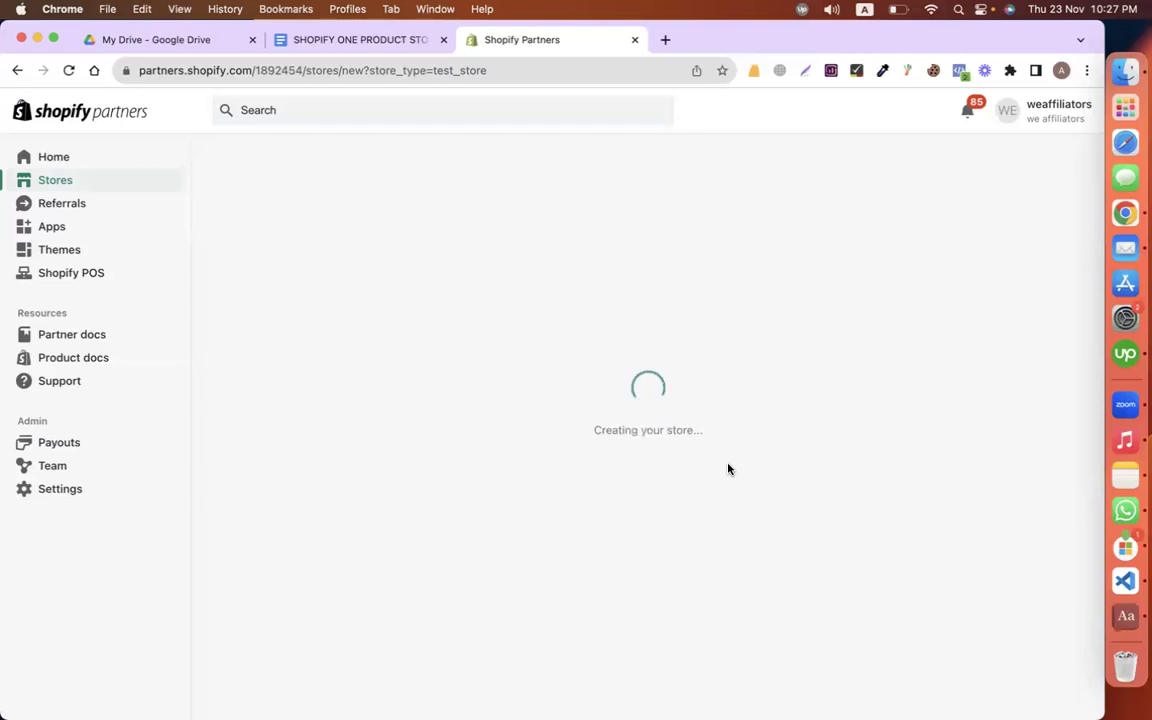
Step: Review the Calyan logo and notes in the store brief, then start a new-tab search for 'calyam'
left_click(354, 46)
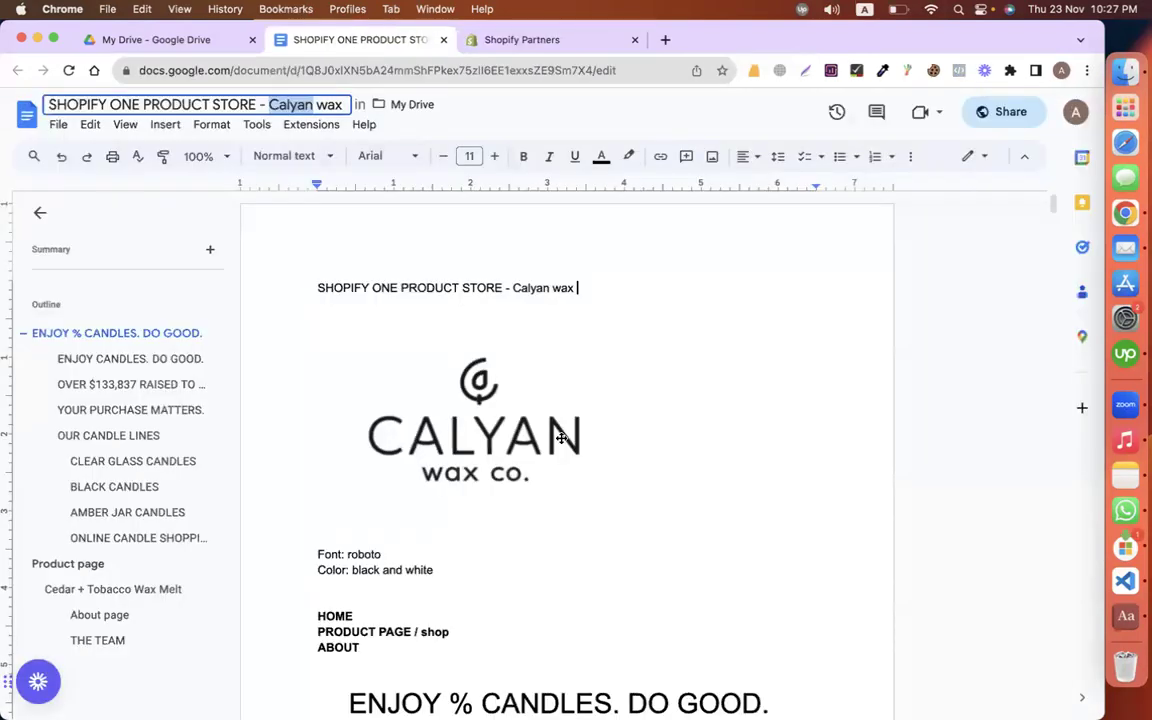
left_click(631, 352)
left_click(765, 314)
scroll(520, 310, "down", 3)
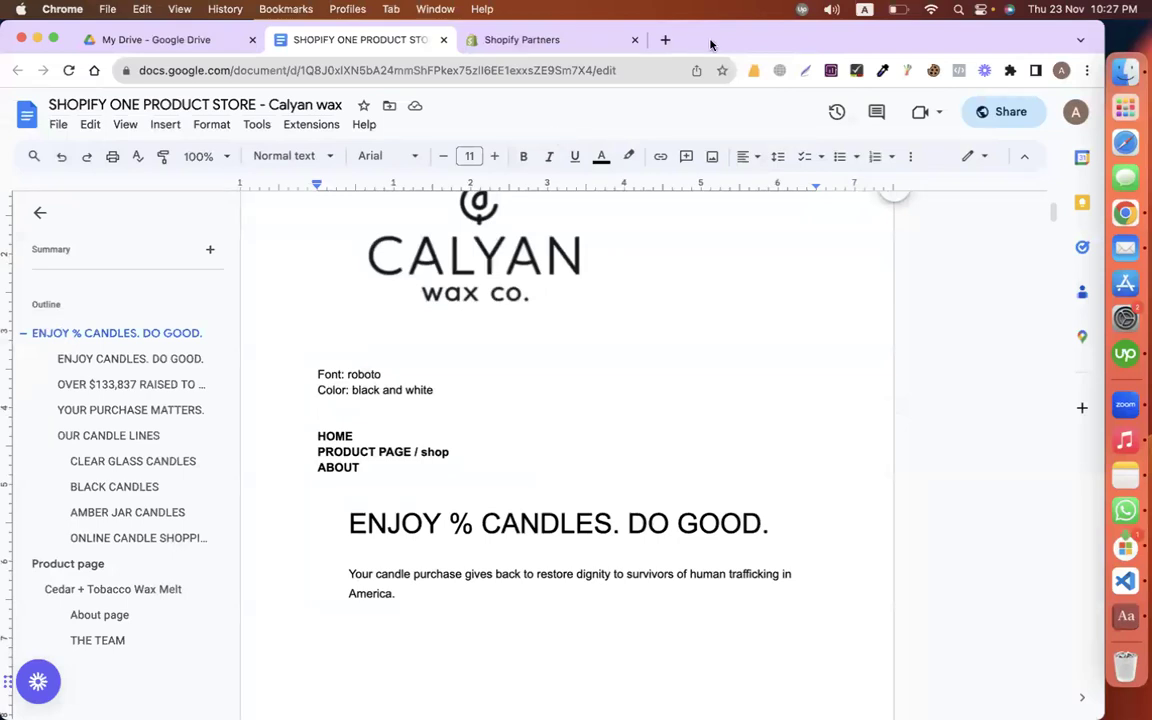
left_click(664, 42)
type("cal")
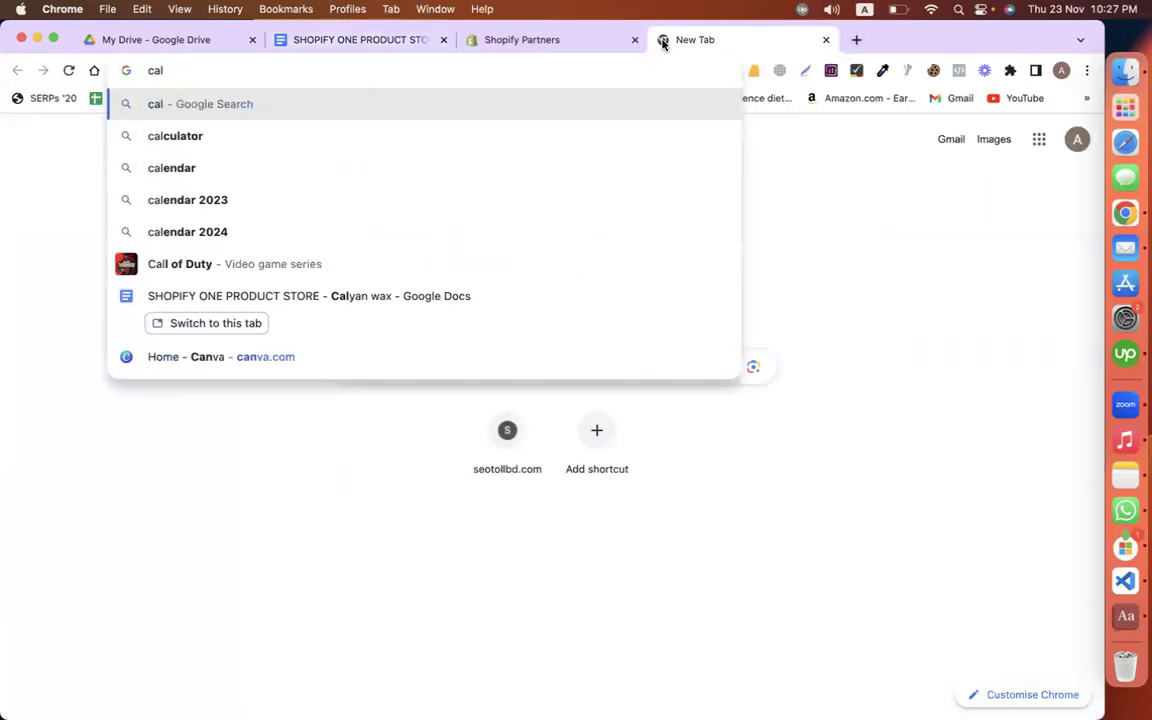
type("yam")
Step: Correct the search term to 'calyan' and run the search for Calyan Wax Co
key("BackSpace")
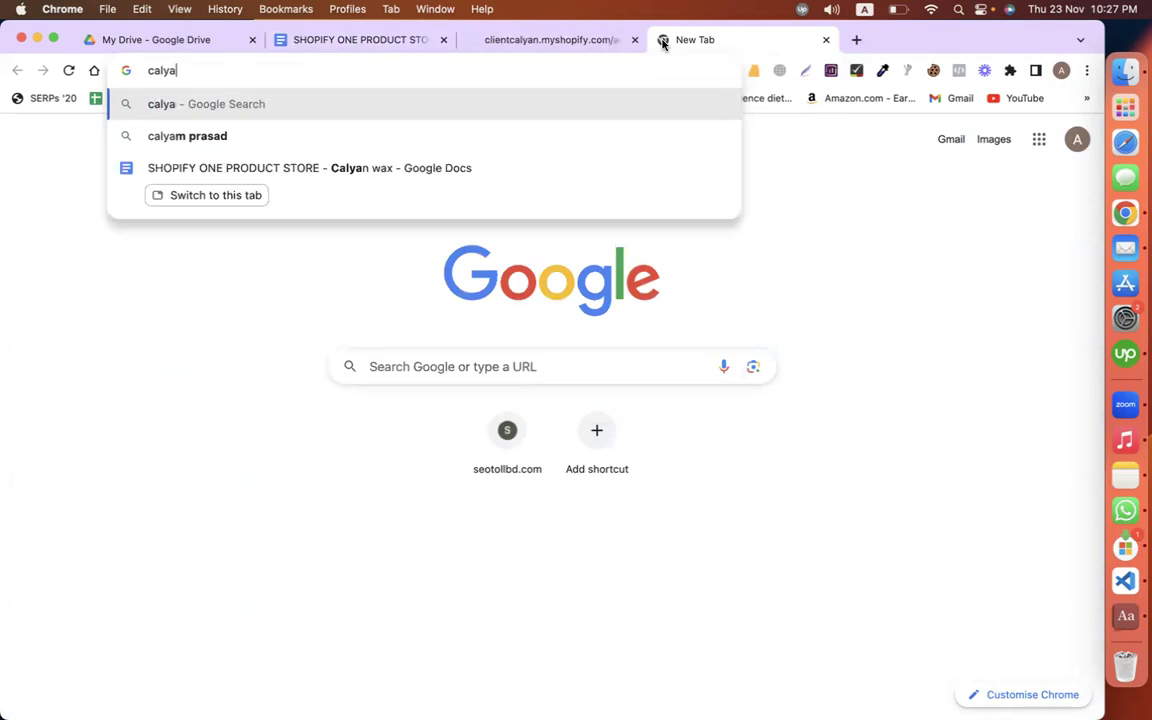
type("n")
key("BackSpace")
key("BackSpace")
type("n")
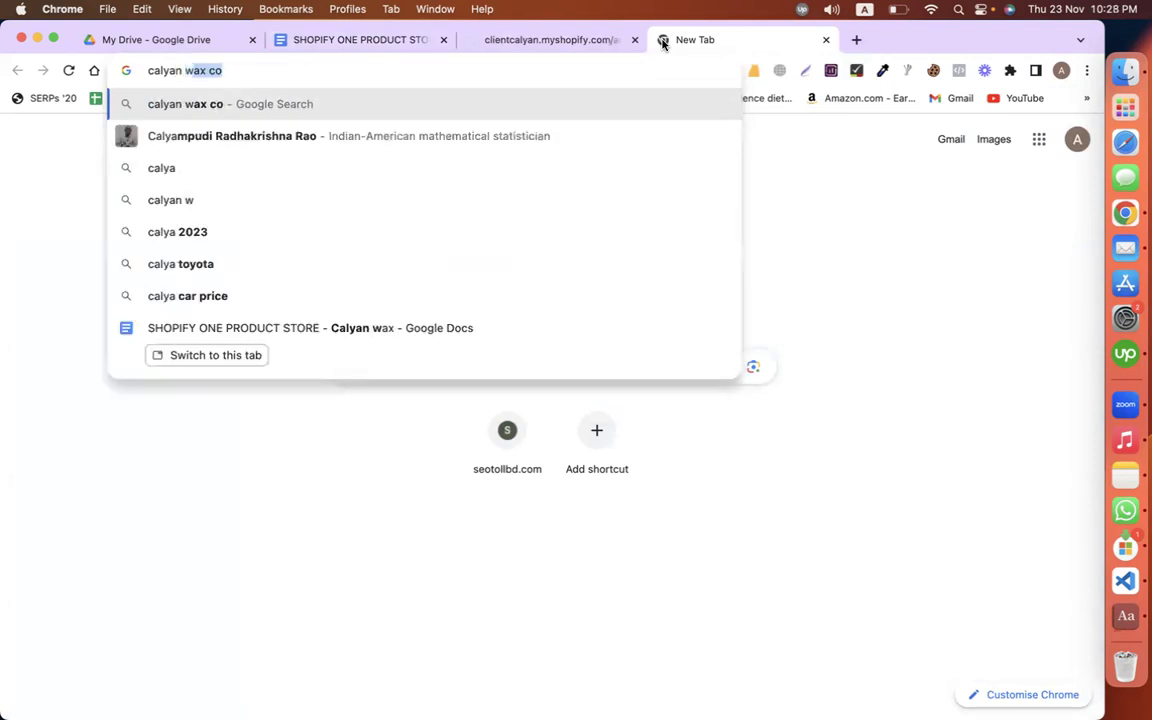
key("Return")
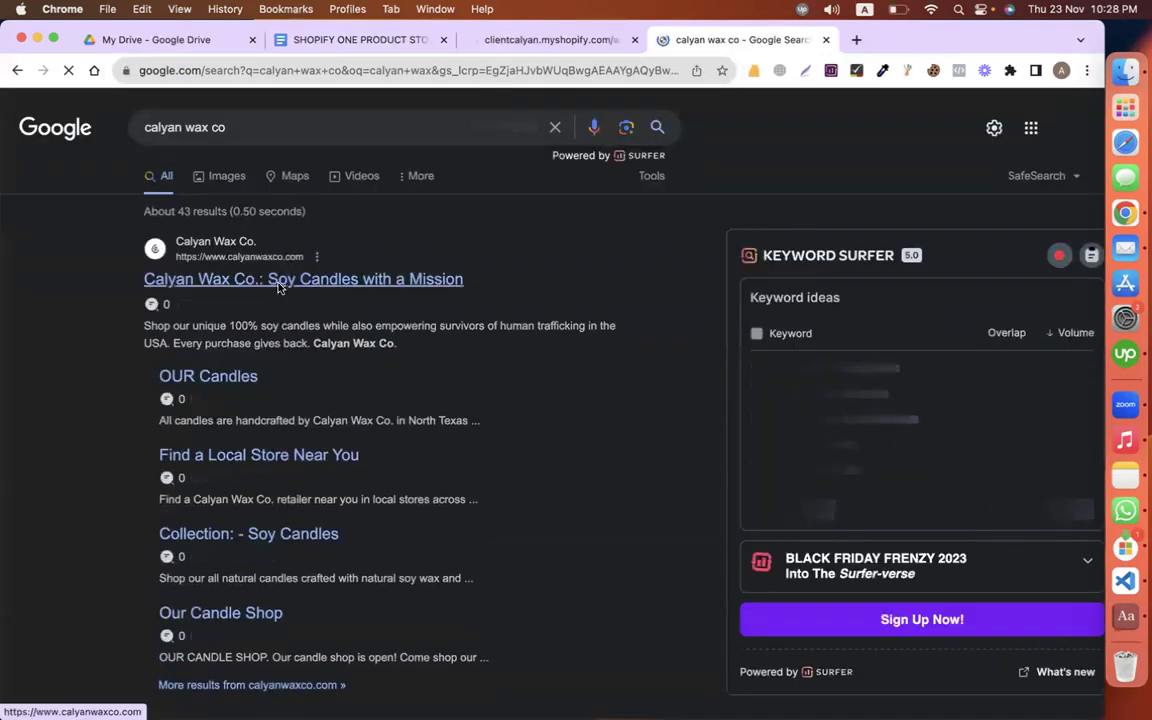
Step: Open the calyanwaxco.com homepage and scroll through it before returning to Shopify admin
left_click(279, 282)
scroll(677, 352, "down", 20)
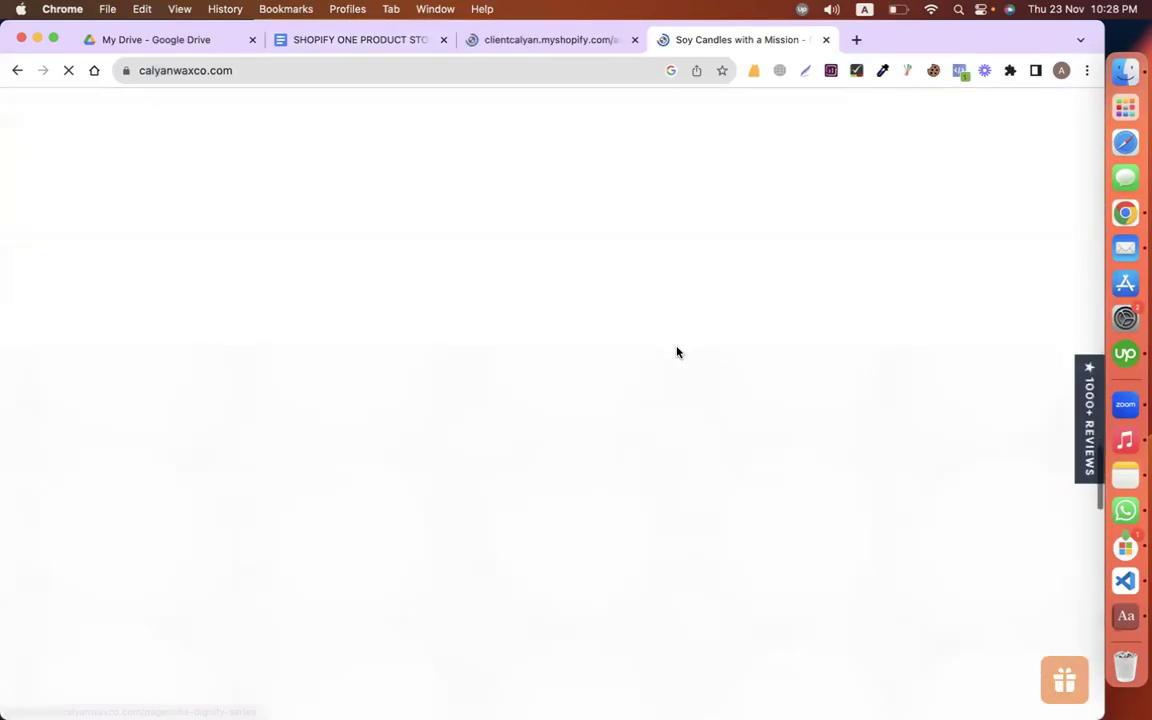
scroll(677, 352, "up", 15)
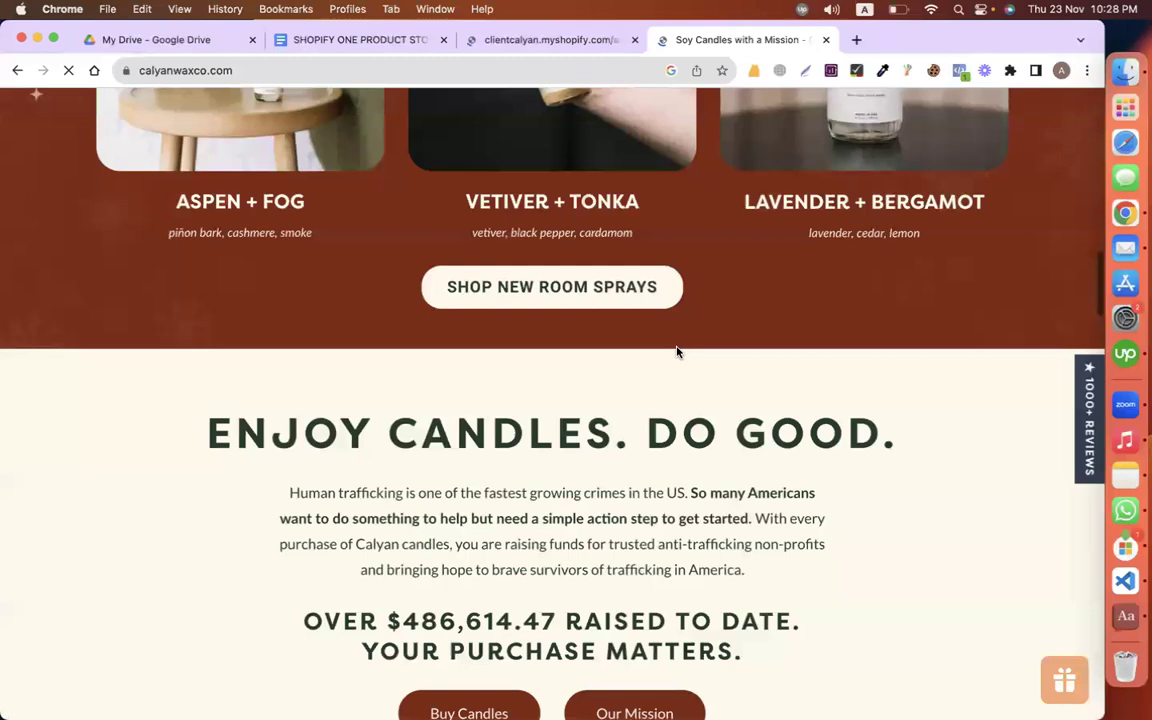
left_click(519, 41)
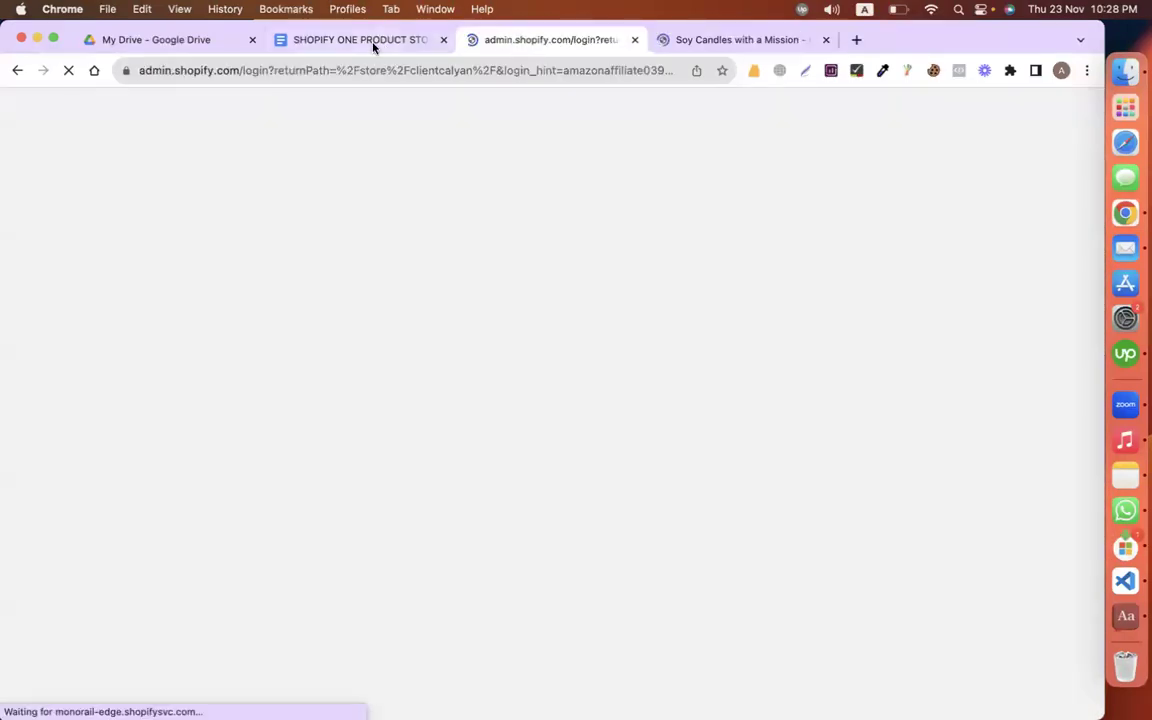
Step: In the brief, review the logo, Roboto font, black-and-white colour note and HOME/PRODUCT PAGE/ABOUT navigation
left_click(335, 37)
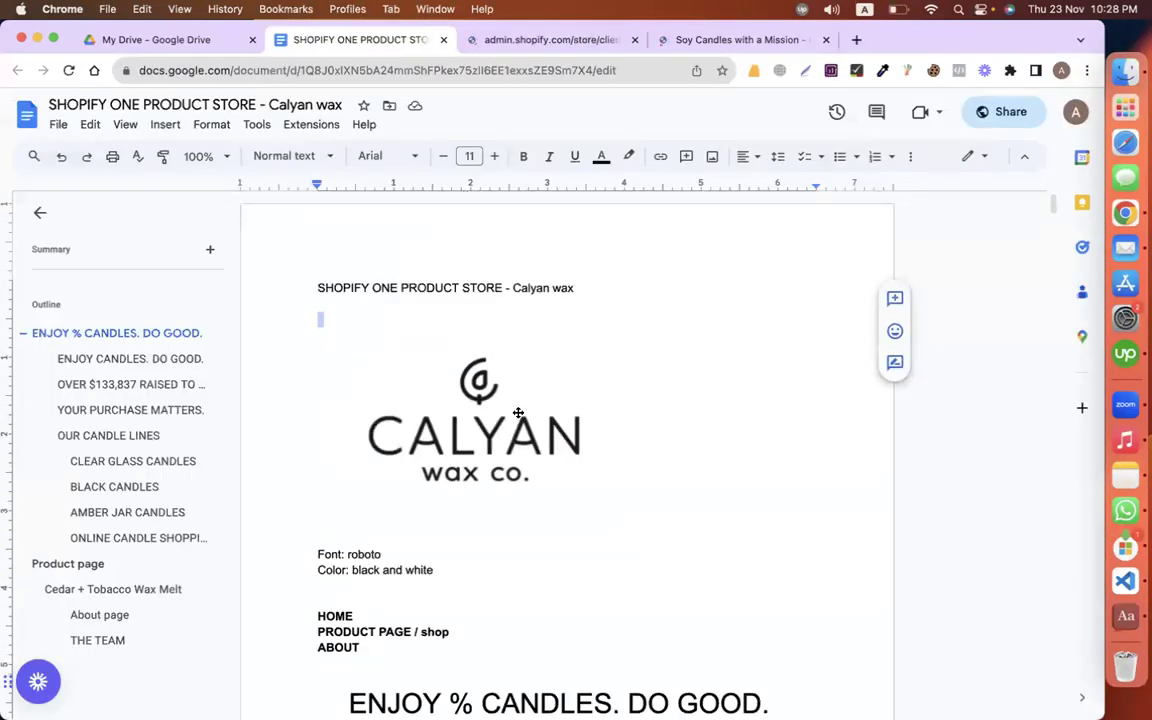
left_click(517, 411)
scroll(517, 413, "down", 3)
left_click(390, 410)
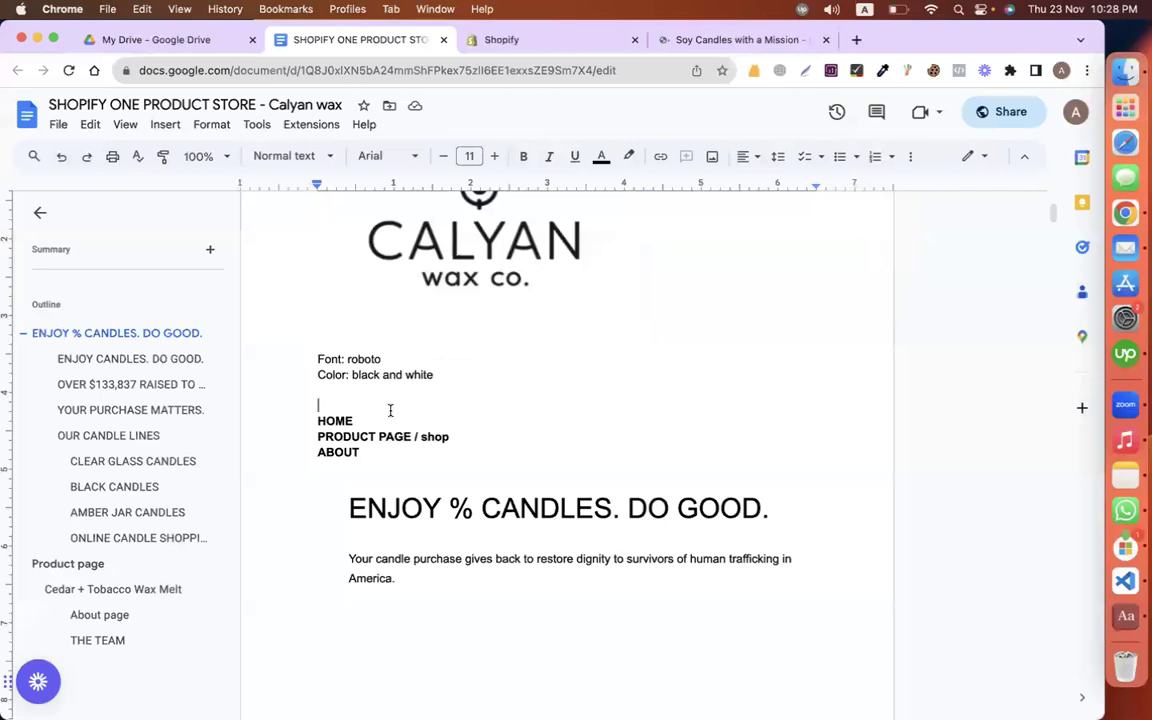
double_click(362, 358)
left_click_drag(352, 375, 505, 381)
scroll(489, 488, "down", 2)
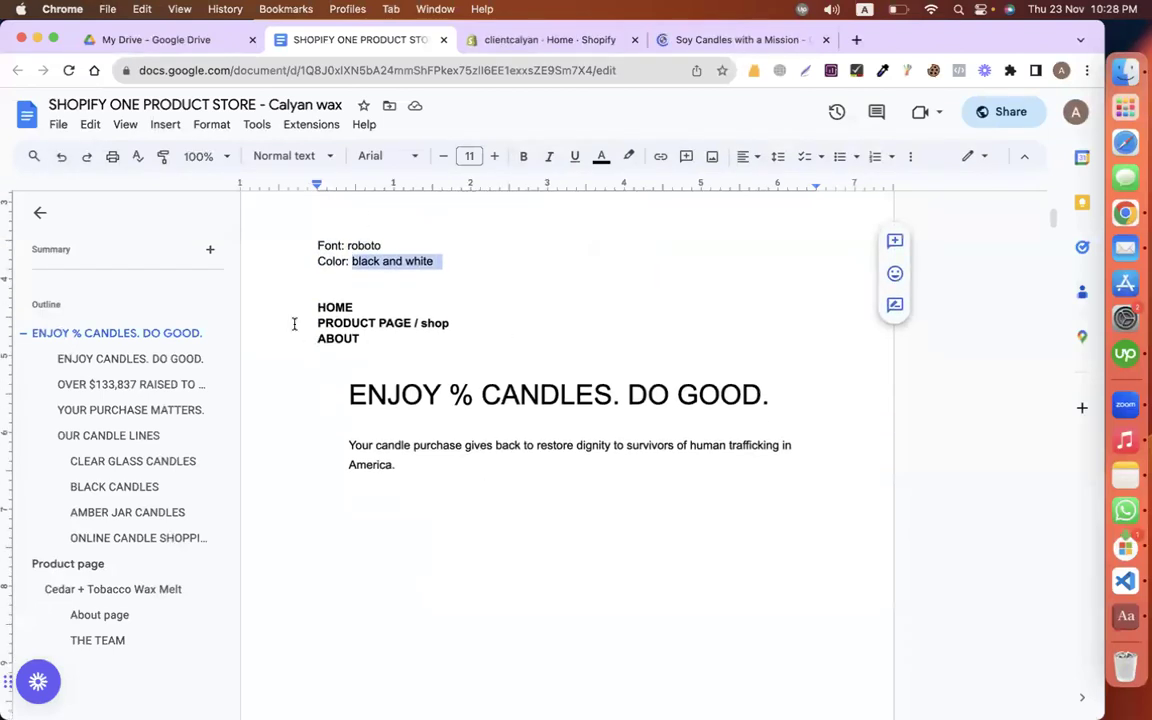
left_click_drag(298, 303, 379, 340)
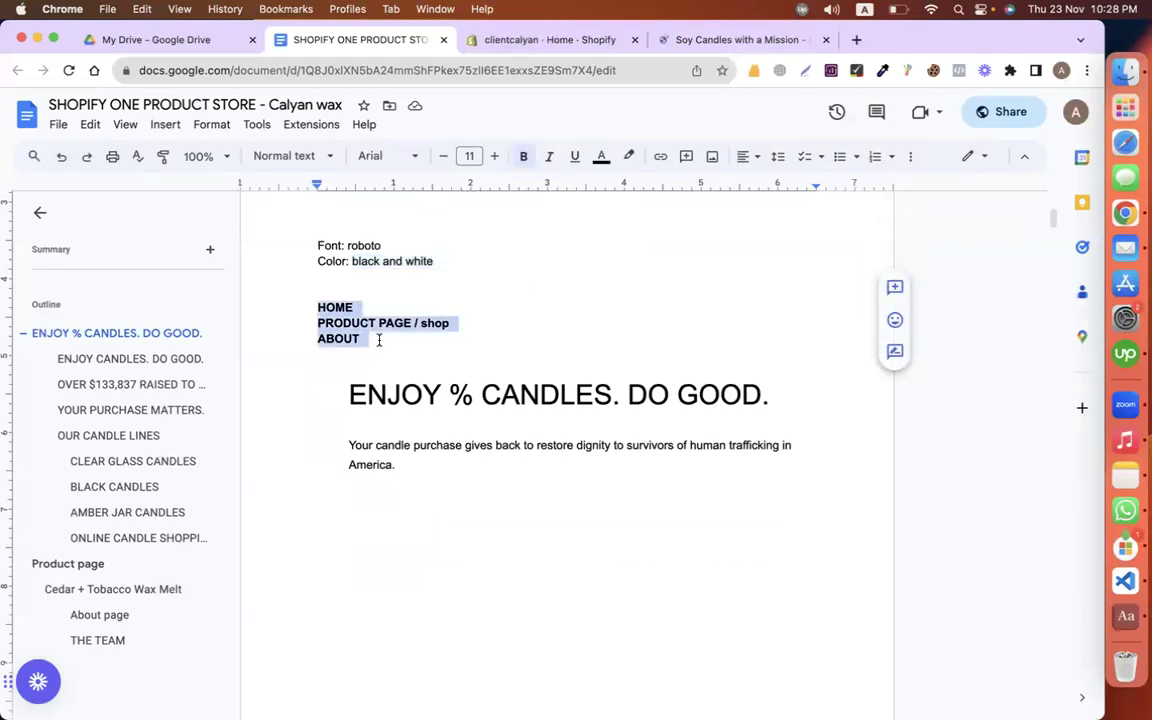
scroll(478, 347, "down", 3)
scroll(478, 347, "up", 2)
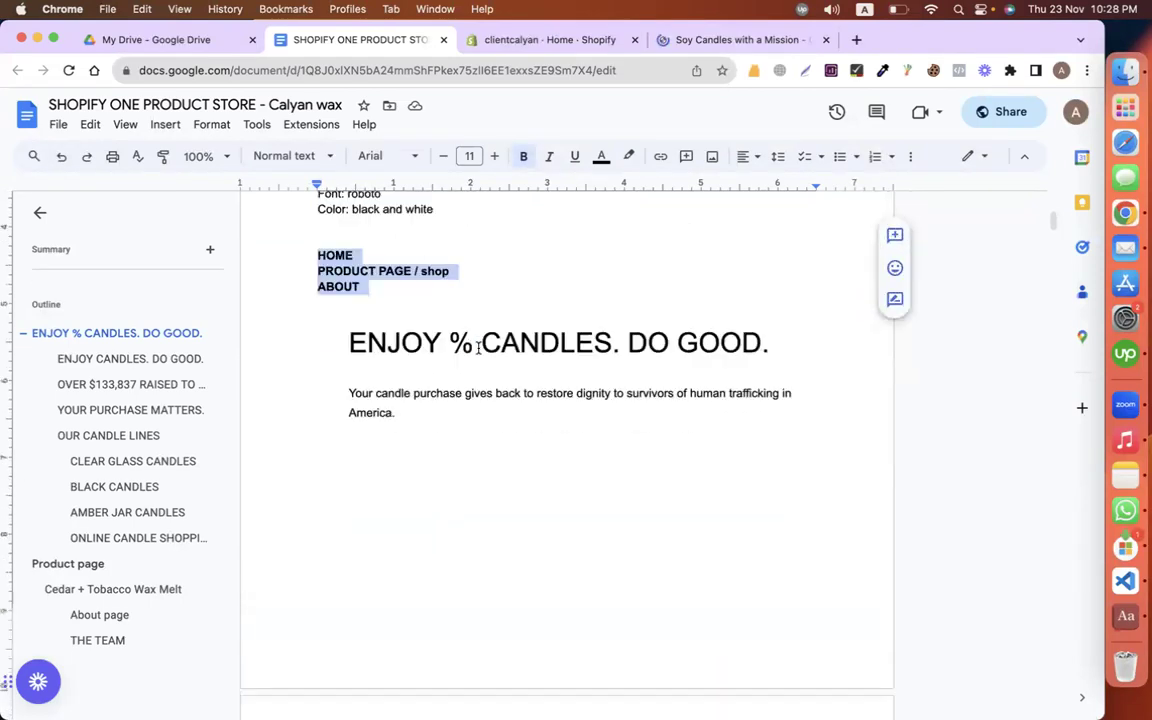
Step: Read the 'ENJOY CANDLES. DO GOOD.' title, its paragraph and the candle photo, then return to Shopify admin
left_click(343, 340)
scroll(337, 340, "down", 5)
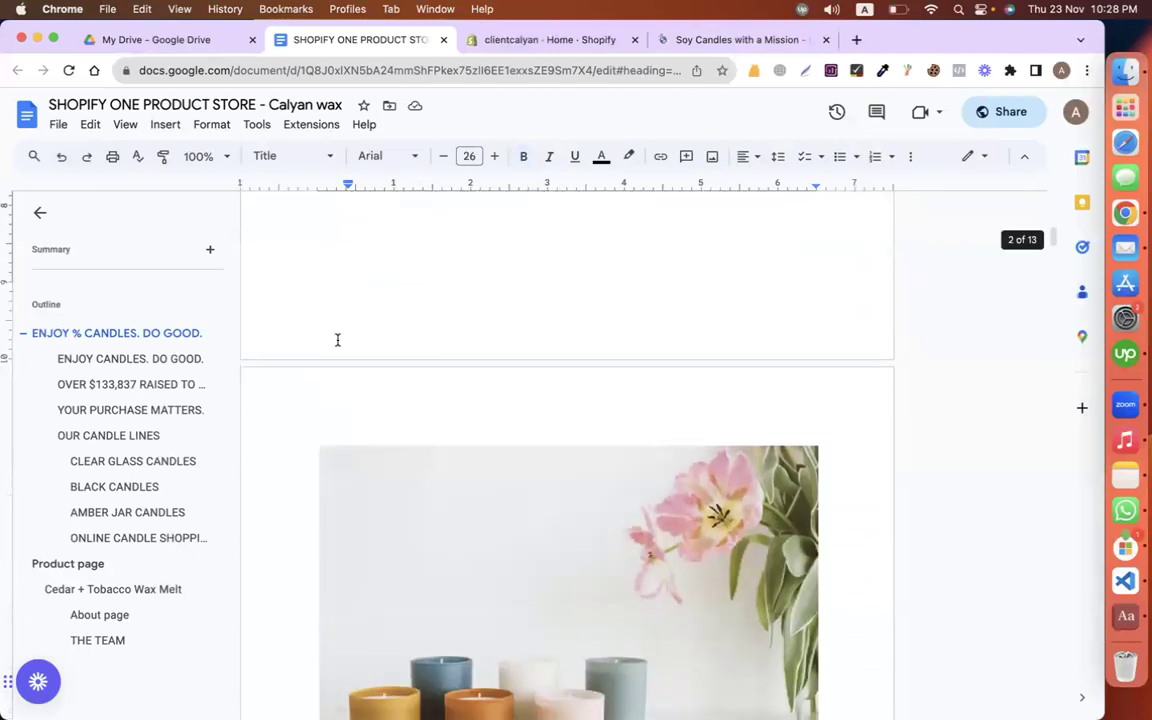
scroll(337, 340, "up", 4)
left_click_drag(340, 272, 912, 284)
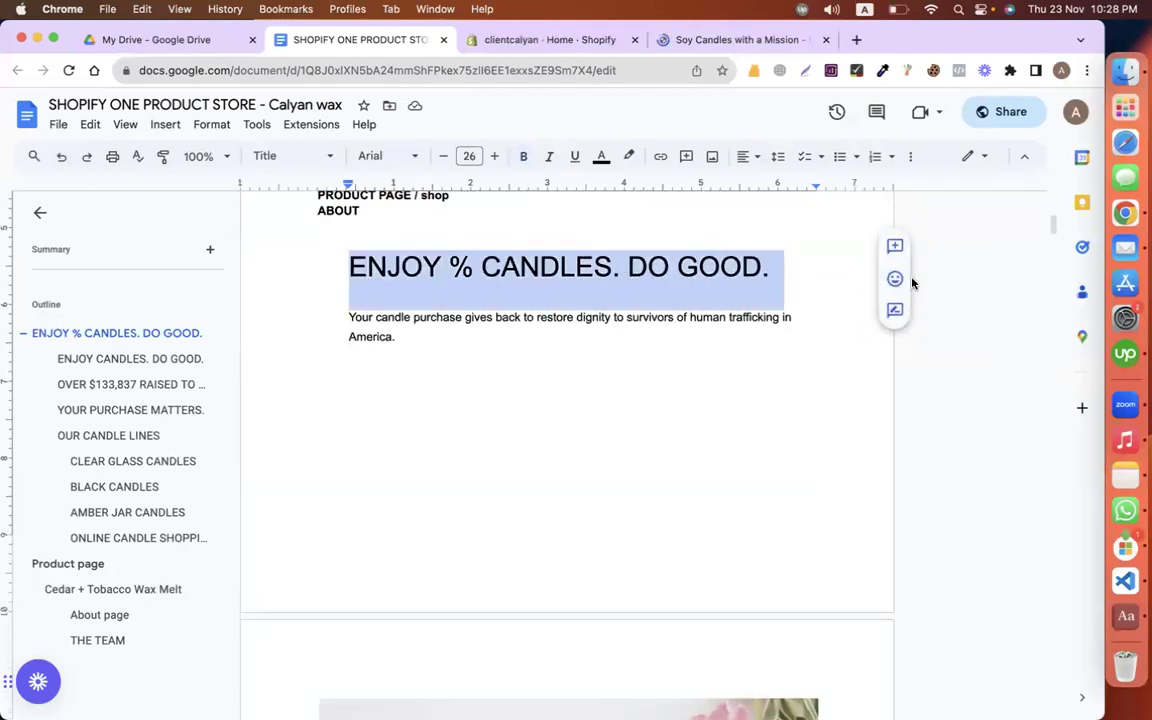
left_click_drag(399, 343, 343, 323)
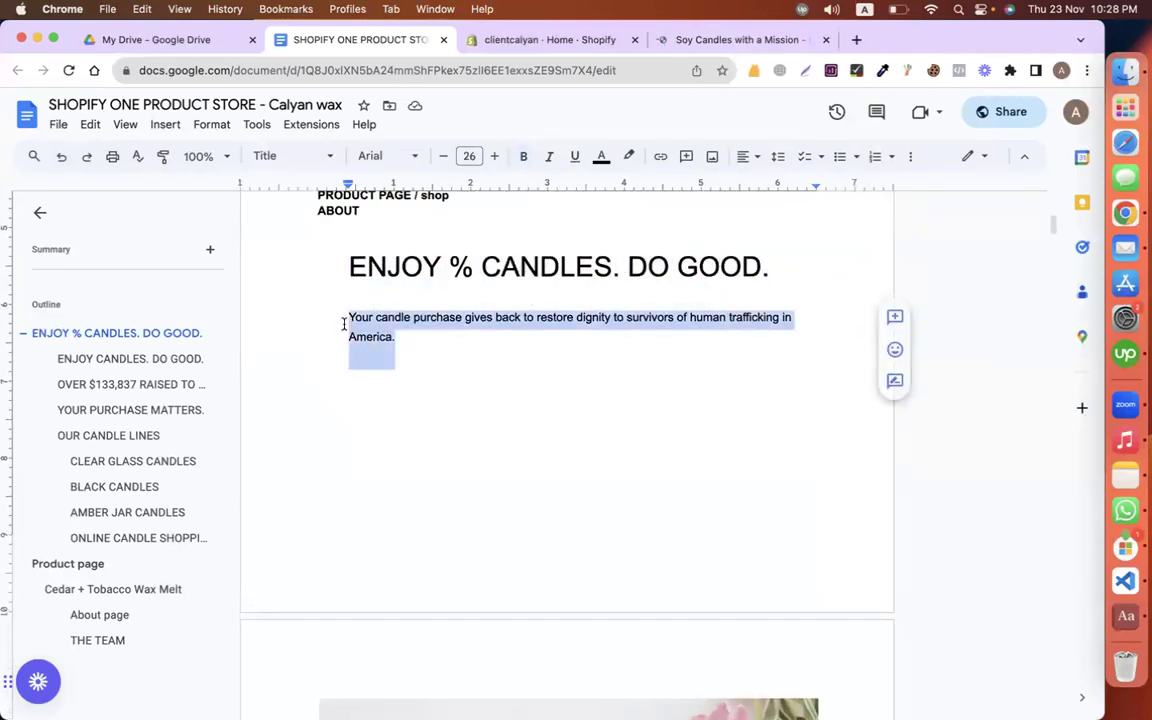
scroll(471, 399, "down", 5)
left_click(471, 399)
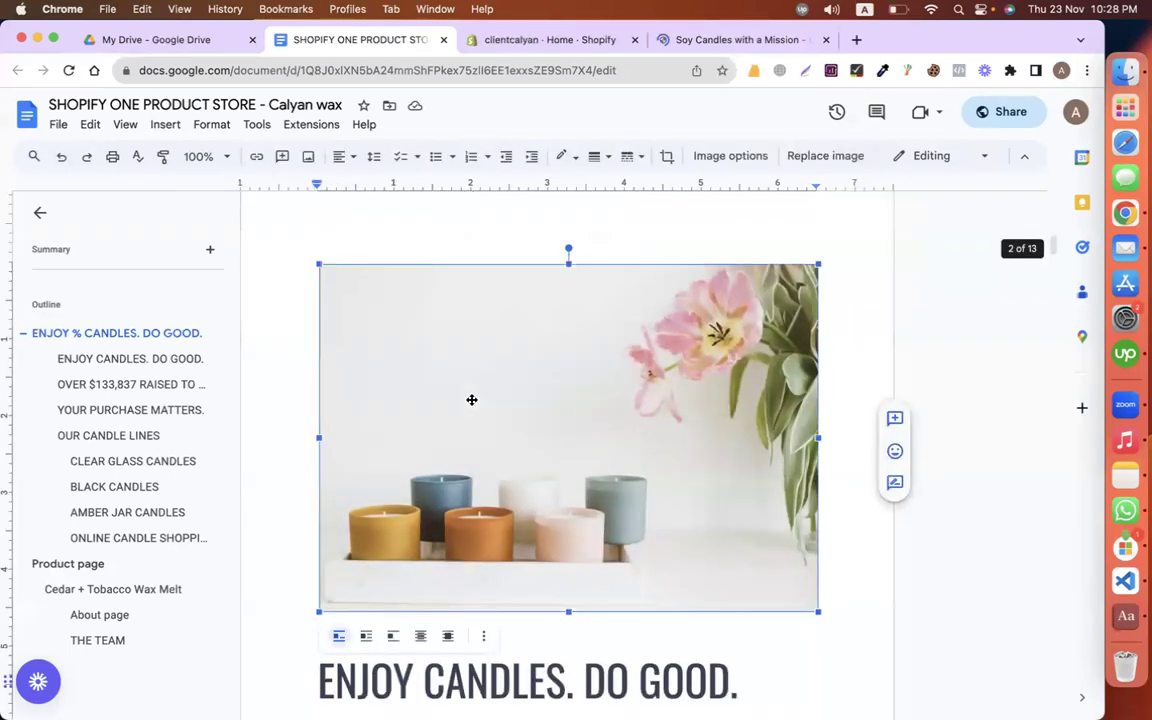
scroll(471, 399, "down", 2)
left_click(623, 515)
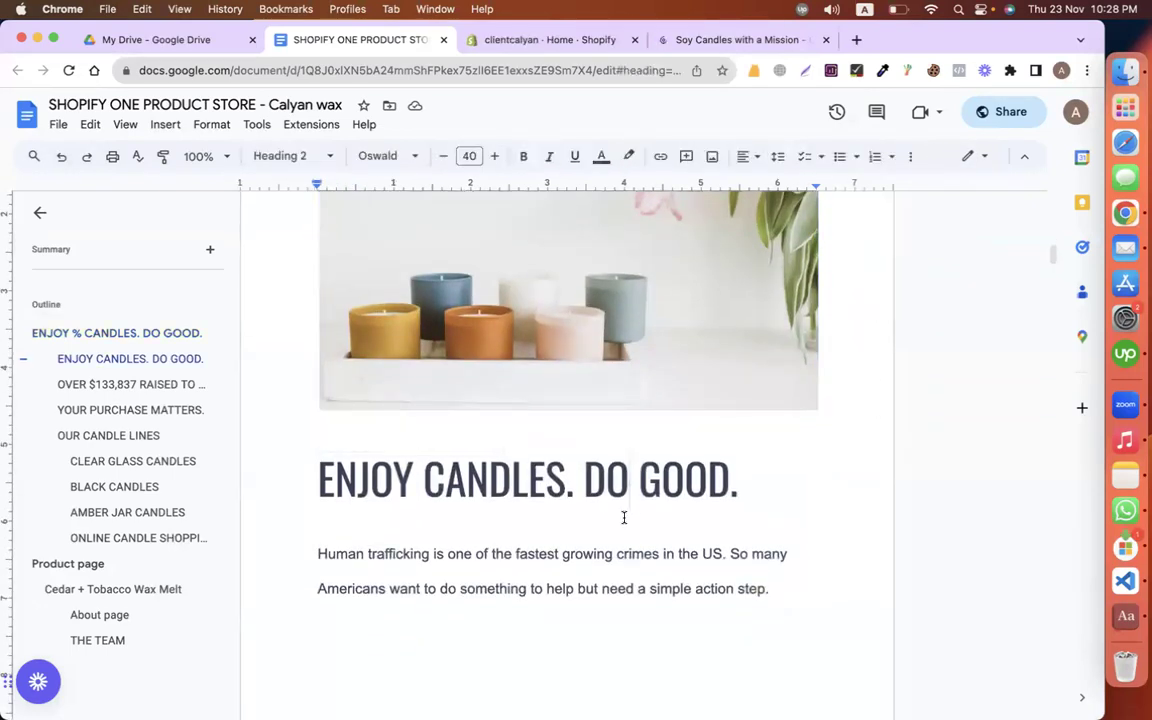
scroll(623, 517, "down", 10)
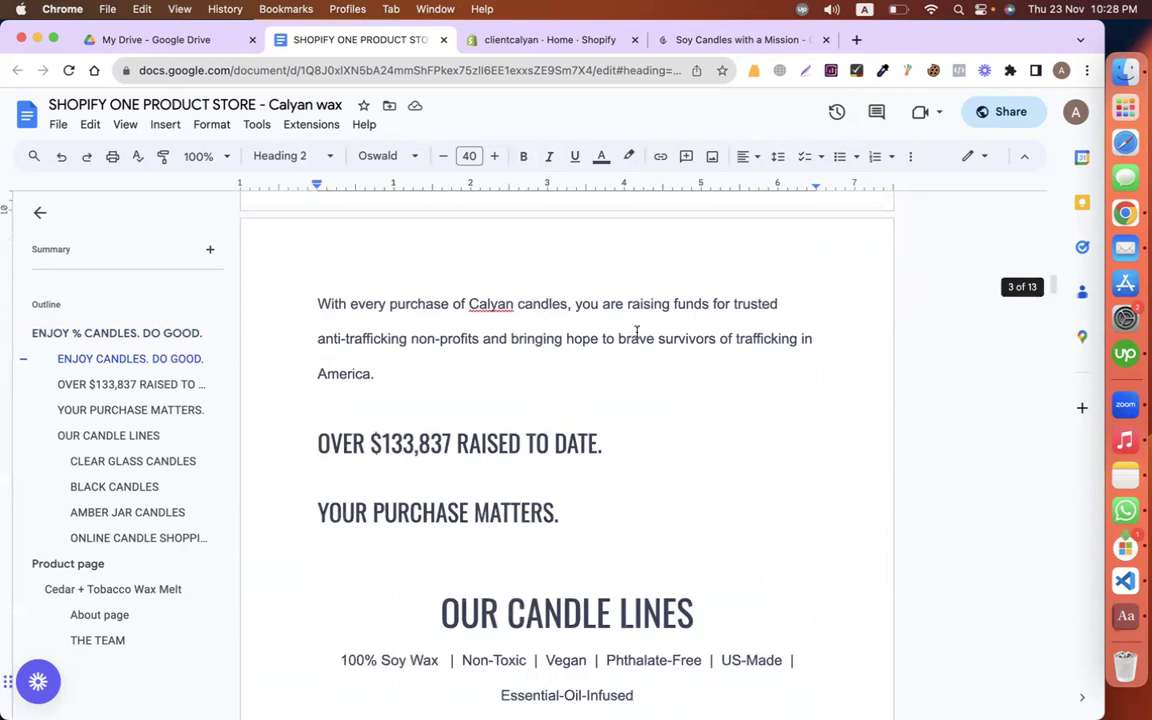
left_click(662, 39)
left_click(565, 40)
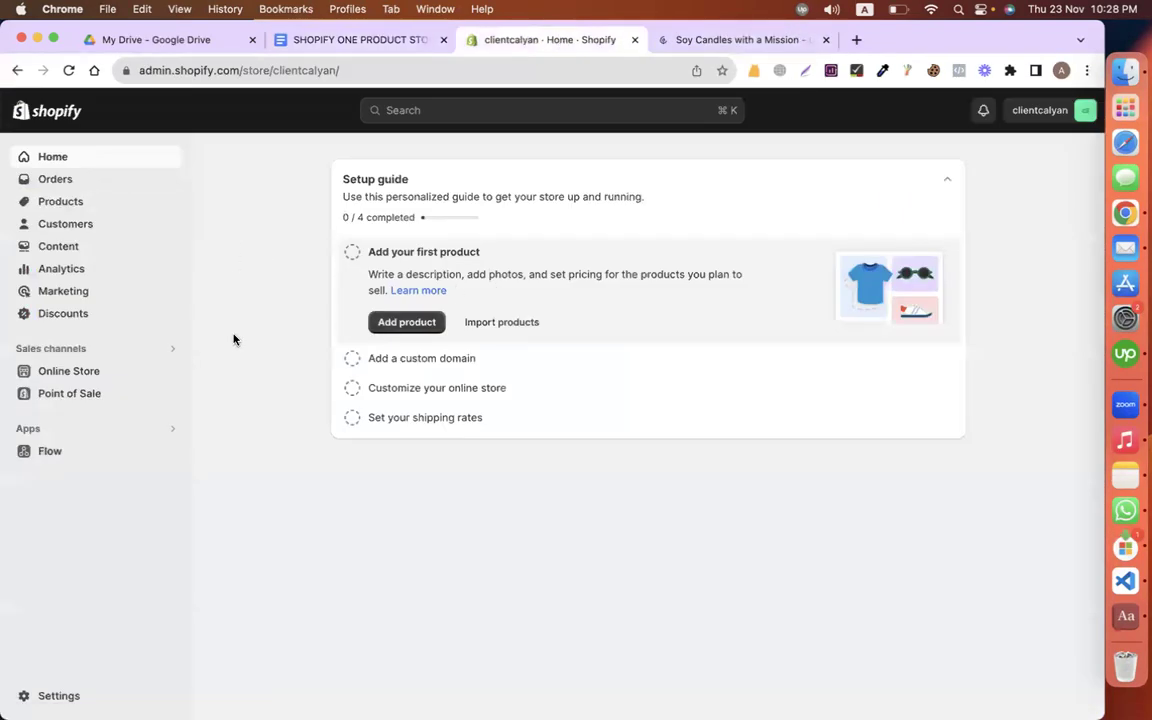
Step: Glance back over the store brief document
left_click(367, 40)
scroll(393, 314, "up", 10)
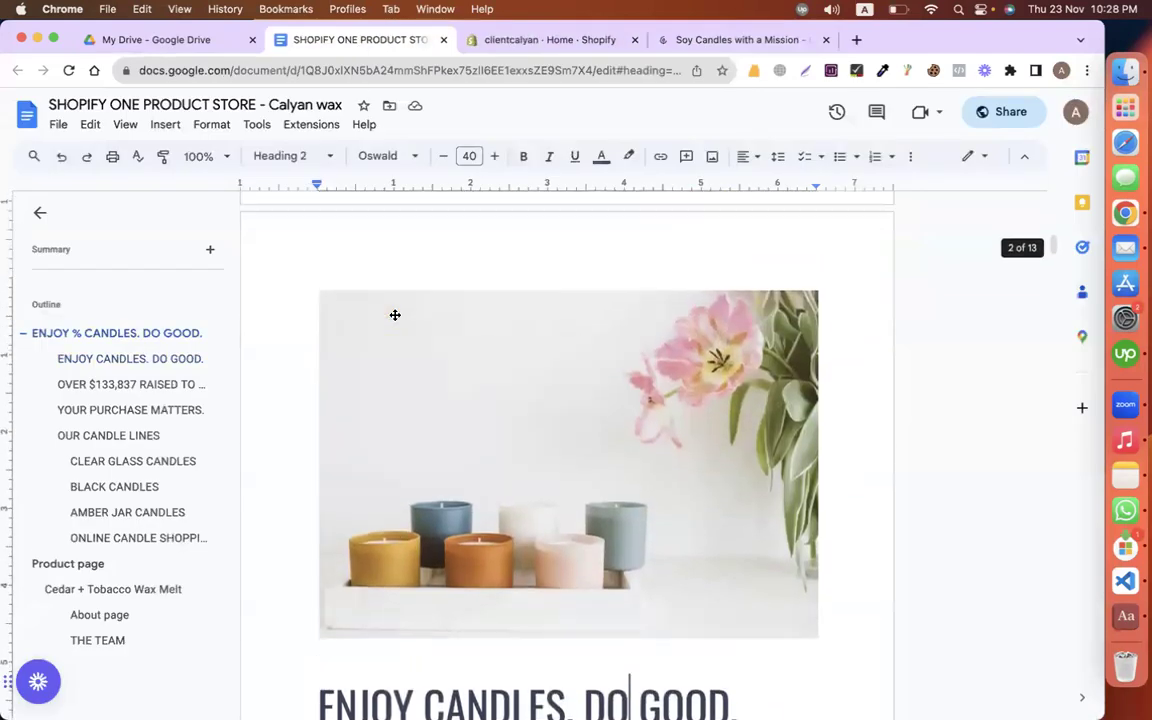
scroll(393, 314, "up", 2)
scroll(393, 314, "down", 10)
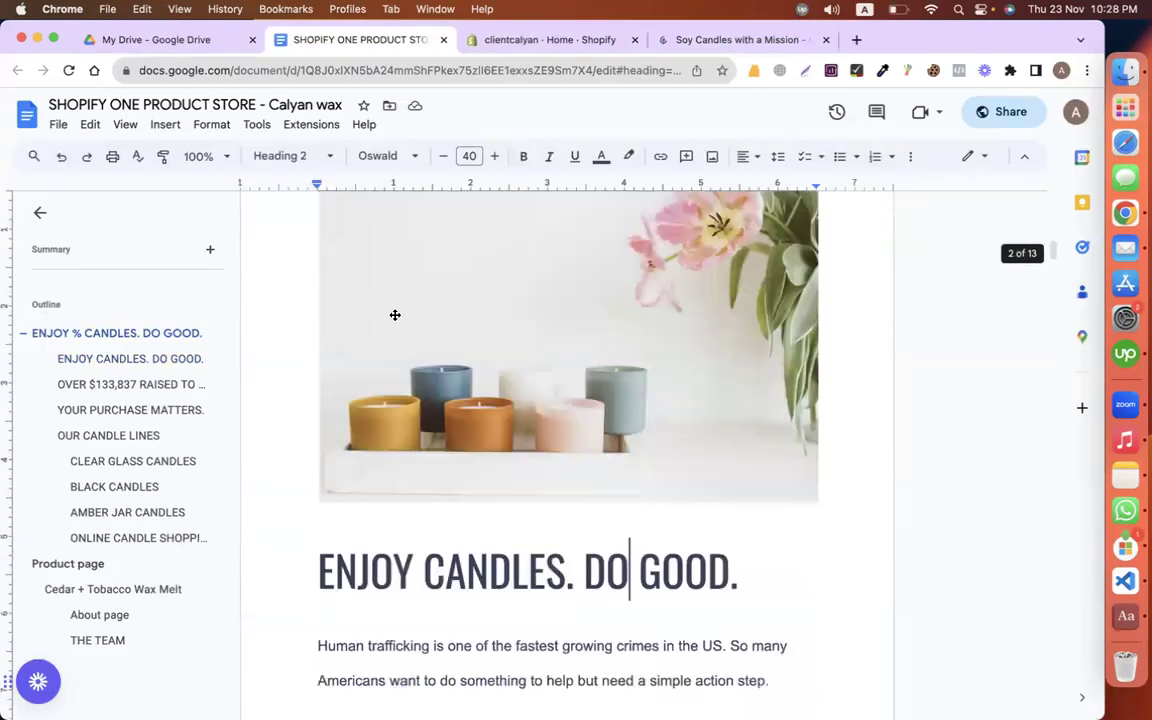
Step: From Shopify admin, go to the app and sales channel settings and open the Shopify App Store
left_click(540, 40)
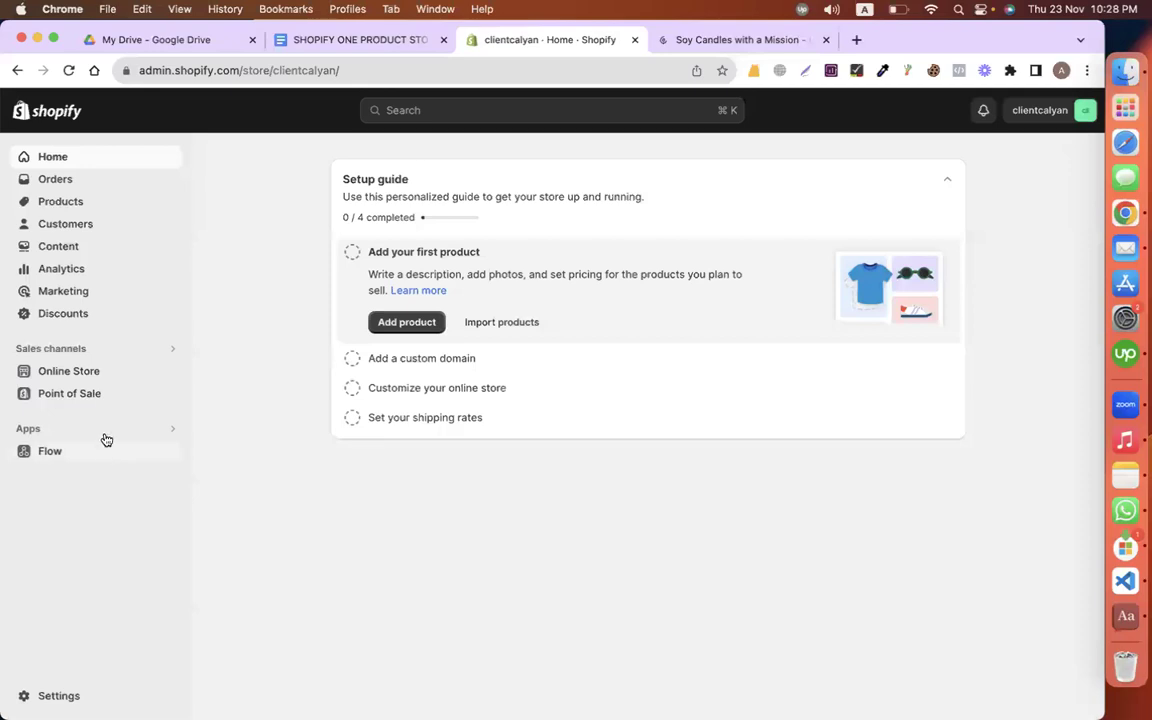
left_click(158, 430)
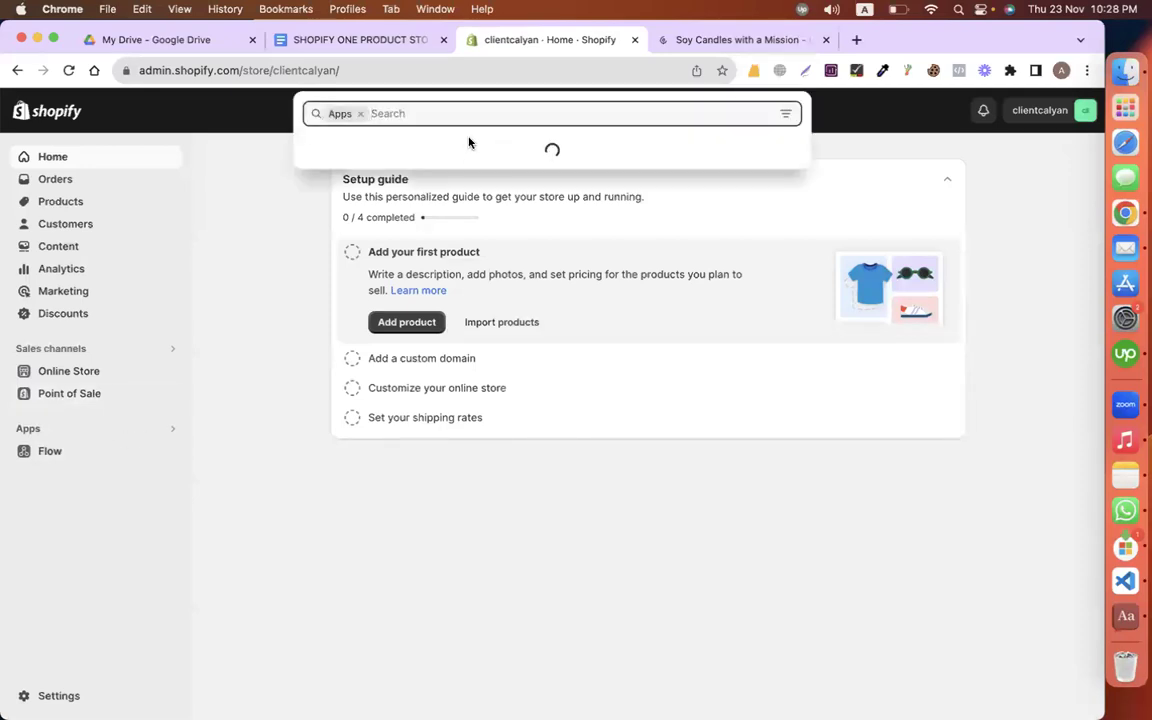
left_click(431, 352)
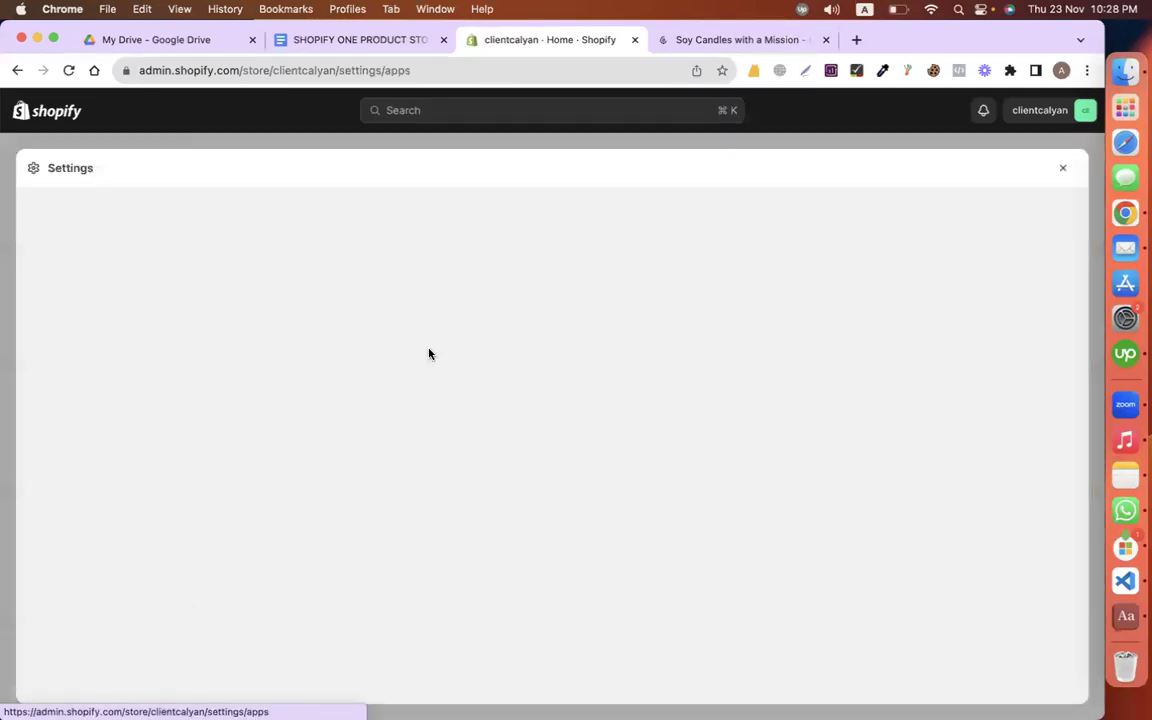
left_click(988, 240)
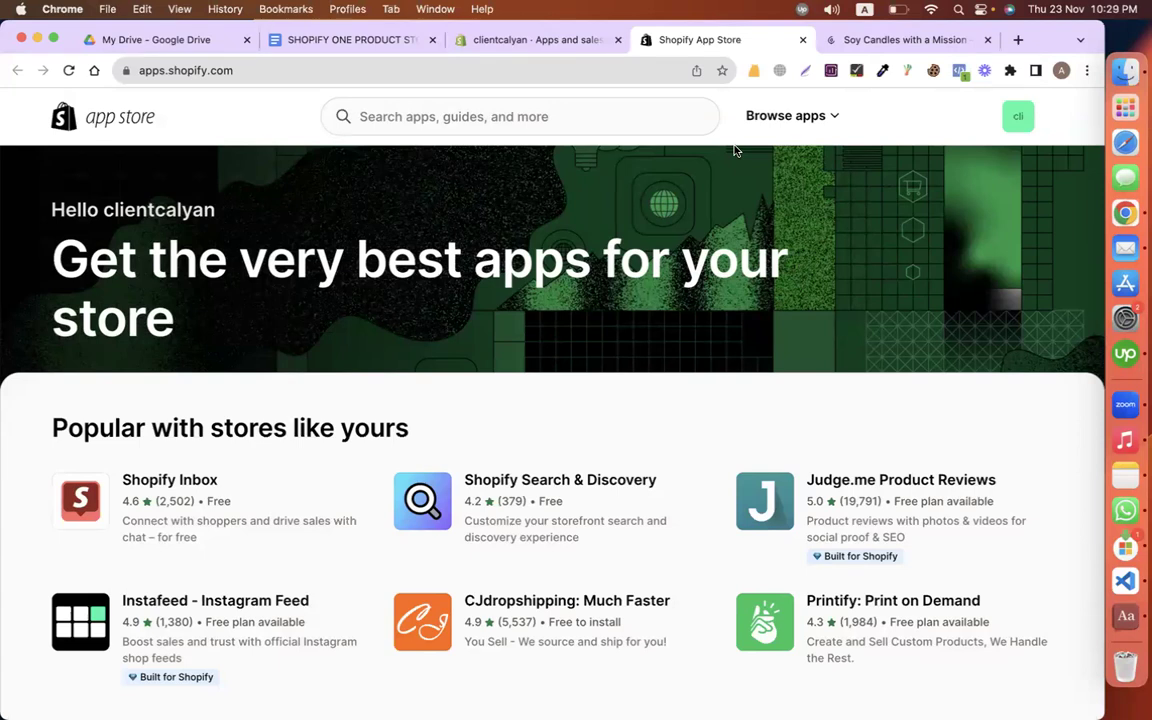
Step: Search the Shopify App Store for 'gempages', fixing the typo before running the search
left_click(633, 121)
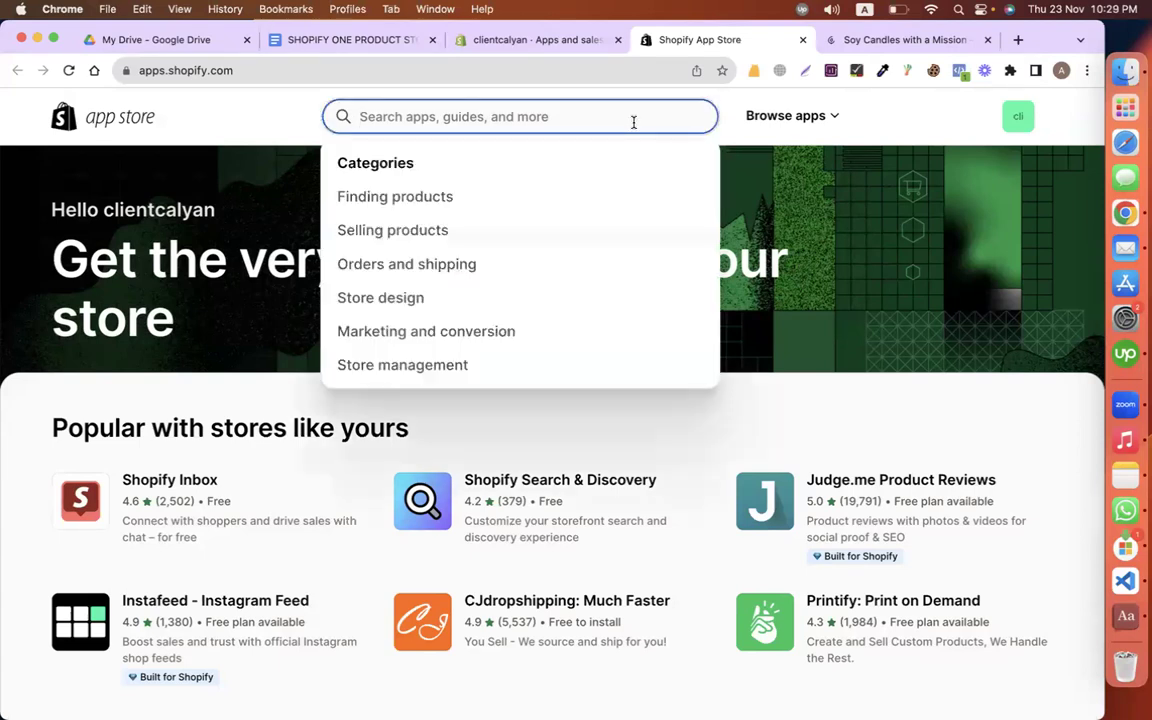
type("gemap")
key("BackSpace")
key("BackSpace")
type("pages")
left_click(586, 163)
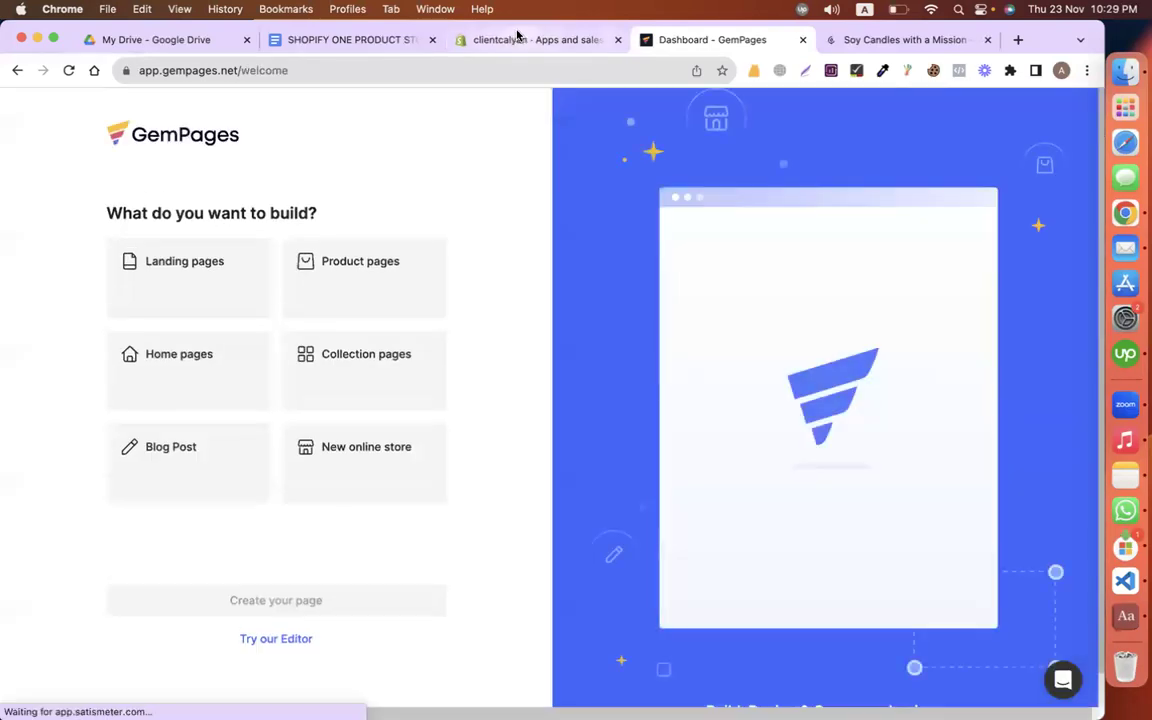
Step: Start a new landing page from the GemPages dashboard, then leave the loading editor for the dashboard
left_click(514, 38)
left_click(665, 40)
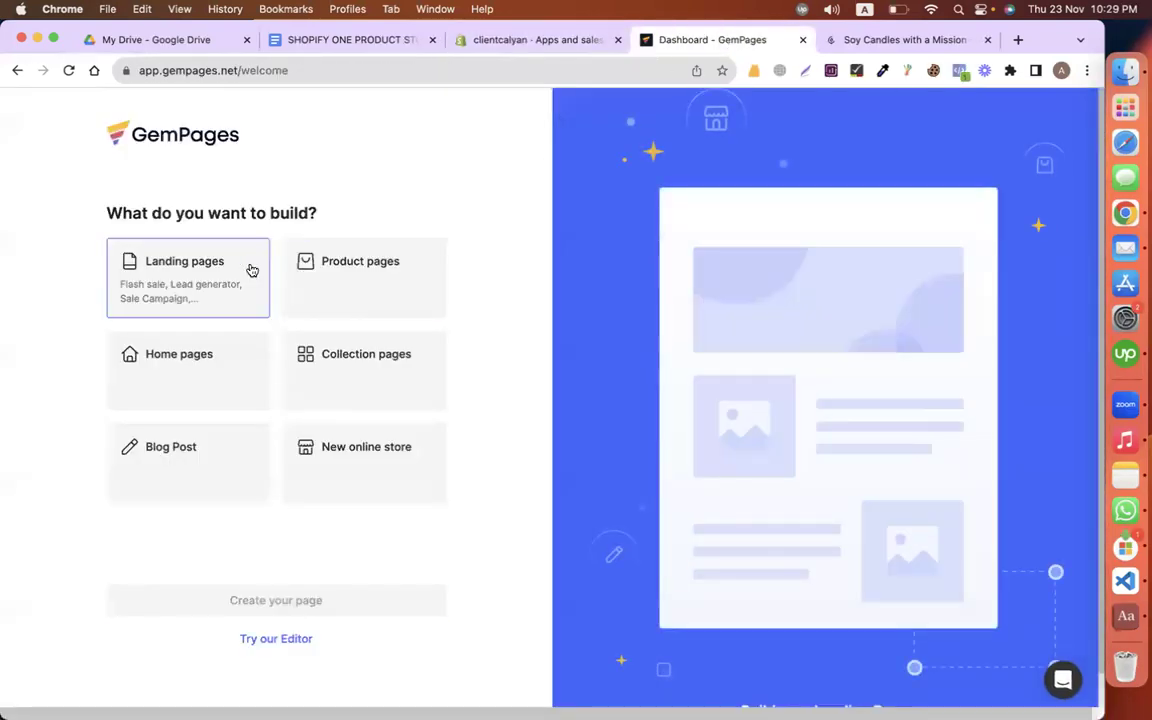
left_click(251, 270)
left_click(232, 598)
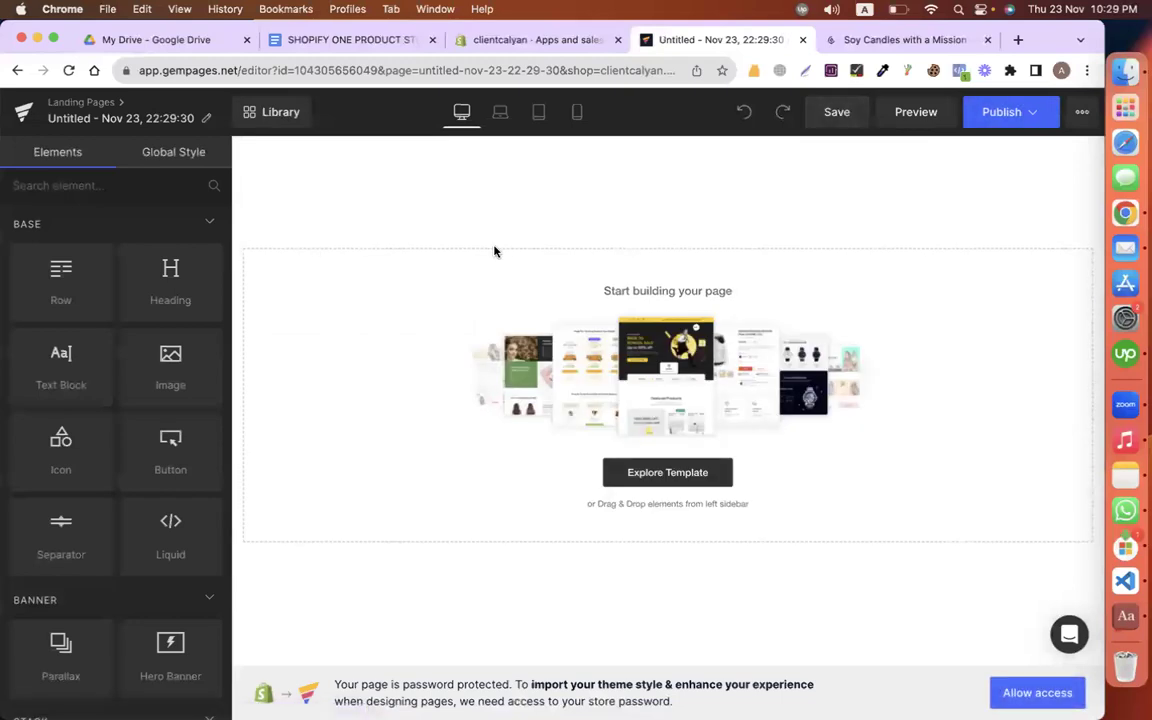
left_click(80, 102)
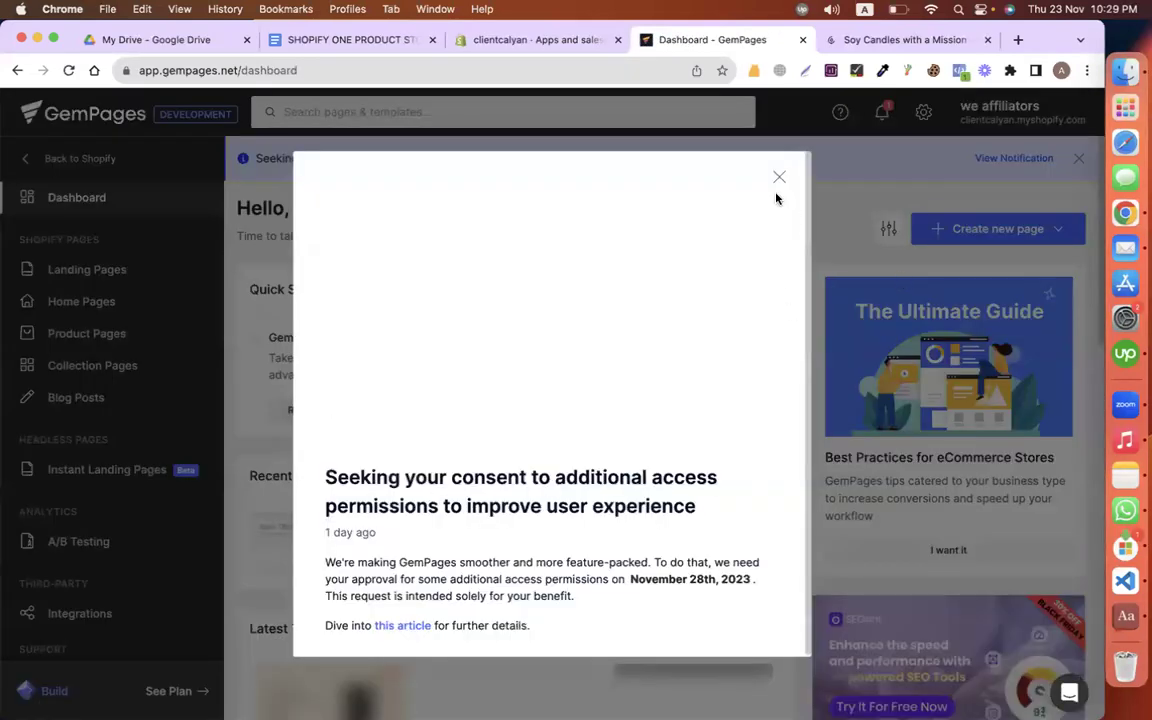
Step: Dismiss the access-permissions notice and create a new template from the Home Pages list
left_click(777, 179)
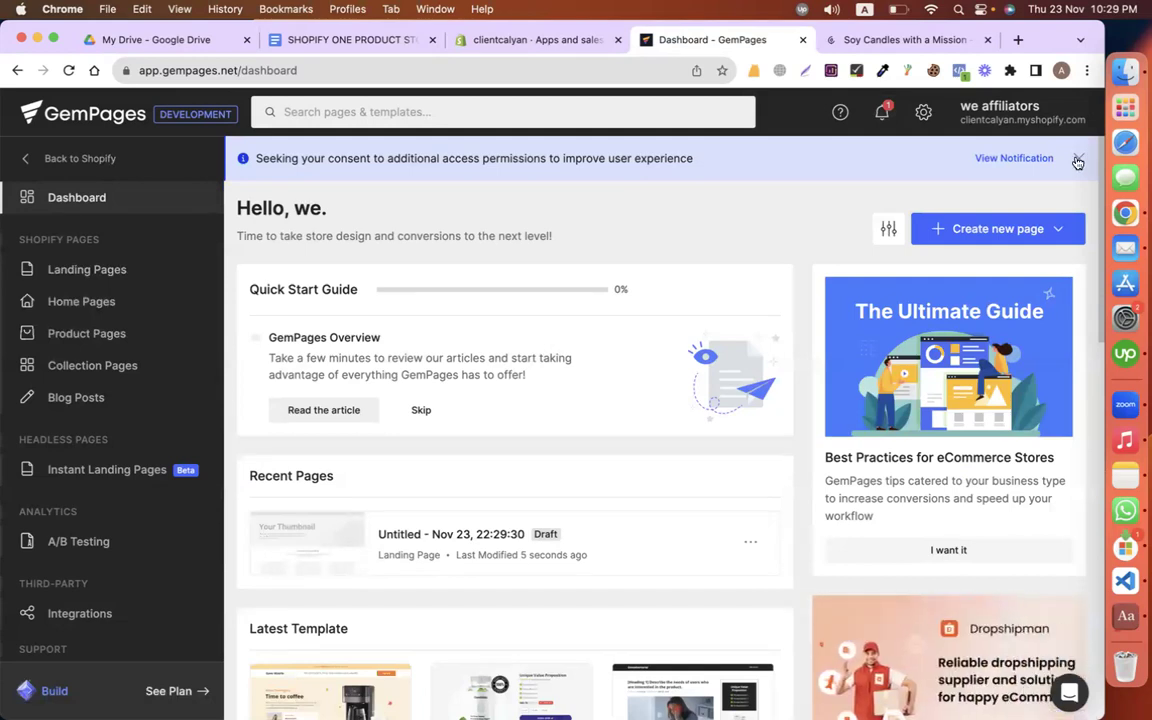
left_click(1008, 160)
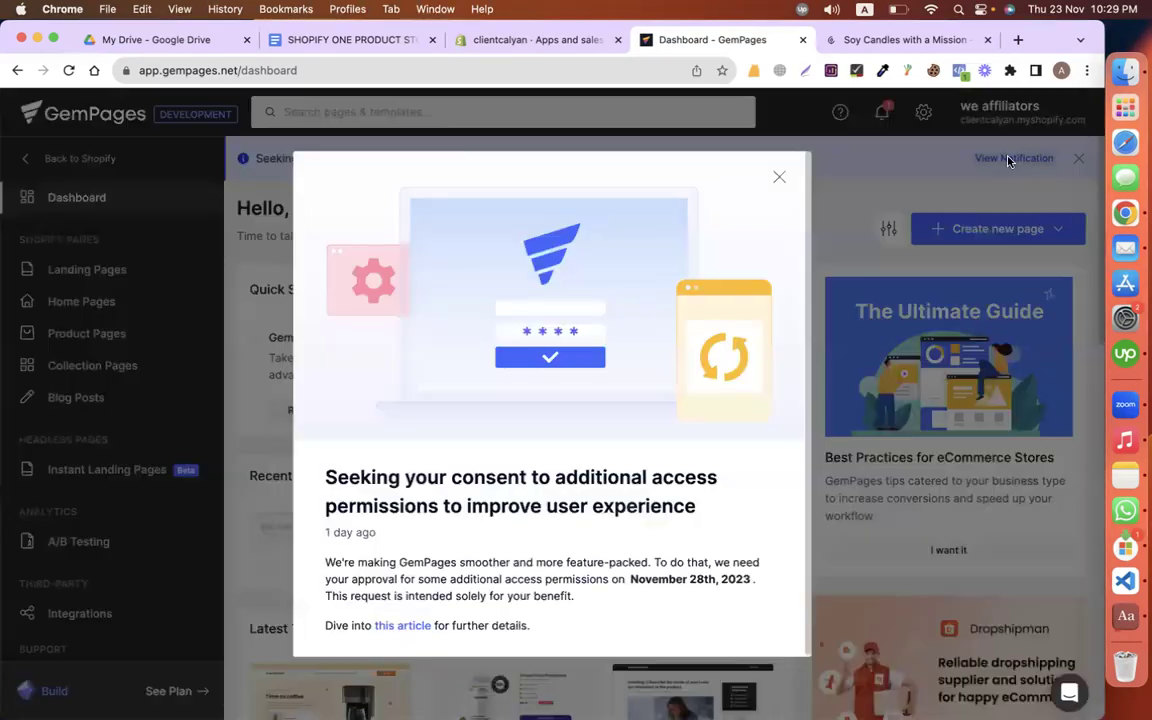
left_click(780, 177)
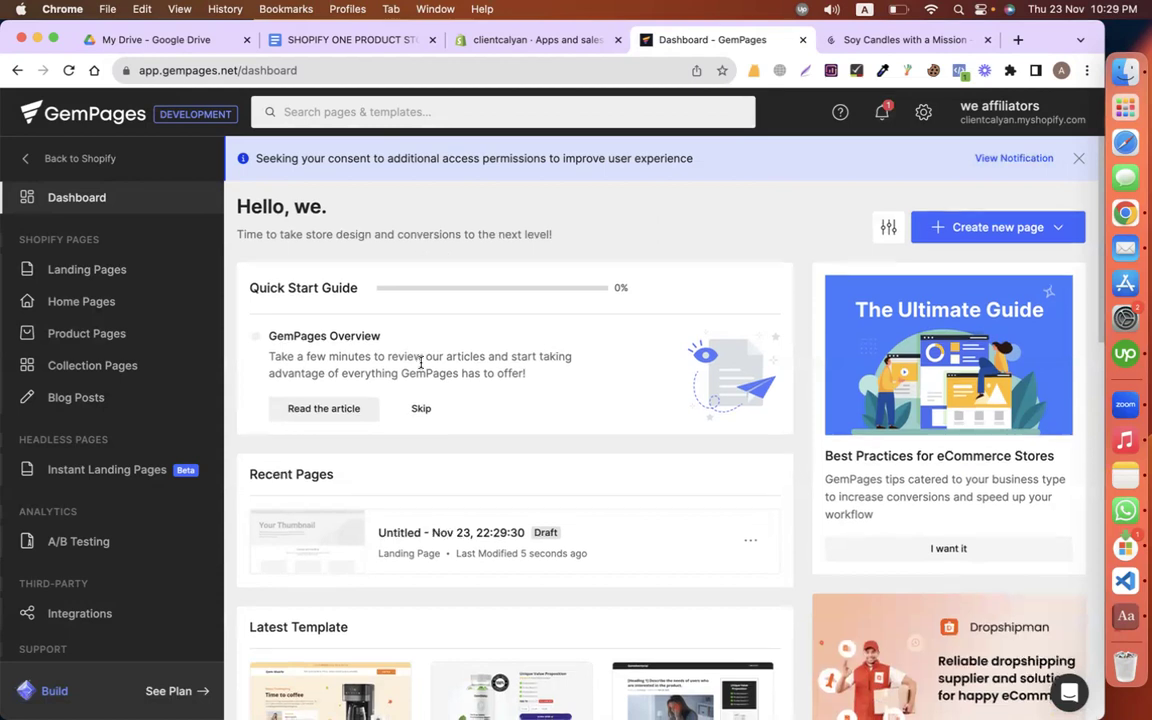
left_click(80, 301)
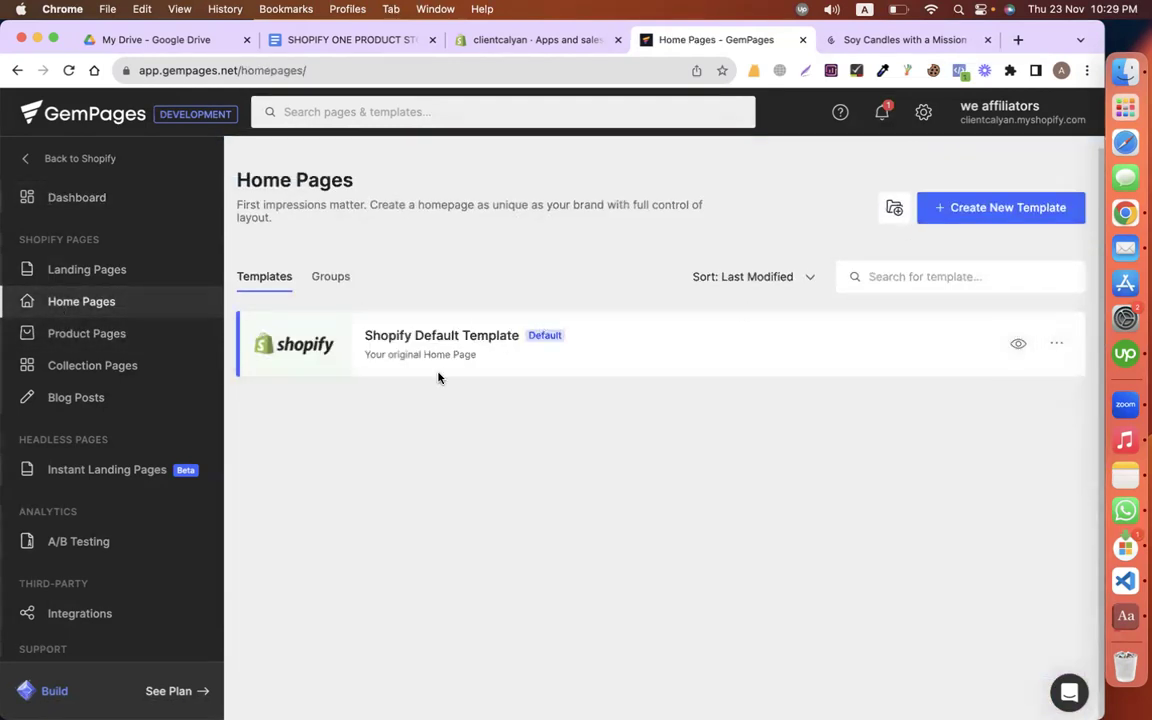
left_click(977, 205)
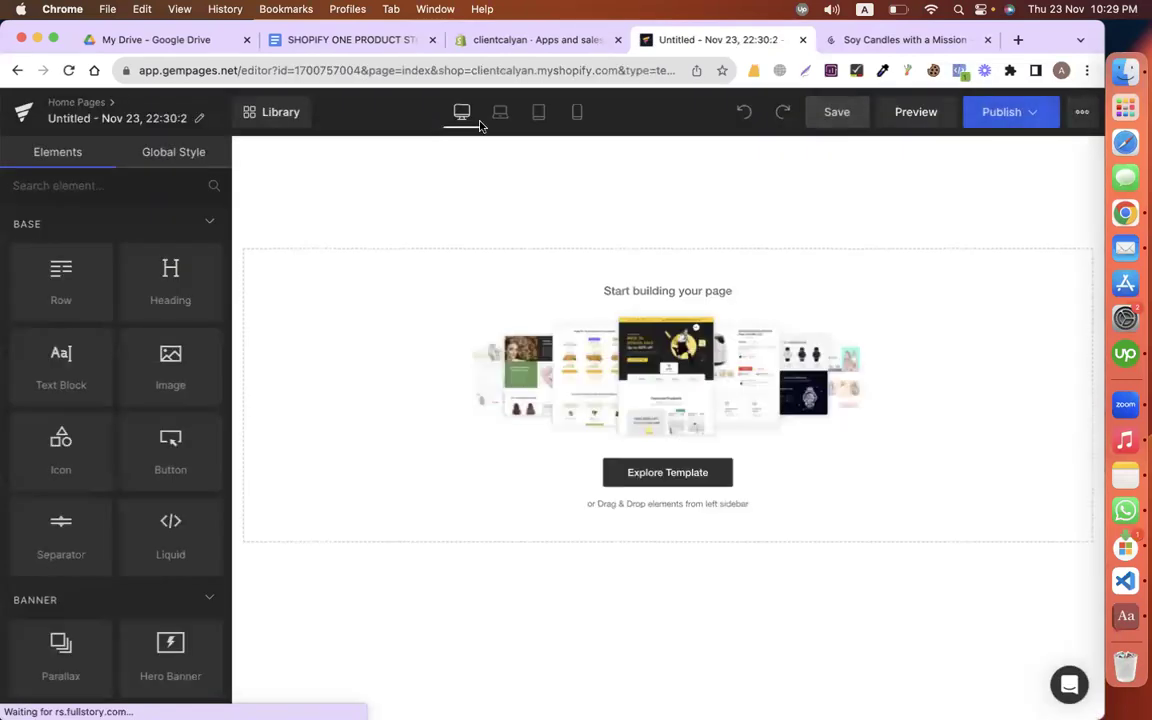
Step: Check the candle photo in the store plan, then open the Explore Template library for the new page
left_click(517, 39)
left_click(345, 39)
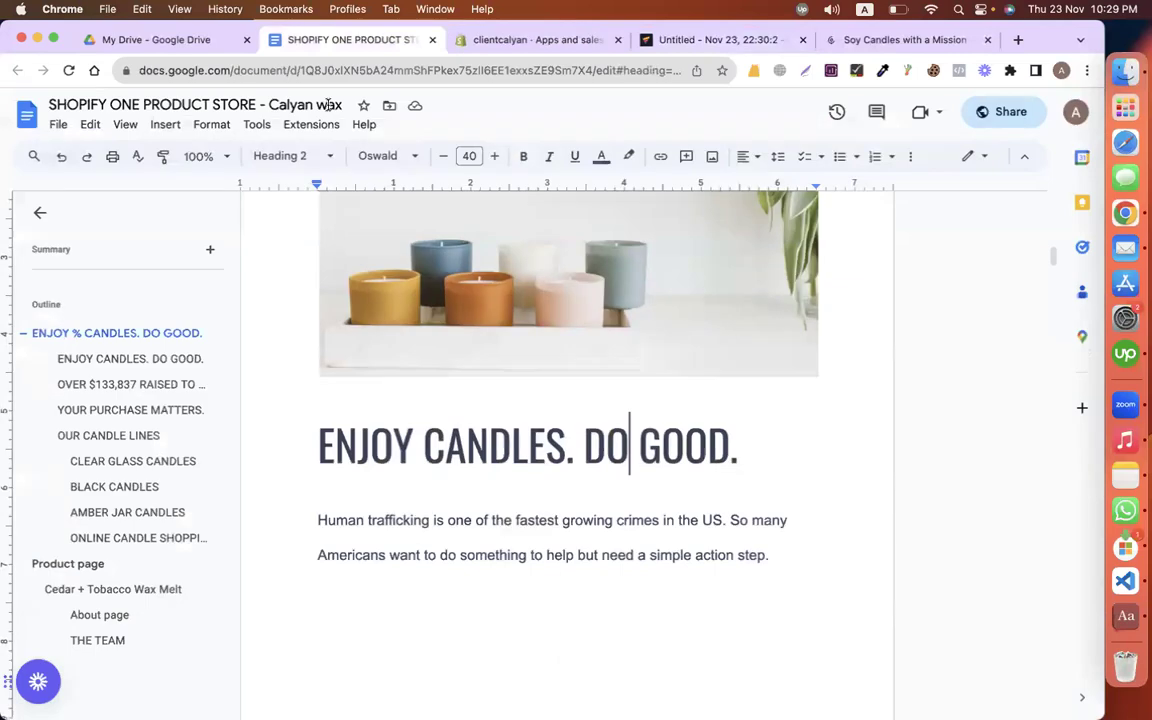
scroll(393, 327, "up", 5)
left_click(555, 414)
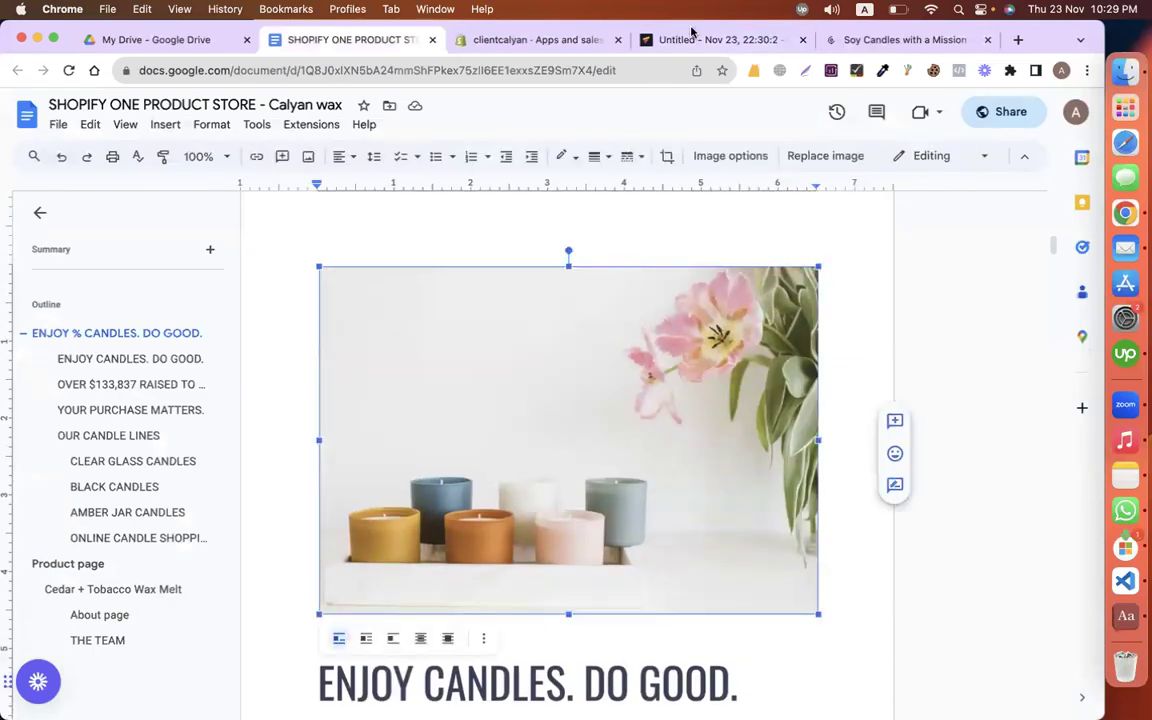
left_click(690, 40)
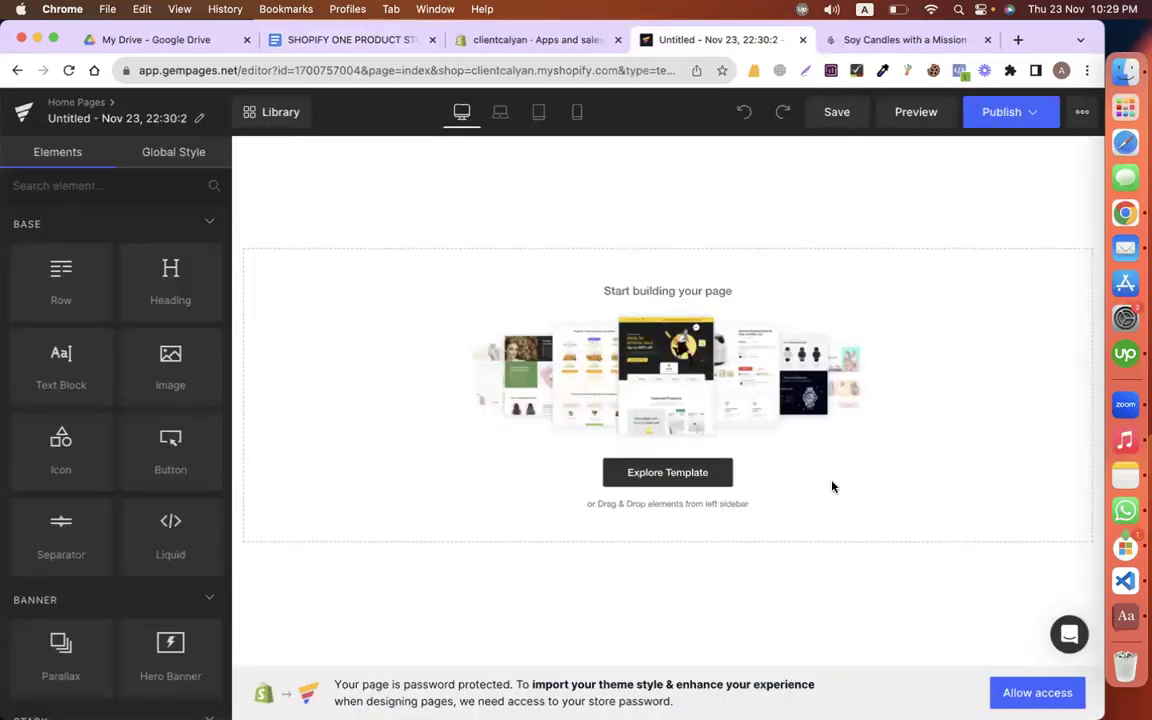
left_click(672, 476)
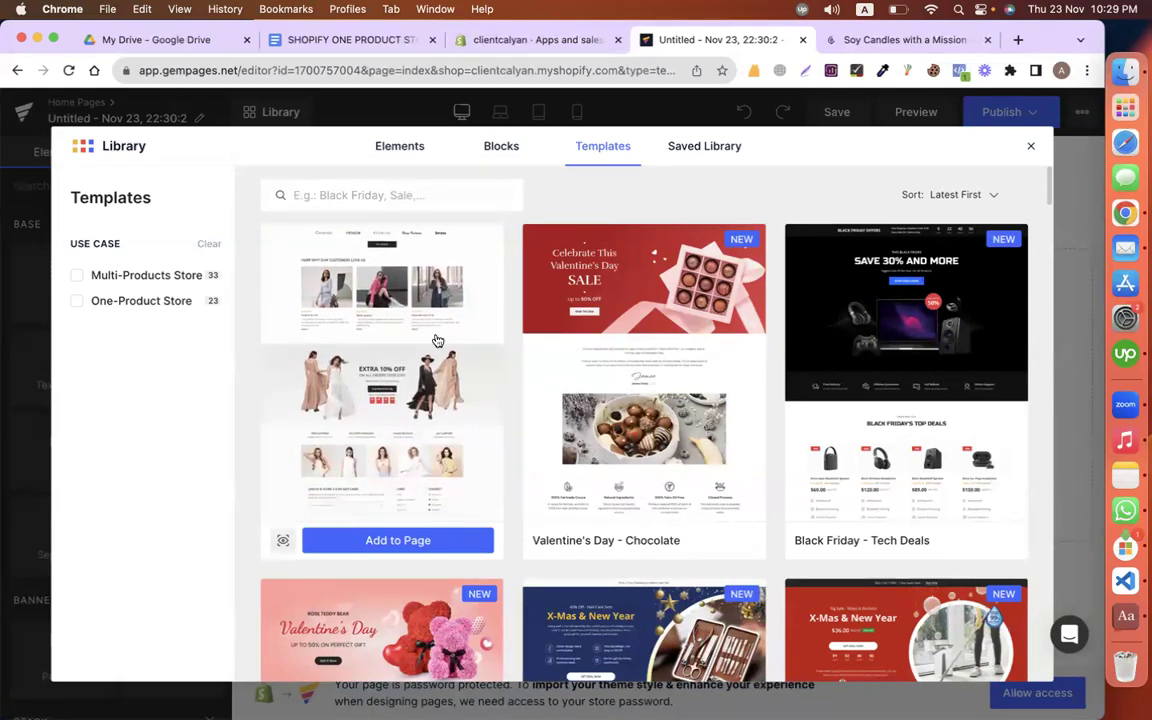
Step: Switch the library to Blocks, briefly checking the Shopify settings and store plan tabs
left_click(498, 146)
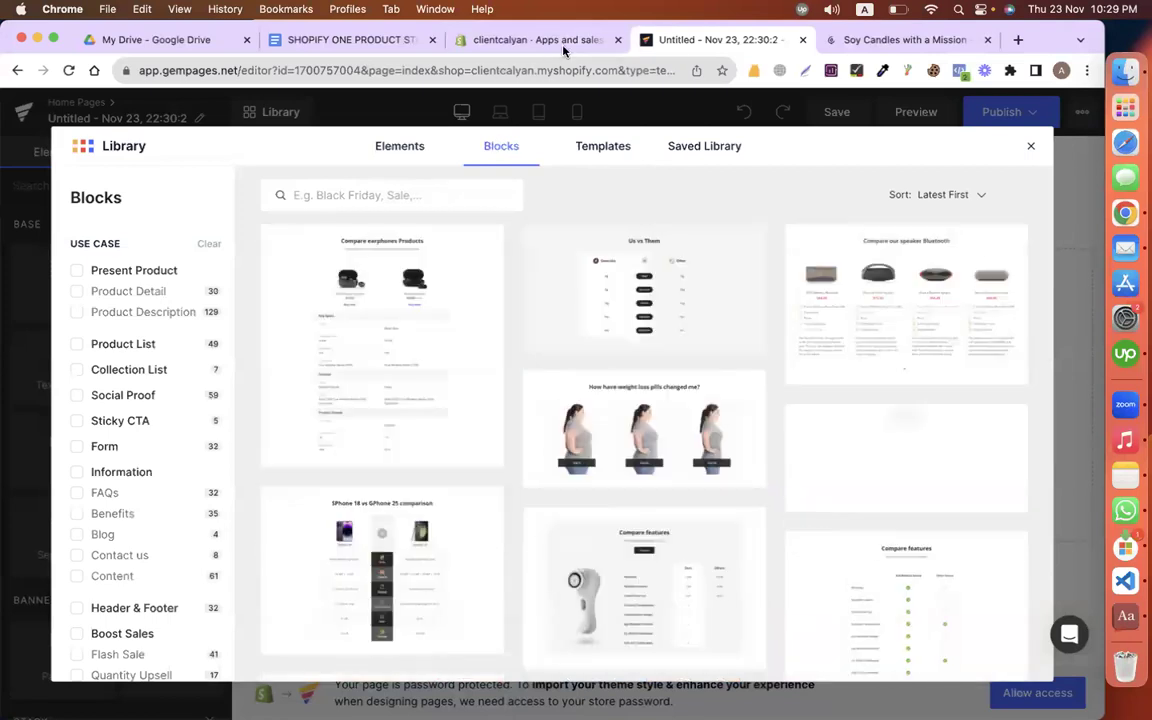
left_click(500, 39)
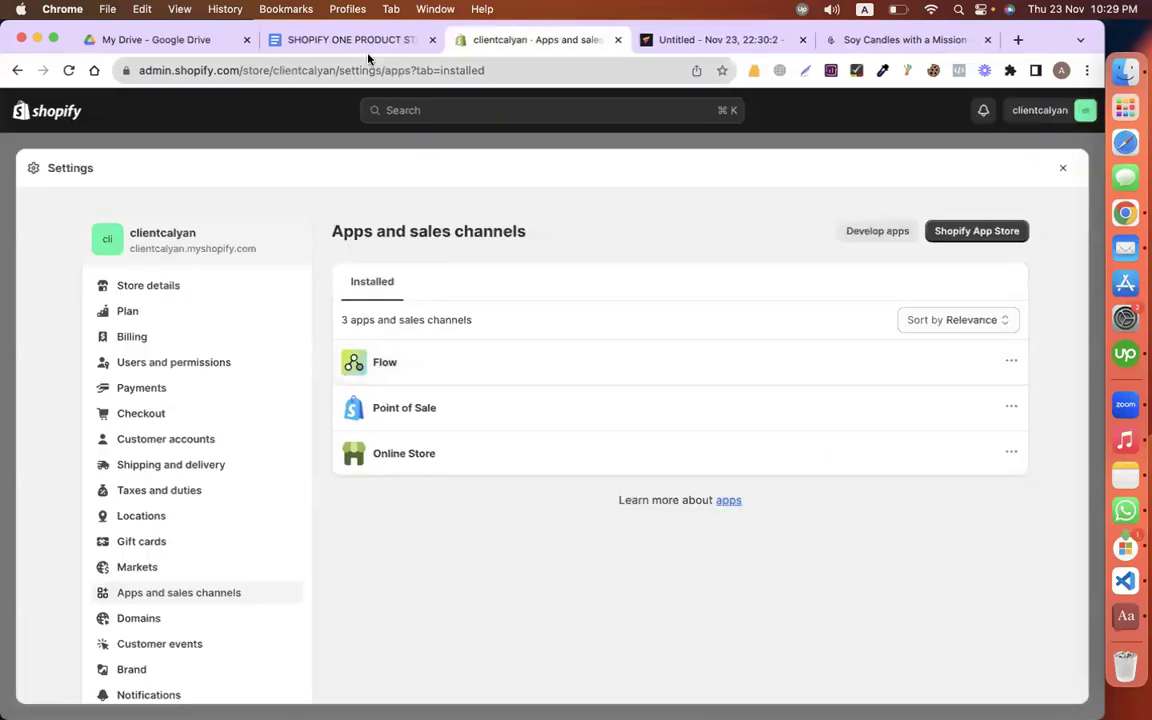
left_click(350, 40)
scroll(574, 404, "up", 10)
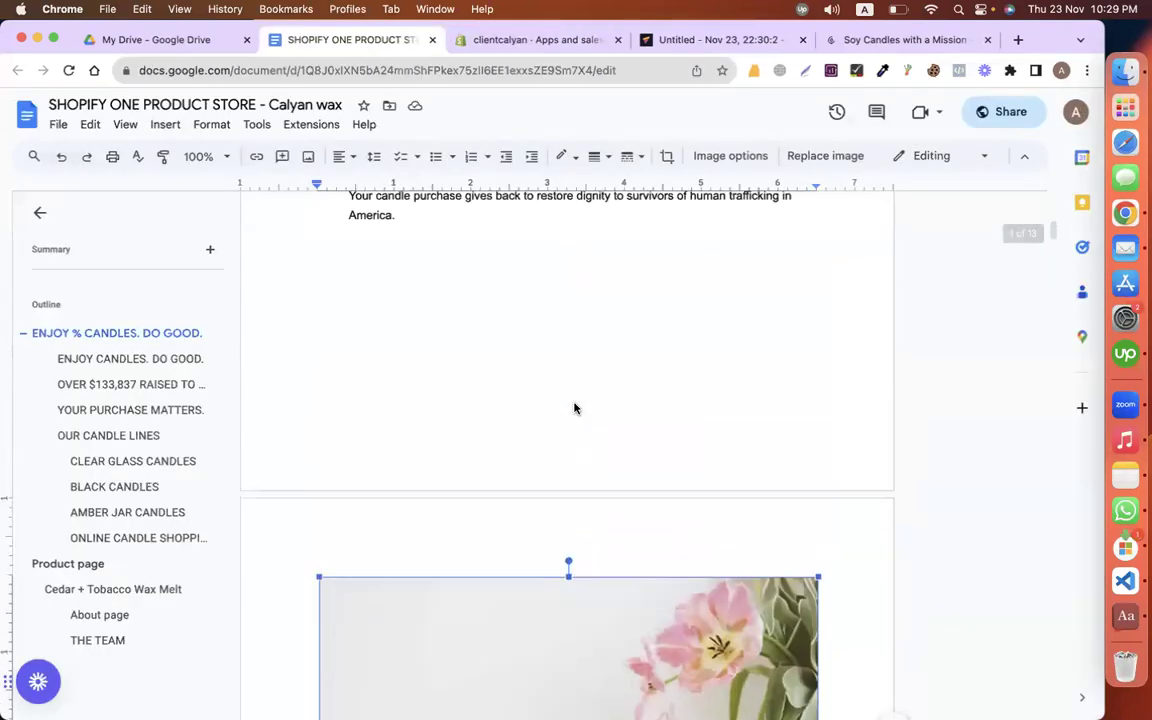
left_click(520, 40)
left_click(714, 38)
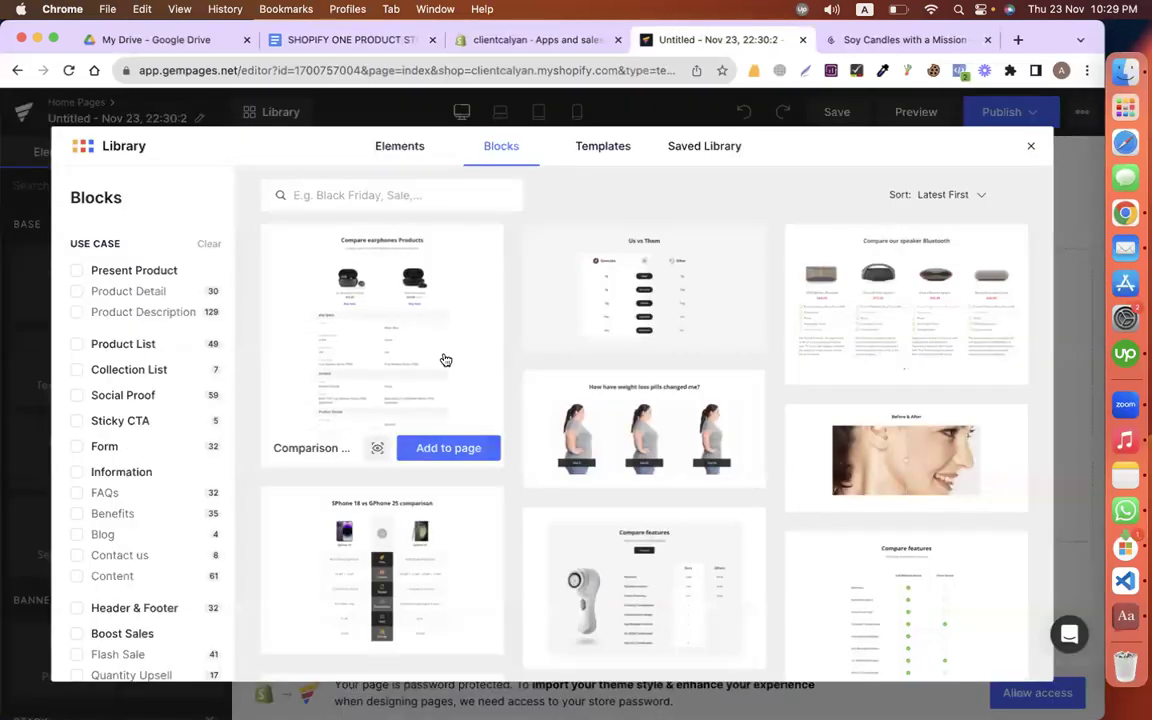
Step: Scroll through the block thumbnails down to the Merry Christmas hero banner
scroll(704, 371, "down", 15)
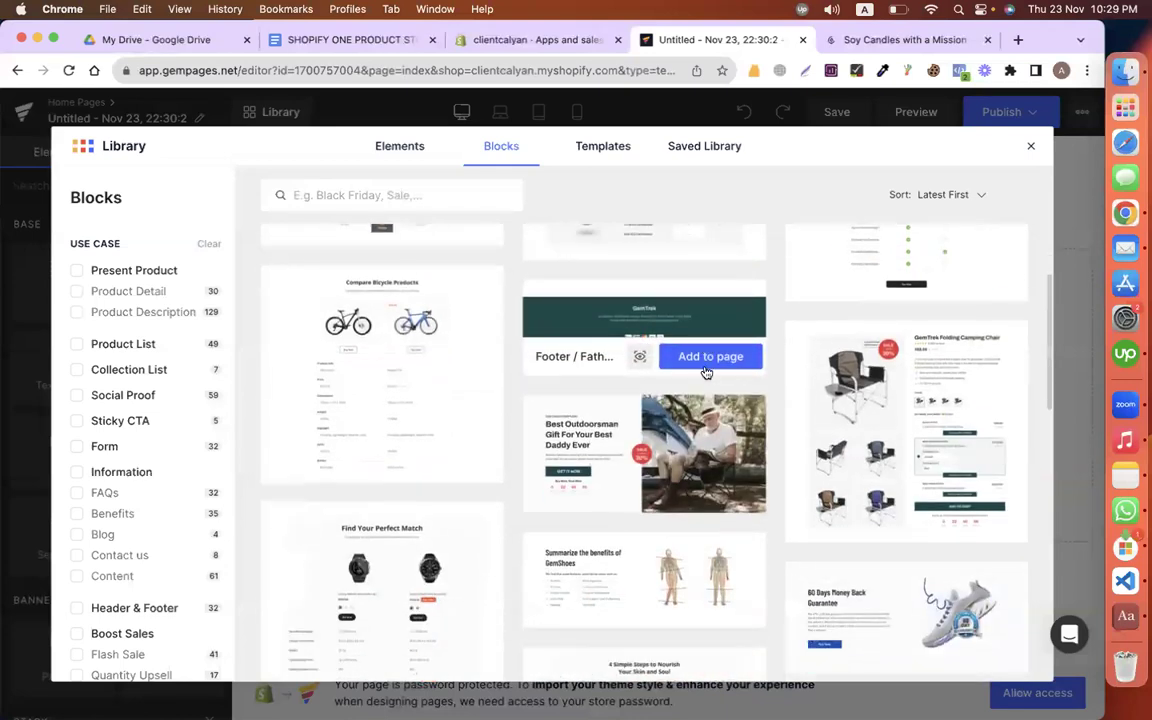
scroll(557, 535, "down", 12)
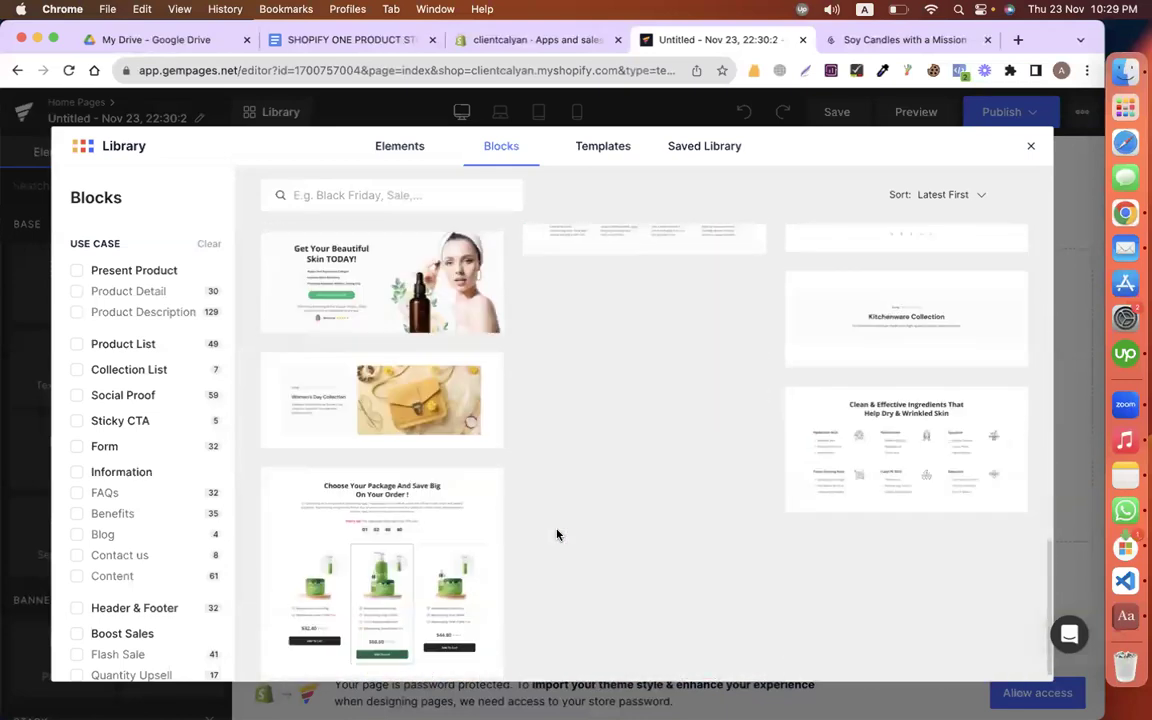
scroll(557, 535, "down", 5)
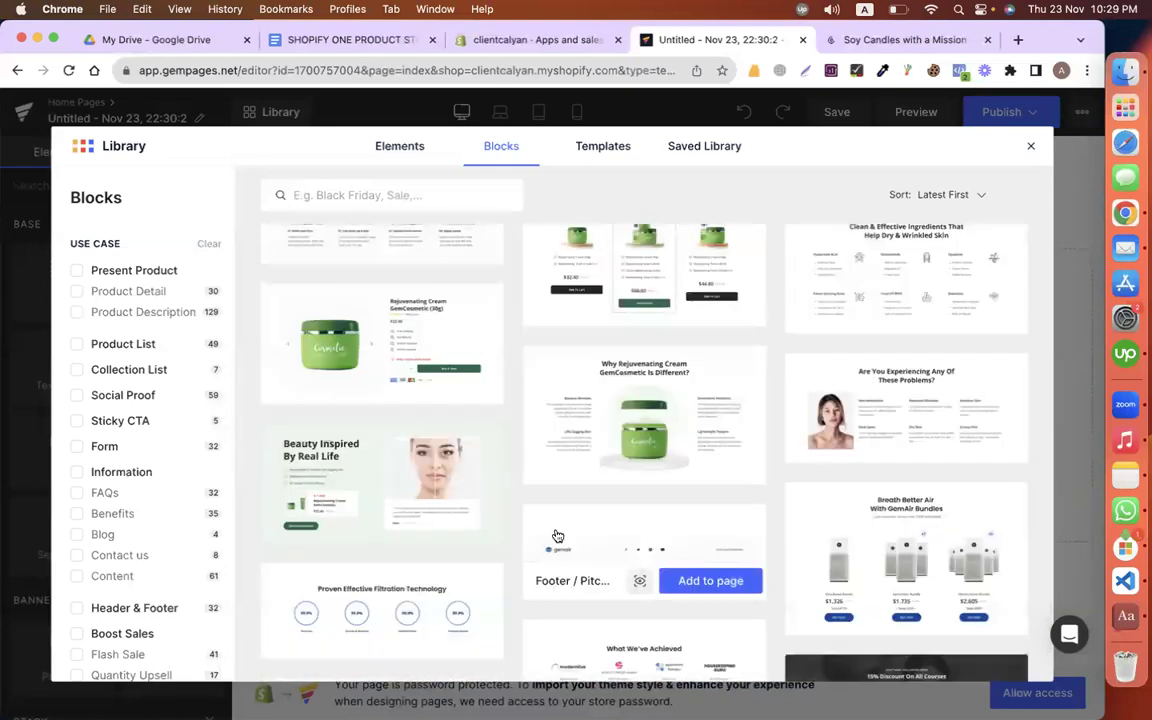
scroll(557, 535, "down", 3)
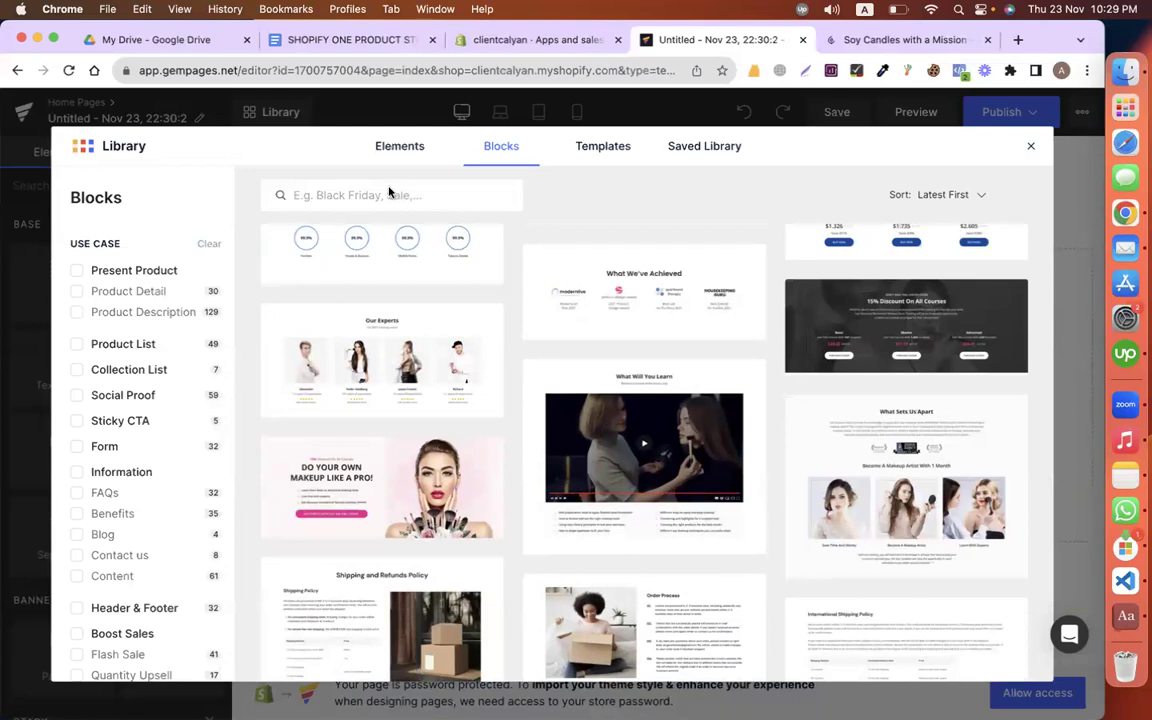
scroll(651, 424, "down", 1)
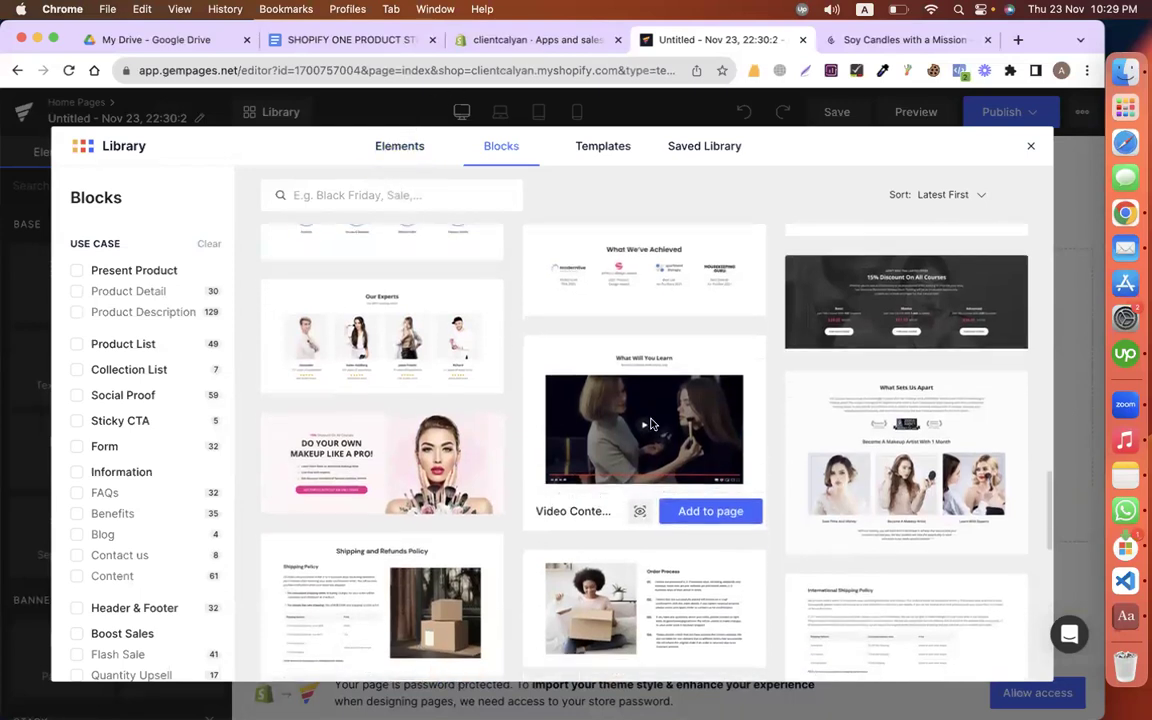
scroll(585, 375, "down", 4)
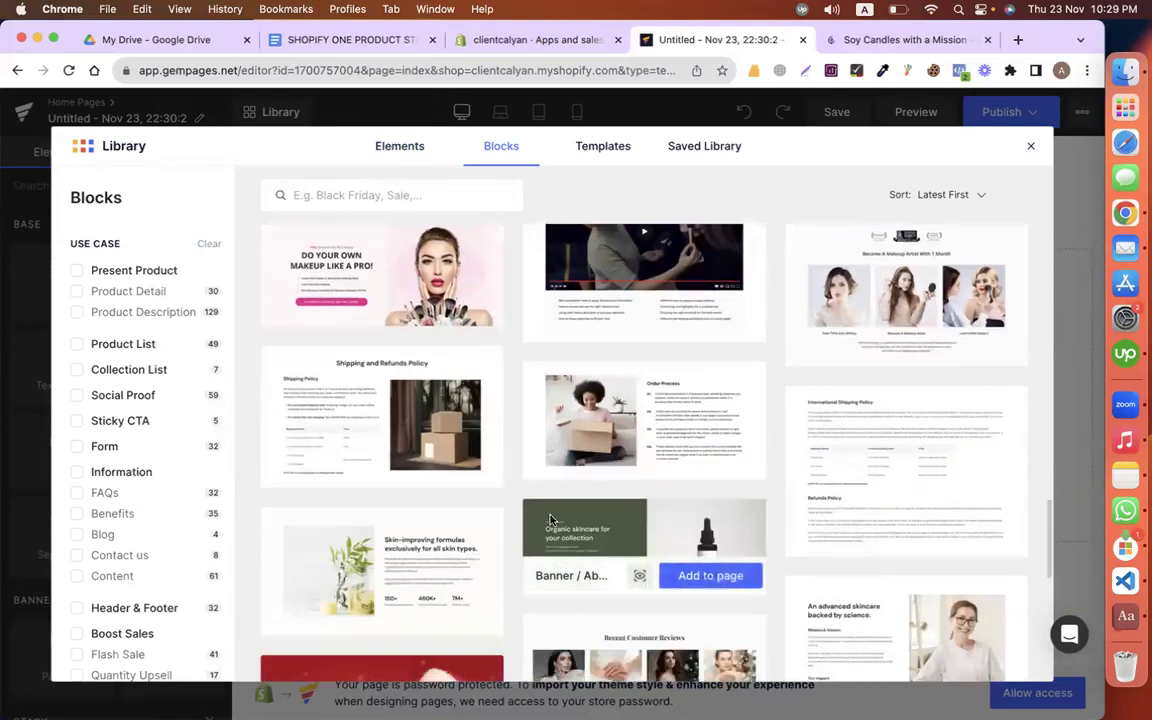
scroll(582, 380, "down", 5)
scroll(648, 403, "down", 3)
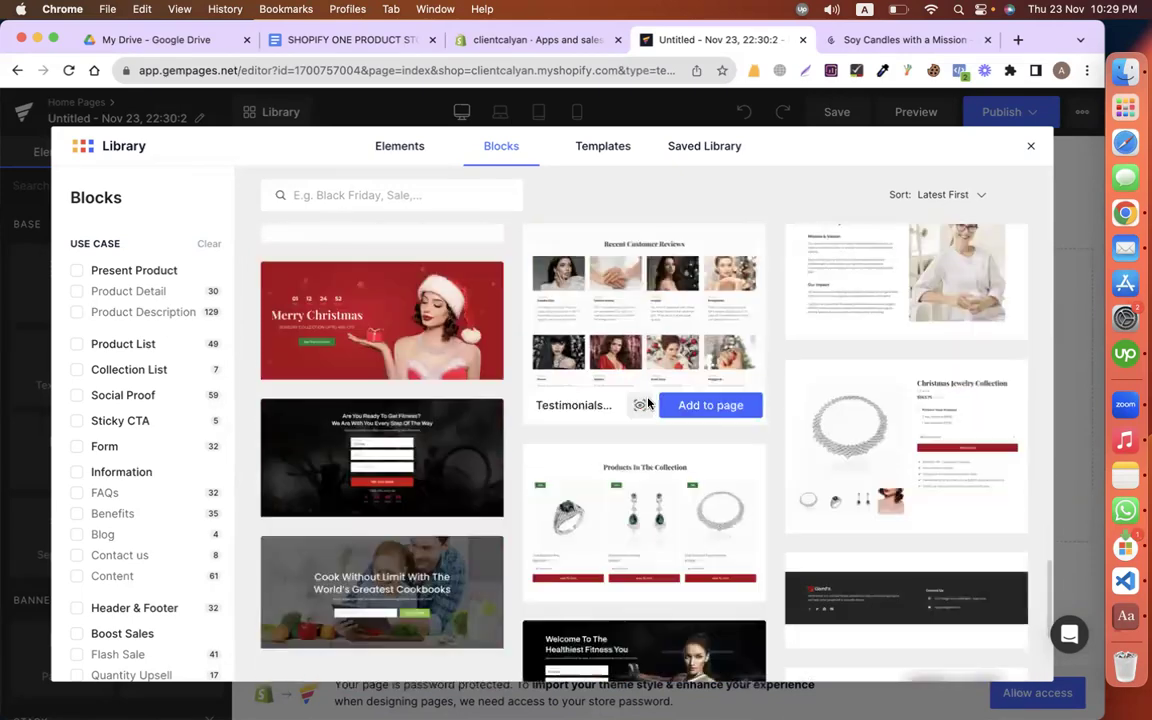
scroll(437, 430, "down", 5)
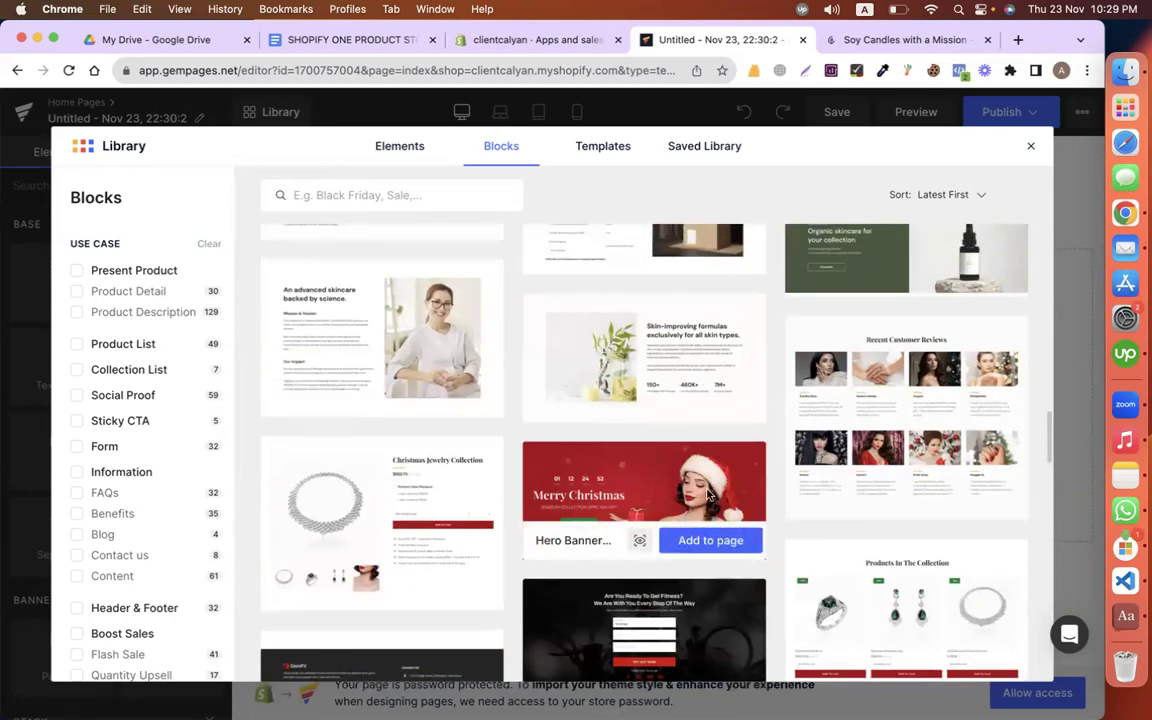
Step: Add the Merry Christmas hero banner, open its settings, and recheck the candle photo in the store plan
left_click(691, 540)
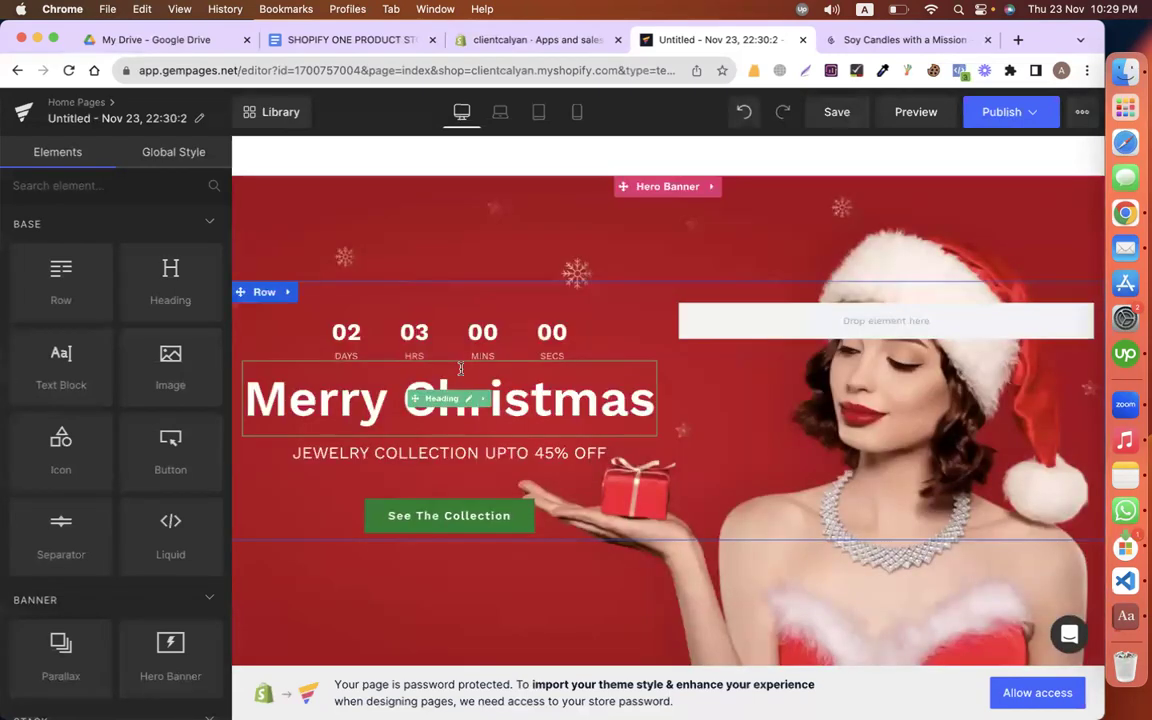
left_click(675, 188)
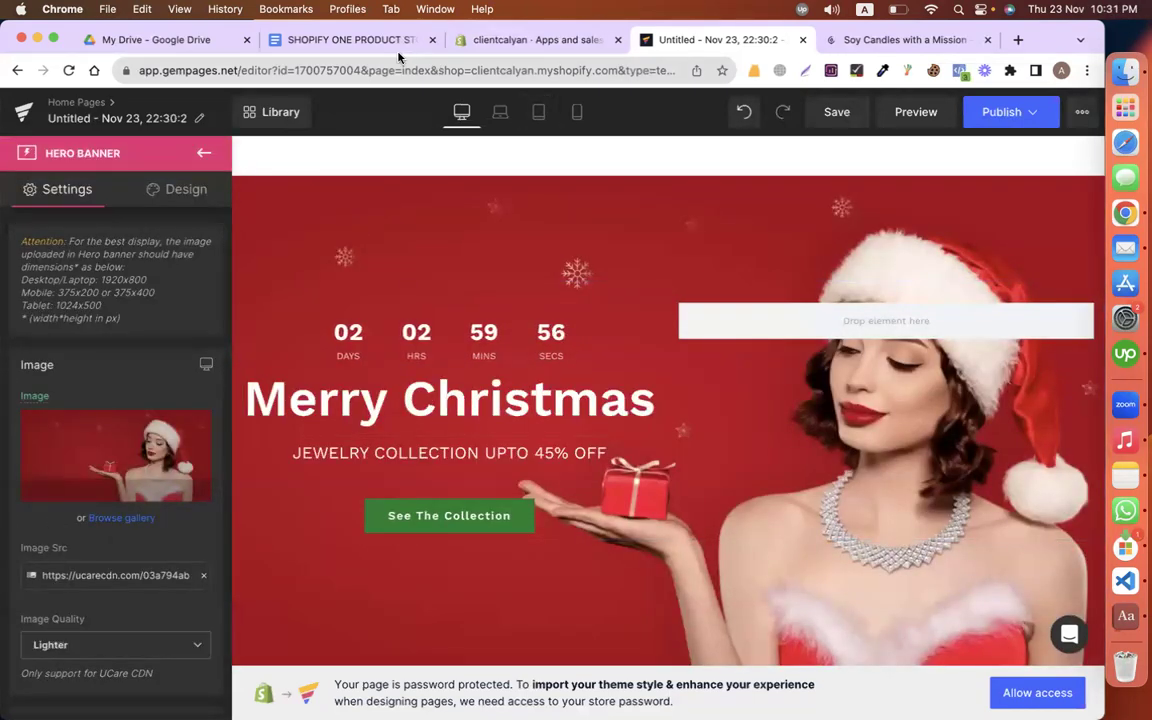
left_click(352, 40)
scroll(520, 390, "down", 10)
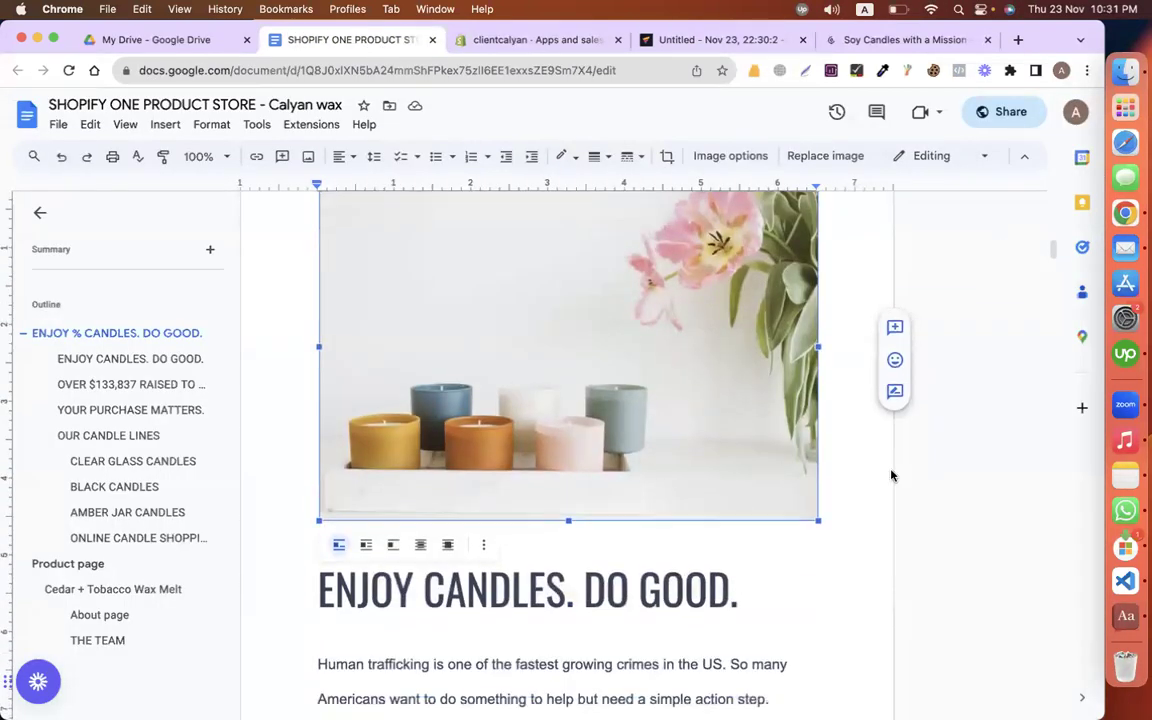
left_click(890, 473)
scroll(580, 414, "up", 1)
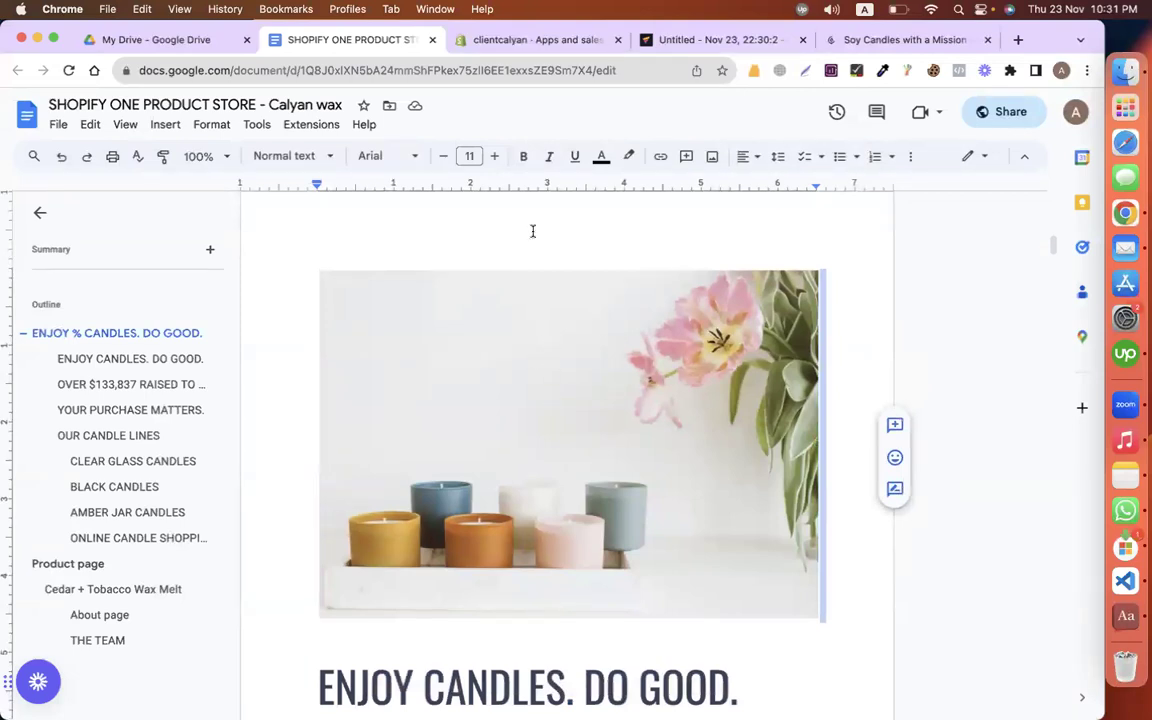
left_click(707, 40)
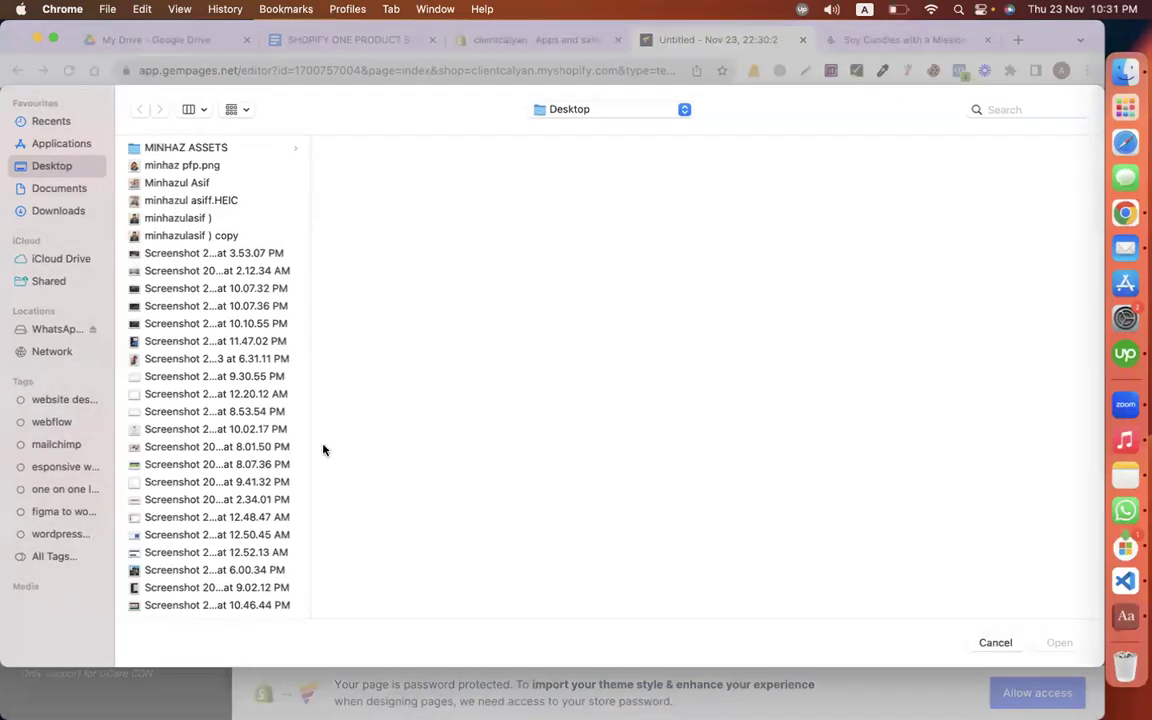
Step: Upload 'Screenshot 2023-11-16 at 6.26.08 PM' from Desktop as the hero banner's new background
scroll(211, 519, "down", 15)
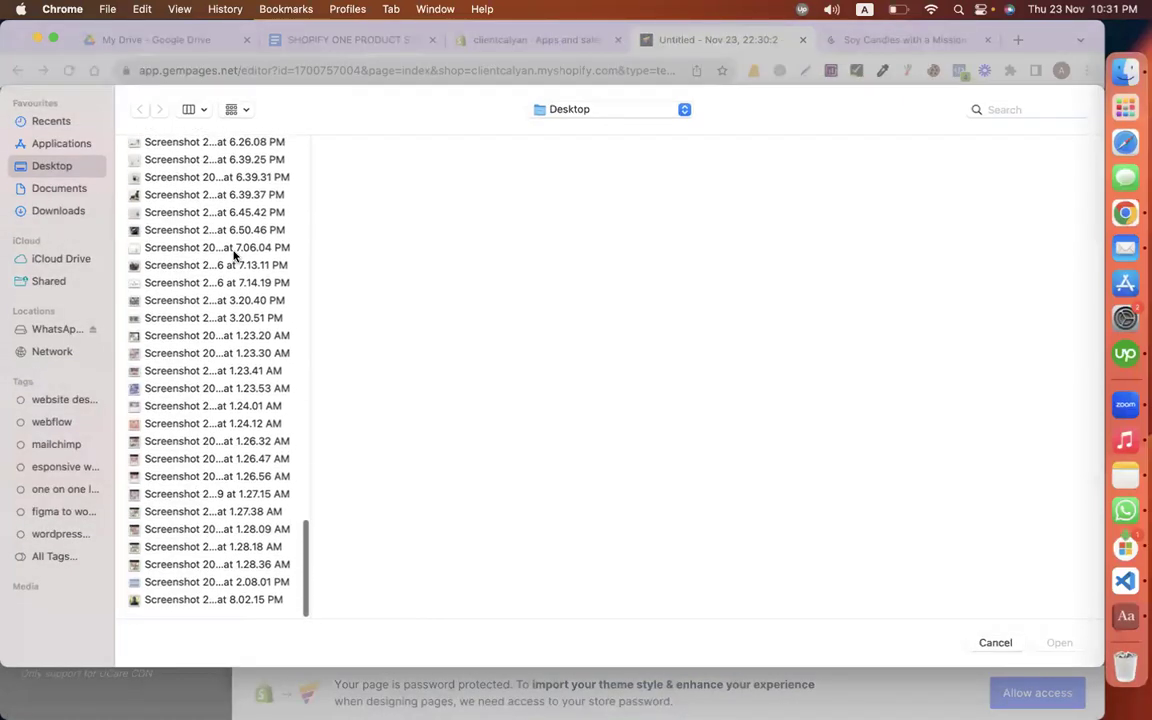
left_click(159, 337)
key("Down")
key("Up")
key("Up")
key("Up")
key("Up")
key("Up")
key("Up")
key("Up")
key("Up")
key("Up")
key("Up")
key("Up")
key("Up")
key("Up")
key("Up")
key("Down")
key("Down")
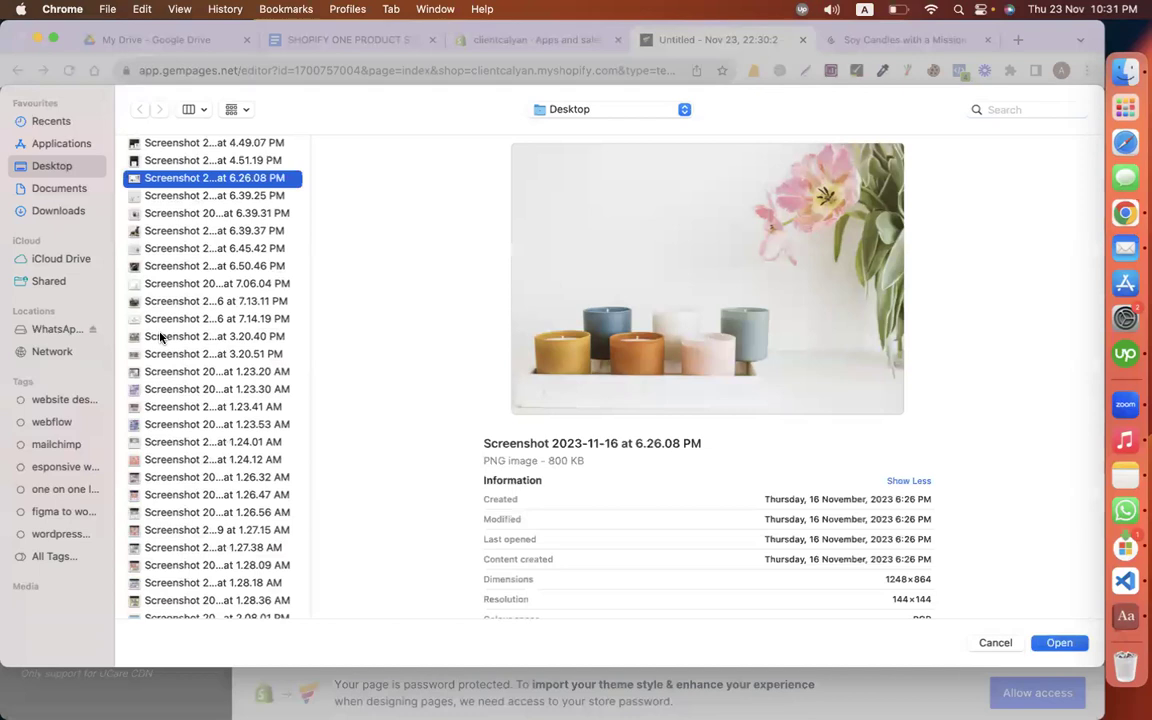
key("Return")
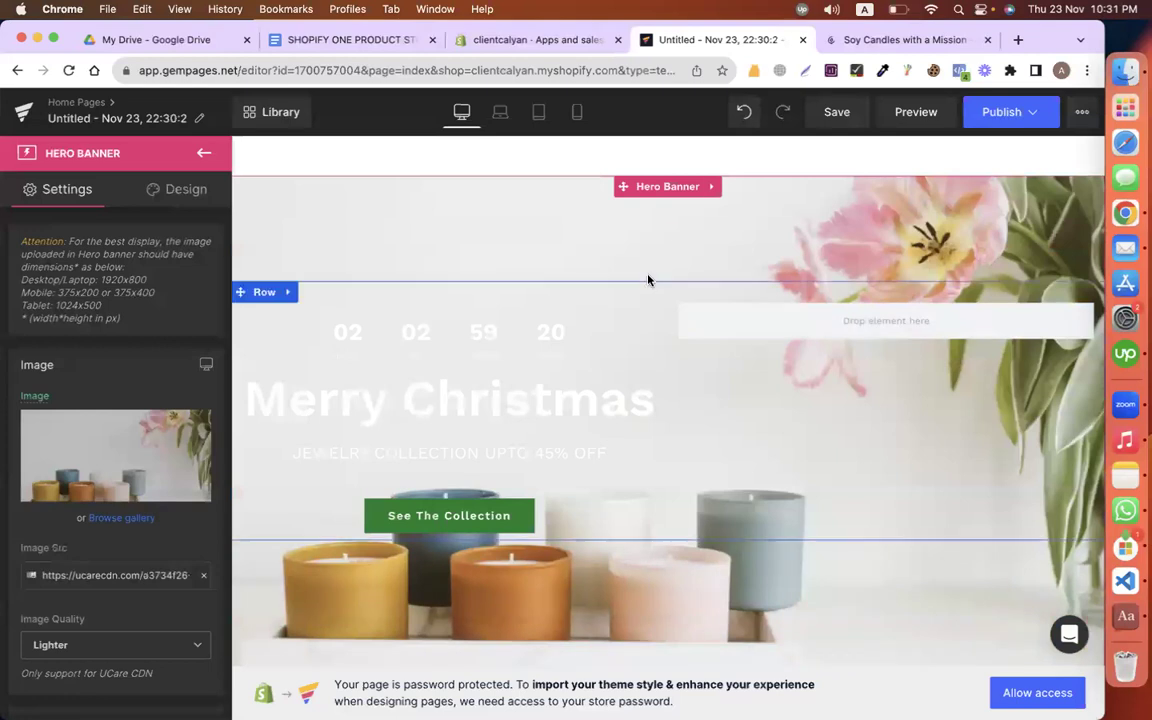
Step: Copy the 'ENJOY % CANDLES. DO GOOD.' heading from the store planning document
left_click(373, 41)
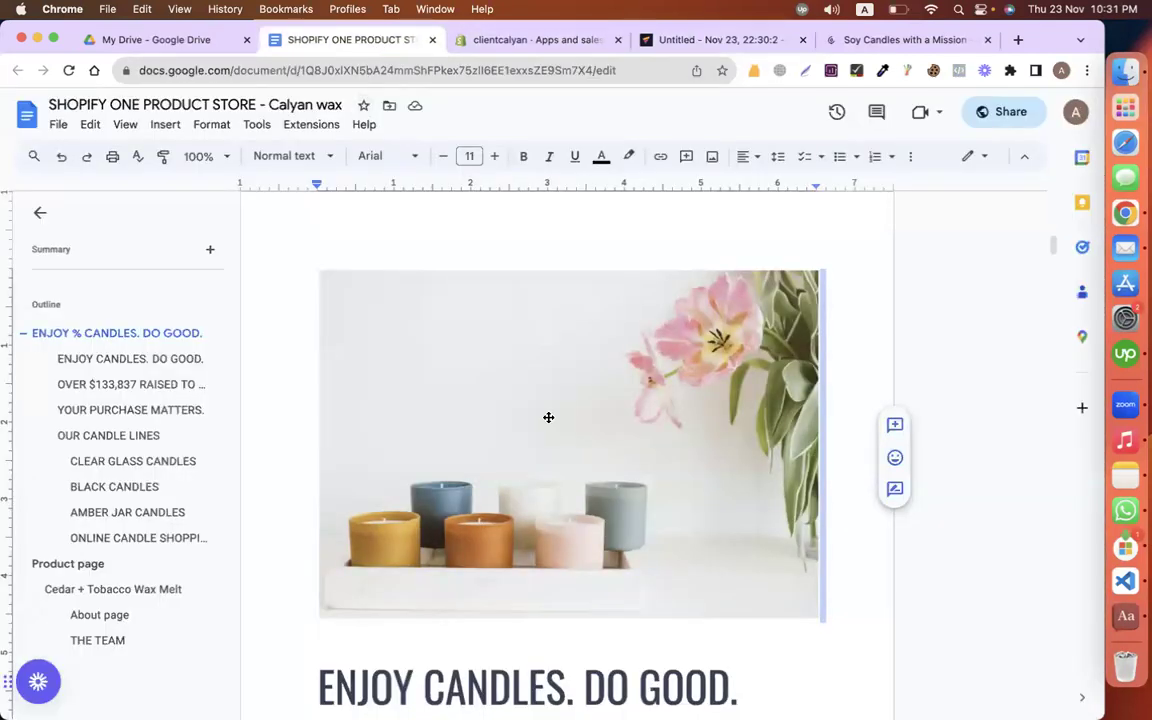
scroll(571, 441, "up", 6)
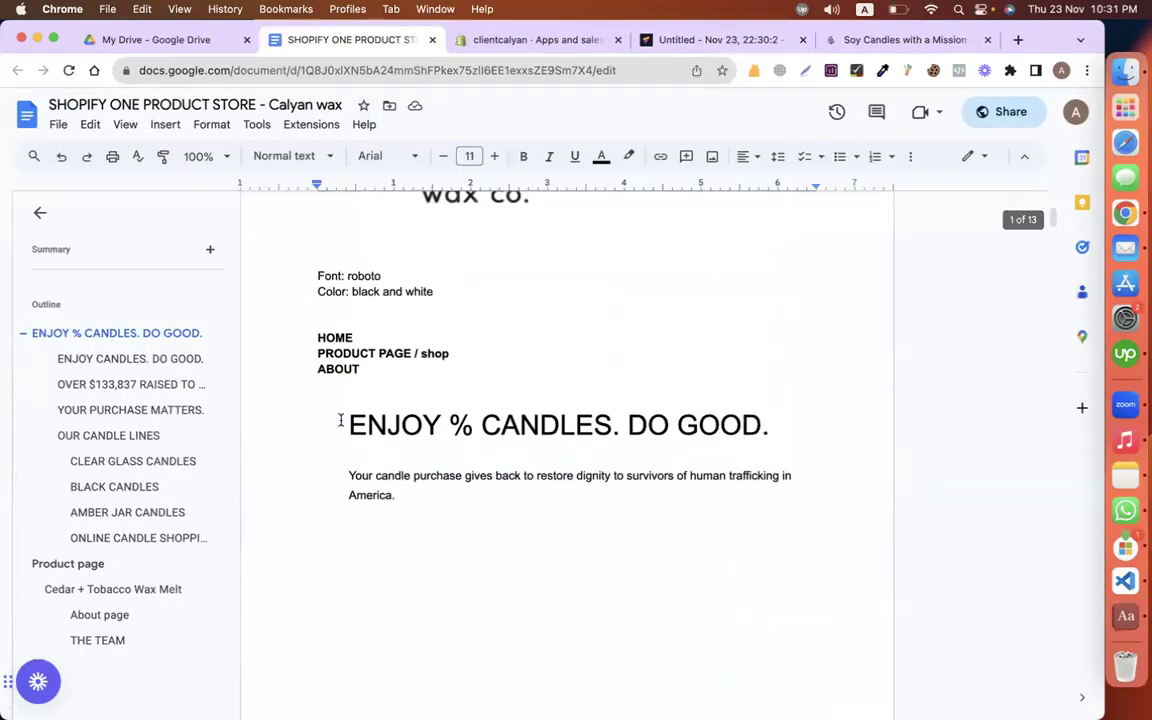
triple_click(340, 420)
key("super+c")
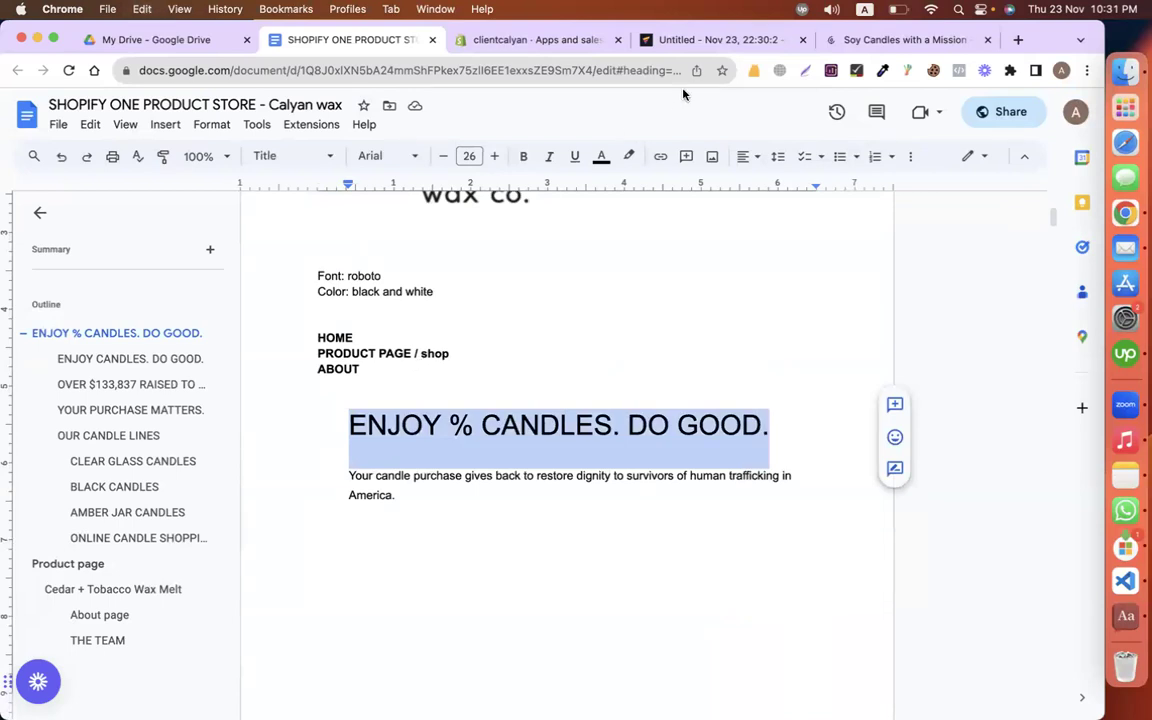
left_click(680, 41)
Step: Delete the countdown timer and paste the new heading over the Merry Christmas heading
left_click(388, 328)
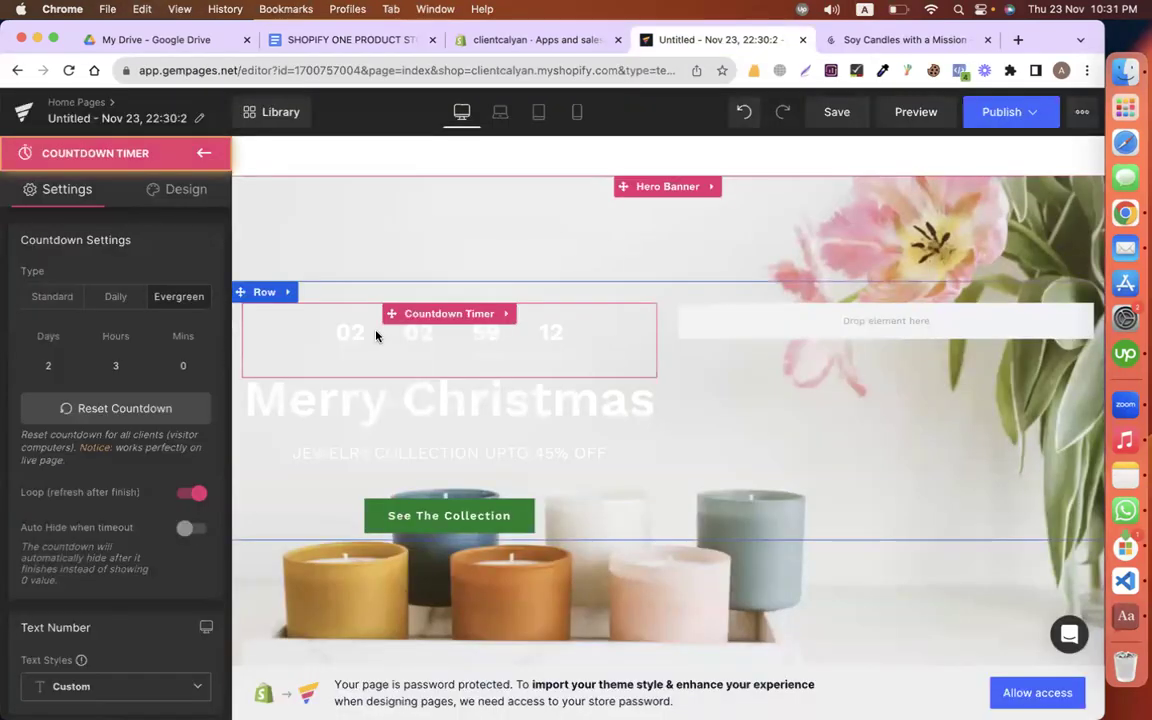
right_click(473, 317)
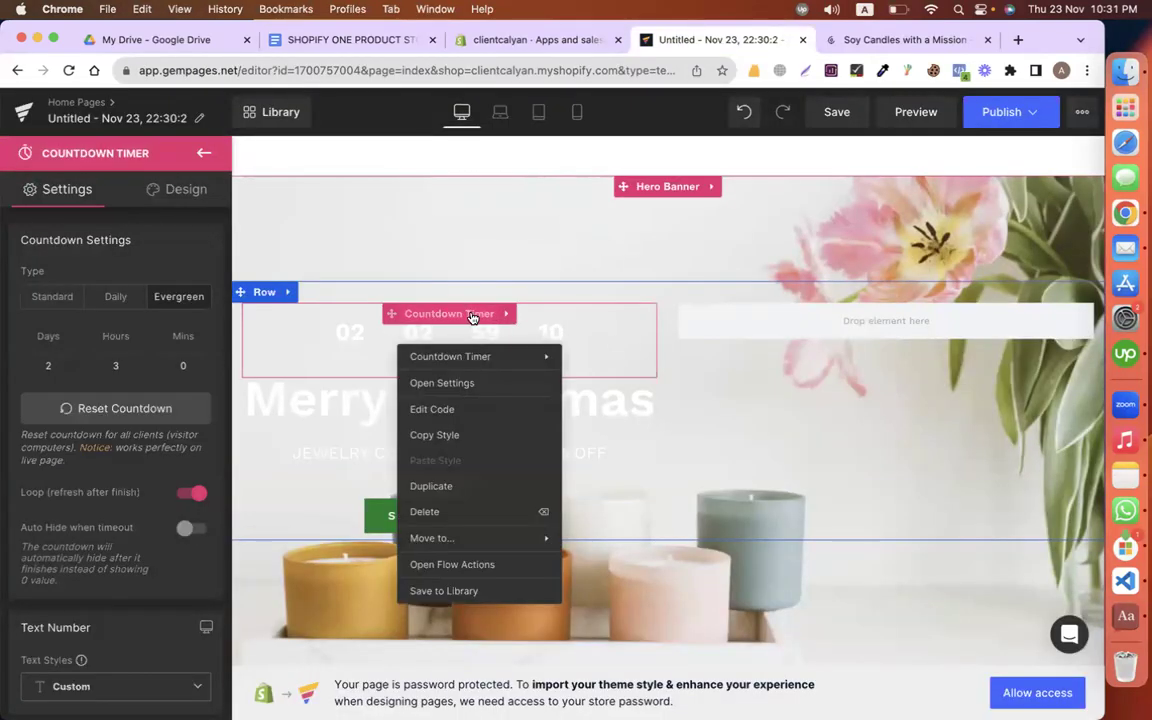
left_click(418, 508)
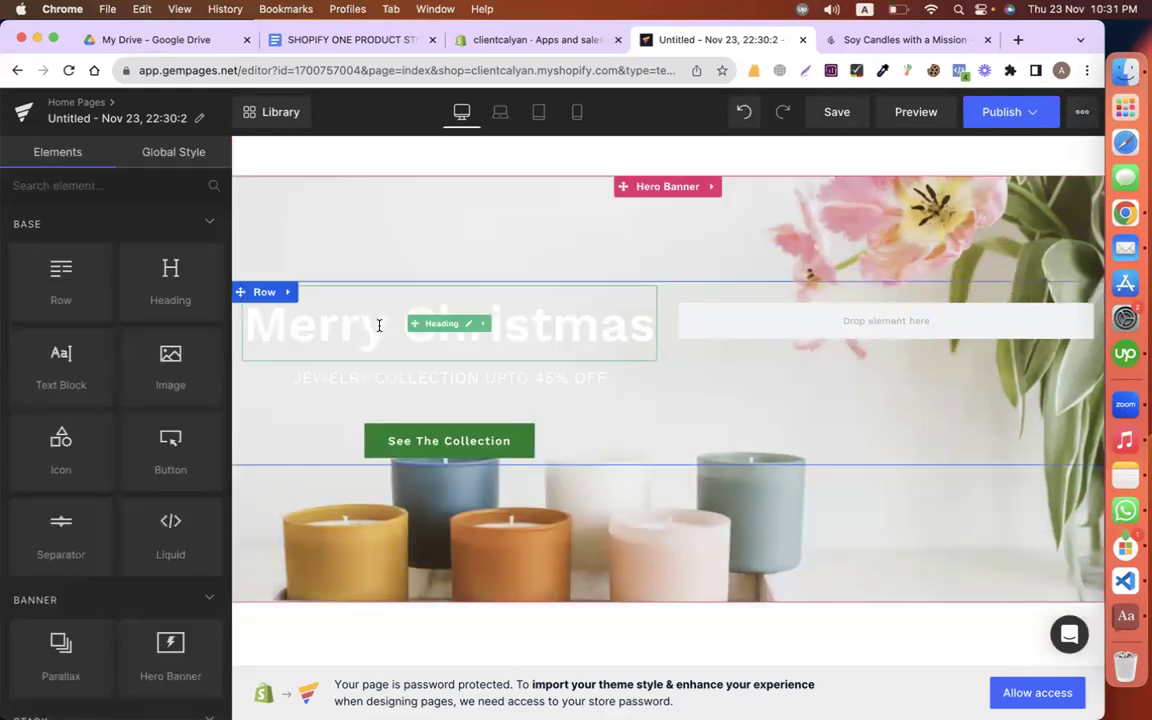
left_click(378, 324)
key("super+a")
key("super+v")
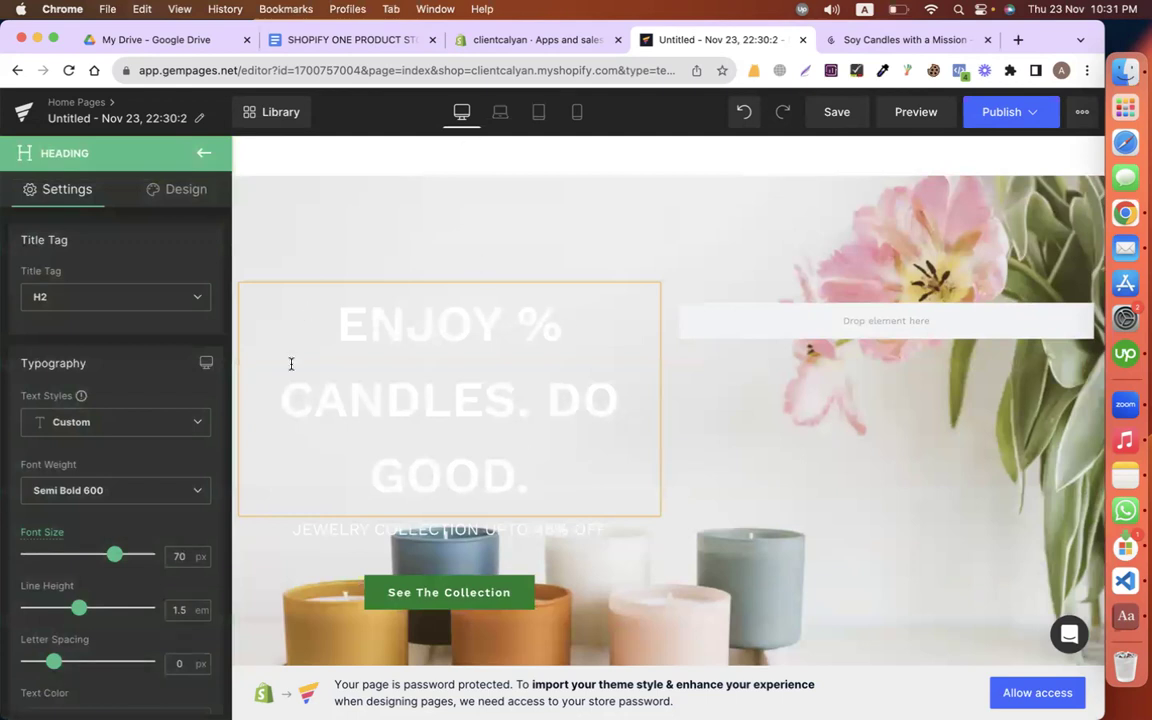
Step: Set the heading's text colour to #2b2b2b and its line height to 0.9 em
scroll(84, 569, "down", 5)
scroll(84, 569, "down", 1)
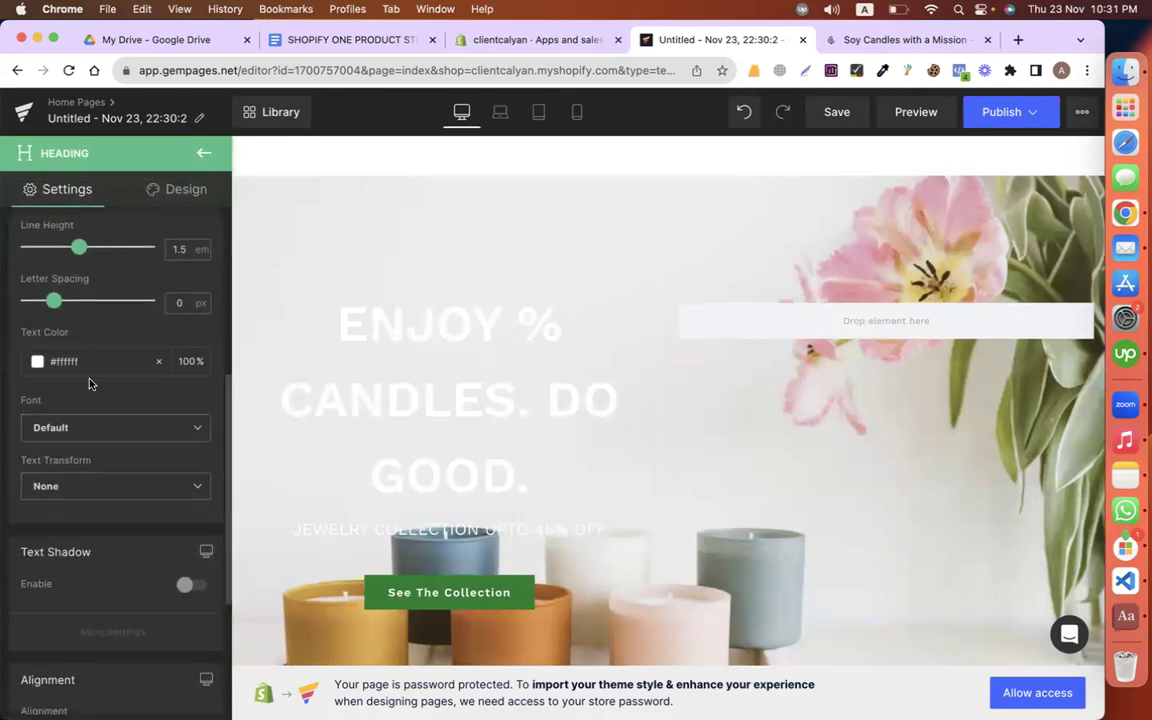
left_click(37, 363)
left_click_drag(96, 487, 12, 491)
left_click(121, 349)
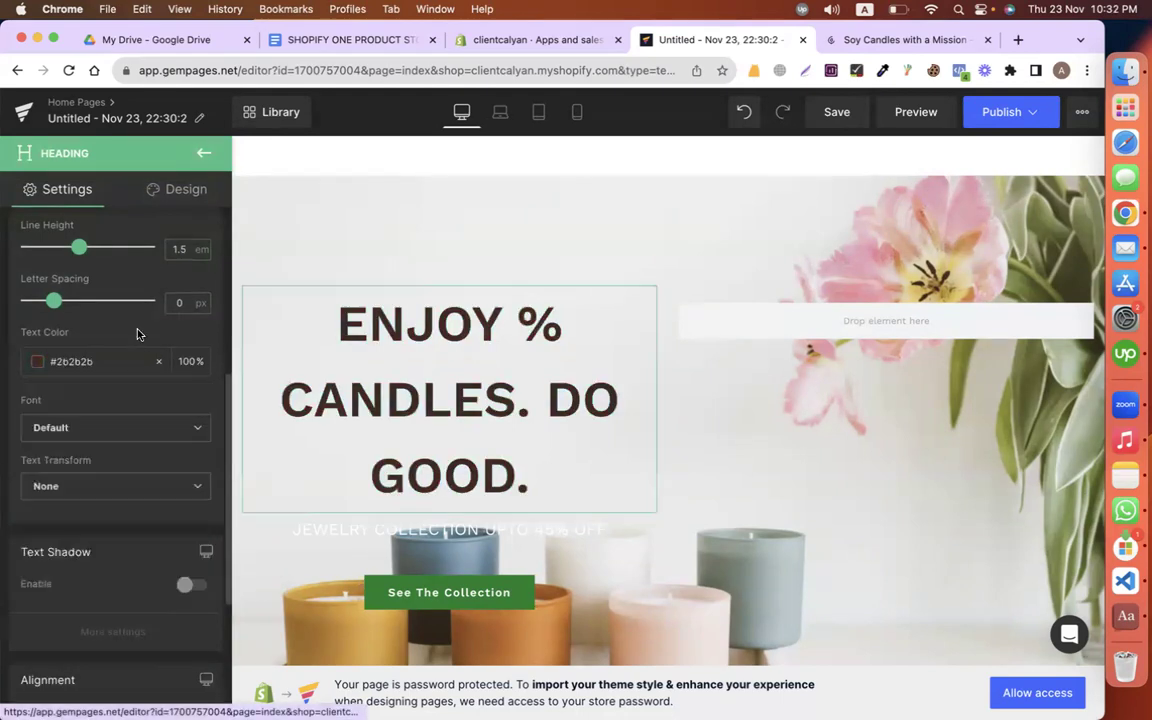
scroll(89, 410, "up", 2)
left_click_drag(78, 347, 47, 343)
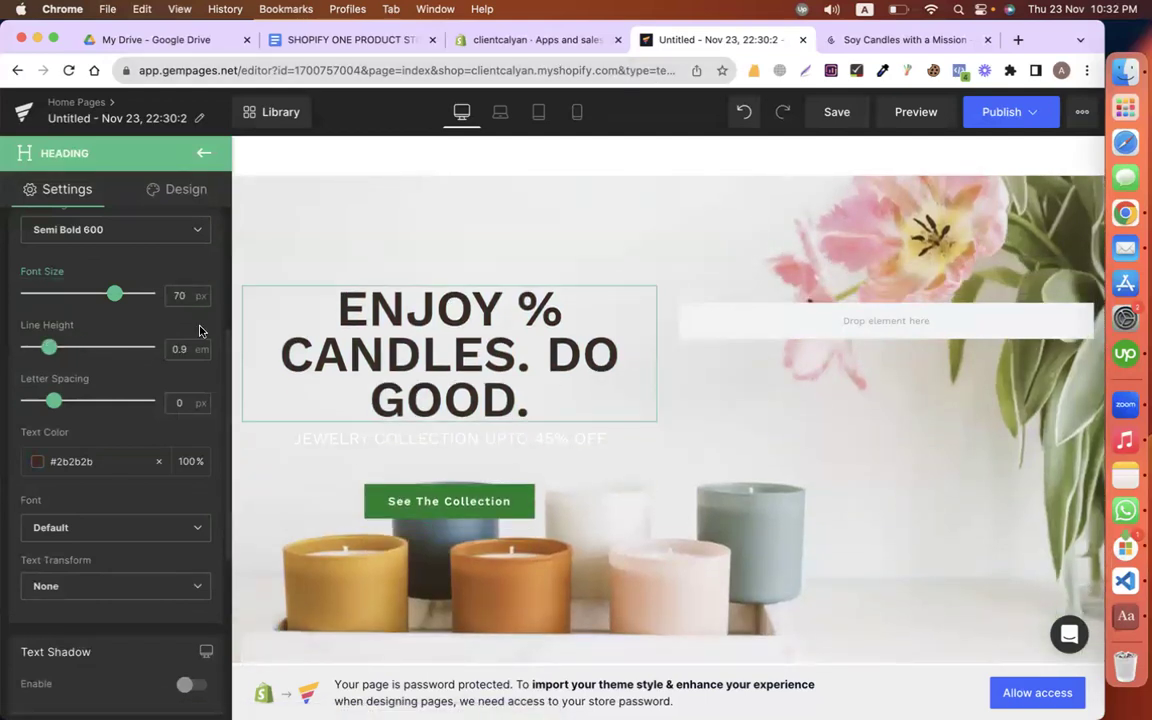
Step: Check the heading font noted in the planning document and open the heading's font choices
left_click(345, 40)
left_click(358, 272)
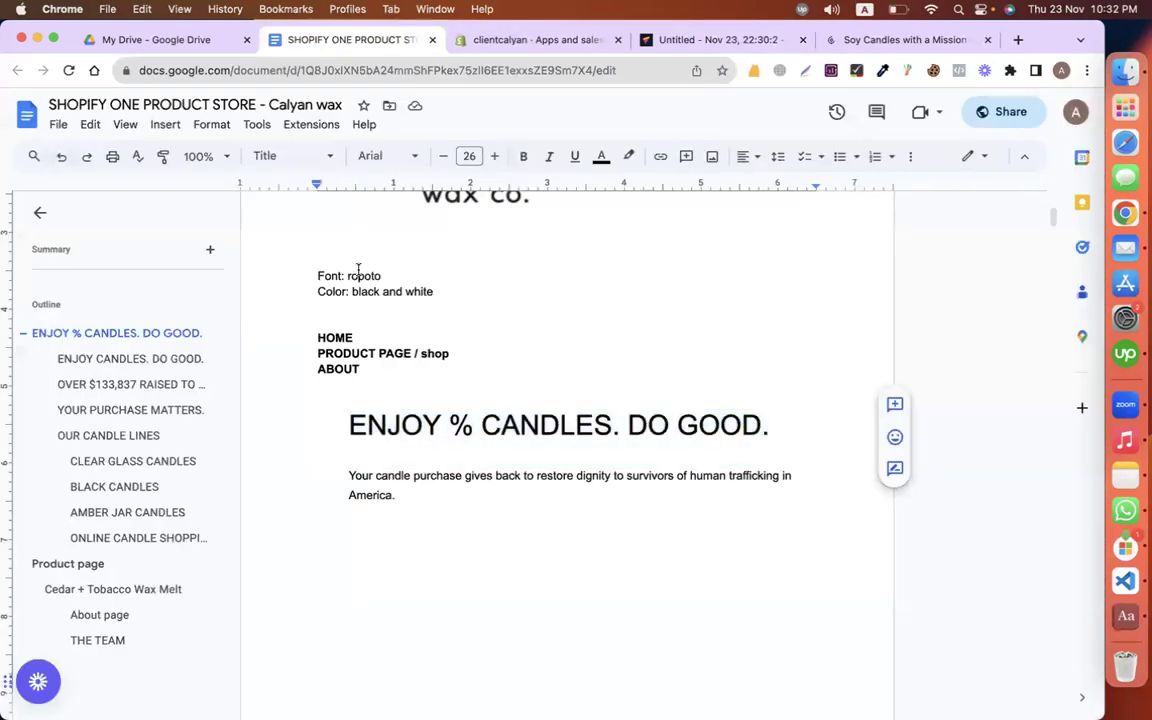
left_click(709, 38)
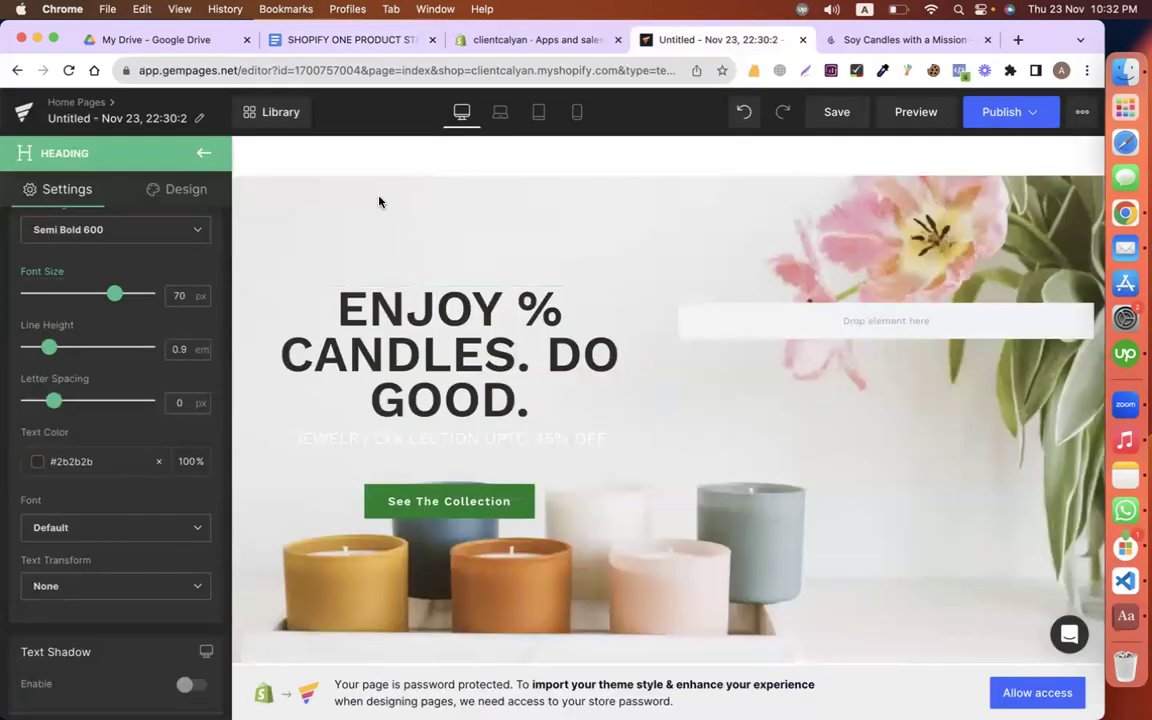
scroll(109, 440, "down", 3)
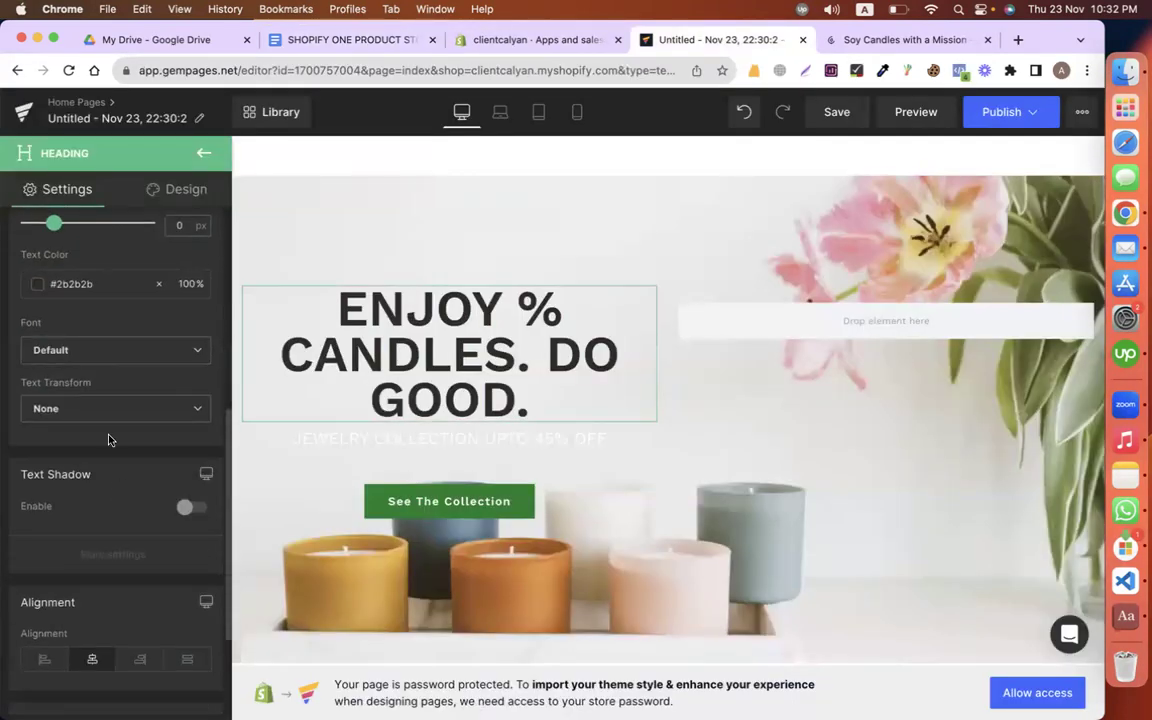
left_click(95, 350)
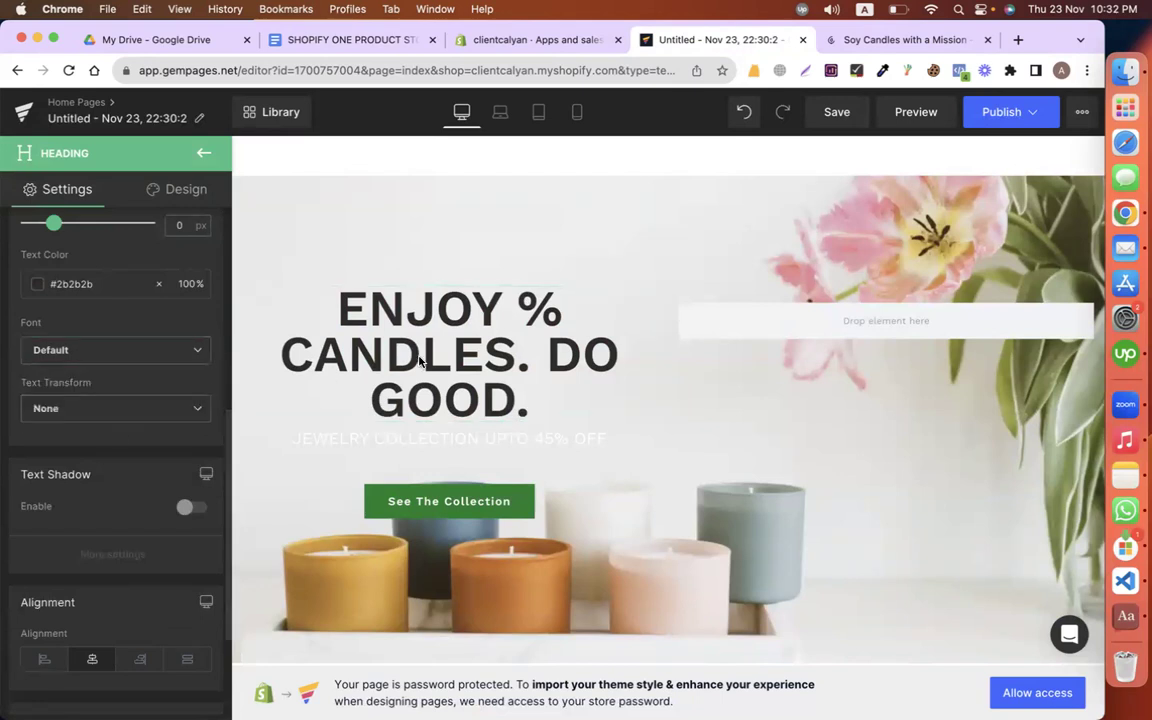
Step: Activate Roboto in the Font Manager and set the heading font to Roboto
type("fobot")
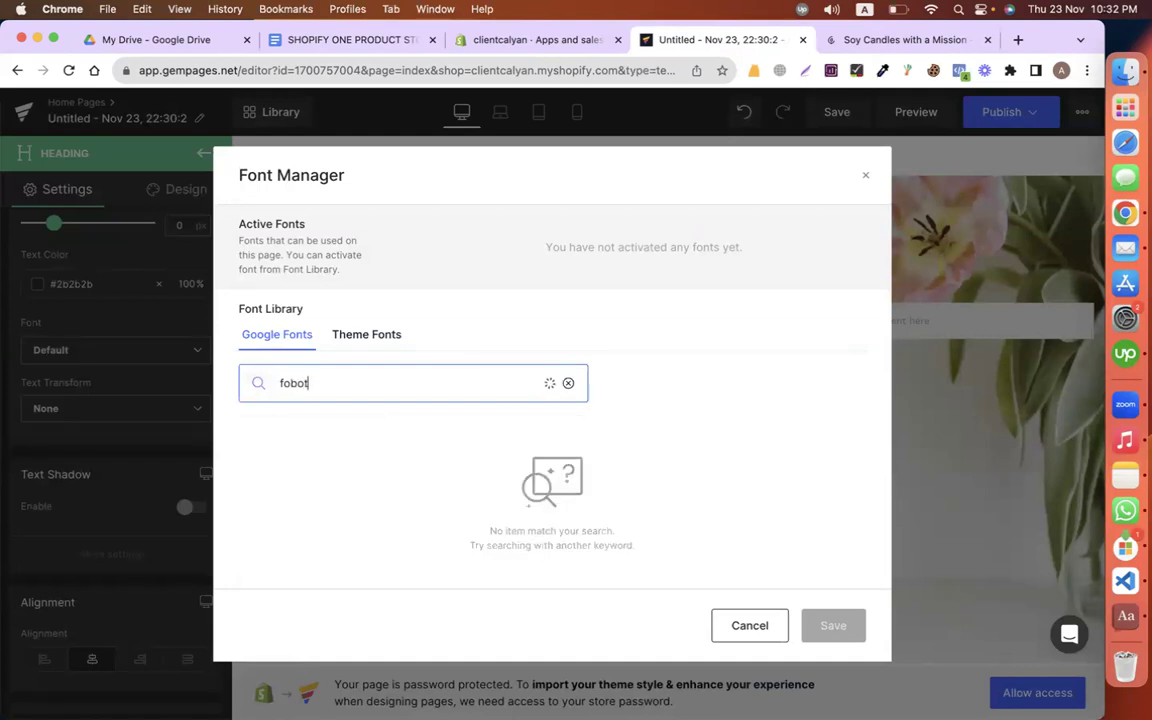
key("BackSpace")
key("BackSpace")
key("BackSpace")
key("BackSpace")
type("robot")
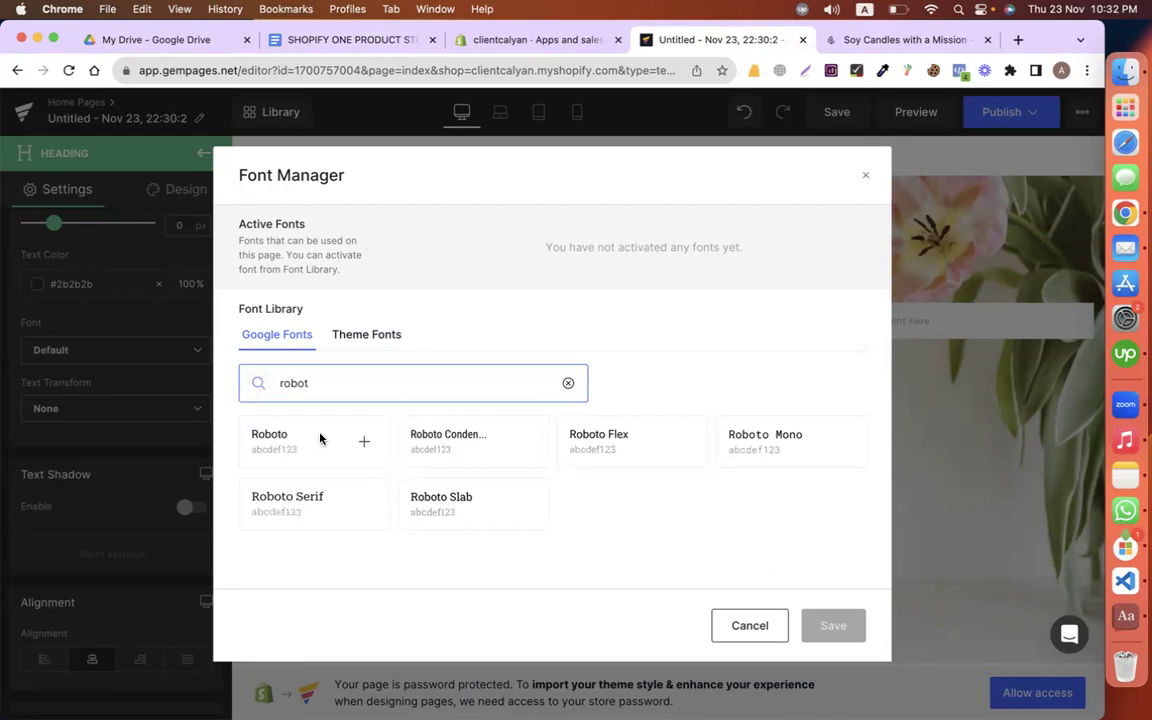
left_click(361, 438)
left_click(836, 627)
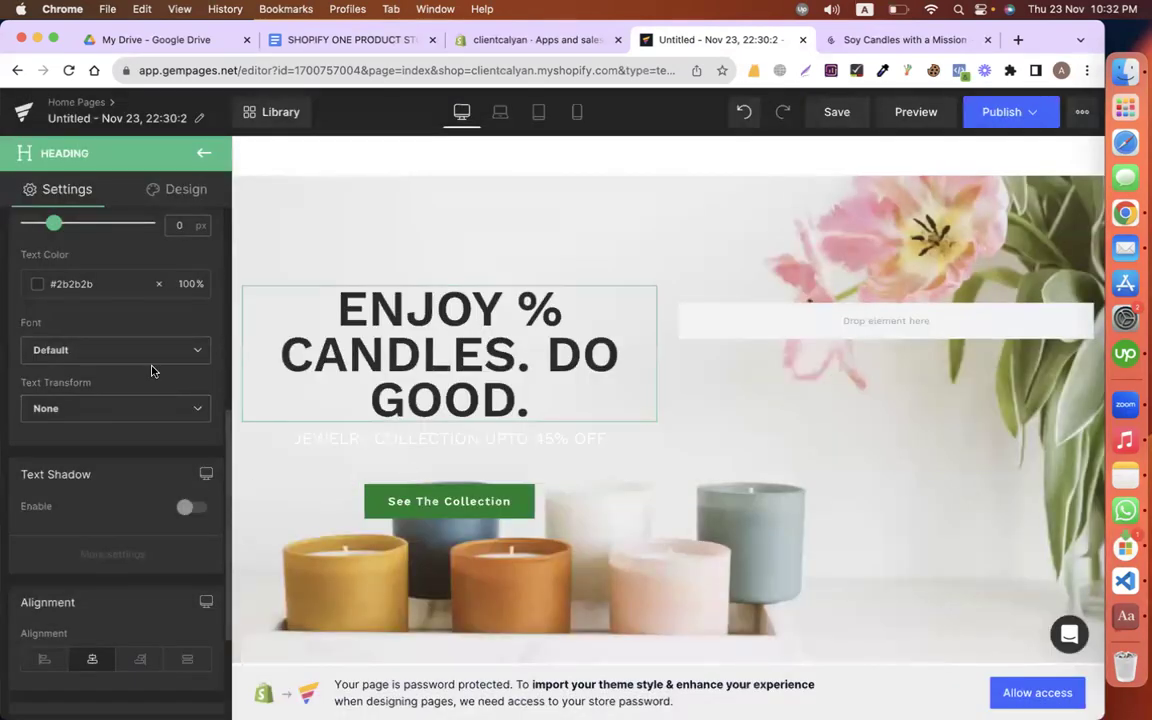
left_click(146, 352)
left_click(105, 404)
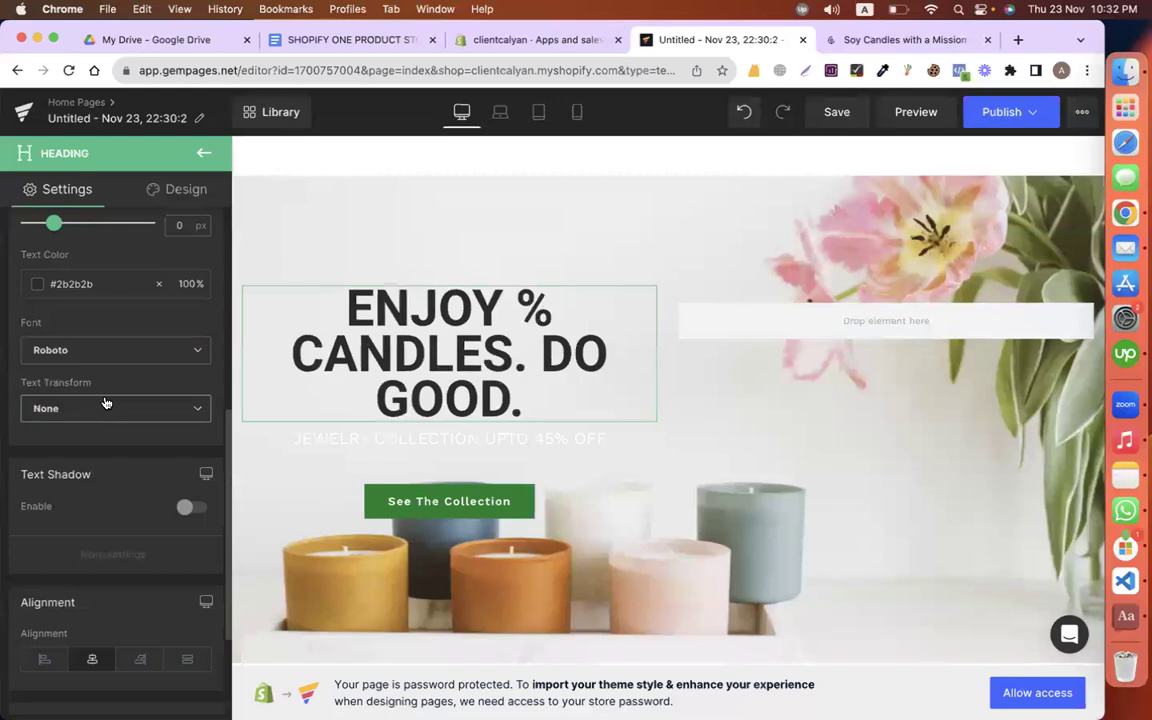
Step: Place the page builder tab beside the document and copy the 'Your candle purchase' paragraph
left_click(373, 44)
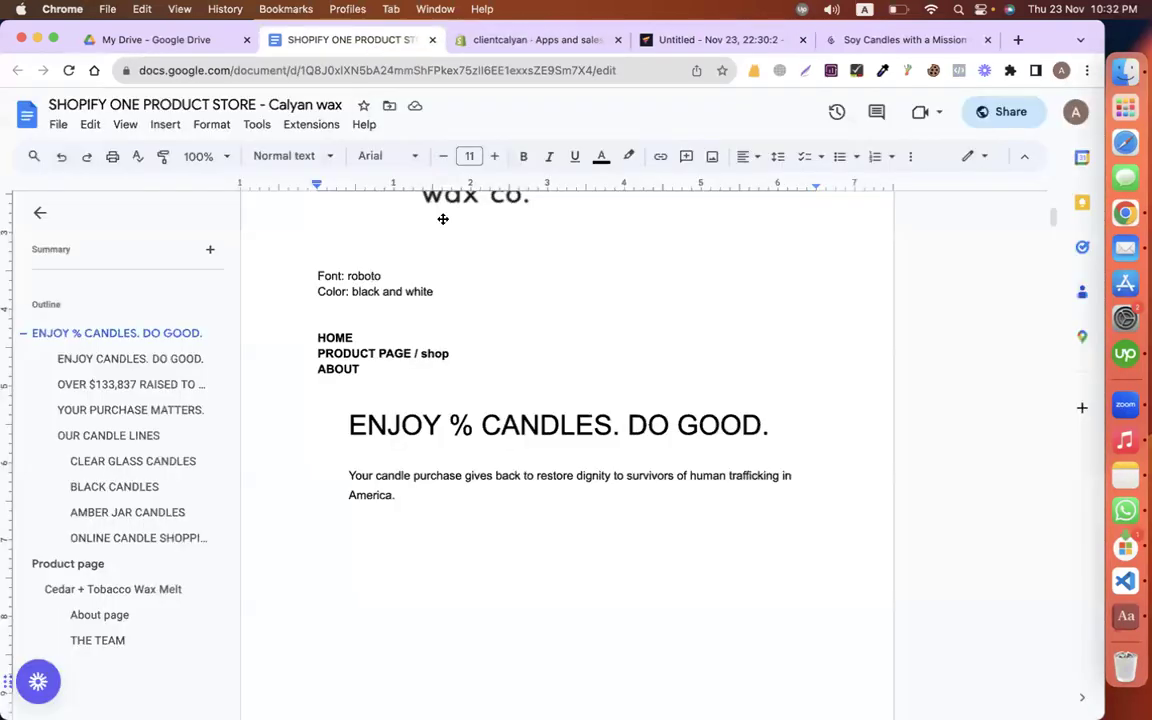
left_click(547, 44)
left_click_drag(720, 40, 463, 40)
left_click(340, 40)
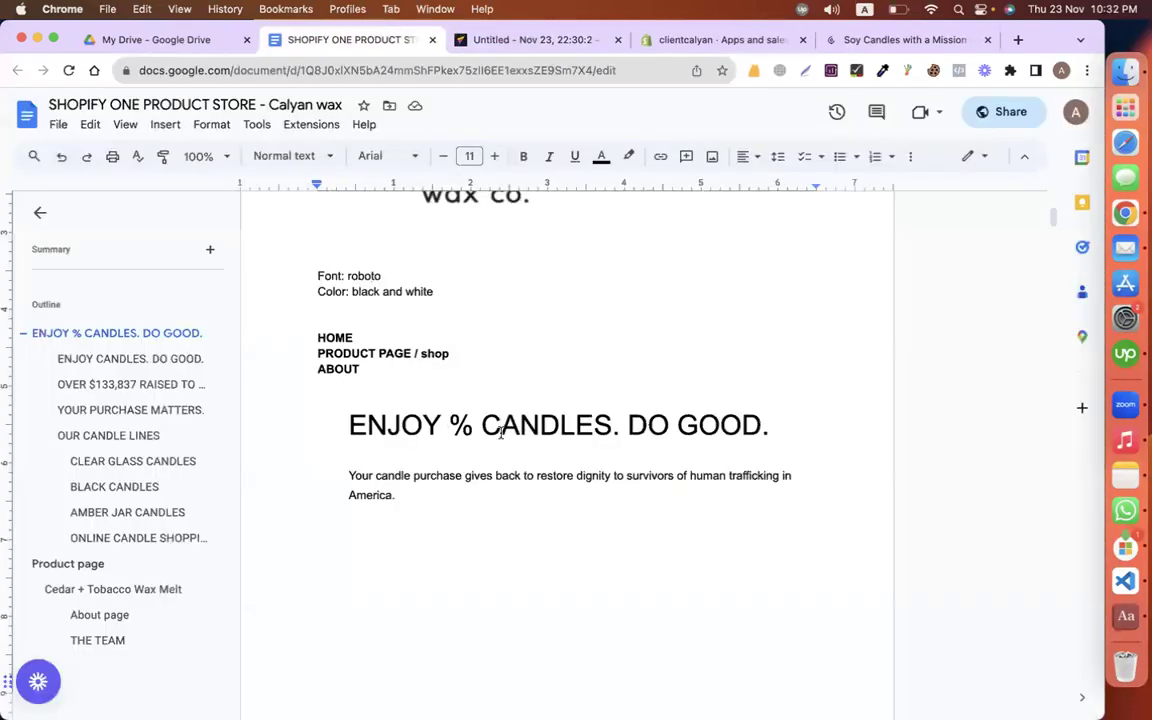
left_click_drag(396, 491, 336, 478)
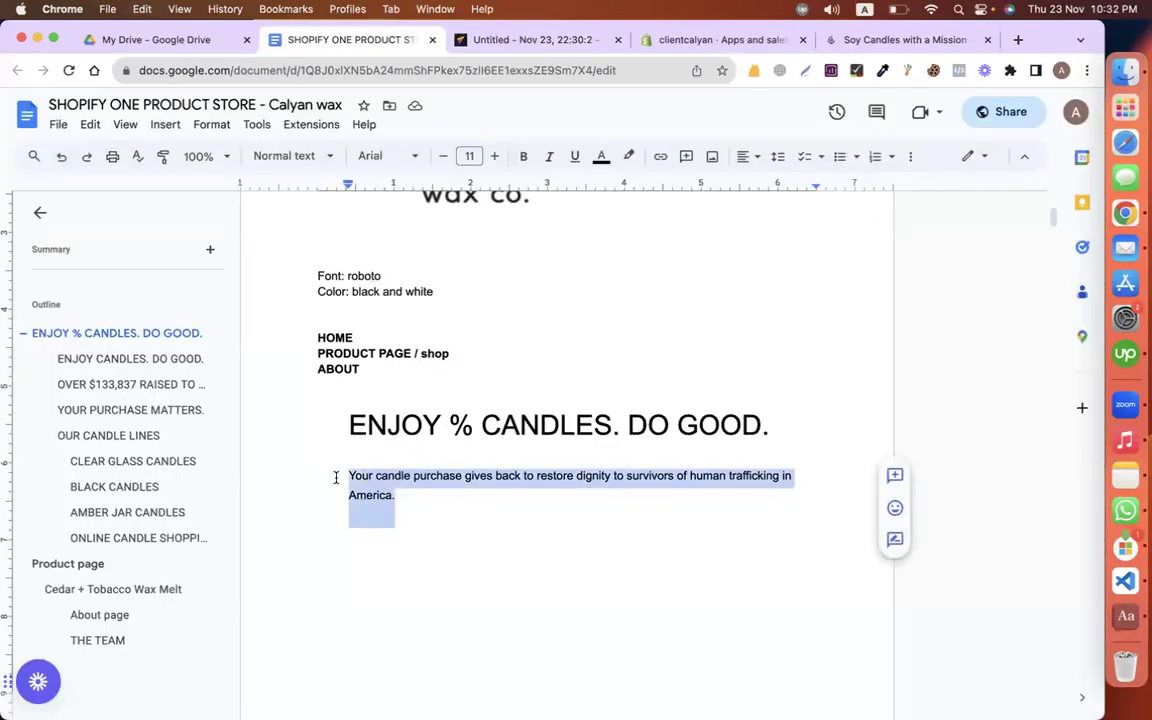
left_click(482, 38)
scroll(387, 360, "down", 2)
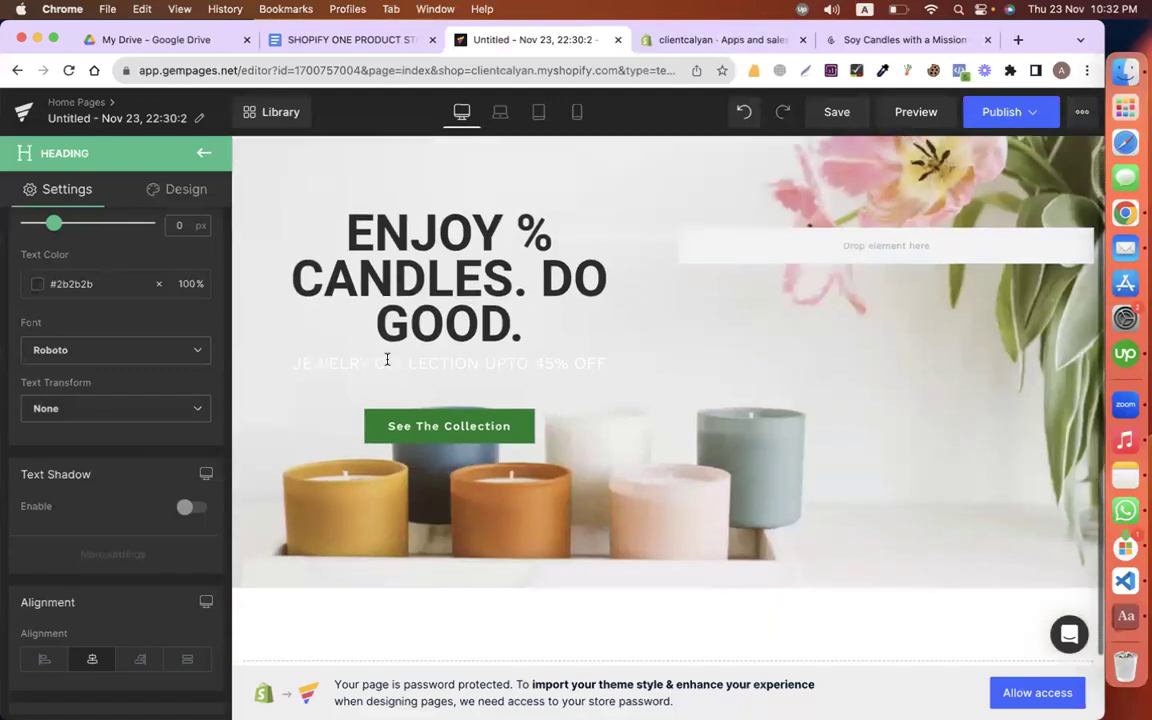
Step: Replace the JEWELRY COLLECTION UPTO 45% OFF text with the candle-purchase paragraph as plain text
triple_click(387, 362)
key("super+v")
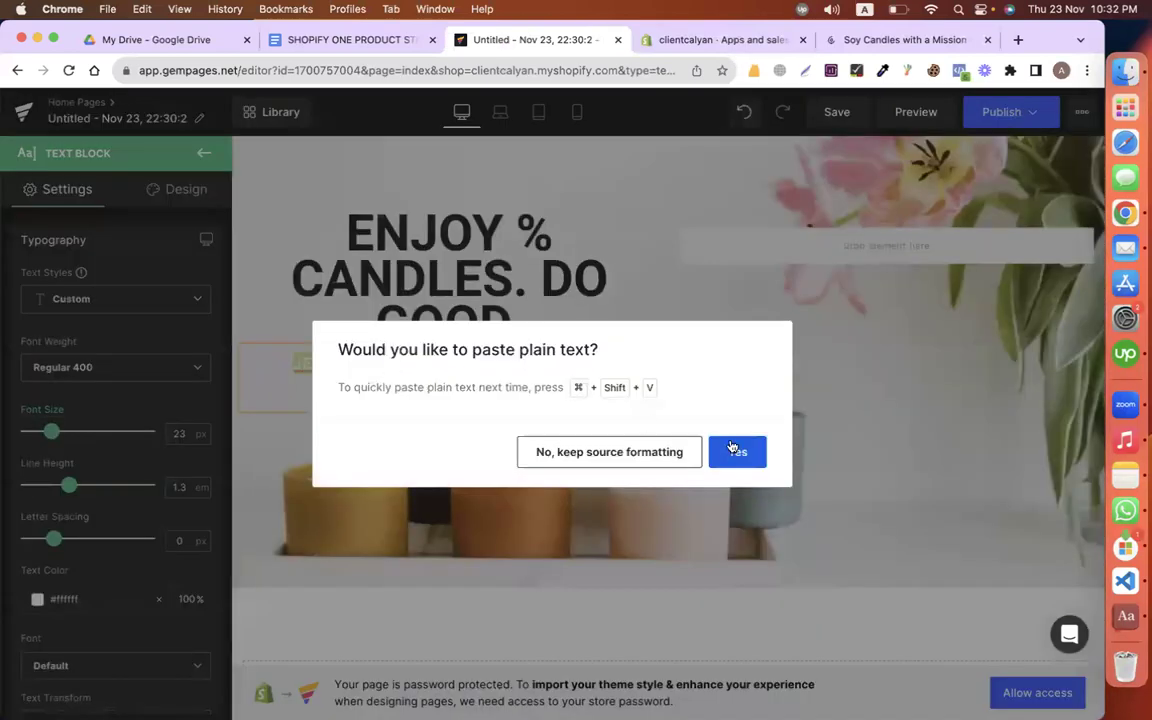
left_click(731, 451)
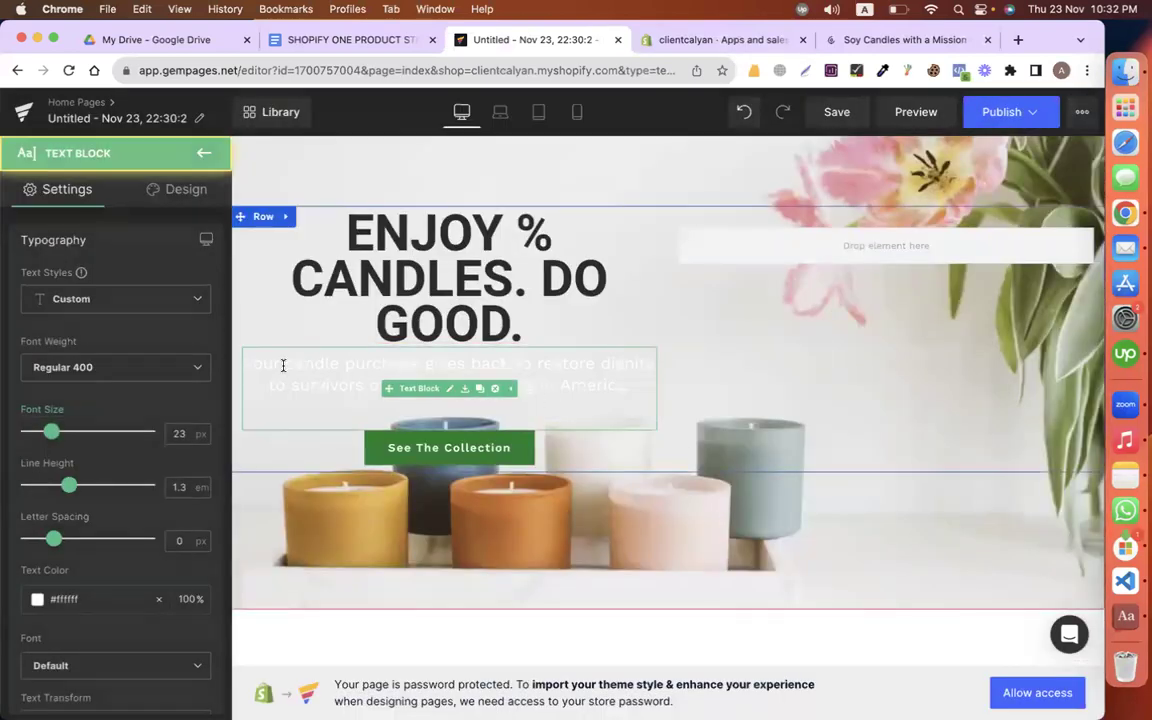
Step: Set the paragraph's text colour to #080707 and its font to Roboto
scroll(135, 420, "down", 4)
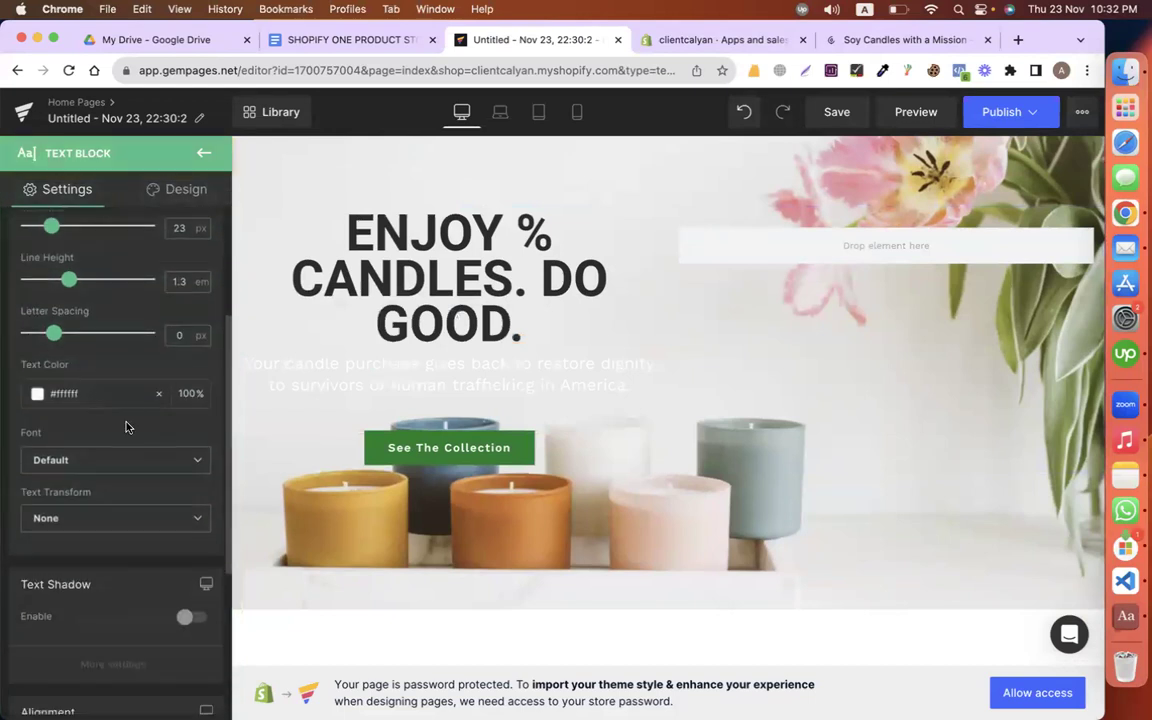
left_click(37, 395)
left_click_drag(43, 500, 38, 532)
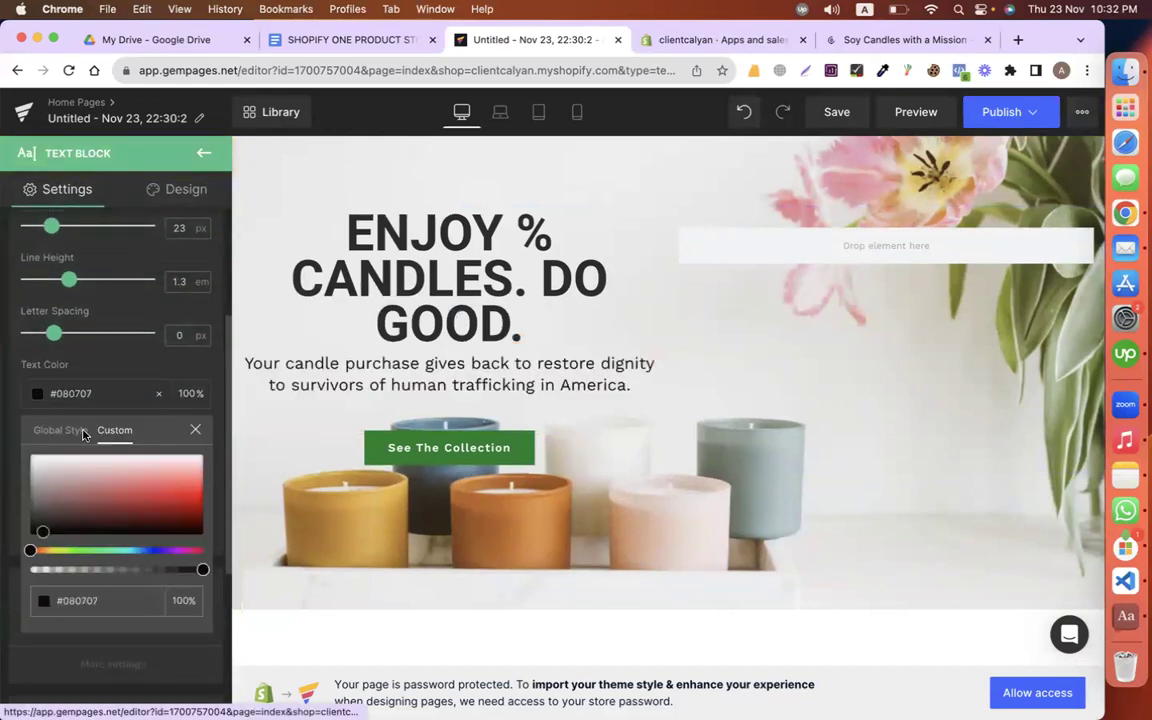
left_click(109, 317)
scroll(270, 424, "up", 1)
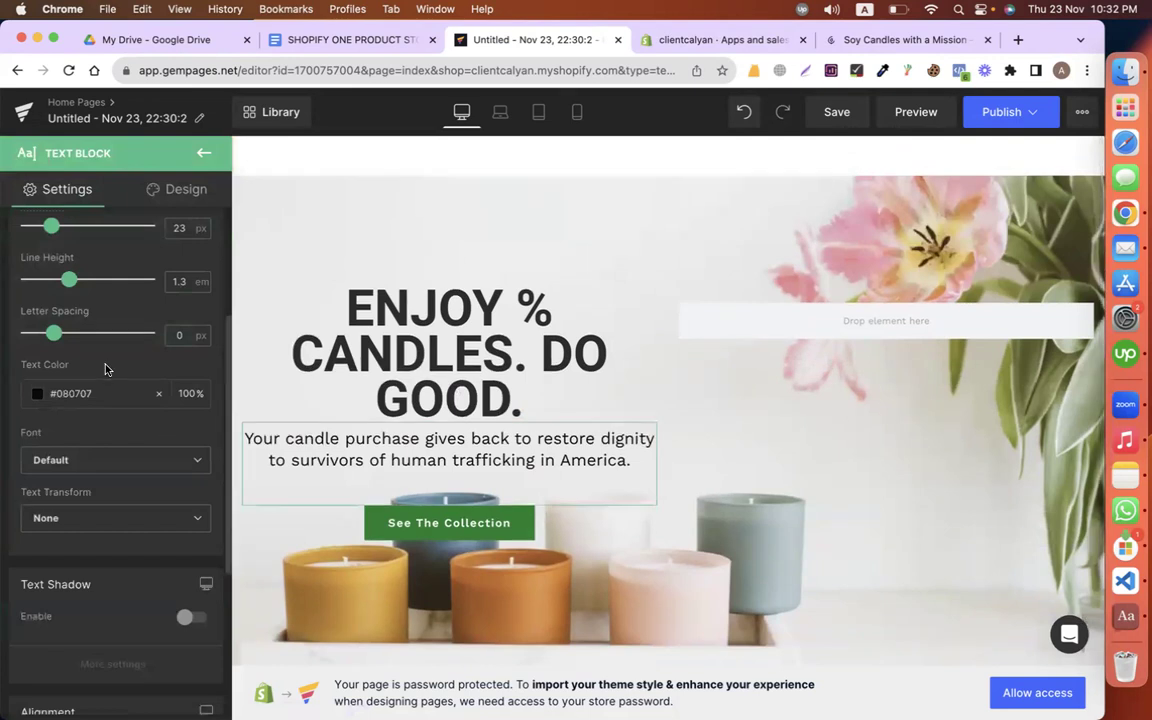
scroll(92, 399, "down", 3)
left_click(72, 324)
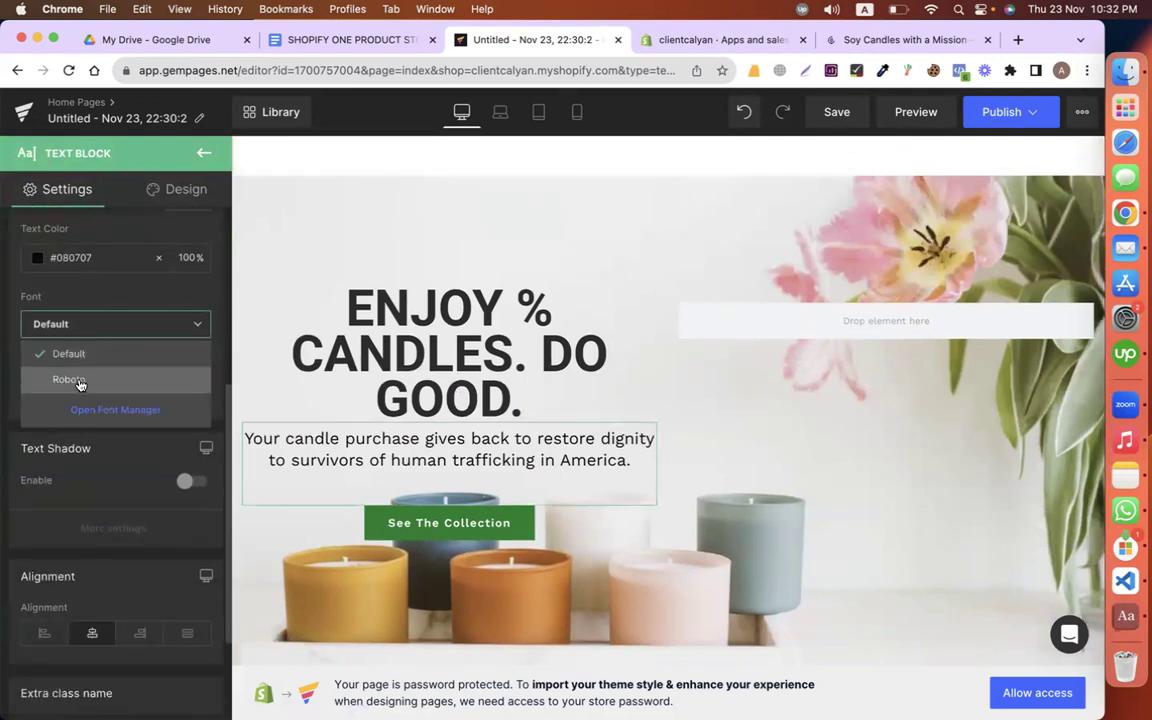
left_click(77, 380)
scroll(186, 467, "up", 3)
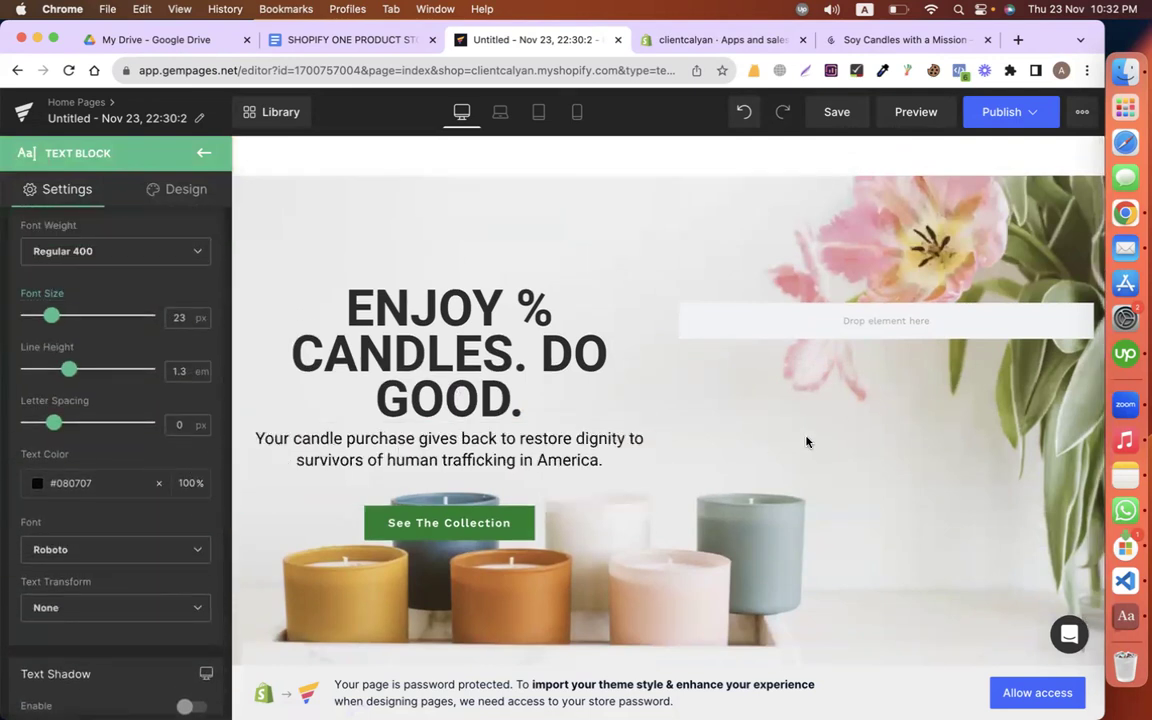
scroll(649, 405, "down", 2)
scroll(649, 405, "up", 2)
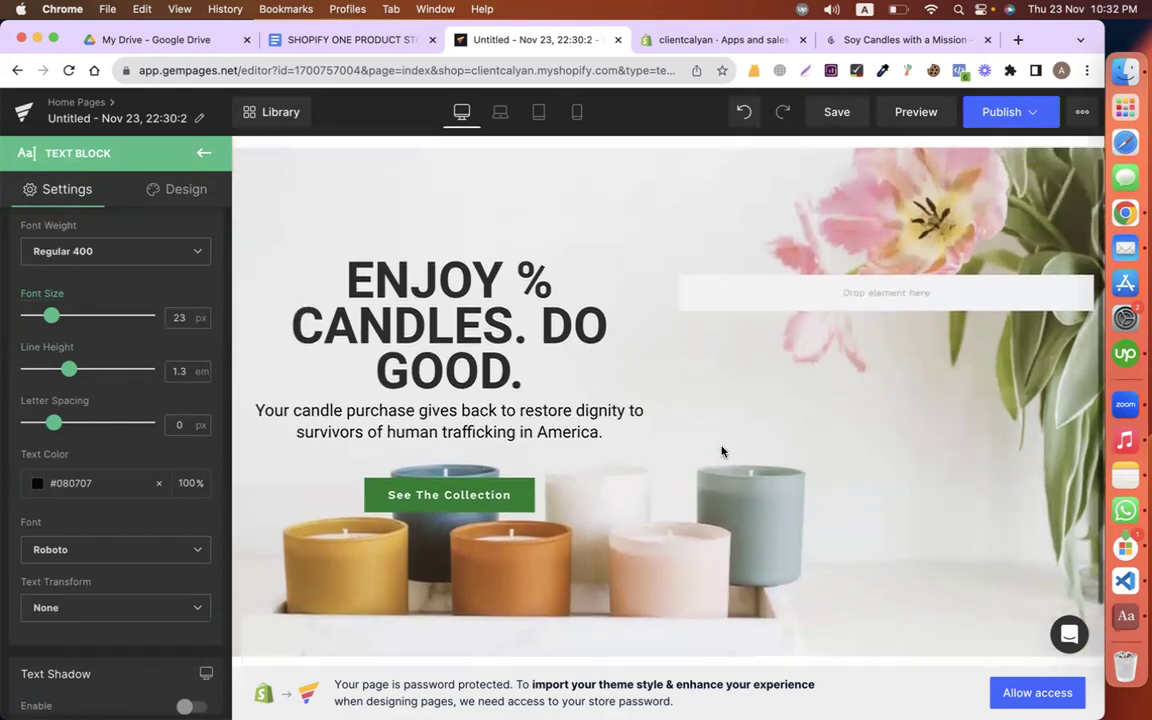
Step: Give the paragraph text block a small negative top margin of -4 px
left_click(176, 189)
left_click(104, 284)
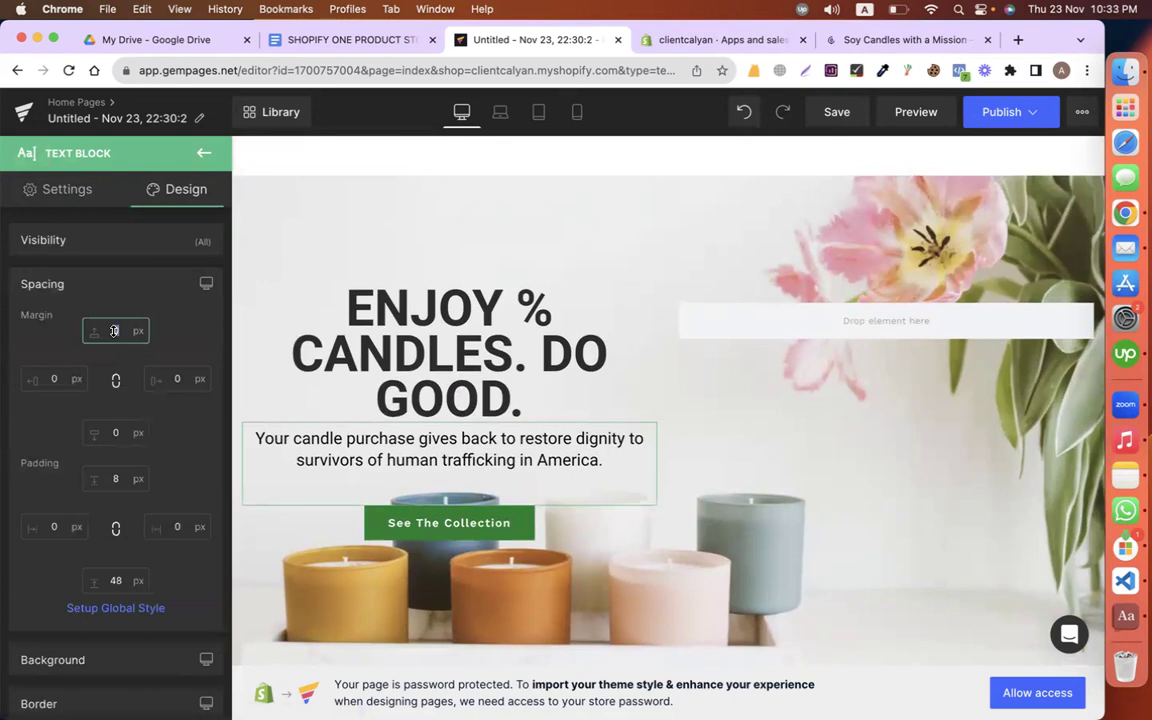
type("-3")
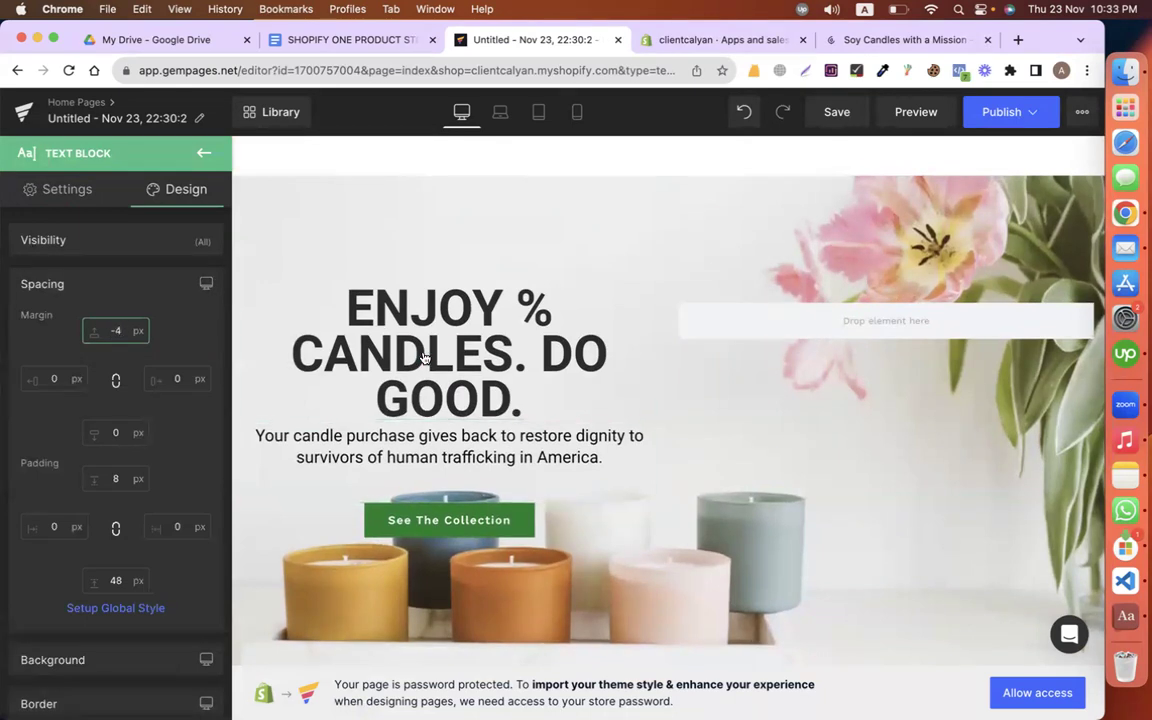
Step: Step the hero heading's top margin down to about -58 px
left_click(424, 355)
left_click(172, 189)
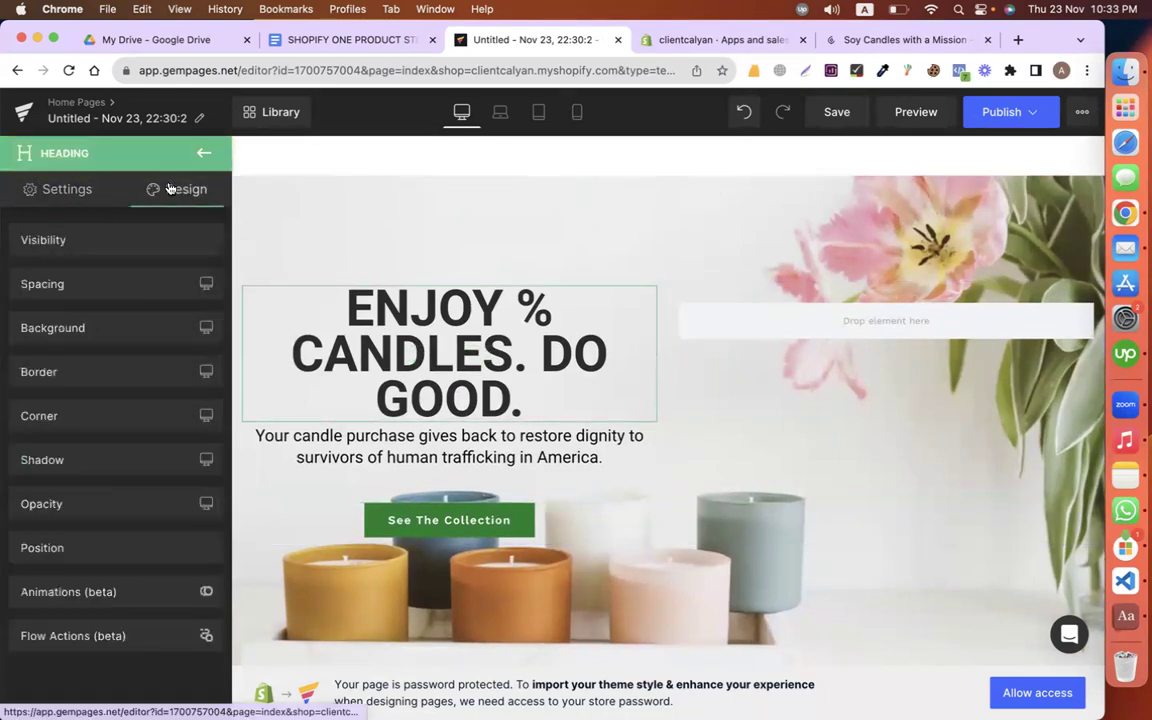
left_click(121, 290)
key("Down")
key("Down")
key("Down")
key("Down")
key("Down")
key("Down")
key("Down")
key("Down")
key("Down")
key("Down")
key("Down")
key("Down")
key("Down")
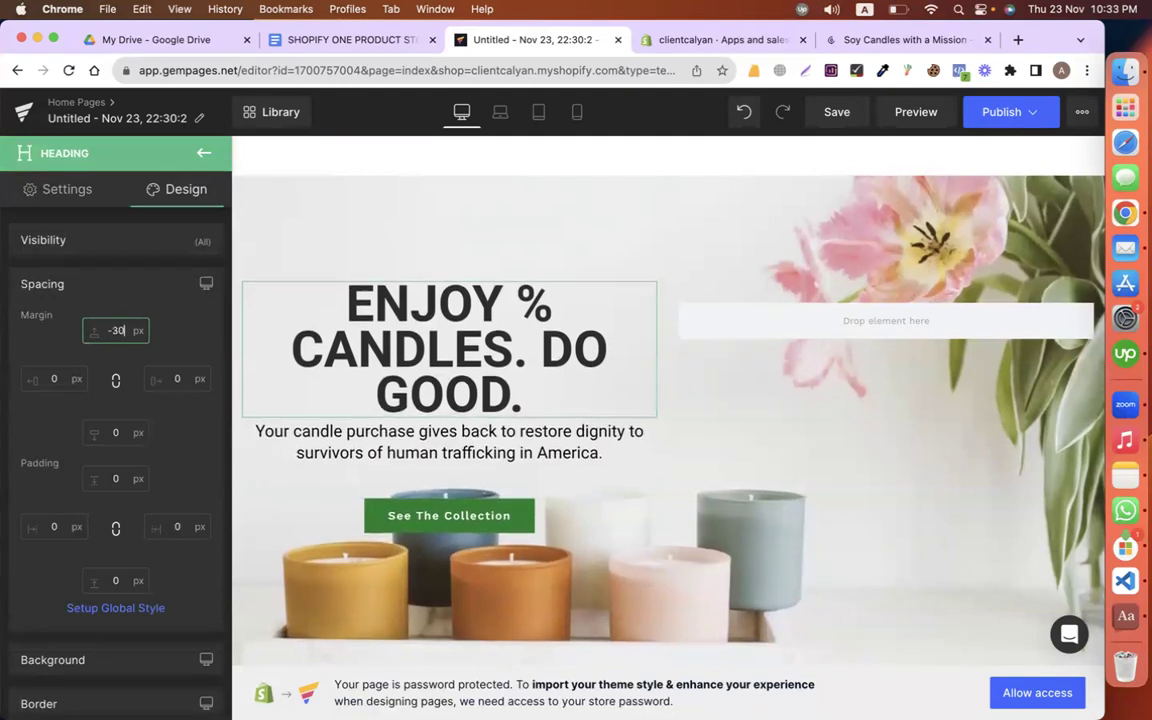
key("Down")
key("Down")
key("Down")
key("Down")
key("Down")
key("Down")
key("Down")
key("Down")
key("Down")
key("Down")
key("Down")
key("Down")
key("Down")
key("Down")
key("Down")
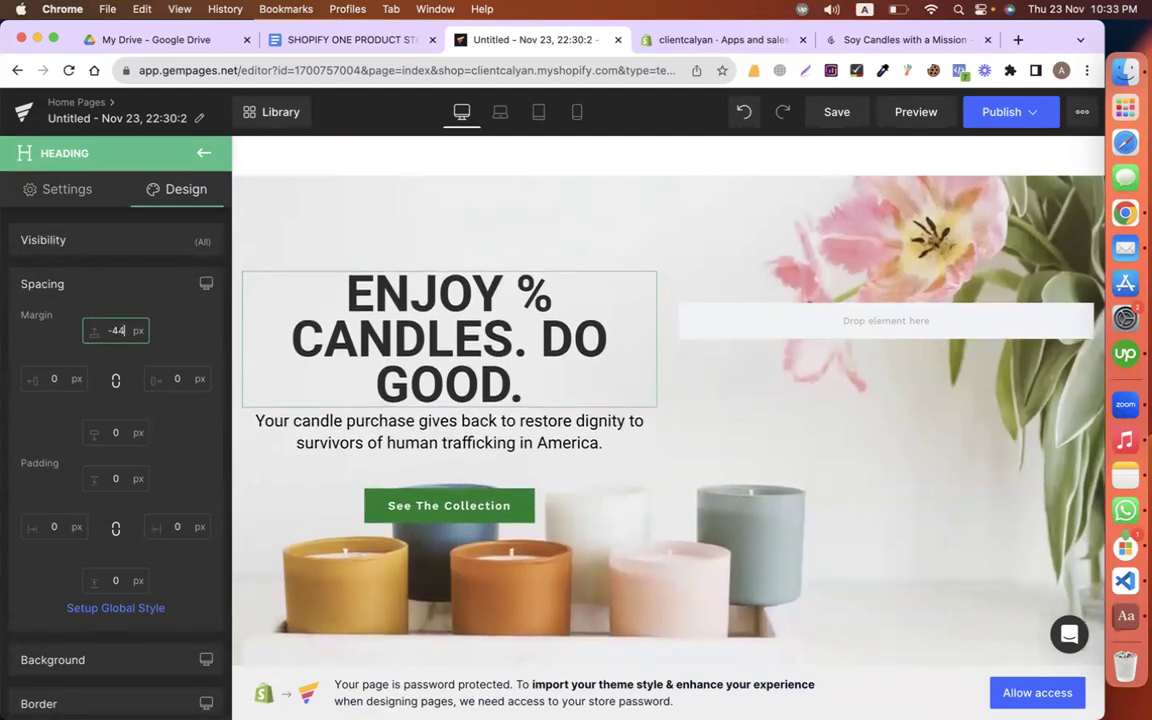
key("Down")
key("Down")
key("Down")
key("Down")
key("Down")
key("Down")
key("Down")
key("Down")
key("Down")
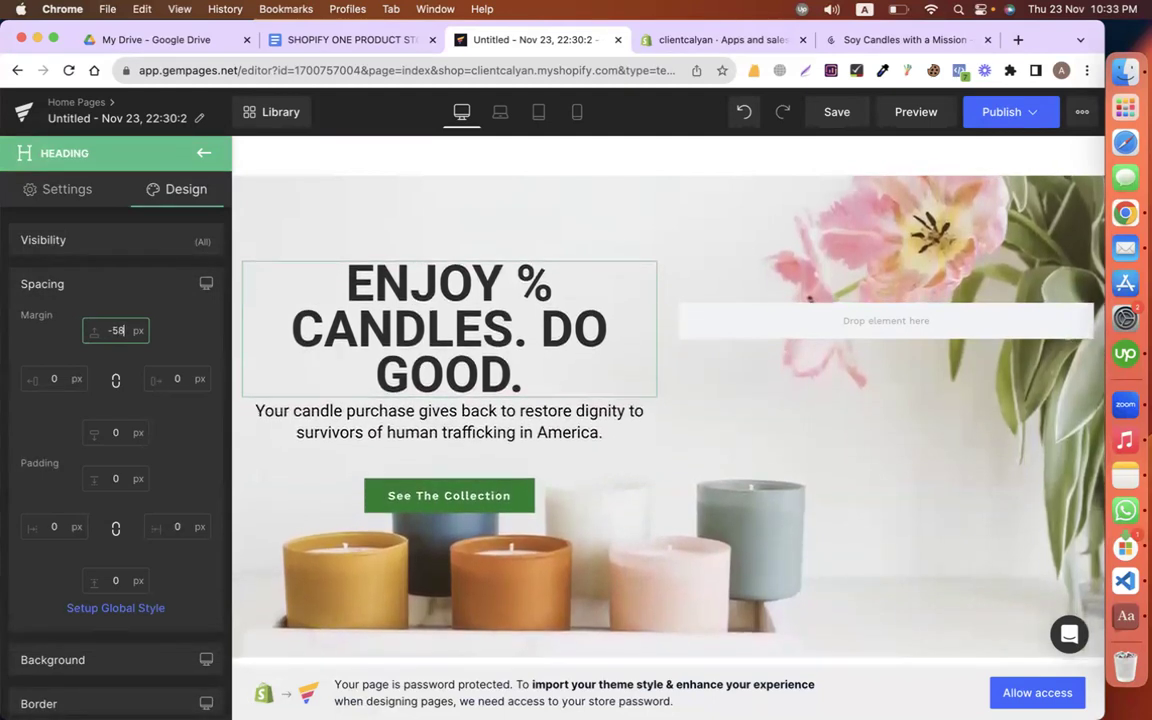
left_click(391, 502)
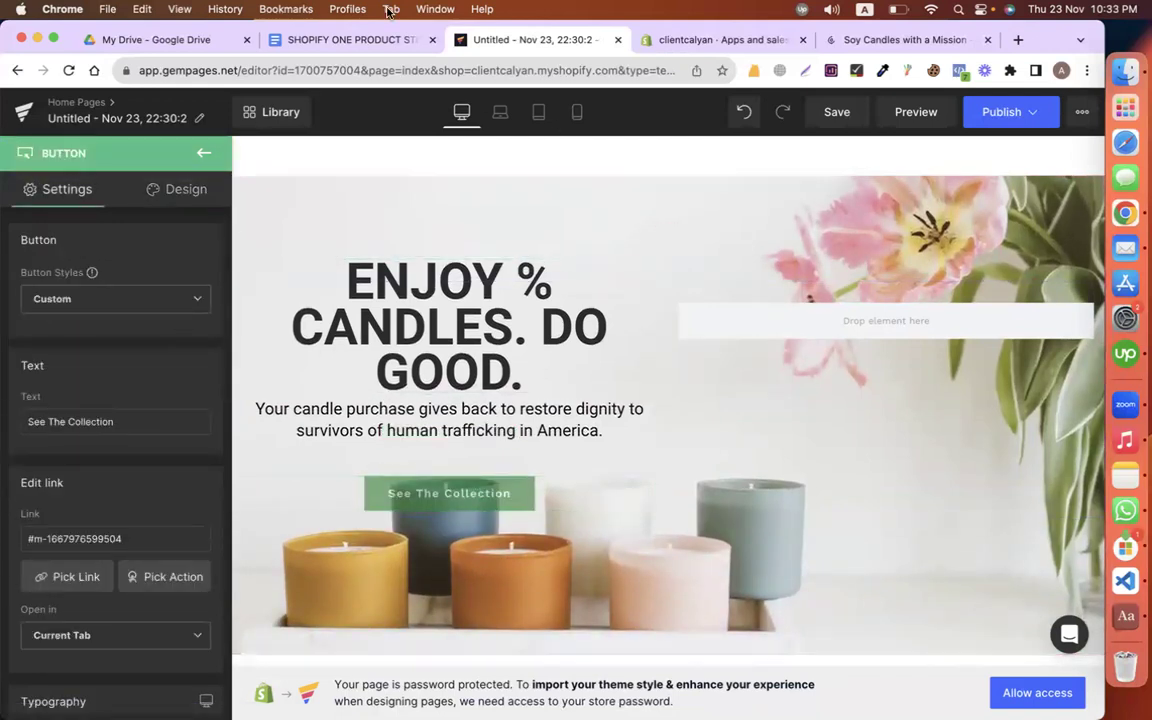
Step: Change the hero button's label from See The Collection to SHOP NOW
left_click(346, 39)
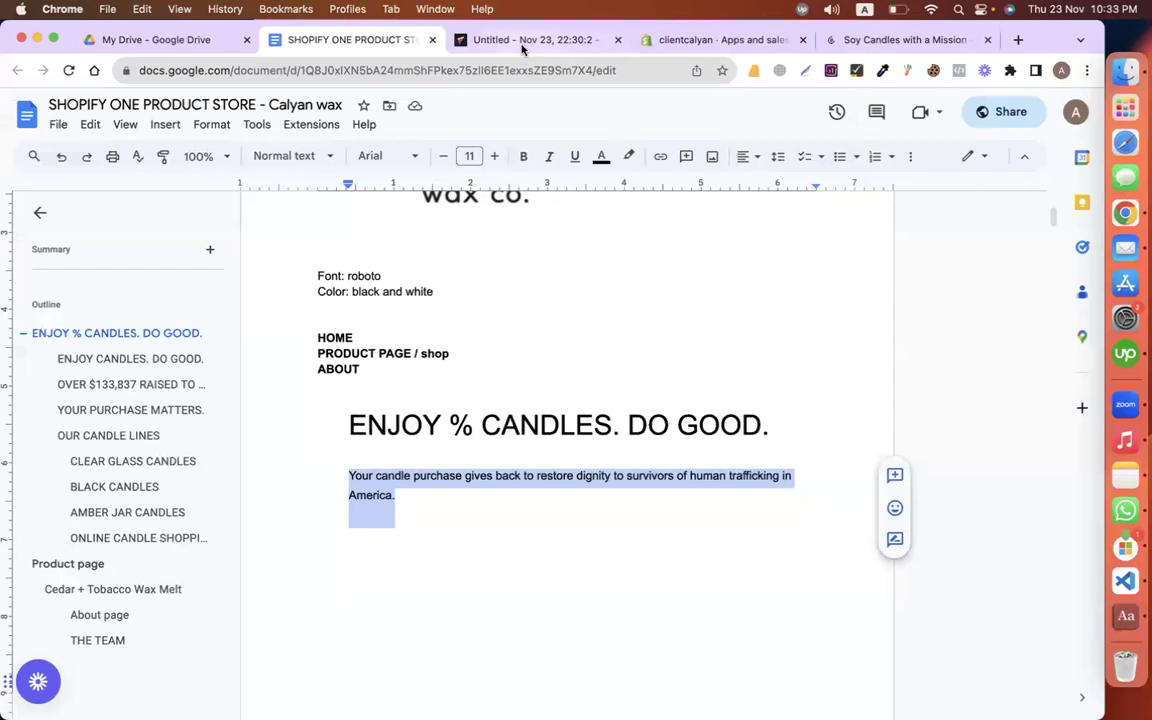
left_click(522, 42)
left_click(125, 420)
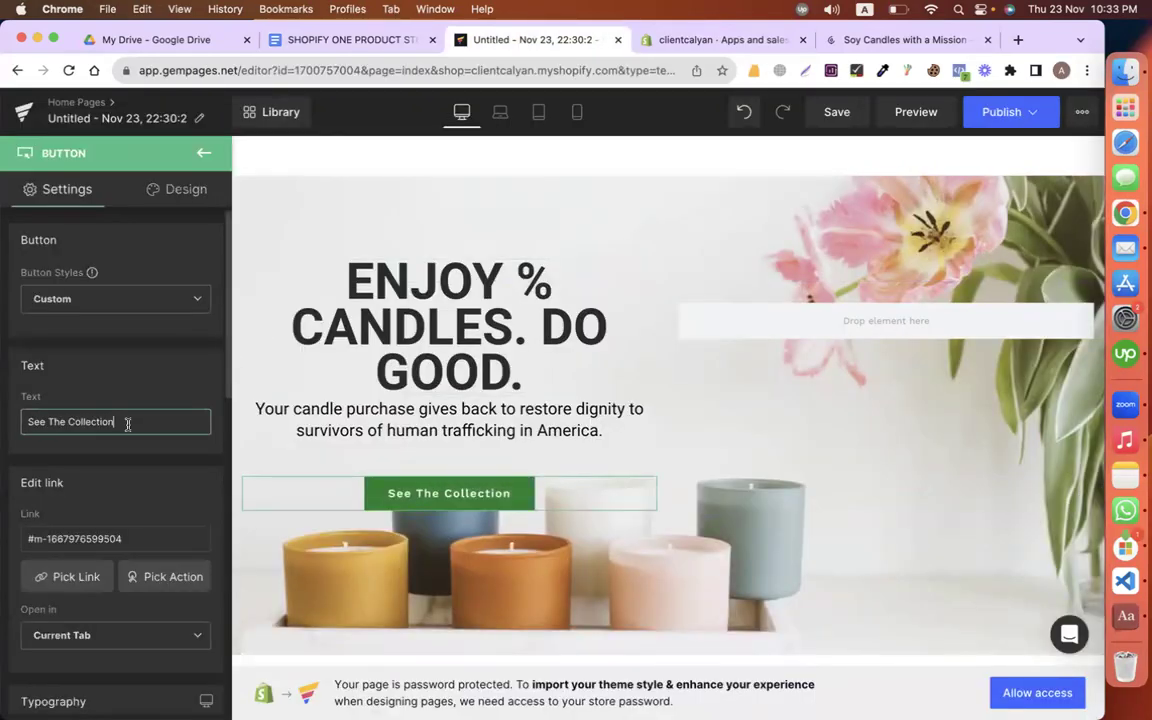
key("super+a")
type("SHOP NPW")
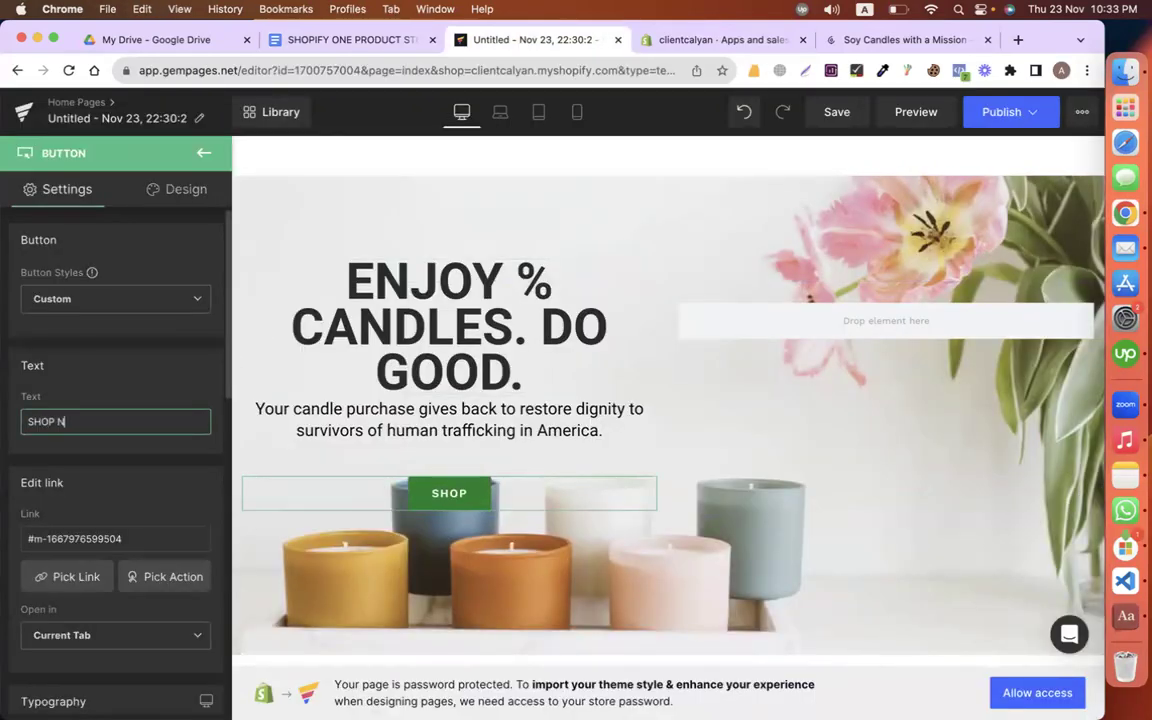
key("BackSpace")
key("BackSpace")
type("OW")
Step: Review store pages and products in the link chooser and save the button link
scroll(121, 500, "down", 2)
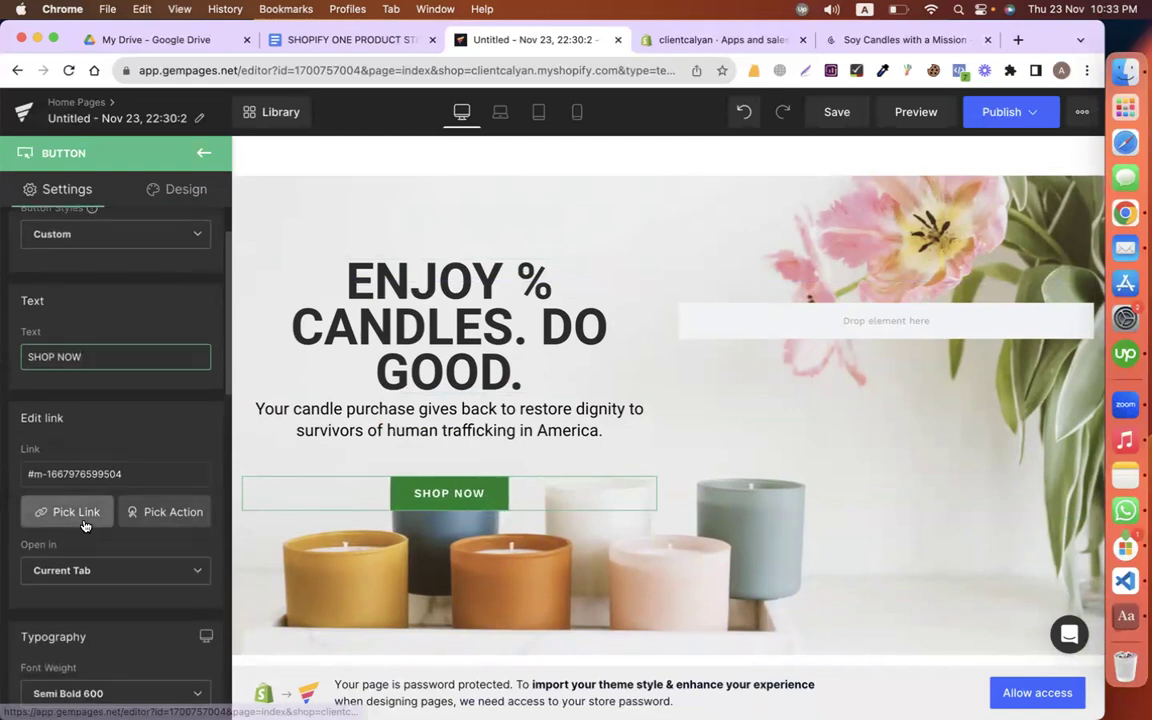
left_click(80, 514)
left_click(226, 284)
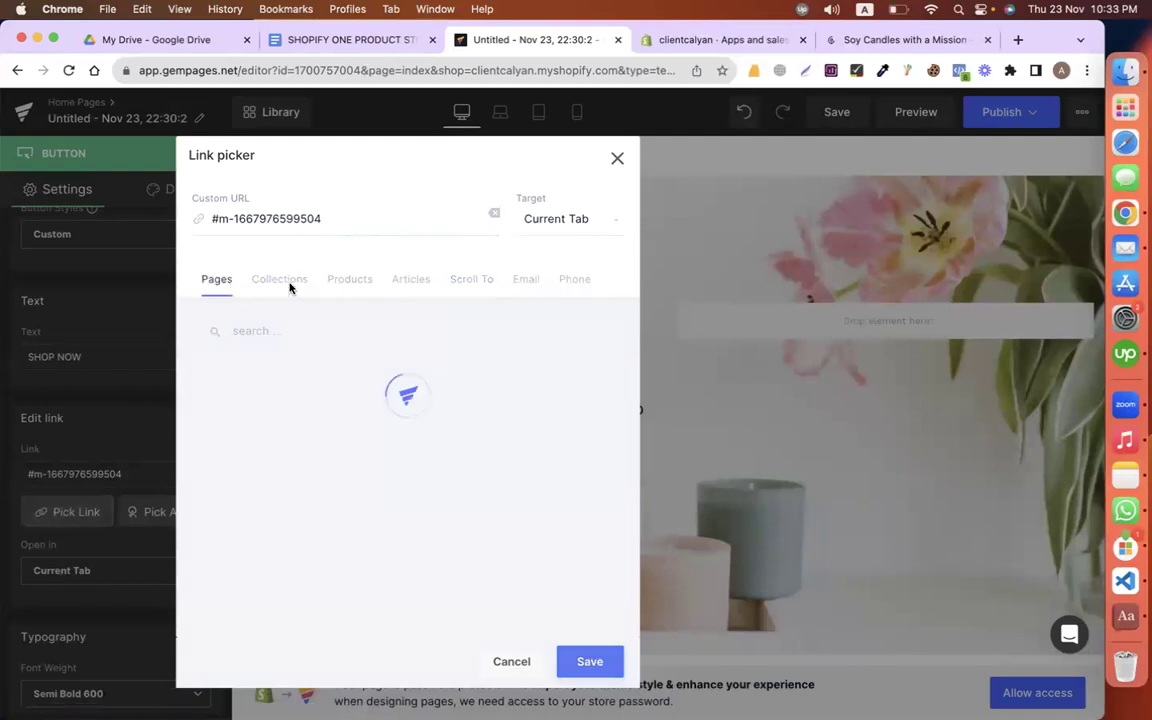
left_click(331, 288)
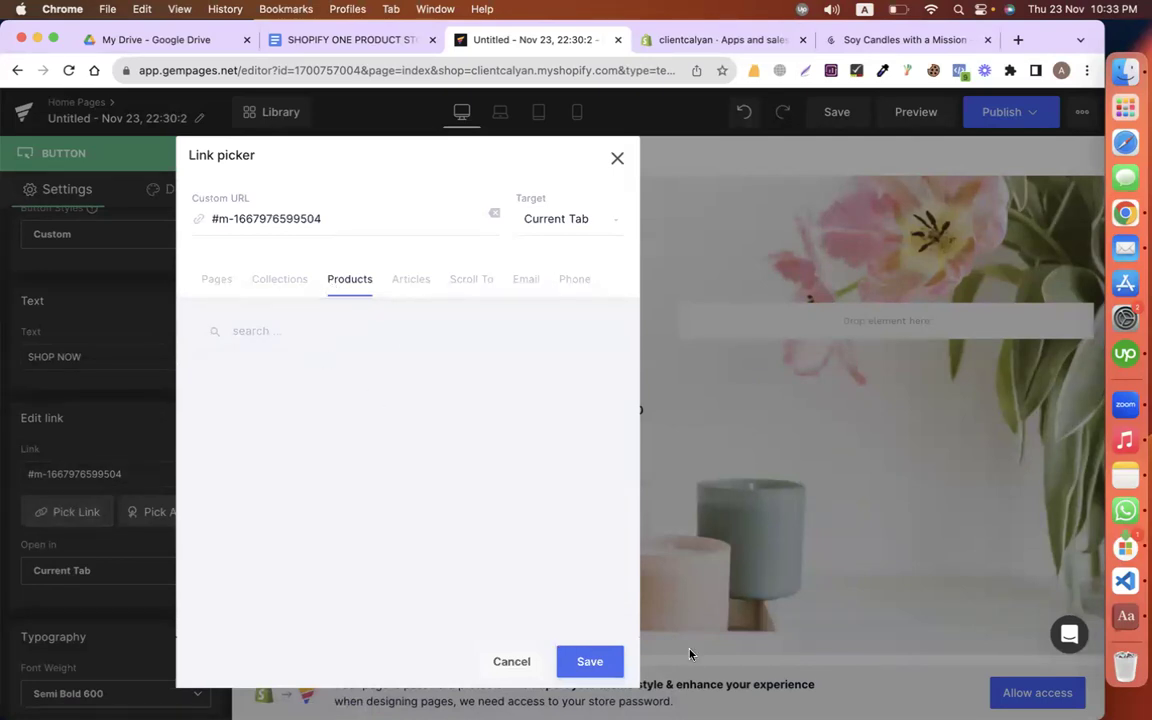
left_click(590, 661)
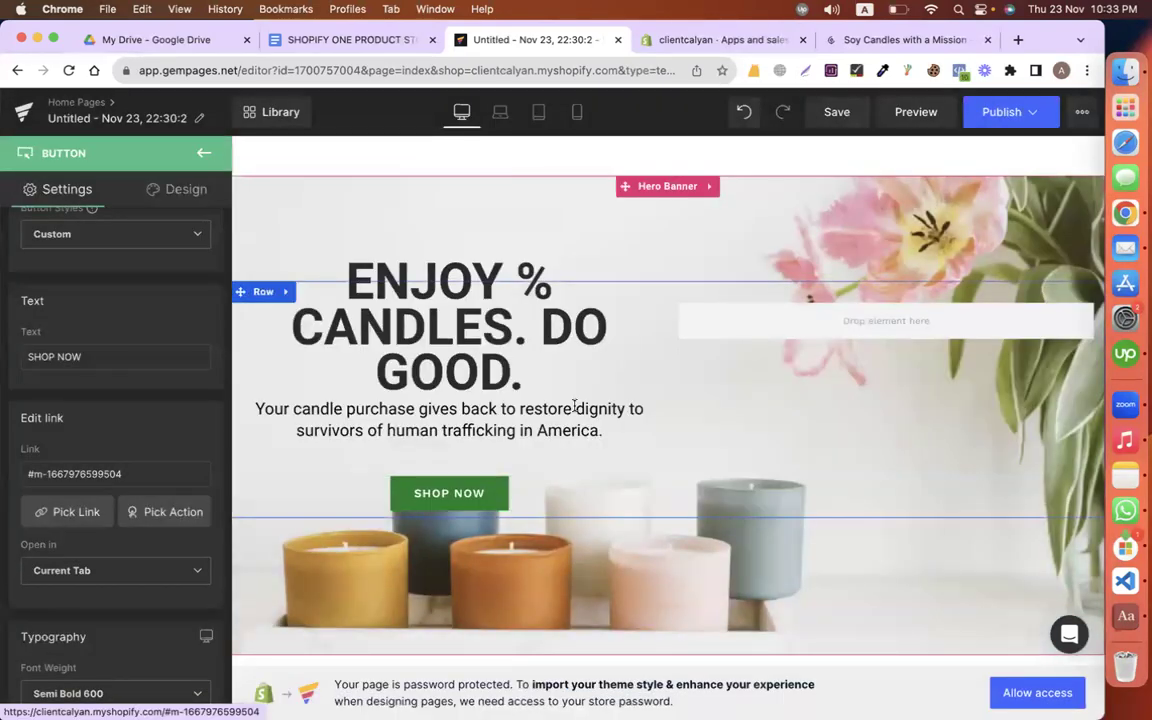
Step: Set the button's background colour to dark grey #565656
scroll(92, 458, "down", 4)
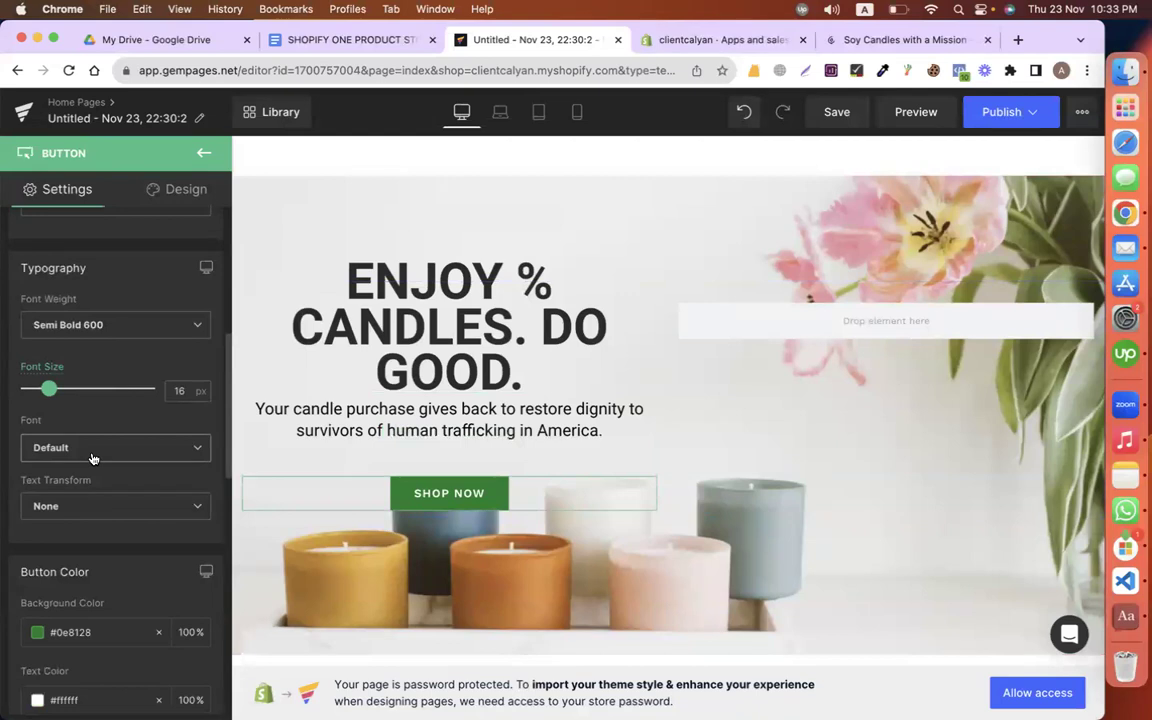
scroll(92, 458, "down", 3)
left_click(38, 393)
left_click_drag(168, 513, 2, 510)
left_click(146, 342)
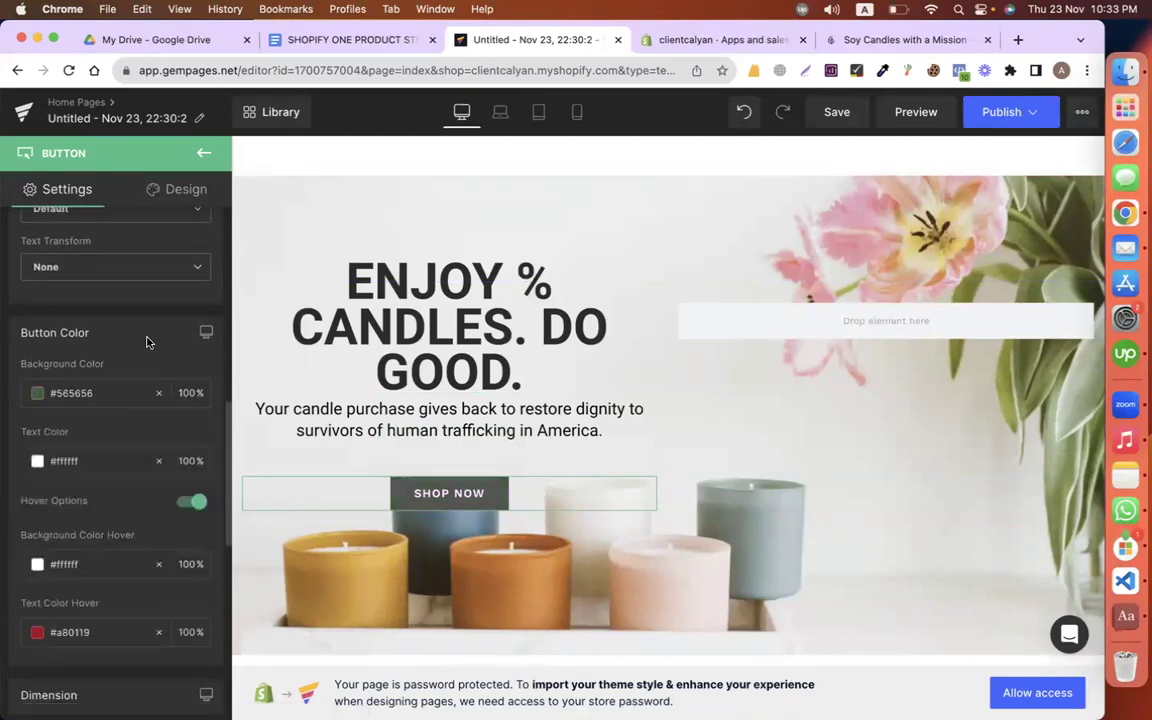
left_click(347, 288)
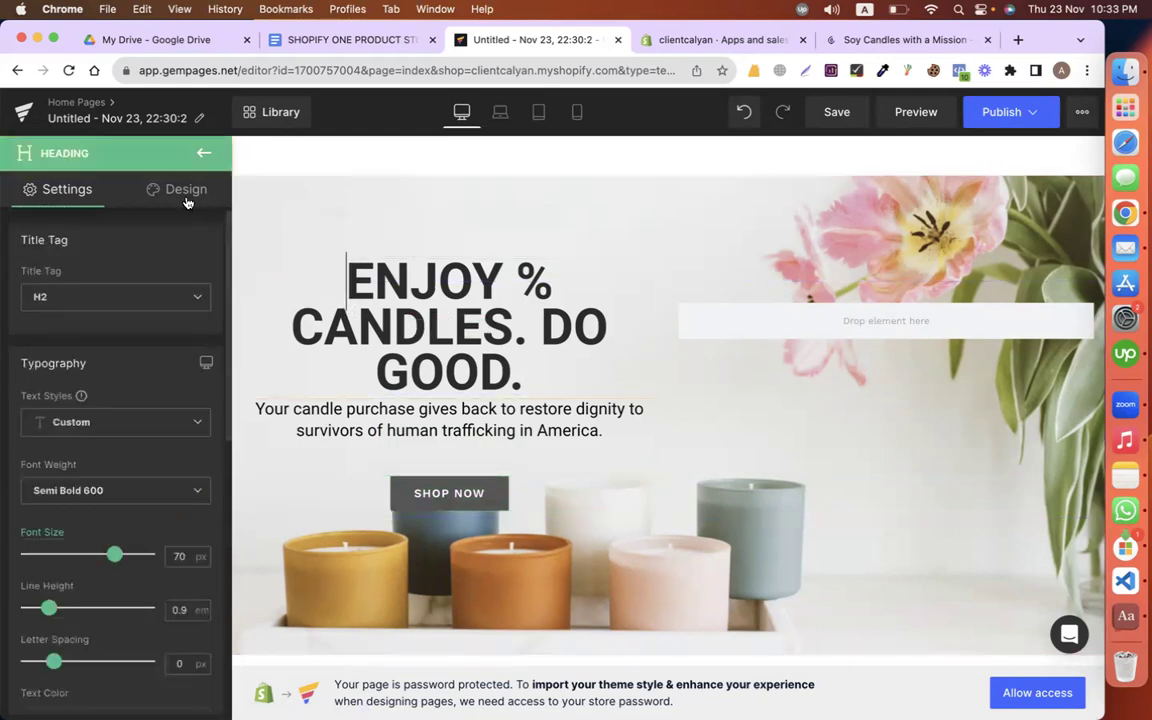
Step: Left-align the hero heading and give it a 20 px left margin
scroll(99, 519, "down", 10)
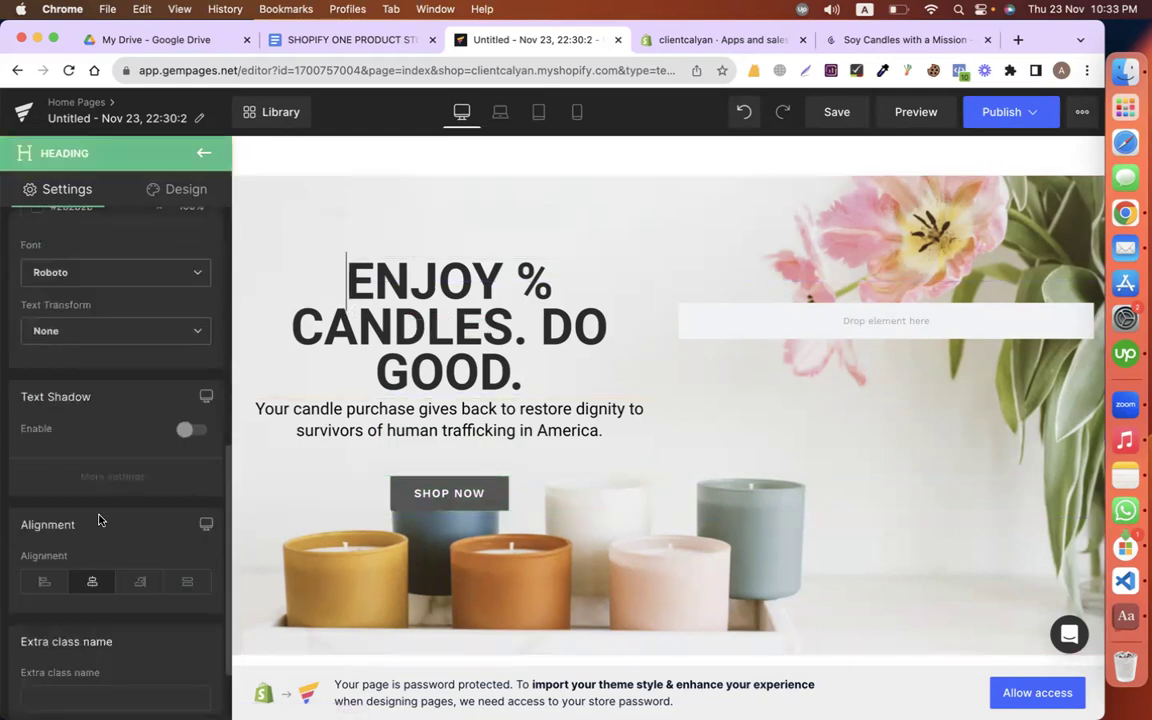
left_click(44, 576)
left_click(326, 430)
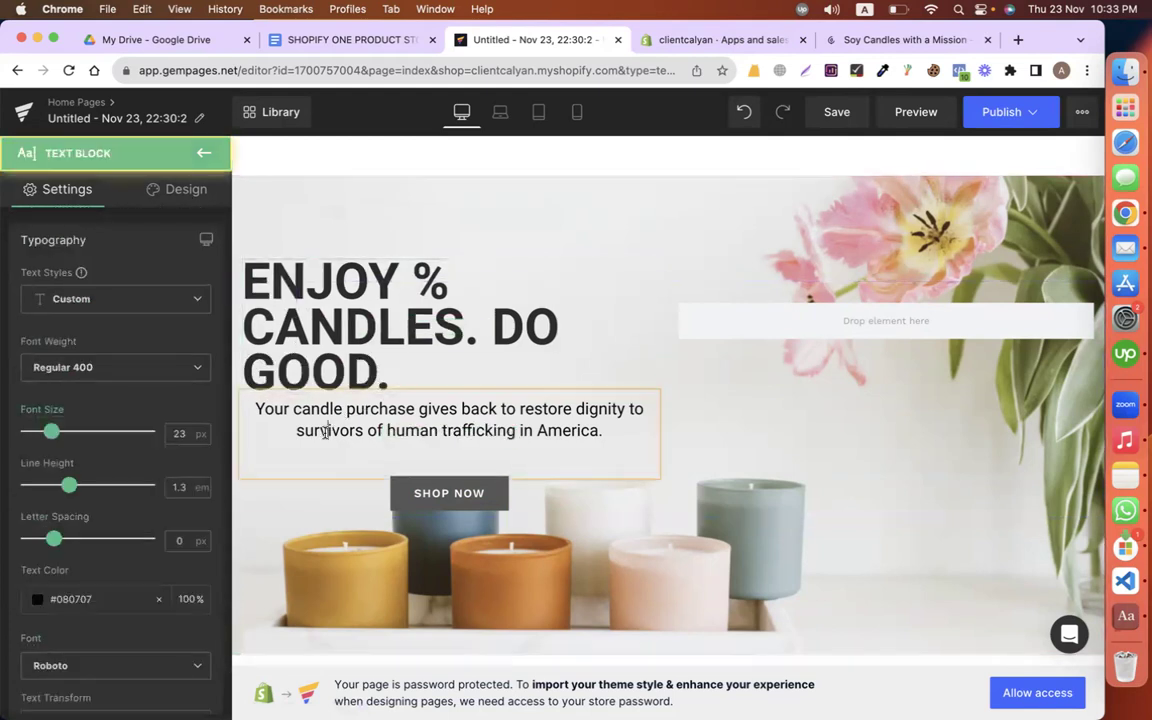
left_click(268, 288)
left_click(288, 428)
left_click(276, 325)
left_click(170, 189)
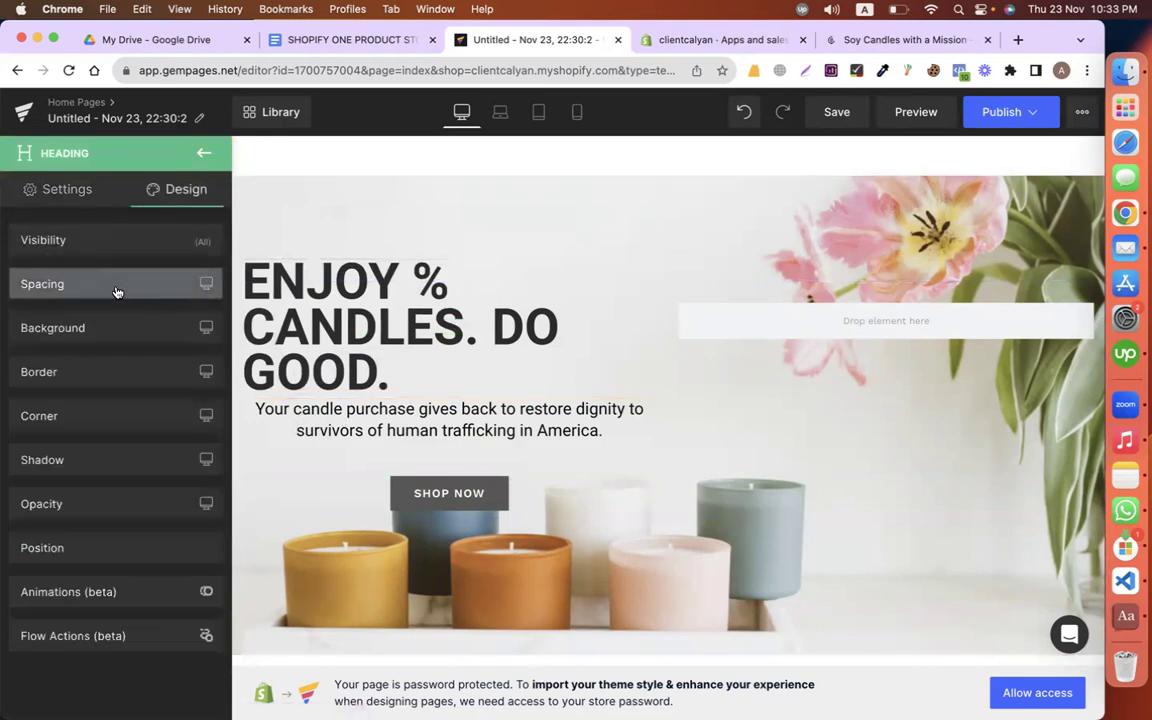
left_click(116, 292)
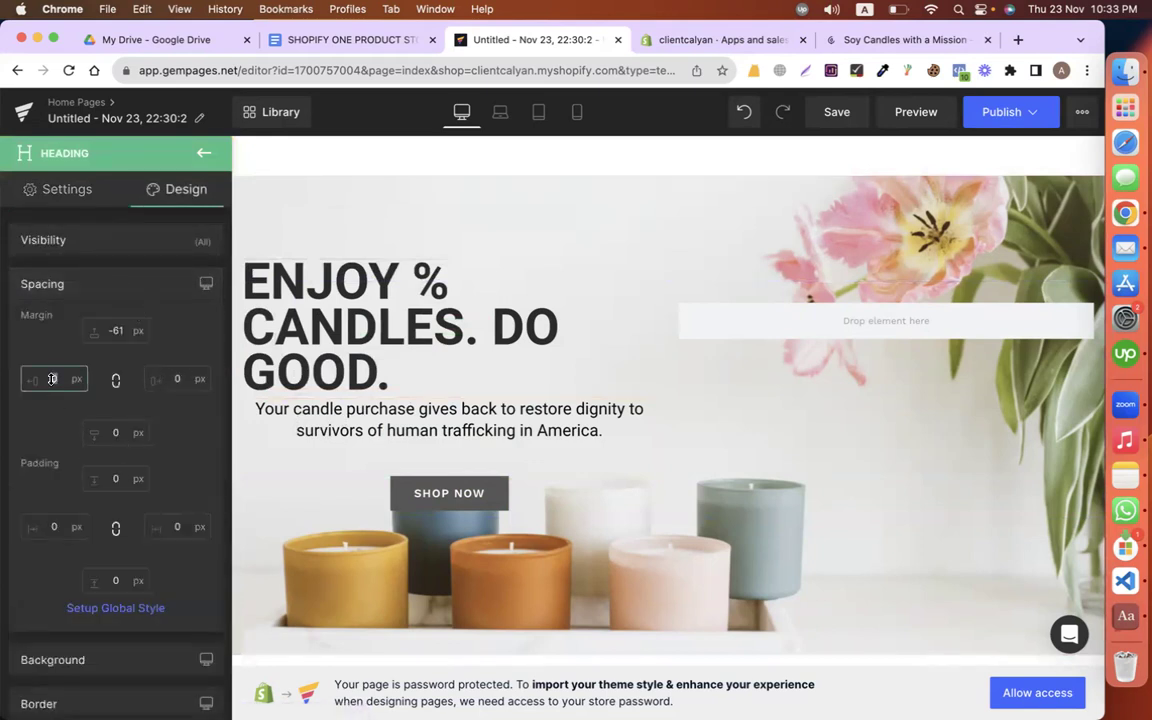
key("Up")
key("Up")
key("Up")
key("Up")
key("Up")
key("Up")
key("Up")
key("Up")
key("Up")
key("Up")
key("Up")
key("Up")
key("Up")
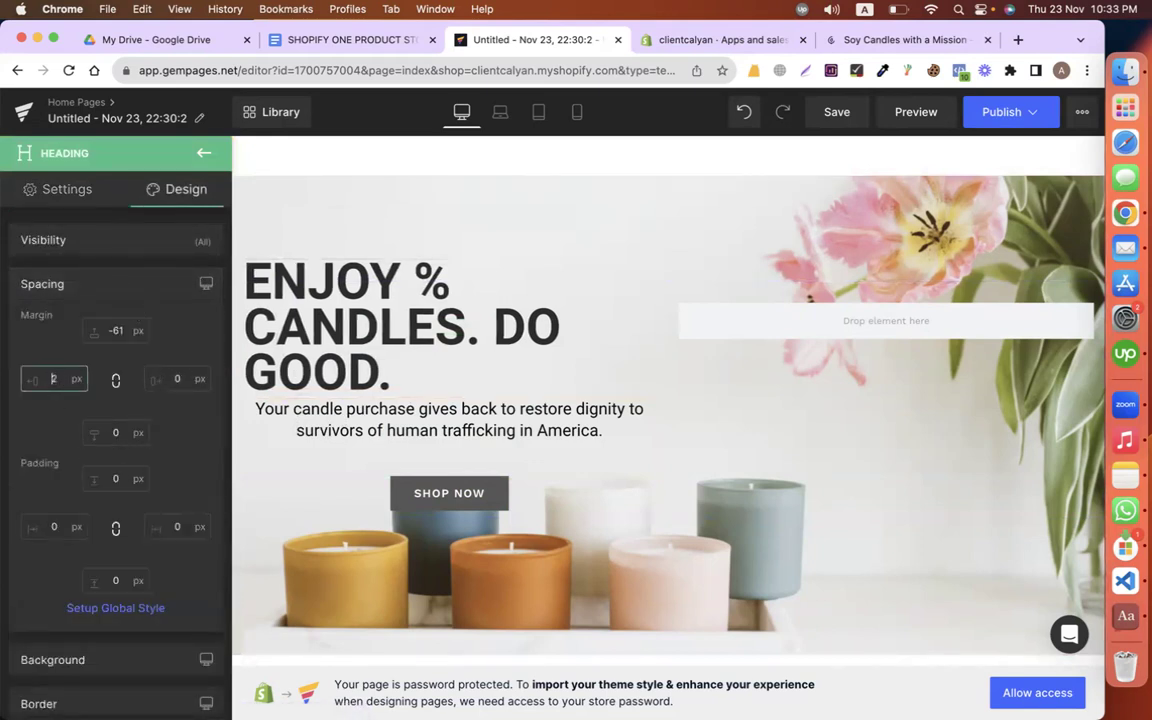
key("Up")
key("Up")
key("Up")
key("Up")
key("Up")
key("Up")
key("Up")
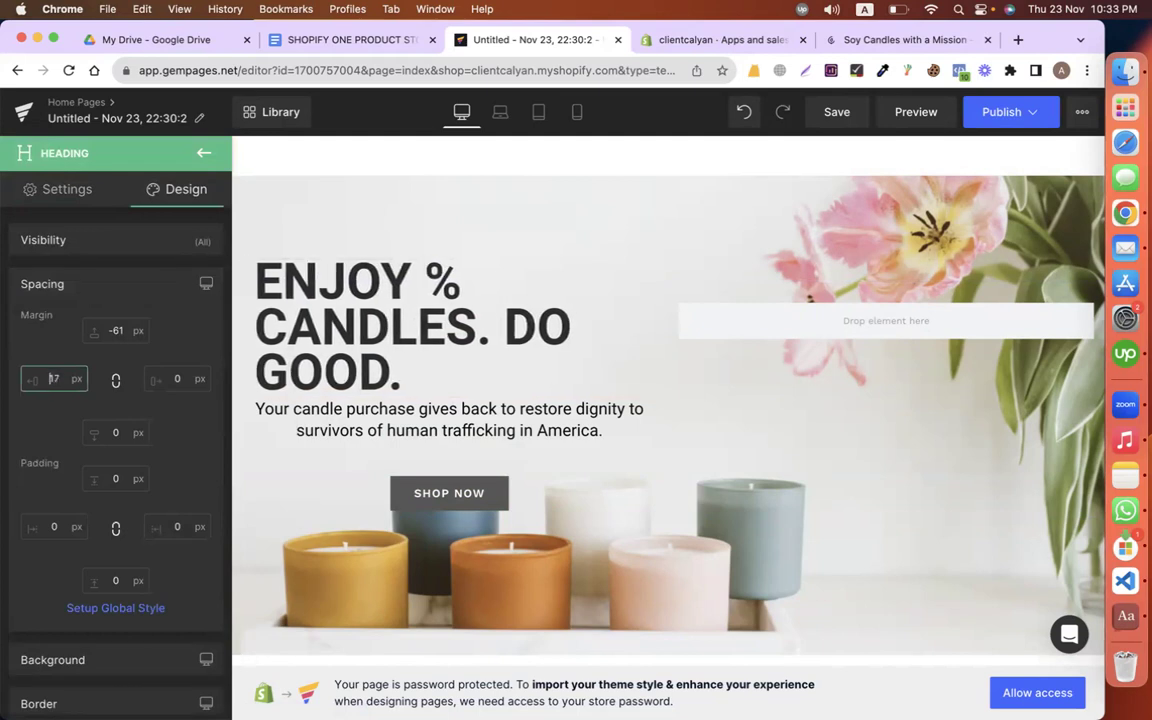
Step: Left-align the tagline text and bring up its spacing settings
left_click(320, 430)
scroll(47, 528, "down", 5)
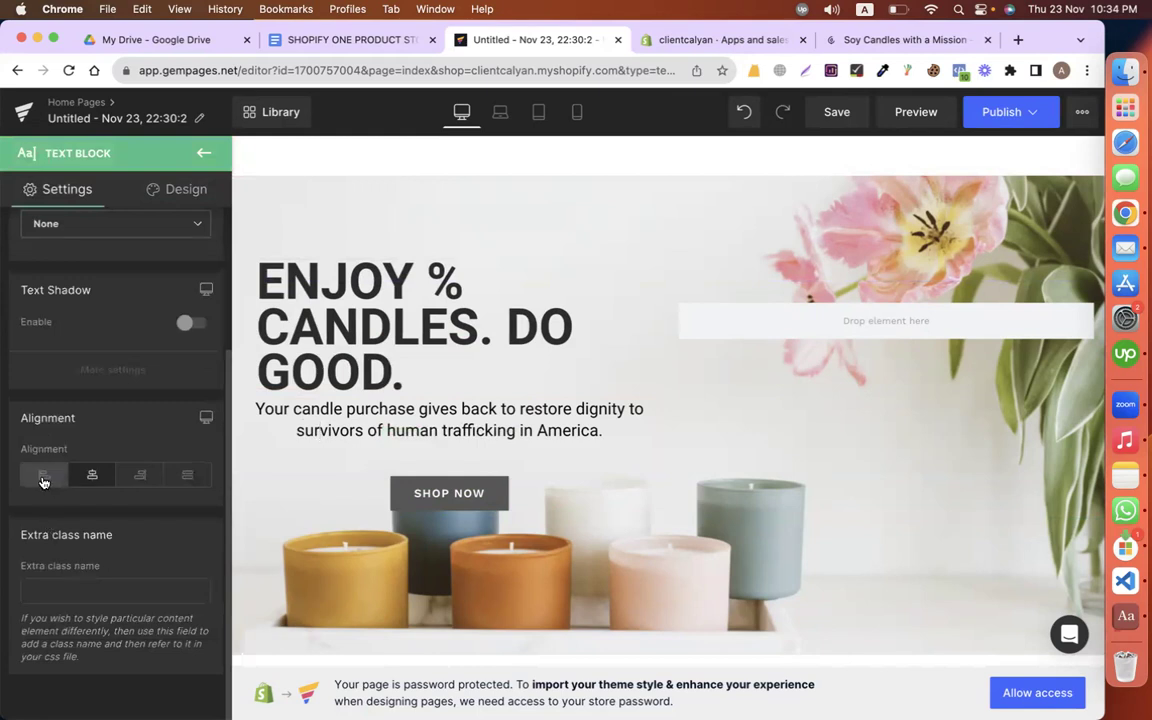
left_click(44, 475)
left_click(176, 189)
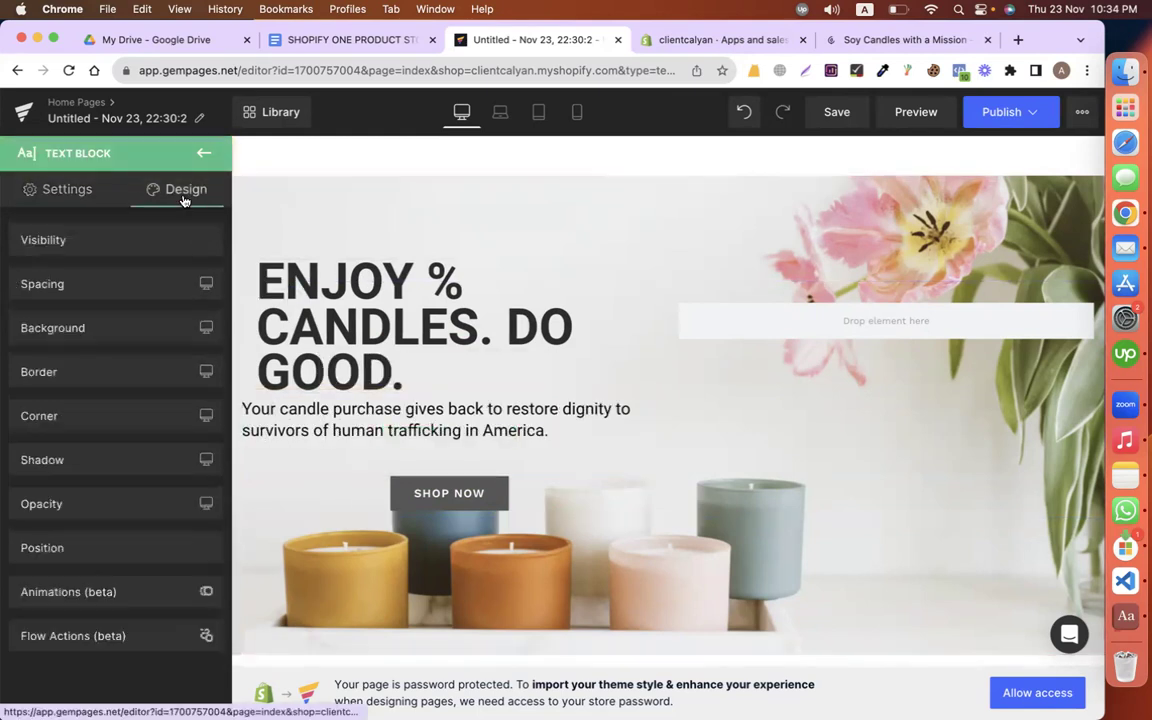
left_click(70, 280)
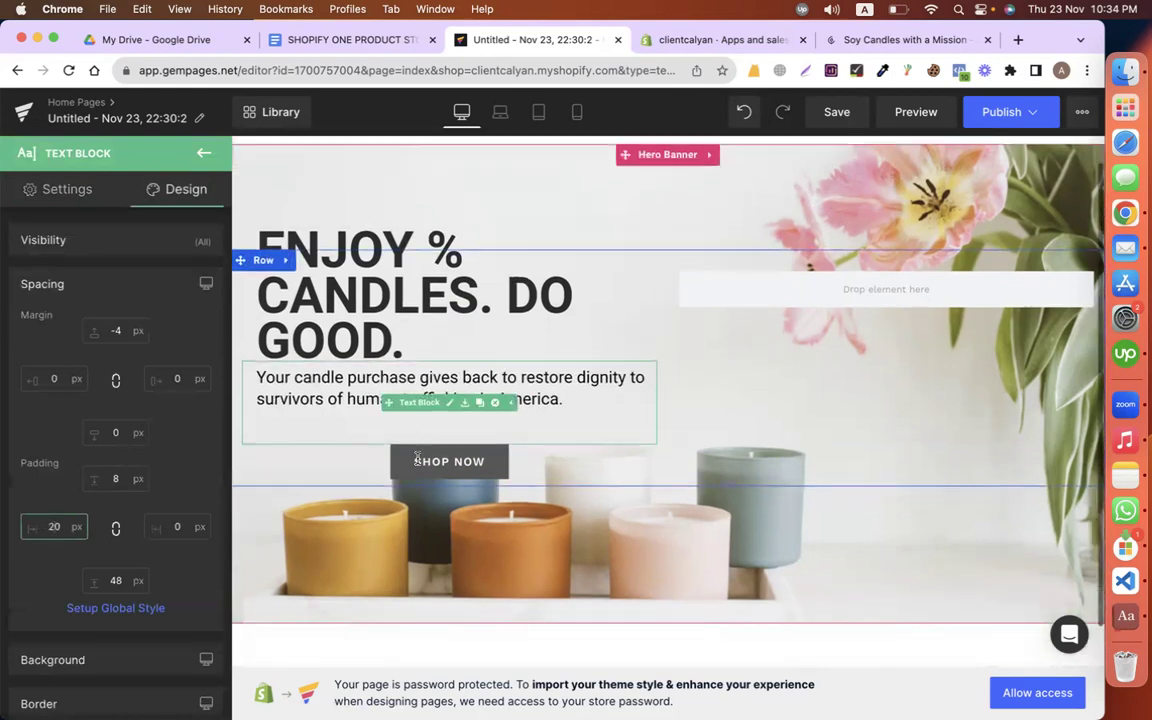
scroll(380, 430, "down", 2)
Step: Left-align the SHOP NOW button and set its left padding to 31 px
left_click(403, 415)
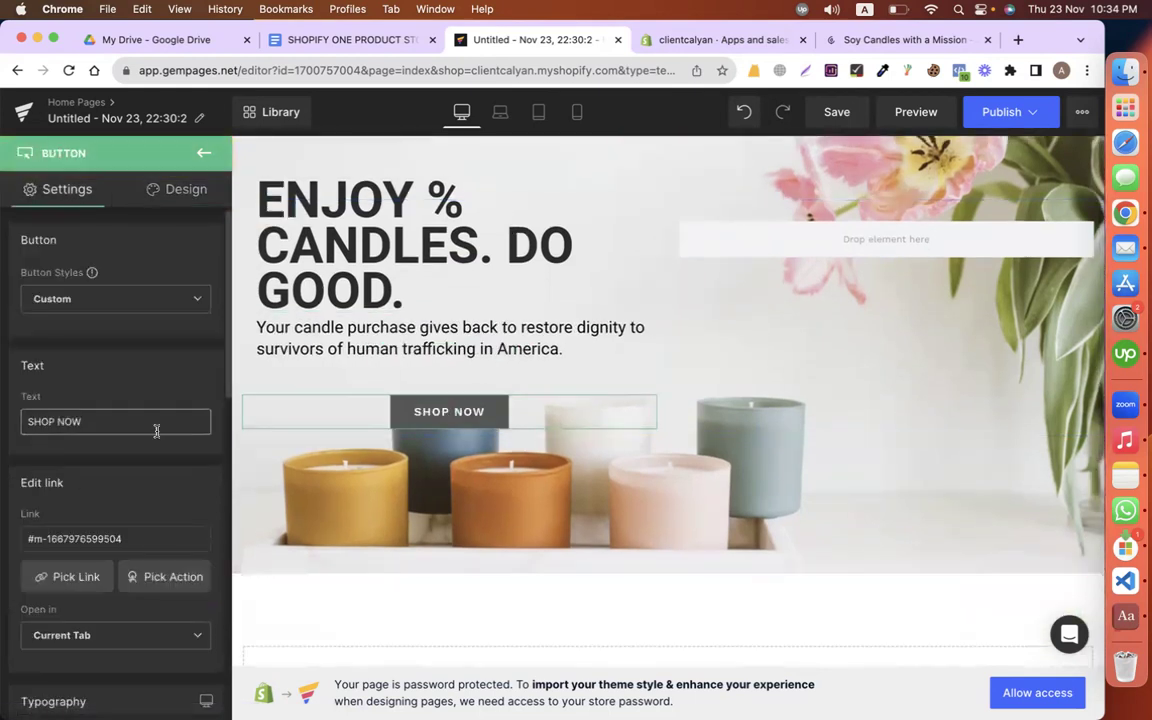
scroll(159, 430, "down", 10)
scroll(117, 534, "down", 5)
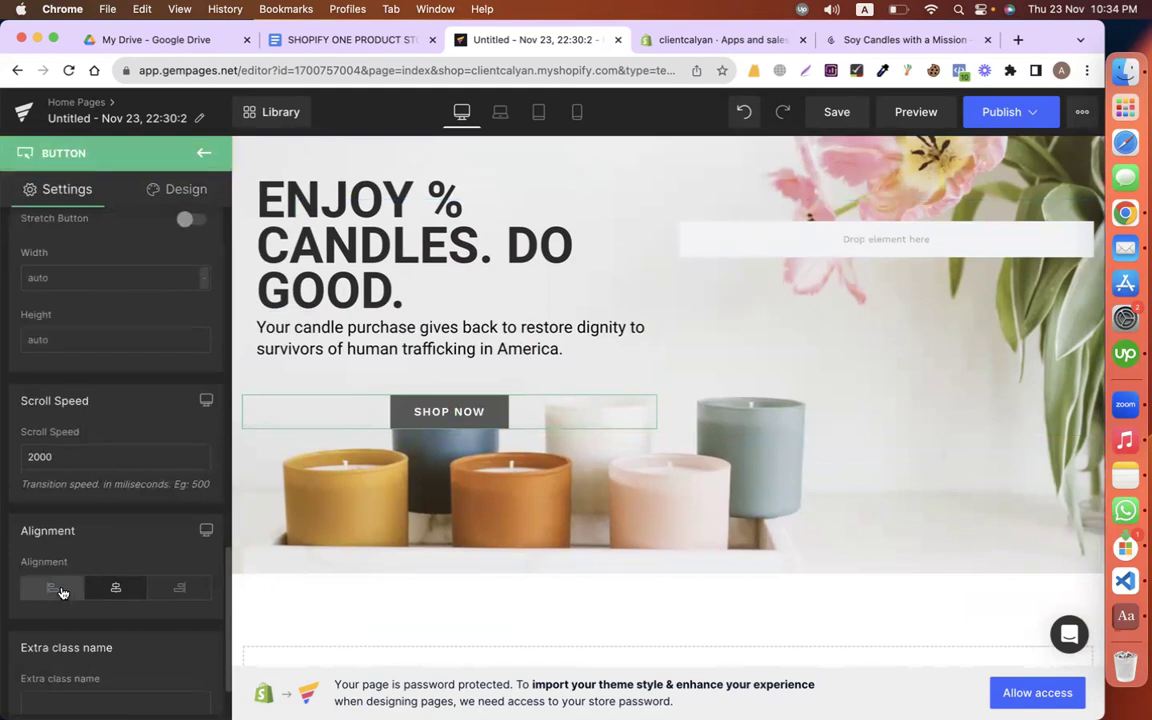
left_click(50, 532)
scroll(95, 501, "up", 10)
scroll(93, 503, "up", 5)
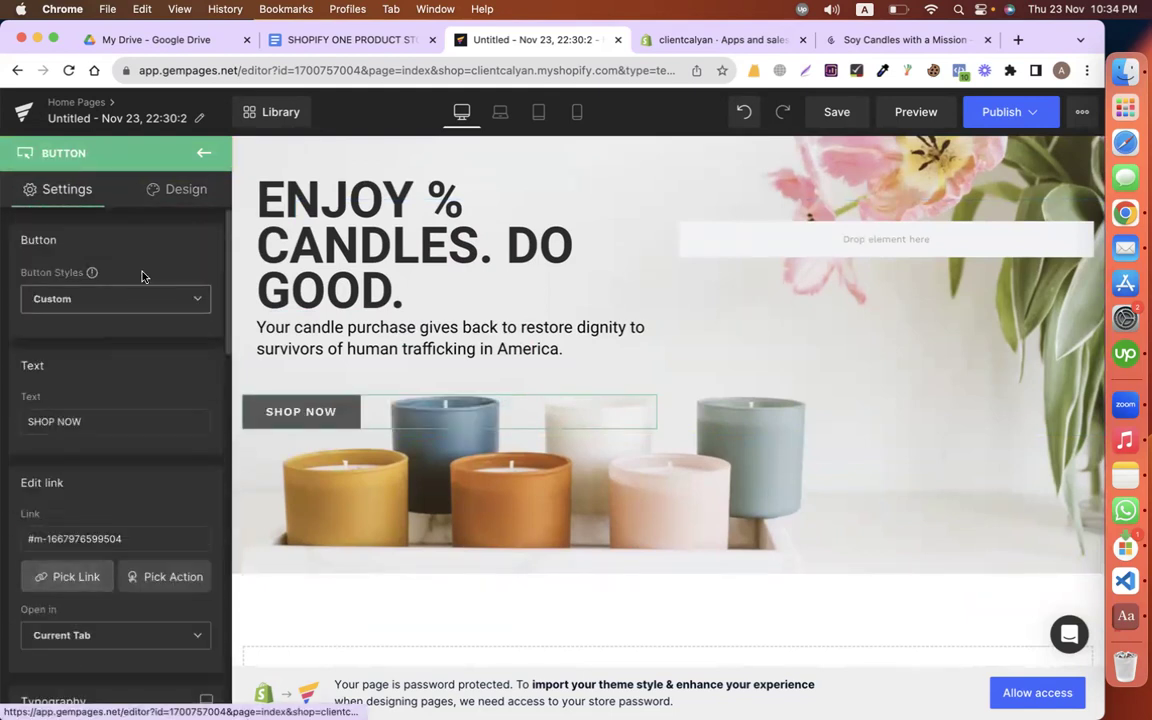
left_click(176, 192)
left_click(83, 284)
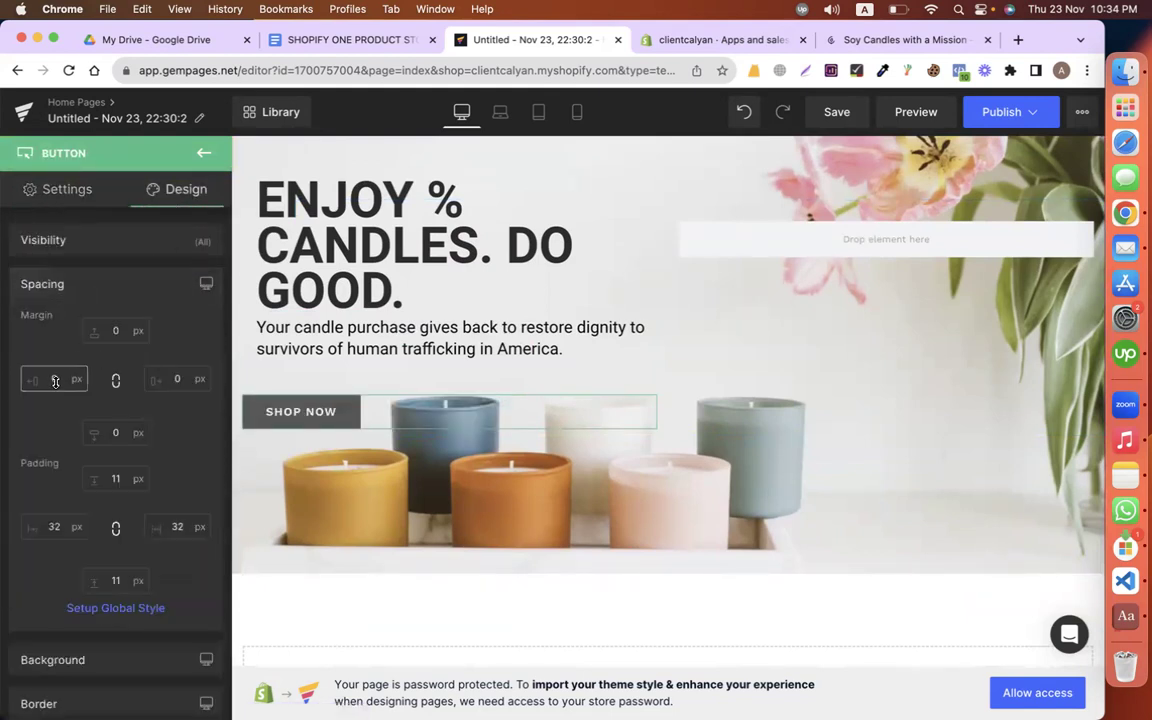
left_click(55, 524)
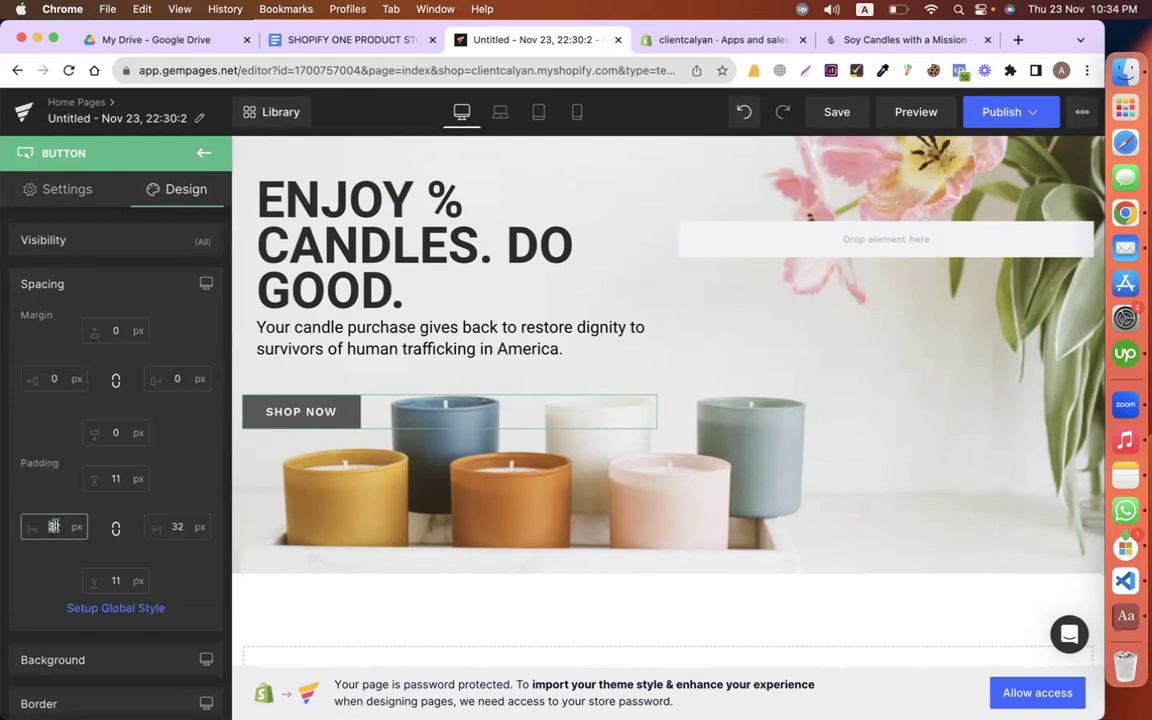
key("Down")
key("Down")
key("Down")
key("Down")
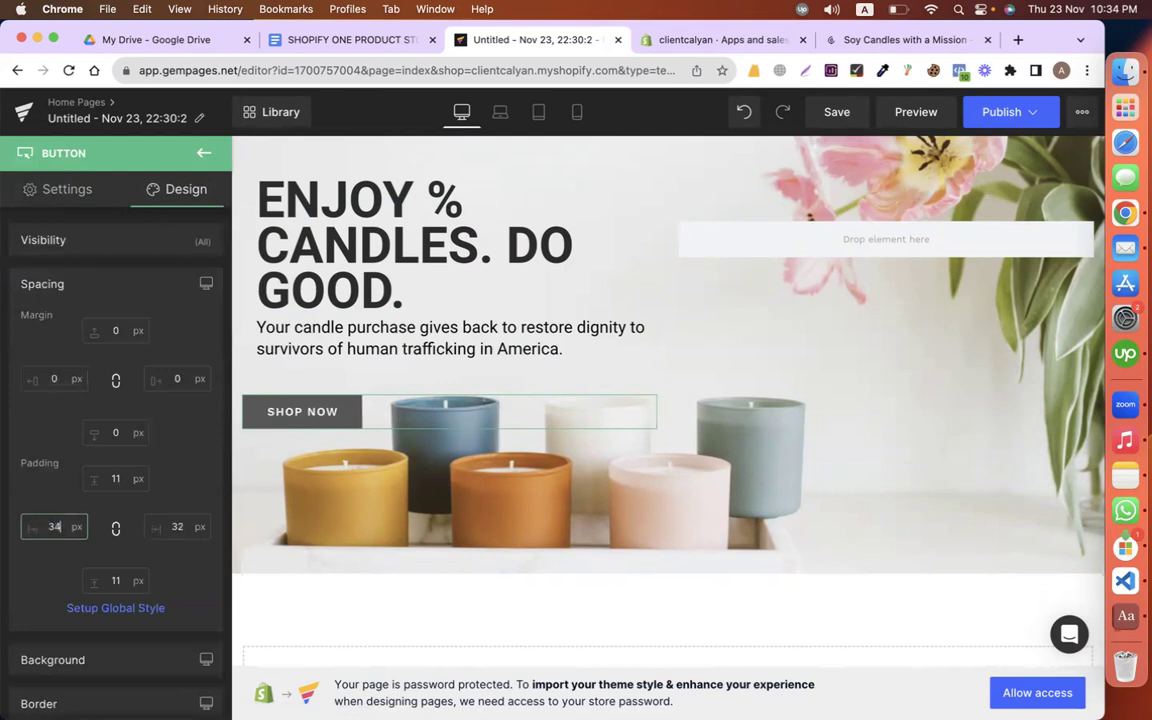
Step: Set the button's left margin to 20 px and top margin to -25 px
left_click(70, 377)
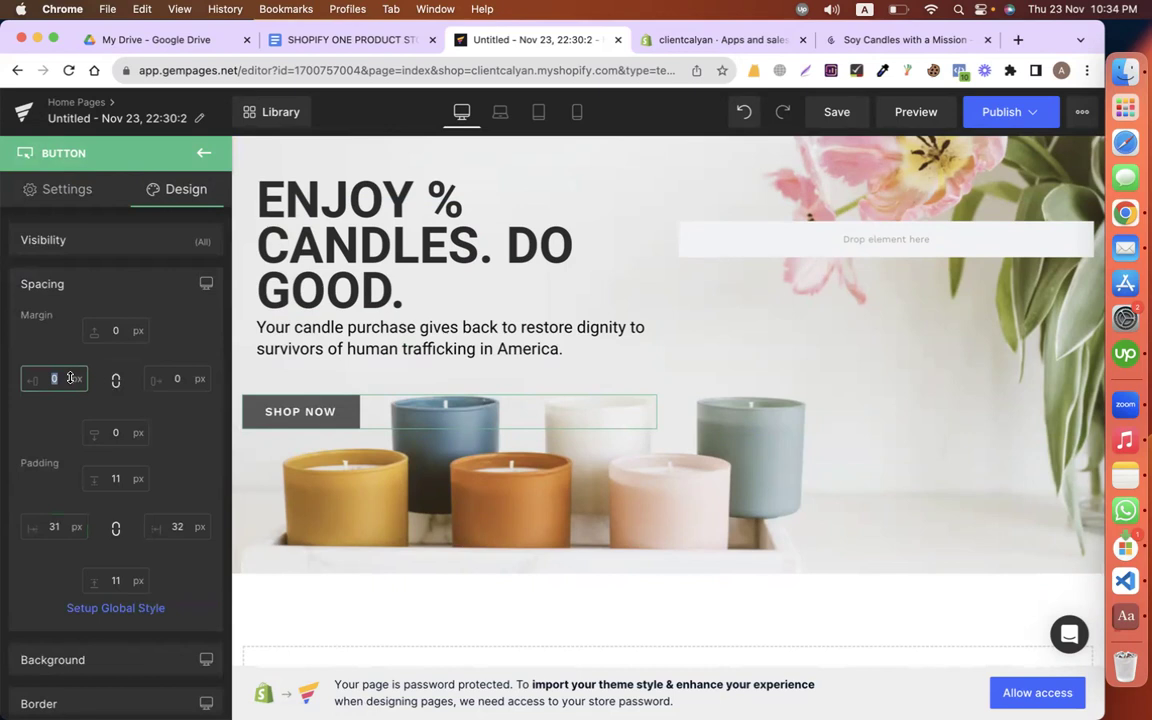
type("20")
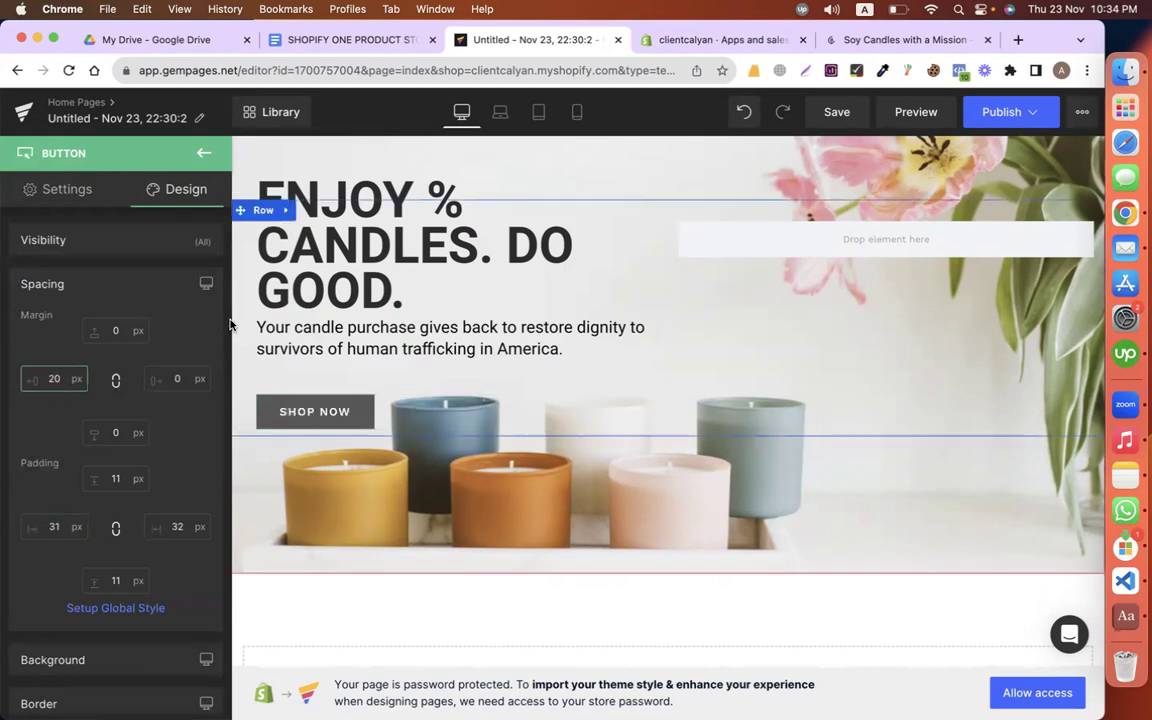
type("-13")
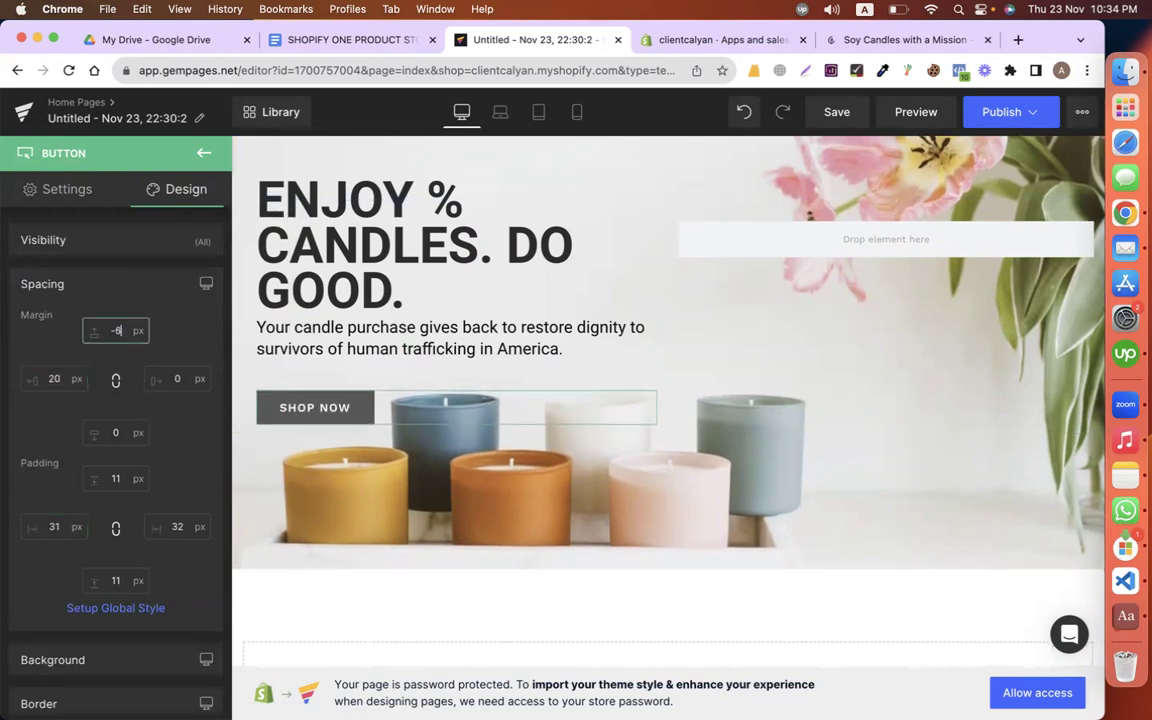
key("Down")
key("Down")
key("Down")
key("Down")
key("Down")
key("Down")
key("Down")
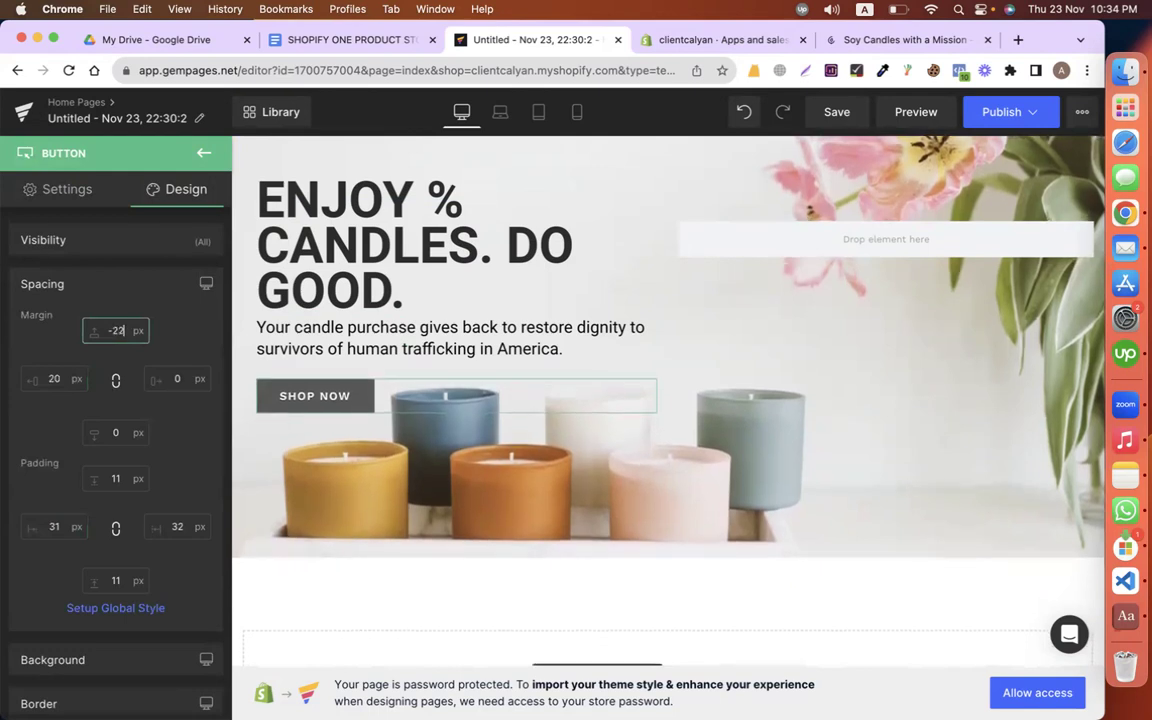
scroll(452, 336, "up", 2)
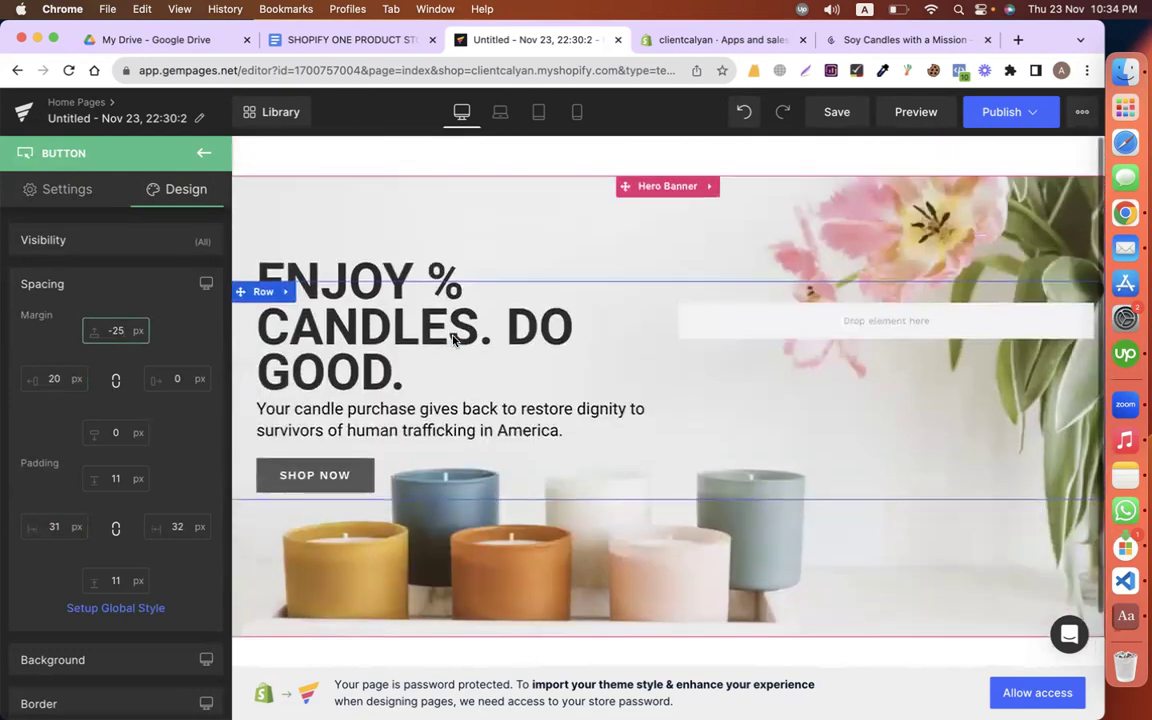
Step: Locate the ENJOY CANDLES. DO GOOD. heading in the page copy document
left_click(371, 43)
scroll(543, 335, "down", 10)
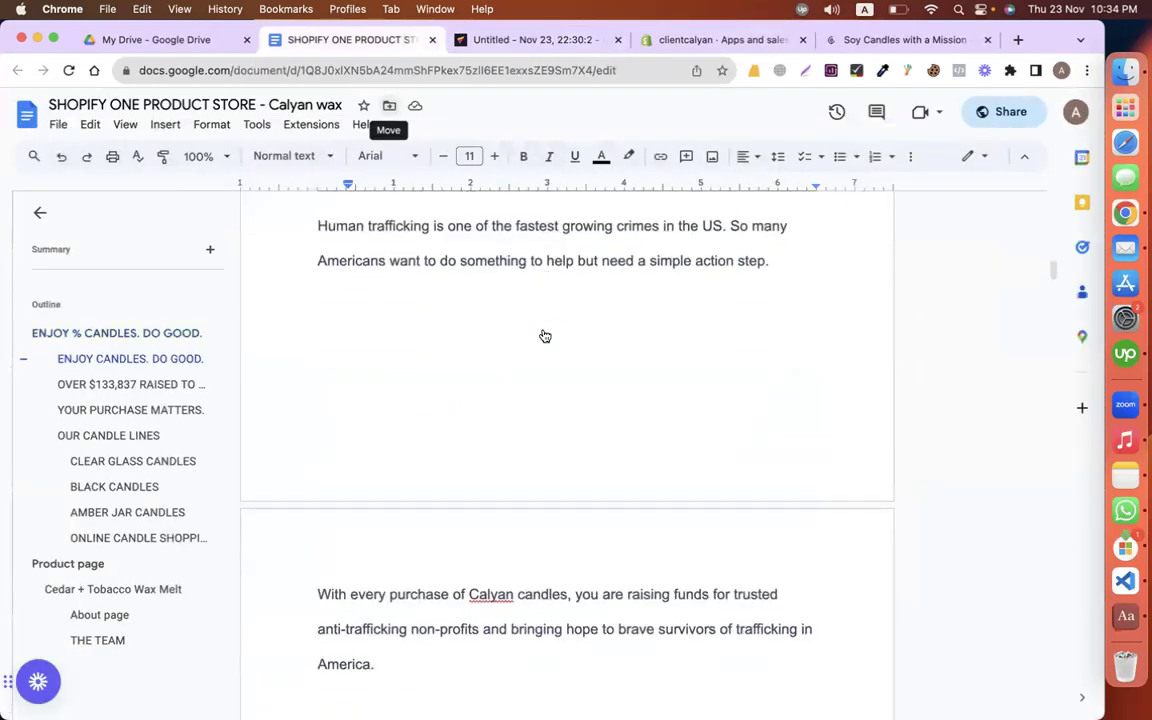
scroll(545, 336, "up", 3)
left_click(330, 334)
scroll(458, 406, "down", 5)
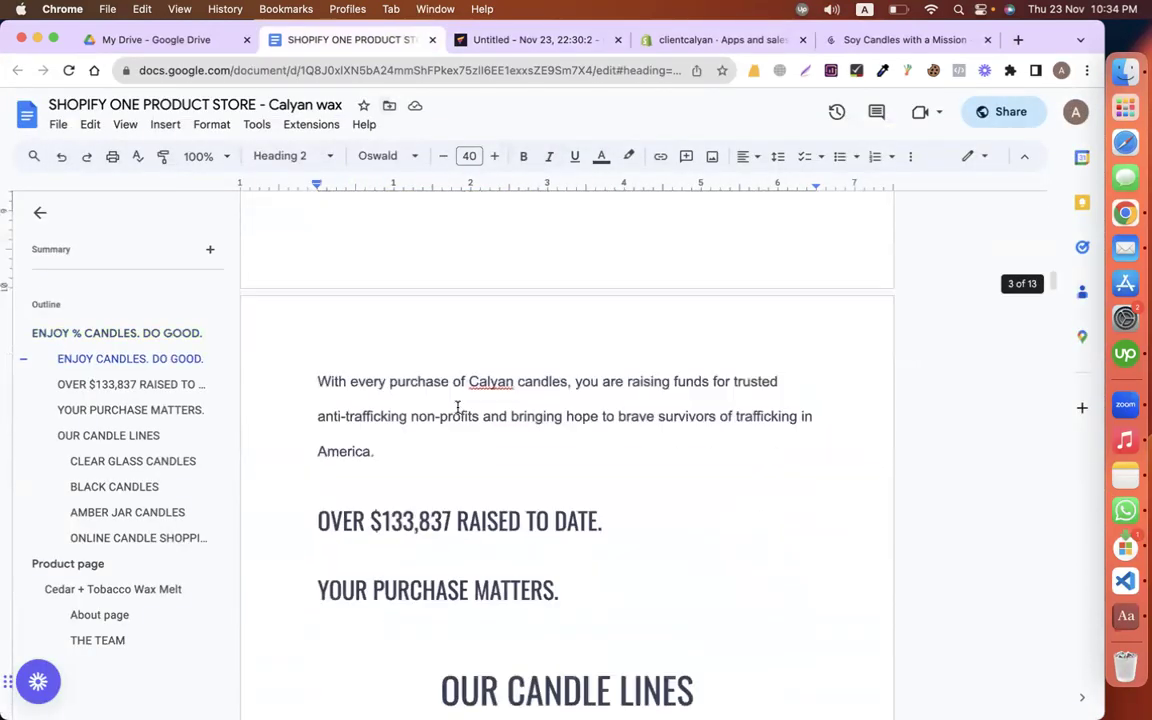
scroll(452, 403, "down", 4)
left_click(535, 38)
Step: Drag a new empty 1200 px row below the hero banner
scroll(579, 600, "down", 2)
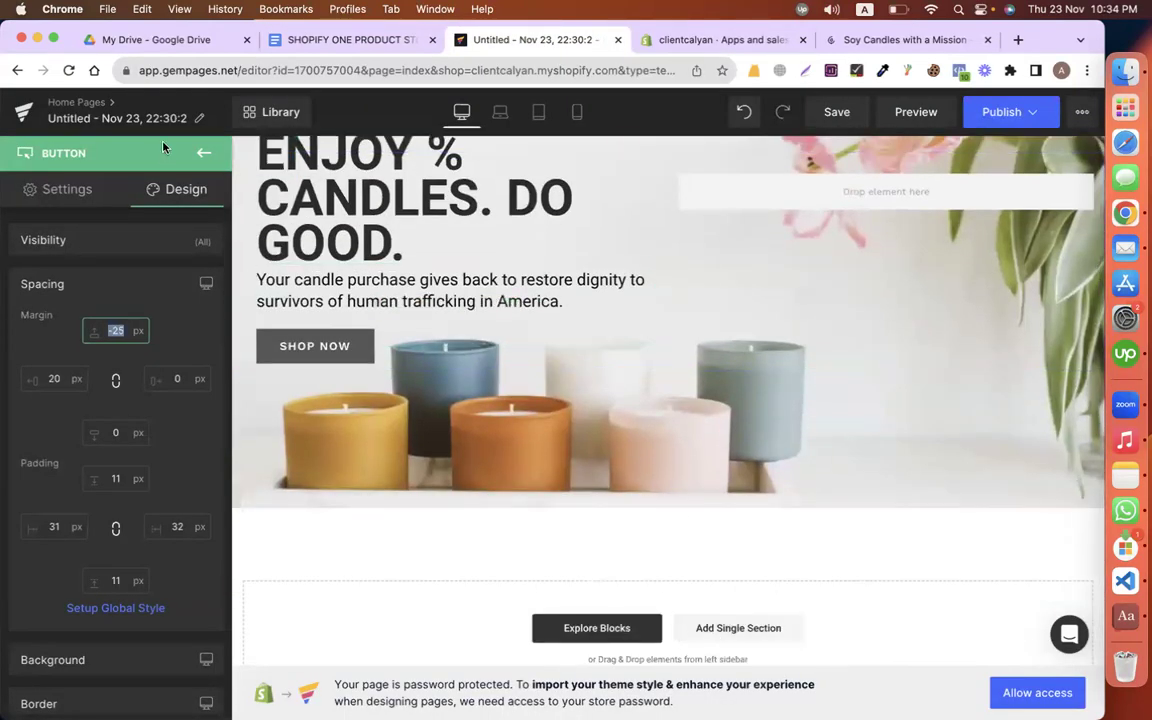
left_click(203, 152)
scroll(134, 435, "down", 1)
scroll(134, 435, "up", 1)
left_click_drag(61, 276, 568, 570)
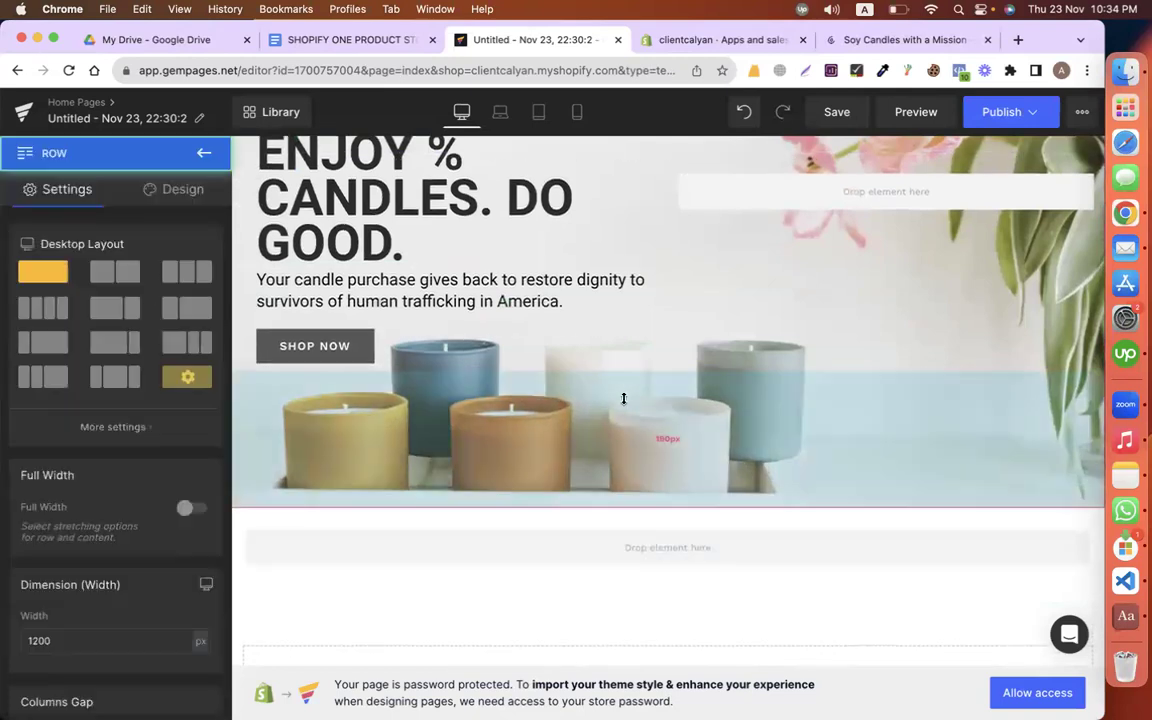
scroll(622, 399, "down", 2)
Step: Select the ENJOY CANDLES. DO GOOD. heading text in the document
left_click(373, 48)
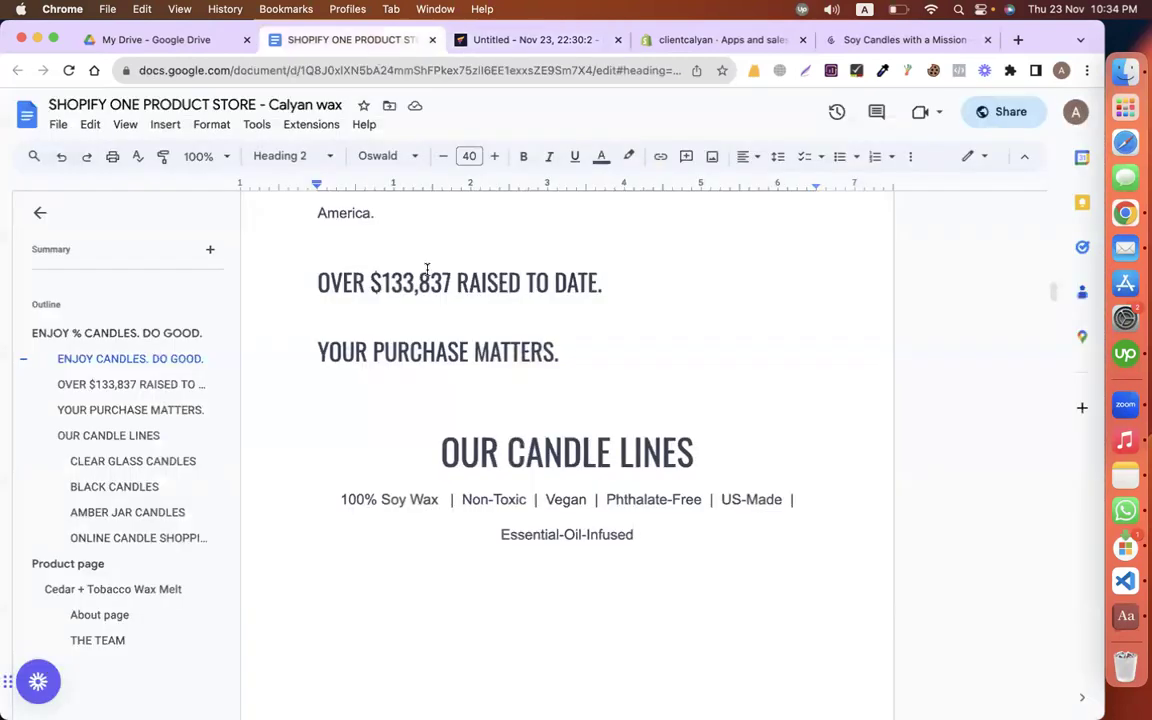
scroll(427, 270, "up", 10)
left_click_drag(306, 321, 889, 328)
key("super+c")
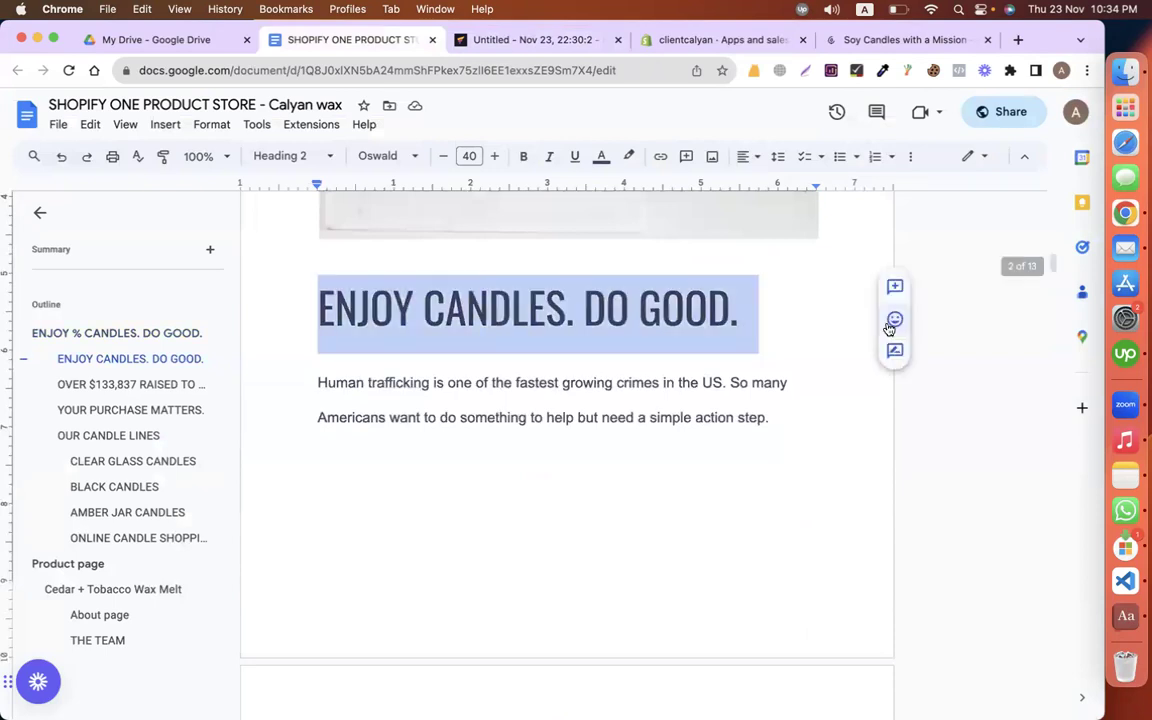
left_click(539, 45)
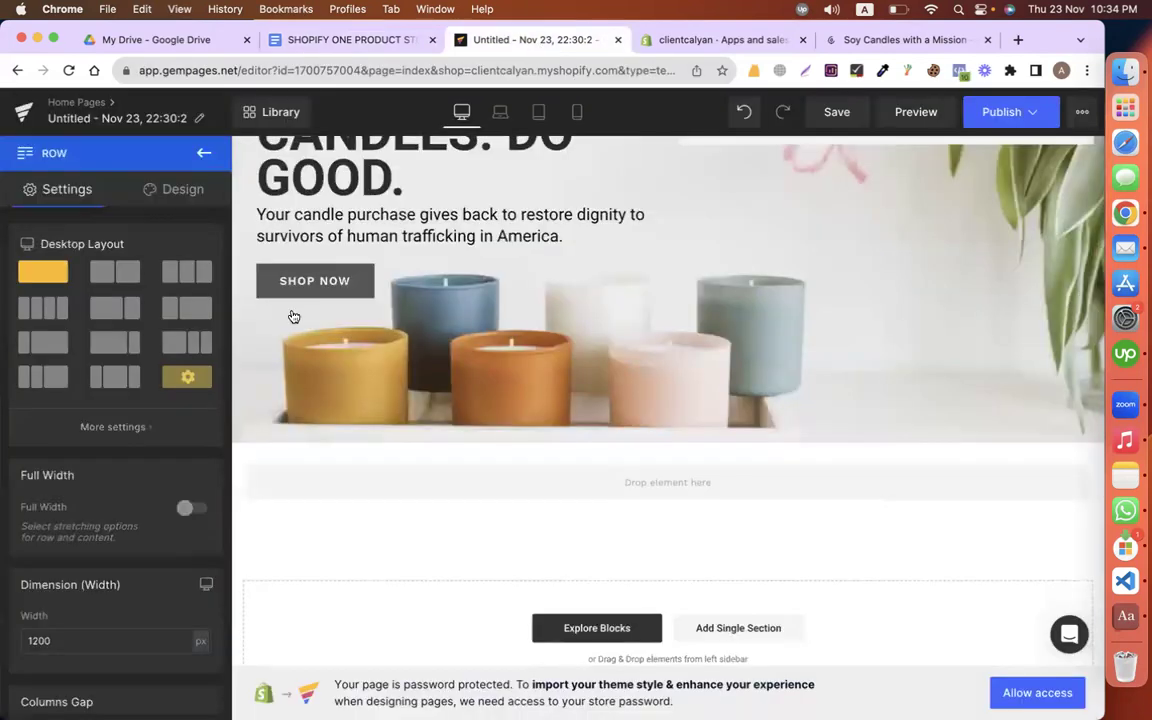
Step: Add a heading below the hero and paste 'ENJOY CANDLES. DO GOOD.' as its text
left_click(200, 153)
left_click_drag(170, 265, 337, 468)
triple_click(528, 483)
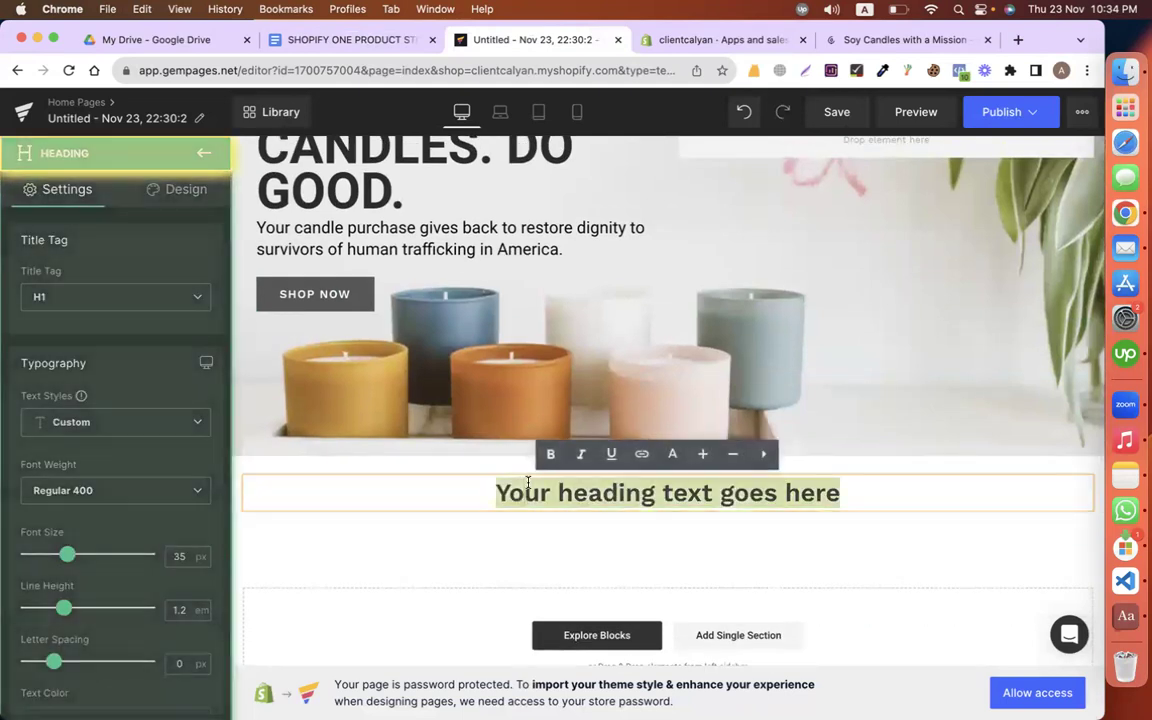
key("super+v")
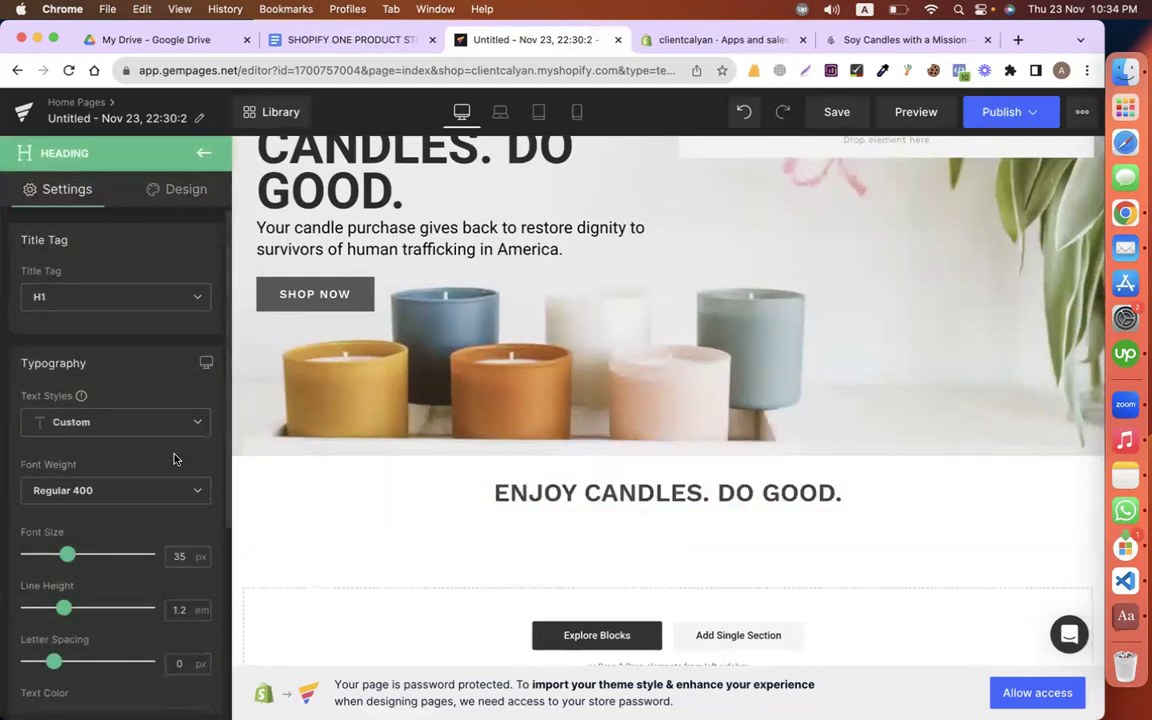
scroll(157, 408, "down", 4)
scroll(150, 444, "up", 3)
Step: Set the heading to the Roboto font at 55 px, keeping the custom text style
left_click(80, 384)
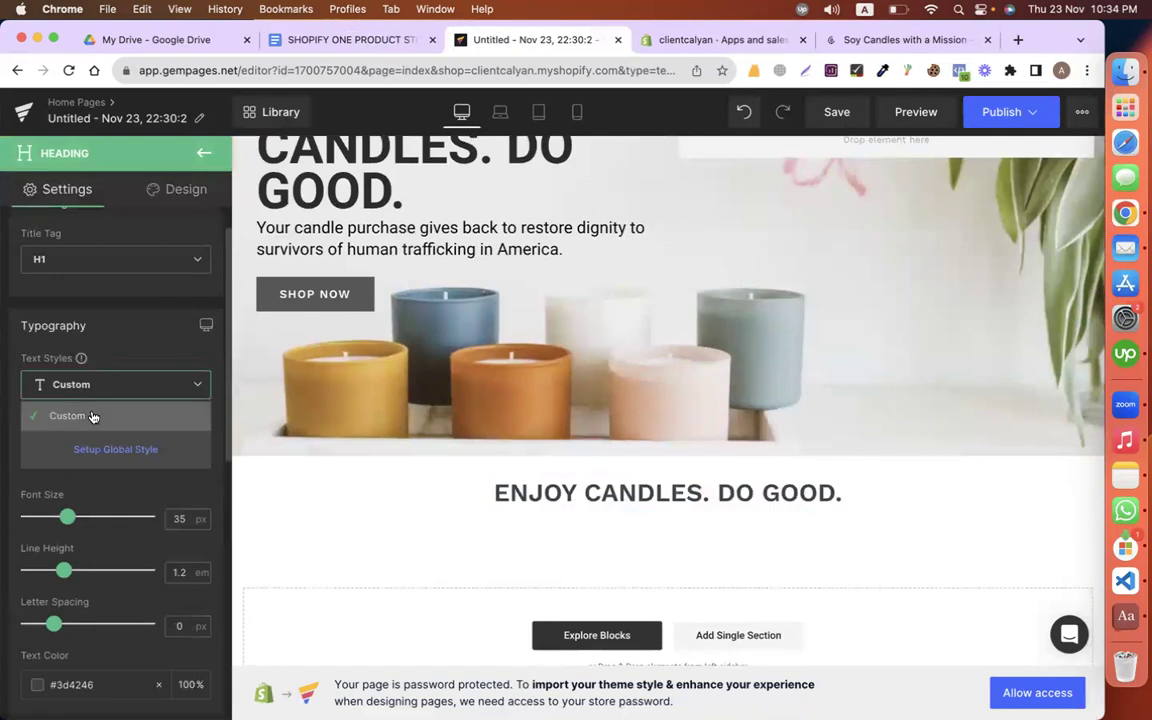
left_click(100, 416)
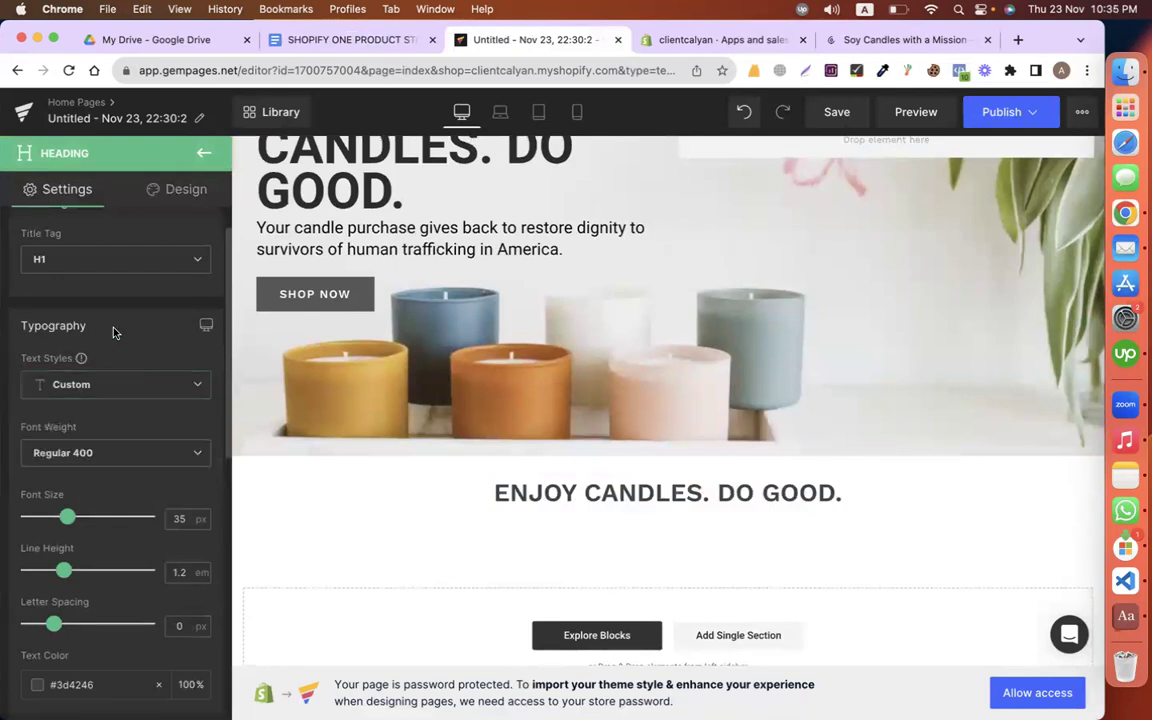
scroll(102, 300, "down", 5)
scroll(75, 560, "down", 1)
left_click(80, 479)
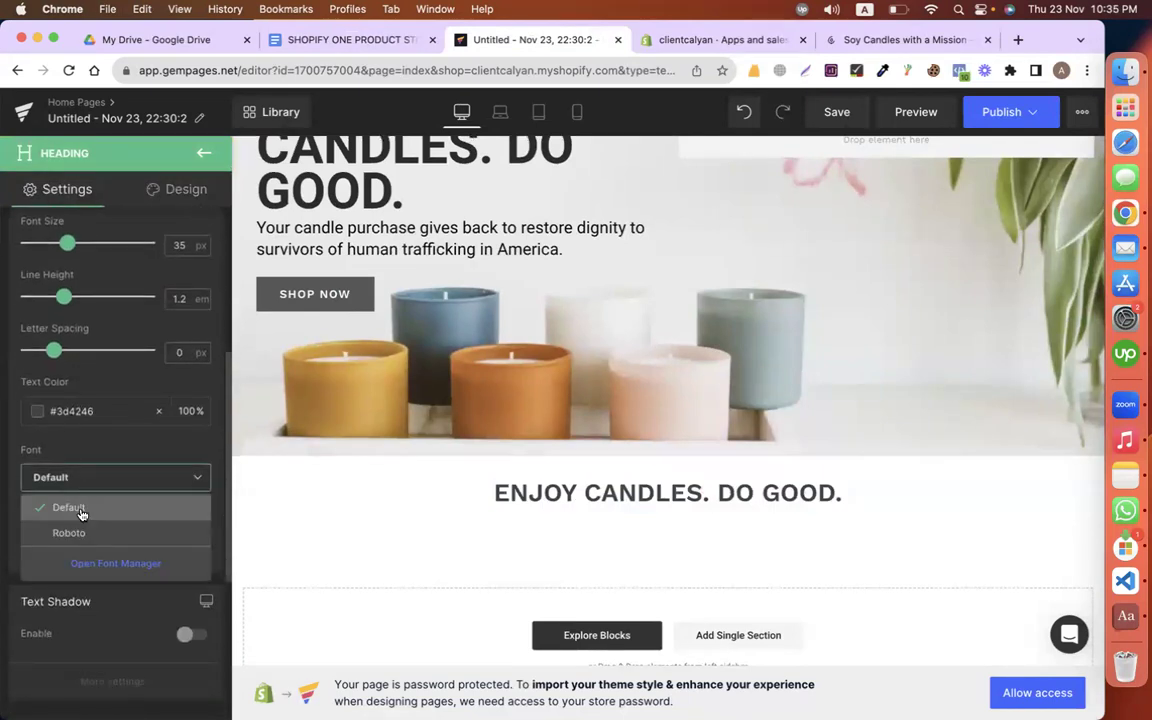
left_click(77, 508)
left_click(72, 478)
left_click(69, 532)
scroll(70, 412, "up", 3)
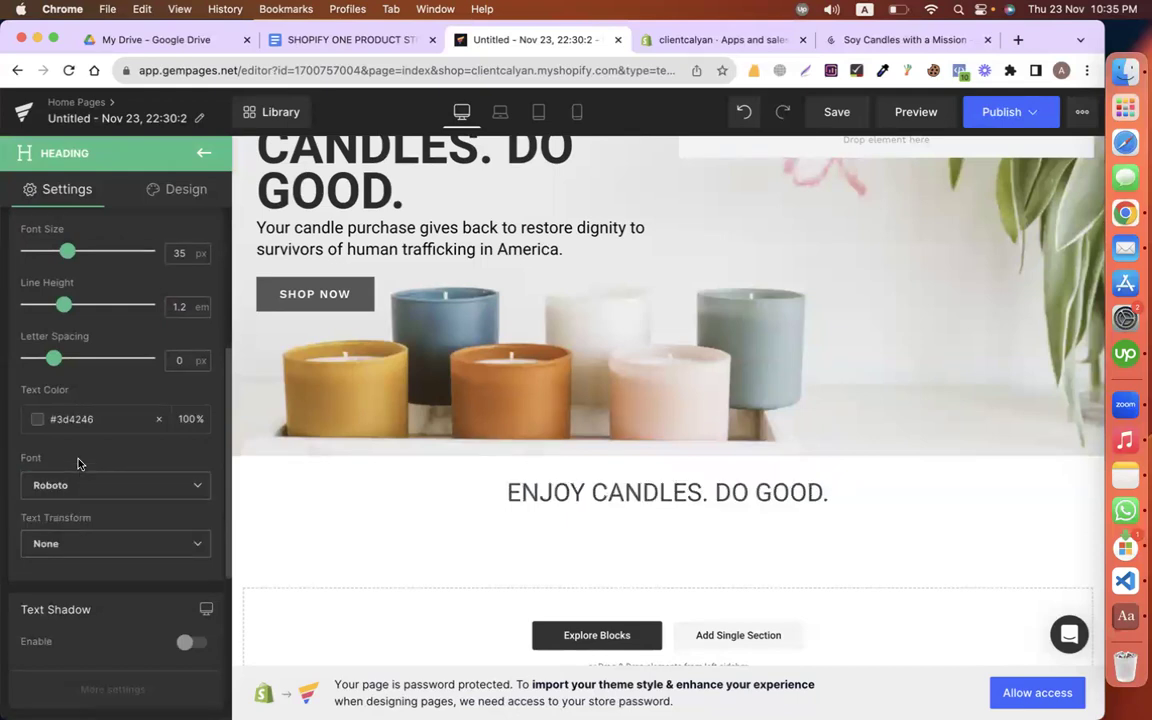
left_click_drag(68, 343, 95, 343)
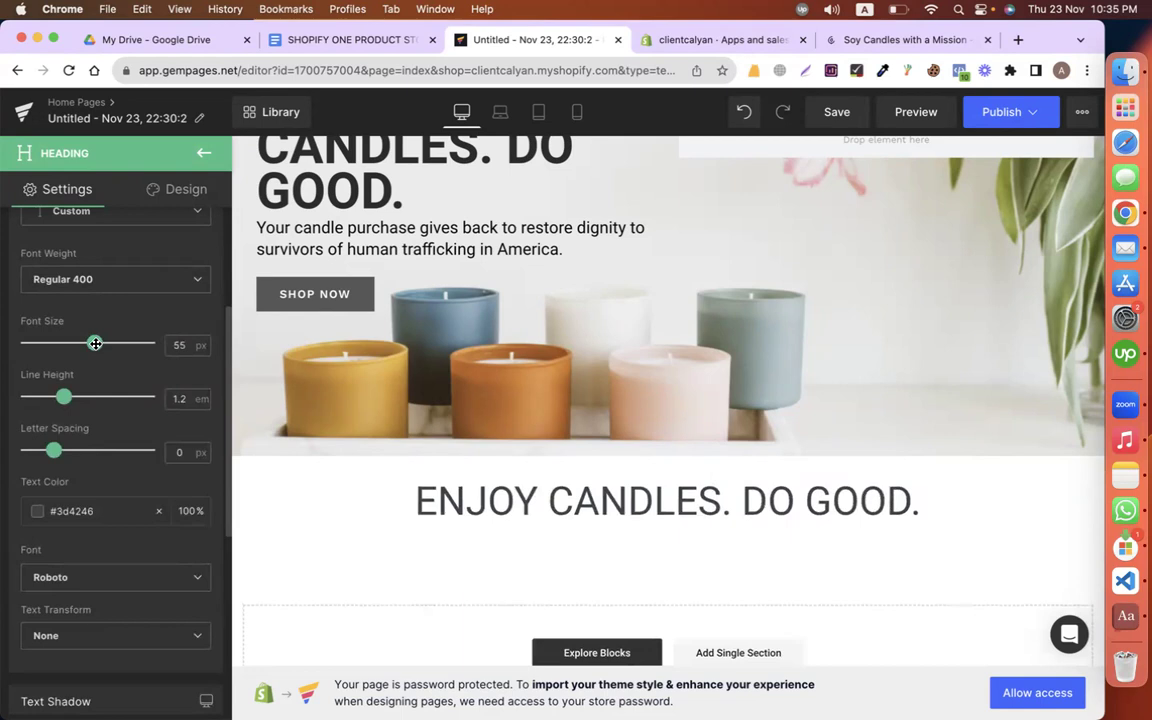
Step: Make the heading's font weight Bolder
scroll(106, 456, "down", 5)
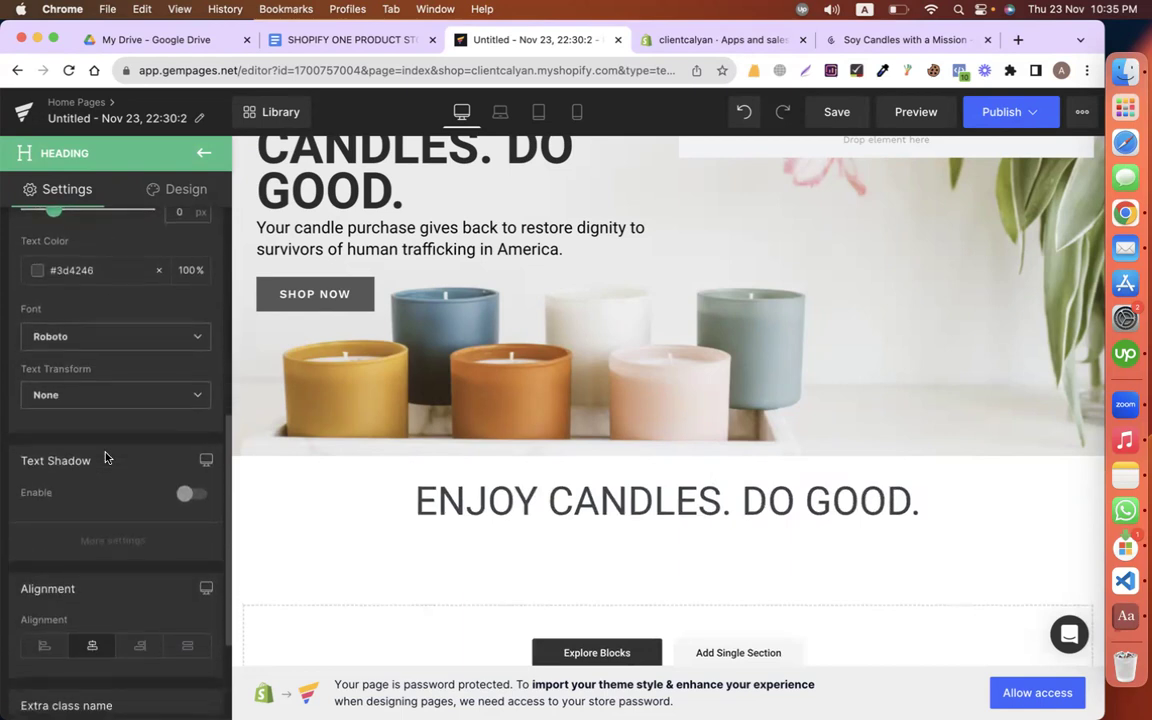
scroll(106, 456, "up", 3)
scroll(105, 457, "up", 4)
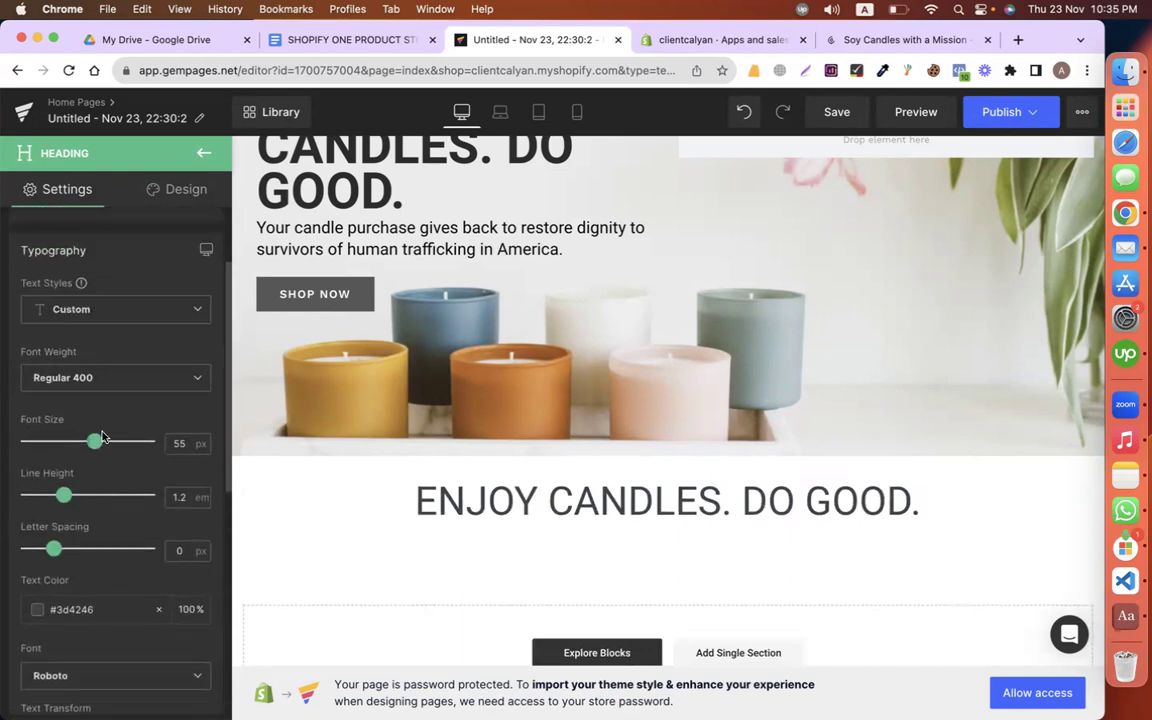
scroll(102, 440, "up", 2)
scroll(95, 440, "down", 2)
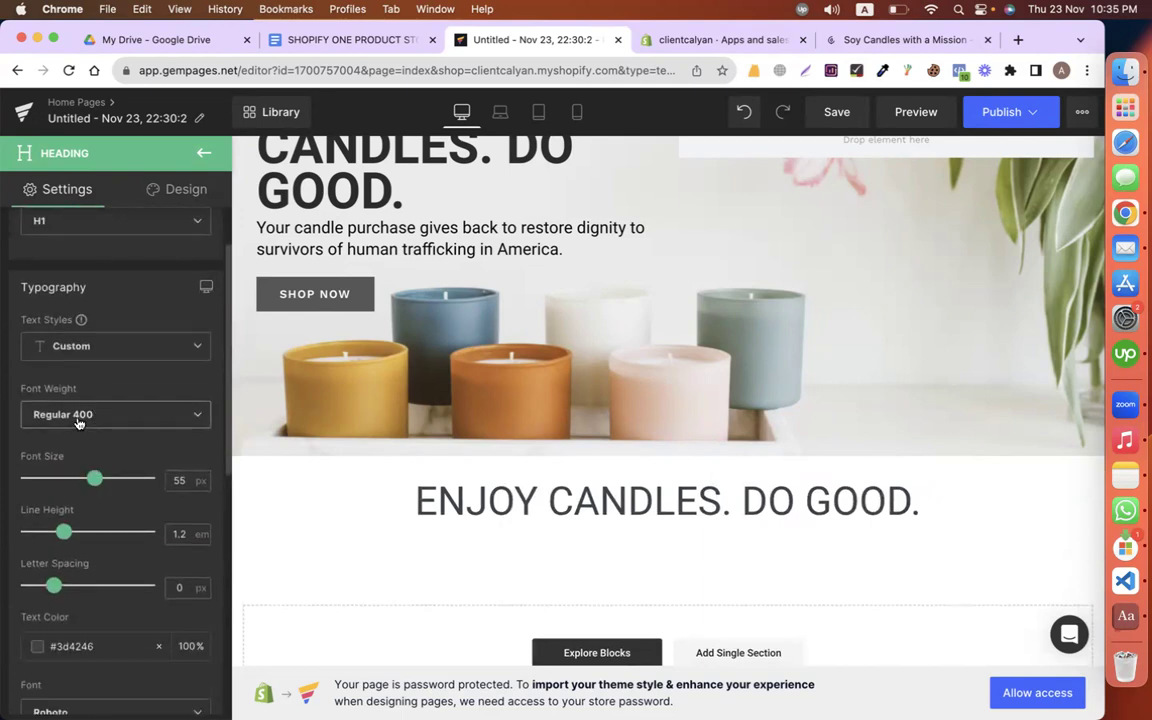
left_click(78, 421)
scroll(92, 535, "down", 3)
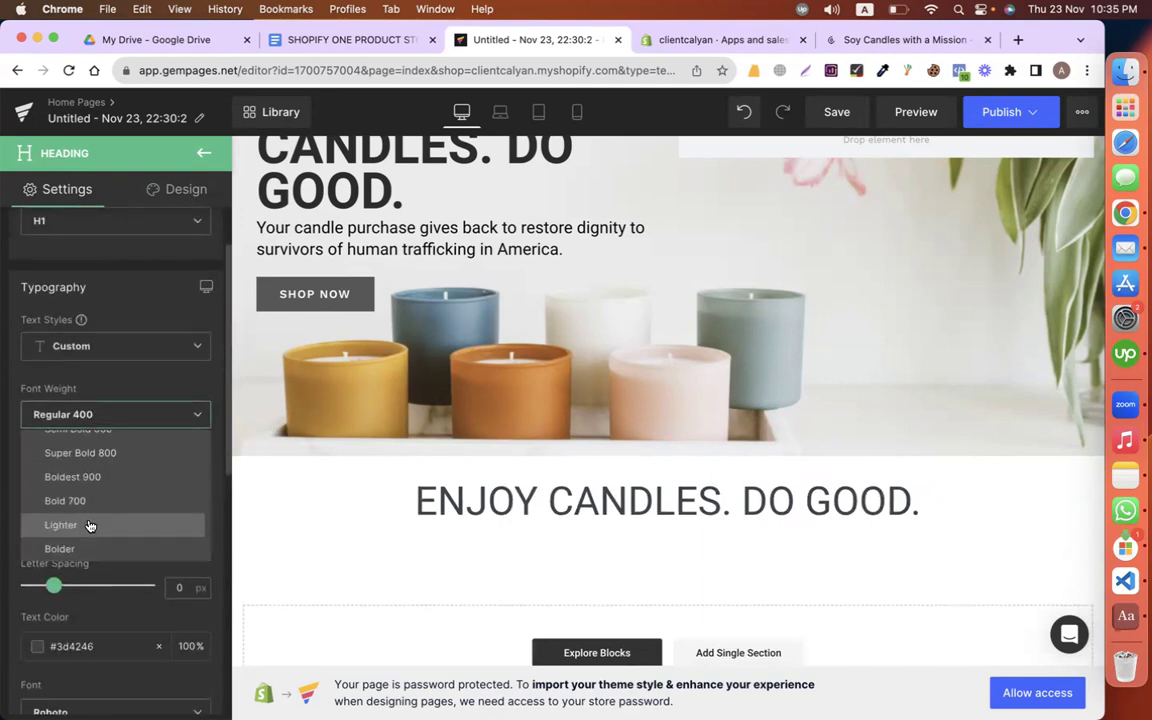
left_click(89, 547)
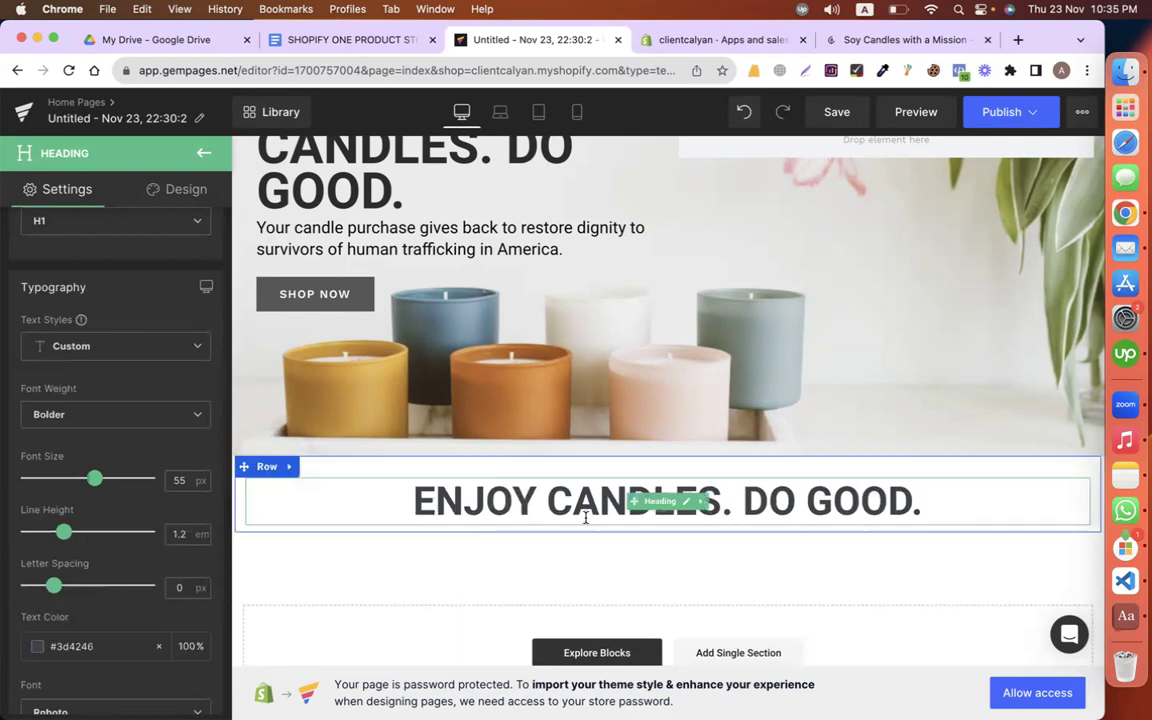
scroll(540, 515, "down", 1)
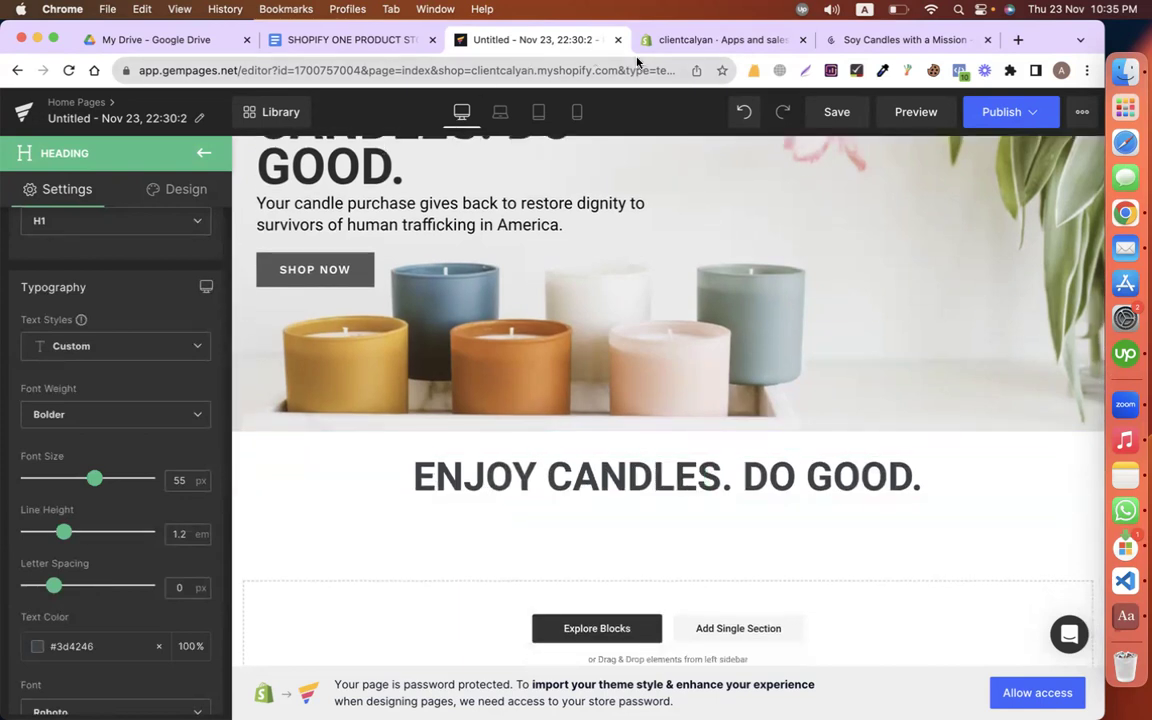
left_click(404, 42)
Step: Copy the mission paragraphs from the page copy into a new text block under the heading
left_click_drag(305, 382, 380, 615)
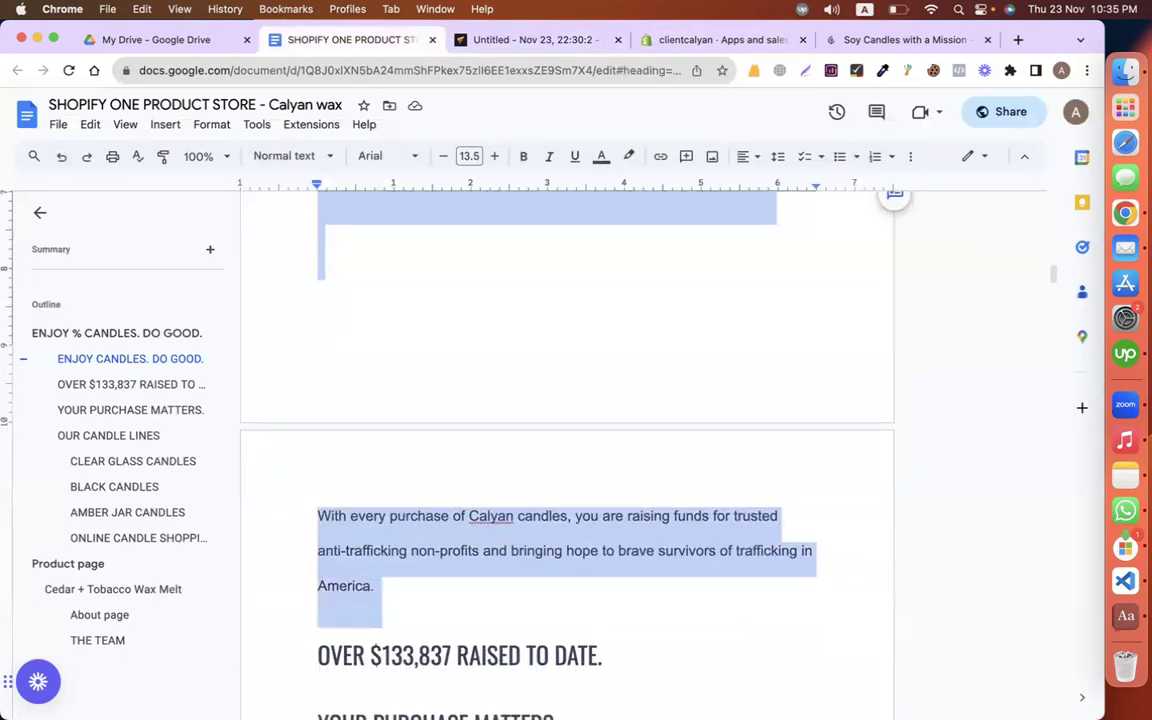
left_click(585, 45)
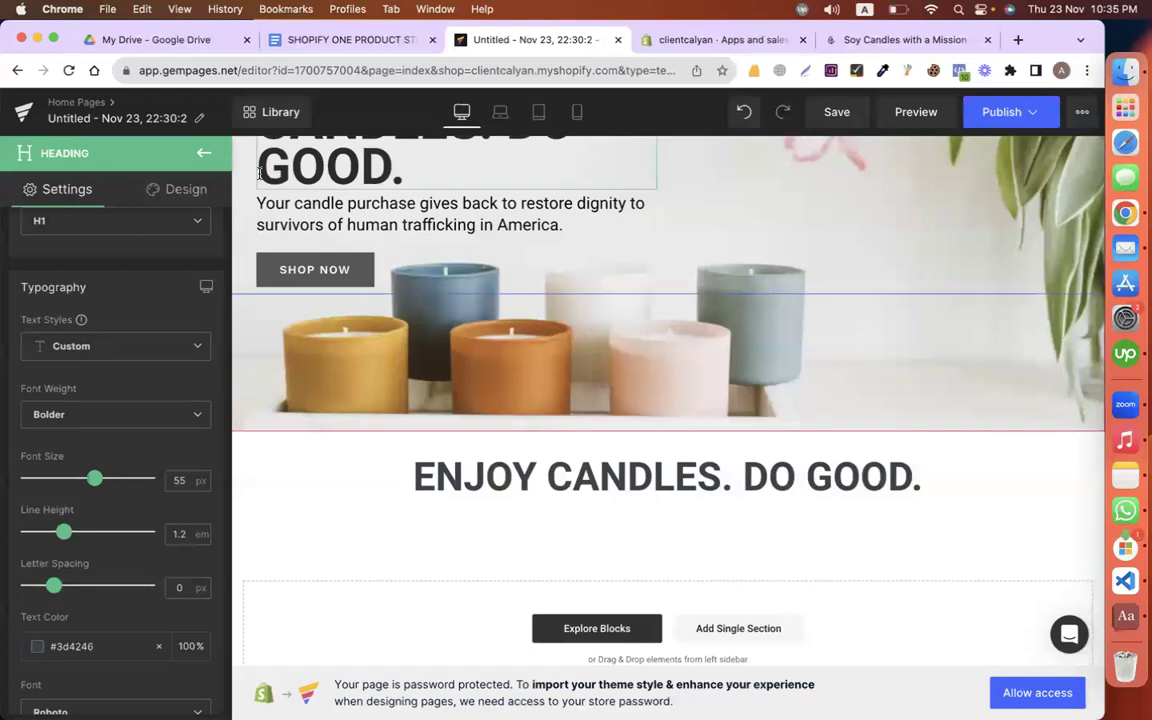
left_click(197, 145)
left_click_drag(63, 375, 666, 490)
scroll(475, 503, "down", 2)
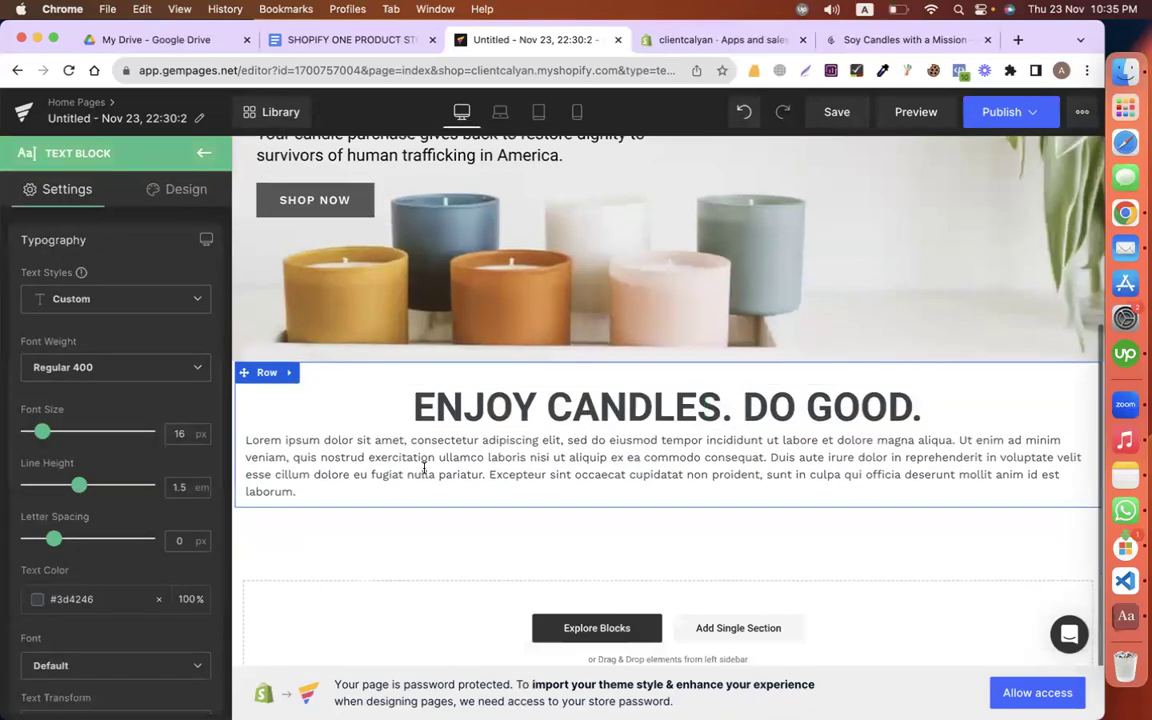
double_click(388, 472)
key("super+a")
key("super+v")
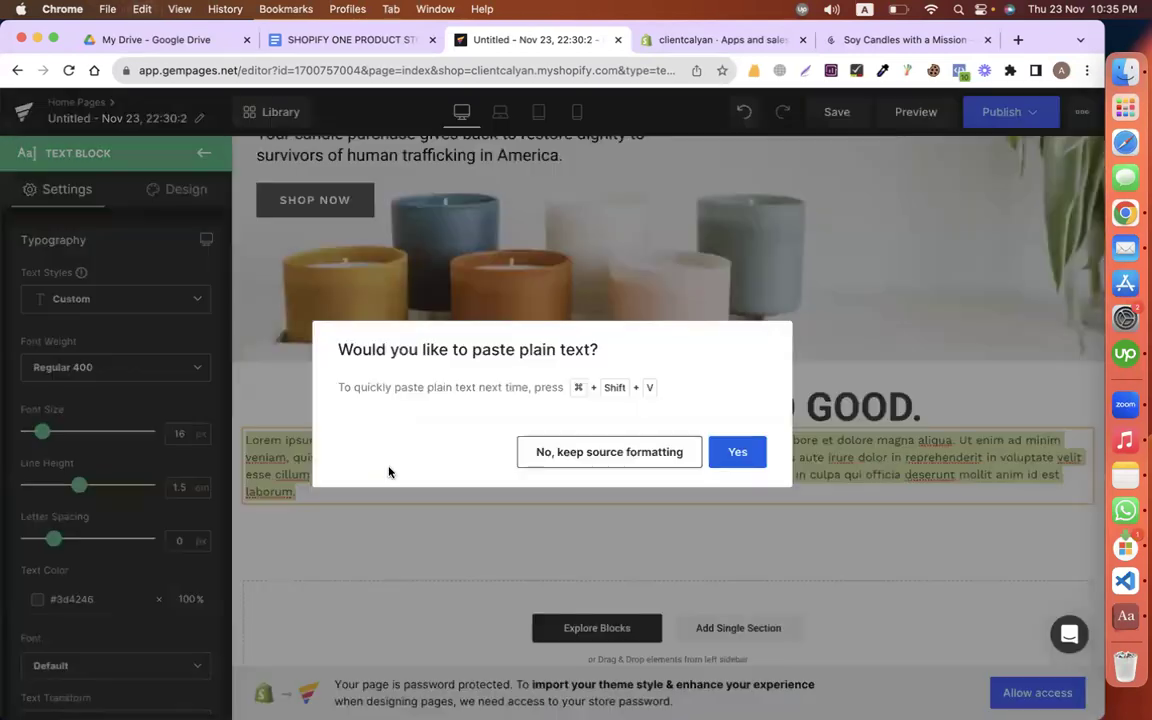
left_click(664, 455)
Step: Center-align the paragraph text and delete the blank line between its two paragraphs
left_click(540, 470)
left_click(483, 473)
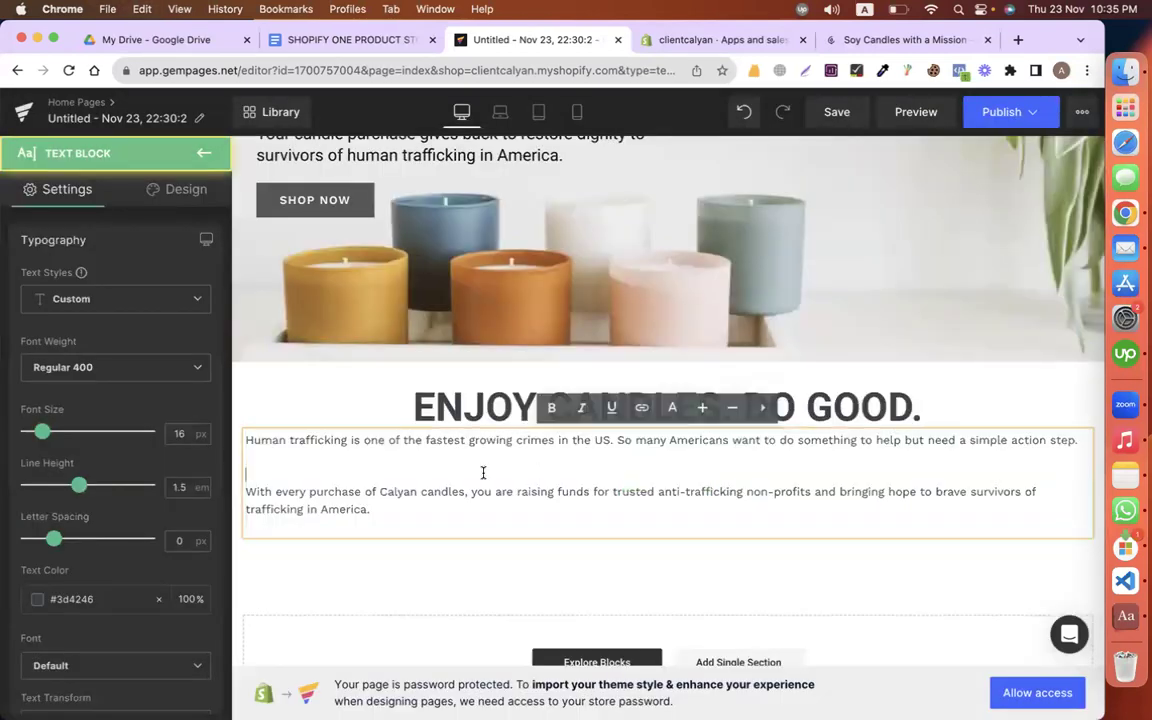
key("BackSpace")
key("super+a")
scroll(82, 575, "down", 5)
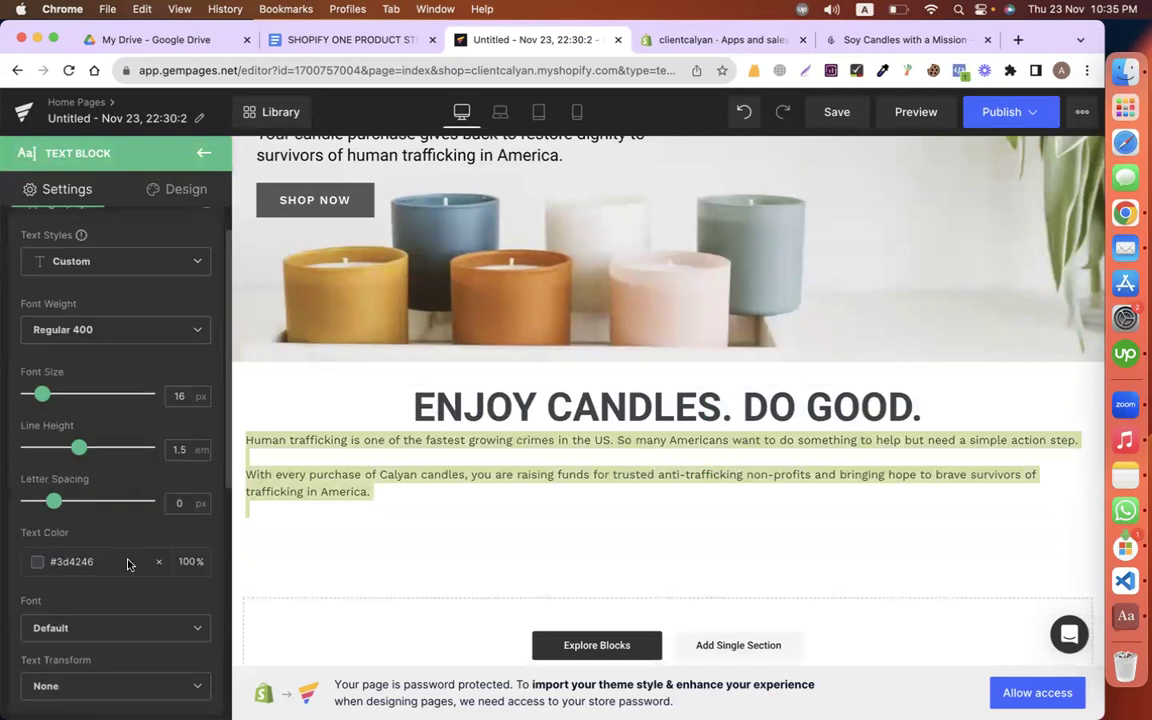
left_click(94, 556)
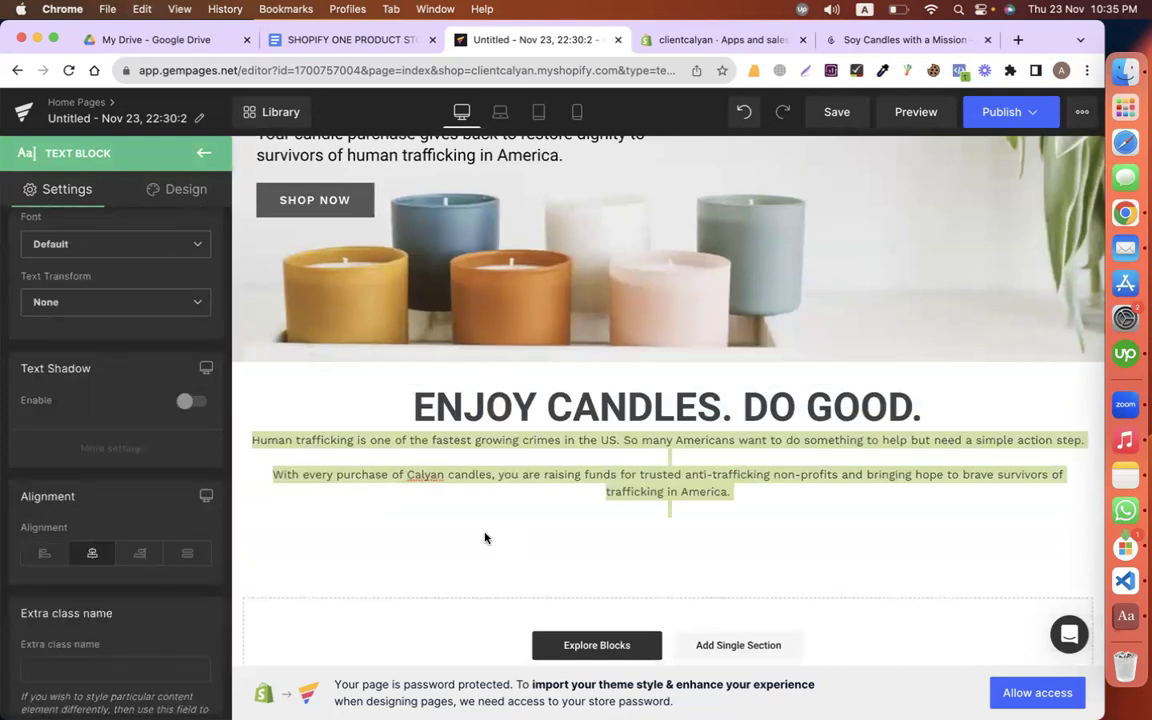
left_click(596, 442)
left_click(256, 440)
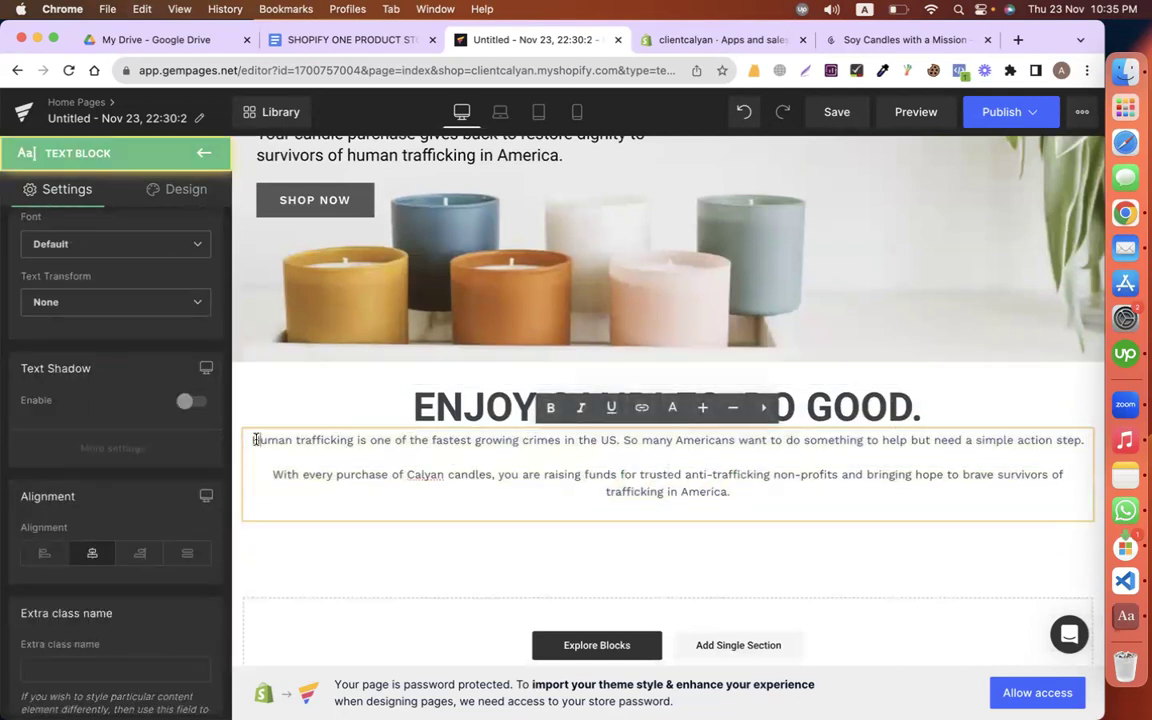
left_click(488, 465)
key("BackSpace")
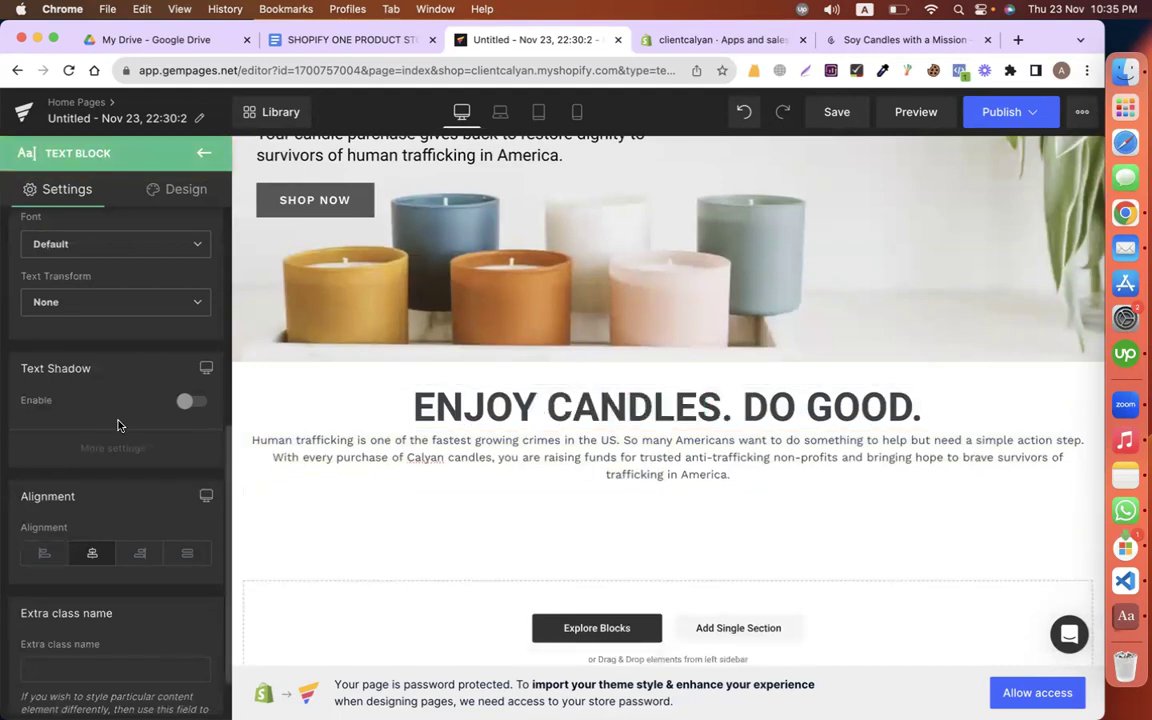
scroll(106, 378, "up", 5)
left_click(88, 281)
Step: Set the mission paragraph to Roboto and enlarge it from 16 to 18 px
left_click(87, 288)
scroll(88, 330, "up", 1)
scroll(84, 477, "down", 4)
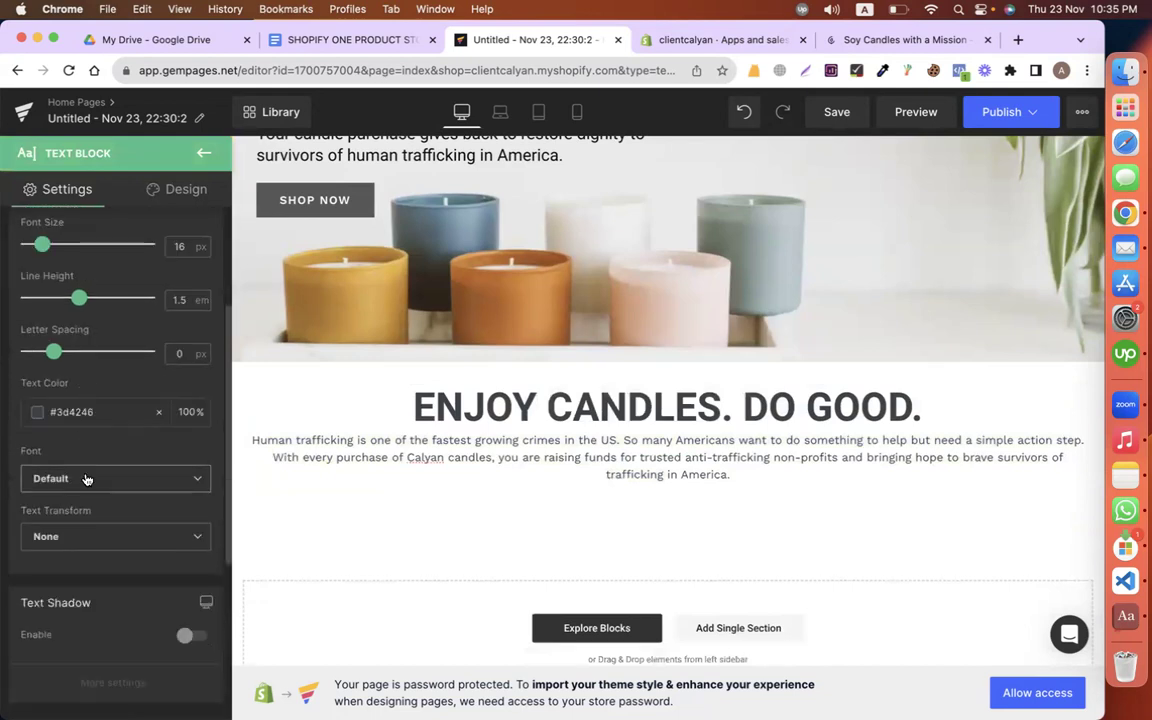
left_click(70, 478)
left_click(68, 532)
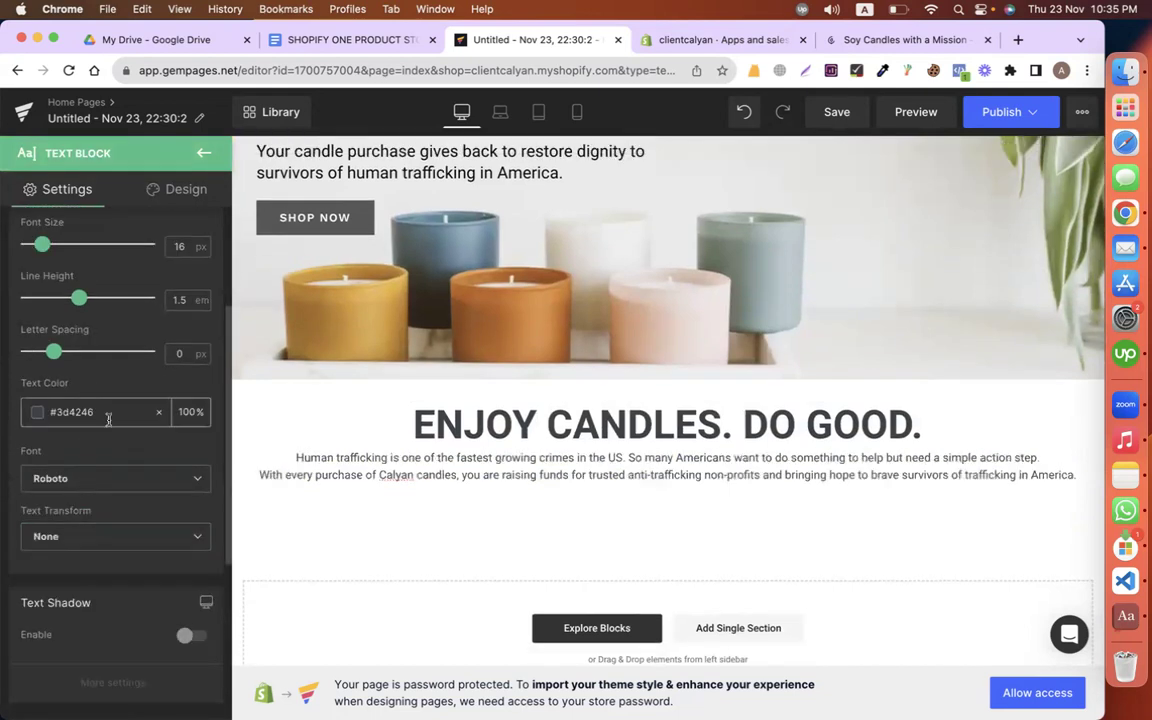
scroll(107, 418, "up", 2)
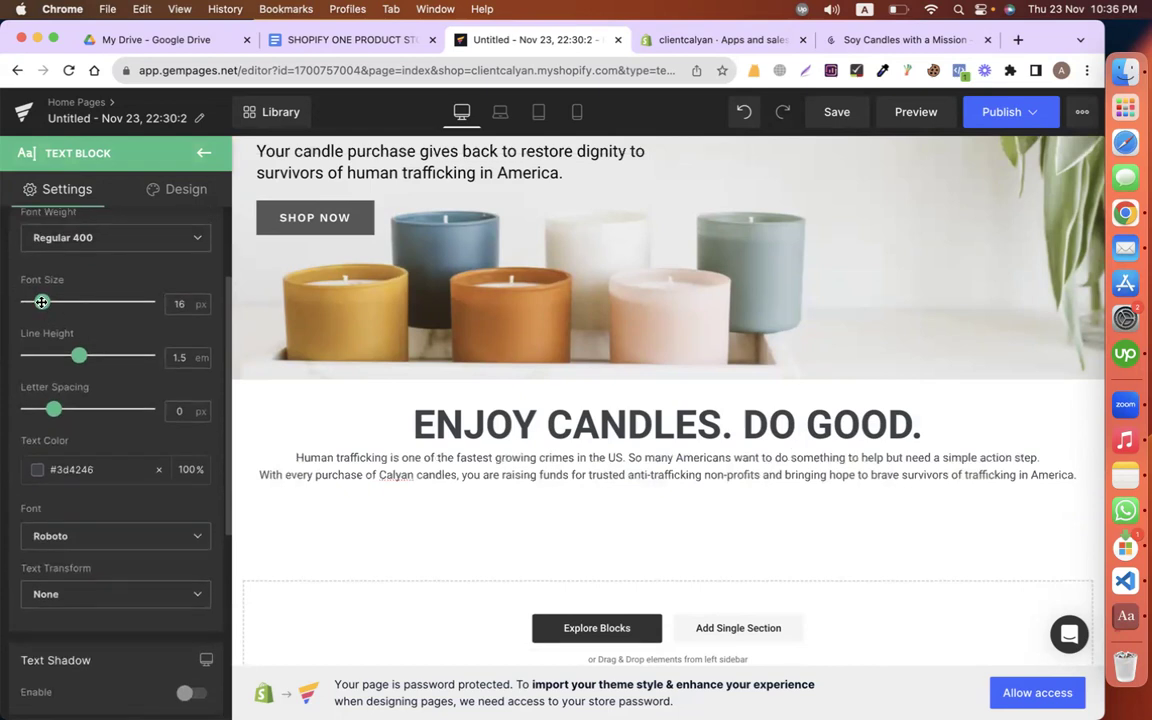
left_click_drag(42, 302, 45, 302)
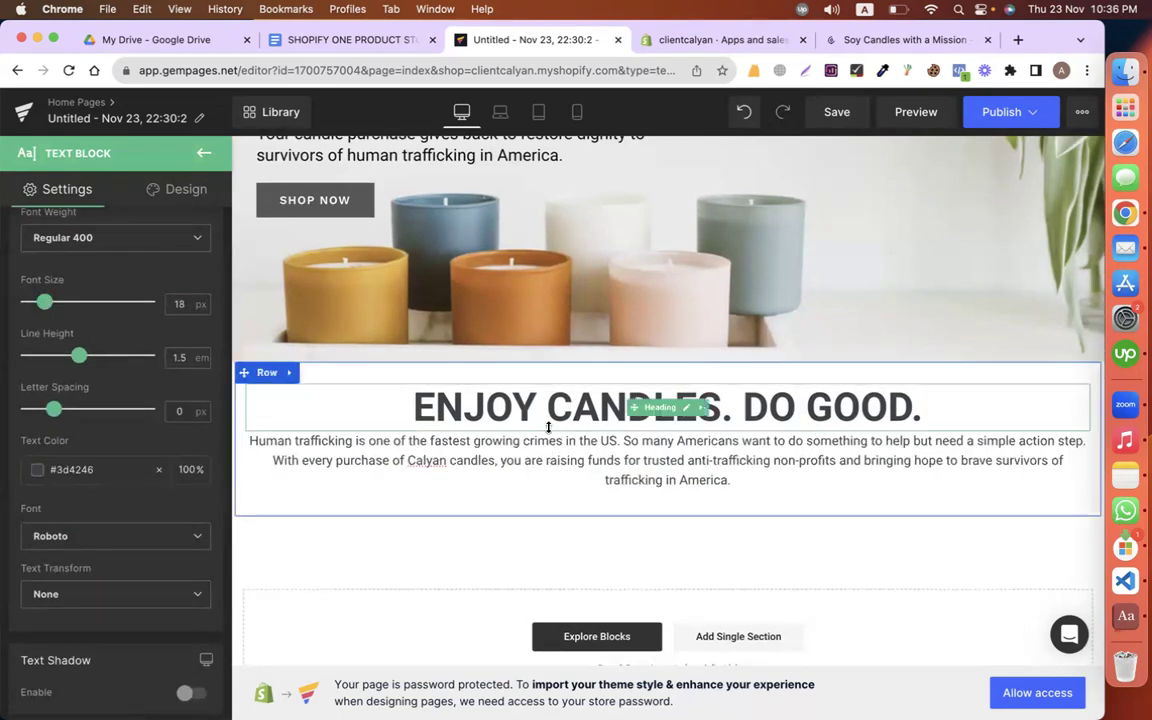
Step: Raise the paragraph's top margin in Design > Spacing to add space above it
left_click(176, 189)
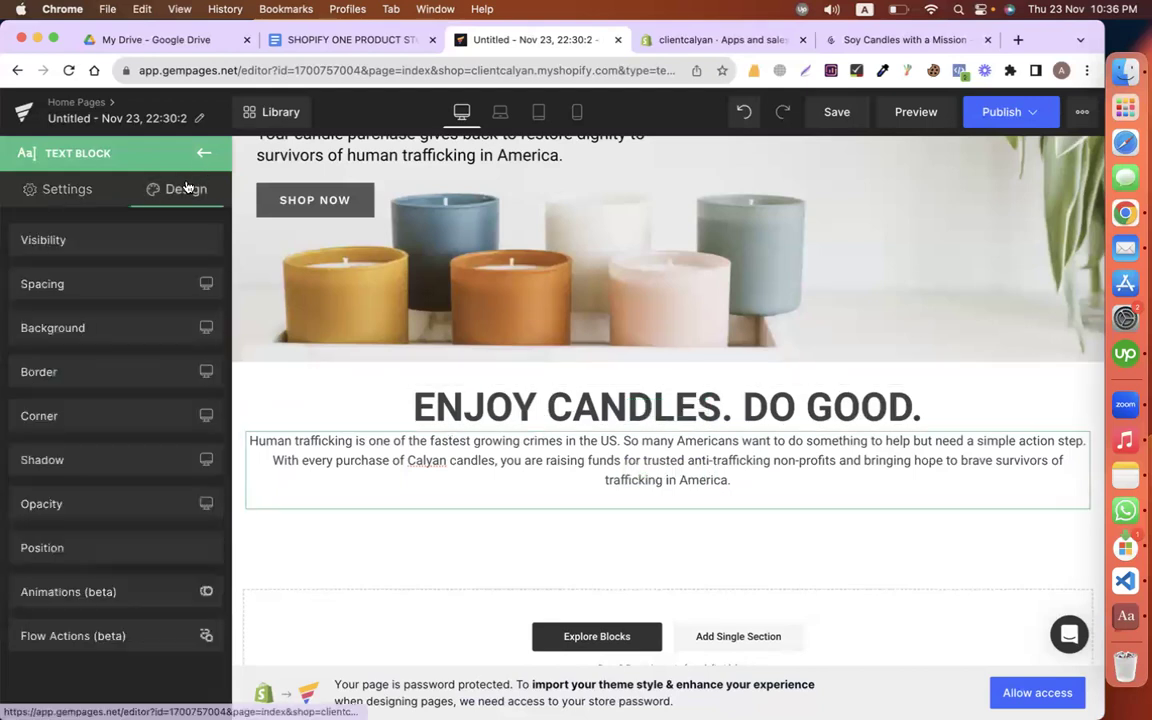
left_click(102, 282)
key("Up")
key("Up")
key("Up")
key("Up")
key("Up")
key("Up")
key("Up")
key("Up")
key("Up")
key("Up")
key("Up")
key("Up")
key("Up")
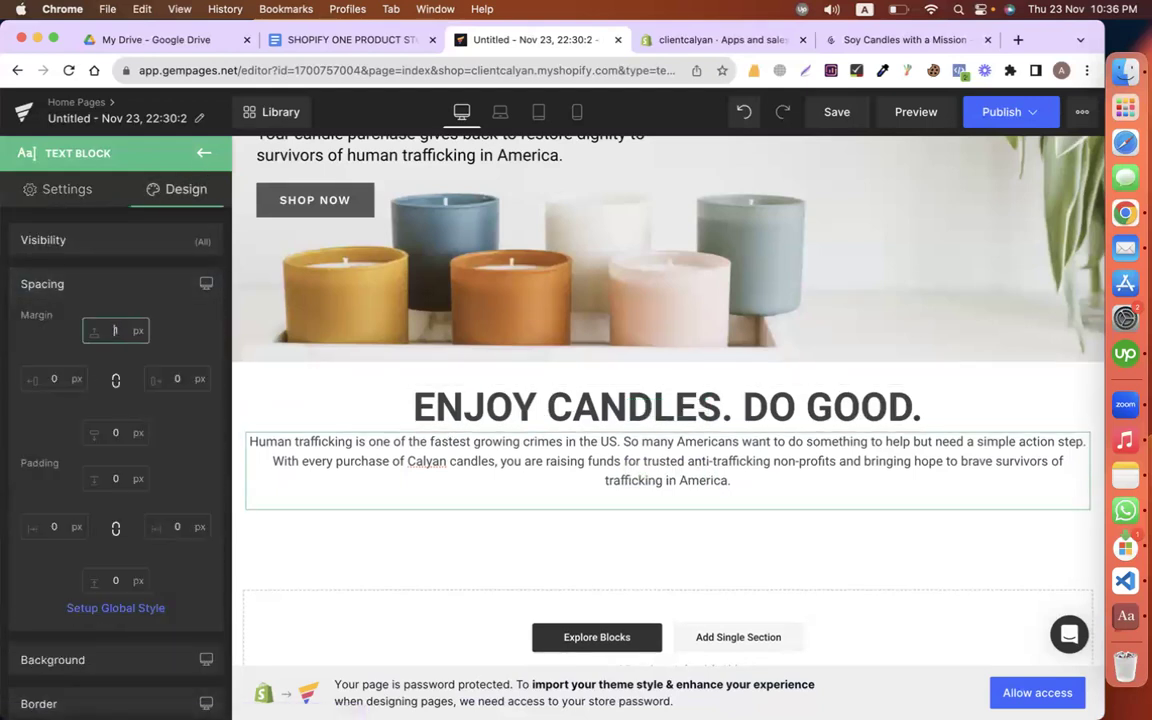
key("Up")
key("Up")
key("Up")
key("Up")
key("Up")
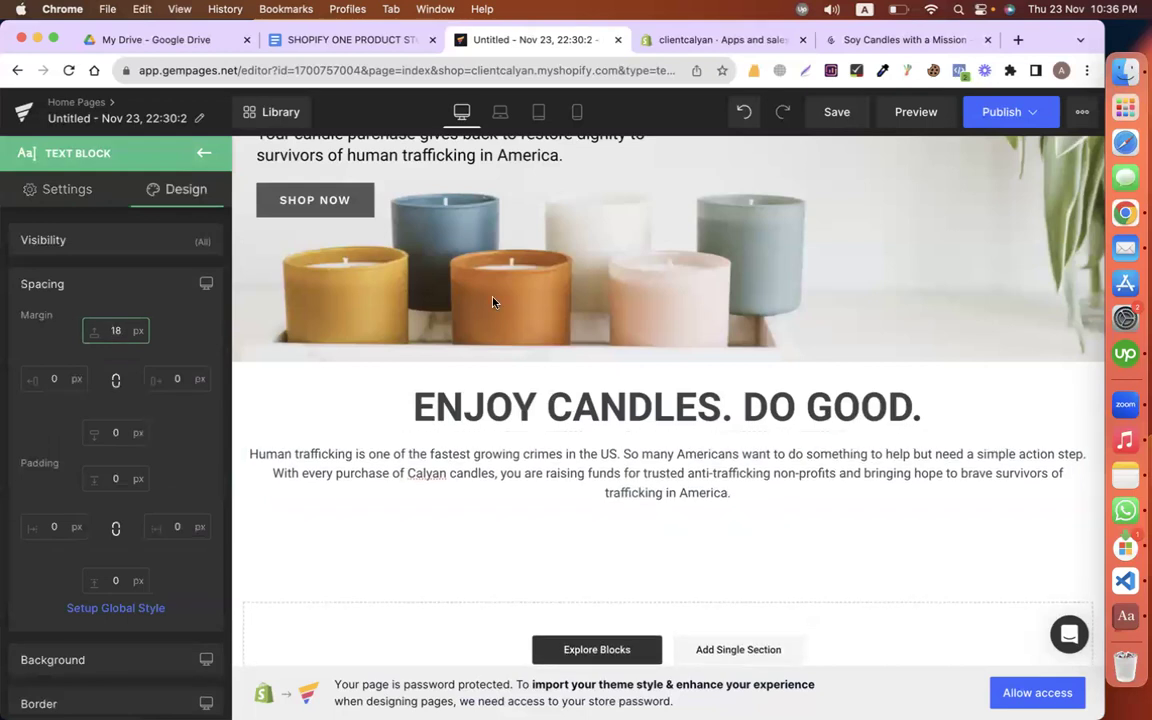
Step: Add a heading below the mission paragraph with the copied 'OVER $133,837 RAISED TO DATE.' lines
left_click(638, 42)
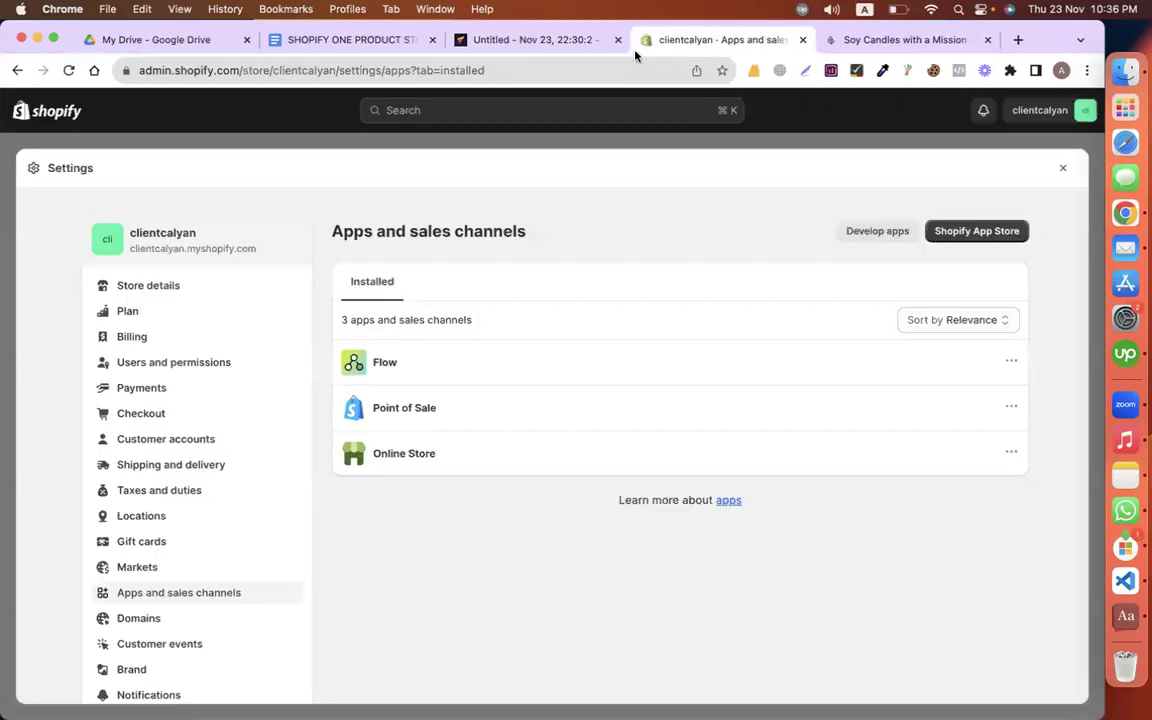
left_click(348, 40)
scroll(419, 311, "down", 5)
left_click_drag(286, 244, 584, 329)
key("cmd+c")
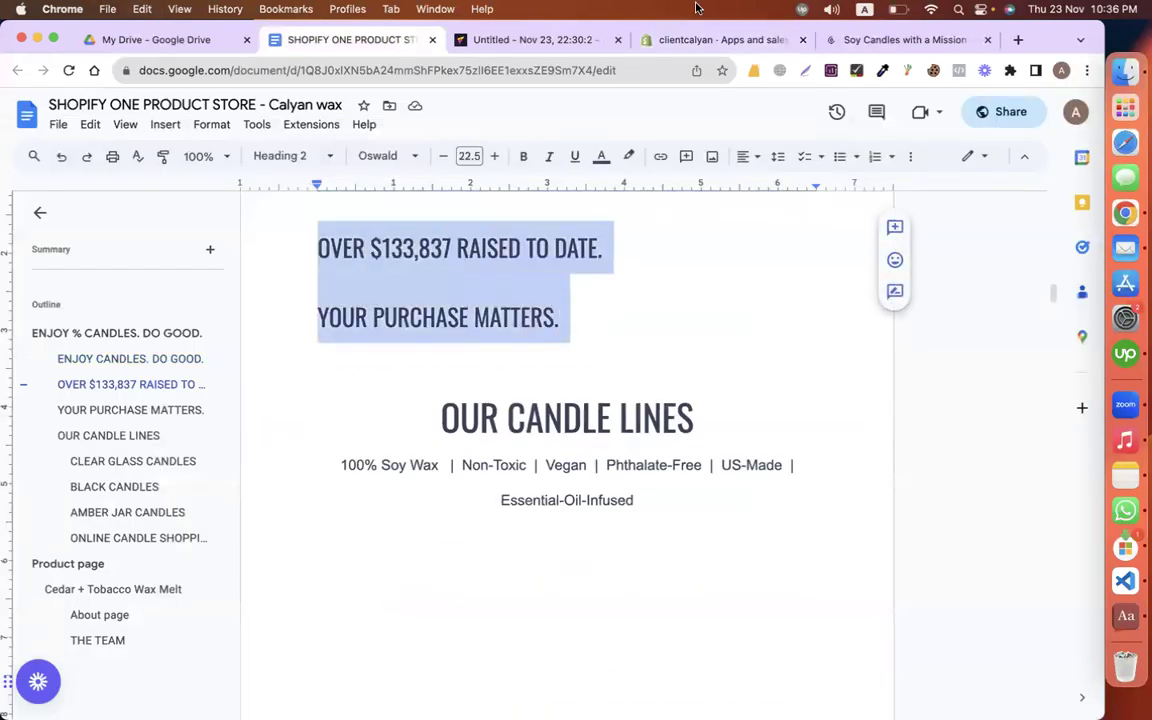
left_click(545, 38)
left_click(199, 155)
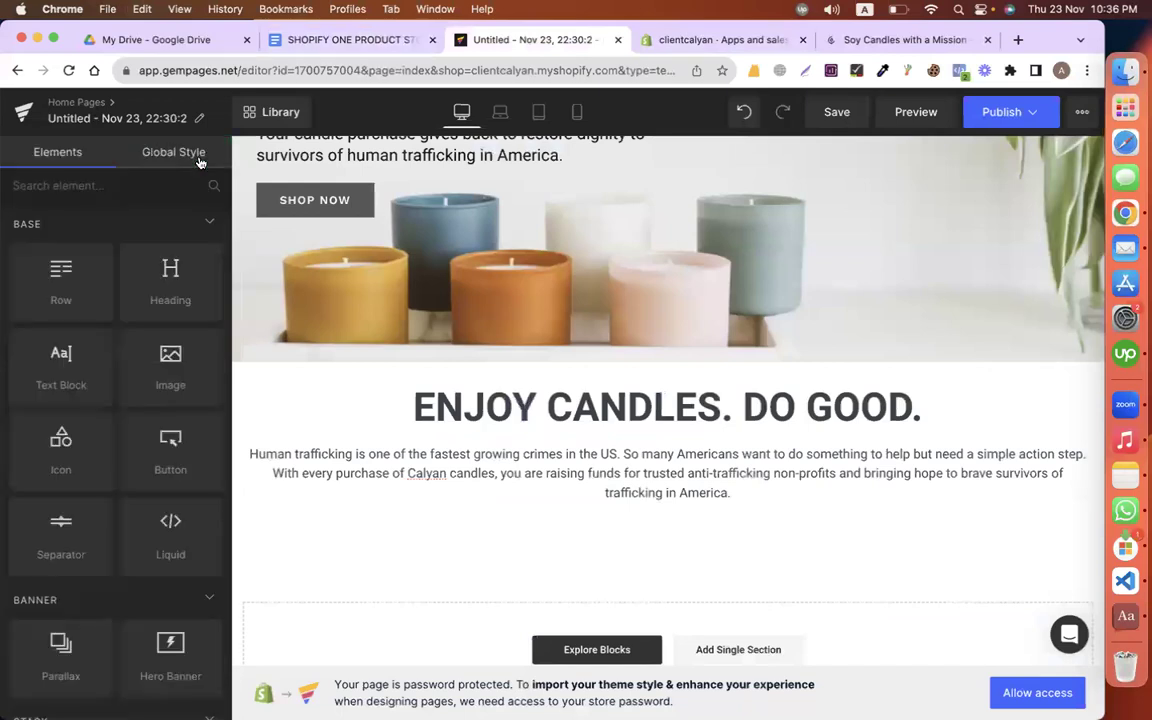
left_click_drag(163, 288, 270, 462)
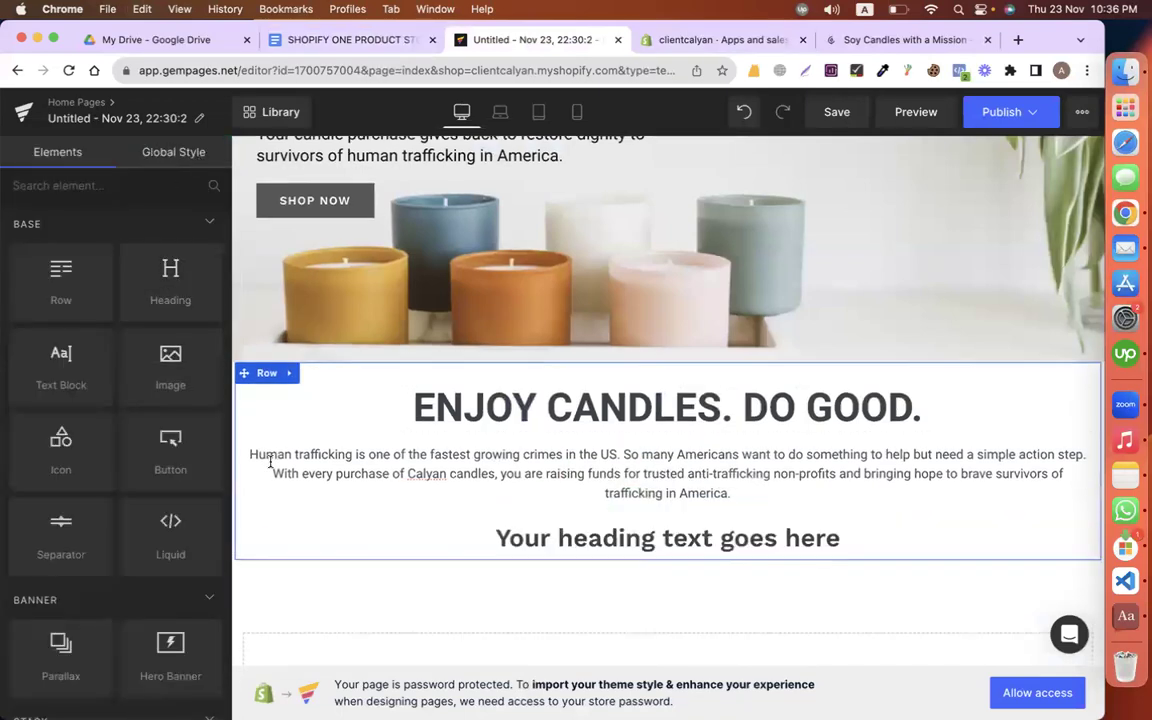
triple_click(527, 535)
key("cmd+v")
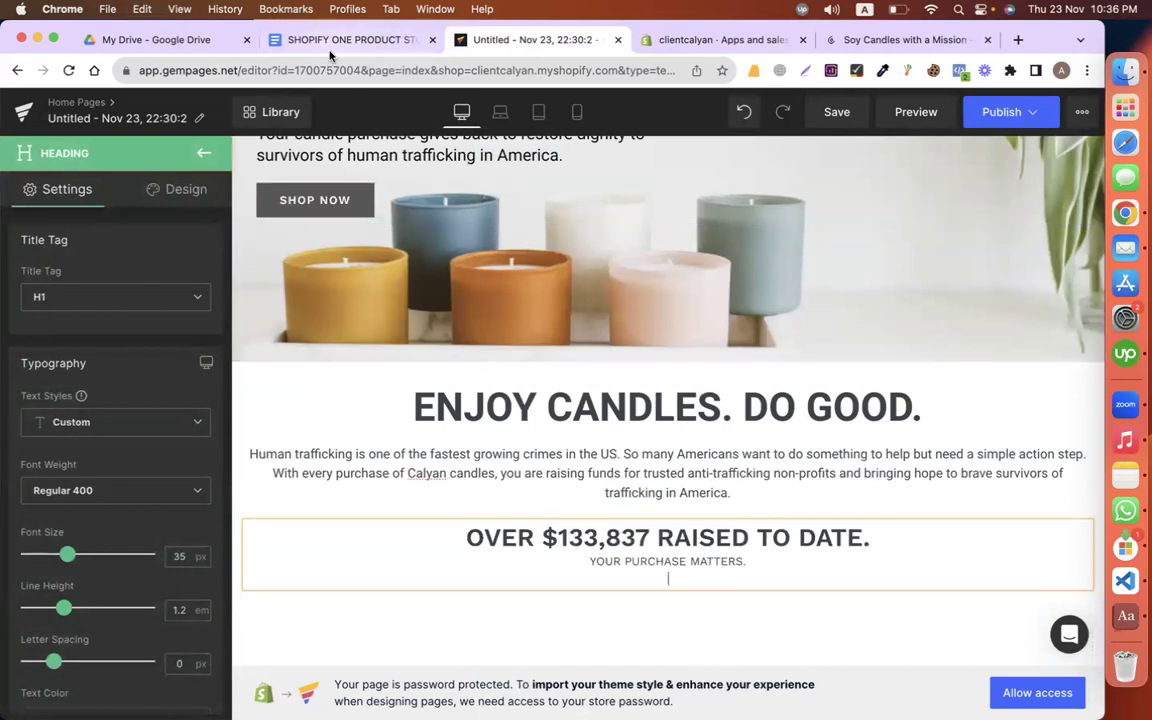
Step: Re-paste 'YOUR PURCHASE MATTERS.' in heading style and break the heading onto two lines
left_click(330, 46)
triple_click(633, 327)
key("super+c")
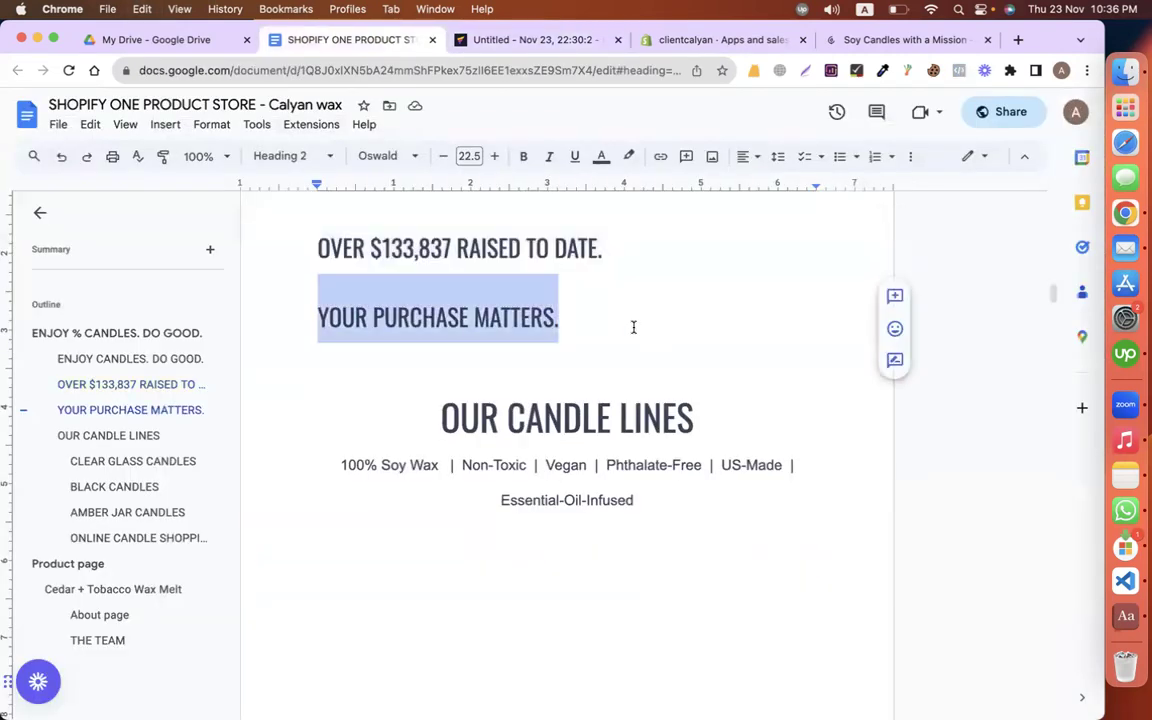
left_click(604, 40)
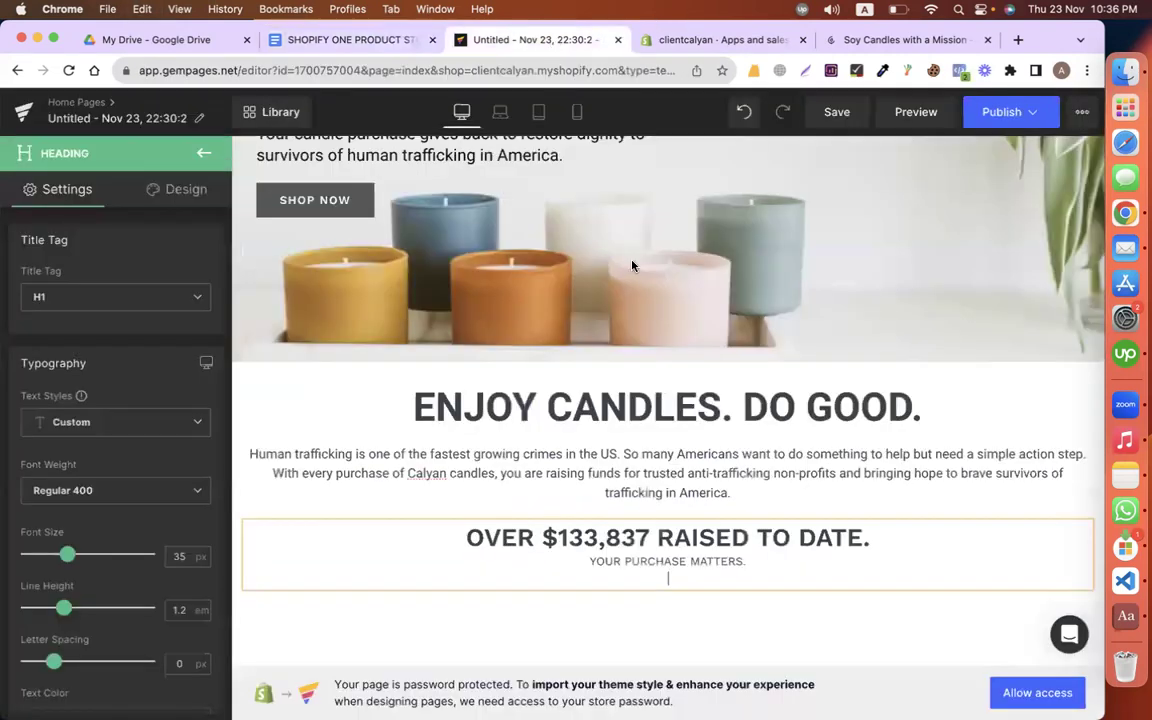
triple_click(766, 558)
key("BackSpace")
key("BackSpace")
key("super+v")
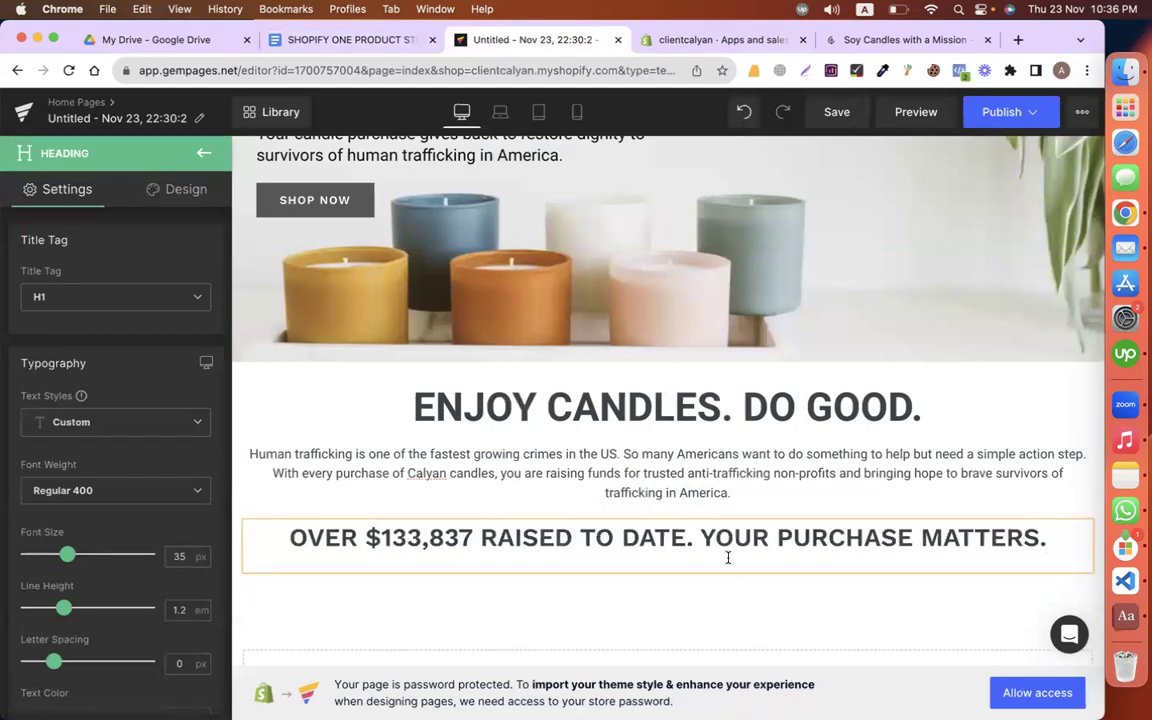
left_click(697, 538)
key("Return")
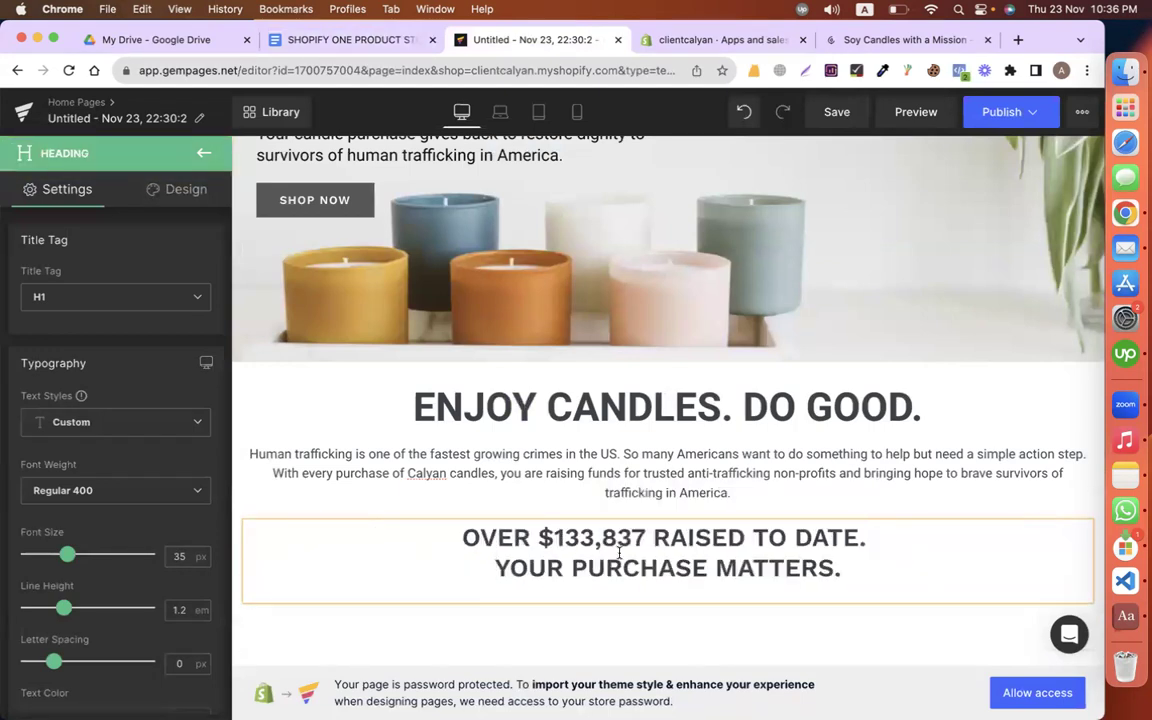
Step: Set the new heading's font to Roboto with Bolder weight
scroll(110, 446, "down", 3)
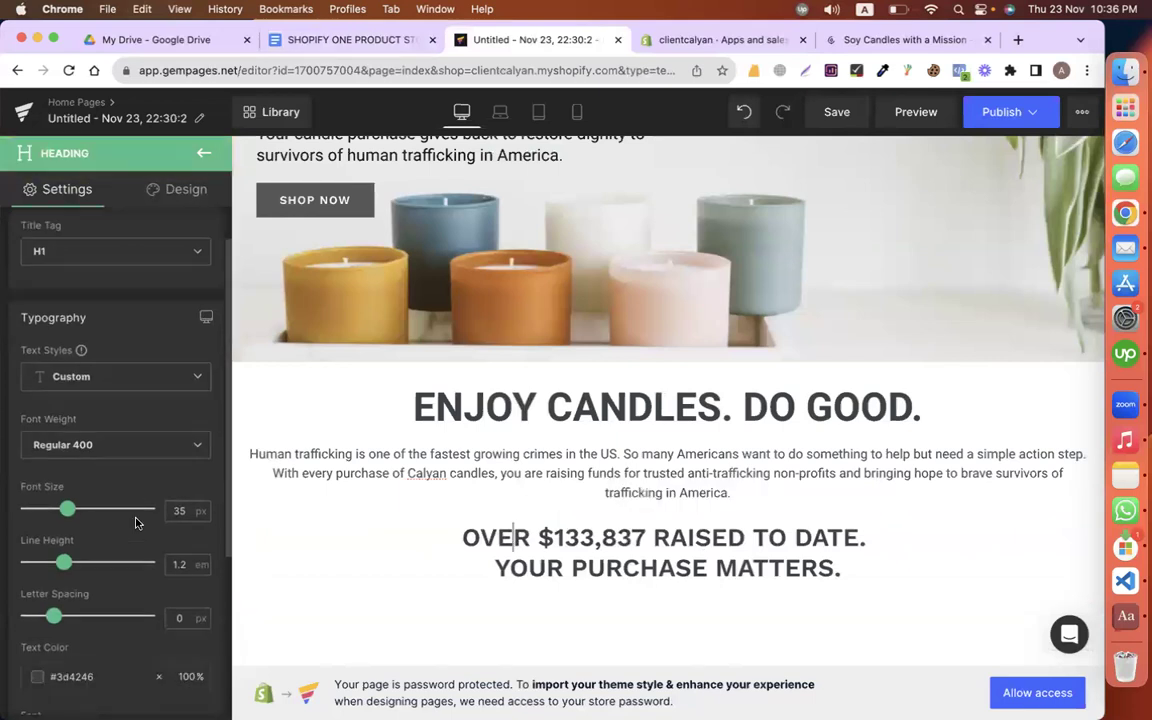
scroll(110, 446, "down", 7)
left_click(68, 322)
left_click(76, 373)
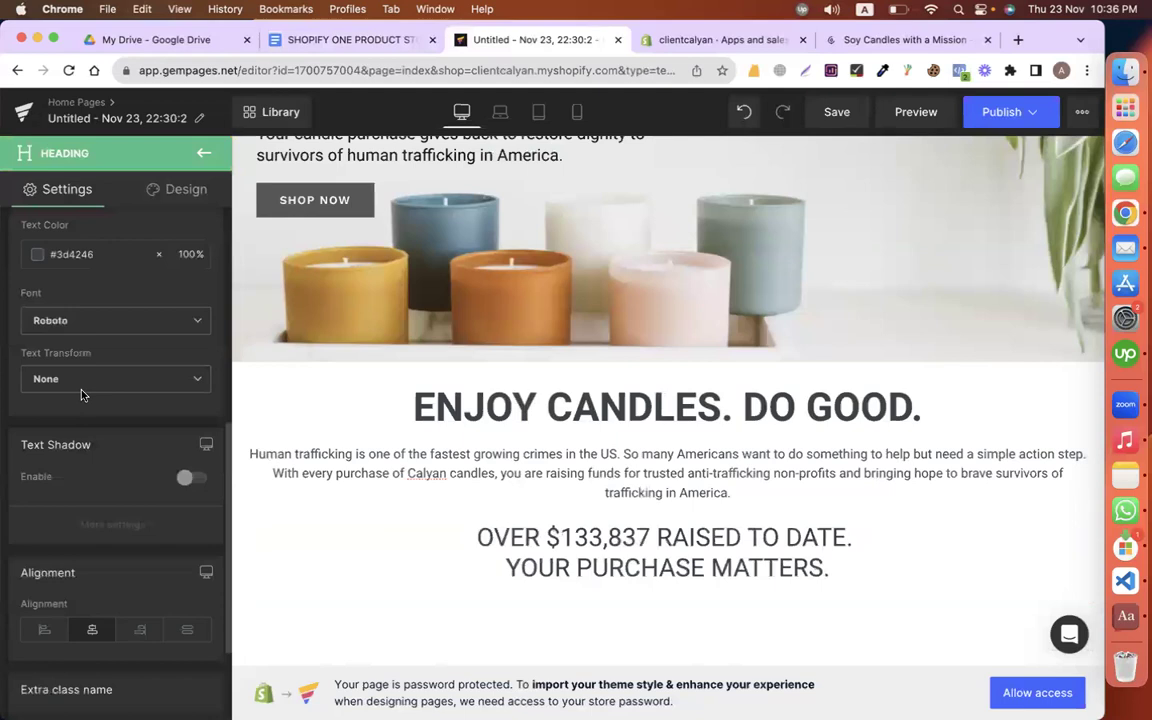
scroll(82, 394, "up", 8)
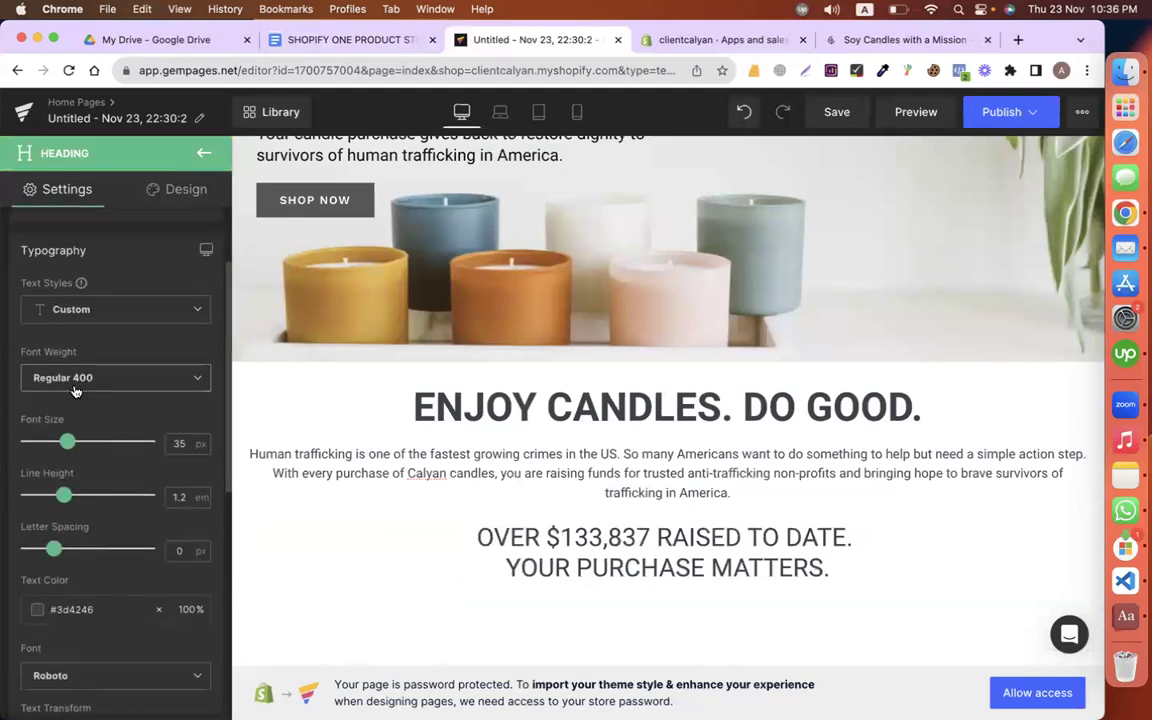
left_click(75, 389)
scroll(77, 488, "down", 4)
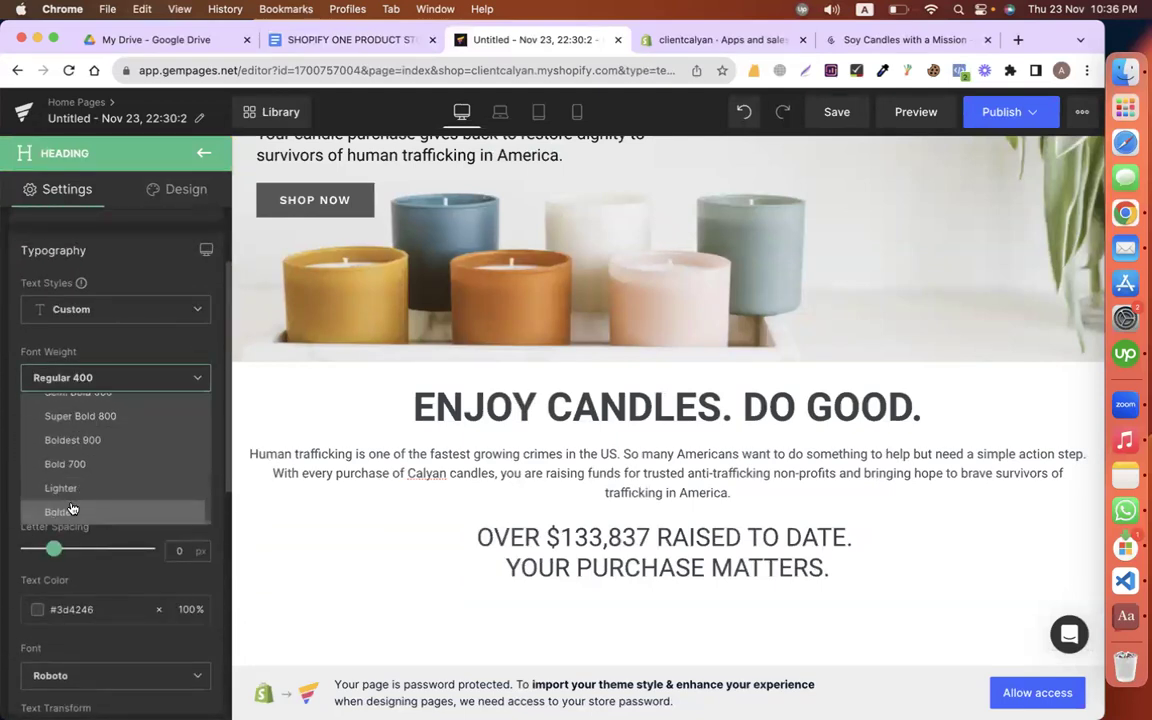
left_click(71, 510)
scroll(813, 531, "down", 2)
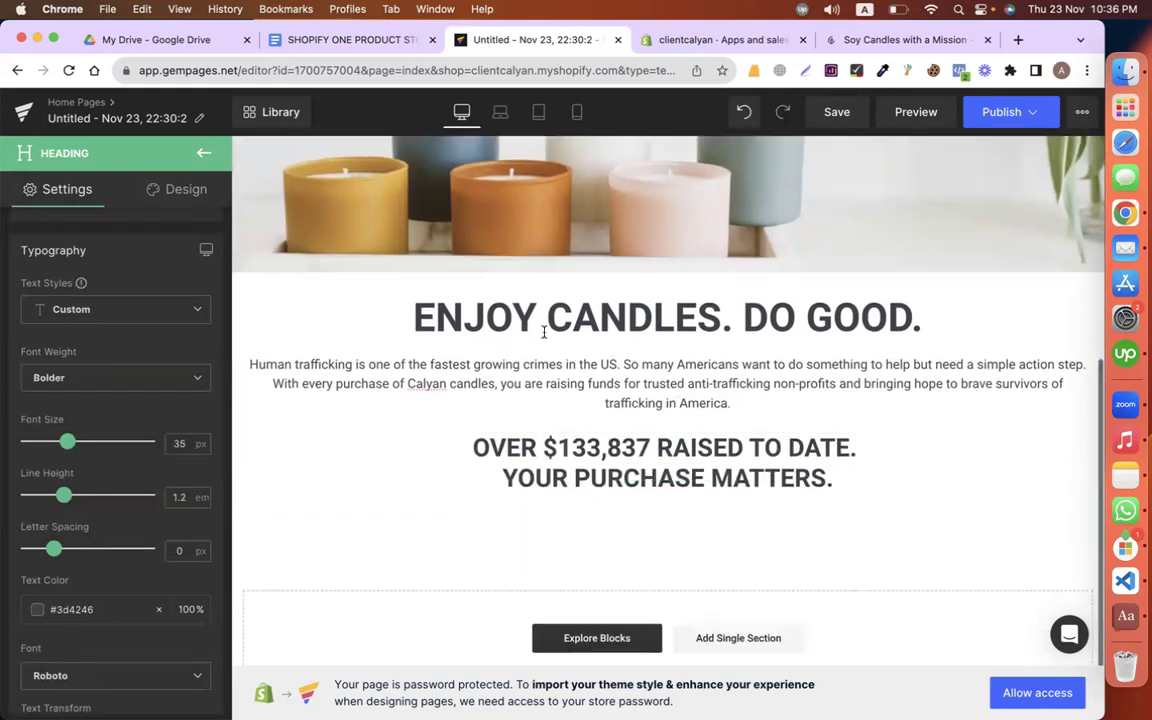
left_click(263, 285)
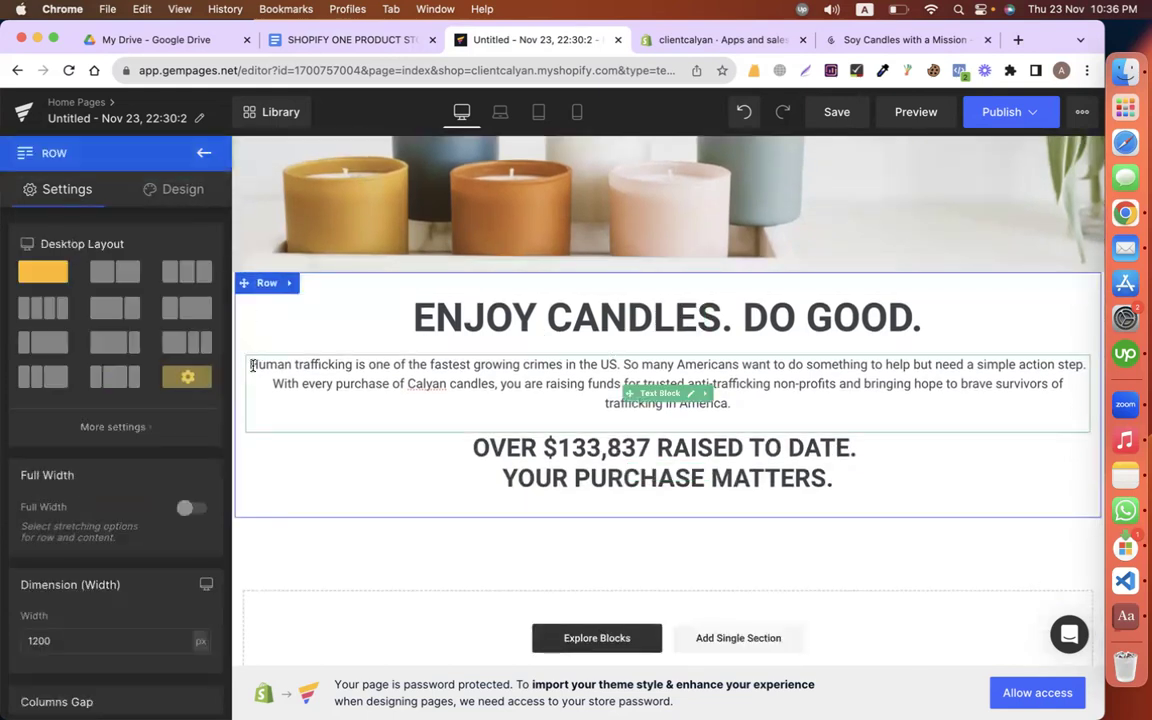
Step: Give the mission row 100 px left/right padding and 50 px top/bottom padding
left_click(162, 189)
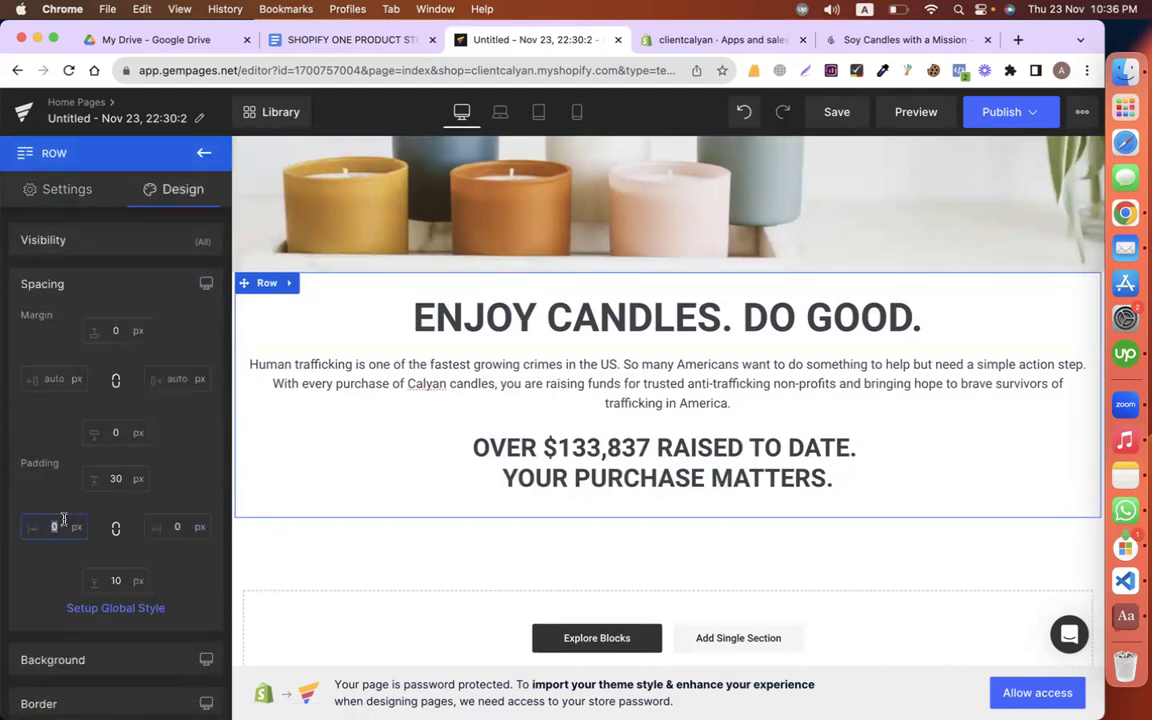
type("100")
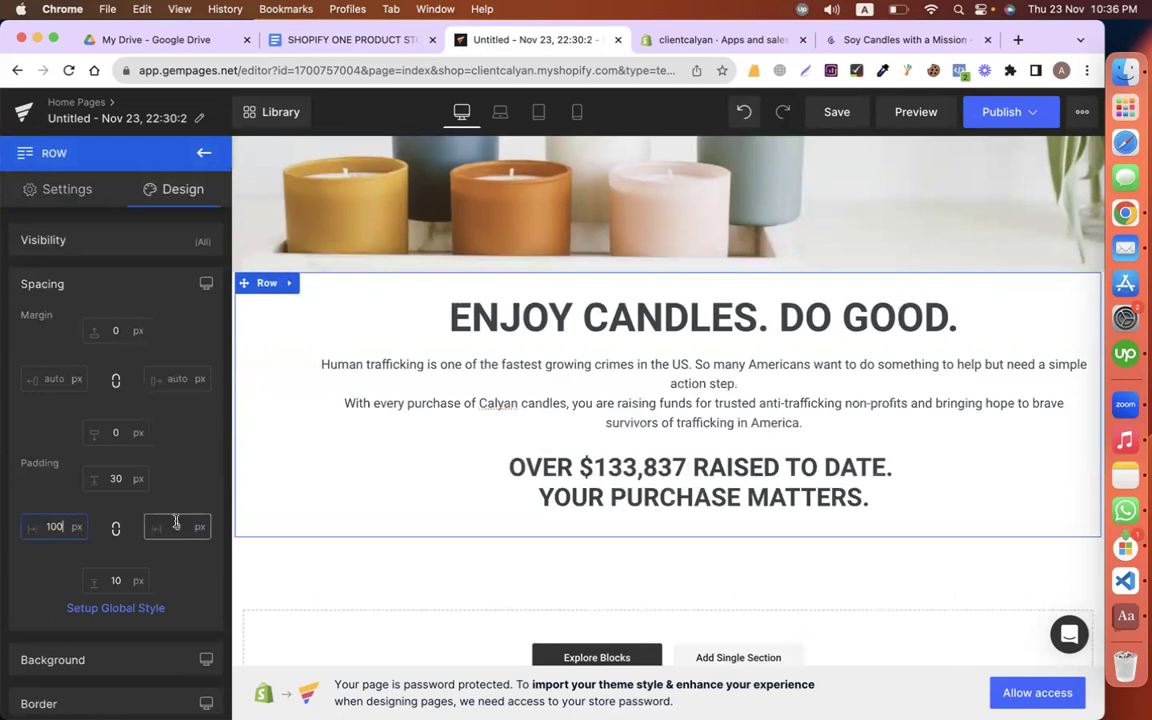
left_click(175, 526)
type("100")
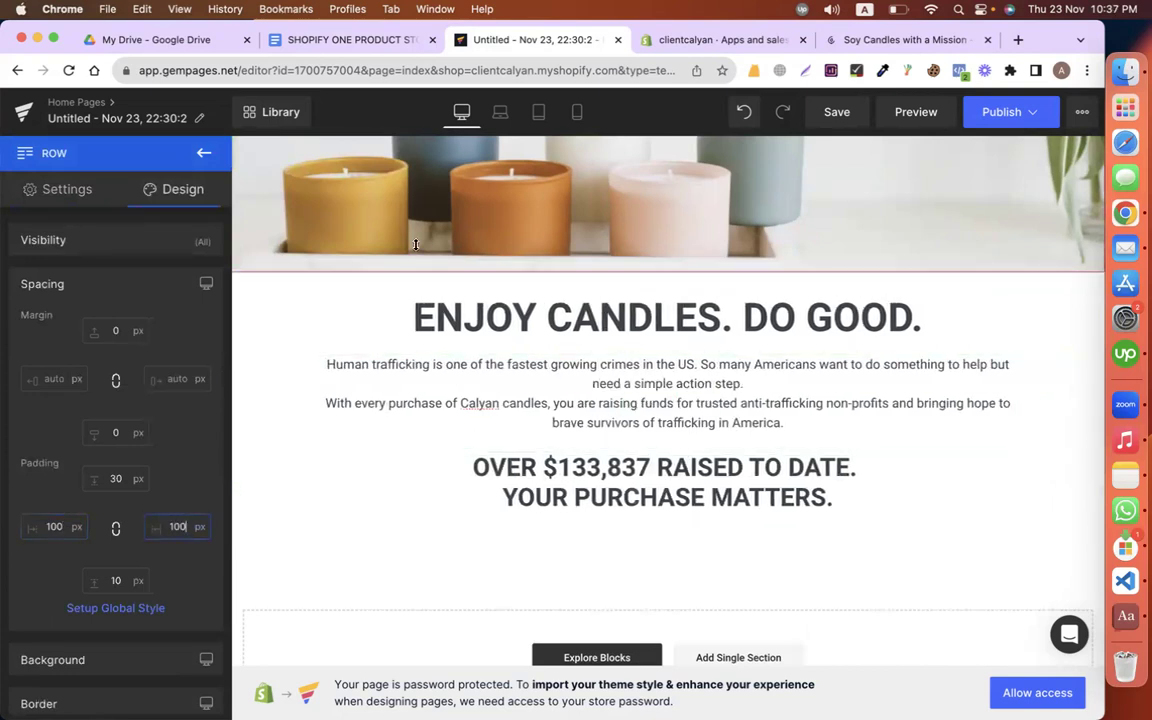
scroll(411, 360, "up", 1)
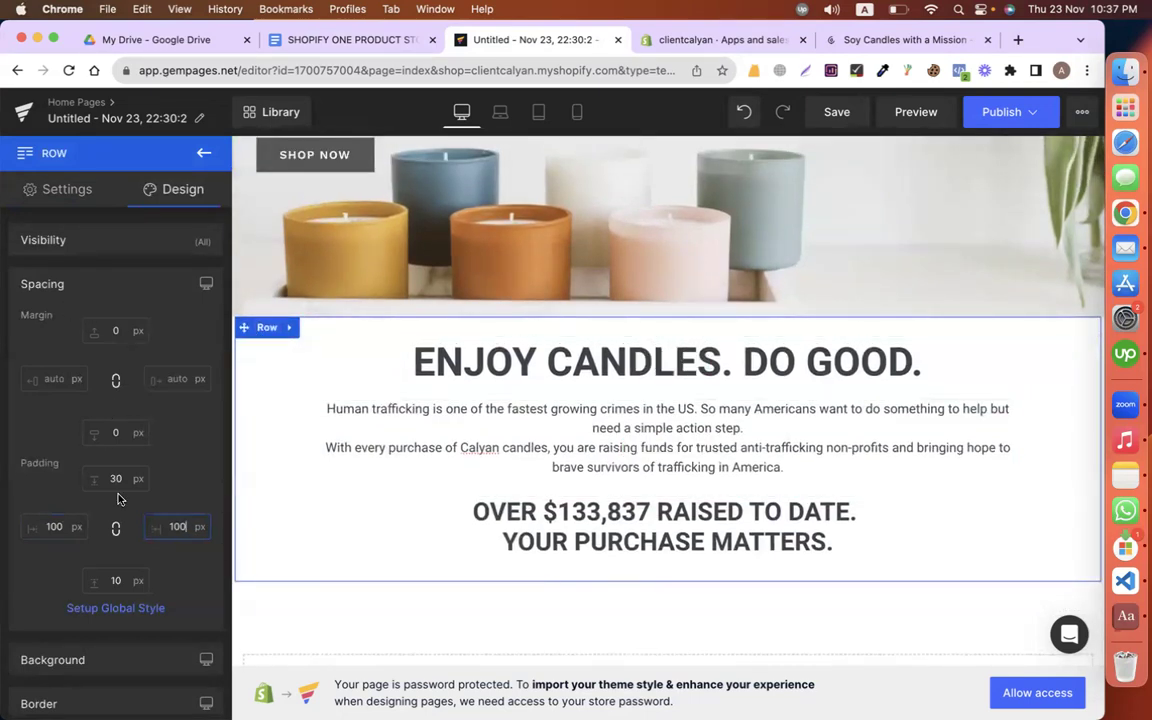
scroll(122, 472, "down", 3)
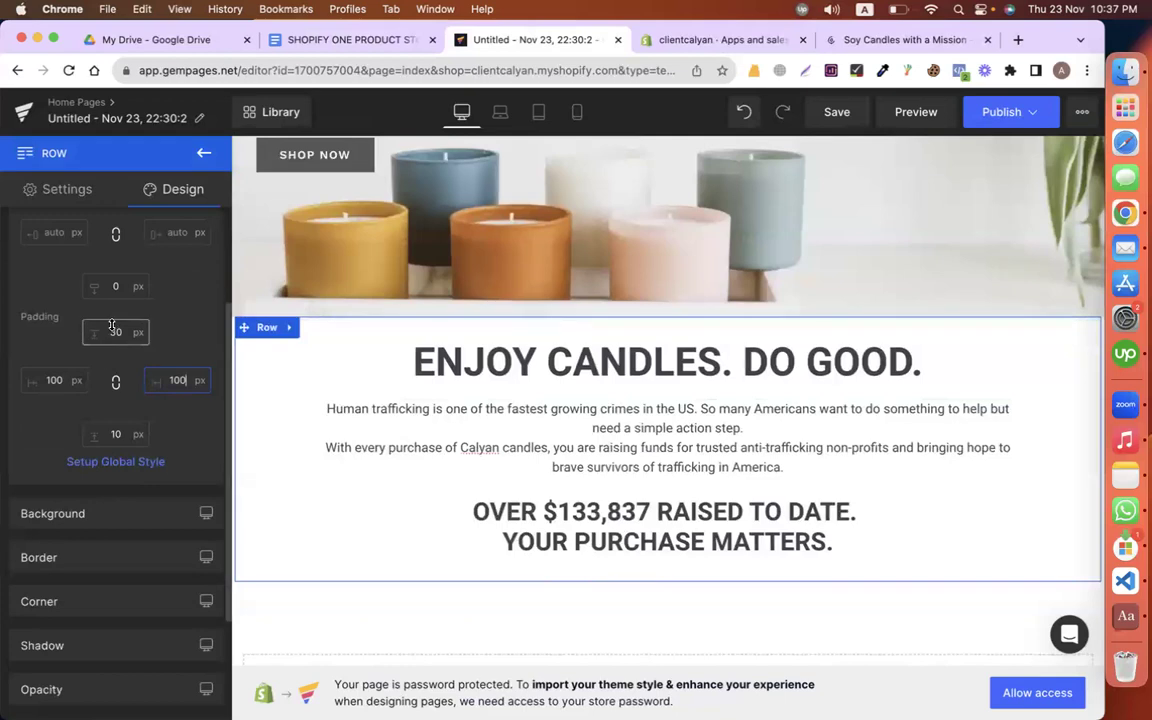
type("0")
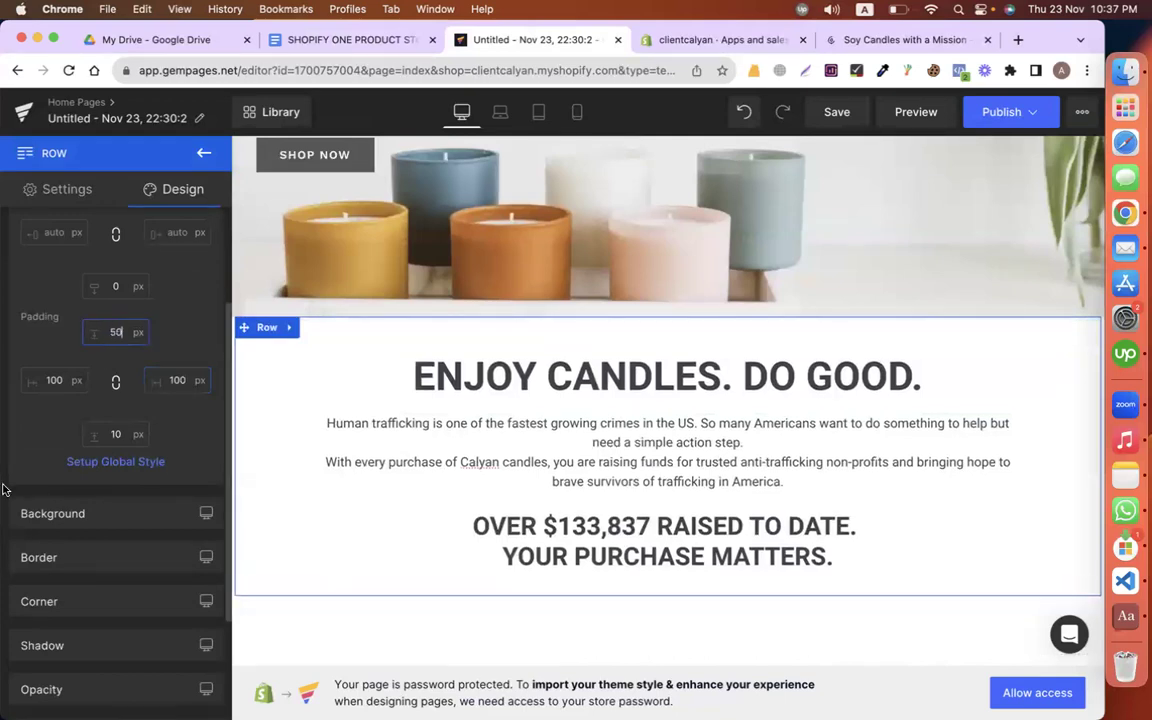
type("50")
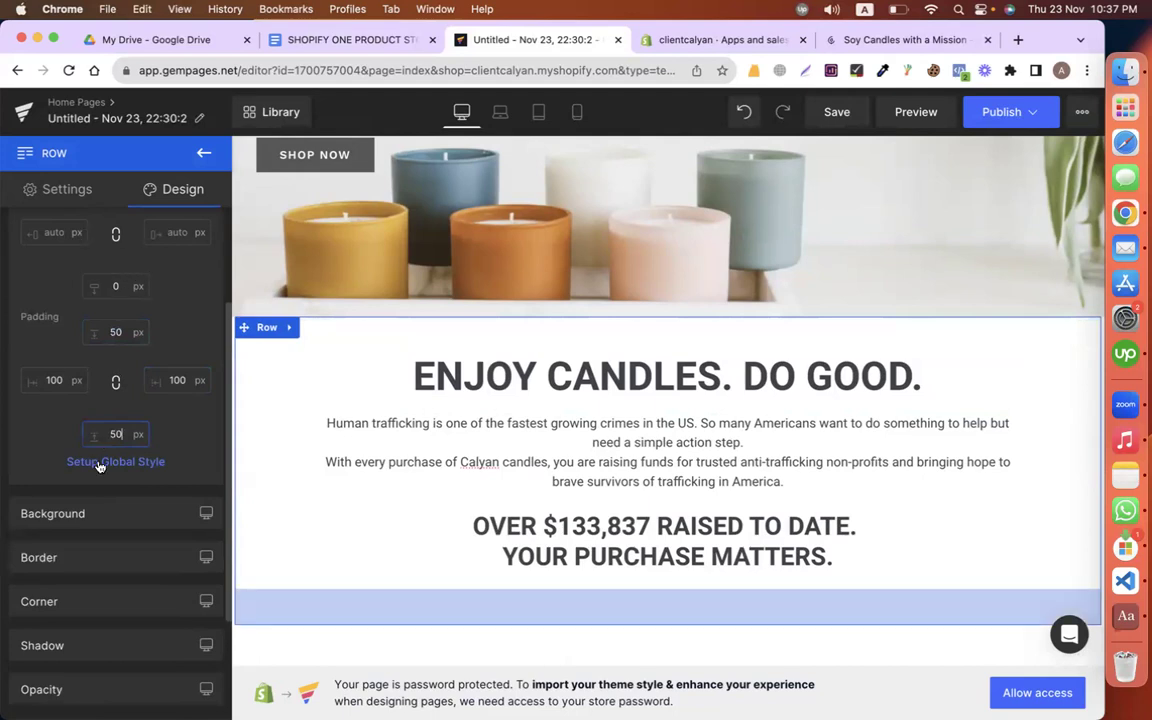
Step: Set the row's background colour to light grey #e0e0e0
left_click(84, 514)
scroll(110, 486, "down", 3)
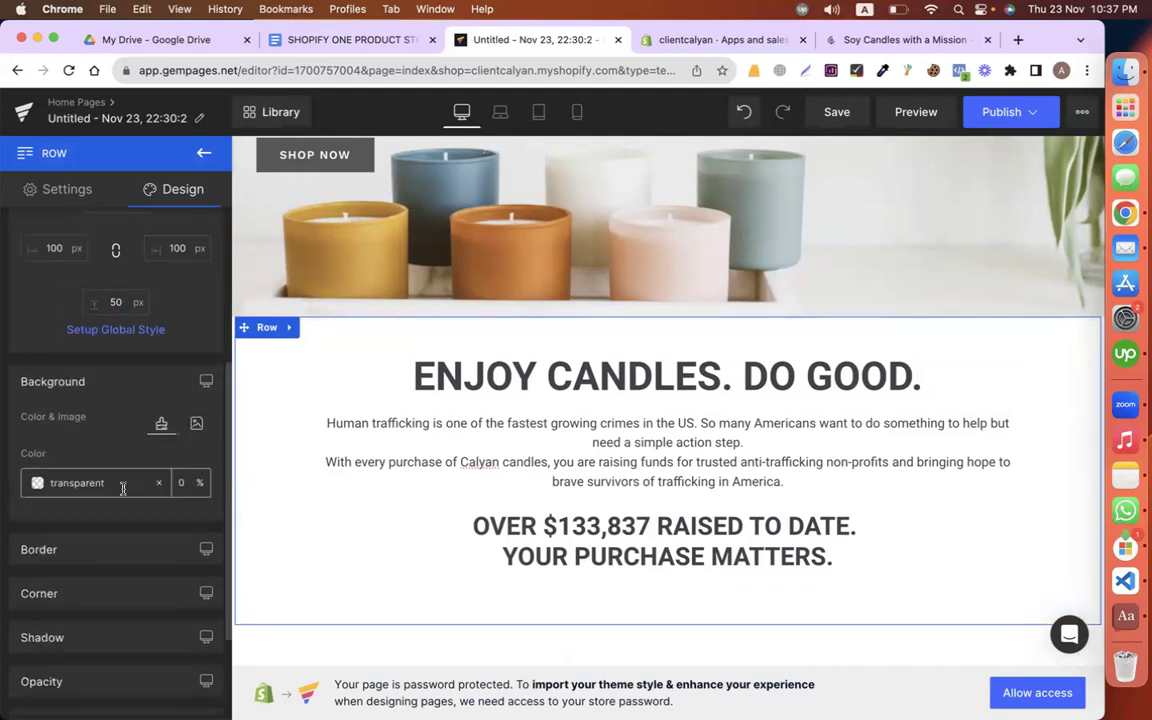
left_click(38, 484)
left_click_drag(77, 362, 12, 297)
scroll(728, 463, "down", 2)
scroll(418, 462, "up", 4)
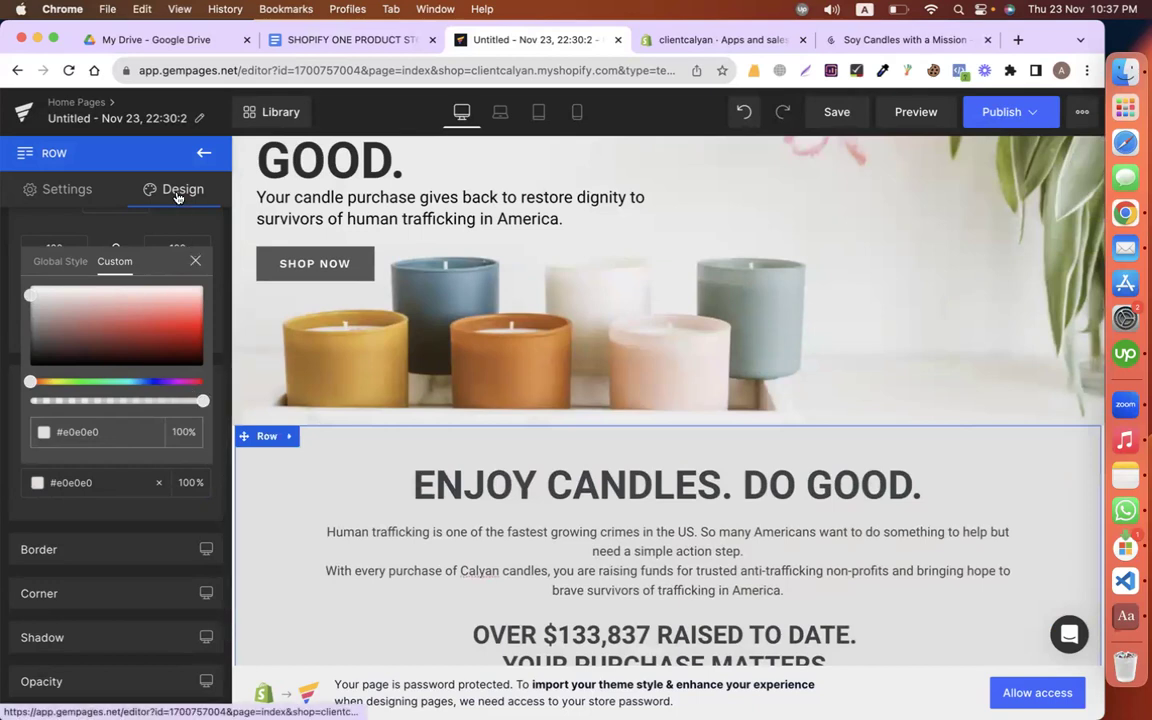
left_click(196, 256)
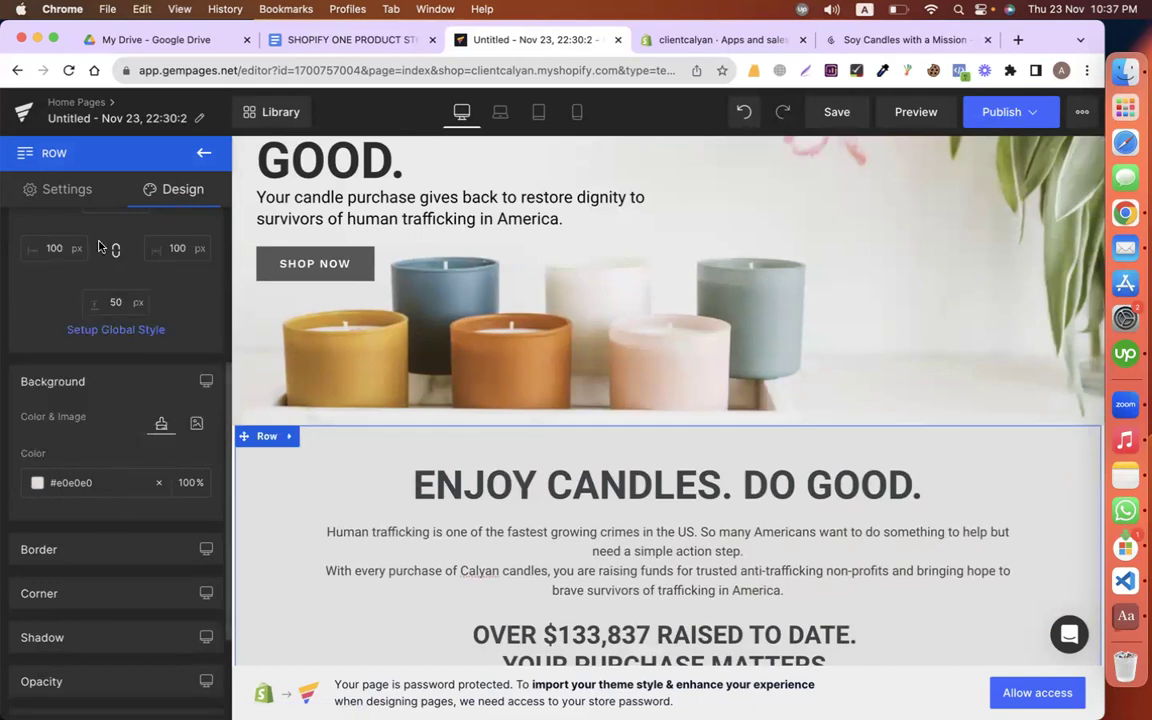
left_click(100, 192)
left_click(140, 190)
scroll(130, 447, "up", 3)
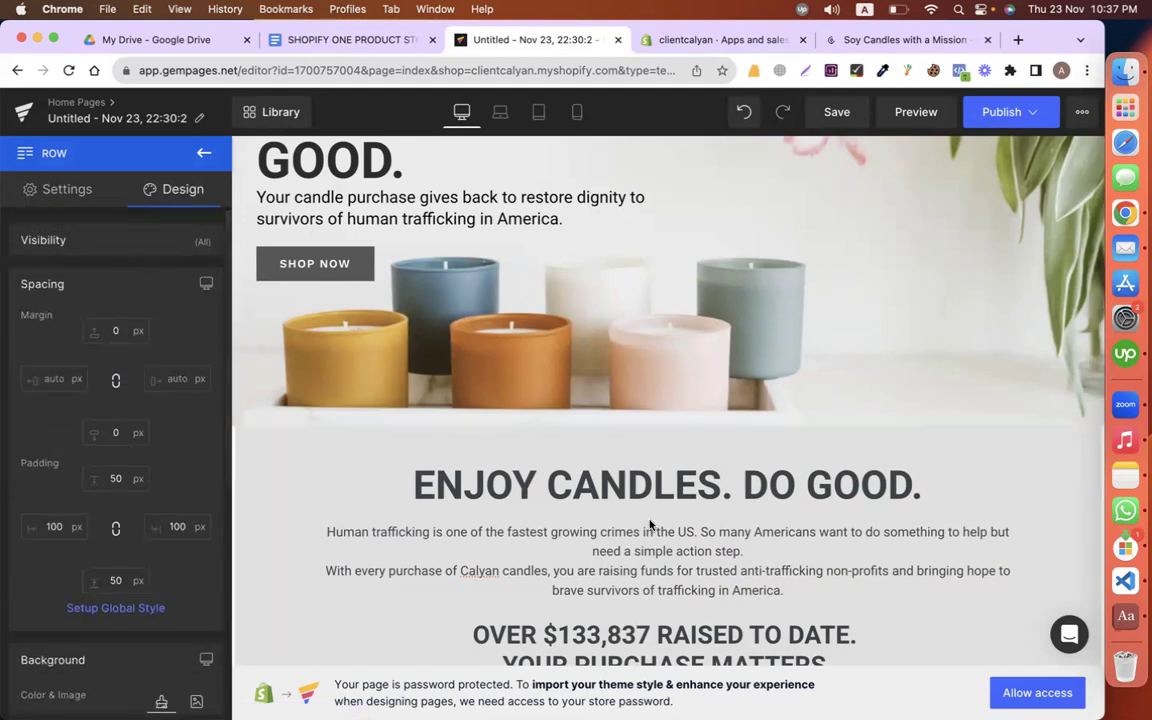
scroll(657, 347, "up", 4)
scroll(657, 347, "down", 5)
scroll(657, 347, "up", 5)
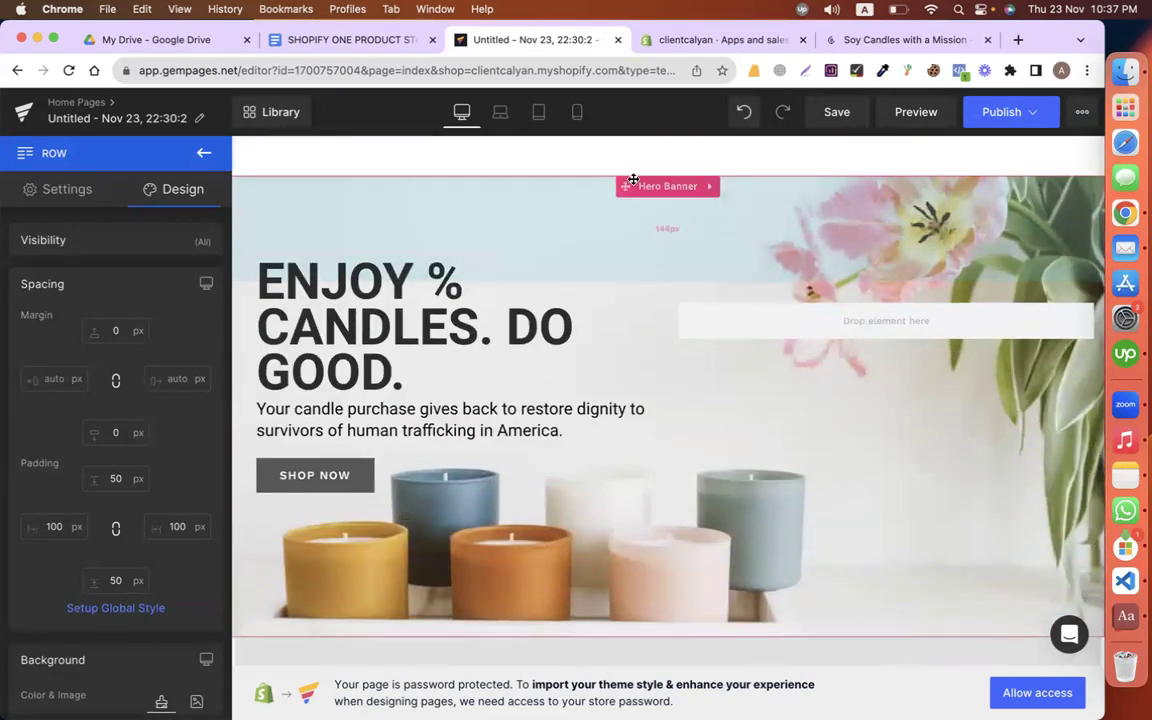
Step: Check the Hero Banner's spacing values in its design settings
left_click(655, 187)
left_click(186, 191)
left_click(70, 285)
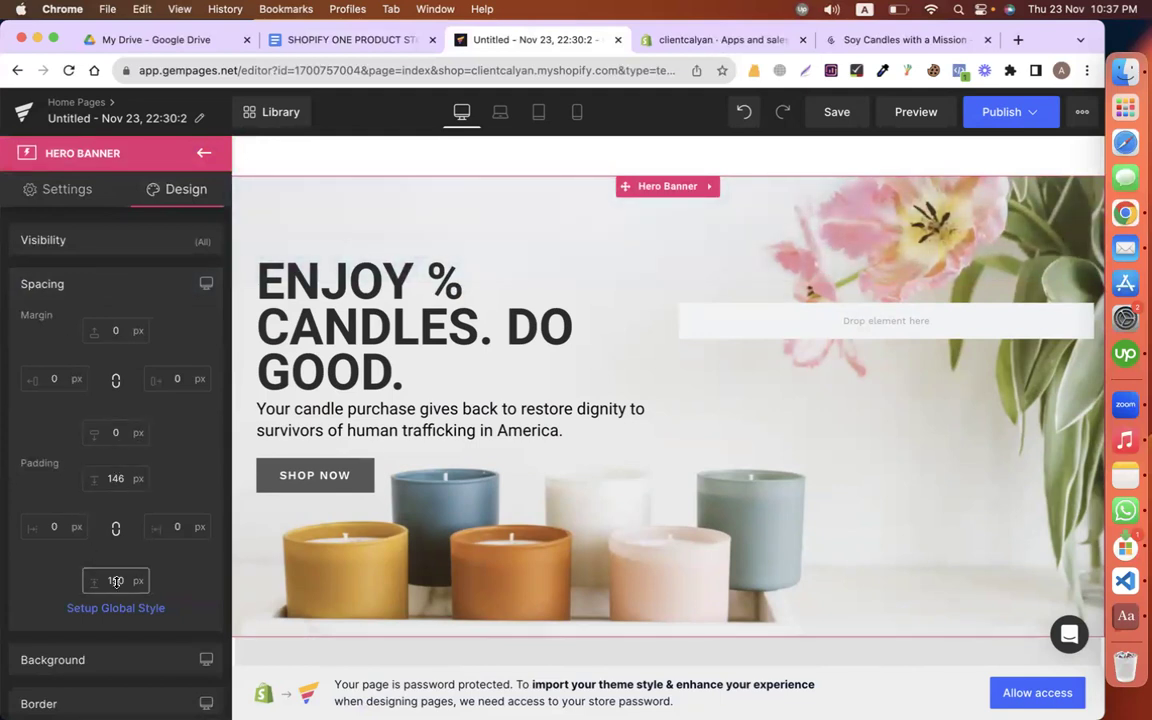
scroll(933, 333, "down", 5)
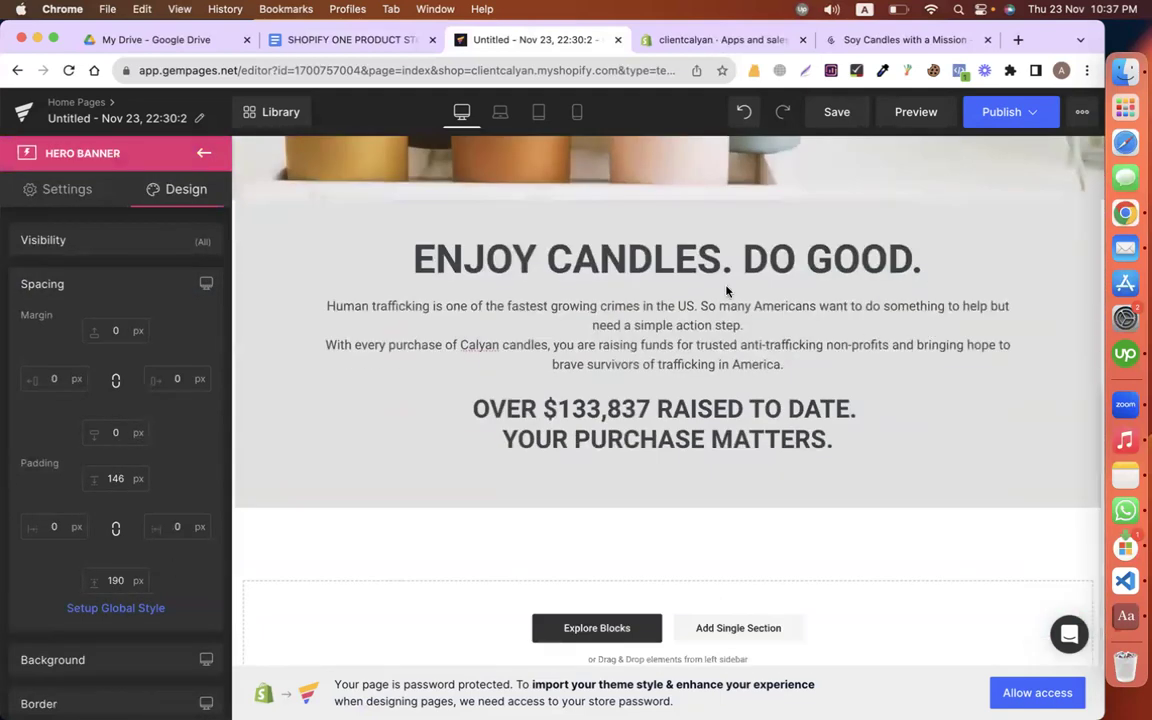
Step: Copy 'OUR CANDLE LINES' from the Doc and drop a new Row below the mission section
left_click(375, 40)
scroll(390, 400, "down", 1)
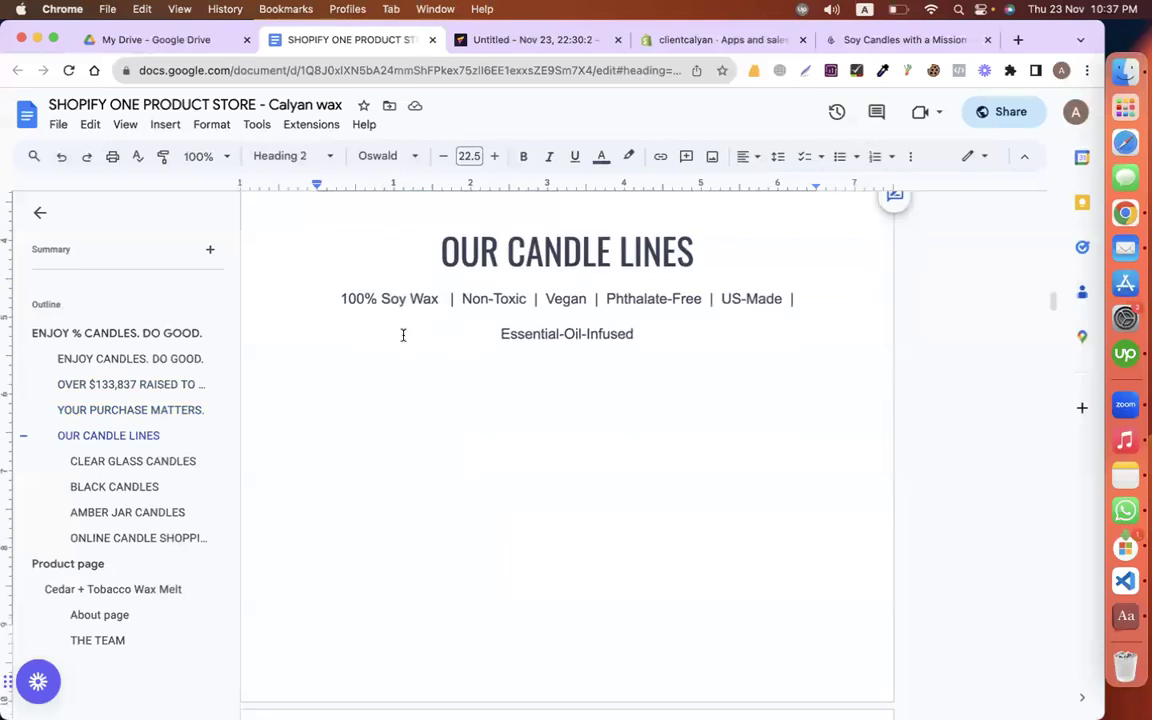
left_click_drag(406, 271, 769, 236)
left_click(528, 44)
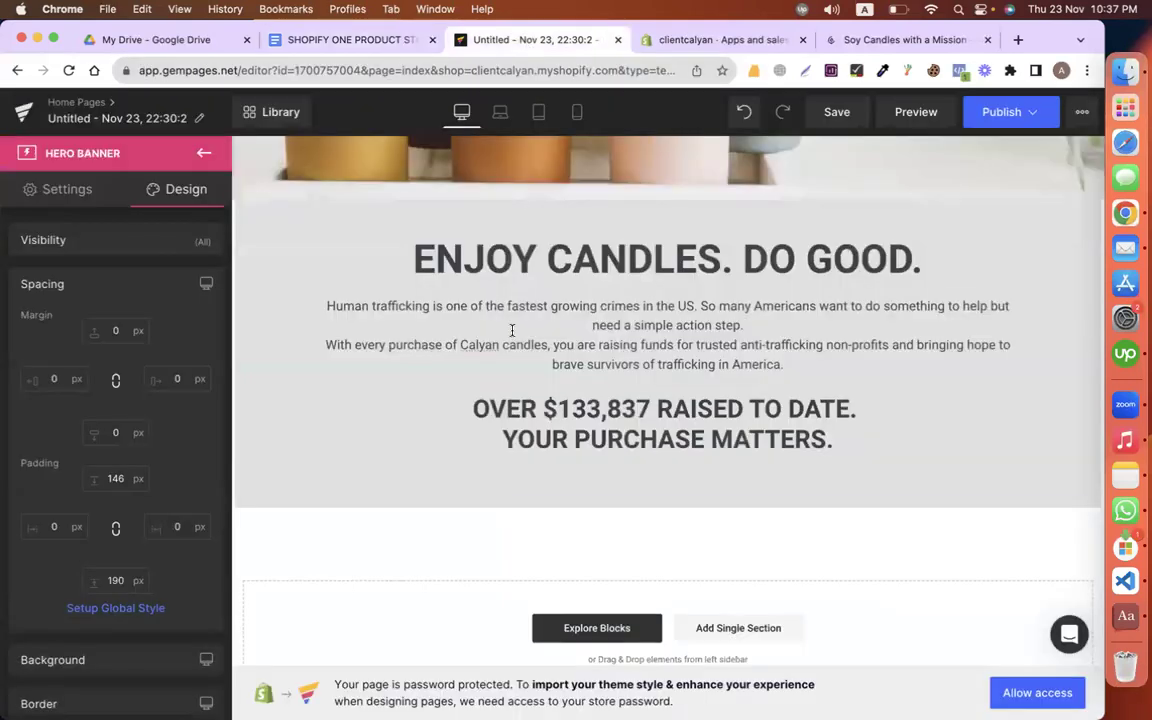
left_click(204, 152)
left_click_drag(70, 280, 548, 541)
left_click(562, 262)
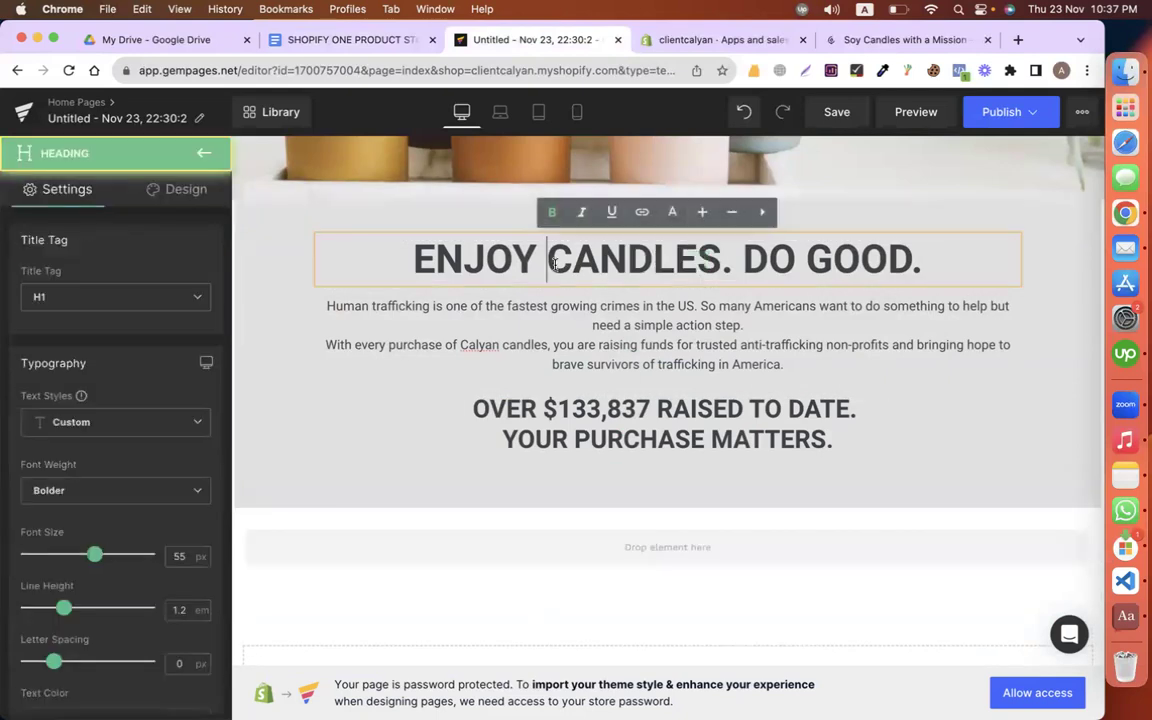
Step: Duplicate the ENJOY CANDLES. DO GOOD. heading and move the copy into the new row
right_click(556, 264)
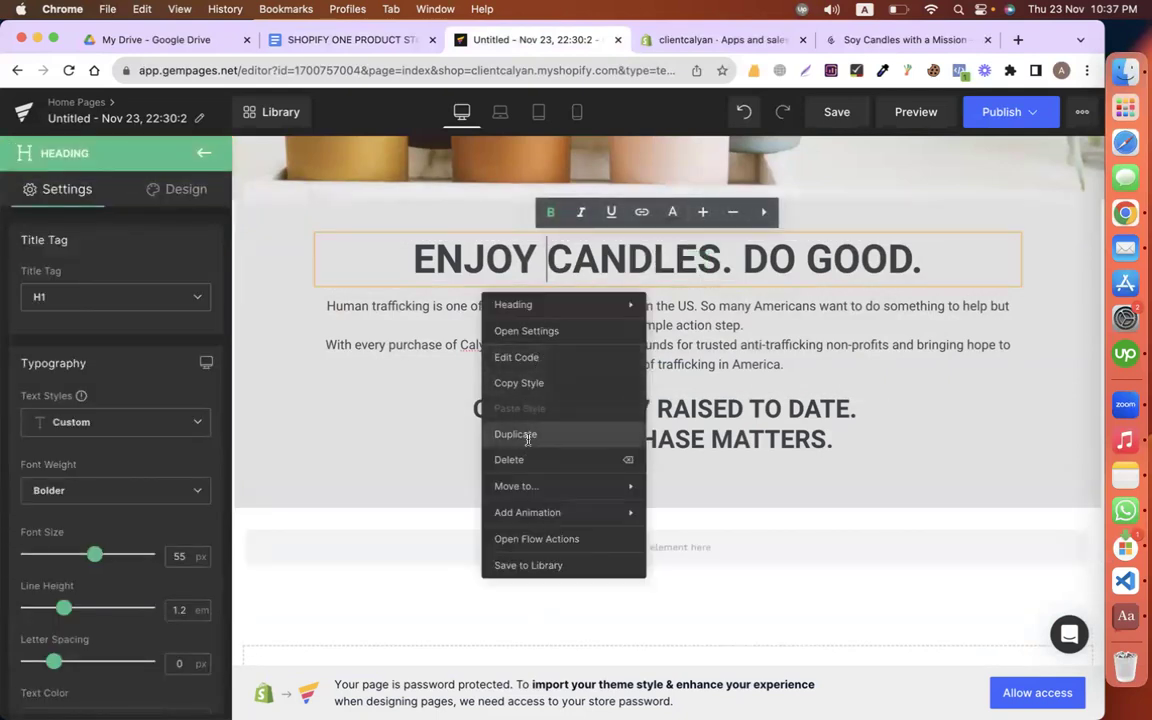
left_click(515, 434)
left_click_drag(632, 312, 555, 506)
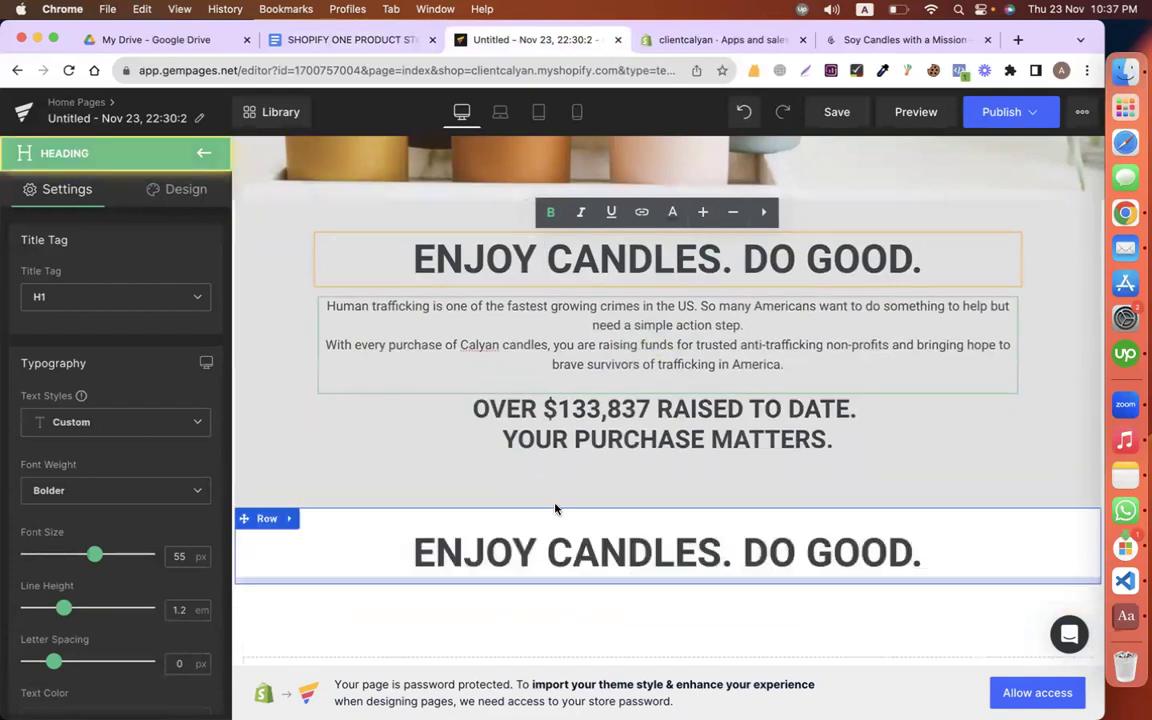
scroll(535, 478, "down", 1)
Step: Replace the duplicated heading's text with 'OUR CANDLE LINES'
left_click(337, 38)
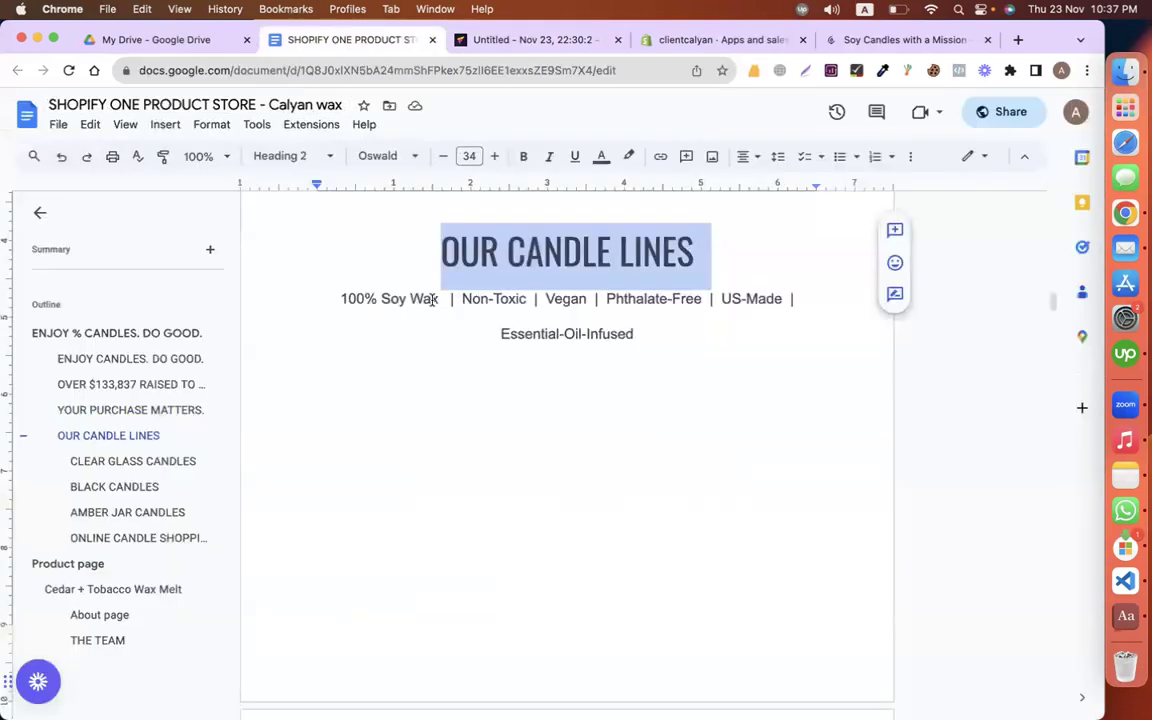
left_click(523, 39)
left_click(540, 476)
key("ctrl+a")
type("OUR CANDLE LINES")
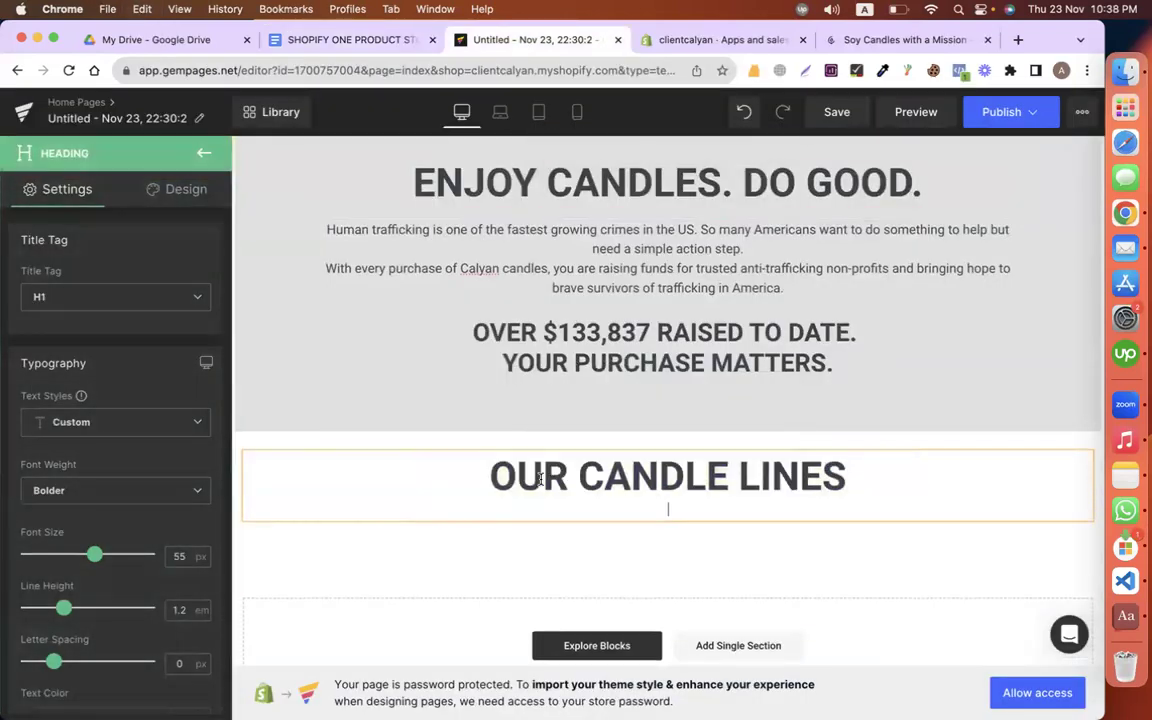
left_click(366, 38)
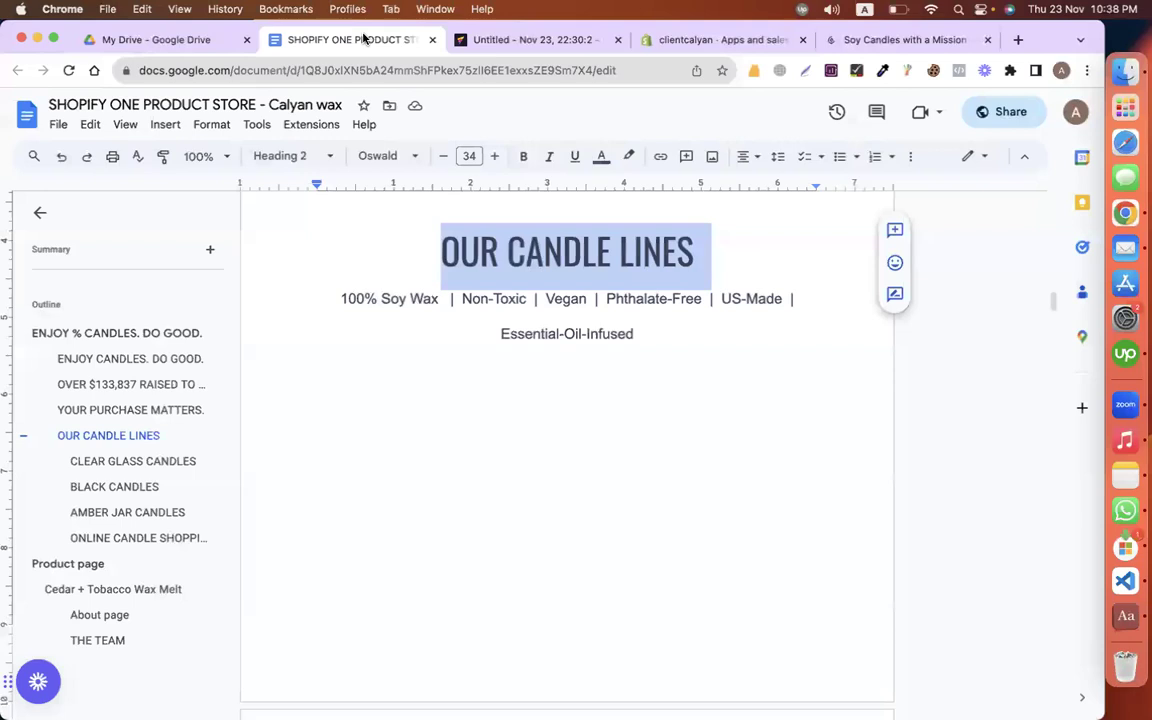
key("Left")
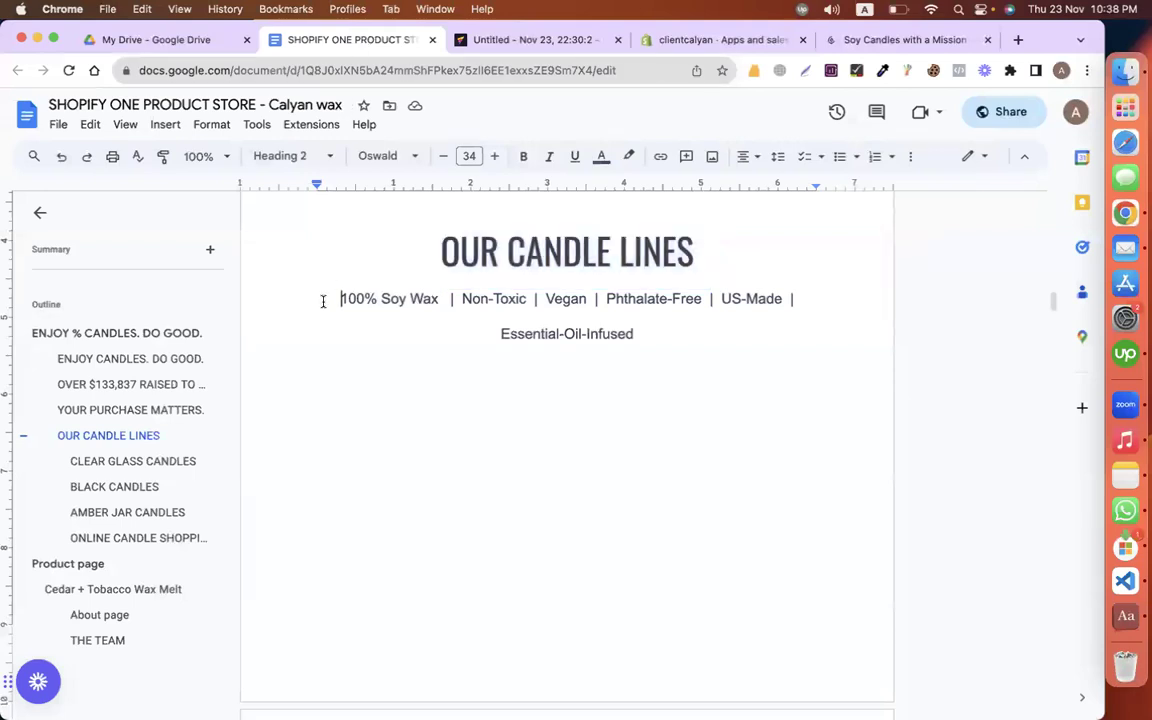
scroll(323, 301, "down", 5)
scroll(323, 301, "up", 4)
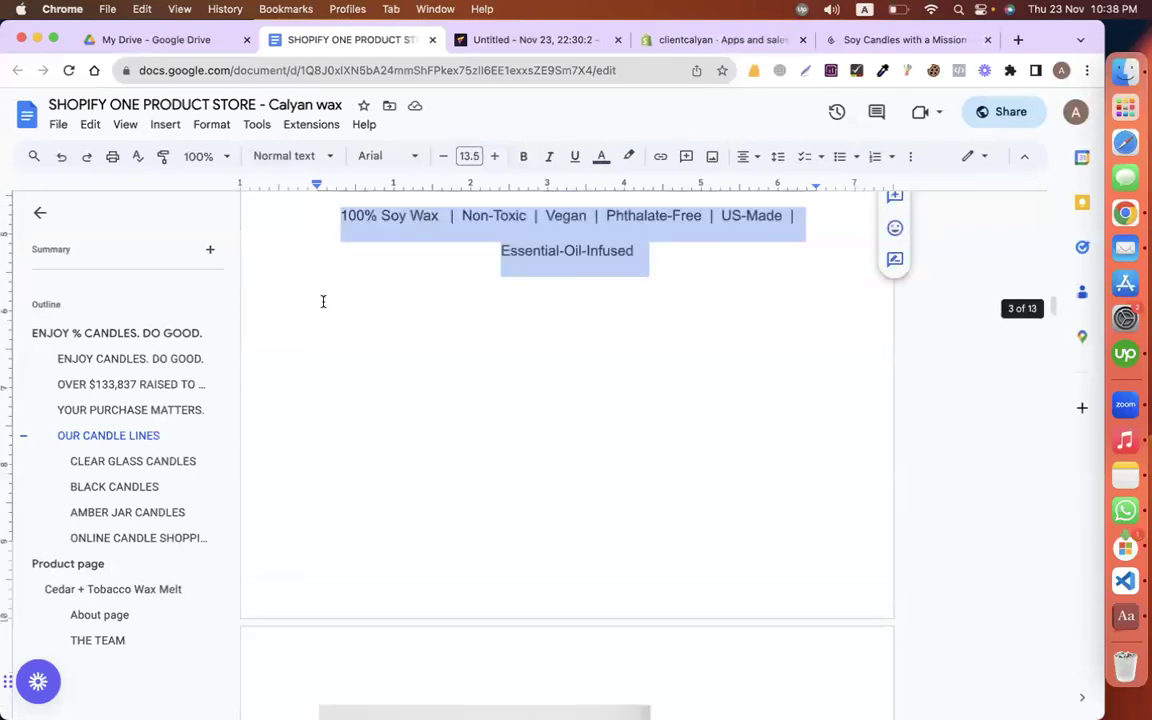
left_click(530, 40)
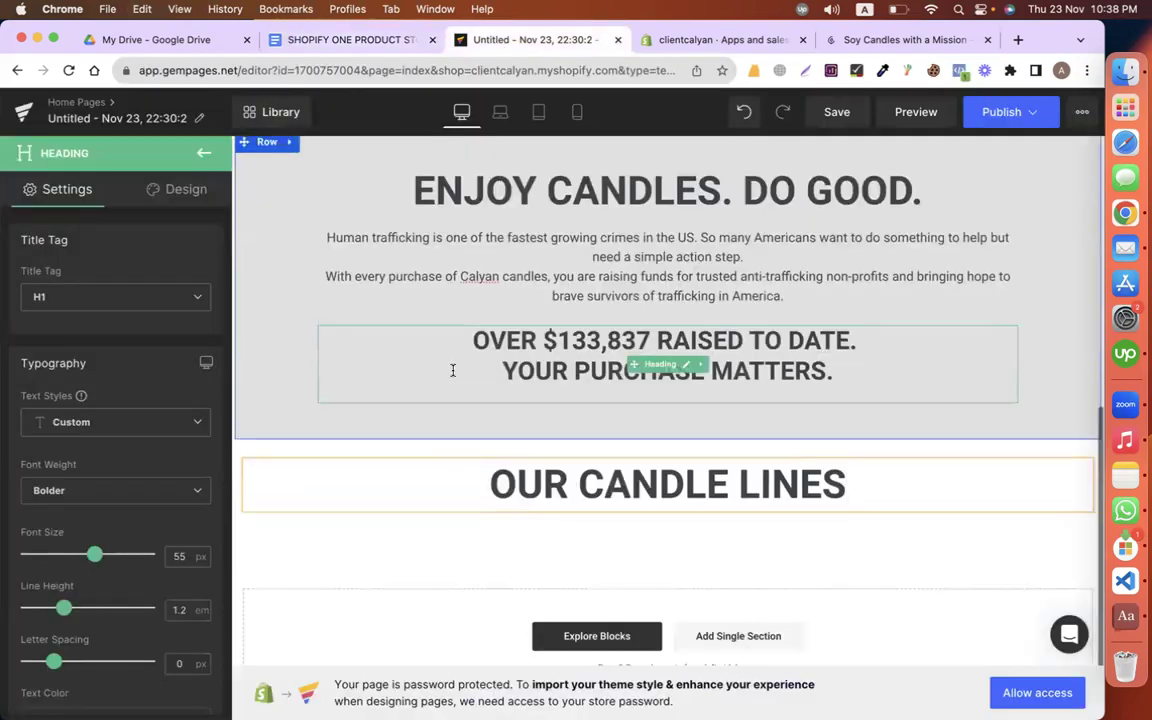
left_click(510, 322)
Step: Duplicate the mission paragraph block and move the copy under the OUR CANDLE LINES heading
right_click(516, 301)
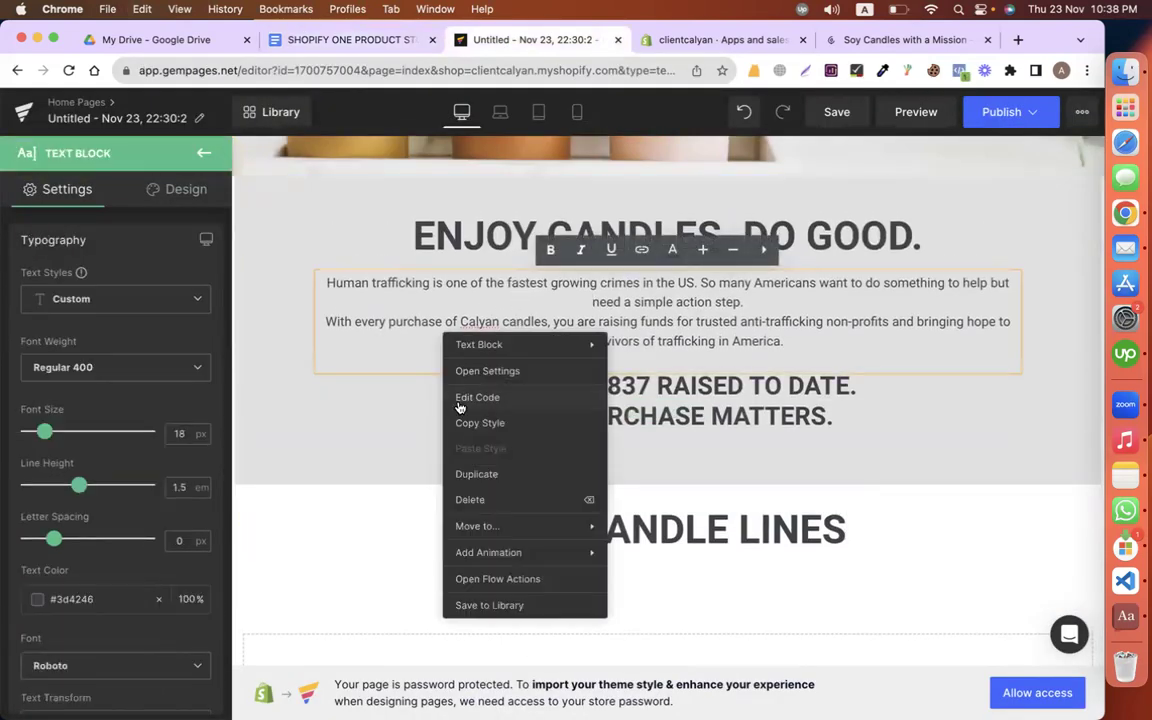
left_click(476, 474)
scroll(645, 373, "down", 1)
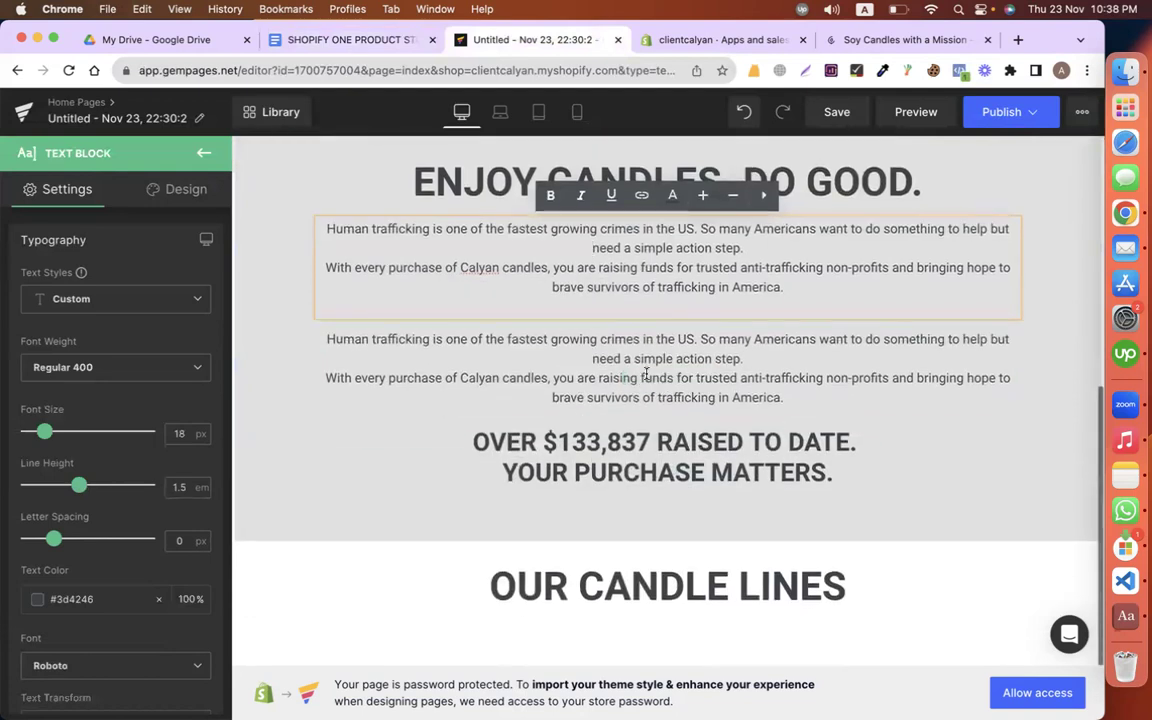
scroll(625, 378, "down", 2)
left_click_drag(628, 270, 627, 538)
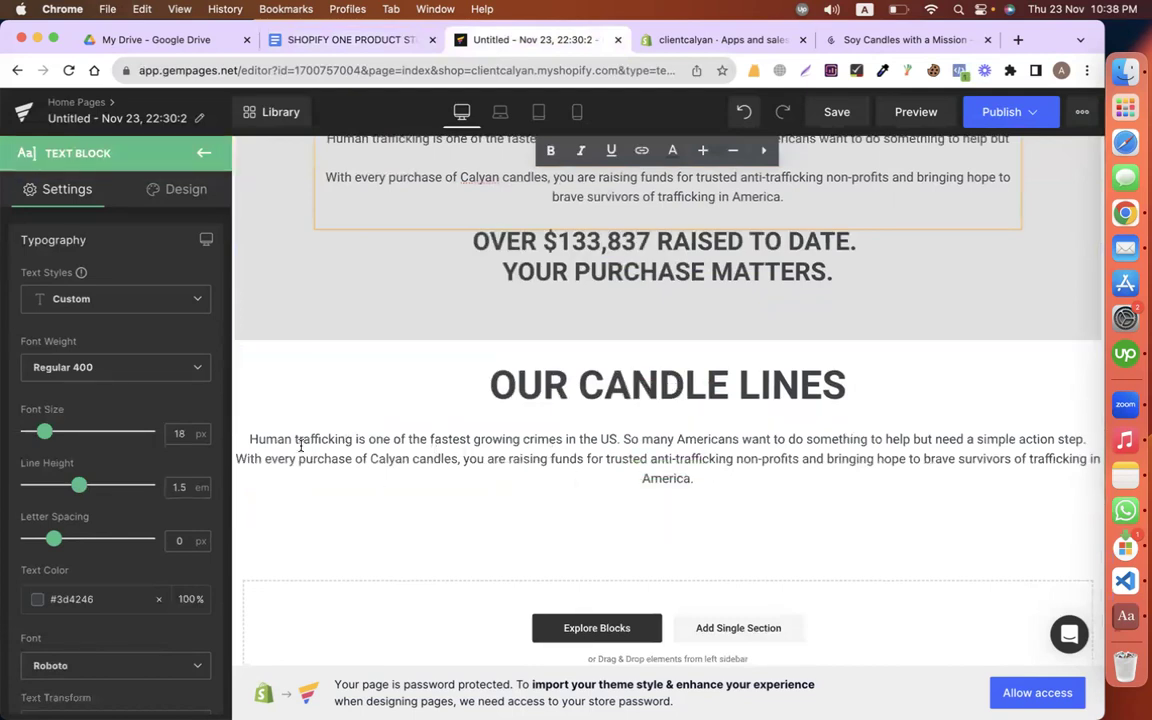
mouse_move(633, 474)
left_mouse_down()
mouse_move(636, 440)
mouse_move(622, 447)
mouse_move(619, 473)
mouse_move(620, 458)
left_mouse_up()
left_click(257, 355)
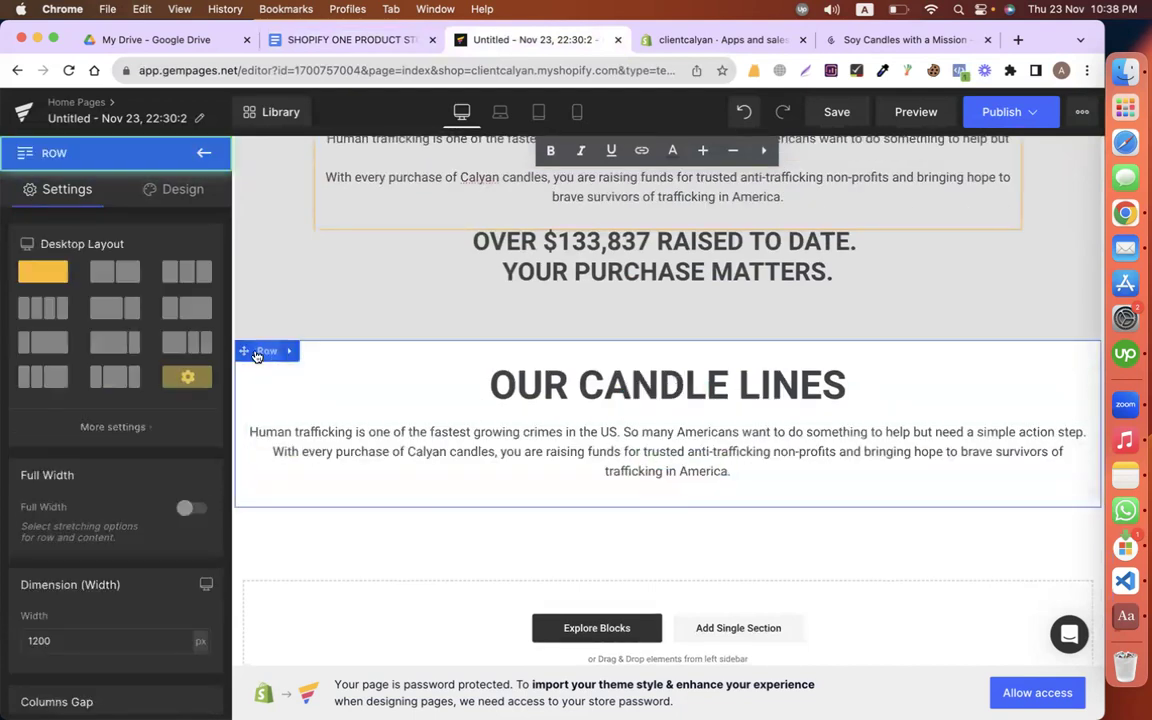
Step: Replace the copied paragraph's text with the pasted '100% Soy Wax | Non-Toxic | Vegan…' tagline, keeping source formatting
triple_click(565, 443)
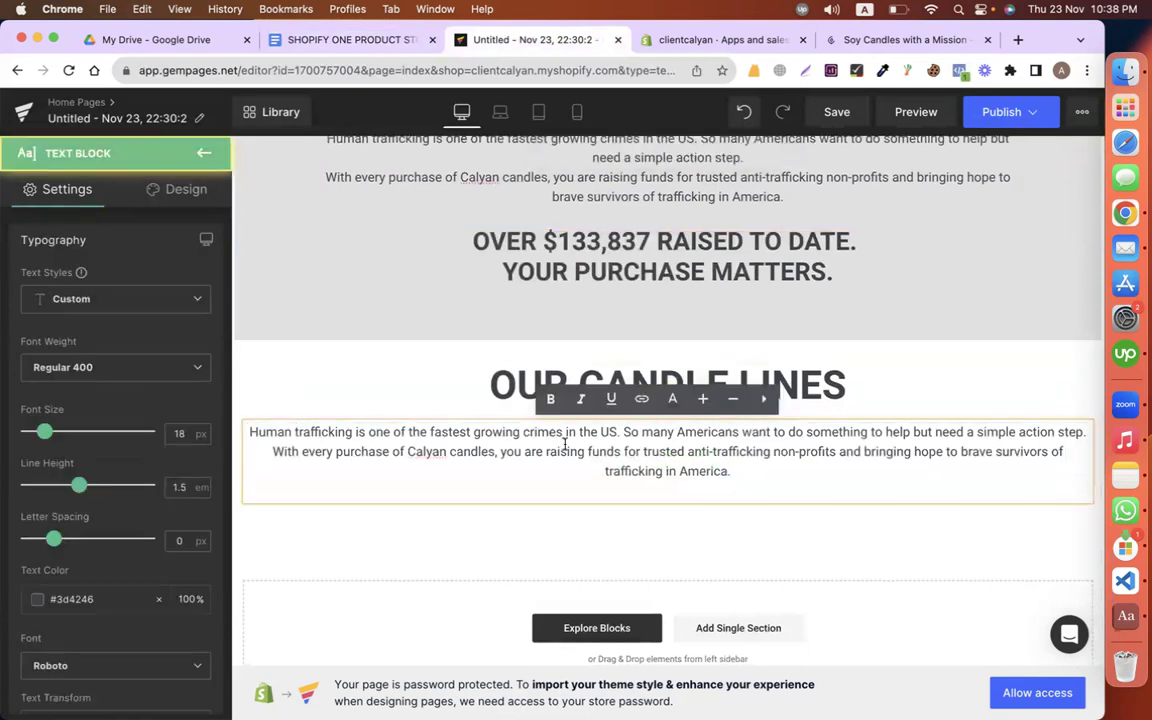
key("super+a")
key("super+v")
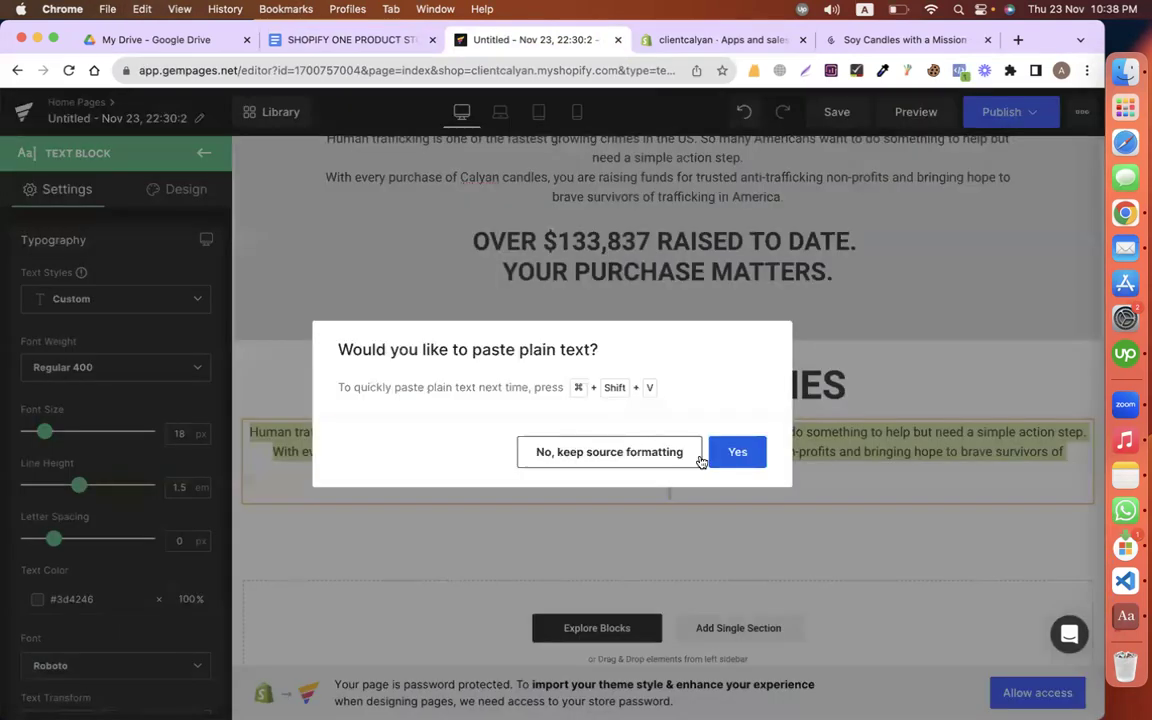
left_click(725, 449)
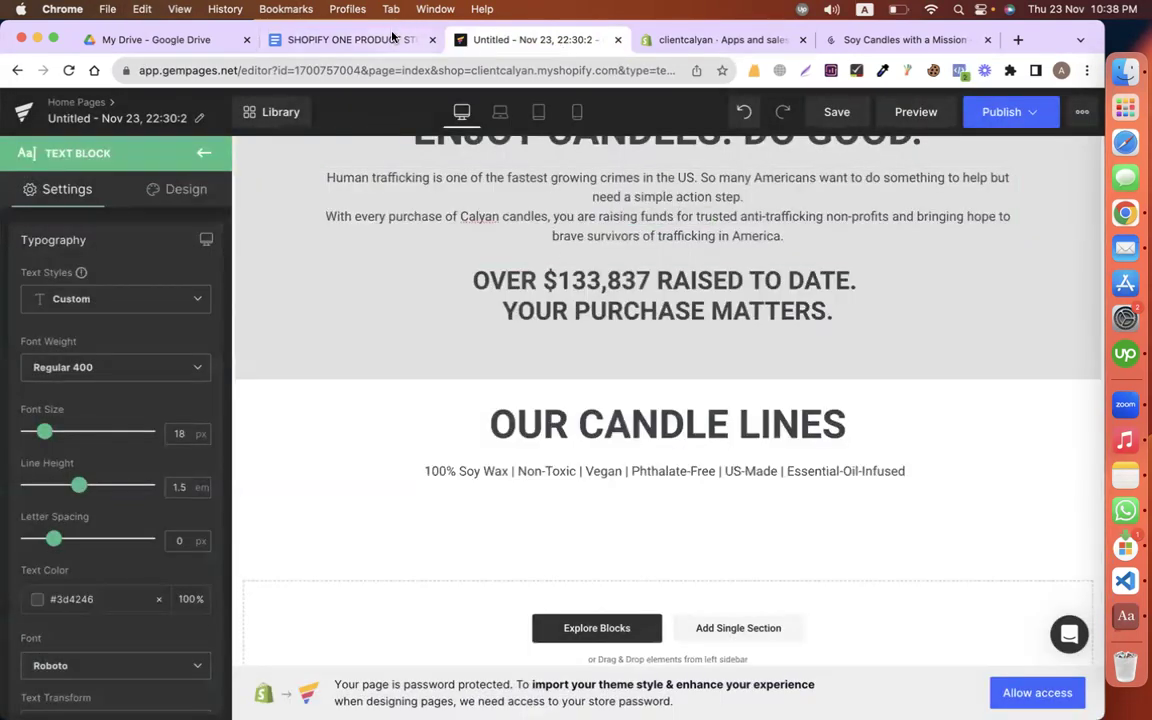
Step: Find the CLEAR GLASS CANDLES copy in the Google Docs page-copy document
left_click(393, 37)
scroll(314, 347, "down", 10)
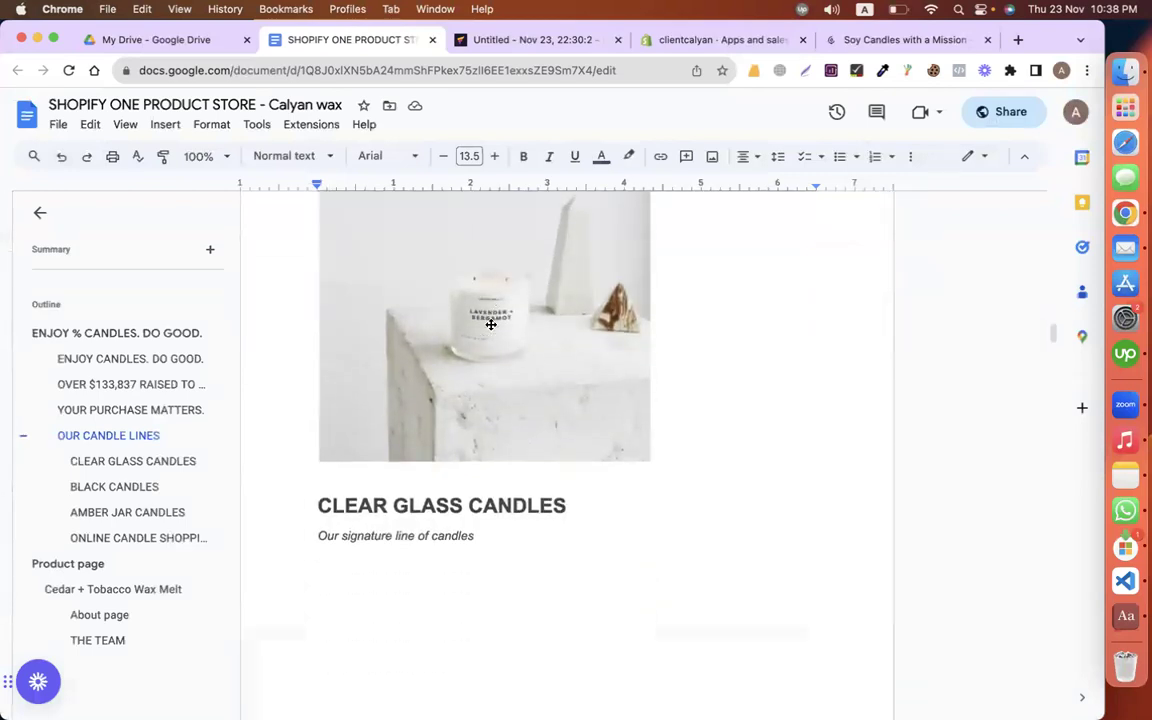
scroll(491, 324, "down", 5)
scroll(491, 324, "up", 2)
scroll(491, 324, "down", 10)
scroll(491, 324, "up", 10)
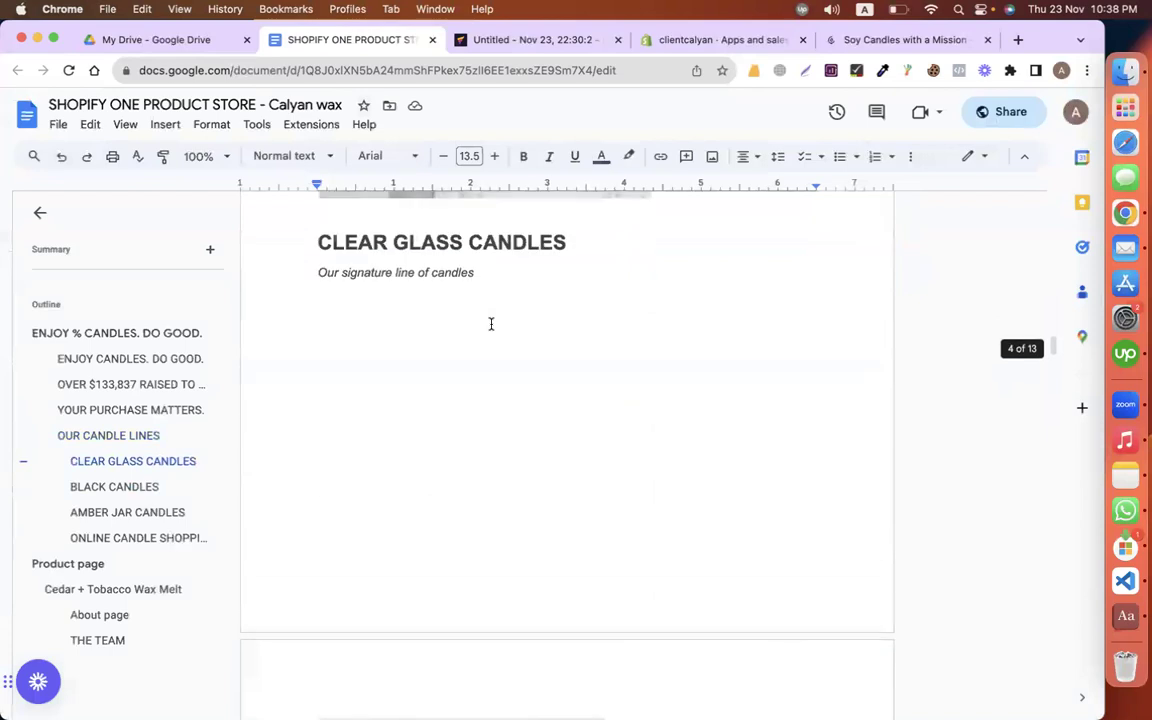
scroll(491, 324, "up", 5)
Step: Insert the 'Content 2' three-image block from the block library below OUR CANDLE LINES
left_click(533, 40)
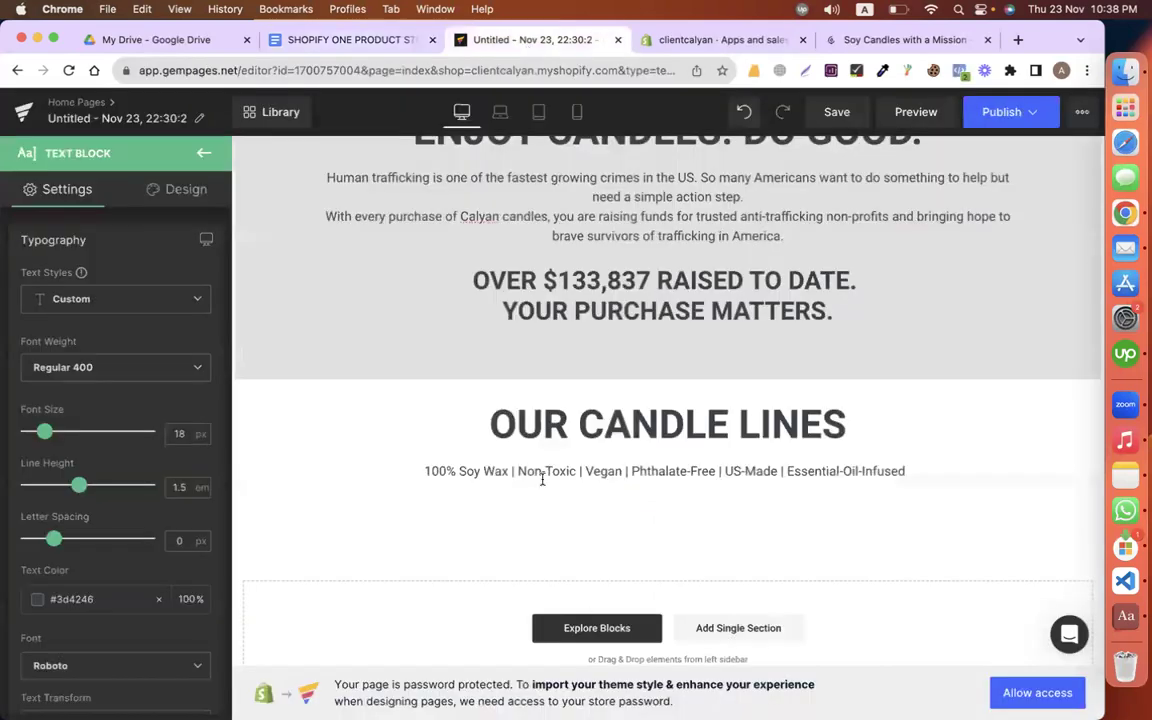
left_click(638, 624)
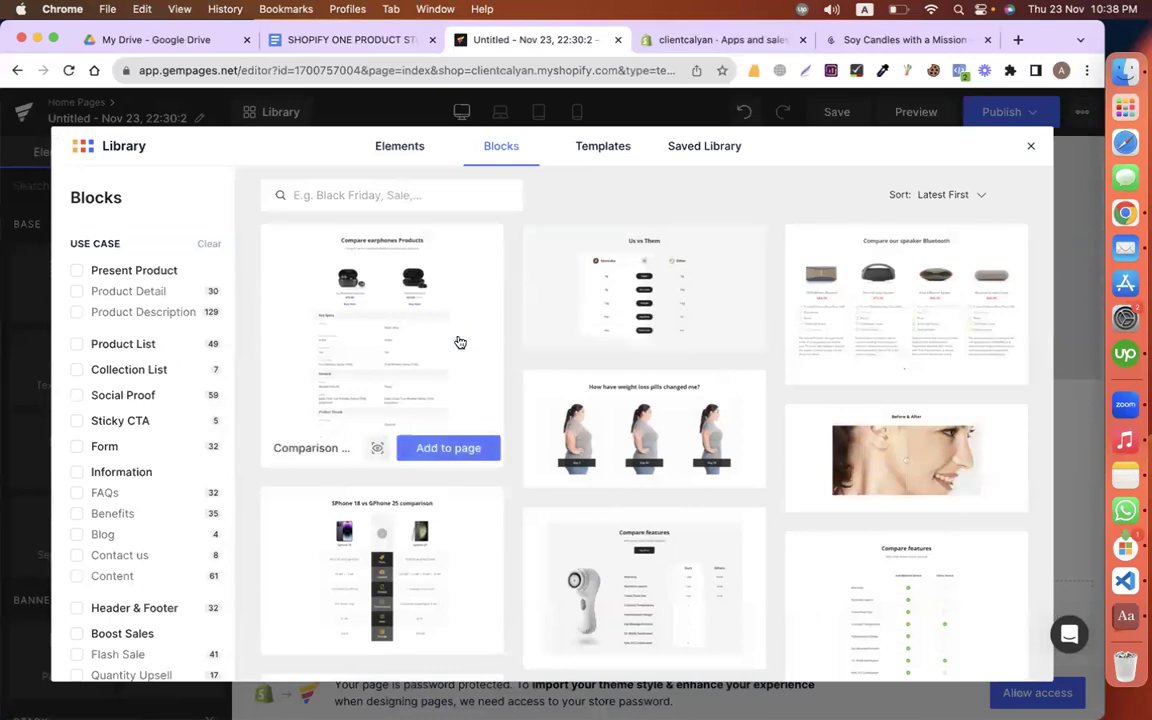
scroll(459, 342, "down", 10)
scroll(459, 342, "down", 10)
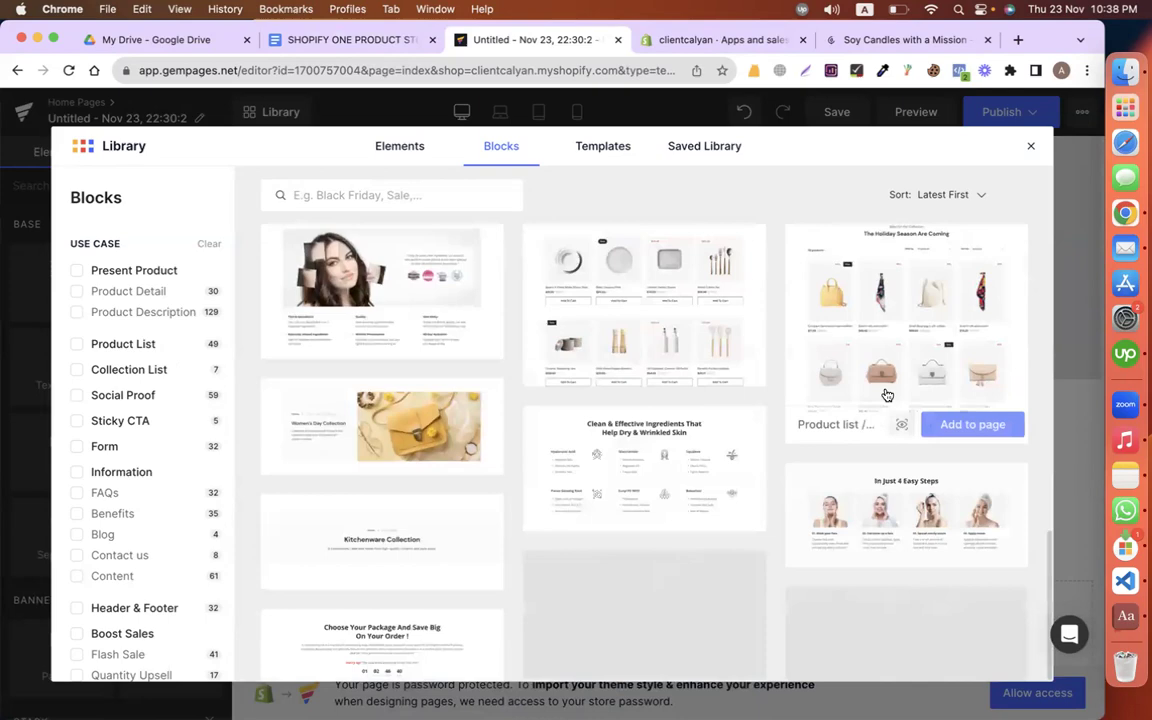
scroll(887, 393, "down", 5)
scroll(887, 393, "down", 5)
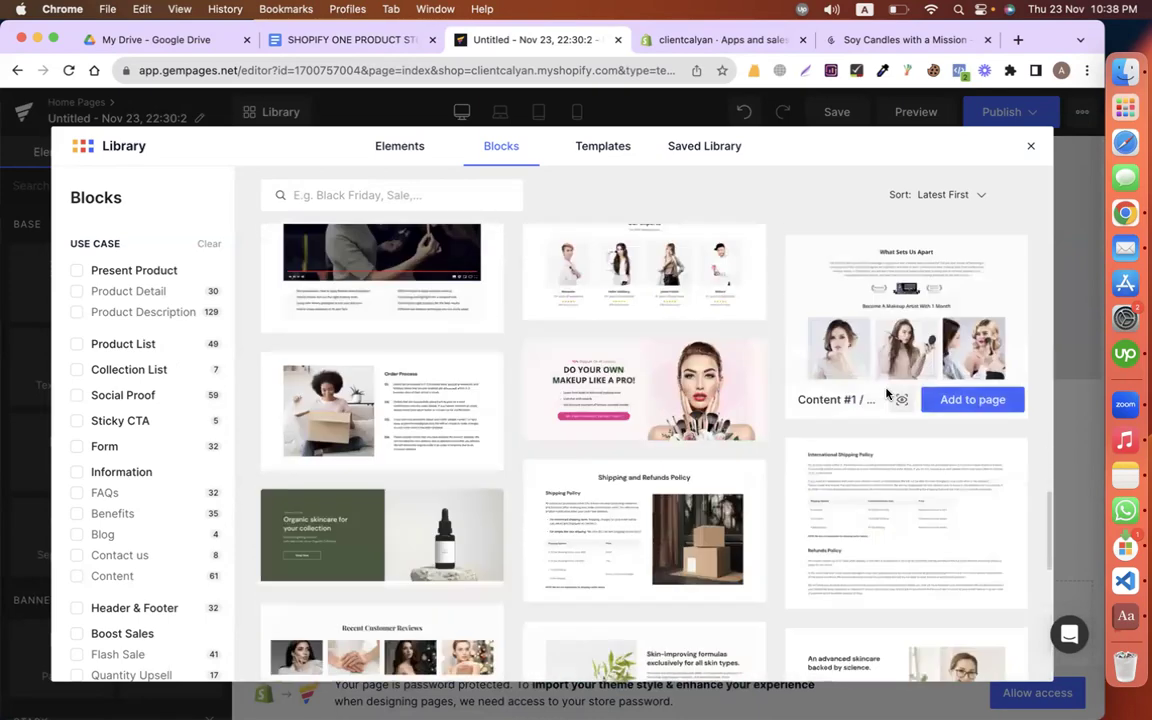
scroll(361, 400, "down", 5)
scroll(361, 400, "down", 5)
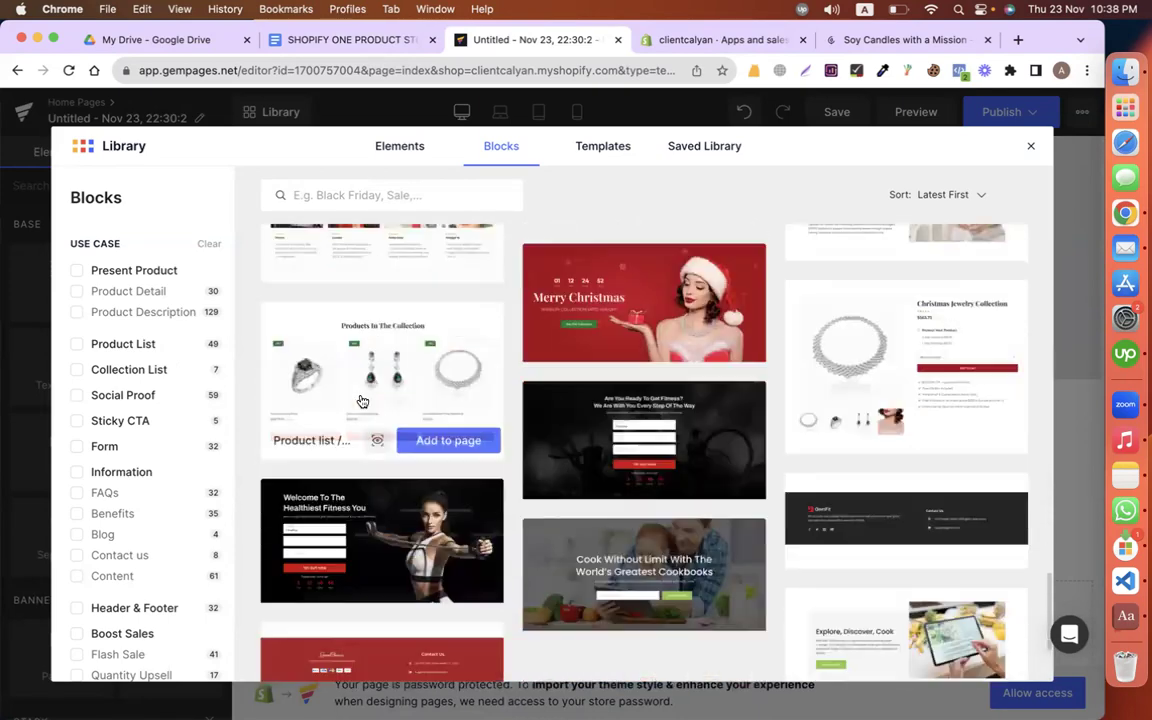
scroll(361, 400, "up", 5)
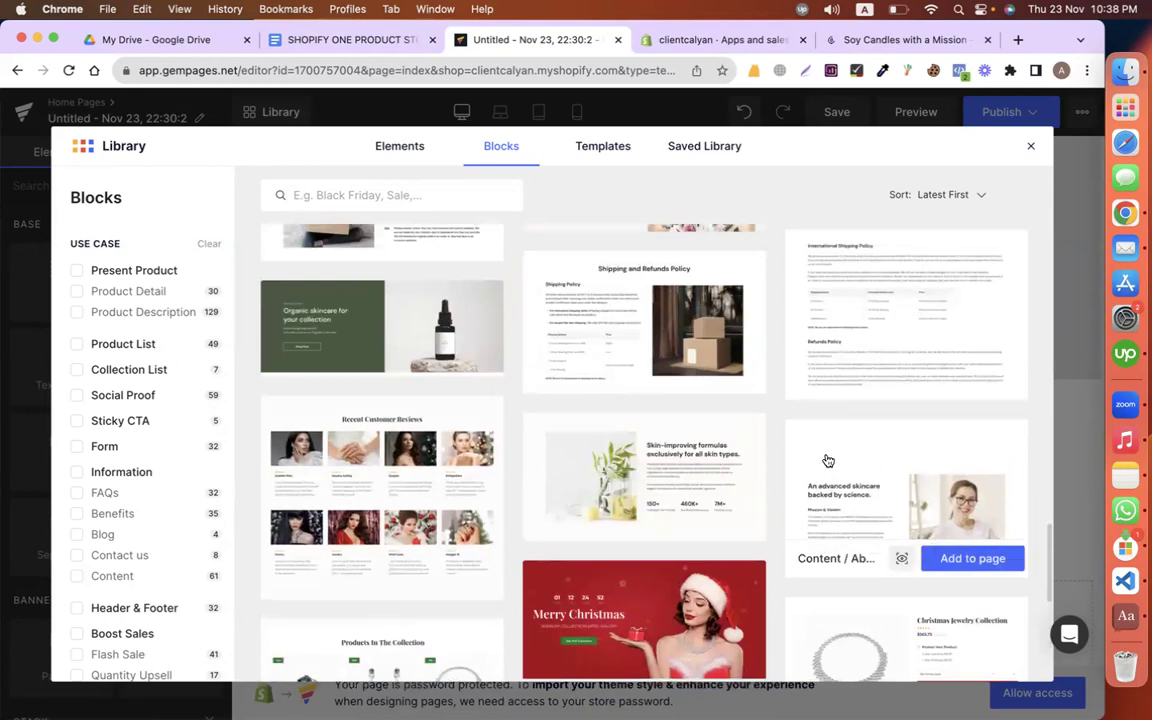
scroll(473, 504, "down", 5)
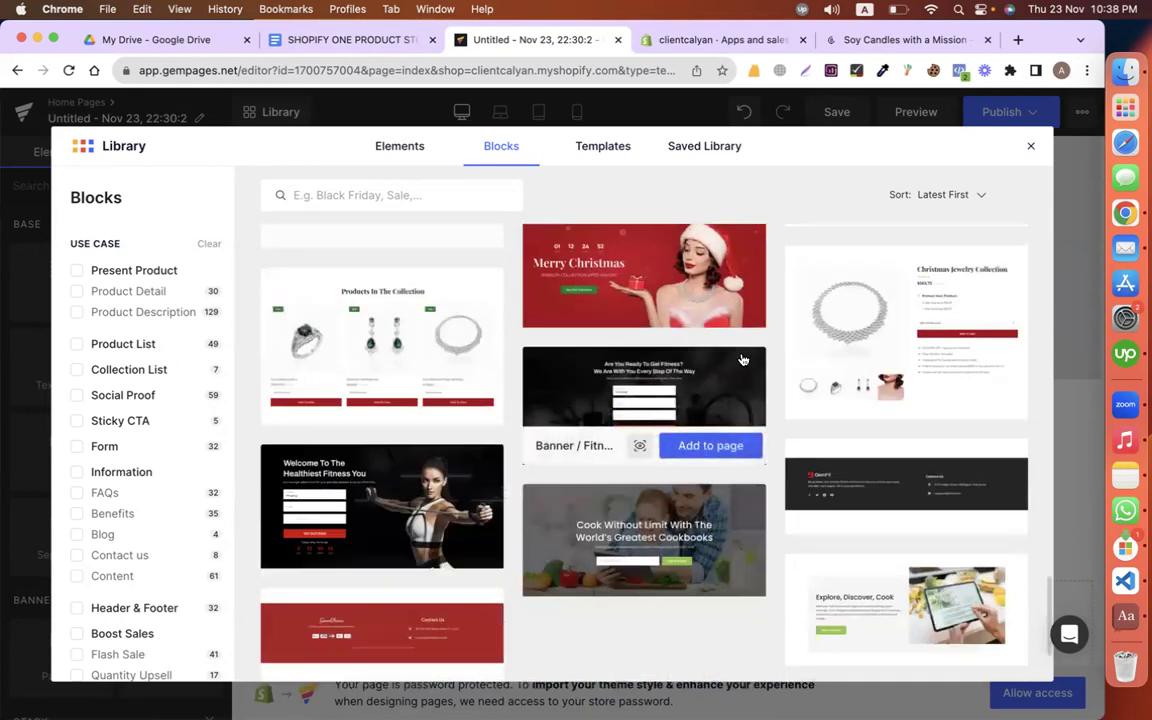
scroll(630, 400, "down", 5)
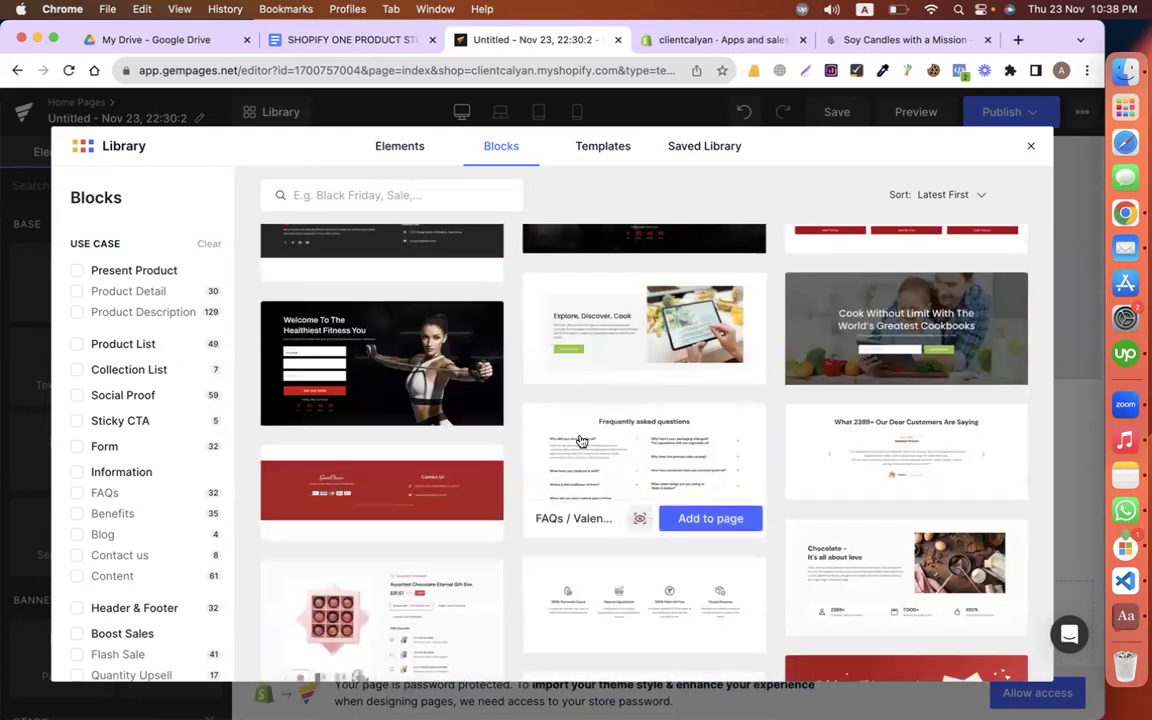
scroll(581, 441, "down", 5)
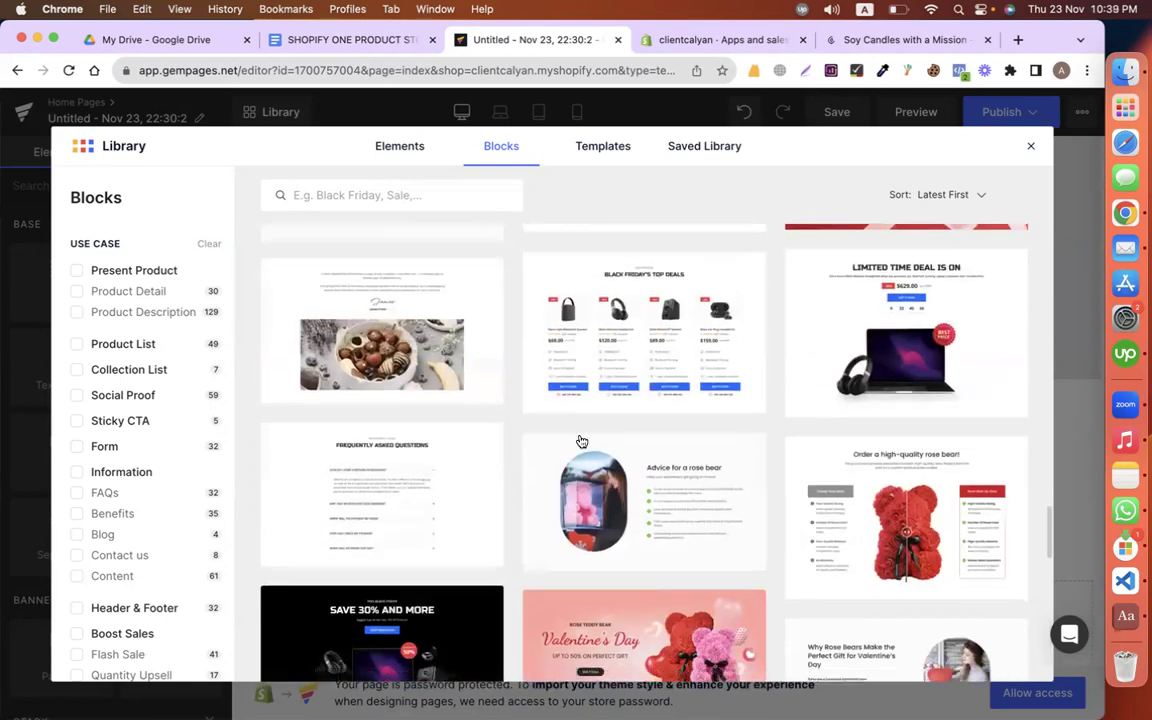
scroll(581, 441, "down", 10)
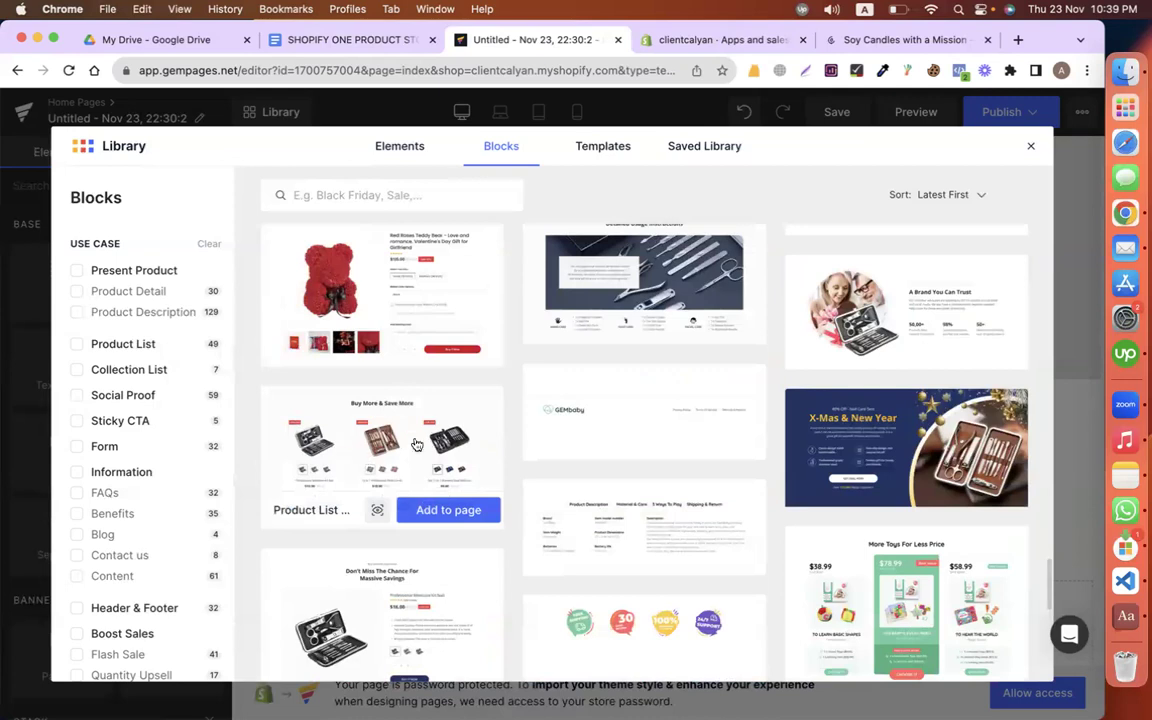
scroll(683, 397, "down", 5)
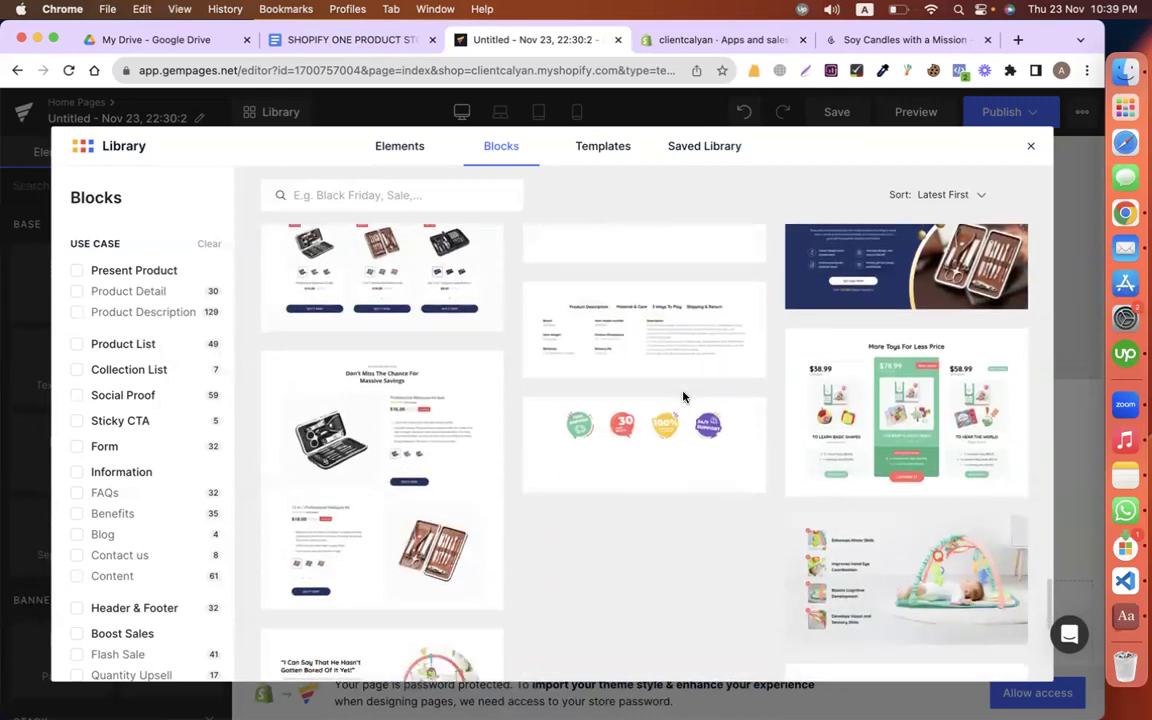
scroll(683, 397, "down", 6)
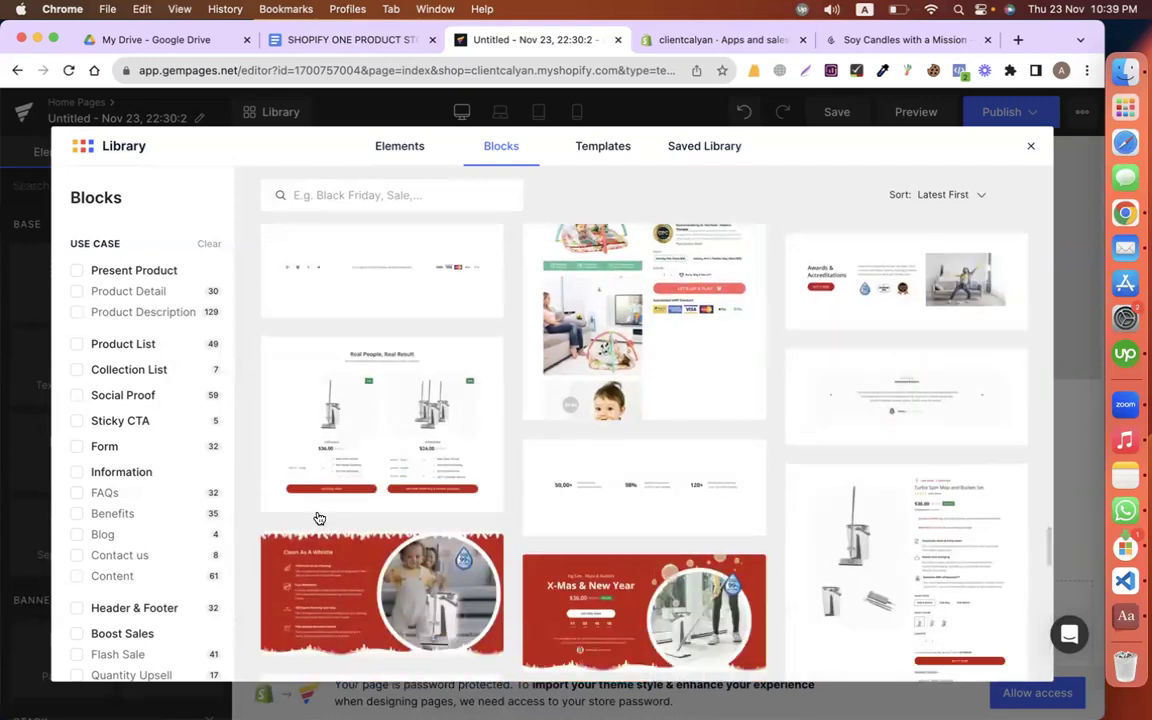
scroll(319, 517, "down", 4)
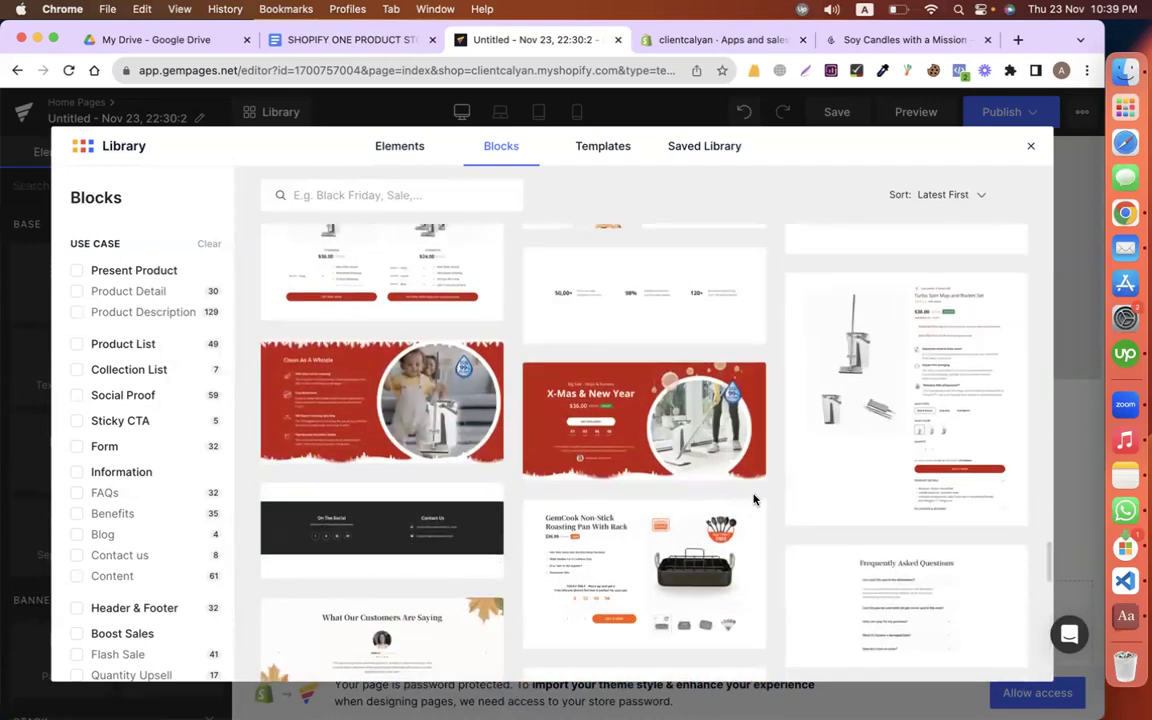
scroll(754, 499, "down", 5)
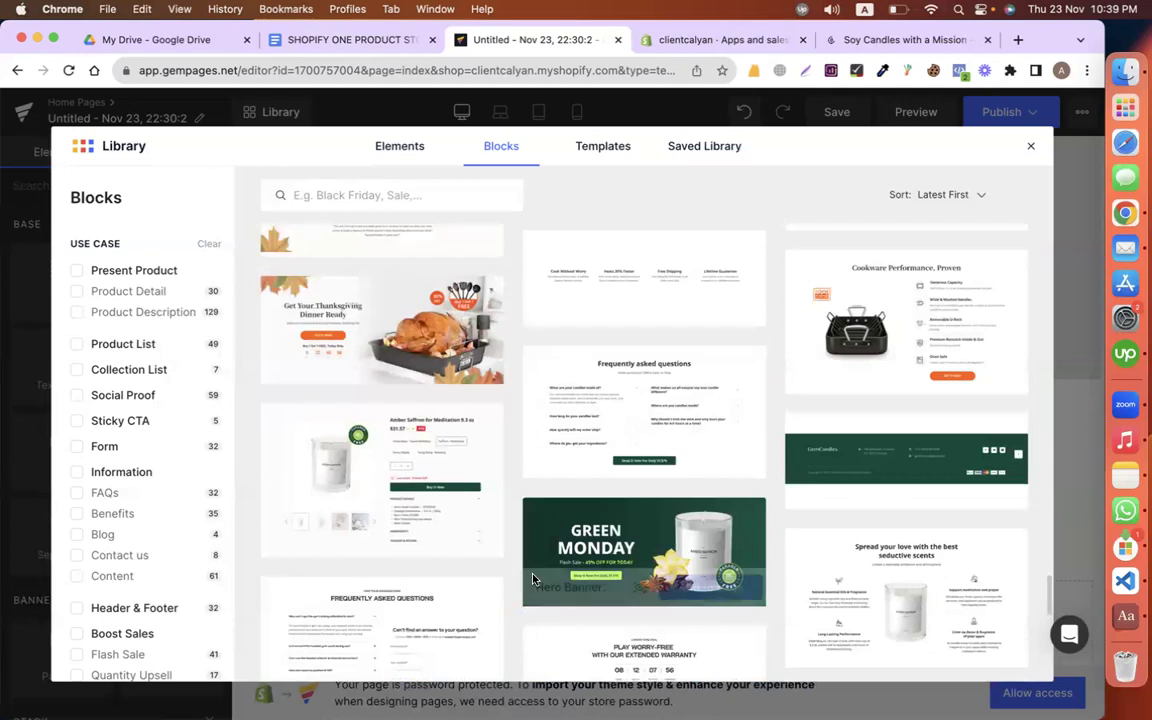
scroll(533, 579, "down", 5)
scroll(533, 579, "down", 8)
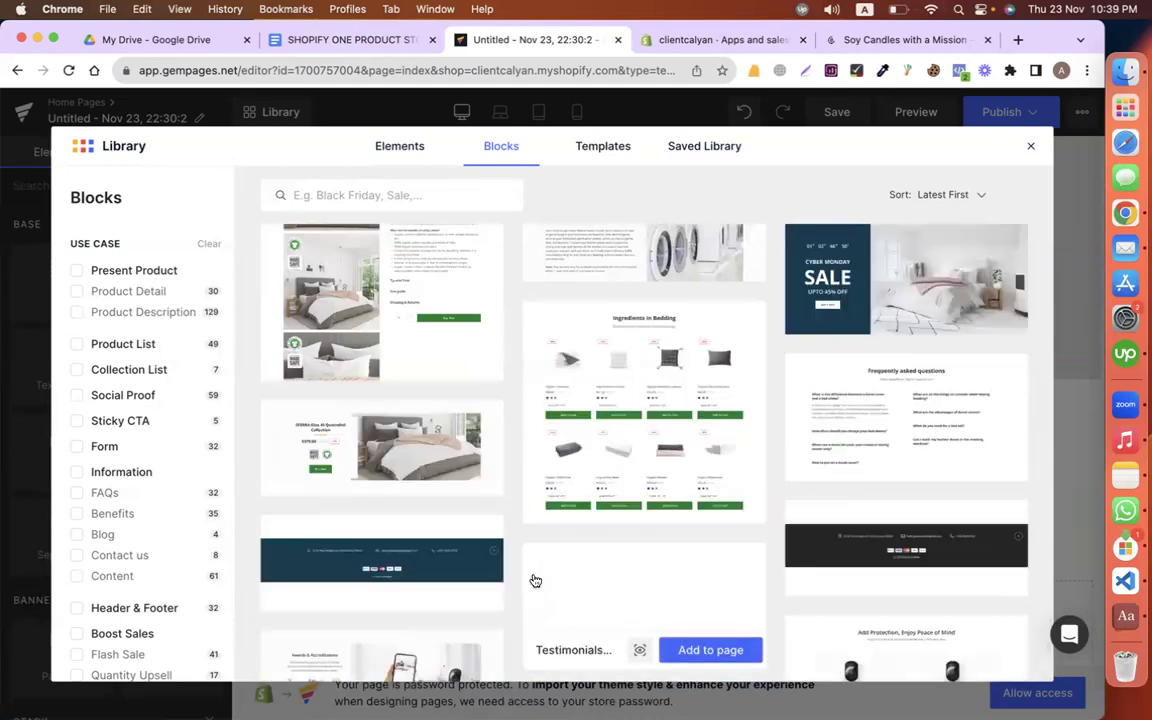
scroll(535, 580, "down", 5)
scroll(535, 580, "down", 3)
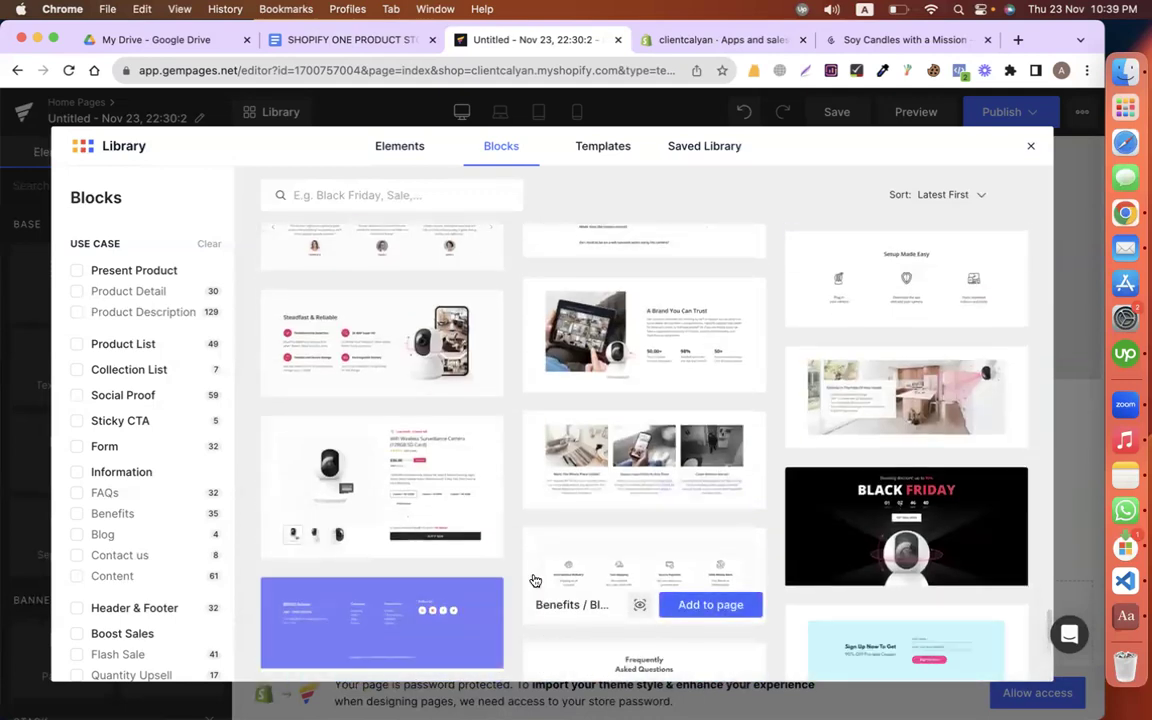
scroll(535, 580, "down", 3)
scroll(638, 398, "up", 2)
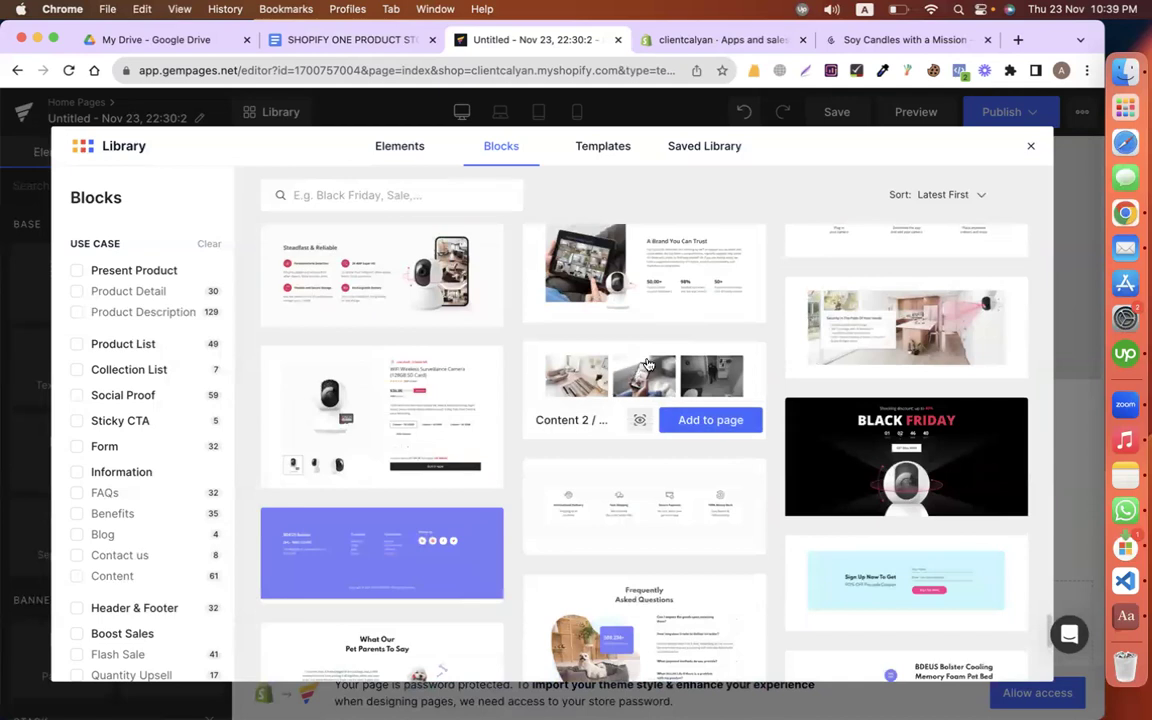
left_click(685, 419)
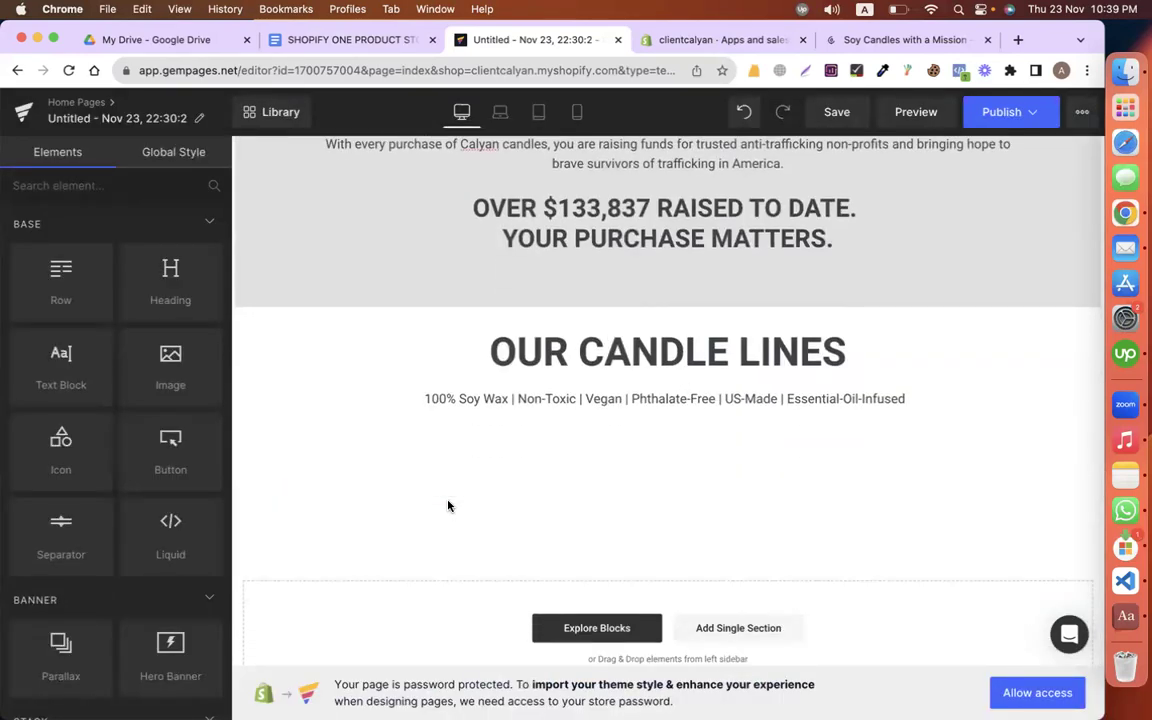
Step: Select the block's first image and check the CLEAR GLASS CANDLES photo in the copy document
scroll(437, 459, "down", 3)
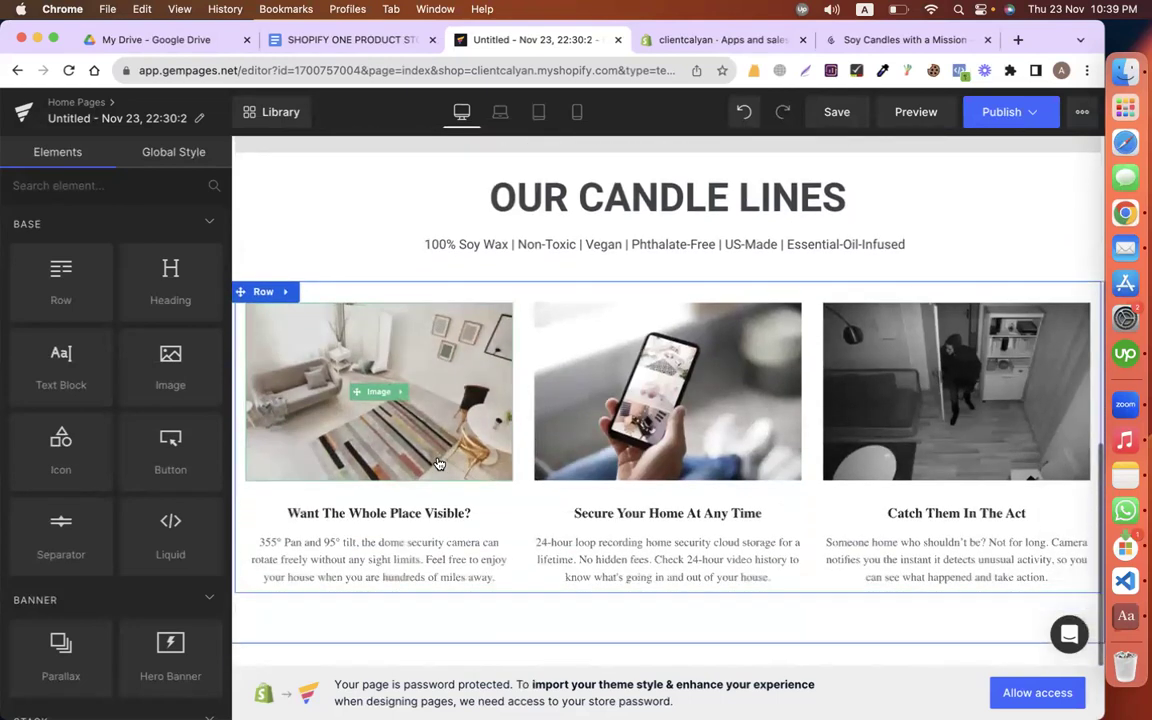
left_click(360, 365)
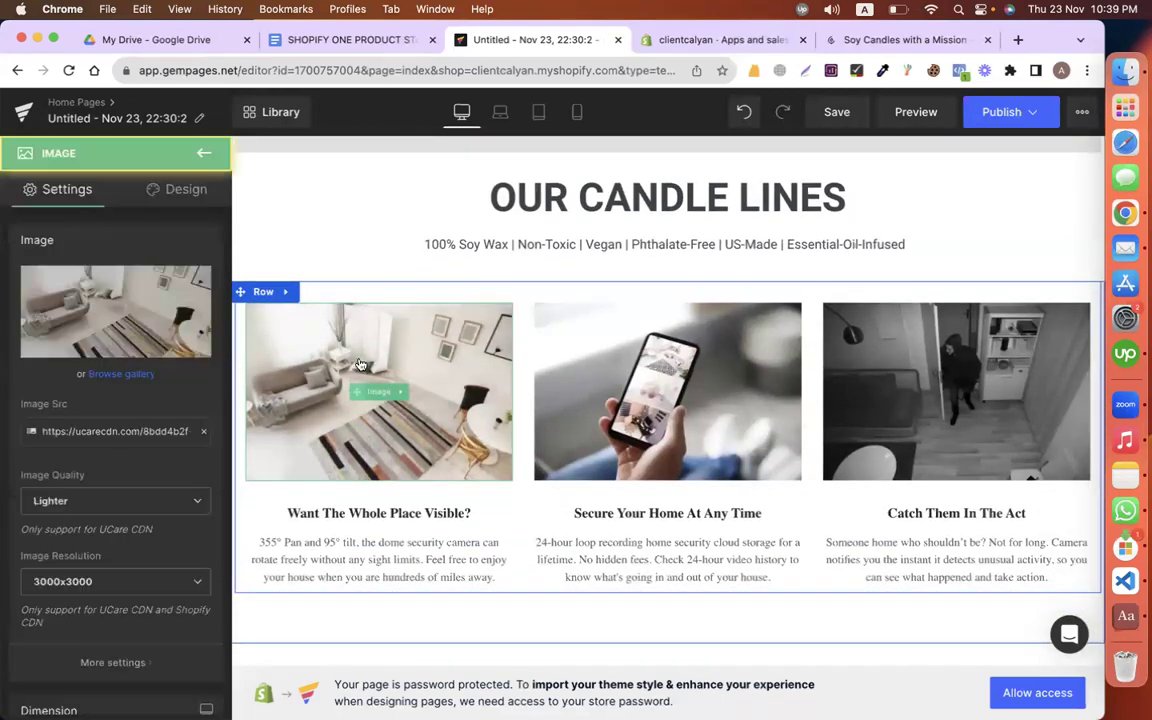
left_click(380, 39)
scroll(508, 347, "up", 10)
scroll(508, 347, "down", 10)
scroll(432, 442, "up", 1)
left_click(425, 477)
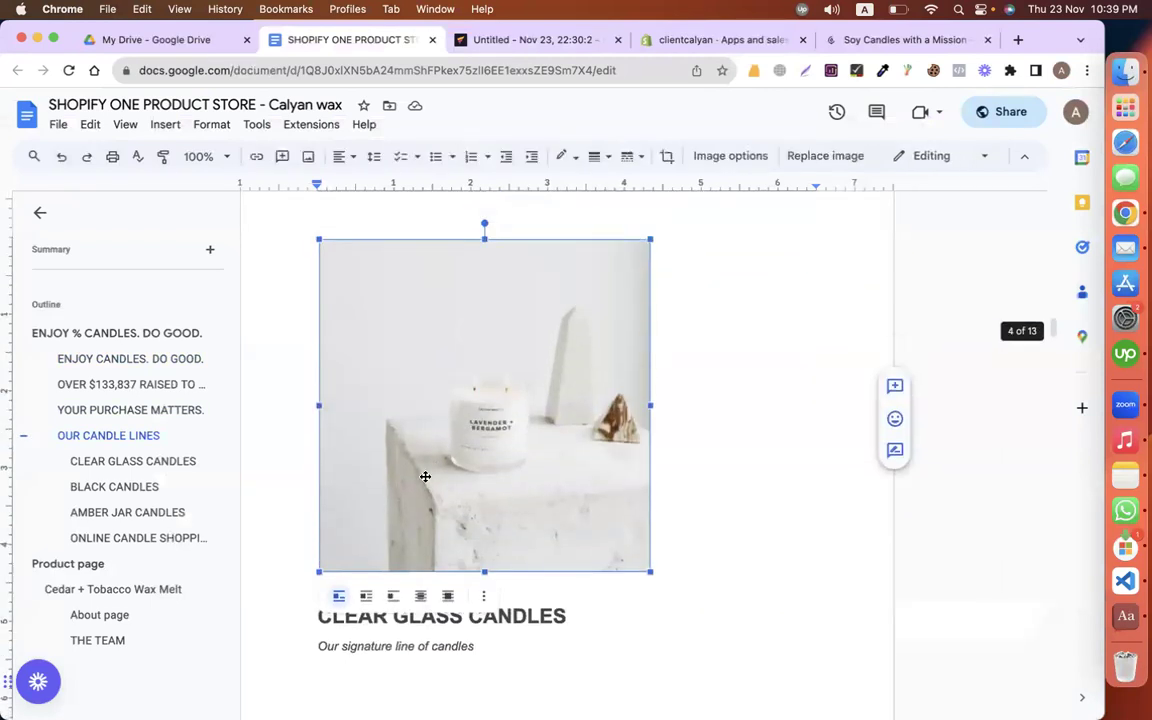
scroll(425, 477, "down", 2)
left_click(530, 40)
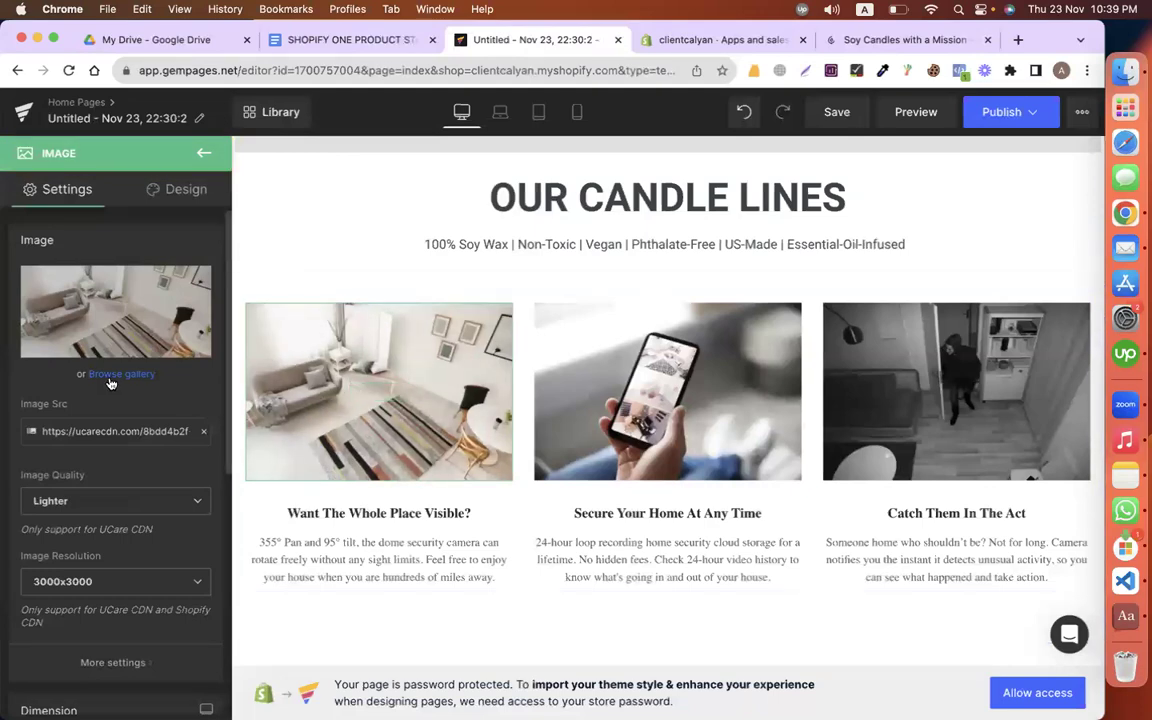
Step: Replace the first image with the candle photo screenshot from the Desktop
mouse_move(118, 335)
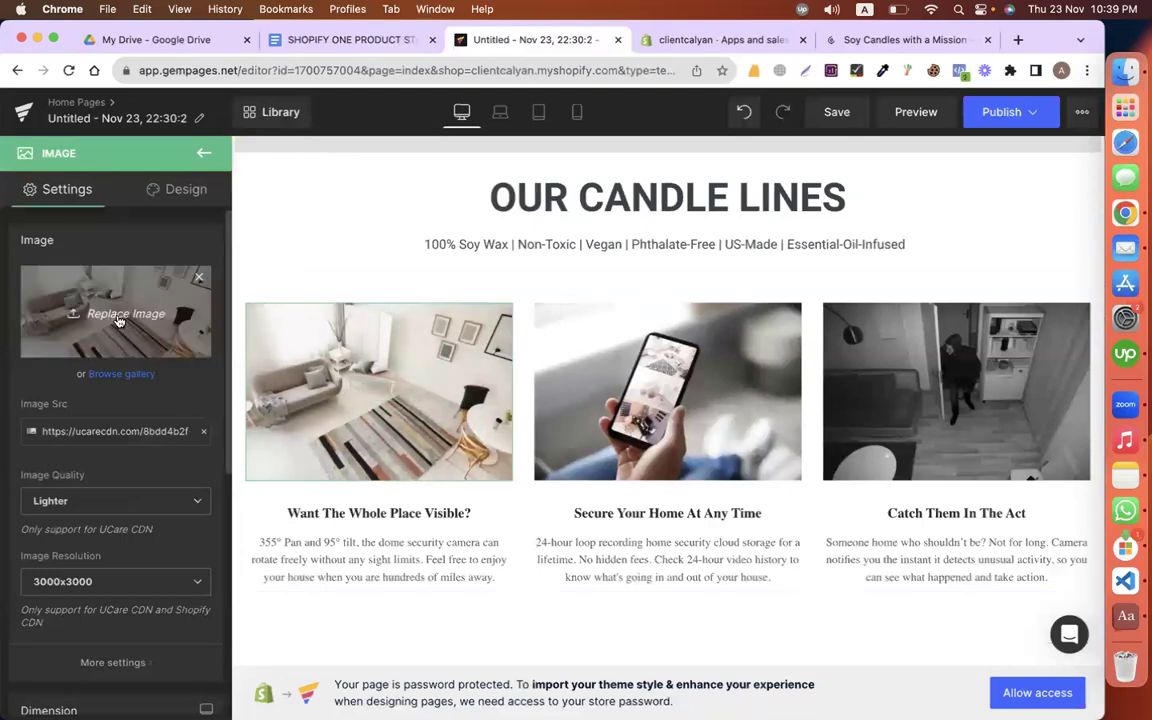
left_click(118, 316)
scroll(222, 454, "down", 10)
scroll(249, 512, "down", 10)
left_click(150, 338)
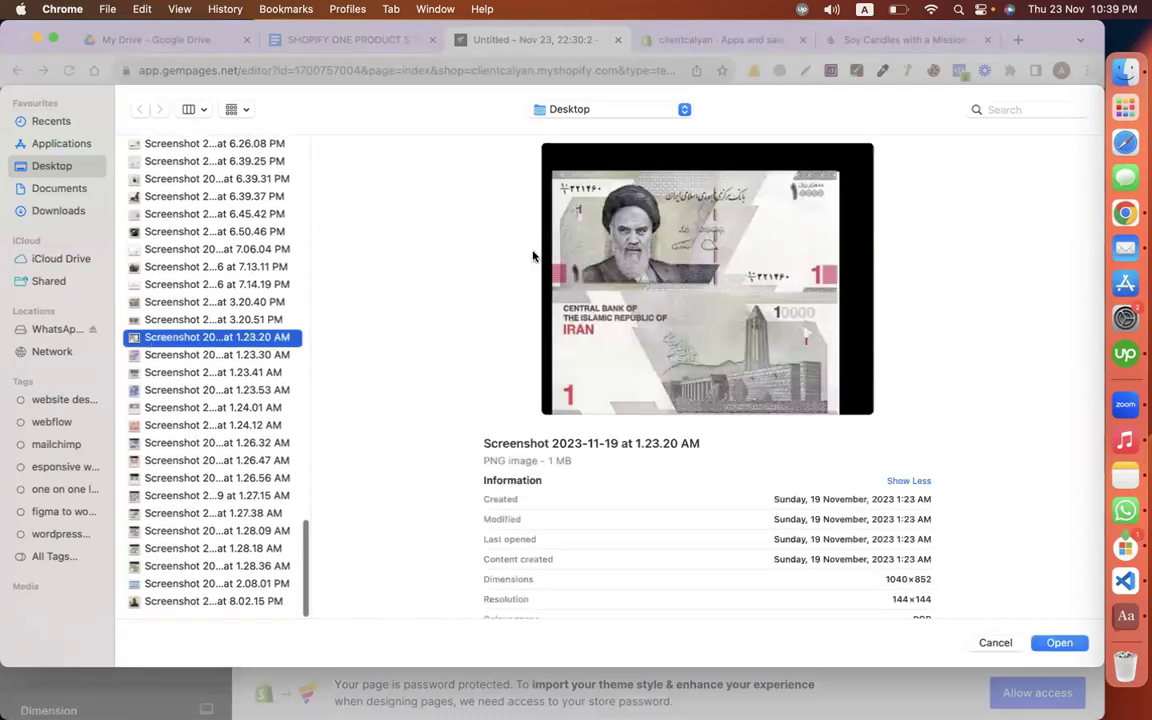
key("Down")
key("Down")
key("Down")
key("Down")
key("Down")
key("Down")
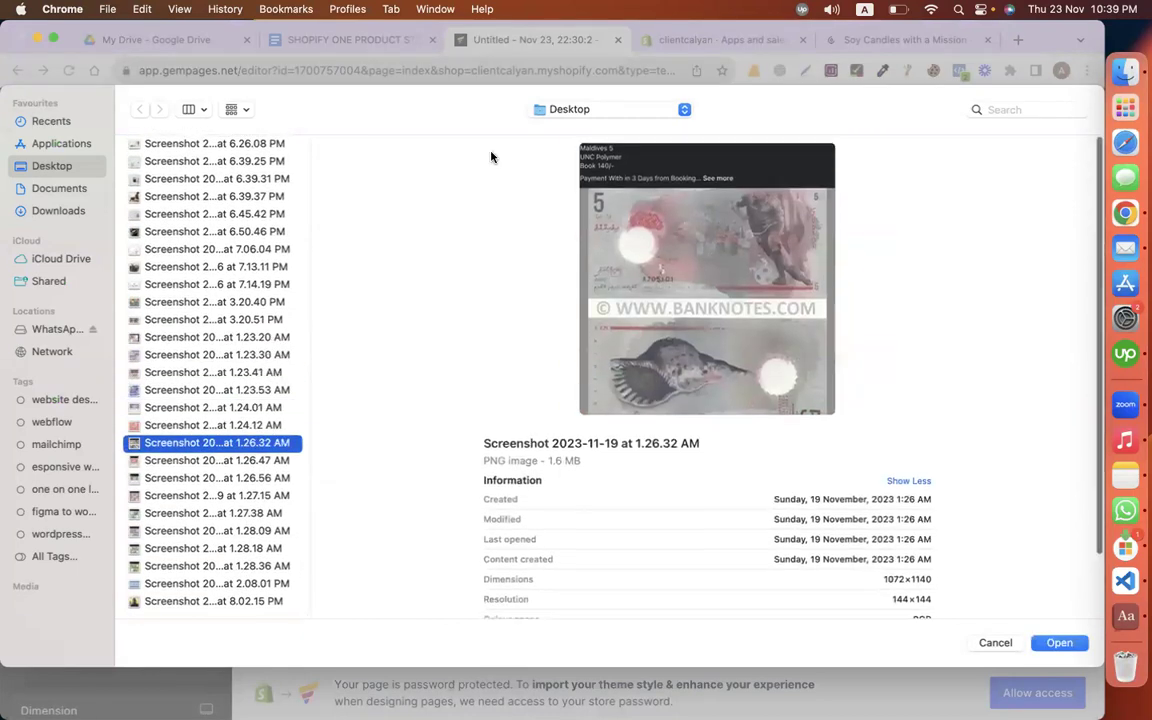
key("Up")
key("Up")
key("Up")
key("Up")
key("Up")
key("Up")
scroll(161, 385, "up", 5)
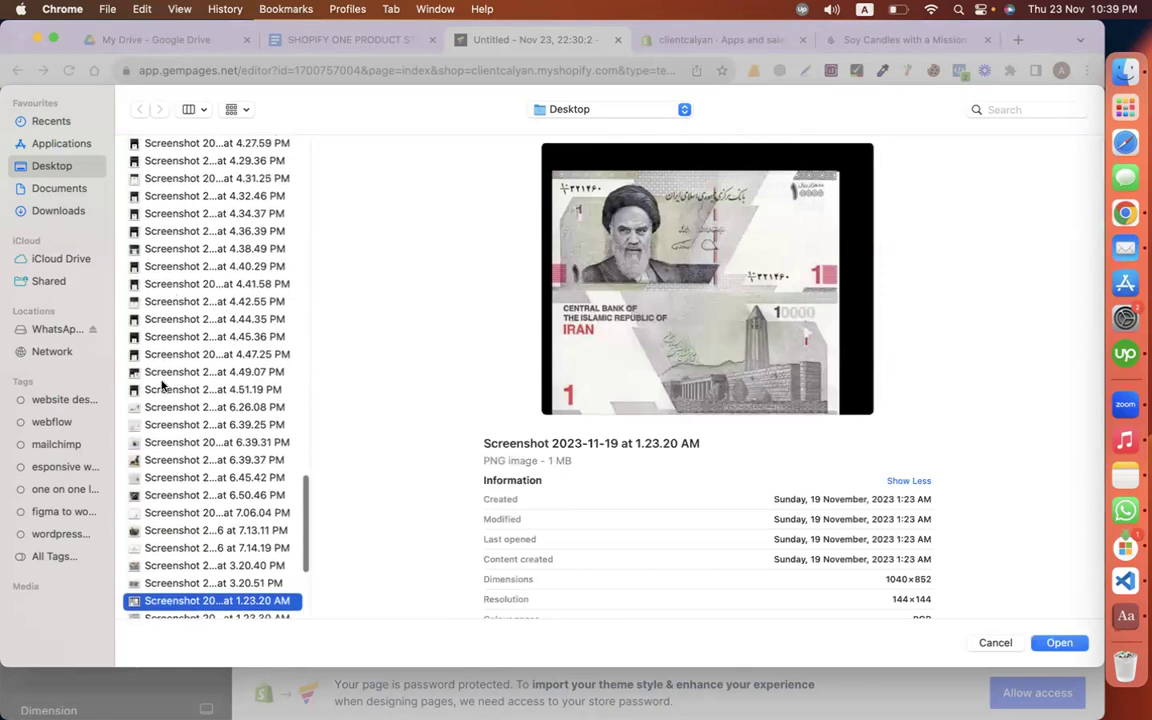
left_click(163, 405)
left_click(168, 420)
double_click(168, 424)
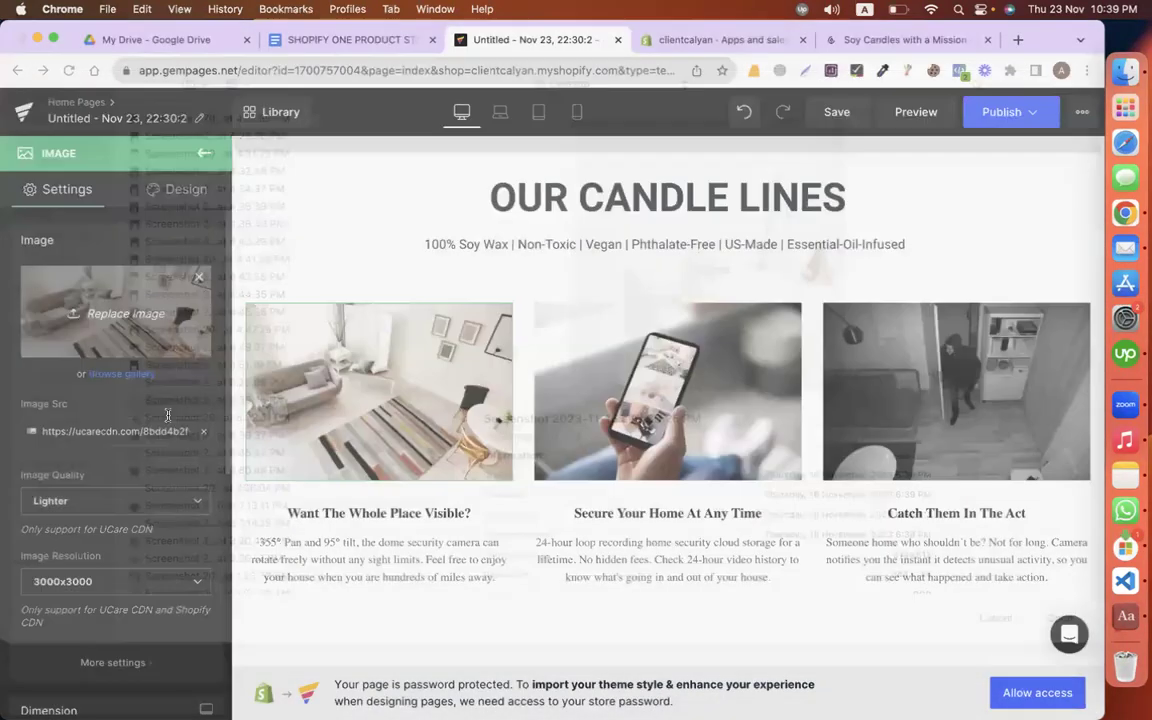
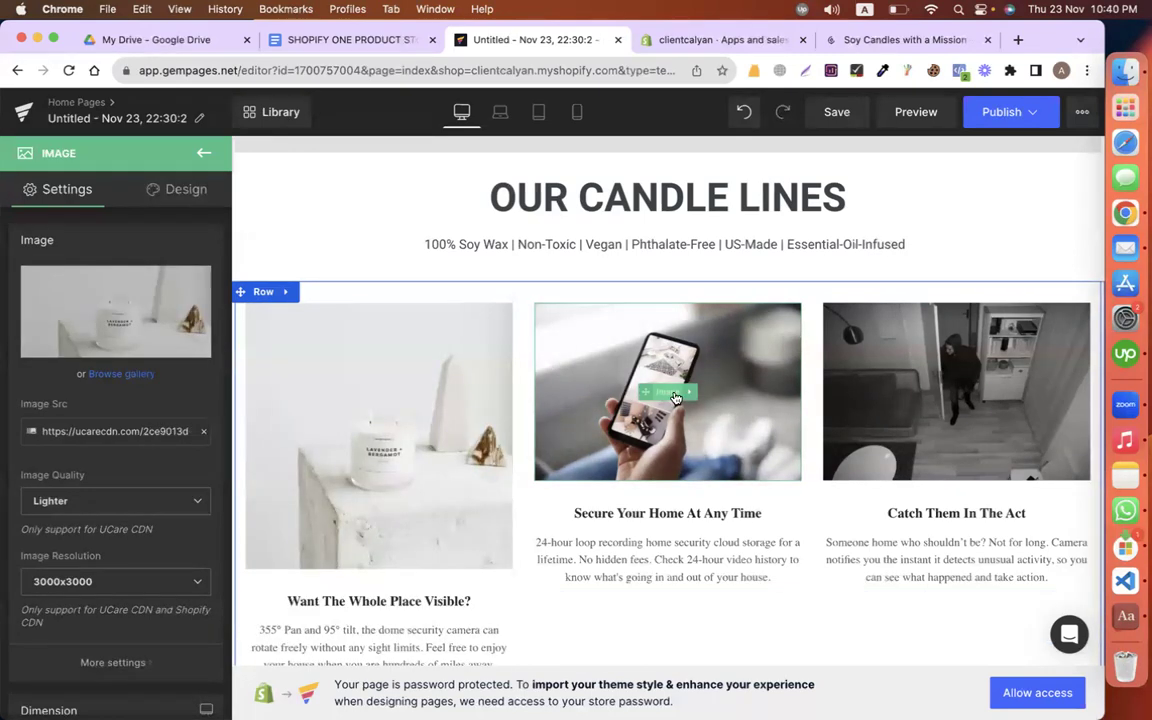
Step: Replace the middle card's phone photo with the black candle screenshot from the Desktop
left_click(662, 392)
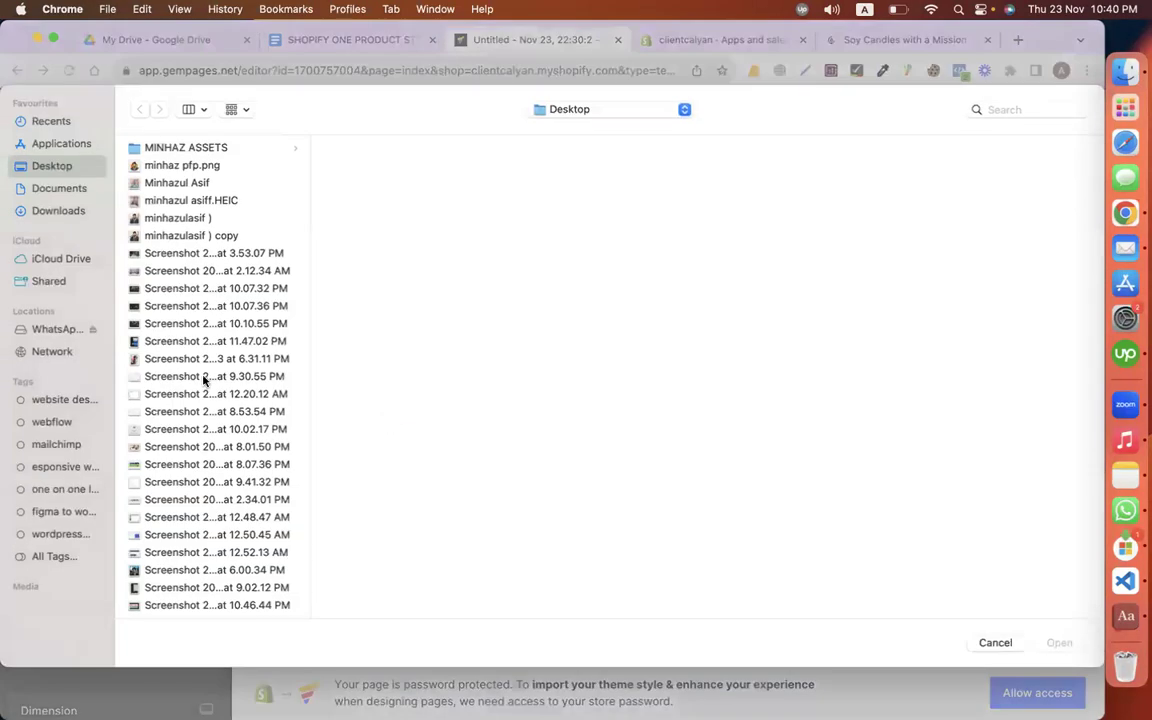
scroll(203, 378, "down", 20)
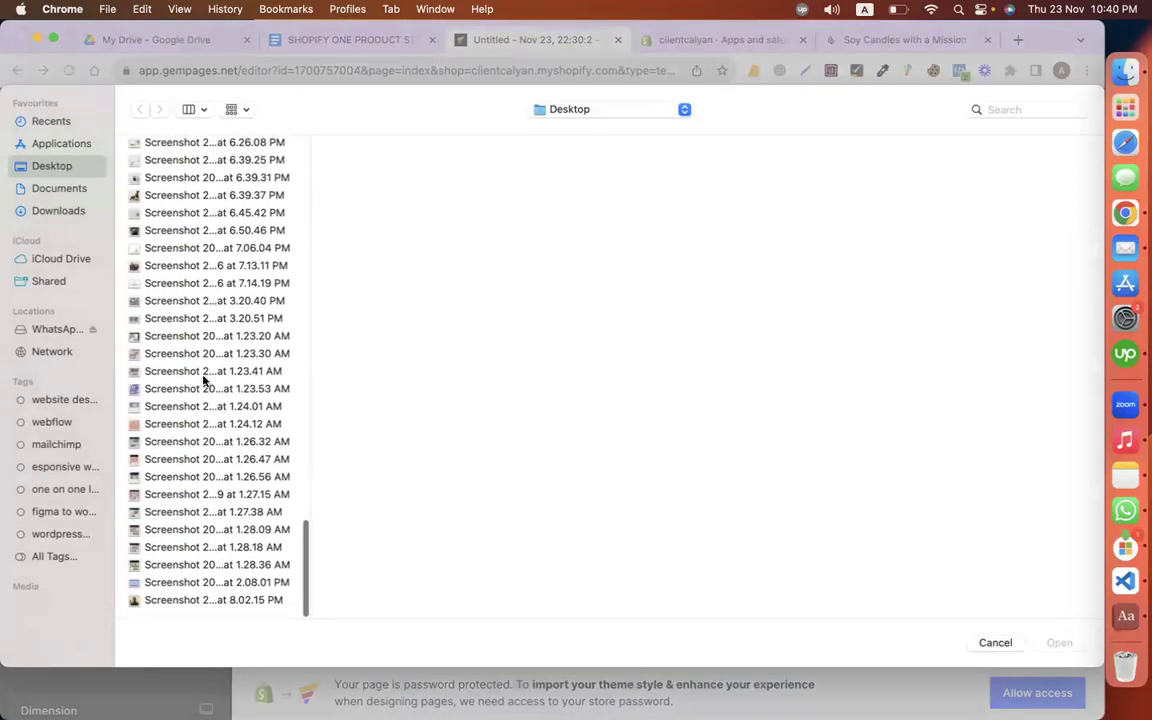
scroll(165, 262, "up", 3)
left_click(155, 206)
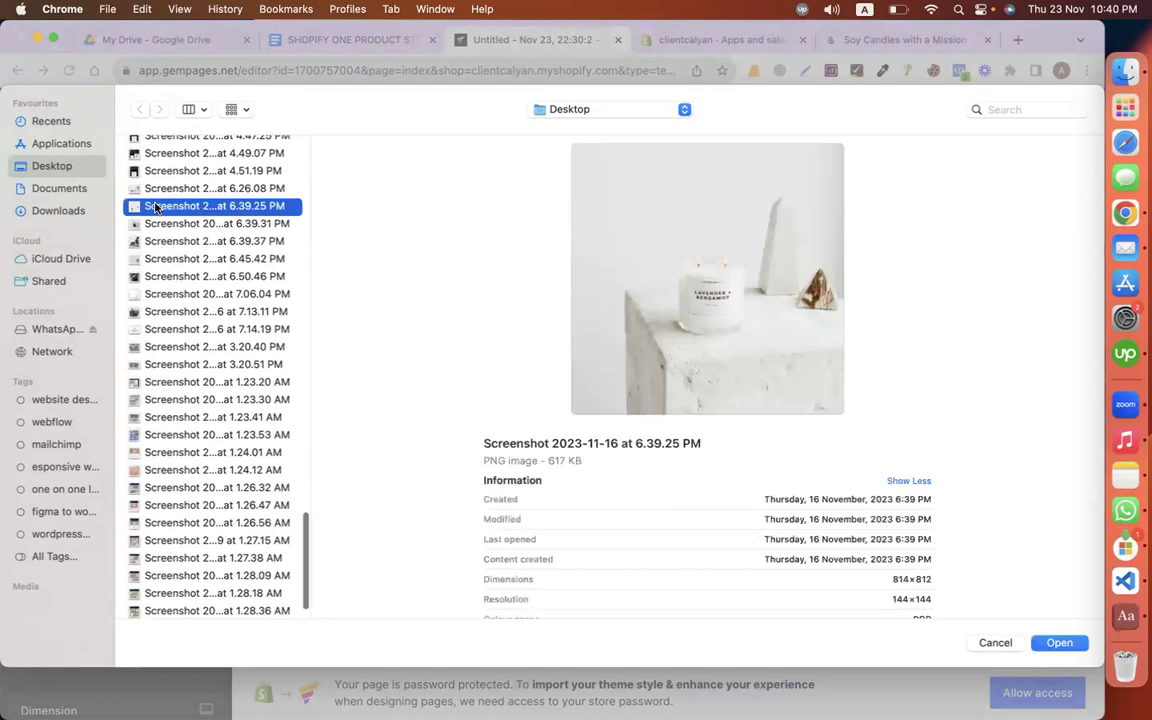
key("Down")
key("Return")
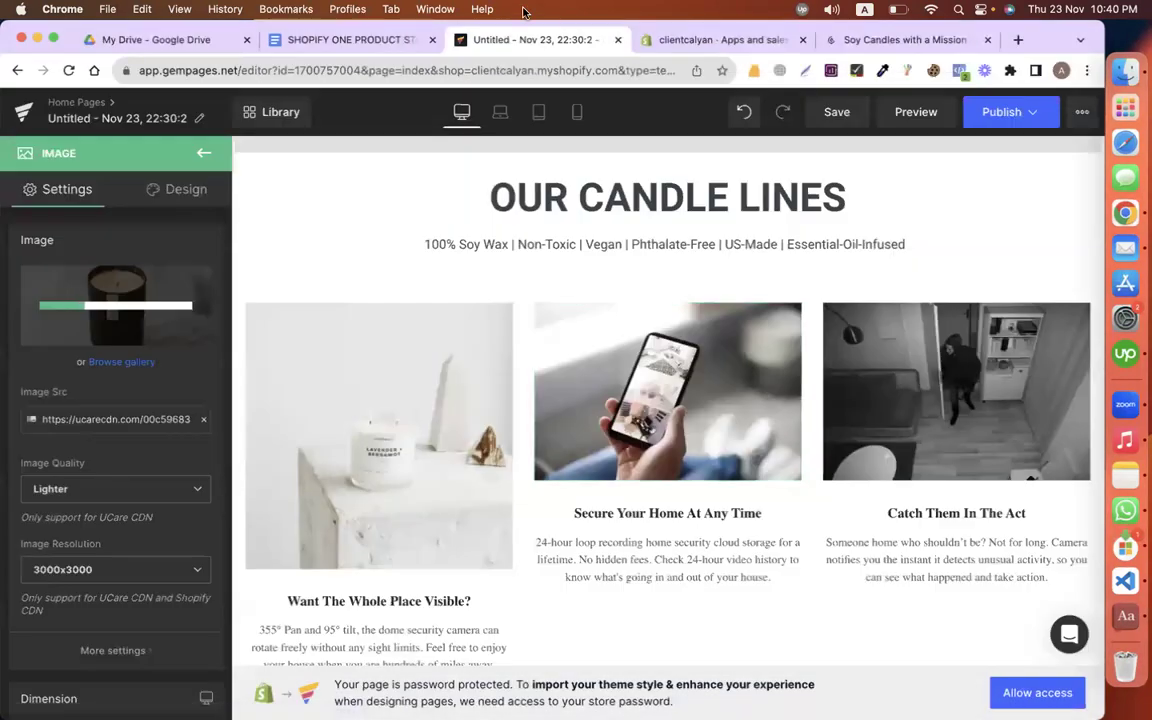
Step: Check the candle sections in the store copy document before returning to the editor
left_click(376, 45)
scroll(460, 398, "down", 15)
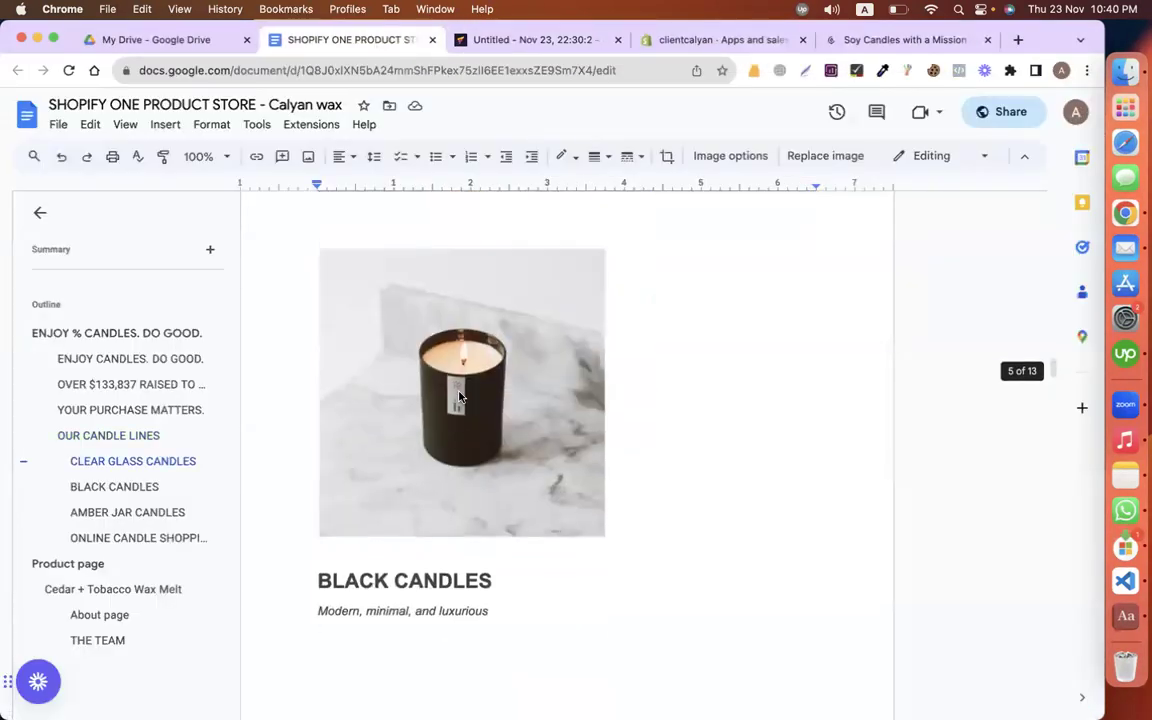
scroll(459, 397, "down", 5)
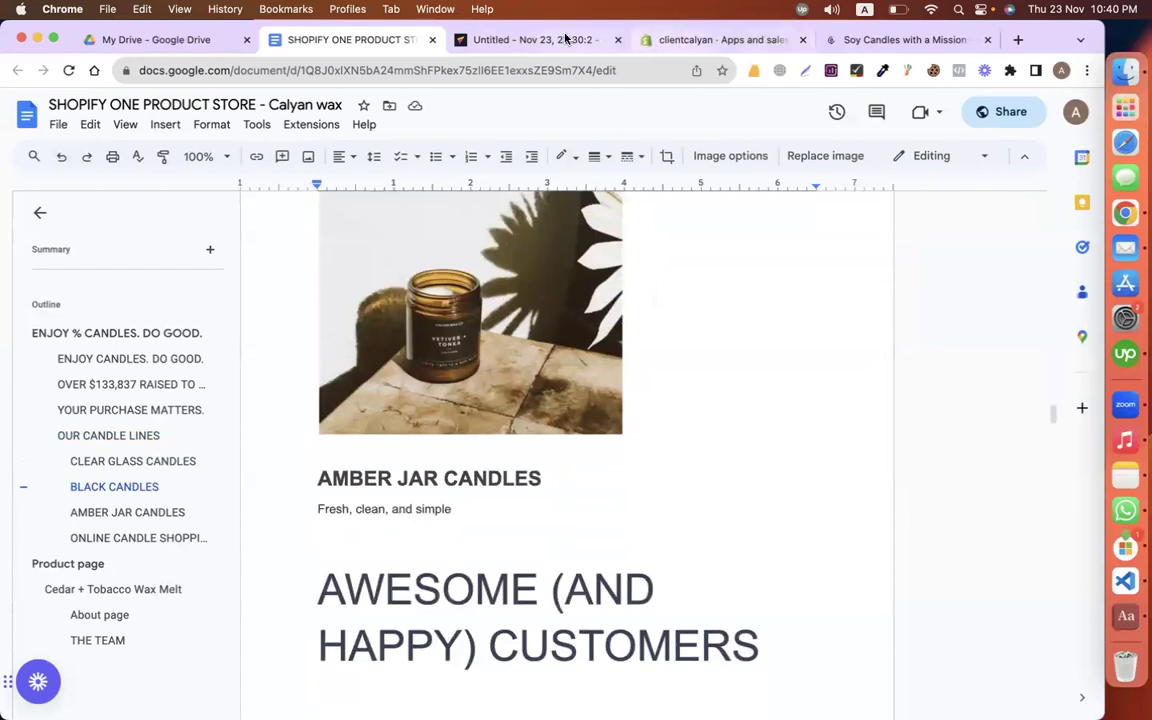
left_click(565, 38)
Step: Replace the right card's camera photo with the amber jar candle screenshot
left_click(856, 401)
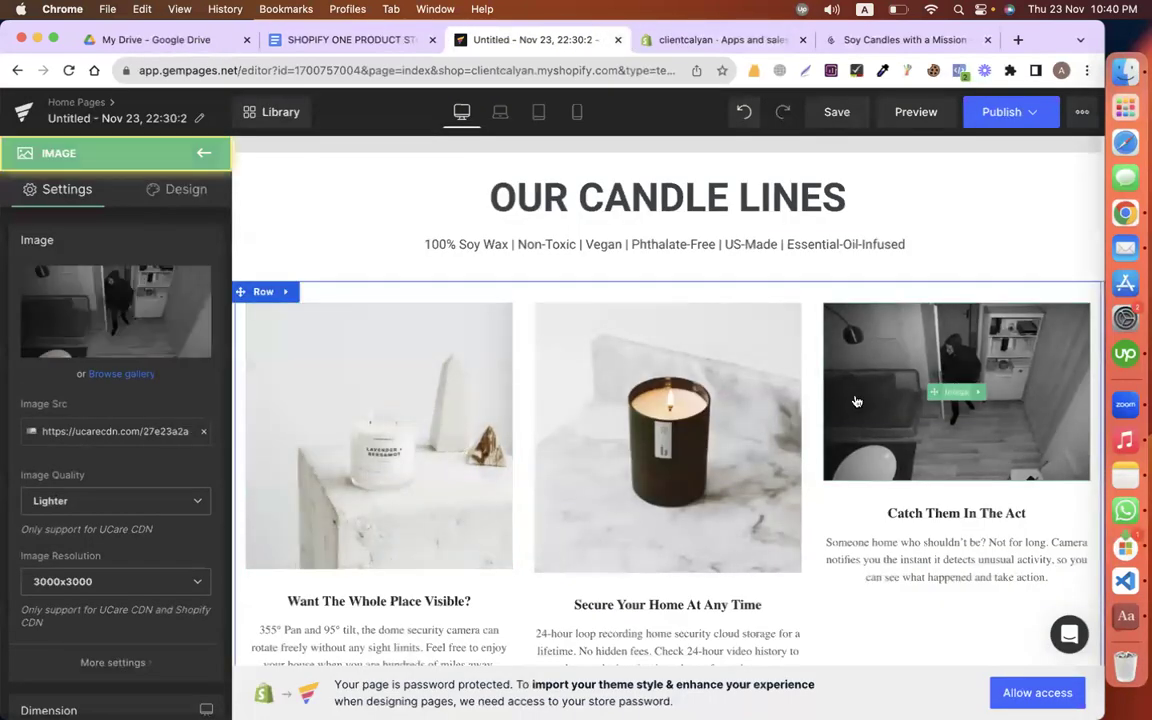
mouse_move(100, 325)
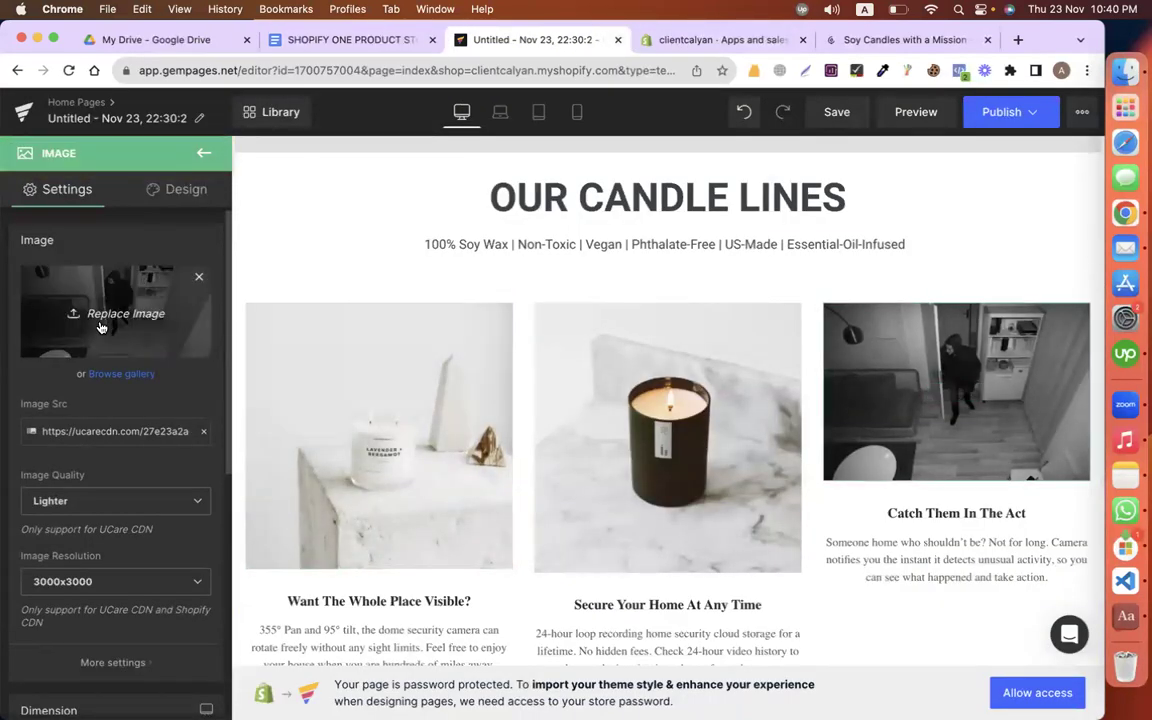
left_click(100, 327)
scroll(225, 560, "down", 20)
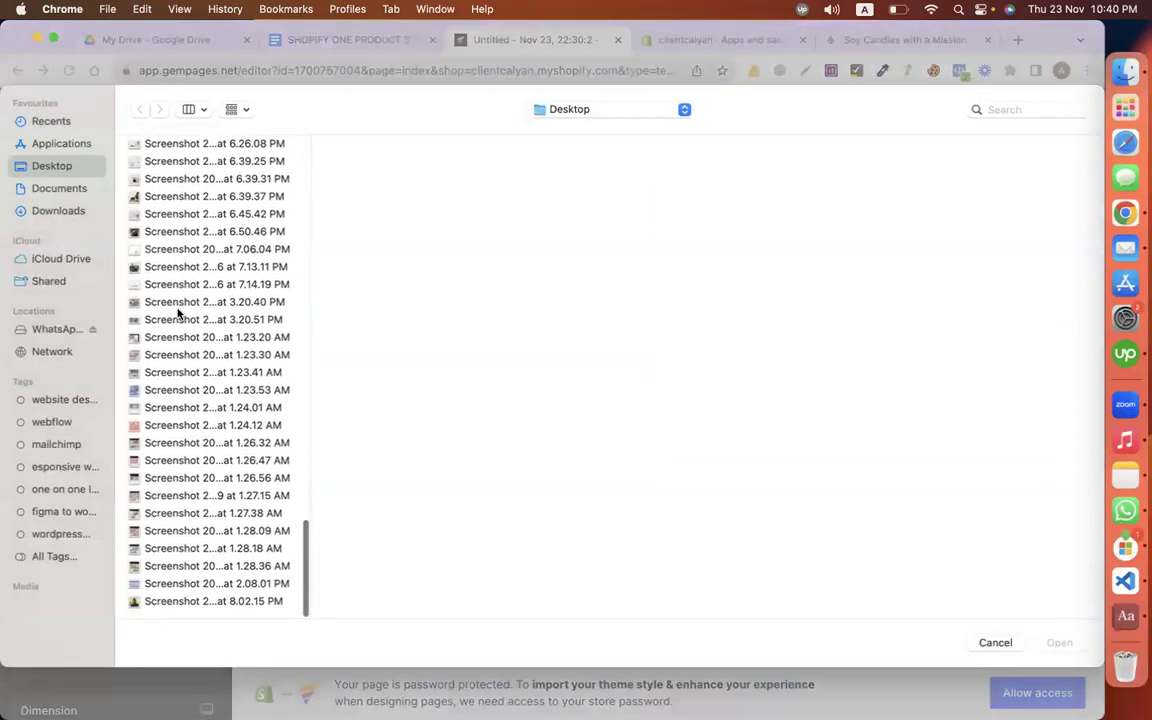
left_click(163, 302)
key("Up")
key("Up")
key("Up")
key("Up")
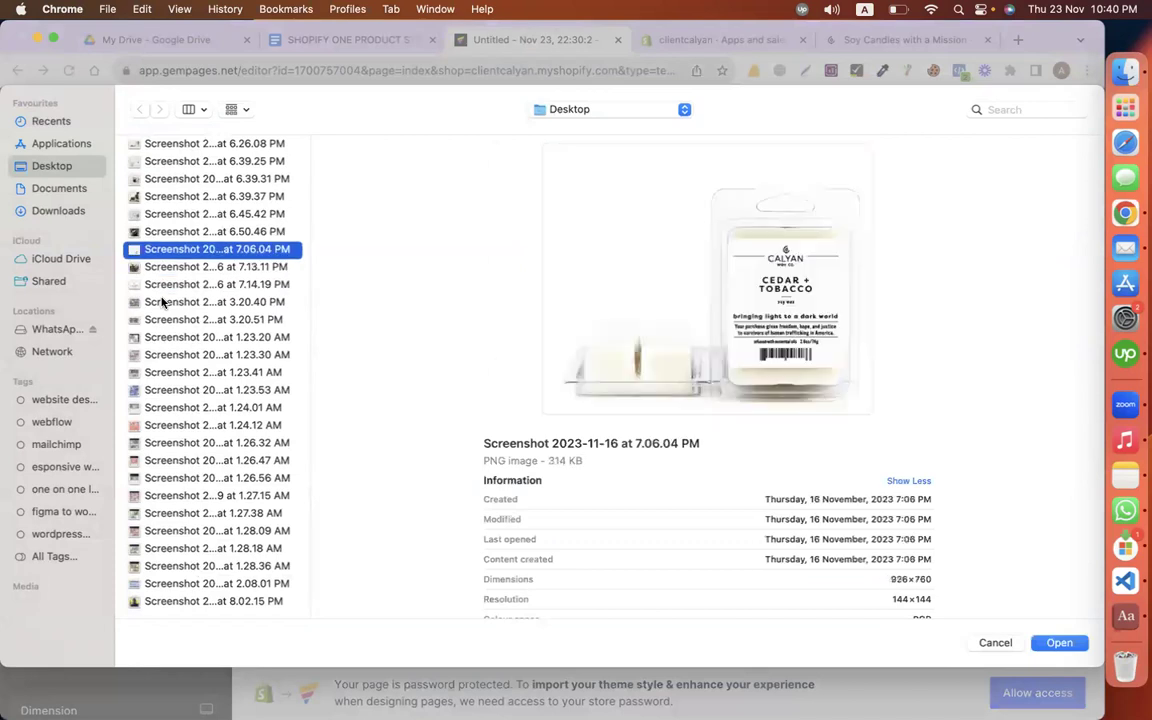
key("Down")
key("Up")
key("Up")
key("Up")
key("Up")
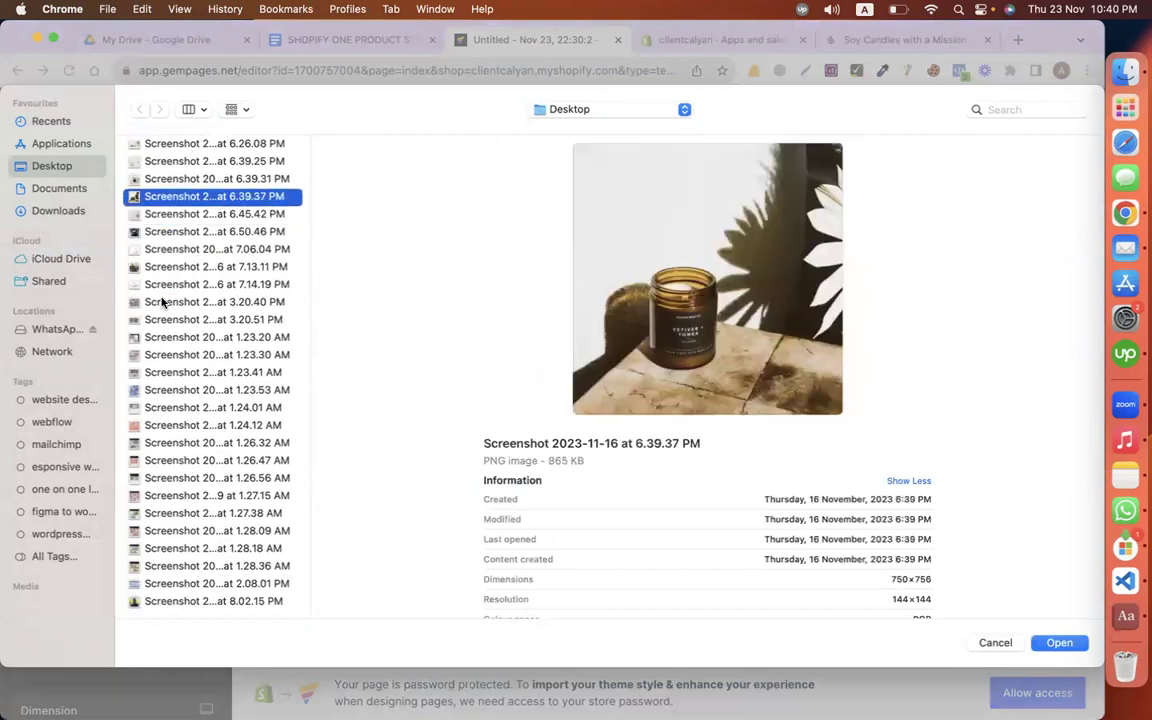
key("Down")
key("Return")
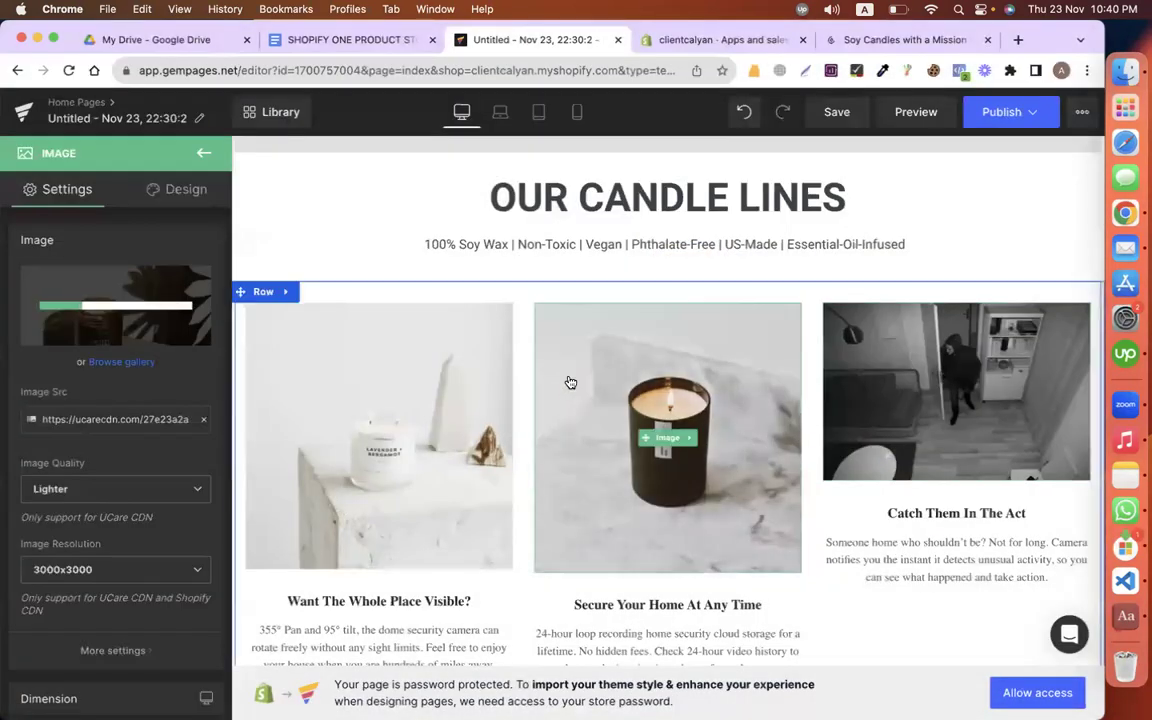
left_click(340, 40)
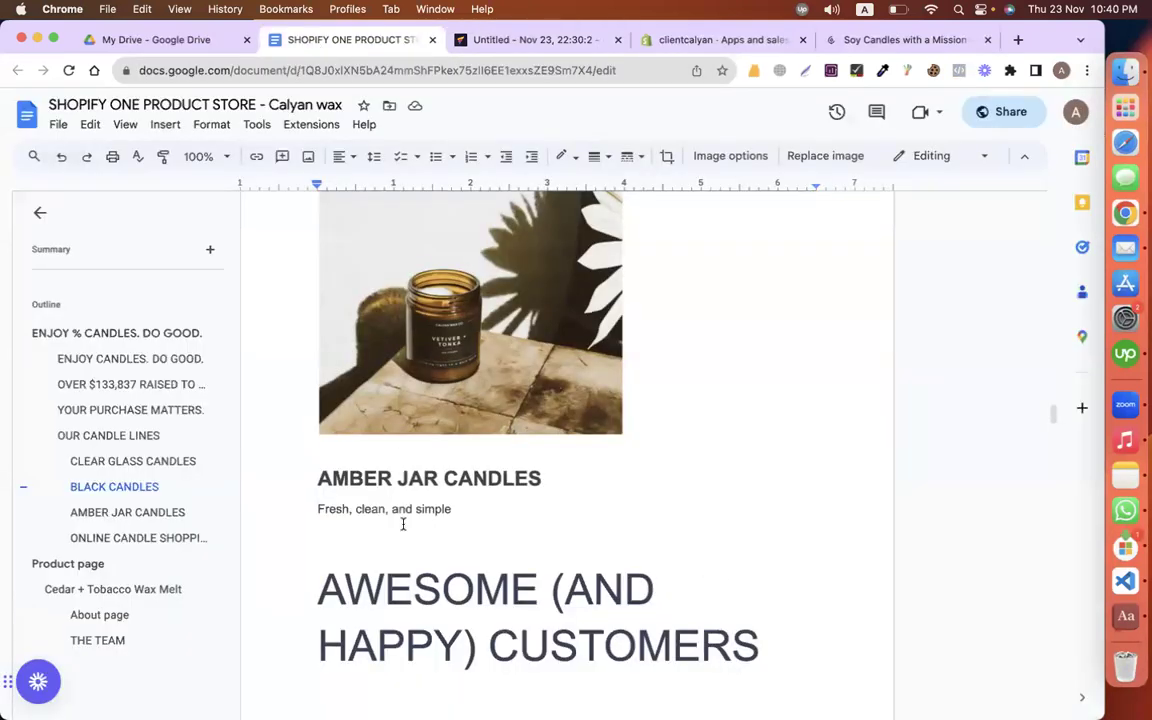
Step: Replace the first card's heading 'Want The Whole Place Visible?' with CLEAR GLASS CANDLES
scroll(403, 524, "up", 10)
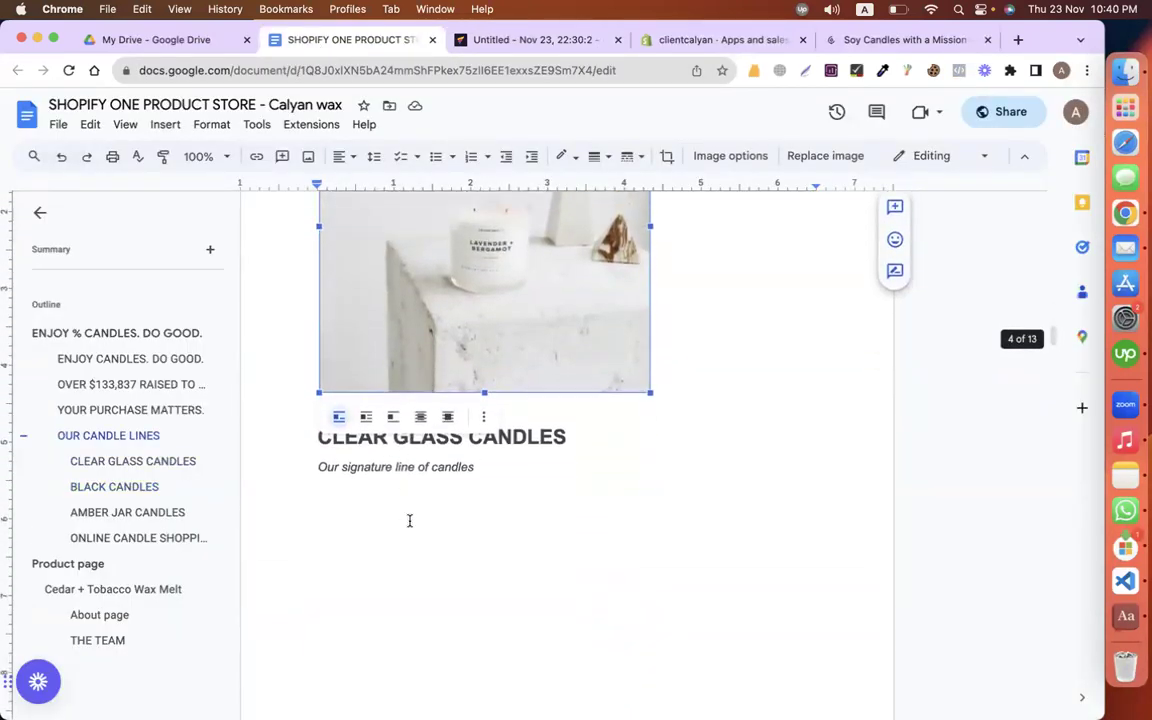
left_click(648, 416)
triple_click(580, 436)
key("super+c")
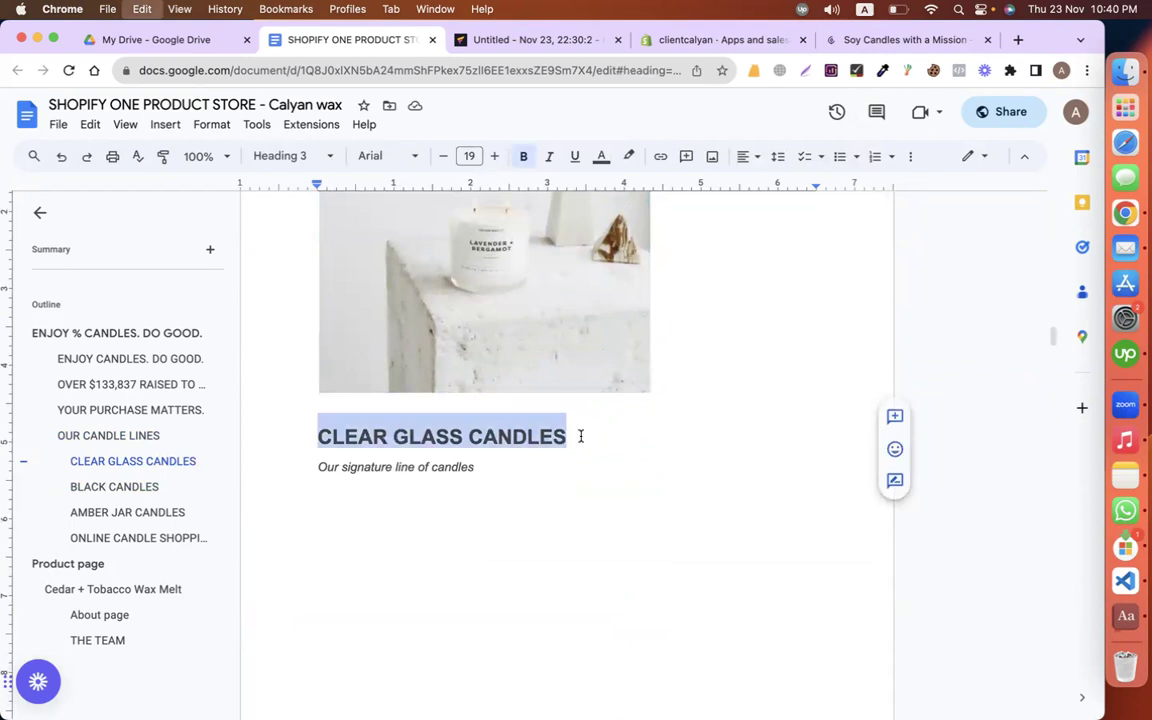
left_click(566, 40)
scroll(355, 450, "down", 2)
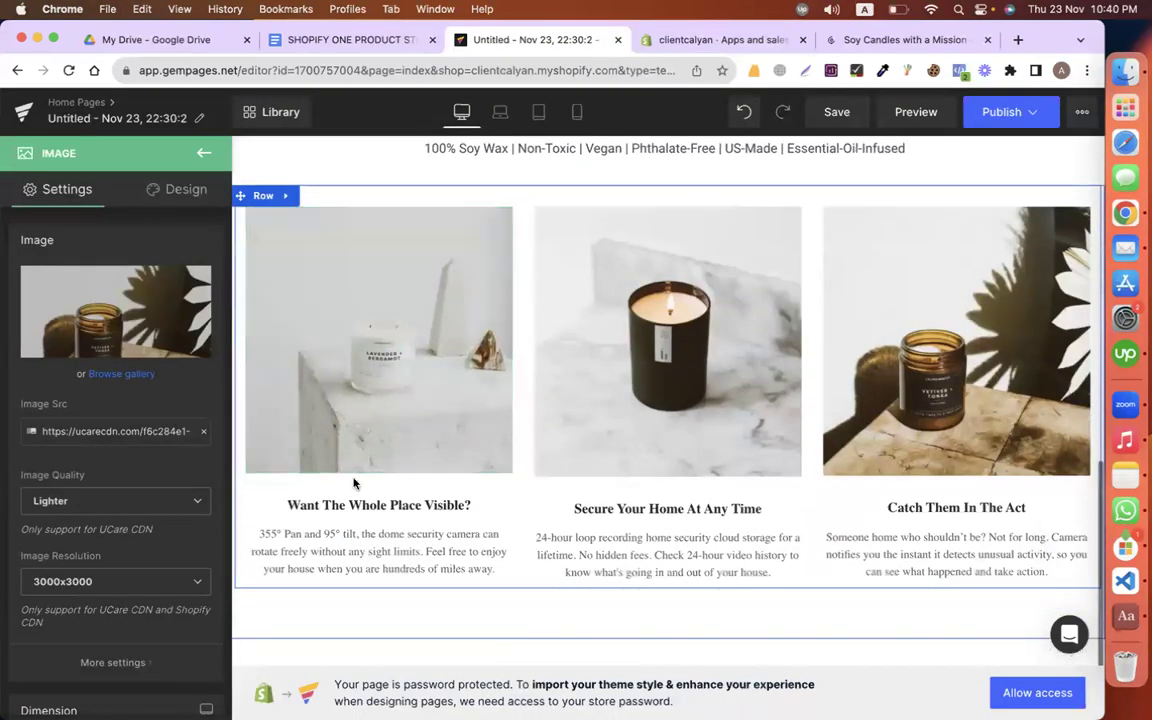
left_click(334, 506)
triple_click(331, 507)
key("super+v")
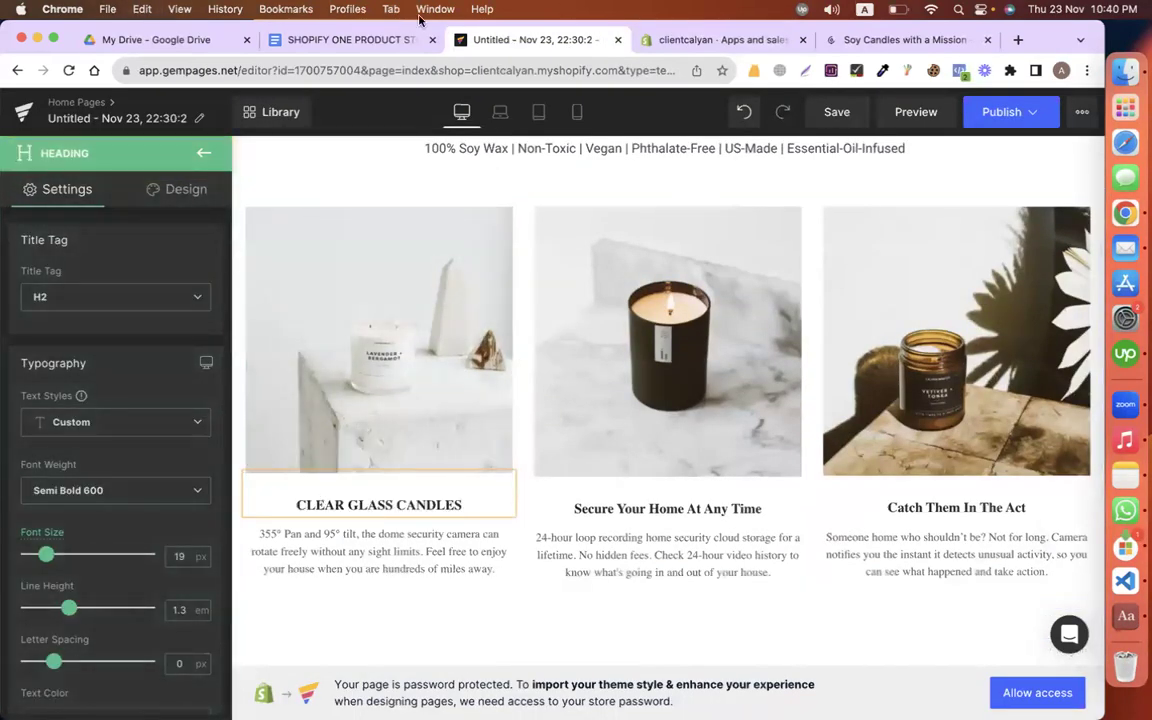
Step: Paste 'Our signature line of candles' as plain text over the first card's paragraph
left_click(350, 40)
left_click(510, 465)
triple_click(511, 465)
key("super+c")
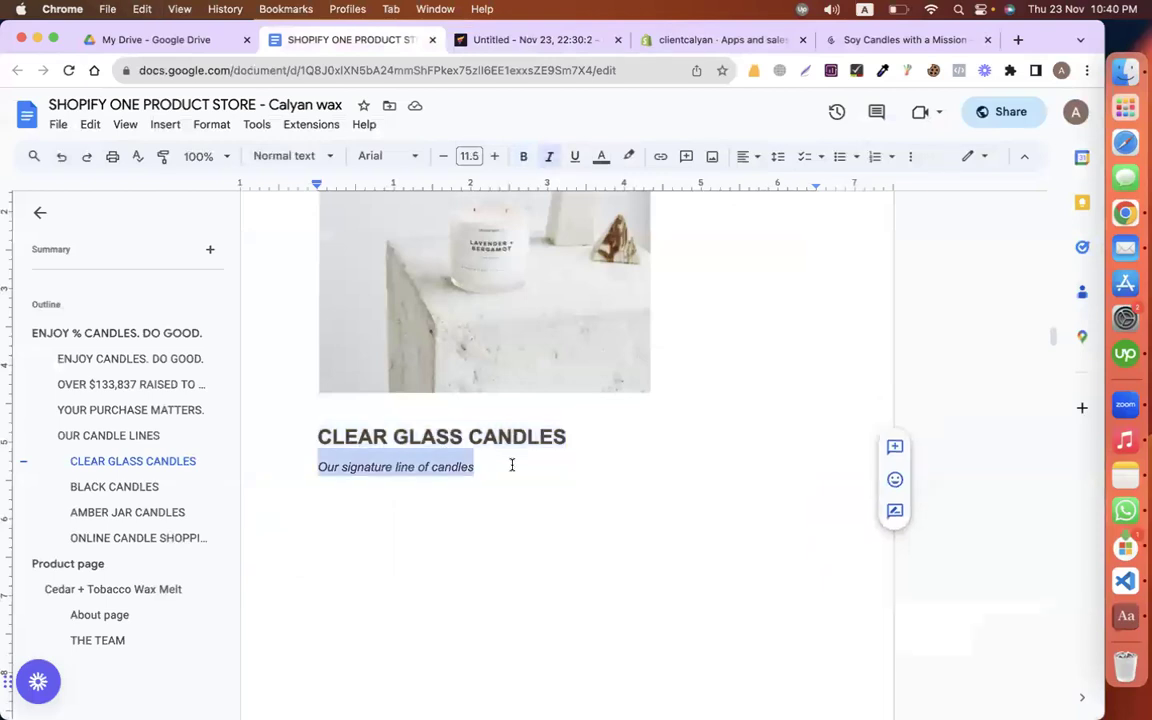
left_click(465, 40)
triple_click(337, 566)
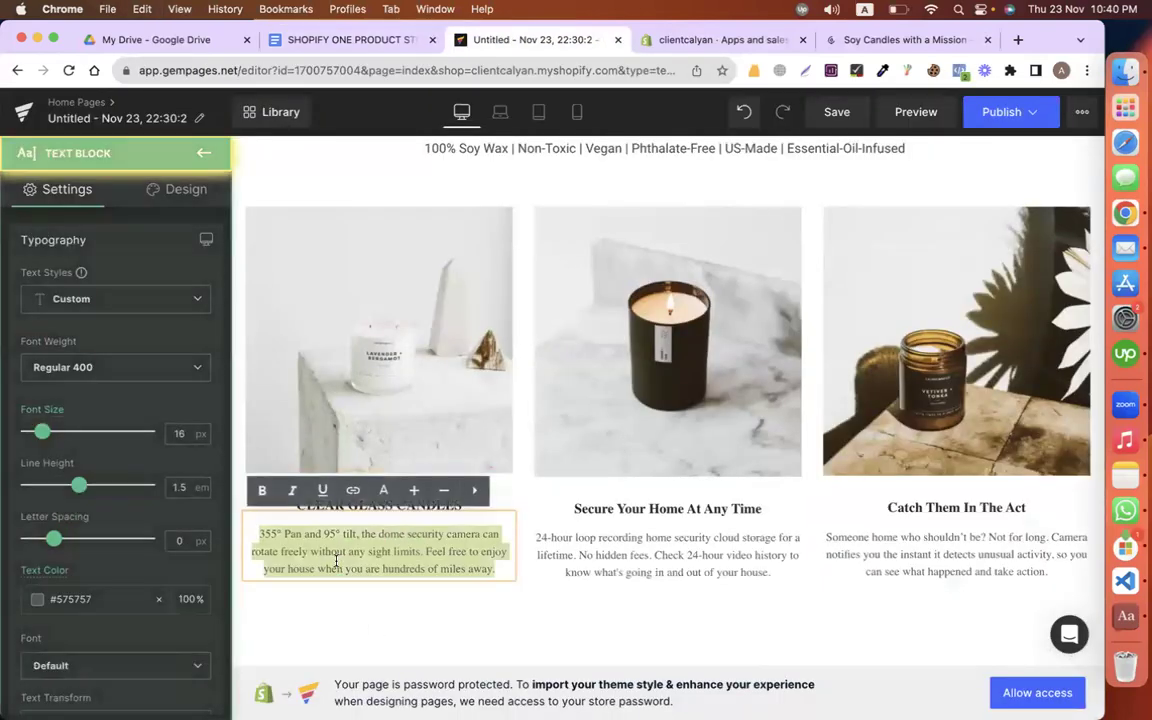
key("super+v")
left_click(737, 452)
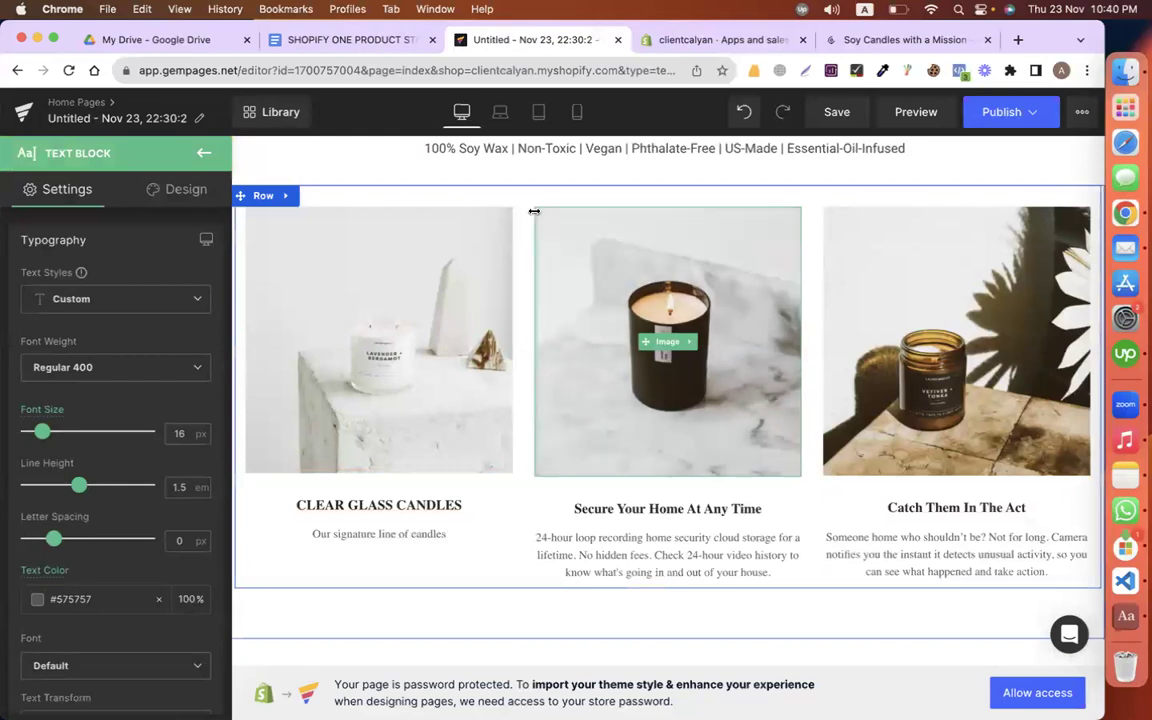
Step: Replace the middle card's 'Secure Your Home At Any Time' heading with BLACK CANDLES
left_click(302, 40)
scroll(290, 501, "down", 5)
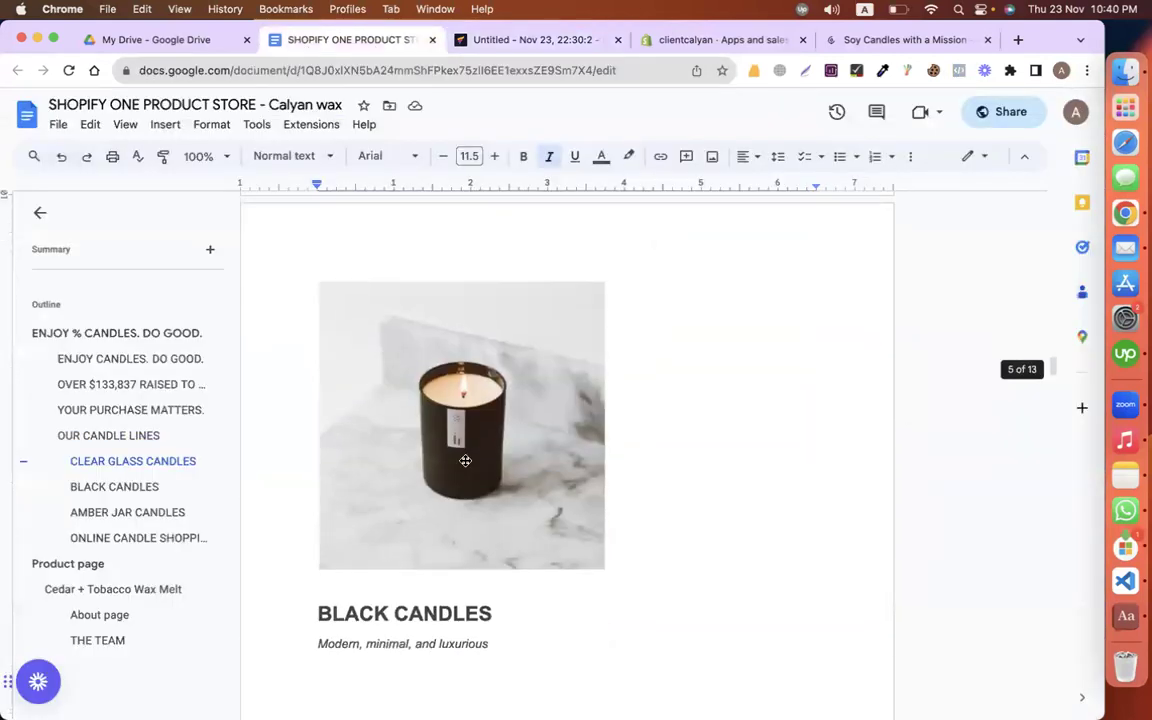
left_click(545, 385)
triple_click(545, 385)
key("super+c")
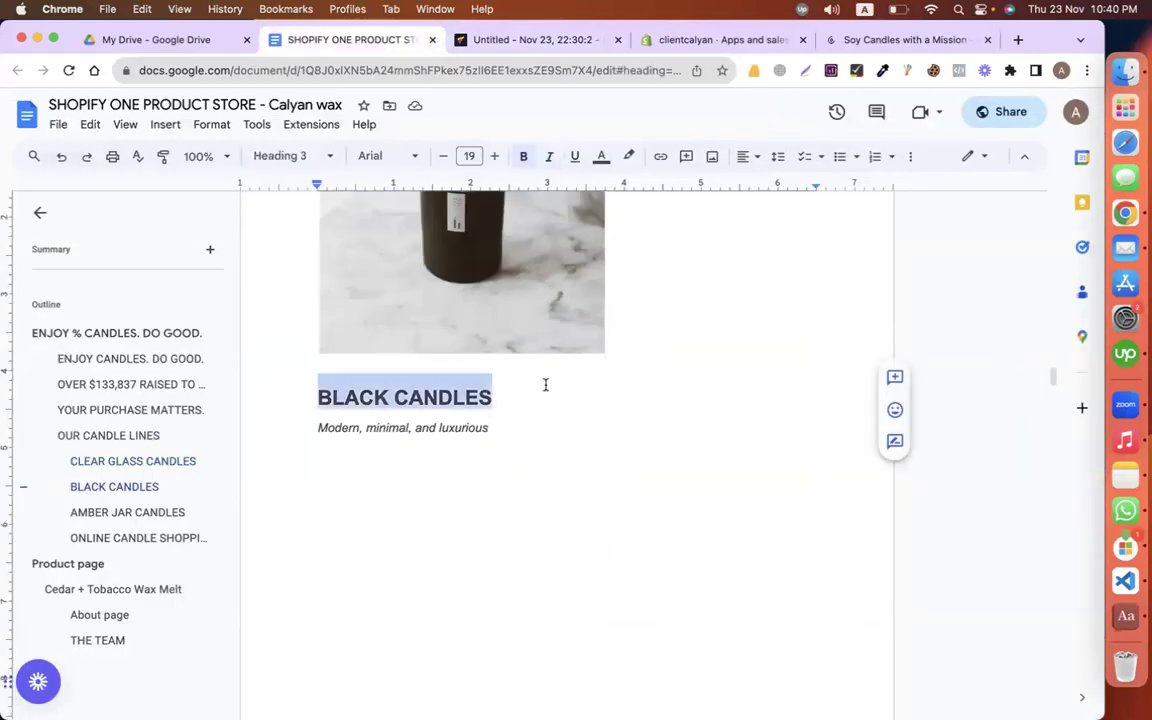
left_click(535, 40)
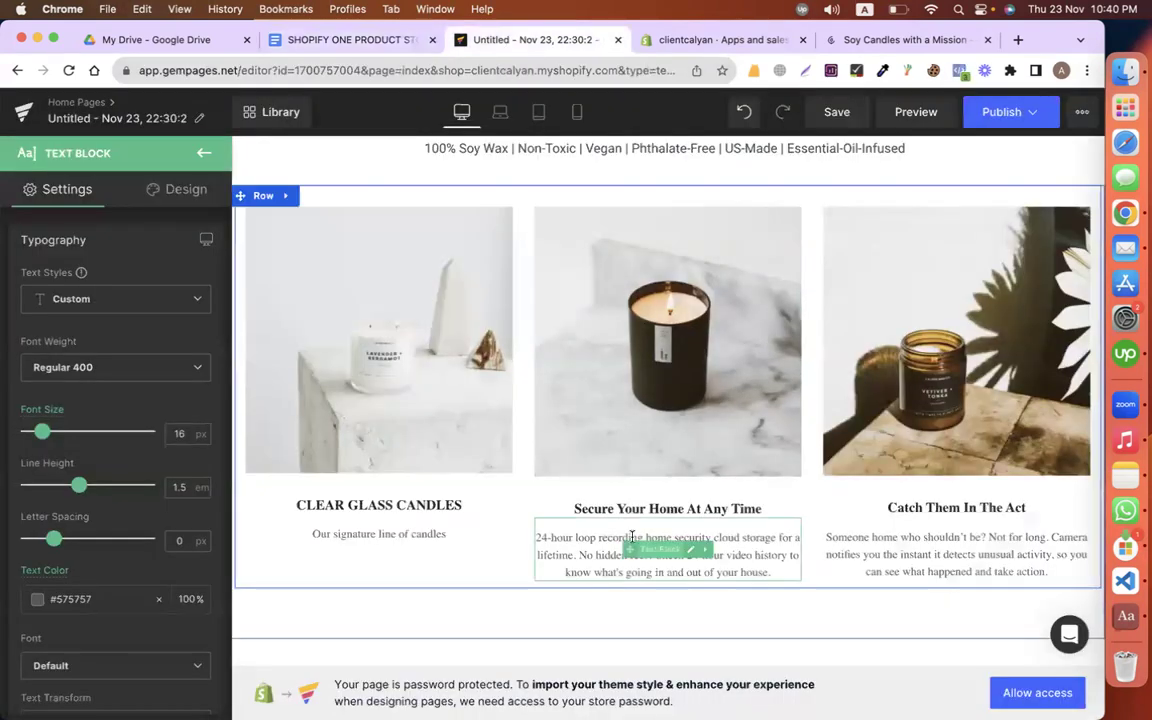
left_click(625, 545)
left_click(473, 553)
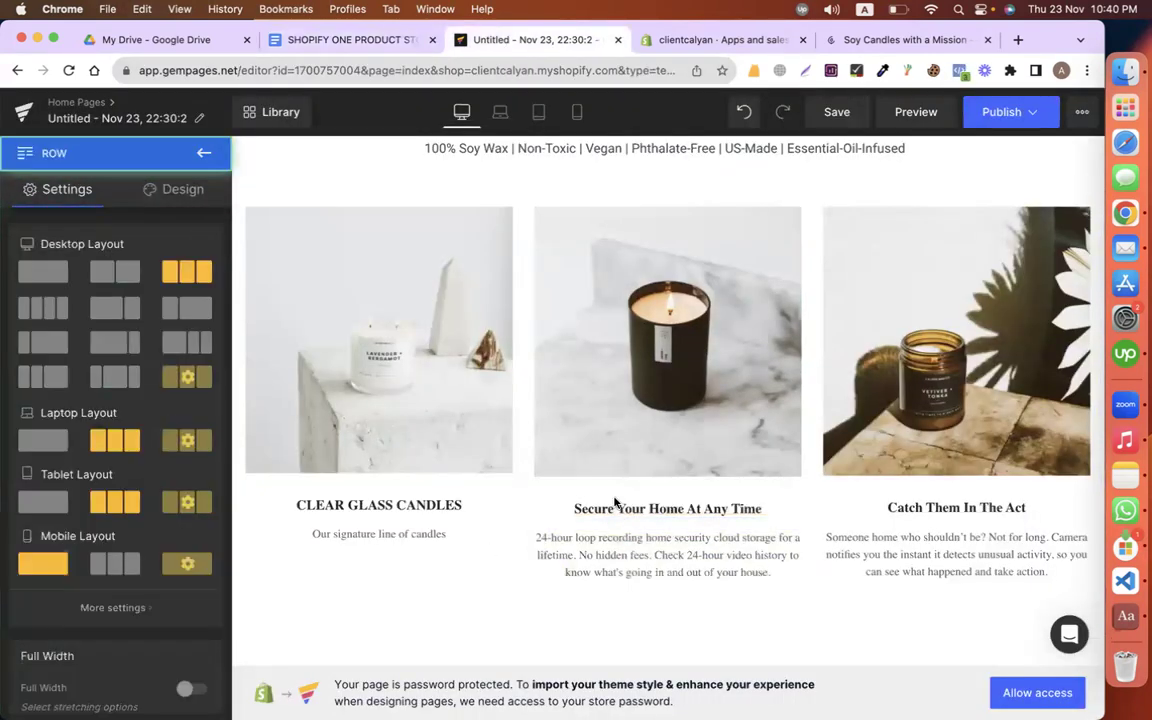
left_click(604, 507)
key("super+v")
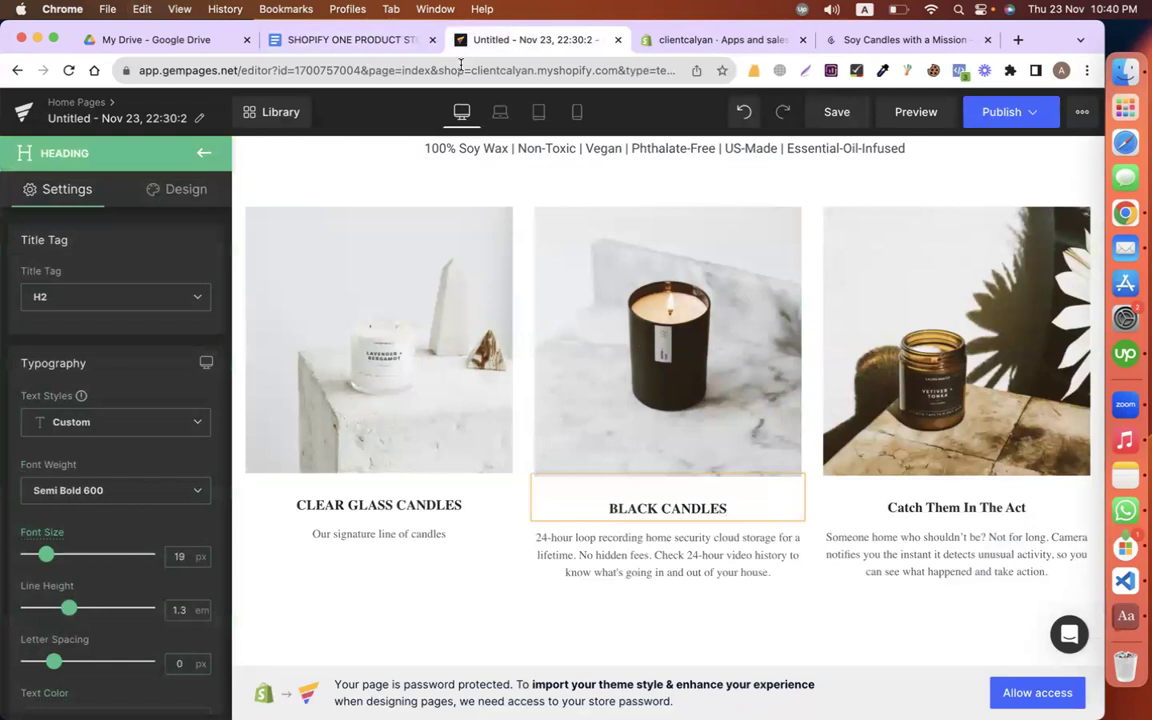
Step: Paste 'Modern, minimal, and luxurious' as plain text under the BLACK CANDLES heading
left_click(305, 40)
triple_click(563, 427)
key("super+c")
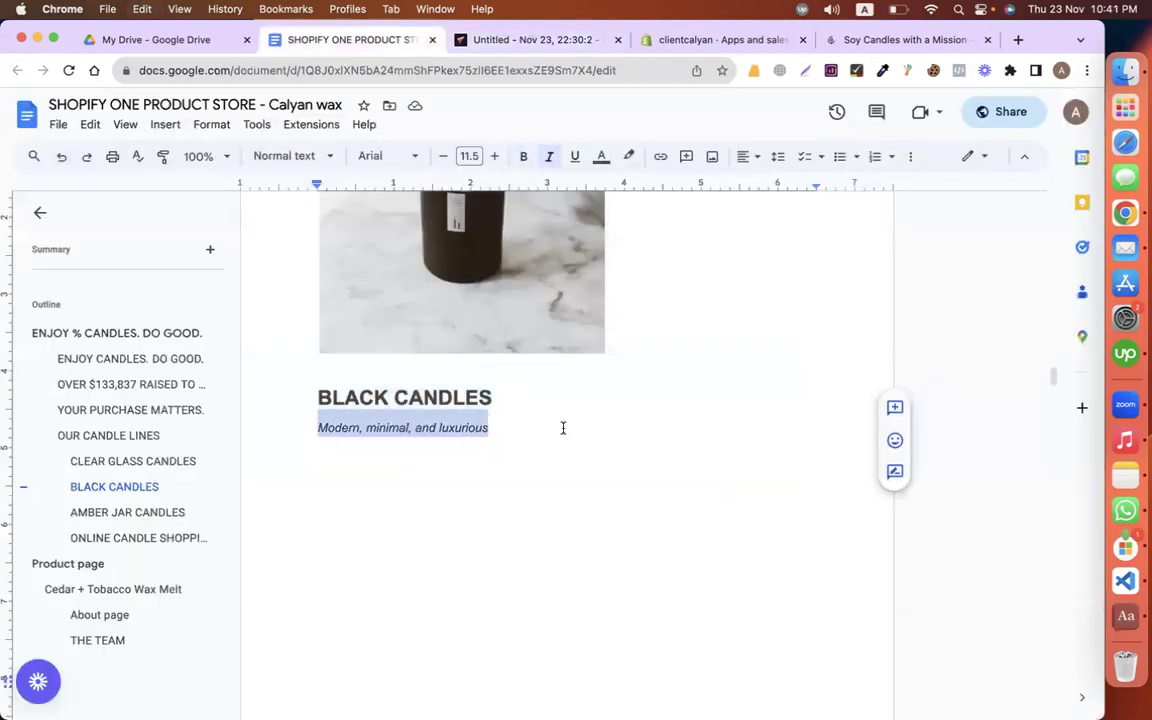
left_click(530, 40)
left_click(643, 575)
left_click(643, 575)
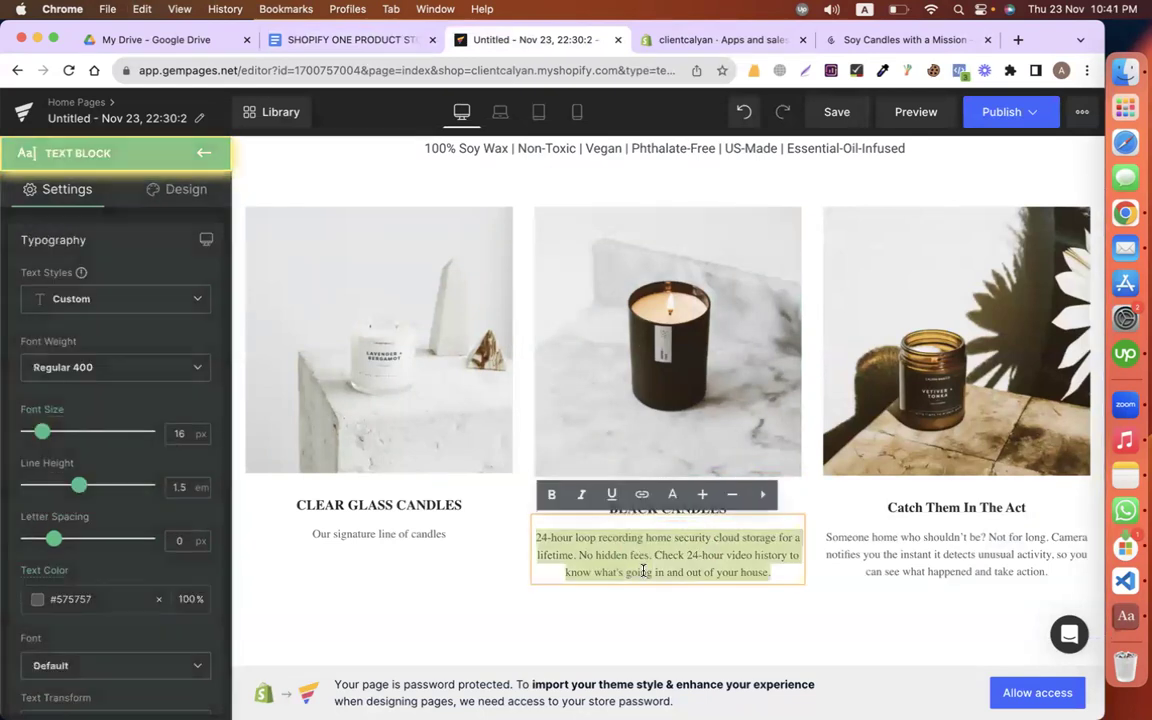
key("super+v")
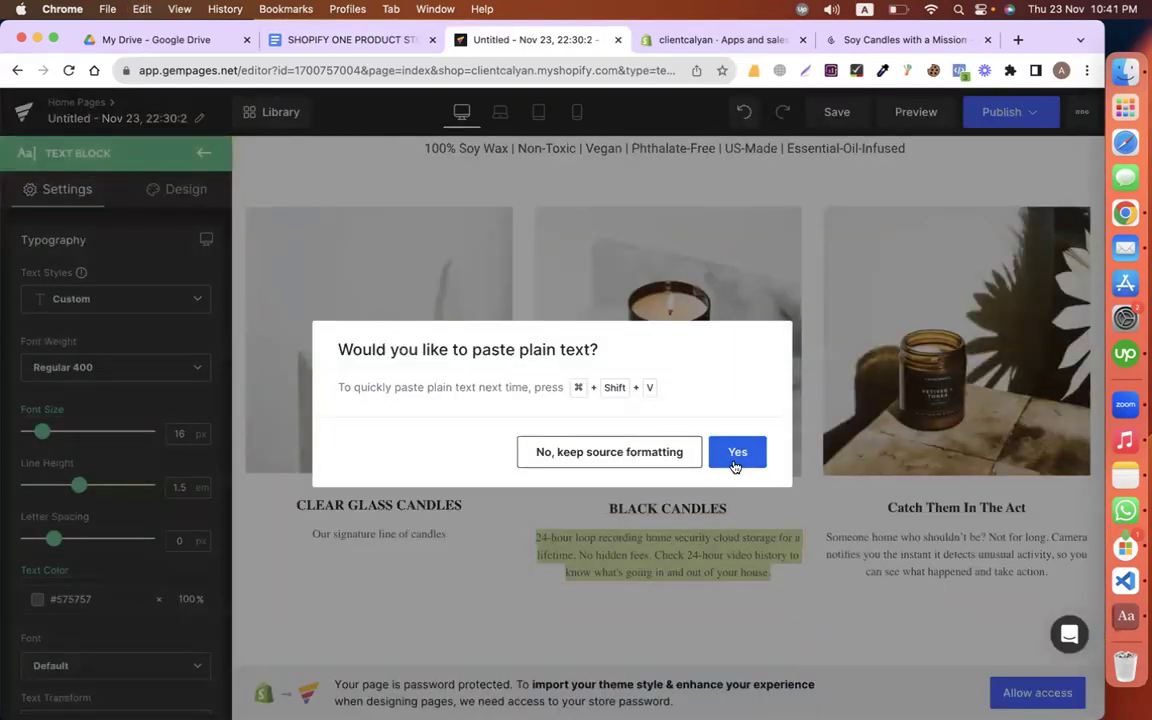
left_click(736, 452)
Step: Replace the third card's 'Catch Them In The Act' heading with AMBER JAR CANDLES
left_click(334, 40)
scroll(553, 443, "down", 5)
scroll(553, 443, "down", 3)
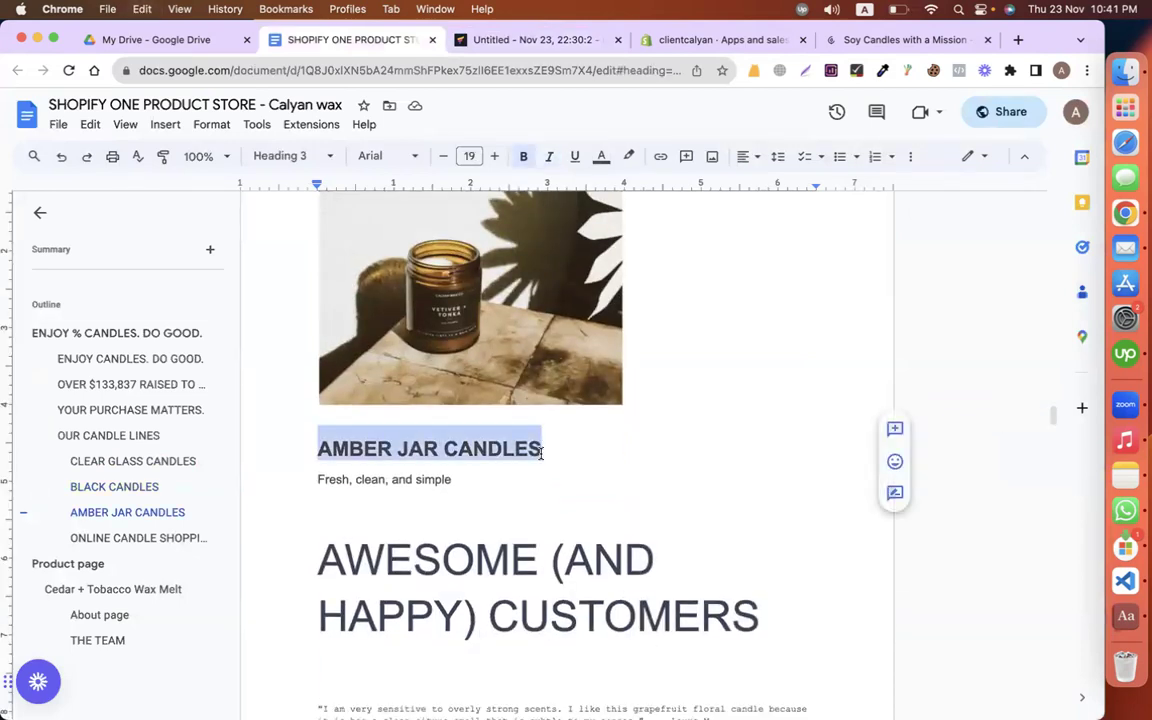
left_click(535, 40)
left_click(964, 511)
key("ctrl+a")
type("AMBER JAR CANDLES")
Step: Paste 'Fresh, clean, and simple' as plain text over the amber jar card's paragraph
left_click(374, 36)
left_click(452, 479)
triple_click(451, 480)
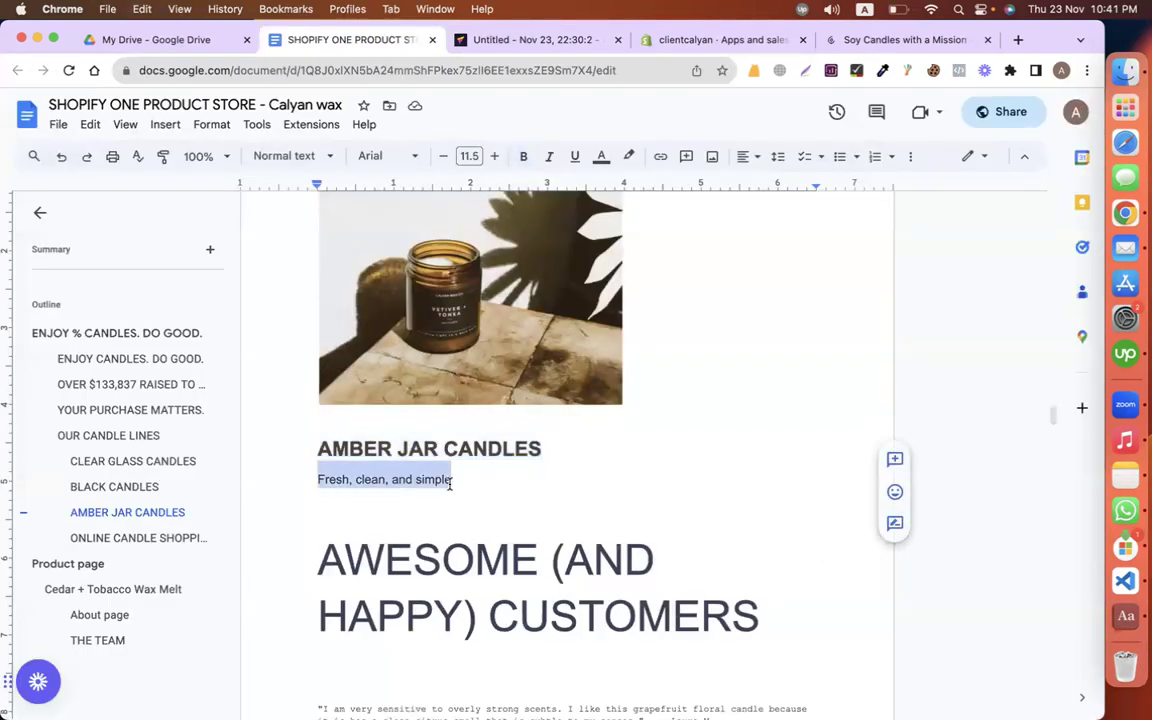
left_click(535, 40)
left_click(930, 570)
key("ctrl+a")
key("ctrl+v")
left_click(735, 451)
scroll(650, 455, "up", 2)
scroll(609, 455, "down", 2)
left_click(345, 495)
scroll(80, 500, "down", 5)
scroll(87, 450, "up", 2)
scroll(87, 450, "down", 5)
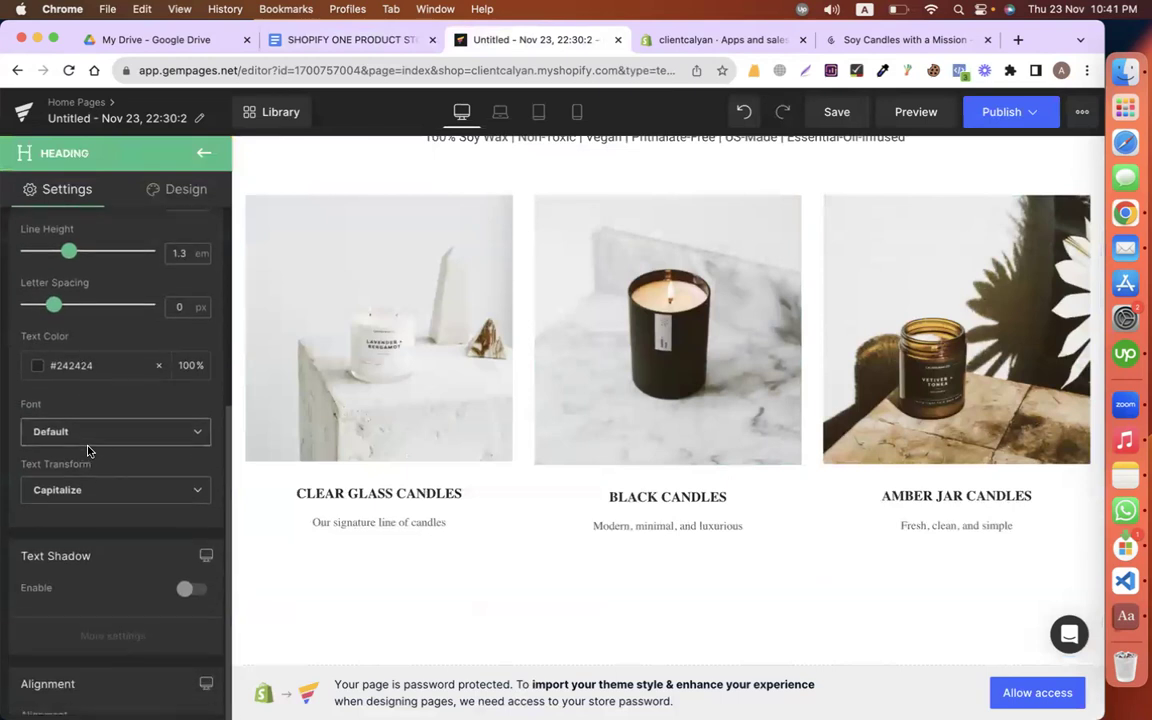
Step: Style the CLEAR GLASS CANDLES heading as Roboto, 21 px, Bolder weight
left_click(90, 305)
left_click(85, 357)
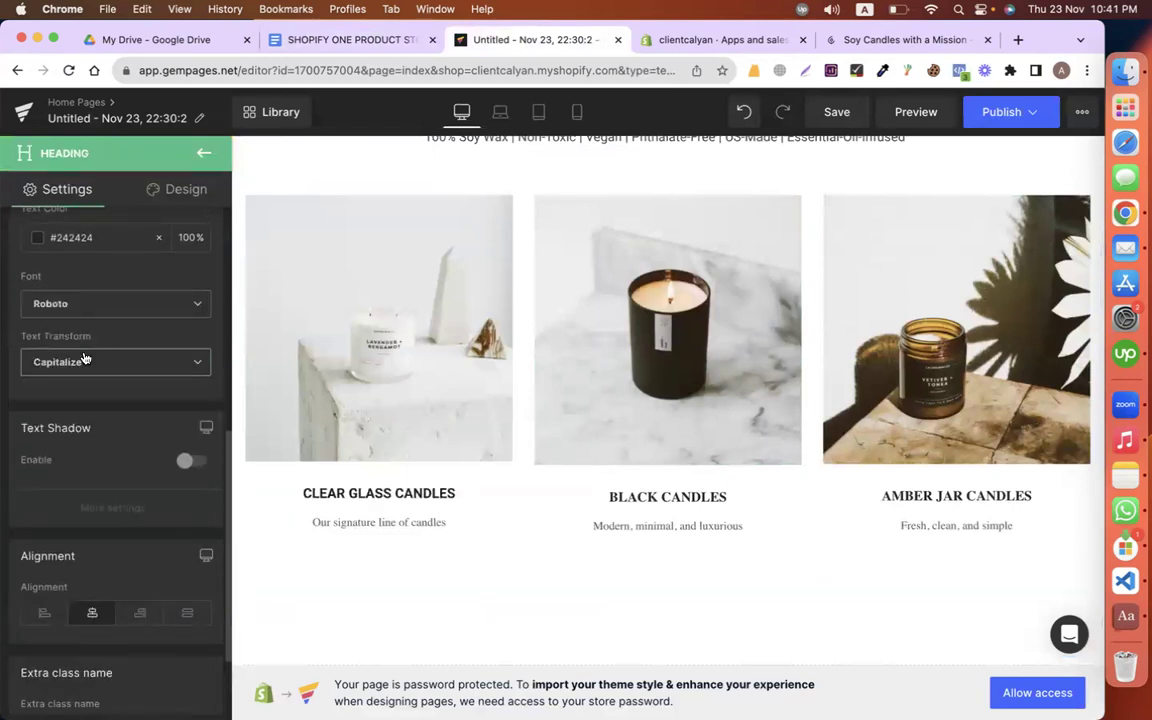
scroll(83, 487, "up", 8)
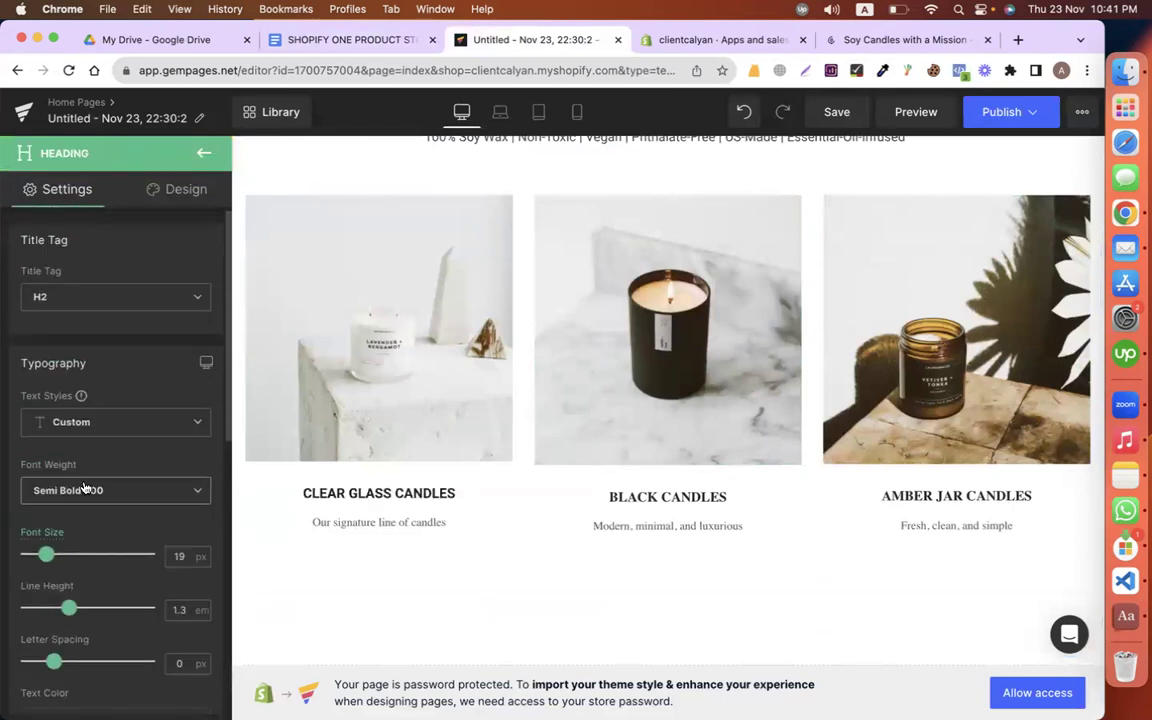
scroll(86, 488, "down", 4)
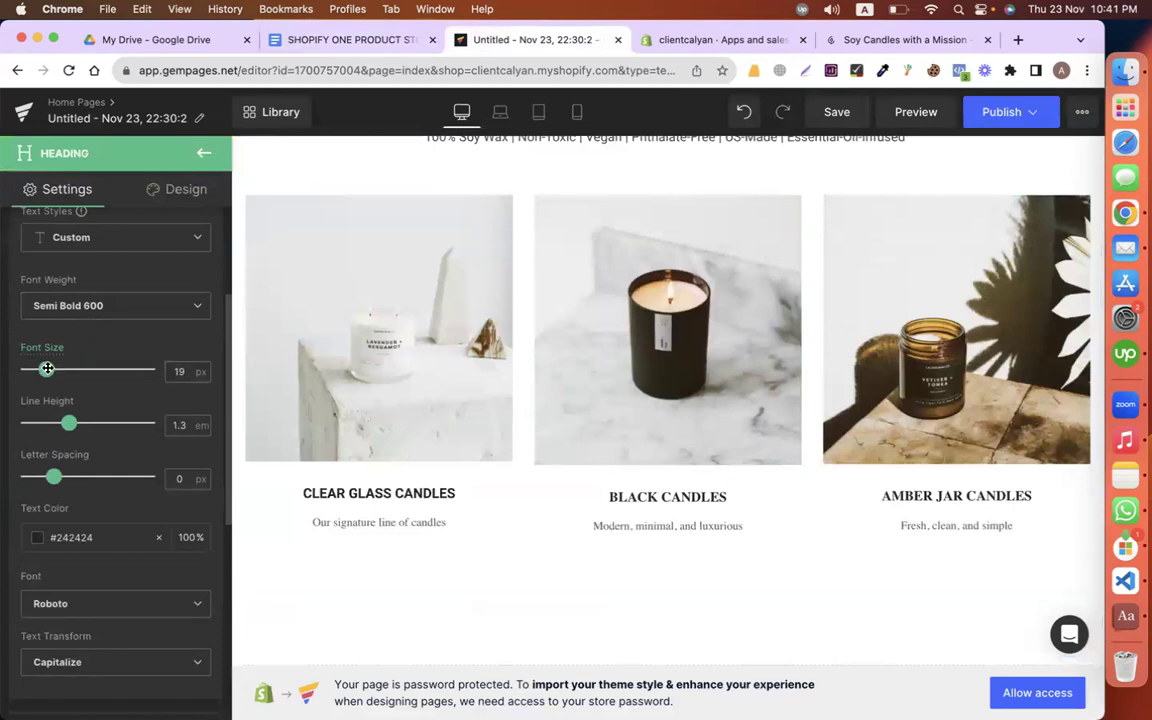
left_click_drag(47, 369, 48, 369)
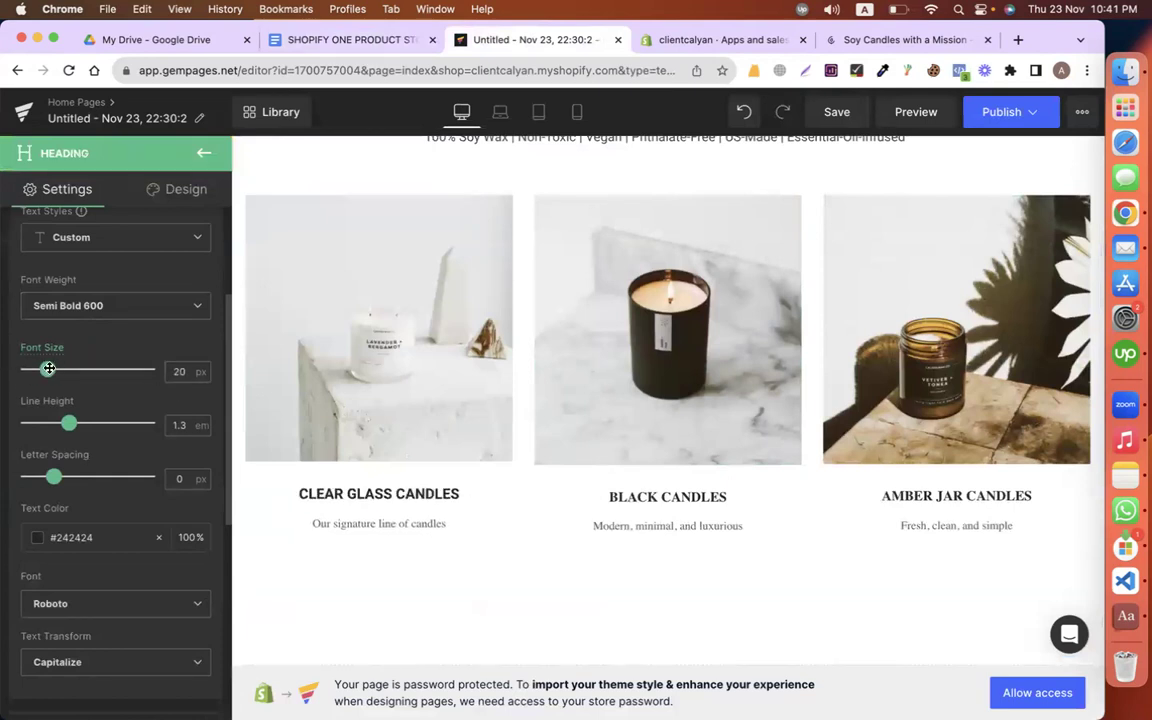
left_click(105, 305)
left_click(75, 438)
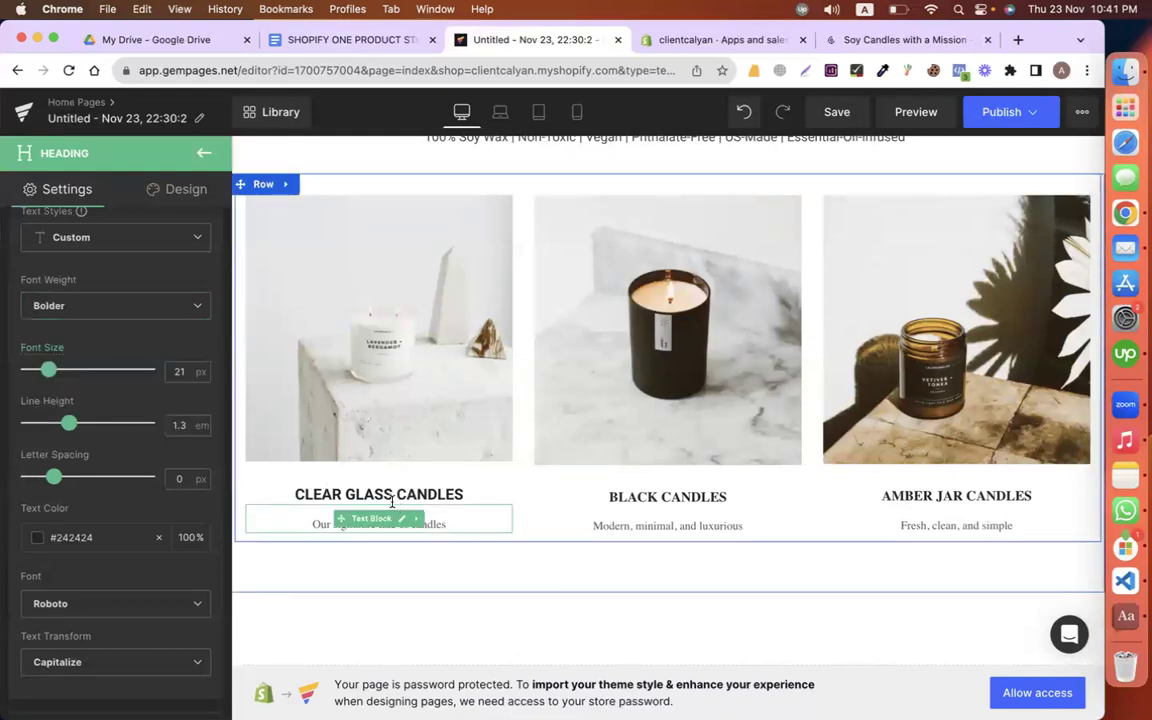
Step: Copy that heading style onto the BLACK CANDLES and AMBER JAR CANDLES headings
right_click(288, 494)
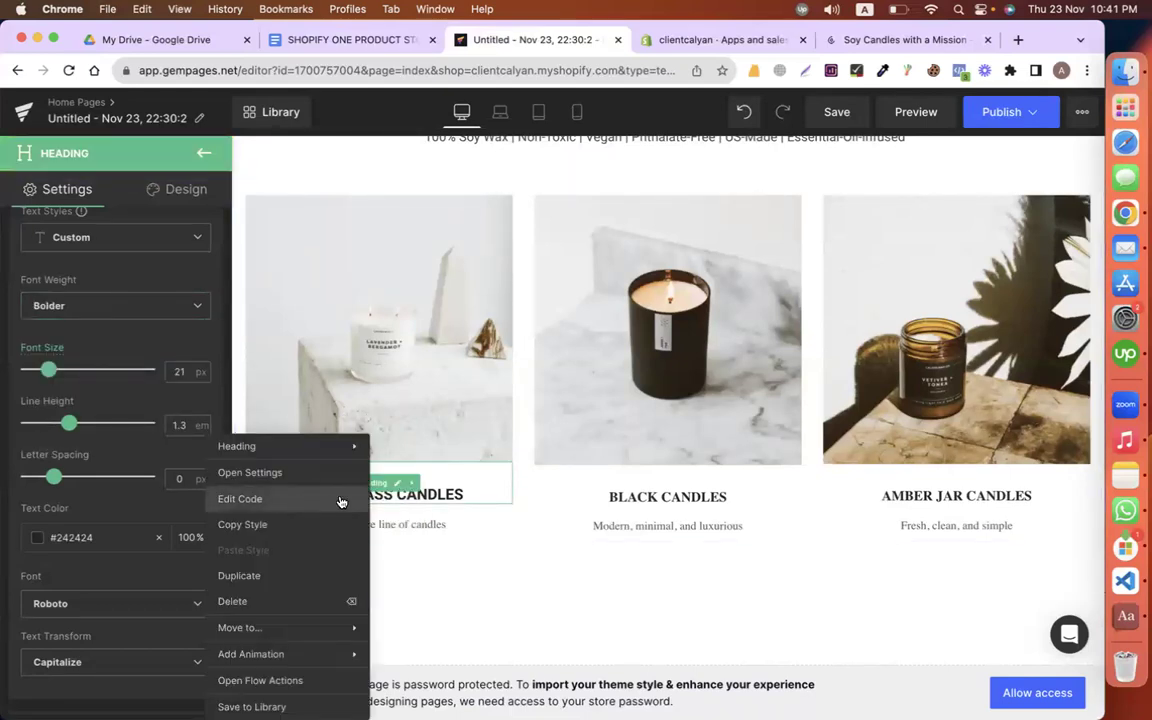
left_click(311, 523)
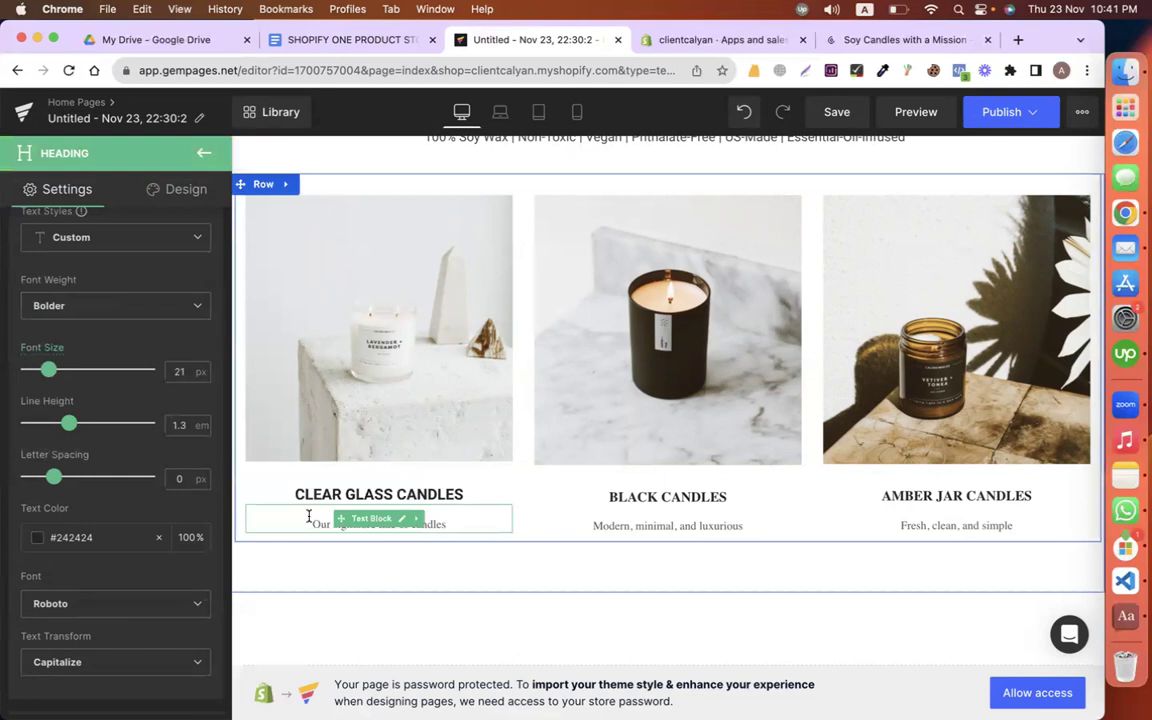
right_click(603, 494)
left_click(583, 548)
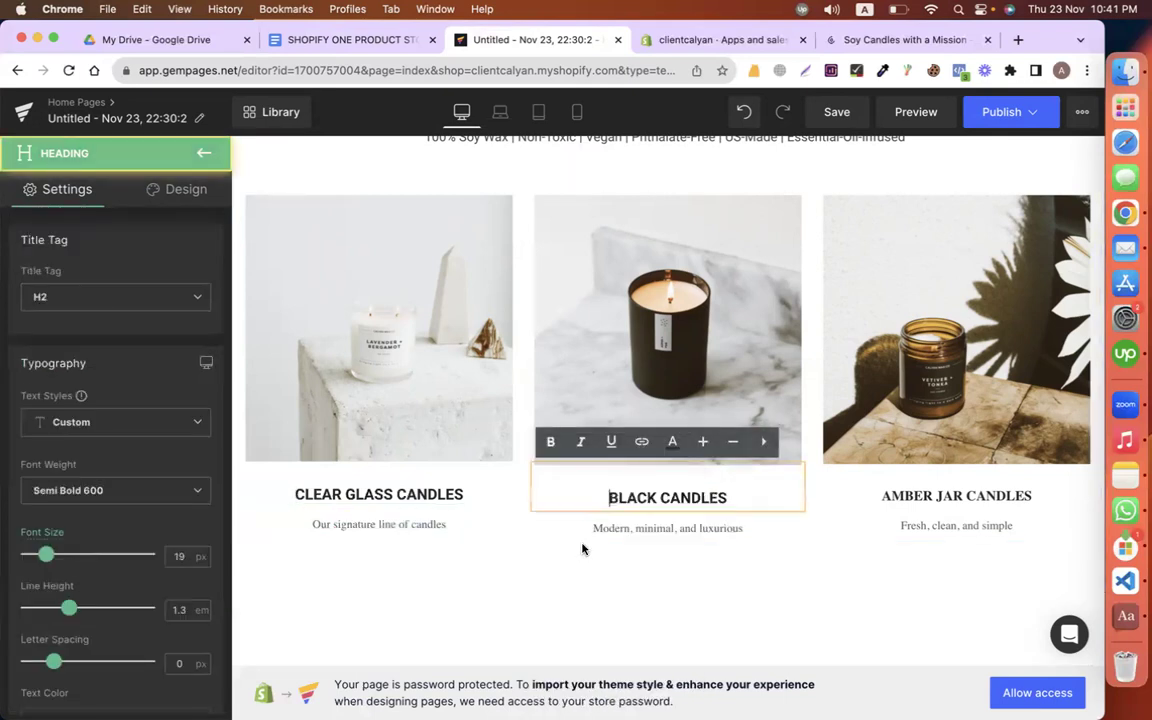
right_click(894, 484)
left_click(840, 550)
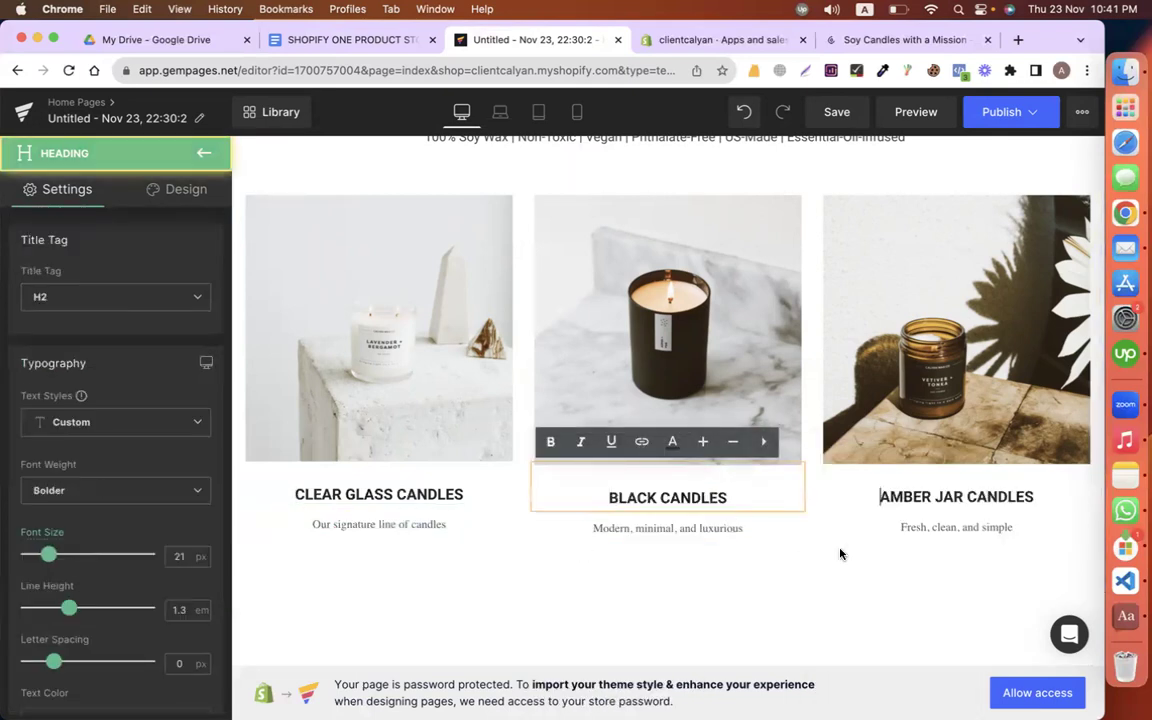
Step: Set the 'Our signature line of candles' caption font to Roboto
left_click(440, 527)
scroll(100, 505, "down", 4)
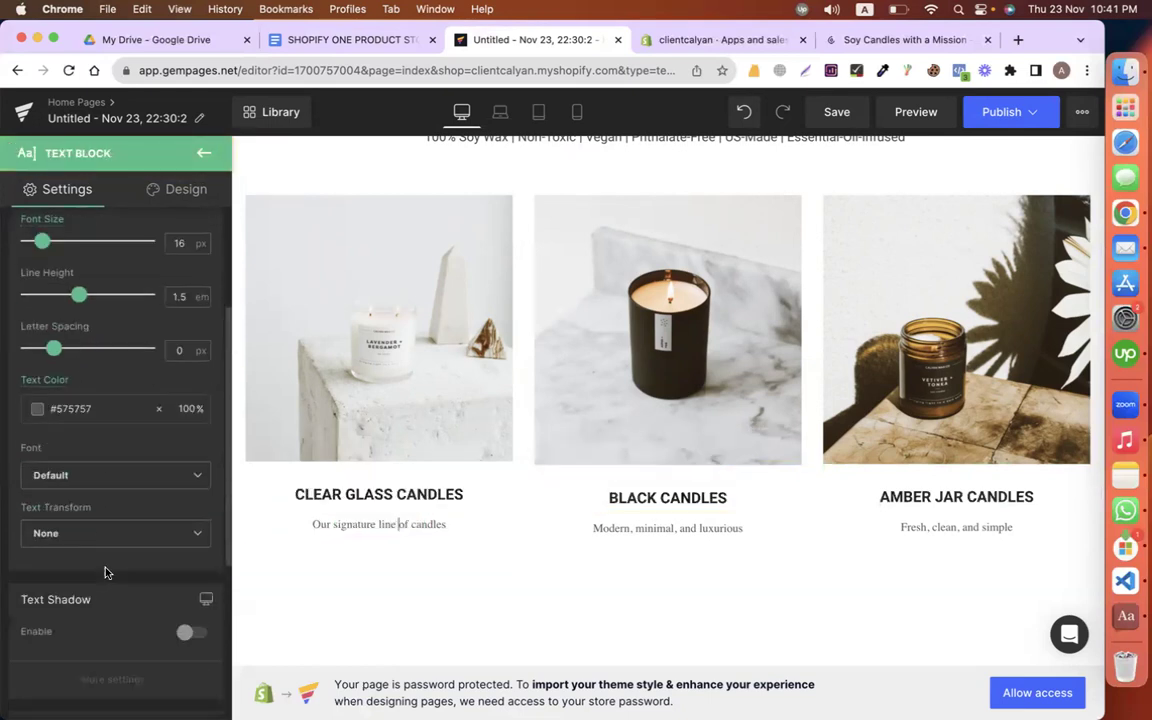
left_click(100, 454)
left_click(80, 506)
scroll(75, 560, "up", 4)
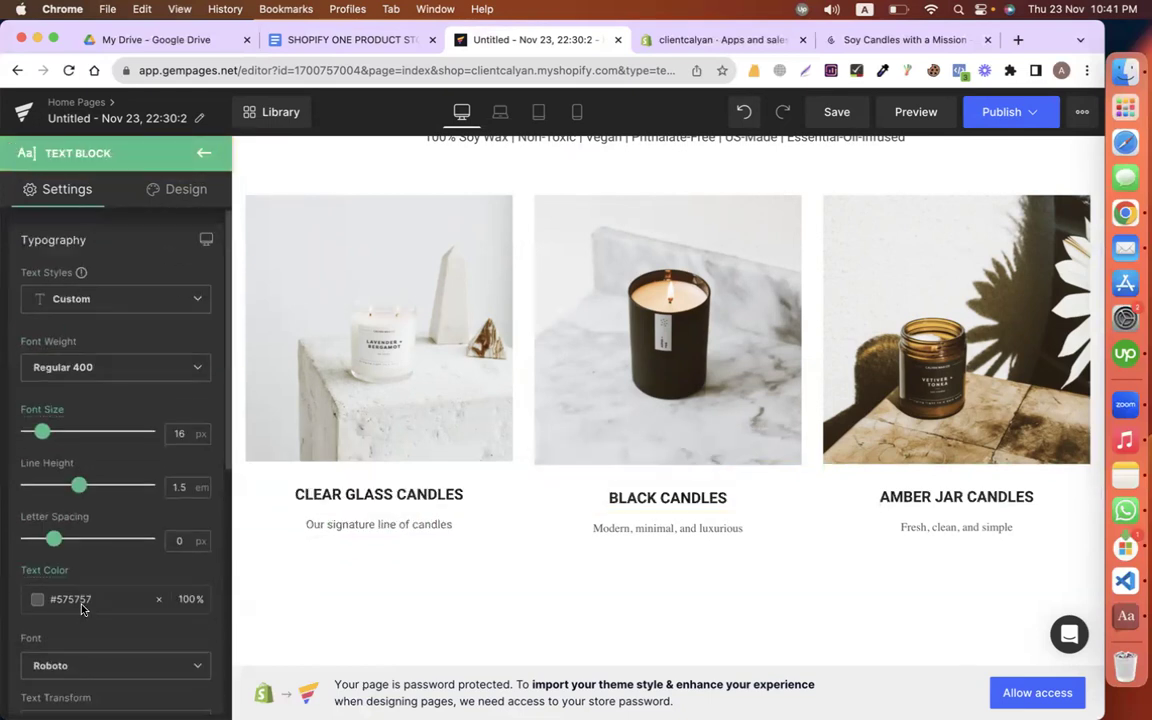
Step: Copy the first caption's style and paste it onto the 'Modern, minimal, and luxurious' and 'Fresh, clean, and simple' captions
right_click(285, 522)
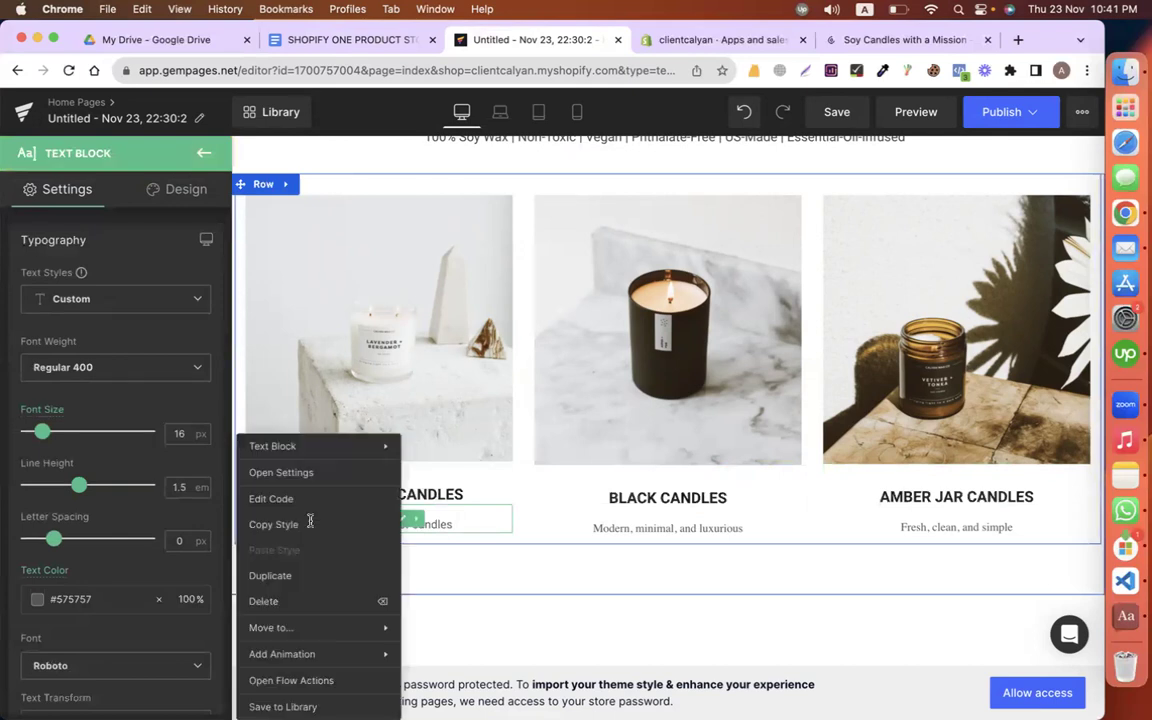
left_click(288, 521)
right_click(586, 526)
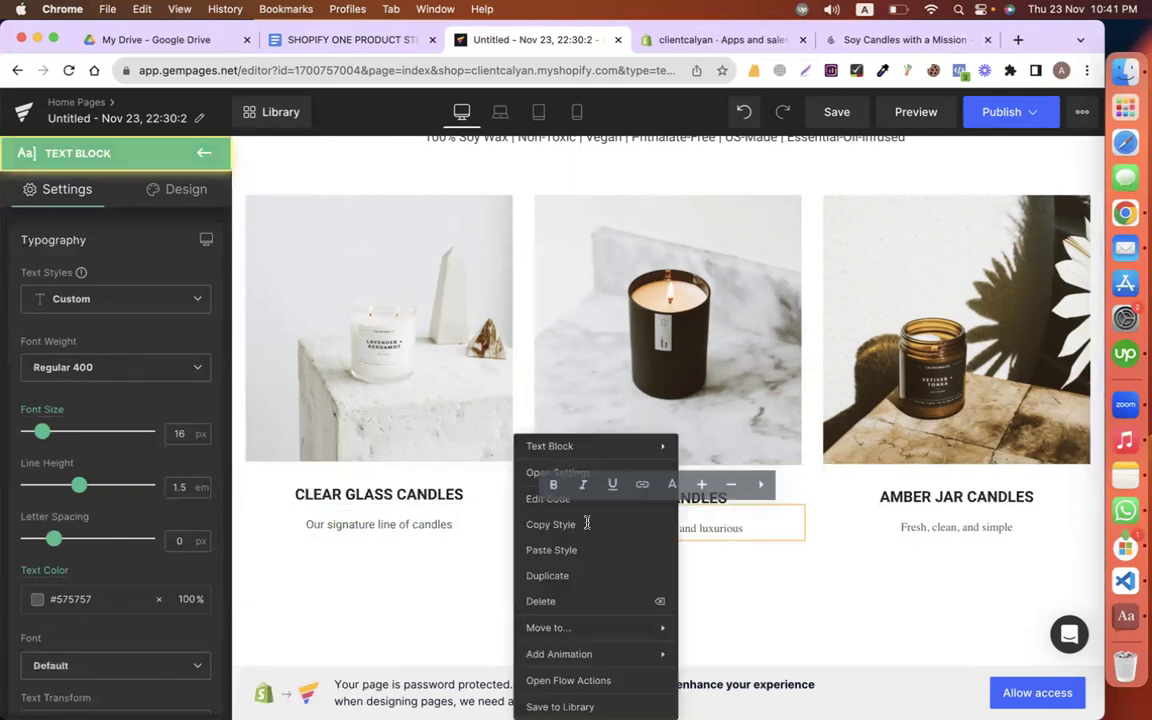
left_click(579, 549)
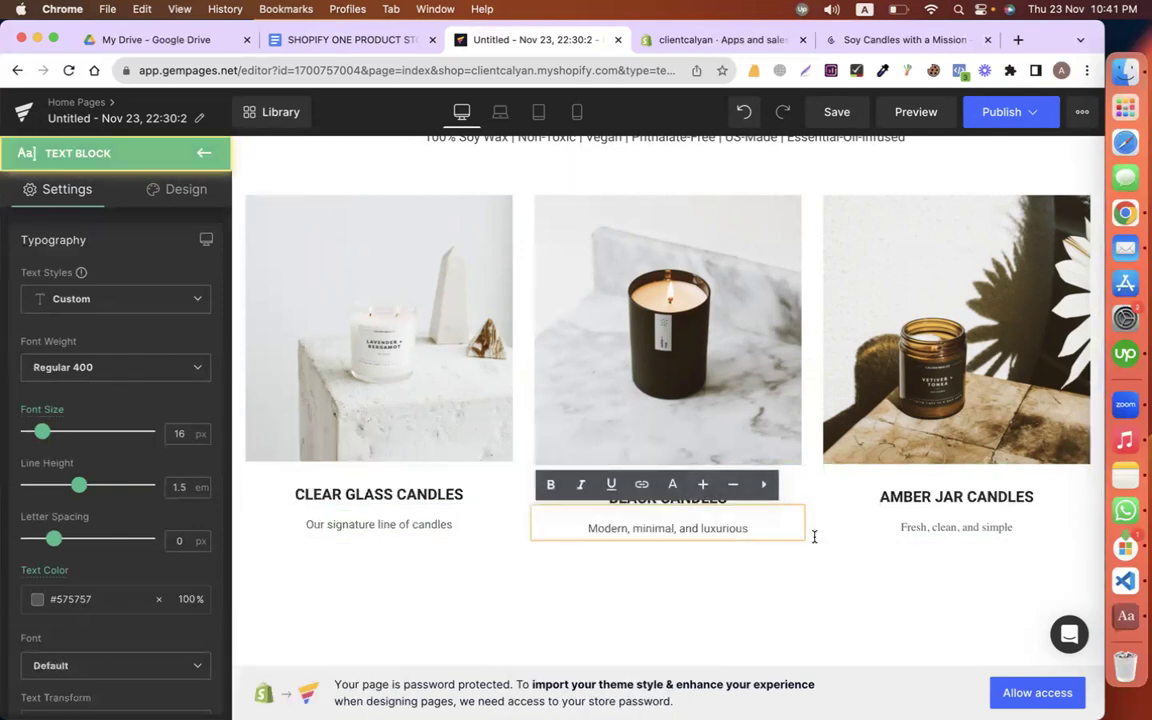
right_click(874, 531)
left_click(848, 549)
scroll(586, 560, "up", 4)
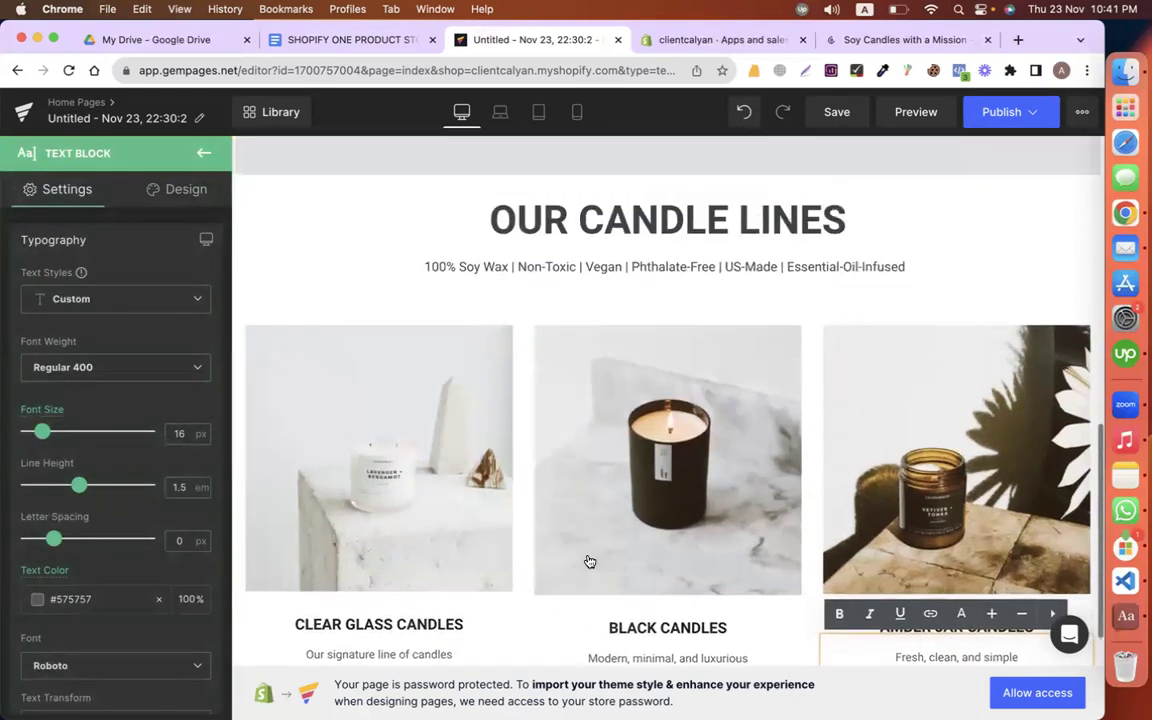
scroll(426, 409, "down", 5)
scroll(426, 409, "up", 3)
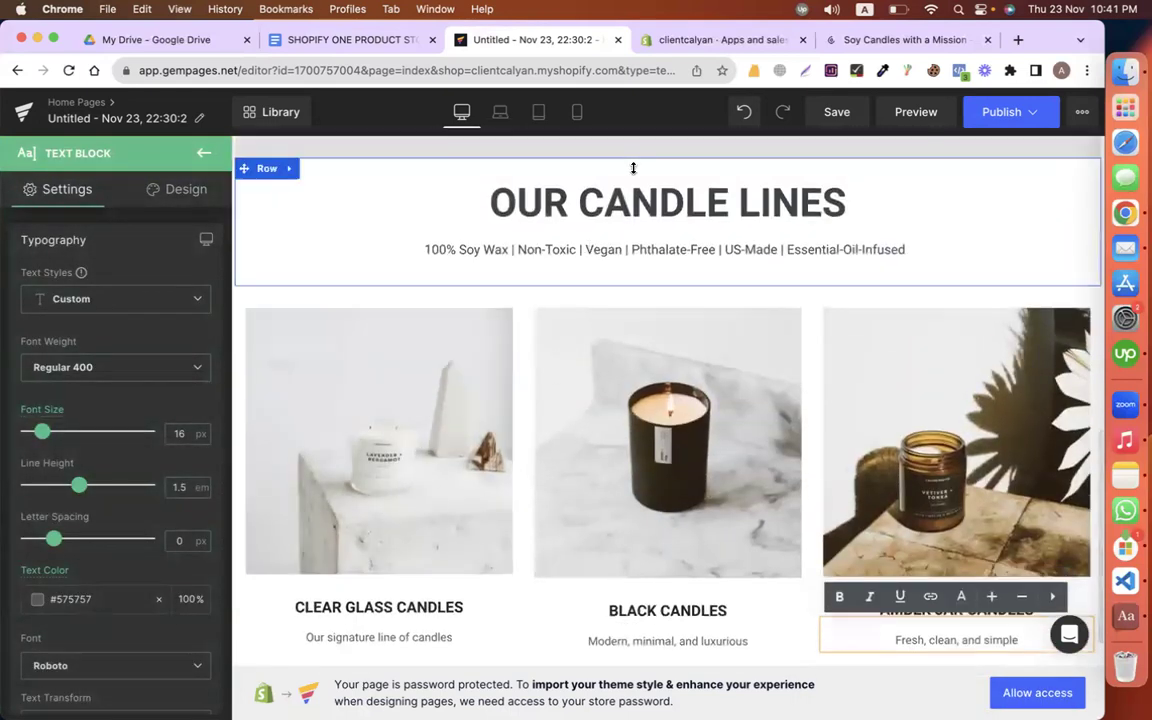
left_click(568, 195)
Step: Give the OUR CANDLE LINES heading 50 px top padding
left_click(204, 196)
left_click(58, 286)
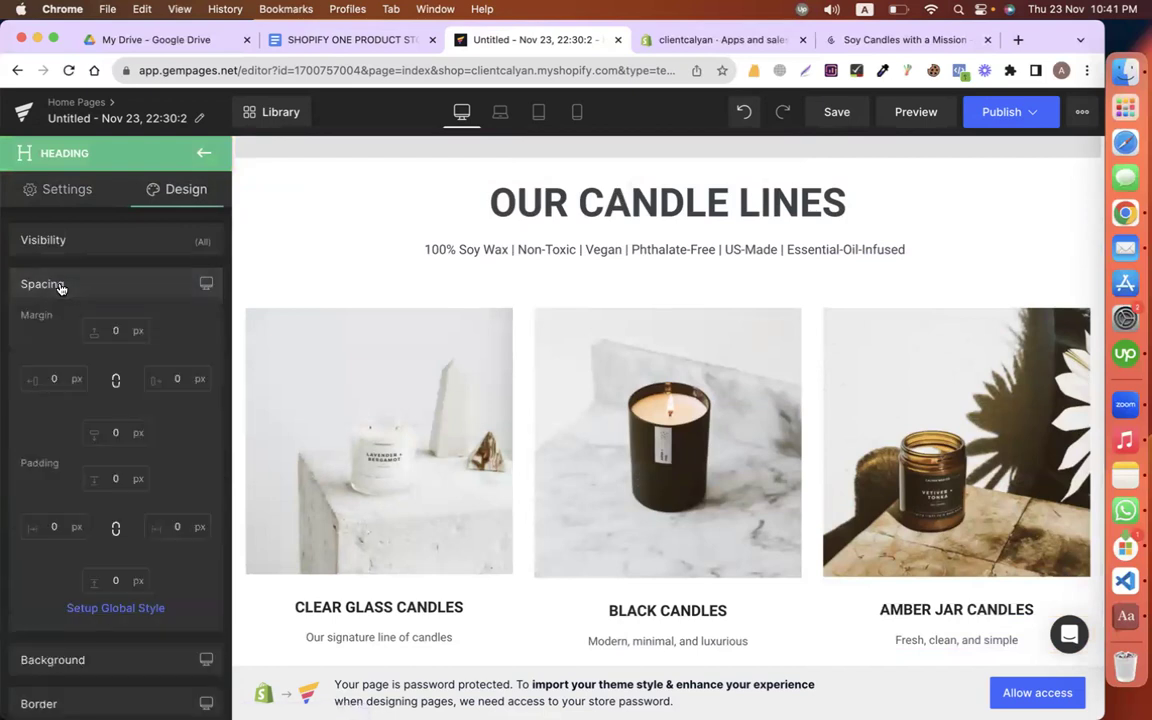
scroll(139, 450, "down", 2)
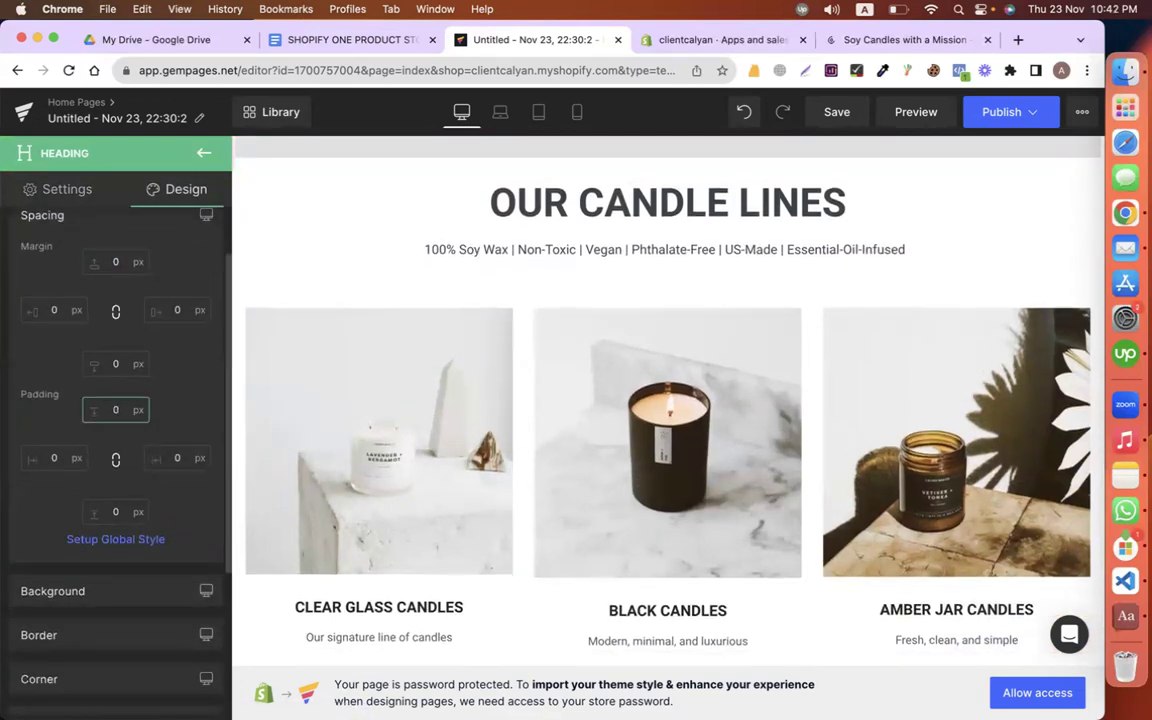
type("0")
scroll(380, 300, "down", 3)
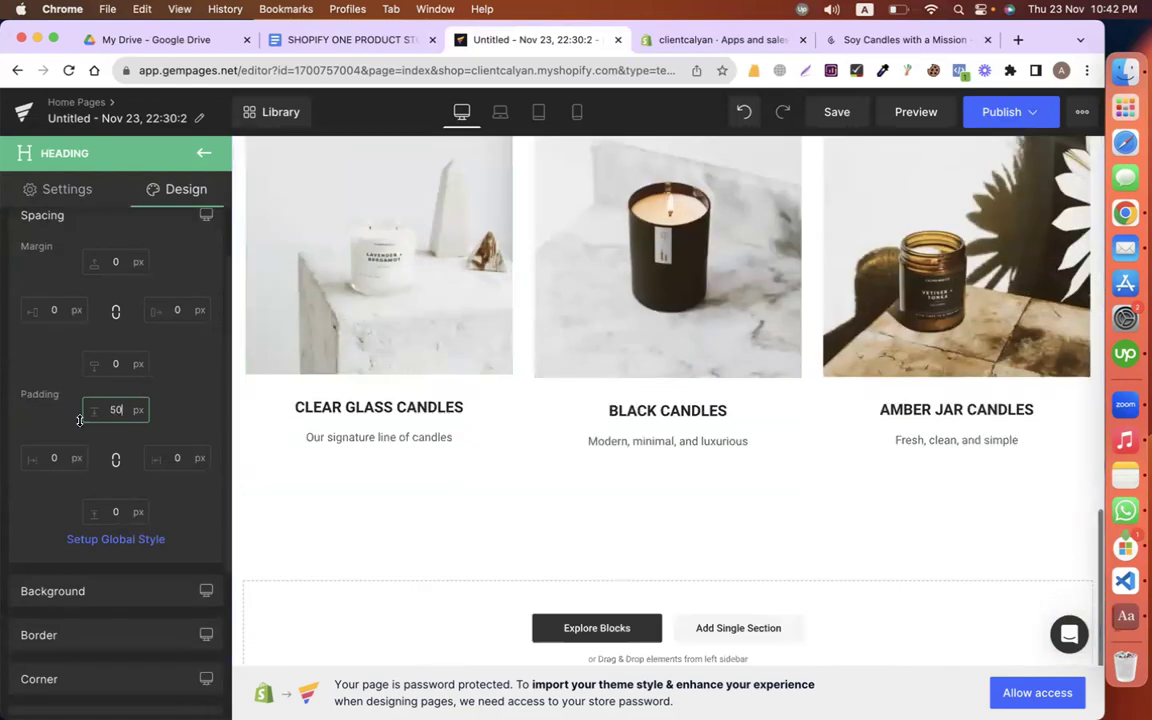
scroll(507, 458, "up", 3)
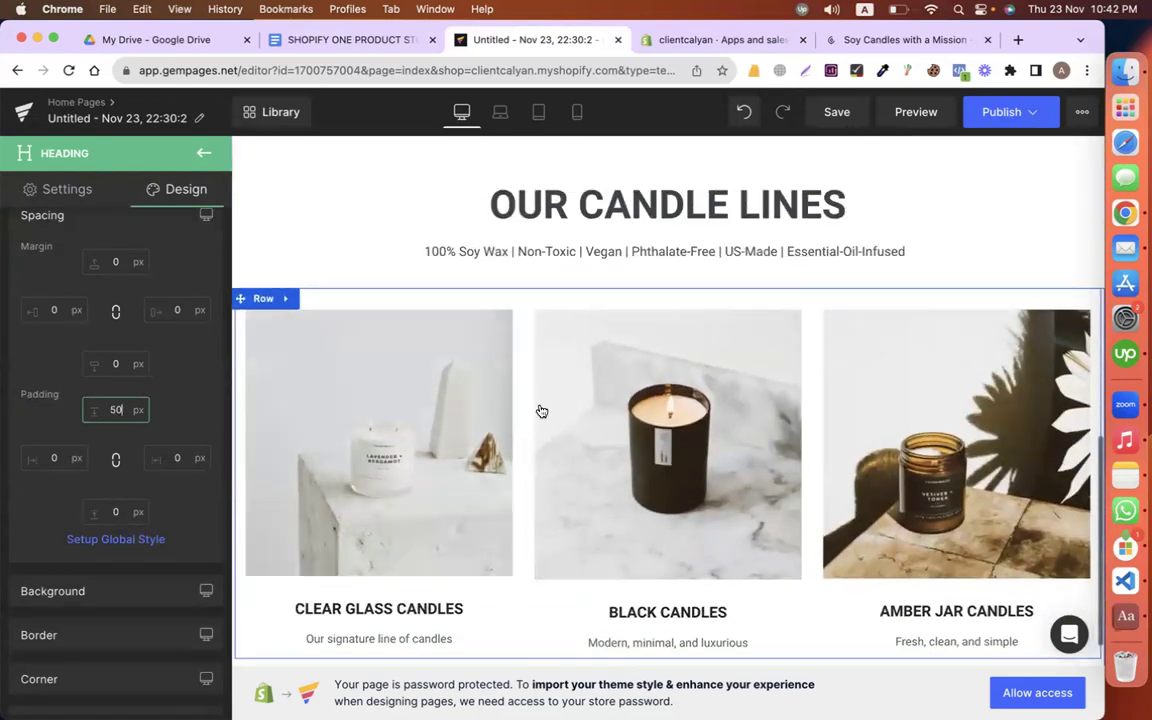
Step: Set the candle cards row's bottom padding to 100 px
left_click(255, 302)
scroll(442, 478, "down", 3)
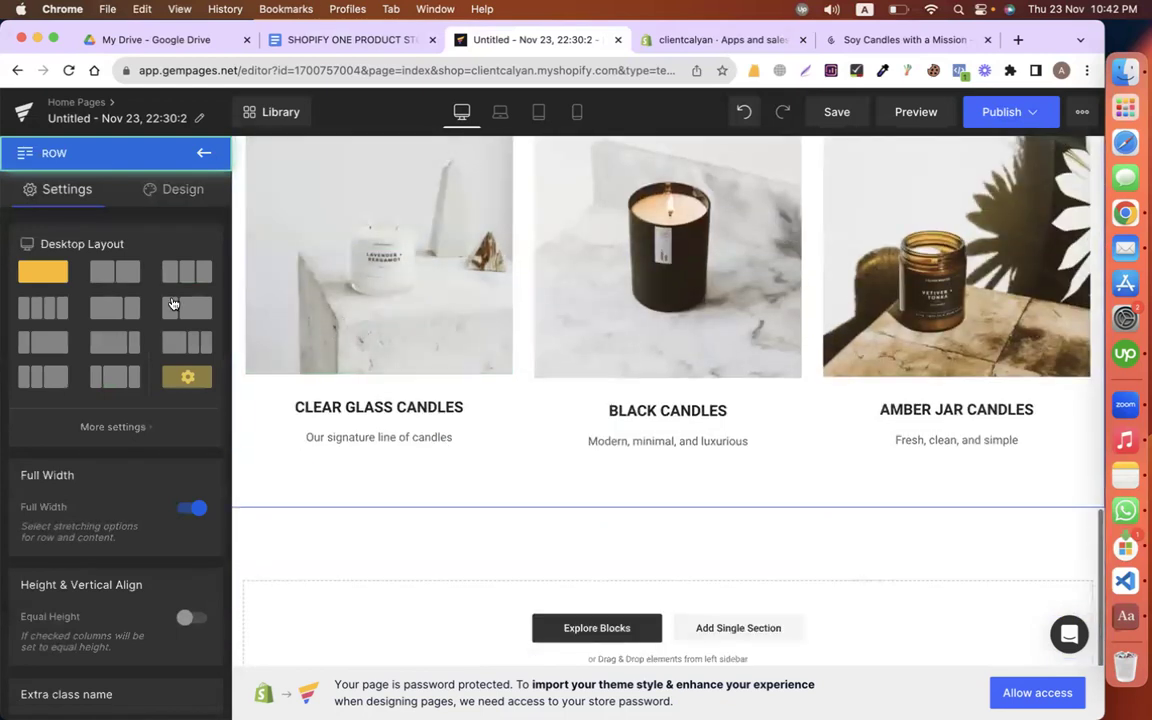
left_click(180, 193)
left_click(90, 286)
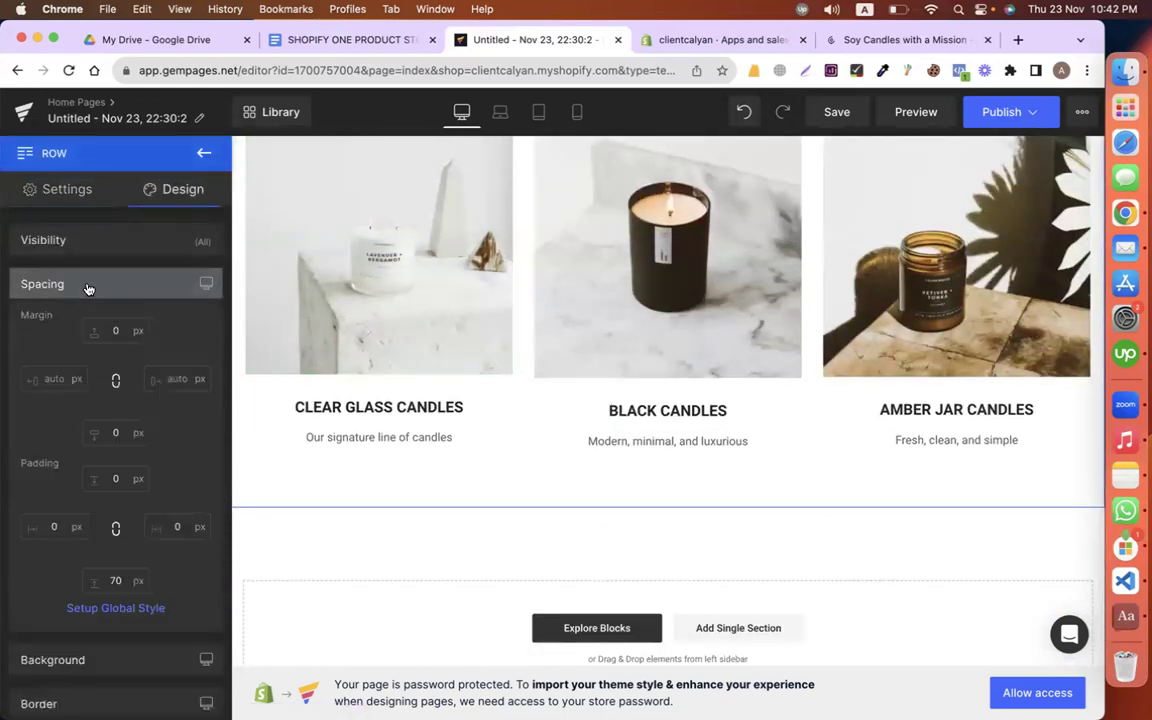
scroll(119, 480, "down", 2)
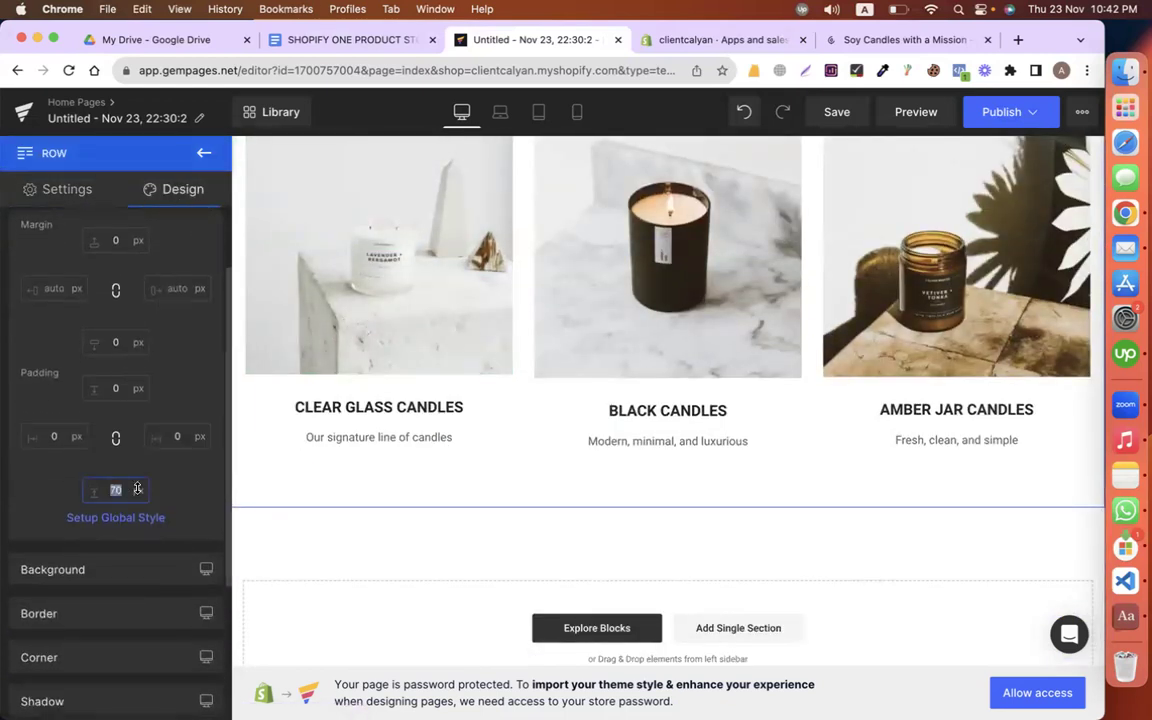
type("100")
scroll(570, 432, "up", 10)
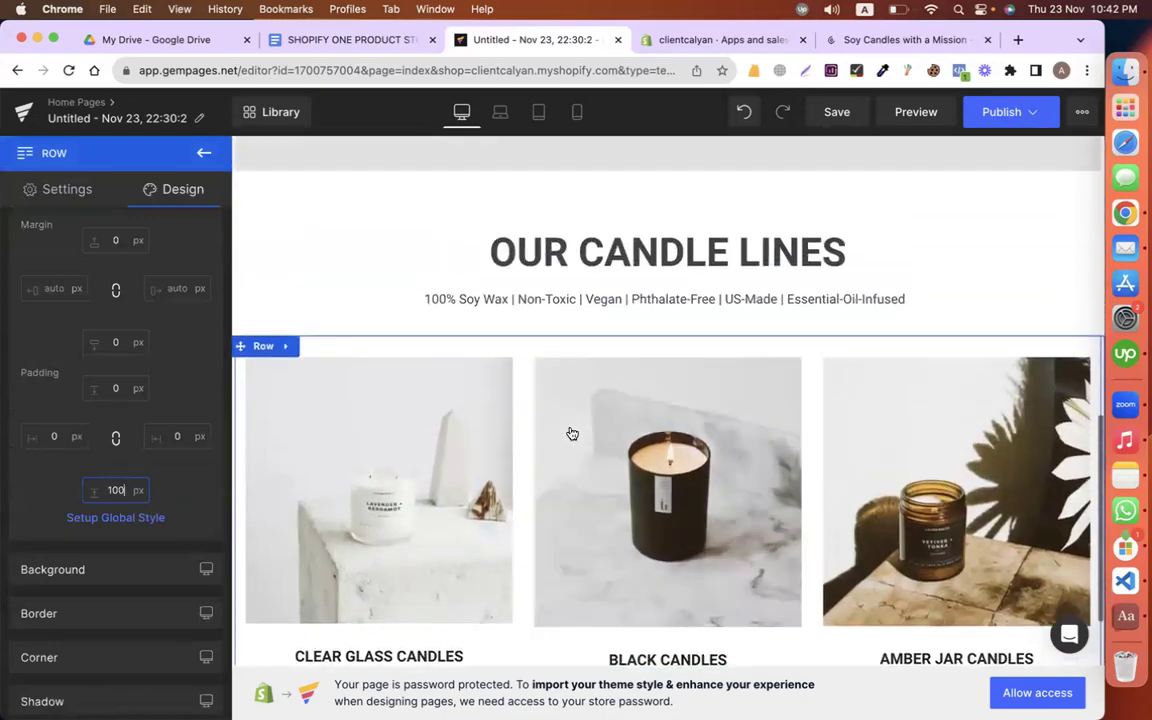
scroll(570, 432, "down", 10)
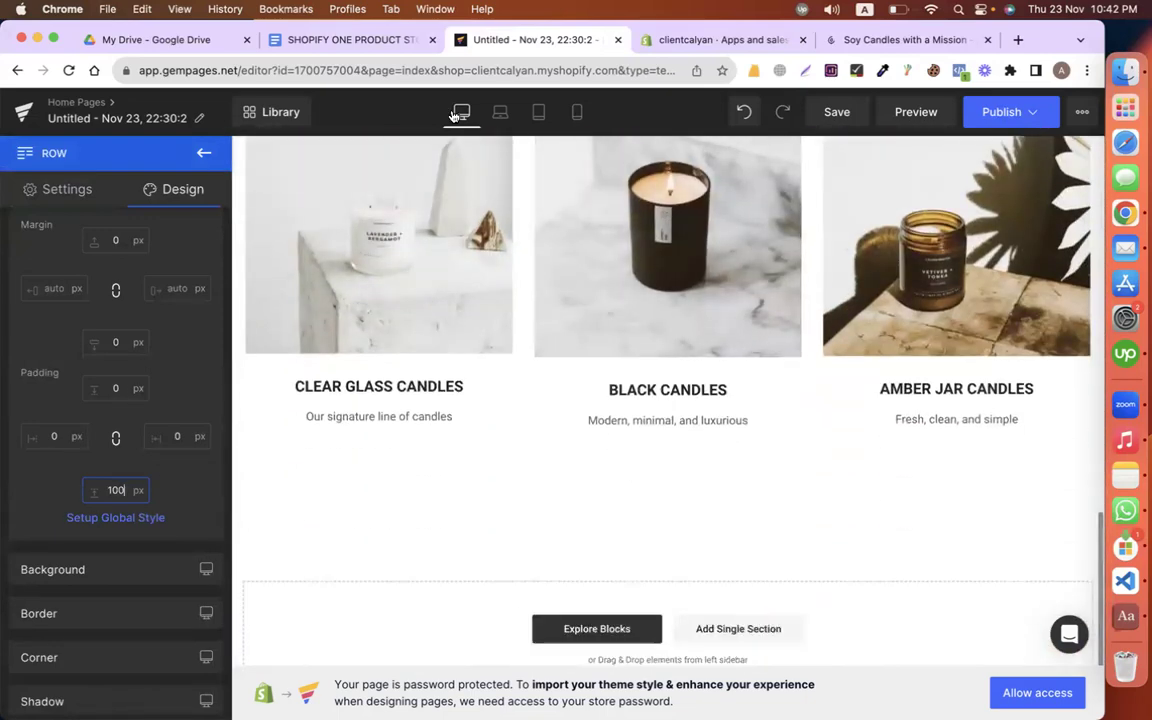
scroll(454, 458, "up", 3)
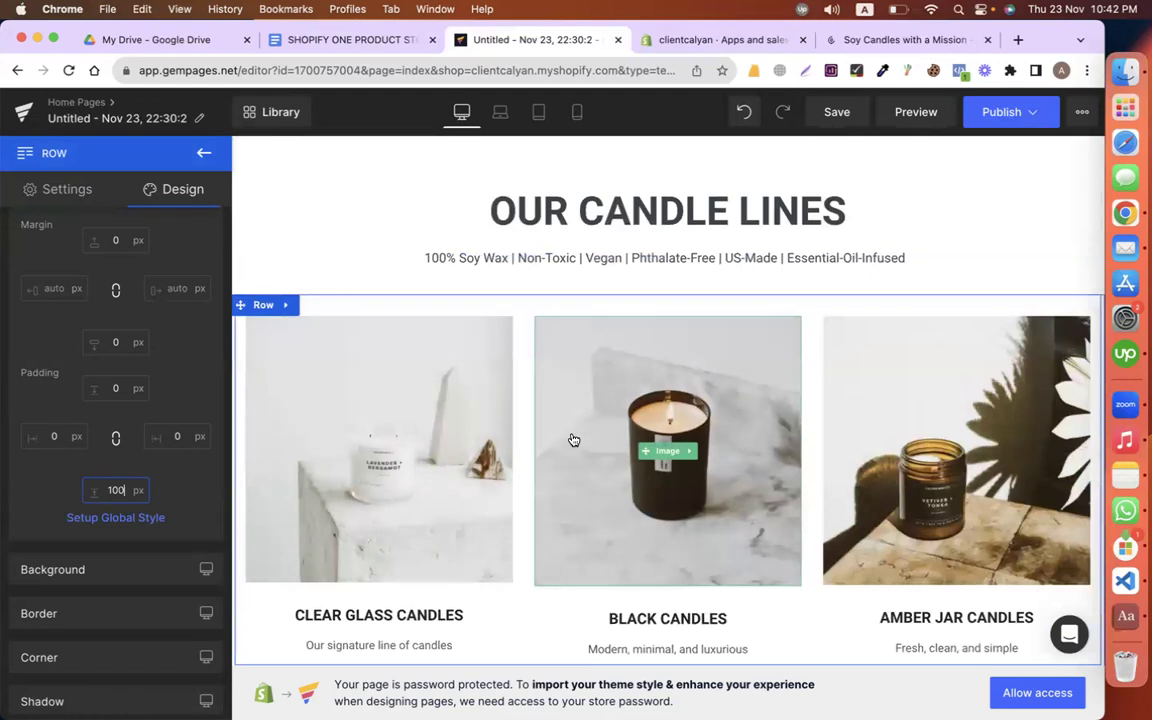
left_click(277, 39)
scroll(481, 527, "down", 5)
Step: Scroll to the AWESOME (AND HAPPY) CUSTOMERS quotes in the store content document and review them
scroll(481, 525, "up", 2)
scroll(481, 525, "up", 1)
left_click_drag(275, 352, 710, 532)
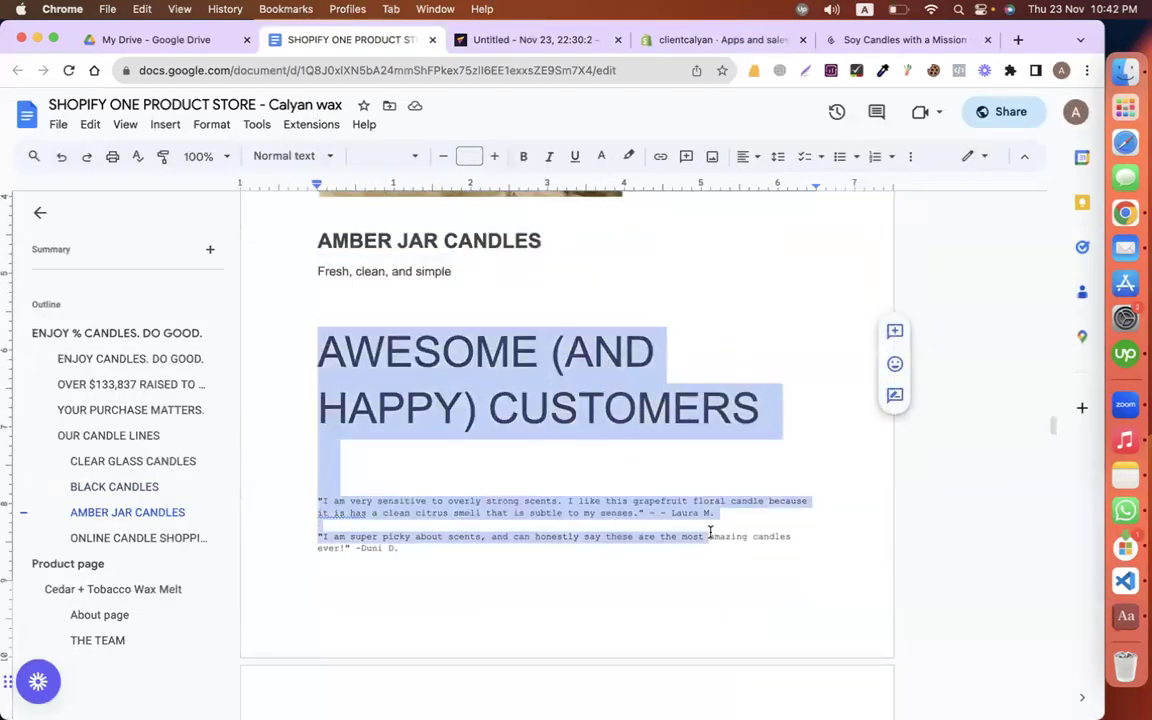
scroll(710, 532, "down", 1)
scroll(710, 532, "down", 3)
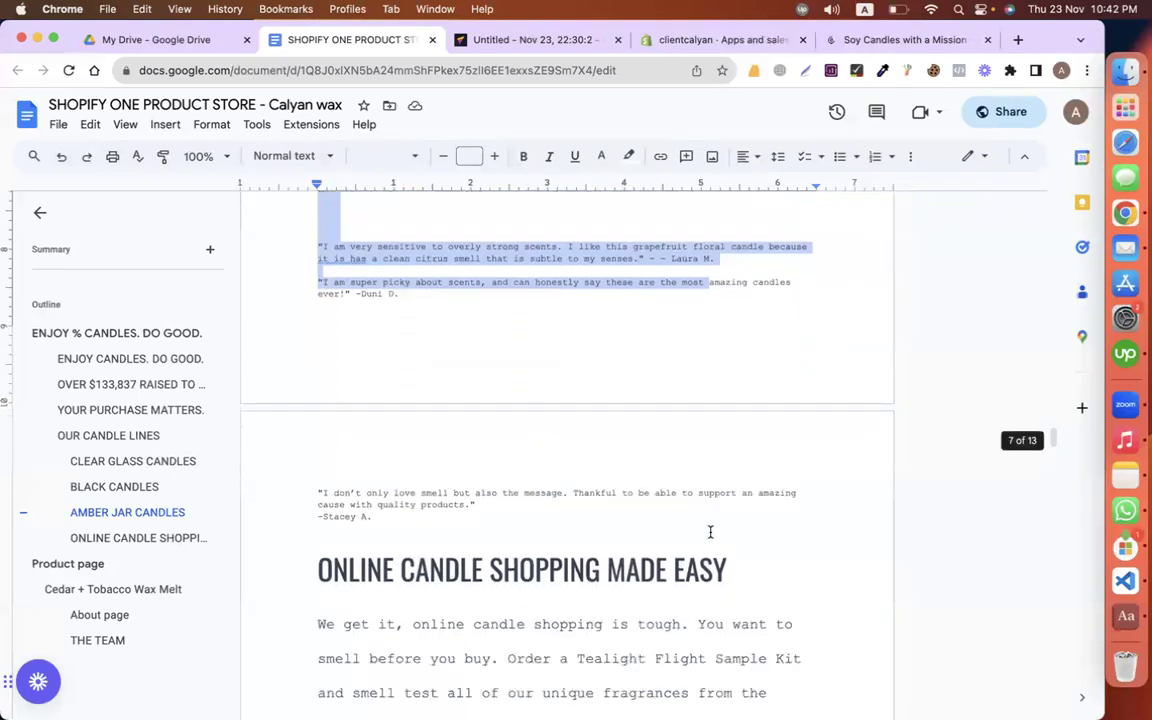
left_click(387, 245)
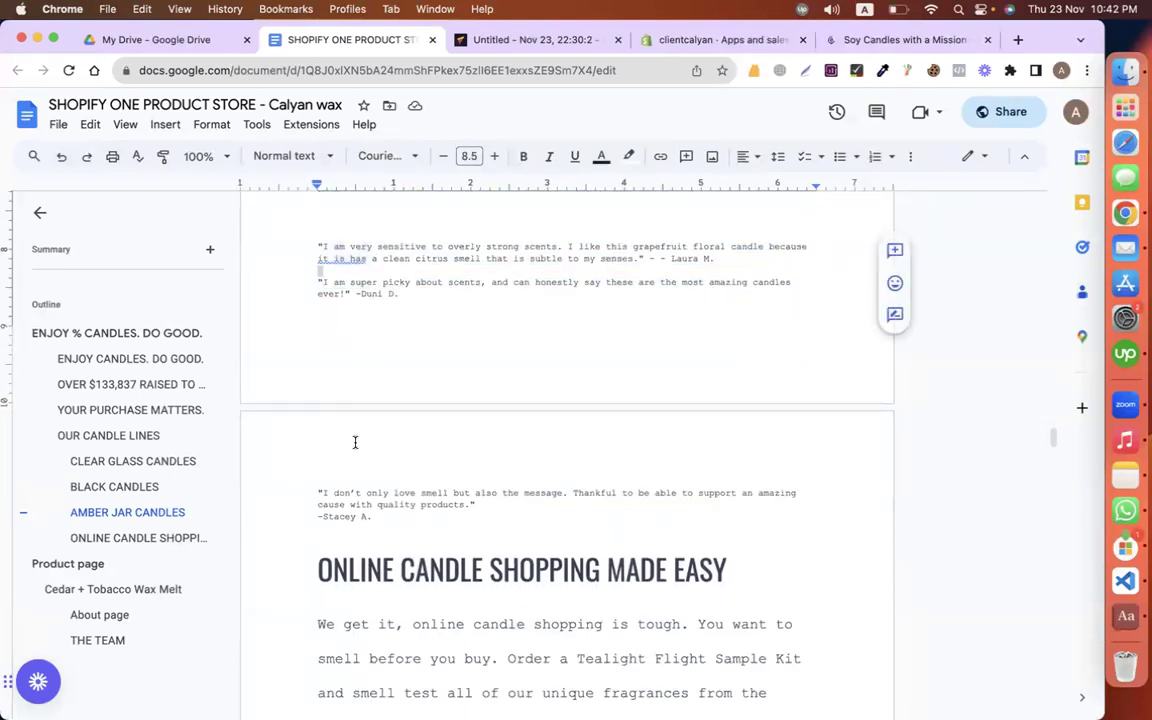
scroll(339, 480, "down", 12)
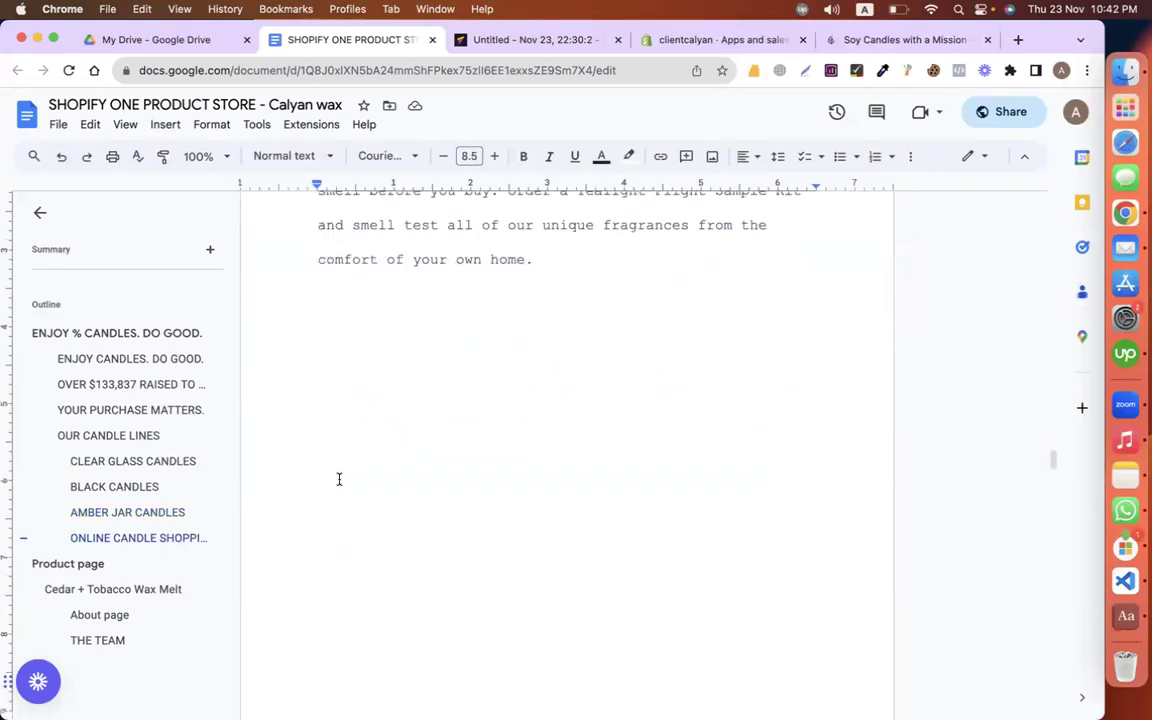
scroll(339, 480, "up", 15)
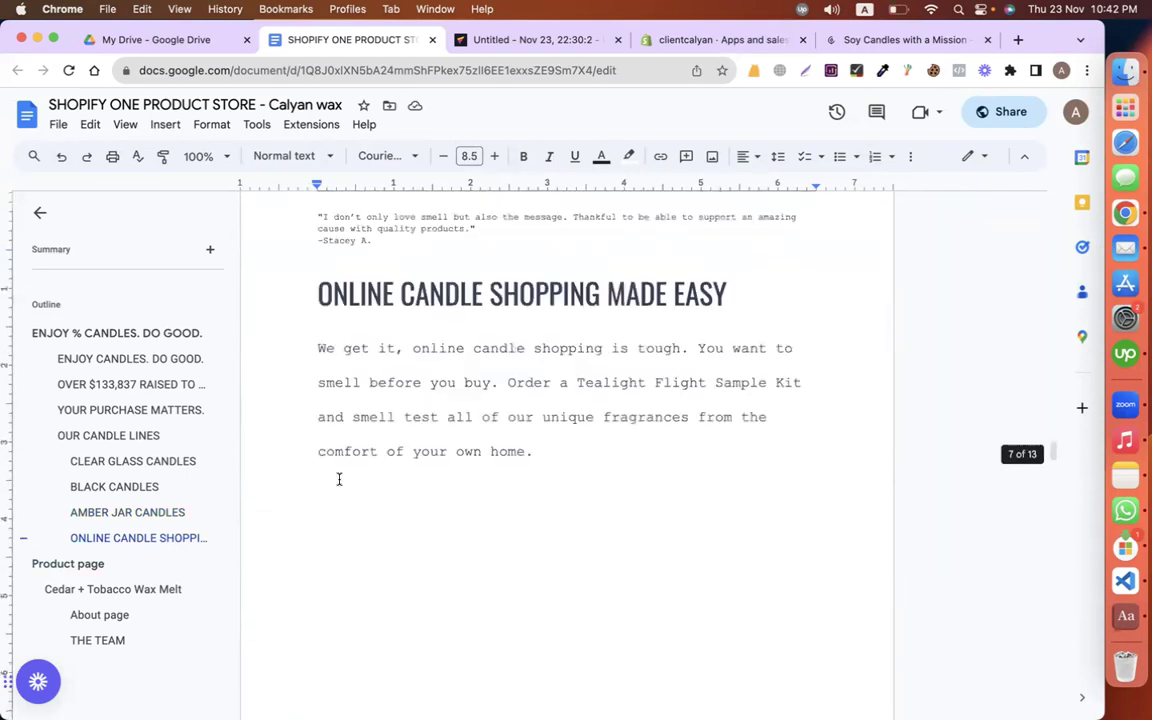
scroll(339, 480, "down", 5)
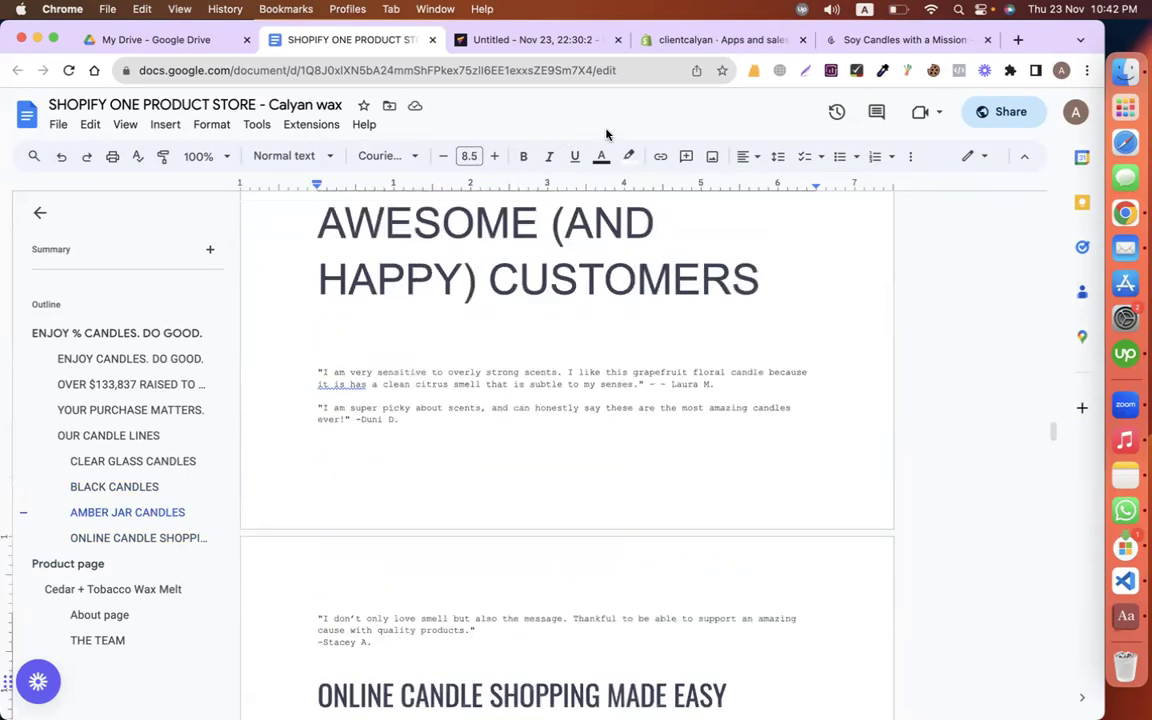
left_click(566, 48)
scroll(689, 458, "down", 3)
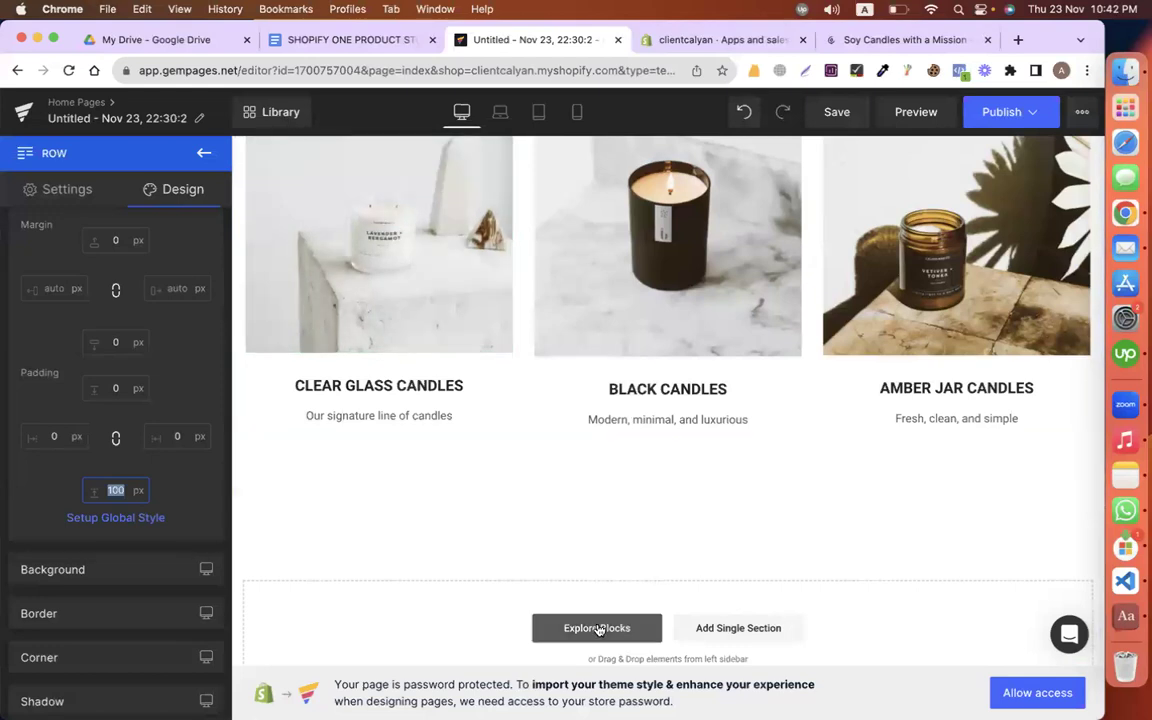
Step: Search the blocks library for 'testim' and add a three-review testimonials block to the page
left_click(597, 630)
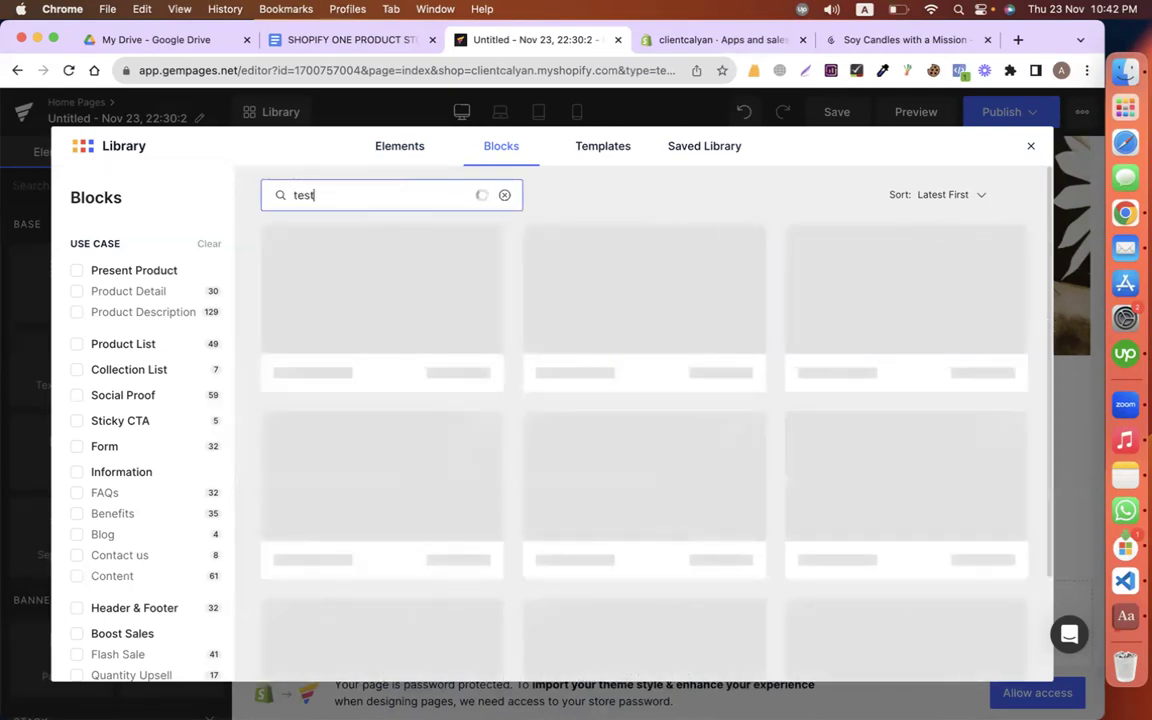
type("im")
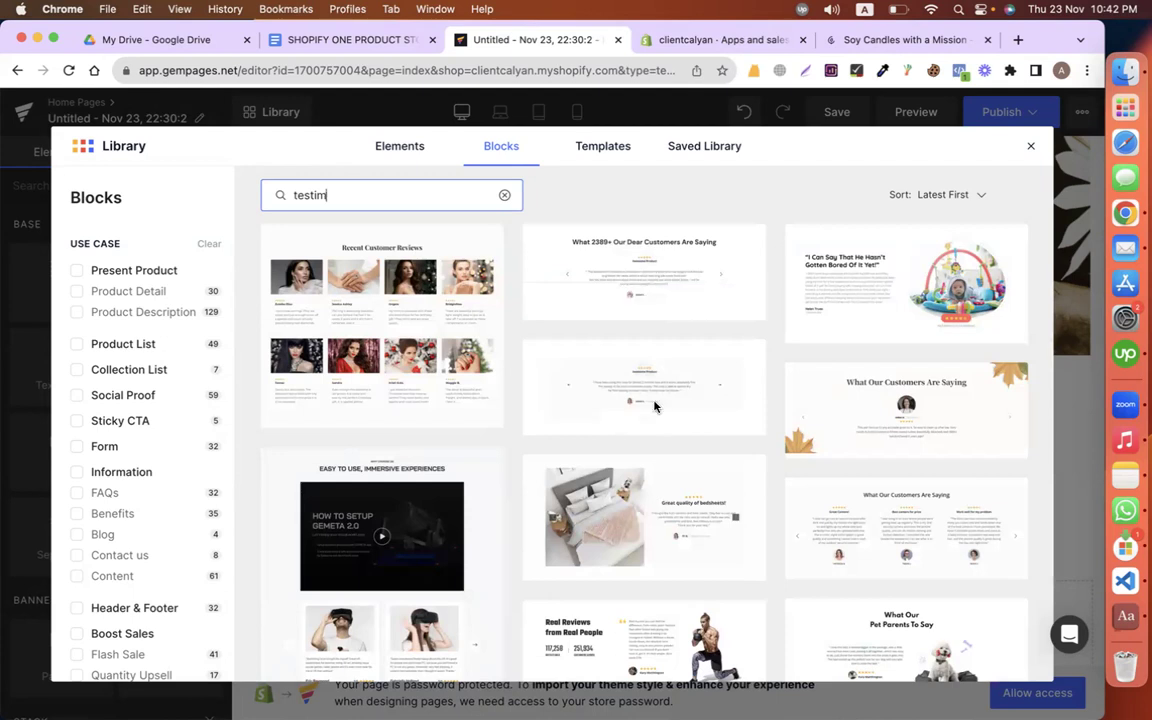
scroll(856, 529, "down", 2)
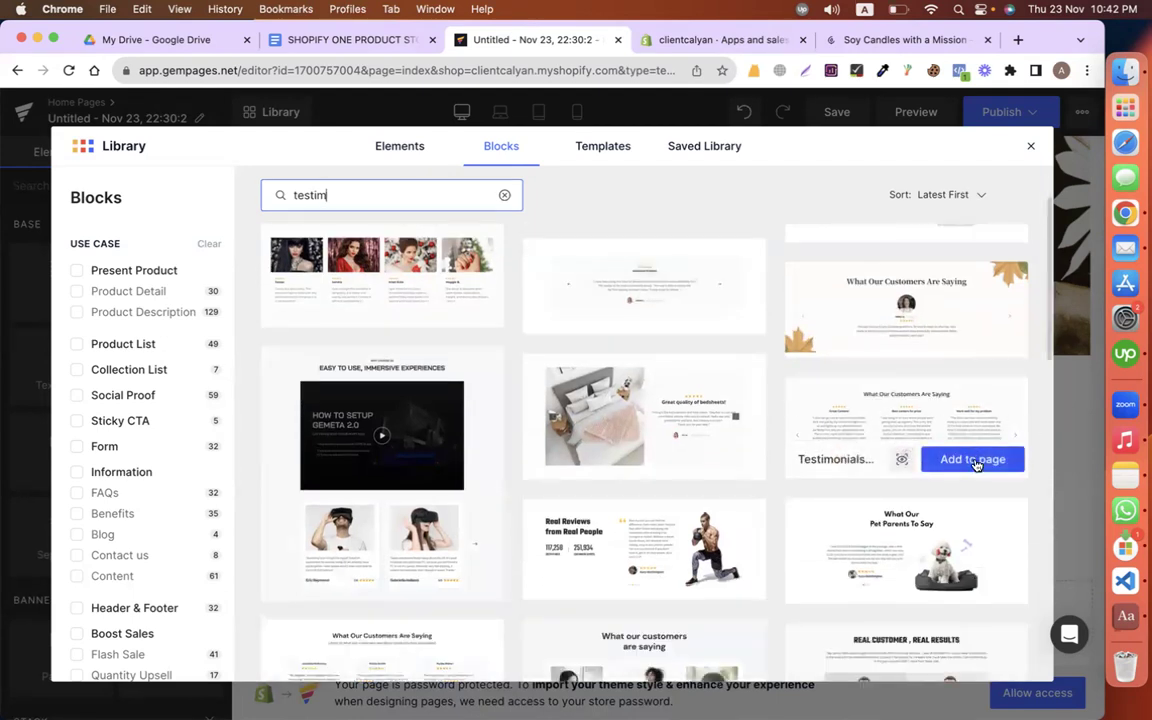
left_click(977, 460)
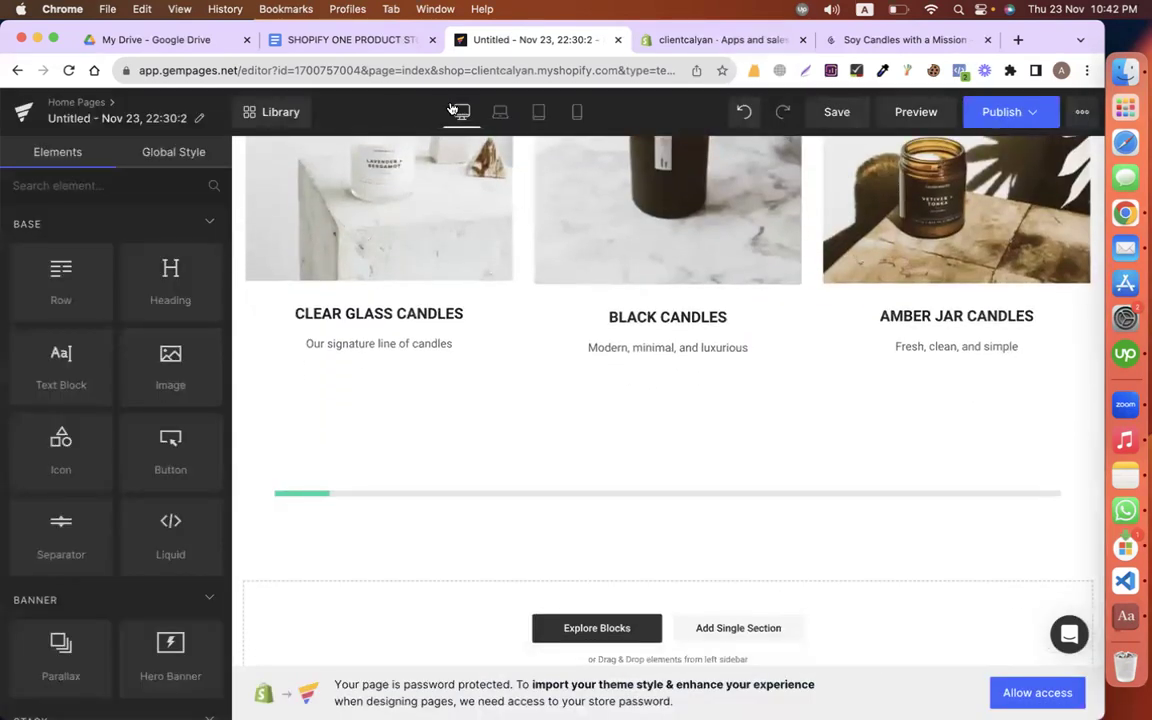
Step: Copy the AWESOME (AND HAPPY) CUSTOMERS heading from the document and select the testimonials section's heading
left_click(354, 40)
scroll(329, 311, "up", 3)
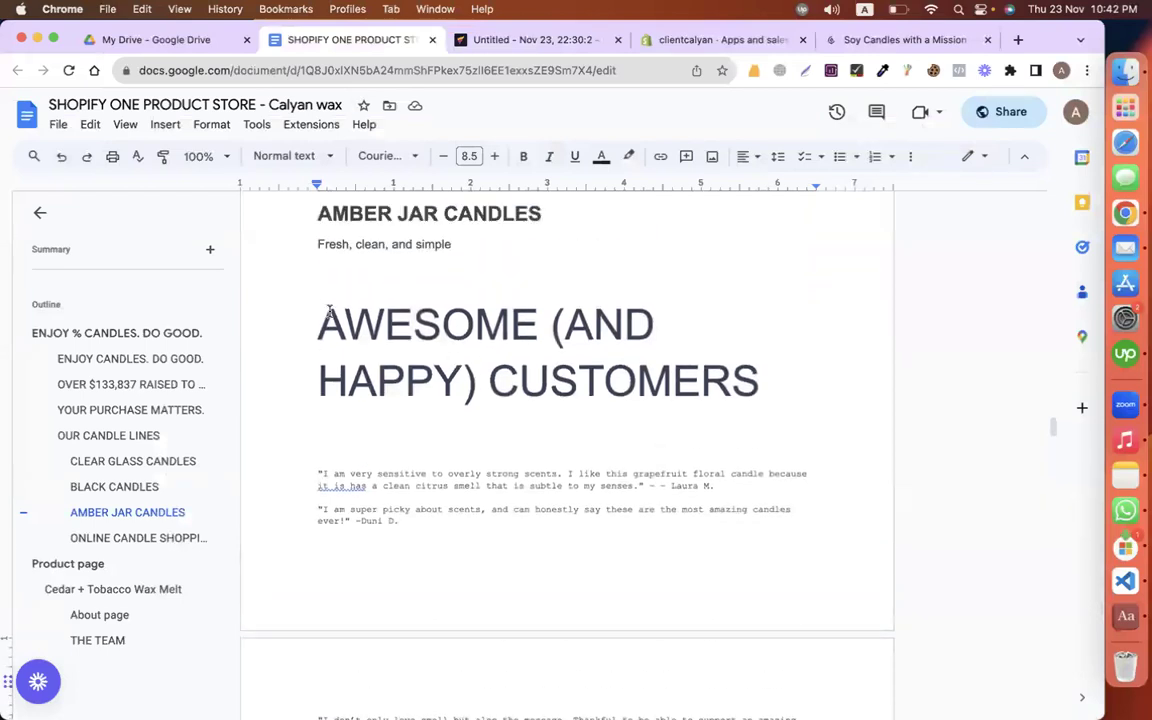
left_click_drag(322, 311, 775, 390)
key("cmd+c")
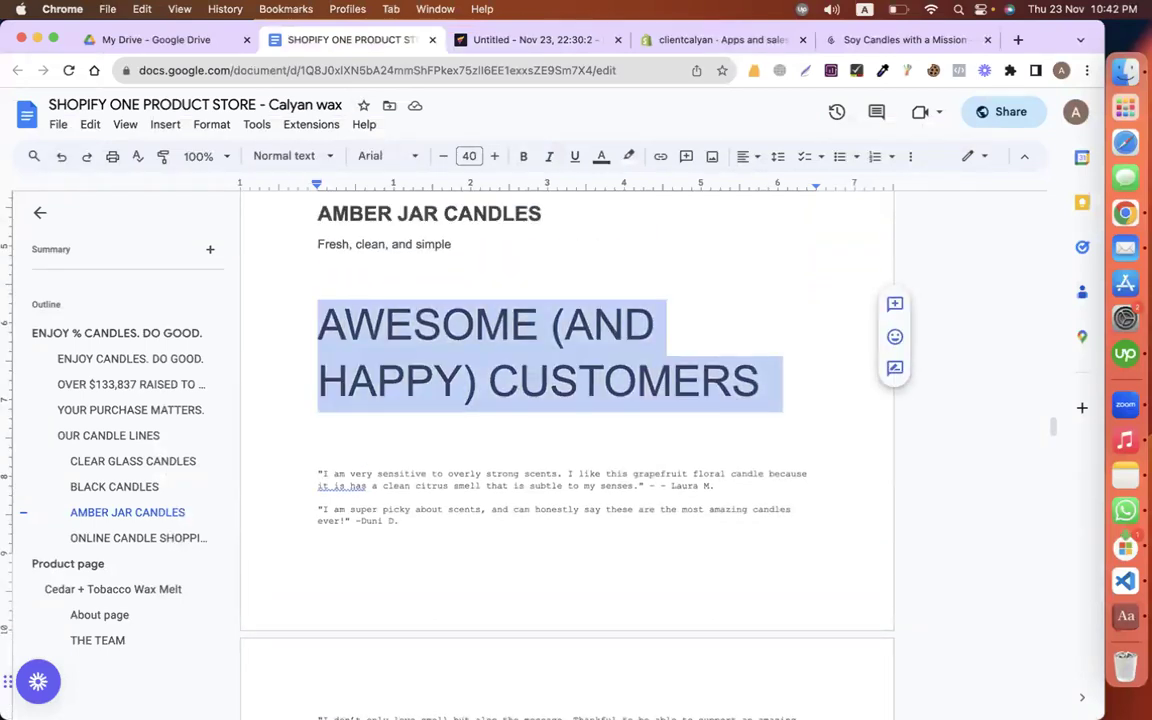
left_click(474, 42)
left_click(524, 365)
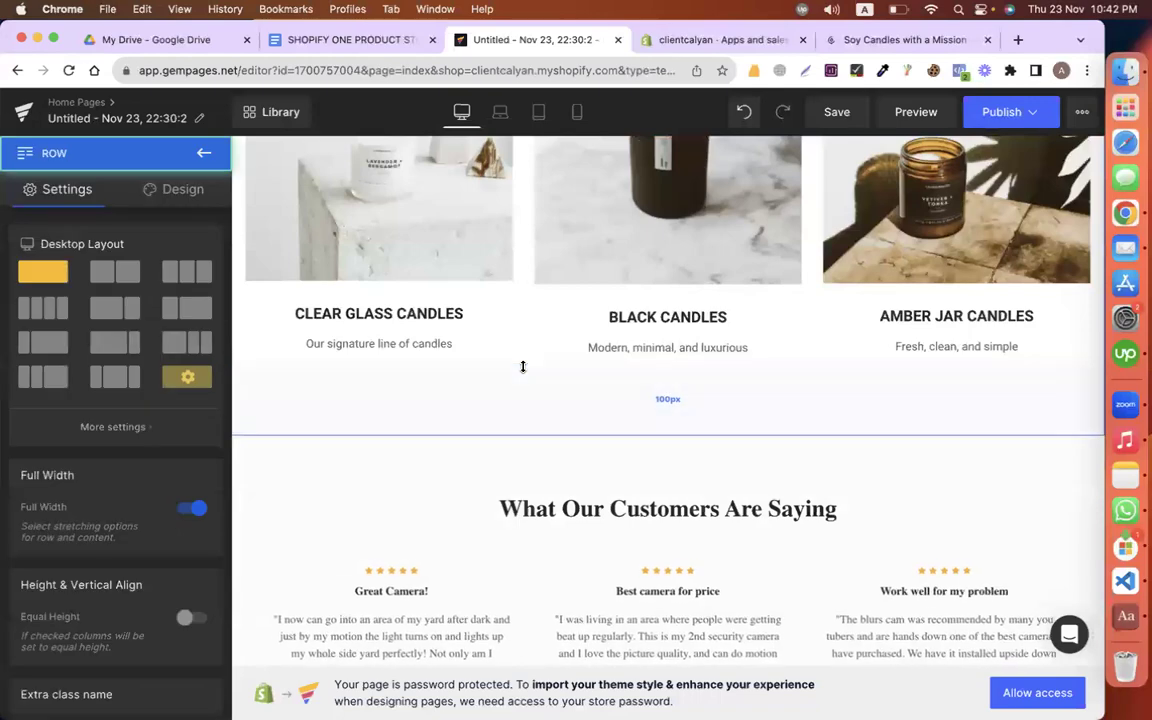
left_click(521, 347)
Step: Paste AWESOME (AND HAPPY) CUSTOMERS over the testimonials heading text
triple_click(521, 345)
key("cmd+v")
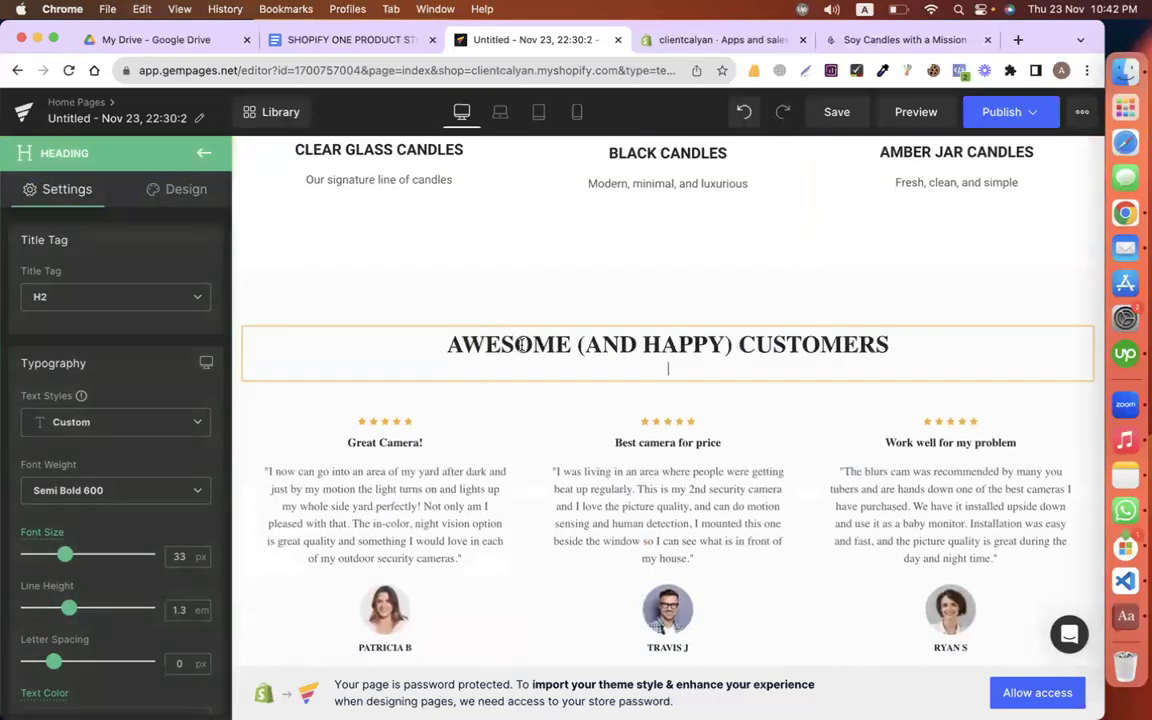
scroll(463, 325, "up", 10)
scroll(601, 470, "down", 2)
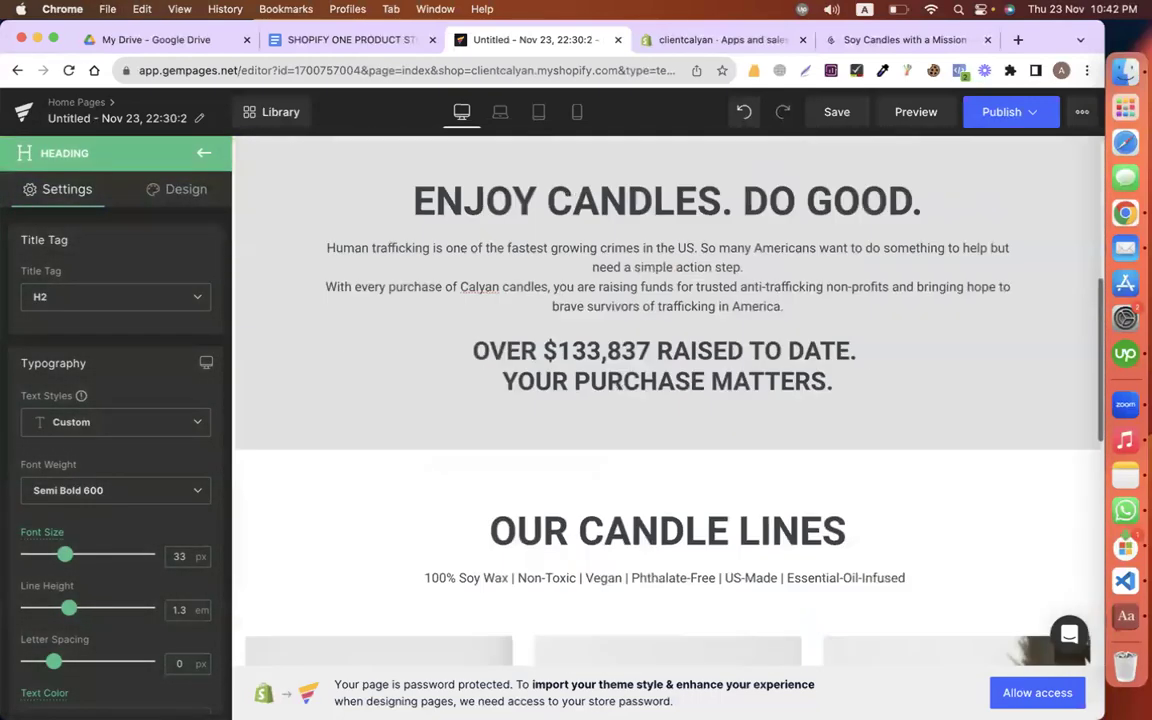
Step: Try pasting the OUR CANDLE LINES heading style onto the customers heading, then undo it and reselect the heading
left_click(601, 470)
right_click(485, 435)
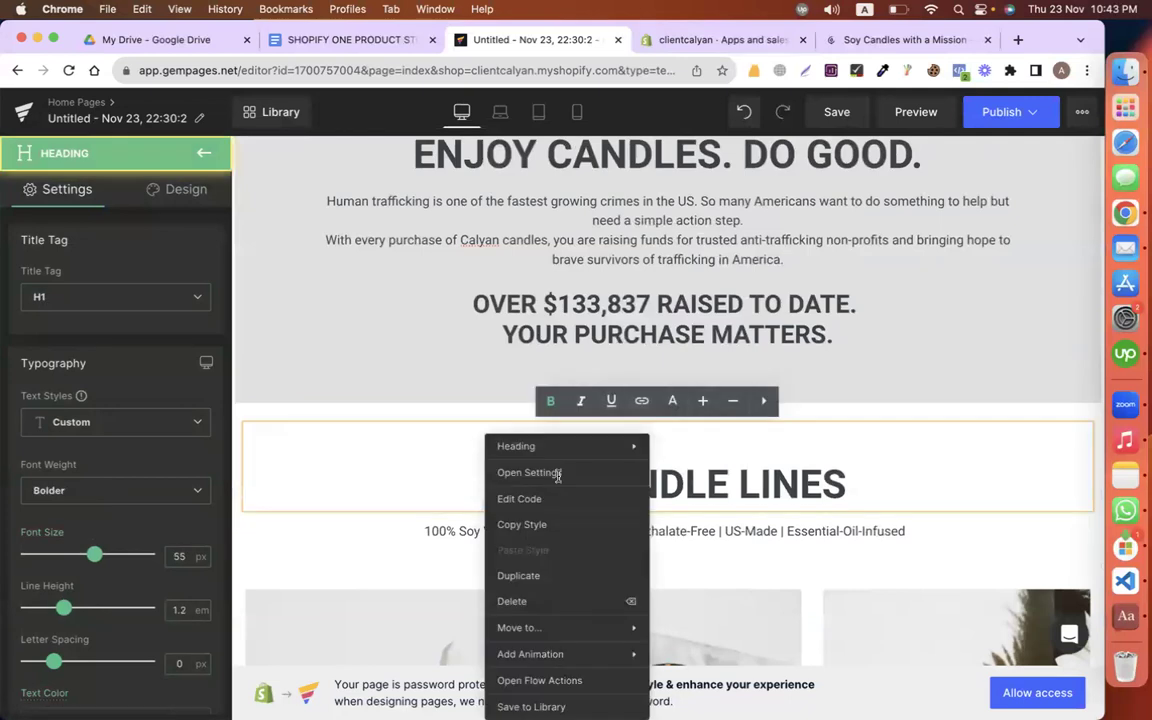
left_click(522, 519)
scroll(522, 519, "down", 10)
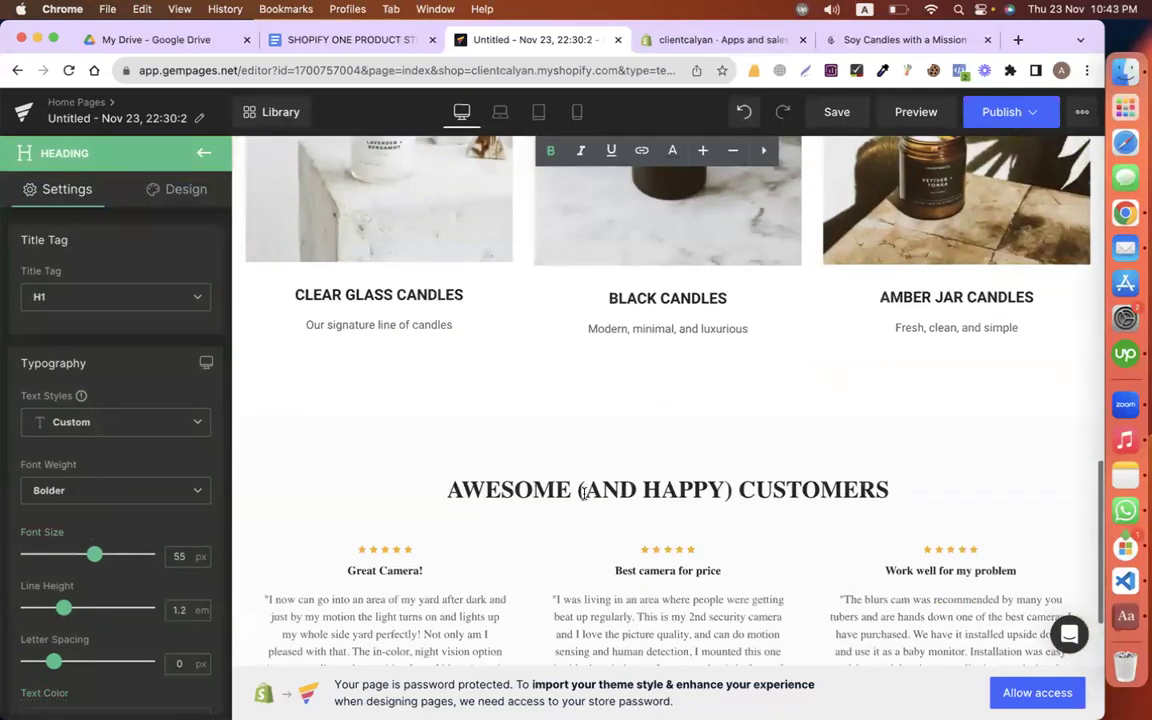
right_click(524, 440)
left_click(537, 548)
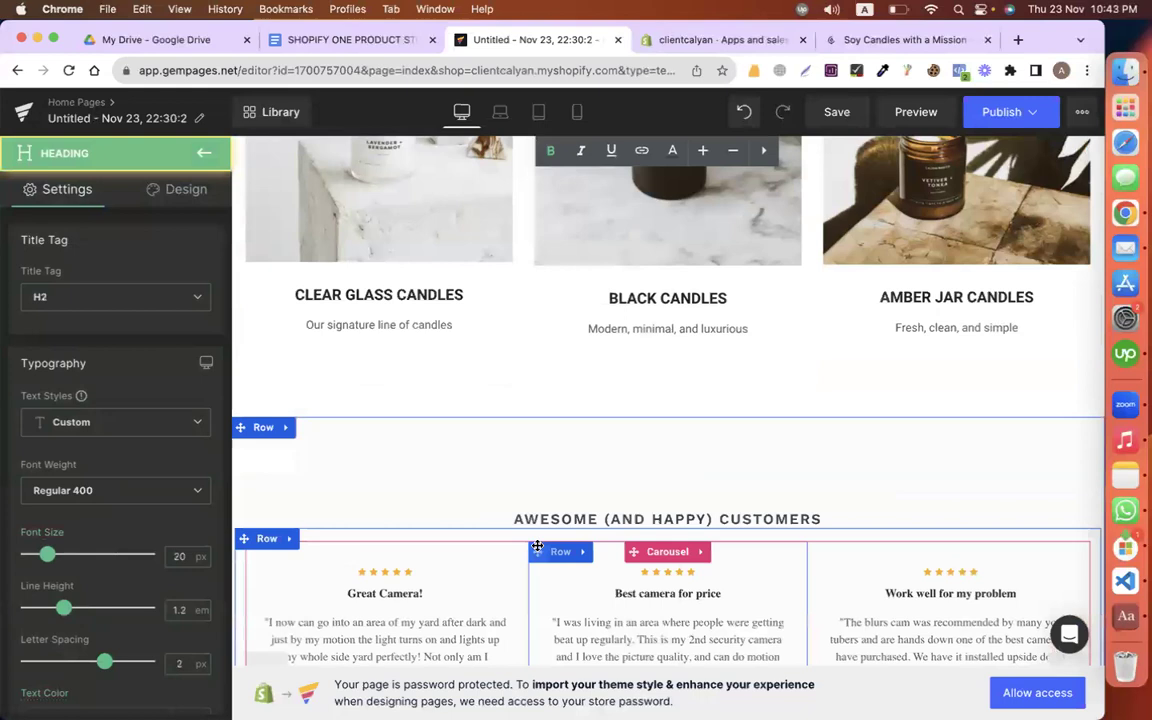
key("super+z")
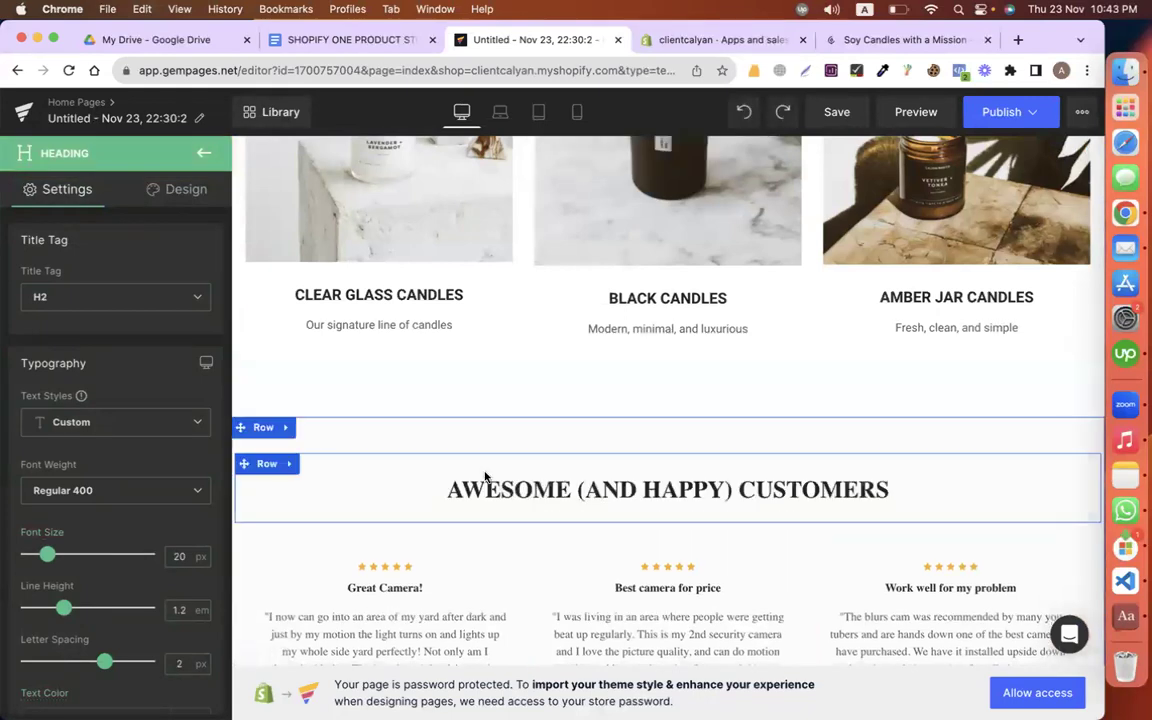
left_click(460, 488)
left_click(115, 490)
Step: Make the customers heading Bolder weight, Roboto font, 56 px size
scroll(60, 580, "down", 2)
left_click(53, 622)
left_click(120, 432)
left_click(170, 329)
scroll(160, 455, "down", 5)
left_click(92, 528)
left_click(84, 551)
left_click(80, 525)
left_click(75, 572)
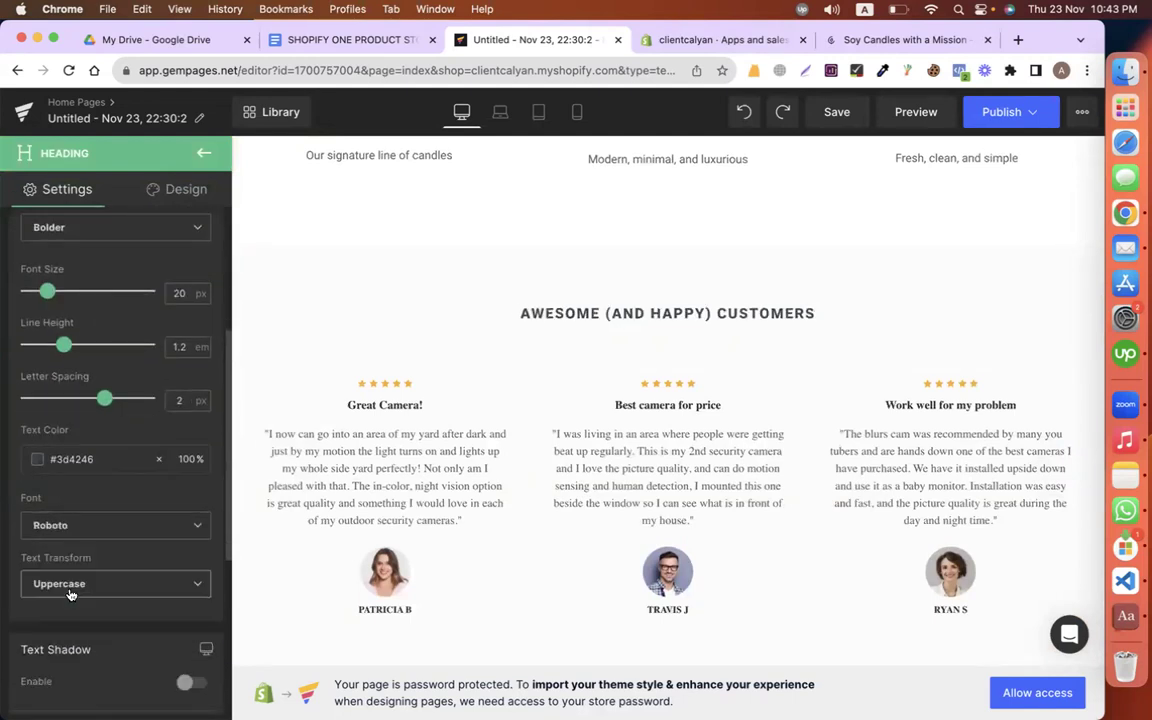
scroll(109, 453, "up", 3)
left_click_drag(54, 425, 101, 425)
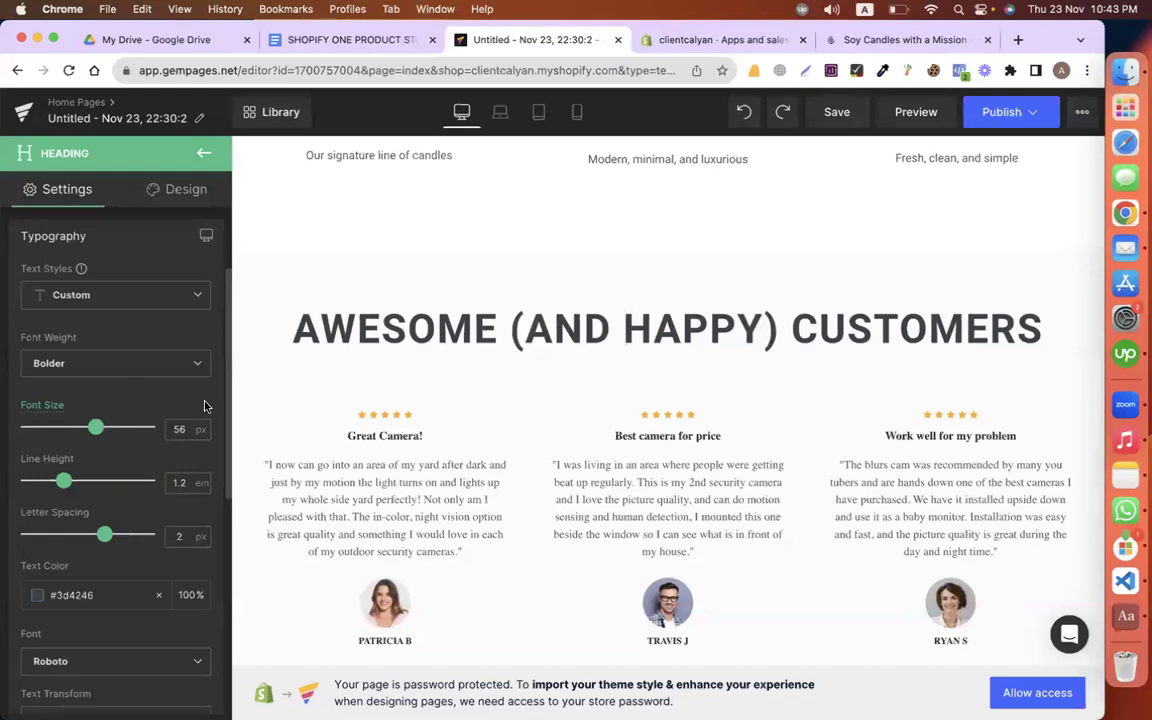
Step: Select the first customer quote in the Google Docs content document
scroll(406, 417, "down", 3)
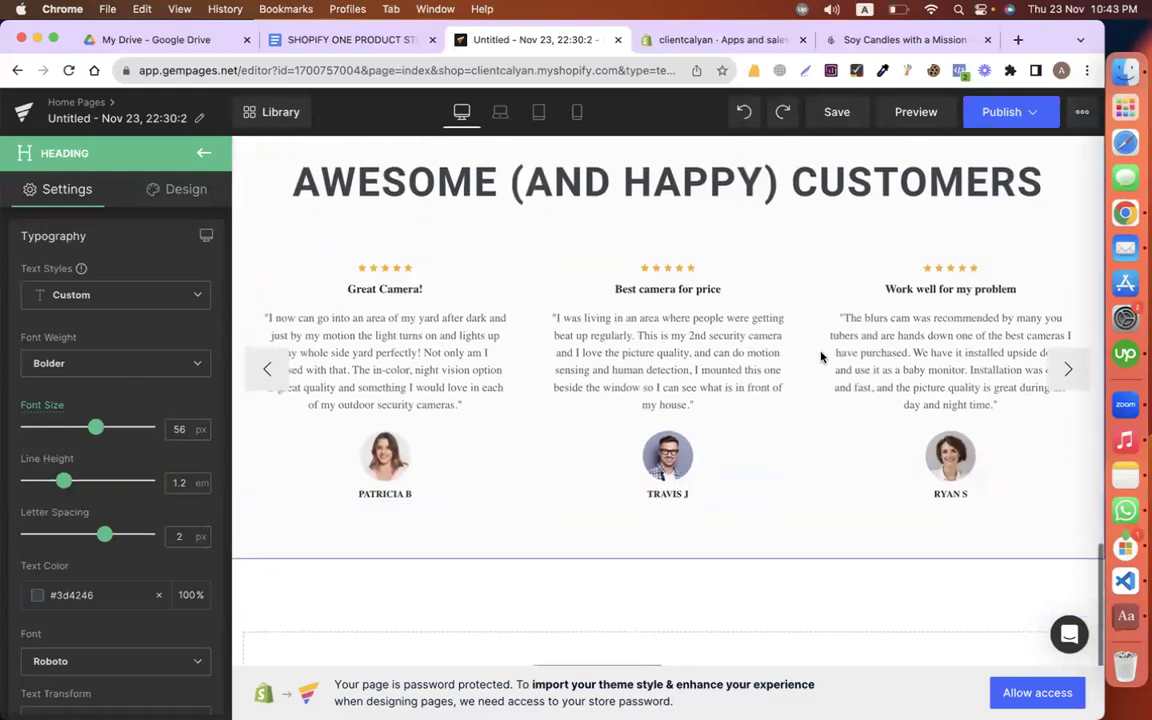
left_click(343, 45)
scroll(412, 415, "down", 3)
left_click_drag(300, 322, 659, 333)
key("super+c")
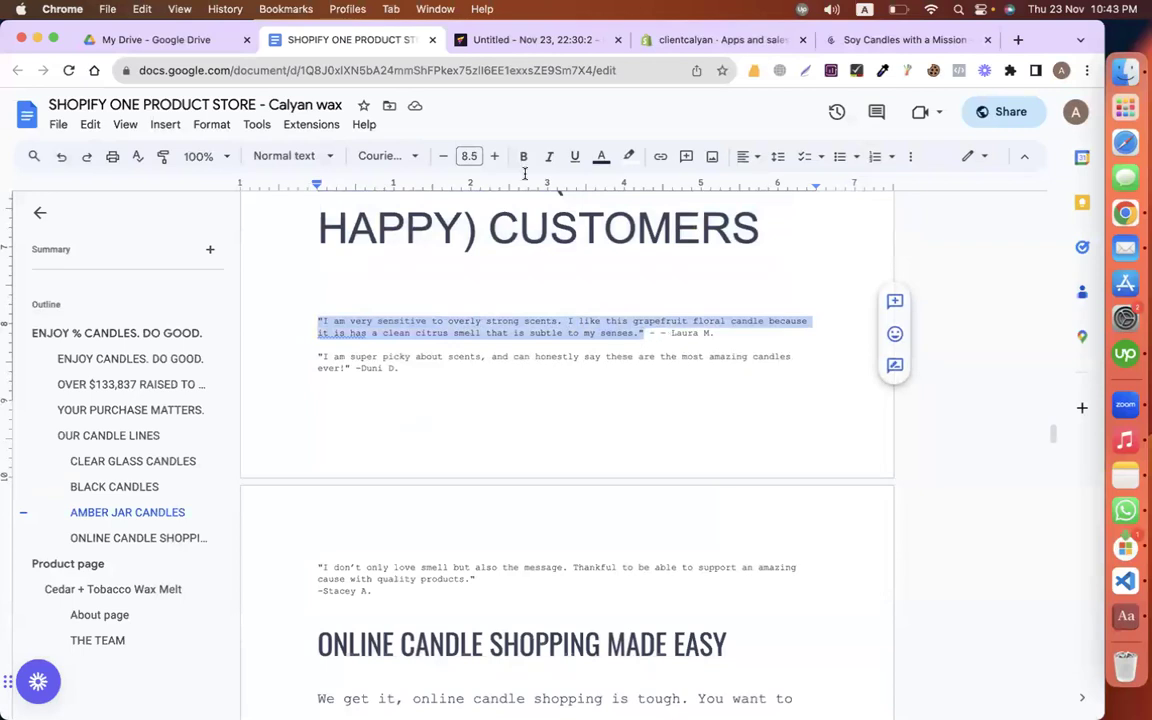
Step: Replace the first testimonial's quote with the pasted grapefruit floral candle review
left_click(498, 42)
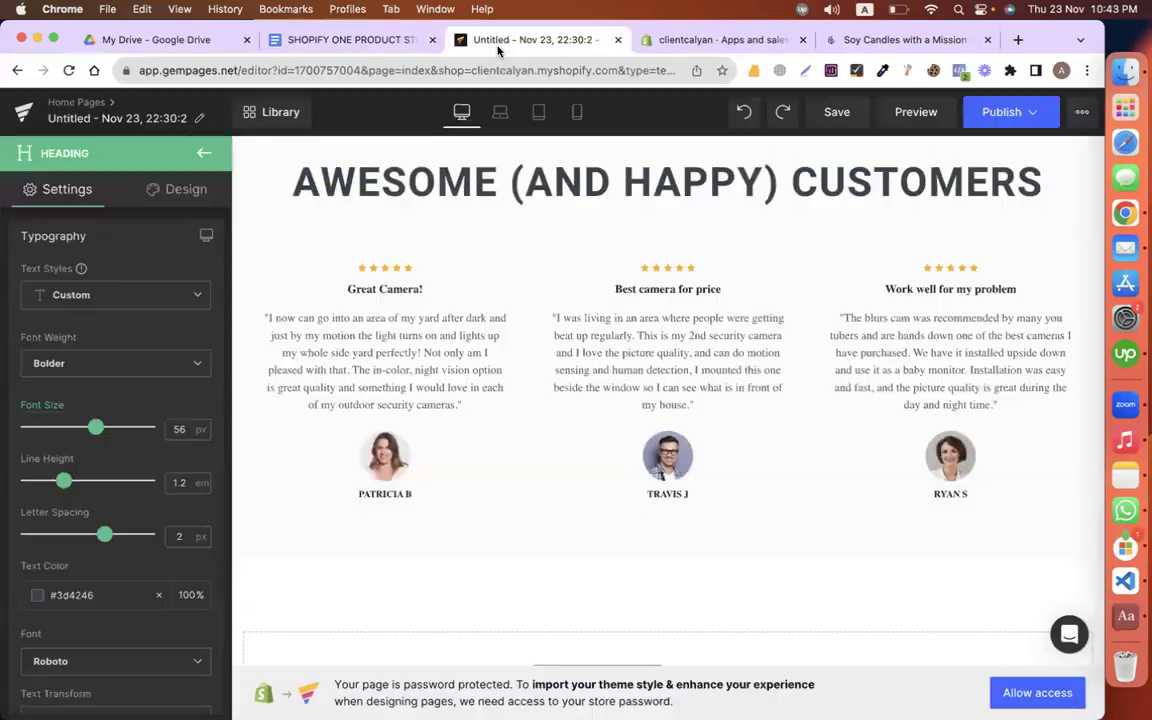
left_click(386, 322)
left_click(396, 330)
key("super+a")
key("super+v")
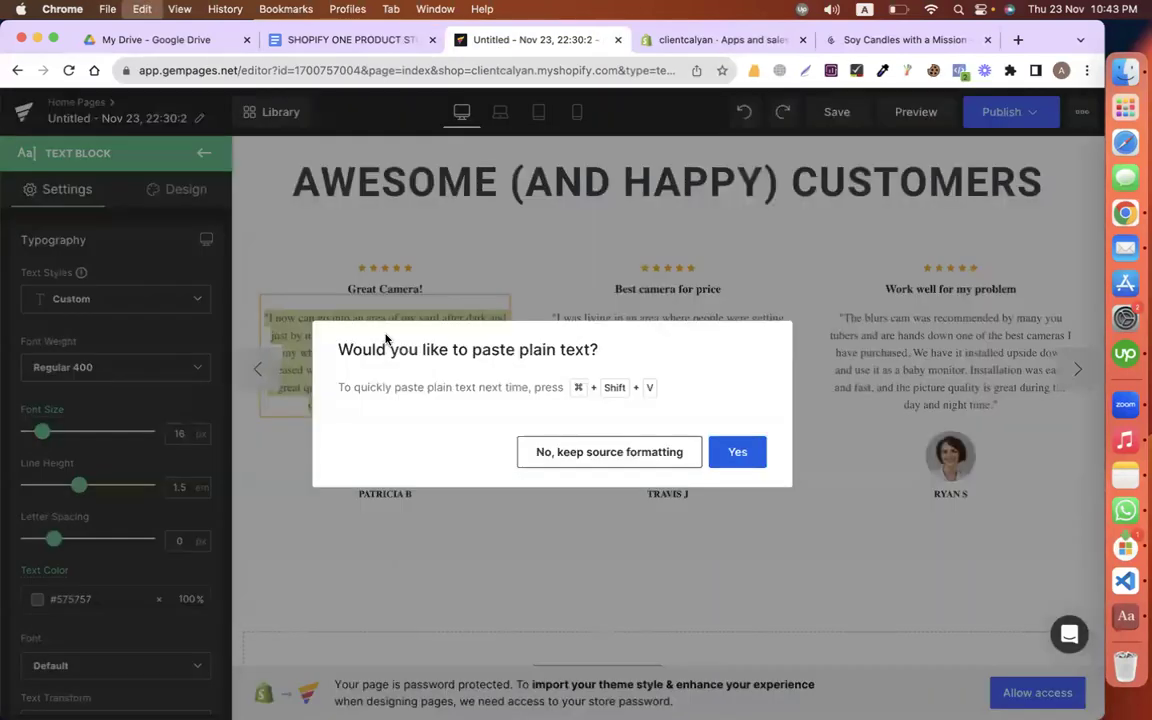
left_click(737, 452)
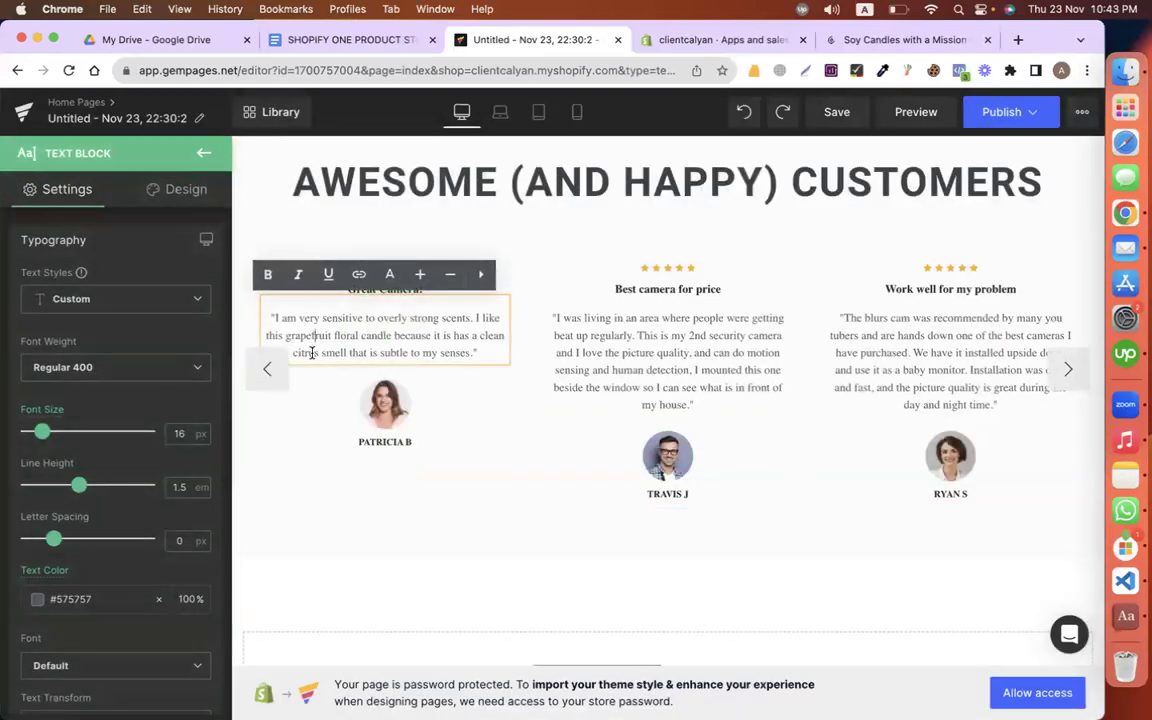
left_click(312, 352)
left_click(401, 353)
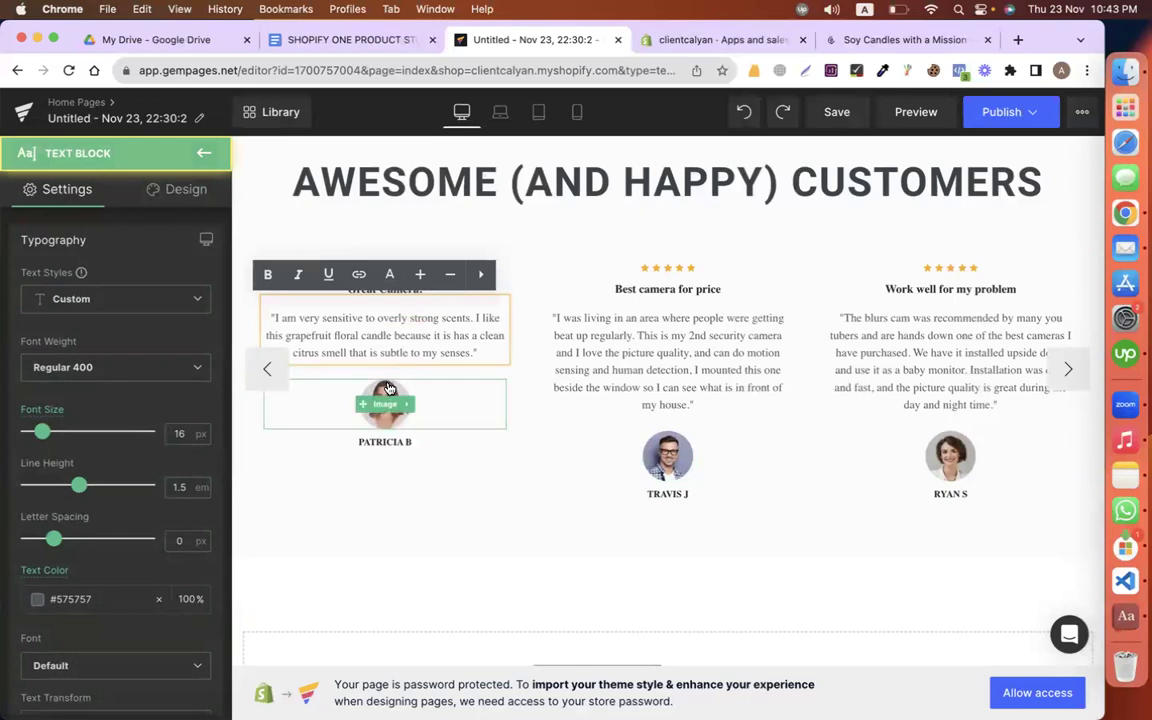
scroll(386, 385, "up", 1)
left_click_drag(334, 350, 346, 350)
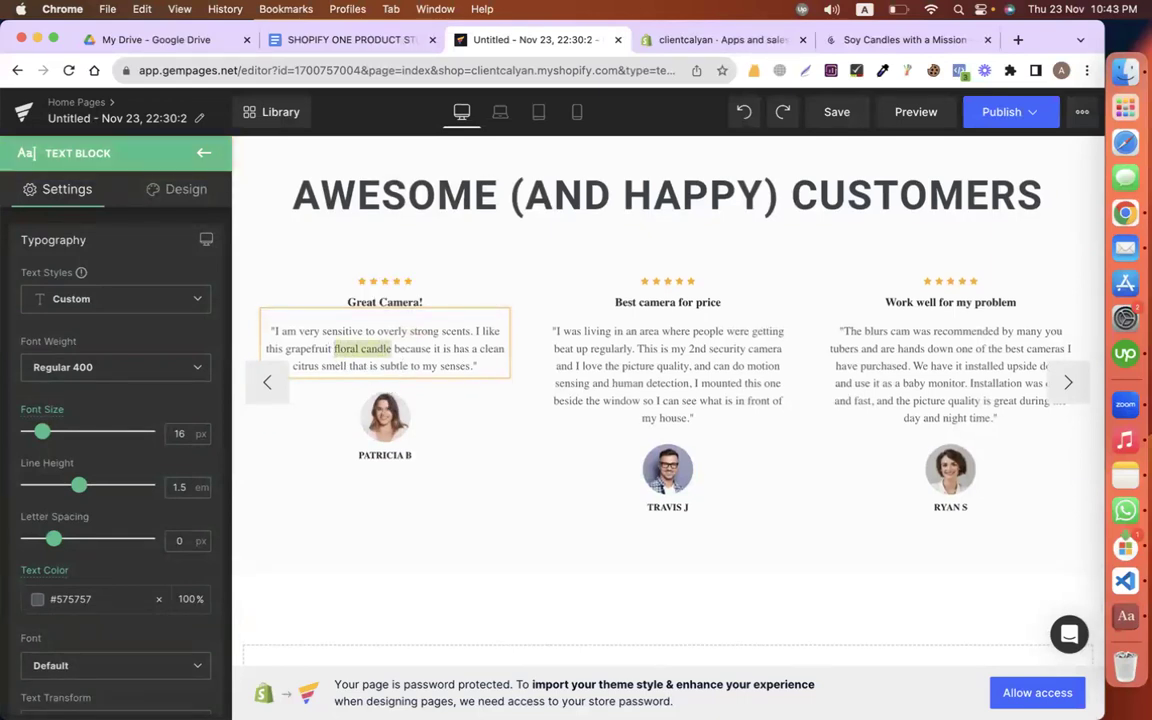
left_click(405, 308)
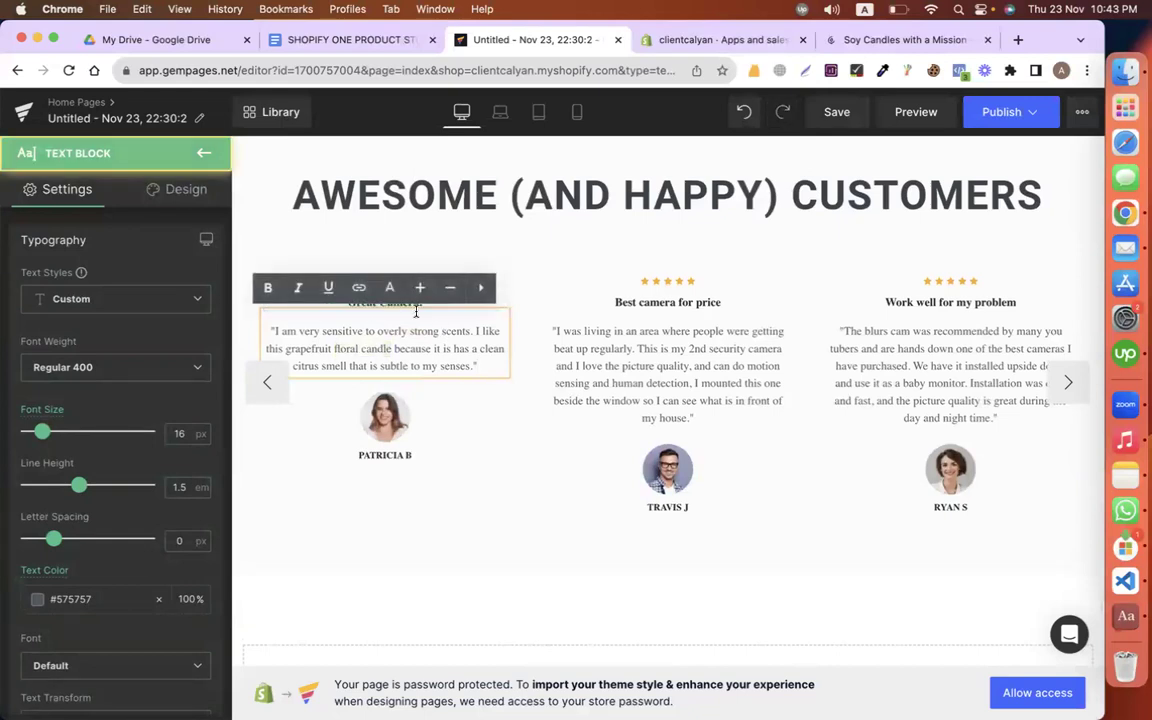
left_click(553, 540)
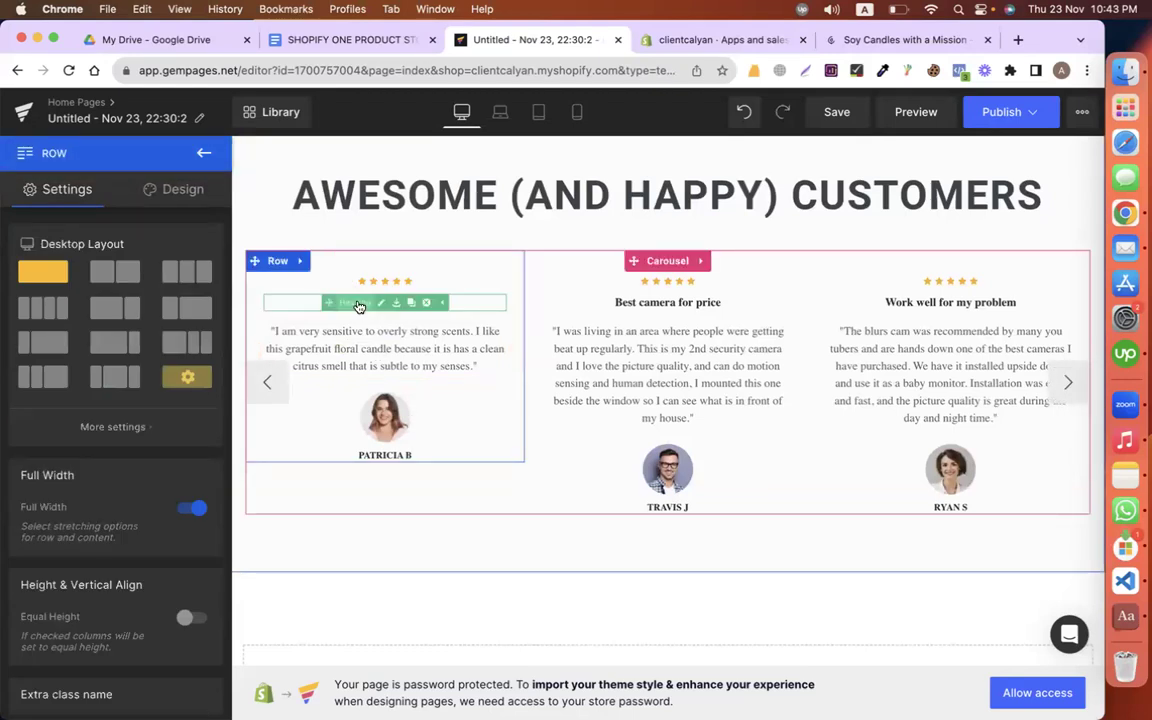
Step: Retitle the first testimonial from 'Great Camera!' to 'floral candle'
left_click(378, 302)
key("ctrl+a")
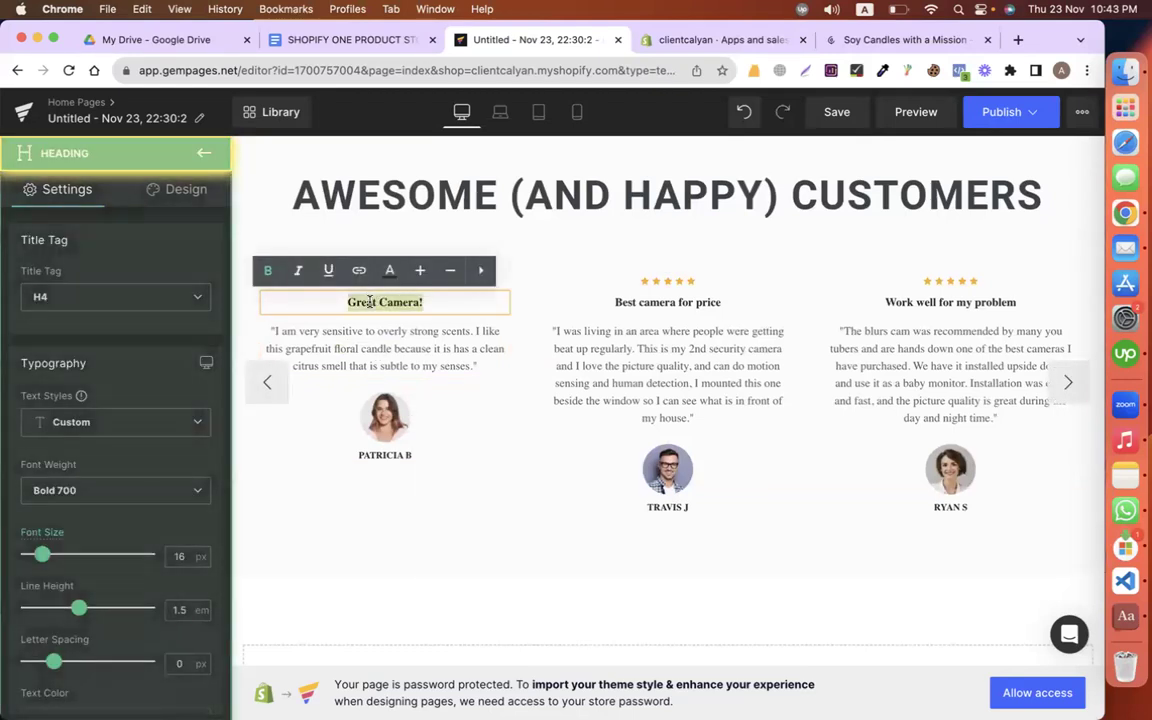
type("floral candle")
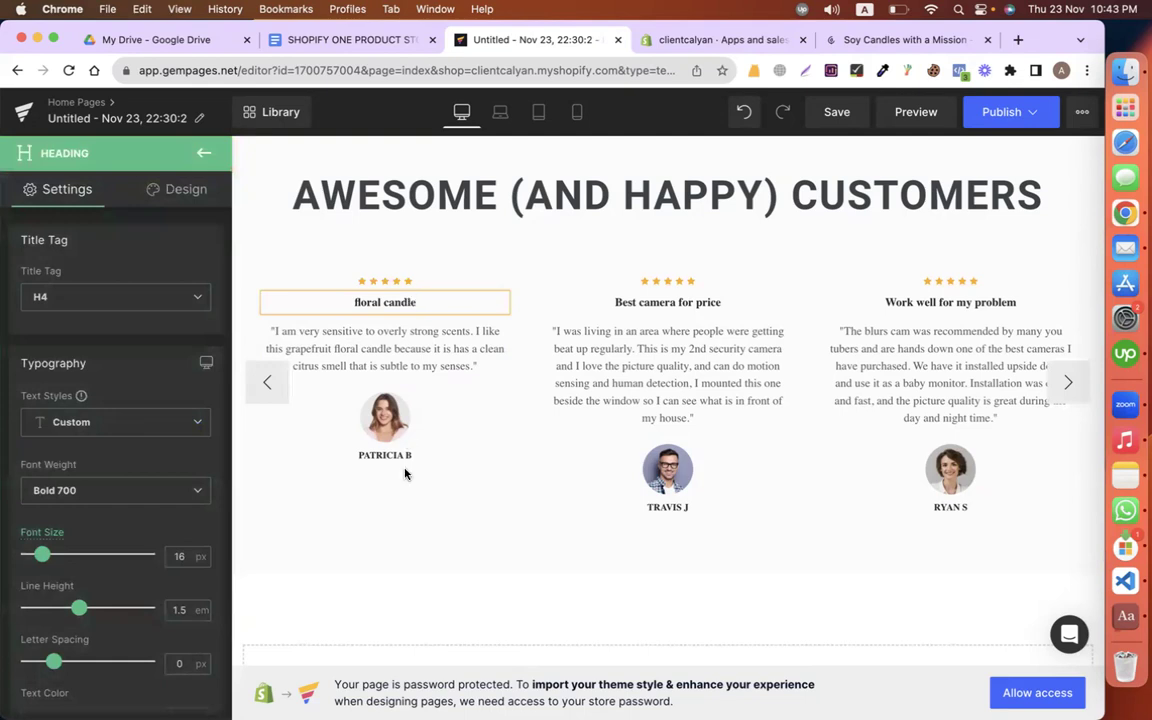
left_click(382, 420)
Step: Delete the first reviewer's photo and paste the quoted customer's name as plain text
right_click(308, 437)
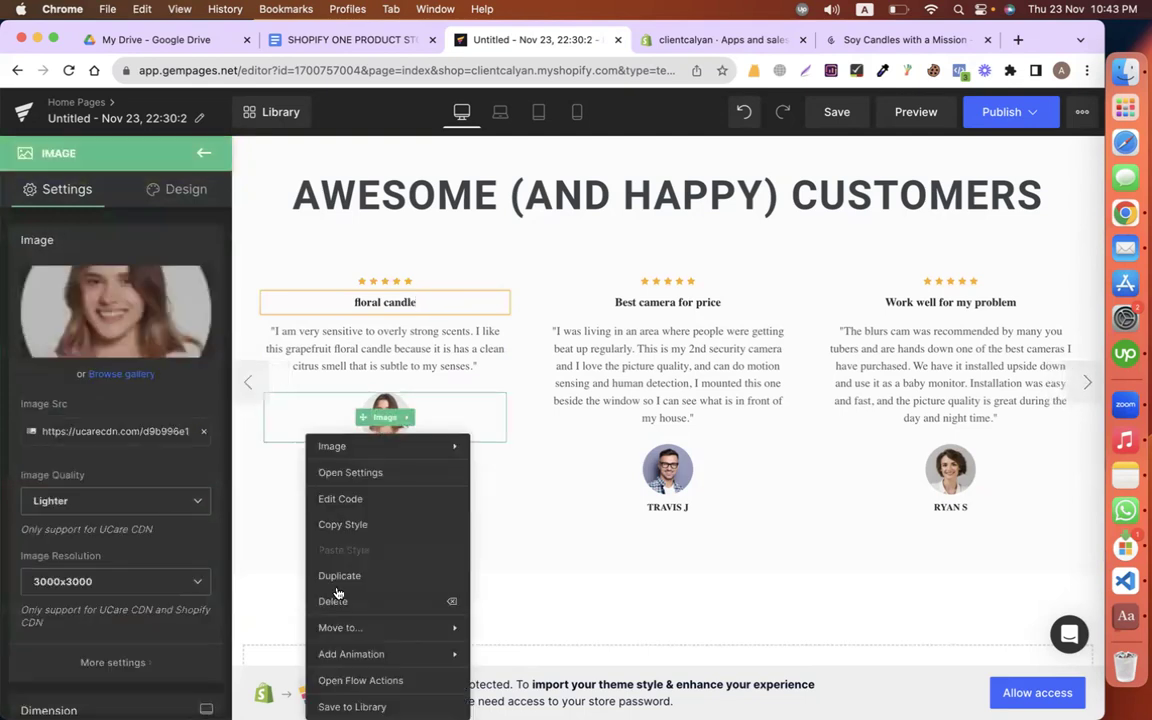
left_click(334, 600)
left_click(385, 386)
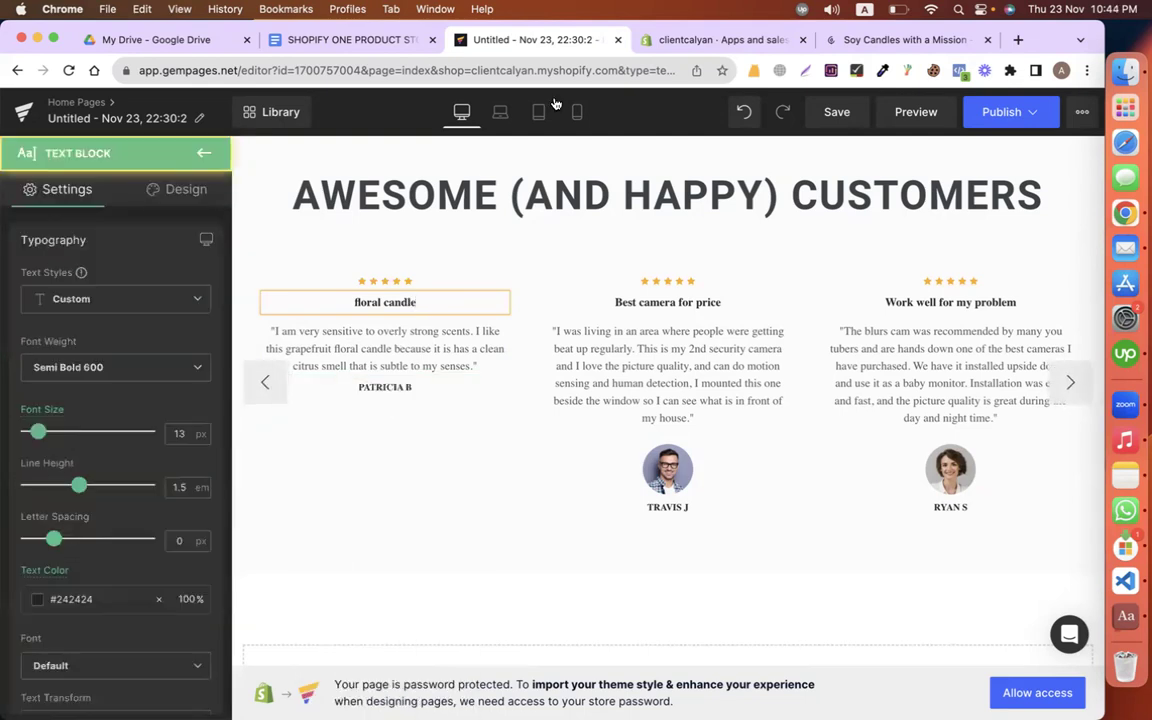
left_click(340, 40)
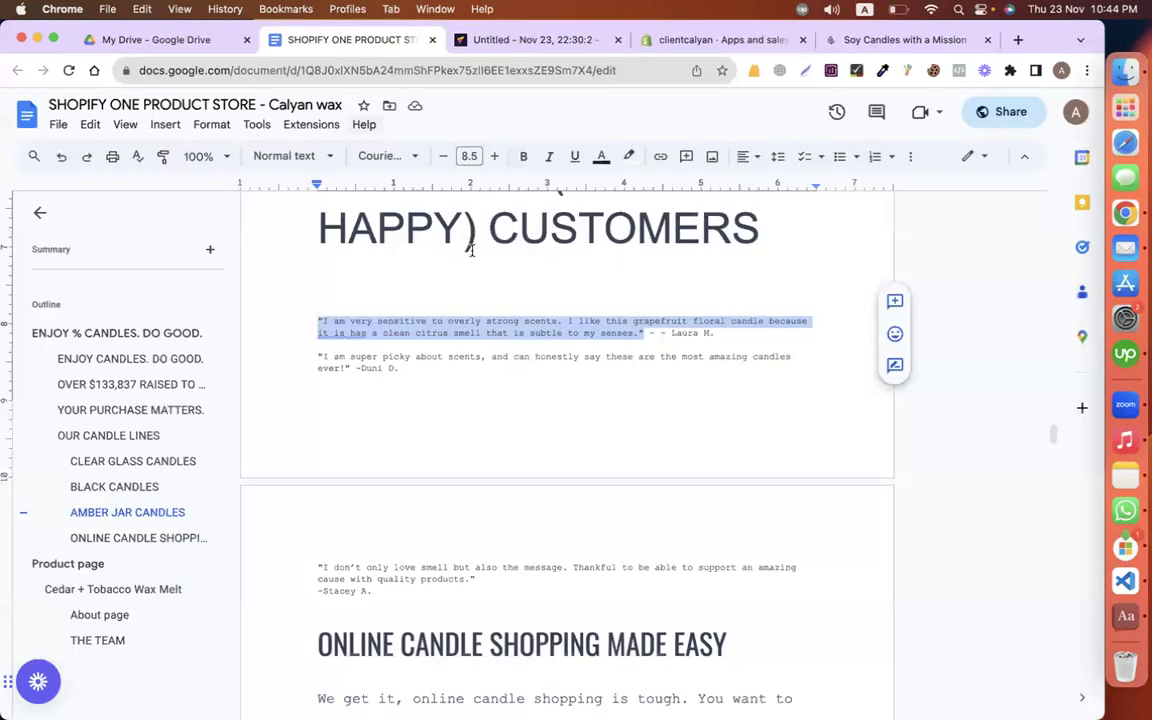
left_click(652, 333)
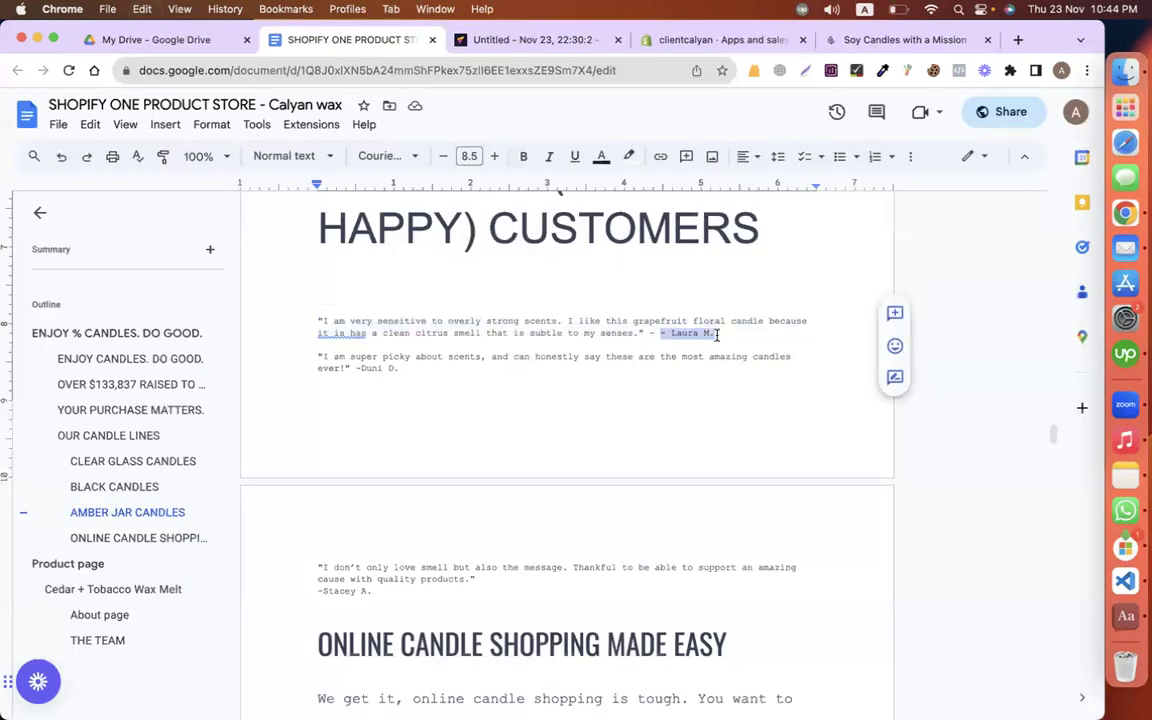
left_click(540, 42)
left_click(380, 397)
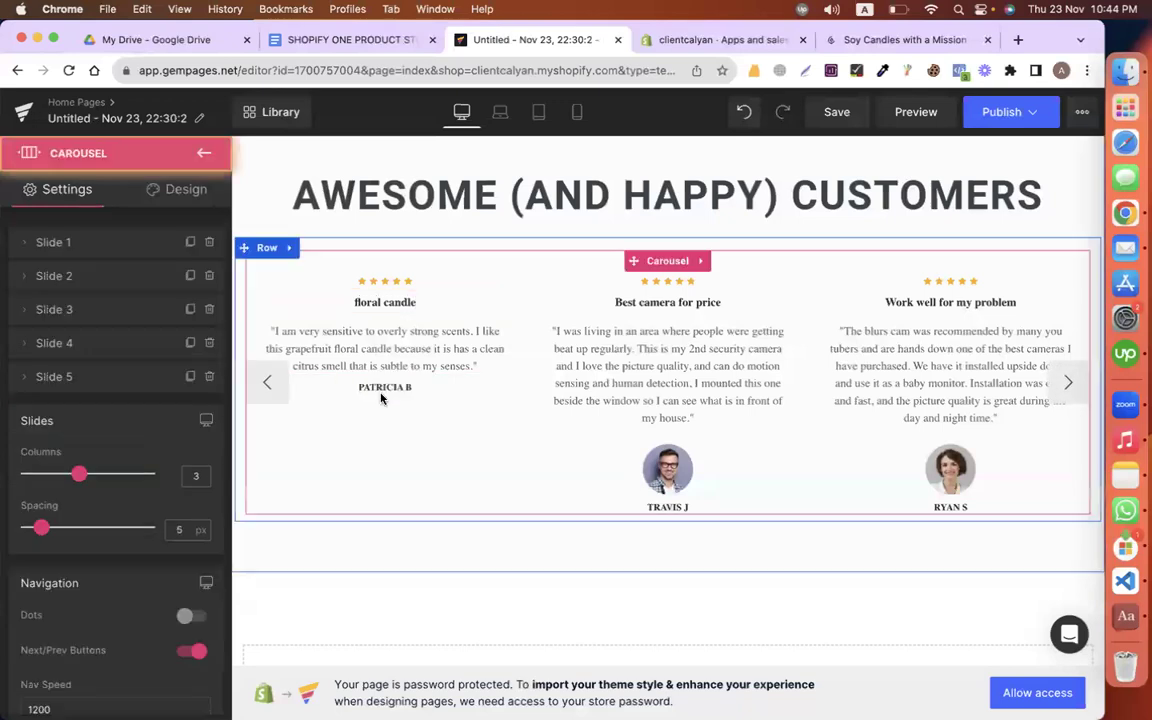
left_click(378, 392)
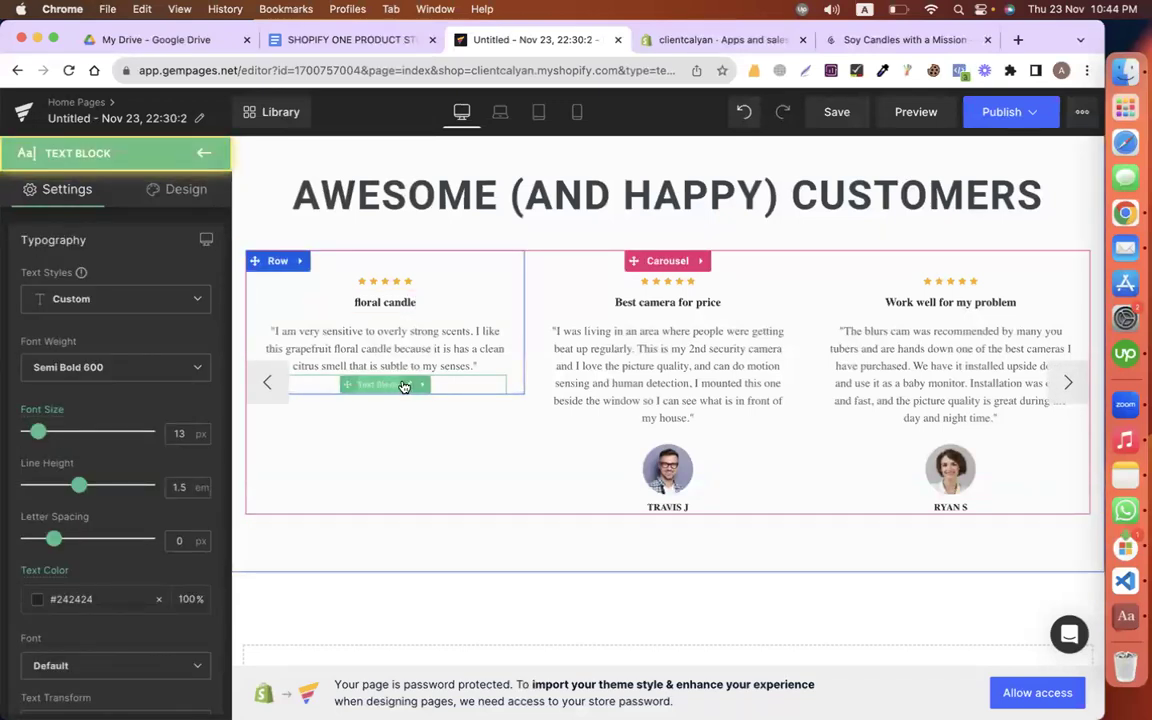
left_click(380, 388)
key("super+a")
key("super+v")
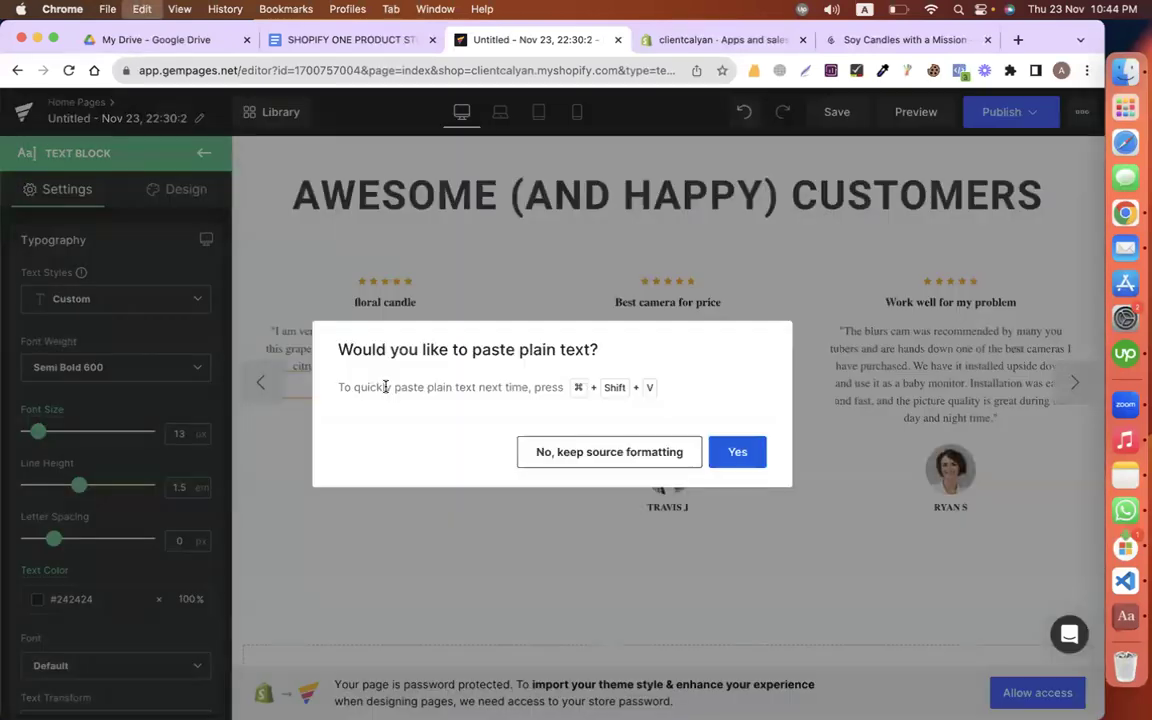
left_click(740, 452)
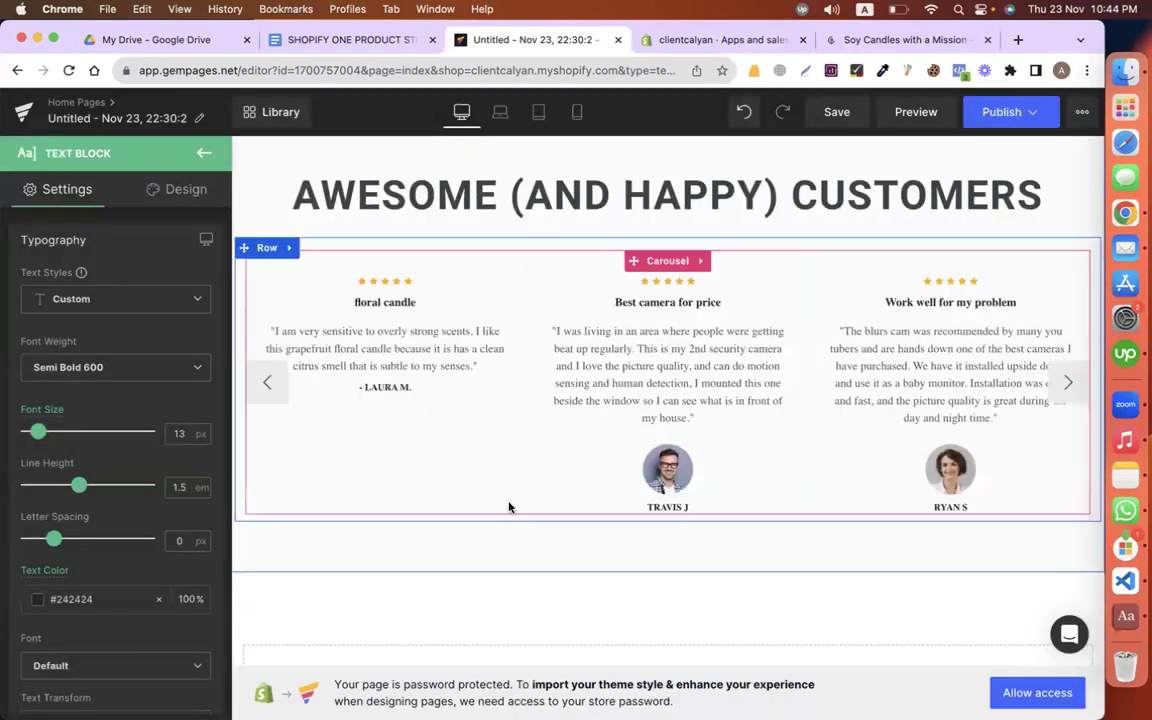
Step: Delete the portrait photos from the second and third testimonials
left_click(687, 484)
right_click(670, 487)
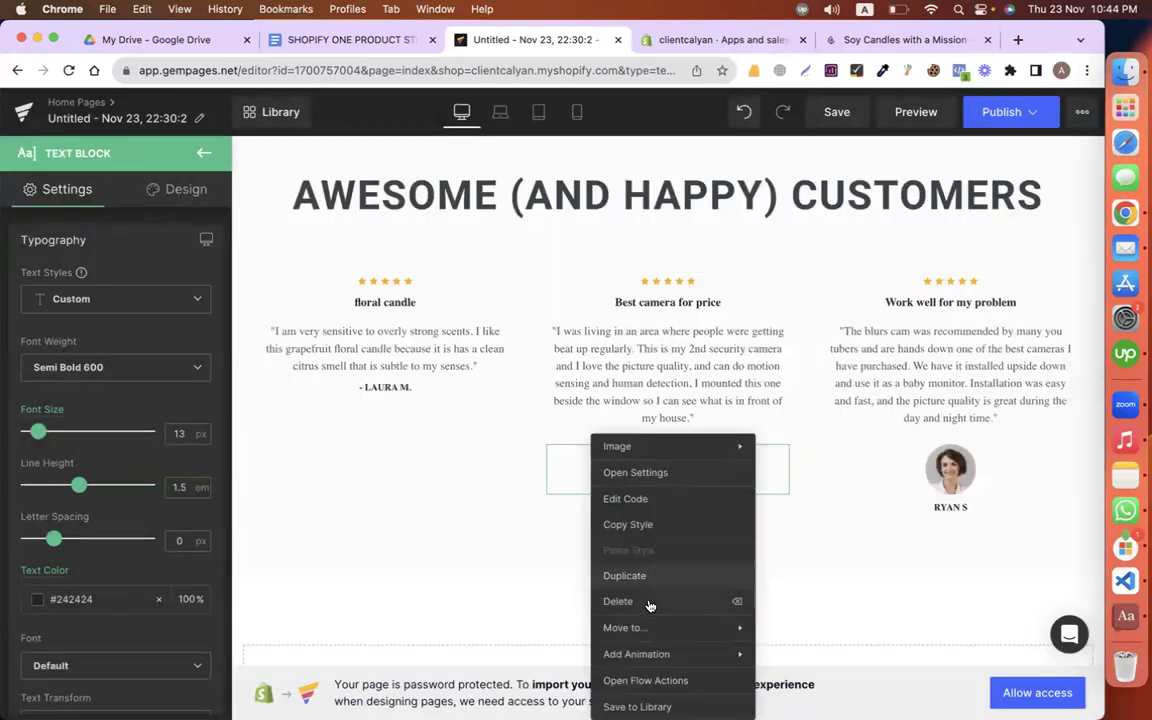
left_click(650, 604)
right_click(943, 476)
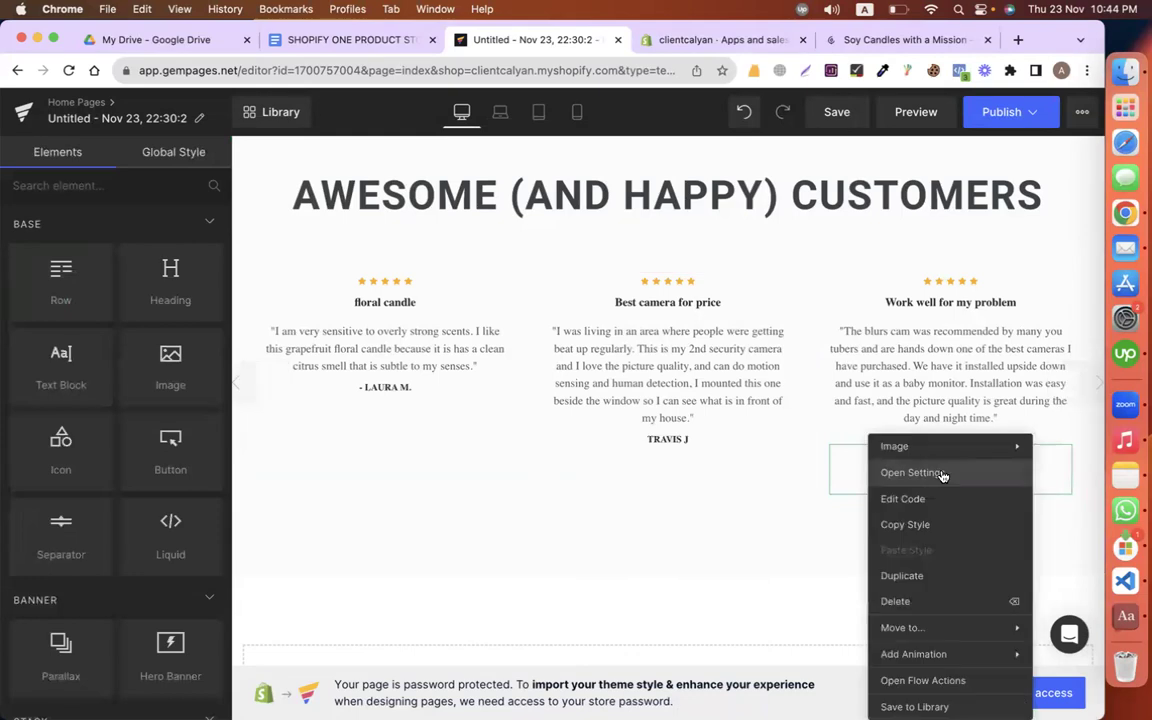
left_click(921, 596)
Step: Give the testimonials section a light grey #d9d7d7 background
scroll(643, 485, "up", 2)
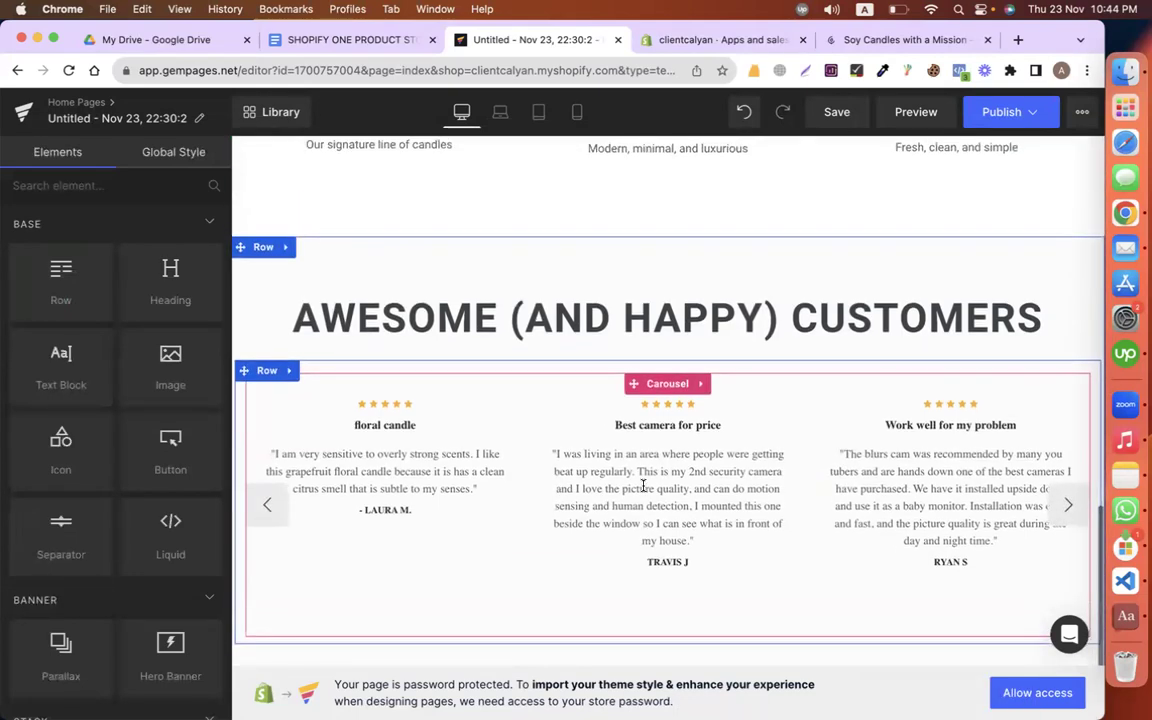
left_click(266, 250)
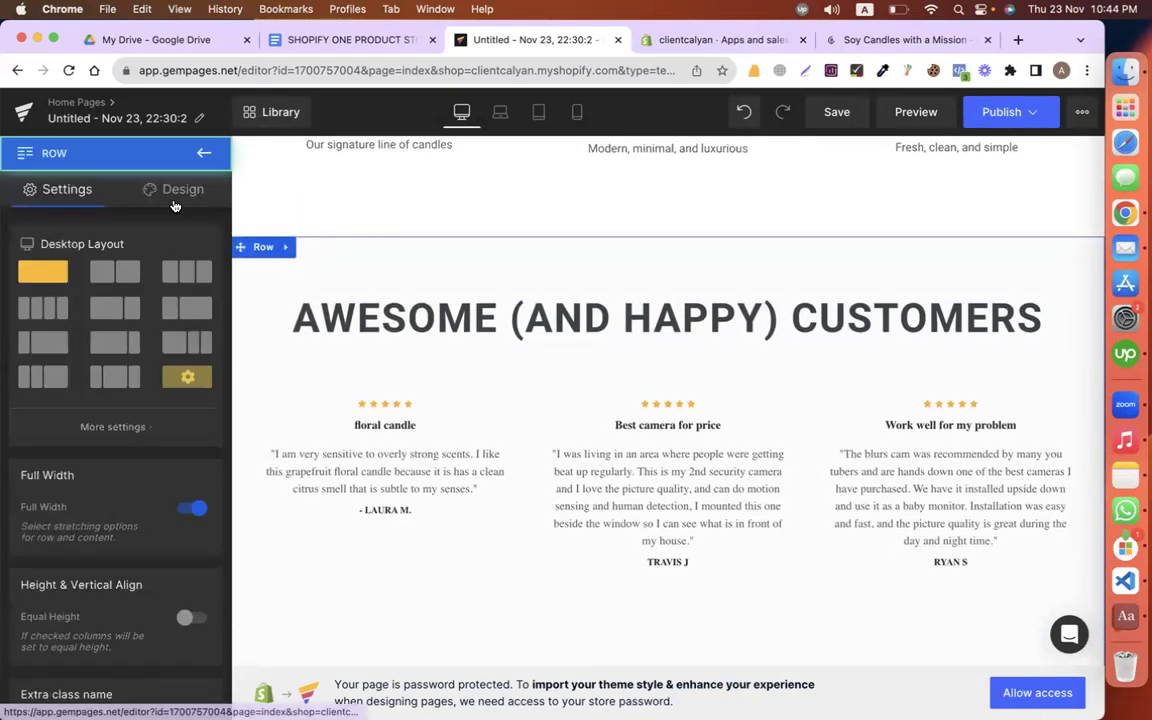
left_click(175, 190)
left_click(82, 328)
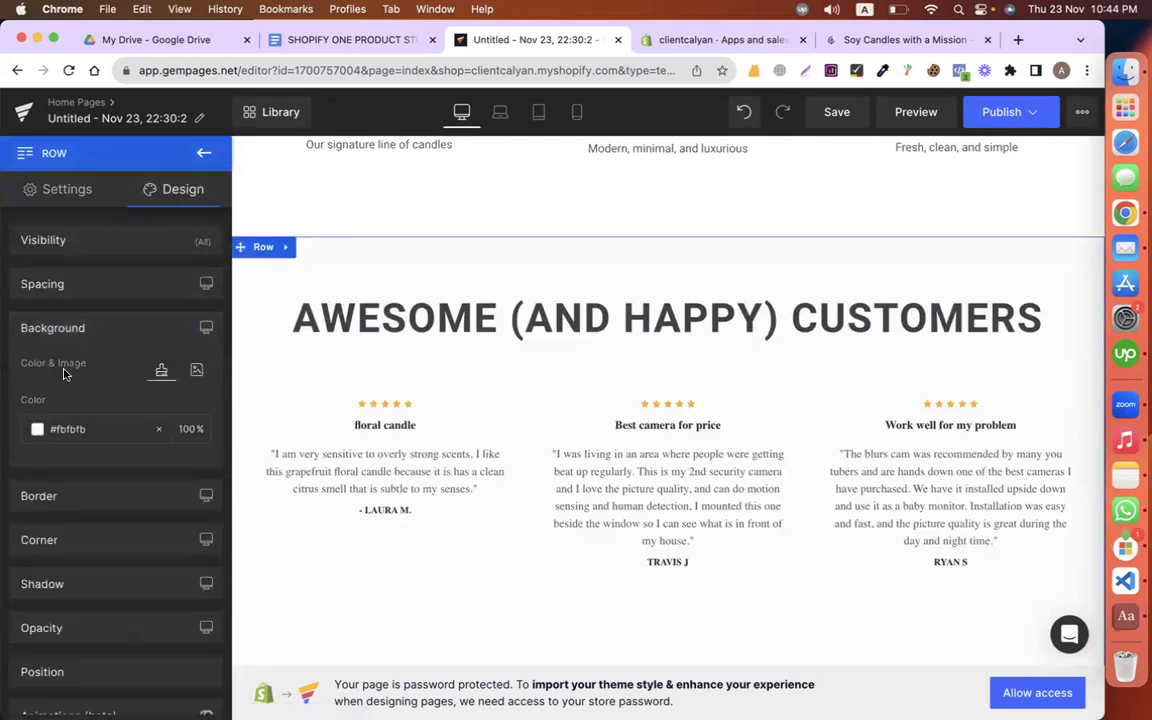
left_click(38, 429)
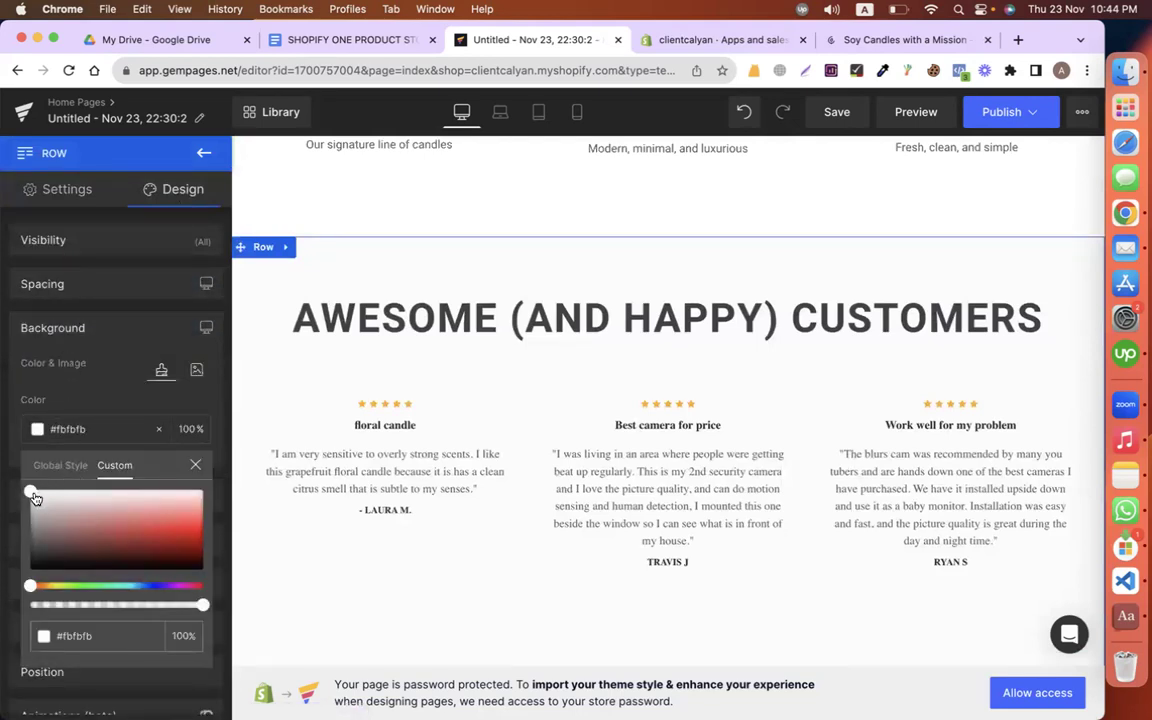
left_click_drag(36, 501, 40, 509)
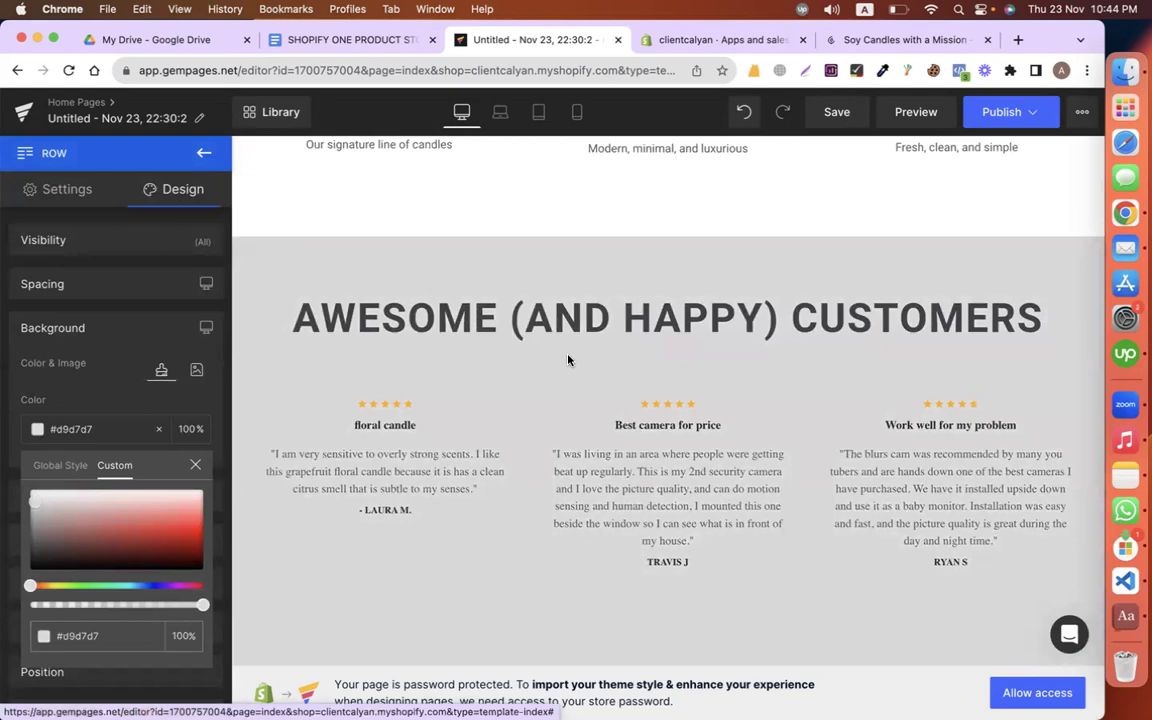
scroll(570, 360, "up", 10)
scroll(568, 360, "down", 10)
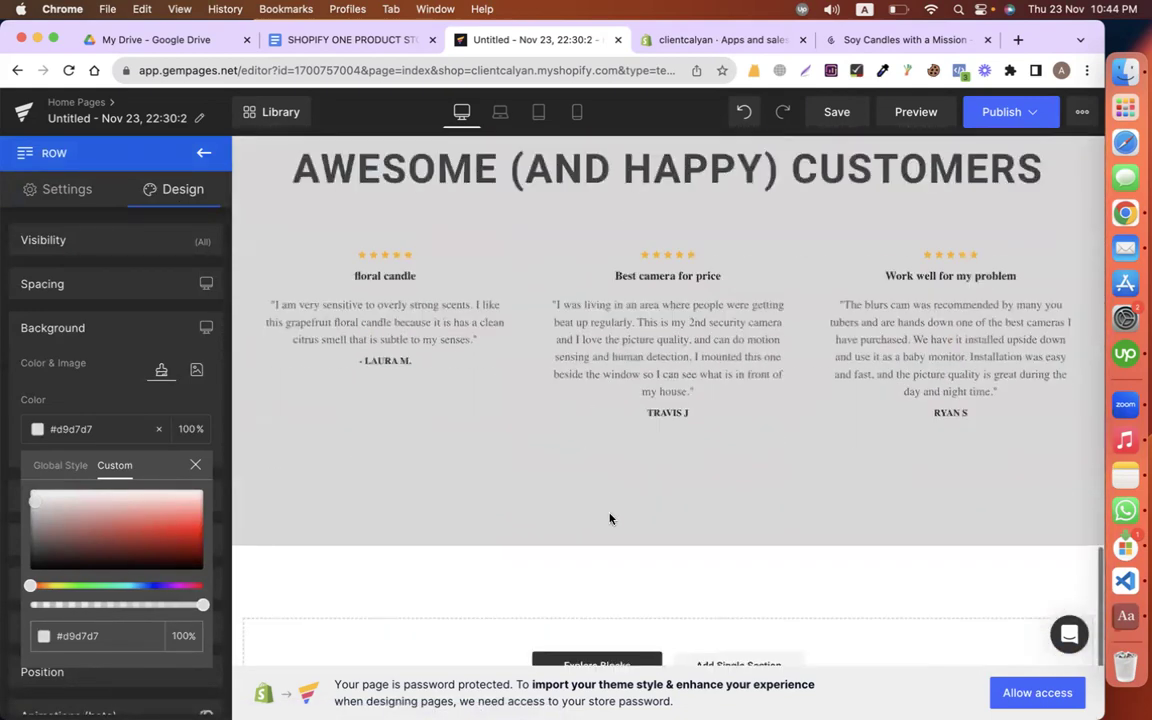
left_click(90, 283)
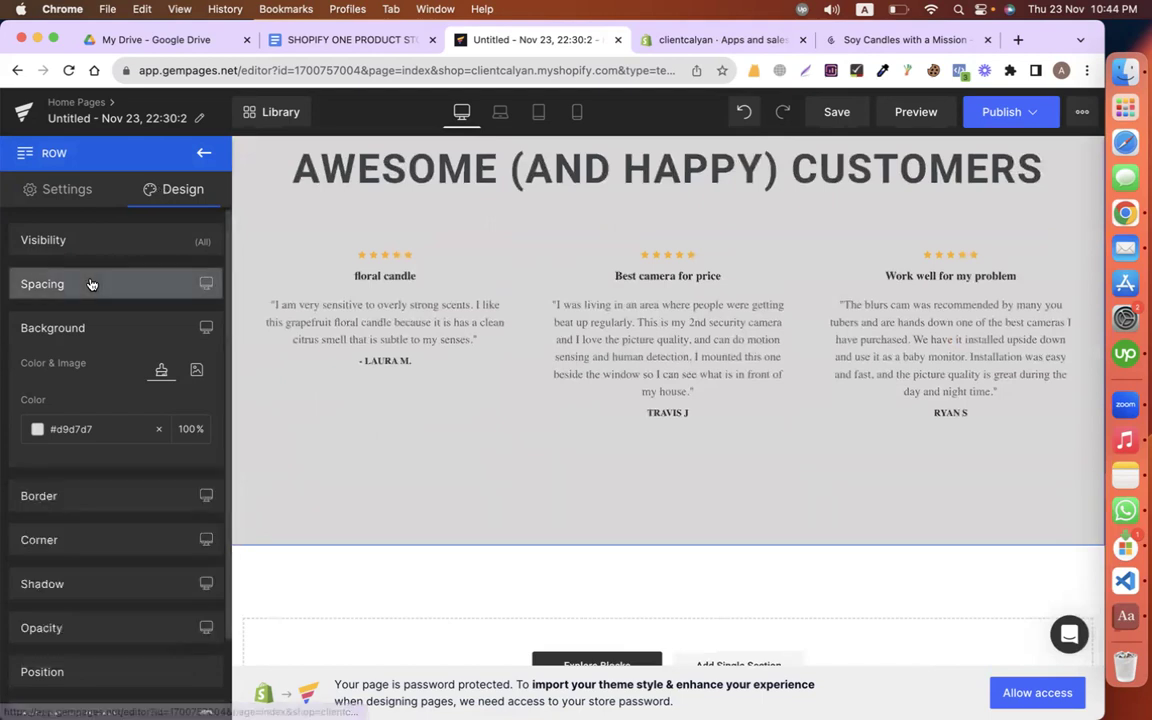
Step: Set the testimonials section's bottom padding to 20 px
left_click(57, 284)
left_click(116, 581)
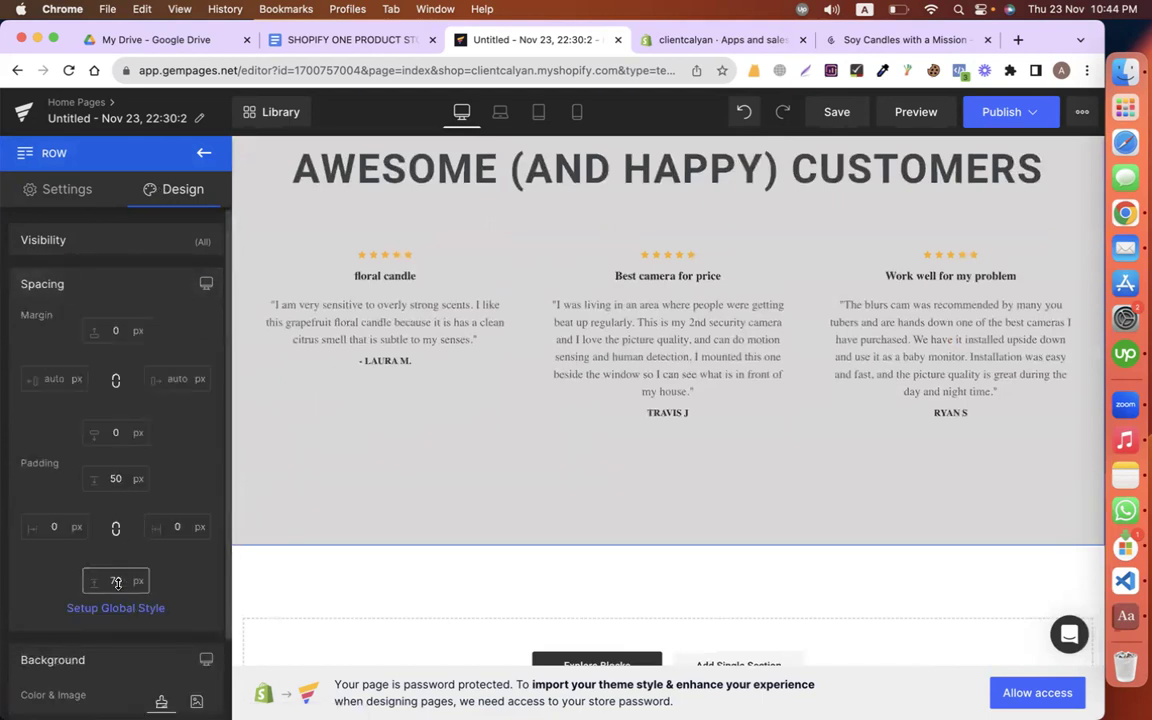
type("50")
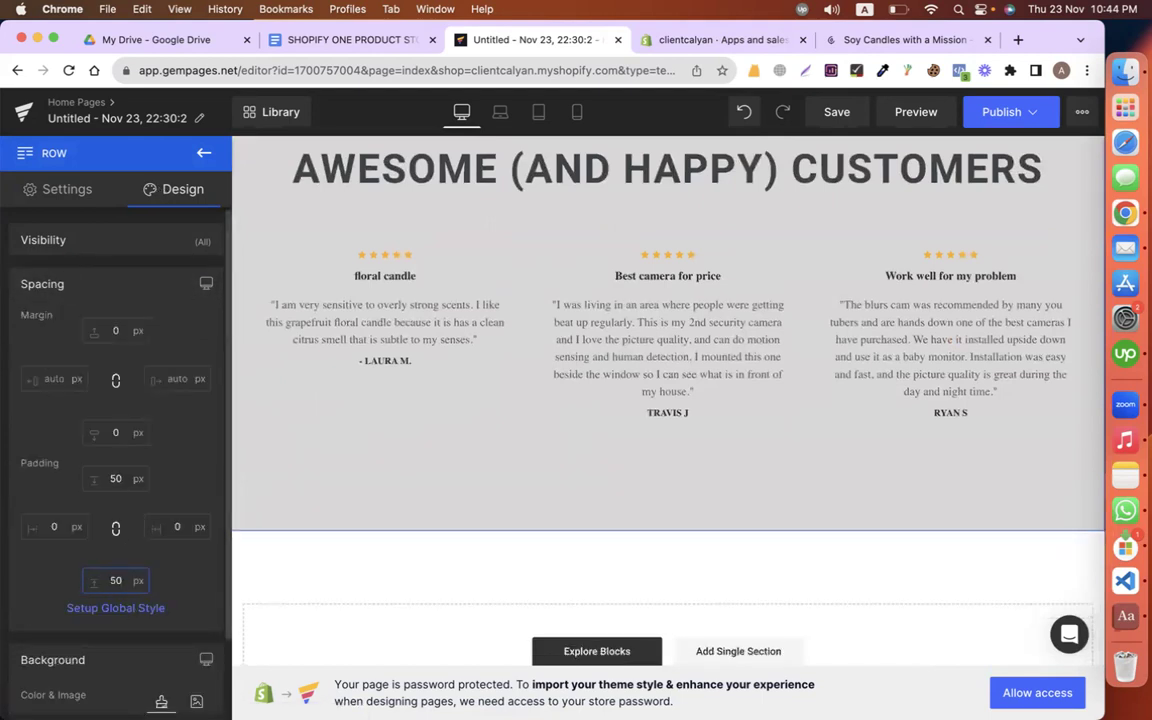
key("BackSpace")
key("BackSpace")
type("20")
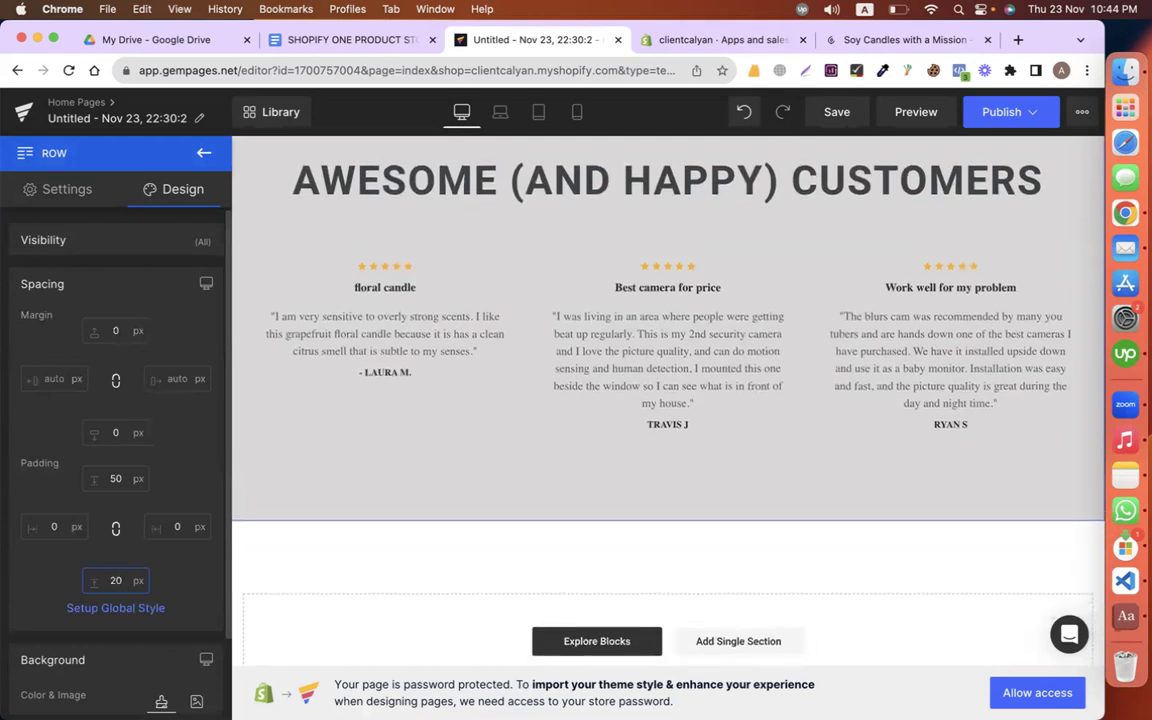
scroll(620, 455, "up", 3)
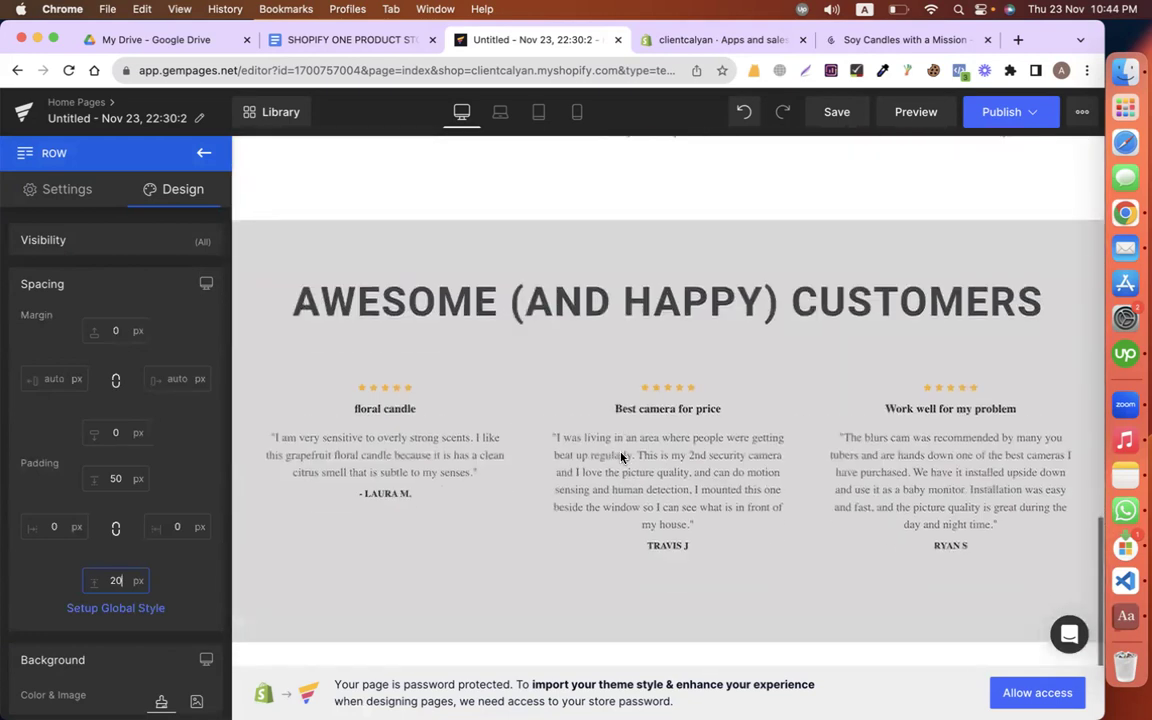
scroll(606, 425, "up", 1)
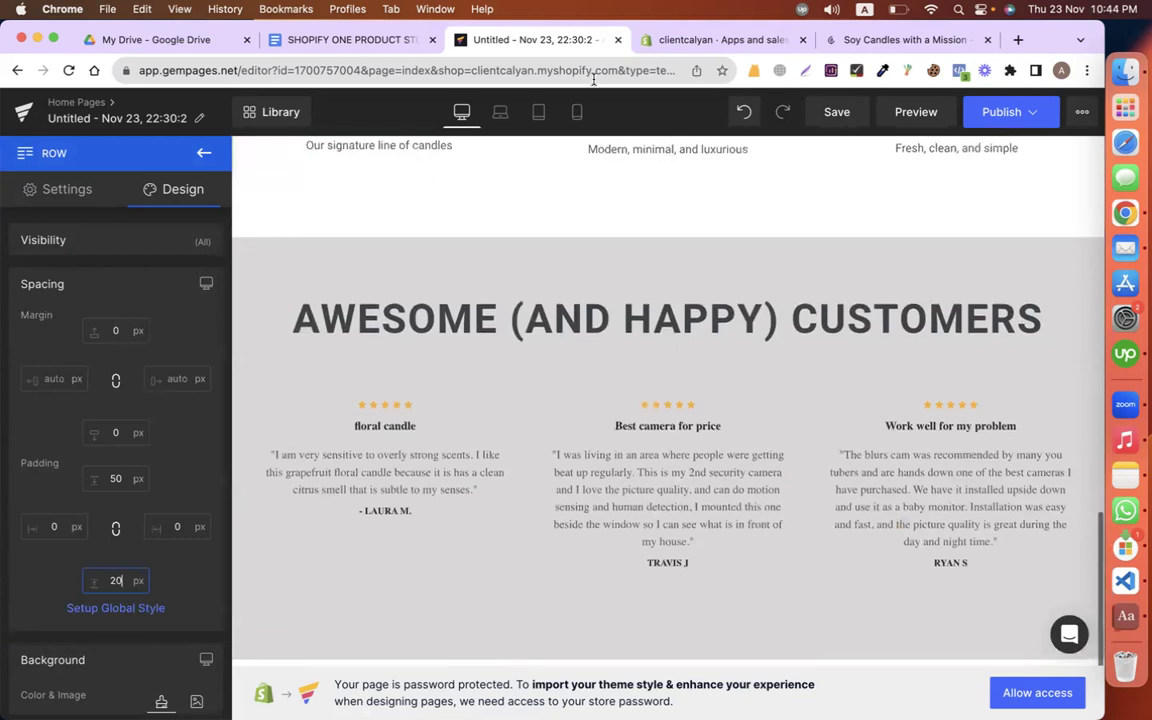
left_click(330, 37)
Step: Copy the ONLINE CANDLE SHOPPING MADE EASY heading from the Google Docs copy
scroll(502, 350, "down", 5)
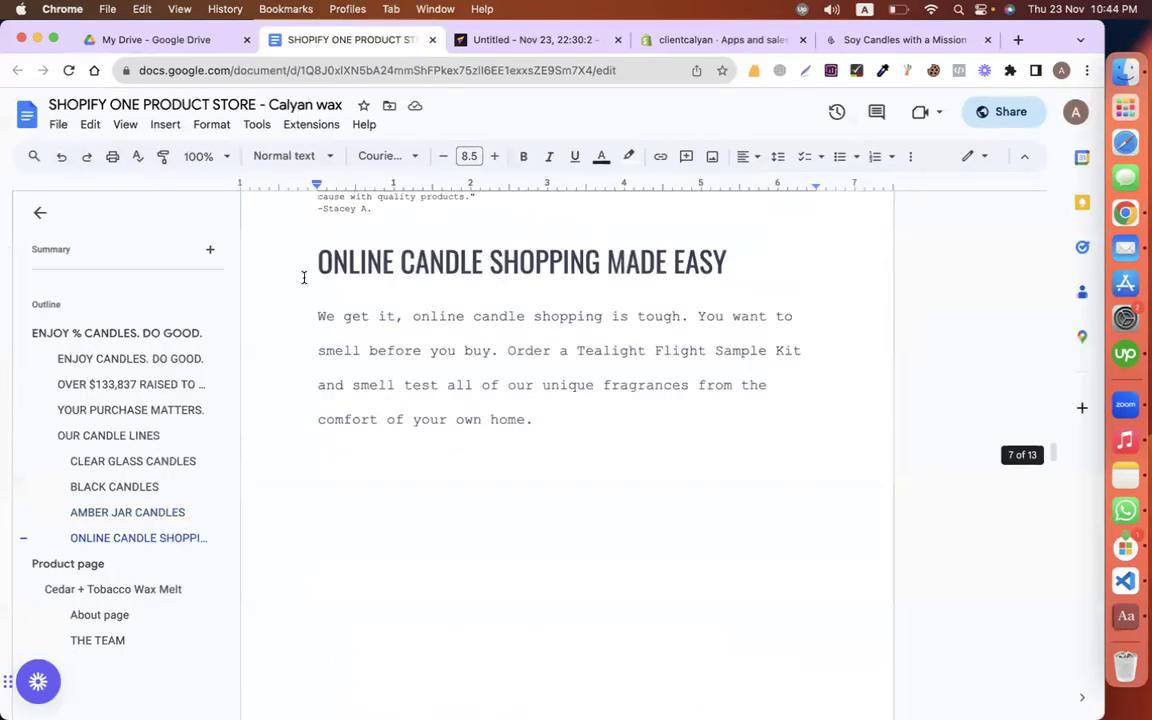
left_click_drag(304, 277, 823, 273)
scroll(414, 429, "down", 5)
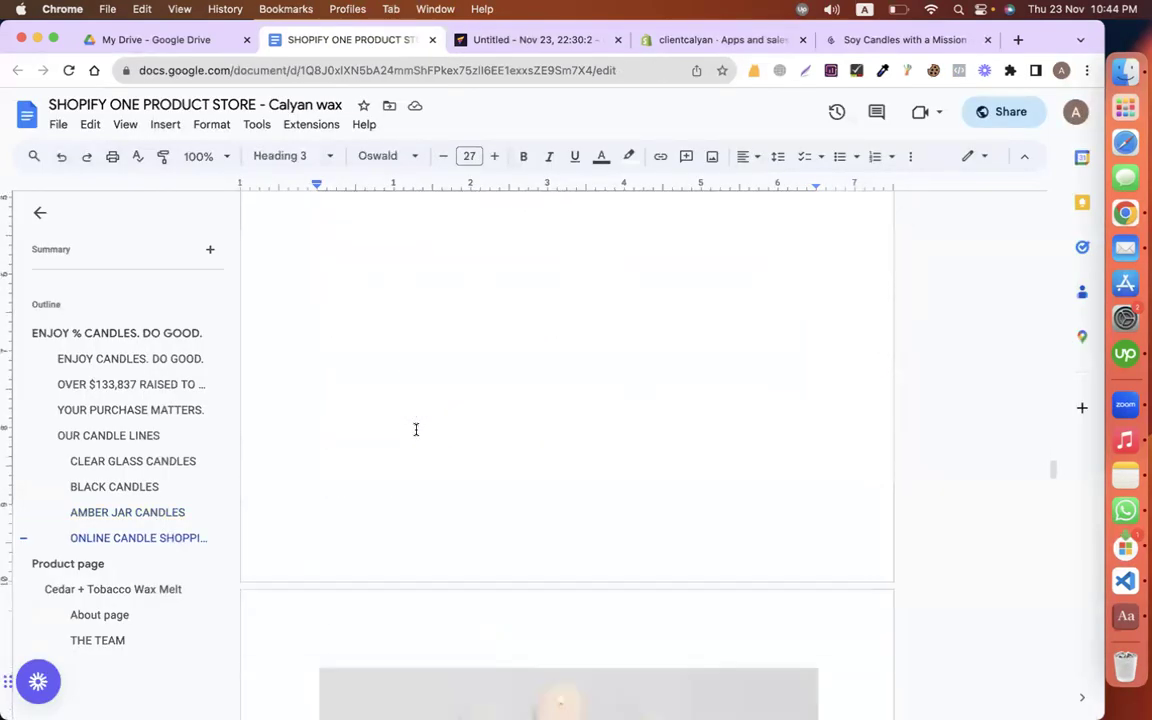
scroll(415, 429, "up", 3)
Step: Duplicate the ENJOY CANDLES. DO GOOD. section in the page editor
left_click(458, 40)
scroll(476, 418, "up", 10)
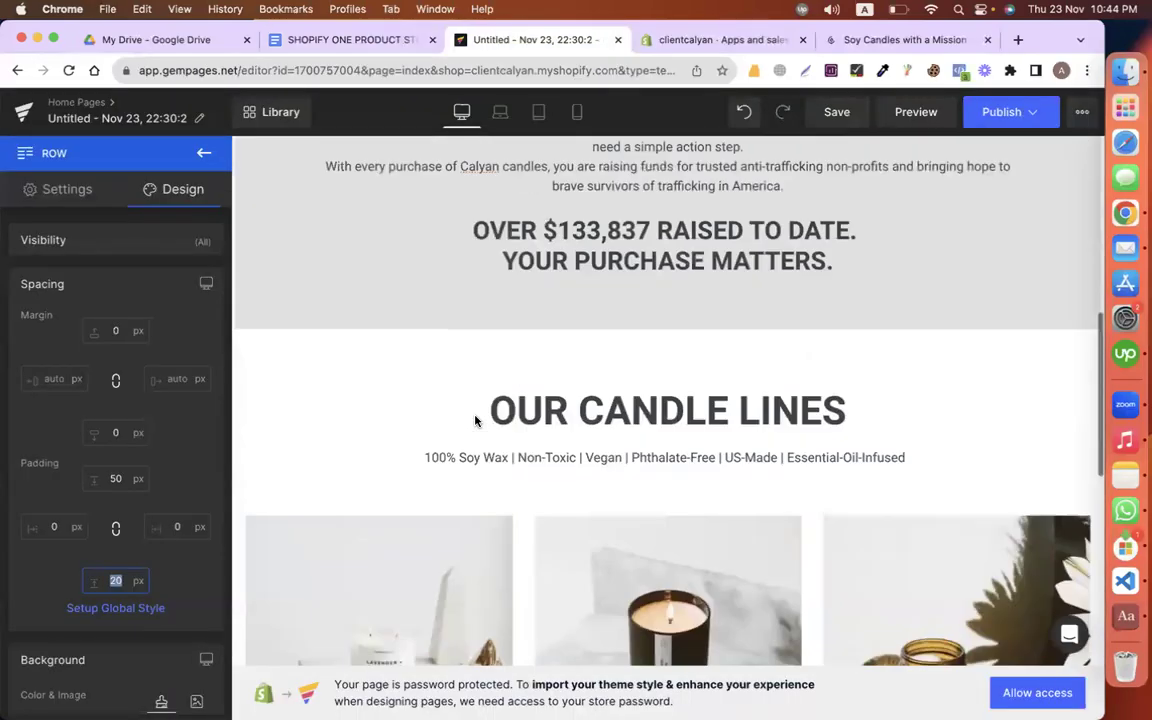
scroll(476, 418, "up", 5)
scroll(476, 418, "down", 3)
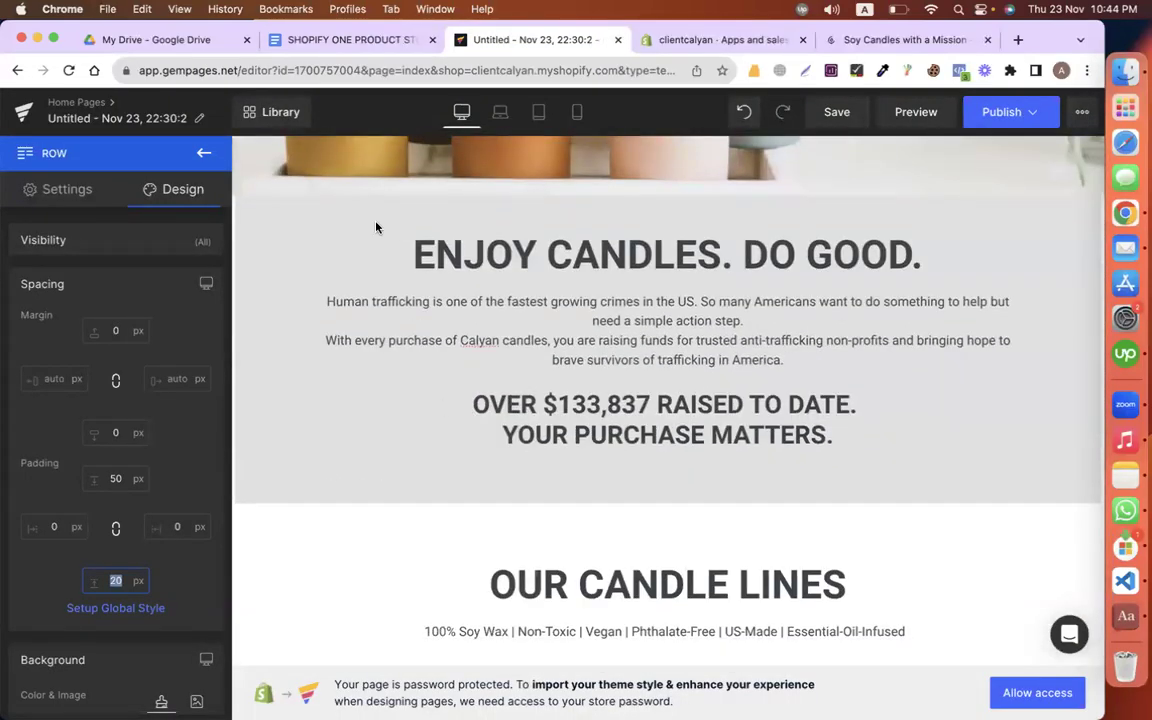
scroll(370, 404, "down", 5)
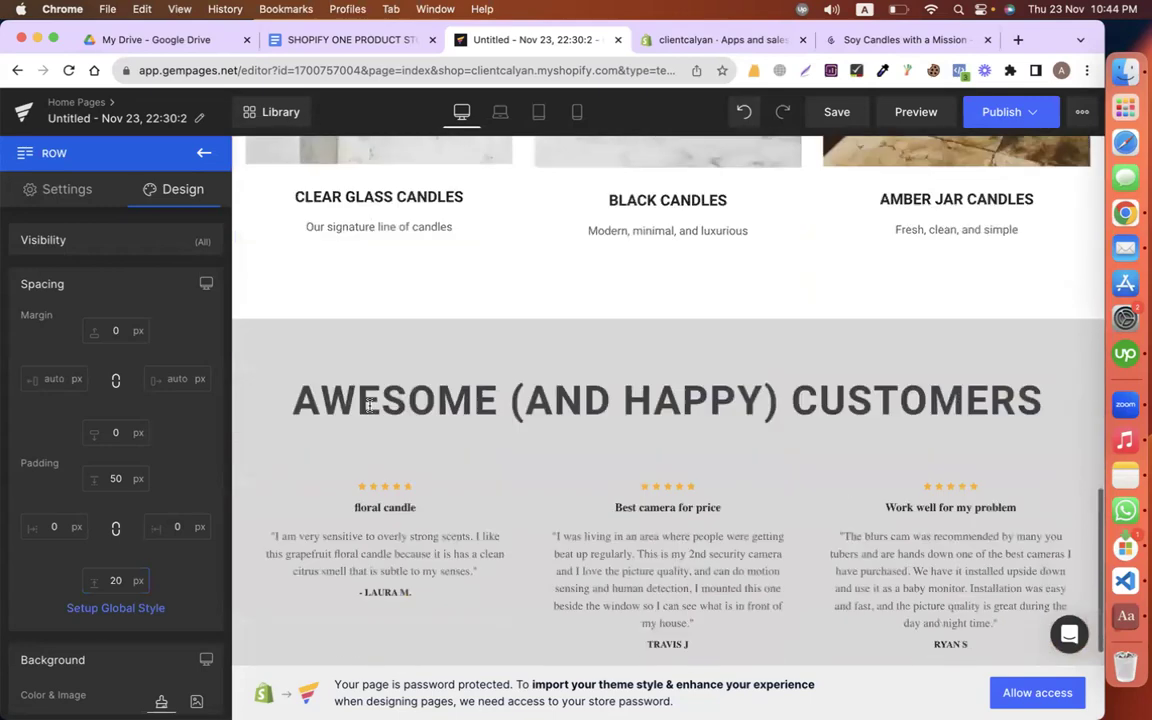
scroll(370, 404, "down", 3)
scroll(368, 406, "up", 10)
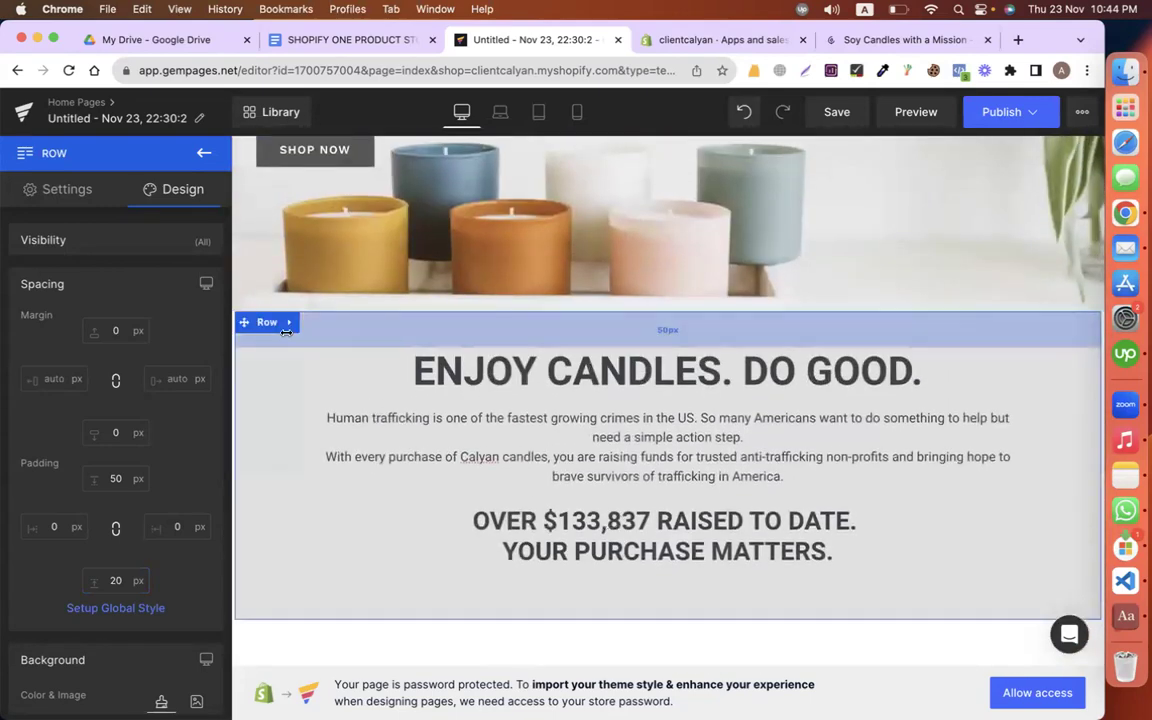
right_click(240, 342)
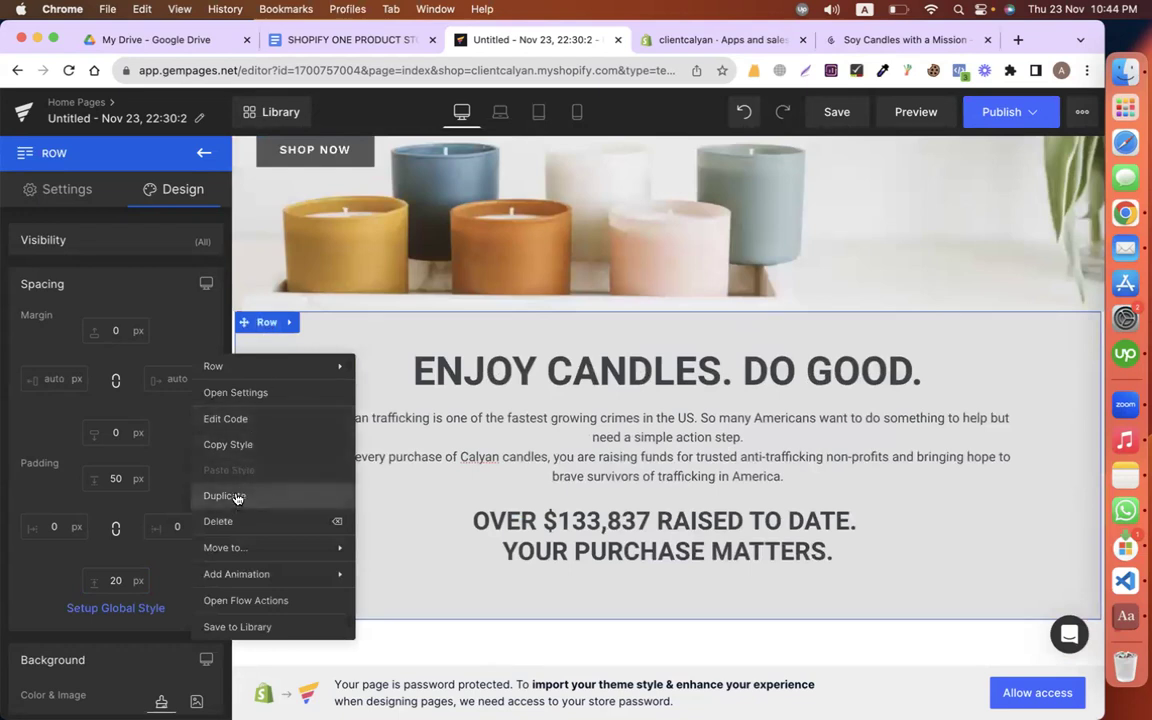
left_click(222, 496)
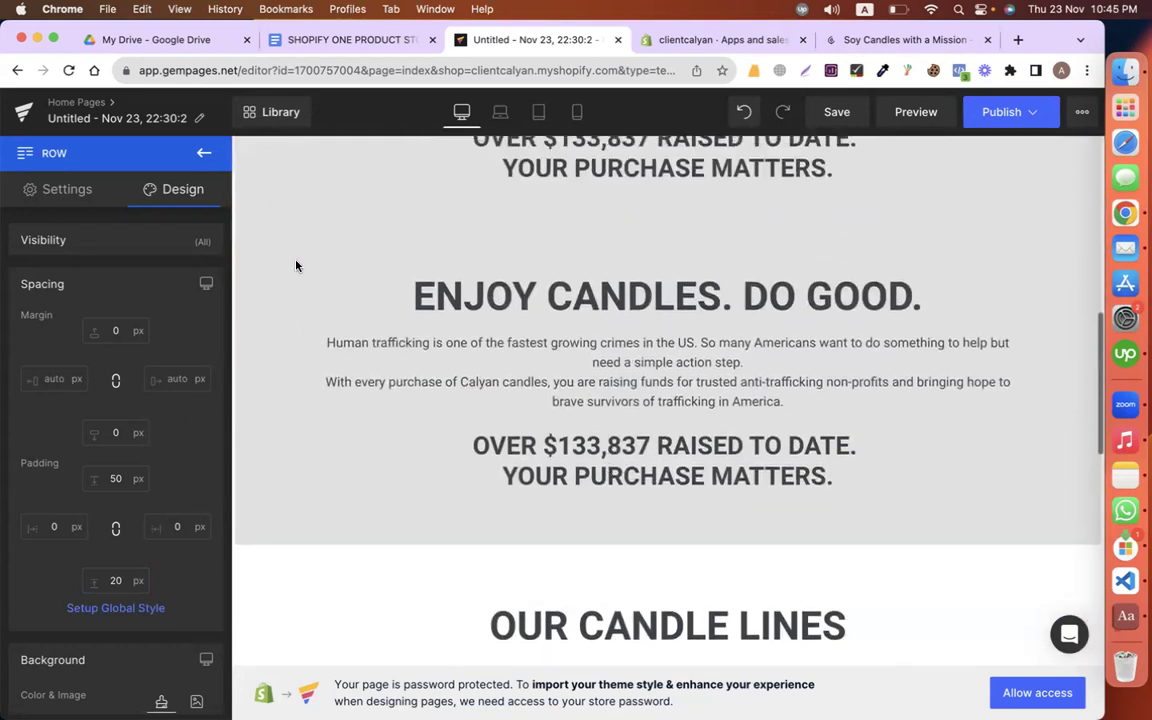
left_click(292, 263)
Step: Move the duplicated section below the testimonials and change its background from #e0e0e0 to #ffffff
left_click_drag(257, 389, 480, 570)
scroll(414, 377, "down", 4)
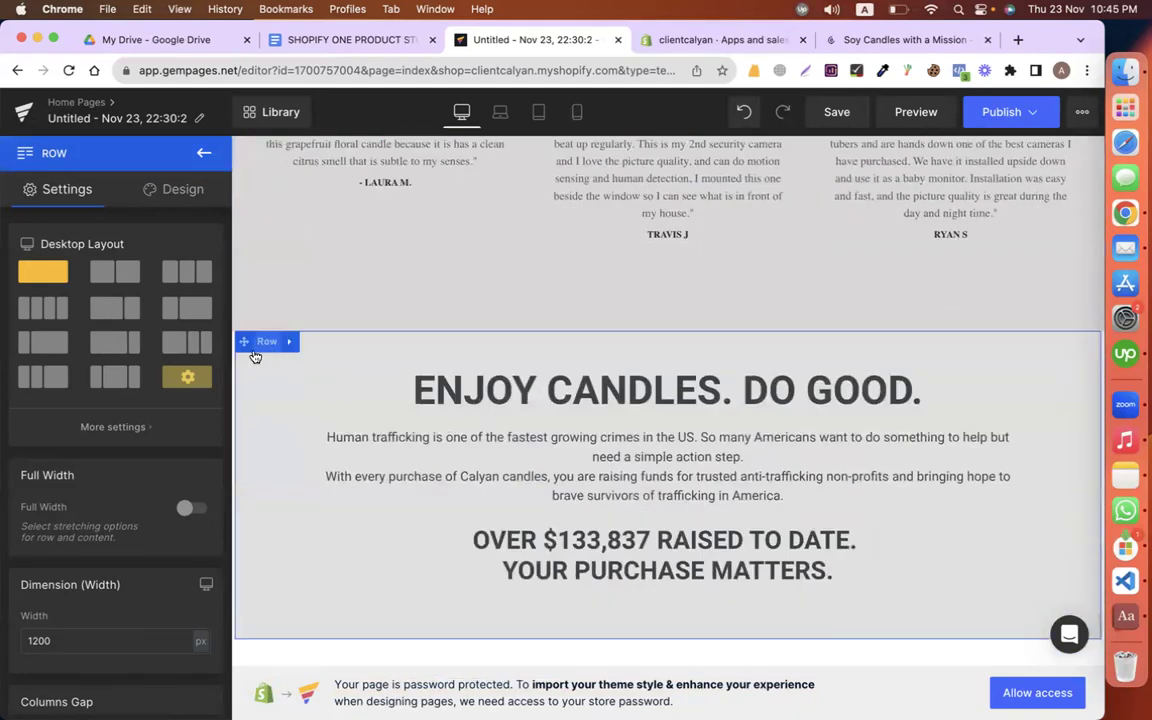
left_click(158, 186)
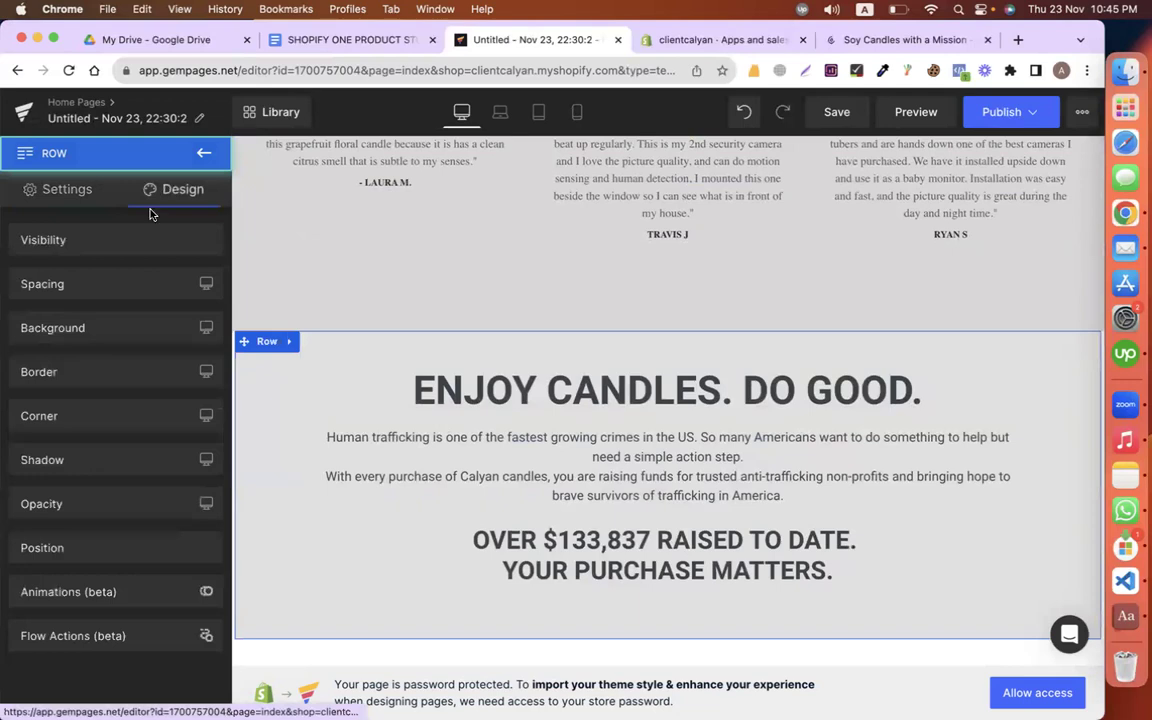
left_click(97, 287)
scroll(122, 443, "down", 3)
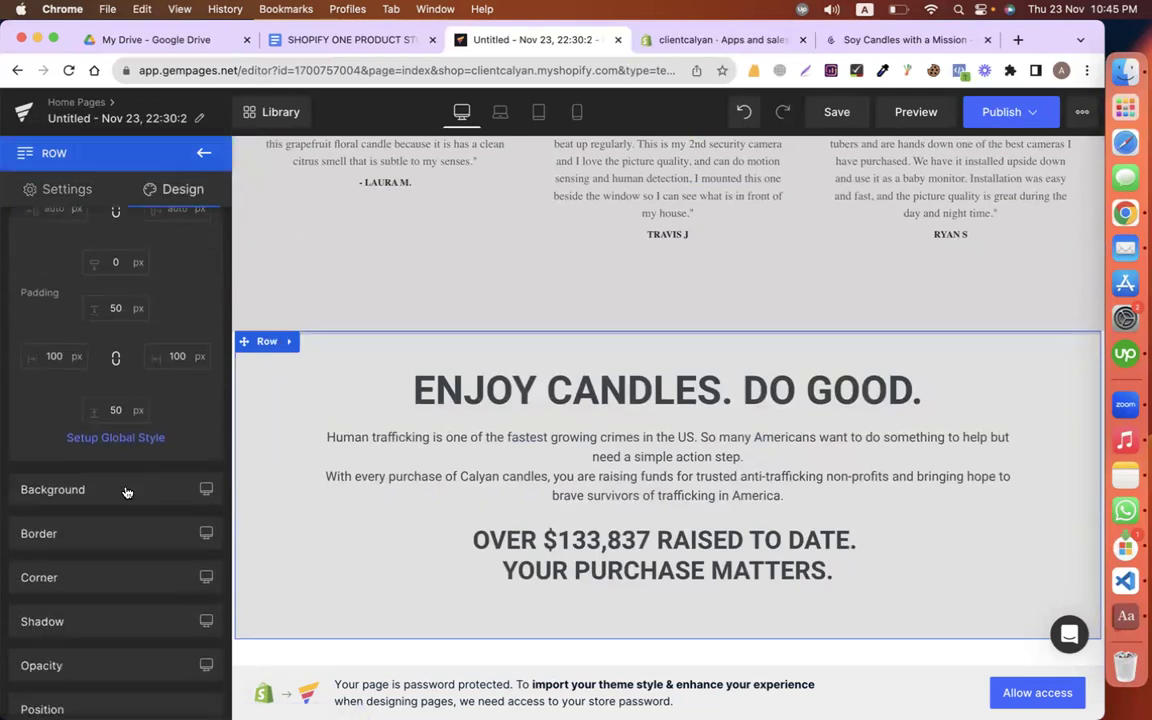
left_click(120, 489)
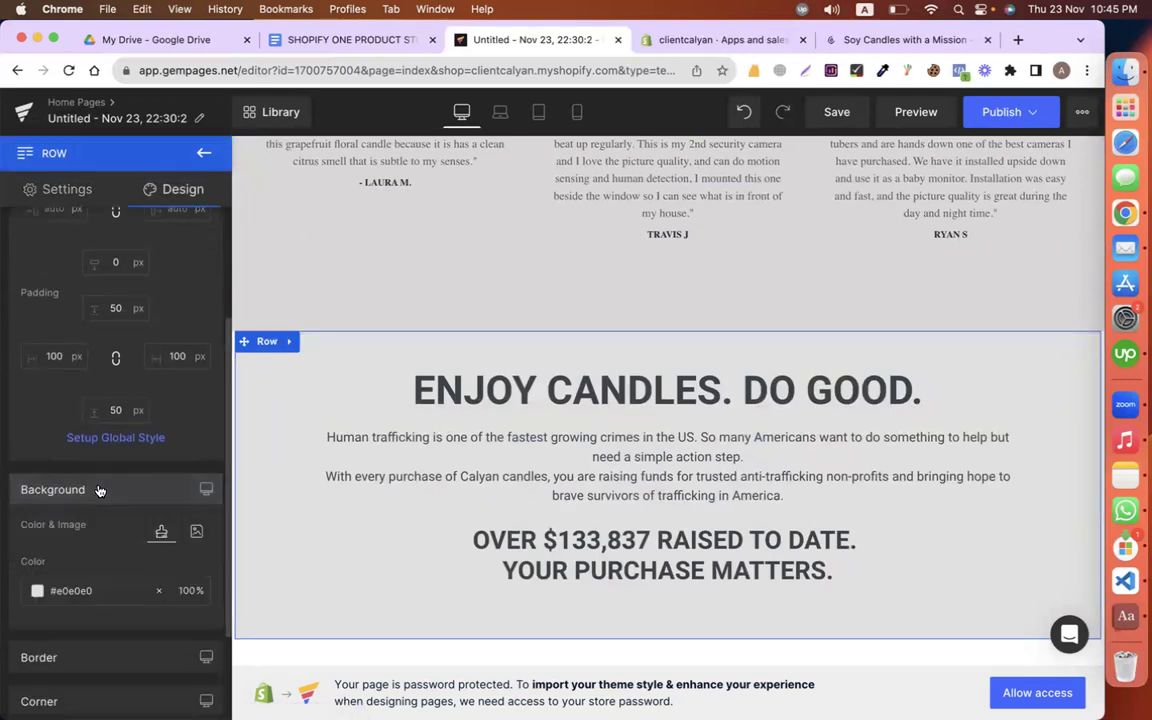
left_click(40, 590)
left_click_drag(28, 415, 31, 342)
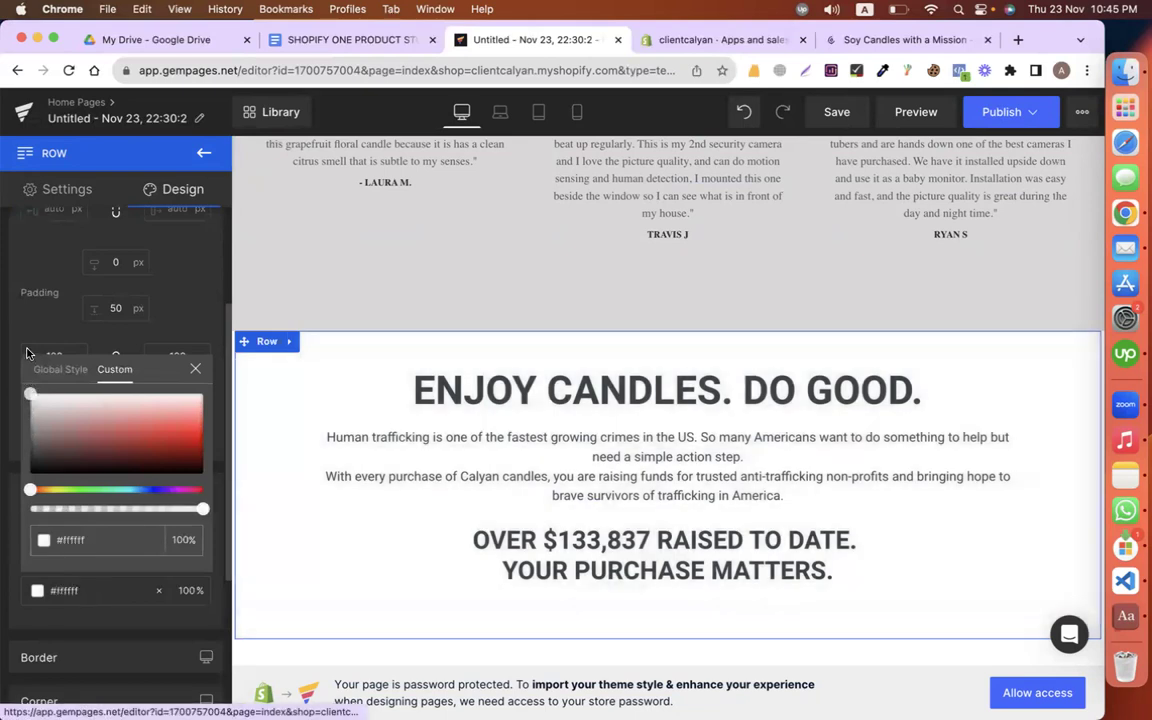
double_click(428, 393)
Step: Replace the copied section's heading with ONLINE CANDLE SHOPPING MADE EASY, shrunk to 47 px for one line
triple_click(428, 393)
left_click(392, 48)
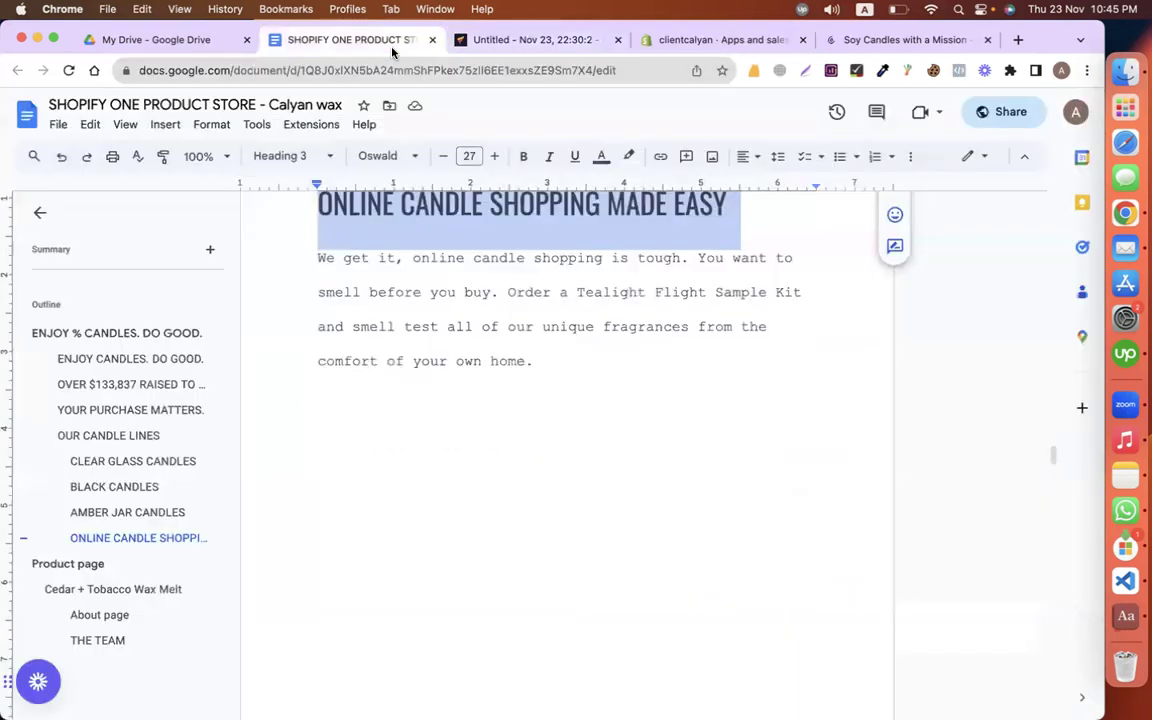
scroll(499, 358, "up", 2)
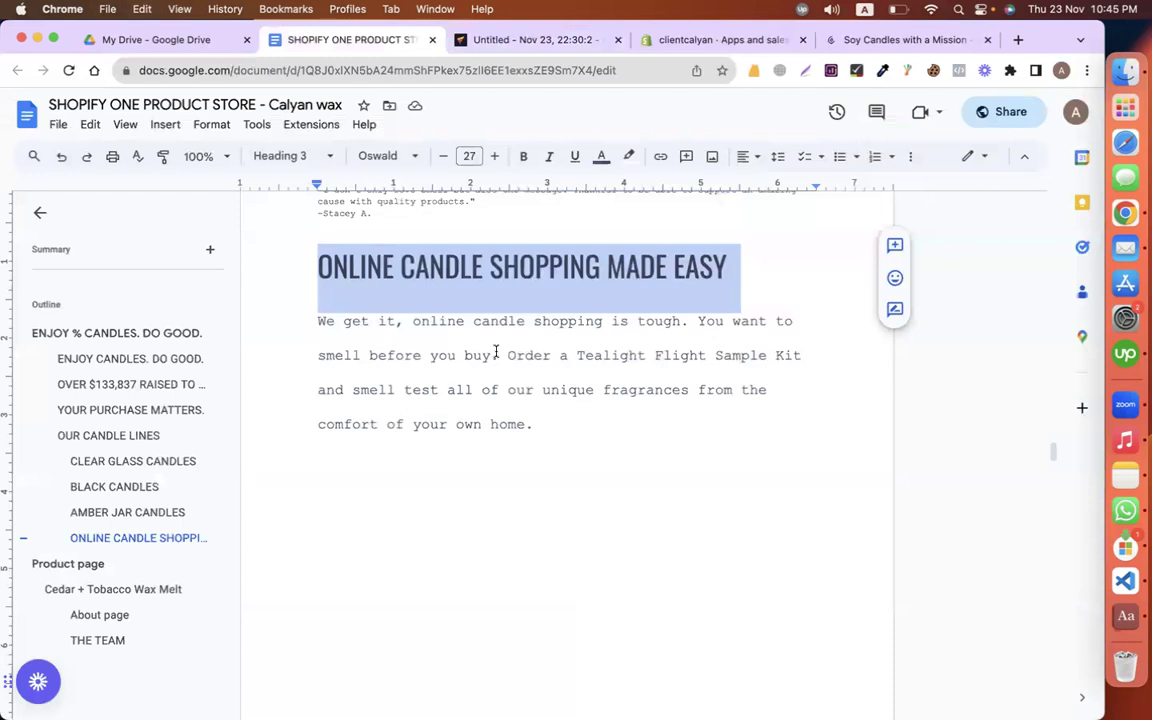
left_click(509, 42)
type("ONLINE CANDLE SHOPPING MADE EASY")
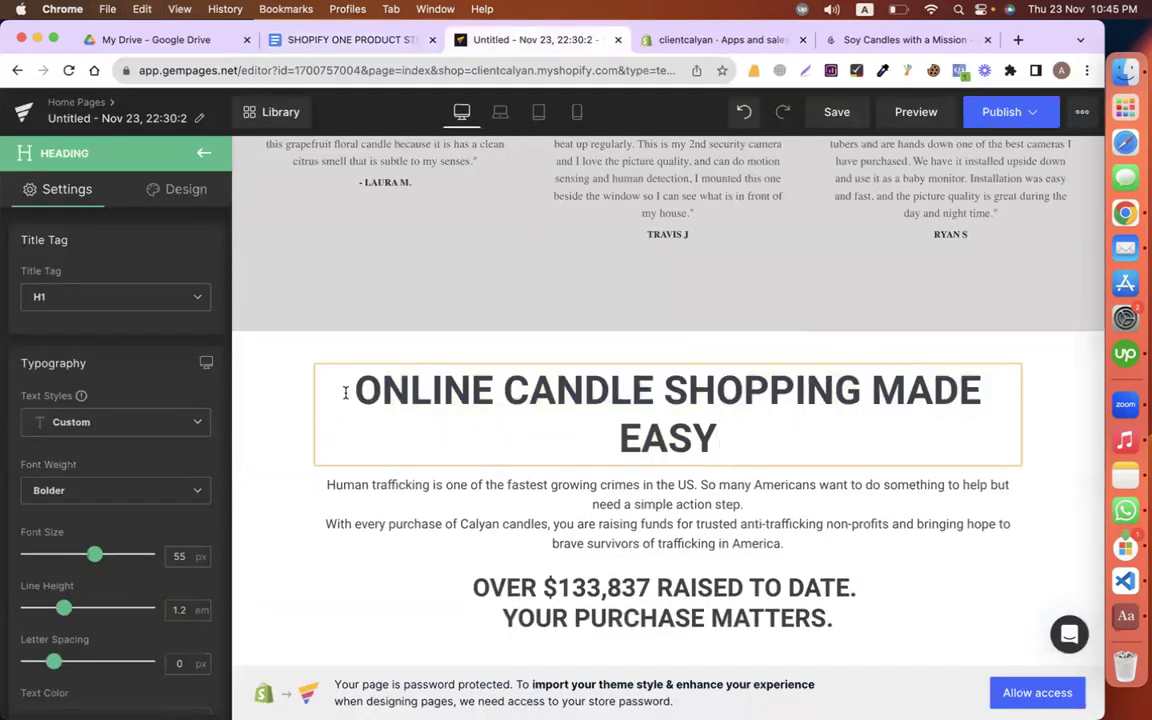
left_click_drag(94, 554, 84, 553)
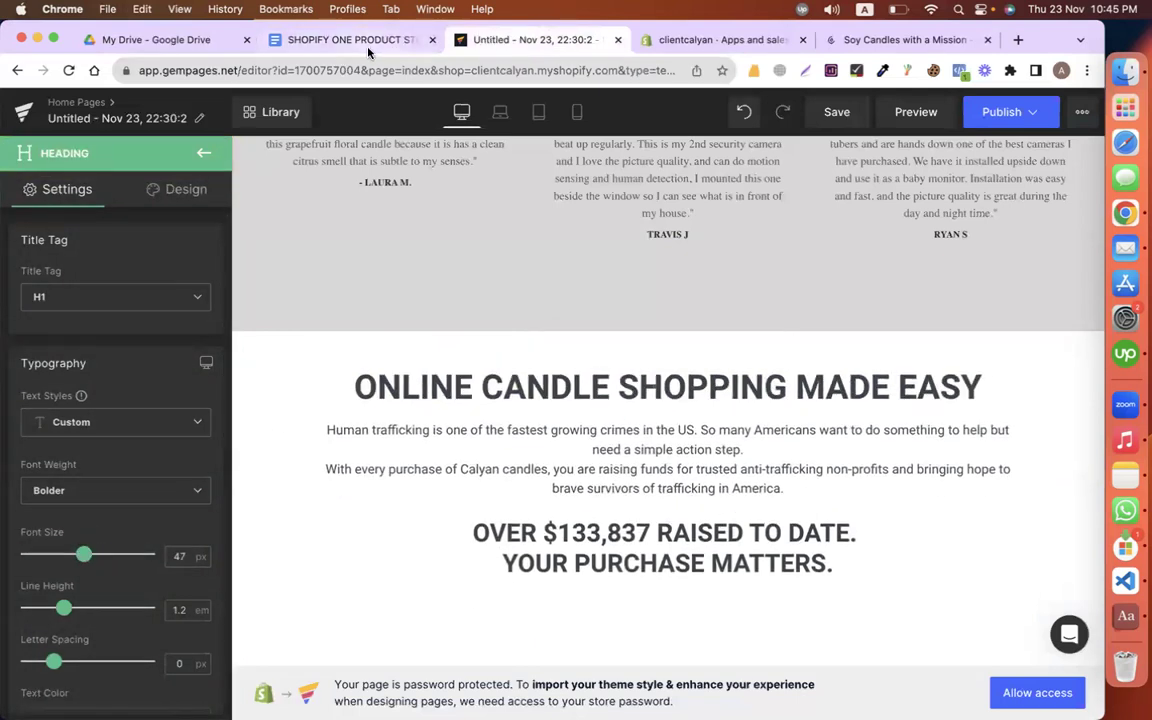
Step: Paste the Tealight Flight Sample Kit paragraph from Google Docs as plain text over the old text
left_click(330, 41)
left_click(304, 321)
left_click_drag(304, 321, 801, 358)
scroll(568, 480, "down", 5)
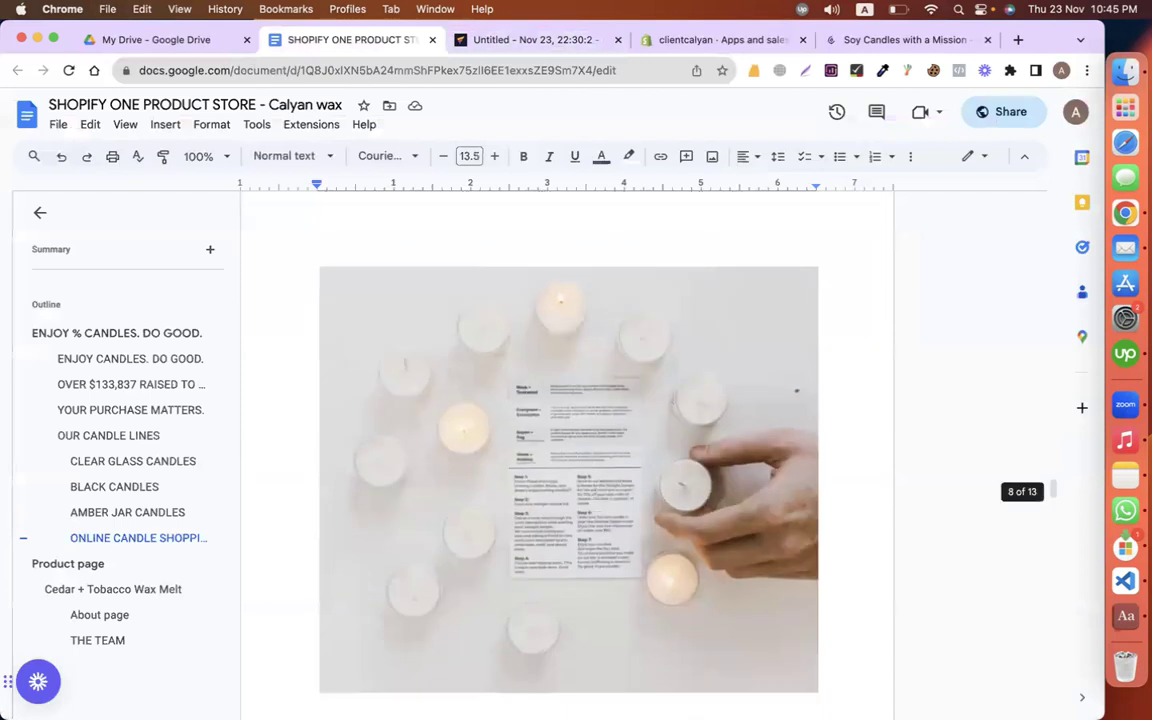
scroll(568, 480, "up", 3)
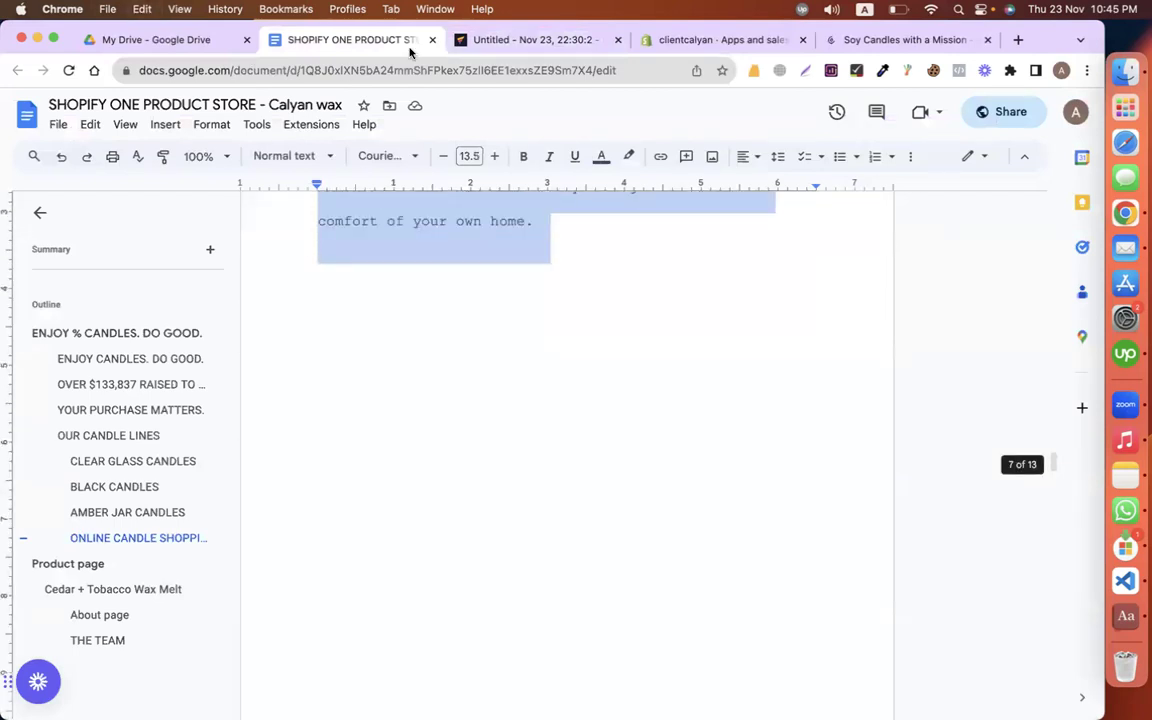
left_click(528, 40)
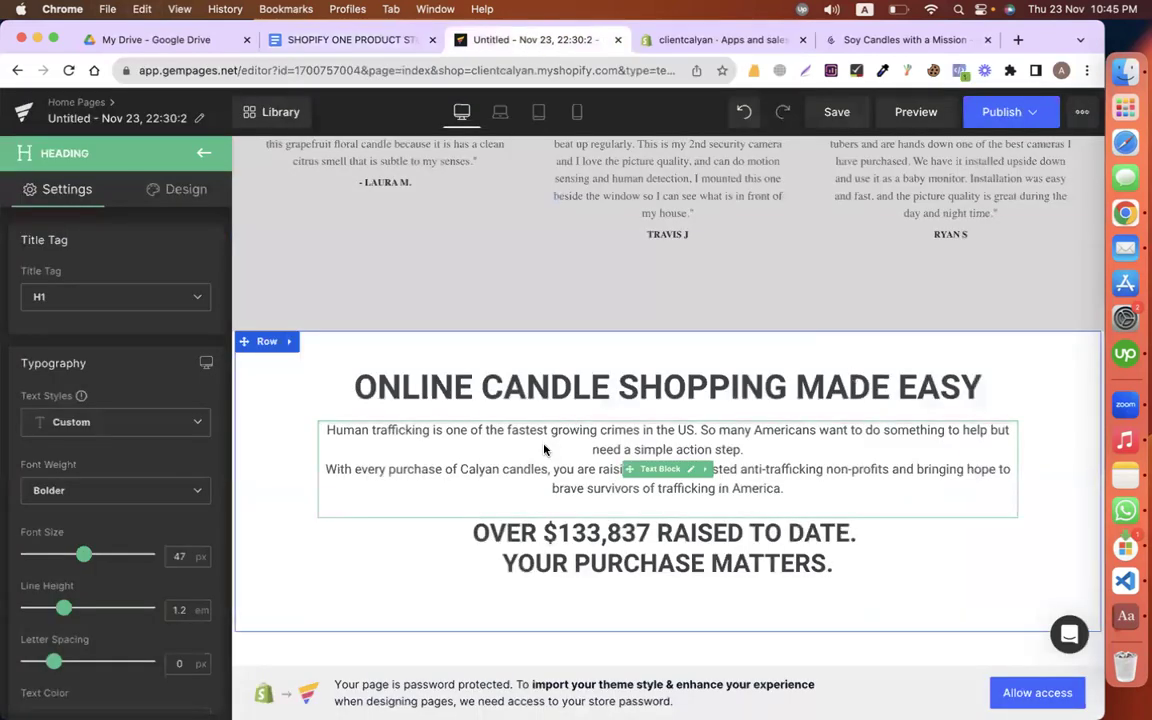
triple_click(544, 446)
key("ctrl+a")
key("super+v")
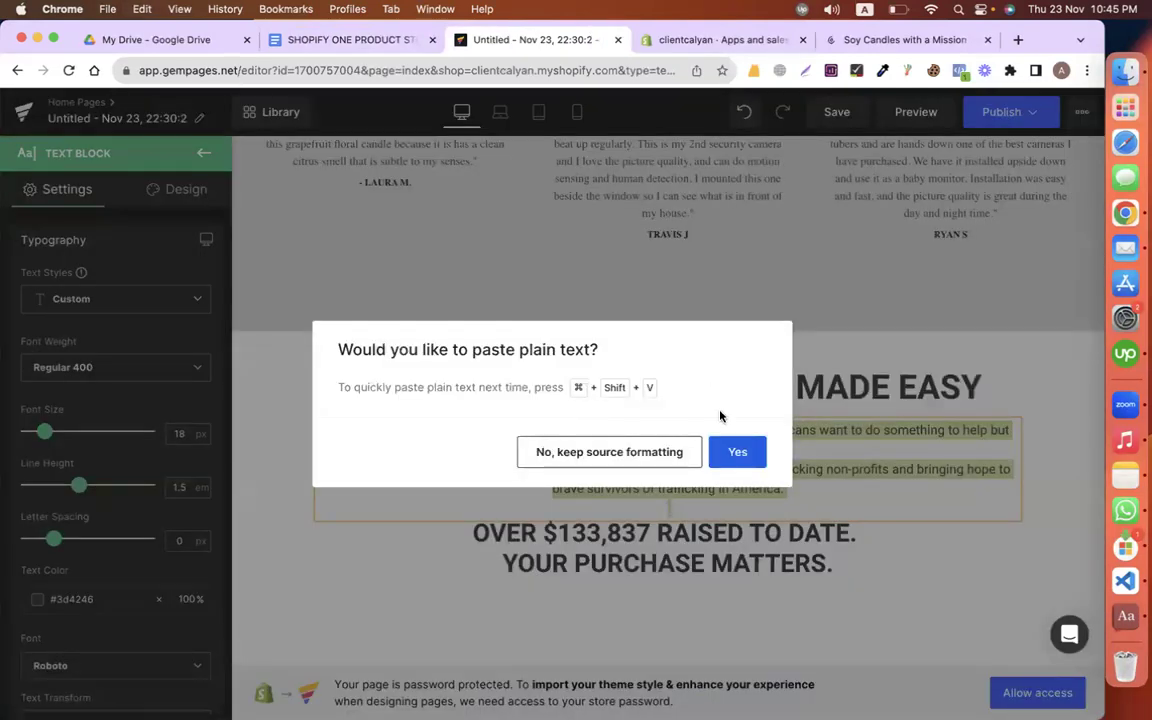
left_click(735, 451)
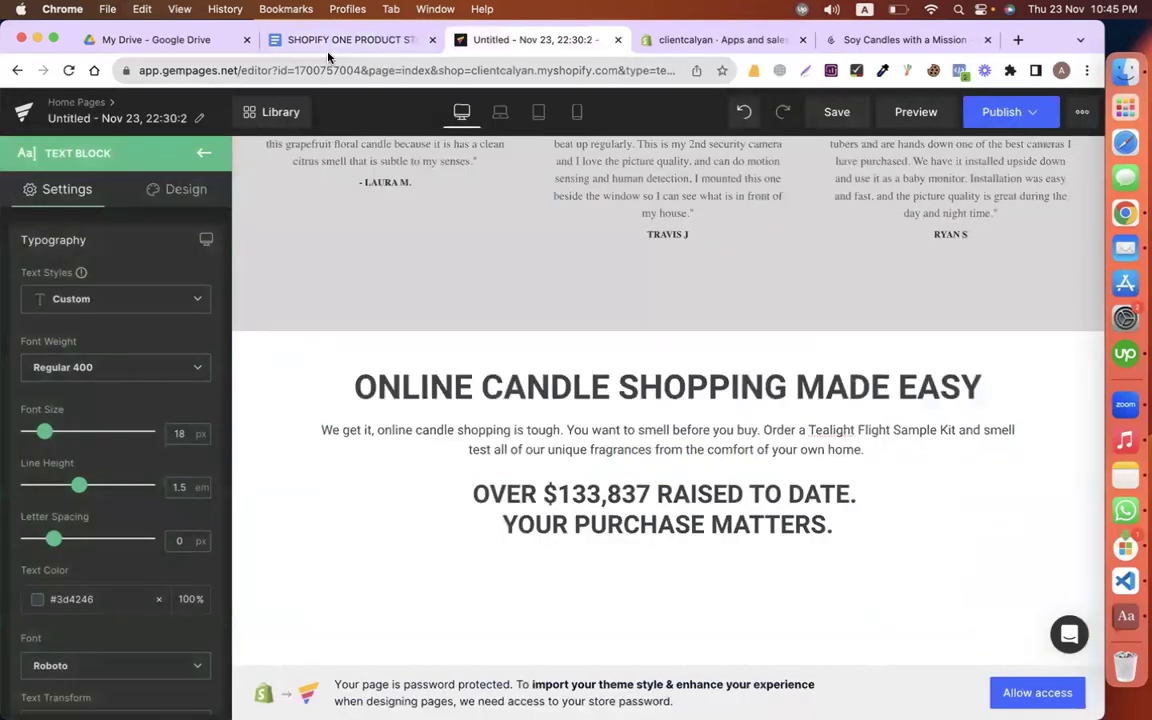
Step: Check the next part of the store copy, then select the OVER $133,837 heading
left_click(294, 45)
scroll(416, 415, "down", 5)
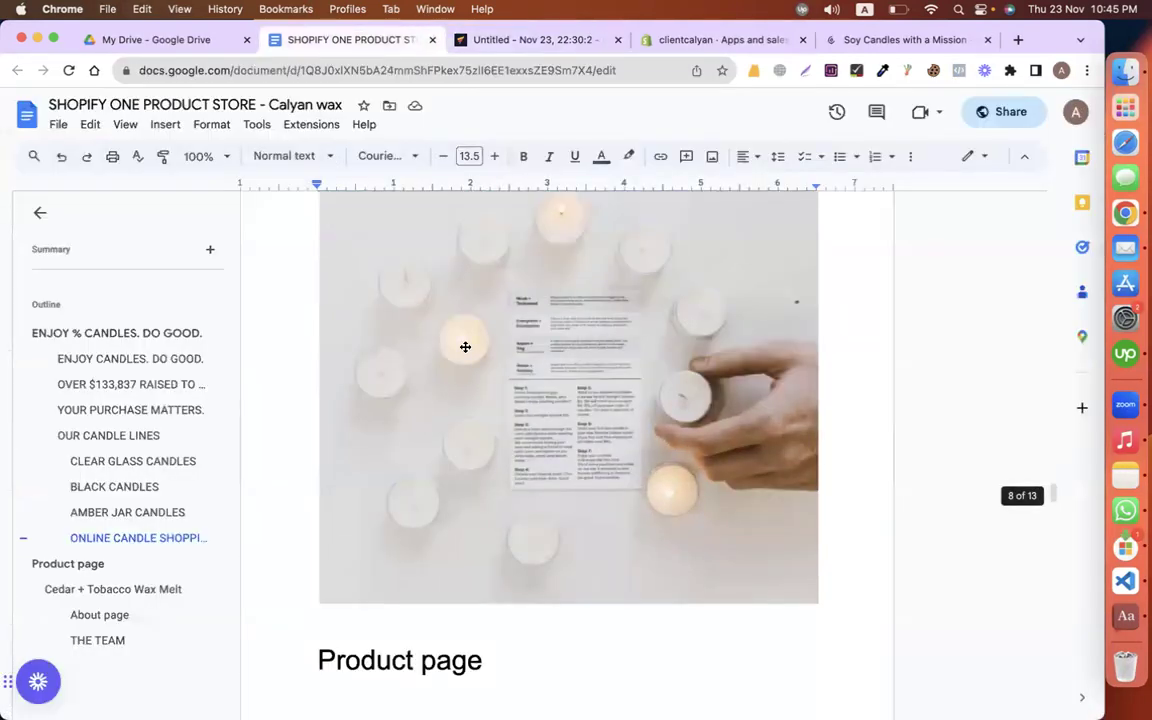
left_click(553, 40)
scroll(514, 370, "down", 2)
left_click(561, 430)
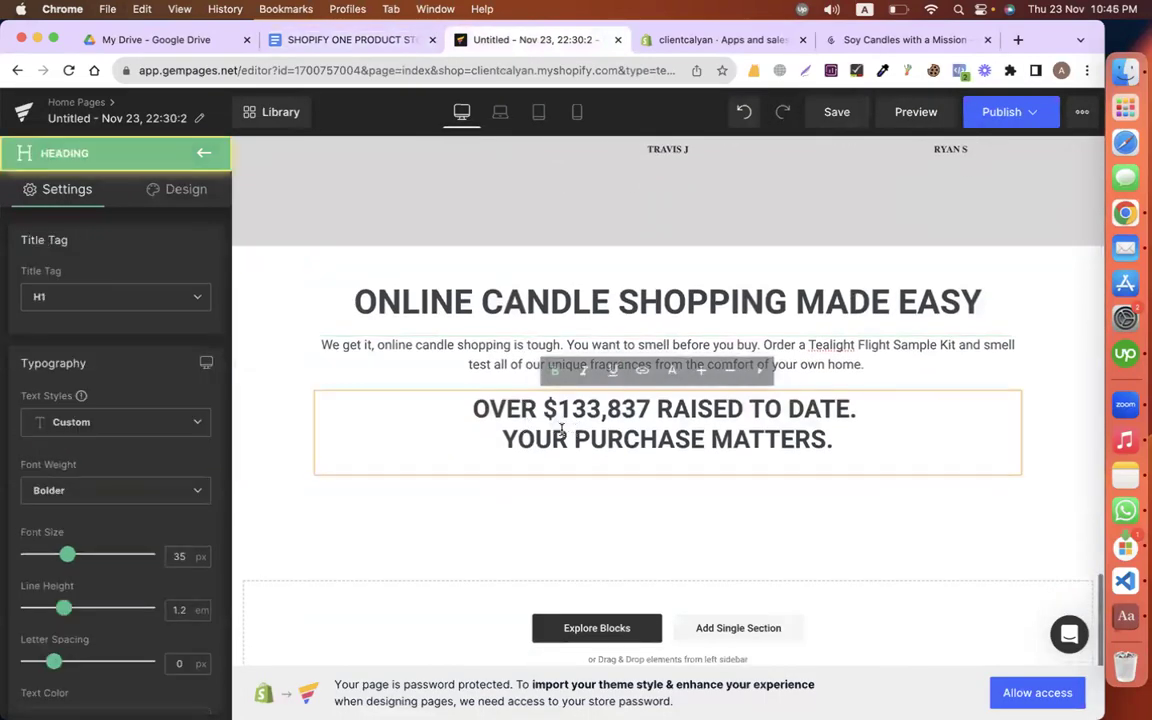
Step: Delete the OVER $133,837 heading and add an Image element below the candle-shopping text
right_click(438, 430)
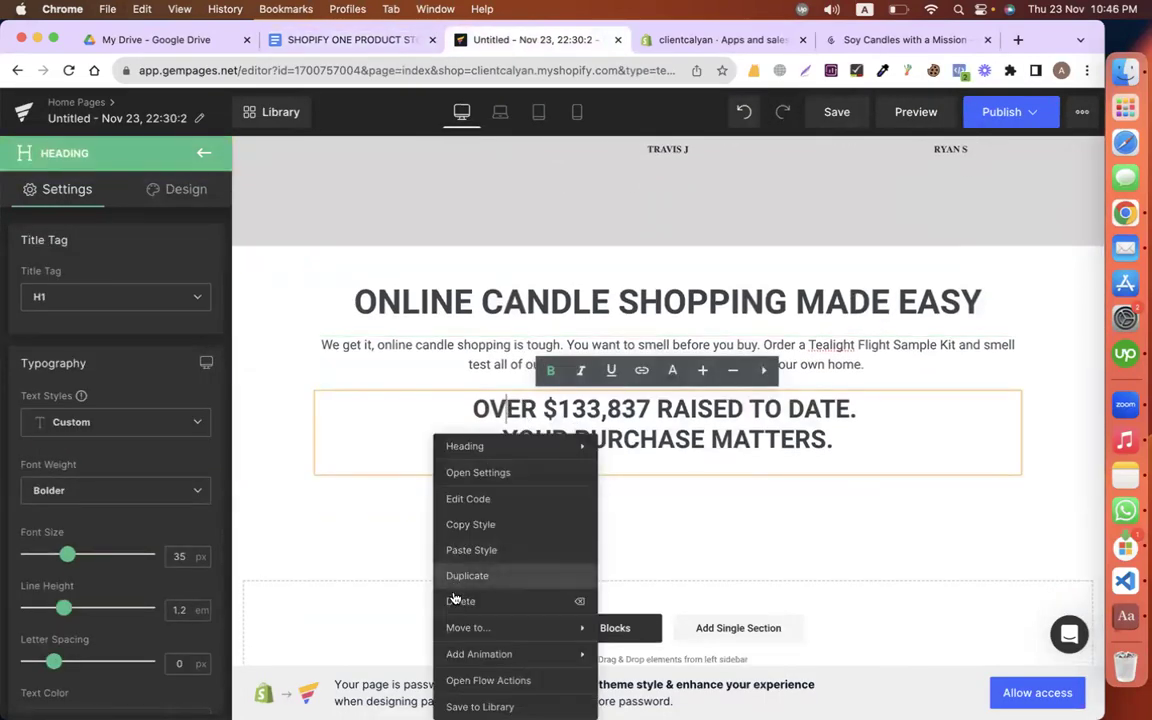
left_click(460, 600)
left_click_drag(213, 373, 635, 465)
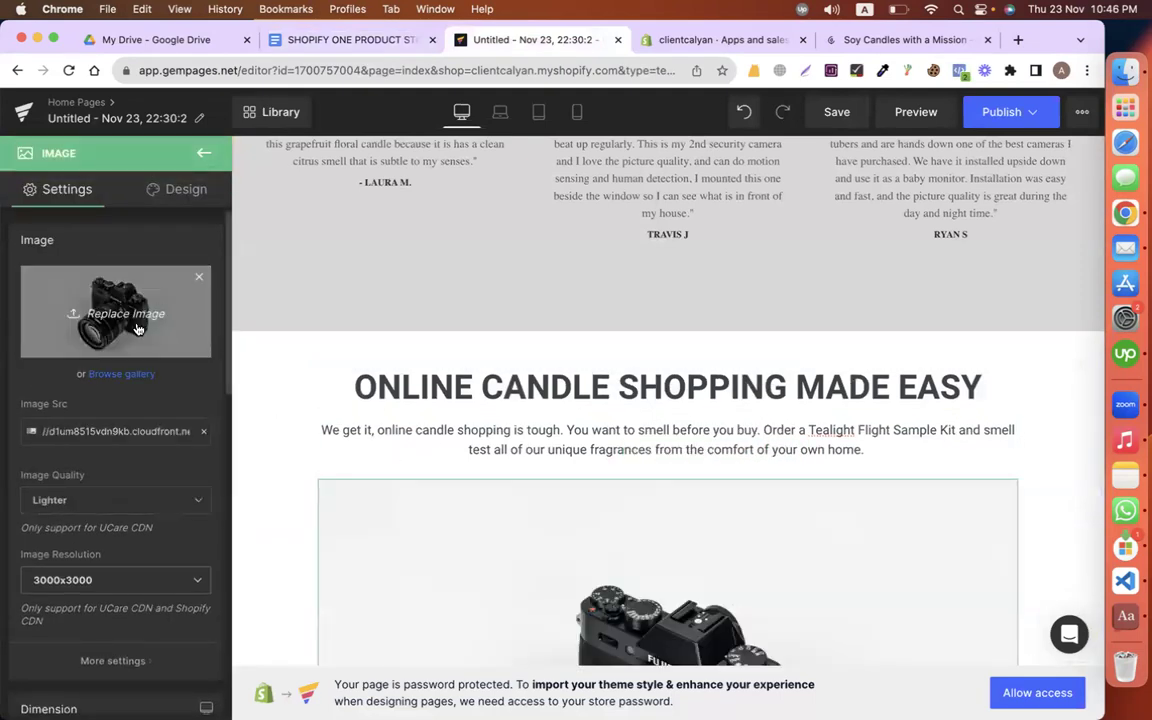
Step: Load the 6.45.42 PM tealight candles screenshot into the new image
left_click(138, 329)
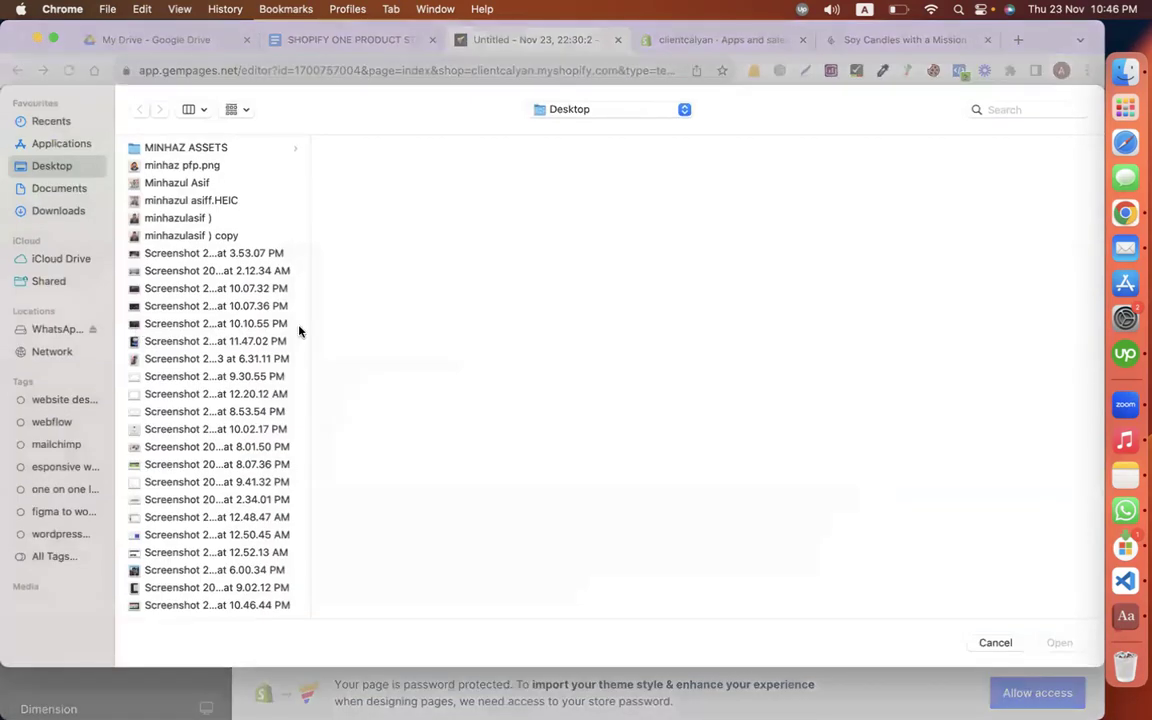
scroll(245, 385, "down", 5)
scroll(245, 385, "down", 10)
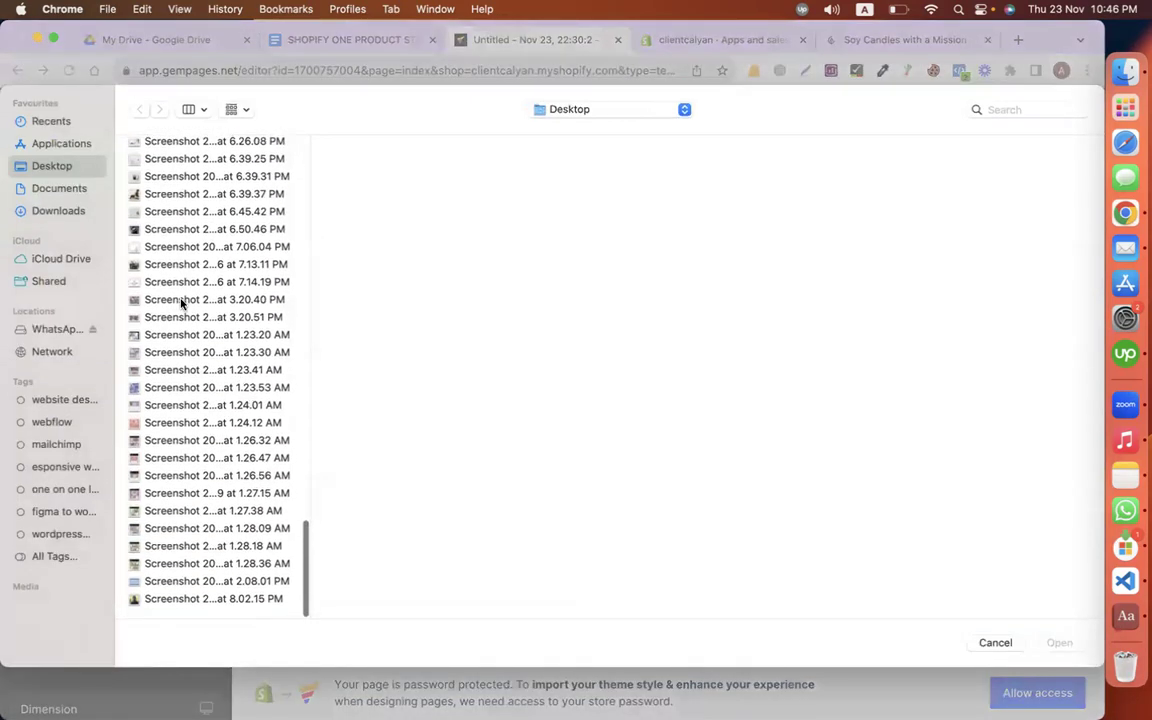
left_click(173, 283)
key("Down")
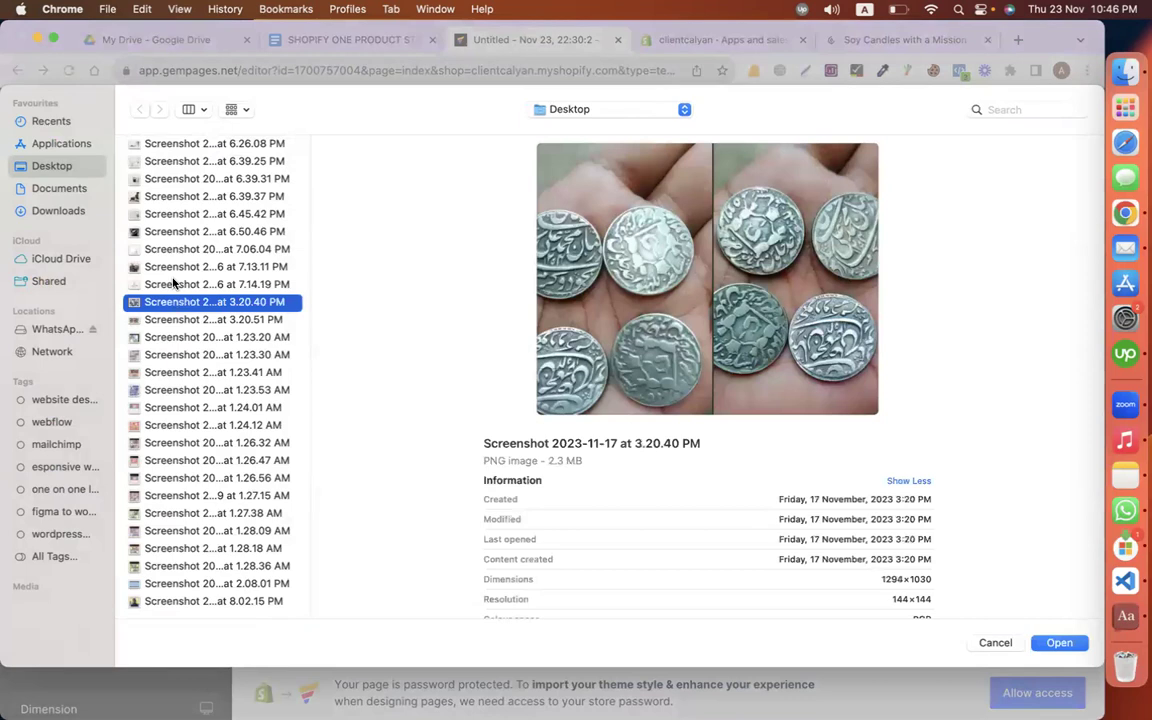
key("Down")
key("Down")
key("Down")
key("Up")
key("Up")
key("Up")
key("Up")
key("Up")
key("Up")
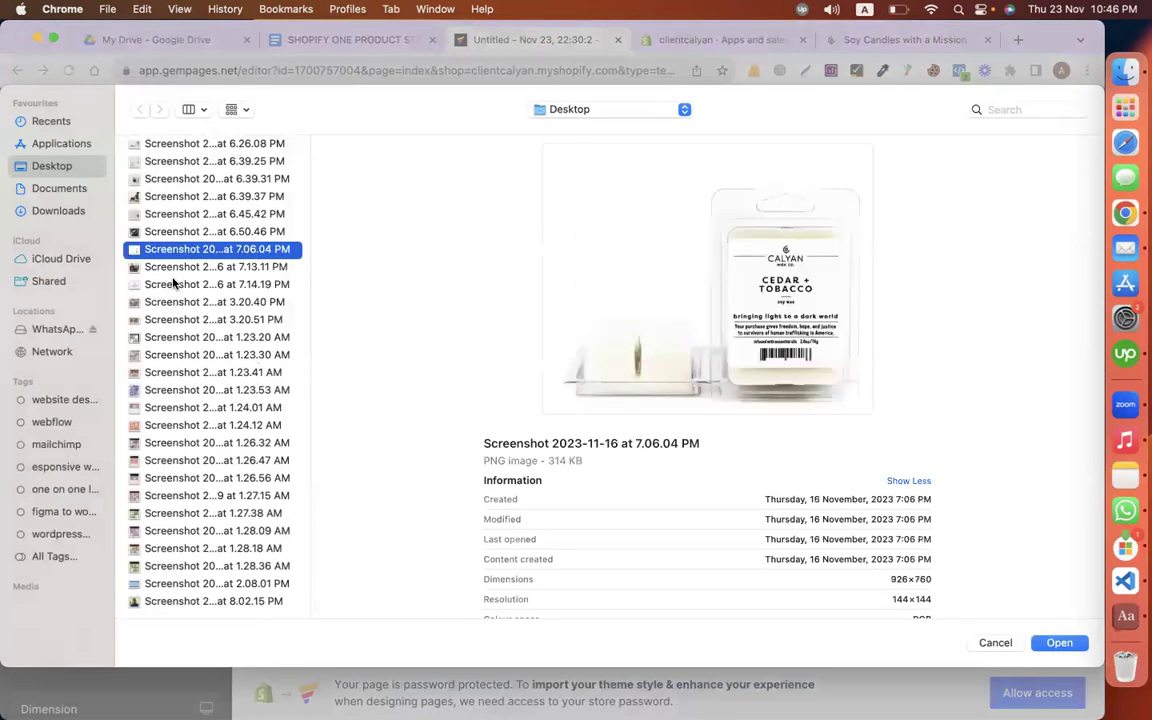
key("Up")
scroll(173, 284, "up", 4)
key("Up")
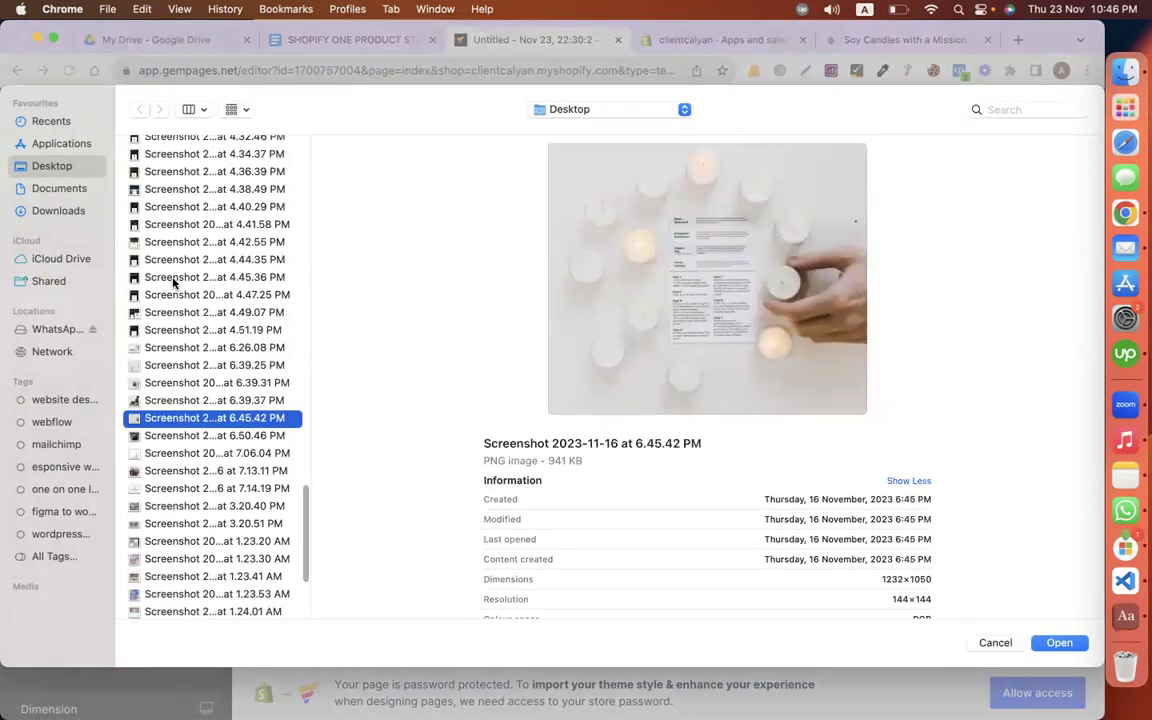
key("Return")
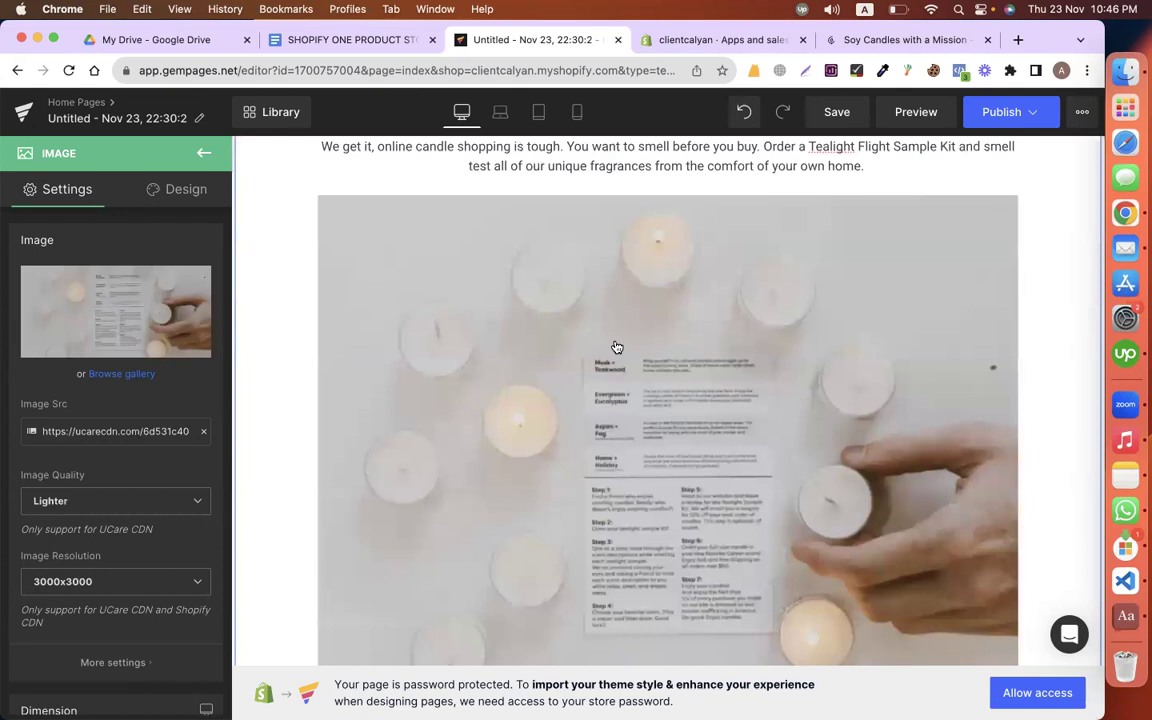
scroll(324, 347, "up", 3)
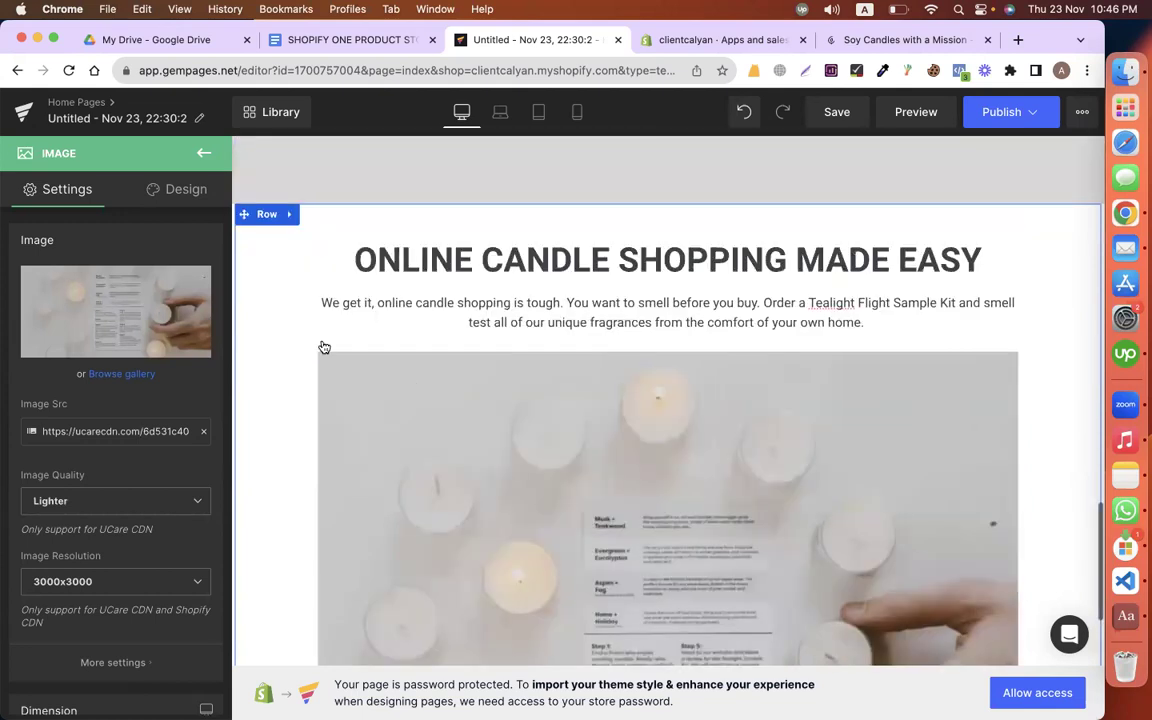
Step: Give the candle photo 70 px left, right and bottom padding and 10 px top padding
left_click(168, 186)
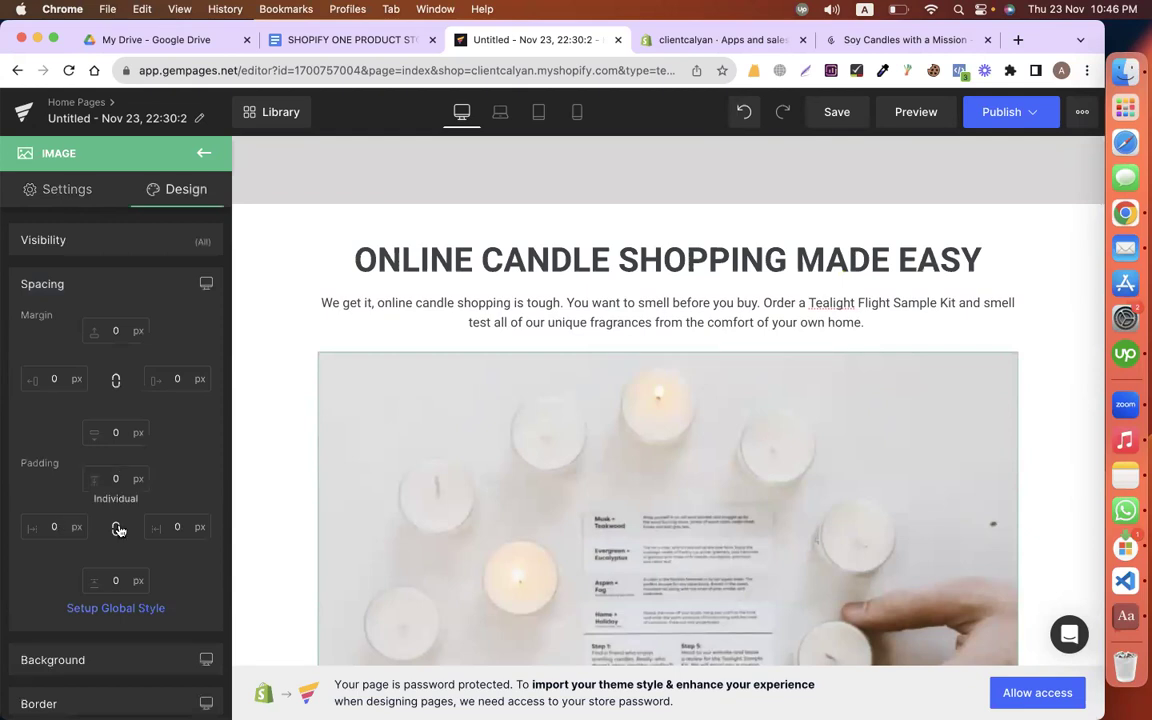
left_click(50, 526)
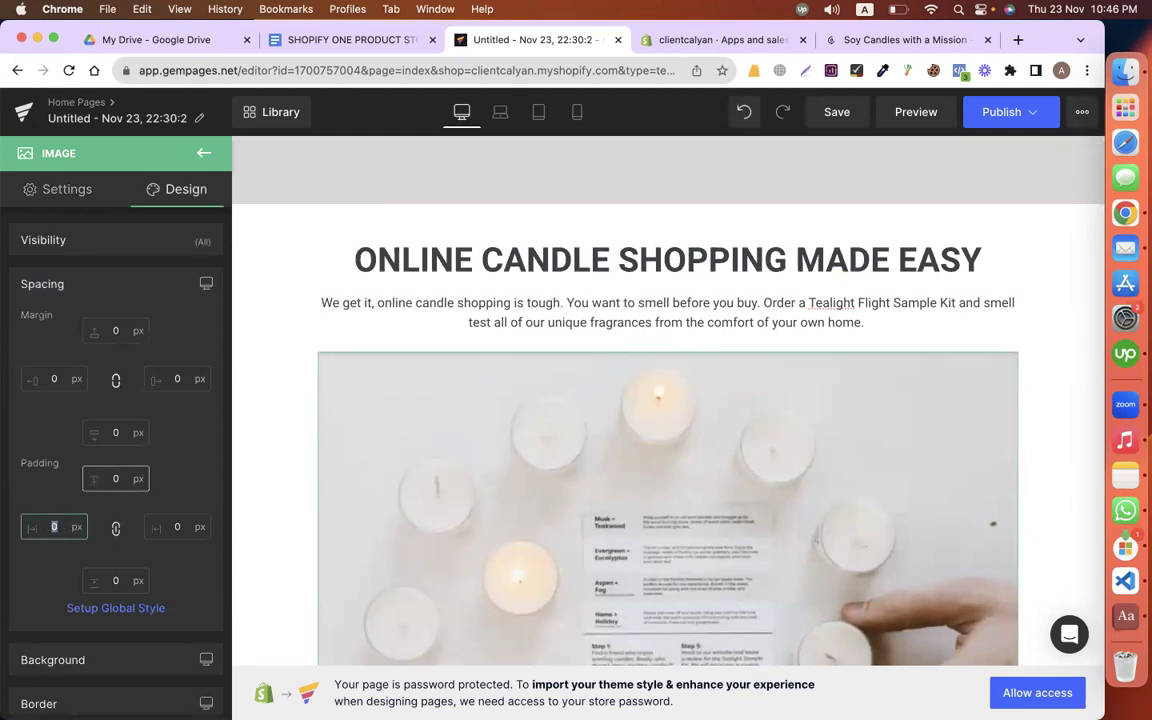
type("50")
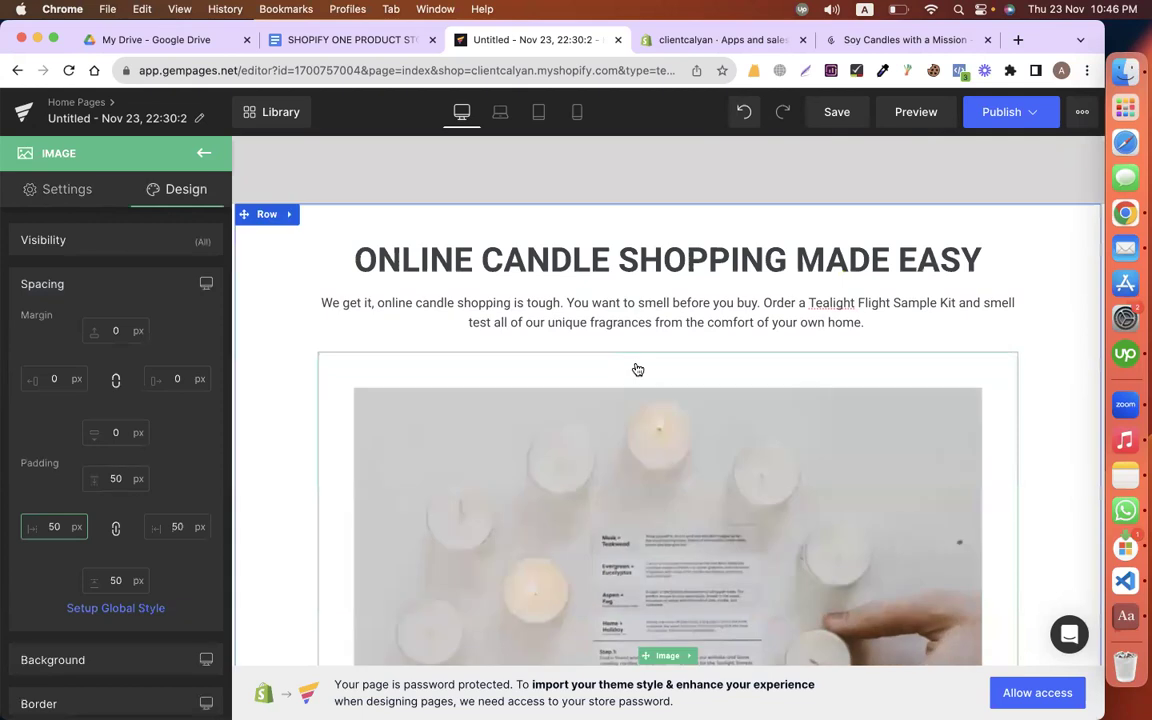
scroll(638, 370, "down", 3)
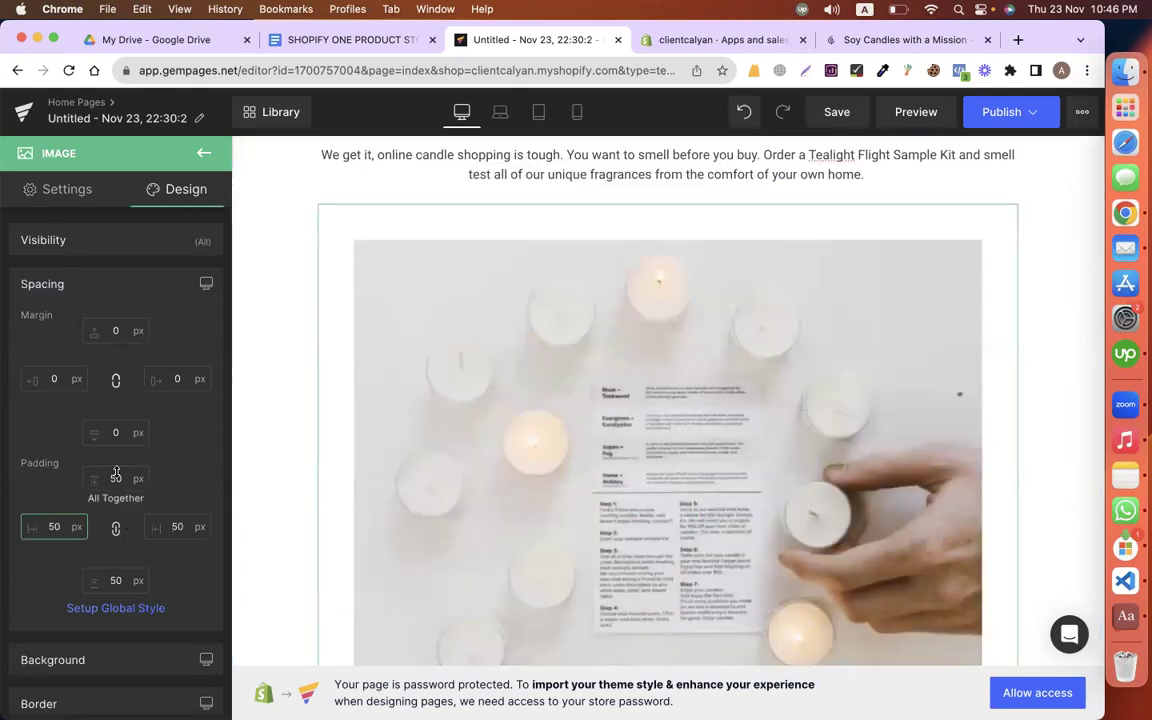
type("0")
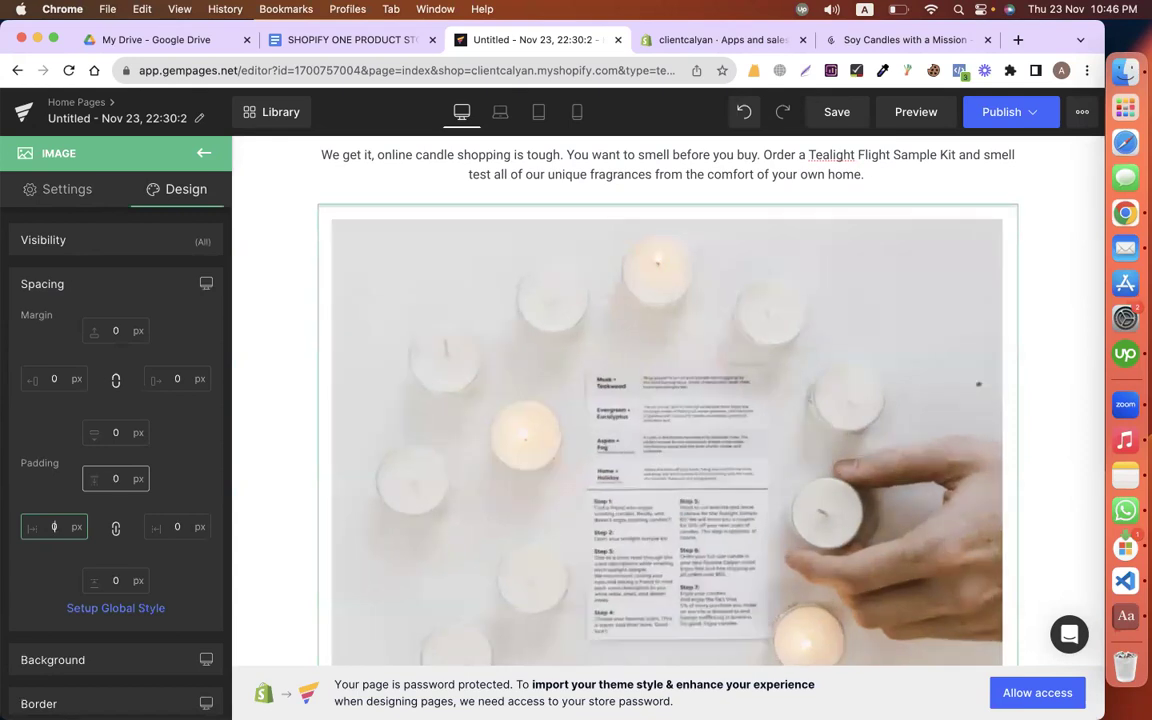
type("7")
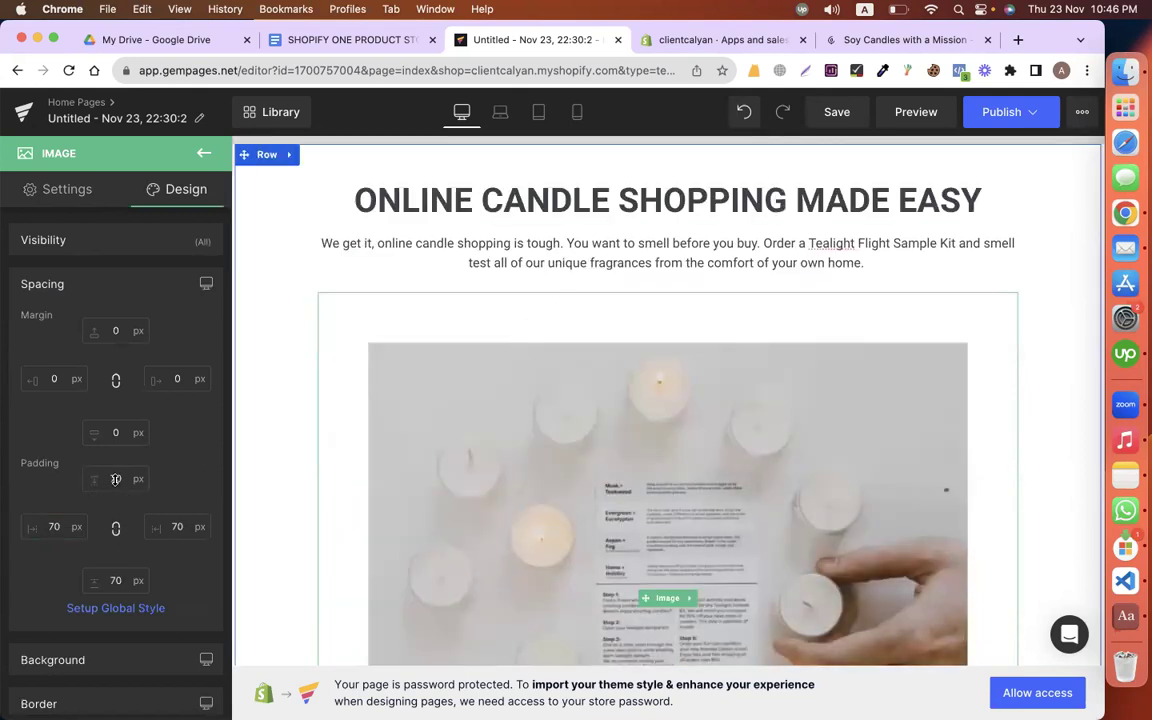
left_click(115, 479)
type("1")
scroll(700, 449, "up", 10)
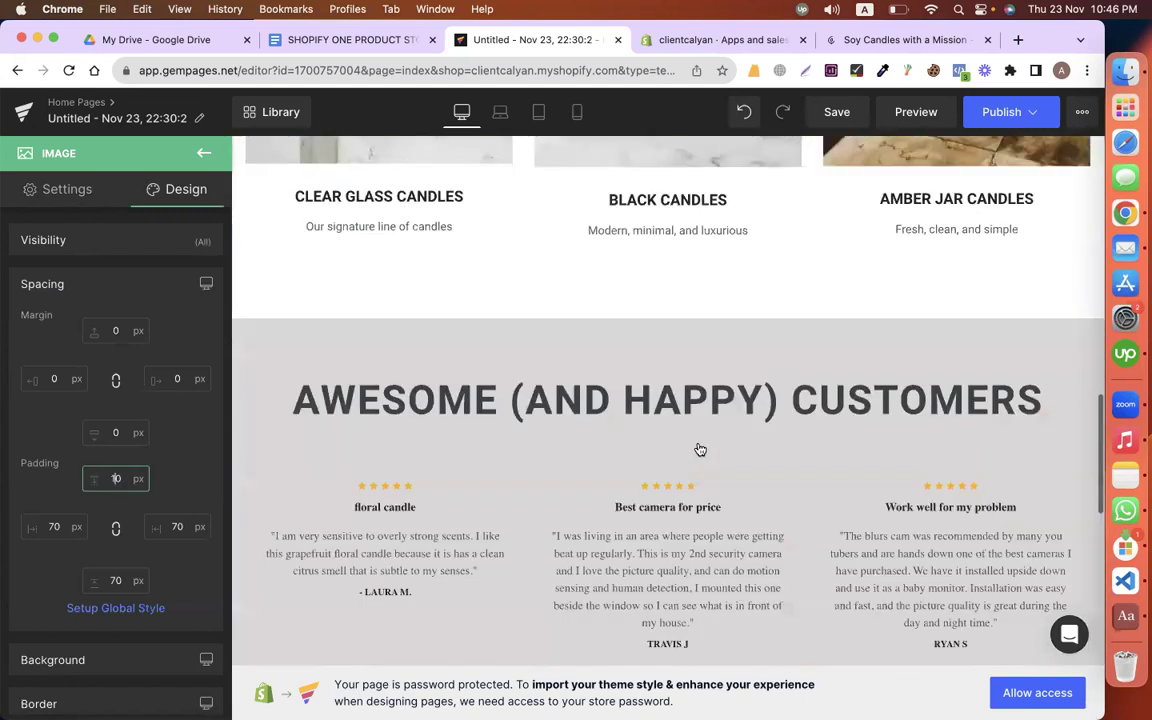
scroll(700, 449, "up", 3)
left_click(352, 40)
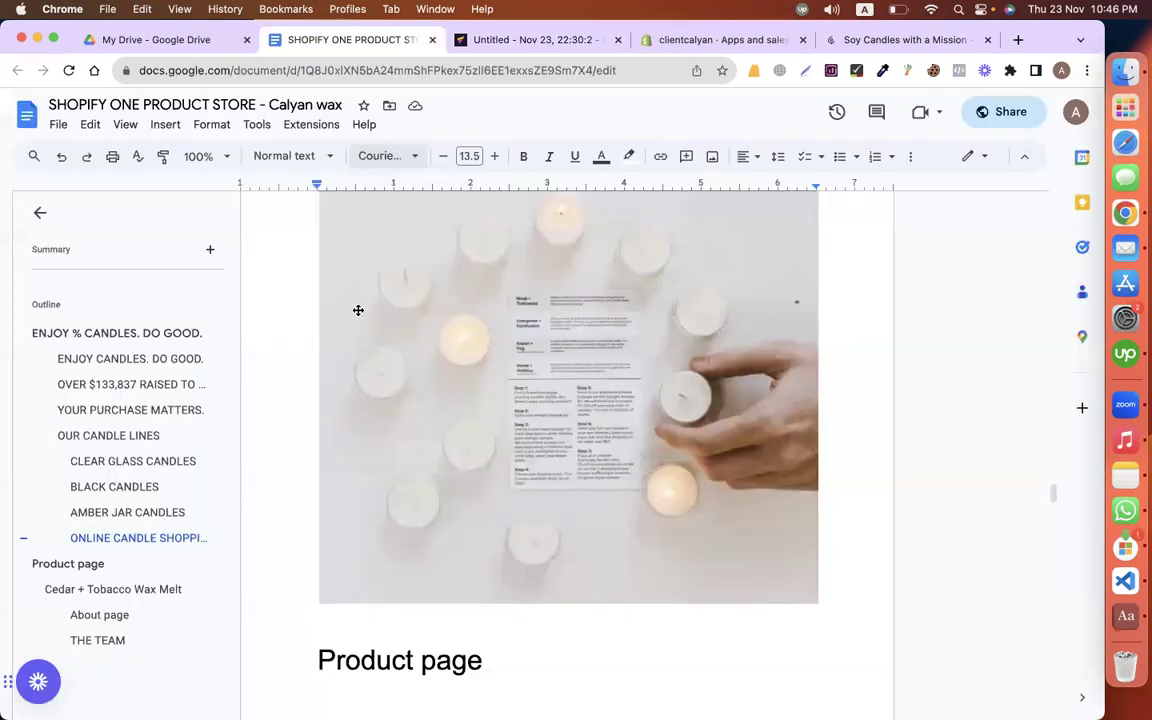
left_click(553, 36)
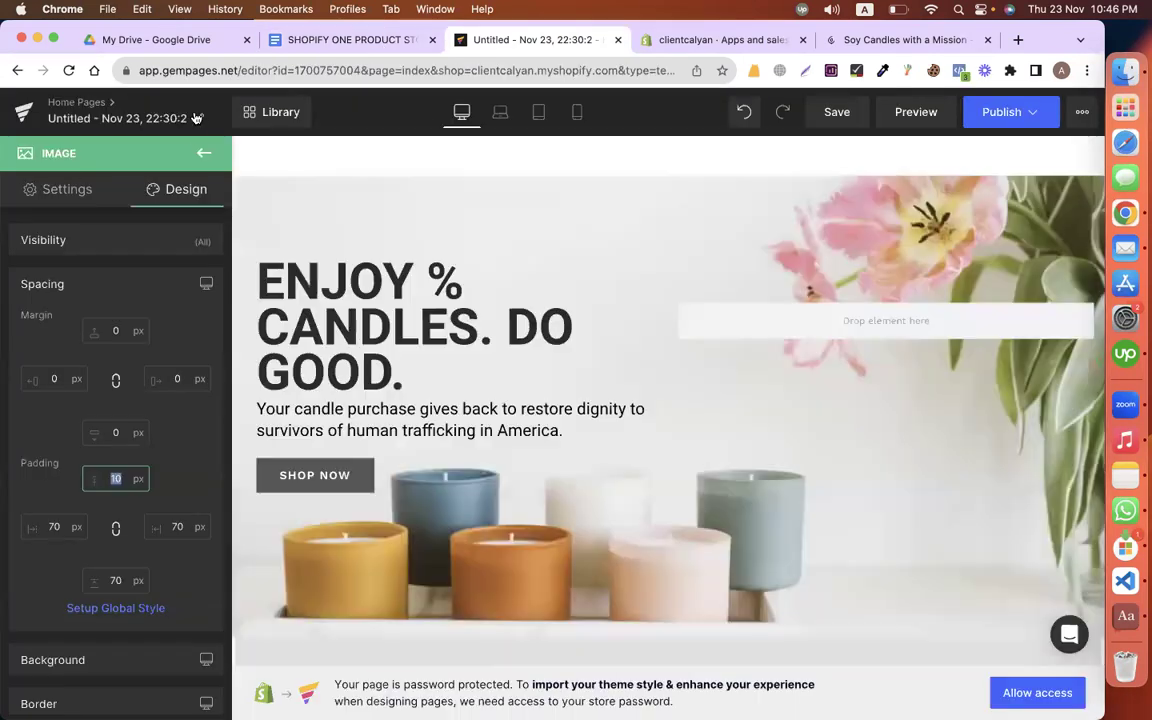
Step: Rename the page to 'Home'
left_click(199, 118)
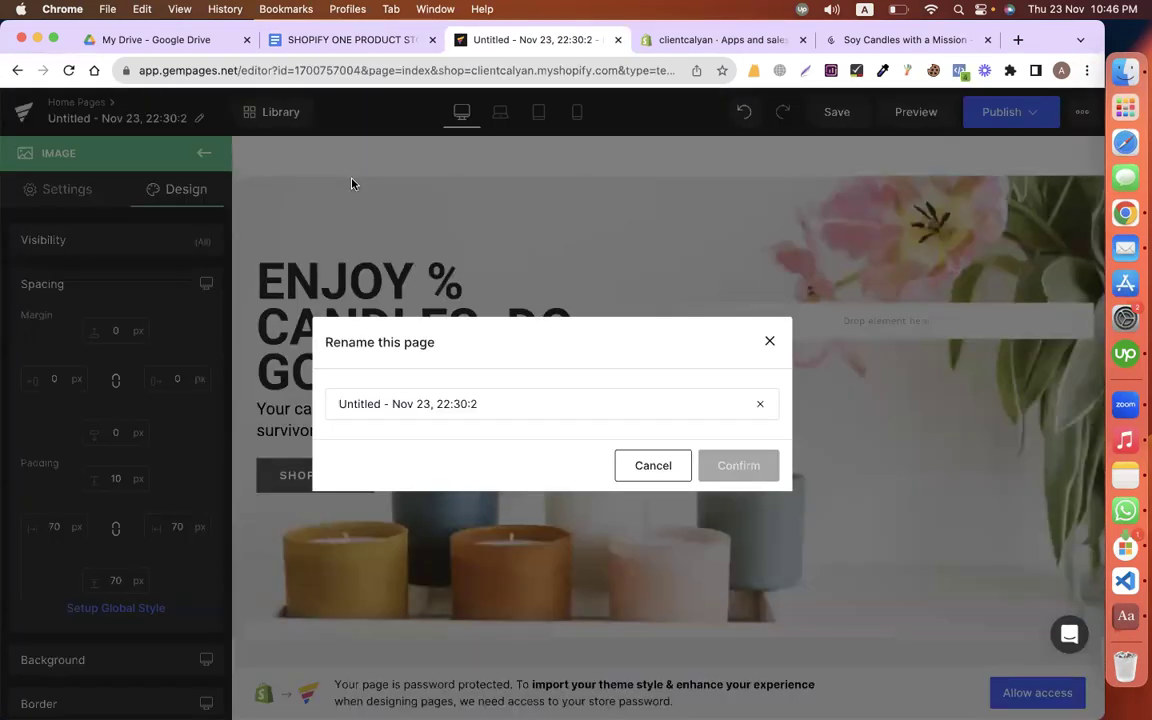
triple_click(459, 393)
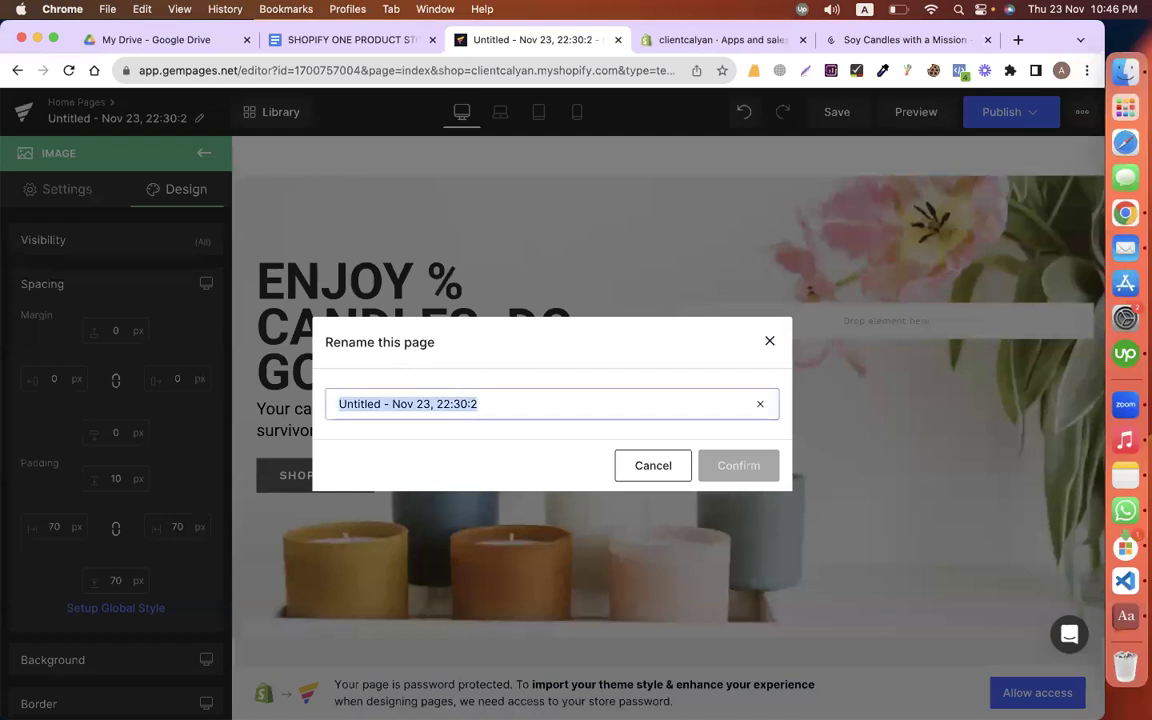
type("Ho,e")
key("BackSpace")
key("BackSpace")
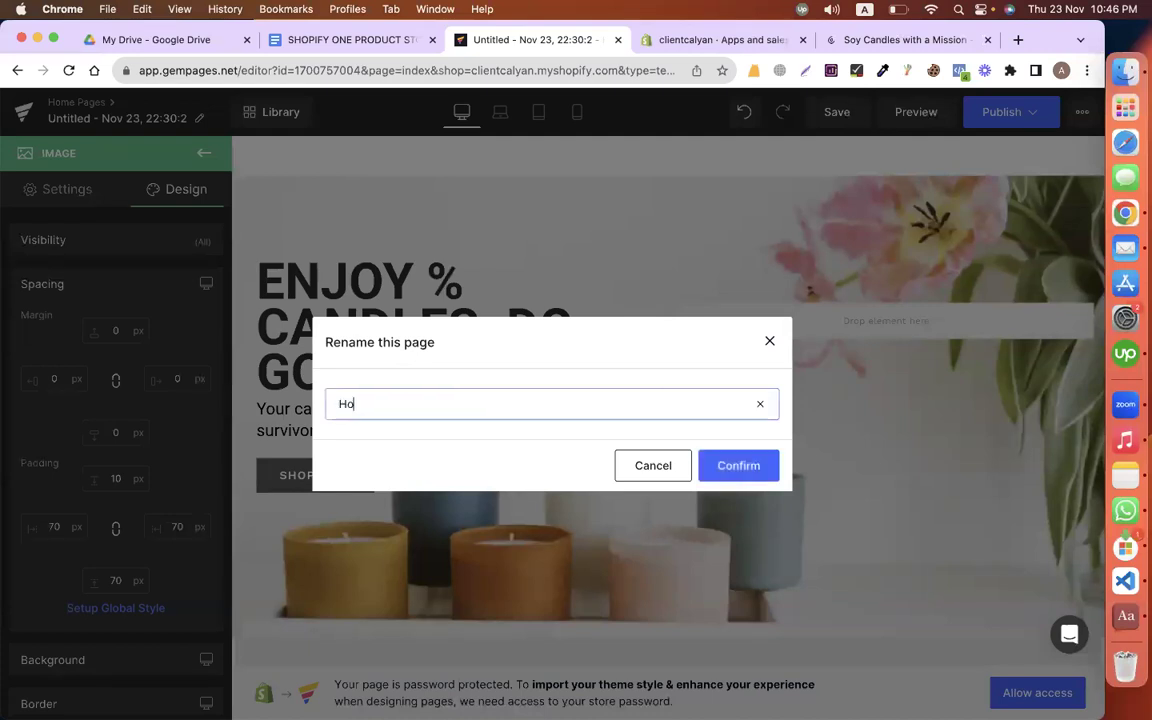
left_click(755, 477)
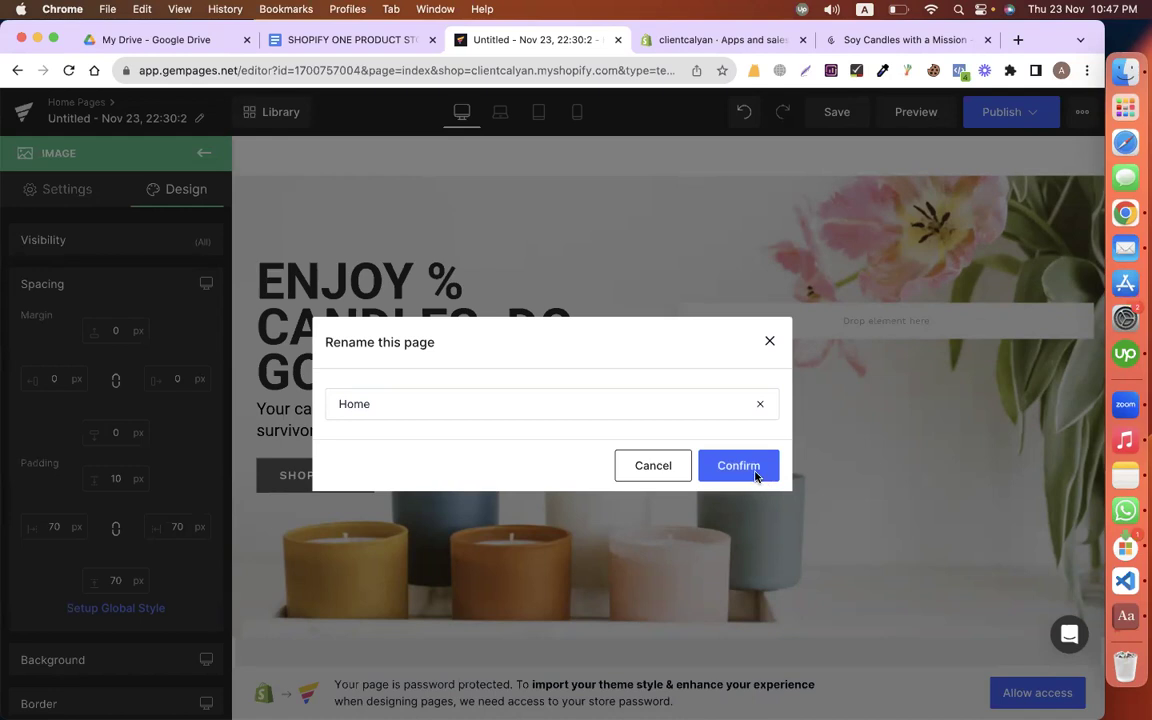
left_click(755, 477)
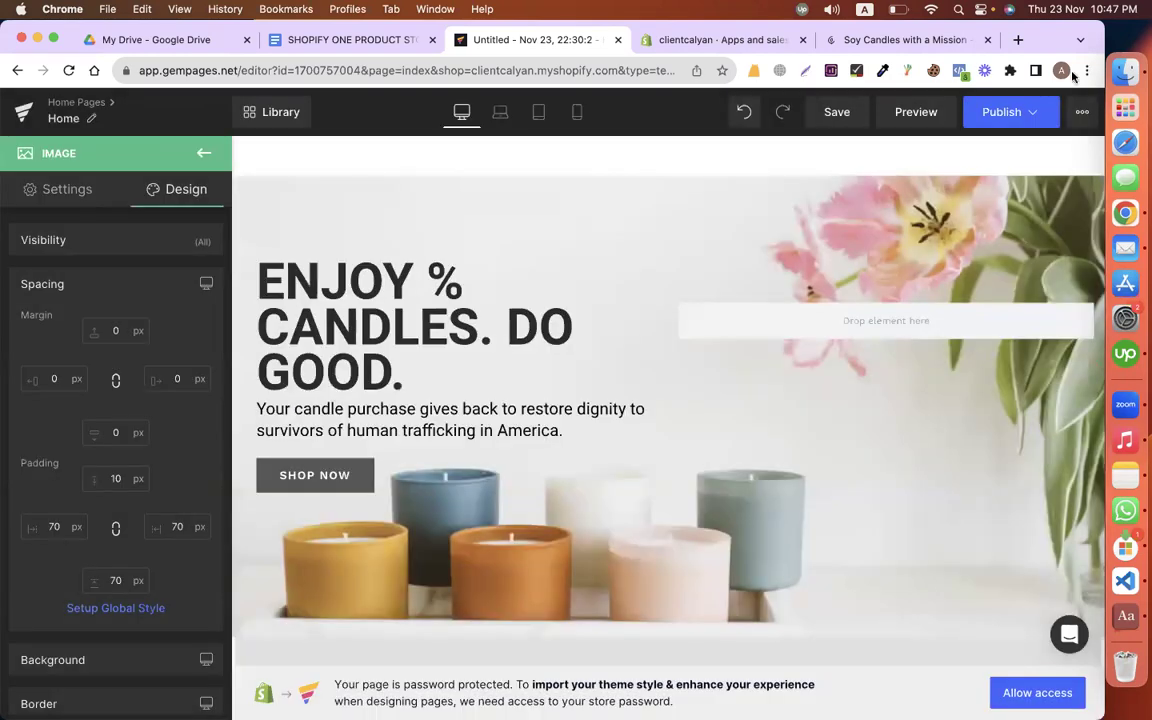
Step: Publish the Home page and go back to the GemPages dashboard
left_click(1000, 111)
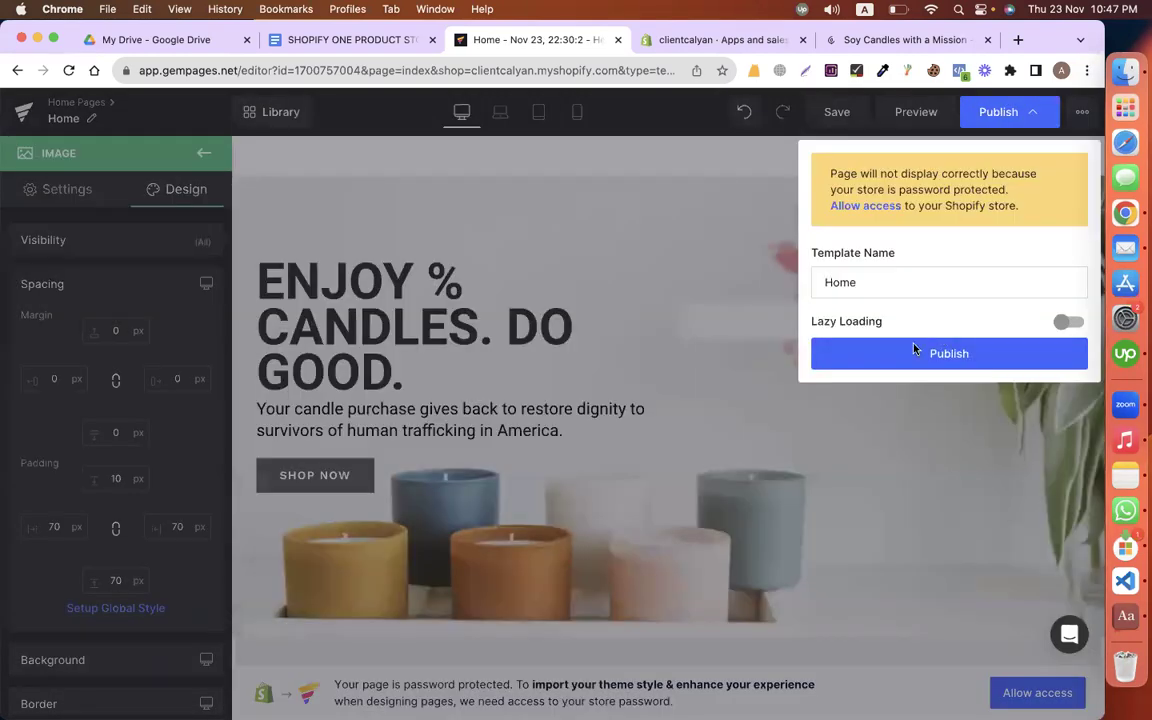
left_click(914, 353)
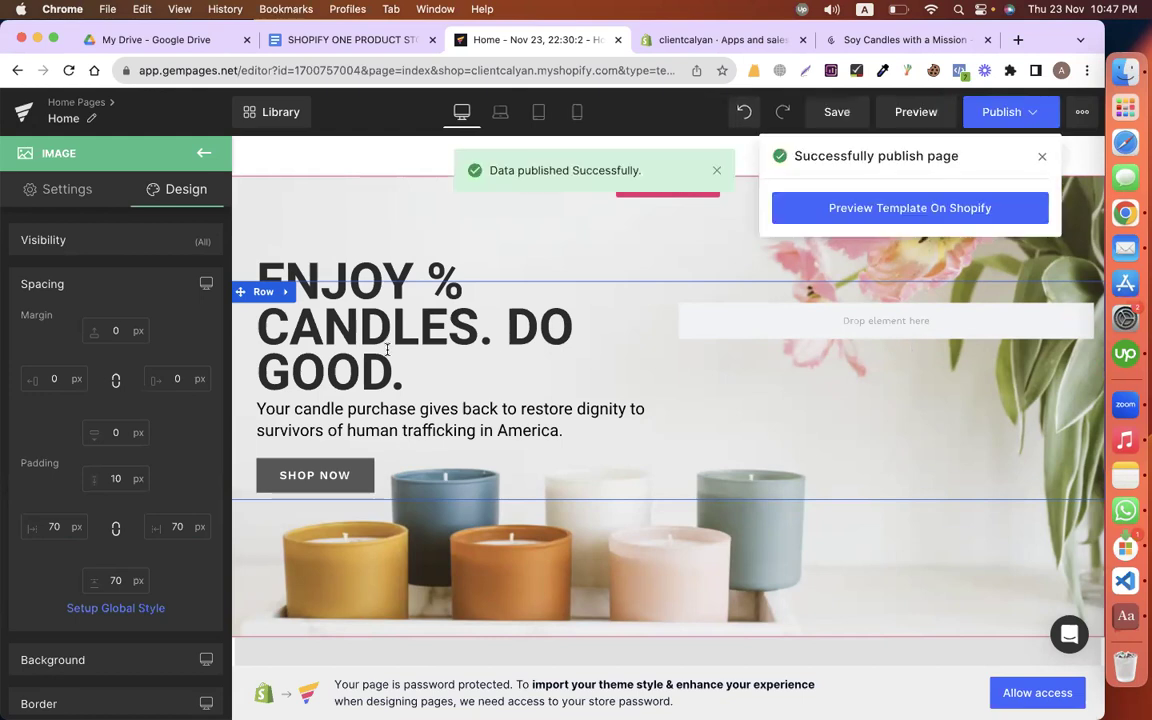
left_click(31, 117)
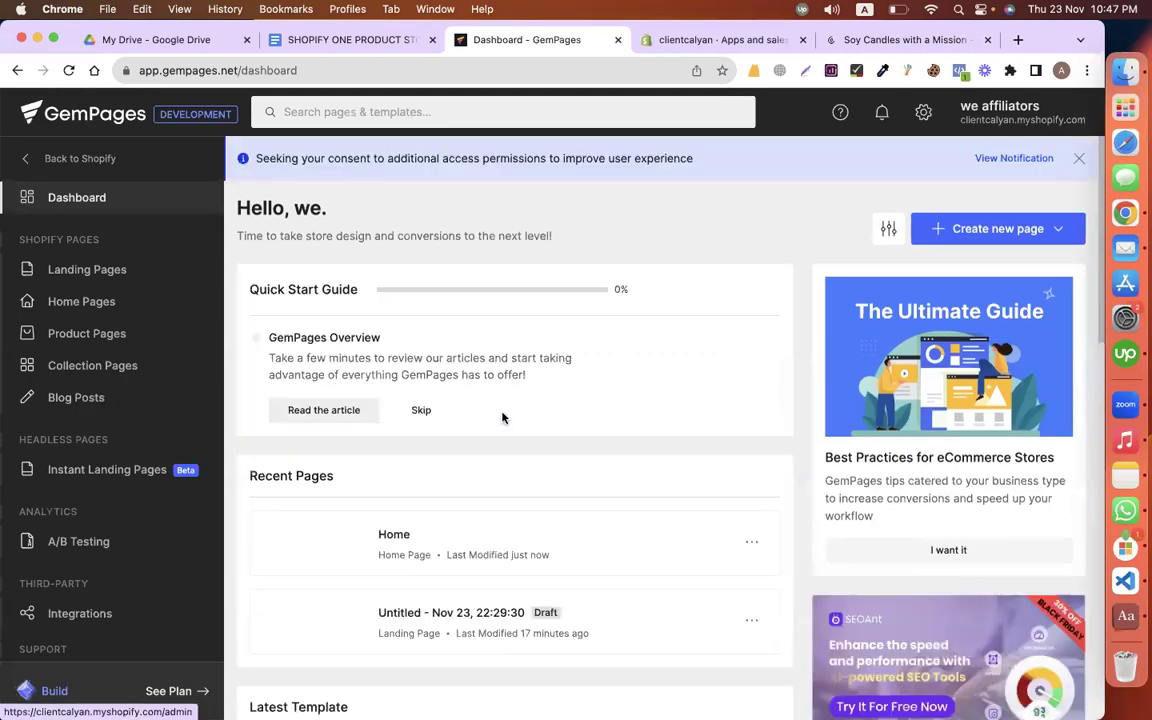
Step: Open the Home Pages list and check that the live Shopify storefront still shows the default theme
left_click(93, 306)
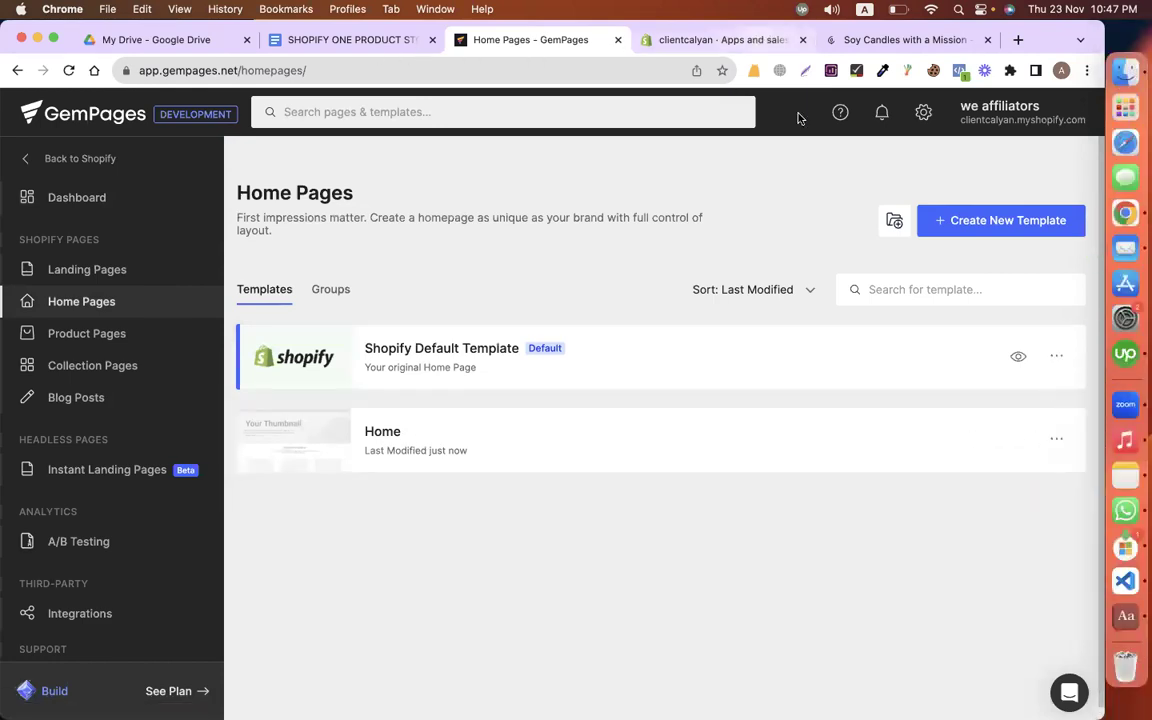
key("ctrl+Tab")
key("Escape")
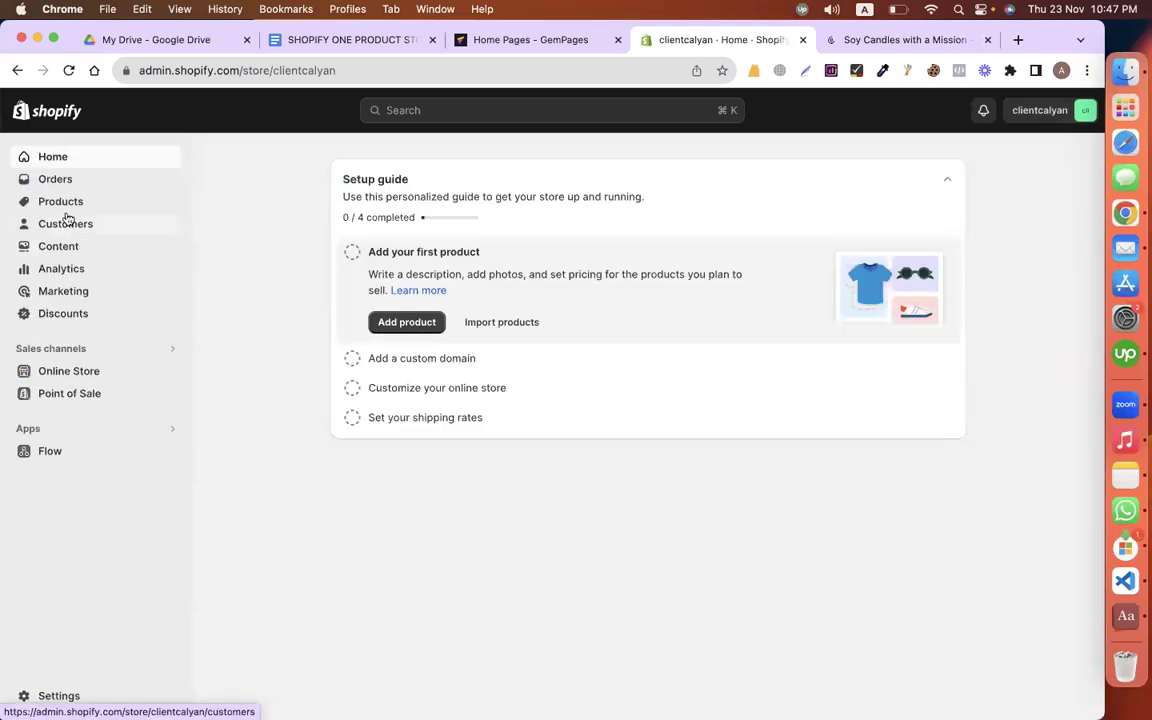
left_click(60, 247)
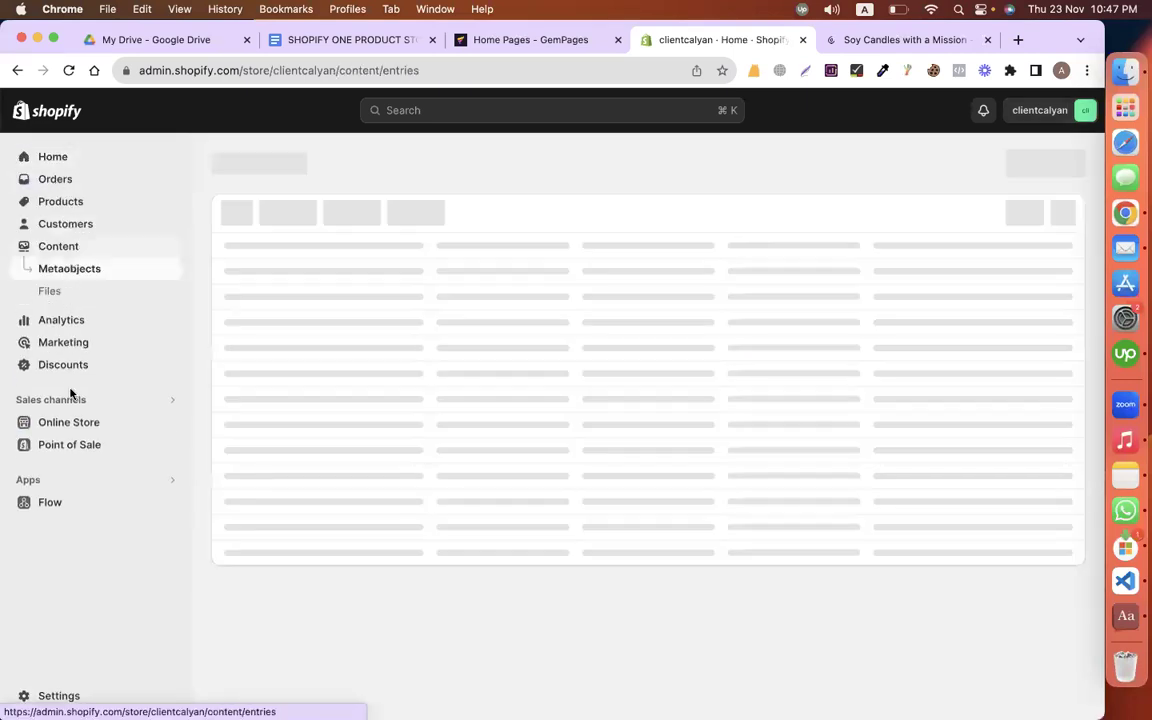
left_click(72, 424)
left_click(170, 373)
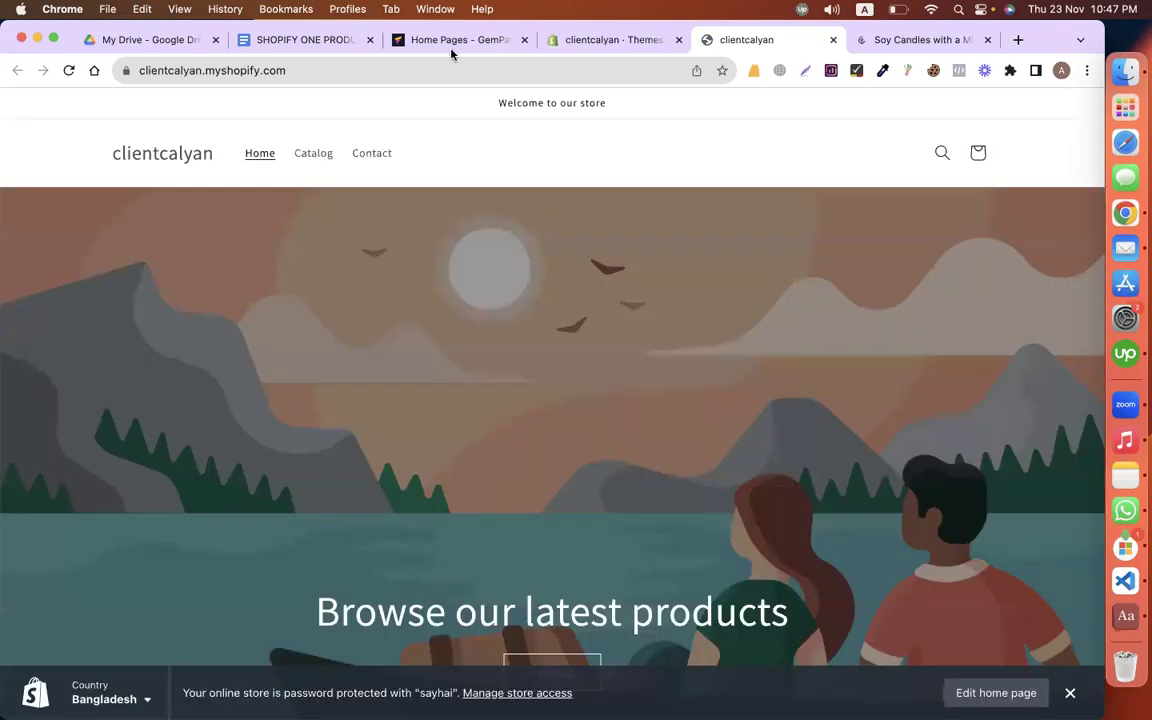
left_click(460, 39)
mouse_move(761, 445)
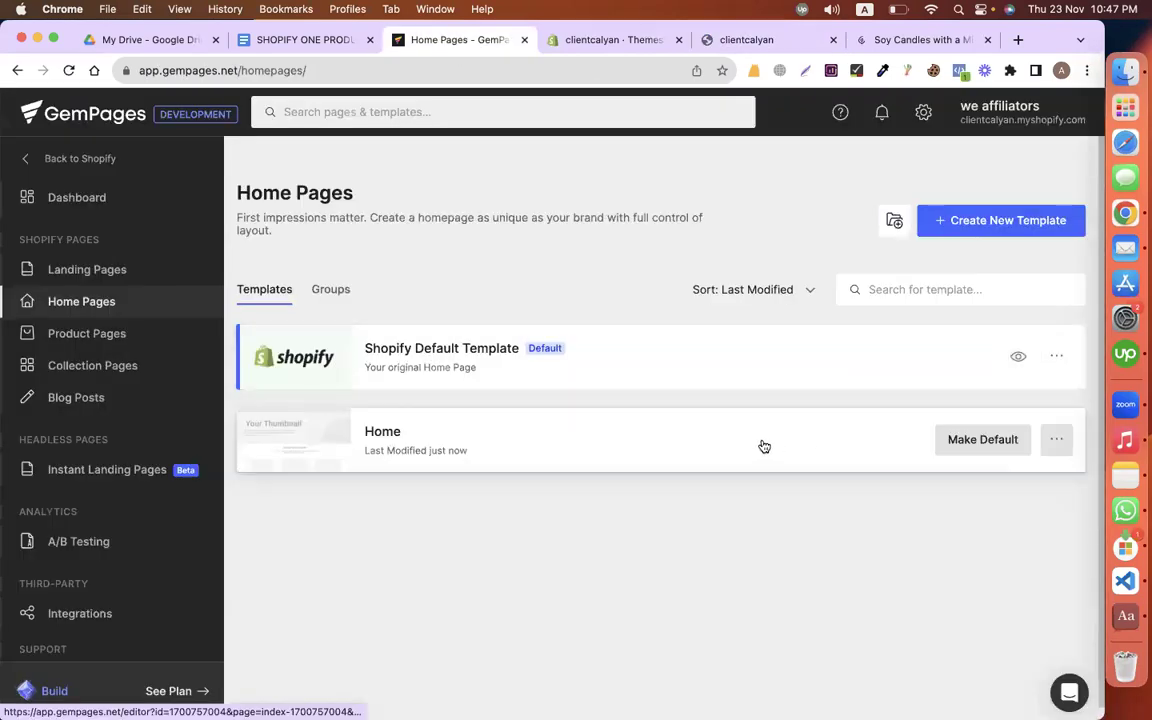
Step: Make Home the default template and reload the storefront to confirm the candle home page
left_click(632, 452)
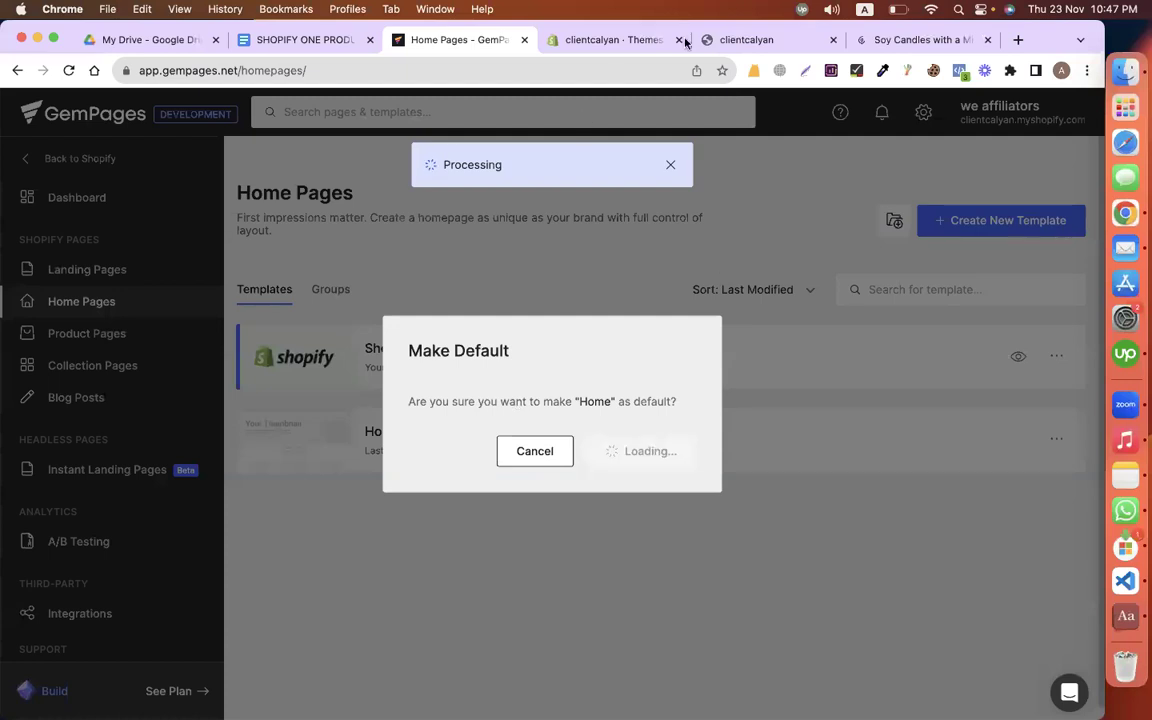
left_click(765, 41)
left_click(68, 70)
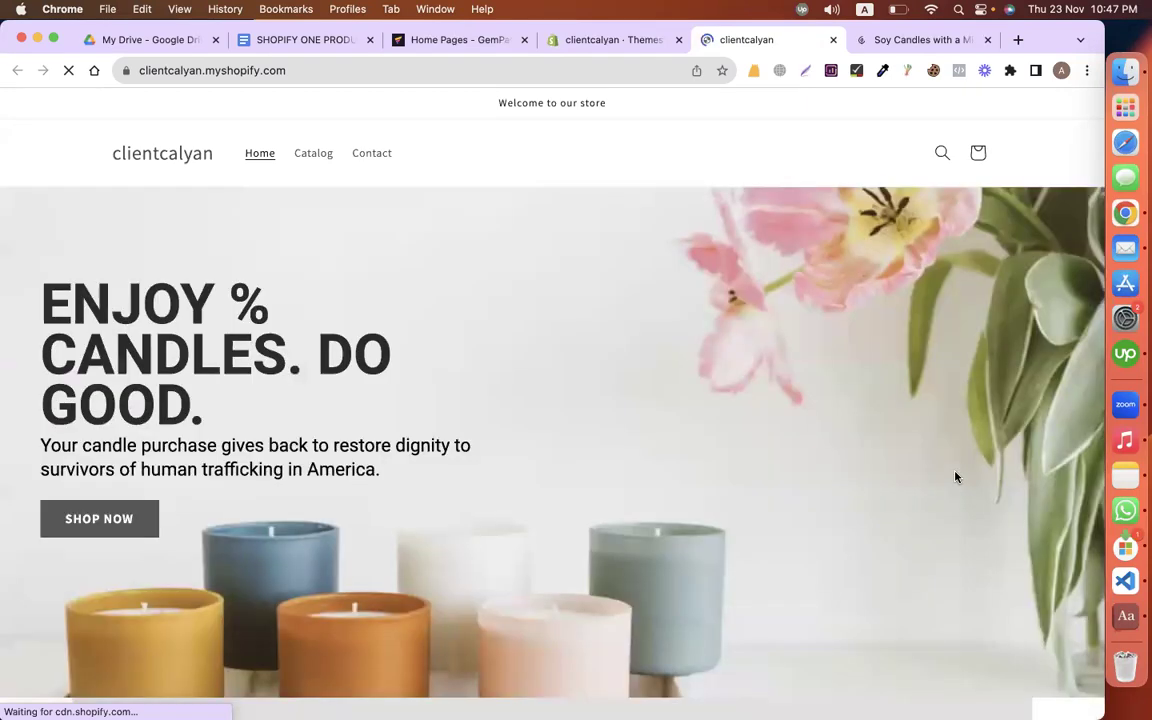
scroll(955, 477, "up", 2)
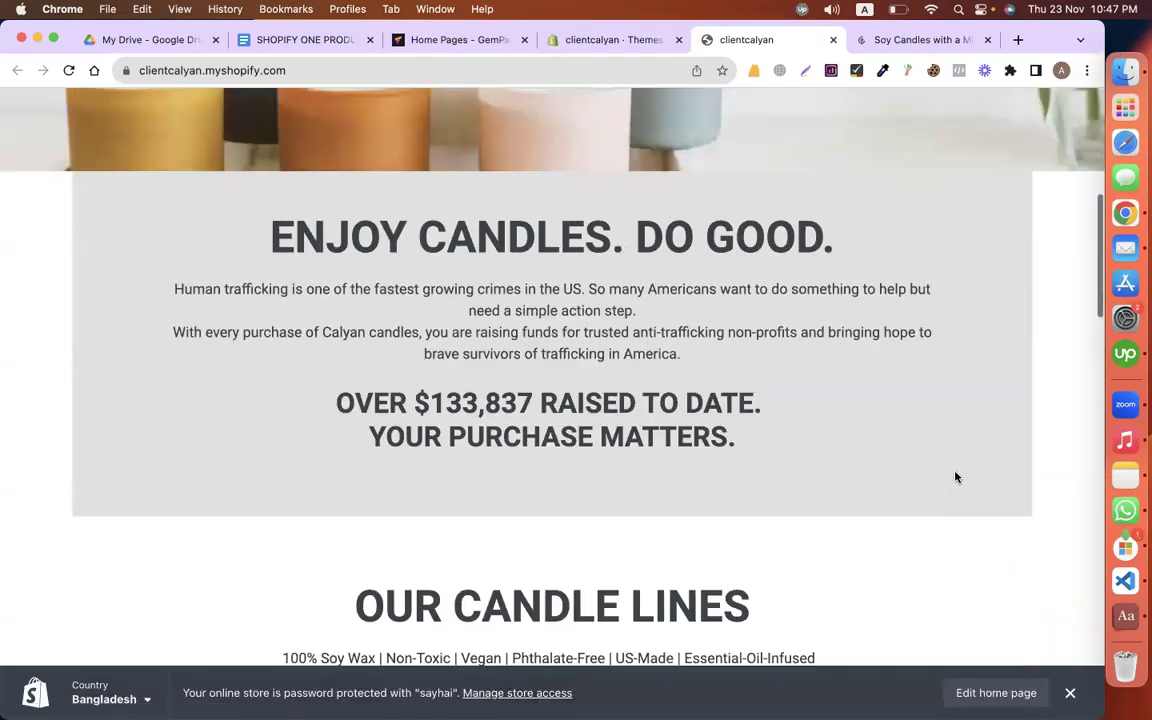
scroll(955, 474, "down", 10)
scroll(955, 477, "up", 10)
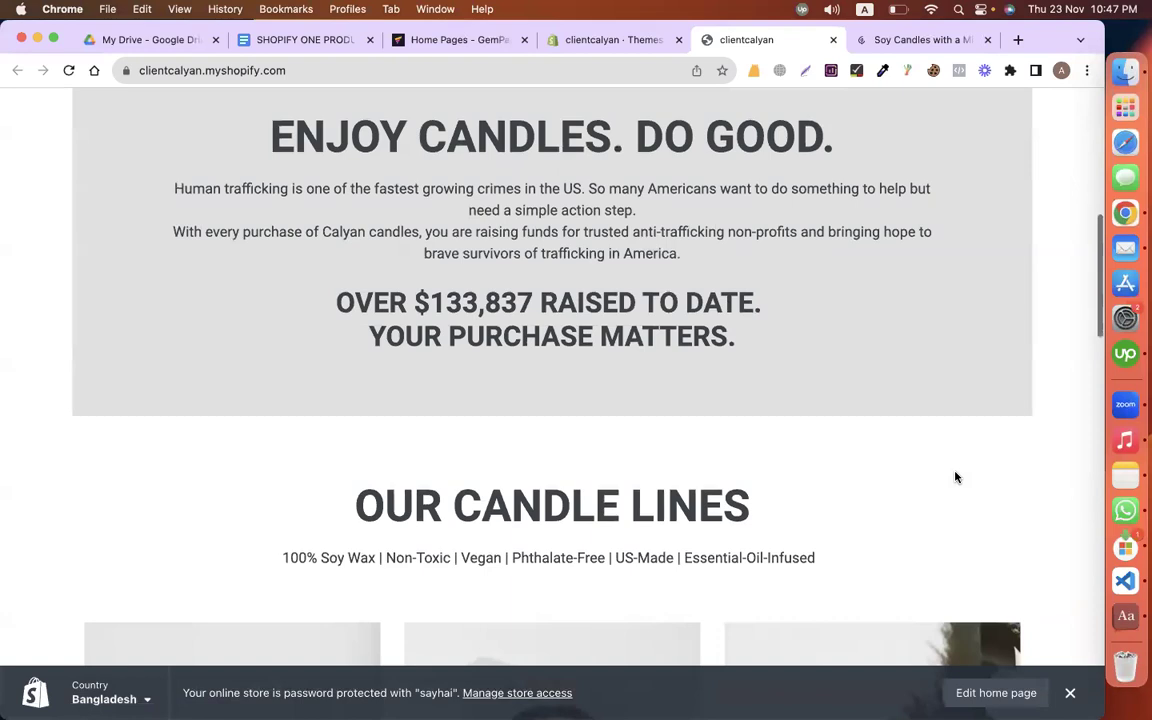
scroll(956, 476, "up", 15)
left_click(426, 42)
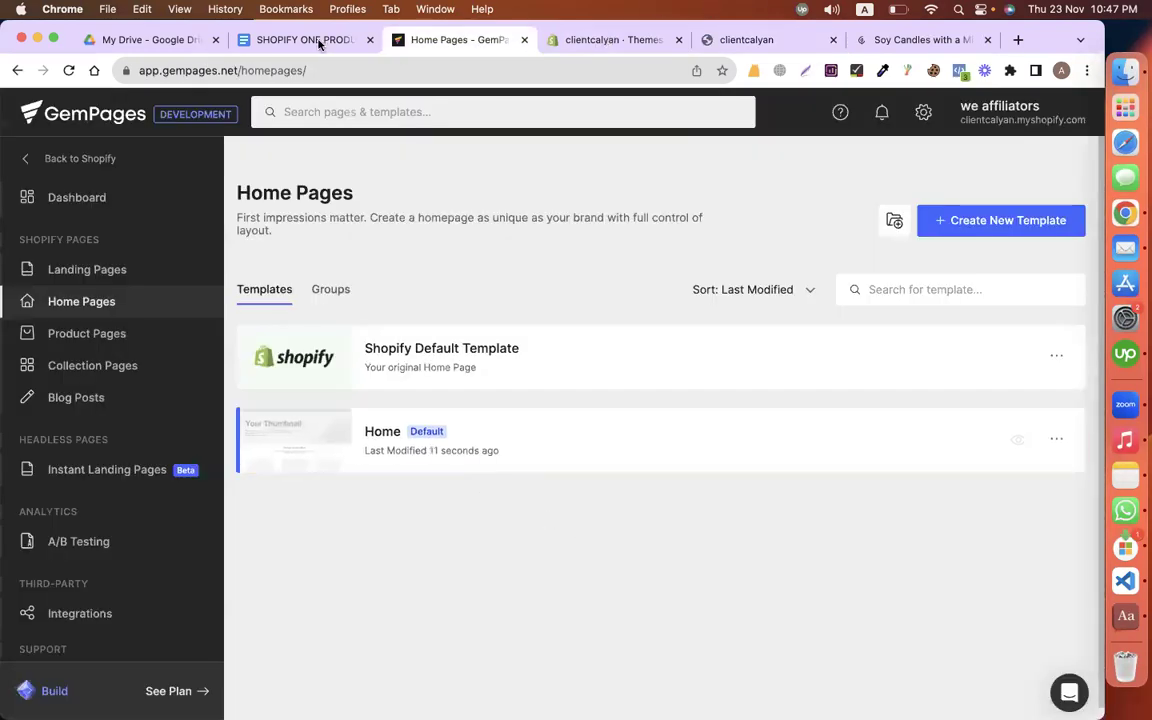
Step: Select the Cedar + Tobacco Wax Melt heading in the store plan, then open Shopify Products
key("ctrl+Tab")
key("ctrl+shift+Tab")
key("ctrl+shift+Tab")
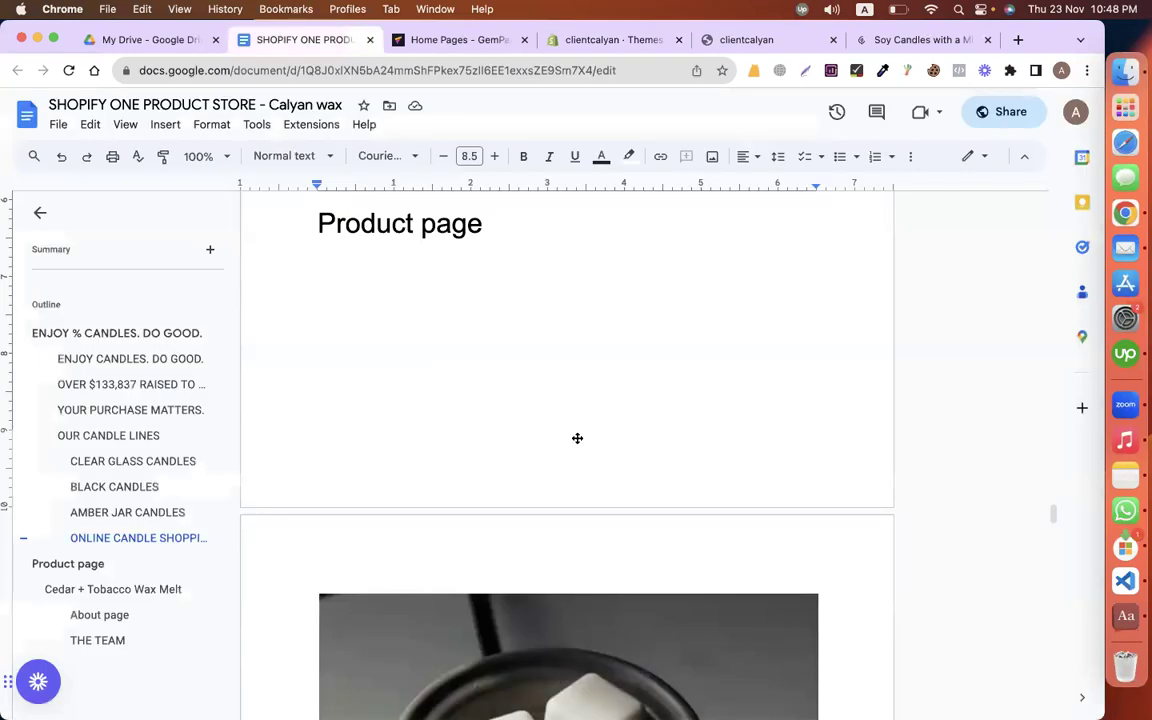
scroll(560, 420, "down", 5)
scroll(338, 390, "down", 3)
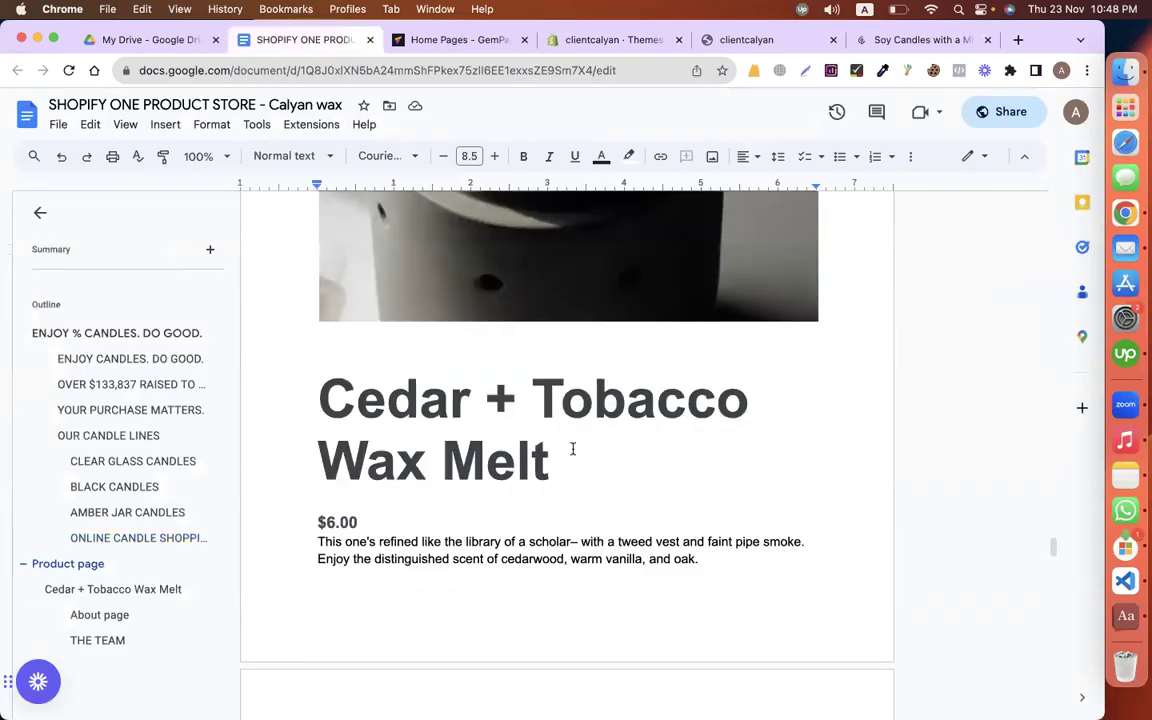
triple_click(645, 470)
key("super+c")
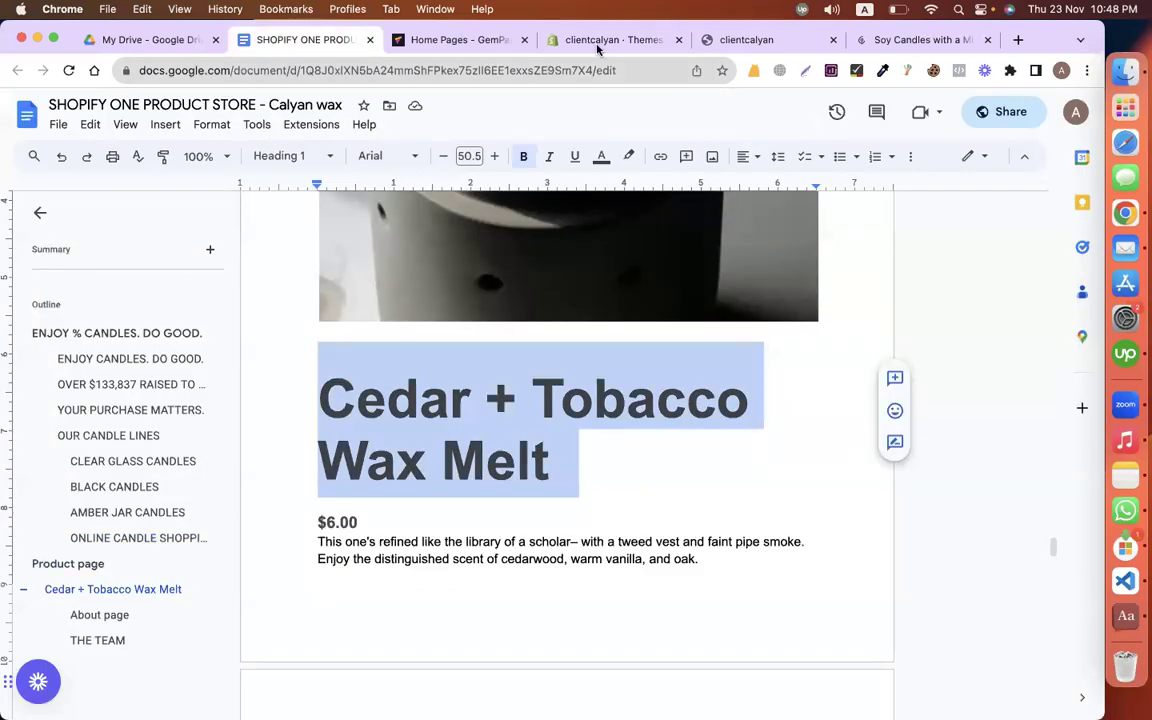
left_click(600, 42)
left_click(40, 201)
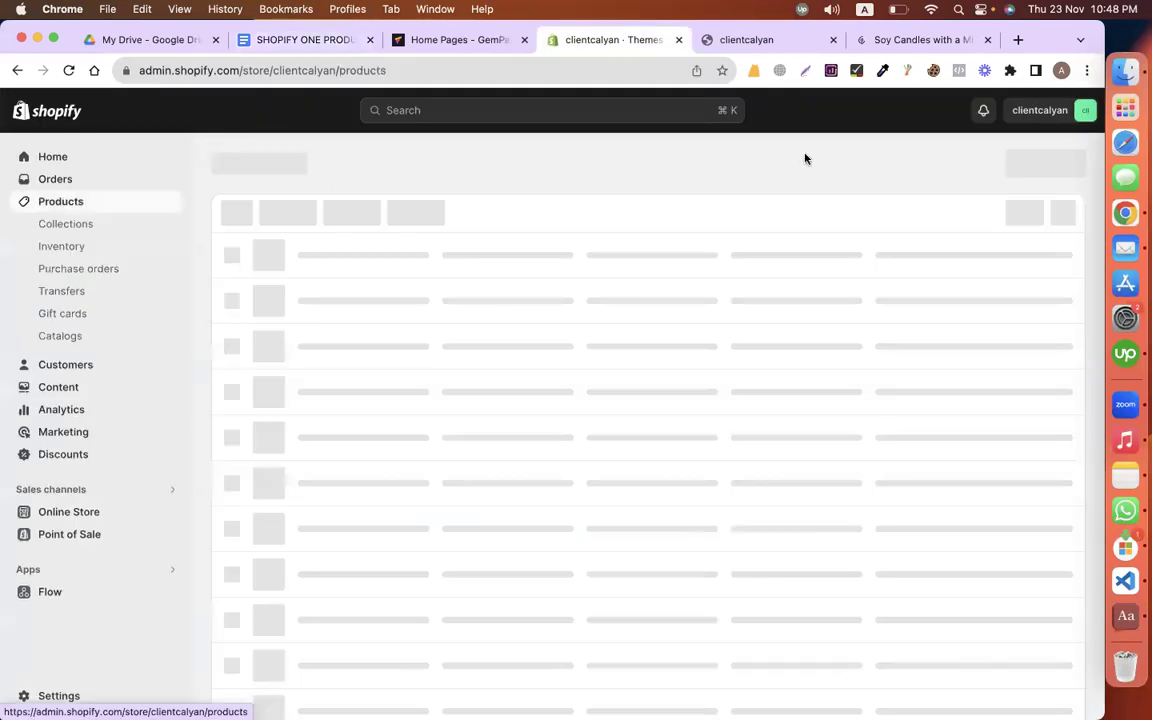
Step: Start a new product in Shopify
left_click(760, 466)
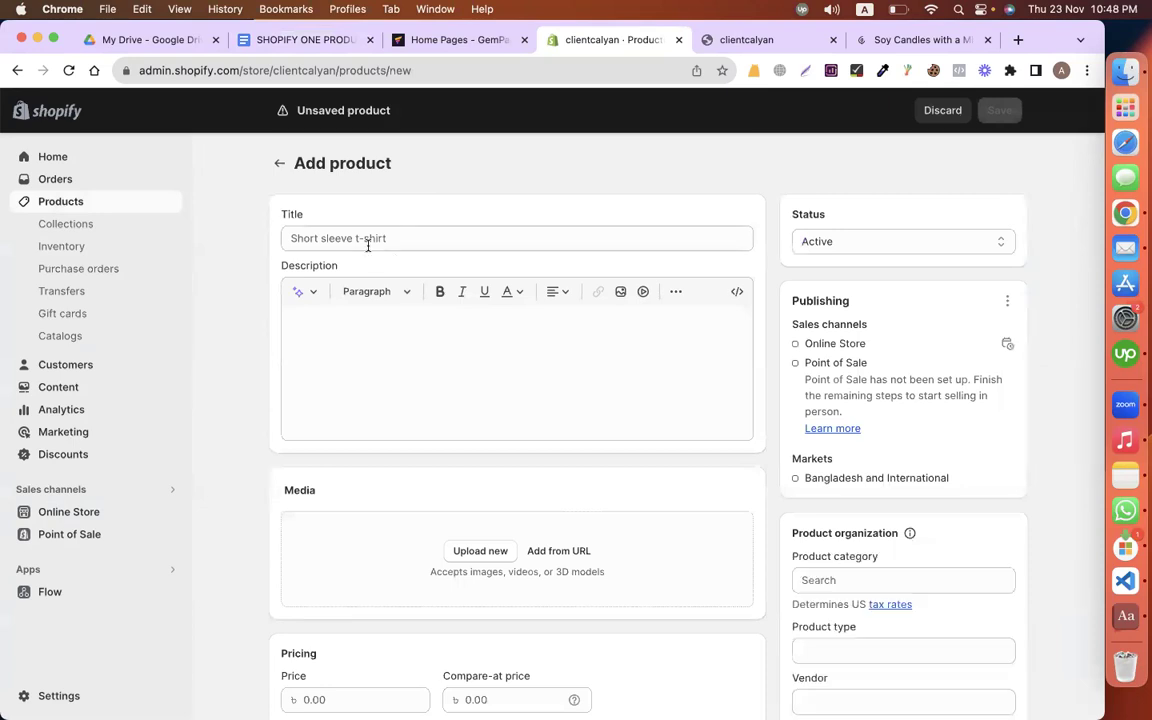
scroll(380, 375, "down", 5)
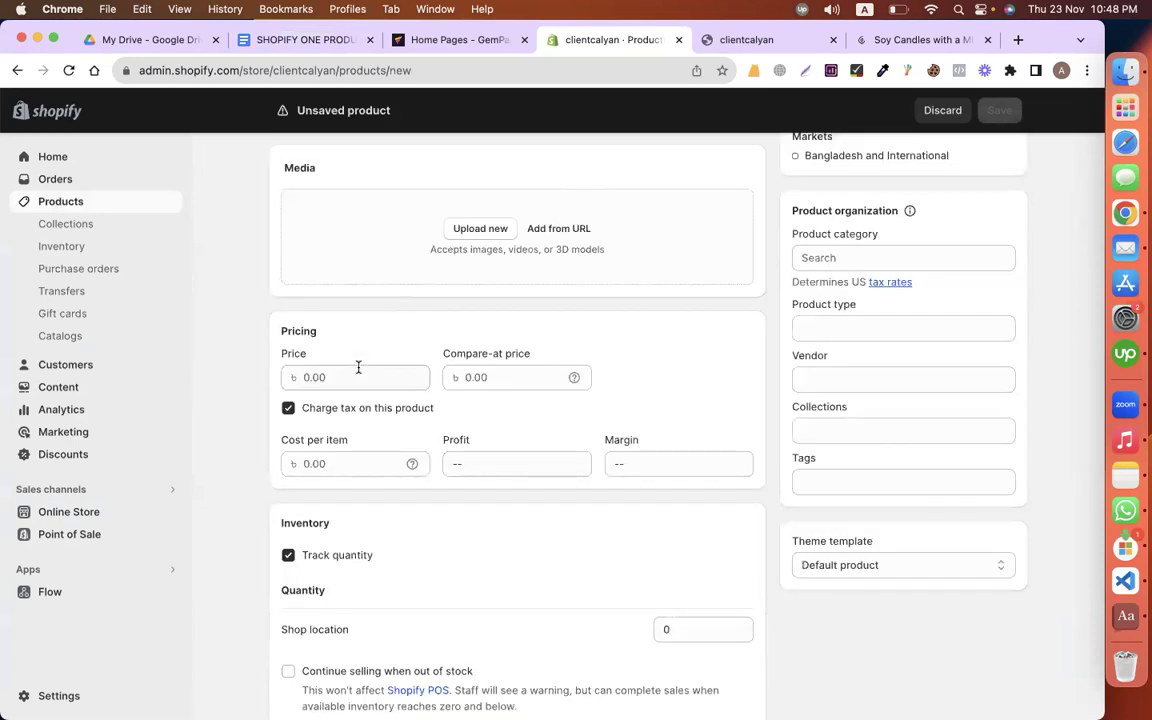
left_click(358, 376)
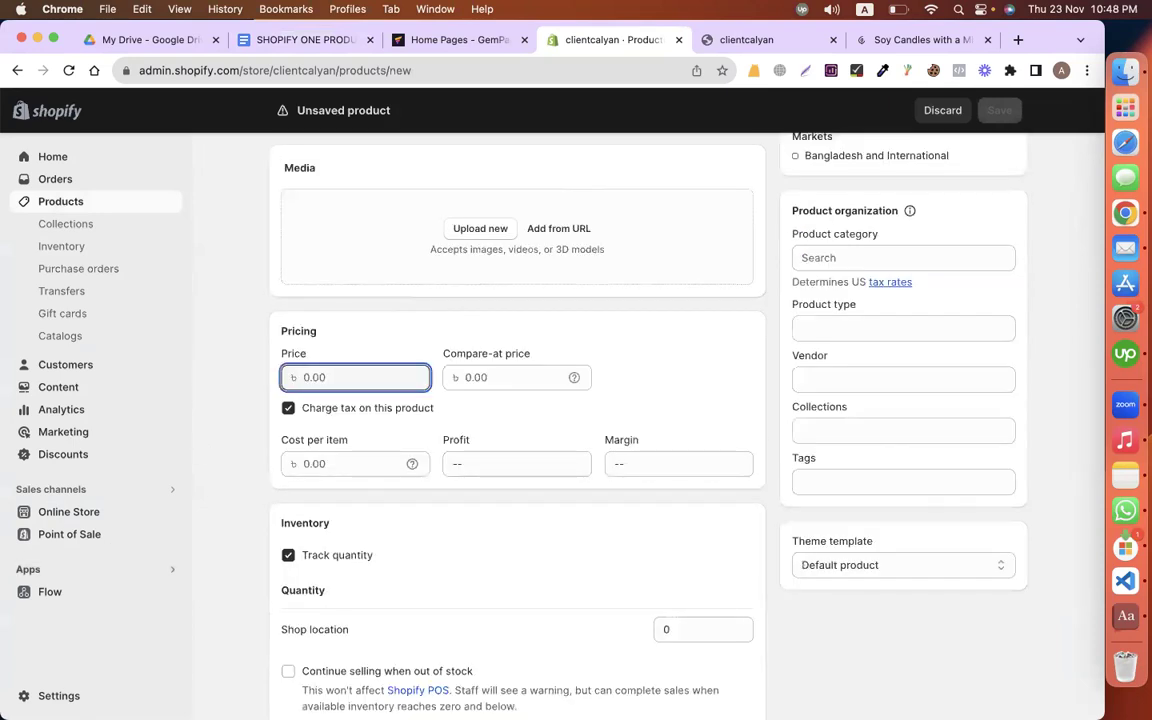
Step: Change the store currency to US dollars (USD) in Store details and save
left_click(60, 695)
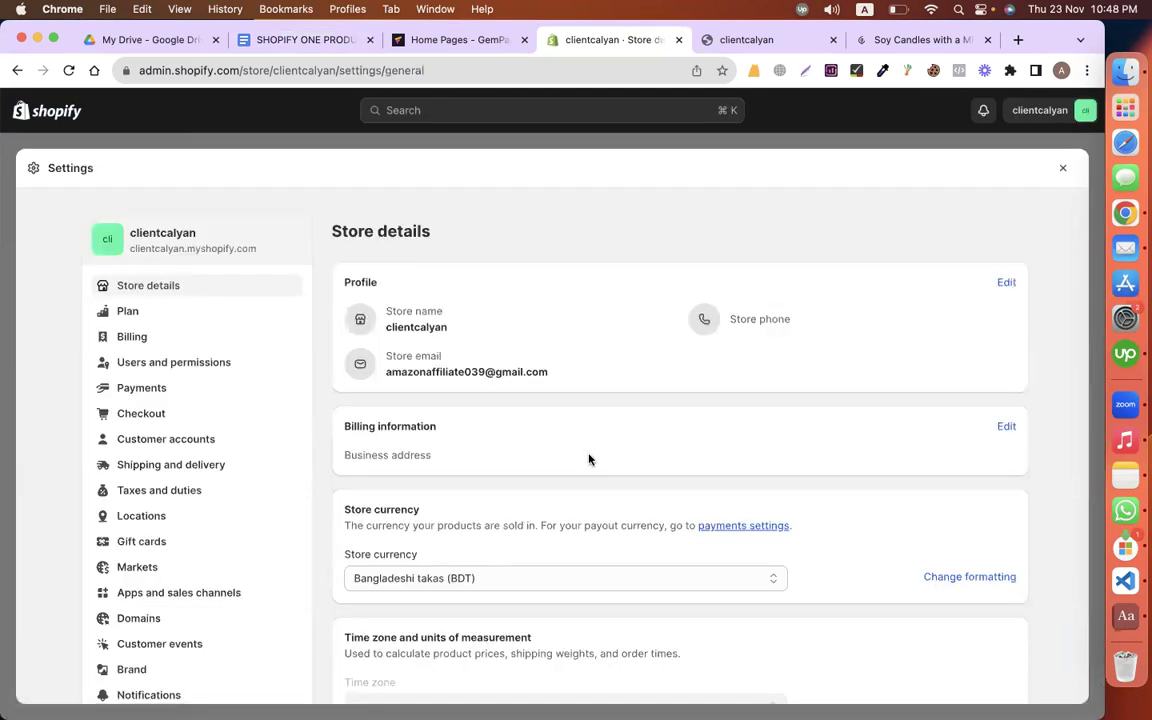
scroll(589, 459, "down", 3)
left_click(392, 398)
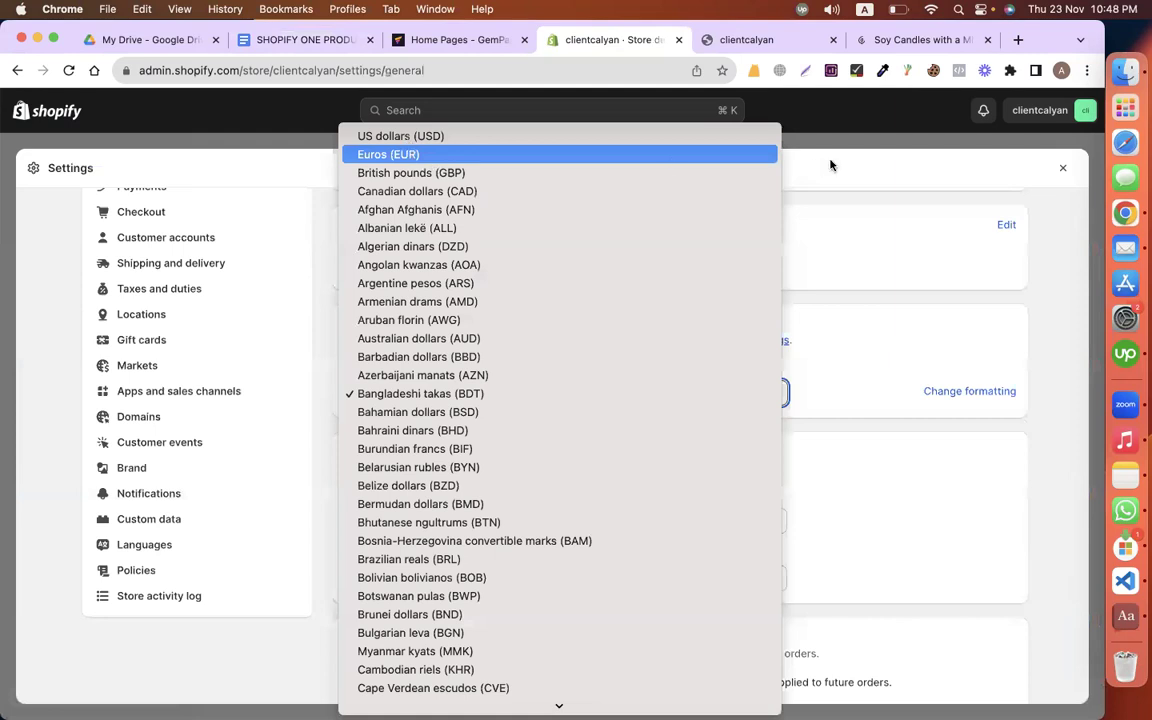
key("Up")
key("Return")
left_click(1055, 169)
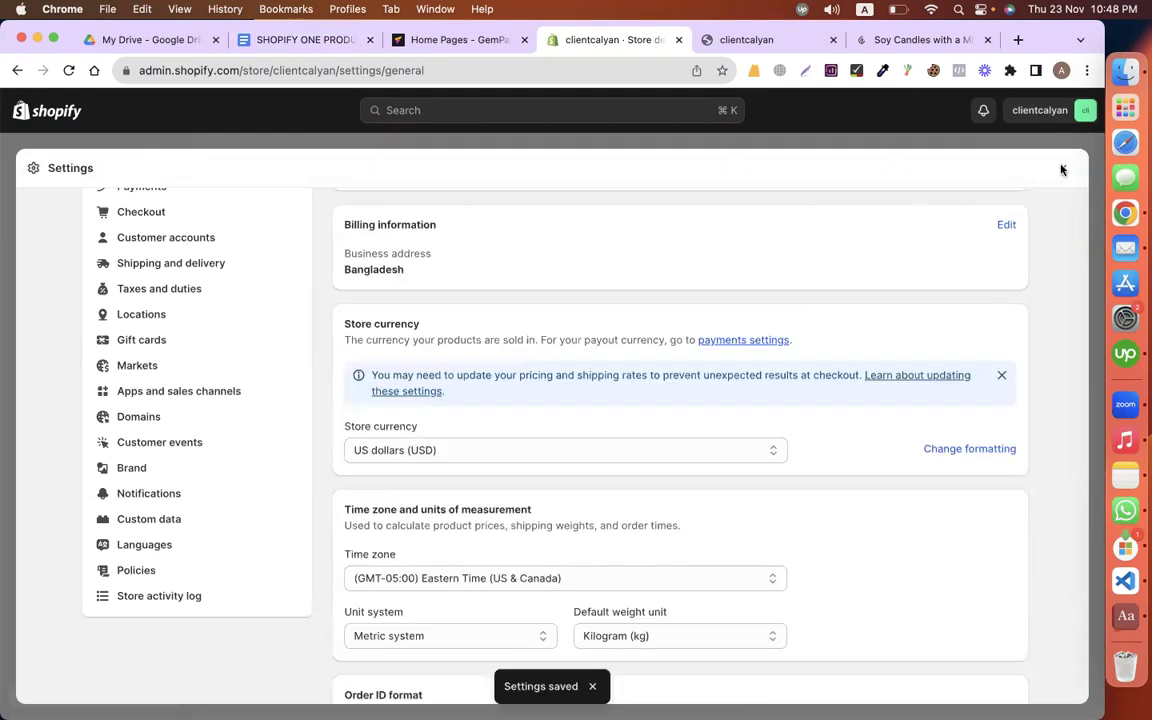
left_click(1062, 169)
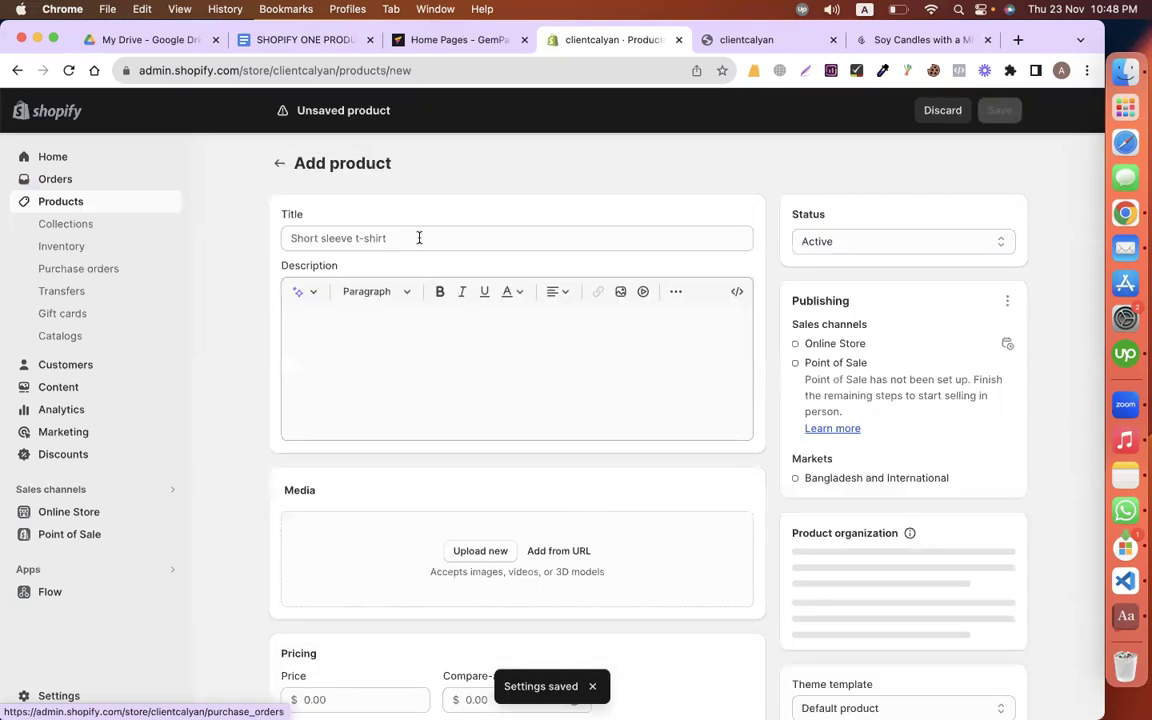
Step: Paste 'Cedar + Tobacco Wax Melt' as the title and add the description from the store plan
left_click(419, 238)
key("super+v")
left_click(472, 356)
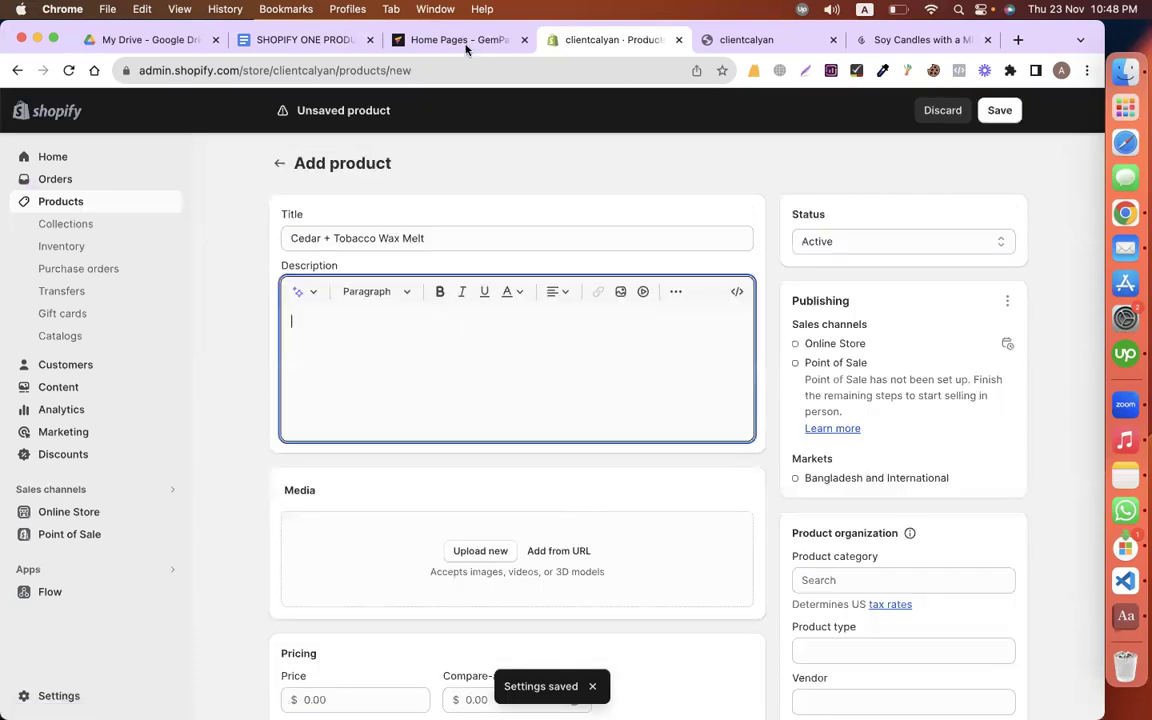
left_click(300, 40)
scroll(310, 439, "down", 5)
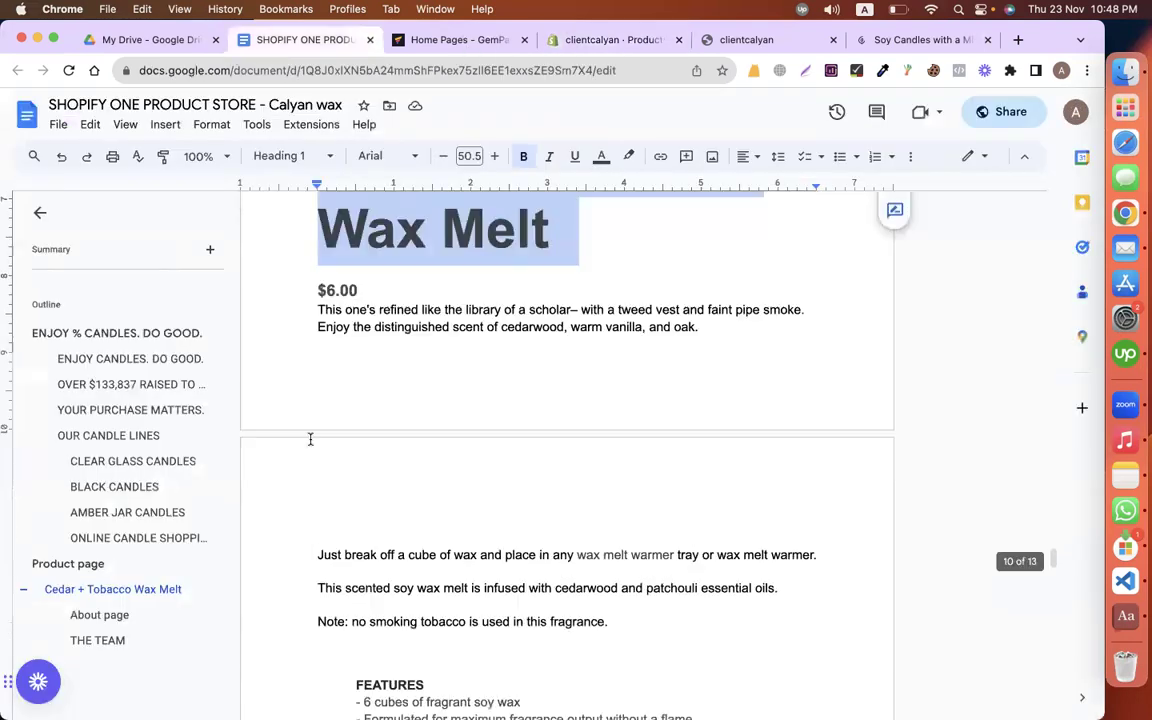
left_click(305, 309)
key("shift+Down")
key("shift+Down")
key("shift+Down")
key("shift+Down")
key("shift+Down")
key("shift+Down")
key("shift+Down")
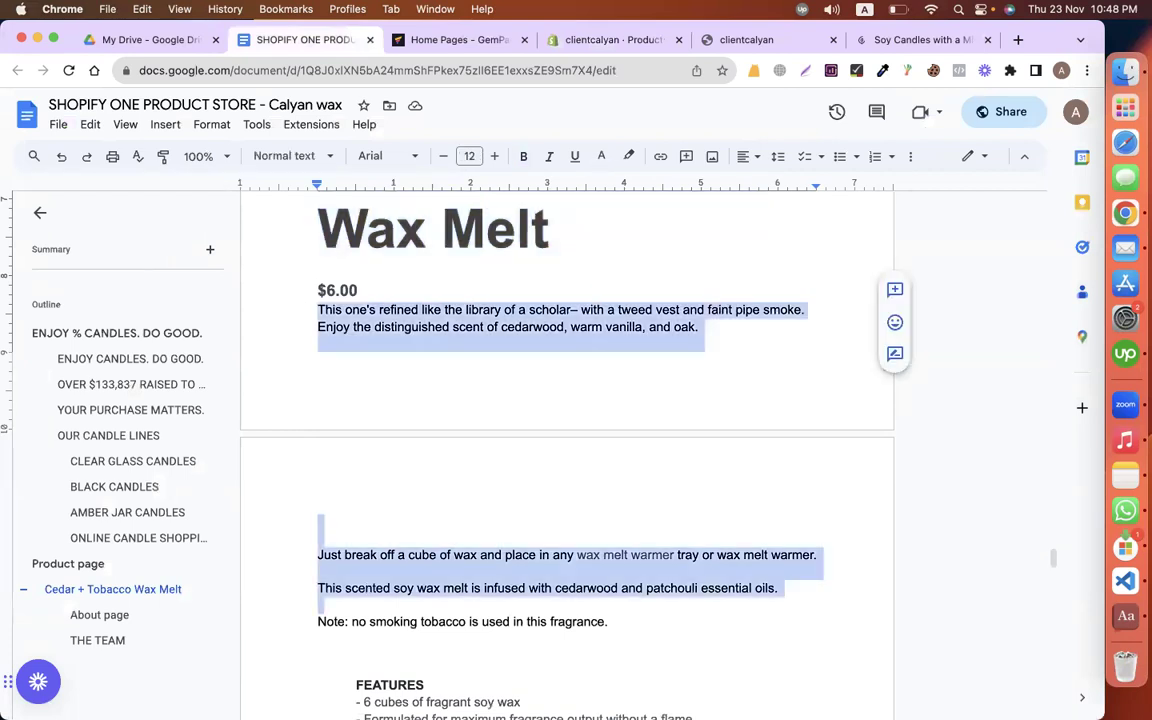
key("shift+Down")
key("super+c")
key("super+l")
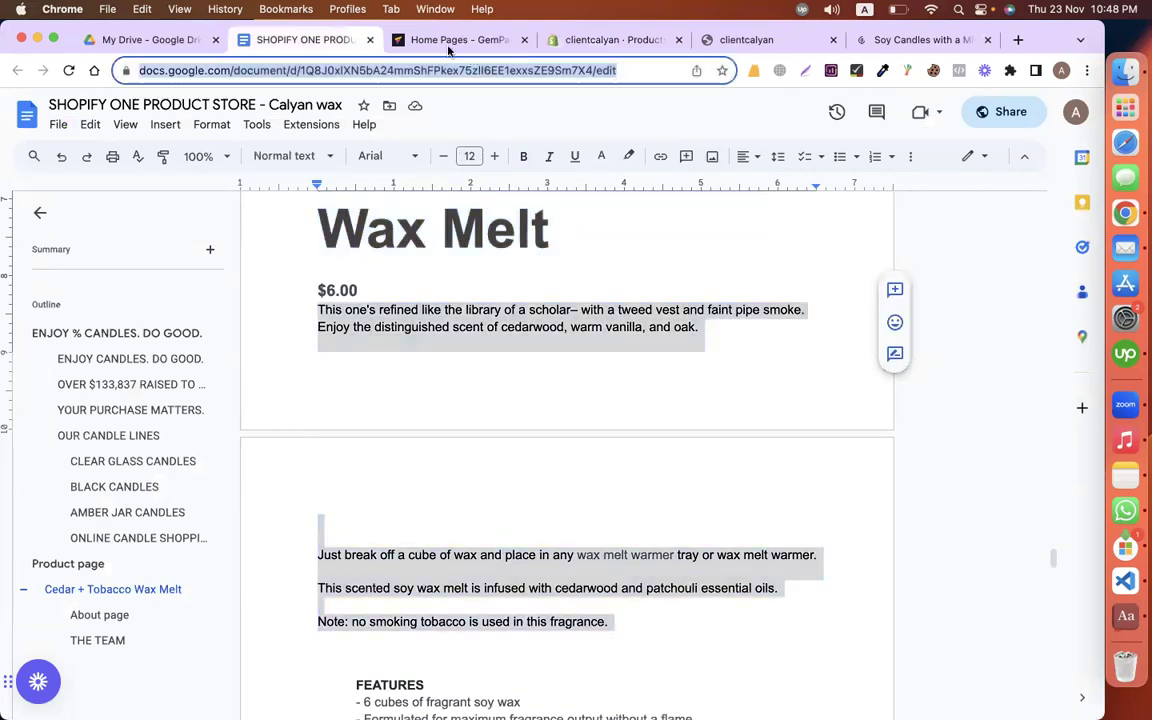
key("ctrl+Tab")
key("ctrl+Tab")
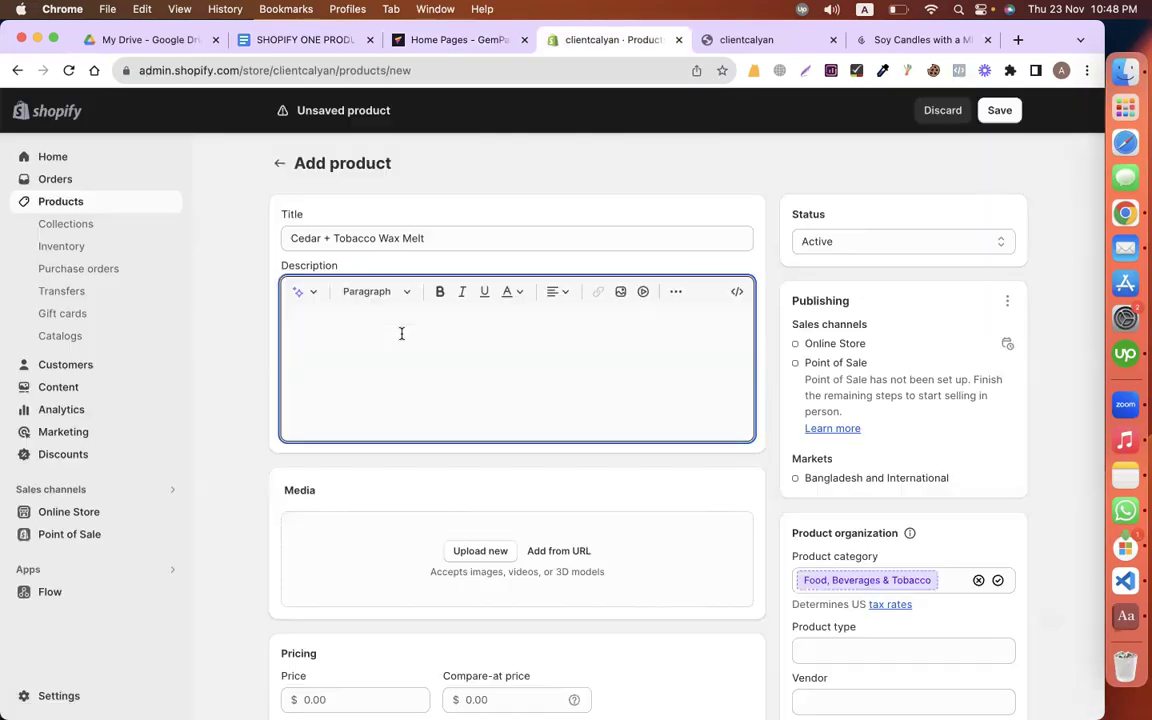
key("super+v")
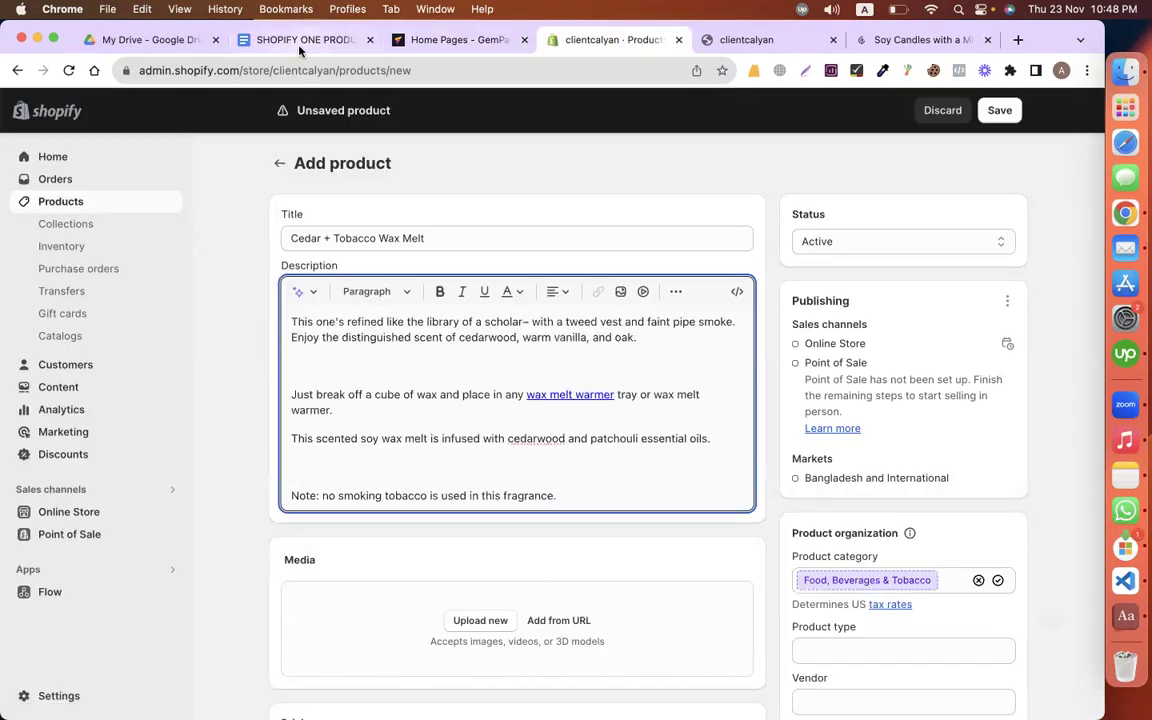
Step: Copy the 6.00 price from the store plan into the Price field
key("ctrl+shift+Tab")
key("ctrl+shift+Tab")
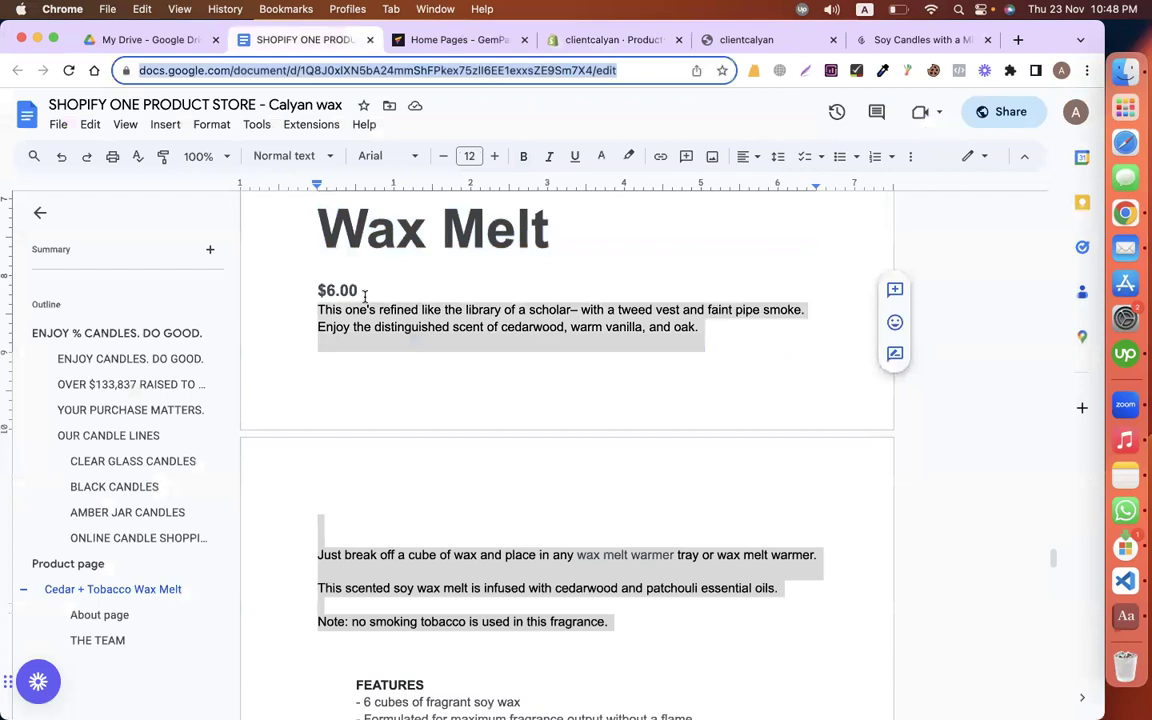
double_click(362, 291)
key("super+c")
left_click_drag(364, 291, 509, 74)
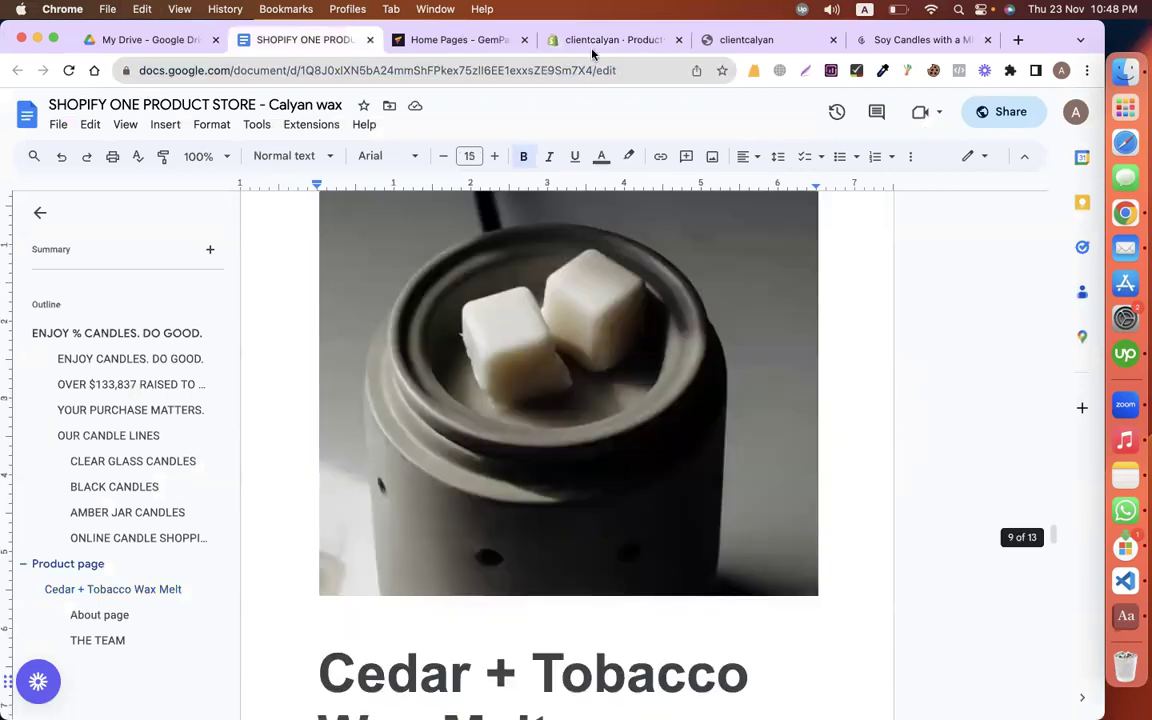
left_click_drag(592, 54, 618, 516)
scroll(347, 328, "down", 3)
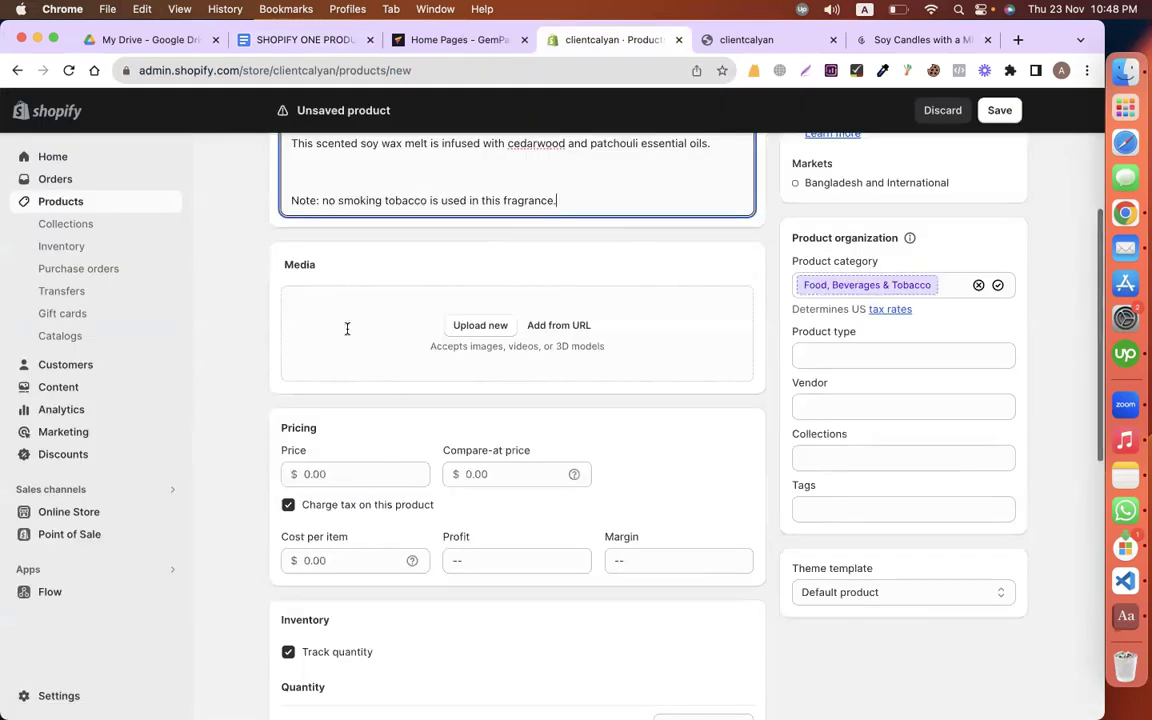
scroll(347, 328, "down", 3)
left_click(347, 325)
key("super+v")
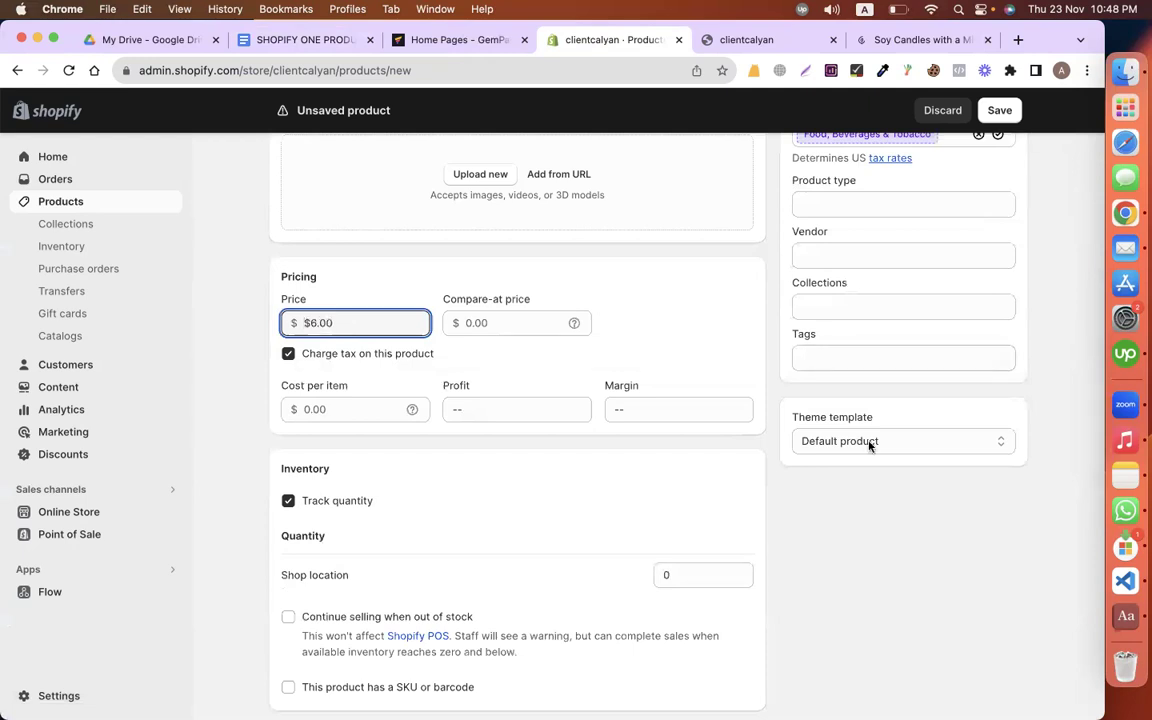
Step: Set the product type to wax
scroll(869, 446, "up", 4)
left_click(823, 538)
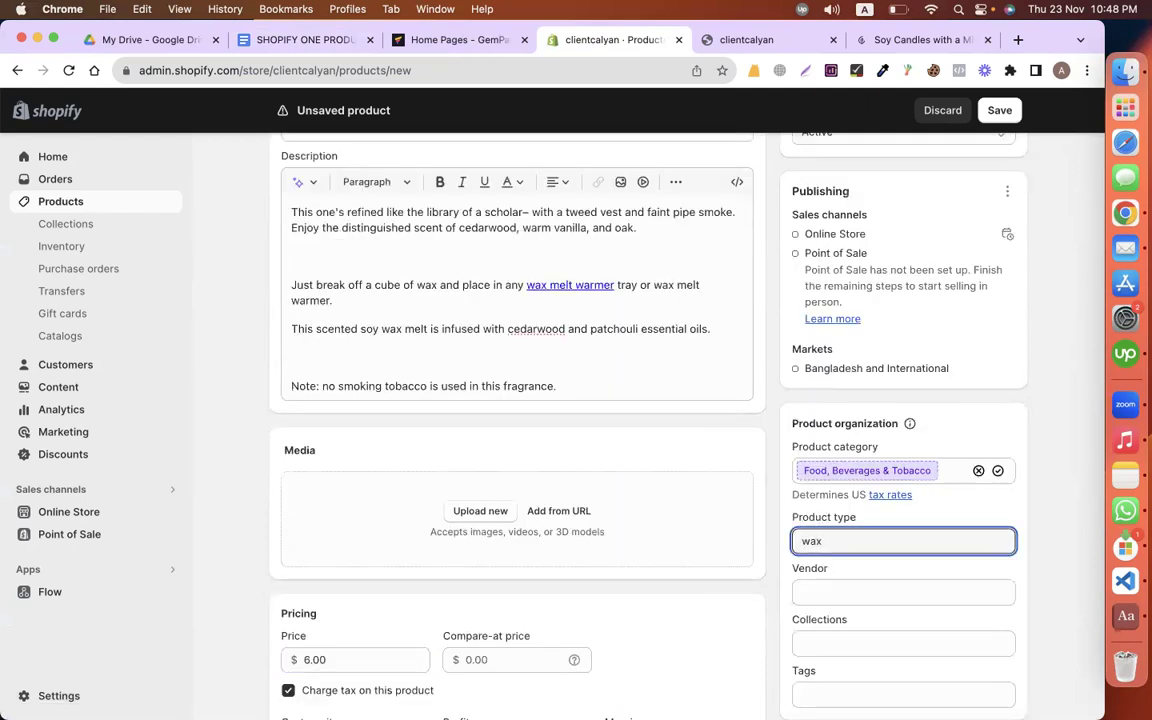
scroll(944, 435, "down", 3)
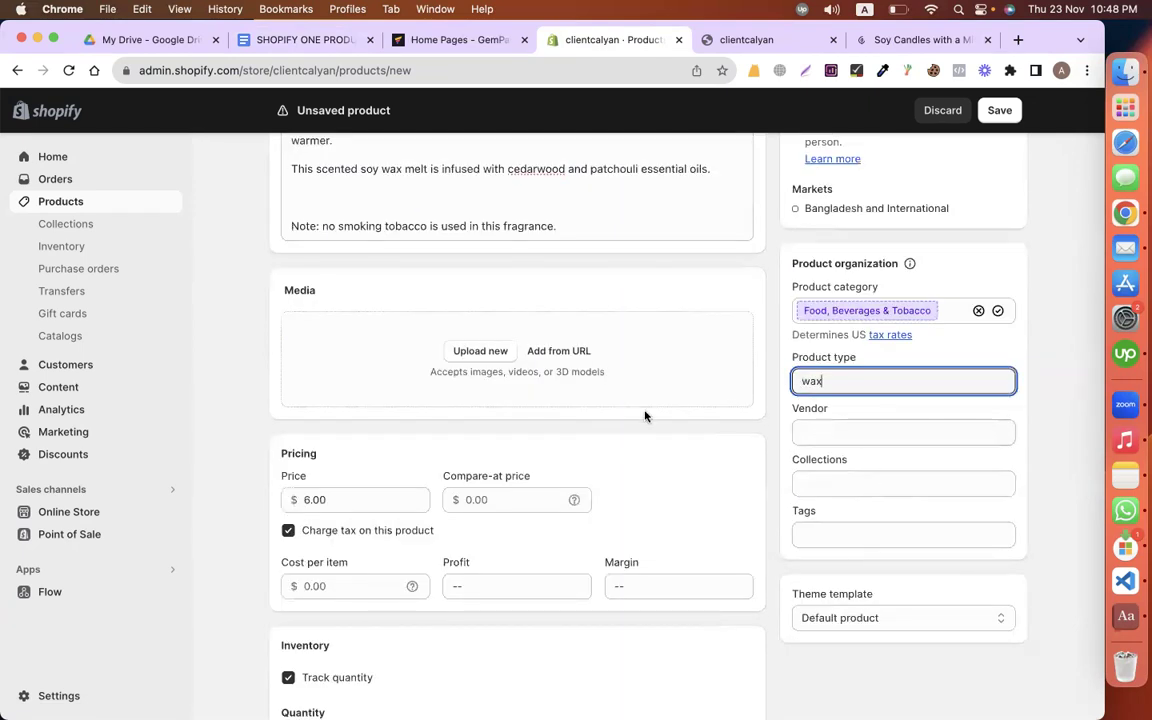
left_click(744, 461)
Step: Set the Shop location inventory quantity to 100
scroll(600, 420, "down", 5)
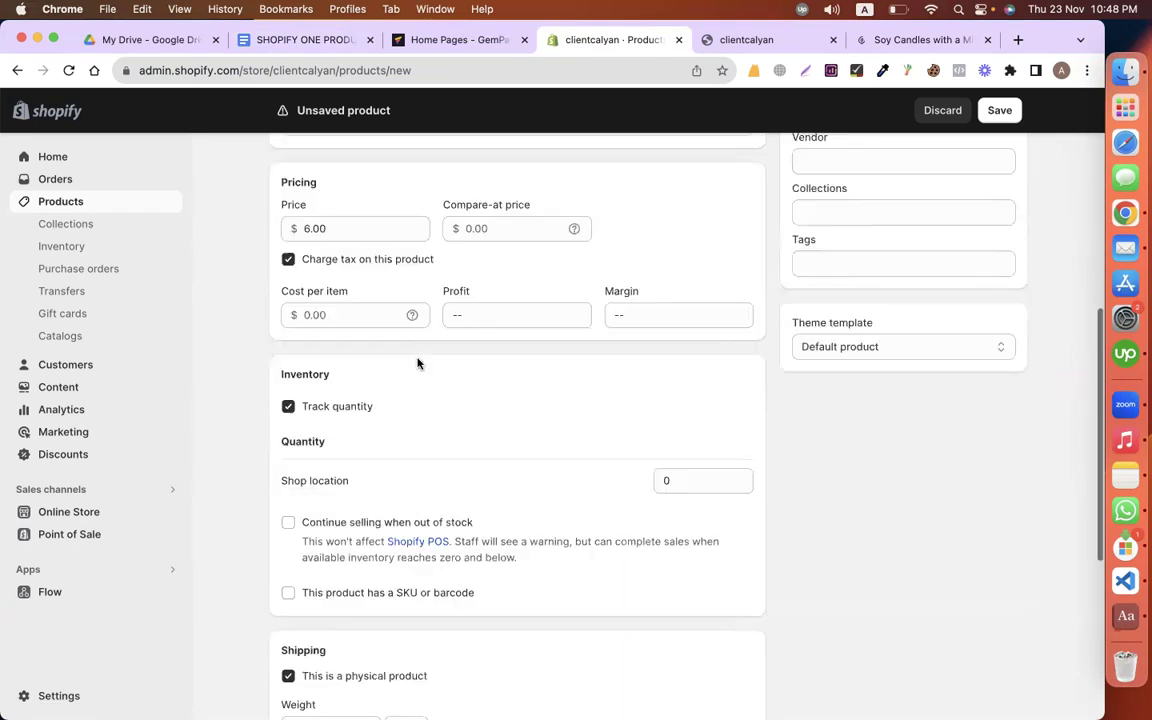
scroll(418, 363, "down", 2)
scroll(700, 366, "down", 1)
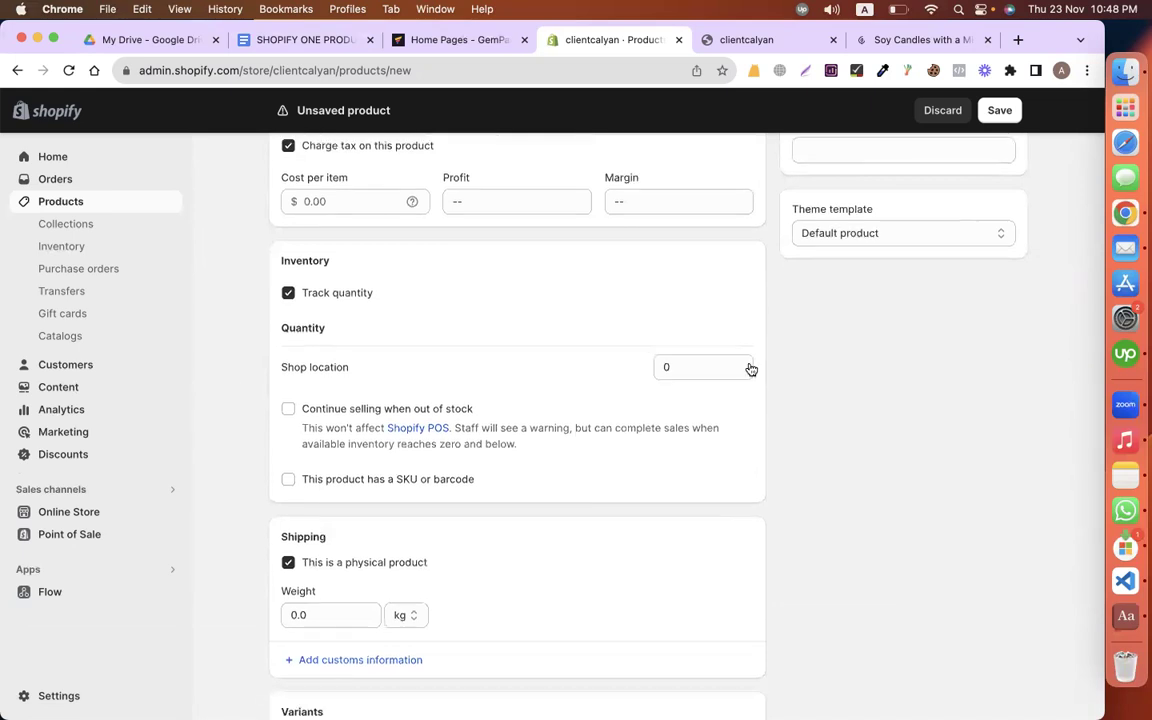
left_click(683, 366)
type("1000")
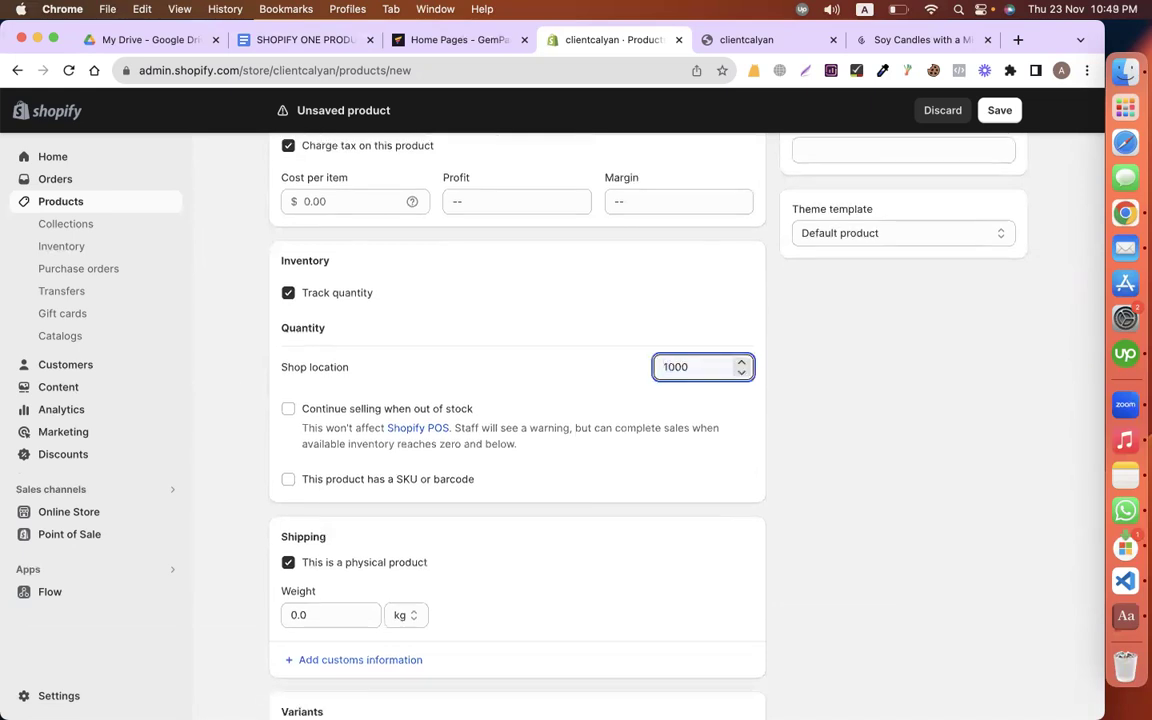
key("BackSpace")
left_click(955, 379)
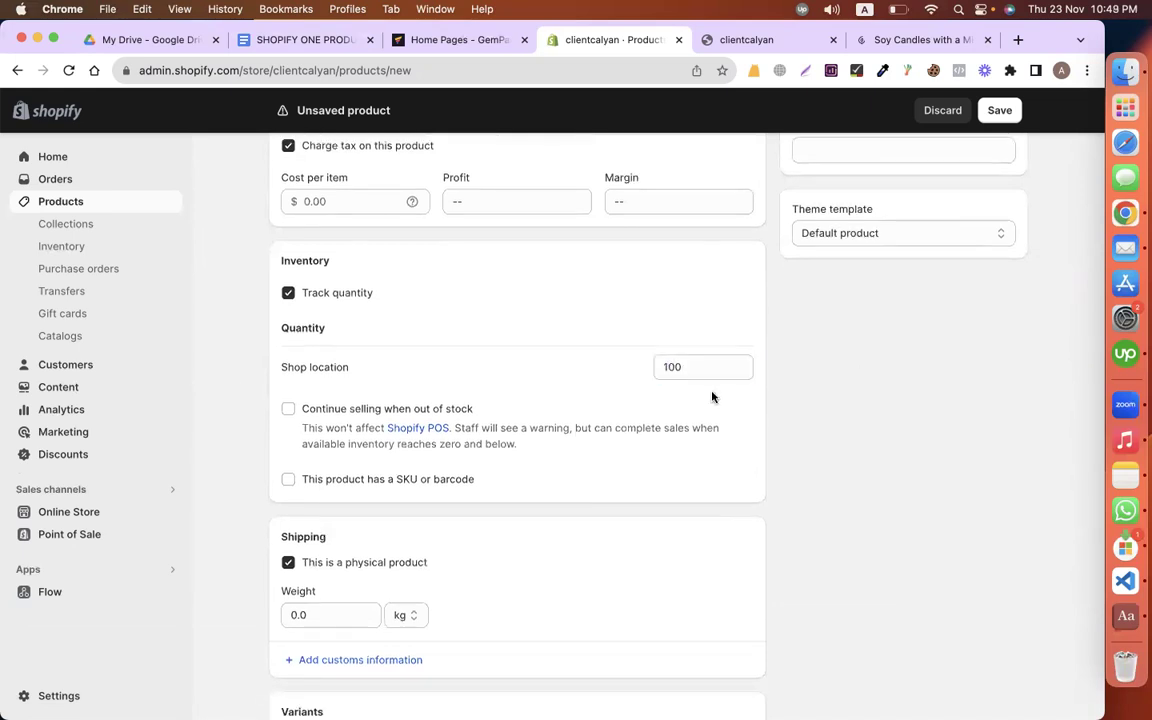
scroll(488, 398, "down", 5)
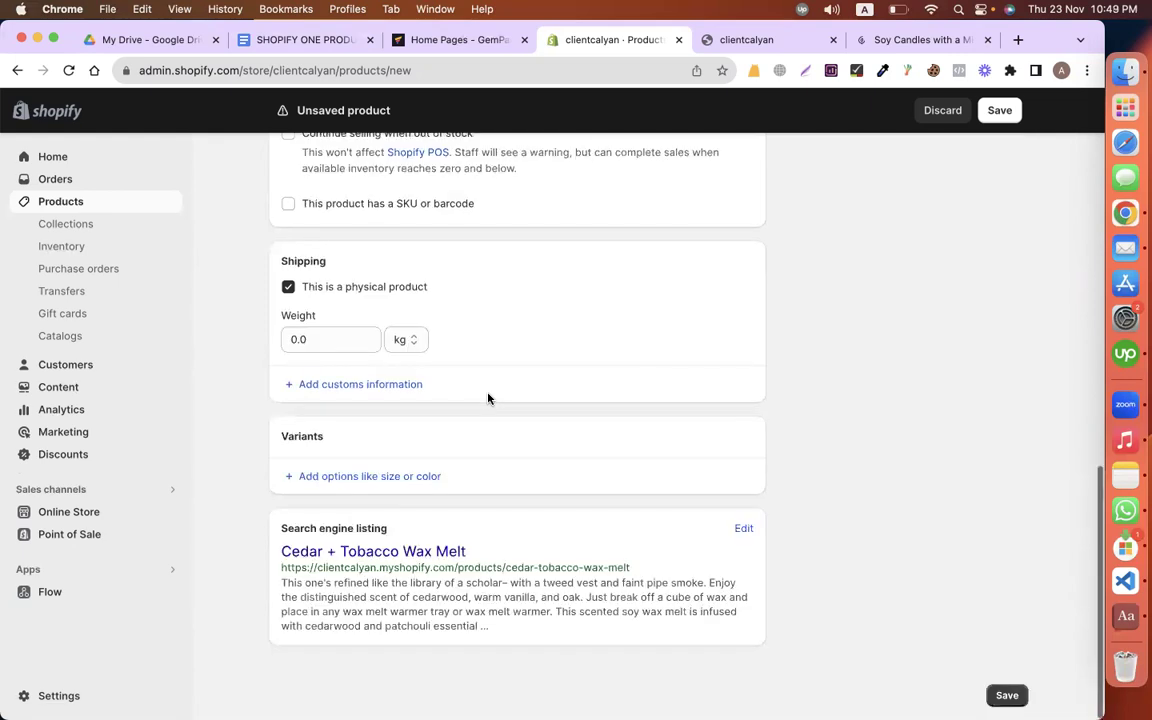
scroll(488, 393, "up", 10)
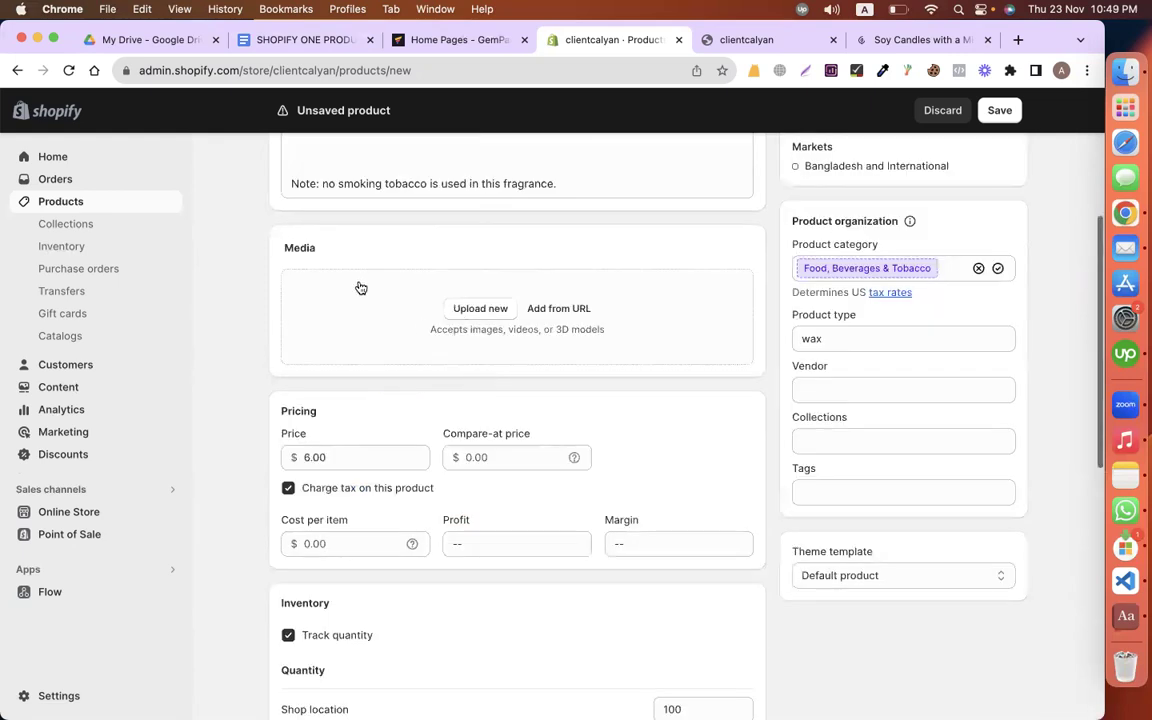
Step: Upload a first product photo from the Desktop
left_click(478, 310)
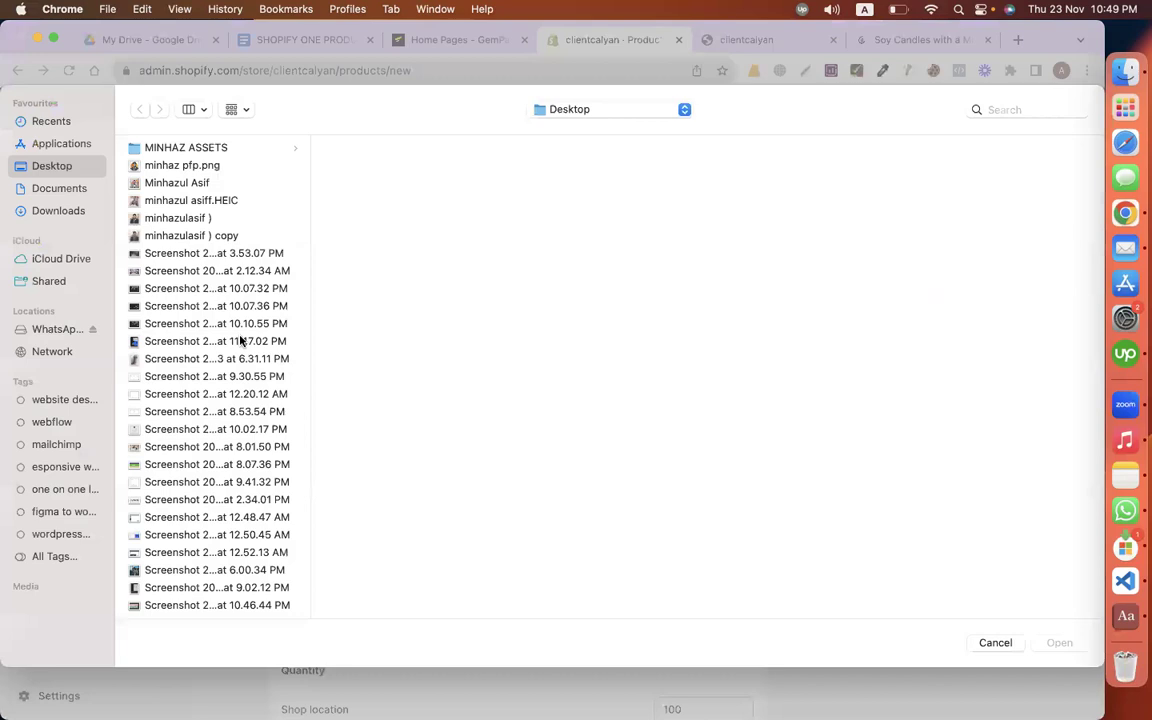
scroll(240, 341, "down", 10)
scroll(240, 341, "down", 10)
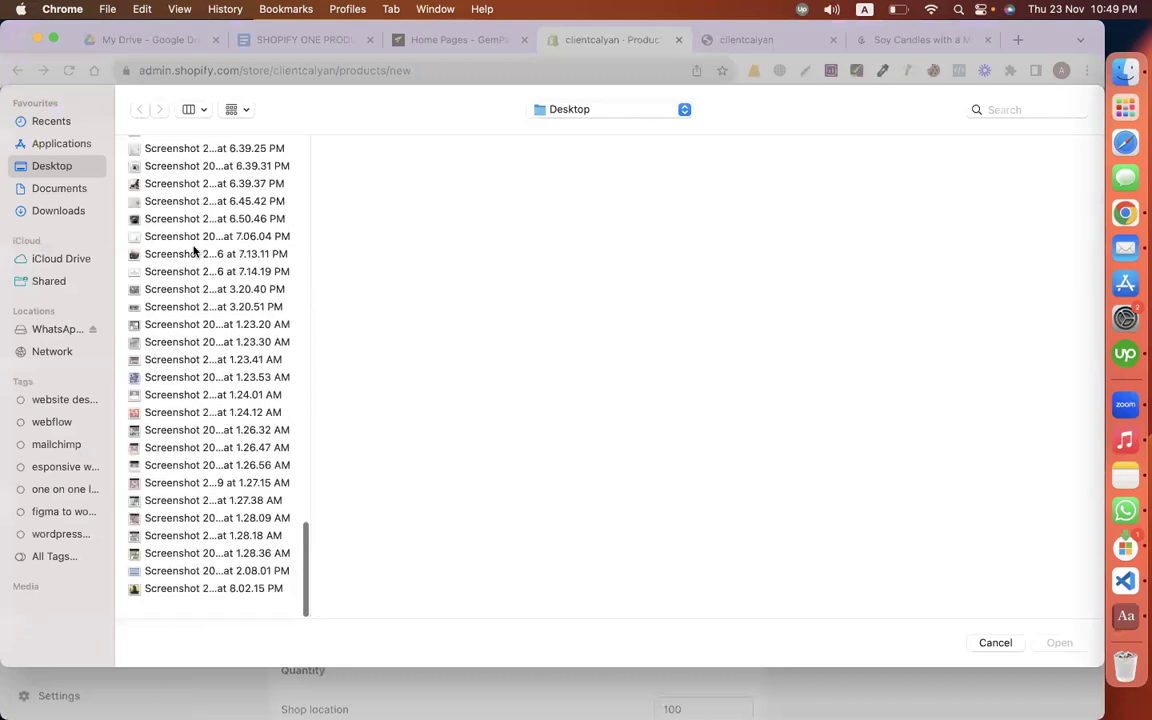
left_click(195, 251)
double_click(195, 250)
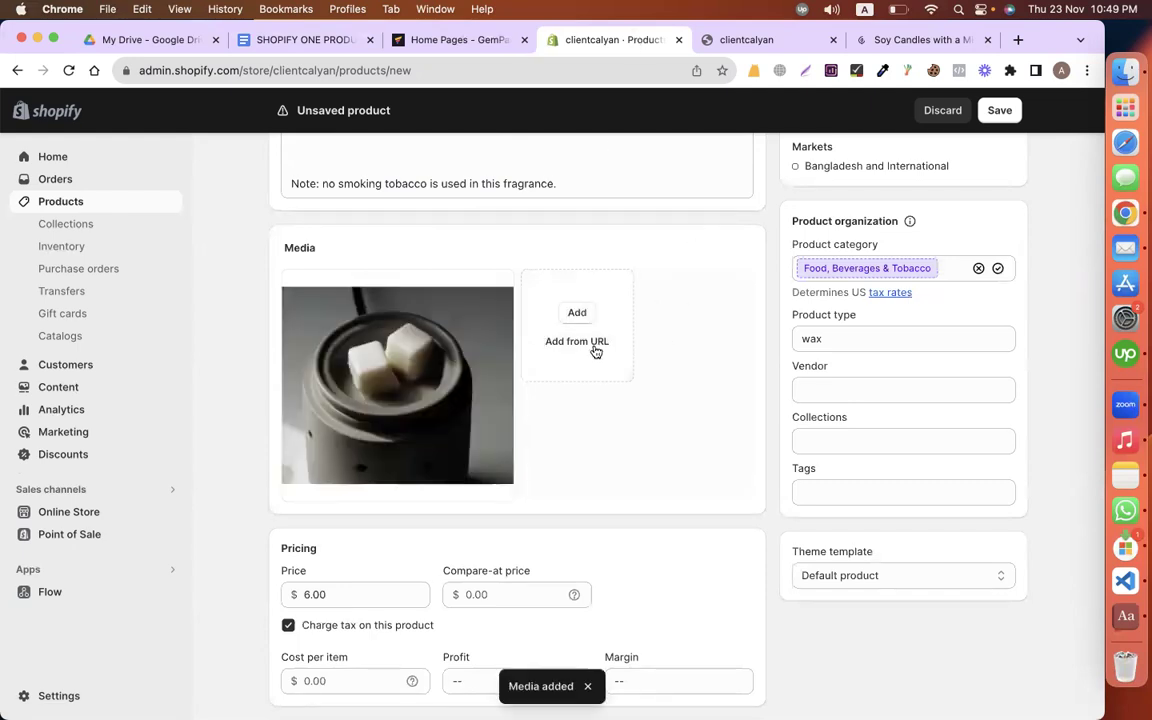
Step: Add two more photos, including the candle jar, and save the product
left_click(577, 315)
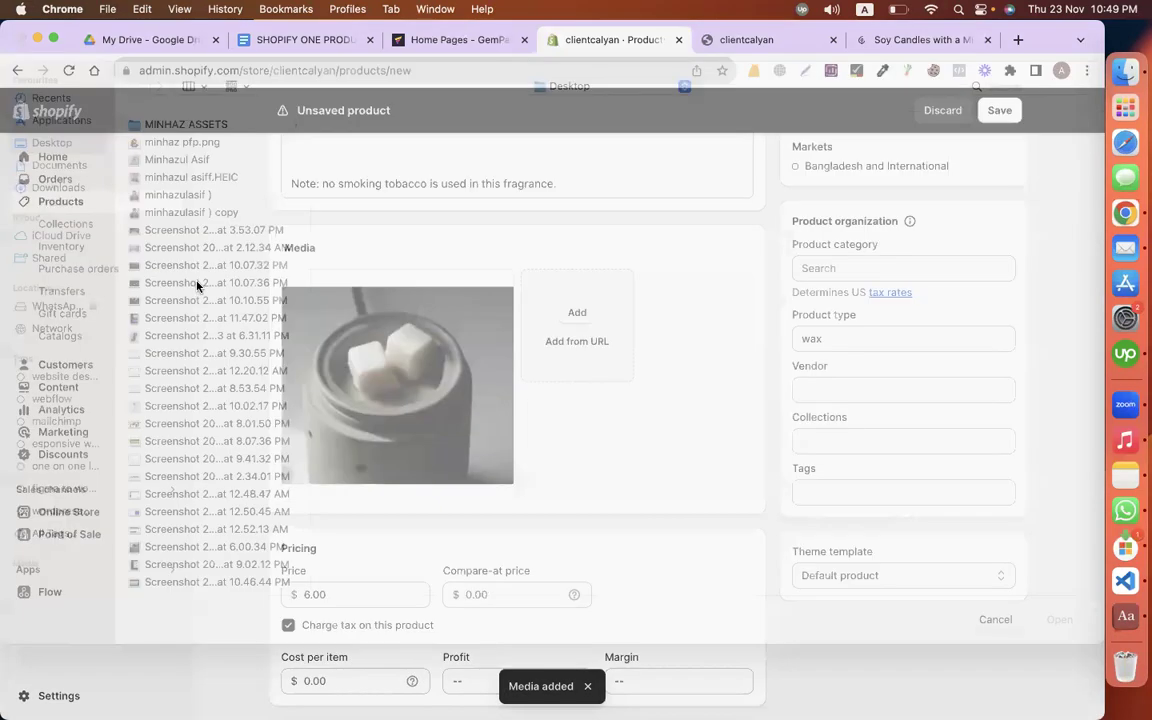
scroll(160, 448, "down", 15)
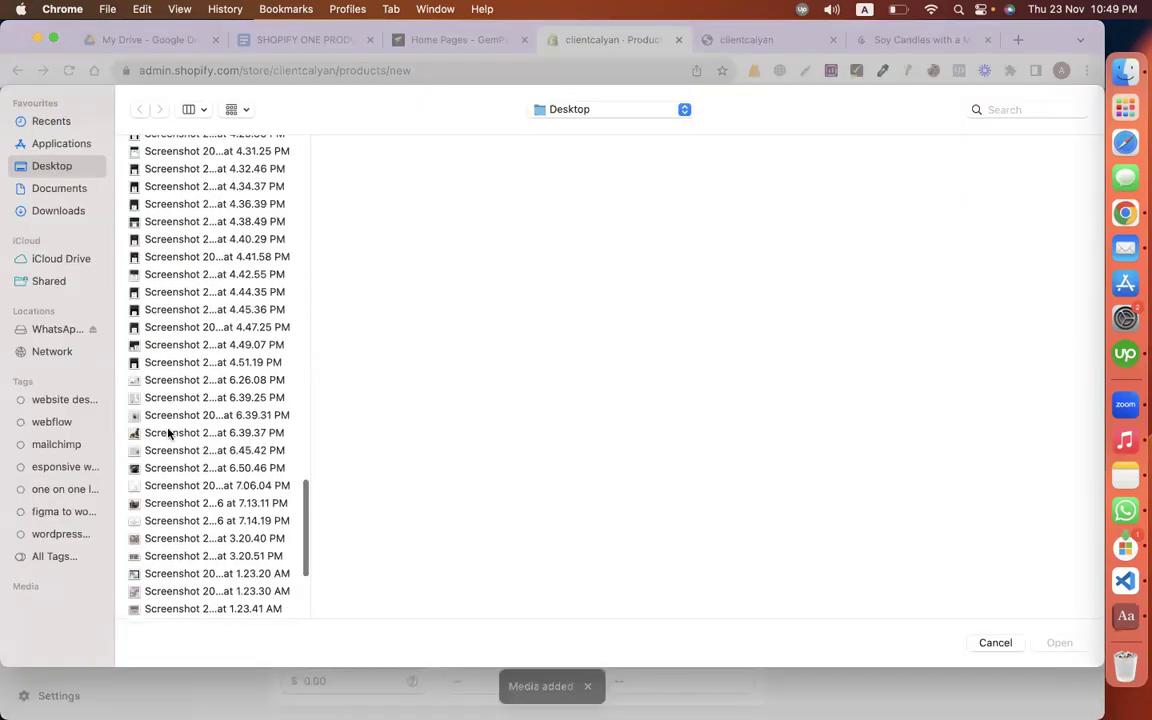
left_click(171, 433)
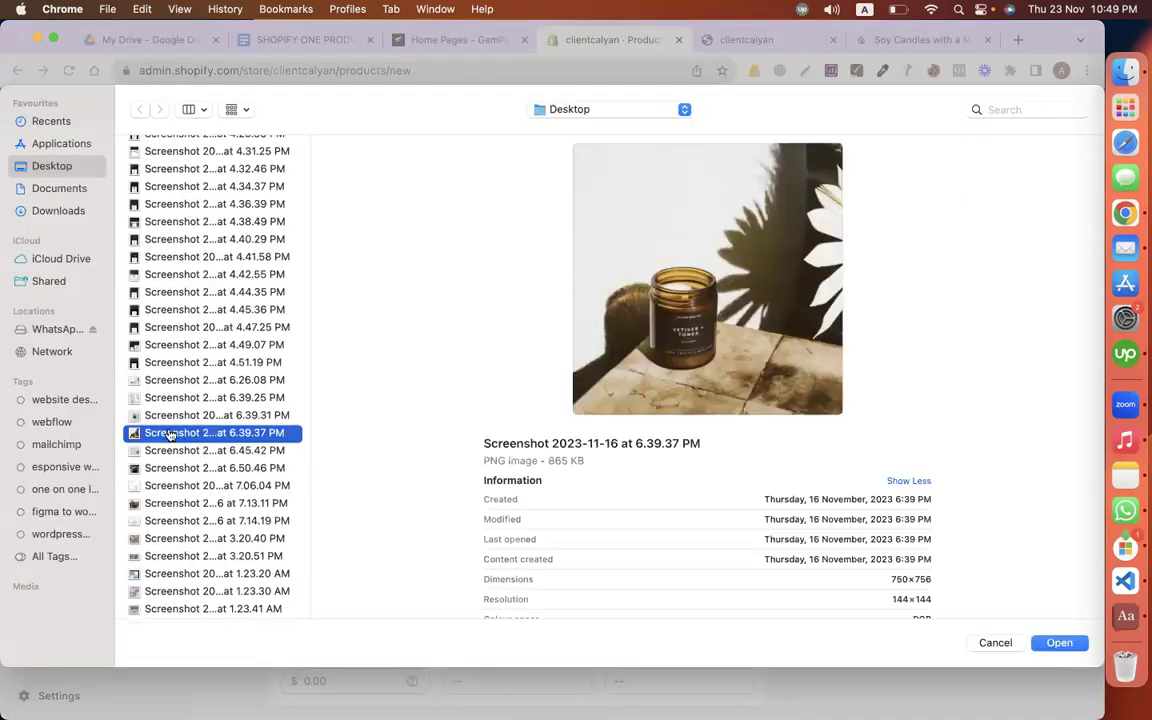
double_click(171, 433)
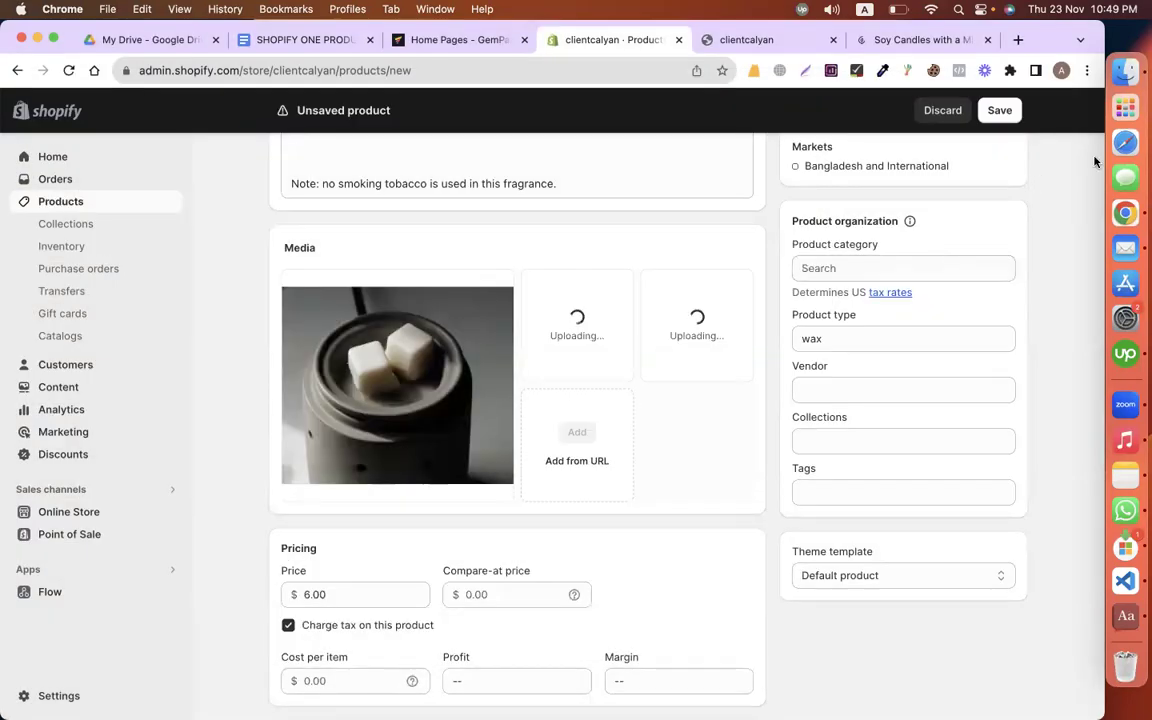
left_click(999, 110)
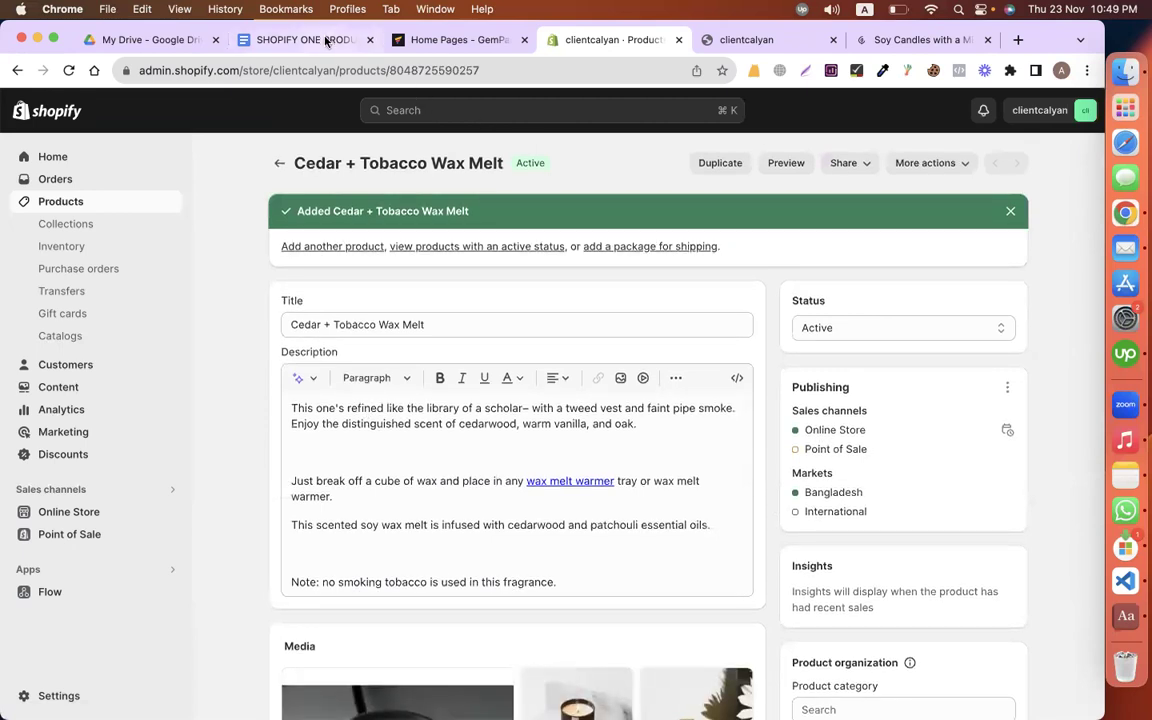
key("super+2")
Step: Read through the wax melt's product copy and store notes, then return to GemPages
scroll(435, 328, "down", 5)
left_click(360, 329)
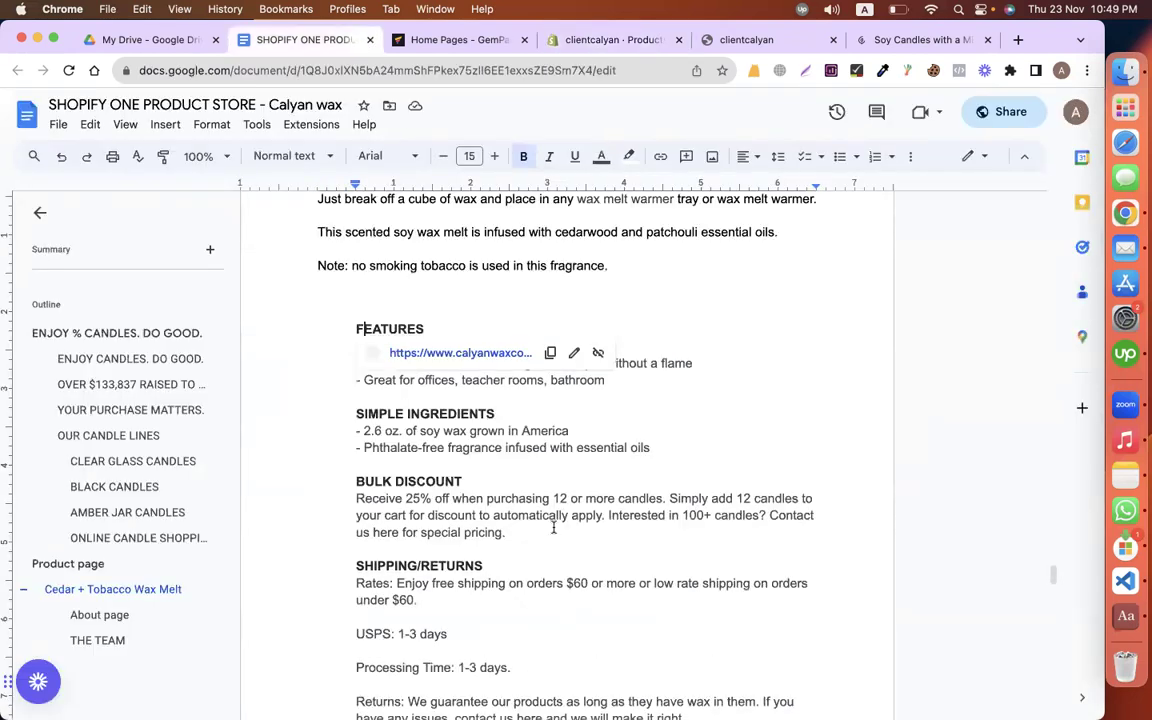
scroll(553, 527, "down", 5)
left_click(428, 265)
scroll(449, 395, "down", 4)
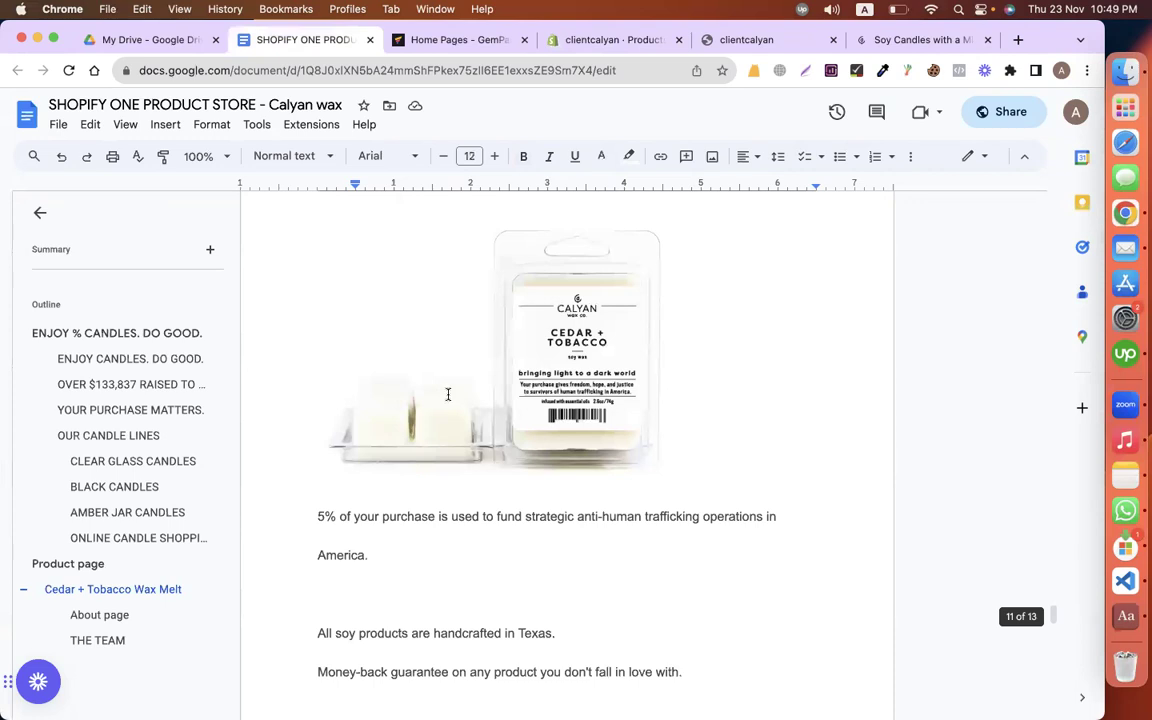
scroll(448, 395, "down", 4)
scroll(448, 395, "down", 2)
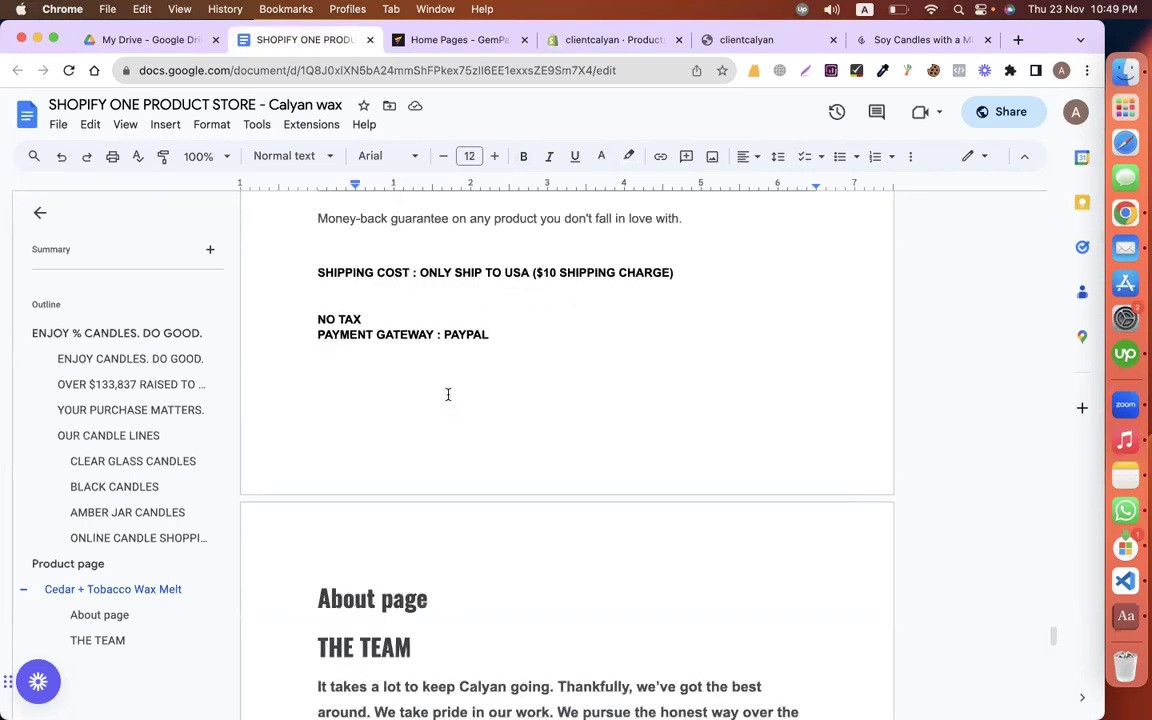
scroll(448, 394, "up", 8)
scroll(448, 394, "up", 2)
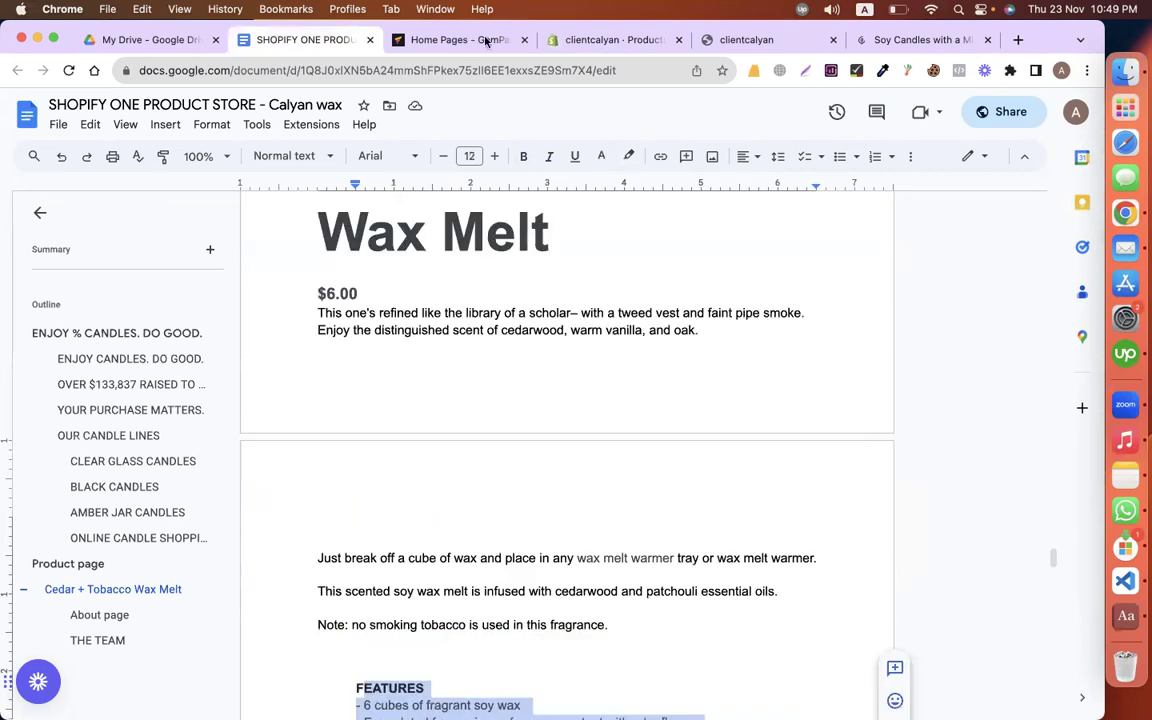
left_click(486, 41)
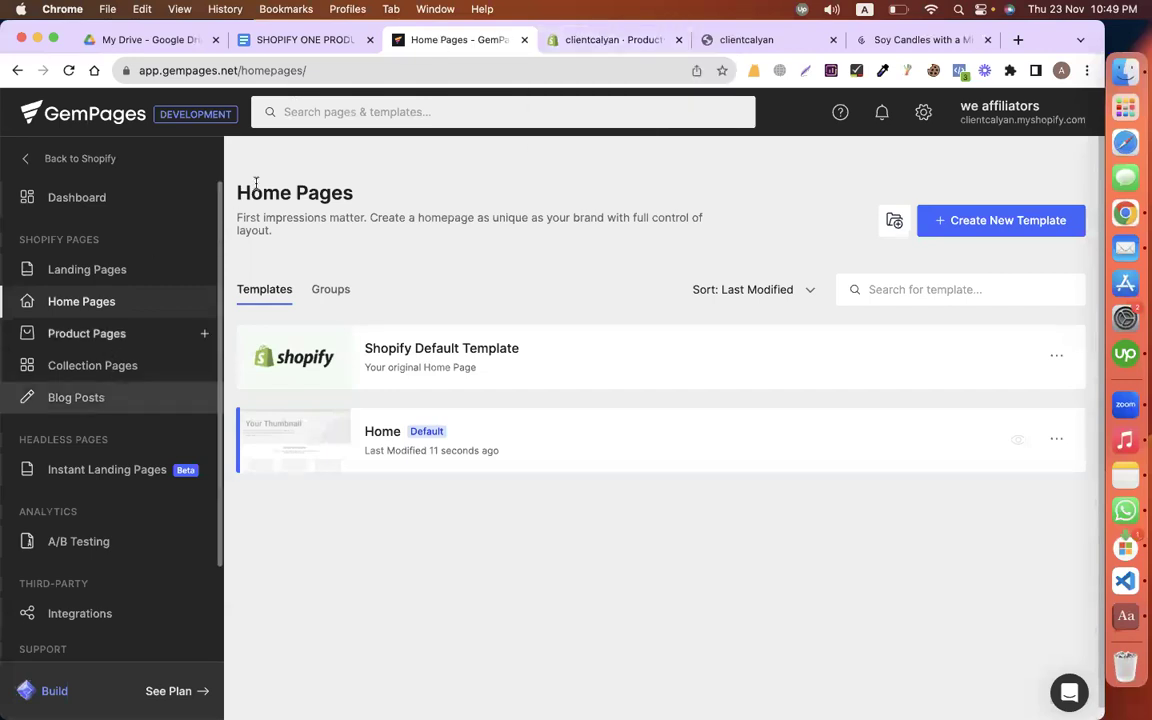
Step: Create a new product page template, delete its Product(dynamic) section, and open the Library
left_click(66, 340)
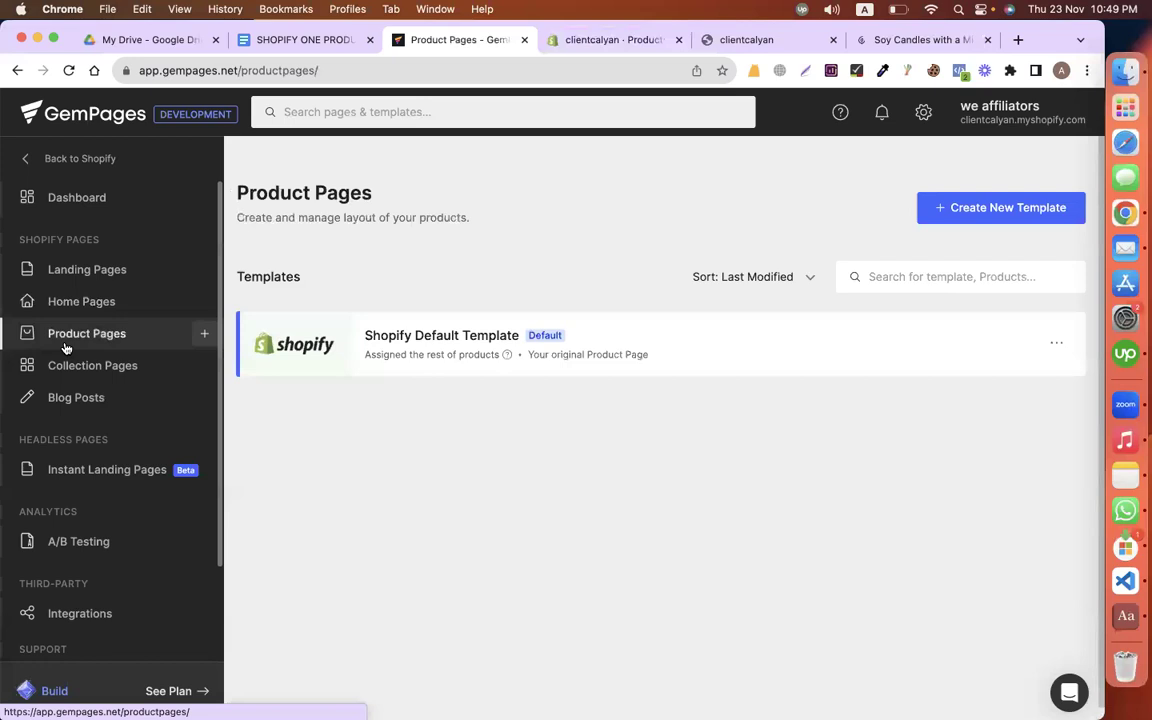
left_click(953, 219)
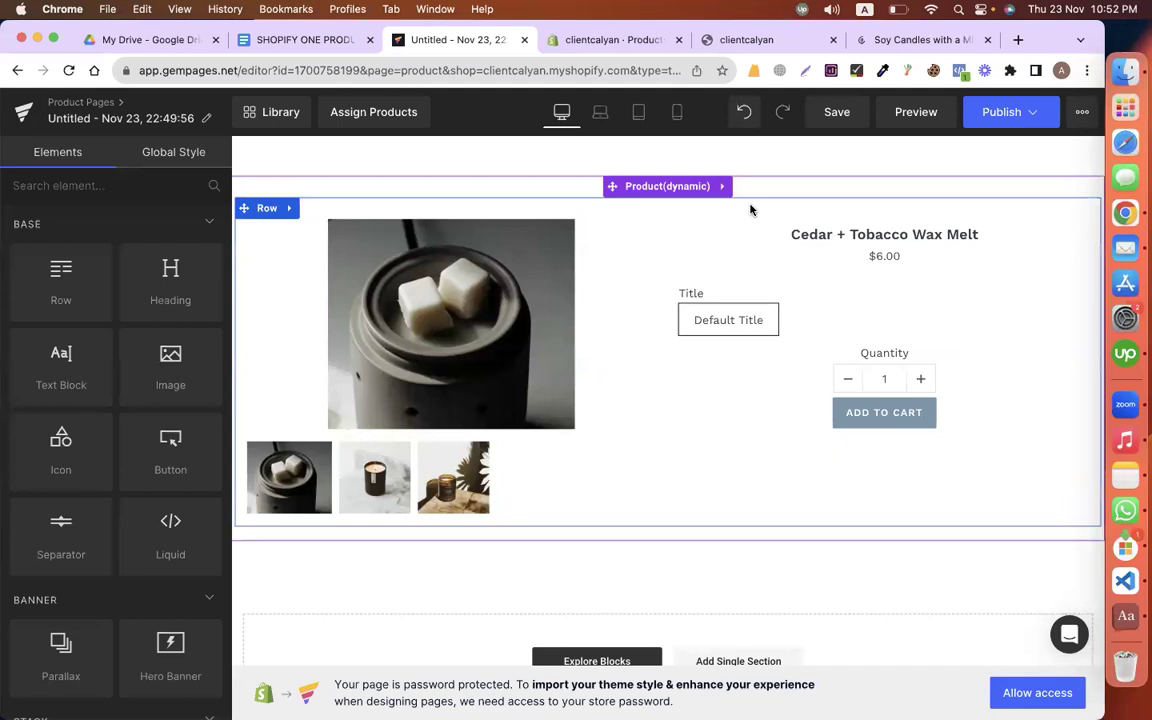
right_click(624, 344)
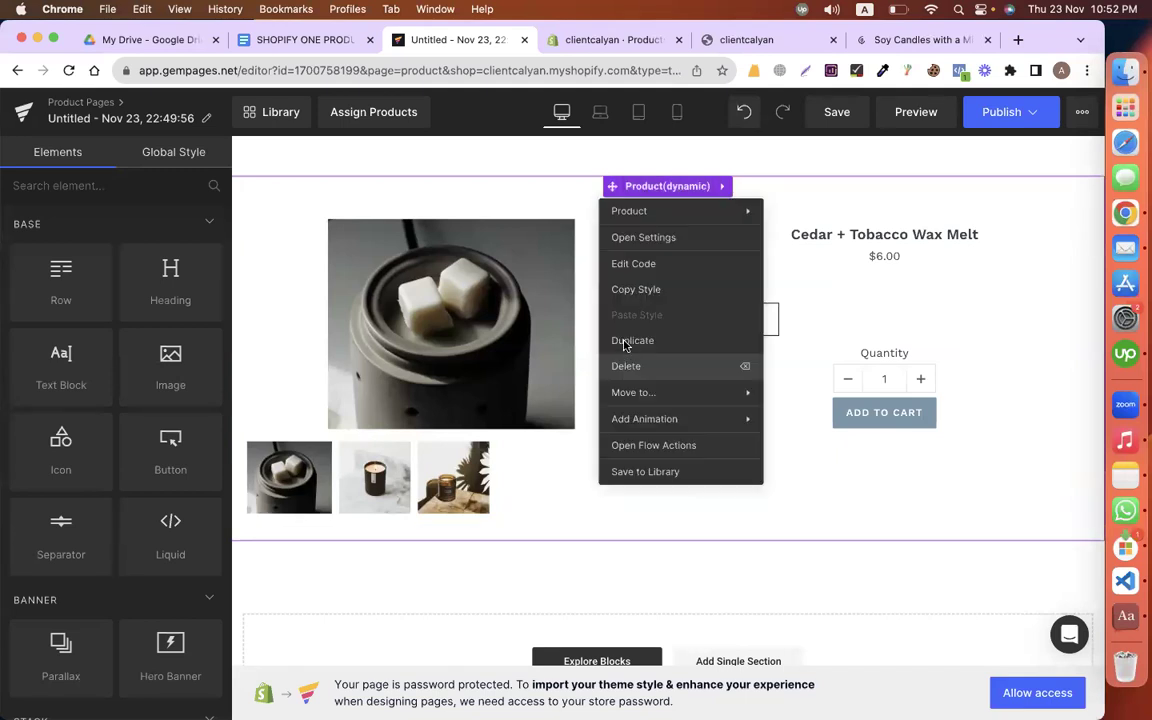
left_click(628, 366)
left_click(615, 447)
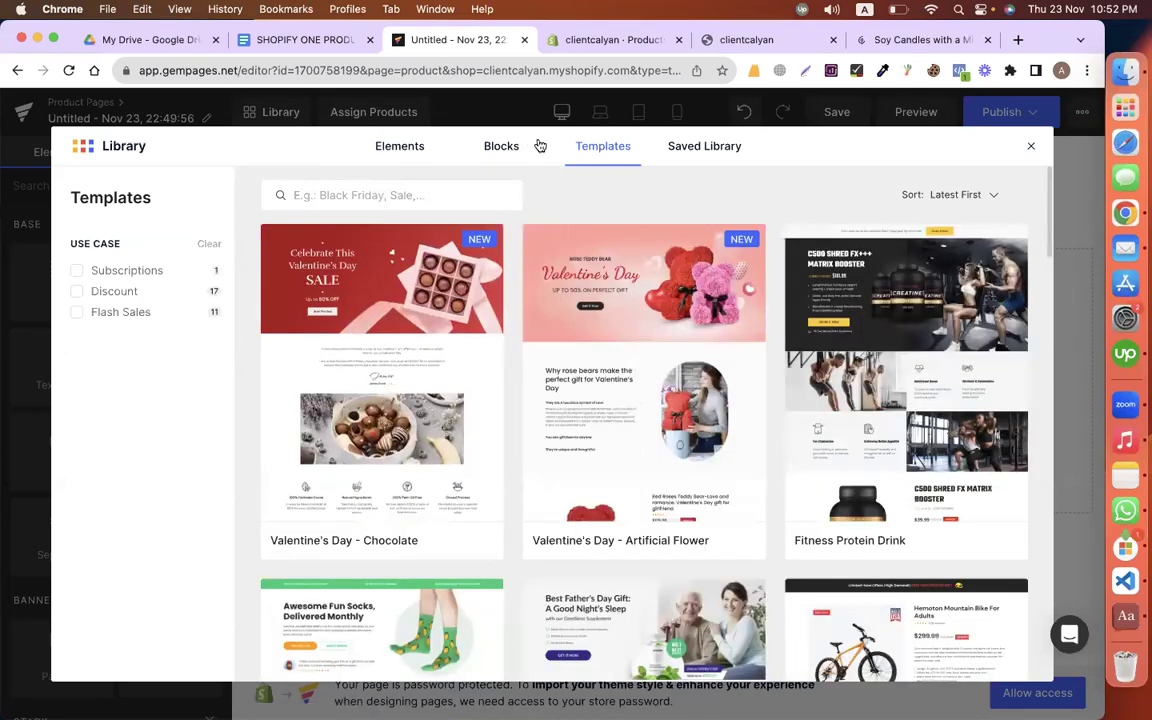
Step: Search the Blocks library for 'product' and add the Christmas Jewelry product block to the page
left_click(540, 146)
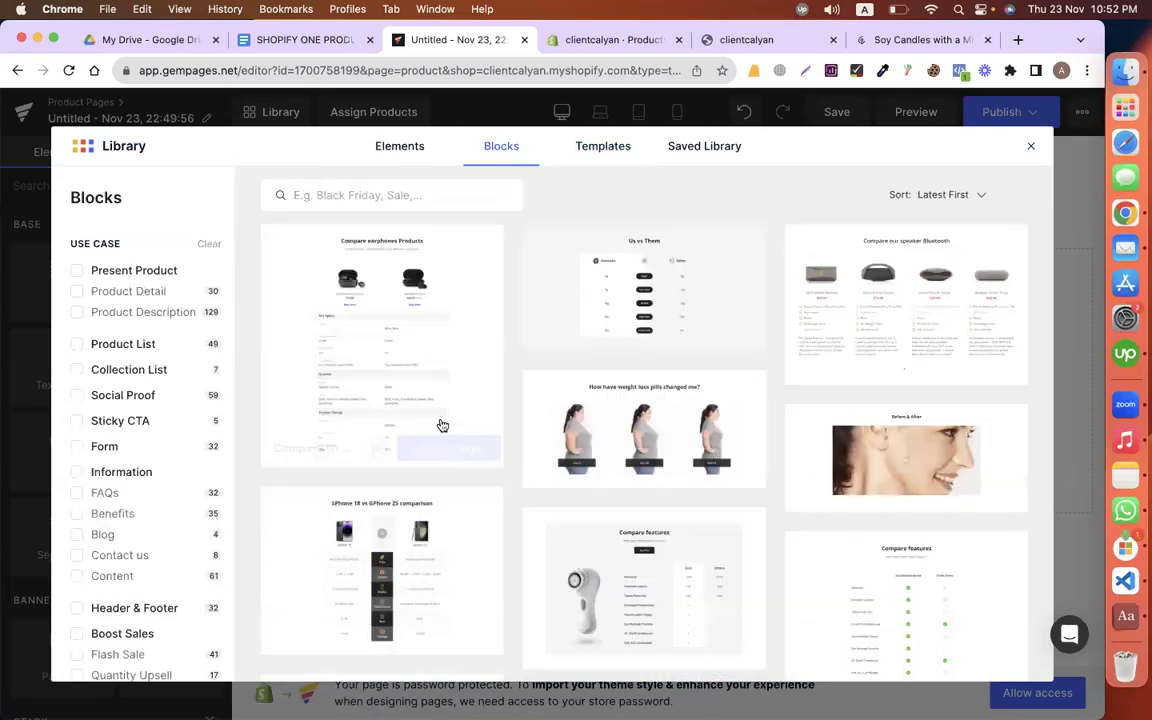
left_click(340, 192)
type("product")
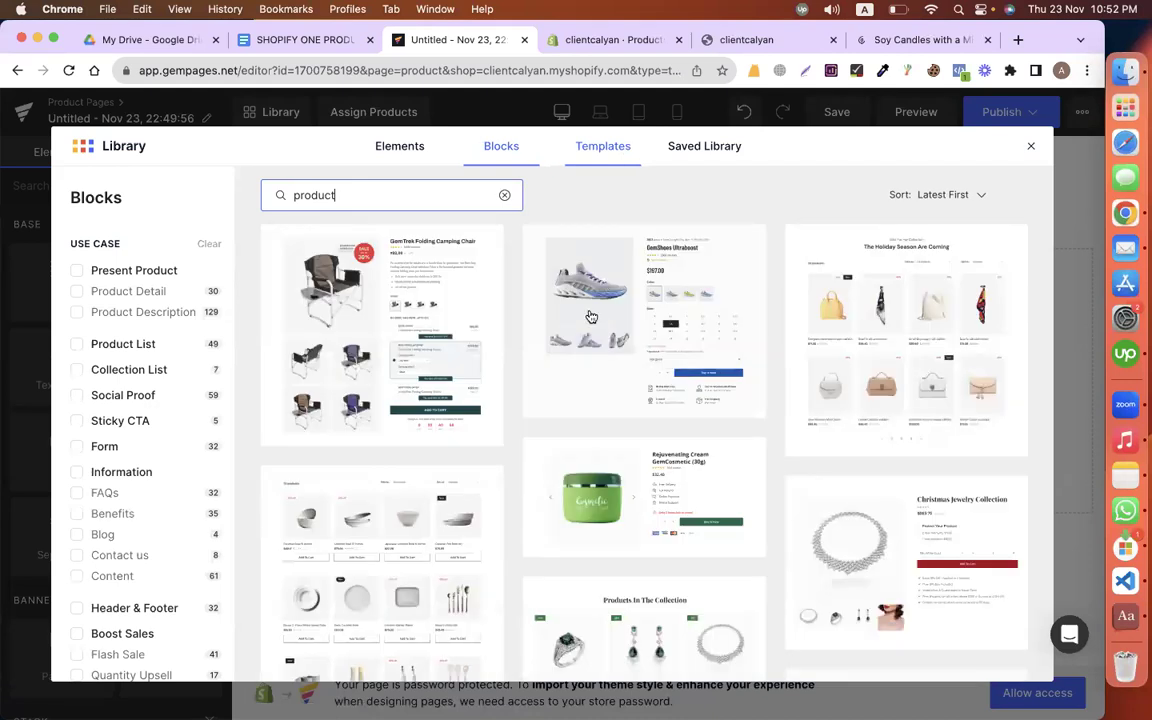
scroll(760, 360, "down", 3)
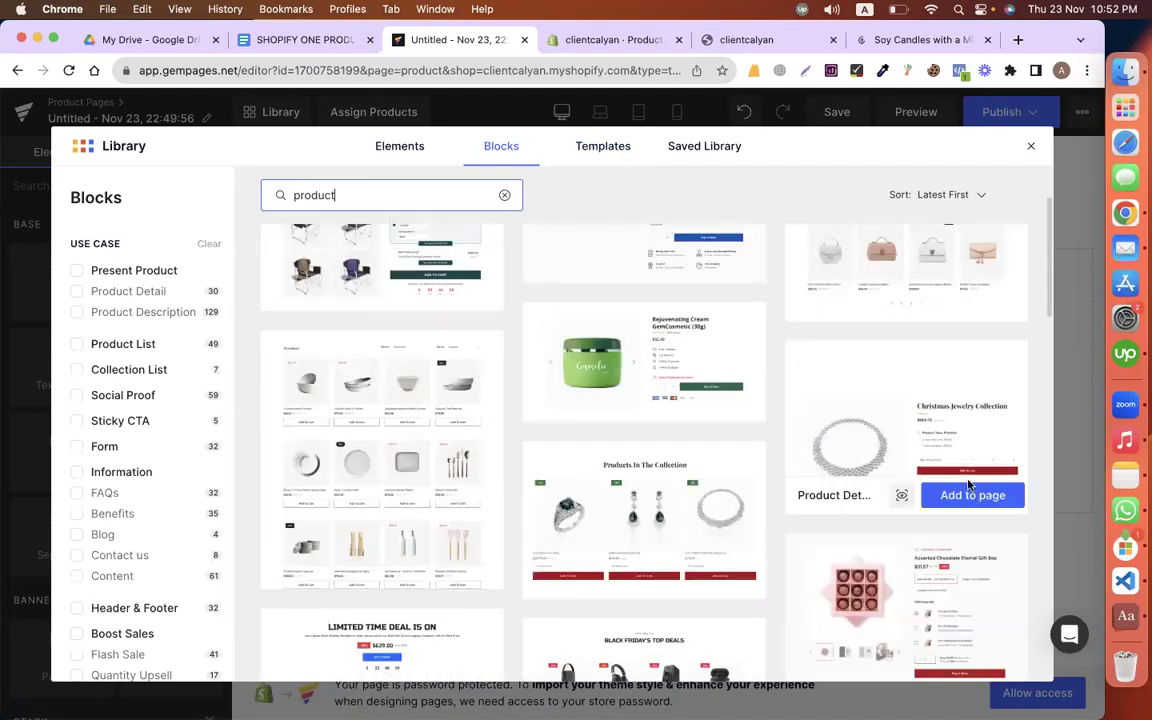
left_click(968, 494)
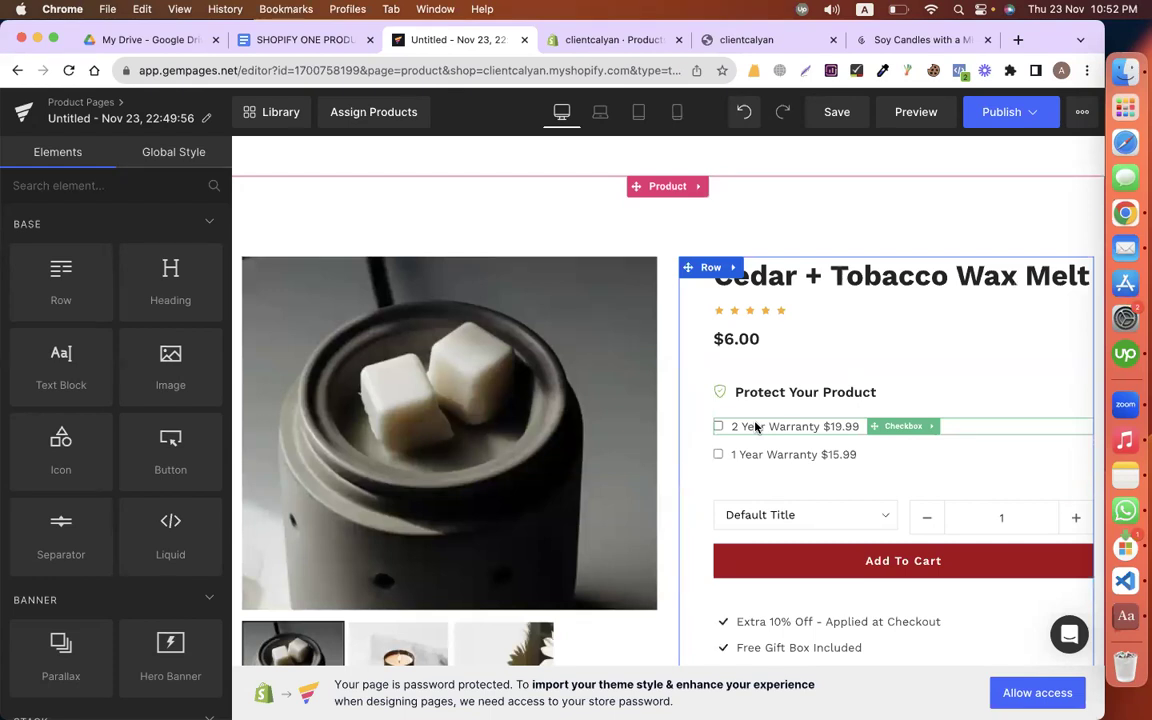
Step: Style the Cedar + Tobacco Wax Melt title in Roboto, Bolder weight, 41 px
left_click(817, 290)
scroll(84, 371, "down", 2)
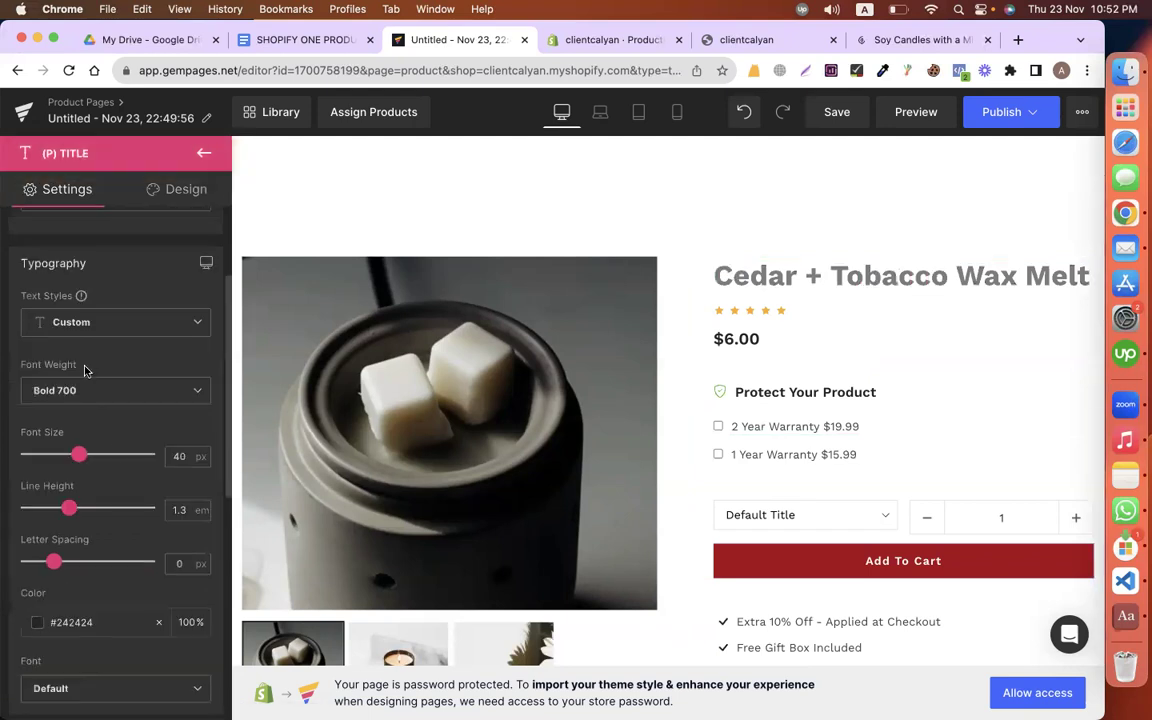
scroll(80, 411, "down", 2)
left_click(65, 466)
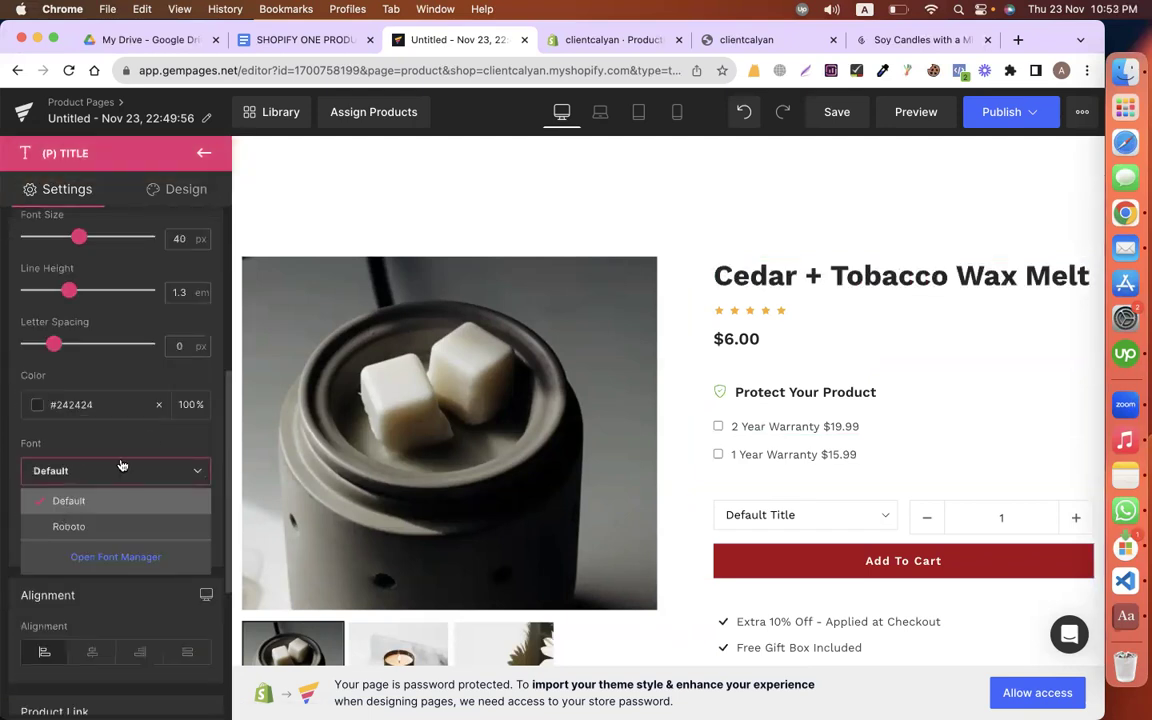
left_click(68, 526)
scroll(100, 400, "up", 3)
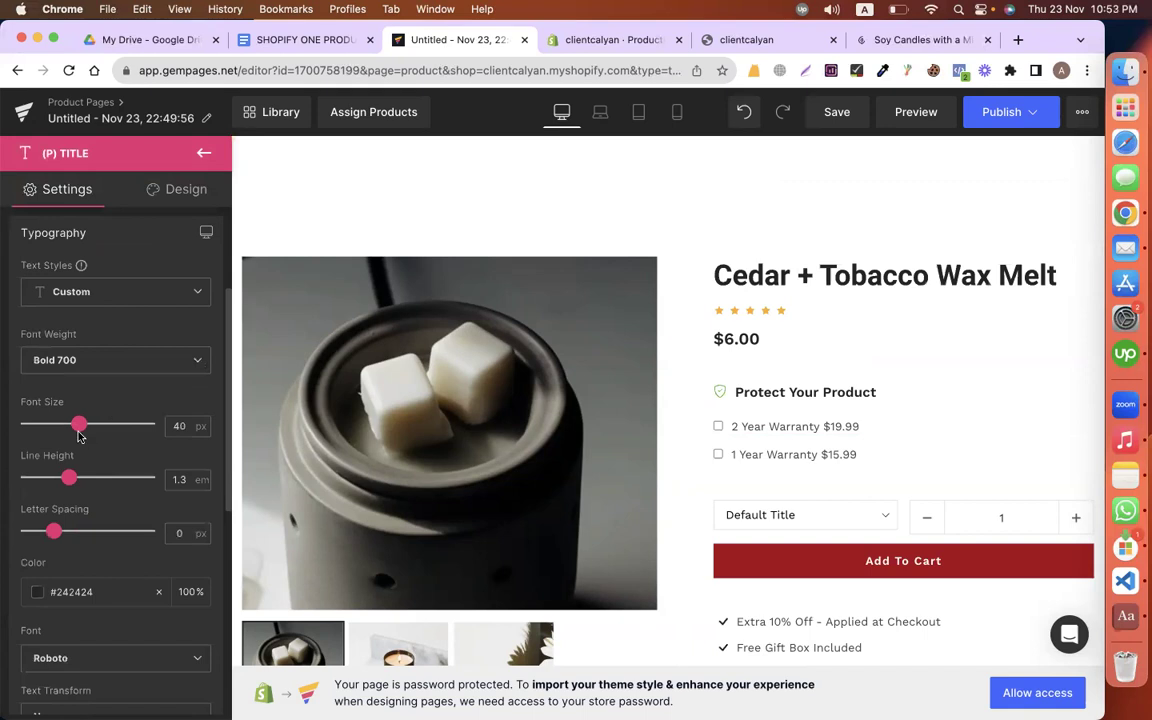
left_click(58, 338)
scroll(72, 415, "down", 2)
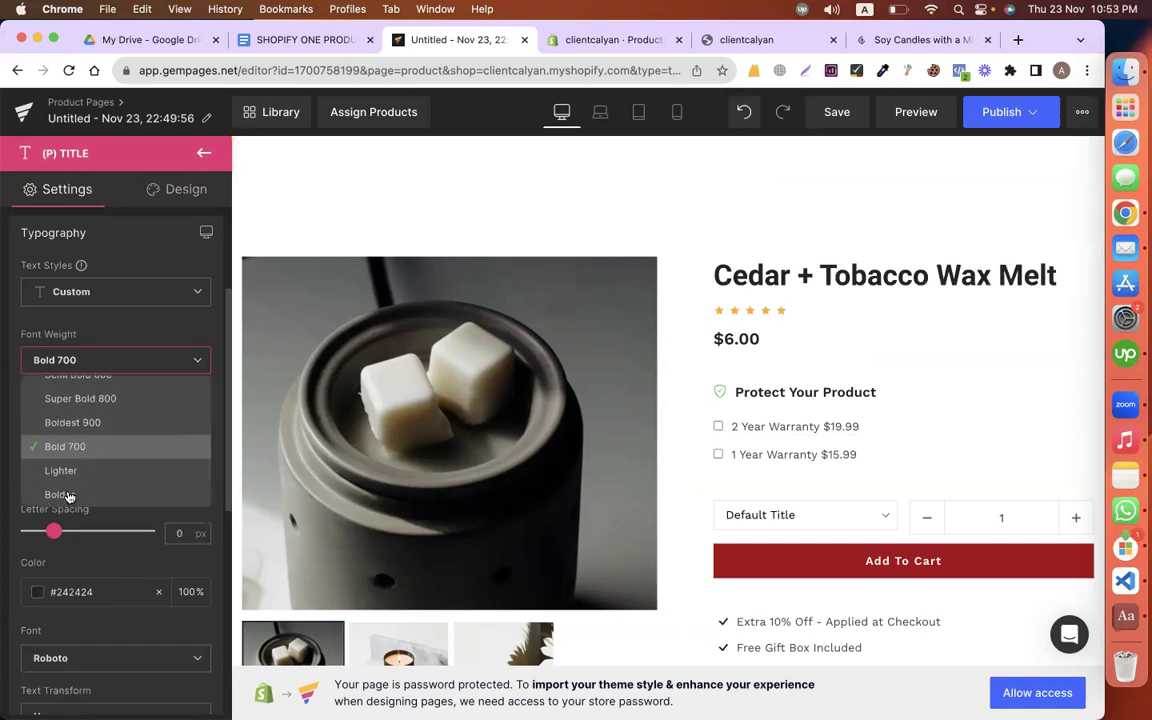
left_click(60, 494)
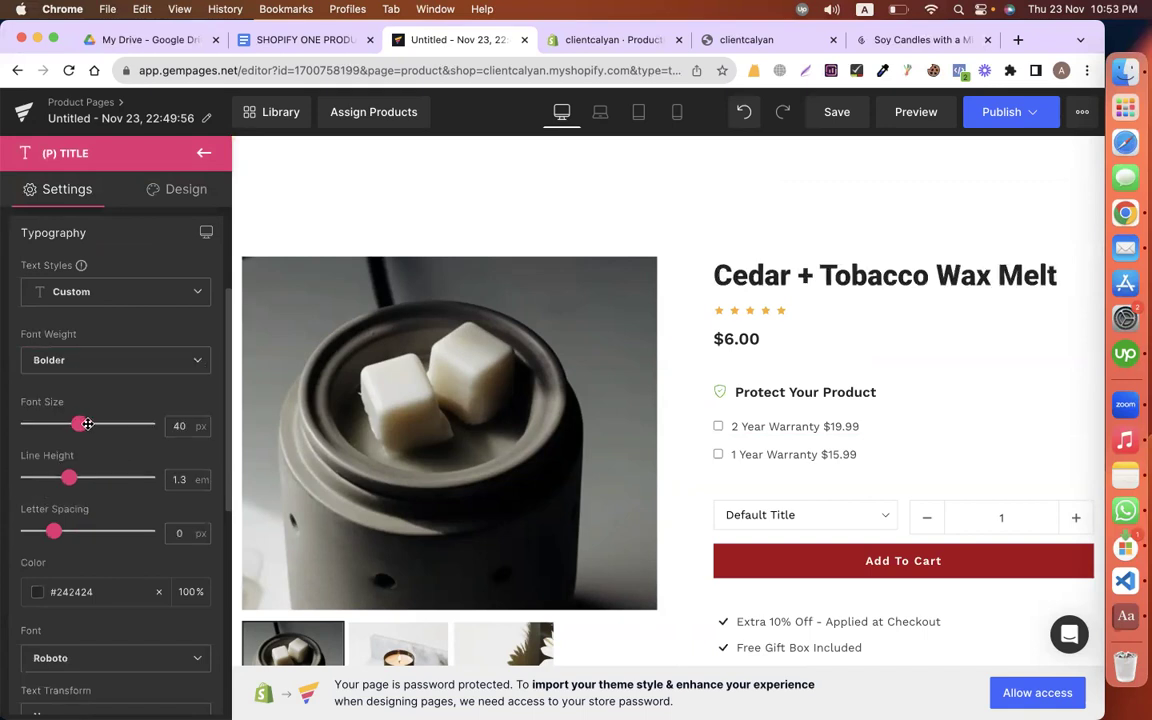
left_click_drag(88, 424, 90, 424)
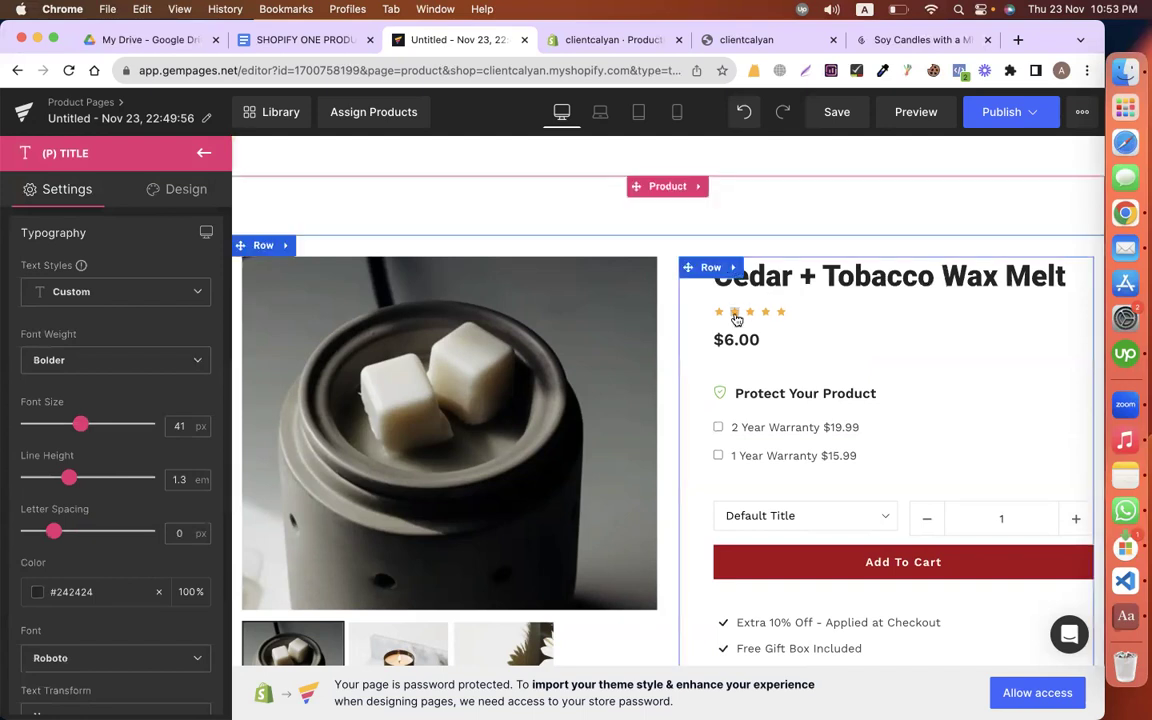
left_click(849, 311)
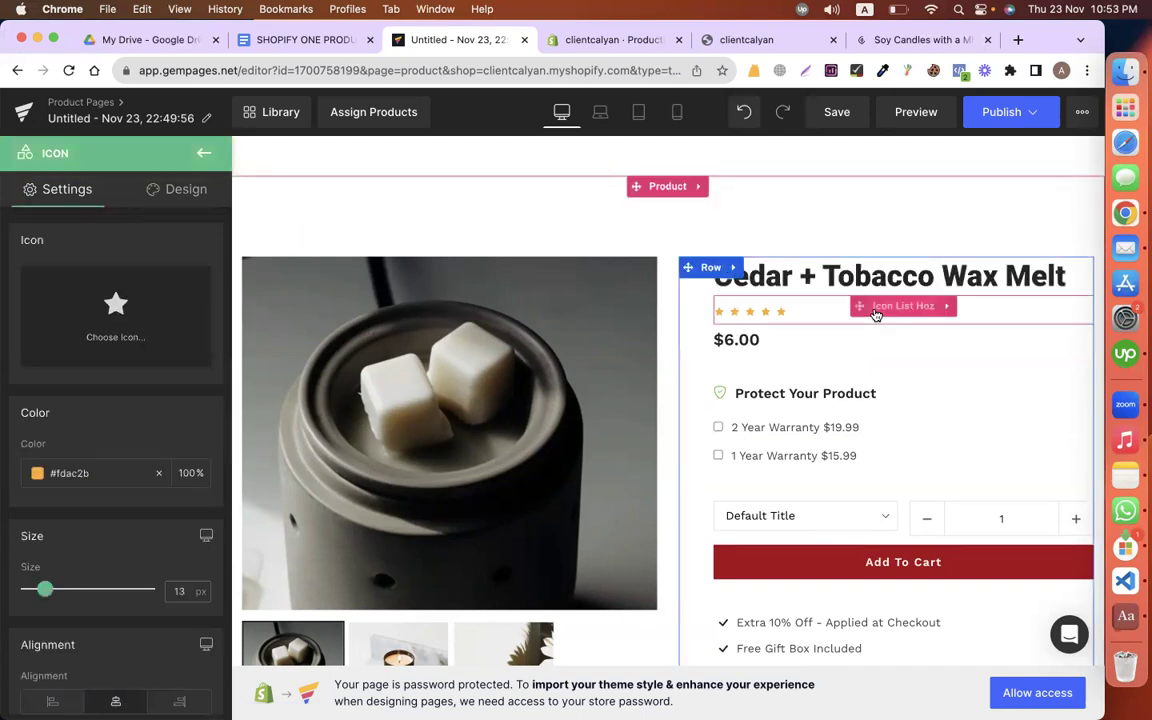
Step: Delete the star rating row and the Protect Your Product block
right_click(875, 315)
left_click(820, 507)
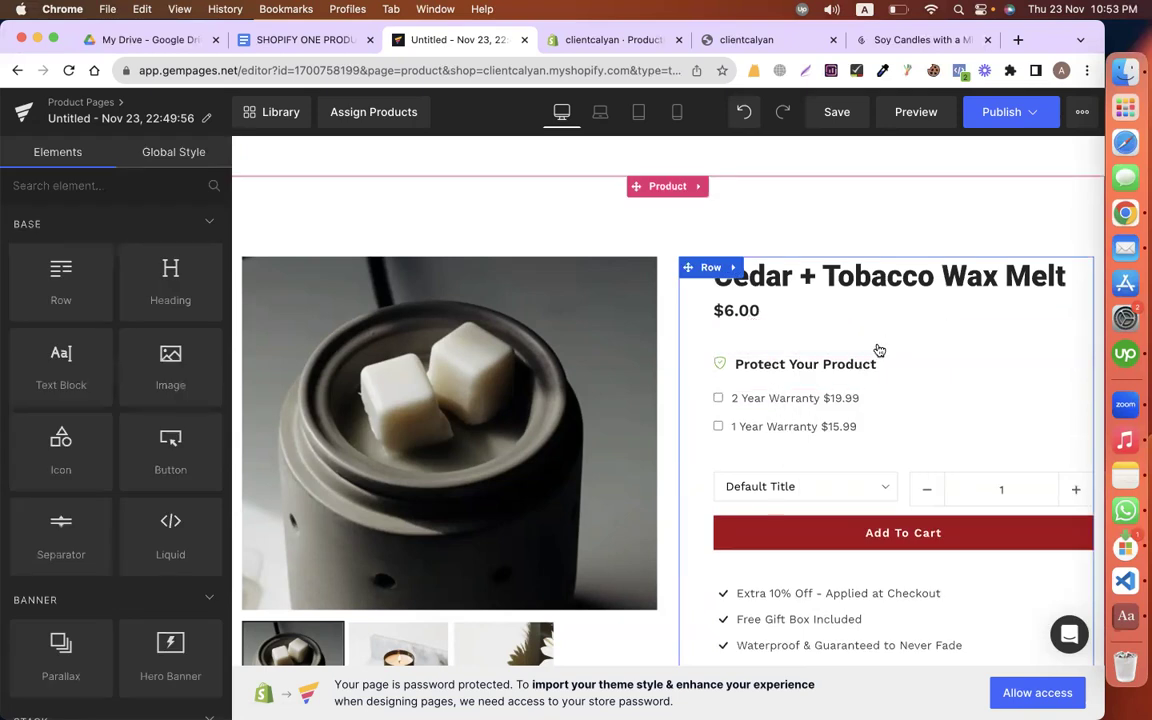
right_click(836, 372)
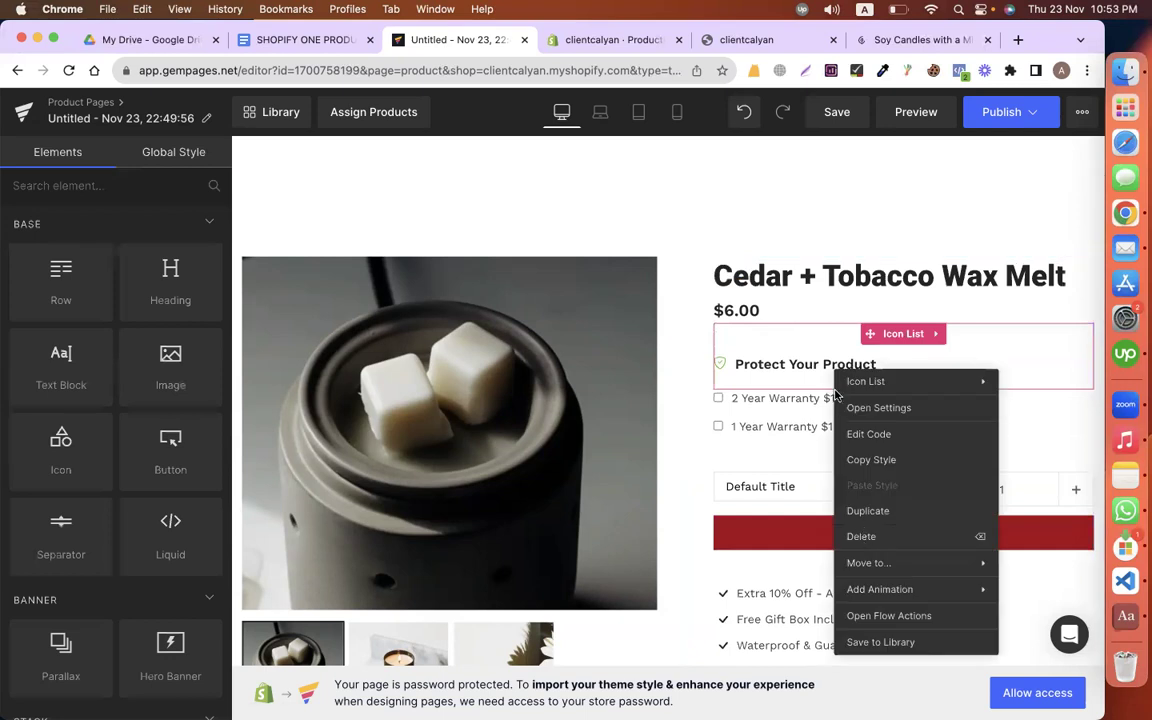
key("BackSpace")
Step: Delete the 2 Year and 1 Year Warranty options and the variant picker, then reposition the quantity selector
left_click(889, 333)
key("BackSpace")
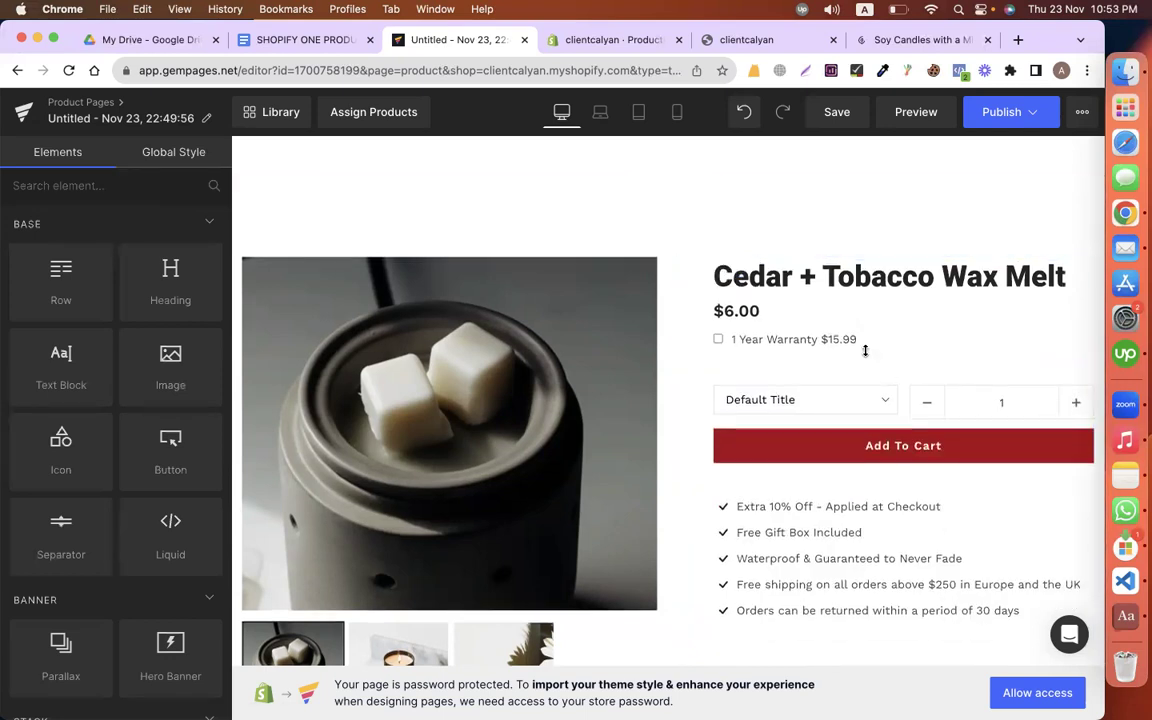
right_click(890, 340)
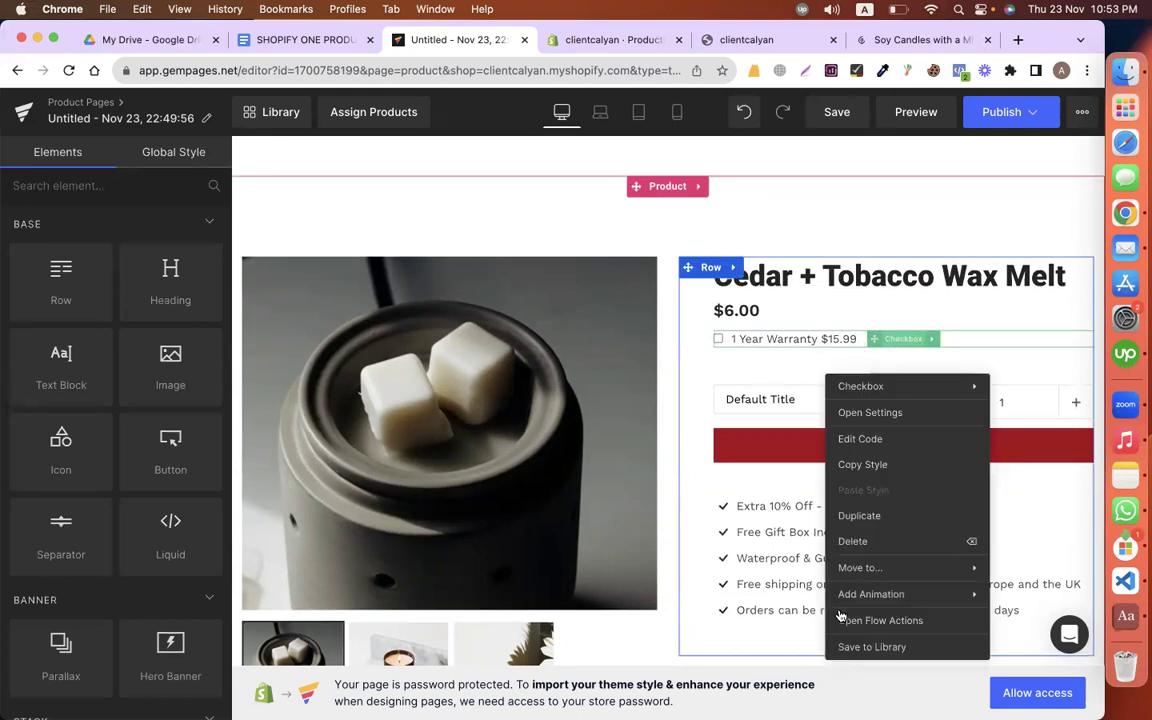
key("BackSpace")
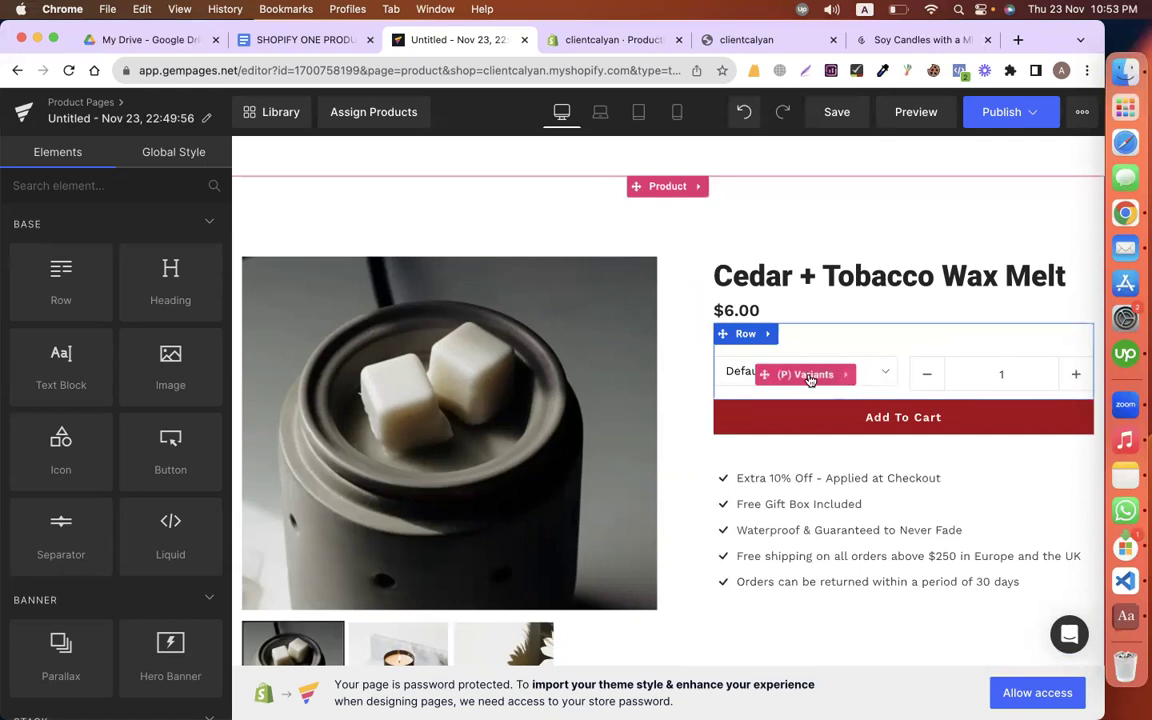
right_click(774, 574)
left_click(763, 580)
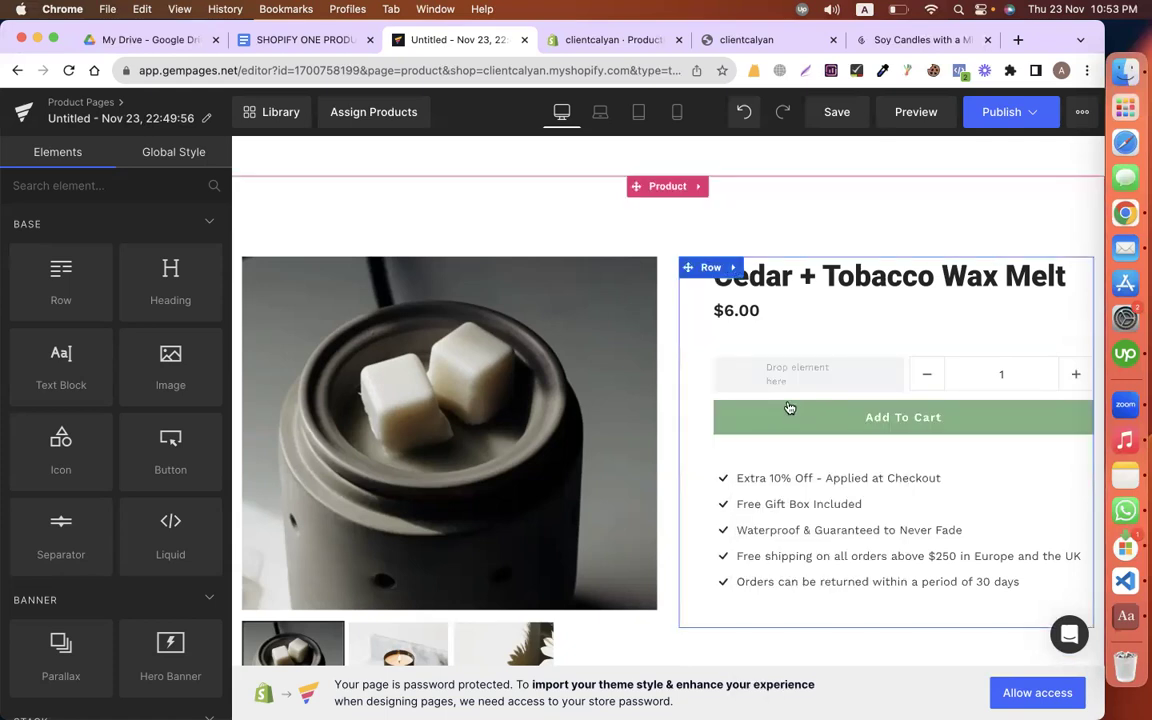
left_click_drag(969, 371, 689, 375)
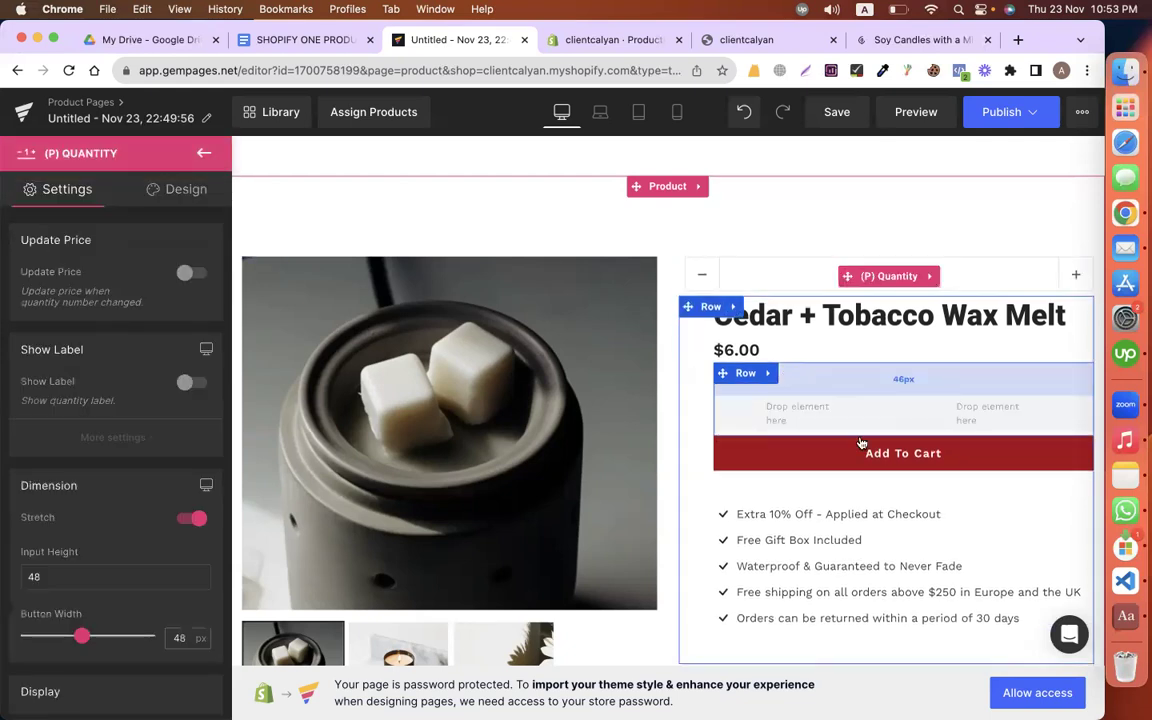
Step: Move the quantity selector under the $6.00 price and delete the leftover empty row
scroll(822, 544, "down", 5)
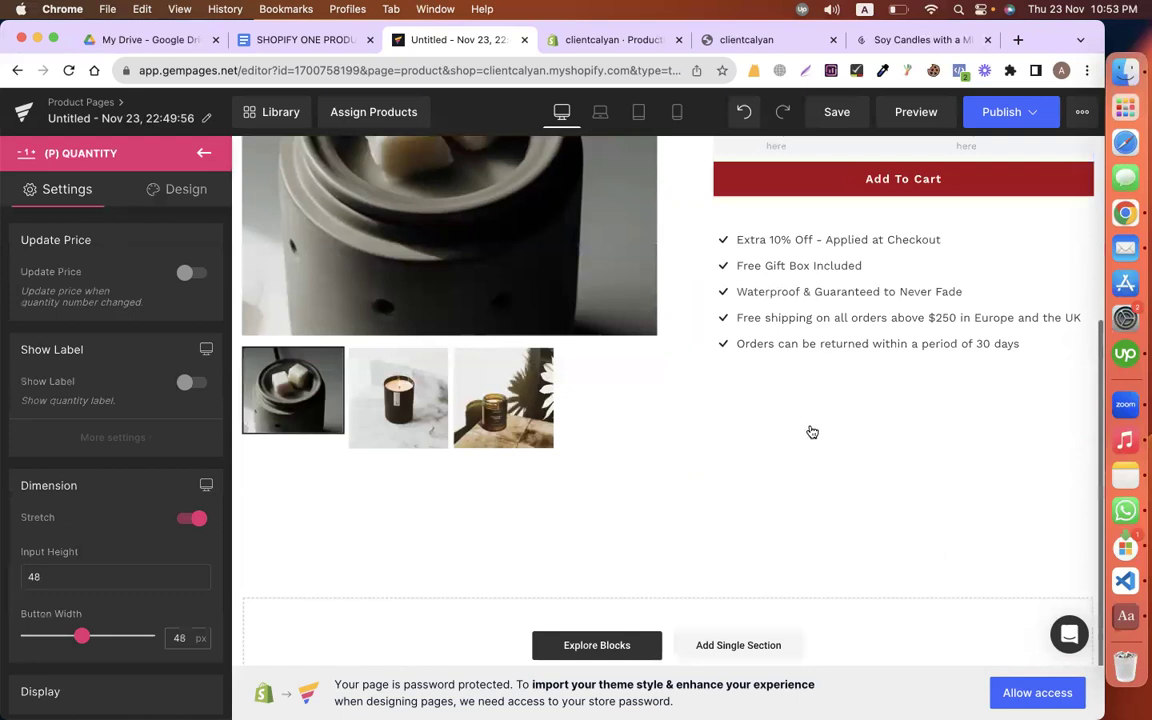
scroll(813, 432, "up", 5)
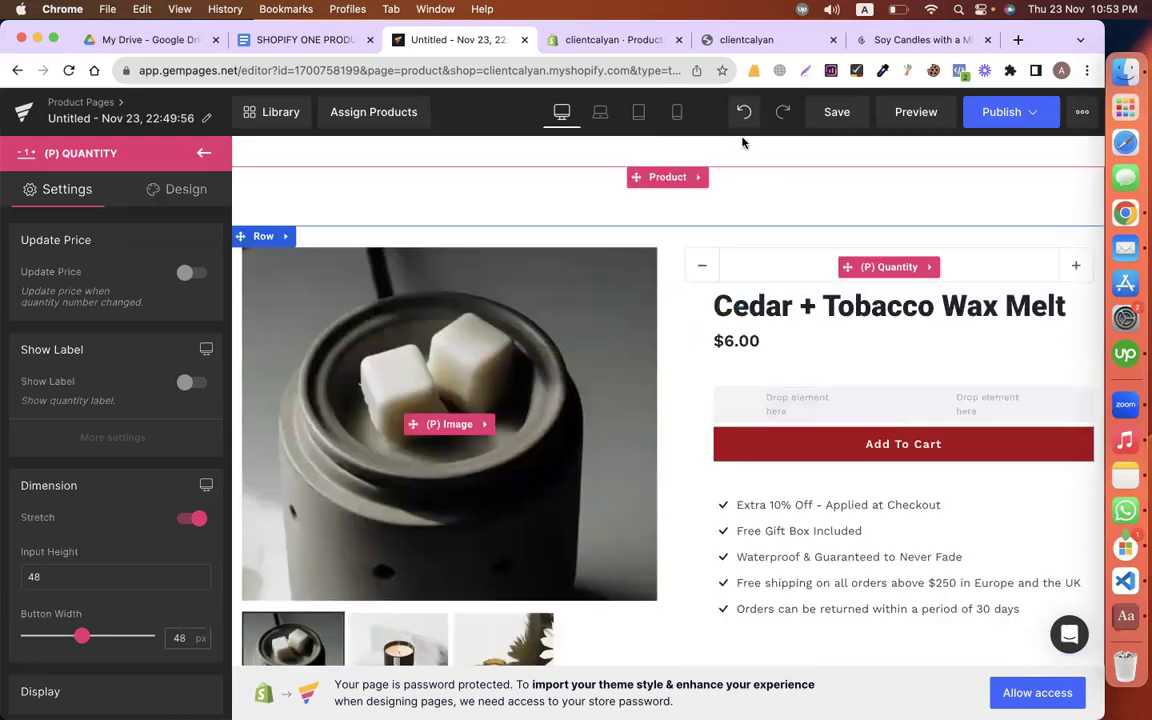
left_click_drag(747, 312, 868, 370)
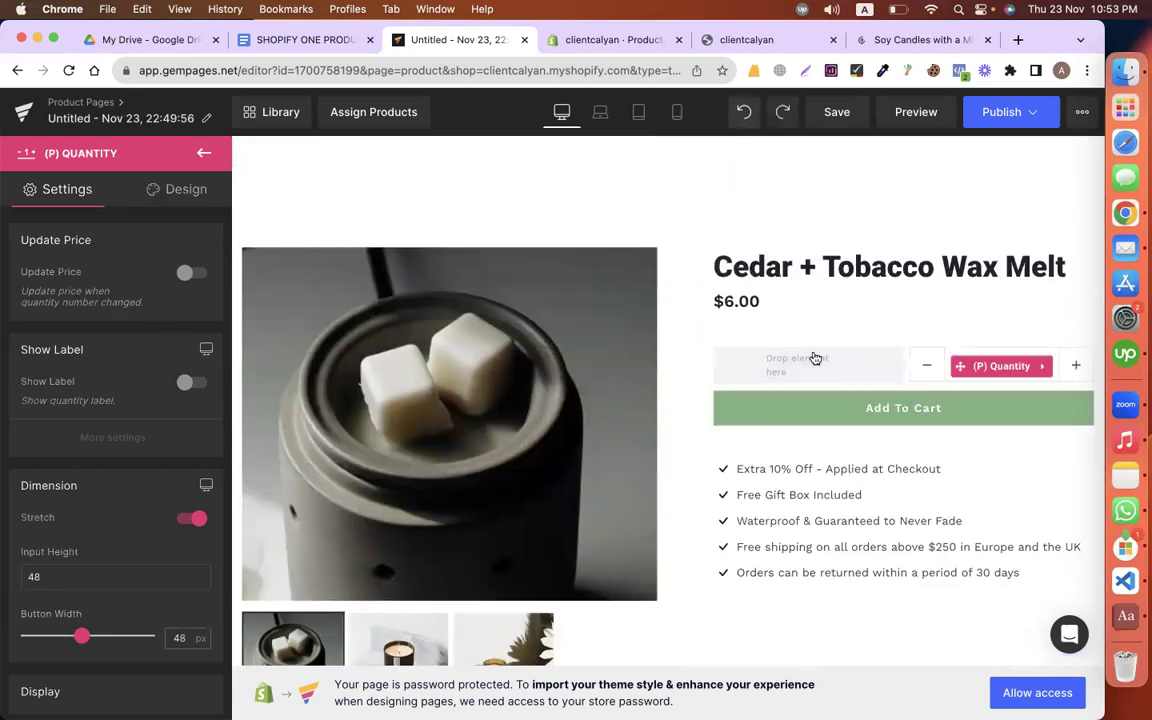
left_click_drag(944, 368, 742, 312)
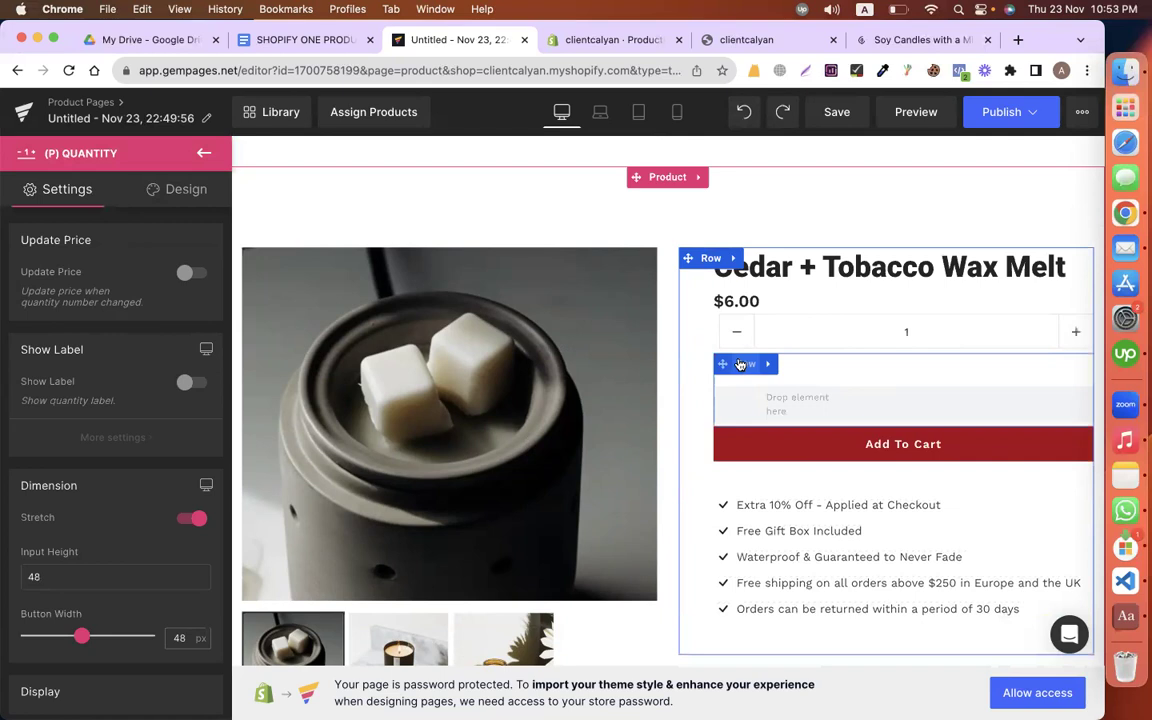
right_click(664, 480)
key("BackSpace")
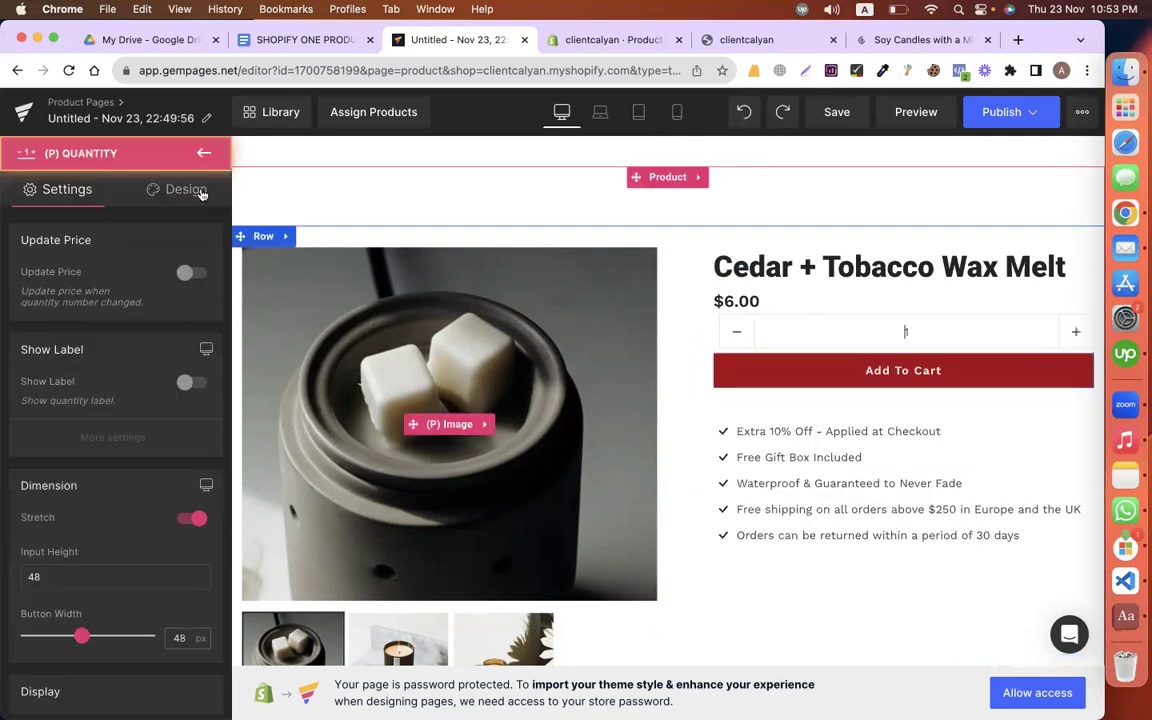
Step: Give the quantity selector a 32 px top margin and 0 px left margin
left_click(152, 192)
left_click(48, 287)
left_click(96, 327)
type("8")
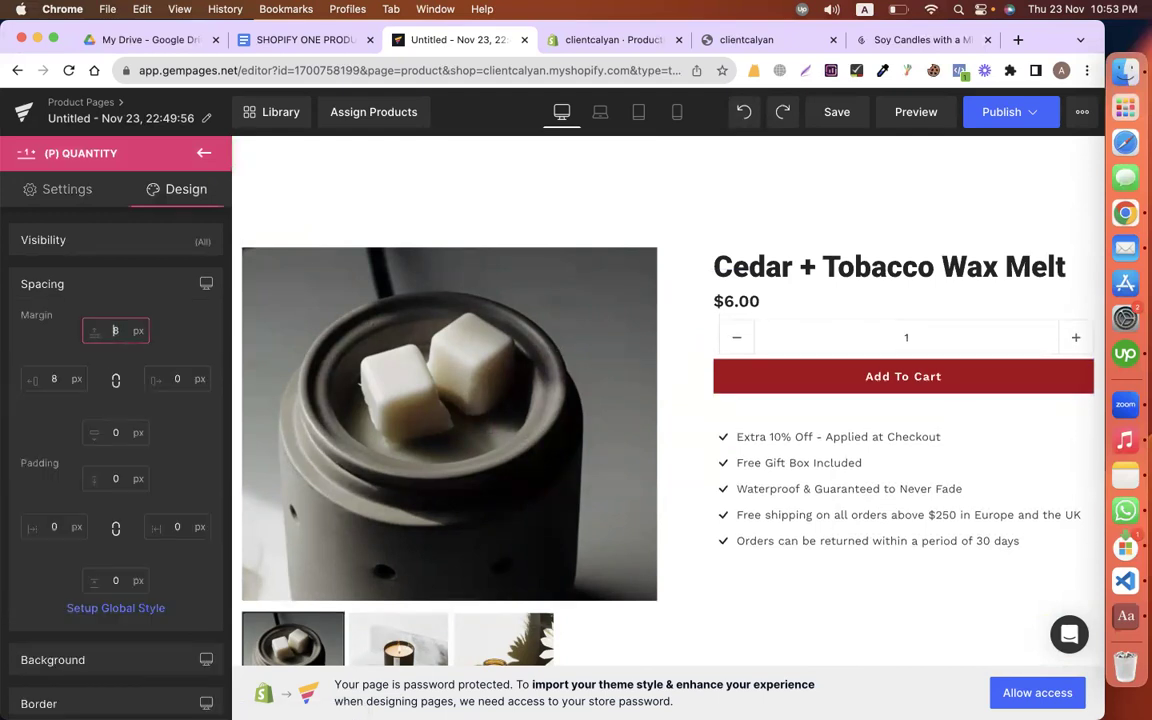
type("25")
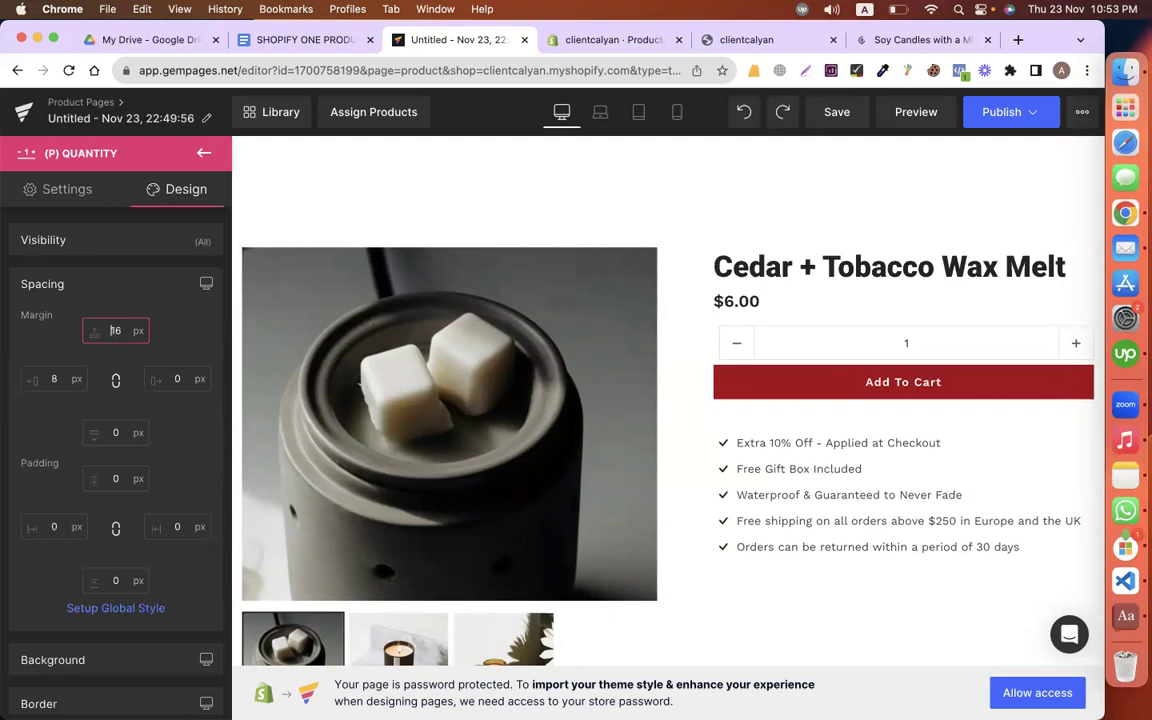
type("32")
left_click(55, 379)
type("0")
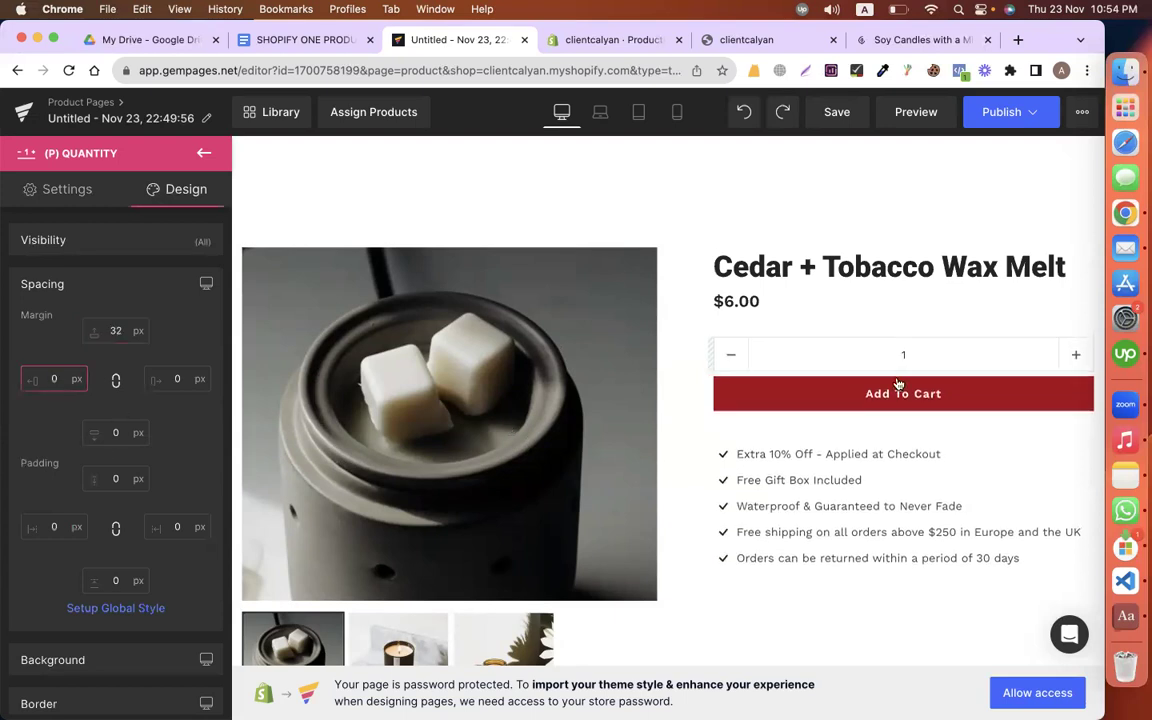
left_click(767, 392)
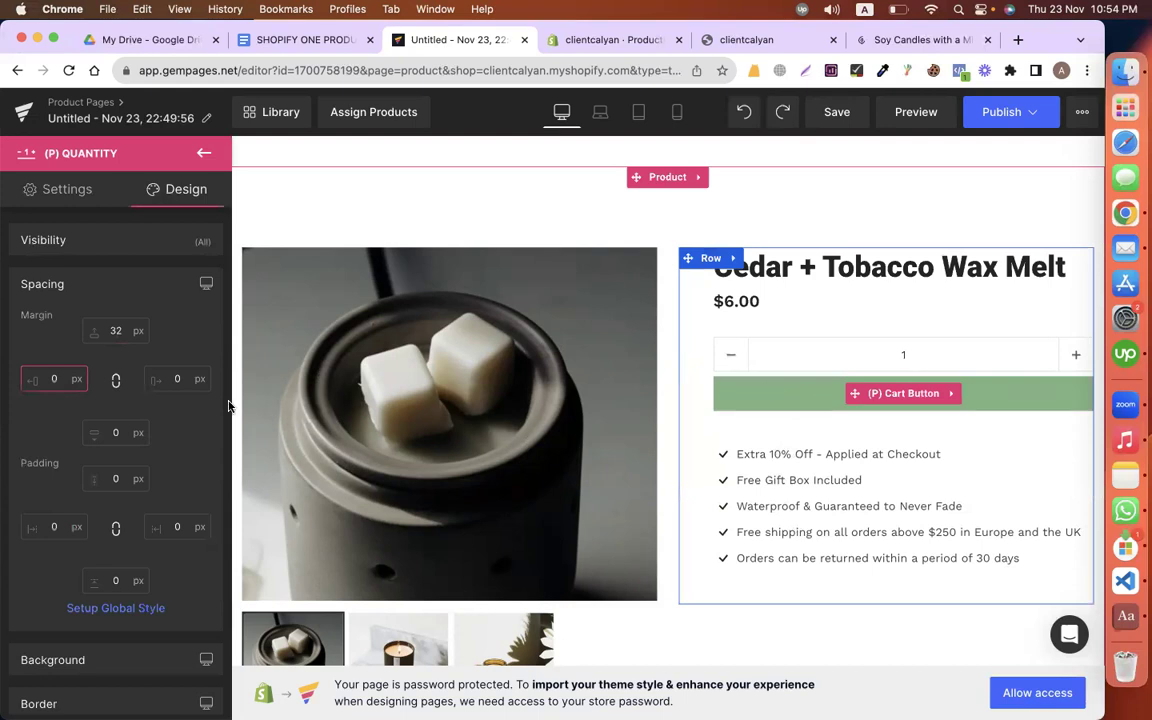
Step: Make the Add To Cart background black (#000000) and its hover background white (#ffffff)
scroll(128, 400, "down", 5)
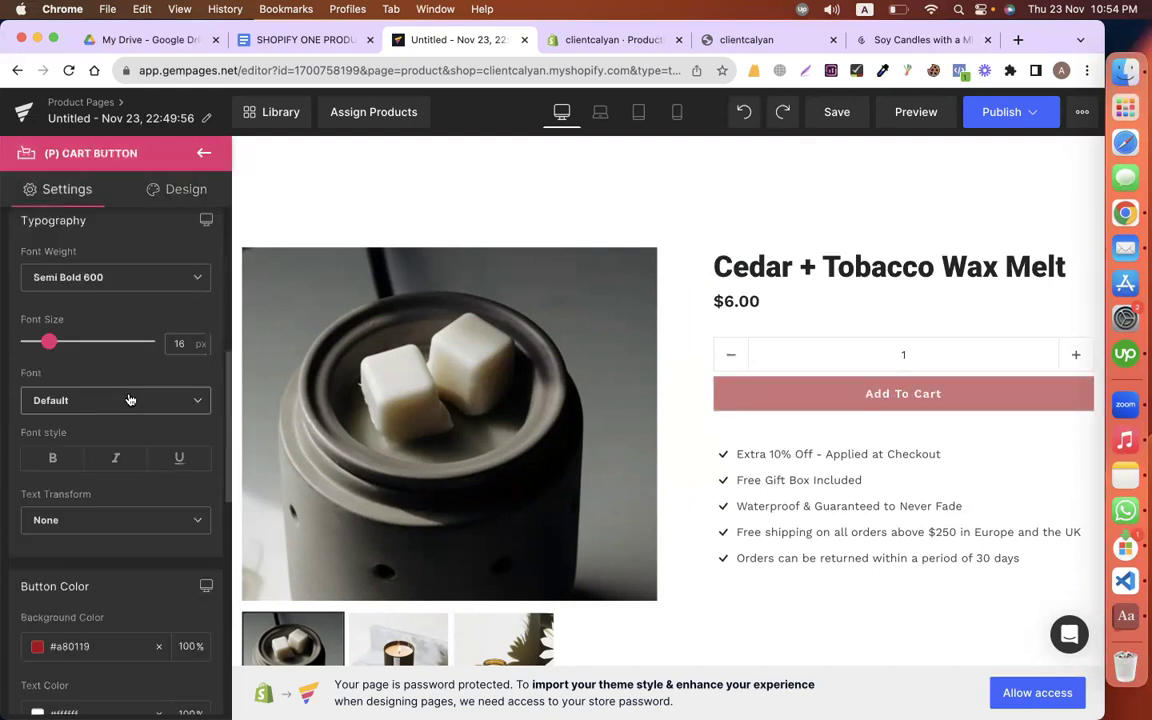
scroll(128, 400, "down", 4)
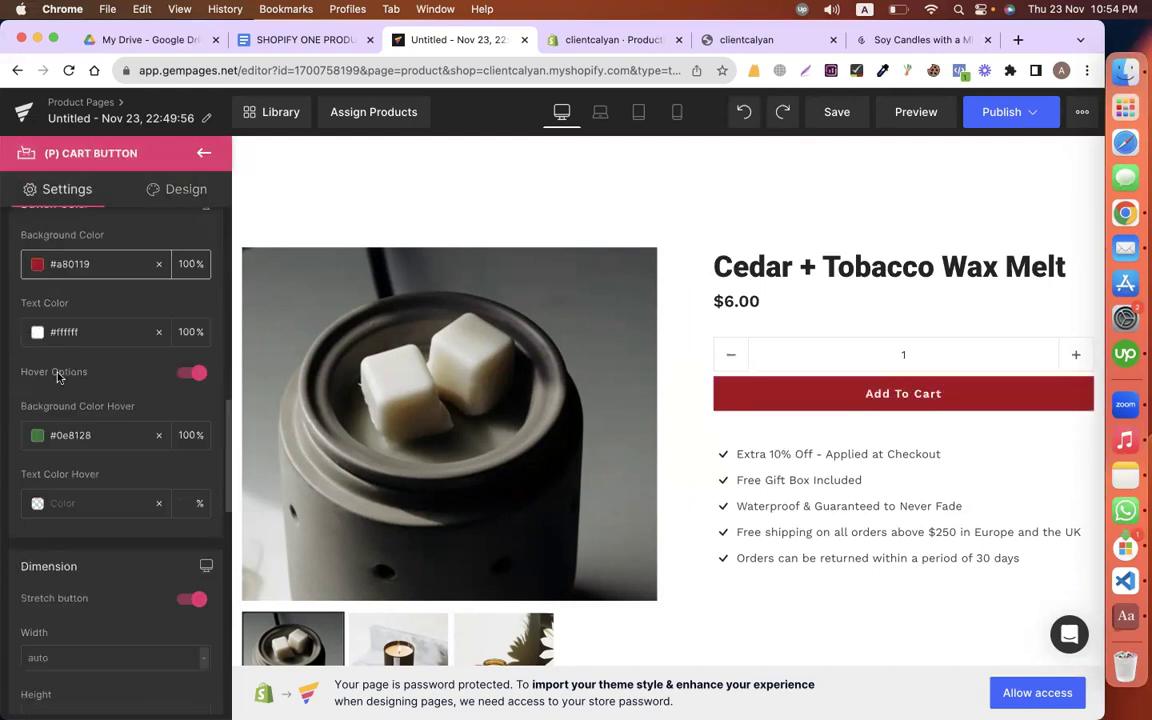
key("super+z")
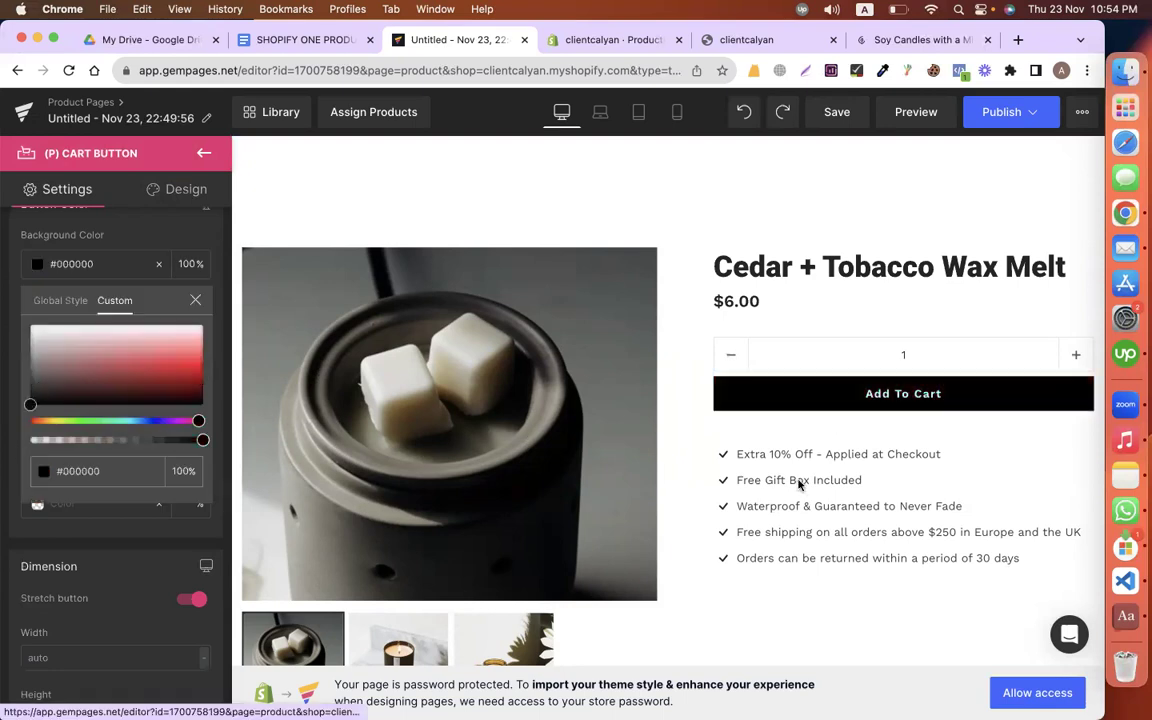
left_click(797, 405)
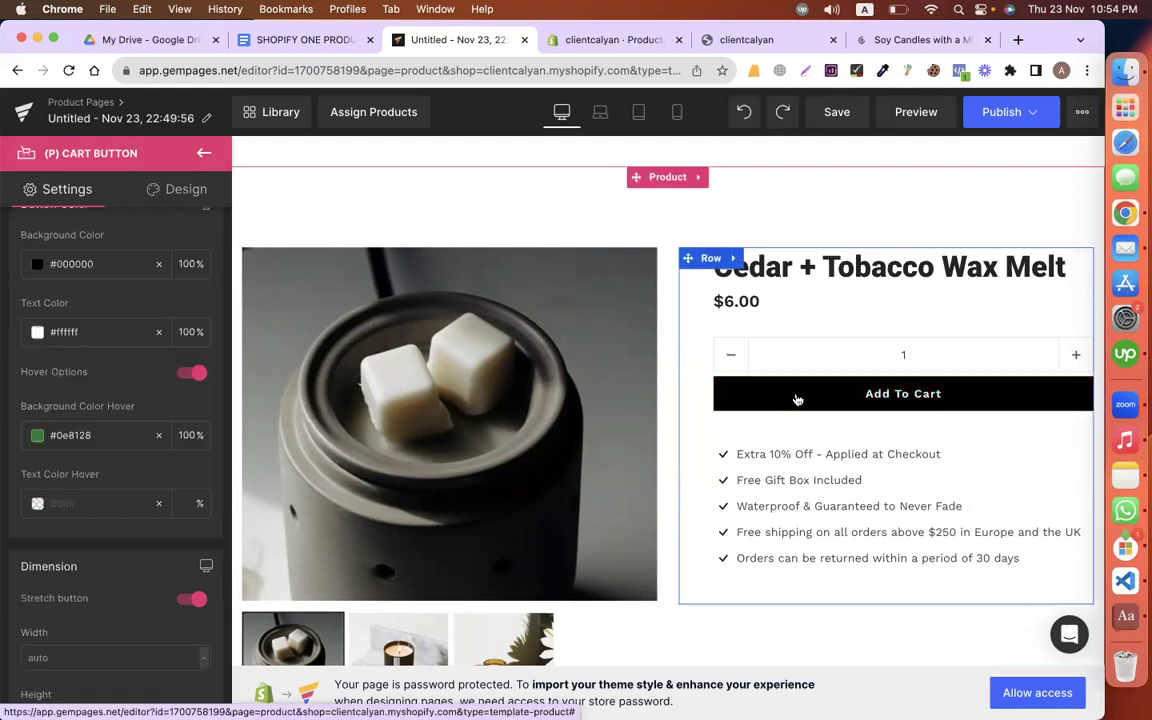
left_click(37, 435)
left_click_drag(70, 493, 25, 432)
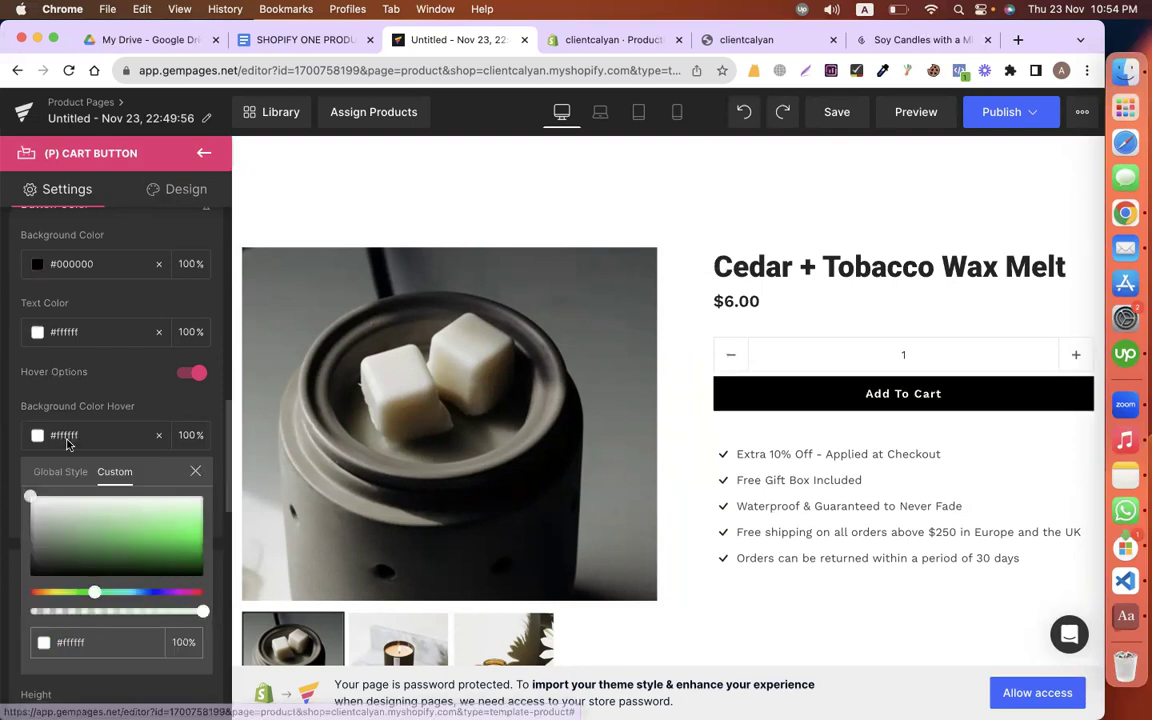
left_click(37, 435)
Step: Set the Add To Cart hover text colour to black (#000000)
left_click(37, 503)
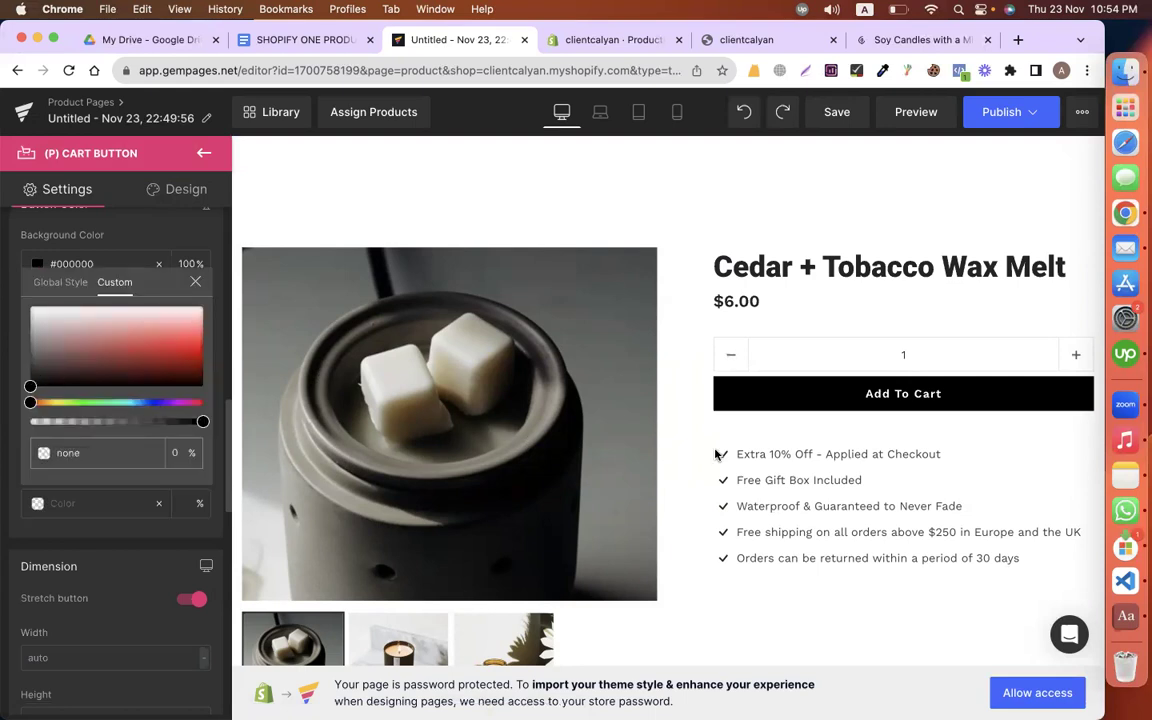
left_click(31, 375)
left_click(779, 404)
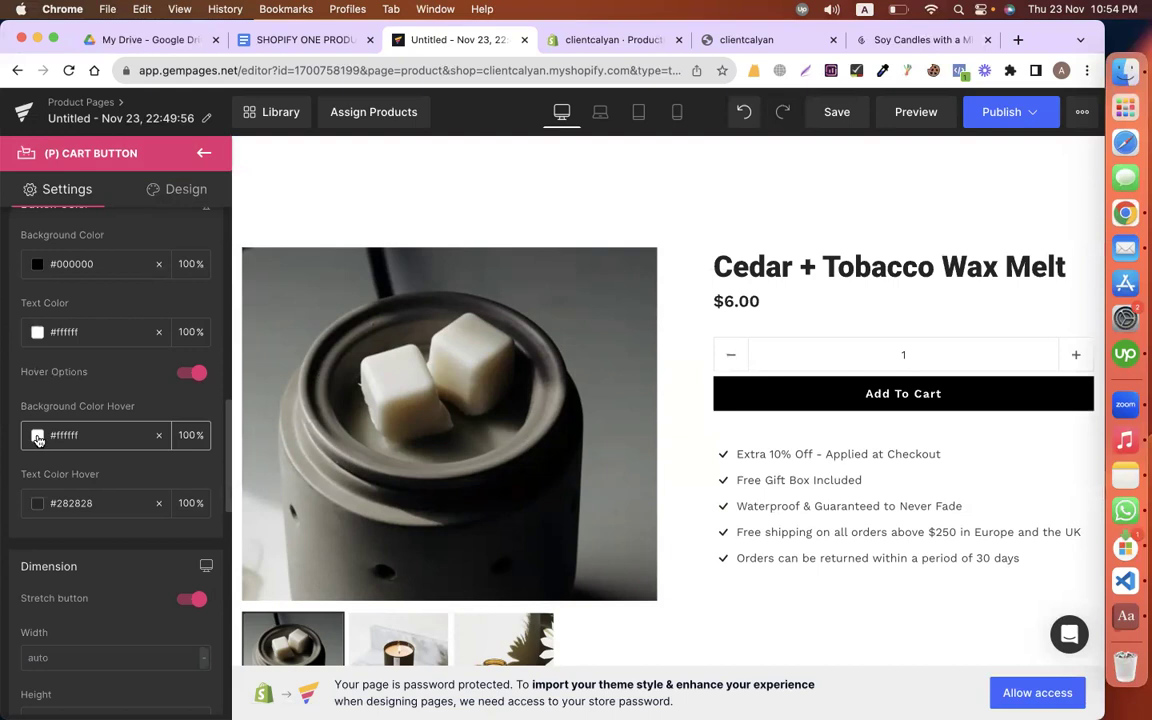
left_click(36, 506)
left_click_drag(42, 375, 34, 384)
left_click(44, 360)
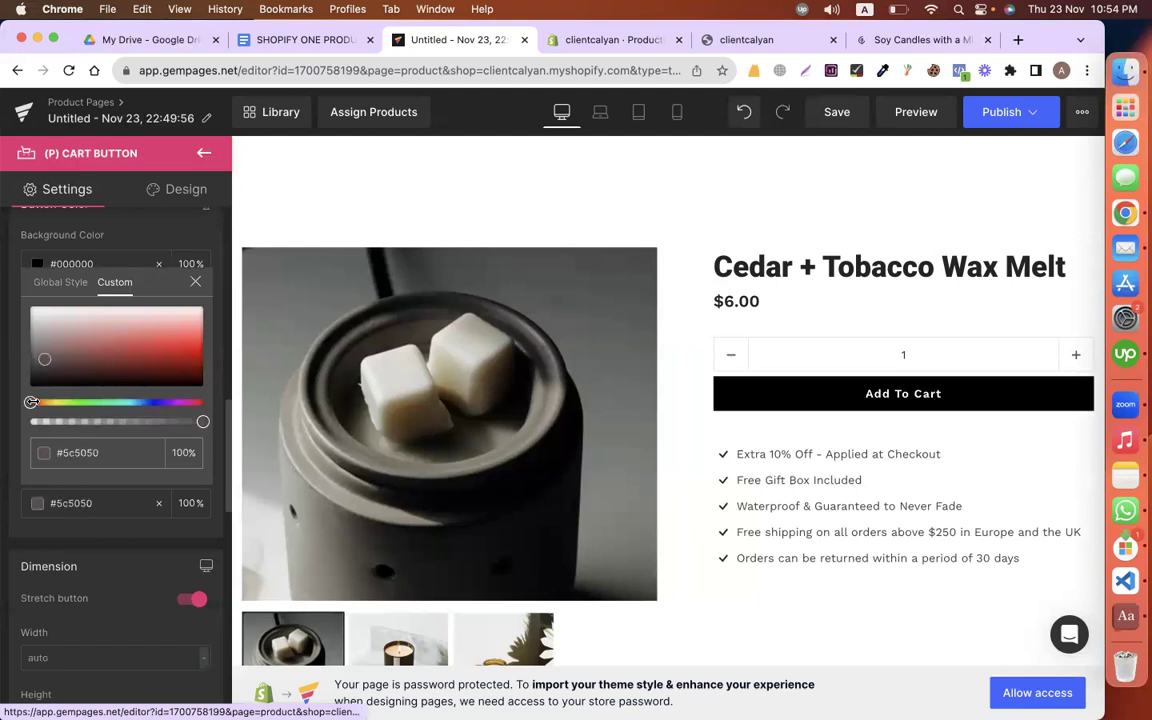
left_click(822, 407)
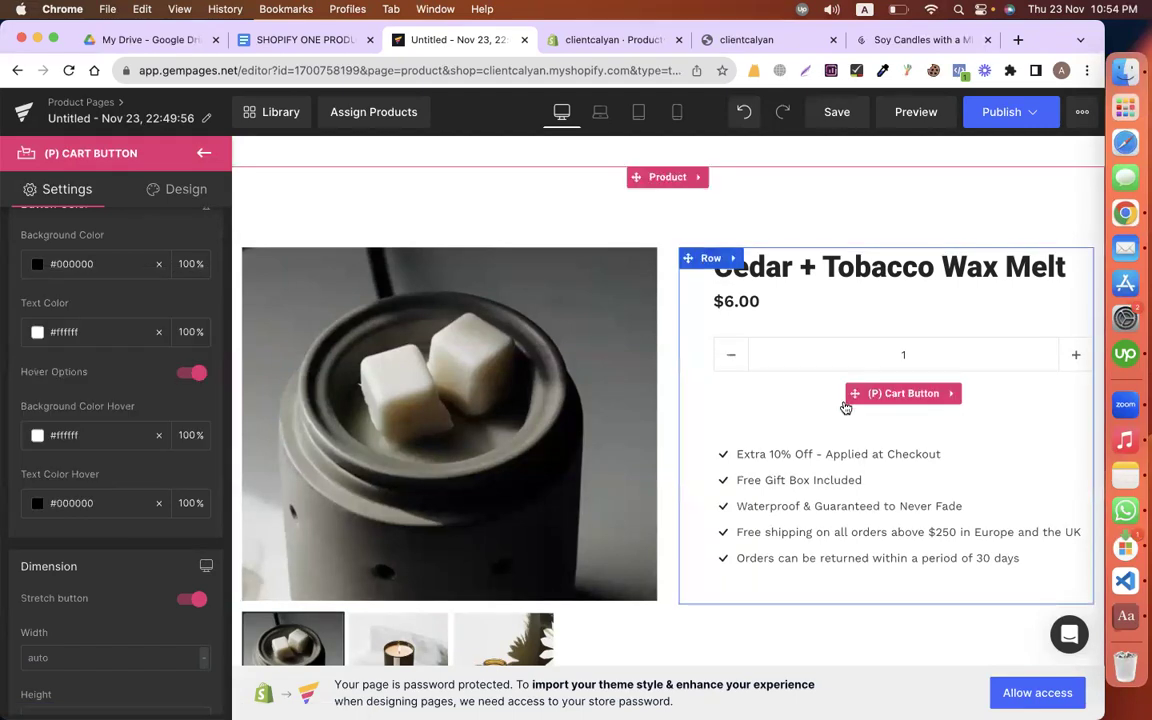
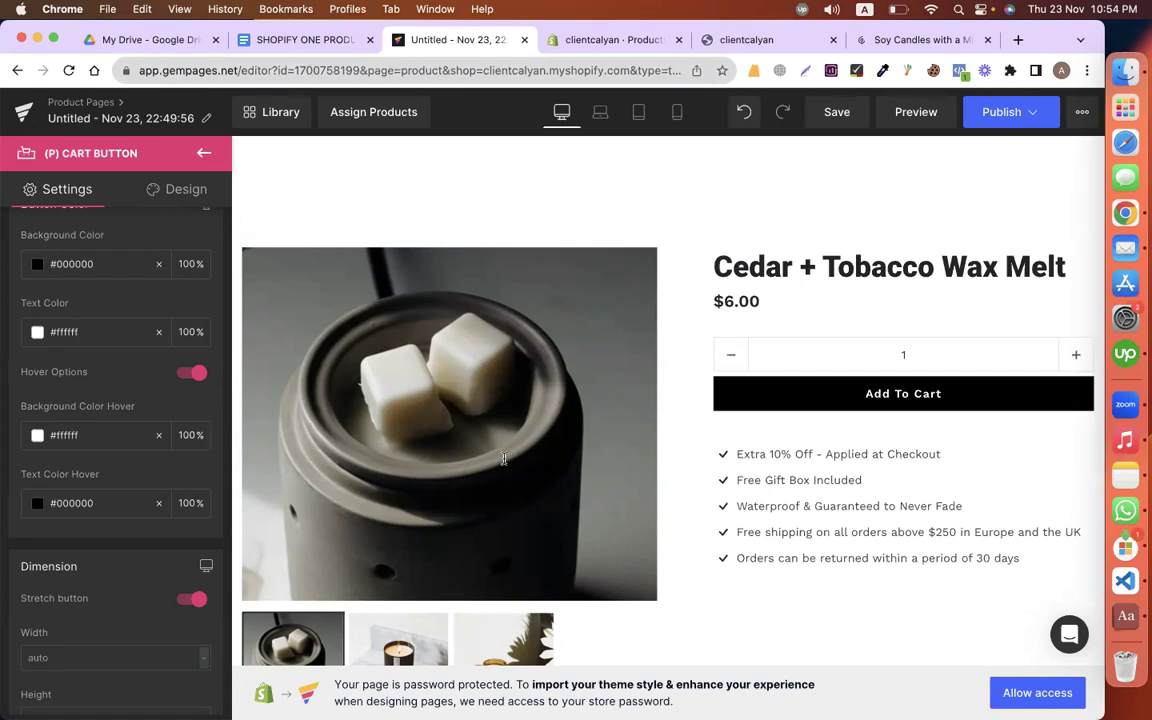
Step: Review the features-through-returns copy in the Google Docs product document
key("ctrl+shift+Tab")
scroll(504, 458, "down", 5)
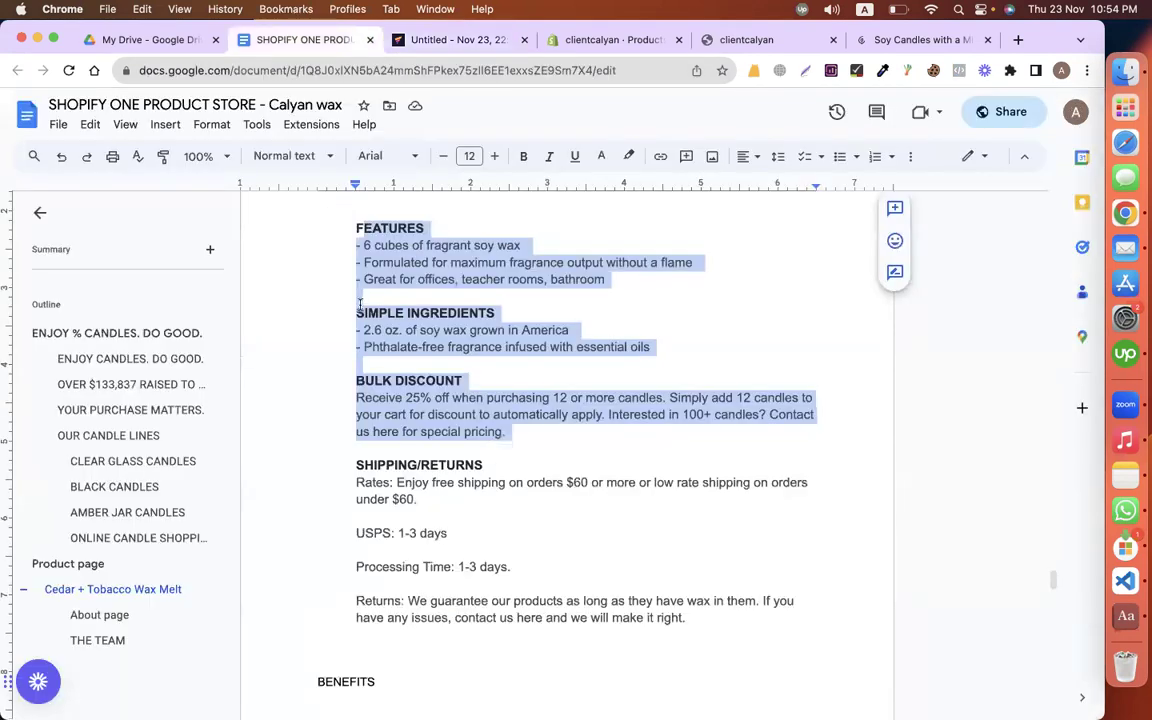
left_click(339, 239)
left_click(694, 624, "shift")
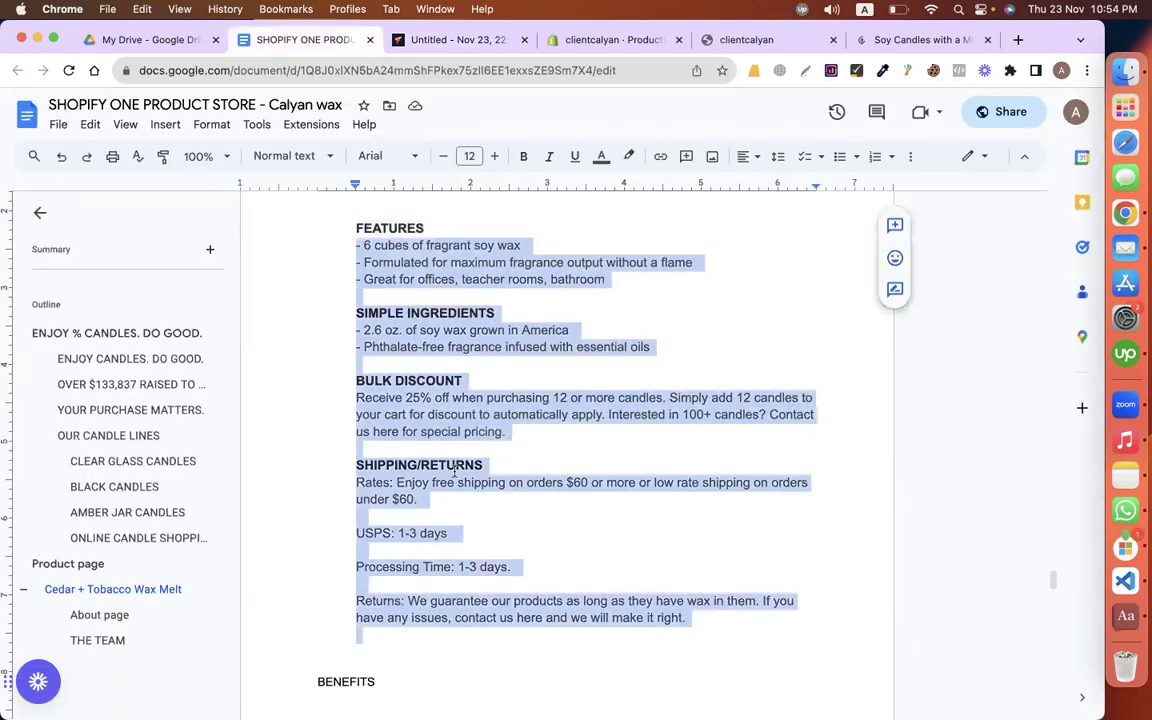
left_click(455, 467)
left_click(440, 40)
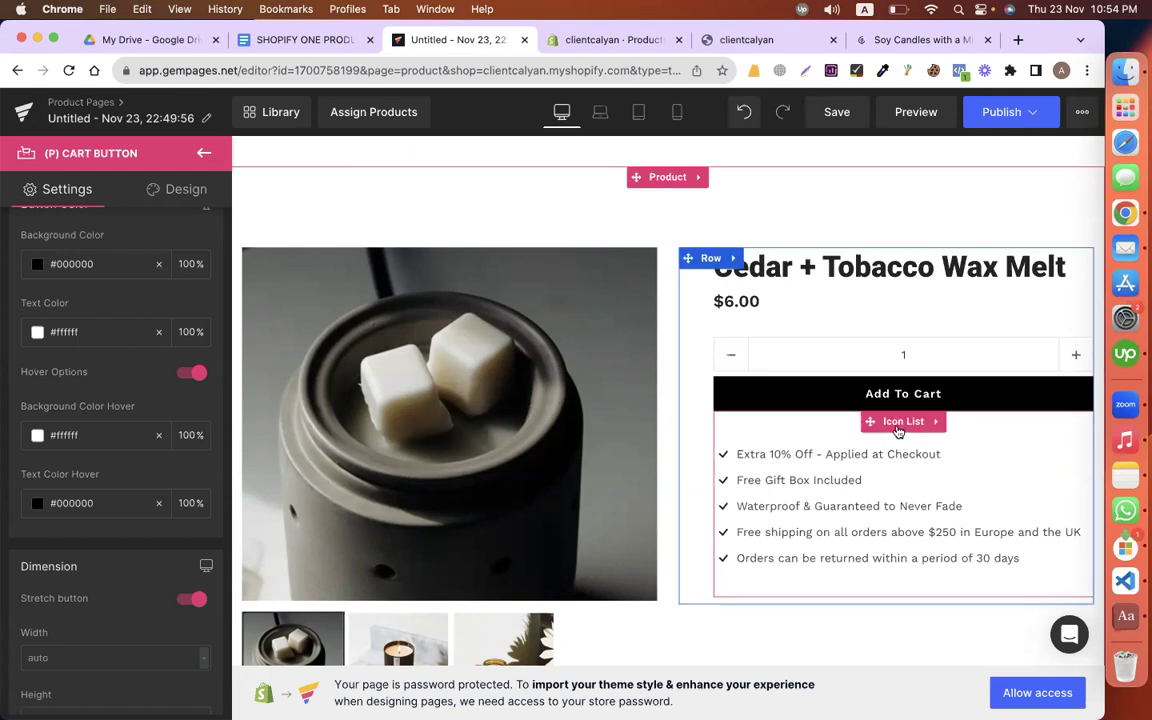
Step: Delete the perks Icon List under Add To Cart on the product page
right_click(897, 590)
left_click(848, 597)
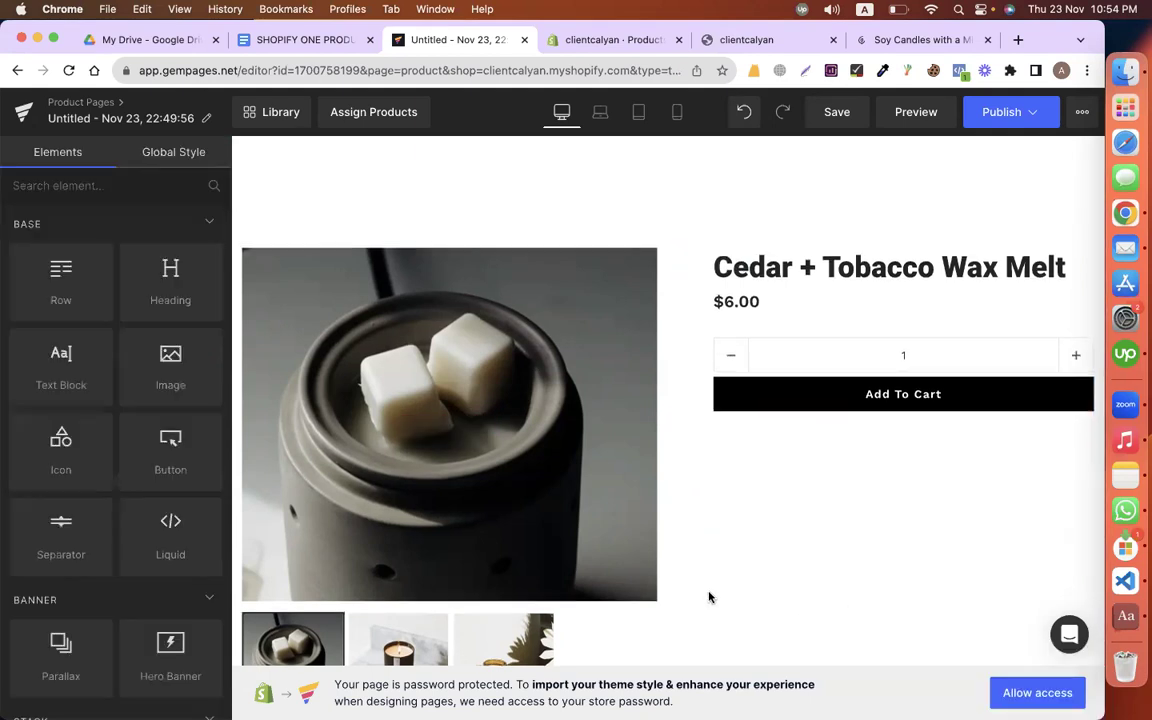
scroll(384, 396, "down", 3)
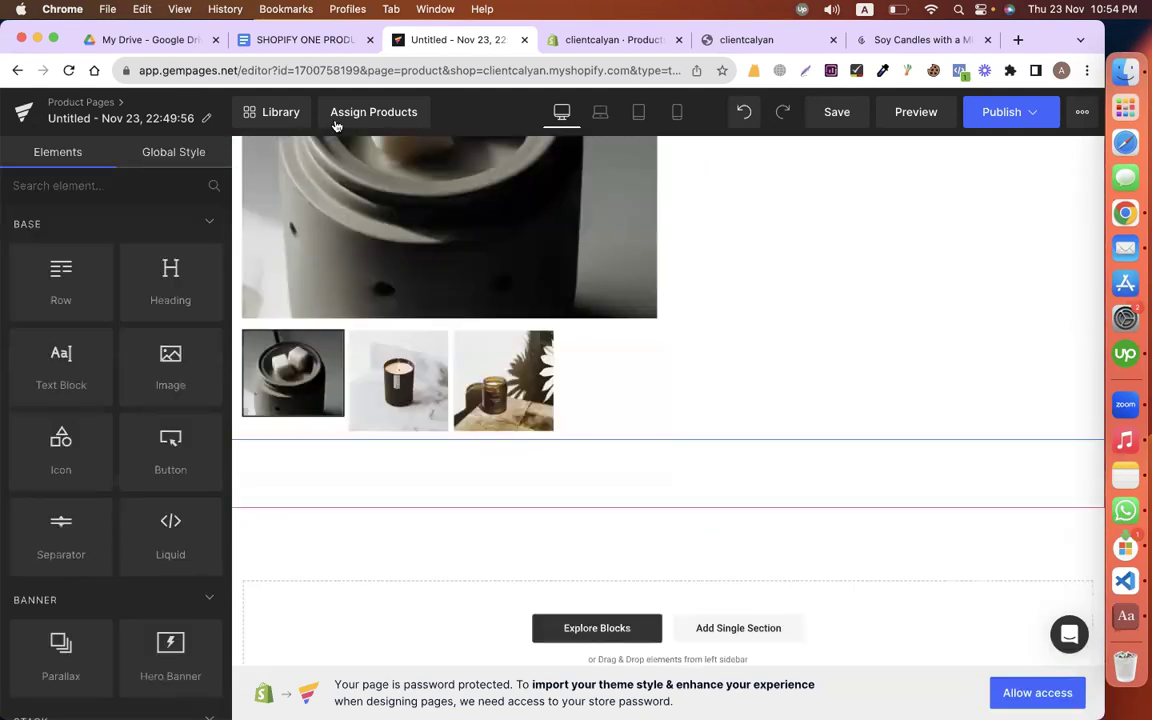
Step: Select the FEATURES and ingredients lines in the Google Docs copy
left_click(290, 40)
scroll(372, 335, "up", 3)
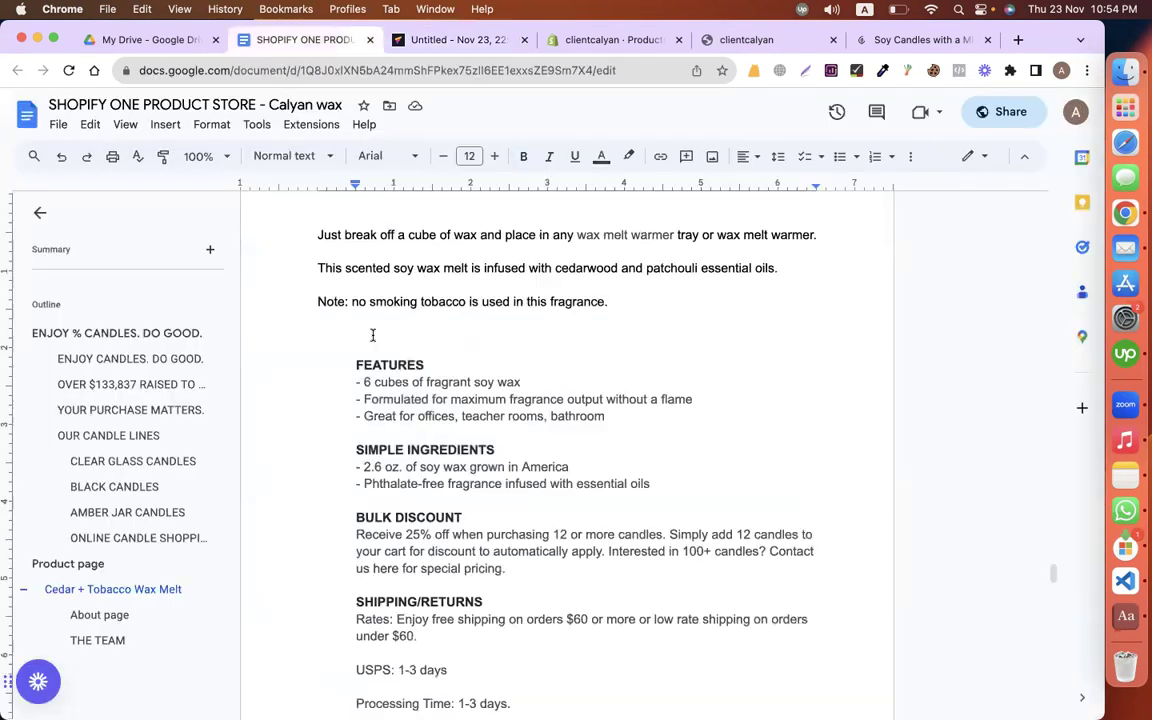
scroll(475, 389, "down", 1)
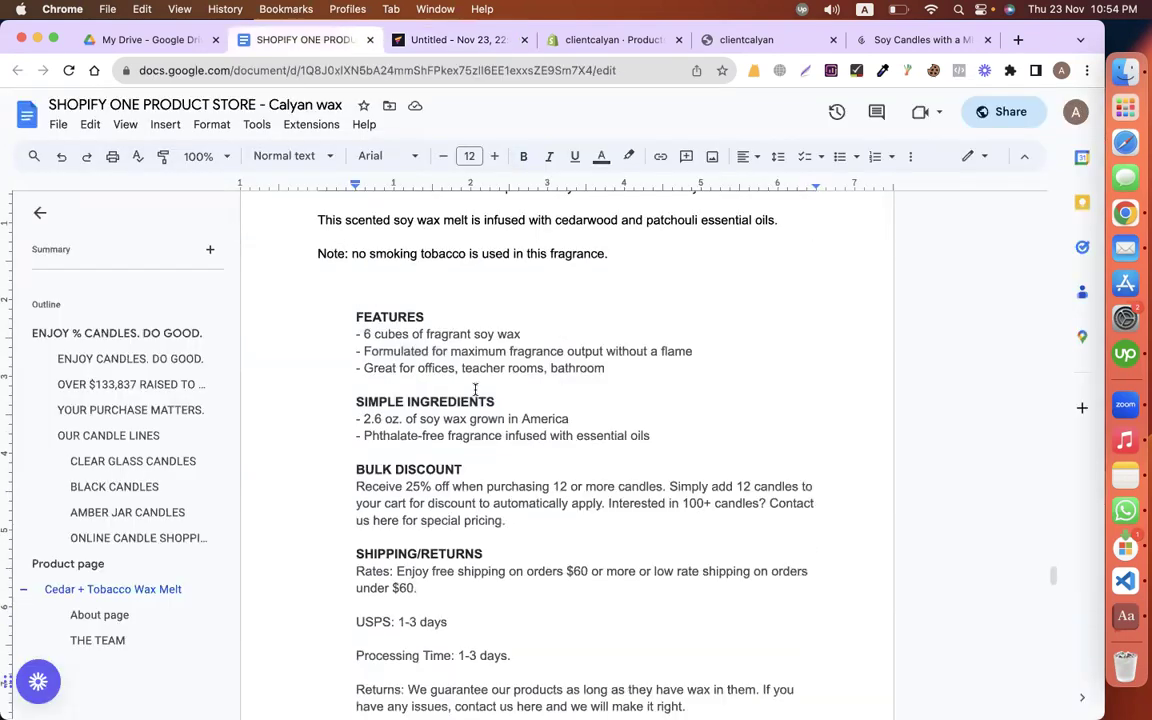
left_click(735, 450, "shift")
scroll(410, 150, "down", 3)
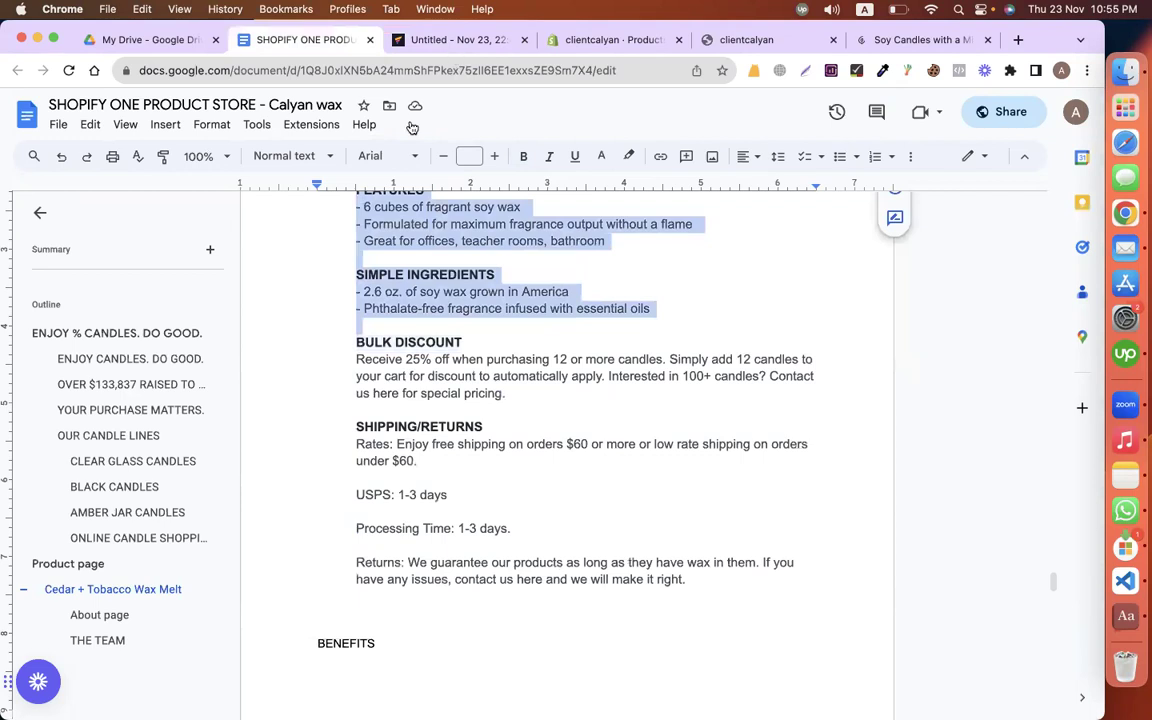
key("ctrl+Tab")
Step: Add a row below the product images with a heading pasted as FEATURES
left_click_drag(61, 283, 437, 499)
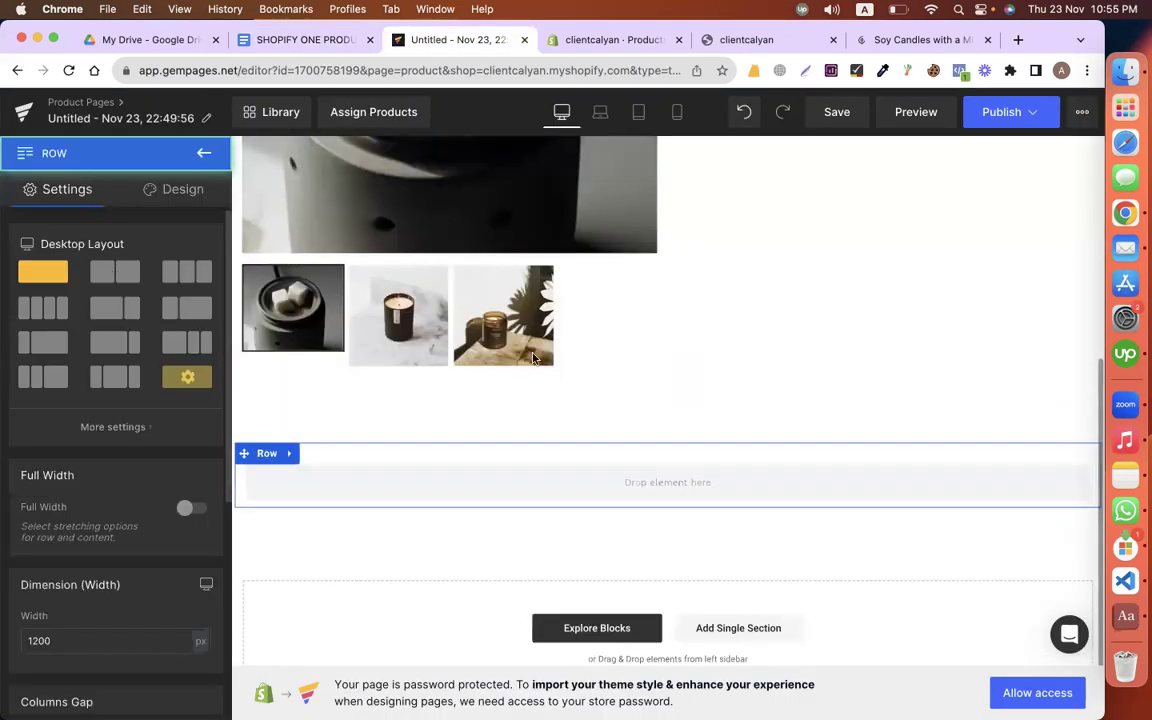
left_click_drag(170, 283, 458, 481)
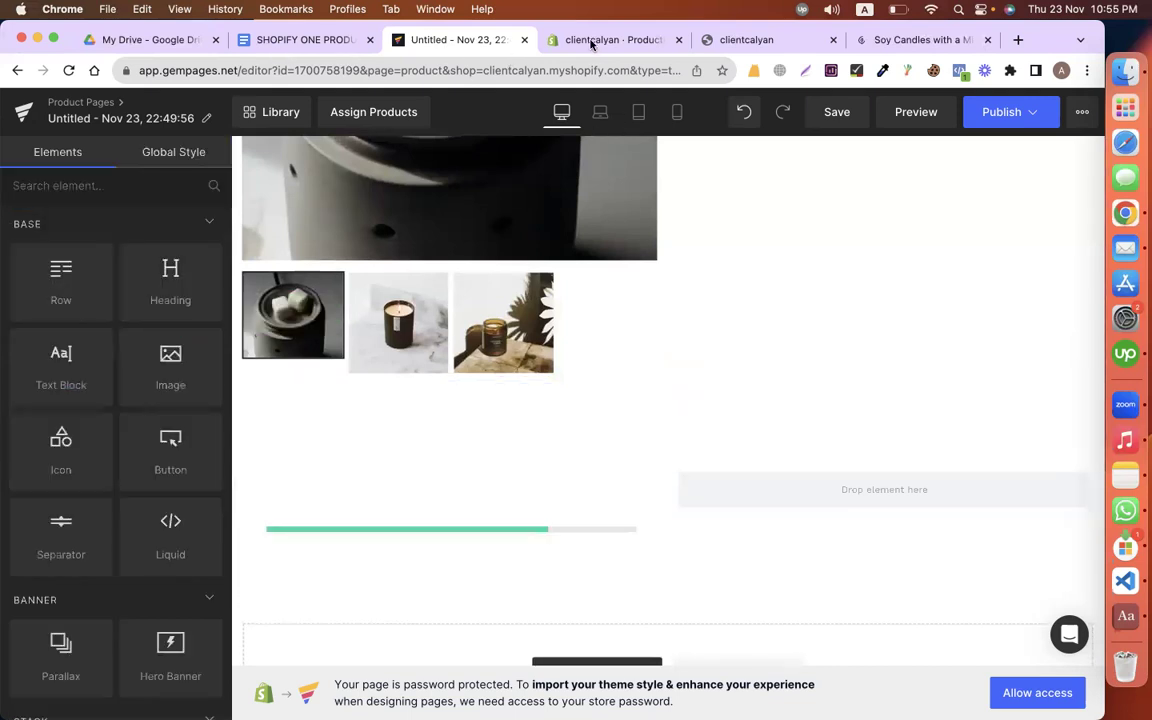
left_click(590, 43)
key("super+2")
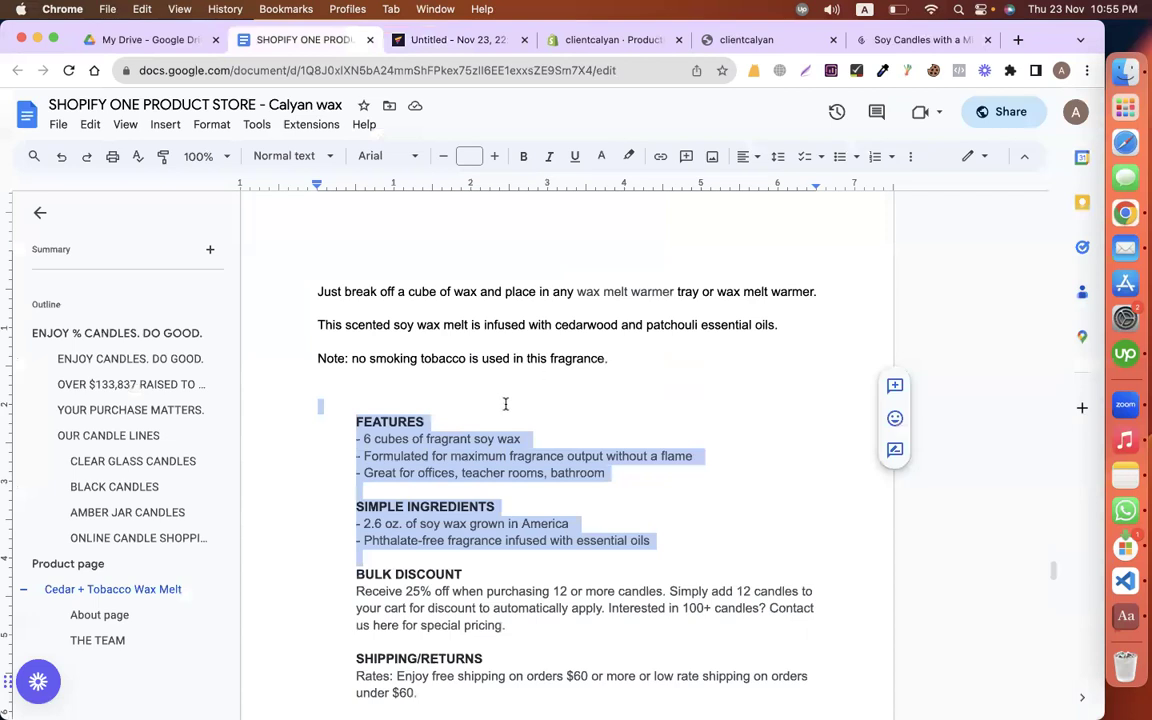
left_click(465, 424)
double_click(465, 424)
key("cmd+c")
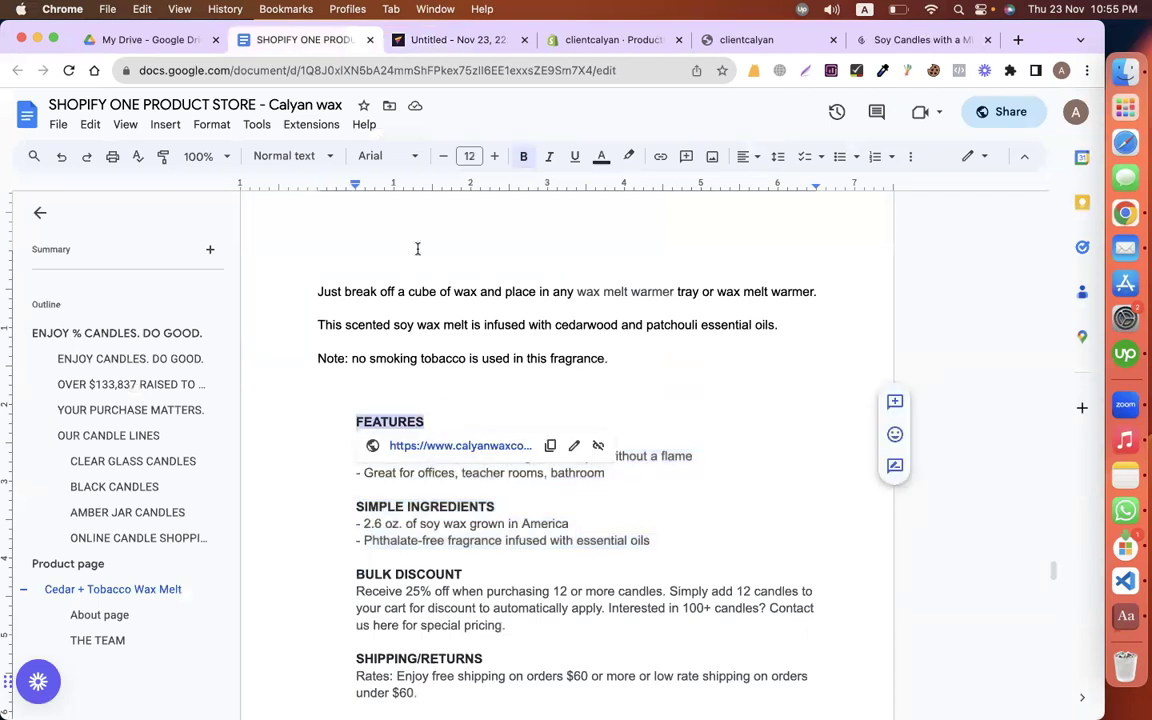
left_click(472, 40)
double_click(371, 476)
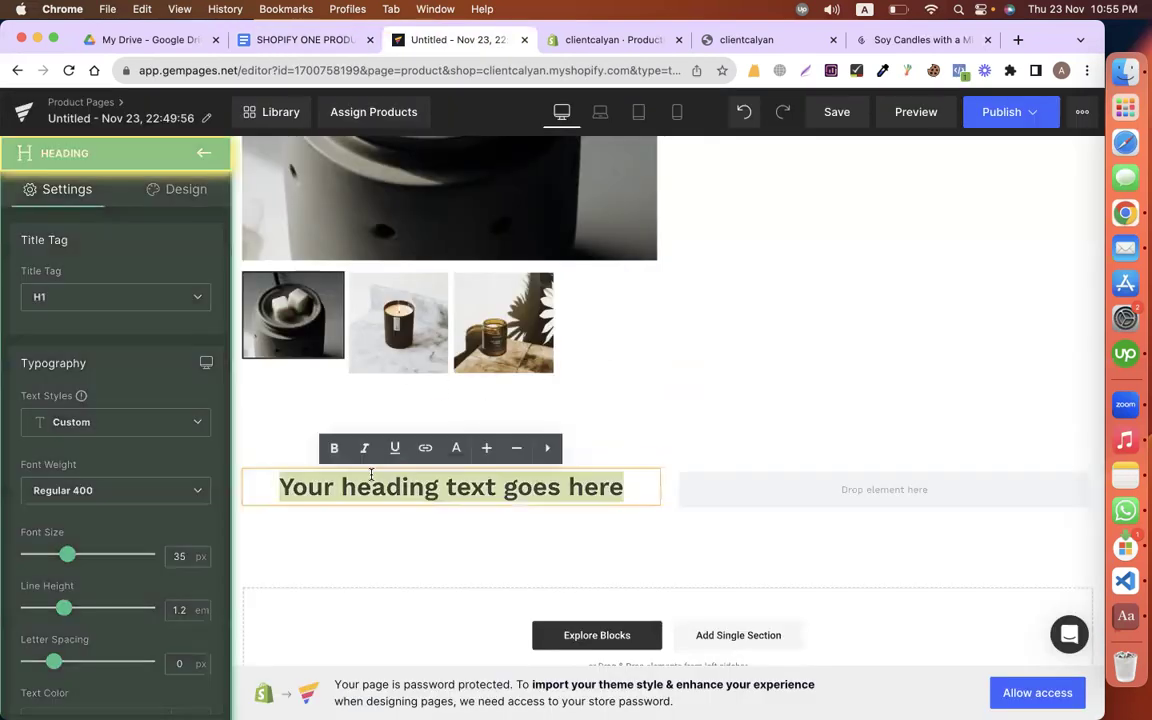
key("cmd+v")
Step: Style the FEATURES heading left-aligned, Roboto, 42 px, with Bolder weight
scroll(46, 560, "down", 5)
left_click(44, 562)
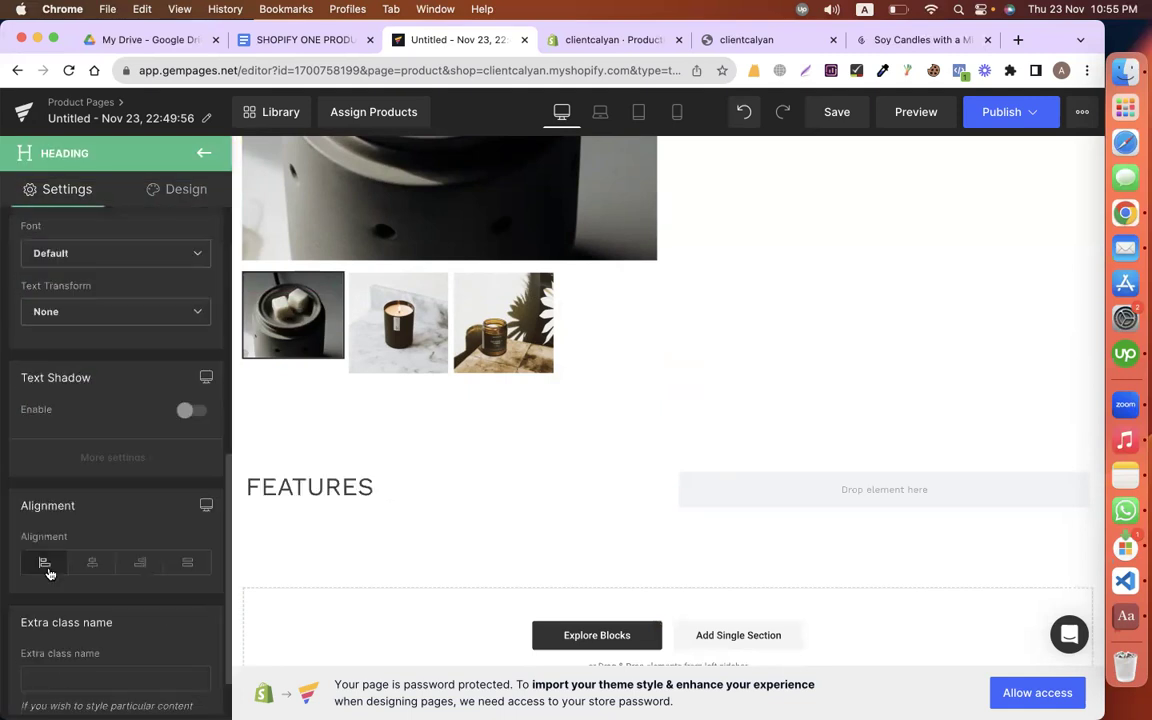
scroll(100, 430, "up", 5)
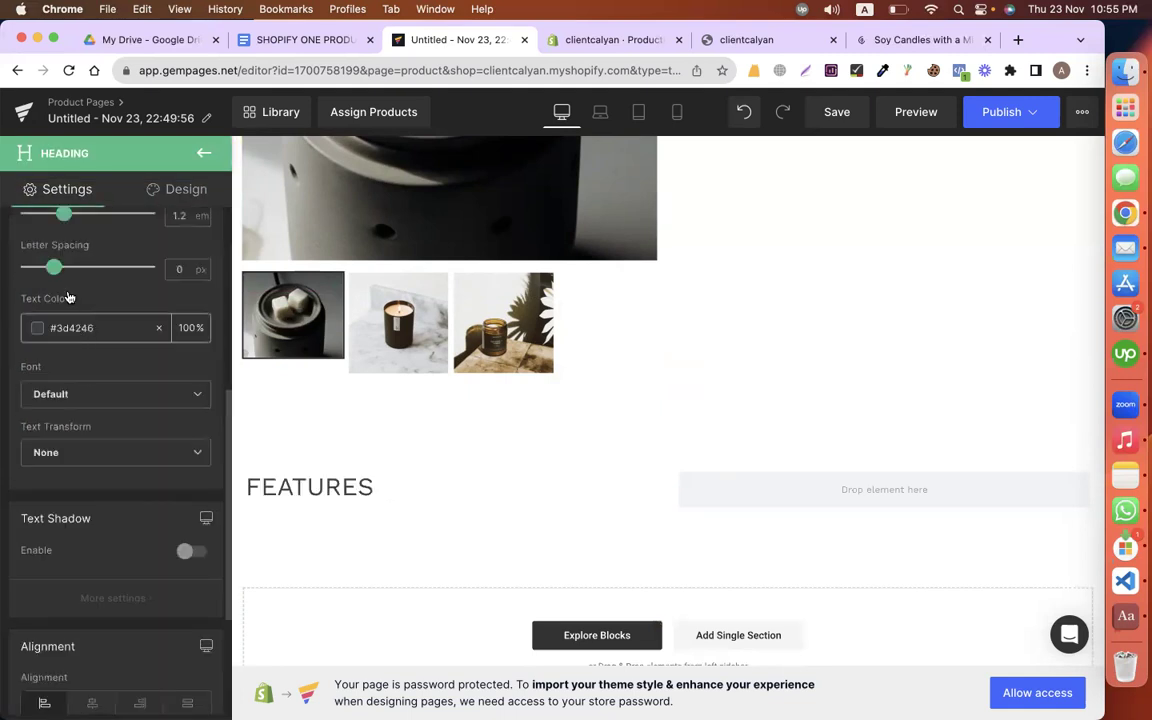
scroll(76, 447, "down", 2)
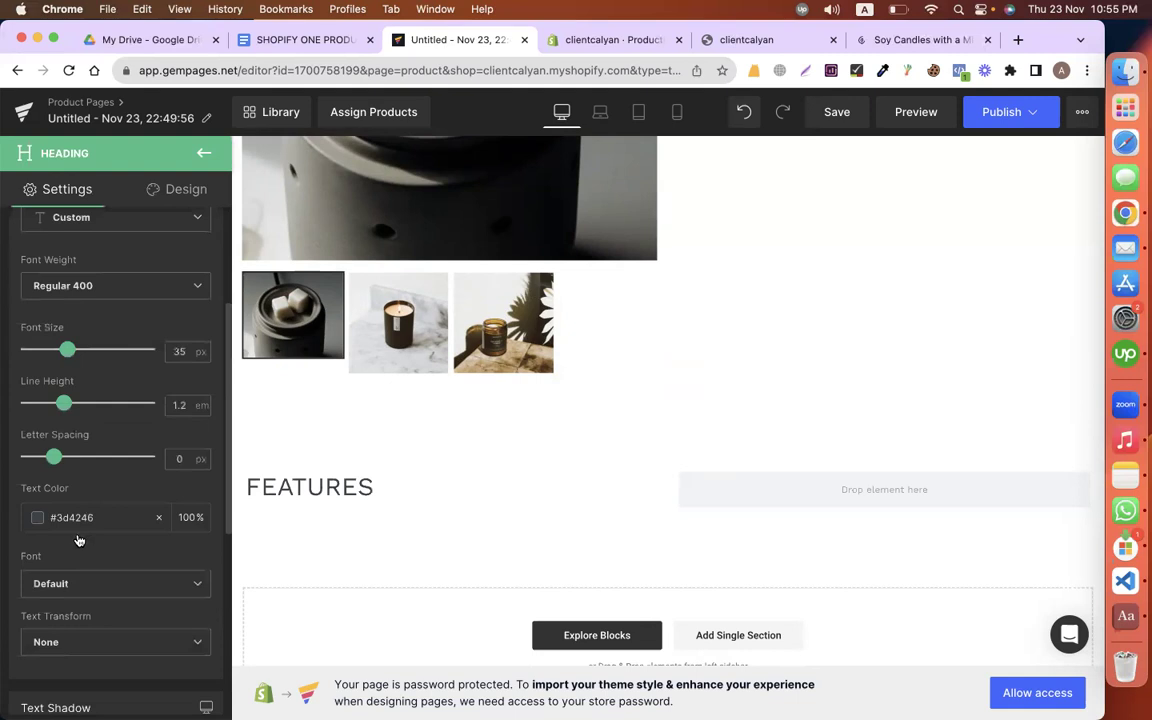
left_click(77, 576)
left_click(72, 586)
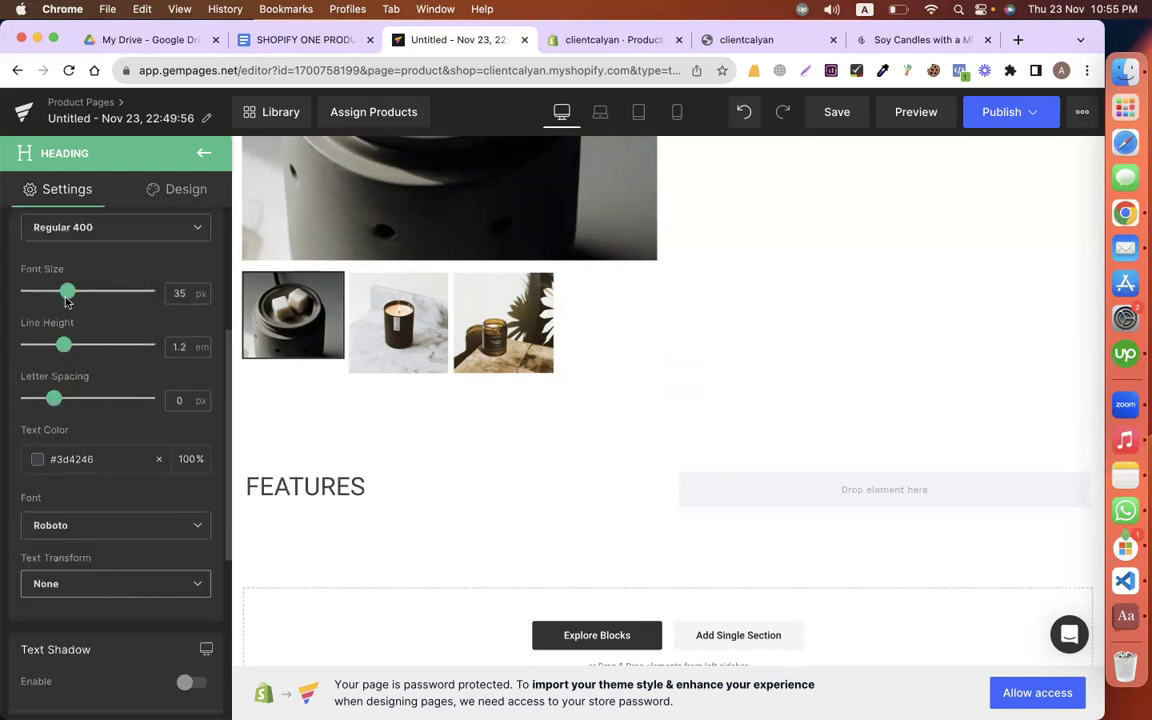
mouse_move(81, 288)
left_mouse_down()
mouse_move(101, 284)
mouse_move(81, 284)
mouse_move(92, 289)
left_mouse_up()
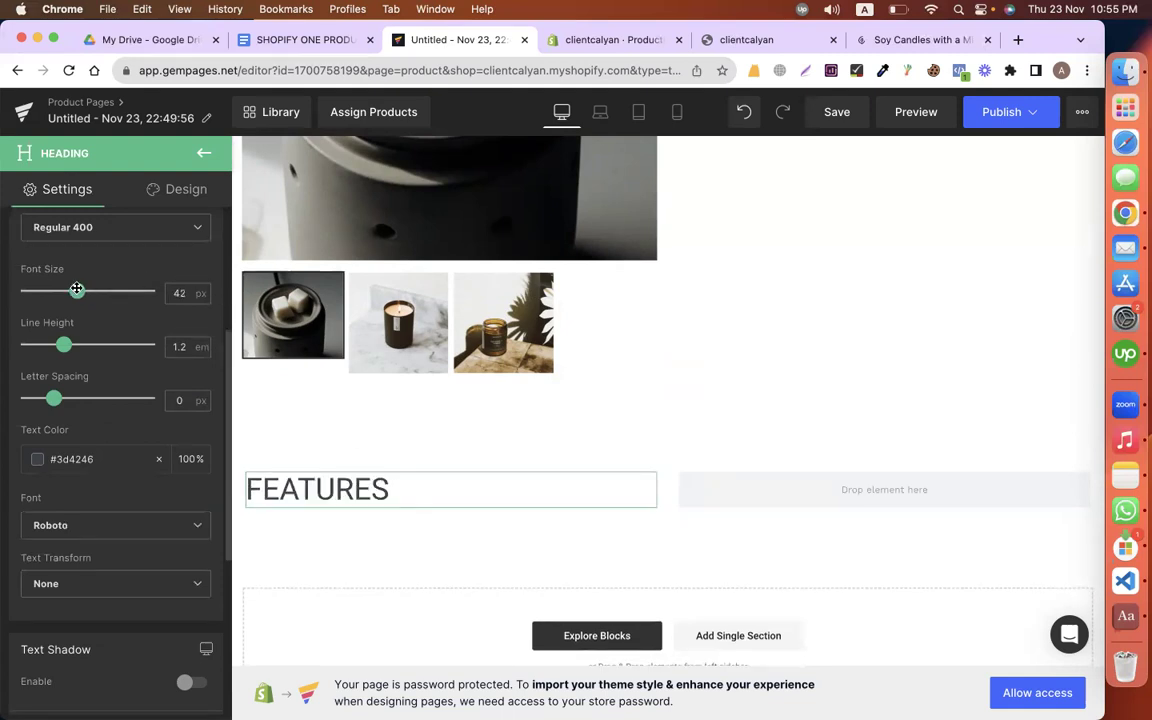
scroll(93, 327, "up", 2)
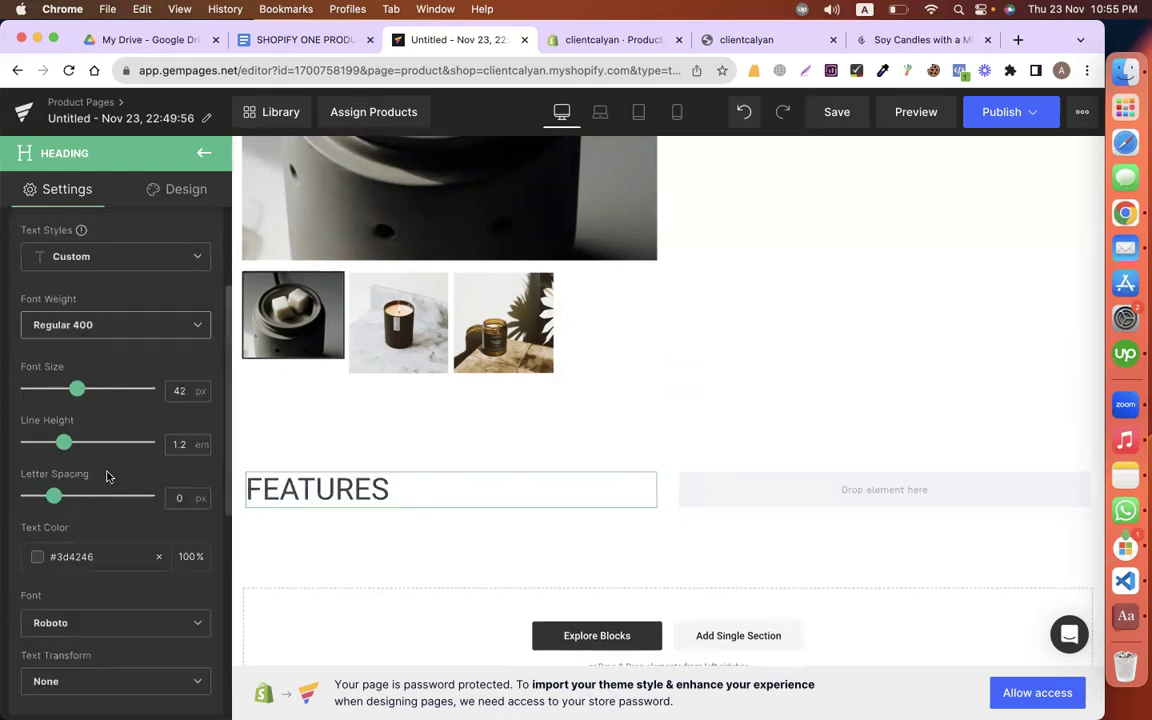
left_click(90, 325)
left_click(76, 410)
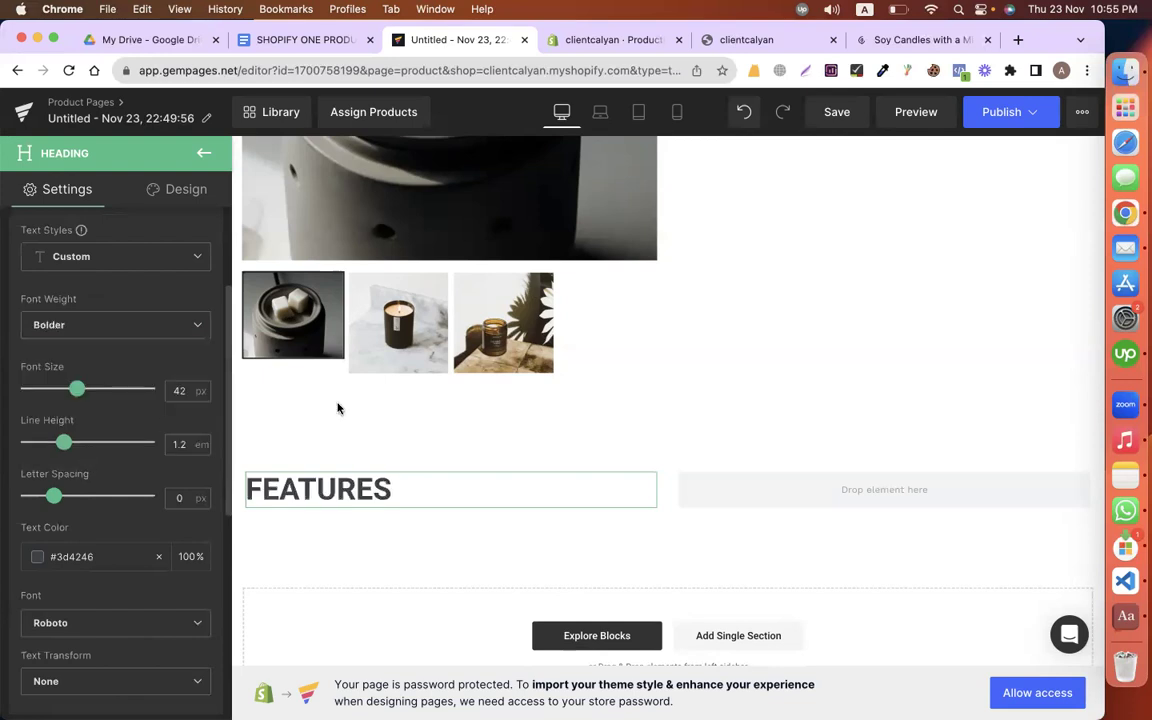
key("ctrl+shift+Tab")
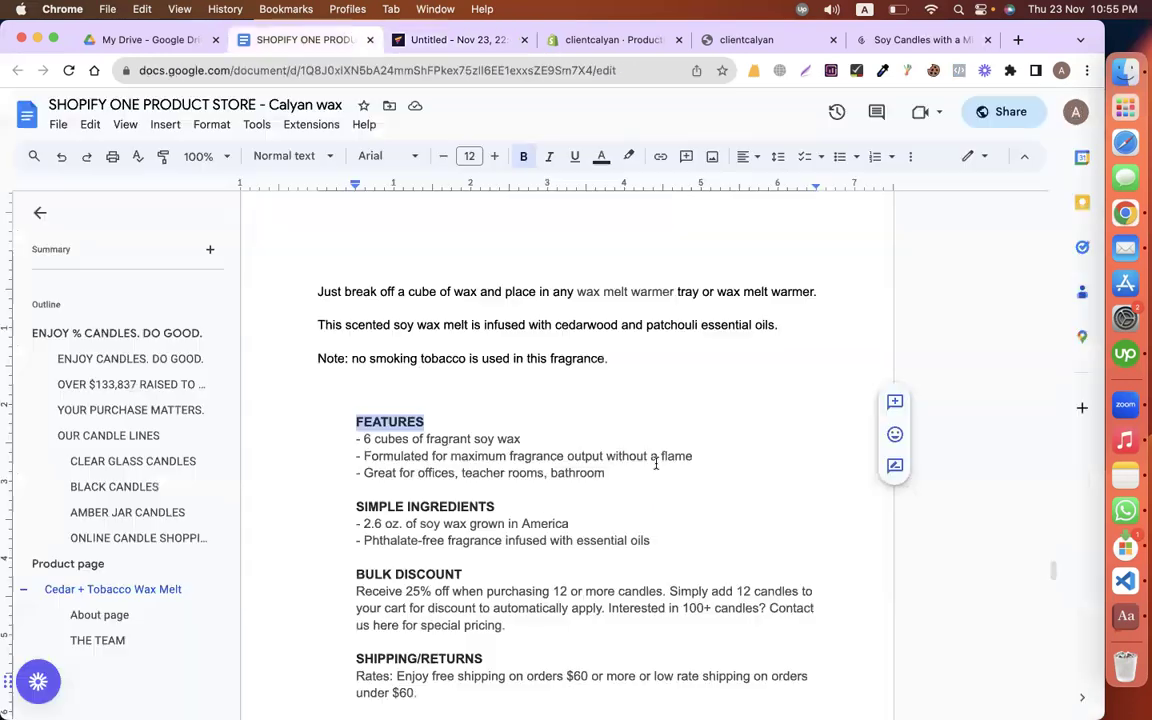
Step: Add a text block under FEATURES holding the three feature bullets as plain text
triple_click(296, 442)
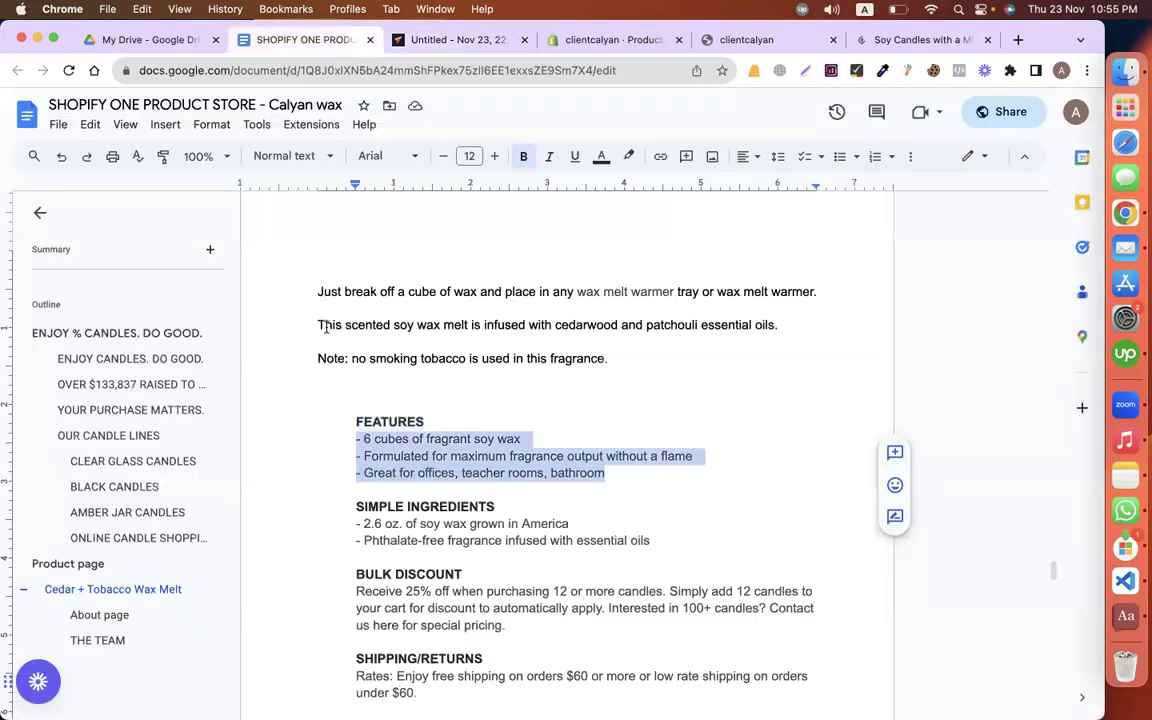
key("ctrl+Tab")
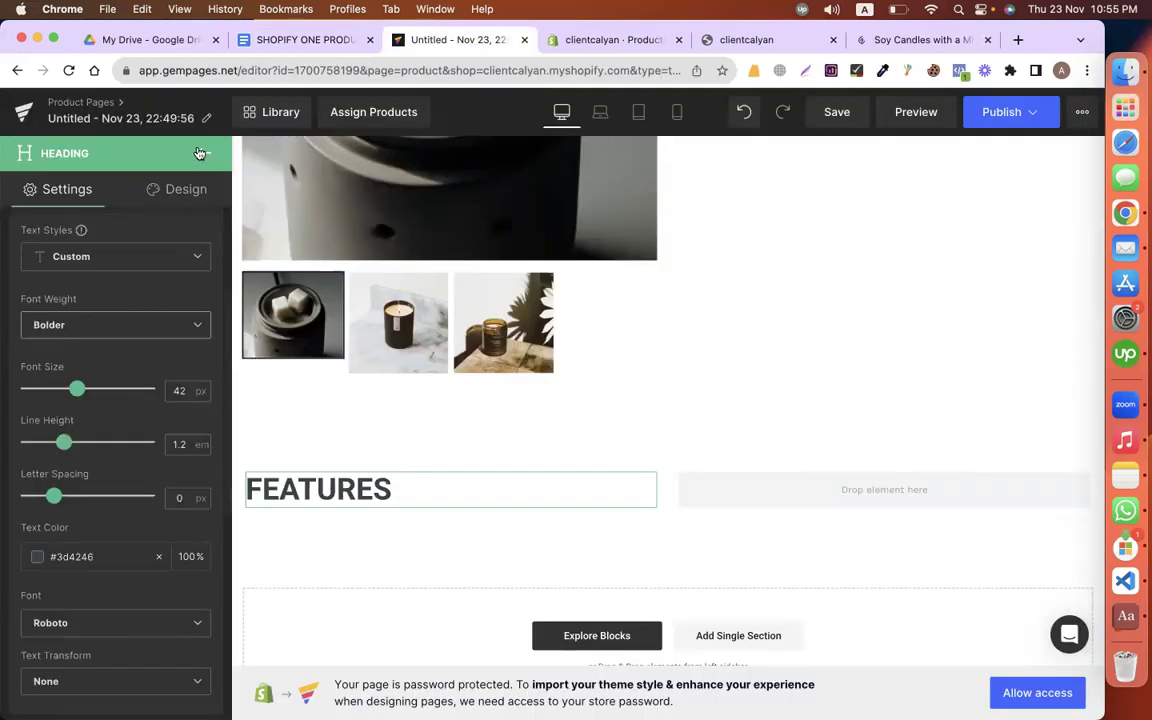
left_click(200, 153)
left_click_drag(58, 362, 307, 561)
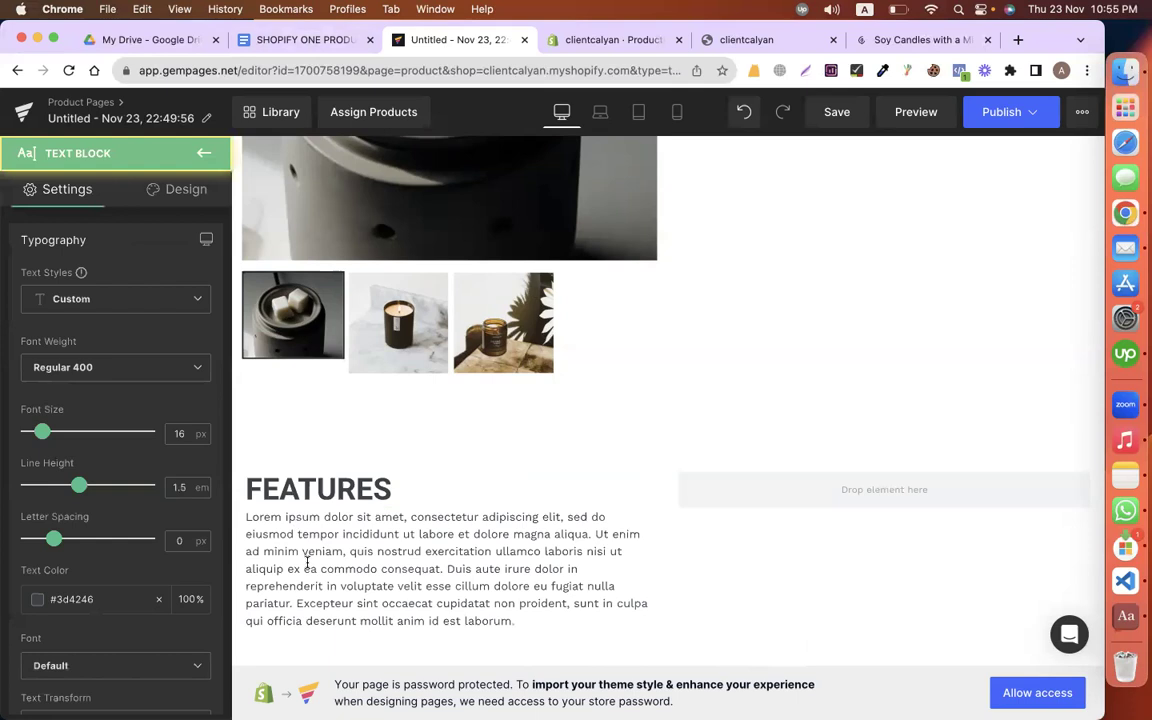
triple_click(307, 563)
key("super+v")
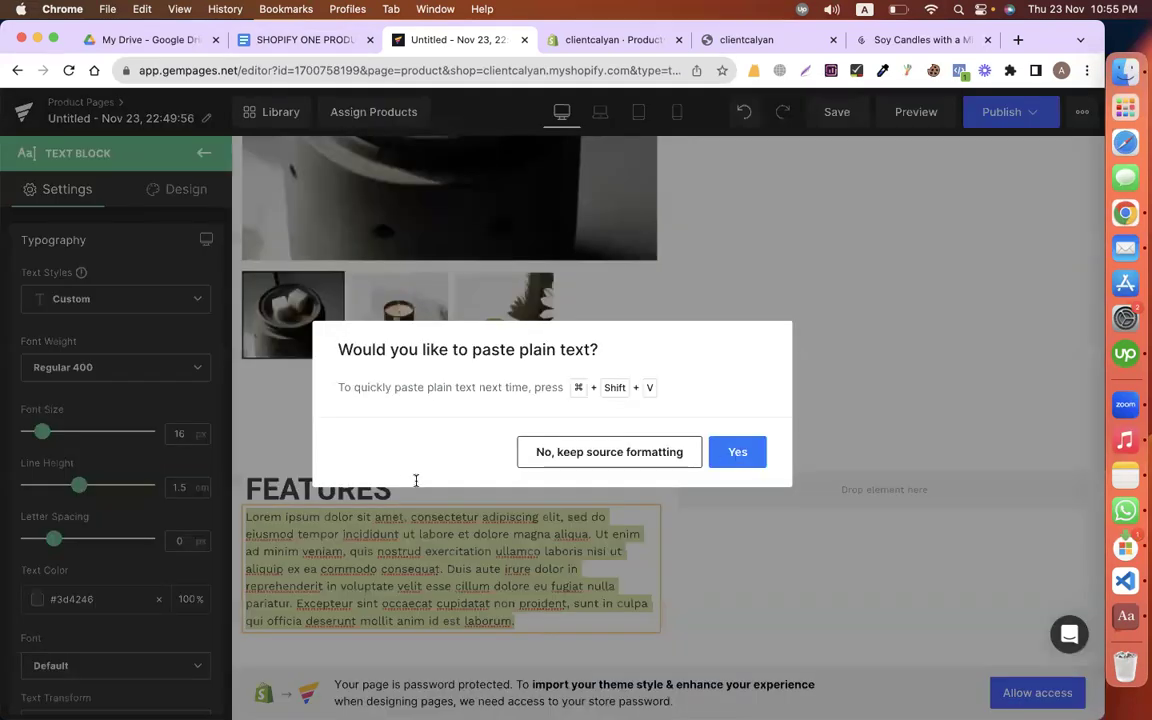
key("Return")
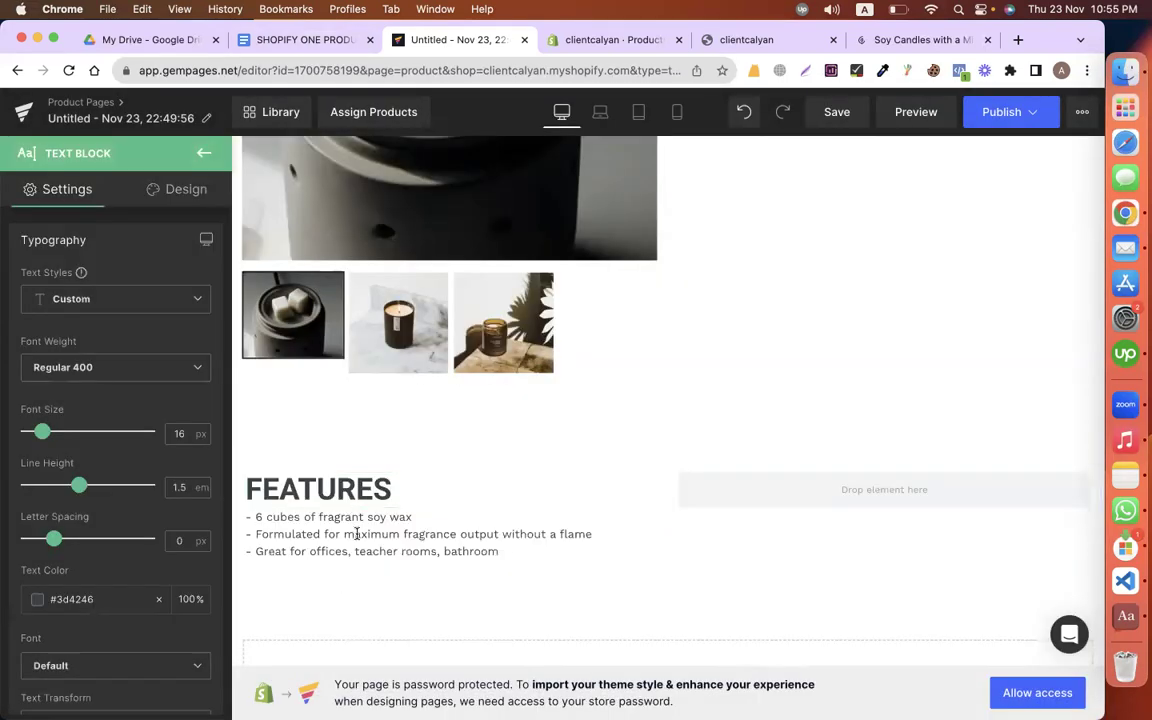
Step: Set the feature text block's top margin to 14 px
left_click(177, 189)
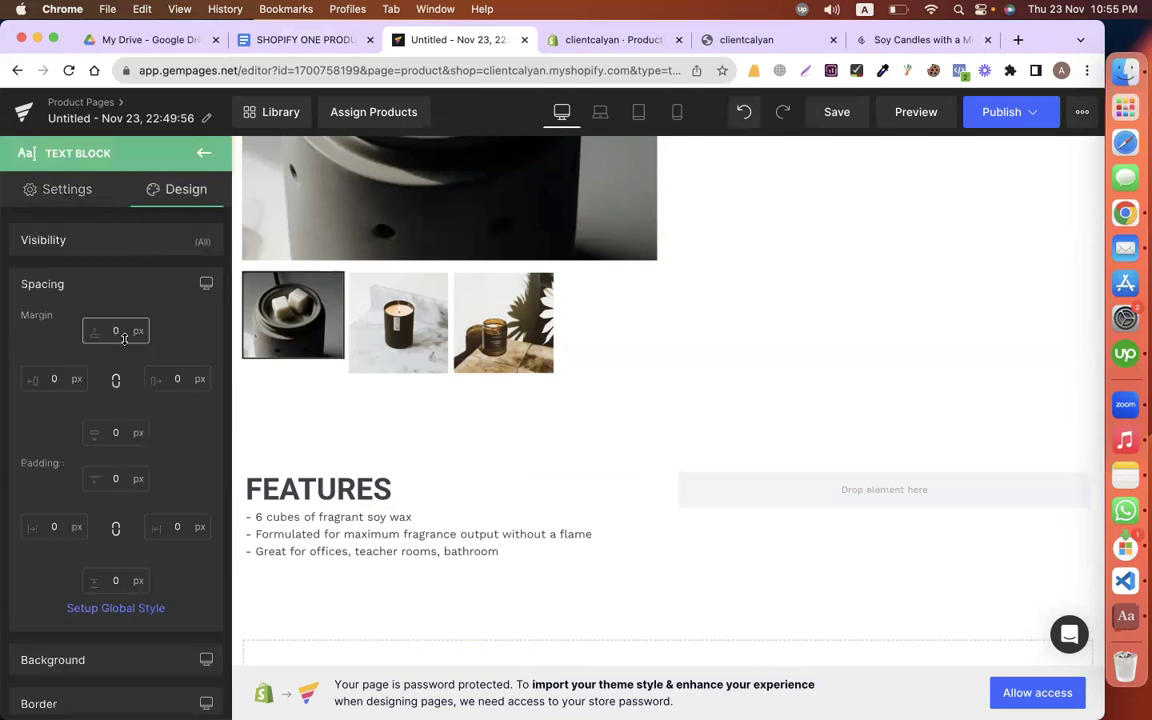
type("7")
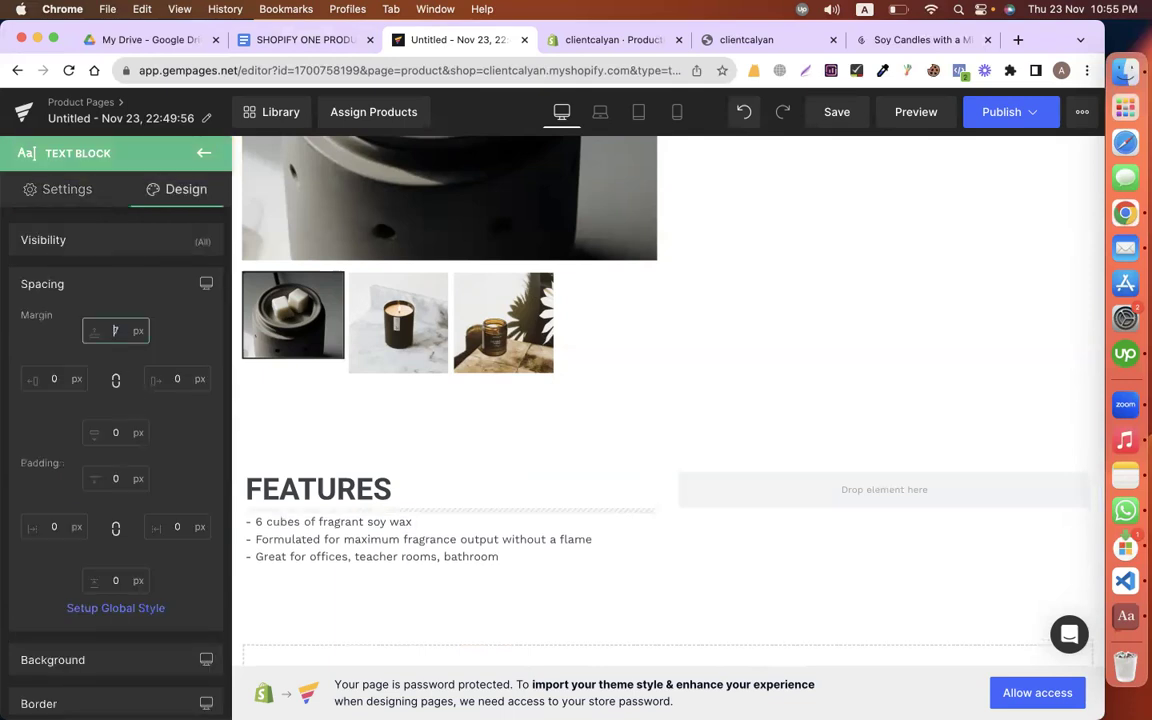
key("BackSpace")
type("14")
scroll(347, 407, "down", 2)
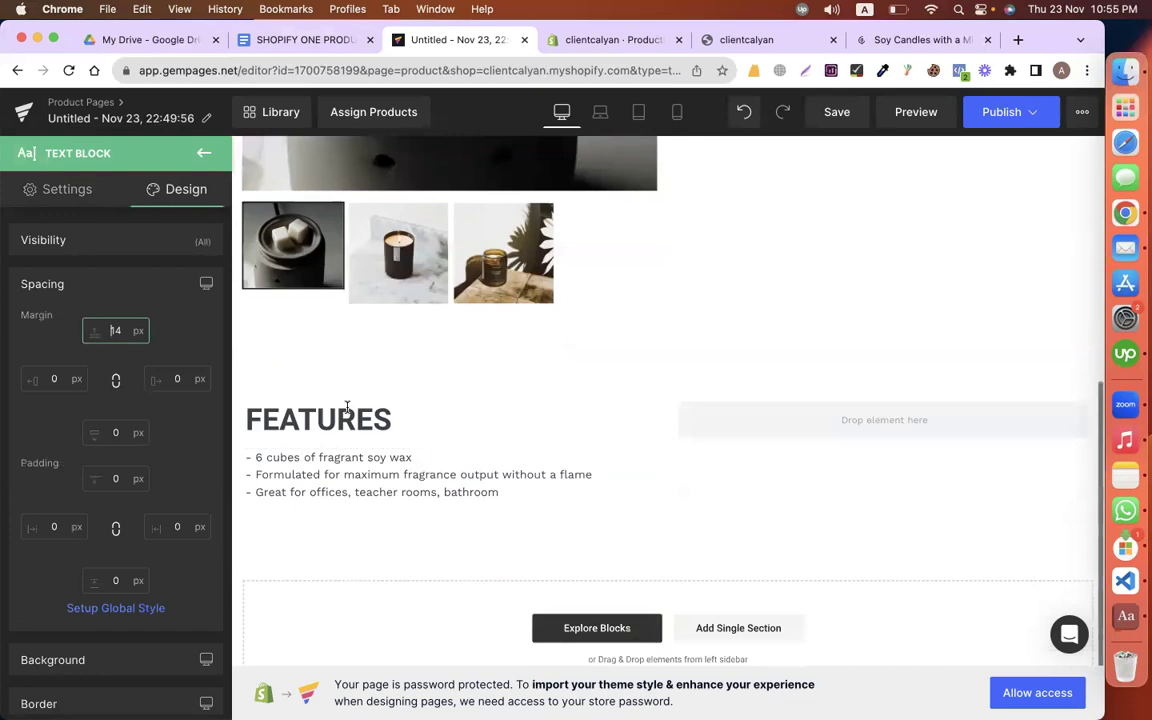
left_click(369, 430)
right_click(314, 487)
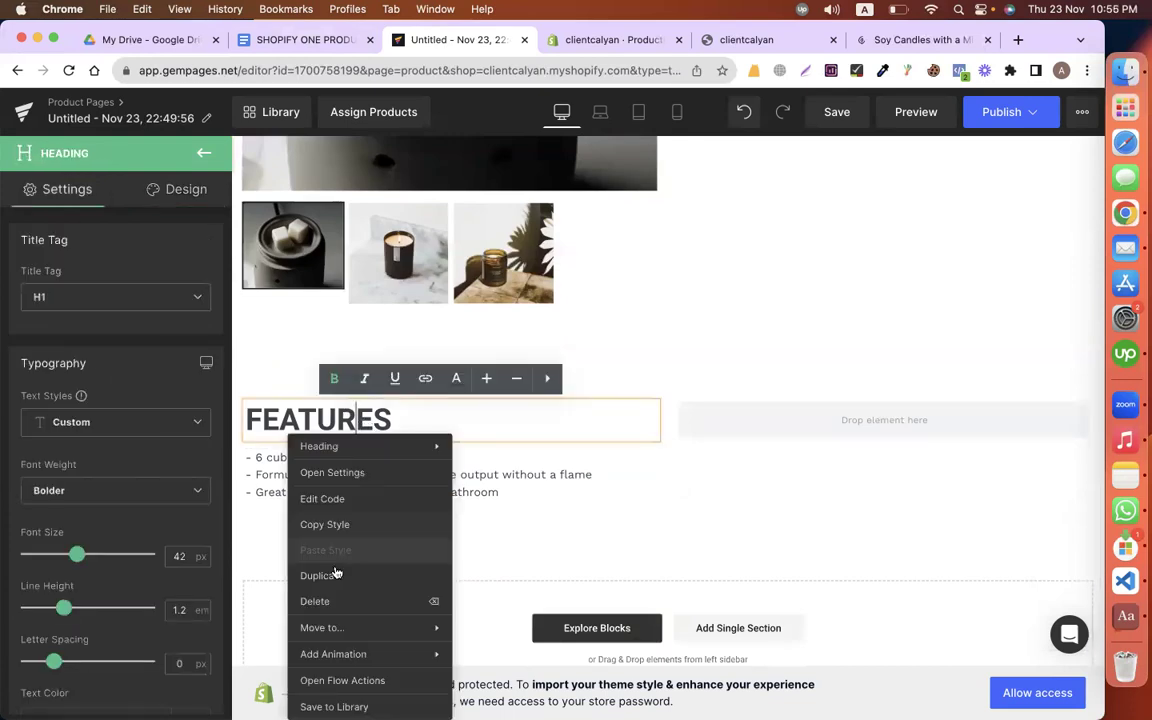
Step: Duplicate the FEATURES heading below the bullet list with a 30 px top margin
key("super+d")
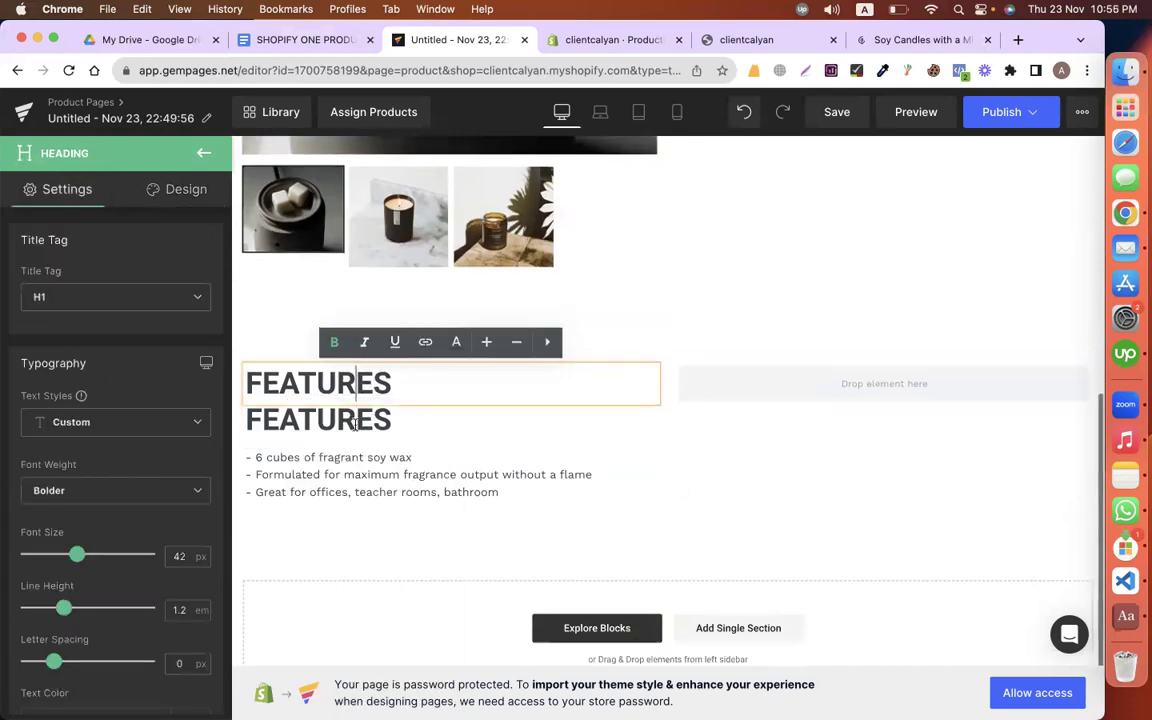
key("Escape")
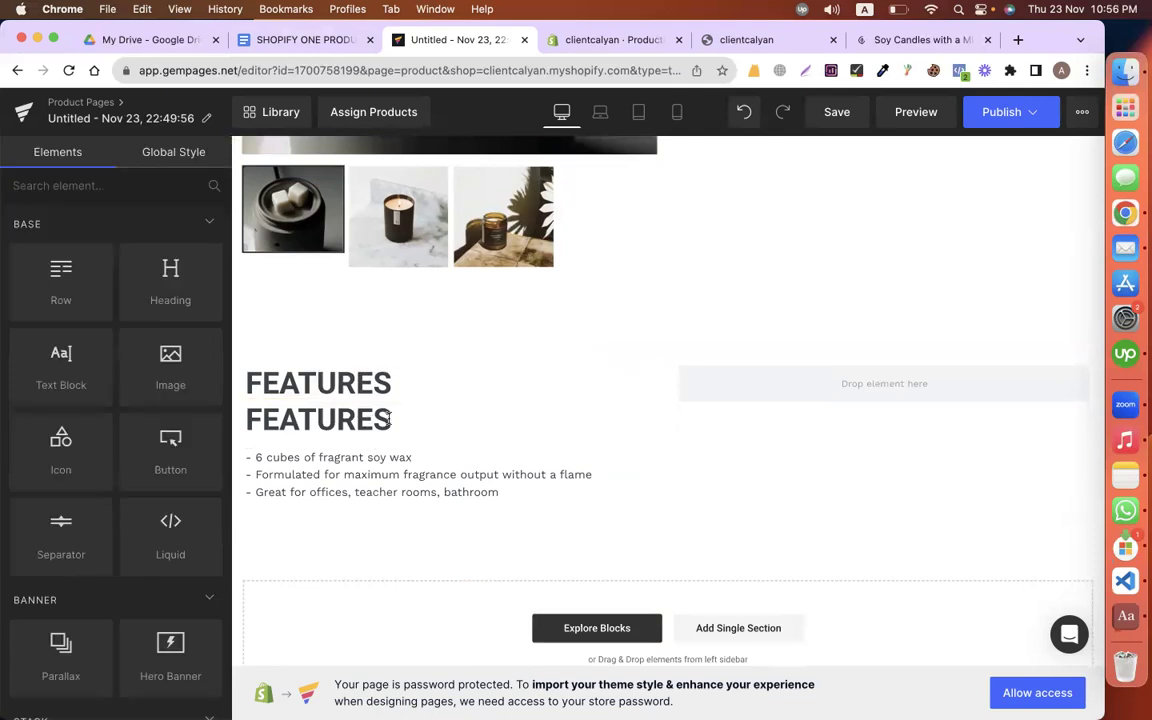
left_click_drag(389, 418, 318, 488)
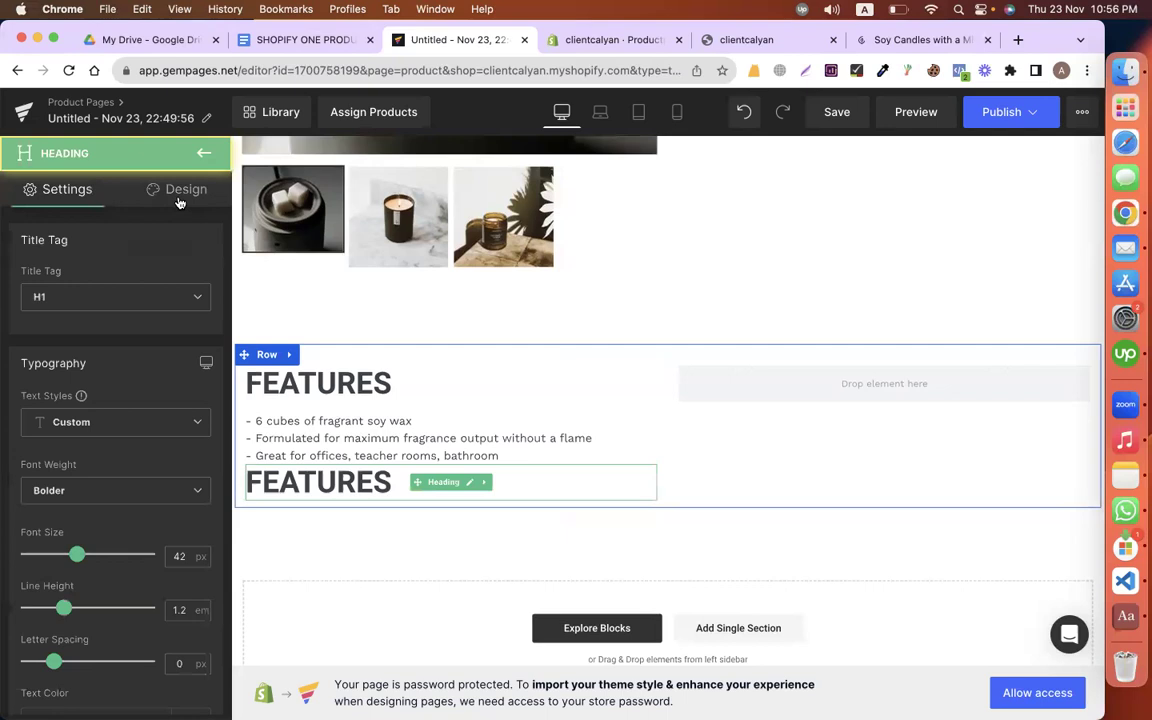
left_click(179, 199)
left_click(88, 292)
left_click(98, 331)
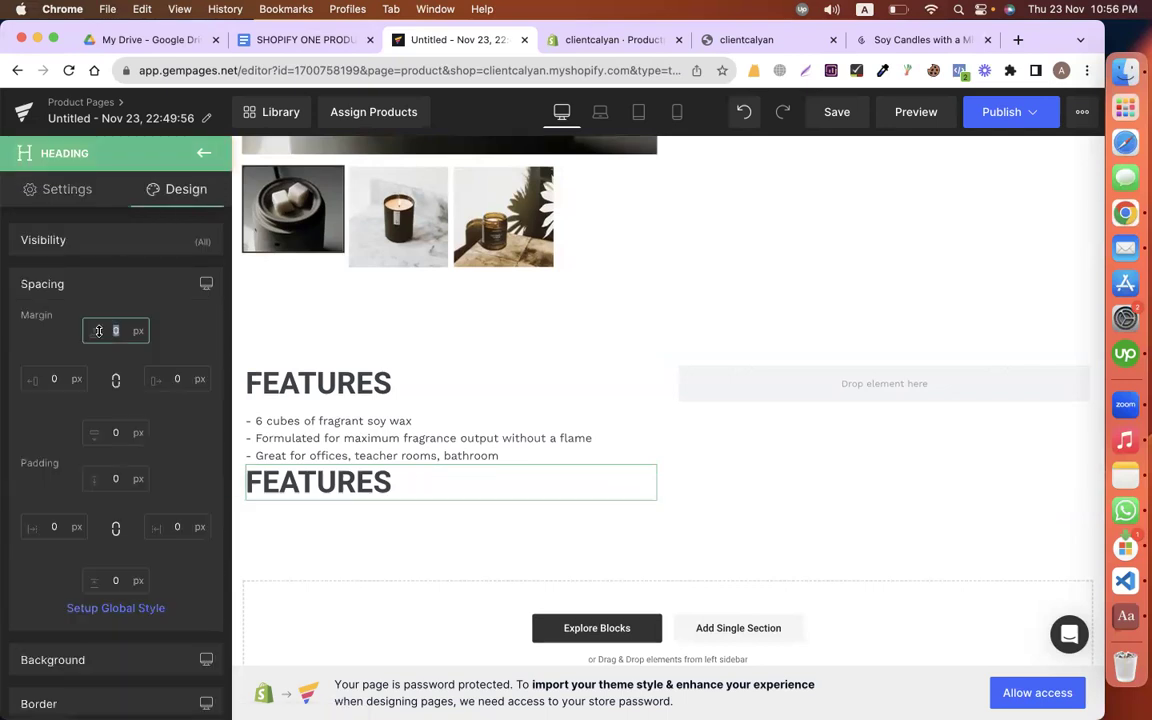
type("30")
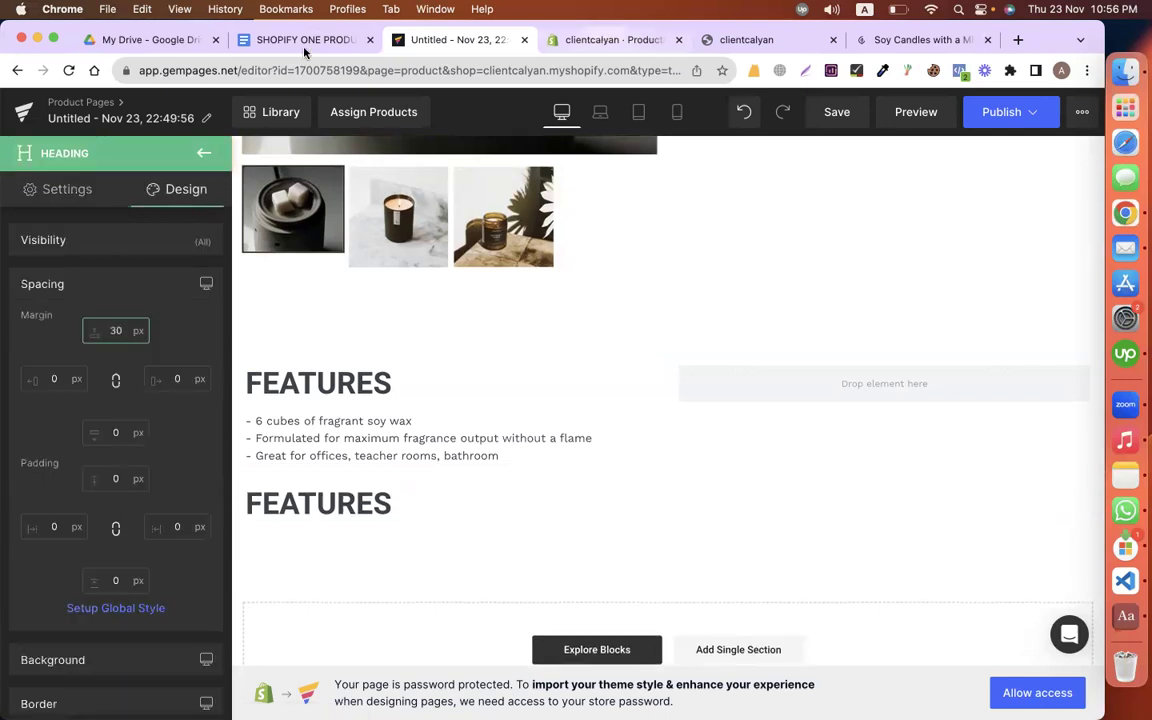
Step: Retitle the copied heading SIMPLE INGREDIENTS using the Docs copy
key("super+alt+Left")
scroll(520, 328, "down", 3)
left_click(520, 328)
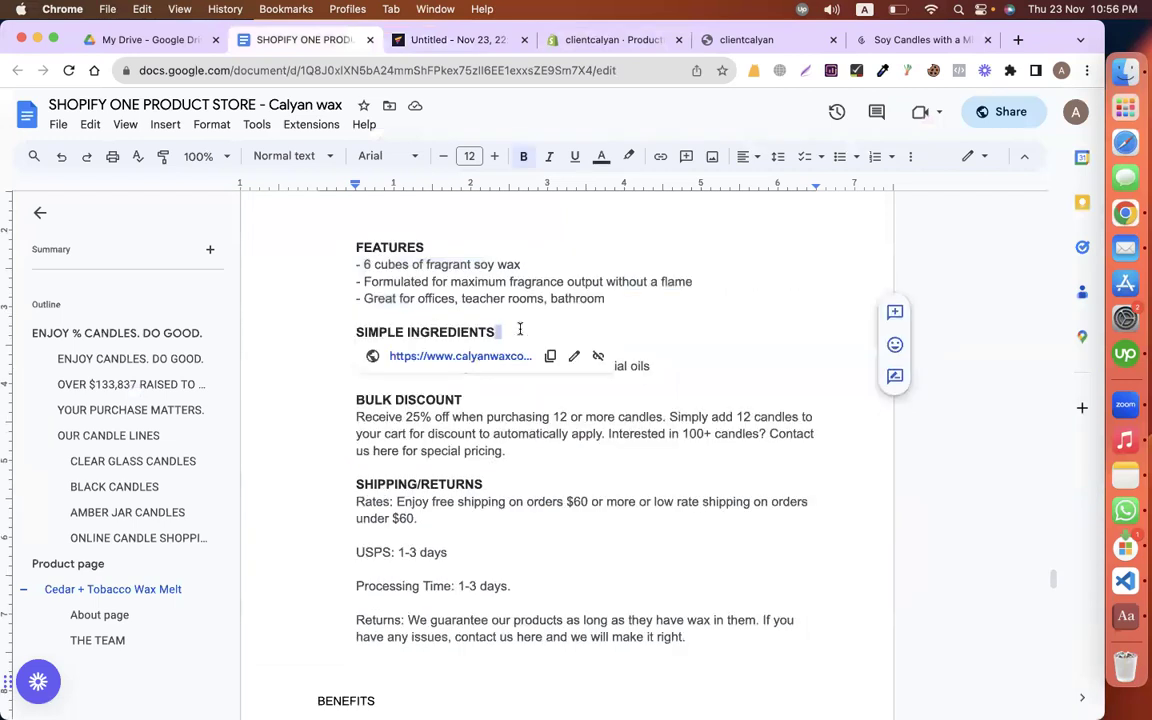
key("super+shift+Left")
key("super+c")
key("super+alt+Right")
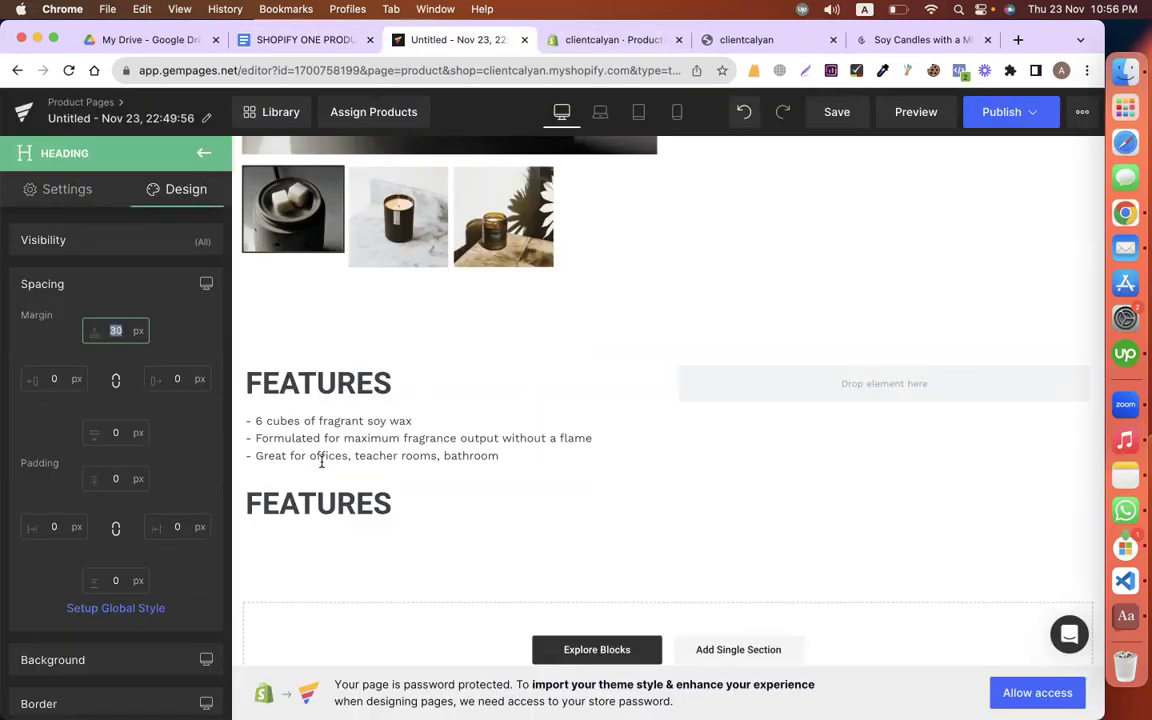
double_click(285, 492)
key("super+v")
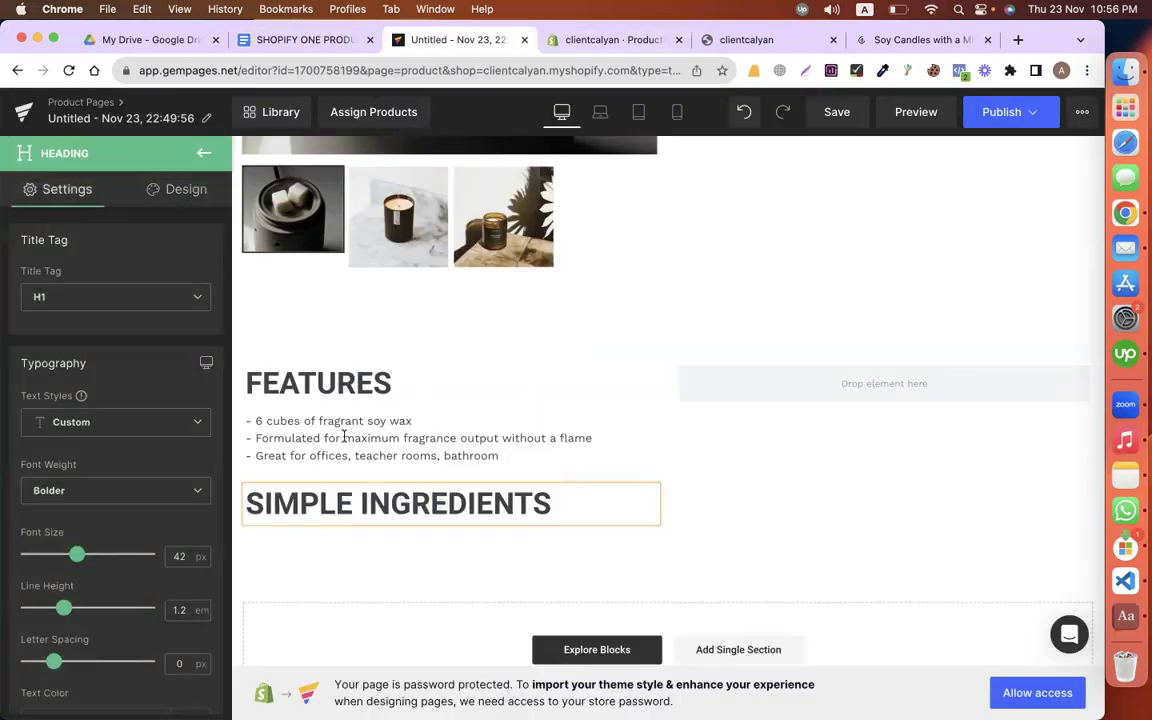
Step: Duplicate the feature bullet list and place the copy under SIMPLE INGREDIENTS
right_click(321, 440)
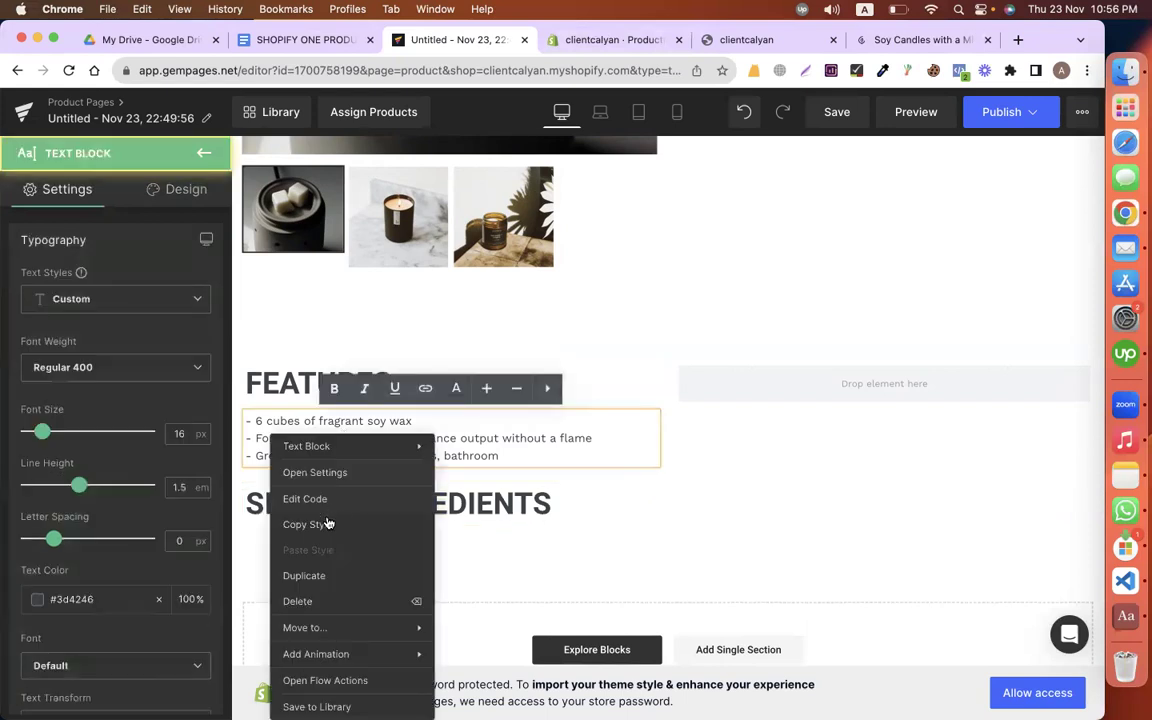
left_click(323, 578)
scroll(405, 396, "down", 2)
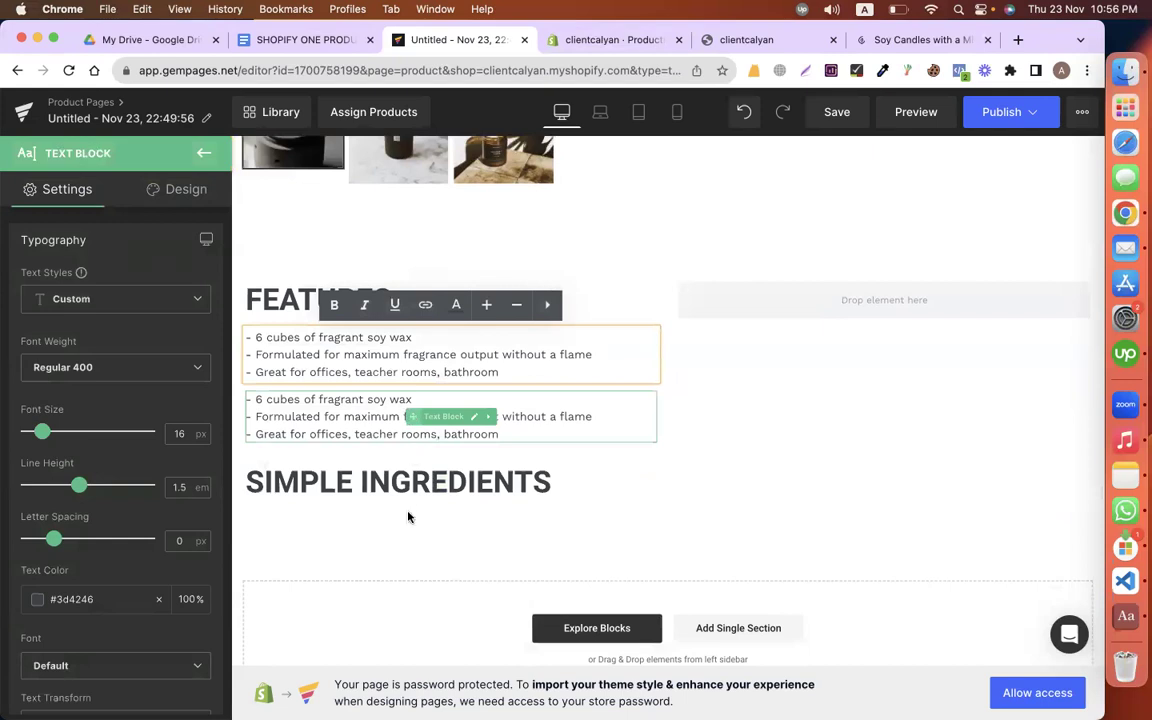
left_click_drag(366, 459, 408, 505)
left_click_drag(414, 449, 420, 445)
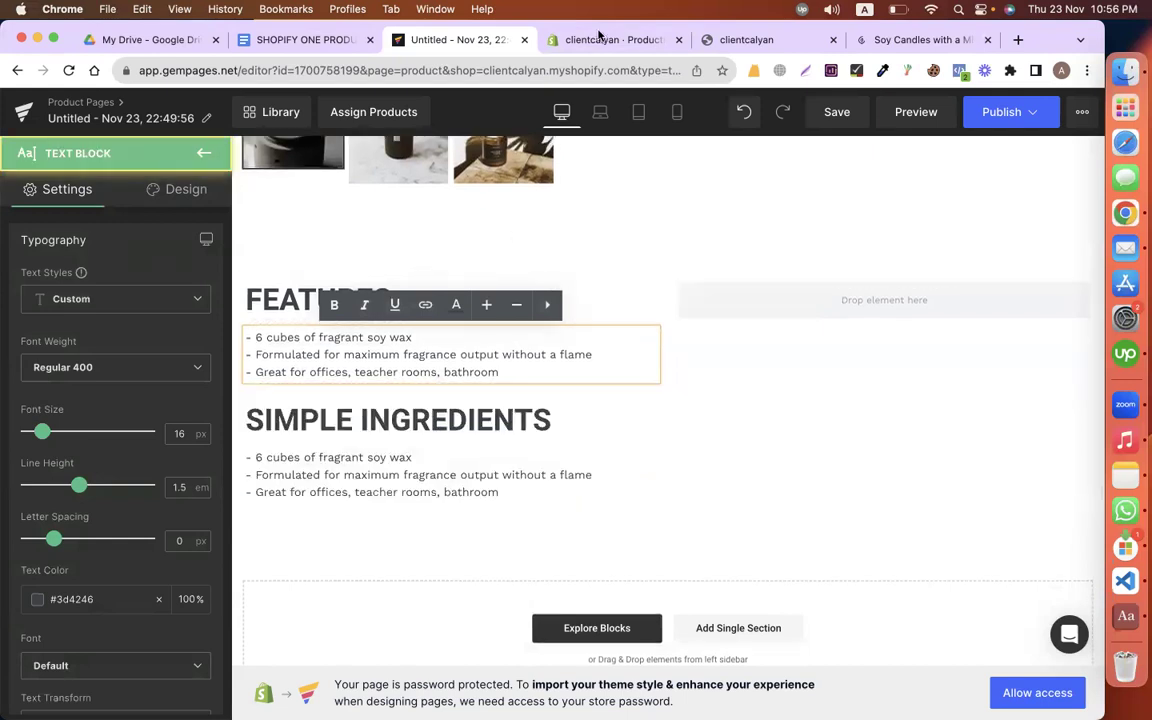
Step: Replace the copied list with the two ingredient lines from Google Docs
key("ctrl+shift+Tab")
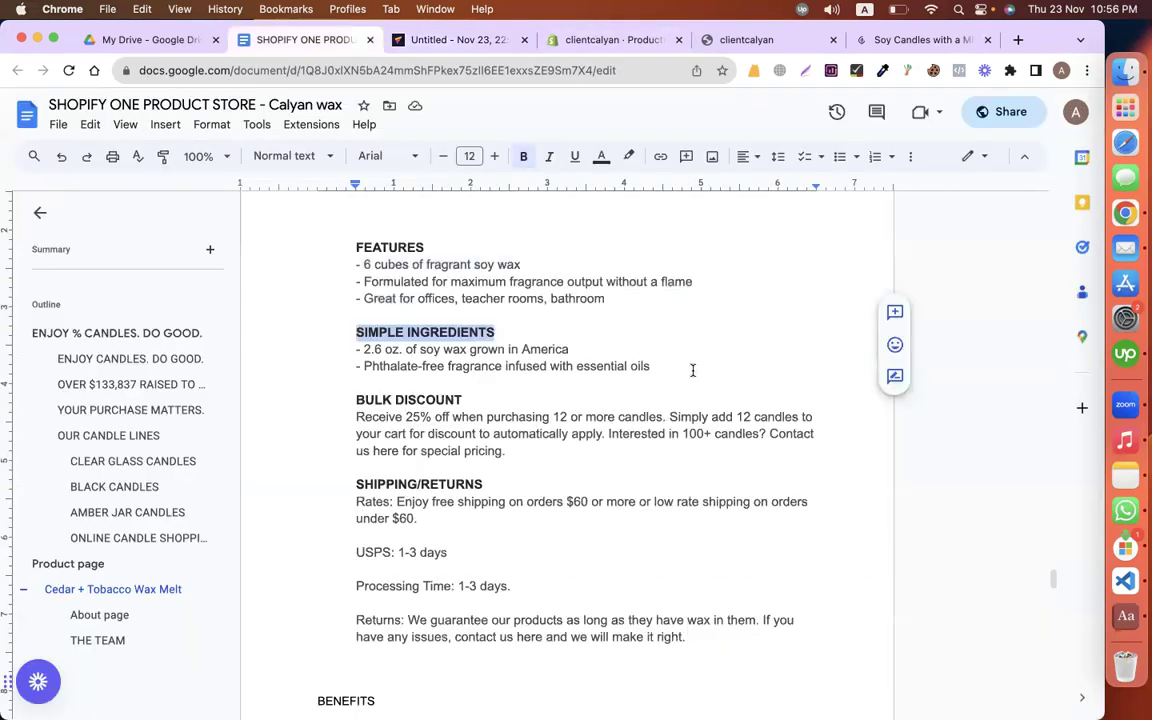
left_click(692, 370)
key("shift+Up")
key("super+shift+Left")
key("super+c")
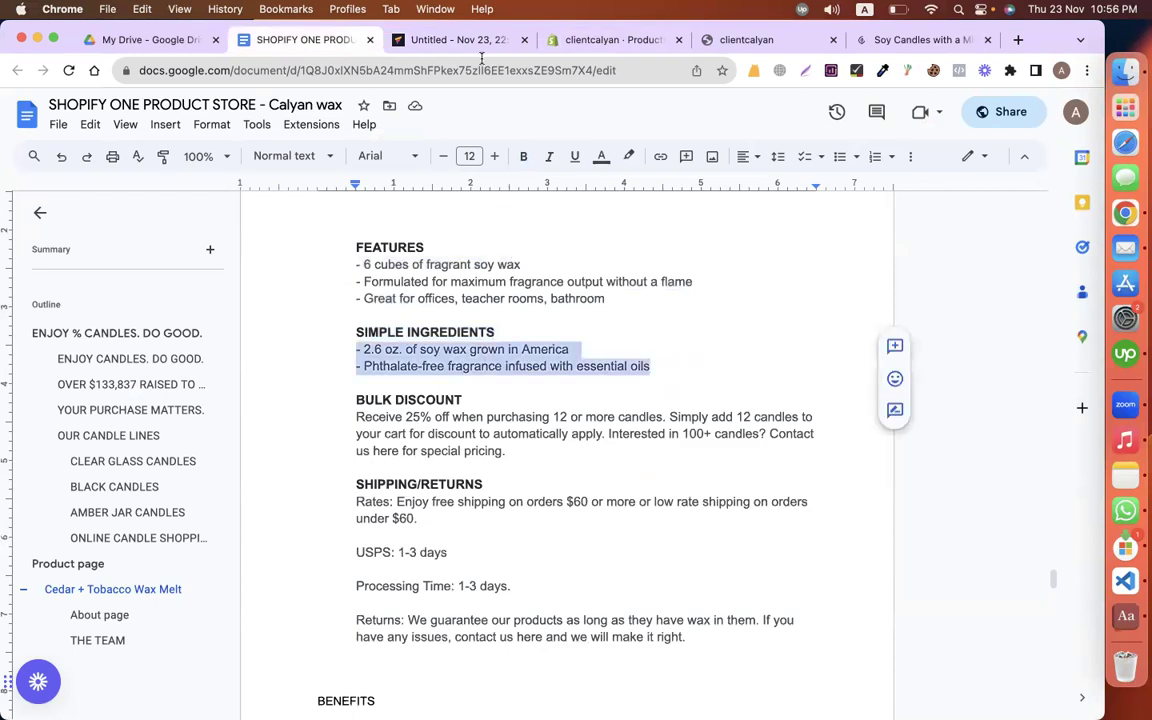
key("ctrl+Tab")
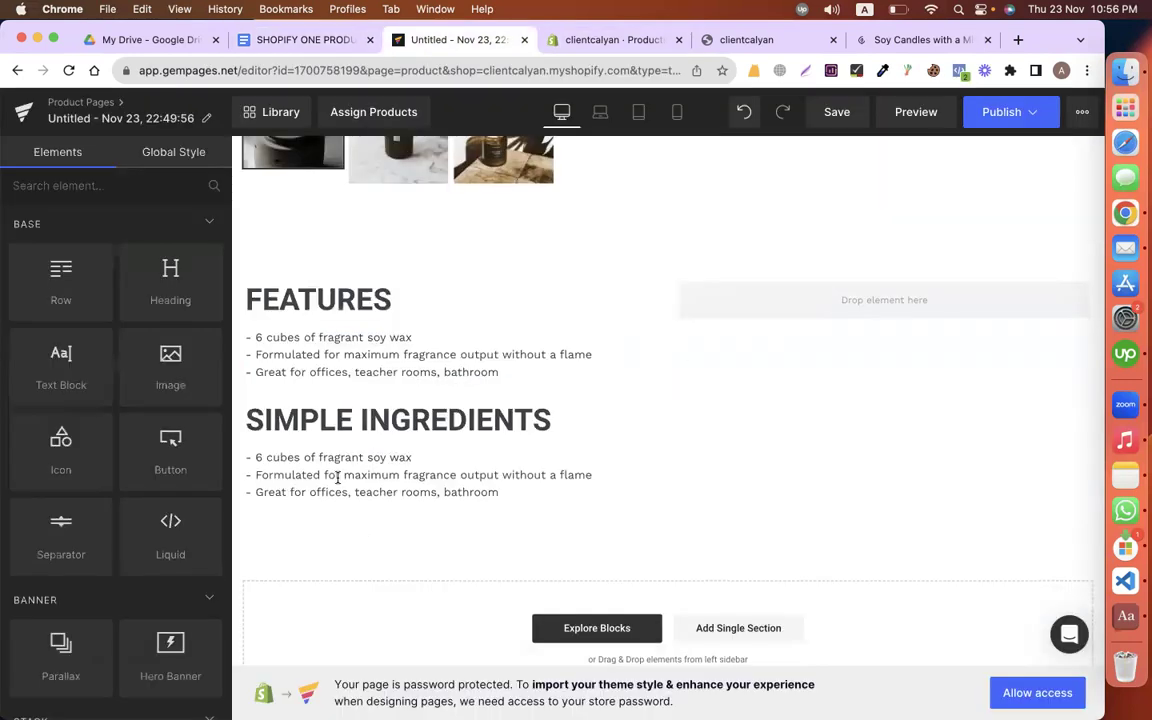
triple_click(338, 477)
key("super+v")
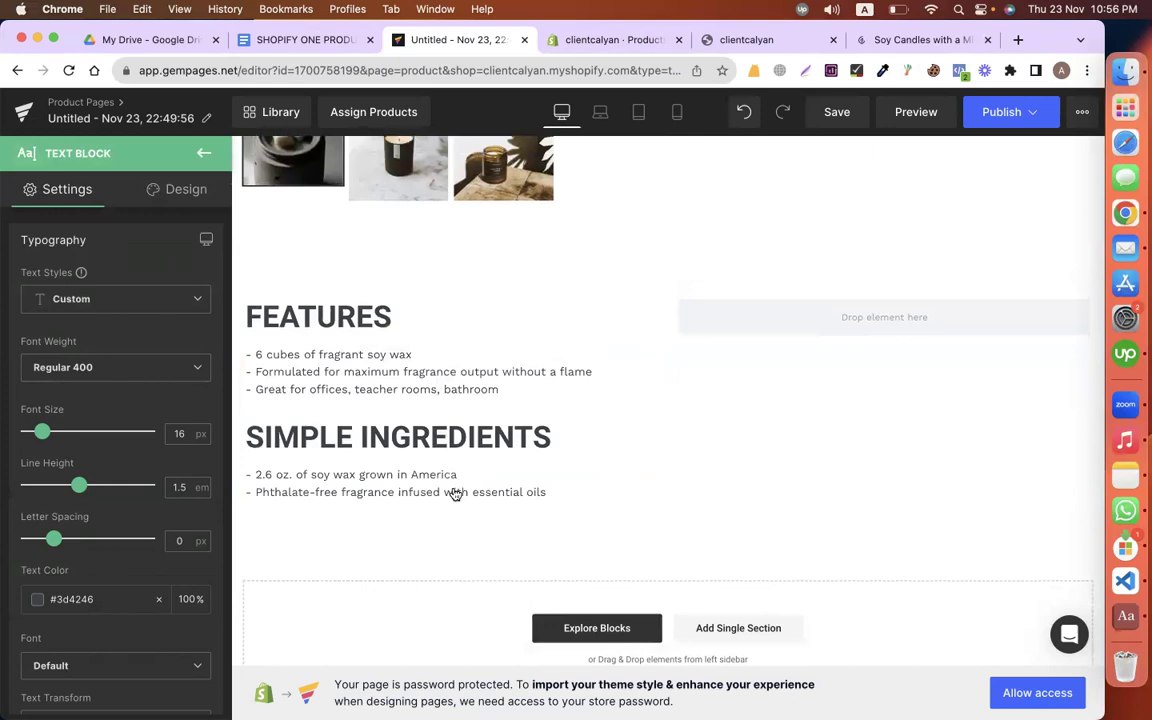
Step: Duplicate the FEATURES heading into the empty right column
right_click(315, 328)
left_click(273, 496)
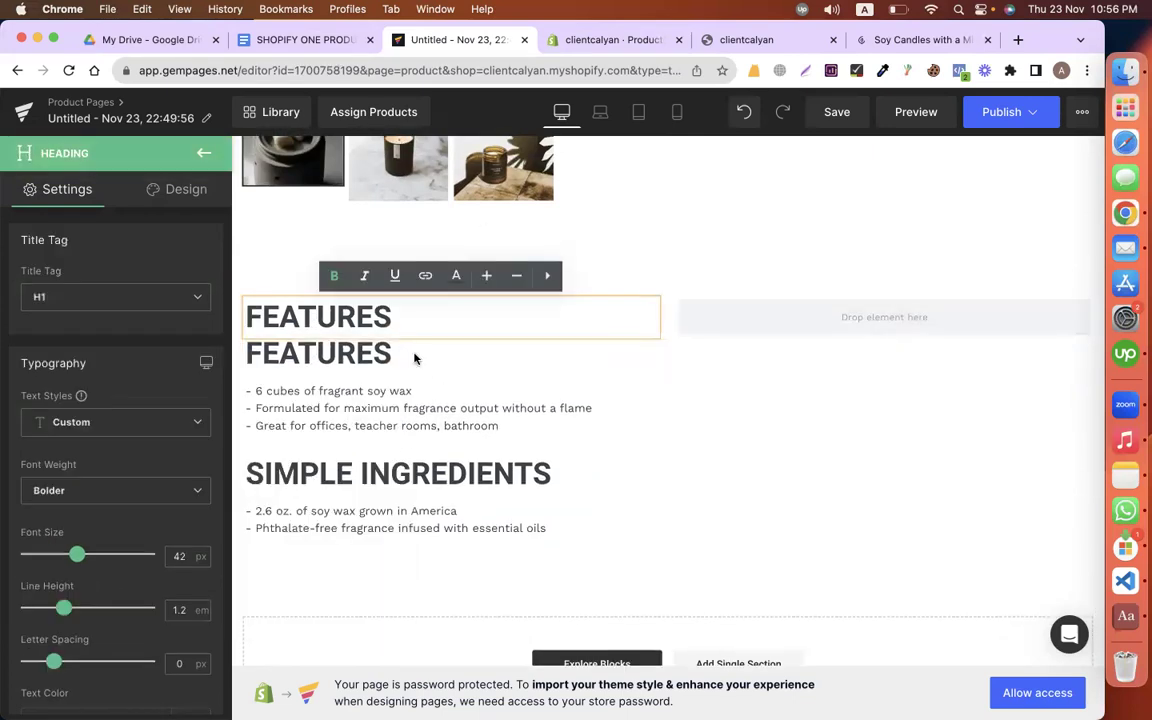
left_click_drag(417, 353, 860, 325)
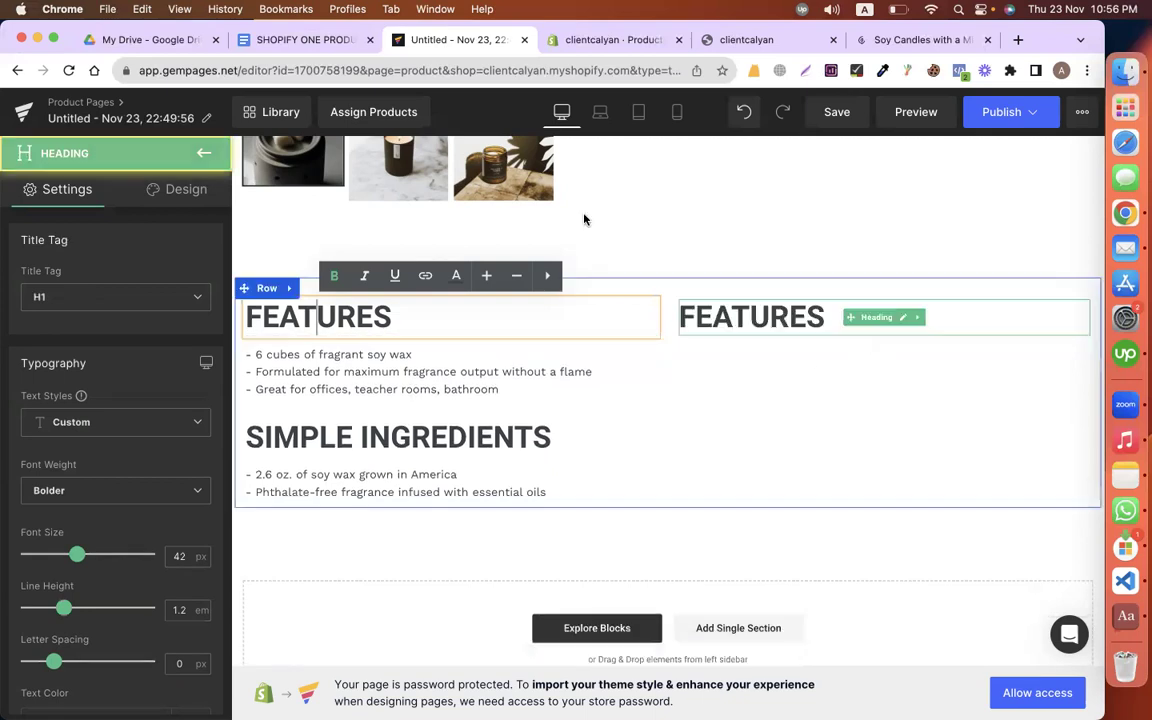
Step: Retitle the right-column heading BULK DISCOUNT from the Docs copy
key("ctrl+shift+Tab")
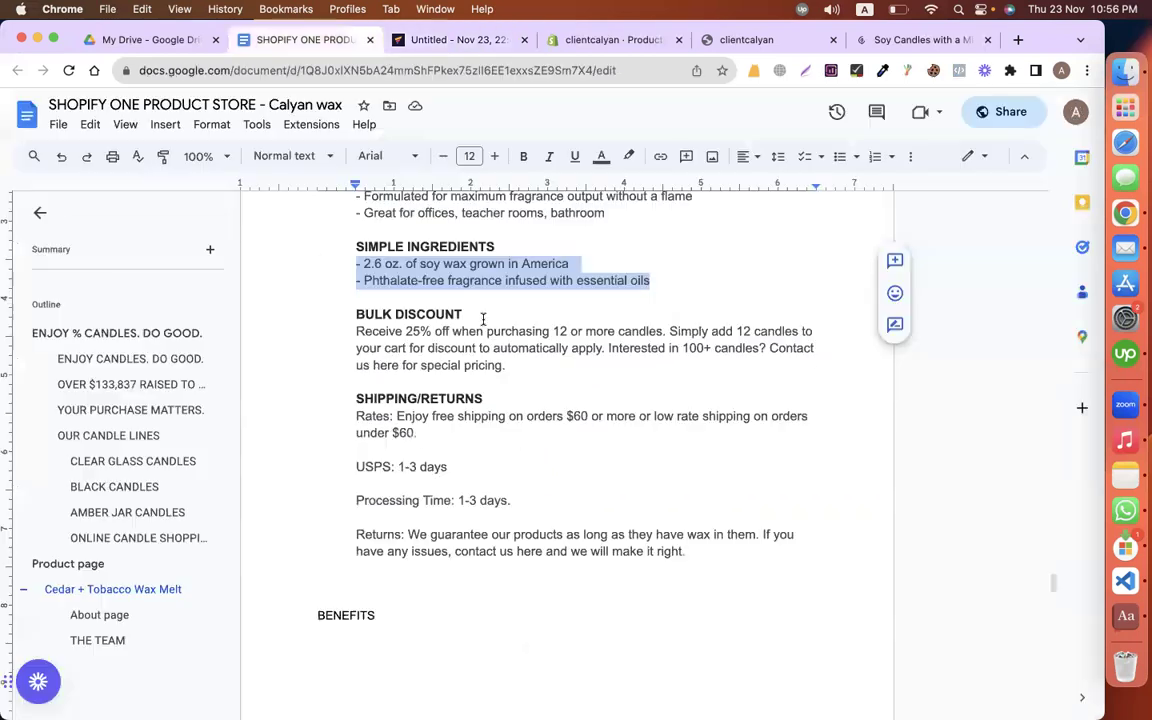
triple_click(483, 317)
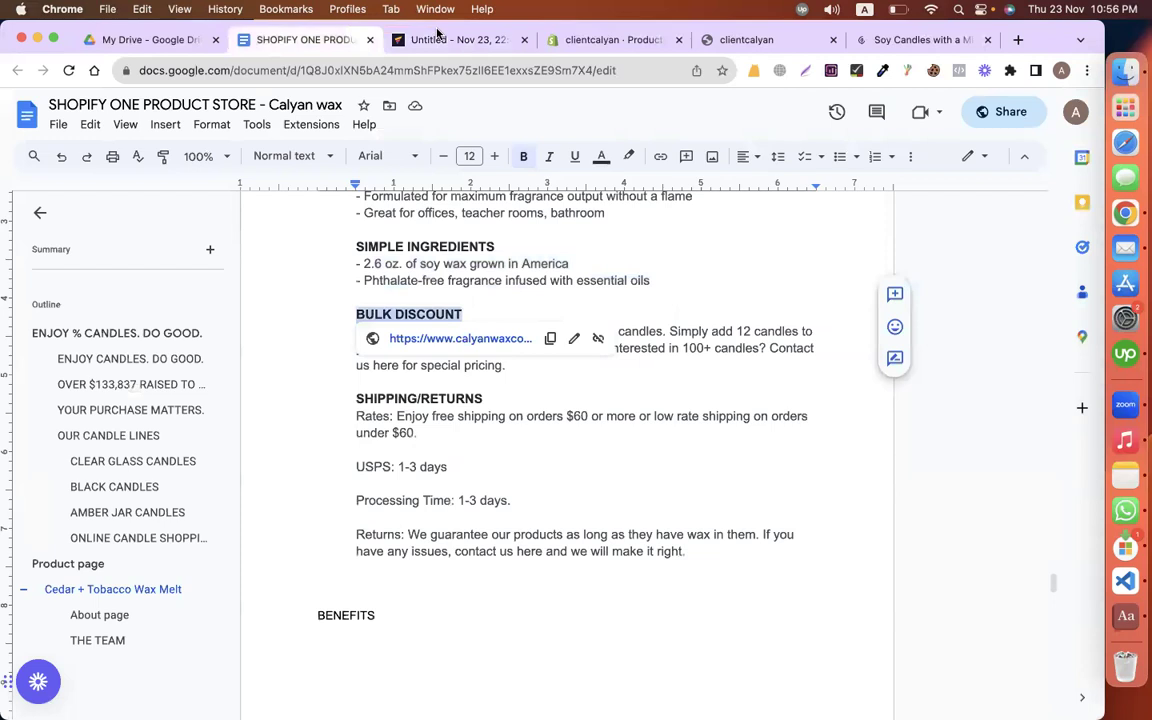
left_click(440, 39)
double_click(762, 316)
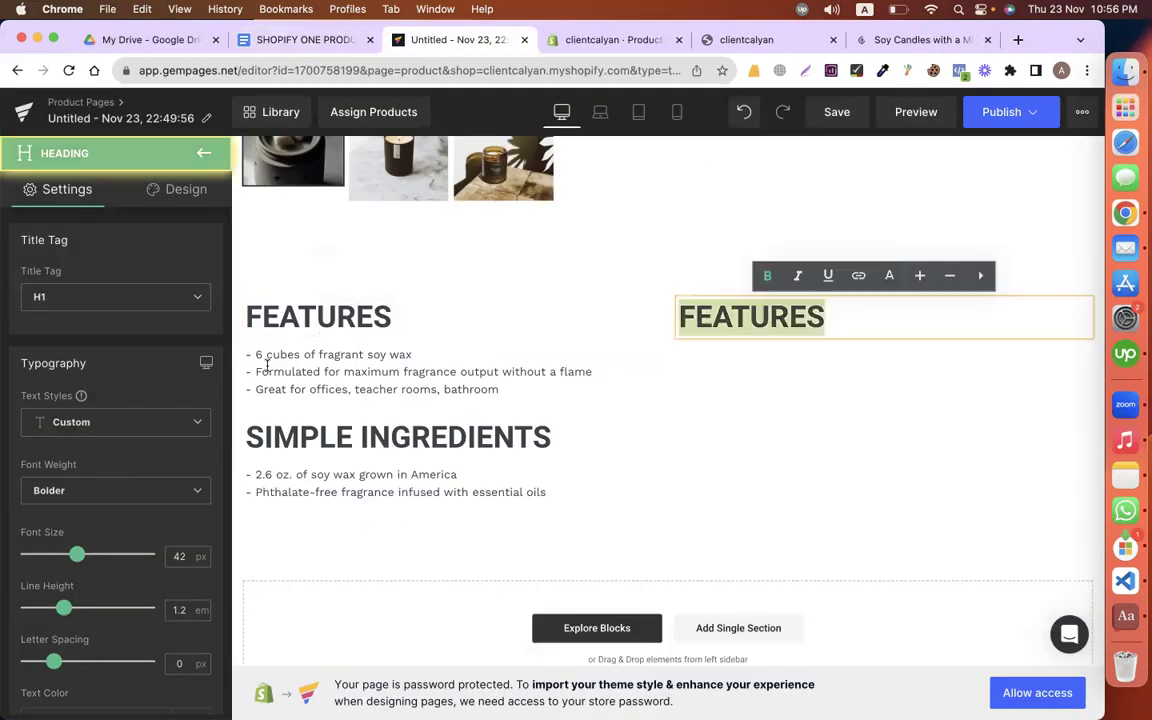
type("BULK DISCOUNT")
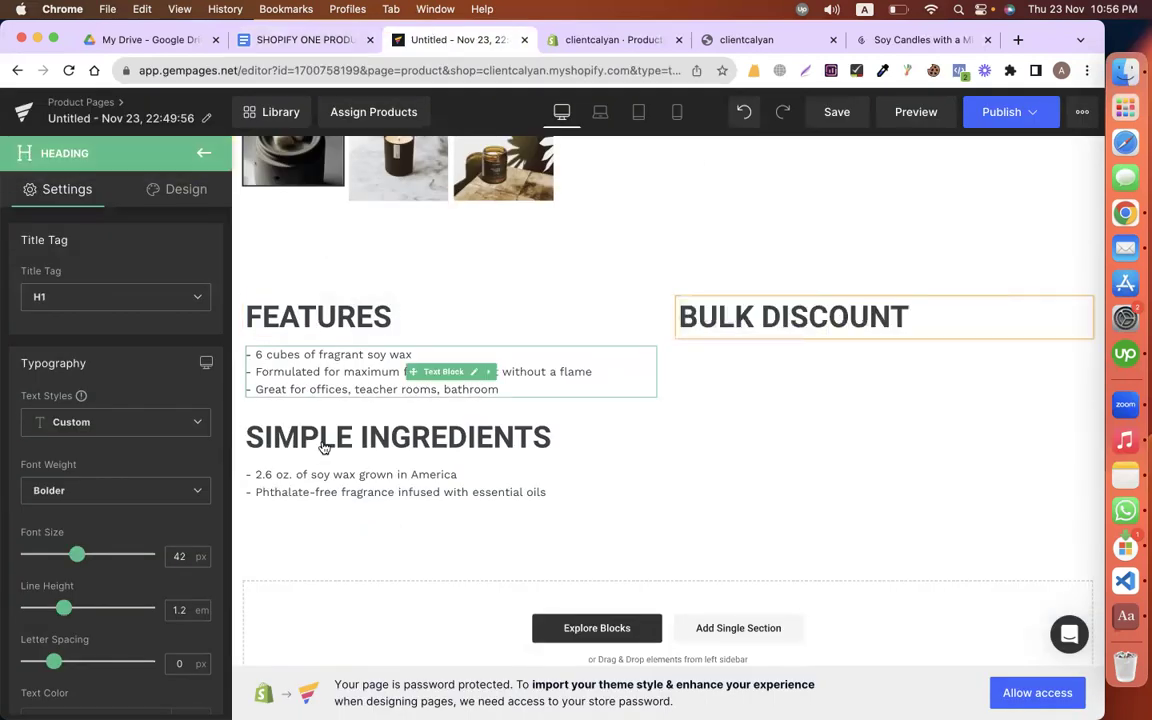
Step: Add the 25% off bulk discount paragraph under BULK DISCOUNT
right_click(323, 447)
left_click(300, 532)
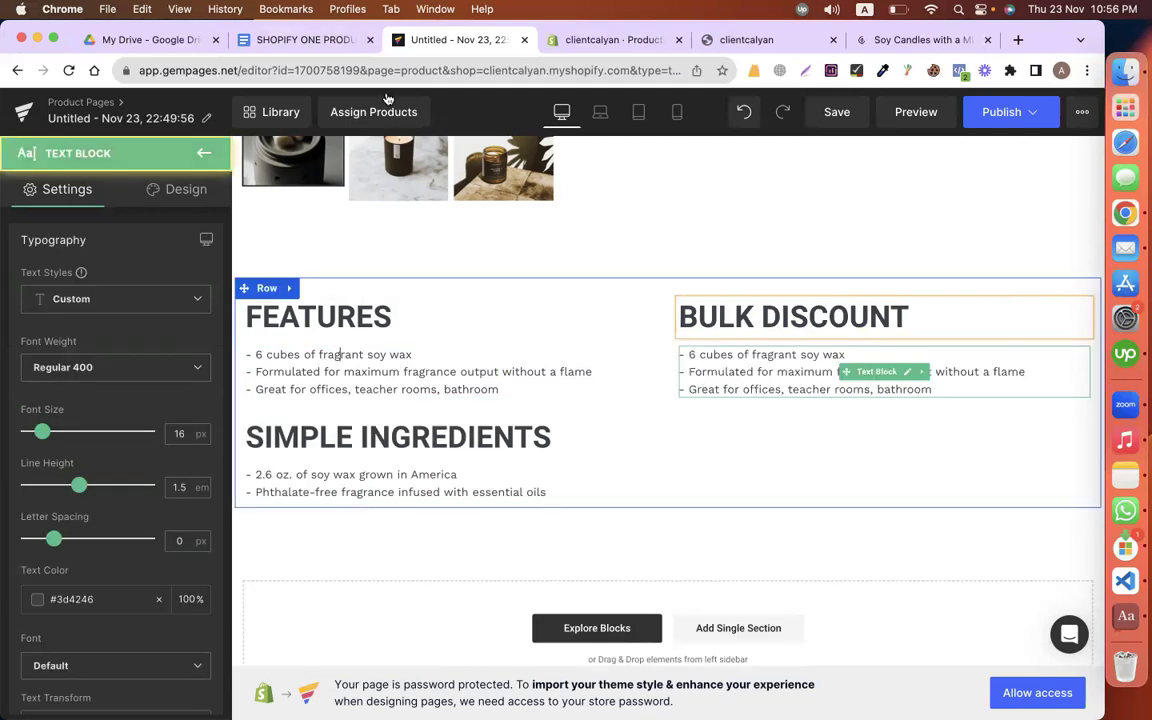
left_click(297, 41)
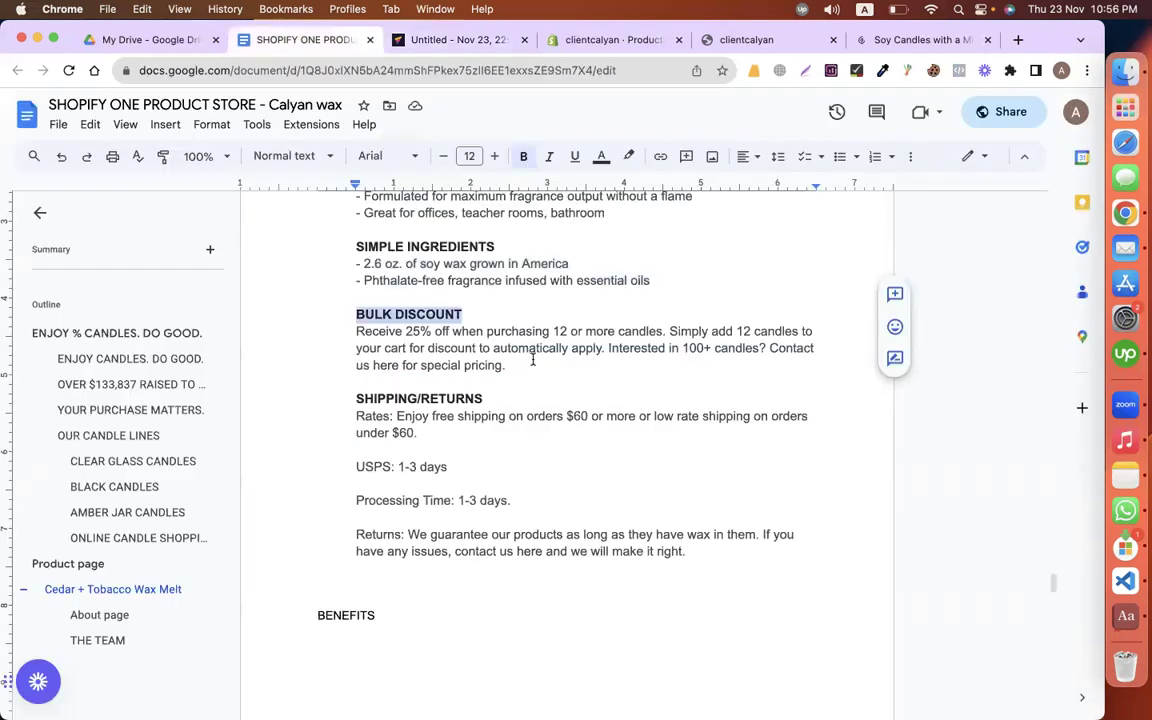
left_click_drag(532, 357, 350, 337)
key("cmd+c")
left_click(423, 40)
triple_click(734, 375)
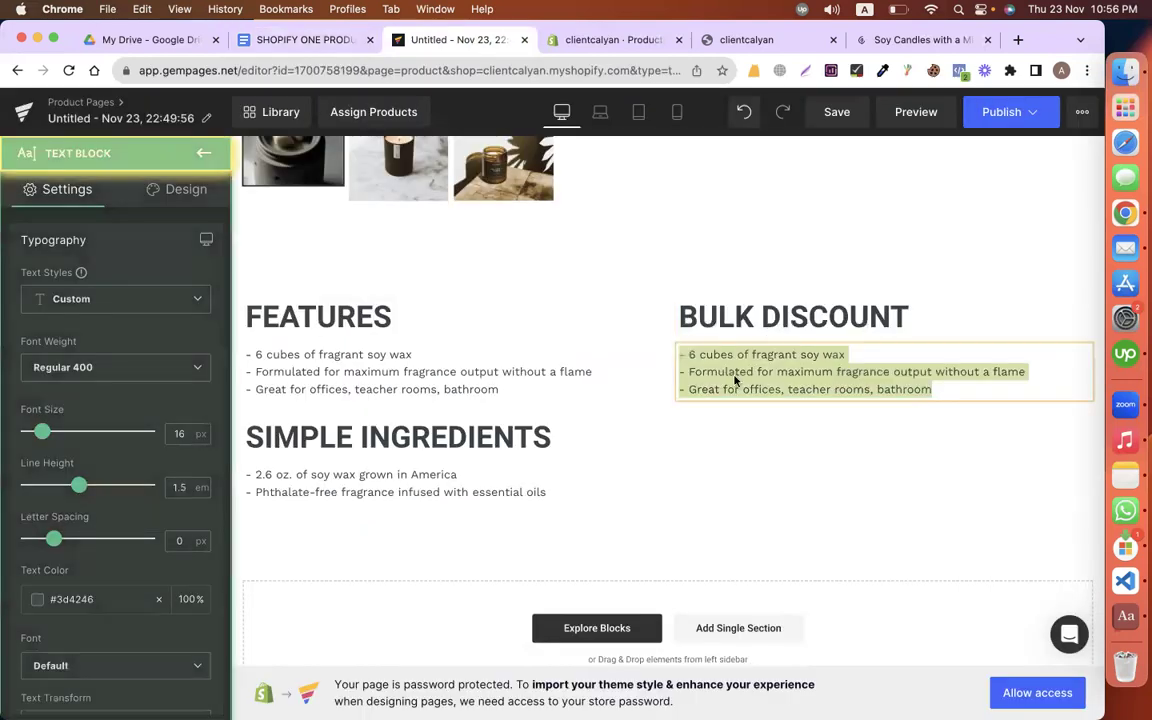
key("cmd+v")
Step: Duplicate the BULK DISCOUNT heading below the paragraph with a 30 px top margin
right_click(757, 305)
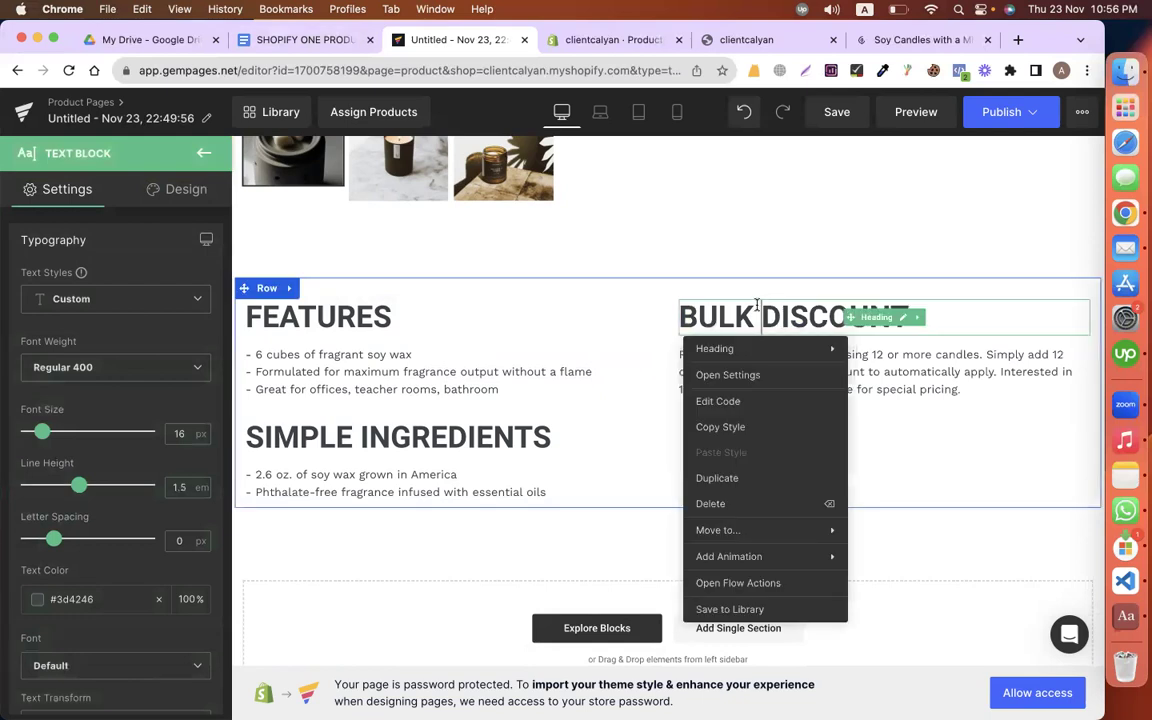
left_click(704, 479)
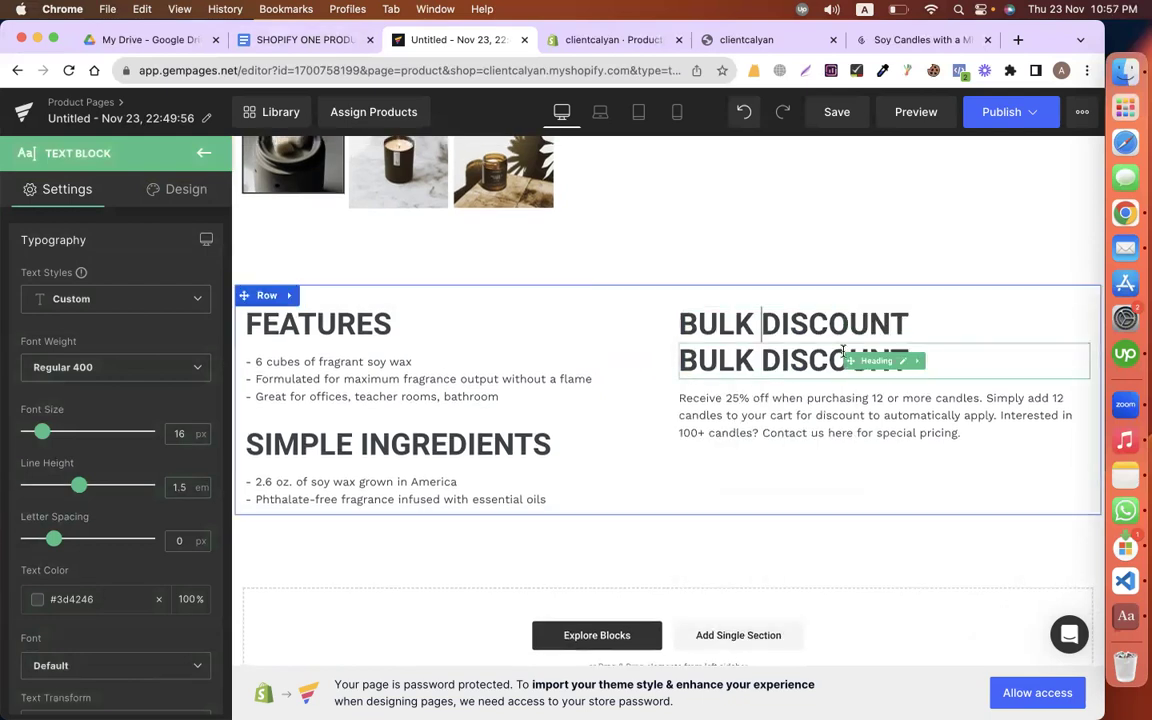
left_click_drag(762, 358, 701, 409)
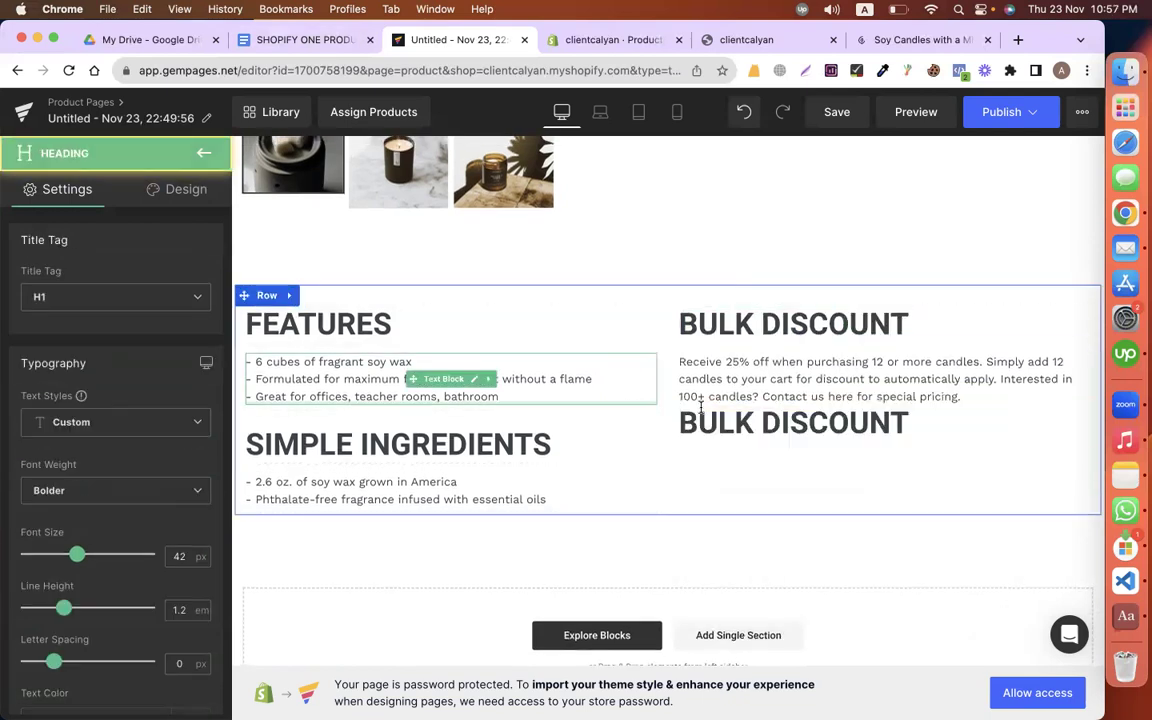
left_click(165, 190)
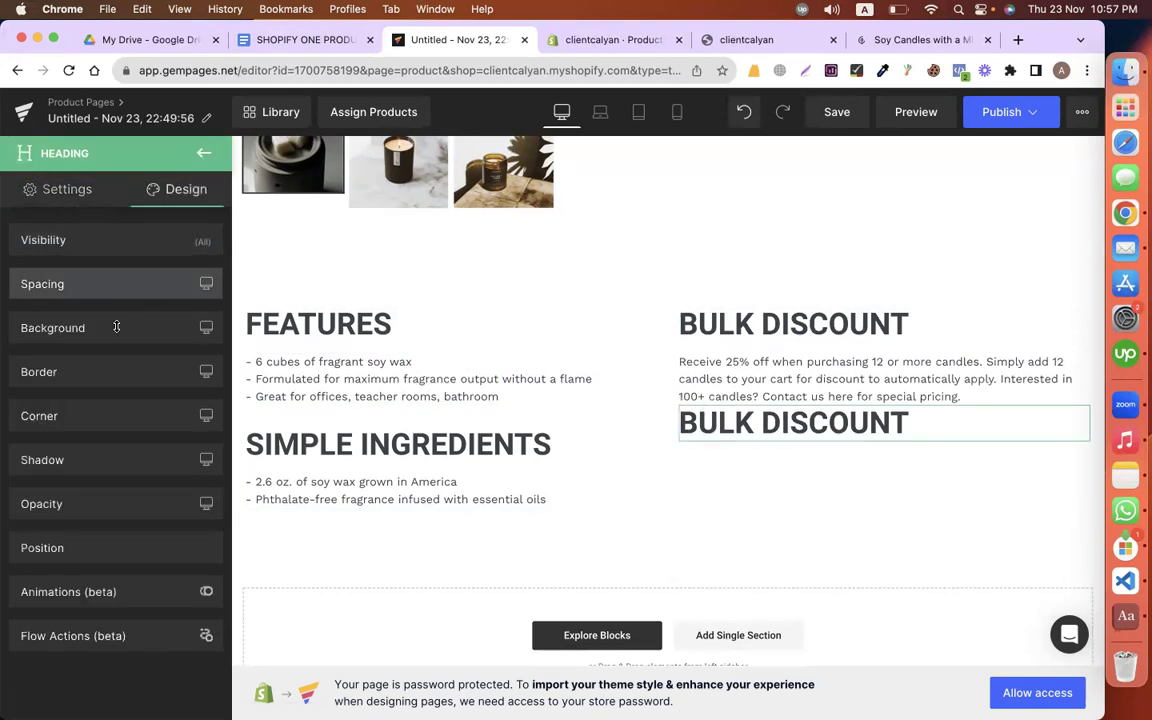
left_click(110, 286)
type("10")
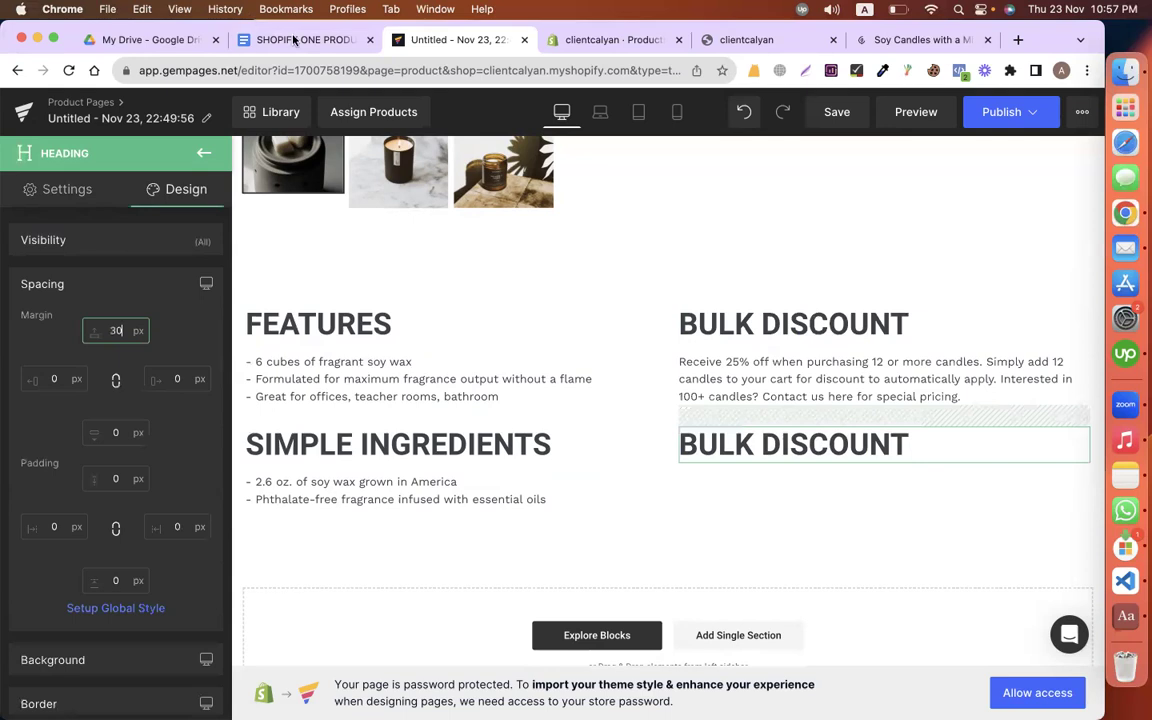
left_click(265, 39)
Step: Retitle the duplicate heading SHIPPING/RETURNS from the Docs copy
scroll(510, 330, "down", 1)
left_click(501, 336)
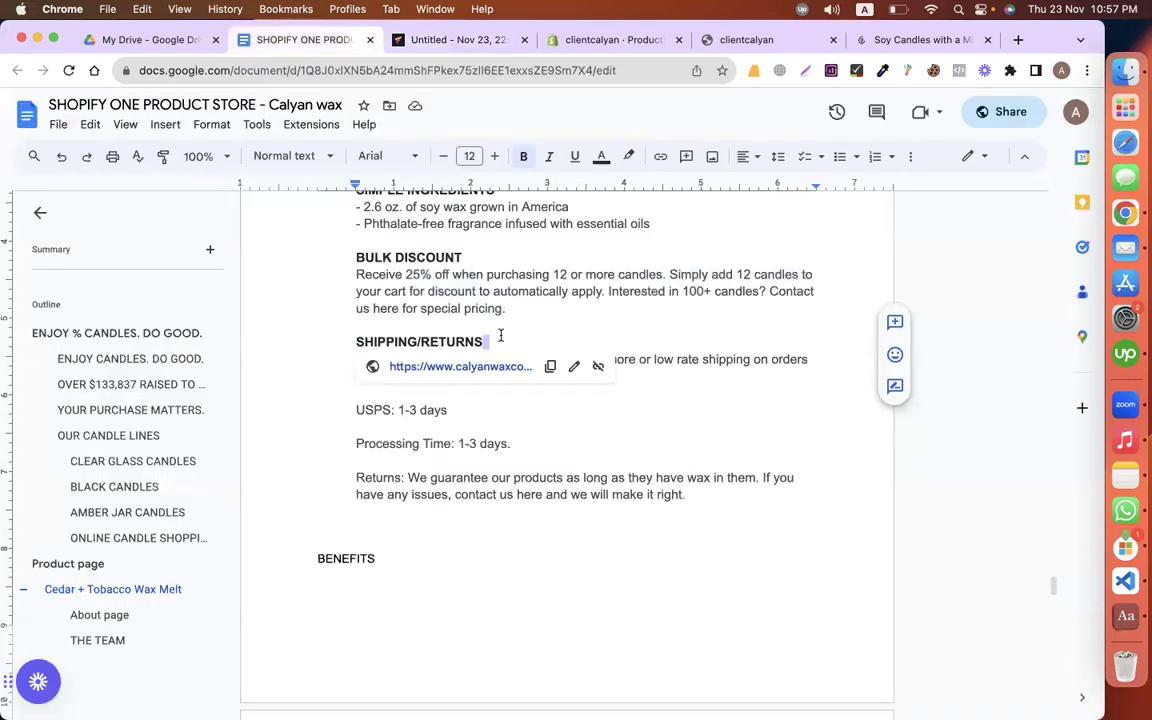
triple_click(501, 336)
key("super+c")
left_click(450, 42)
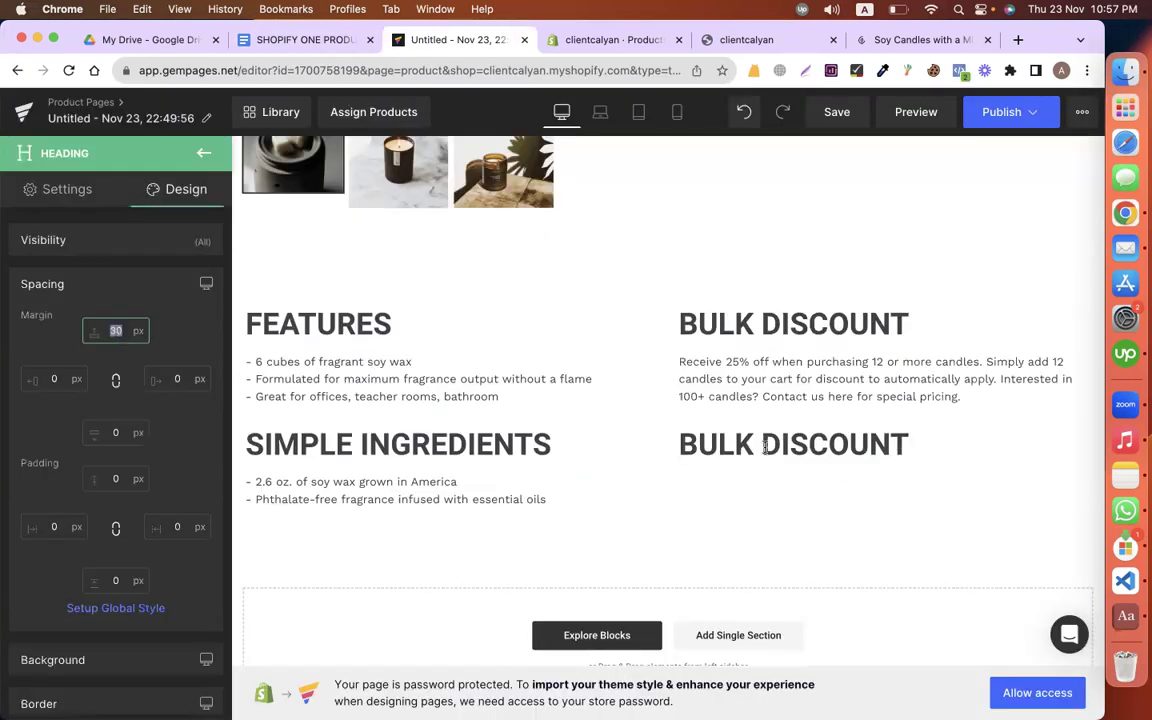
triple_click(764, 446)
key("super+v")
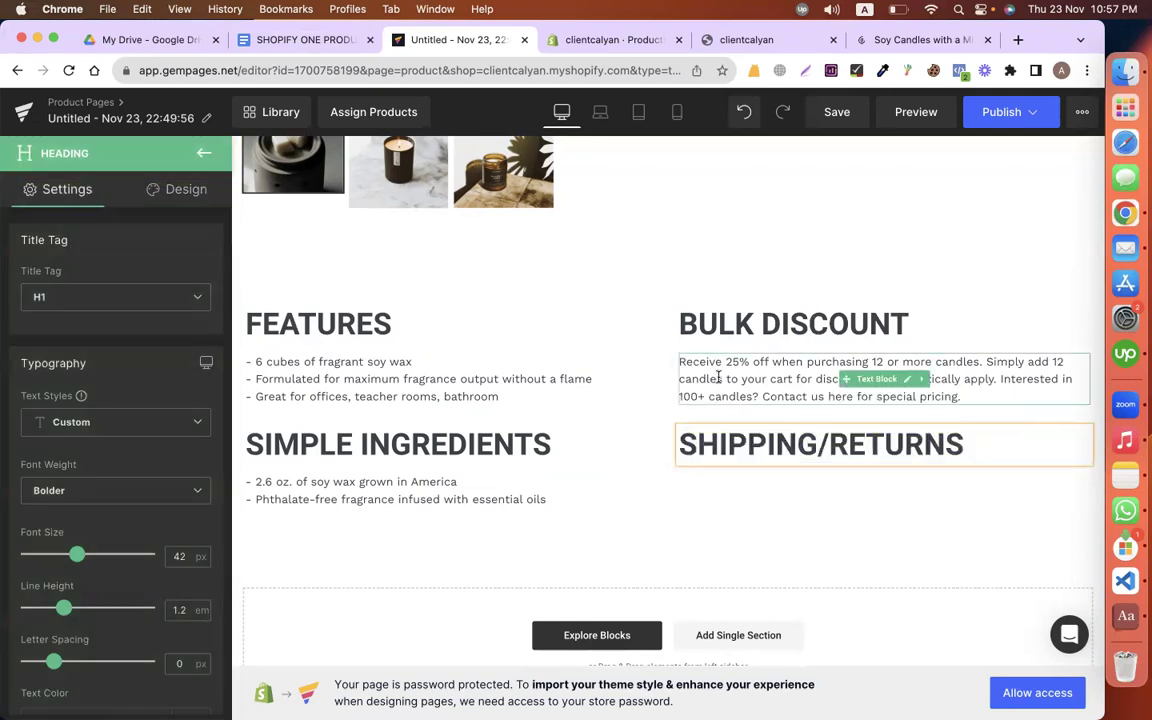
Step: Duplicate the bulk discount paragraph and place it under SHIPPING/RETURNS
right_click(682, 400)
left_click(678, 558)
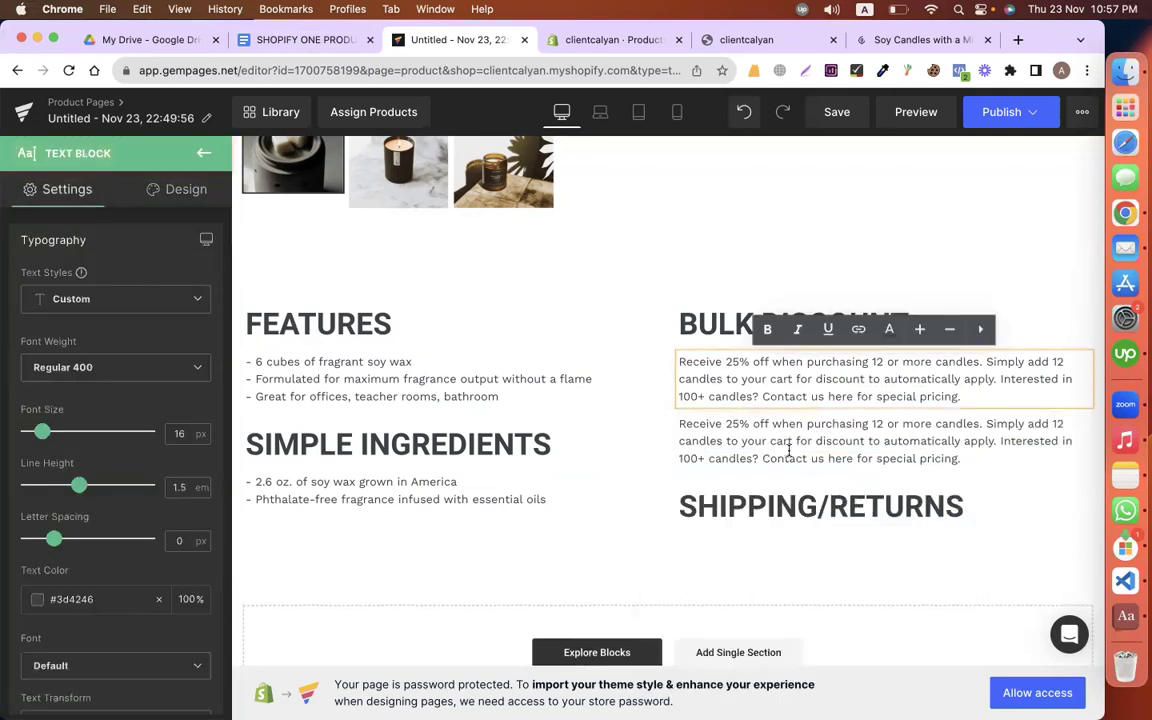
left_click_drag(833, 437, 846, 486)
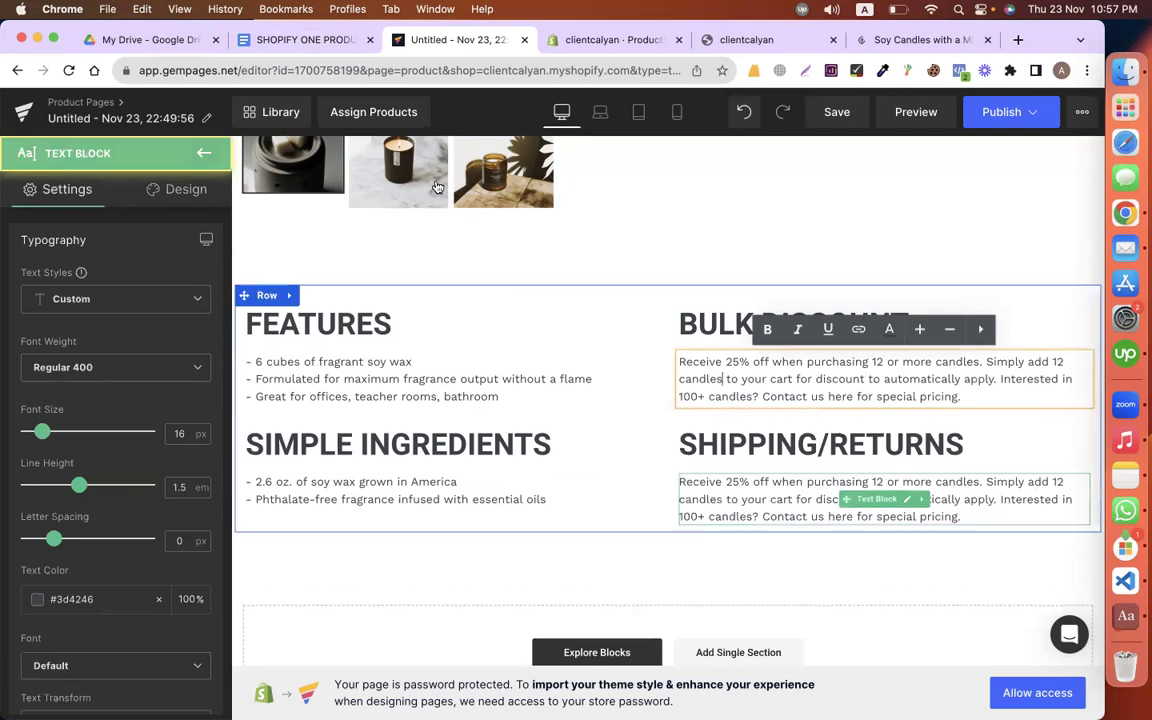
Step: Replace that paragraph with the shipping rates, USPS and processing time text
left_click(312, 50)
left_click(446, 375)
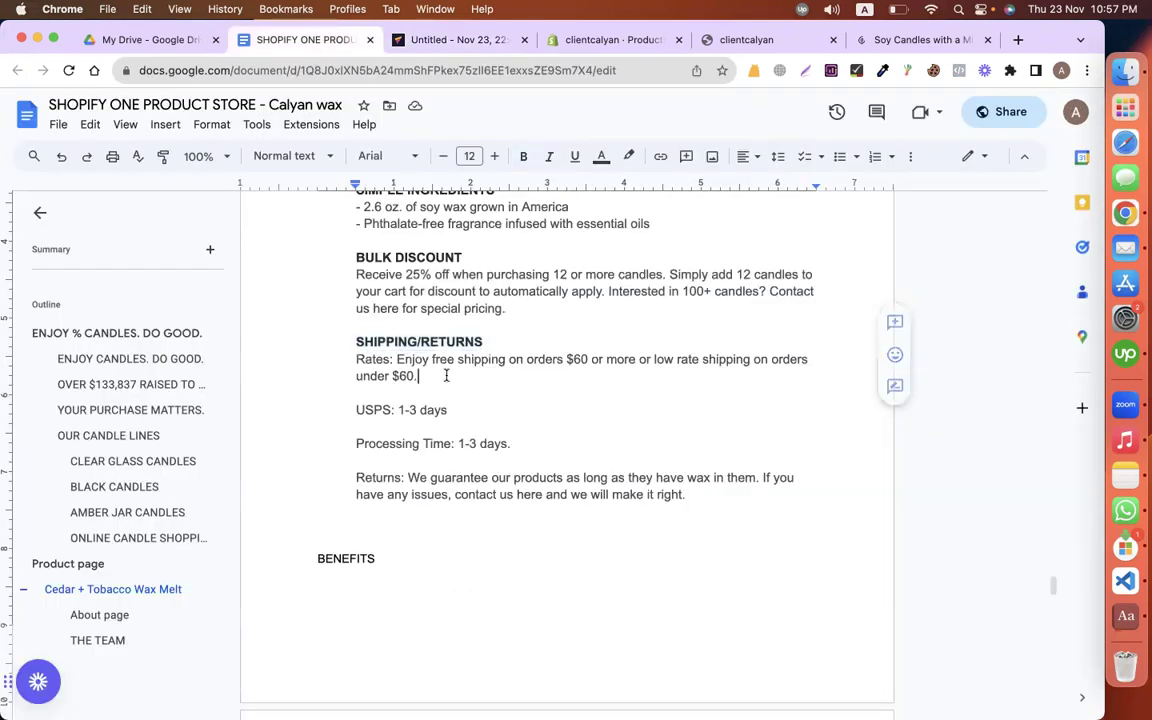
double_click(539, 438)
key("shift+Up")
key("shift+Up")
key("shift+Up")
key("shift+Up")
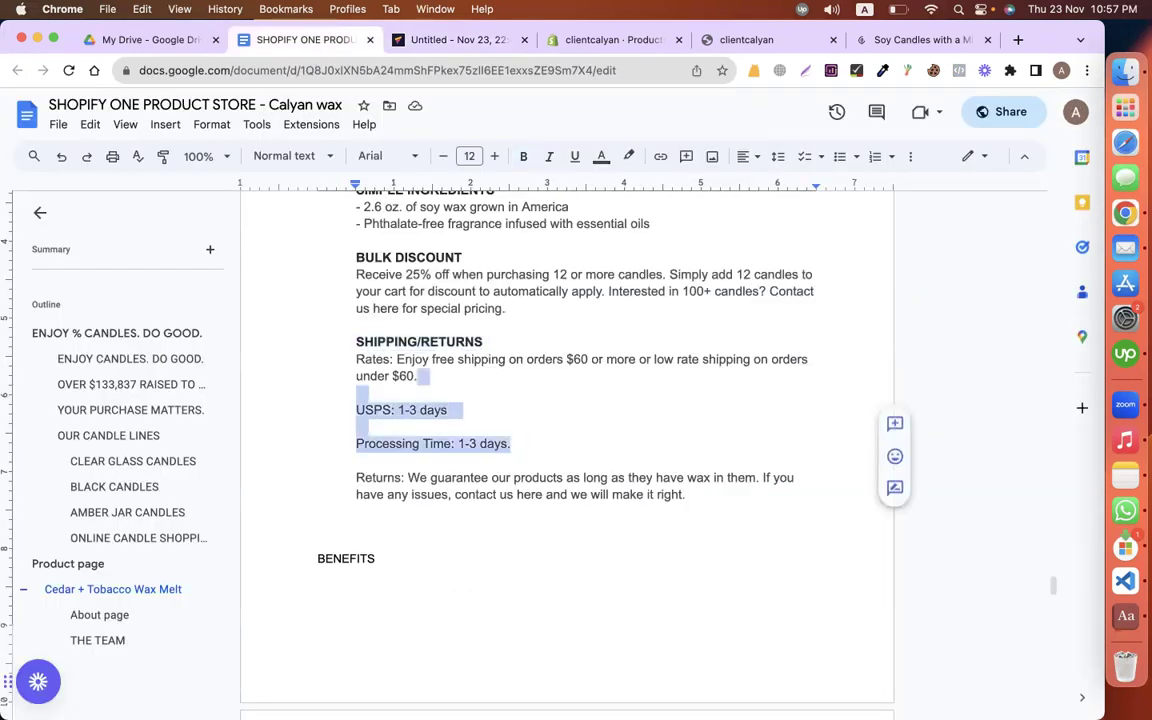
key("alt+shift+Up")
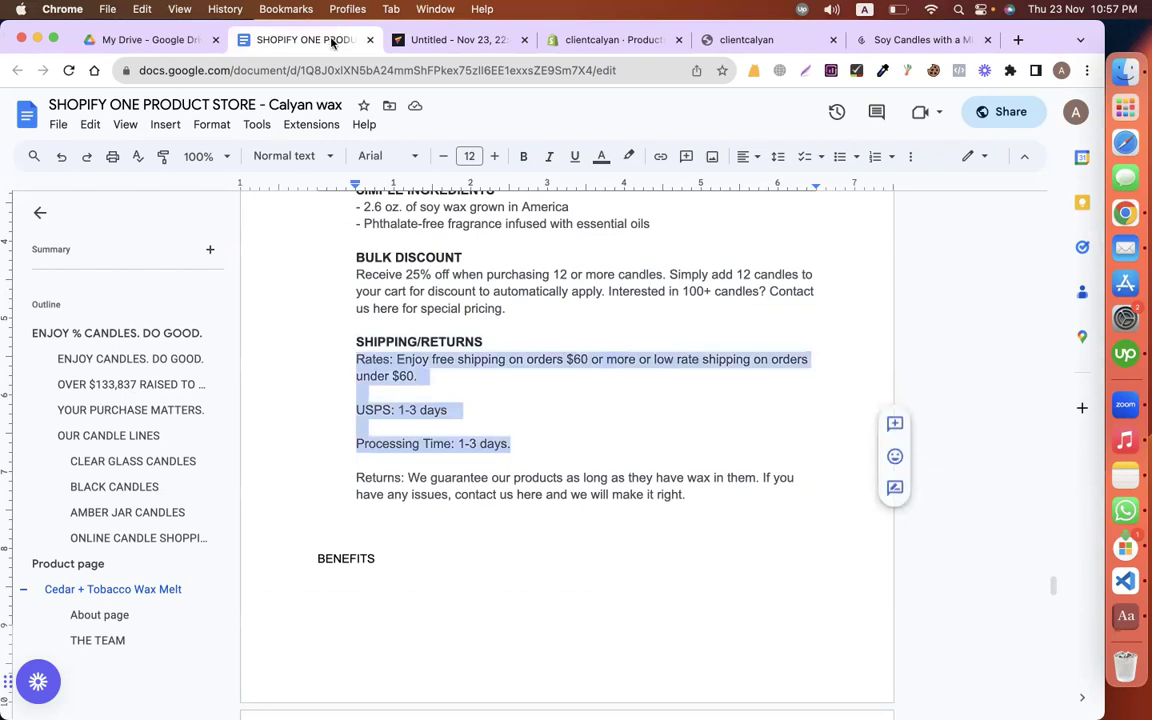
left_click(443, 43)
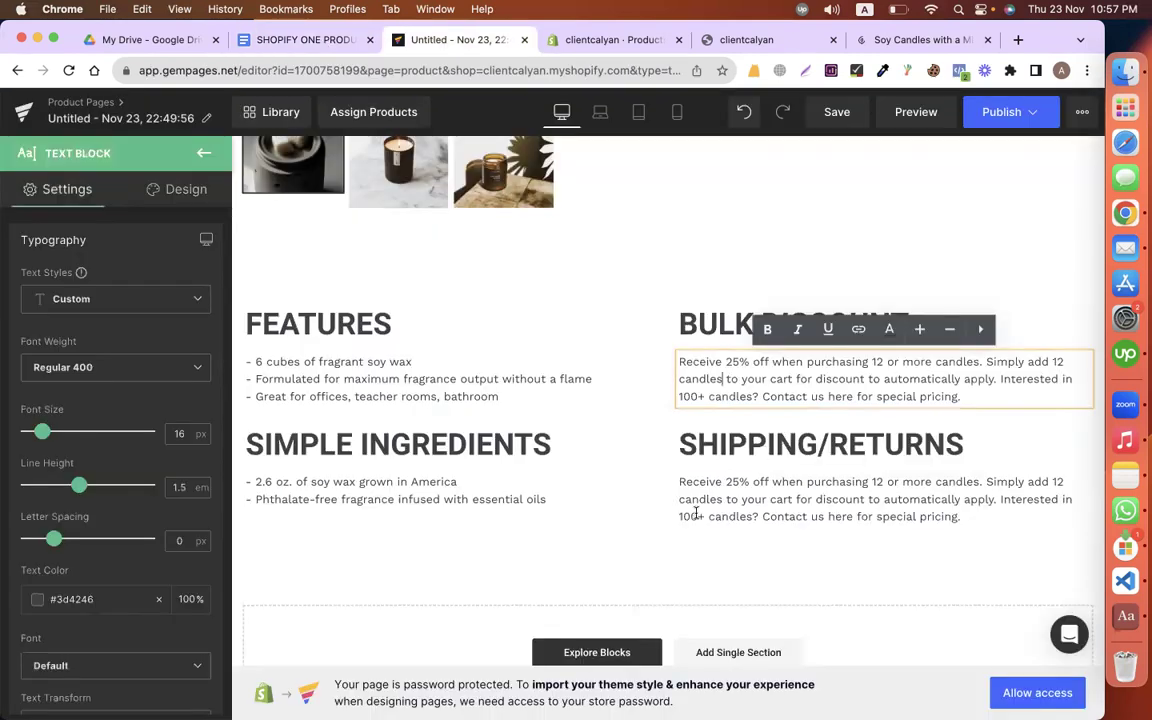
triple_click(696, 512)
key("super+v")
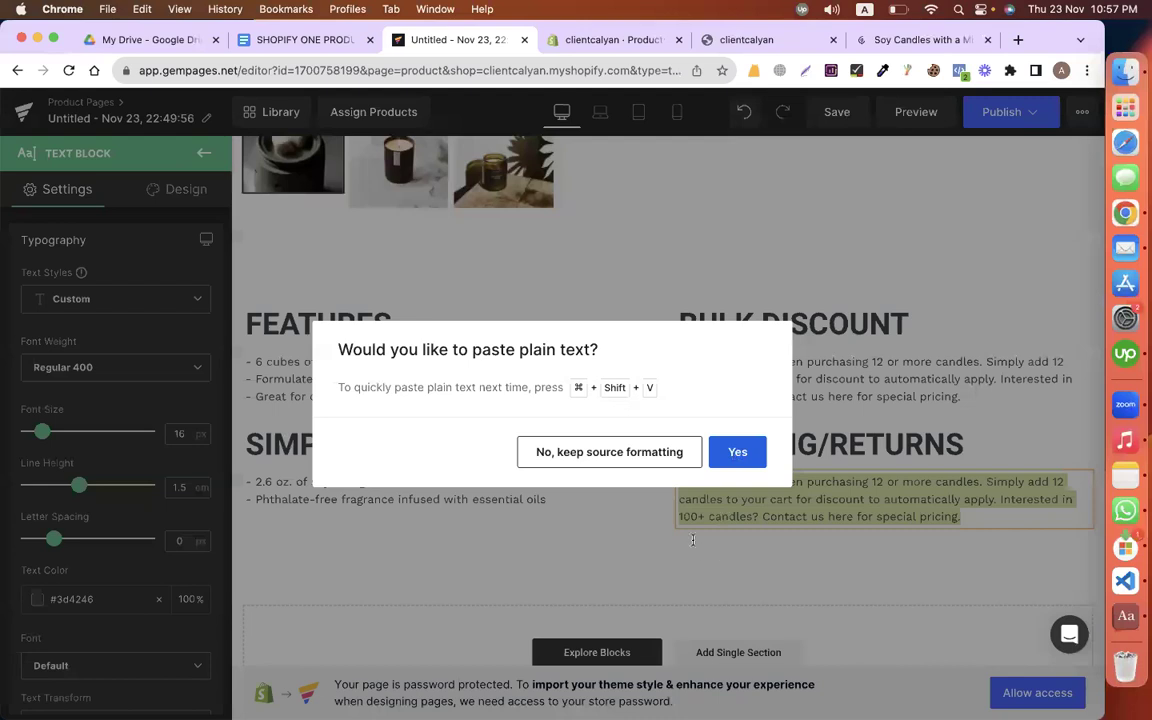
key("Return")
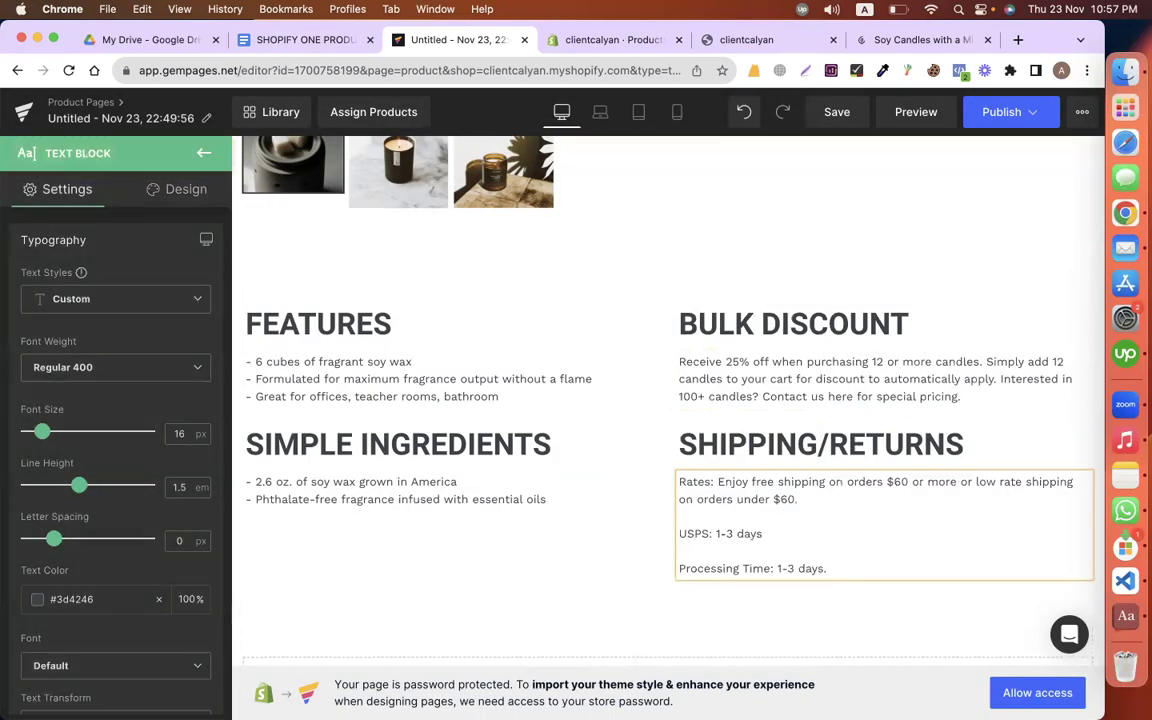
Step: Remove the blank lines and bold the USPS: and Processing Time: labels
key("BackSpace")
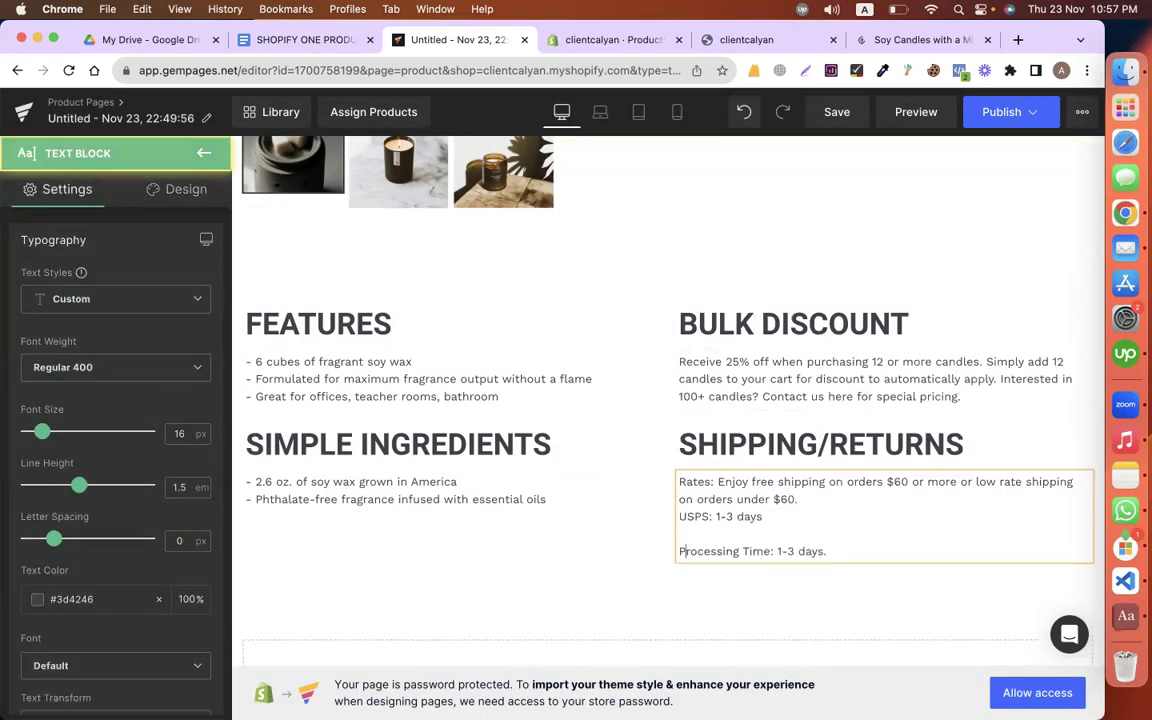
key("BackSpace")
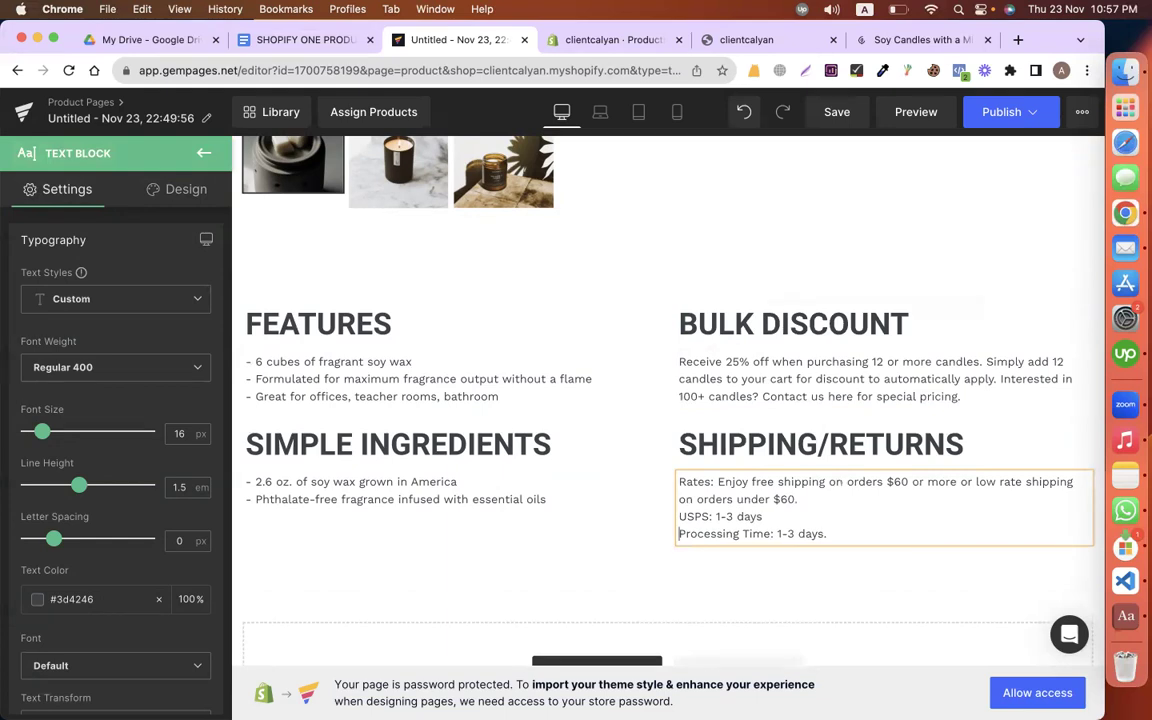
key("shift+Right")
key("shift+Right")
key("shift+Right")
key("shift+Right")
key("shift+Right")
key("shift+Right")
key("shift+Right")
key("shift+Right")
key("shift+Right")
key("shift+Right")
key("shift+Right")
key("shift+Right")
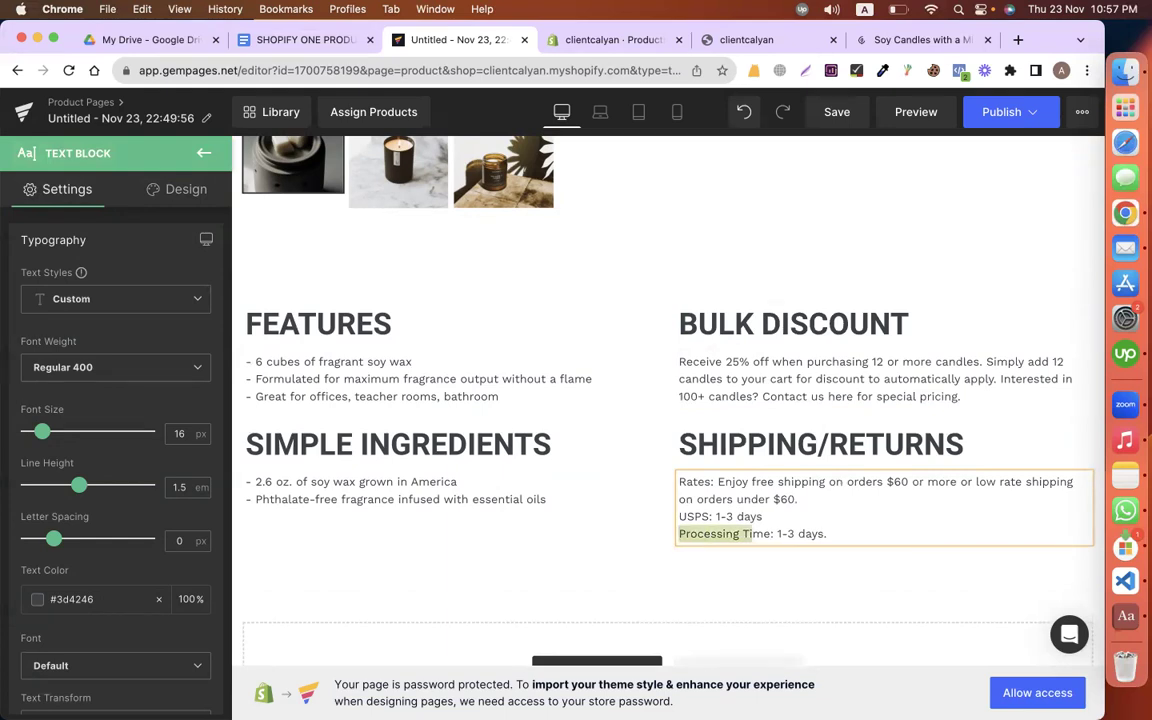
key("shift+Right")
key("shift+Right")
key("shift+Right")
key("shift+Right")
key("super+b")
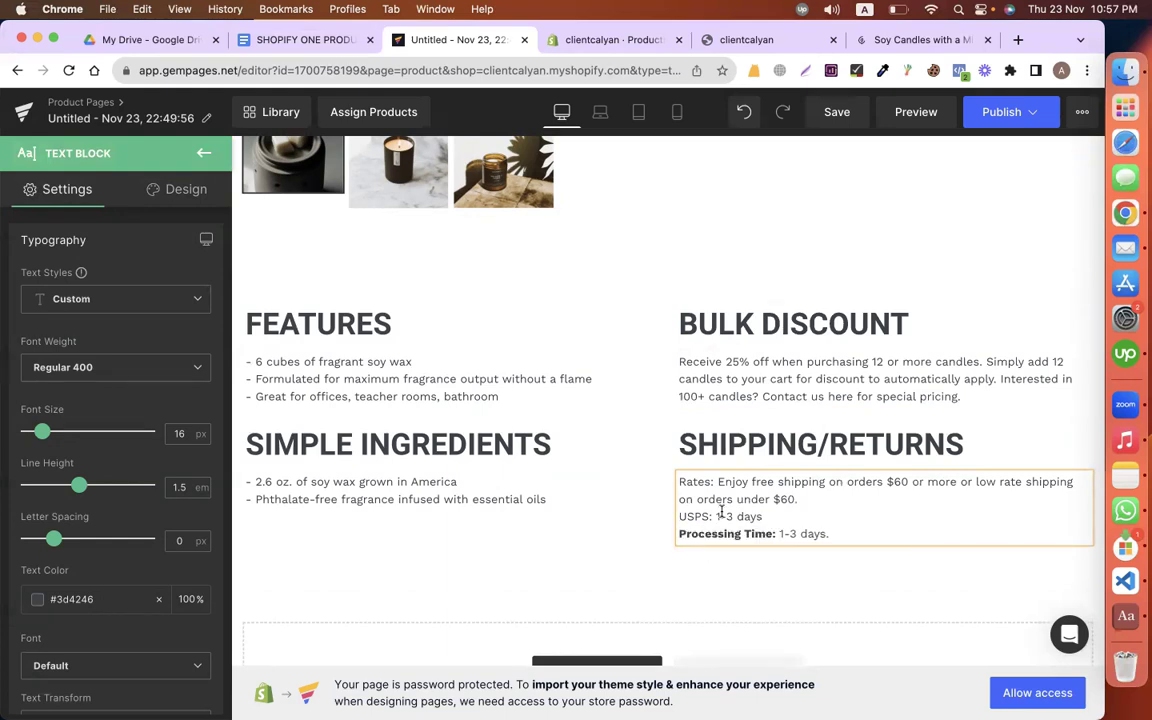
left_click(714, 514)
key("shift+Home")
key("super+b")
left_click(277, 303)
left_click(168, 182)
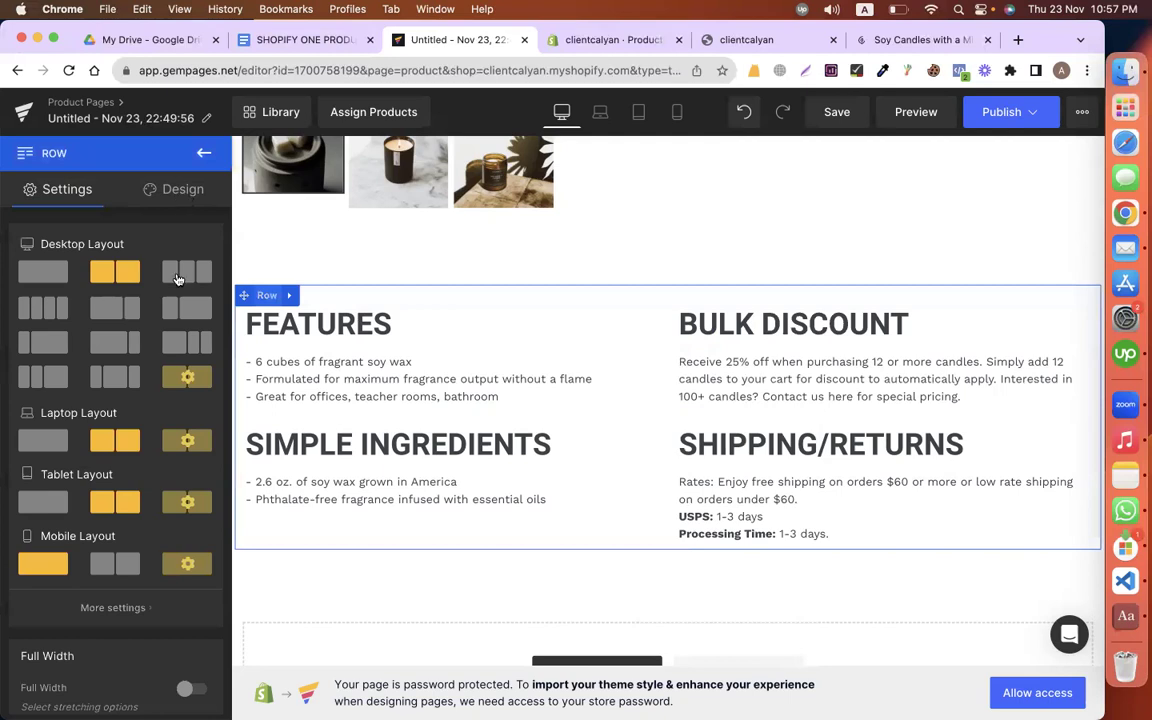
Step: Set the row's padding to 50 px on every side
left_click(60, 284)
left_click(110, 480)
type("0")
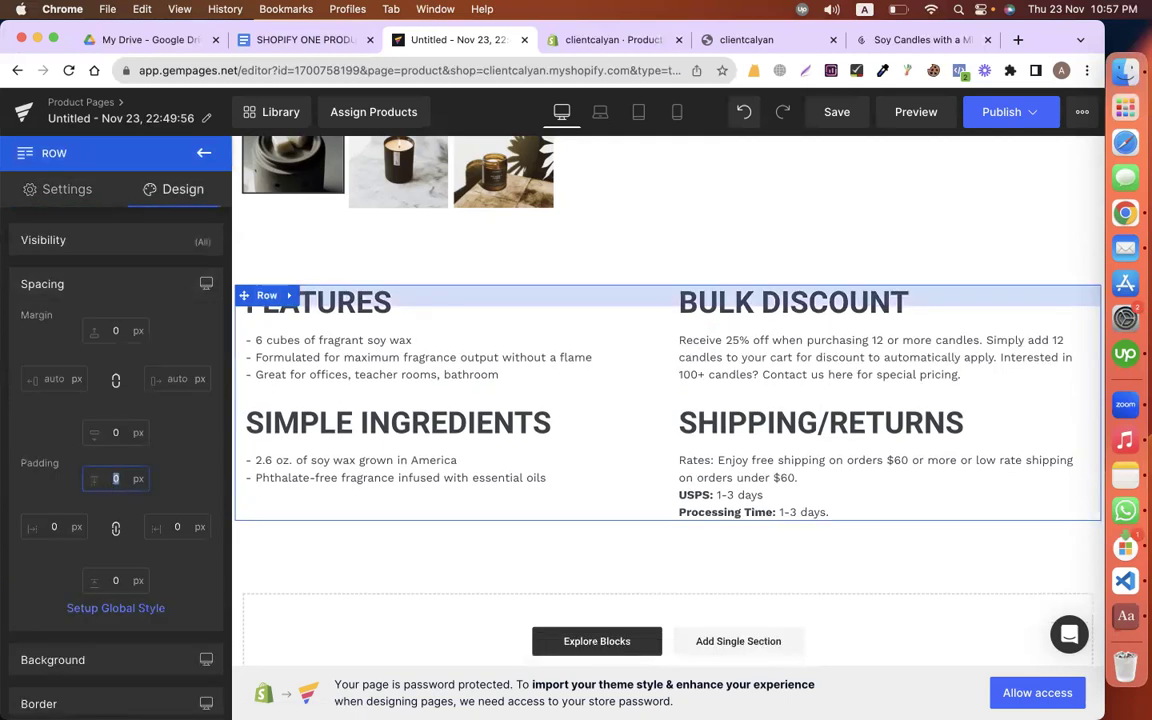
type("50")
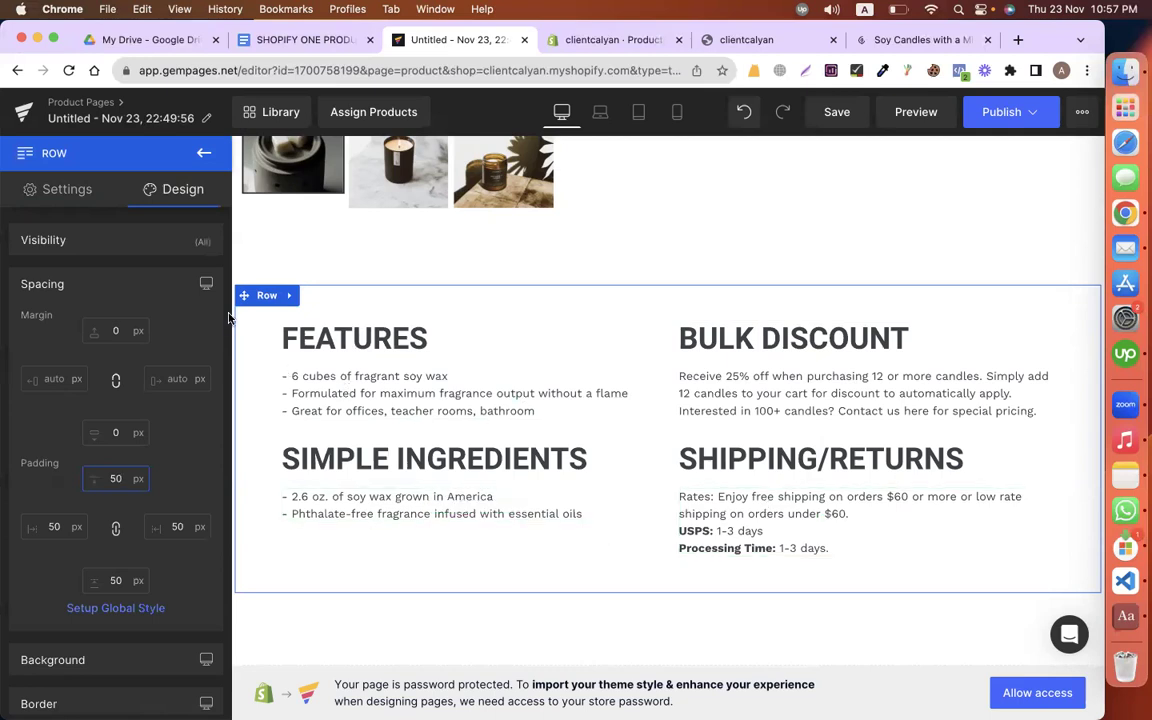
left_click(104, 276)
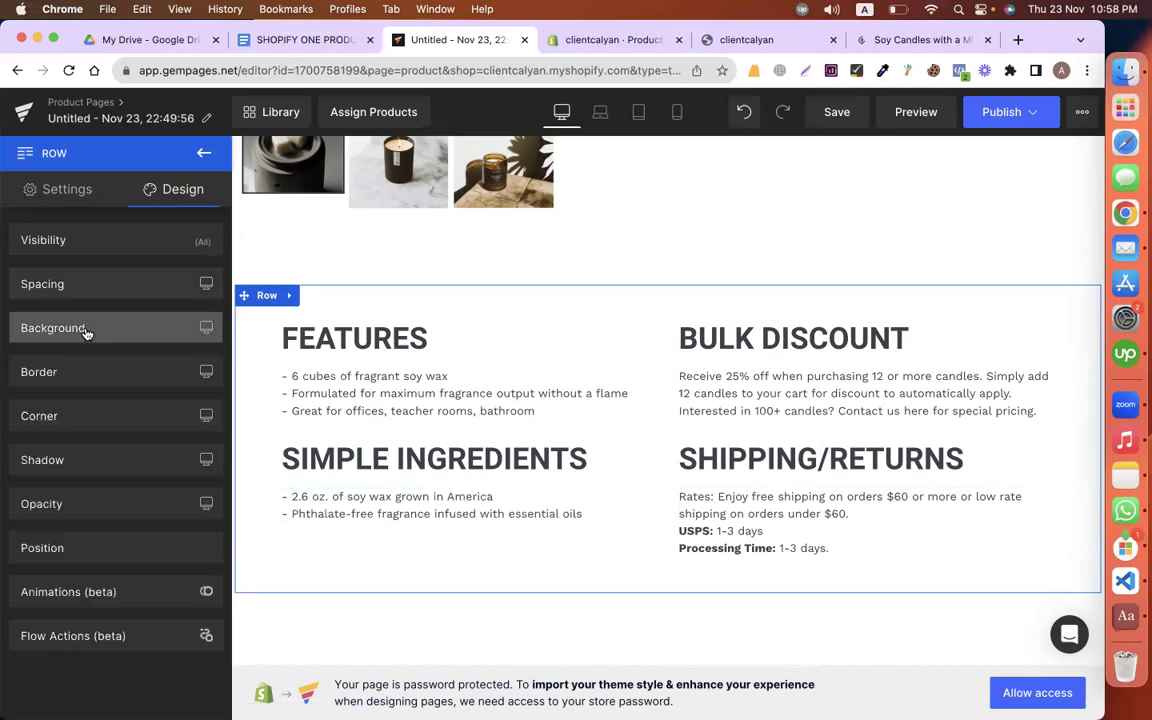
Step: Give the row a solid light grey #e2e2e2 background
left_click(80, 322)
left_click(36, 432)
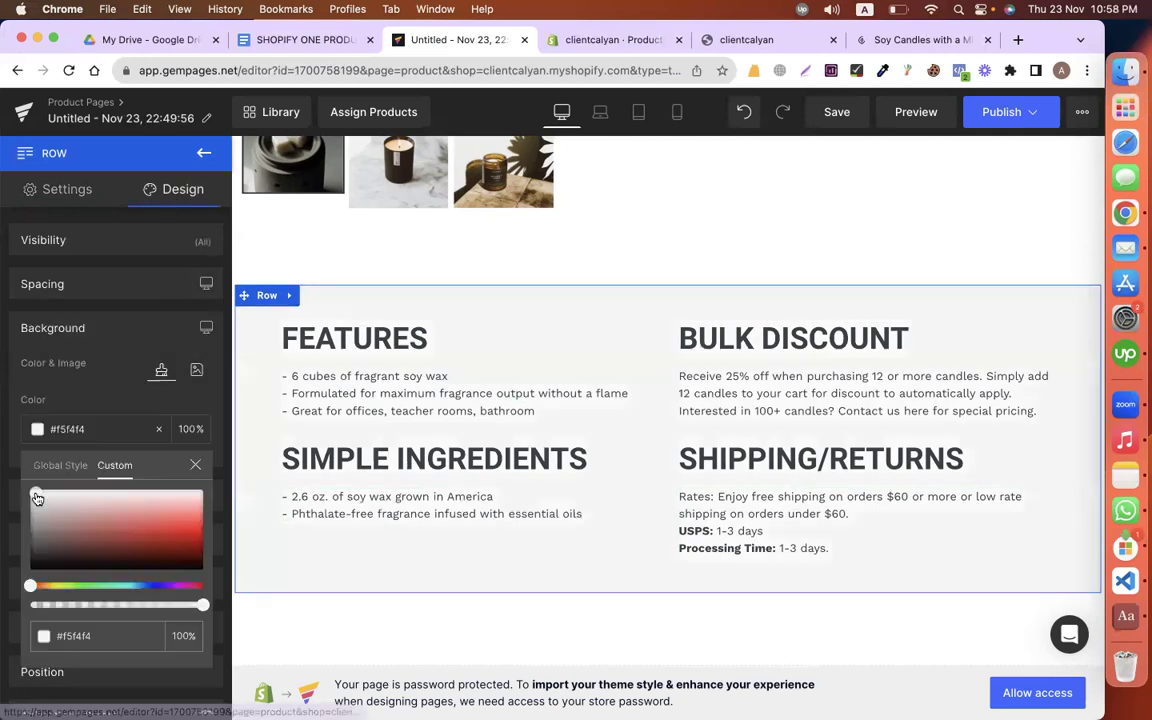
left_click(29, 517)
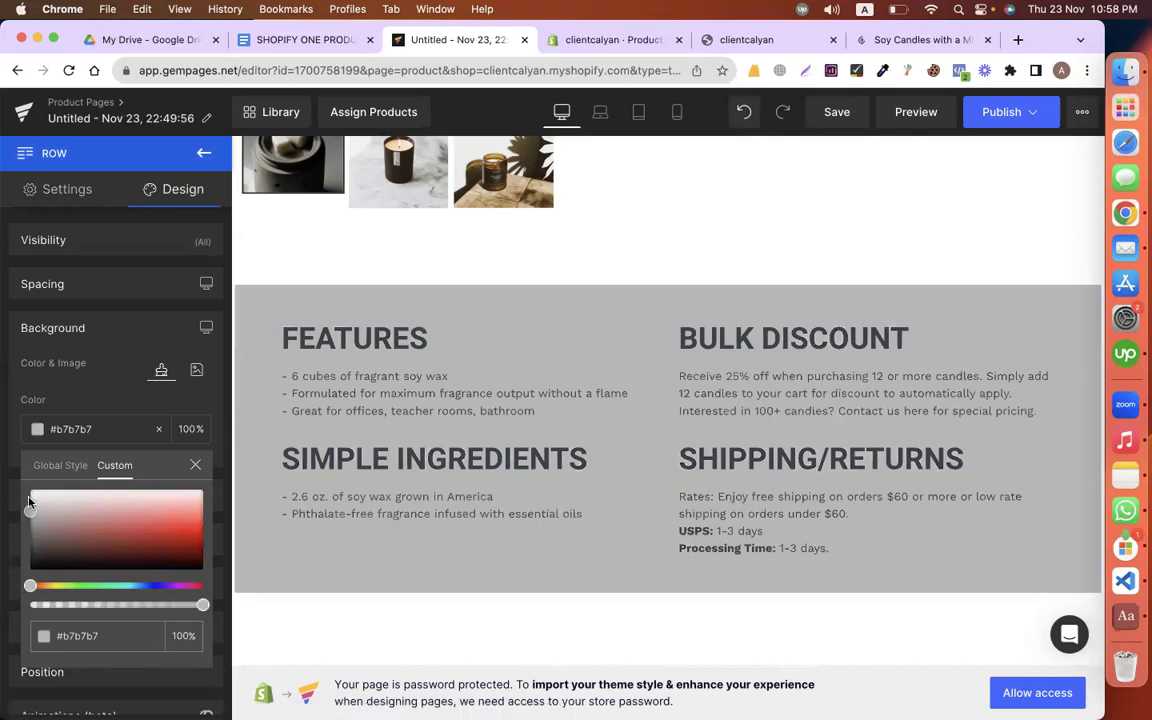
left_click(31, 498)
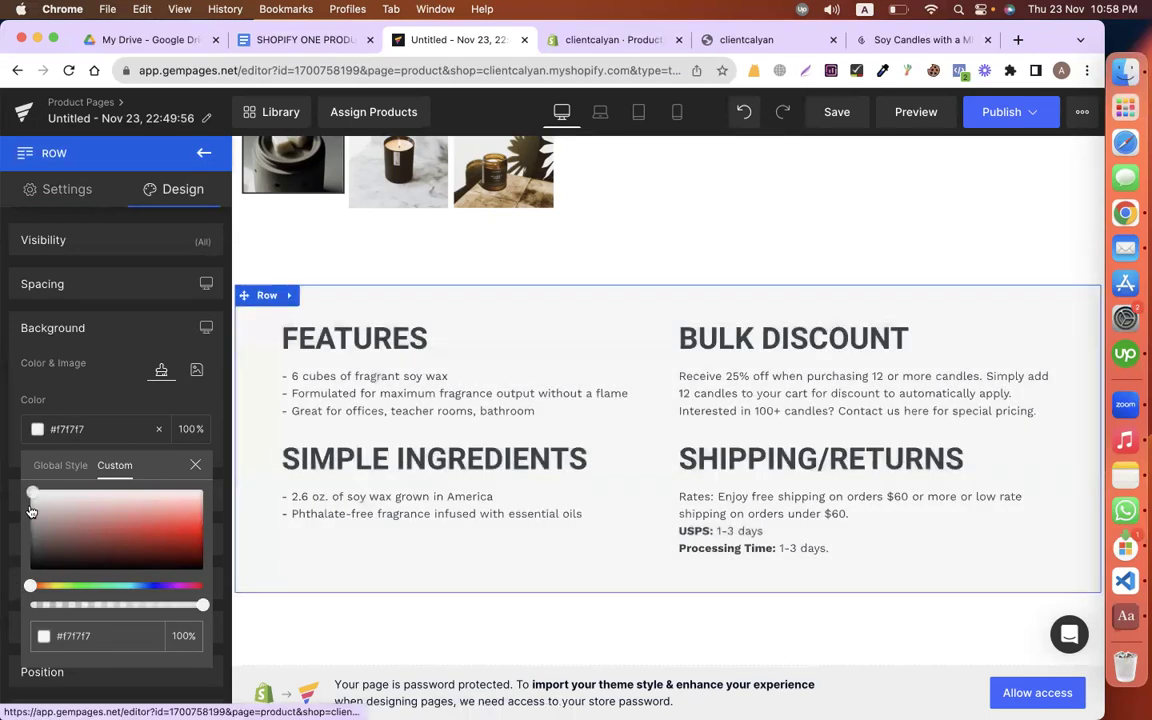
Step: Select the Returns paragraph in the Google Docs copy
left_click(260, 38)
scroll(450, 300, "down", 5)
left_click_drag(353, 245, 723, 264)
key("super+c")
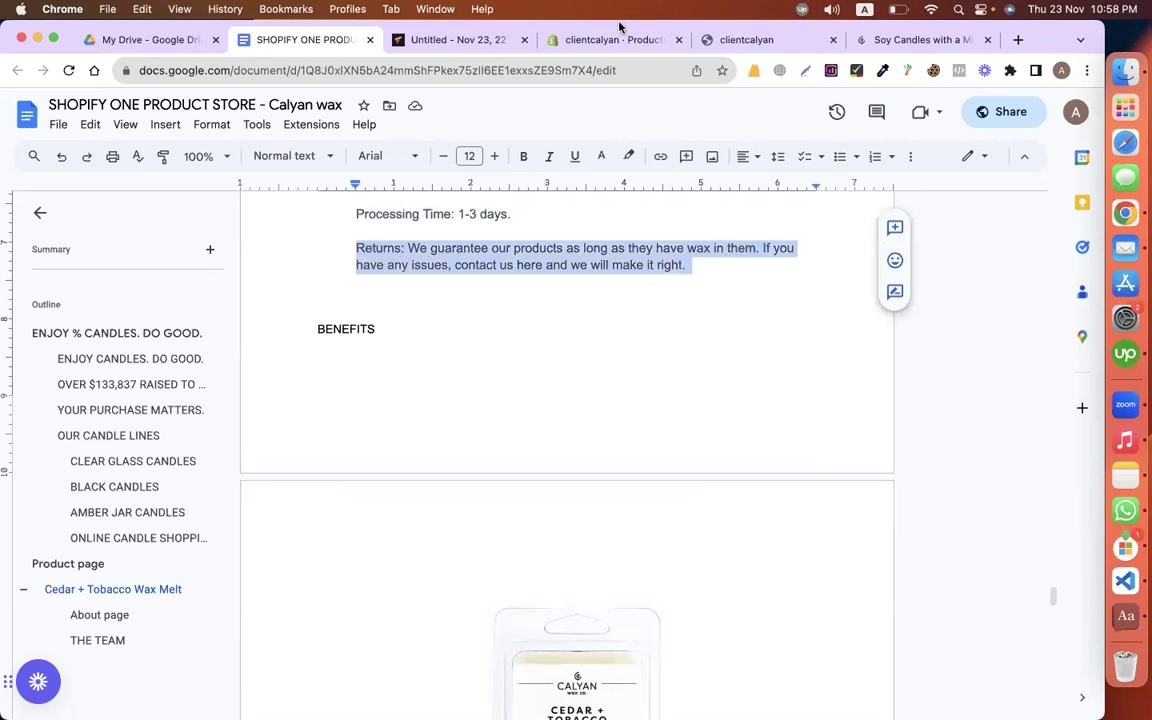
left_click(458, 40)
Step: Paste the Returns paragraph as plain text after Processing Time in the shipping text
left_click(833, 536)
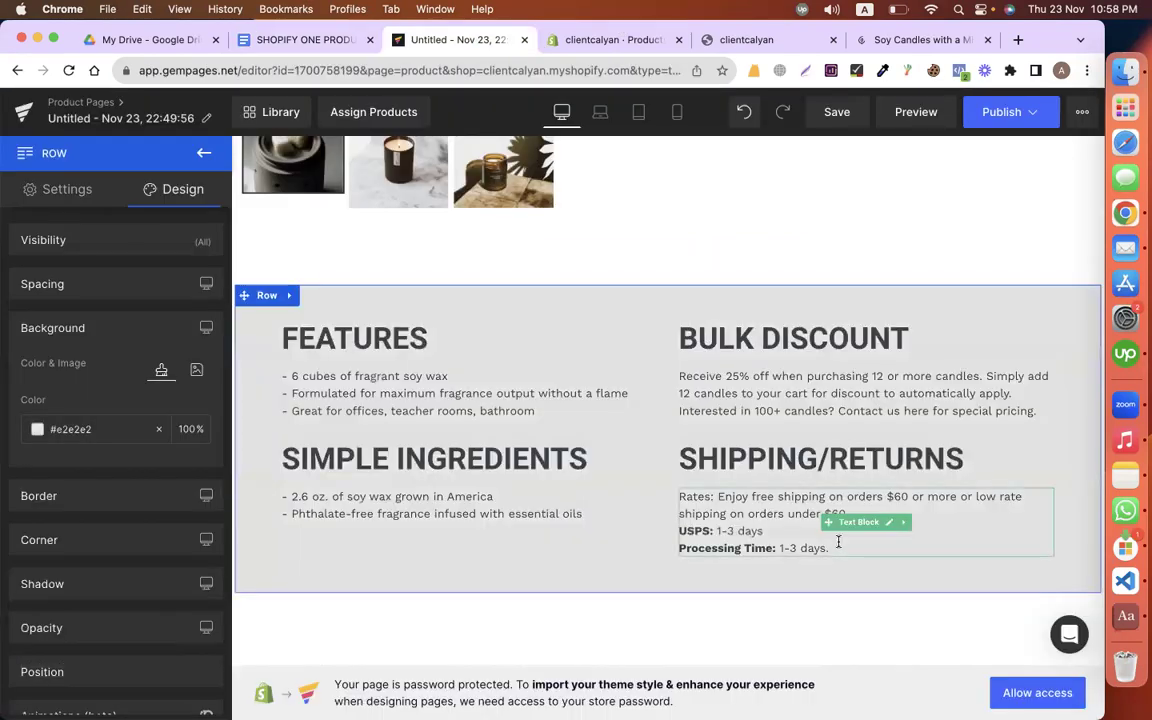
left_click(680, 565)
key("super+v")
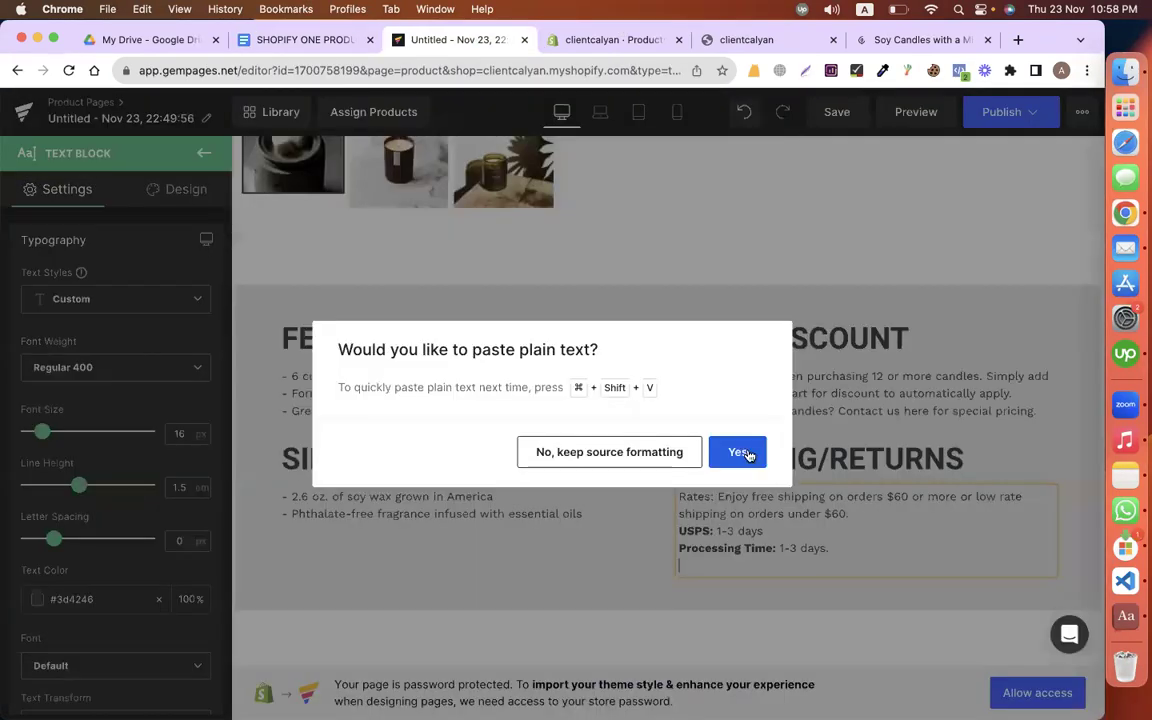
left_click(743, 452)
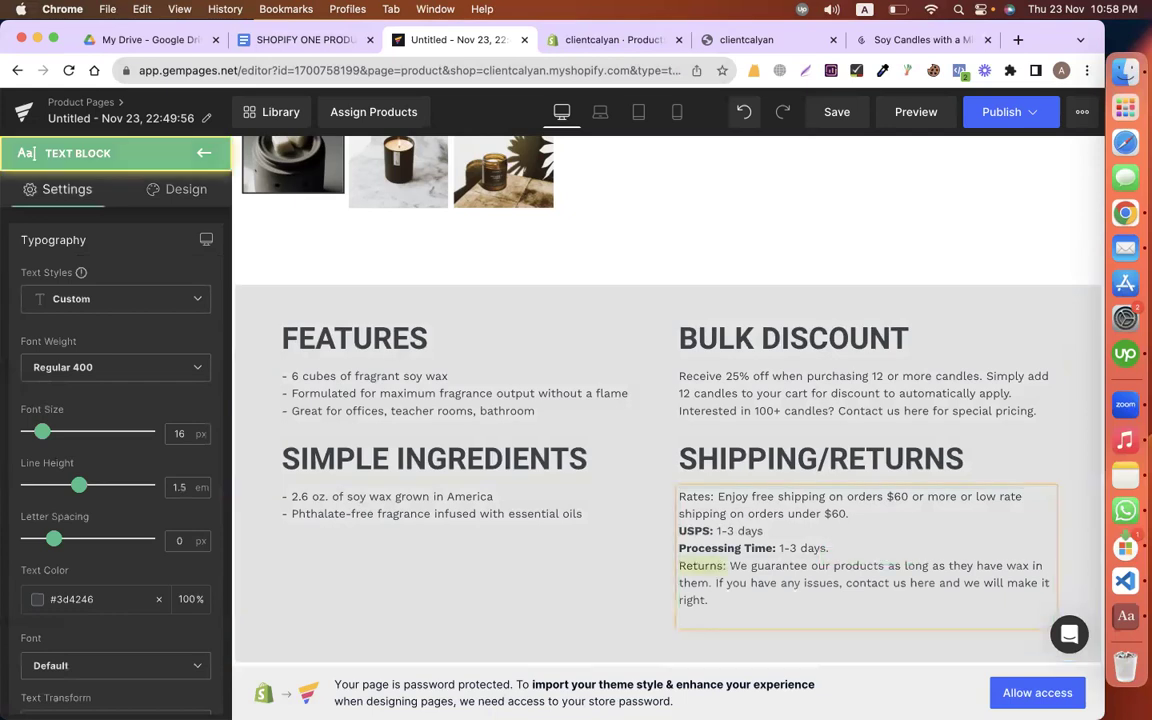
Step: Check the copy document, then select the empty row below the features section
left_click(518, 628)
scroll(499, 365, "down", 3)
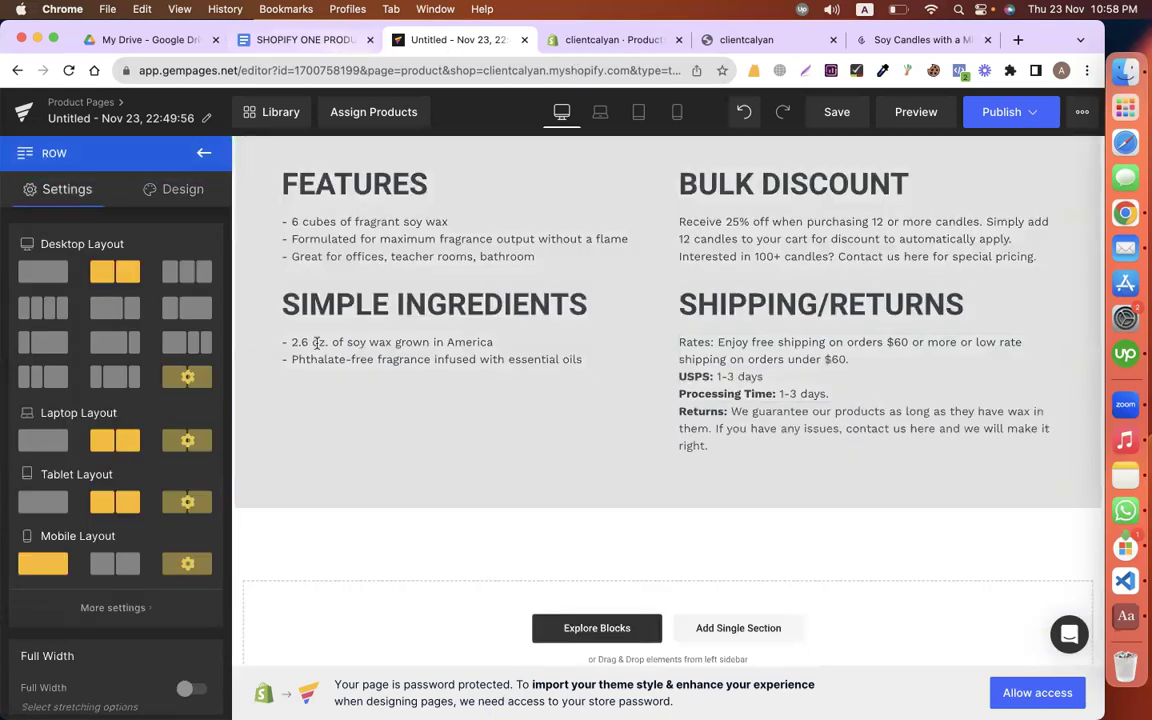
key("ctrl+shift+Tab")
scroll(361, 268, "up", 2)
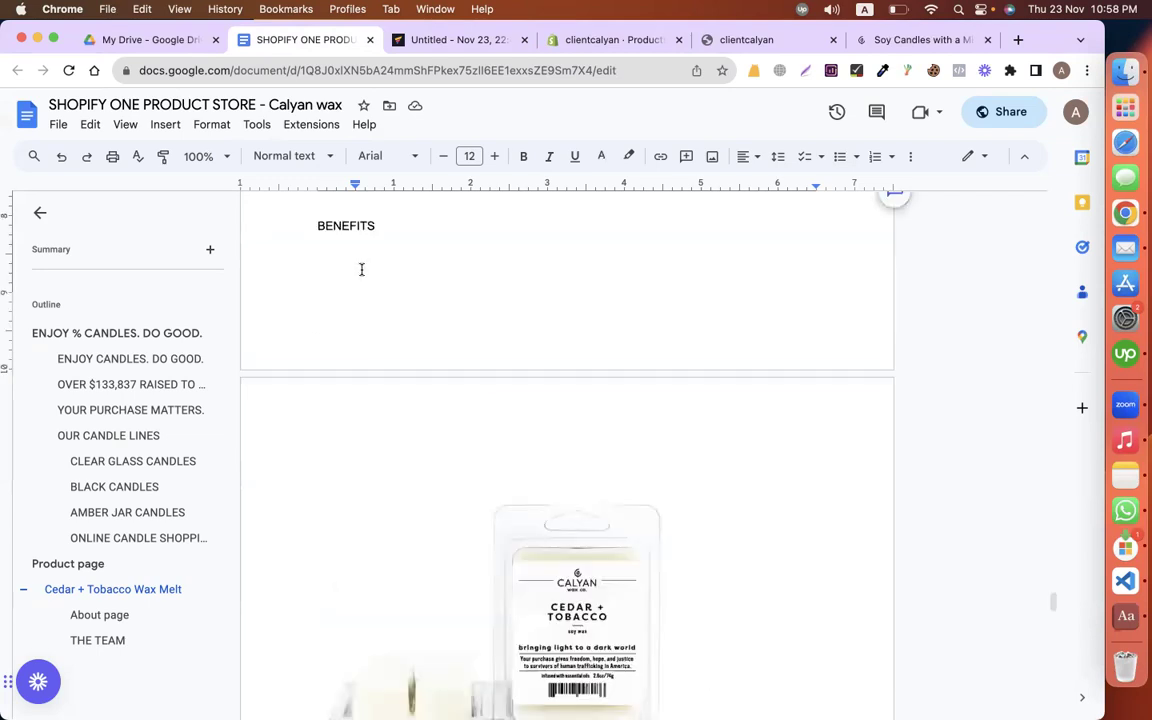
scroll(361, 269, "up", 5)
scroll(361, 269, "up", 3)
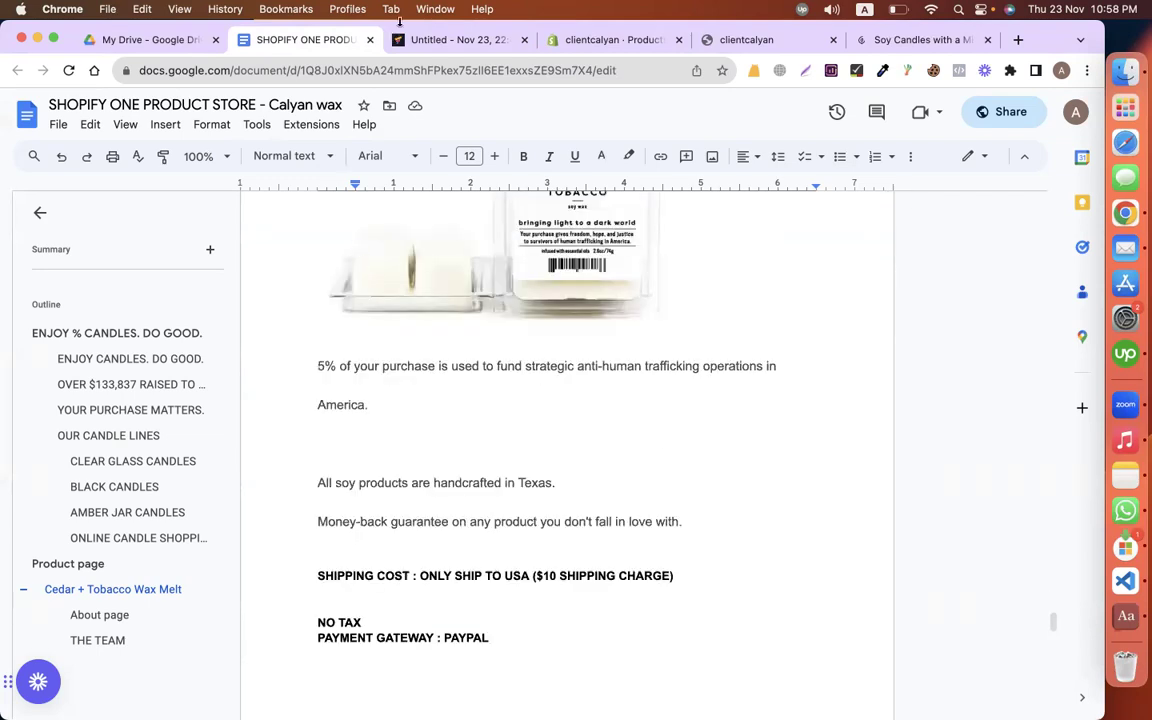
key("ctrl+Tab")
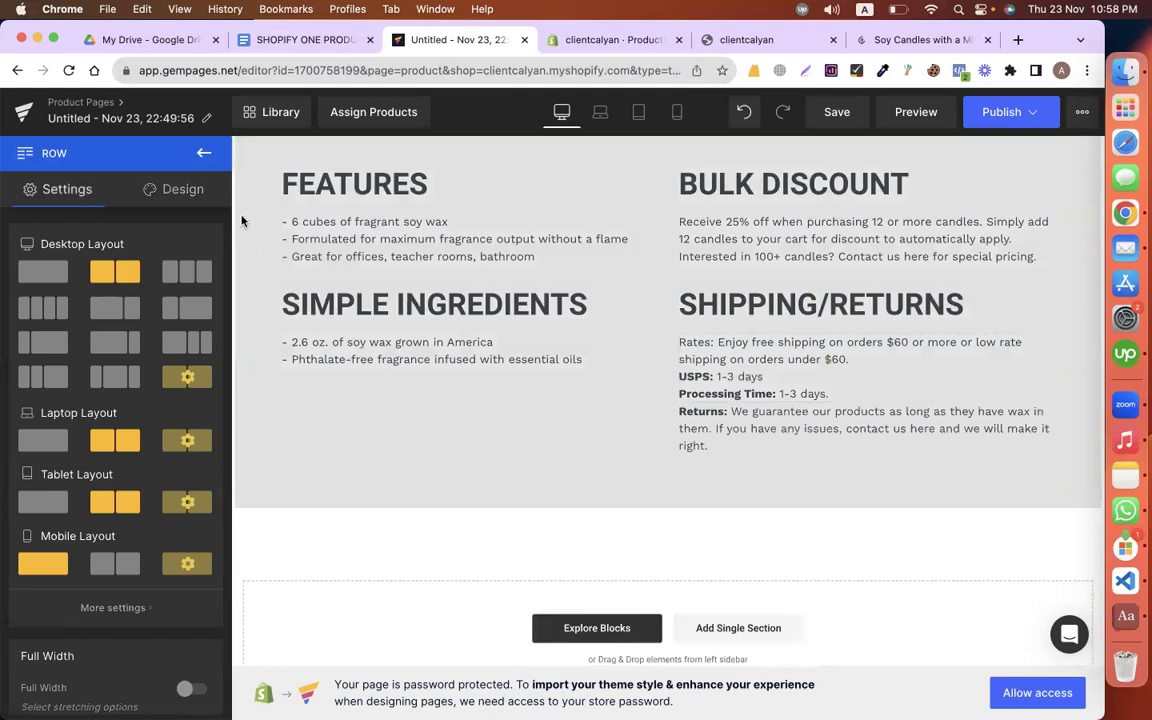
key("Escape")
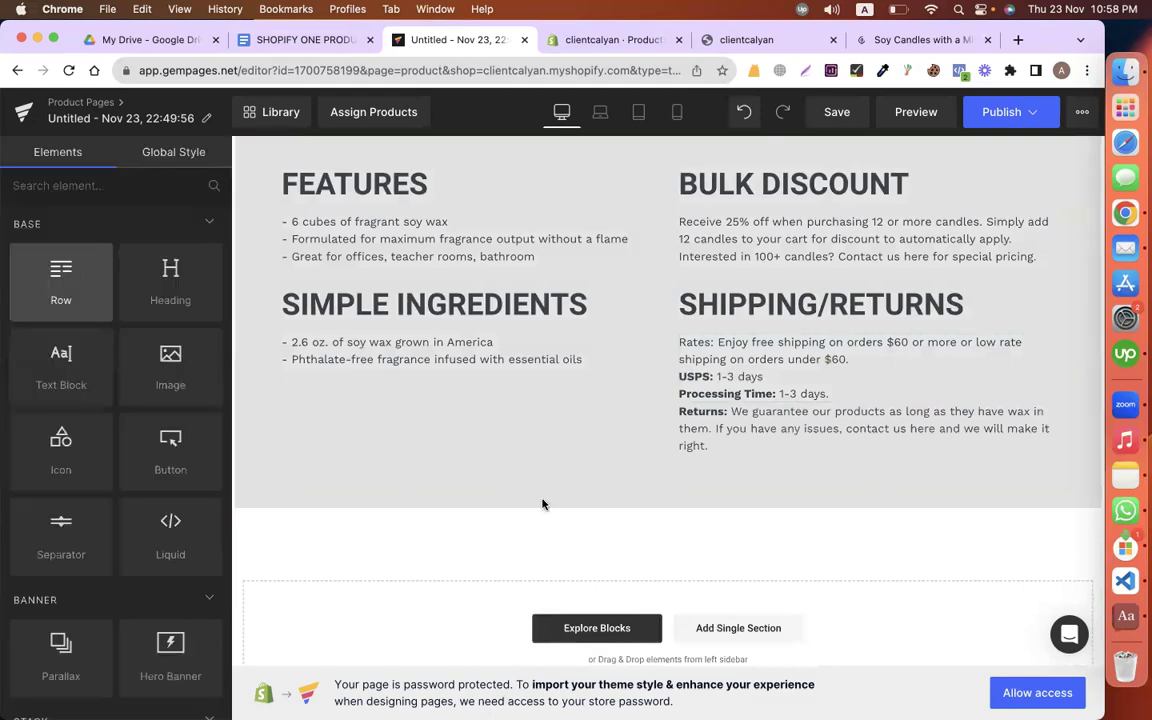
left_click(455, 545)
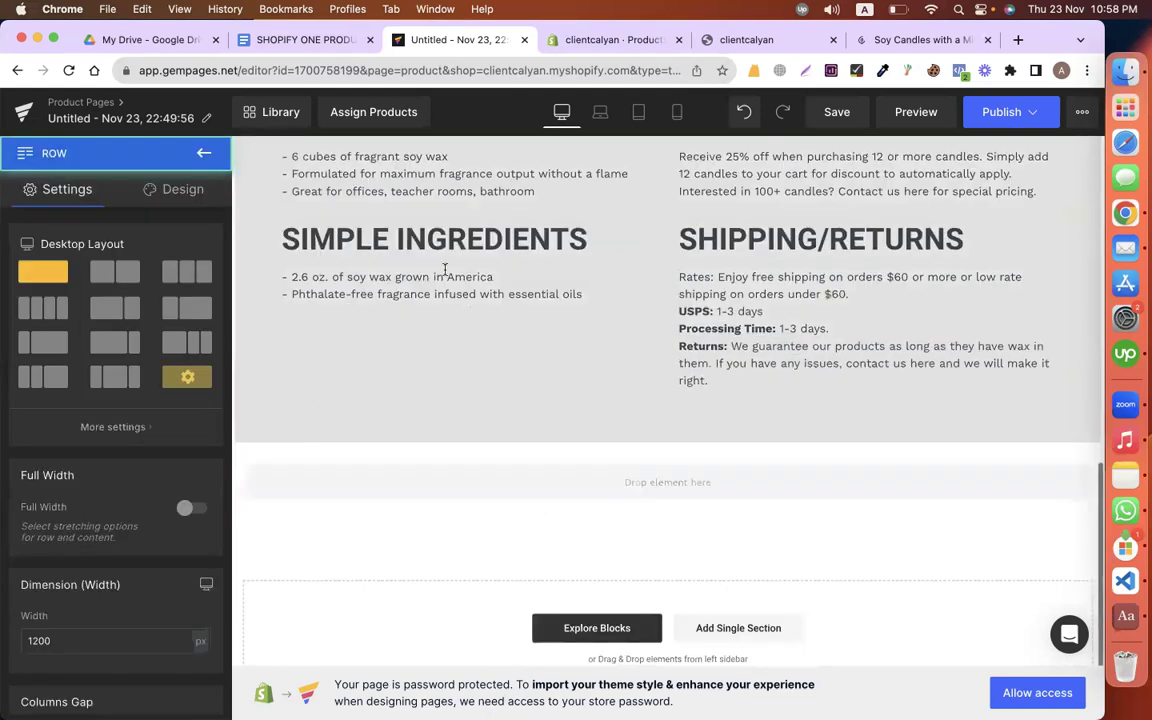
Step: Duplicate the SIMPLE INGREDIENTS heading and drag the copy into the empty row
left_click(431, 232)
right_click(399, 275)
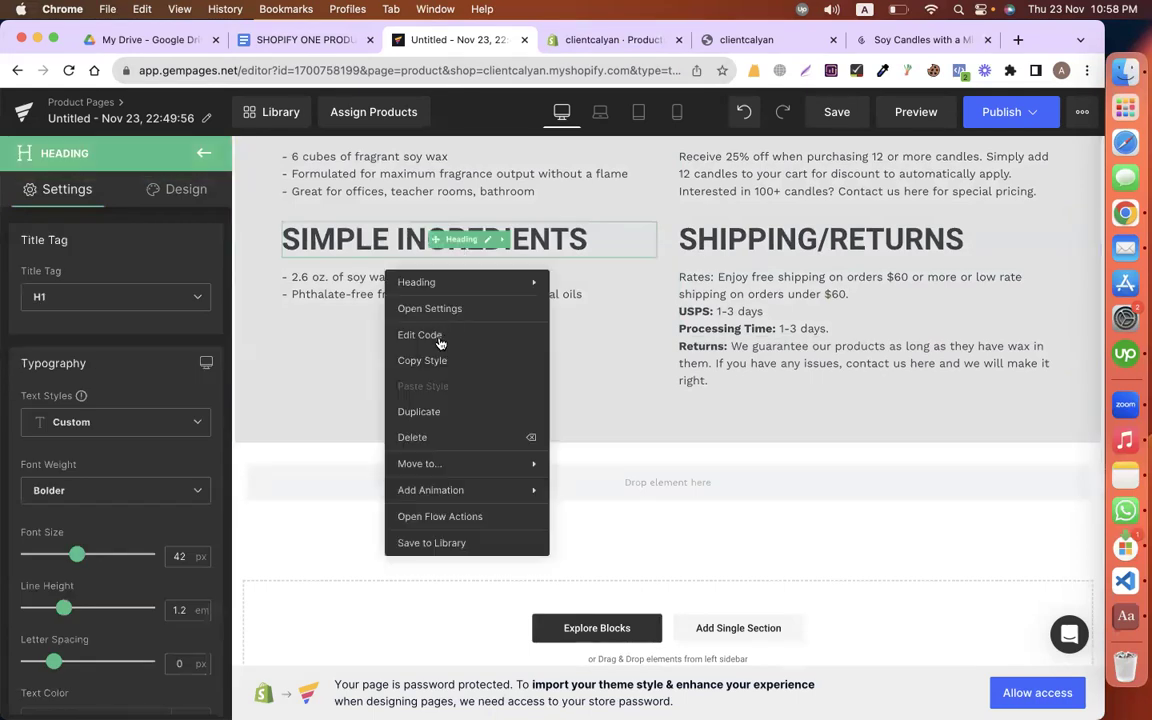
left_click(419, 411)
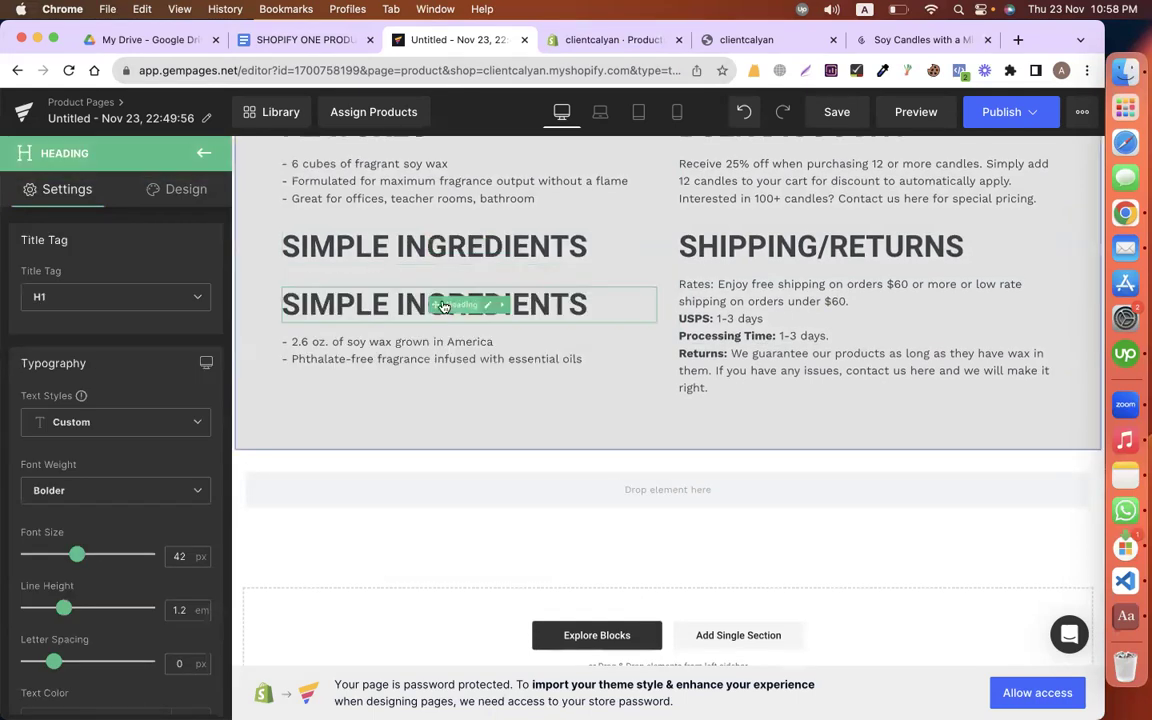
left_click_drag(461, 304, 512, 486)
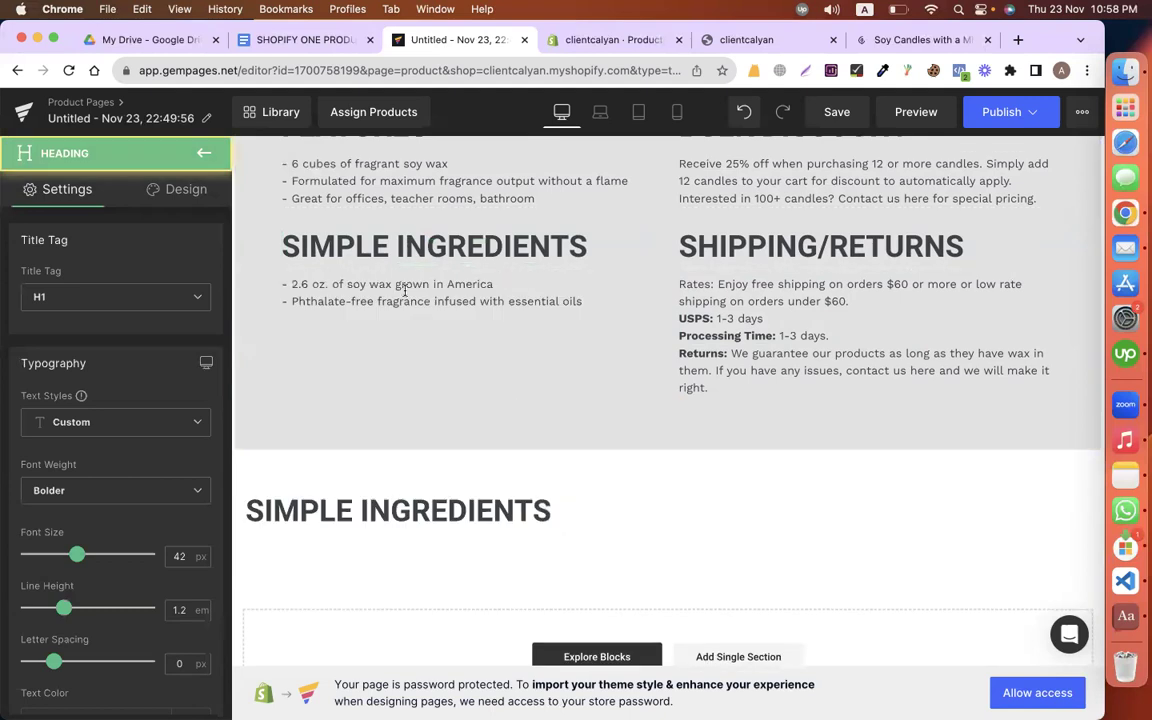
Step: Centre-align the copied heading and replace its text with BENEFITS from the product copy document
scroll(88, 580, "down", 5)
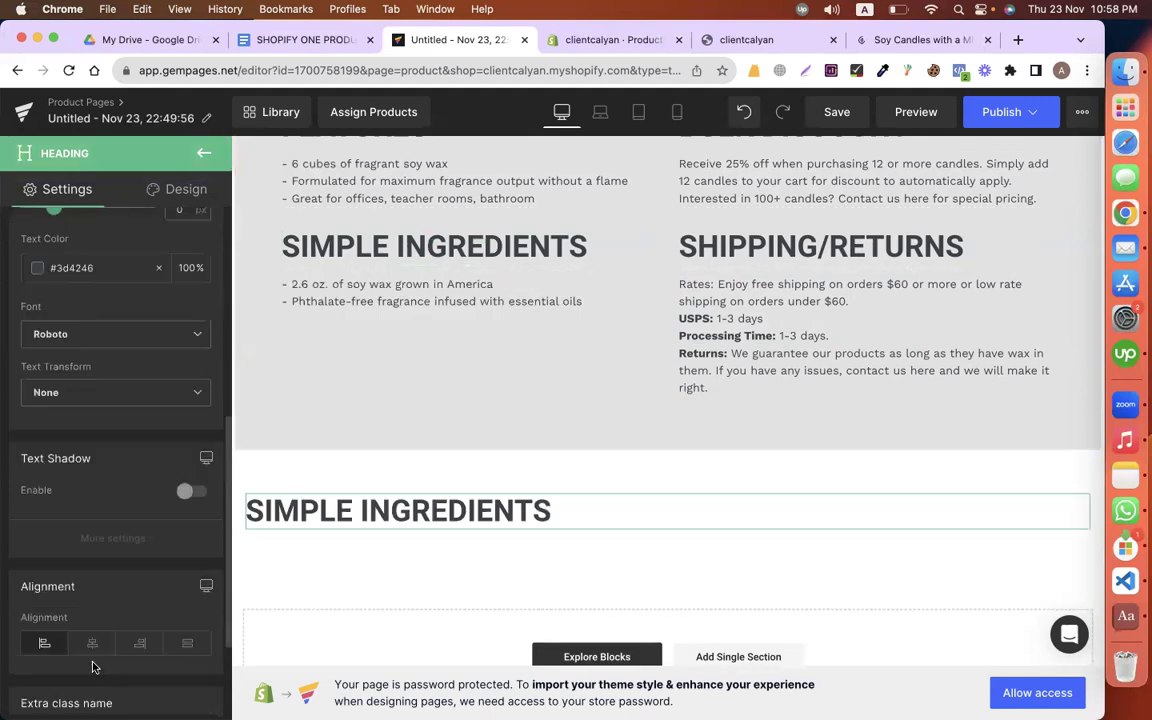
left_click(91, 643)
left_click(322, 39)
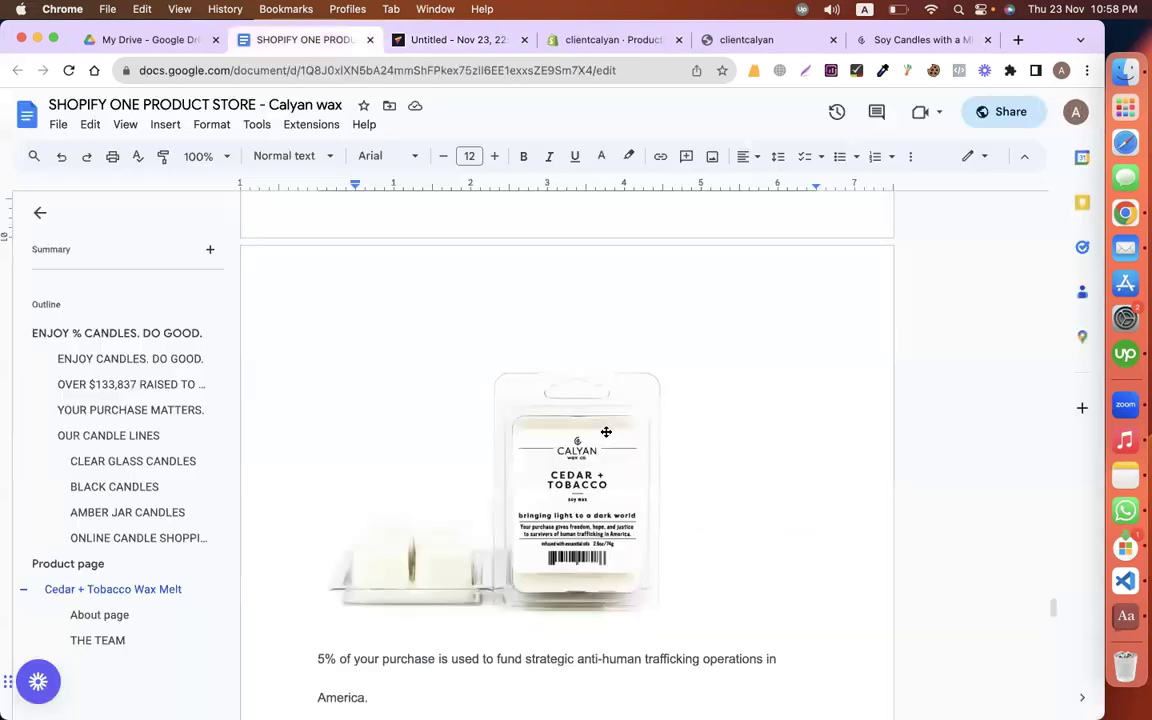
scroll(485, 394, "up", 5)
left_click(391, 336)
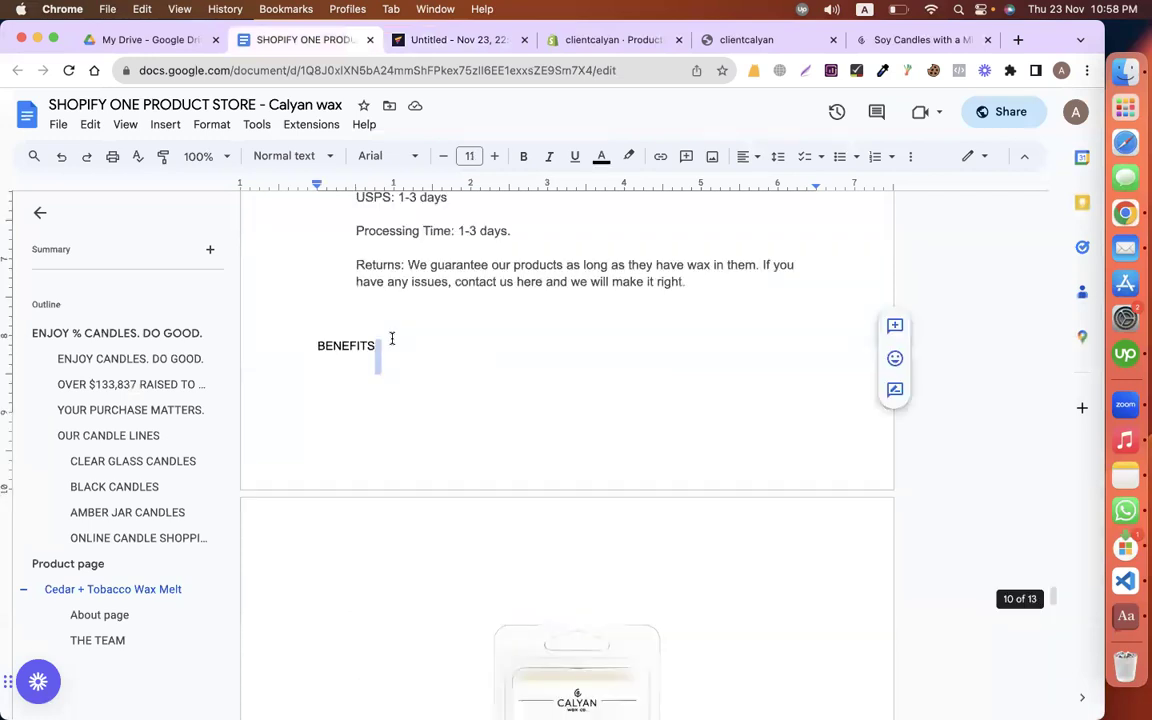
double_click(391, 338)
key("super+c")
key("ctrl+Tab")
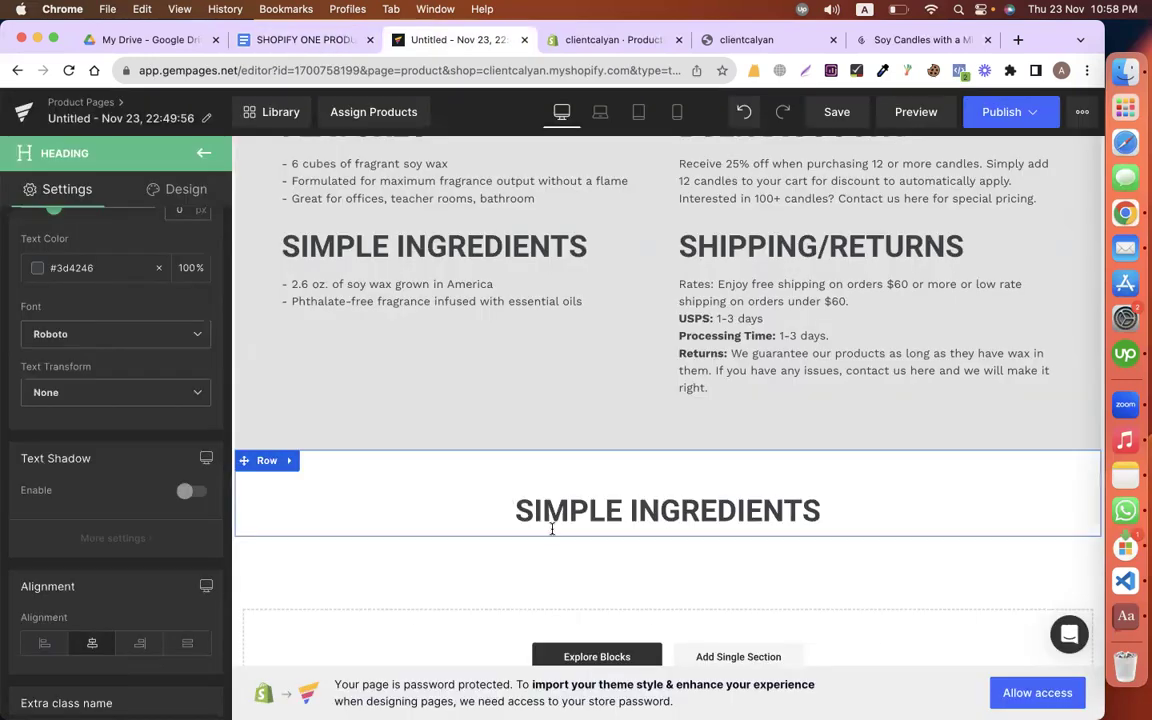
double_click(551, 529)
key("super+v")
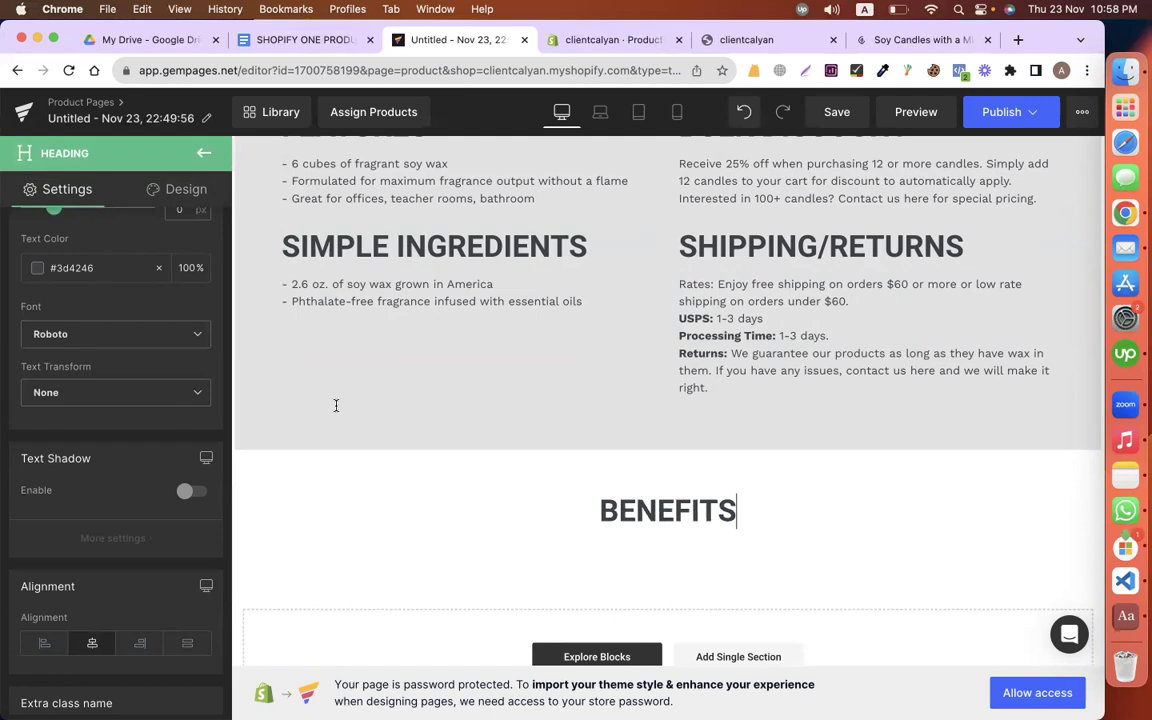
Step: Add an image block below the BENEFITS heading and start choosing its picture
key("ctrl+shift+Tab")
scroll(560, 450, "down", 5)
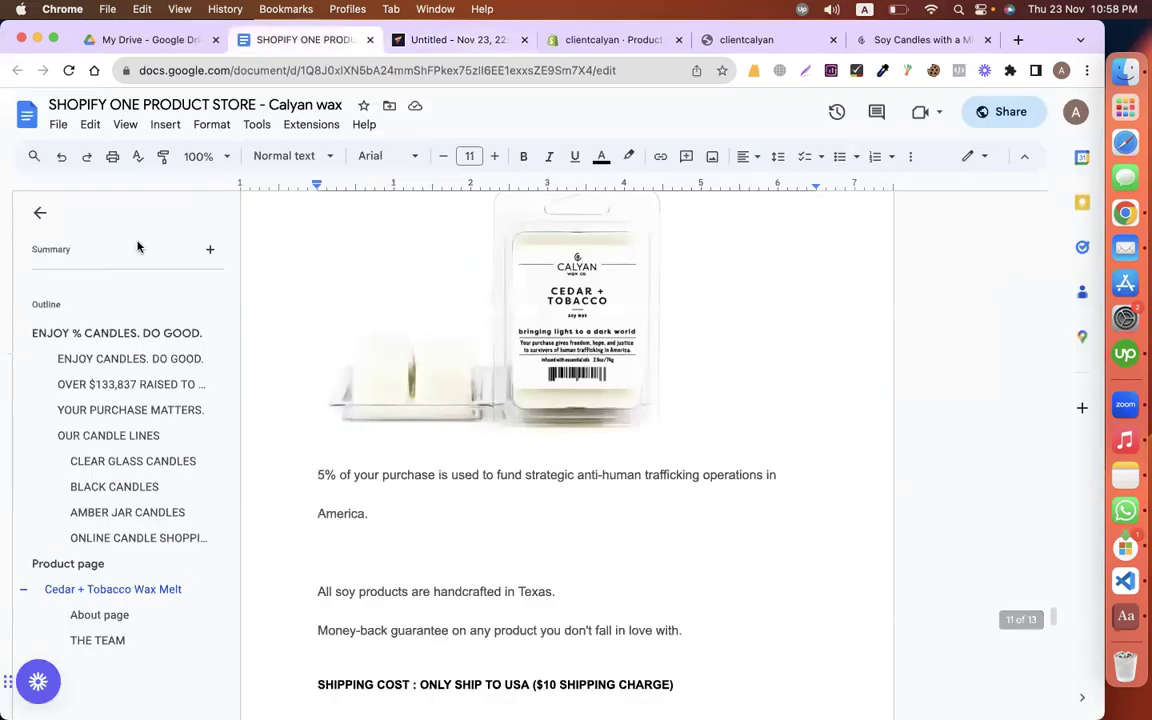
key("ctrl+Tab")
key("Escape")
left_click_drag(166, 340, 676, 520)
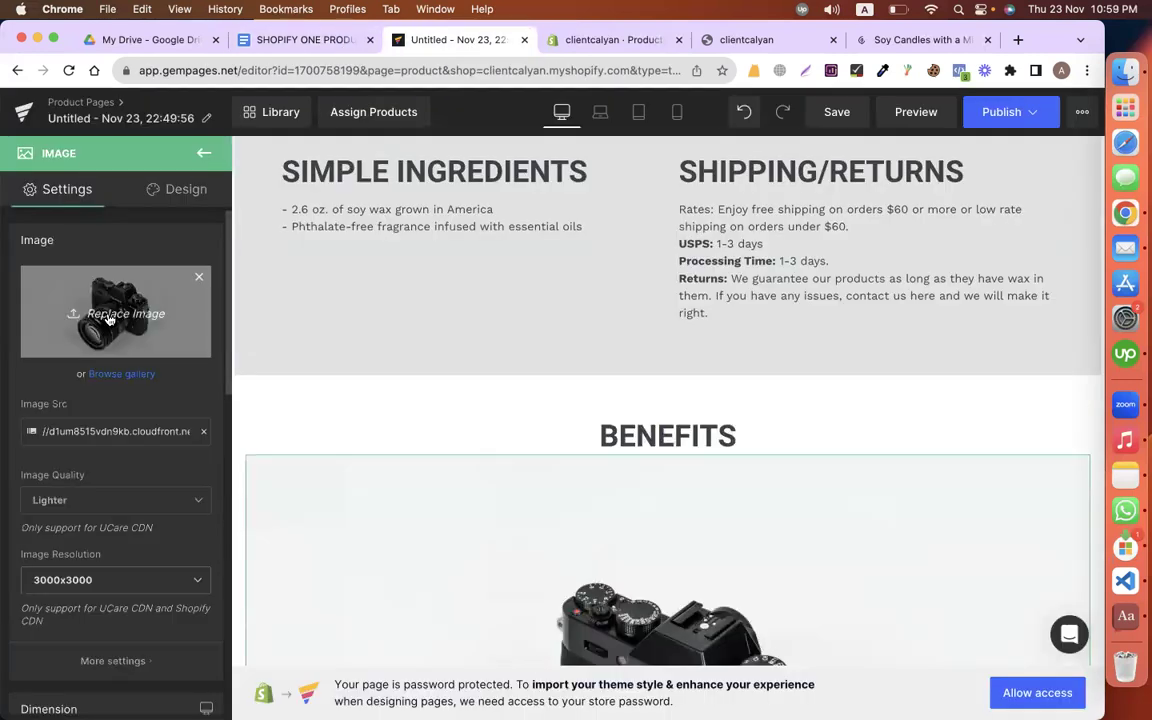
left_click(111, 318)
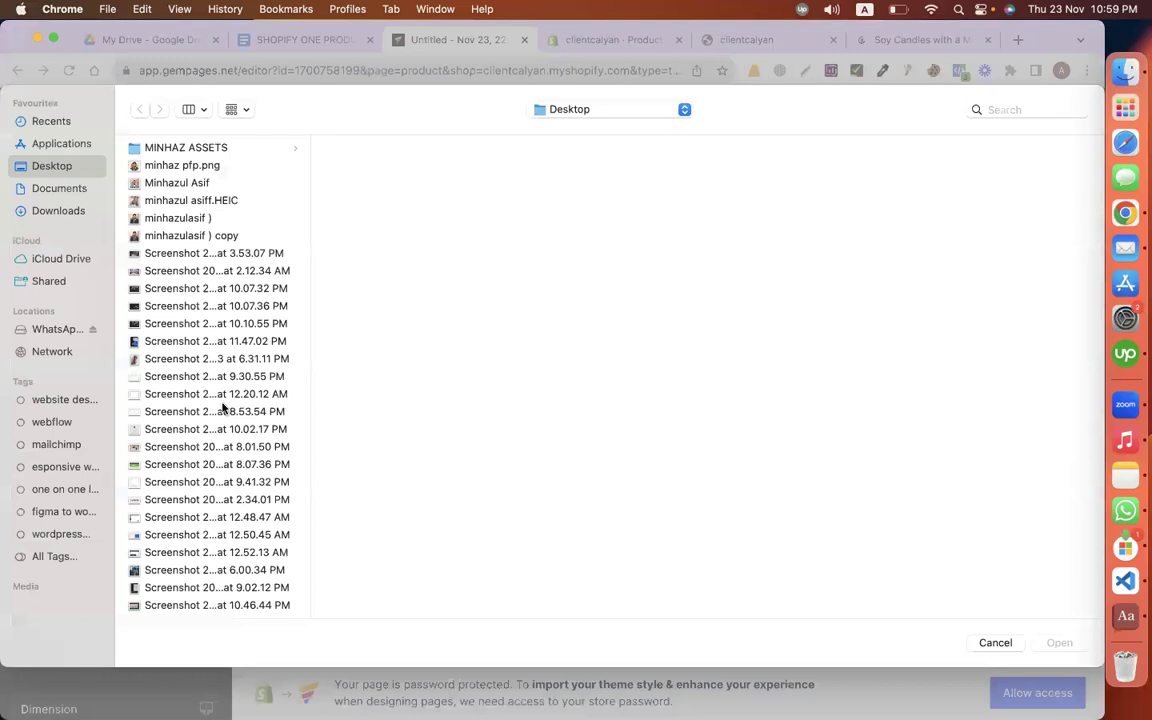
Step: Upload a candle screenshot from the Desktop into the image block
scroll(222, 407, "down", 15)
left_click(183, 231)
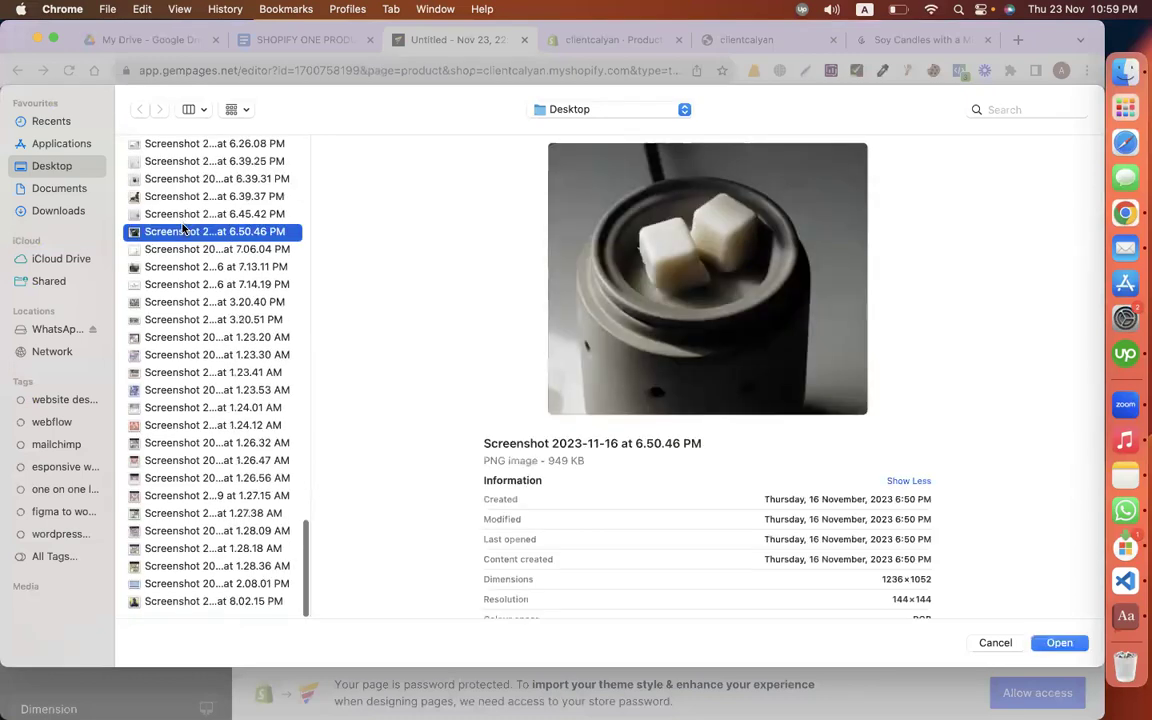
key("Down")
key("Return")
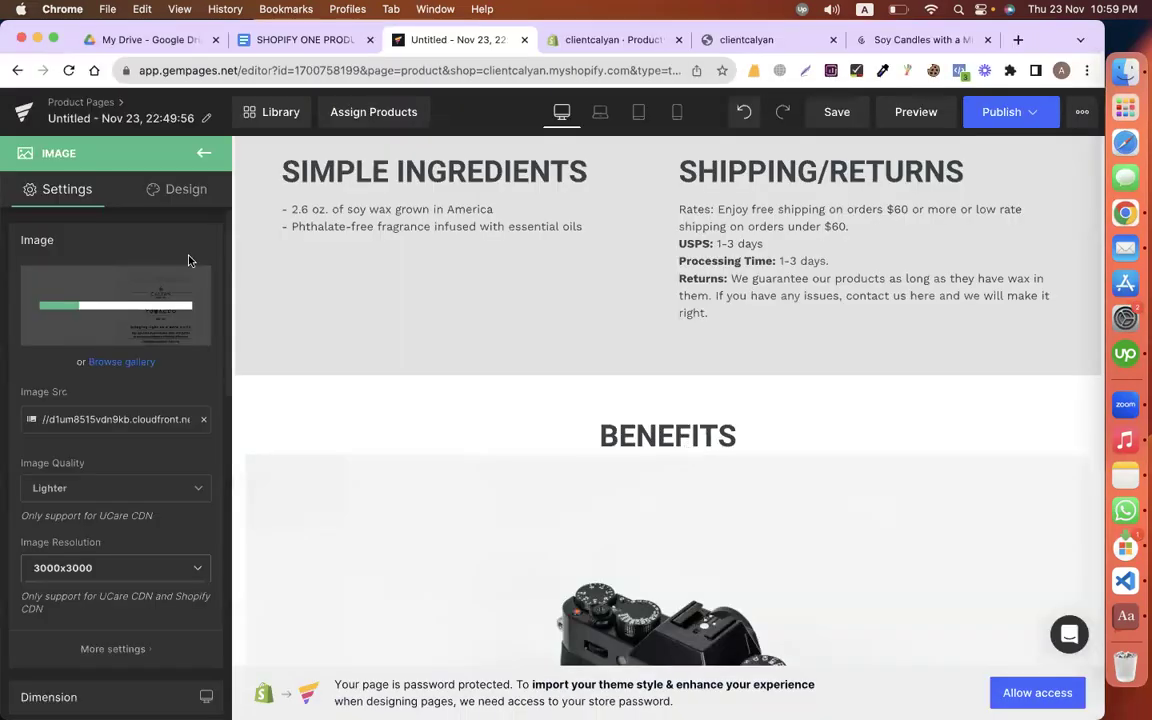
scroll(453, 483, "down", 3)
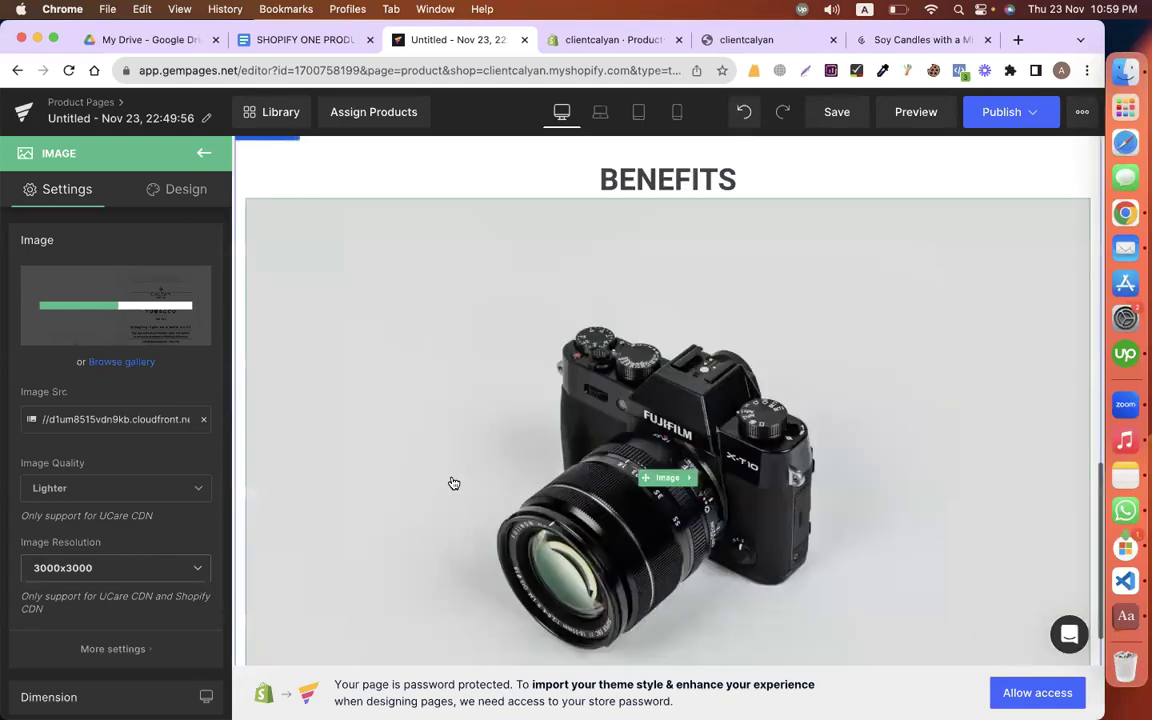
scroll(453, 483, "up", 1)
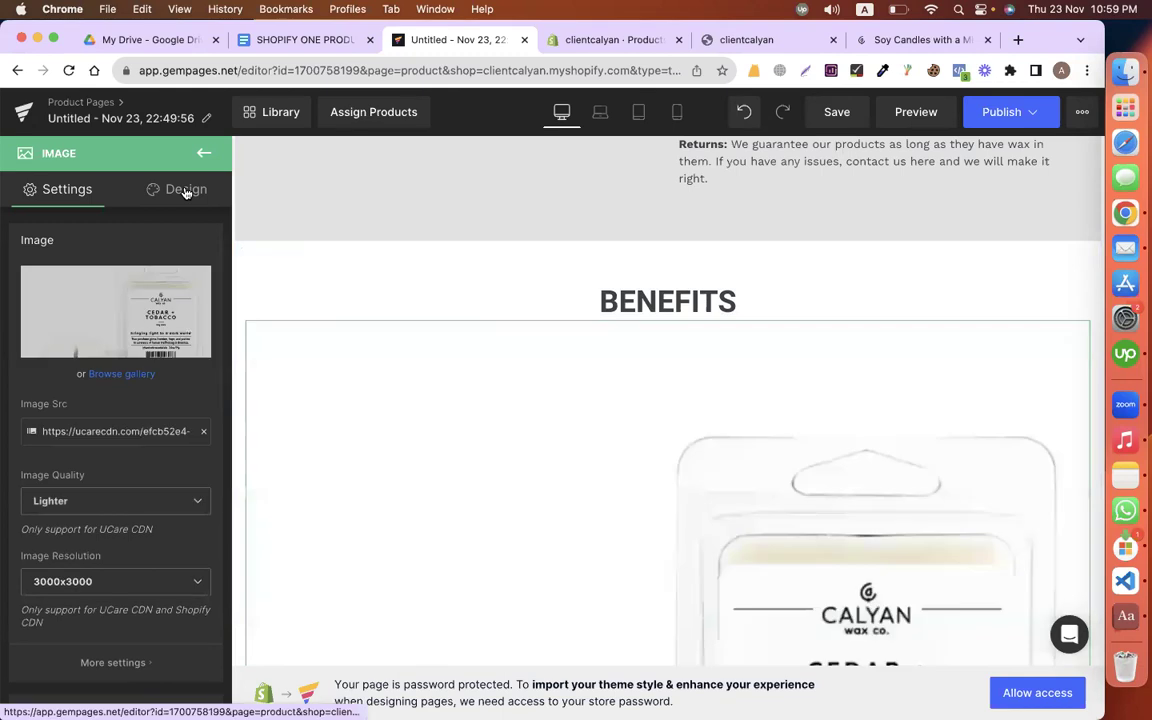
Step: Set the image's left padding to 100 in its design settings
left_click(185, 189)
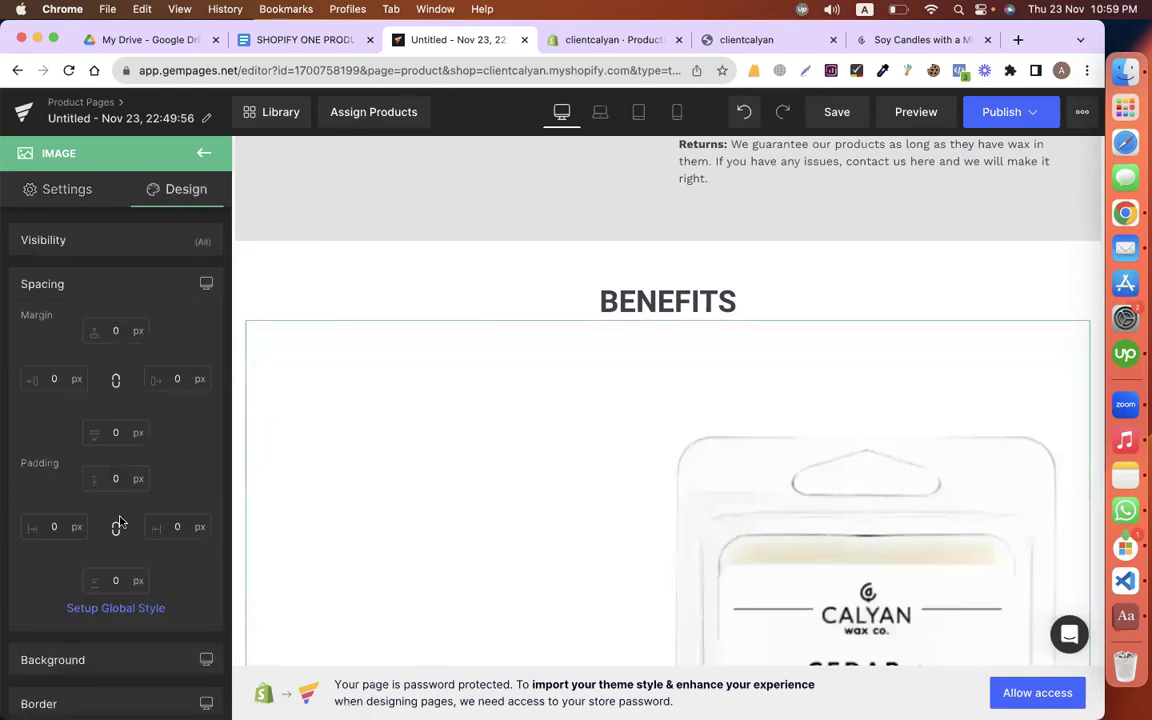
scroll(113, 440, "down", 2)
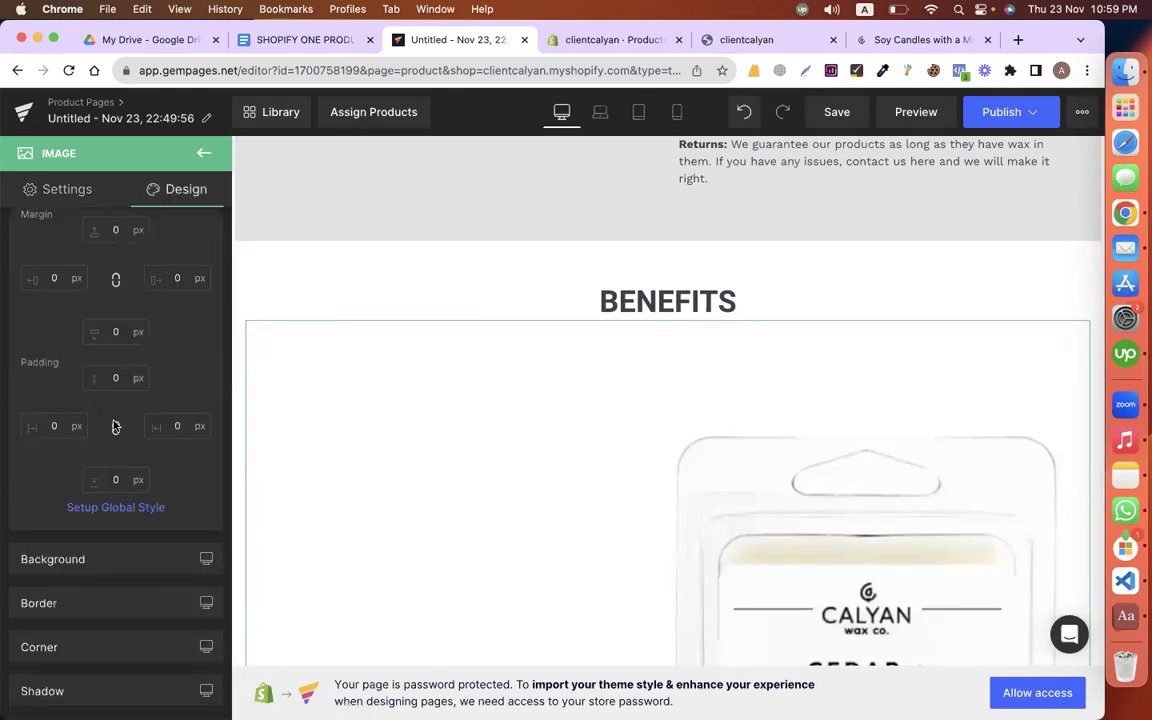
left_click(54, 424)
type("100")
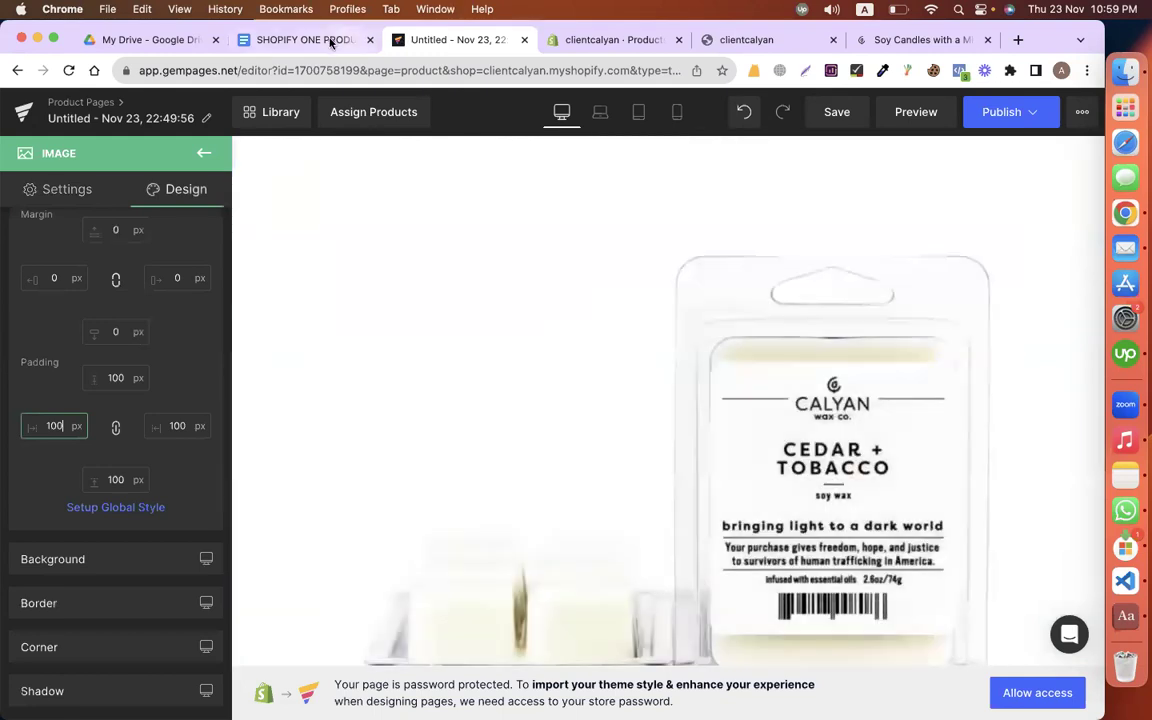
Step: After checking the product copy, delete the image block under BENEFITS
left_click(330, 42)
scroll(443, 460, "up", 5)
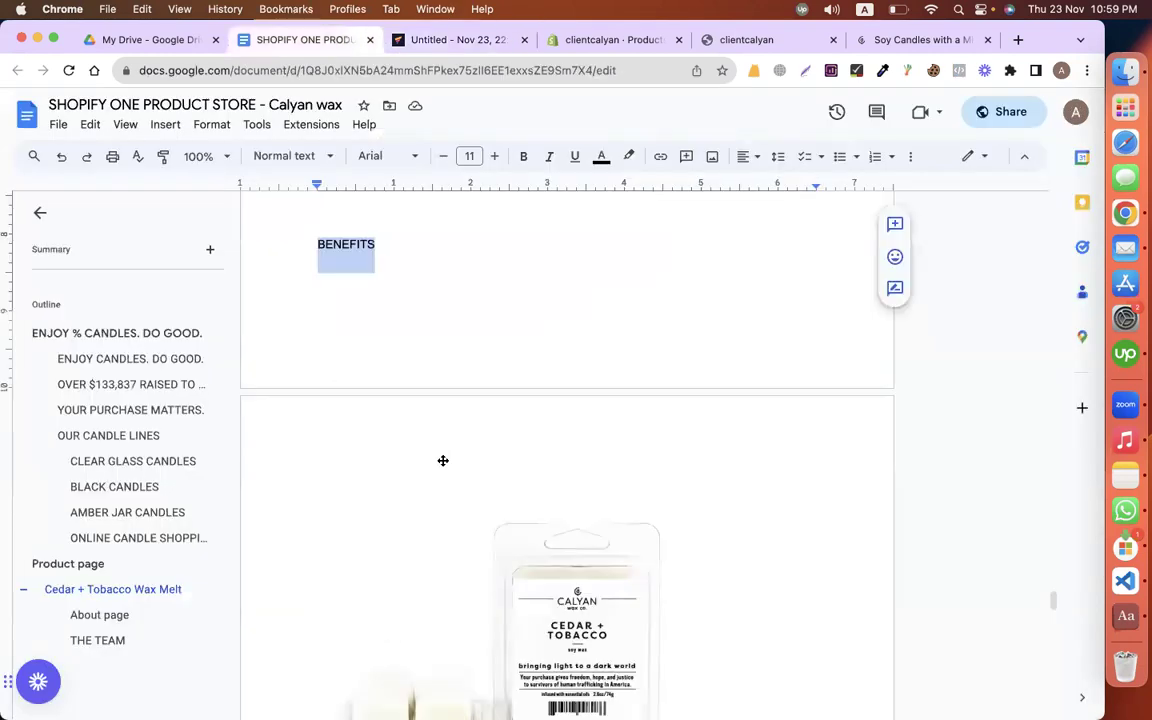
scroll(443, 460, "down", 5)
scroll(443, 460, "up", 1)
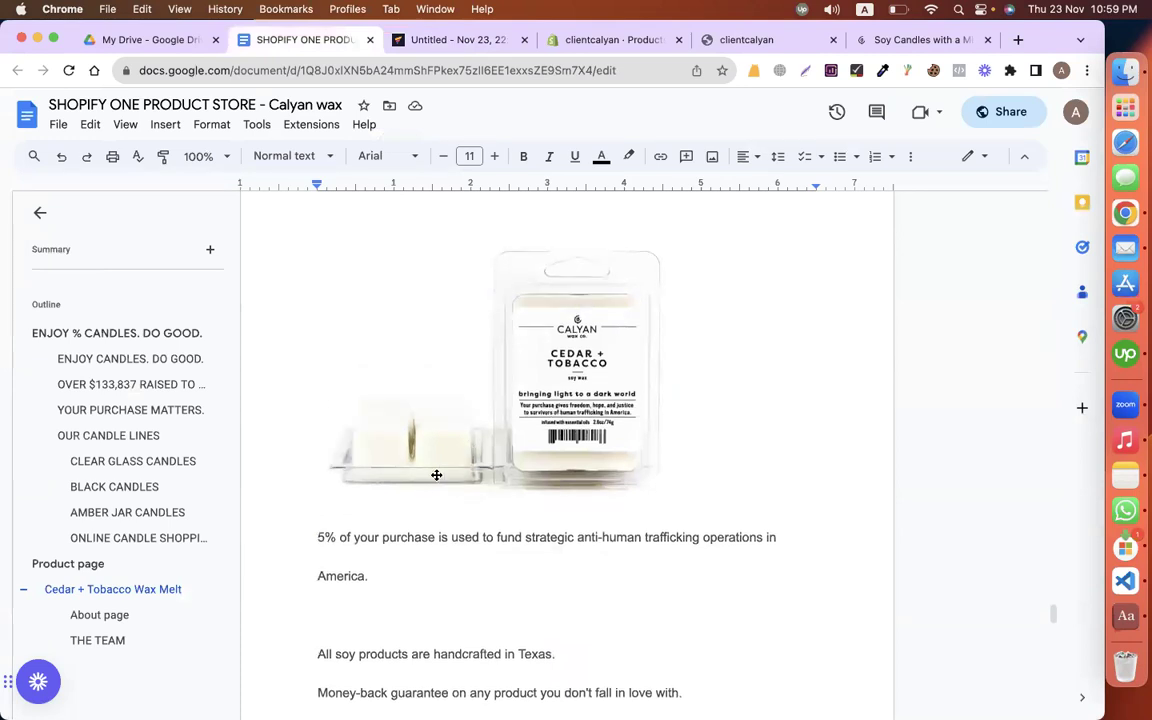
scroll(437, 473, "down", 2)
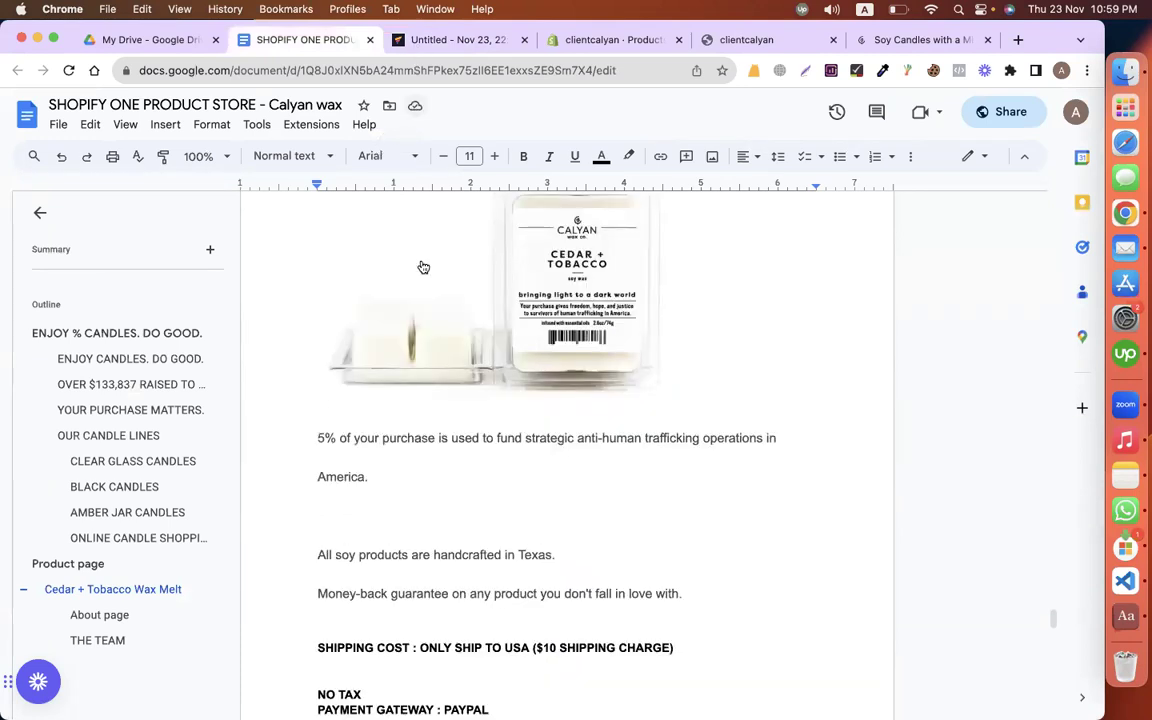
key("ctrl+Tab")
scroll(468, 504, "up", 2)
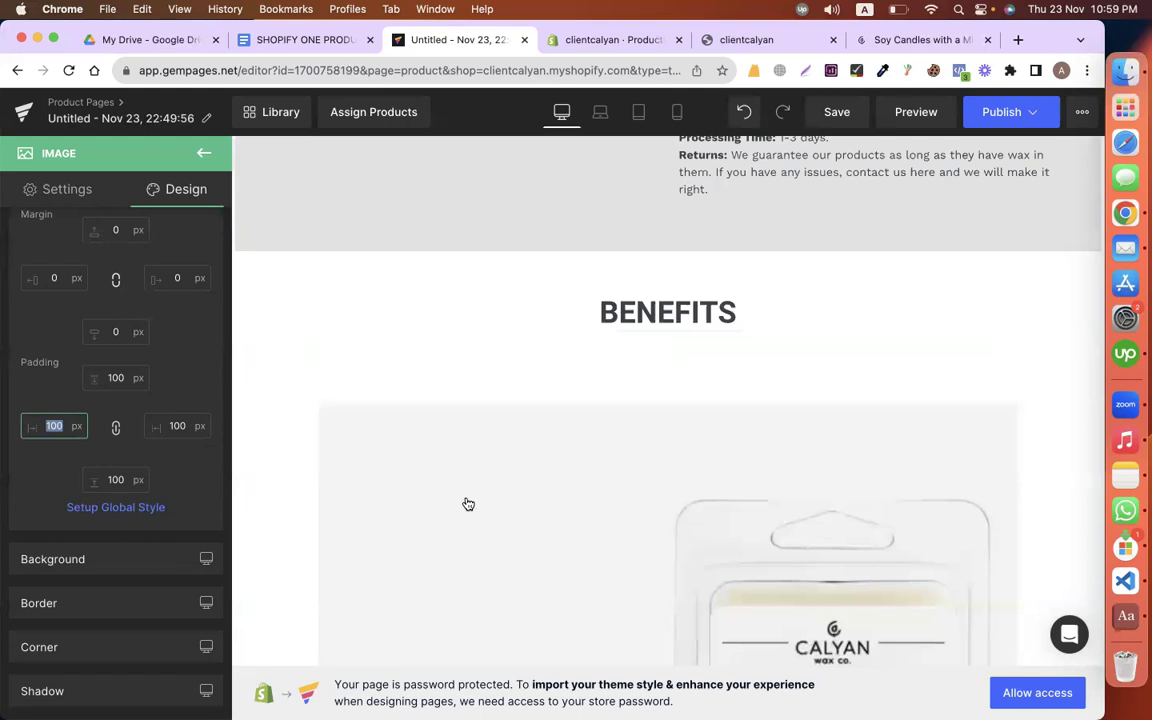
right_click(392, 436)
left_click(425, 597)
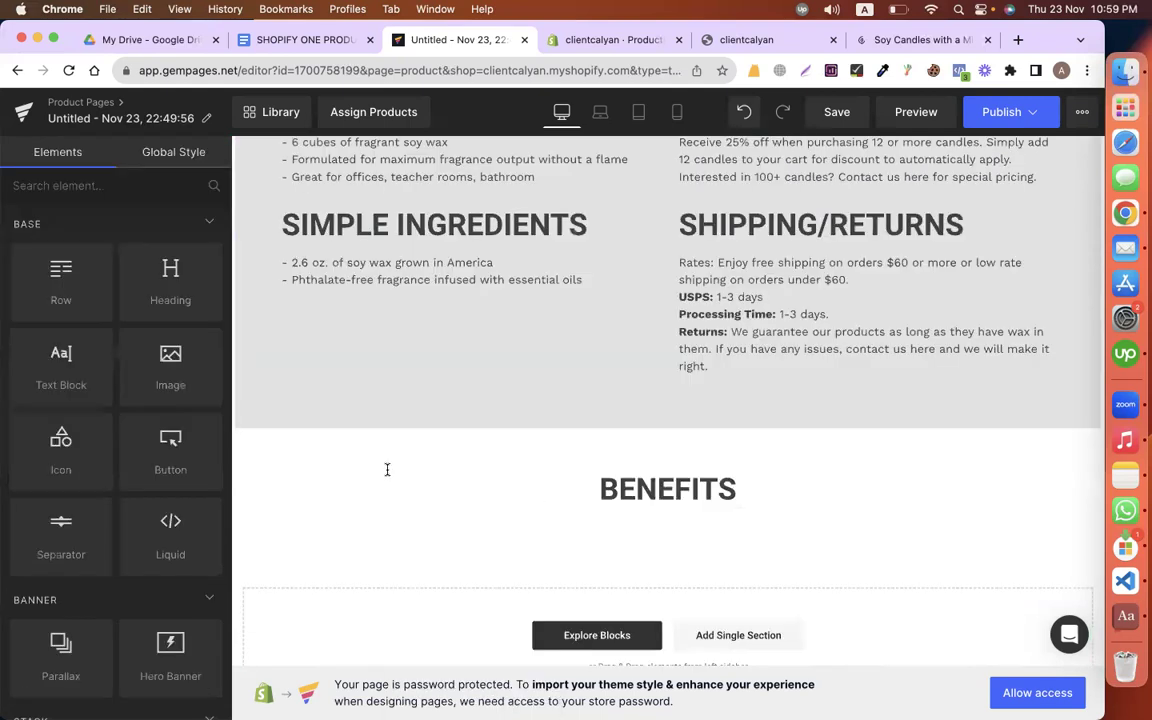
Step: Add an image to the BENEFITS row's right column using the candle screenshot from Desktop
left_click(263, 441)
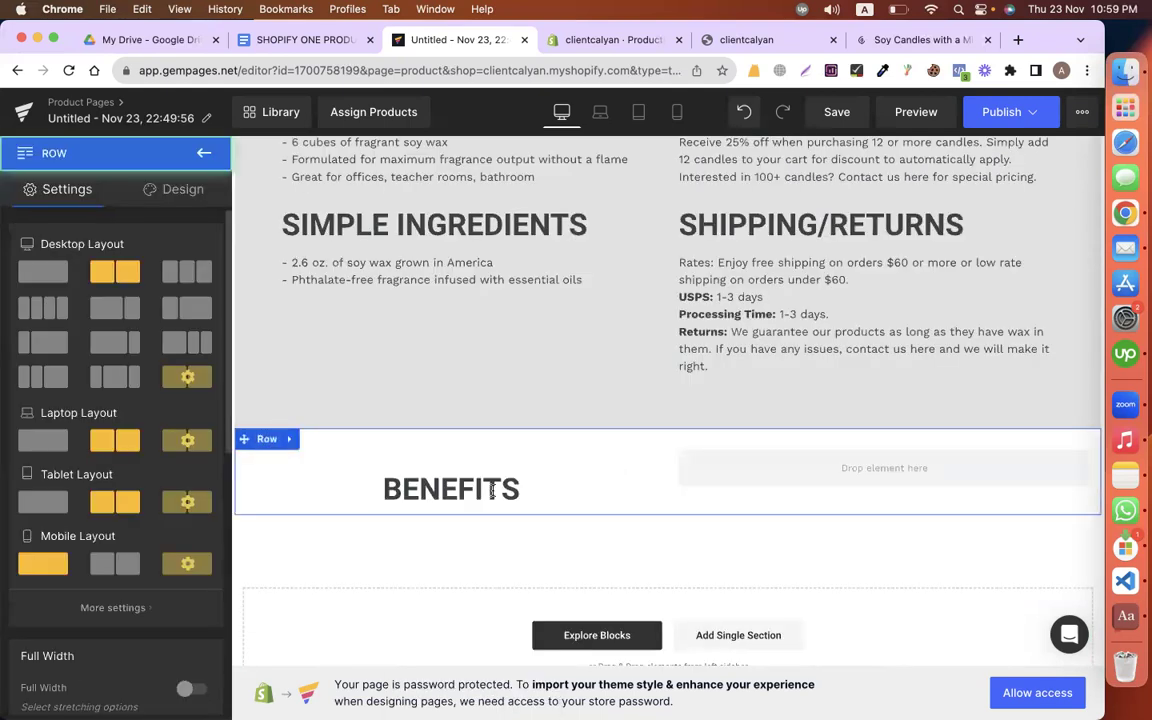
left_click(204, 152)
left_click_drag(846, 428, 805, 470)
left_click(146, 335)
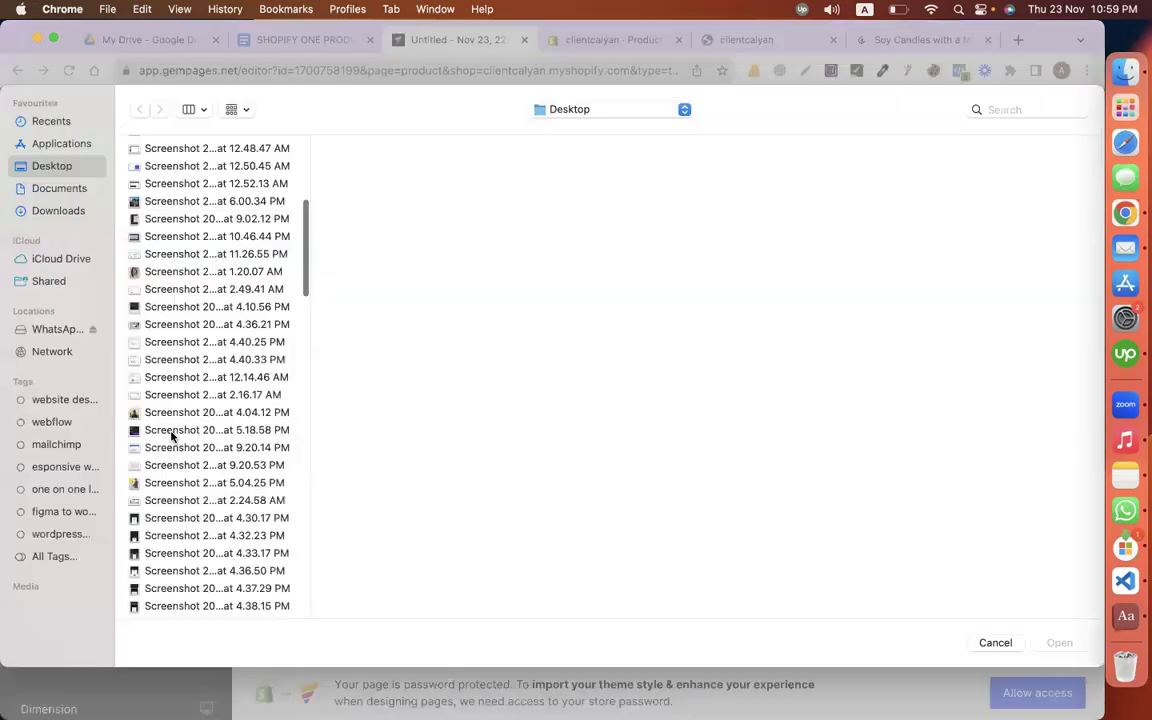
scroll(157, 380, "down", 15)
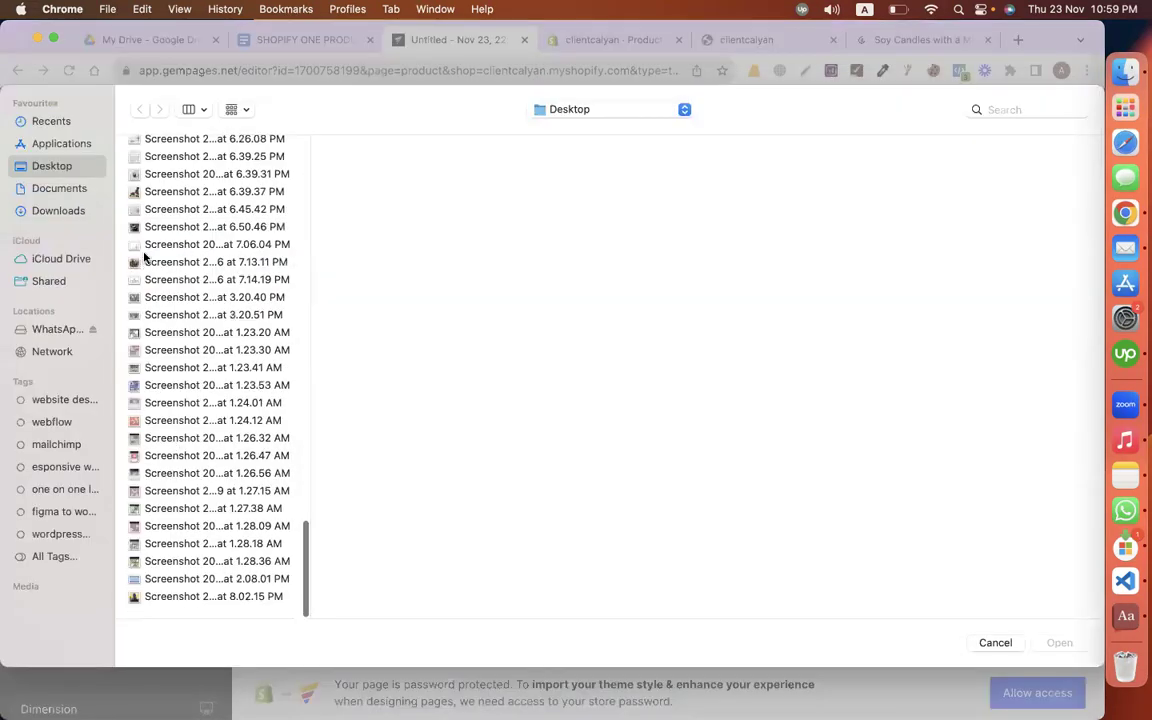
left_click(214, 244)
double_click(214, 244)
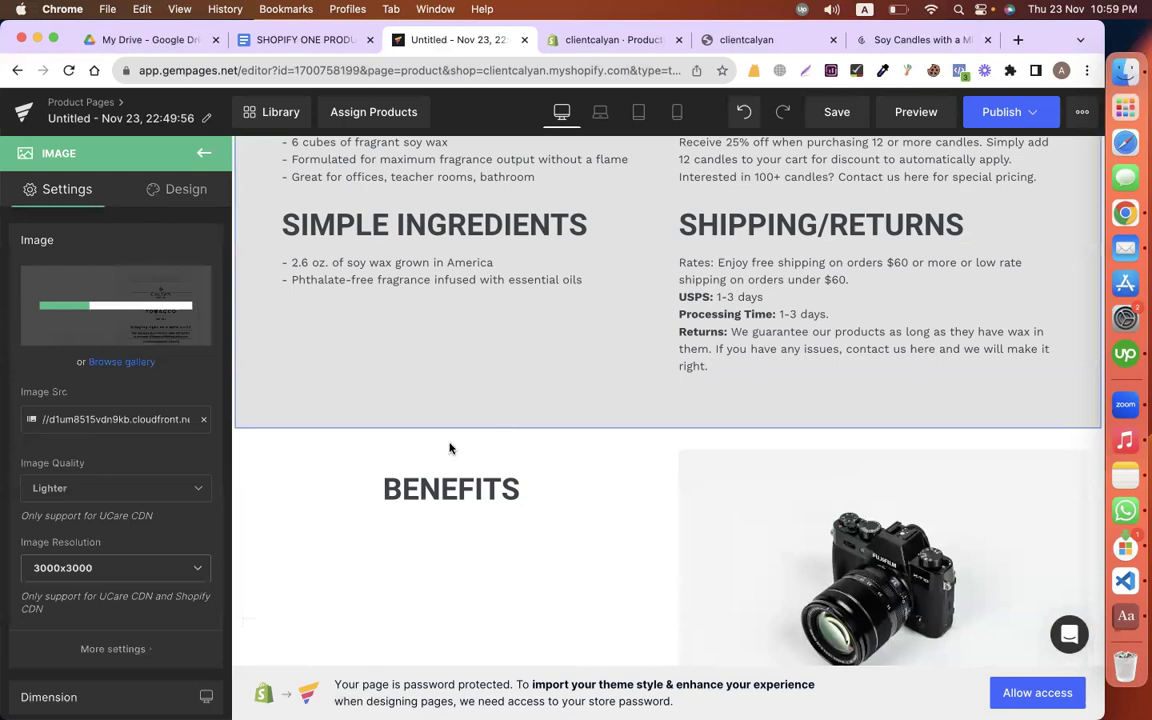
Step: Replace the camera image beside BENEFITS with the Cedar + Tobacco product screenshot
left_click(660, 487)
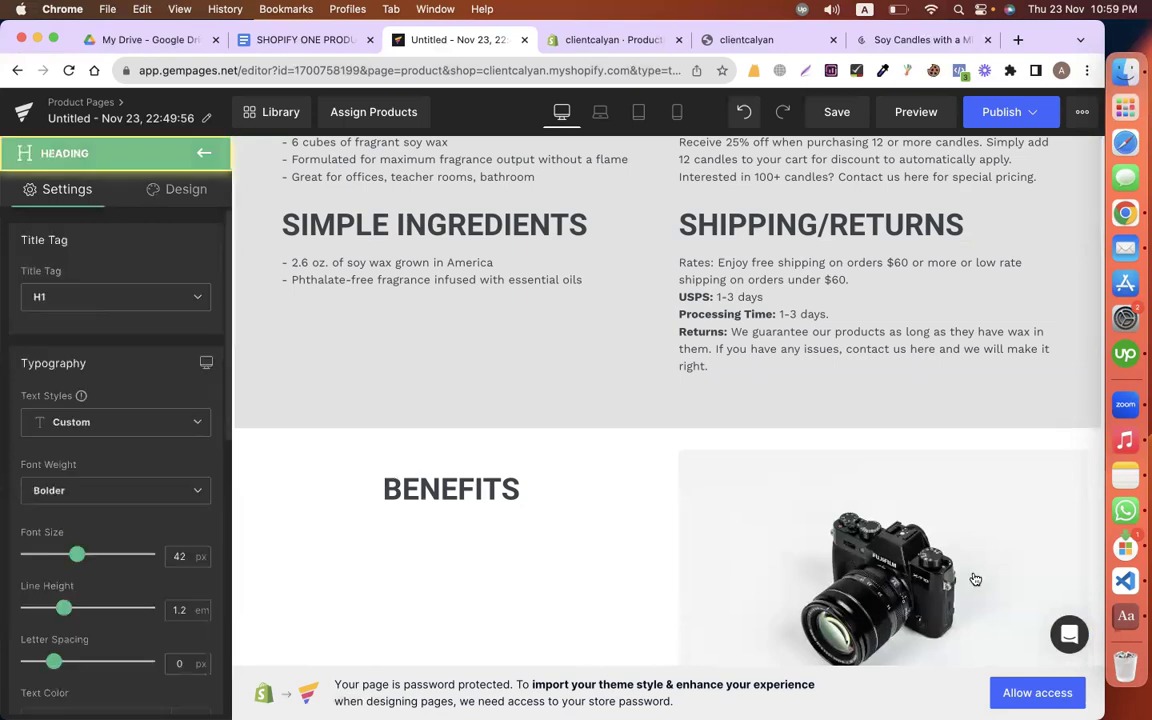
left_click(975, 579)
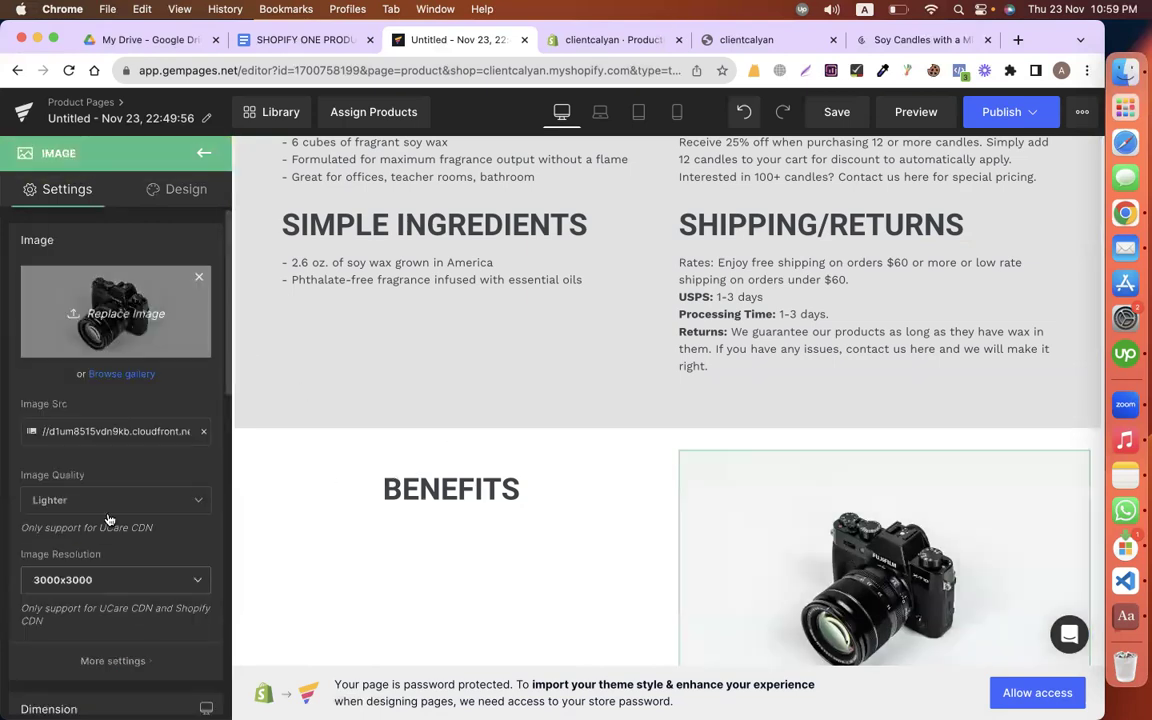
left_click(115, 313)
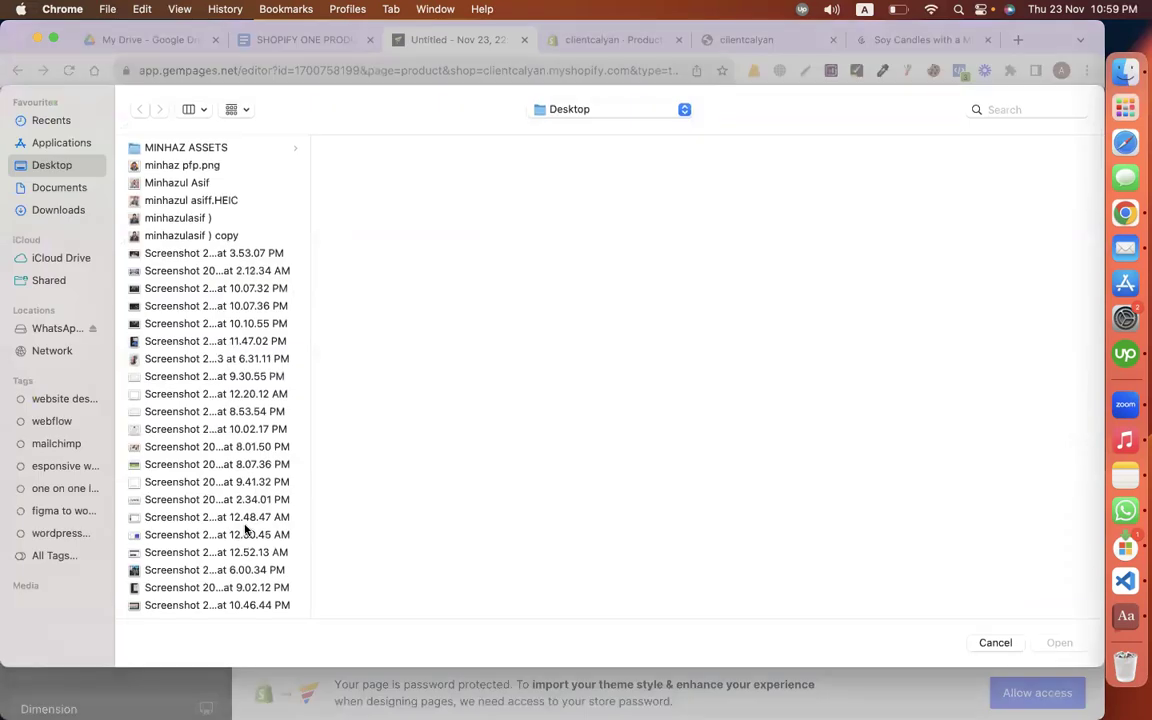
scroll(245, 530, "down", 10)
scroll(134, 303, "down", 3)
left_click(135, 313)
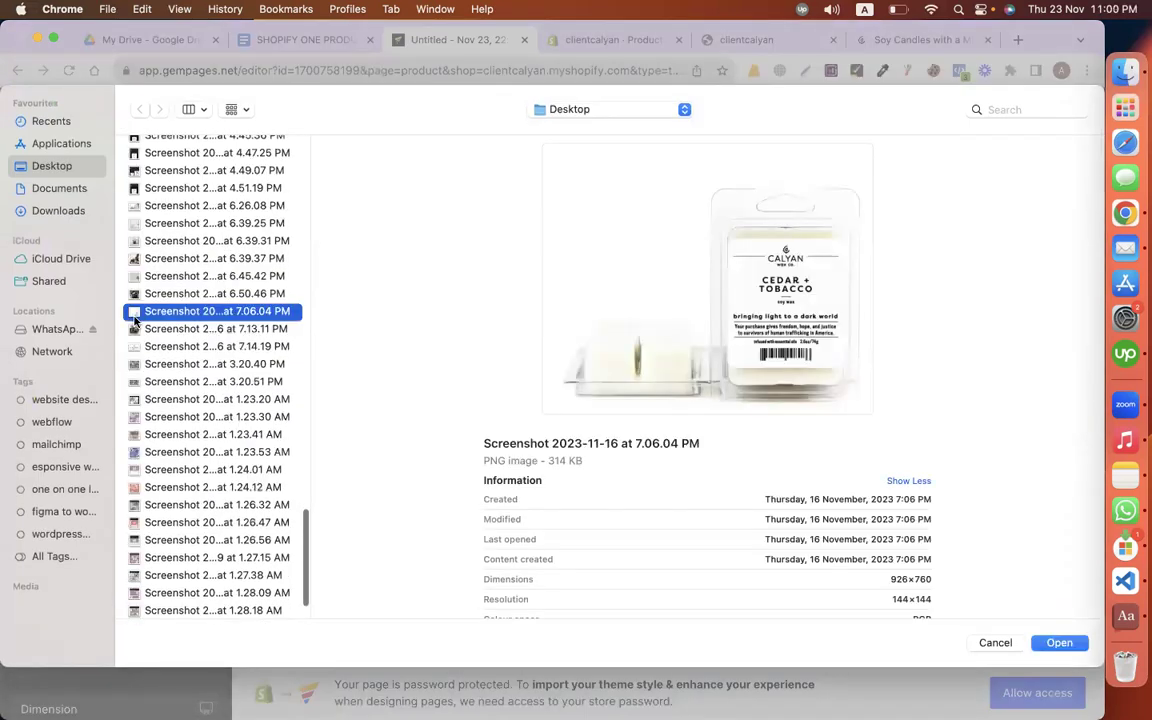
key("Down")
key("Down")
key("Return")
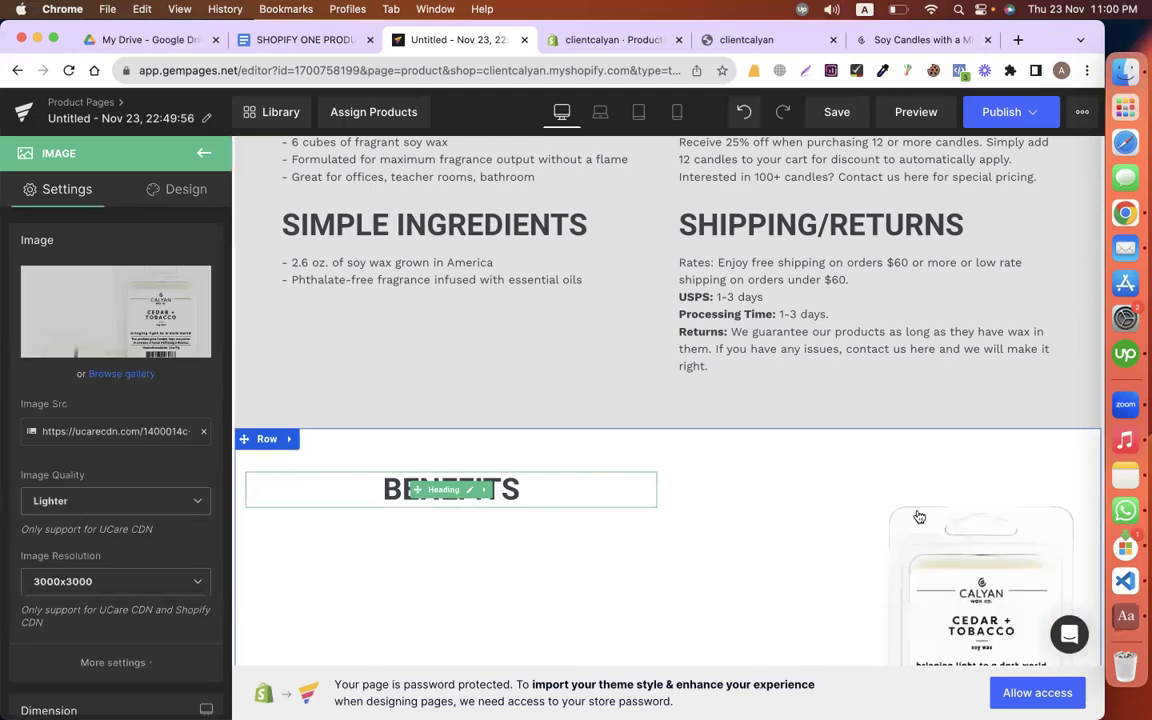
scroll(689, 399, "down", 3)
Step: Left-align the BENEFITS heading
left_click(440, 272)
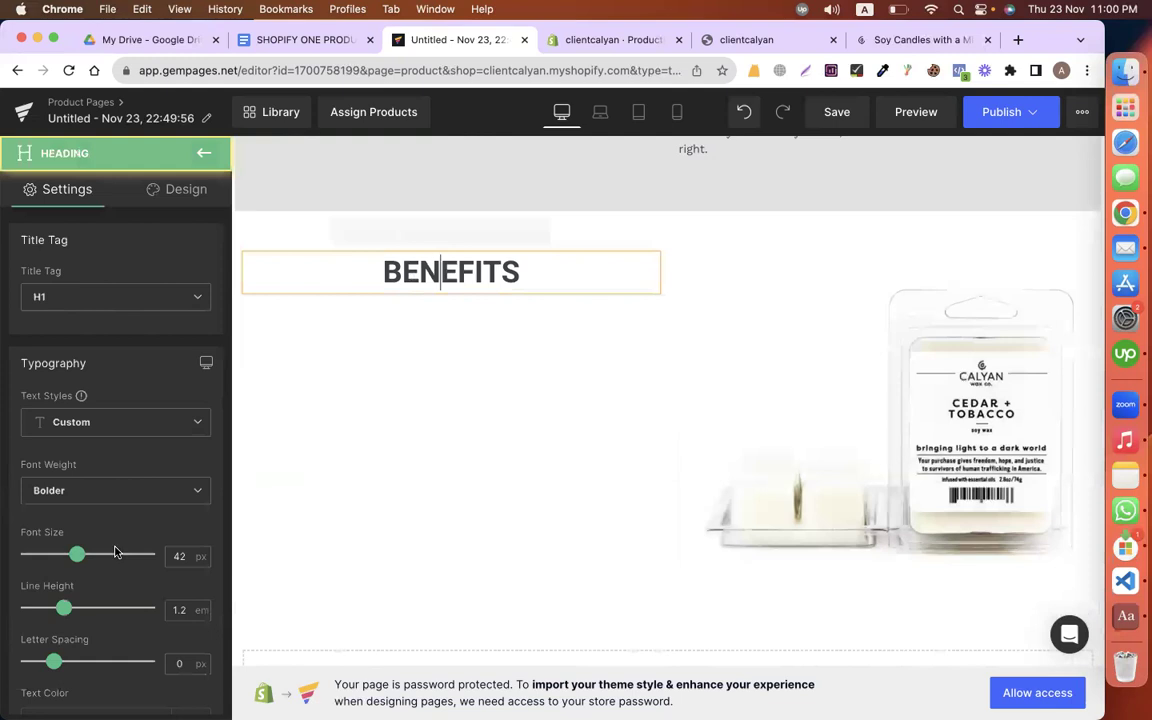
scroll(105, 520, "down", 5)
scroll(75, 480, "down", 4)
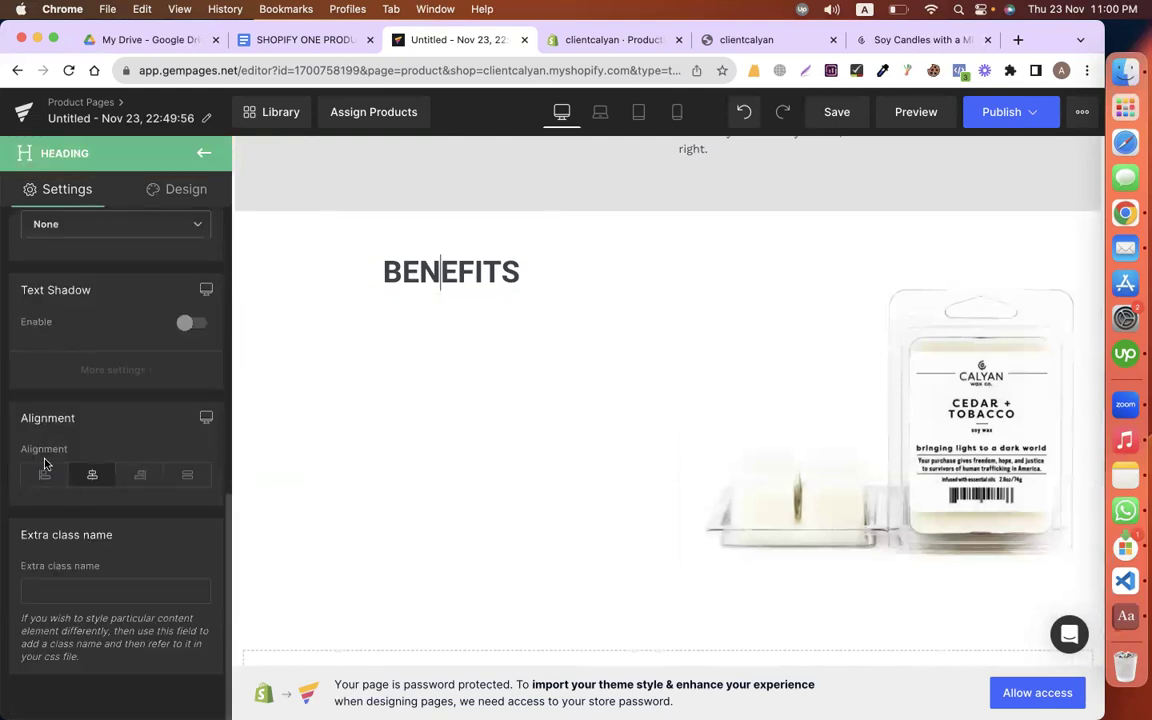
left_click(36, 482)
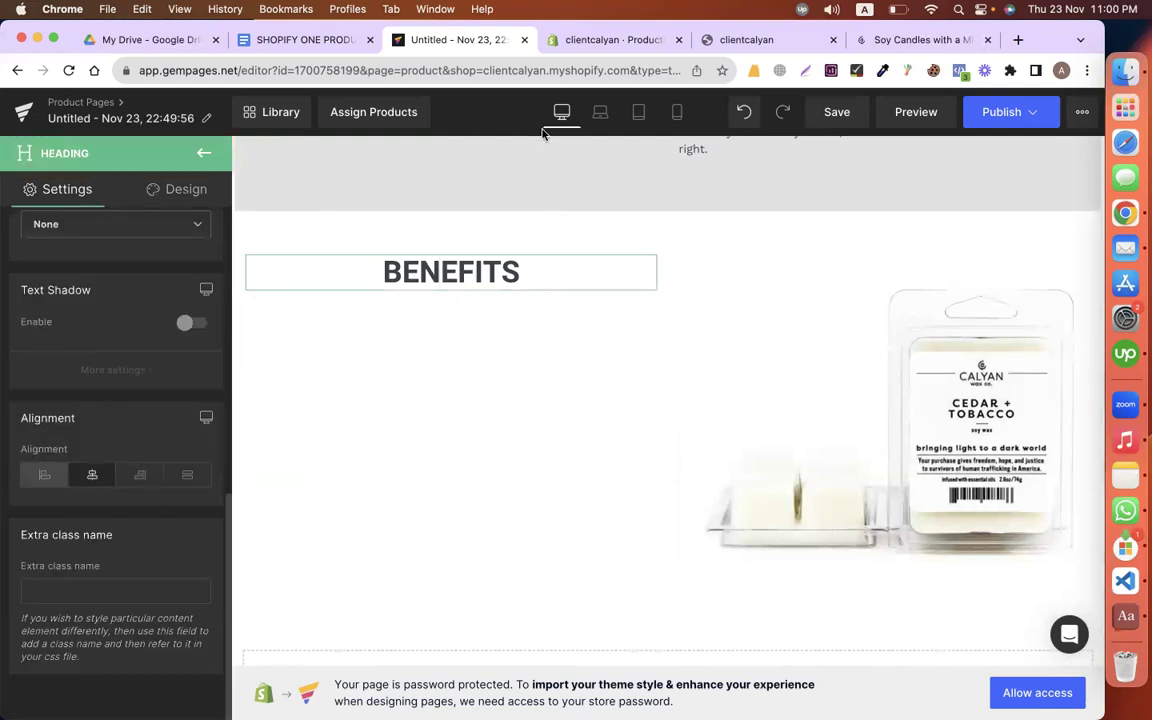
Step: Add a text block under BENEFITS with the benefit paragraphs pasted as plain text
left_click(302, 39)
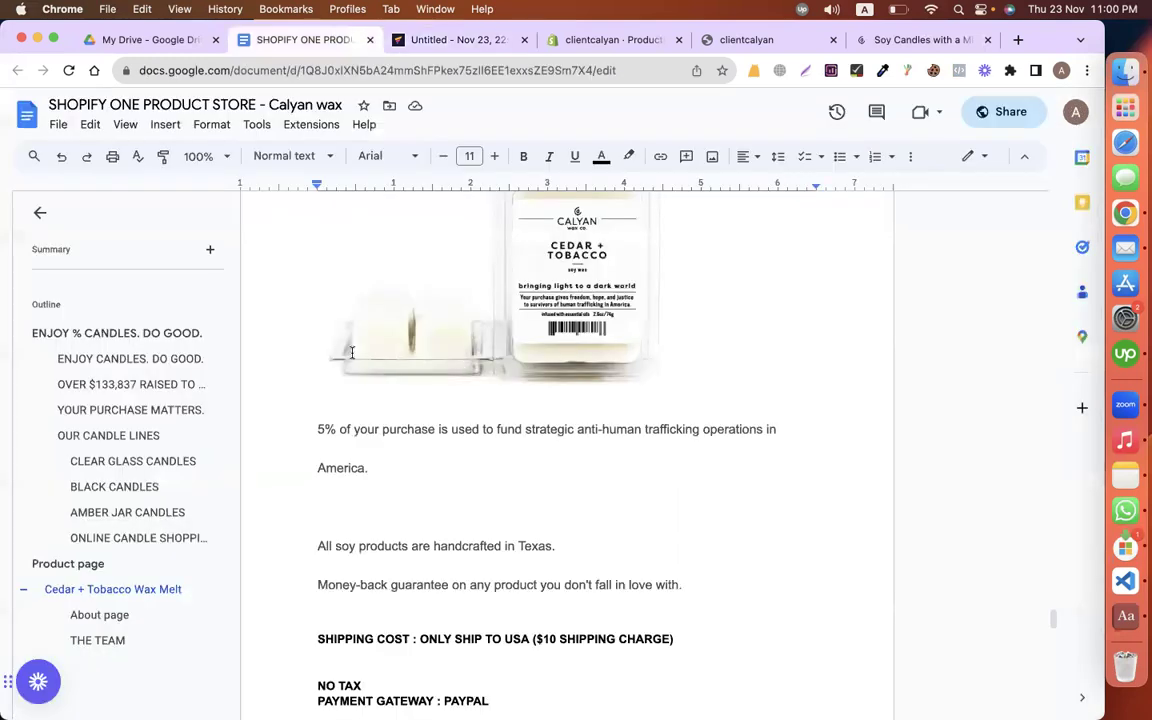
scroll(352, 352, "up", 3)
scroll(330, 345, "down", 4)
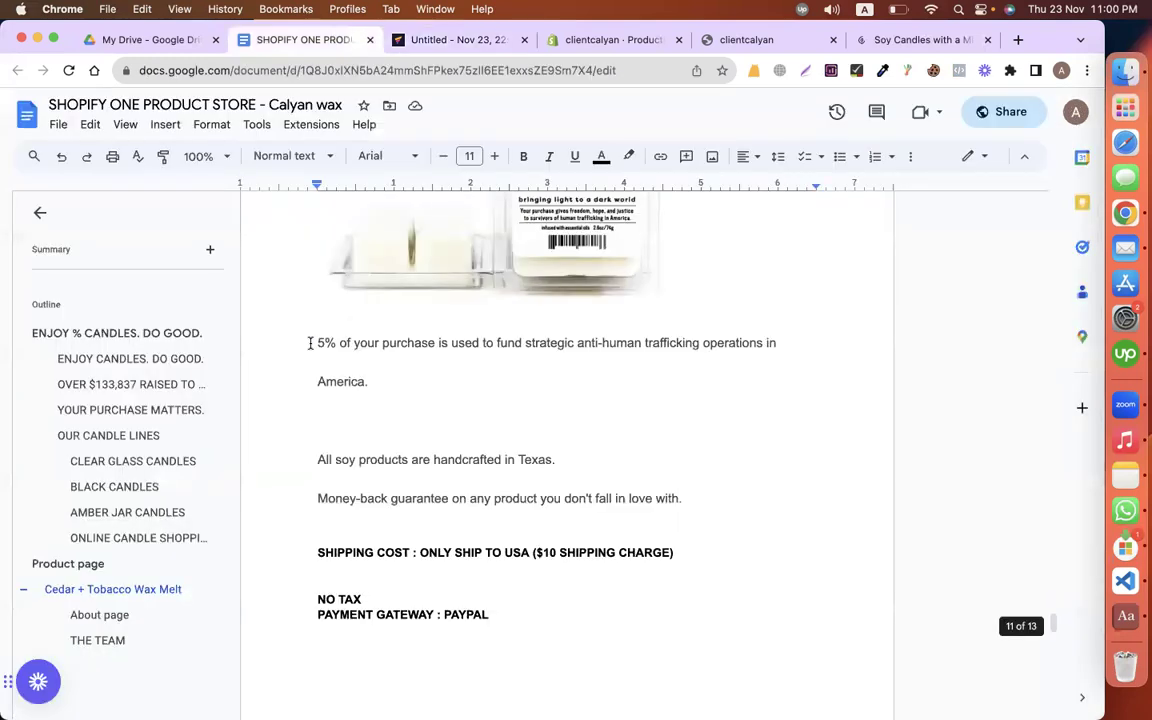
left_click_drag(318, 343, 684, 520)
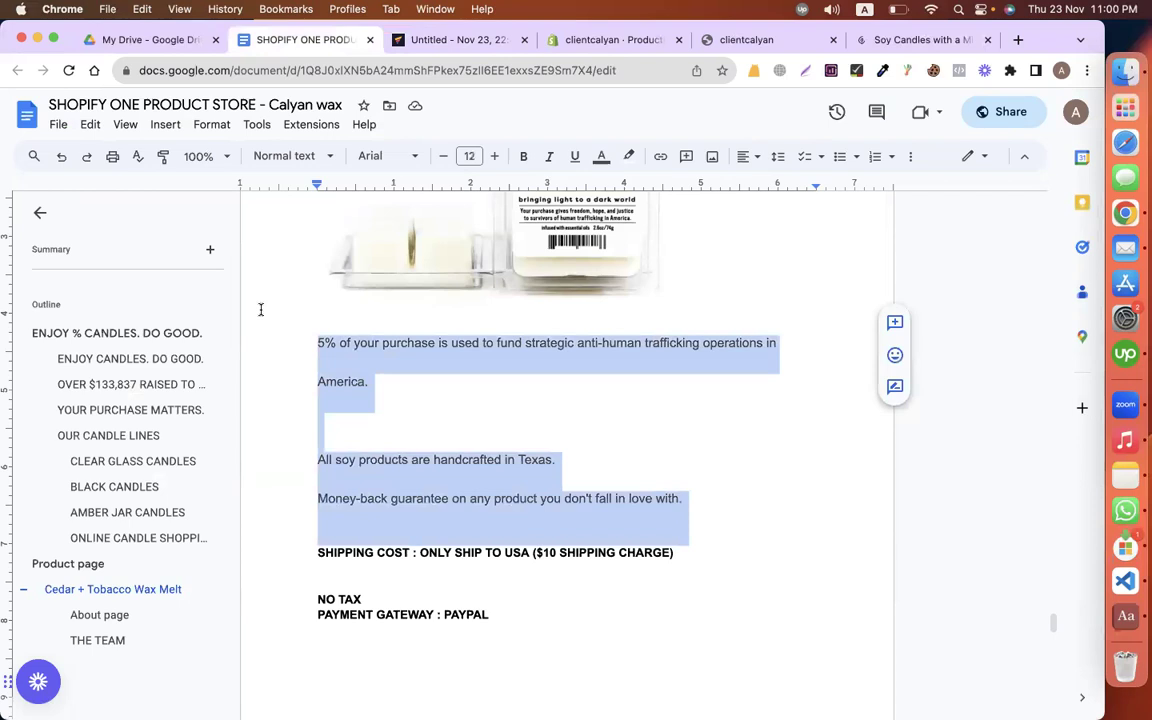
left_click(429, 36)
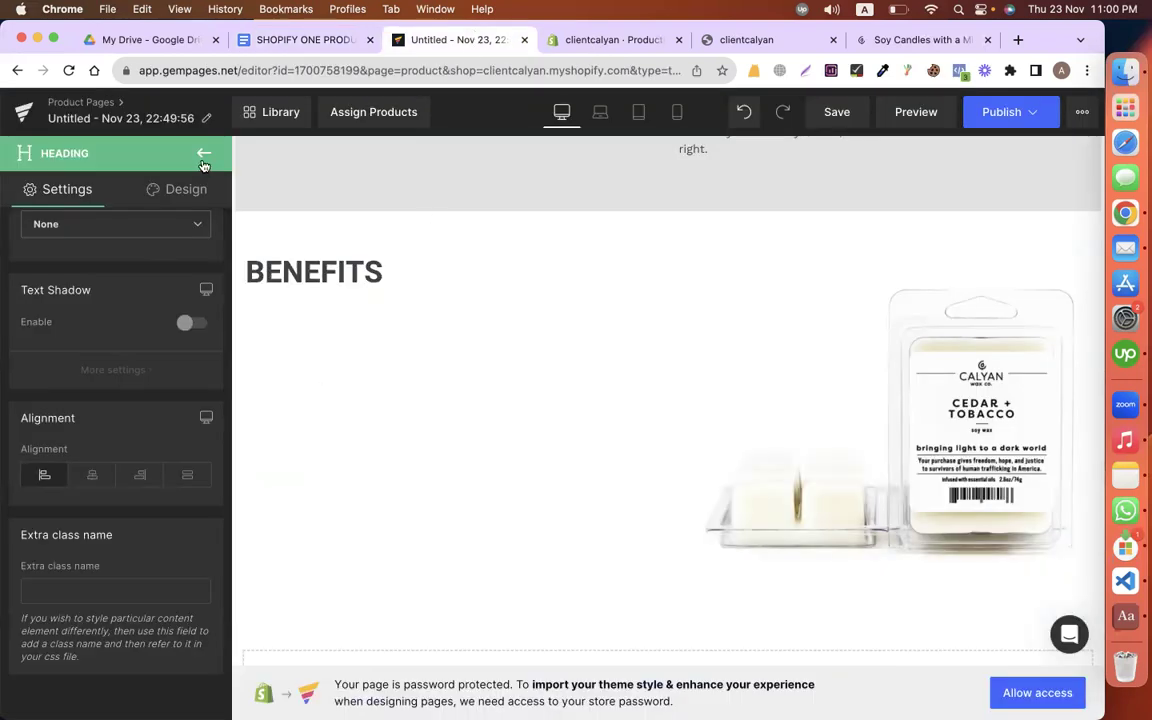
left_click_drag(73, 371, 290, 322)
key("super+v")
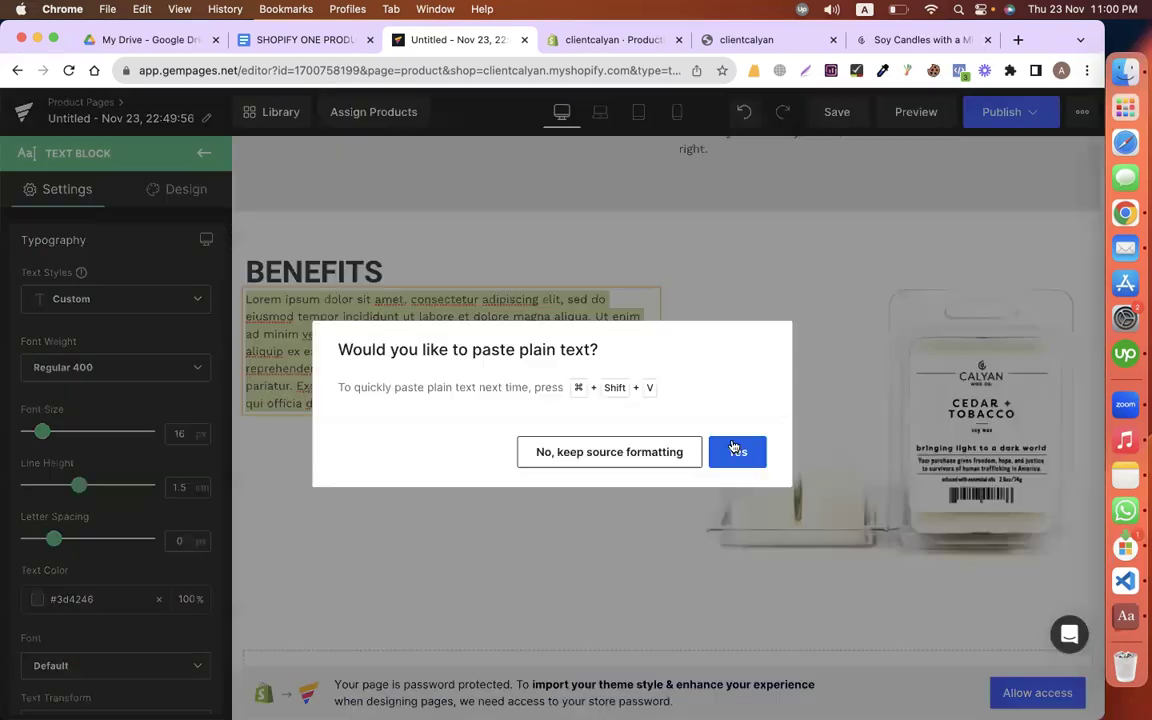
key("Return")
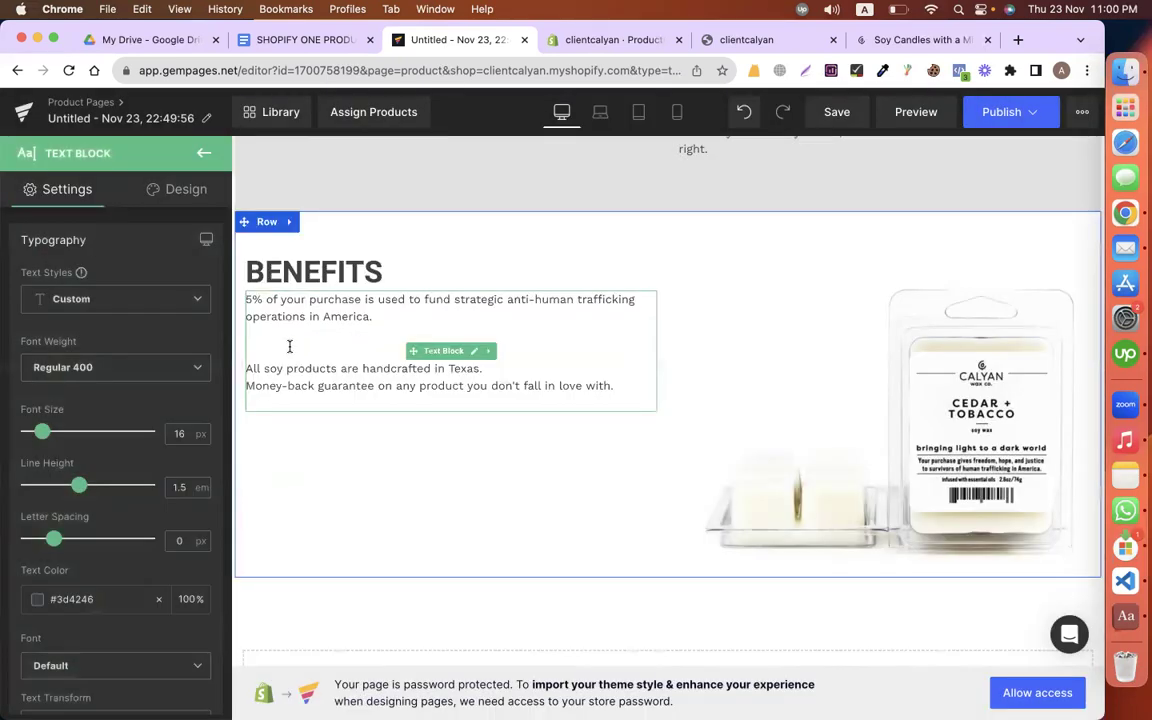
left_click(288, 348)
key("BackSpace")
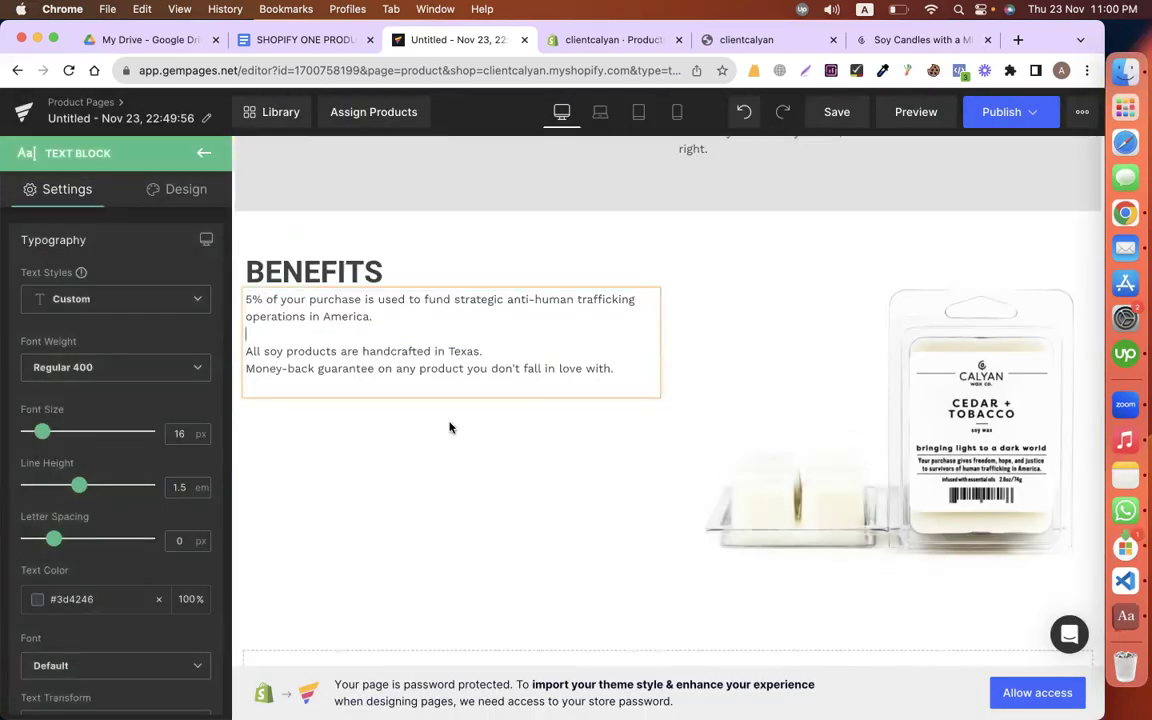
Step: Give the BENEFITS section row 100 px padding on all four linked sides
left_click(408, 388)
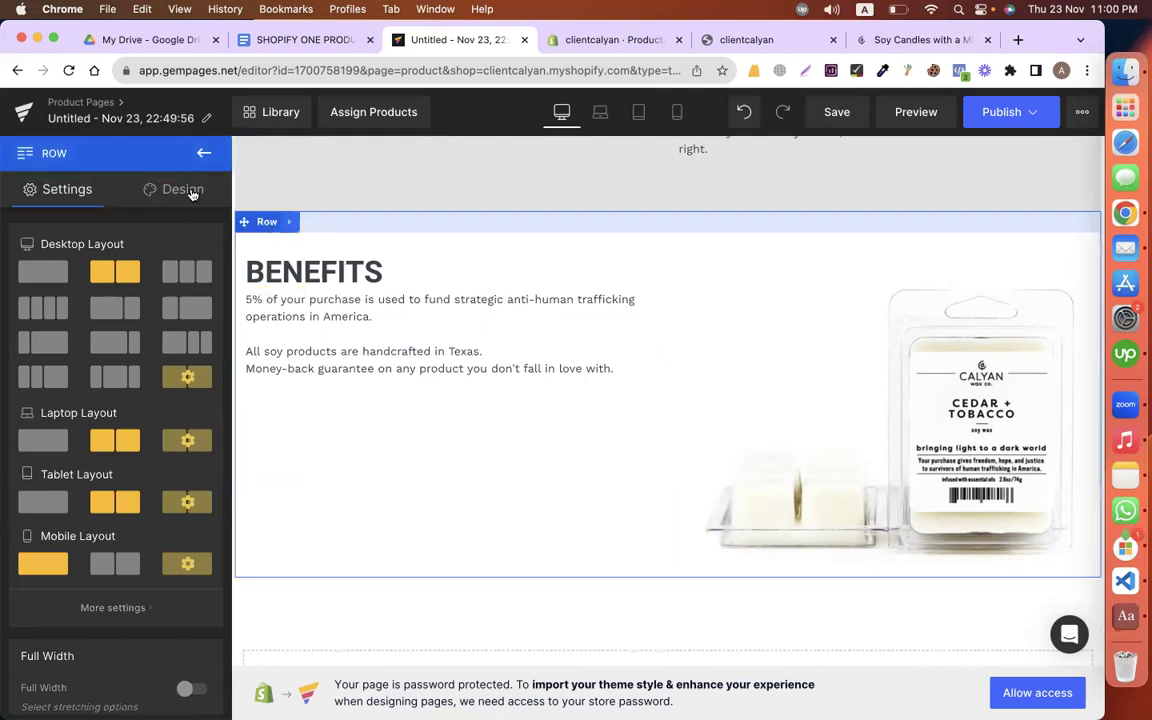
left_click(186, 189)
left_click(72, 285)
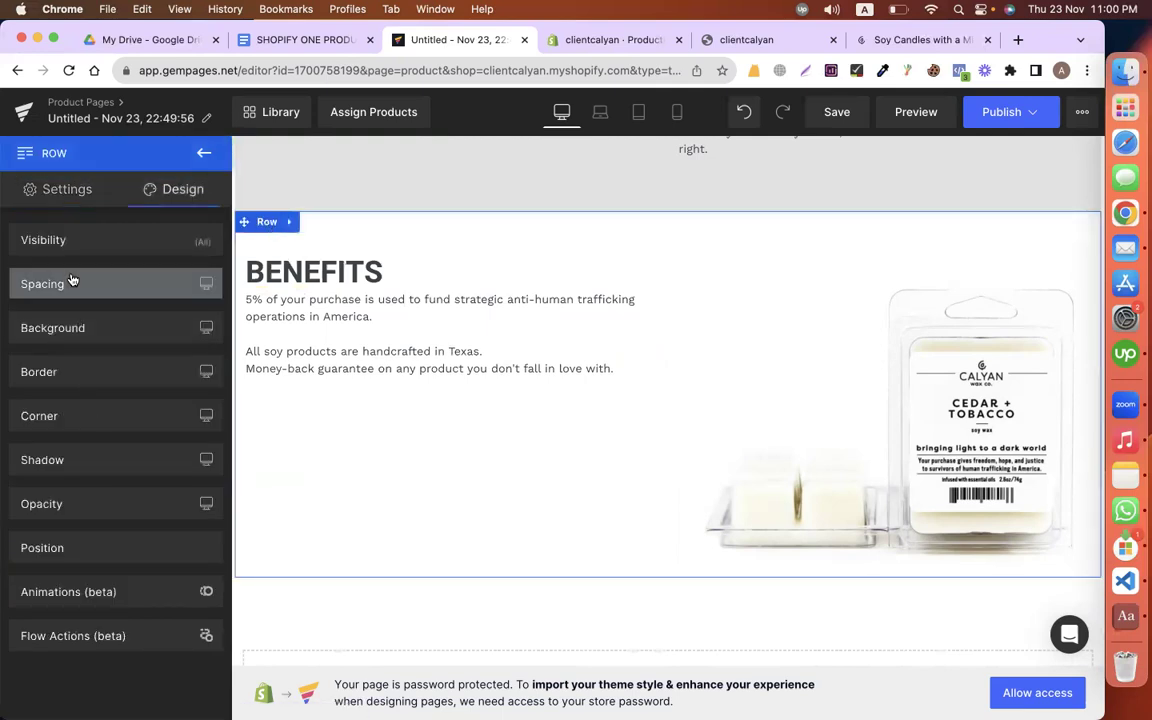
left_click(117, 529)
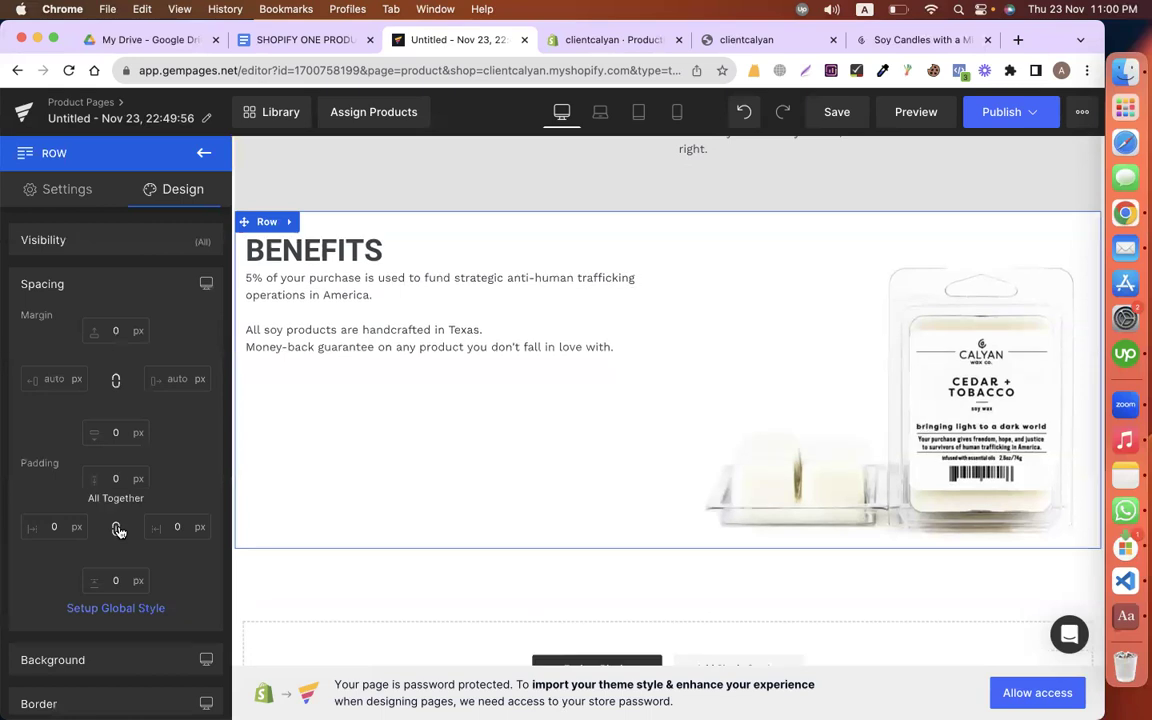
left_click(115, 478)
type("100")
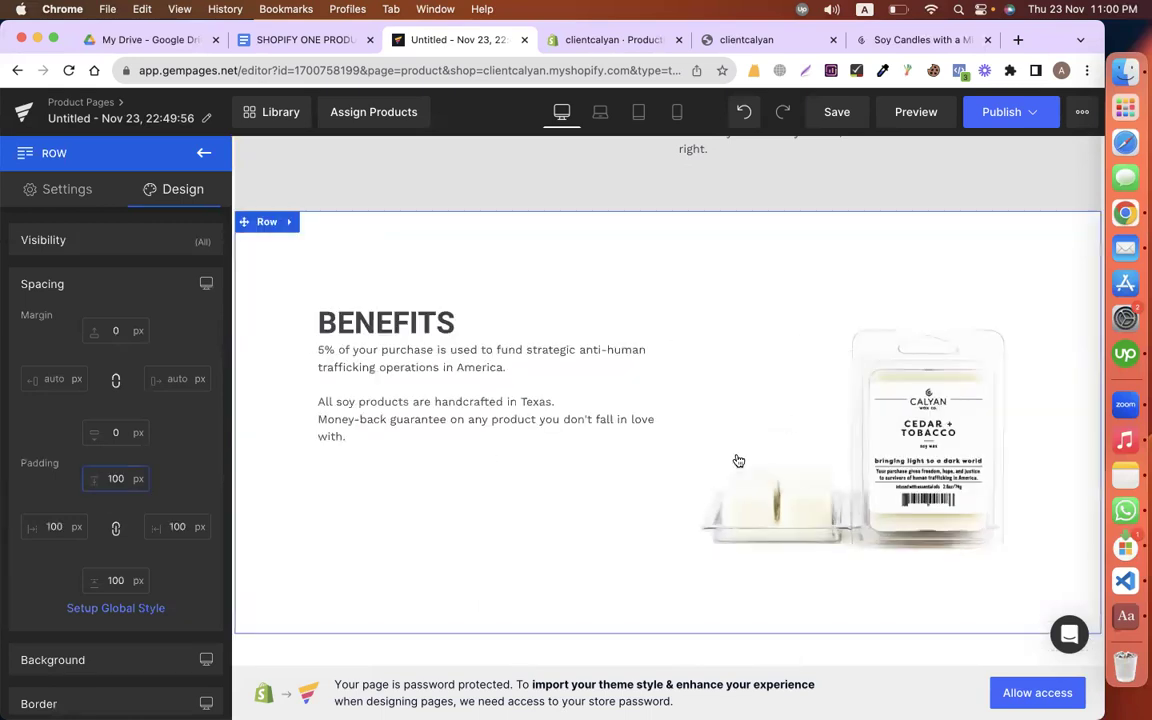
left_click(358, 400)
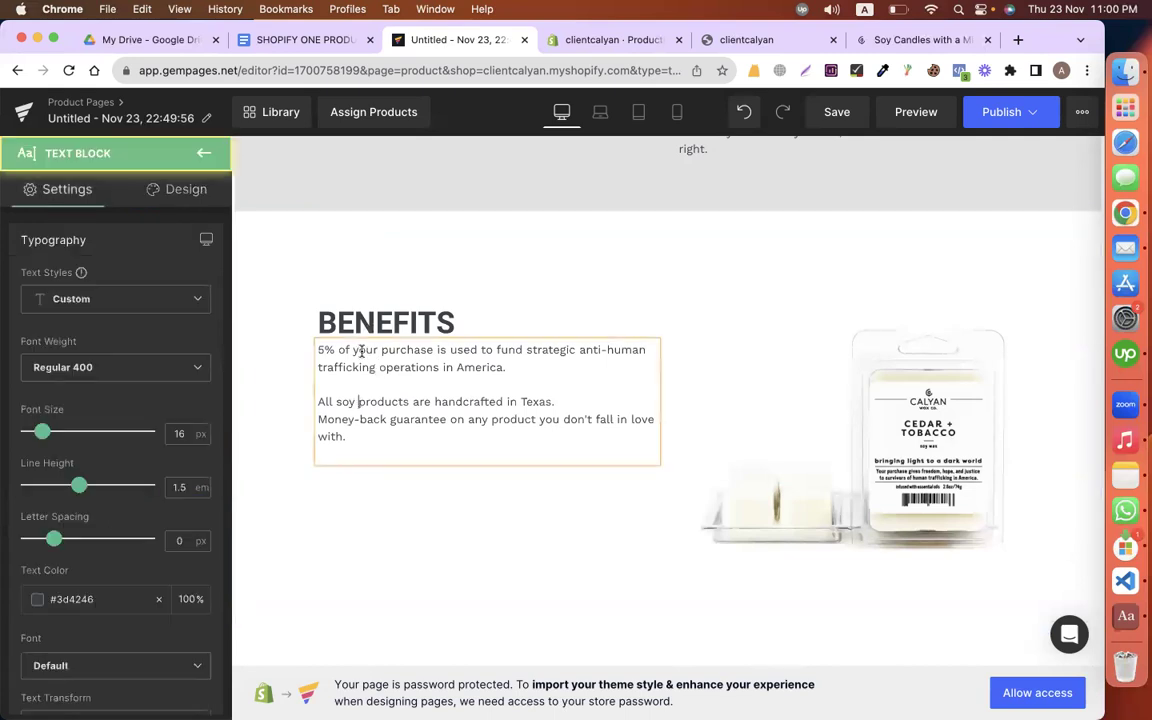
left_click(338, 401)
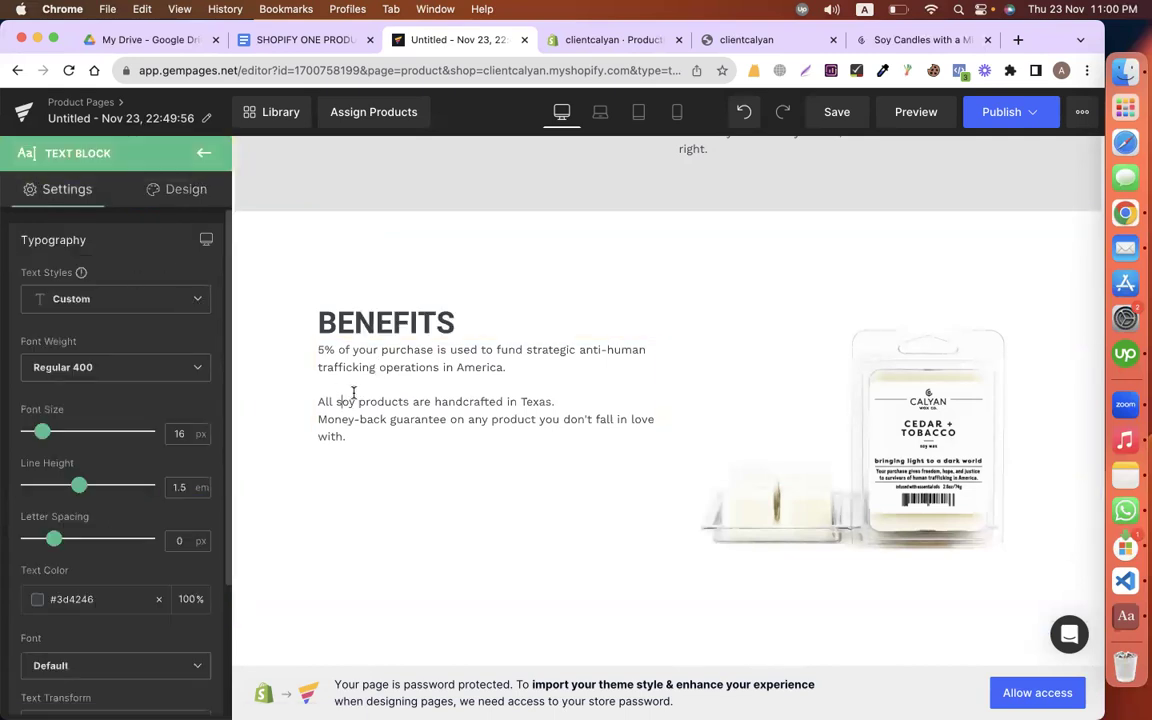
scroll(130, 425, "down", 8)
scroll(128, 425, "up", 5)
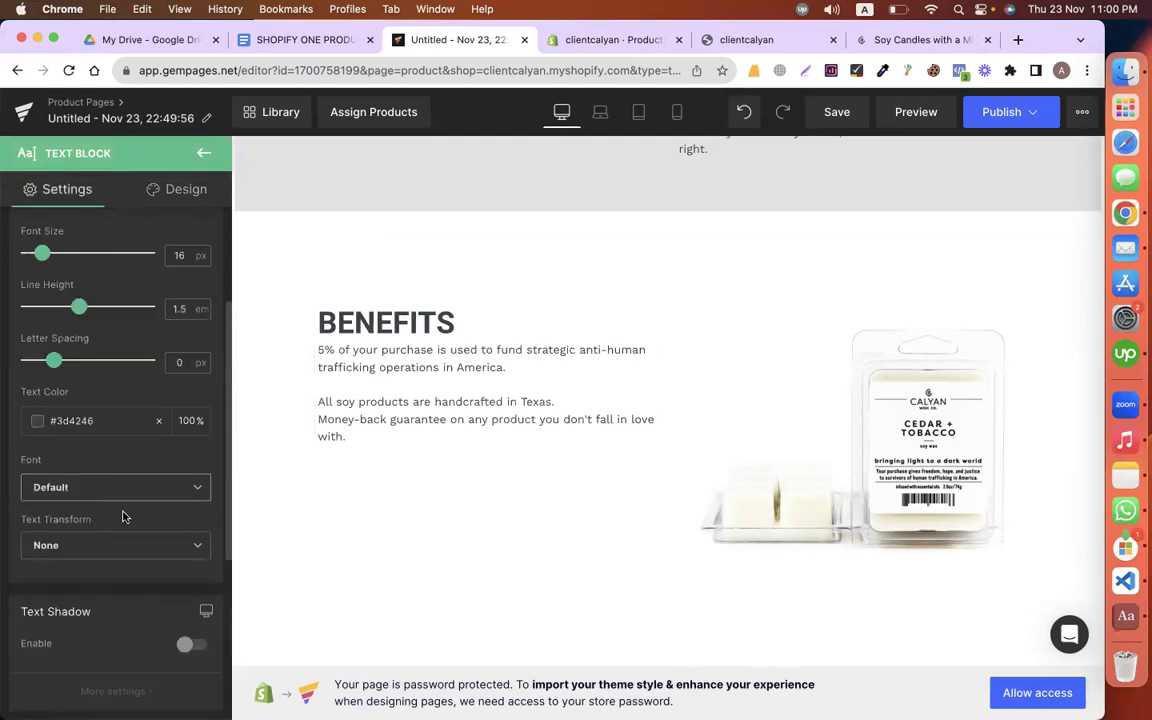
Step: Set the benefits text to Roboto at font size 18
left_click(77, 487)
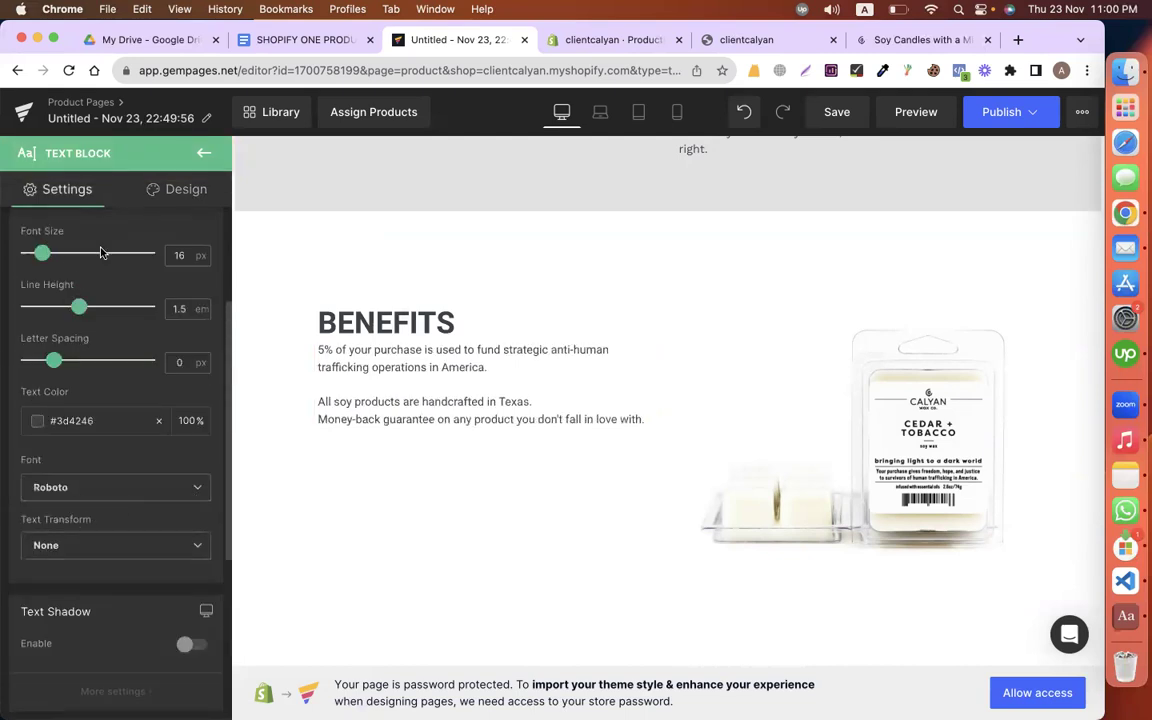
left_click(178, 252)
key("BackSpace")
type("68")
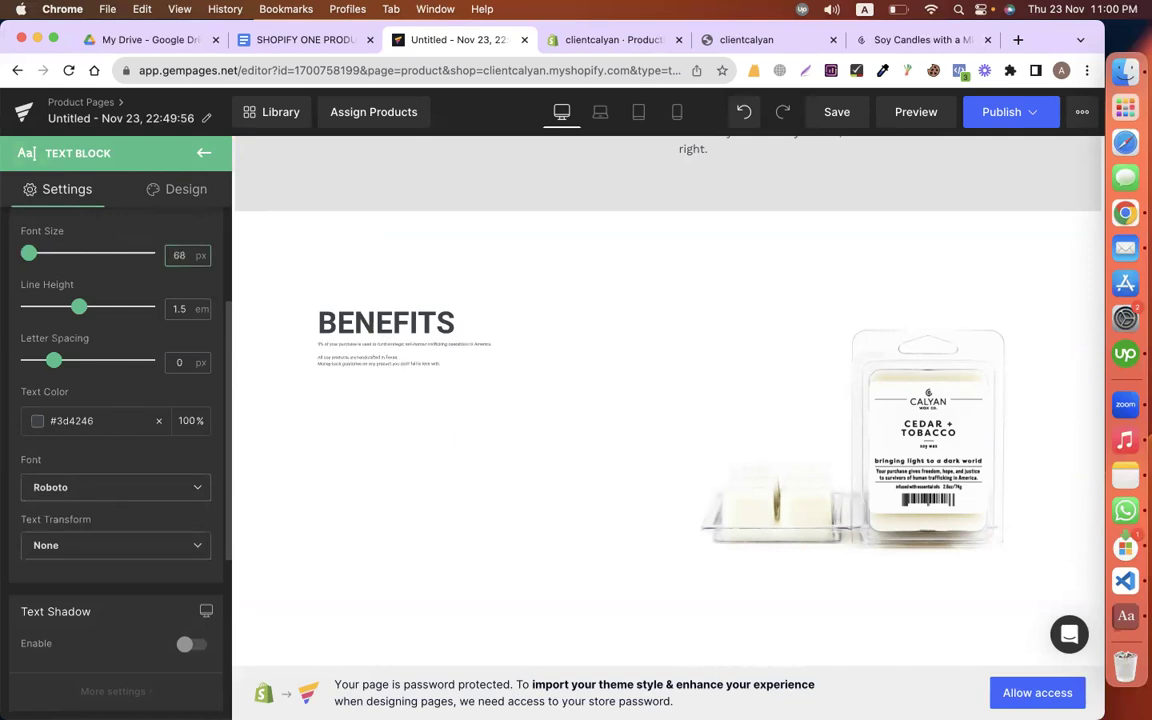
key("BackSpace")
key("BackSpace")
type("18")
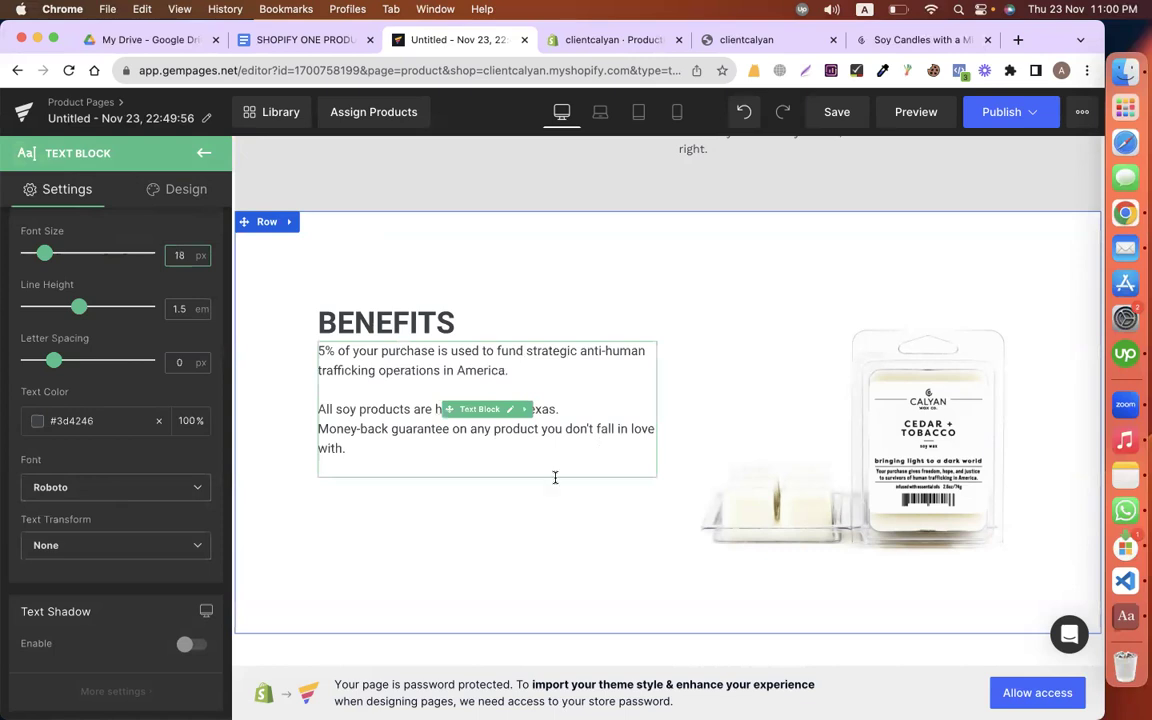
Step: Give the benefits text block a 70 px top margin
left_click(176, 189)
left_click(130, 284)
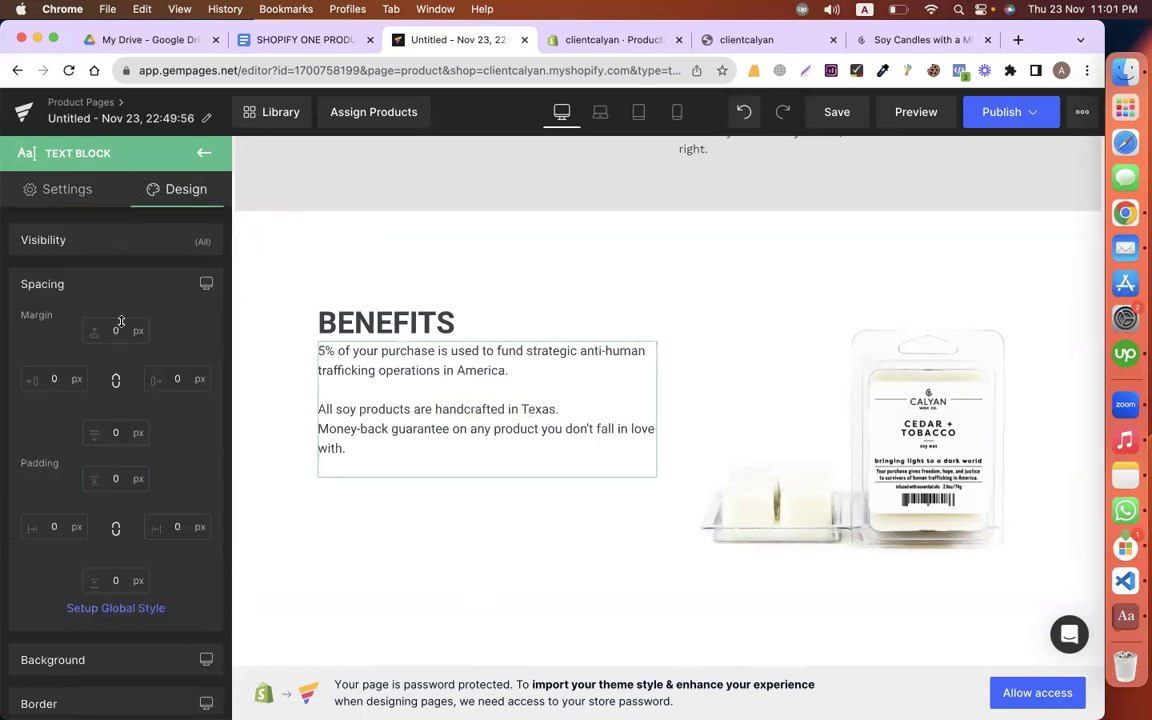
left_click(115, 330)
type("7")
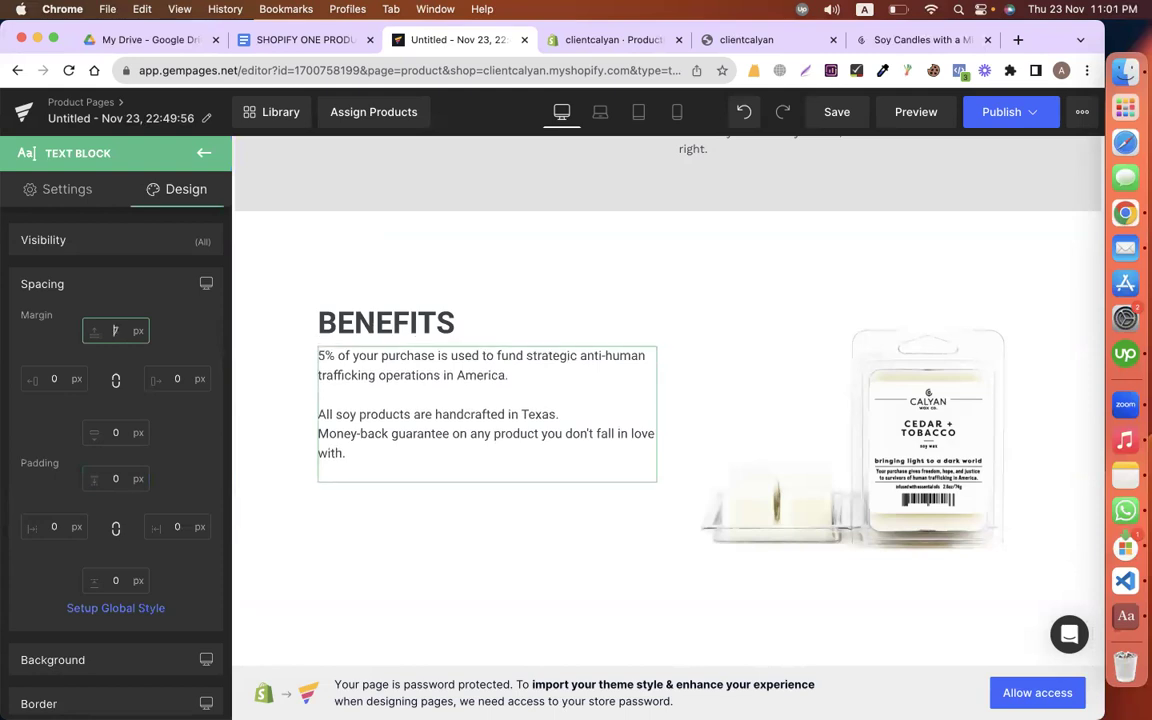
type("0")
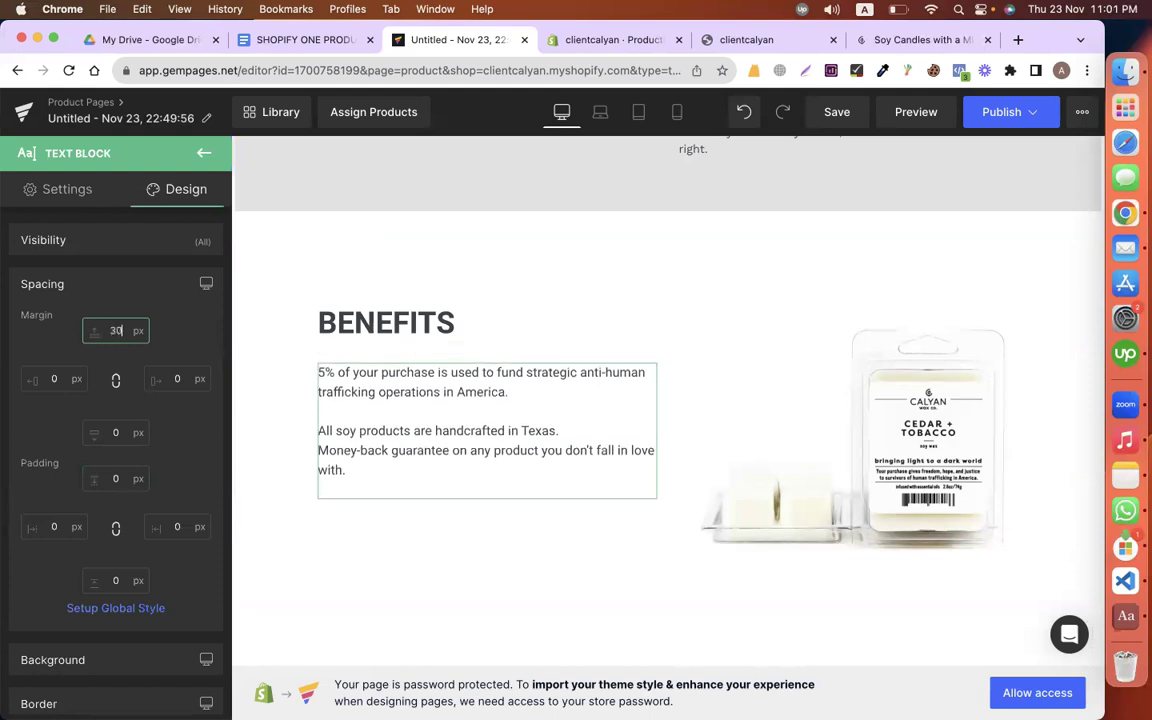
scroll(522, 403, "up", 3)
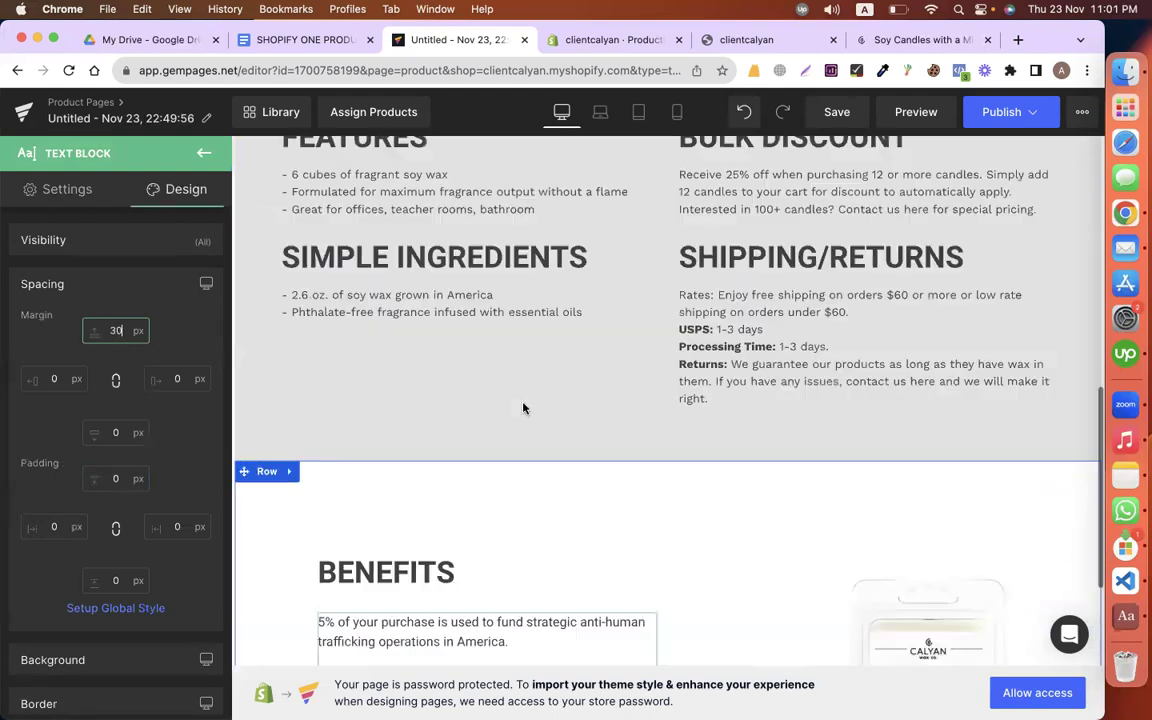
scroll(522, 404, "down", 3)
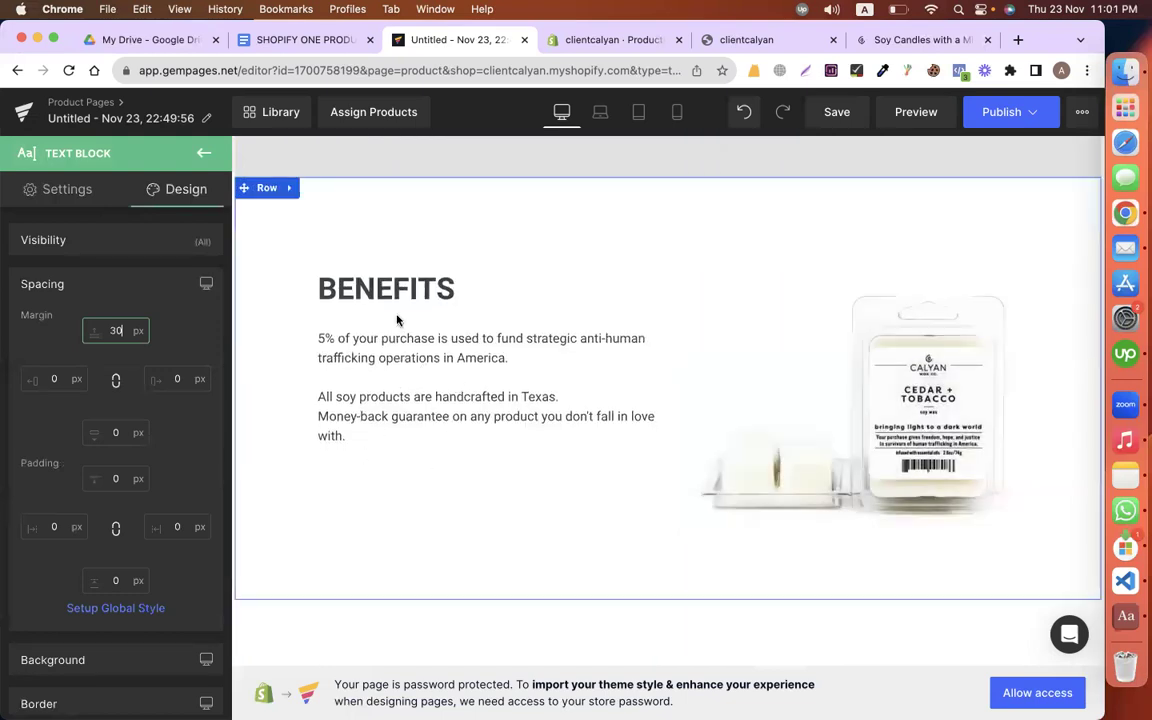
Step: Set the BENEFITS heading's top margin to 60 px
left_click(322, 284)
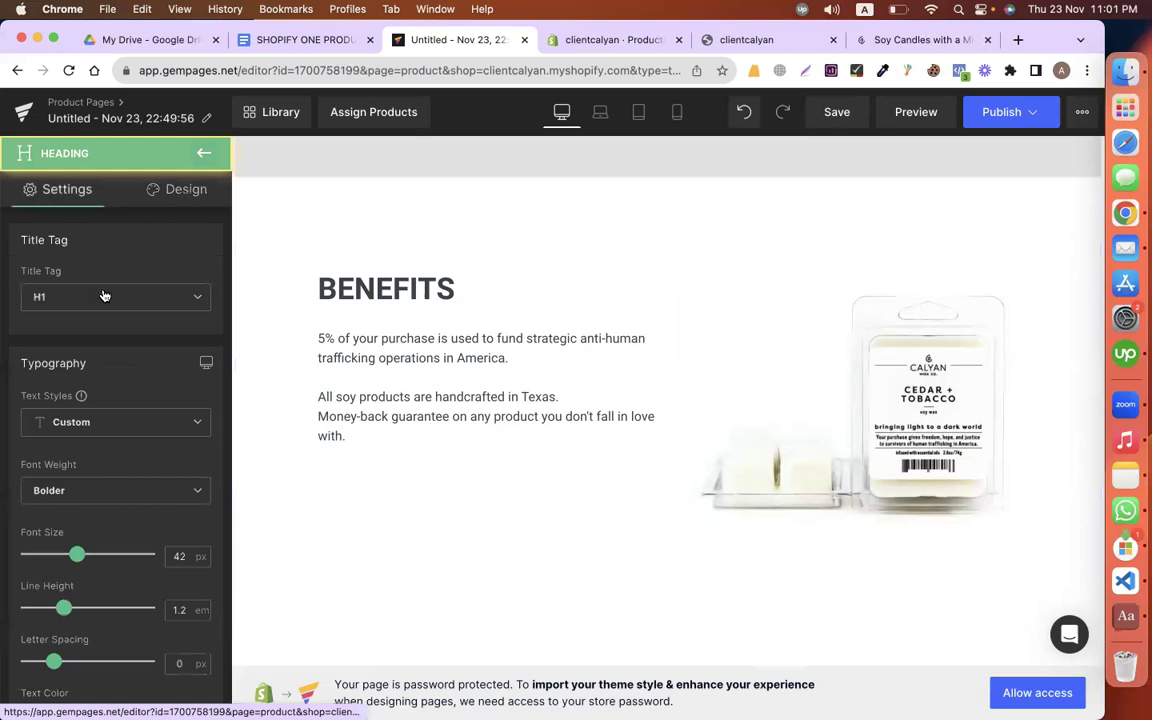
left_click(116, 330)
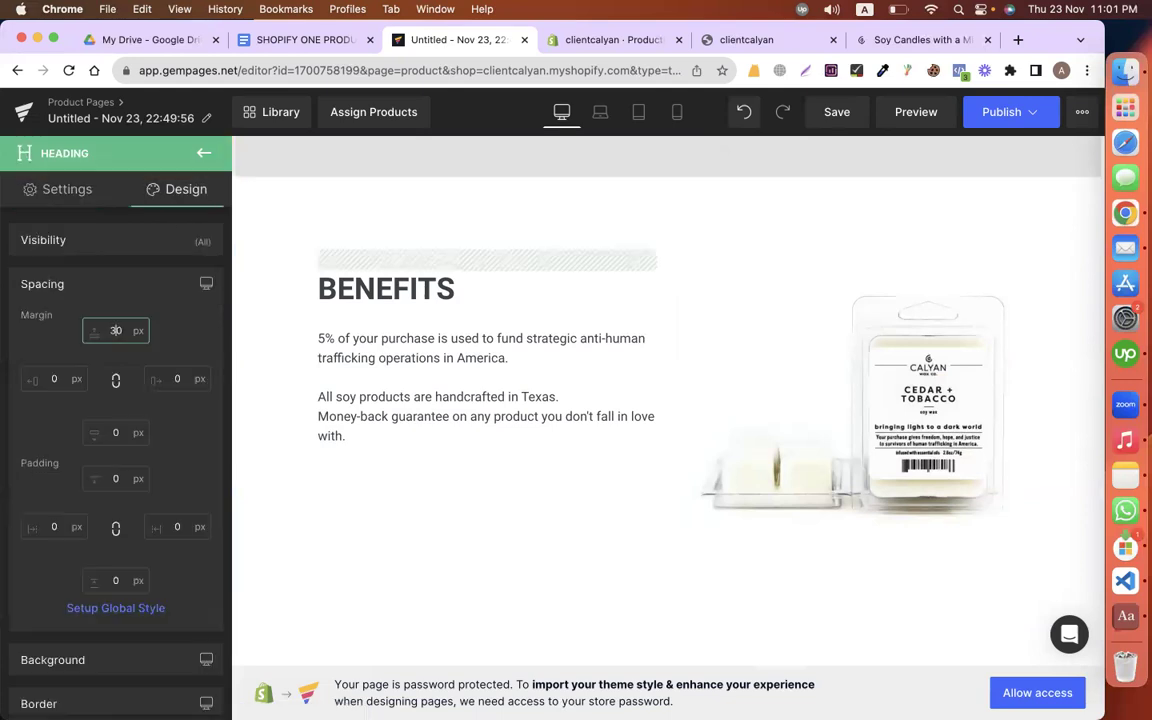
key("BackSpace")
type("56")
key("BackSpace")
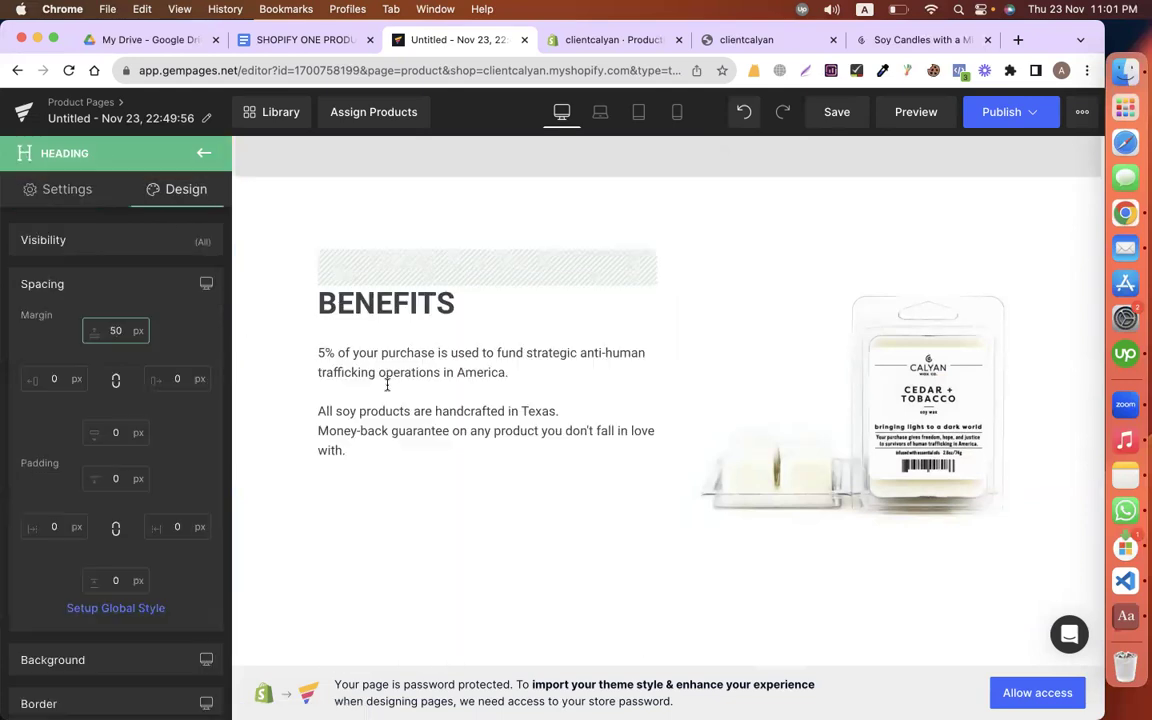
key("BackSpace")
type("6")
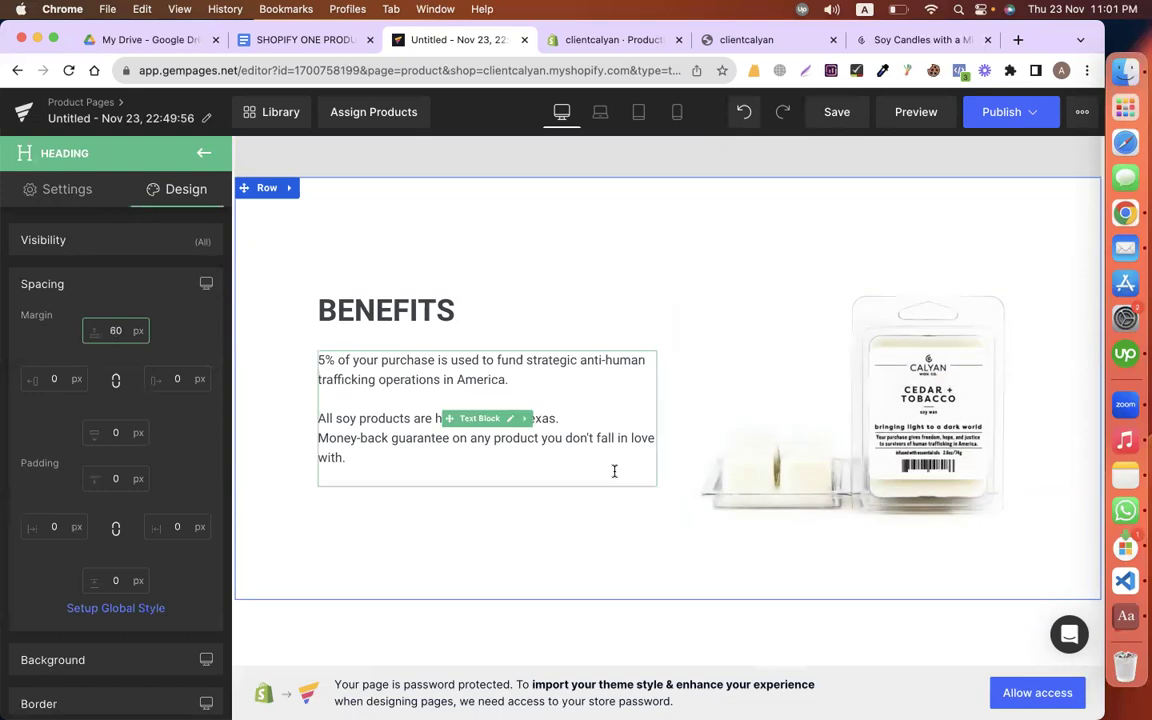
scroll(380, 291, "up", 10)
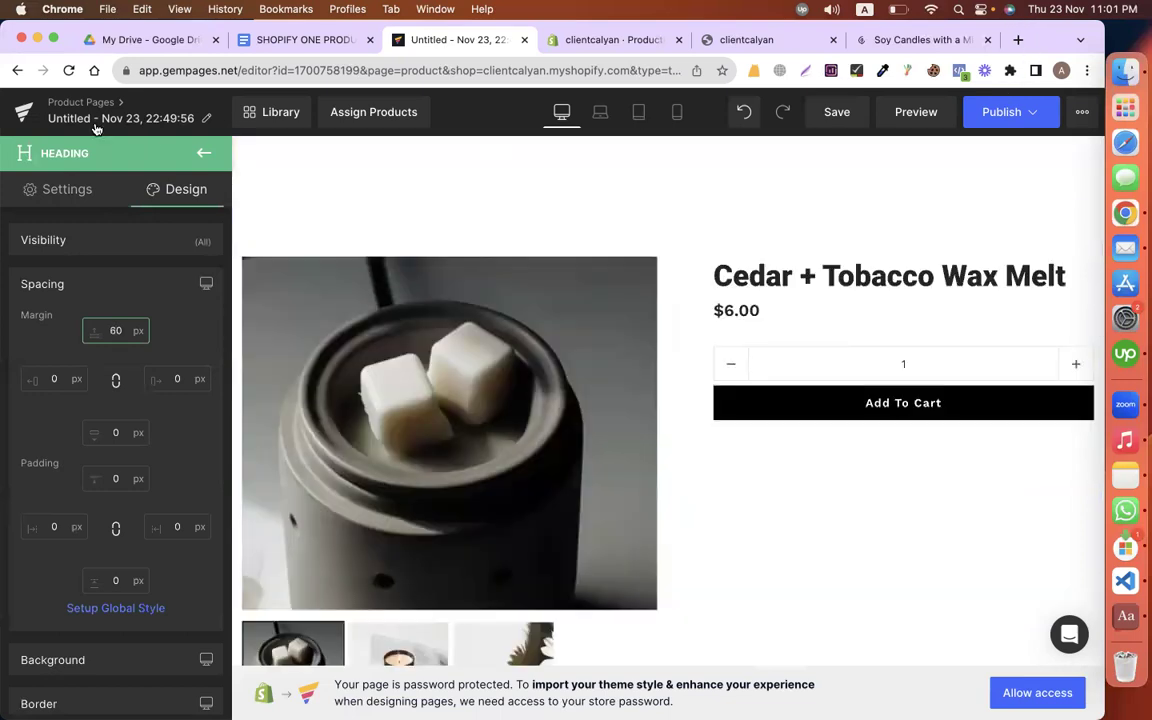
left_click(303, 39)
Step: Rename the page 'Cedar + Tobacco Wax Melt' using the heading copied from Google Docs
scroll(590, 477, "up", 5)
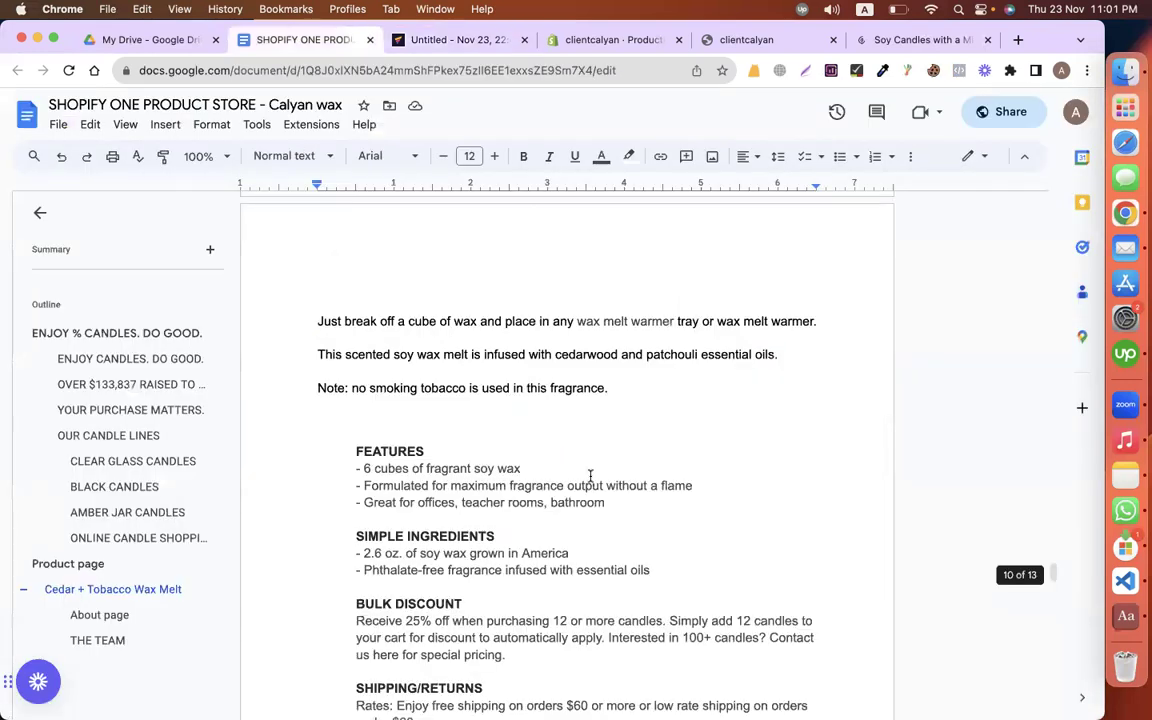
scroll(569, 584, "up", 5)
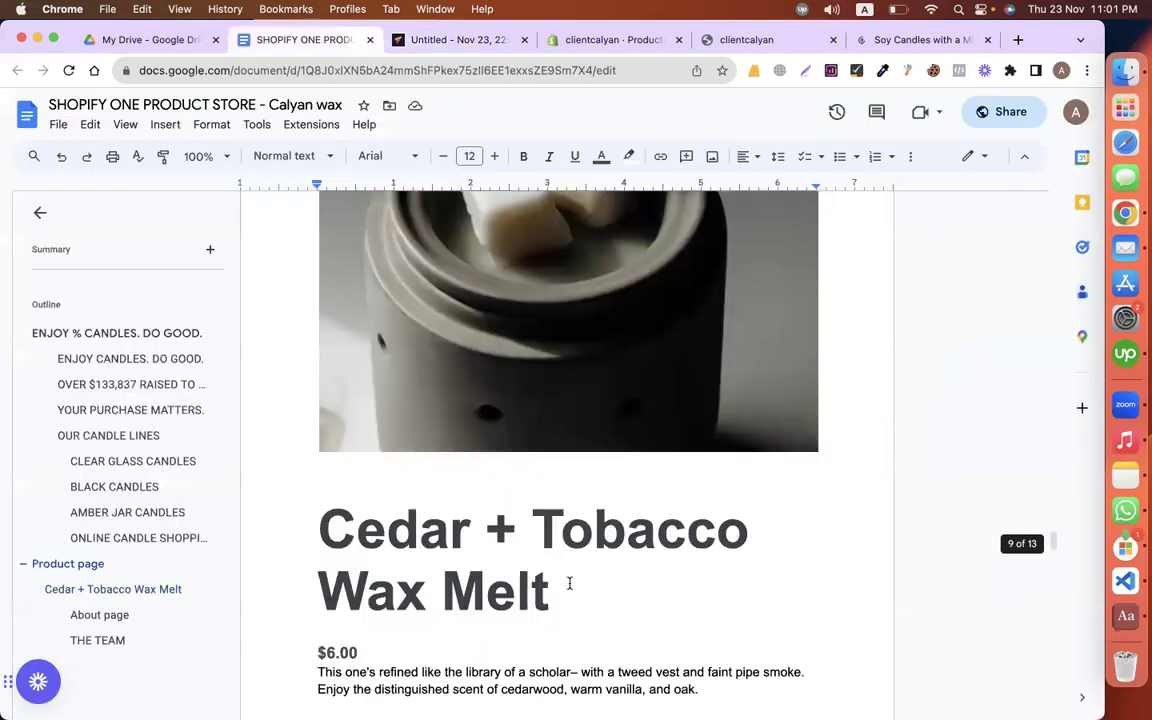
triple_click(310, 534)
key("super+c")
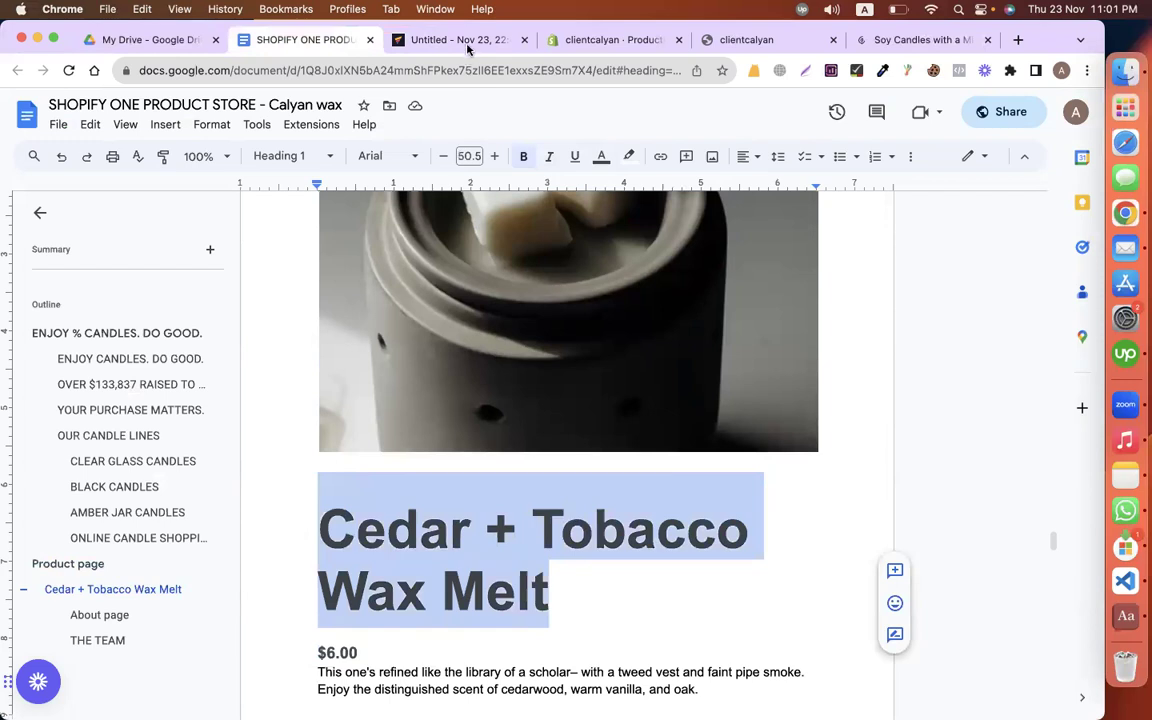
key("ctrl+Tab")
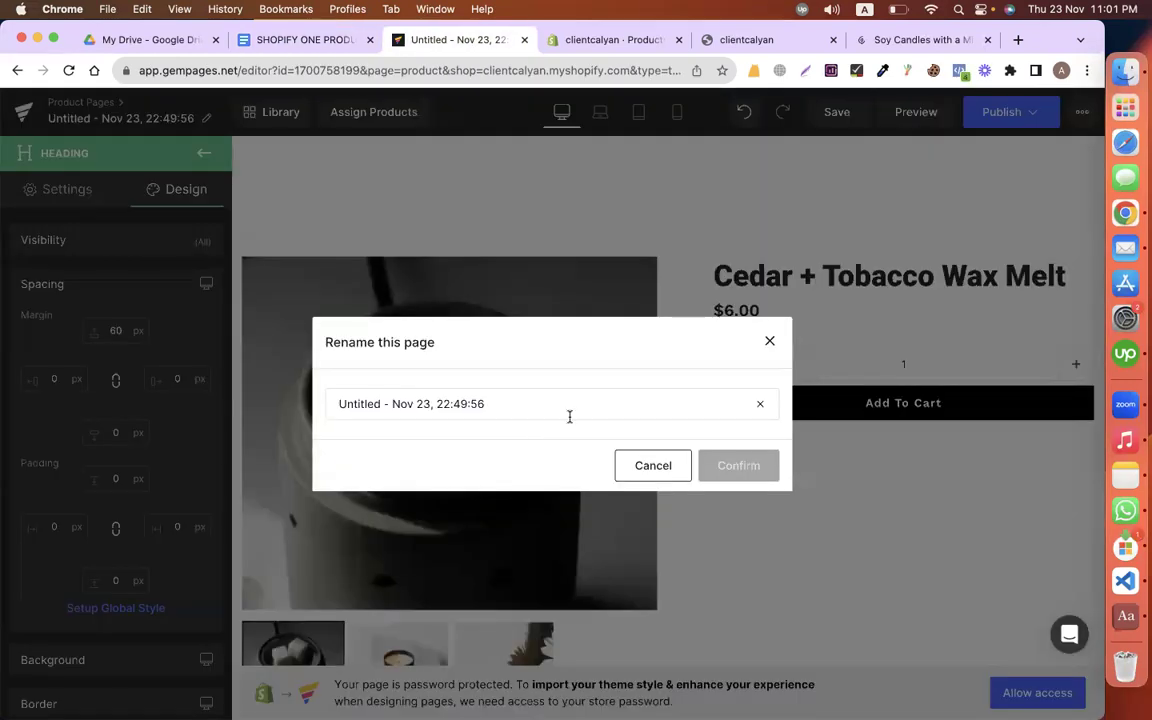
key("super+a")
key("super+v")
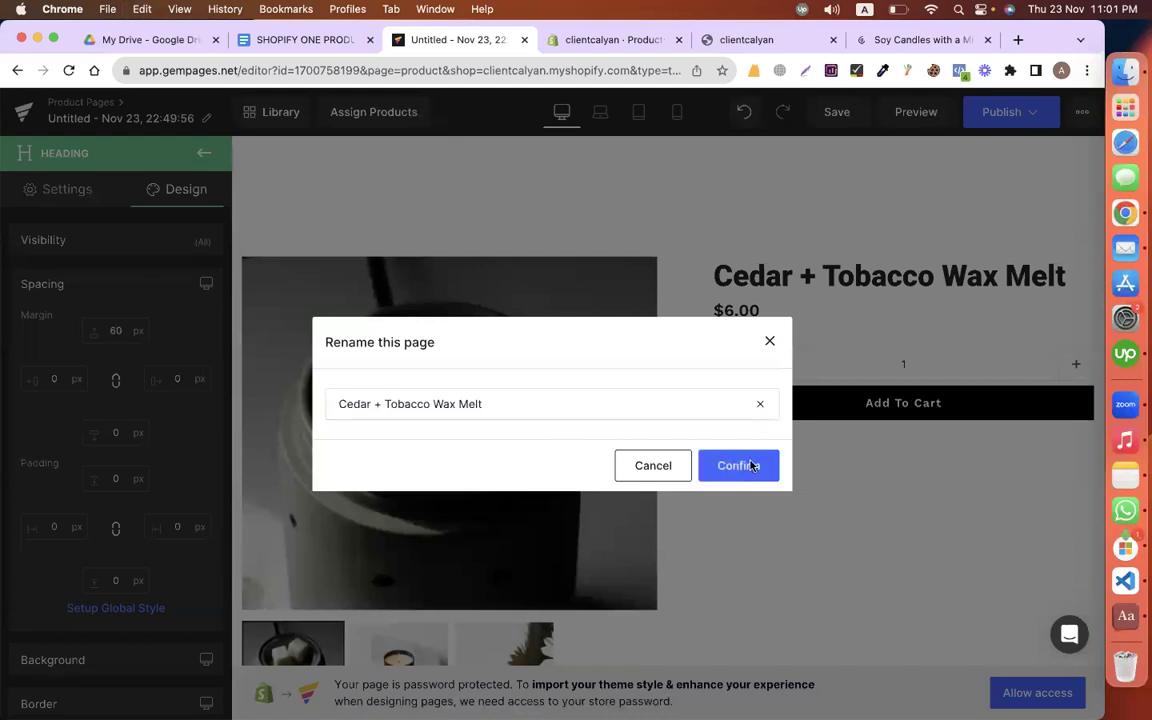
left_click(740, 465)
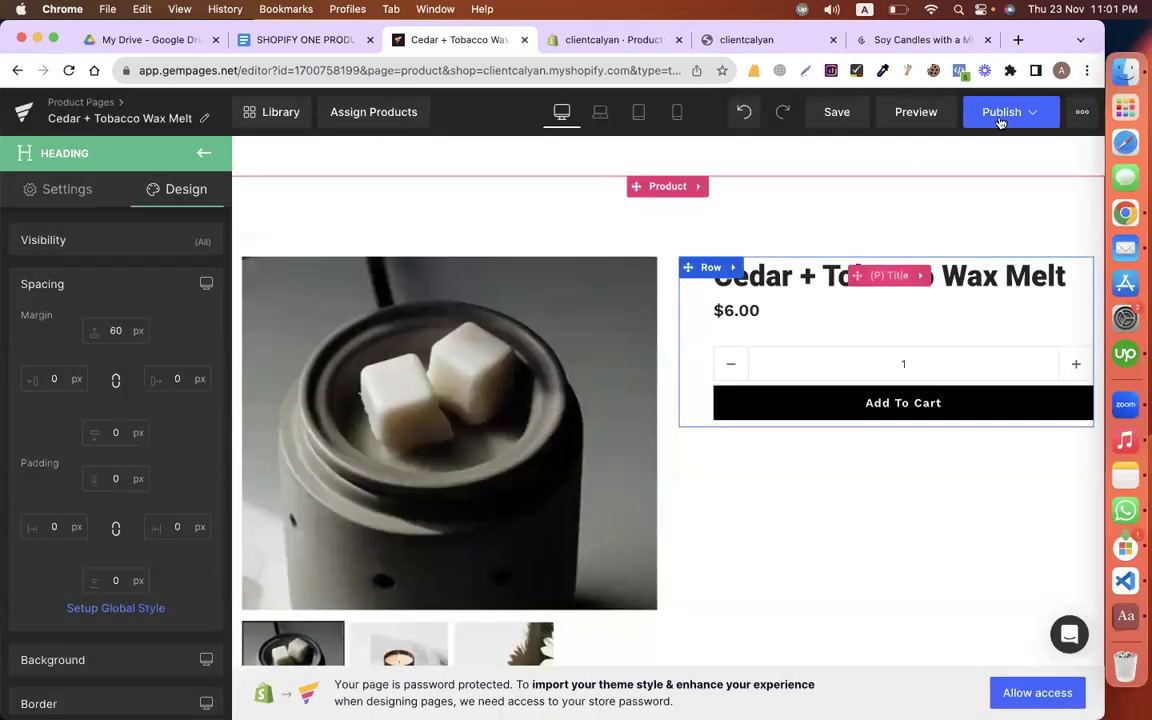
Step: Publish the template and return to the GemPages dashboard
left_click(1000, 113)
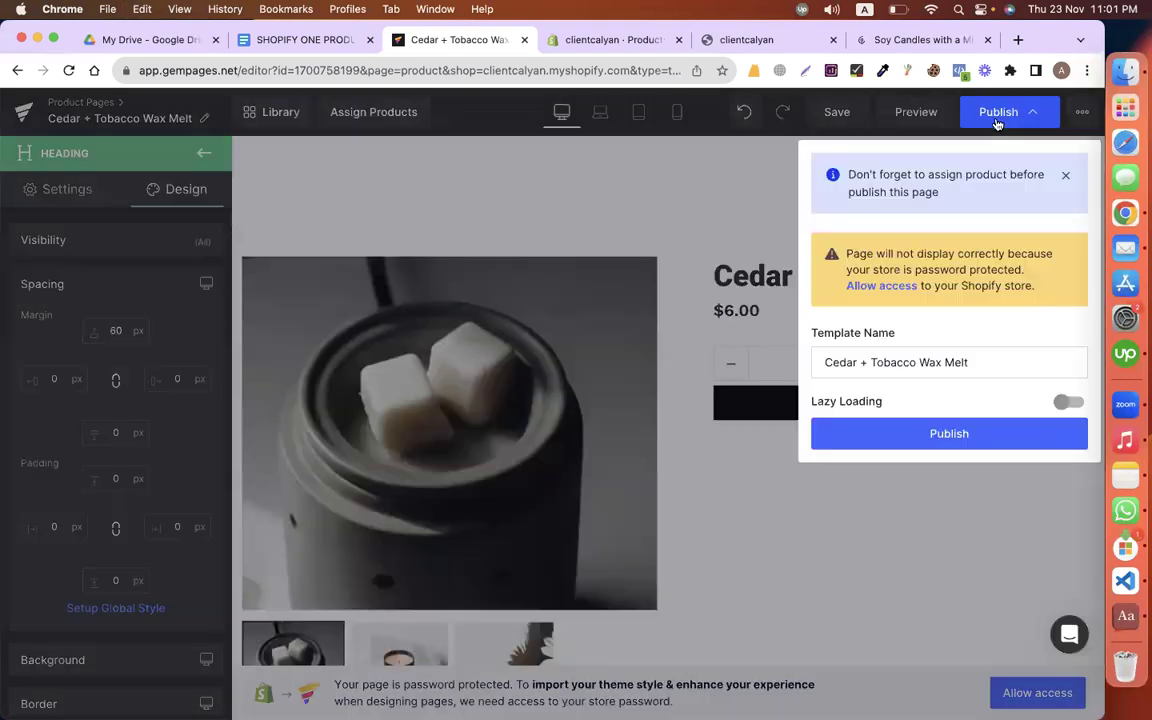
left_click(946, 434)
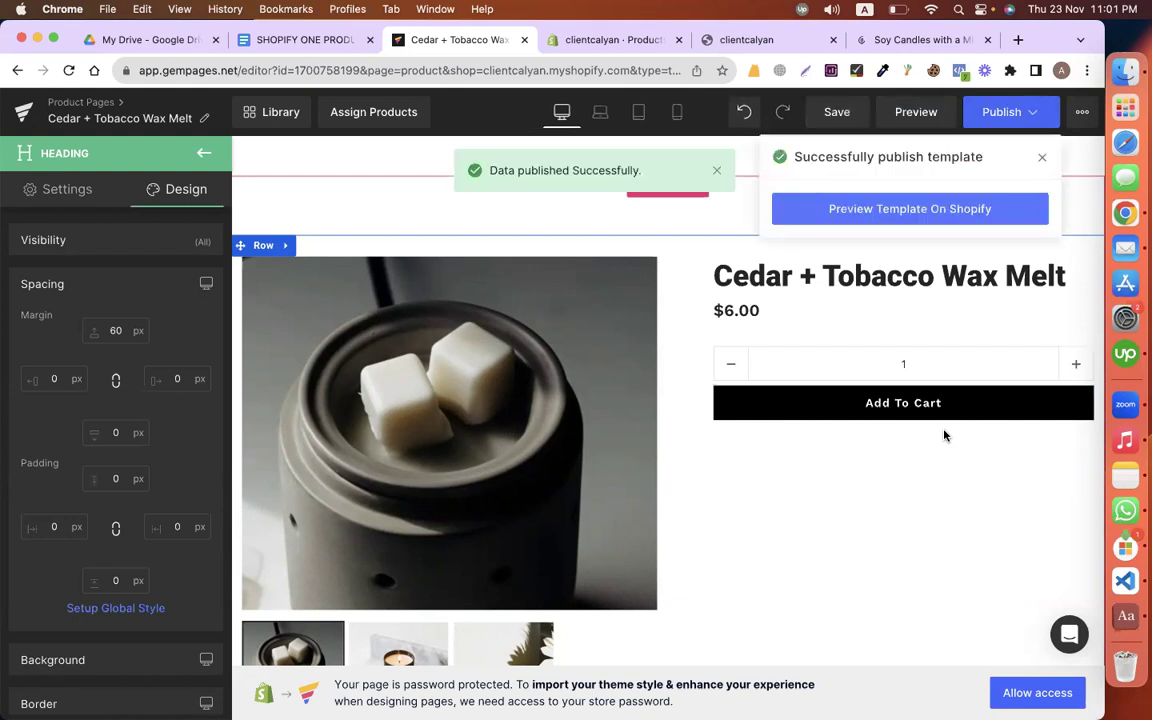
left_click(22, 112)
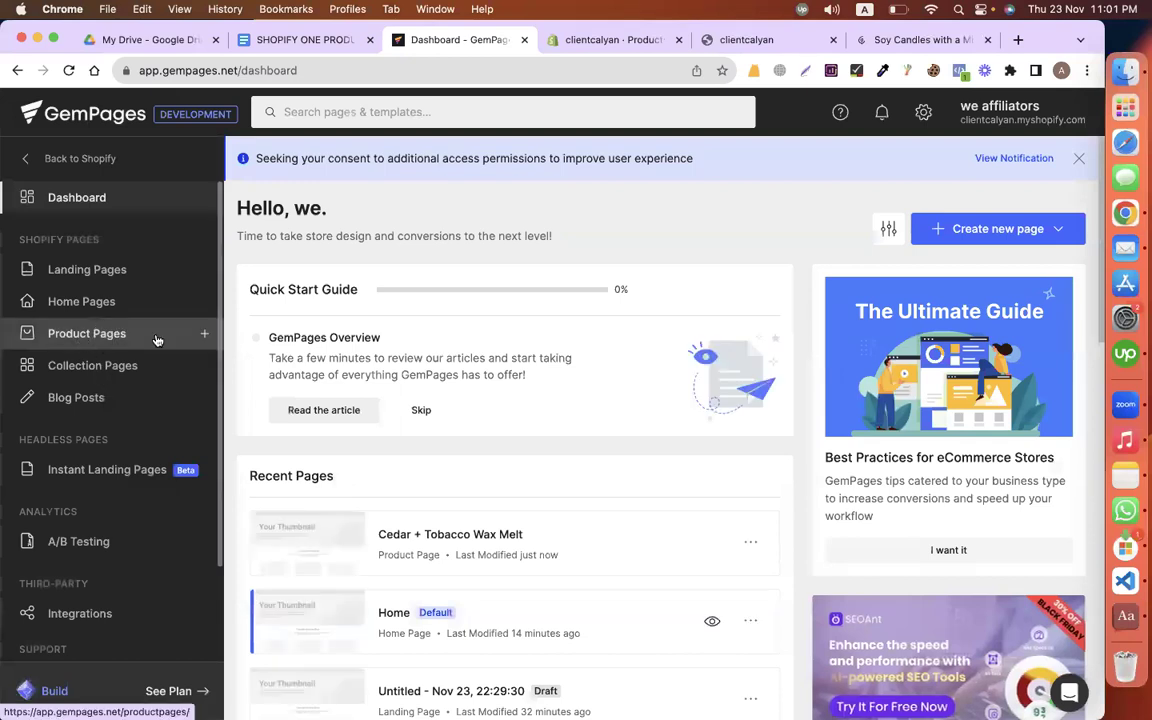
Step: View the Cedar + Tobacco Wax Melt product in the storefront Catalog, then return to Product Pages
left_click(155, 334)
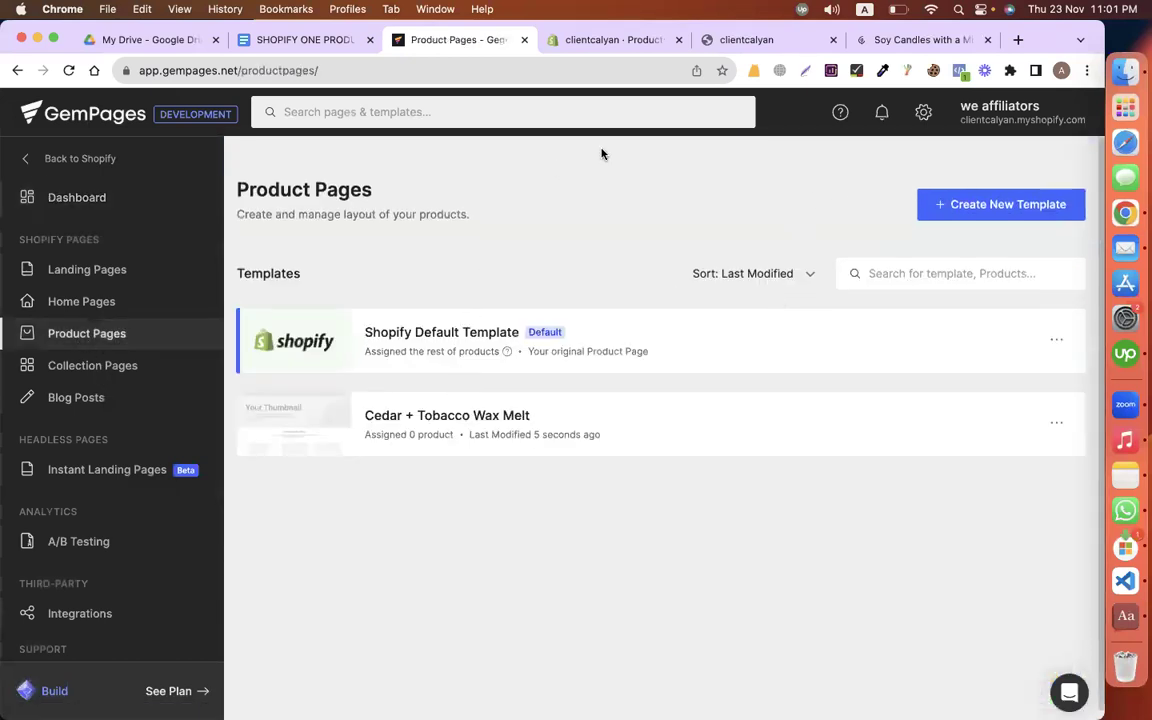
left_click(610, 40)
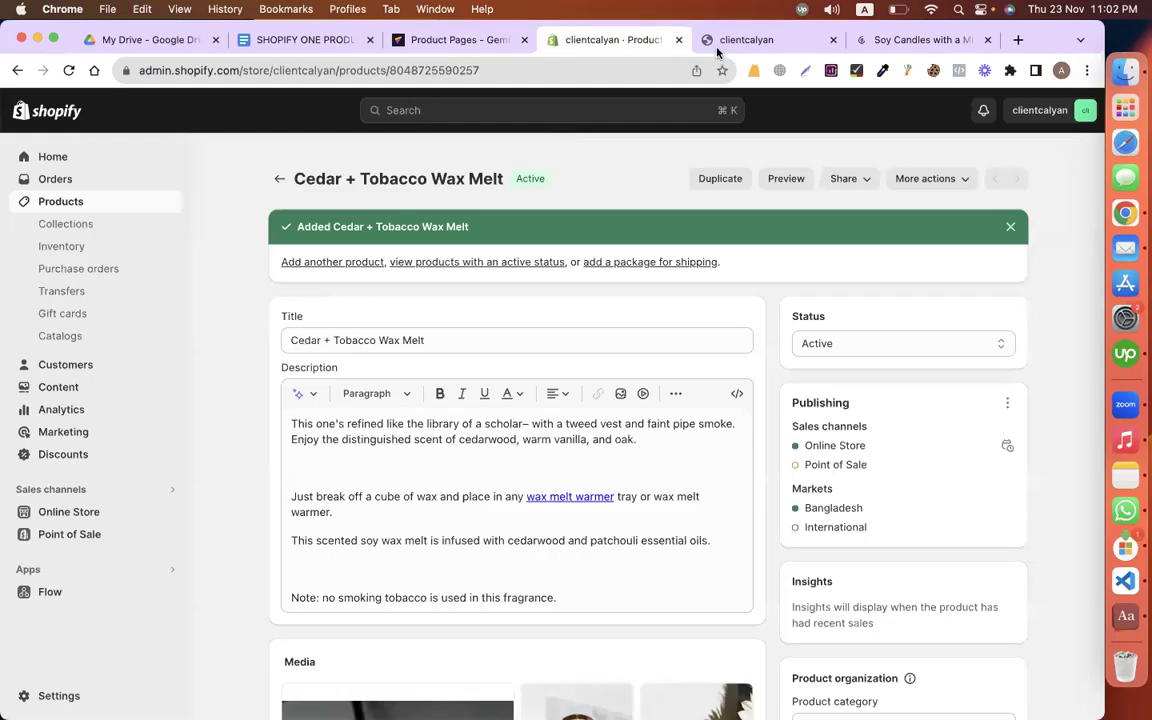
left_click(720, 42)
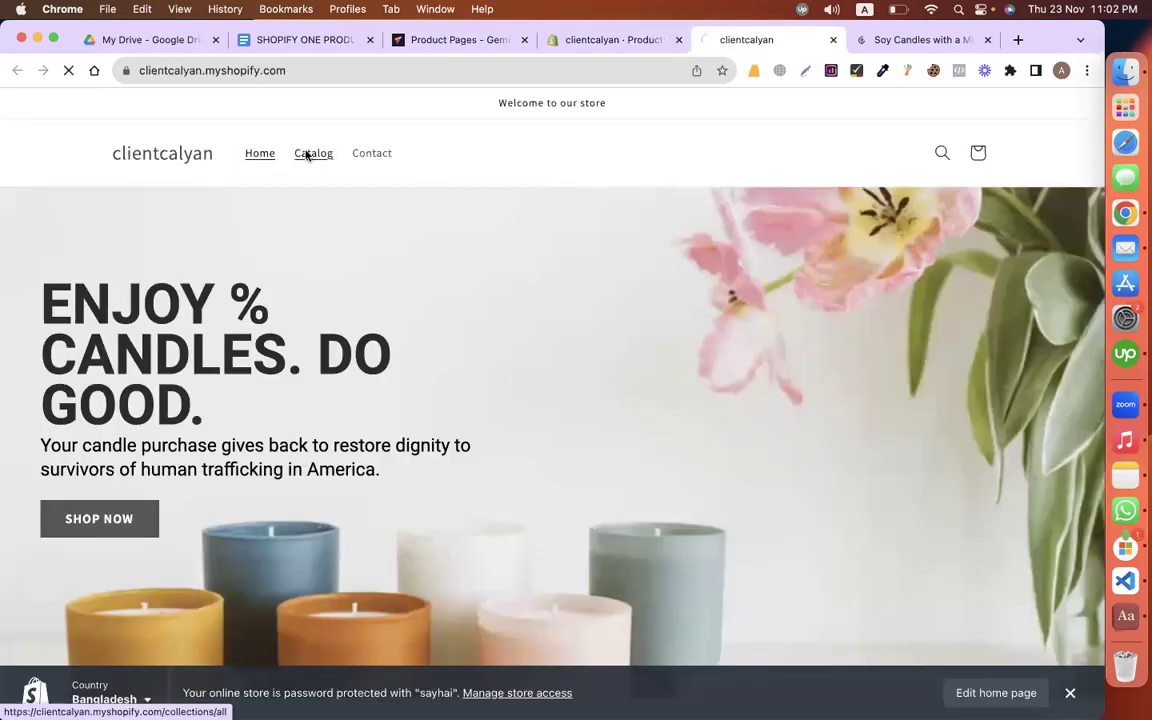
left_click(307, 155)
scroll(198, 367, "down", 2)
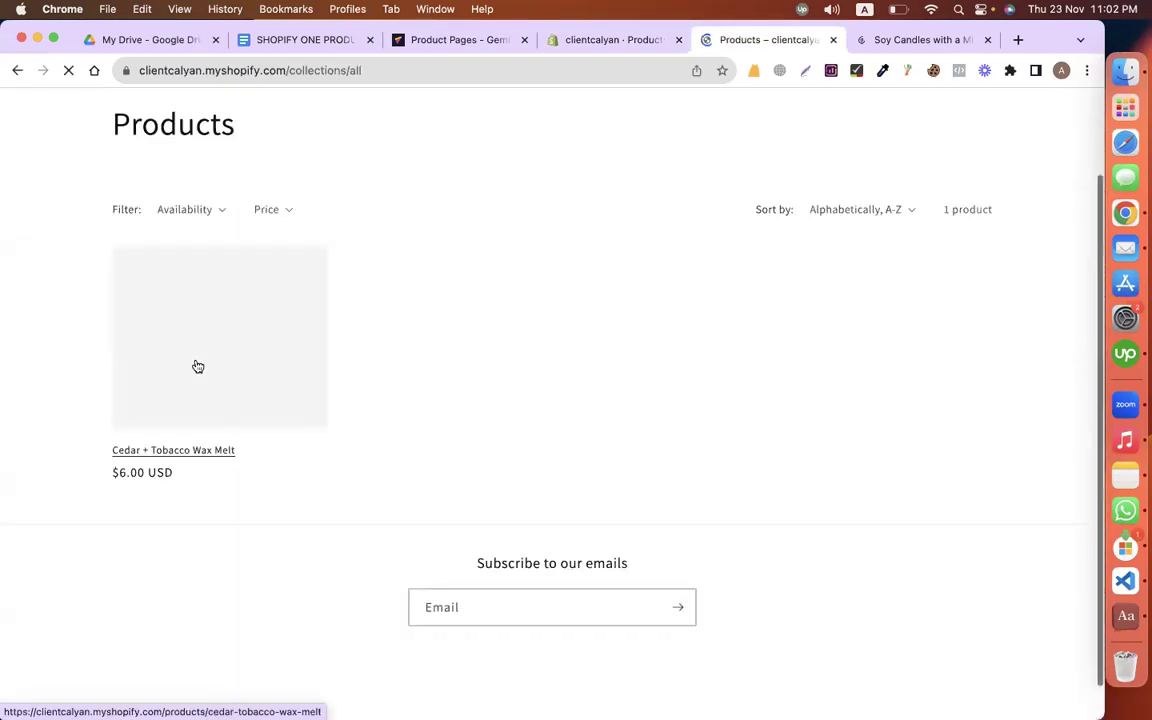
left_click(198, 367)
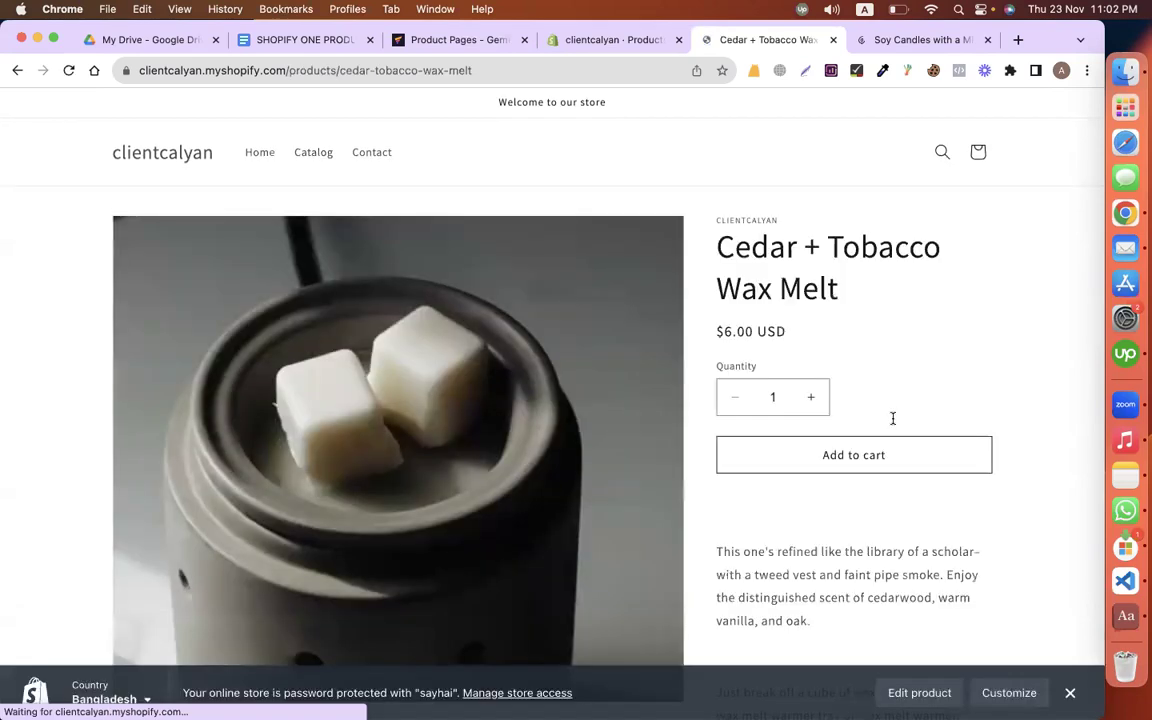
scroll(894, 423, "down", 10)
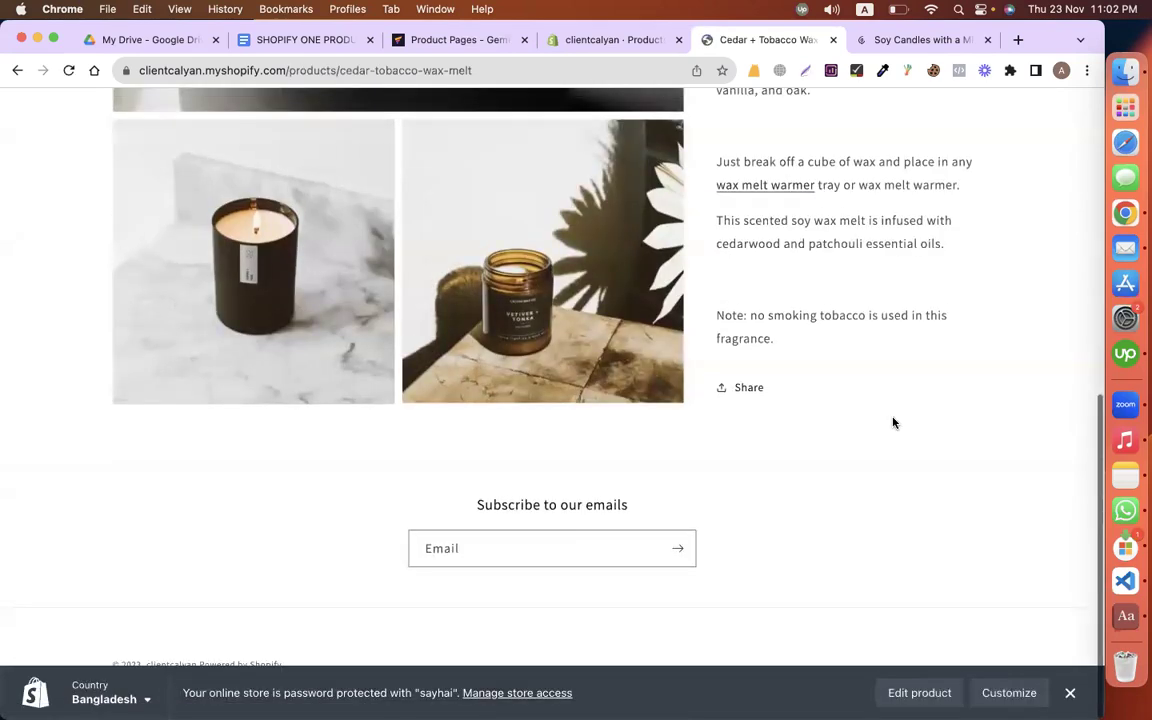
key("Home")
key("super+3")
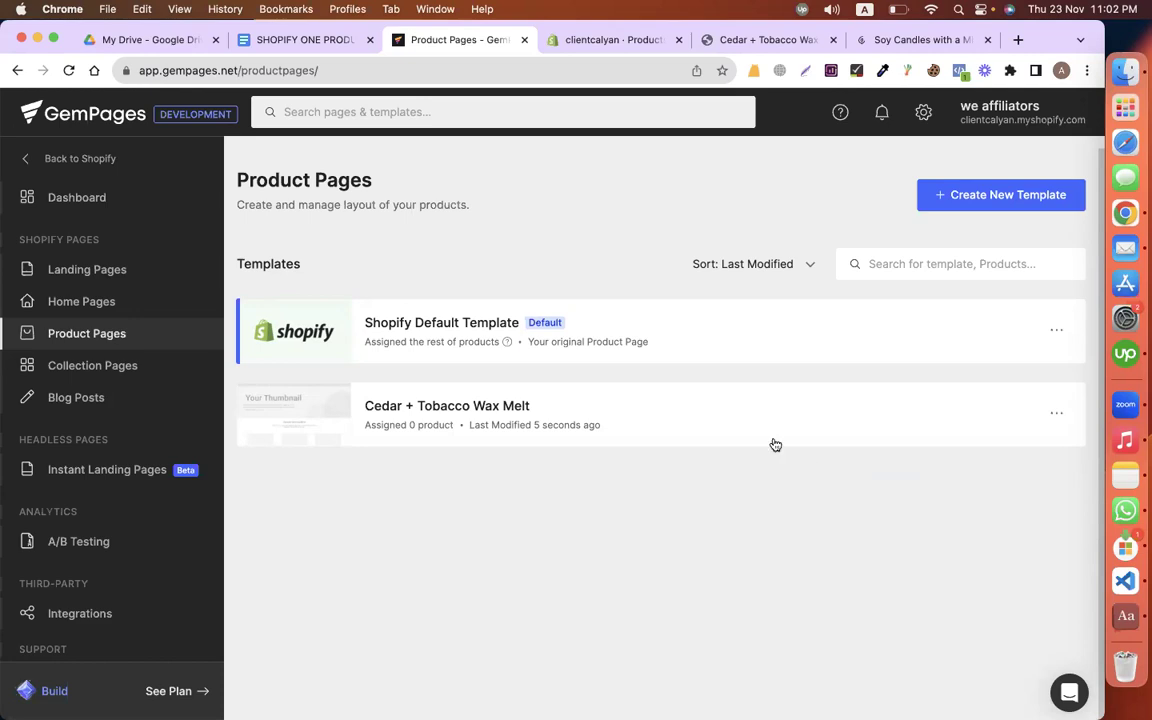
Step: Assign the Cedar + Tobacco Wax Melt product to its new template and confirm
mouse_move(775, 444)
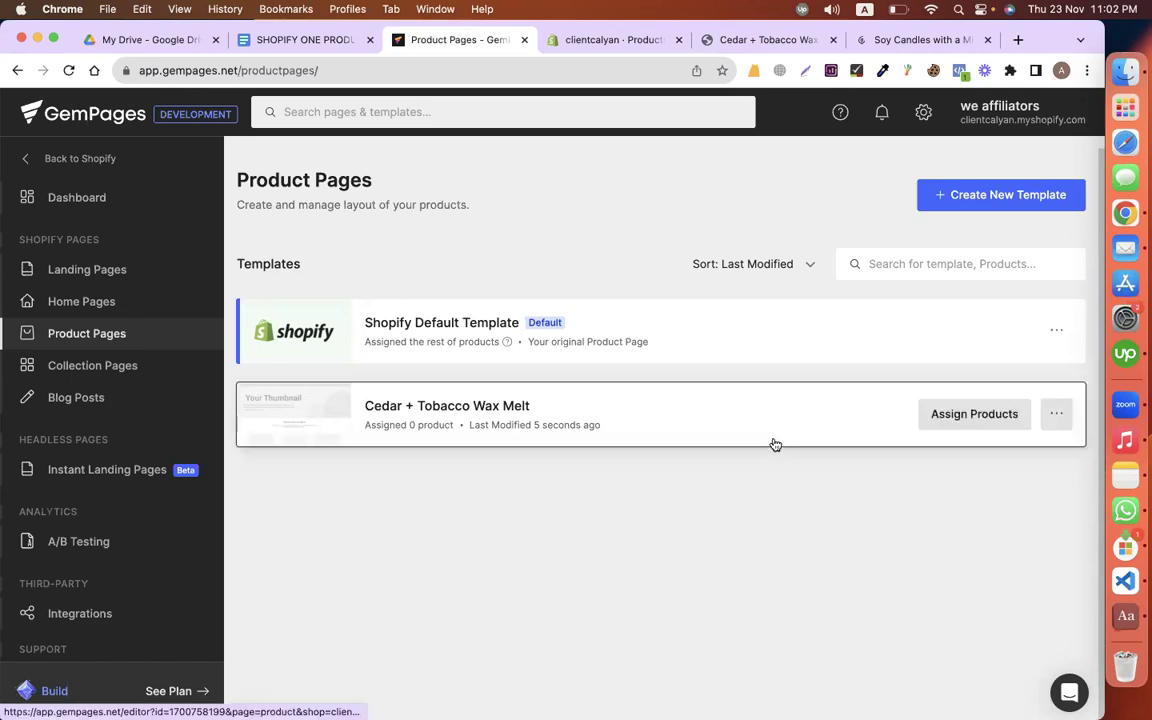
left_click(1055, 417)
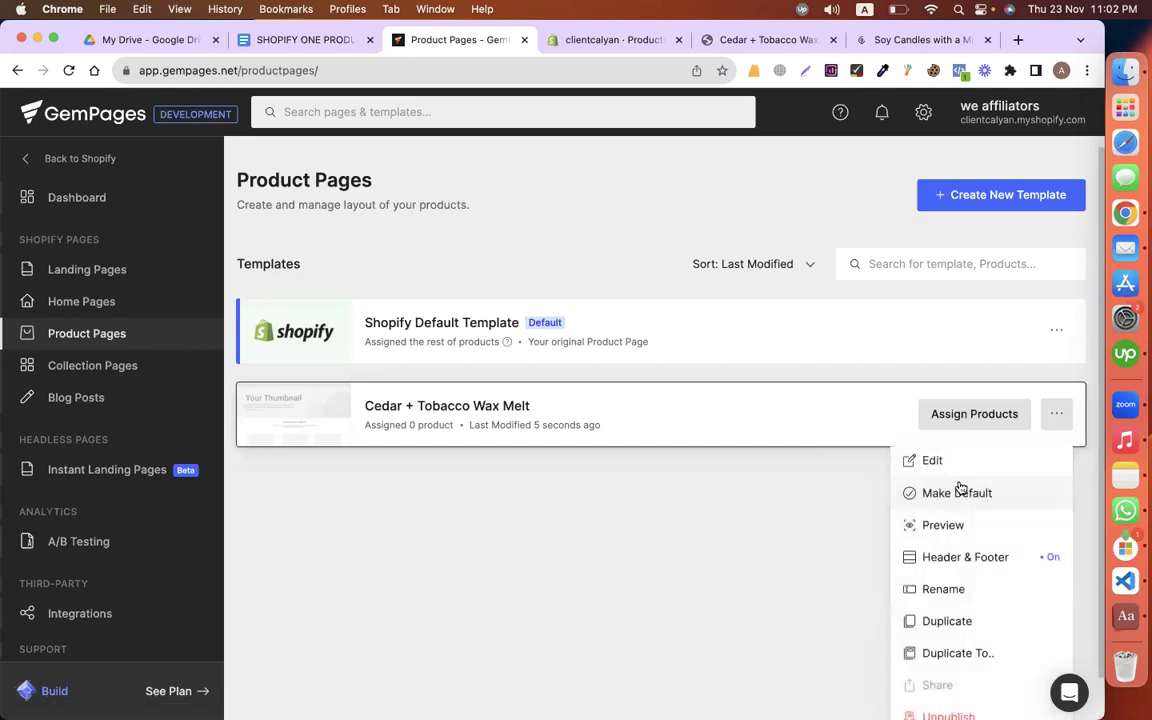
left_click(766, 538)
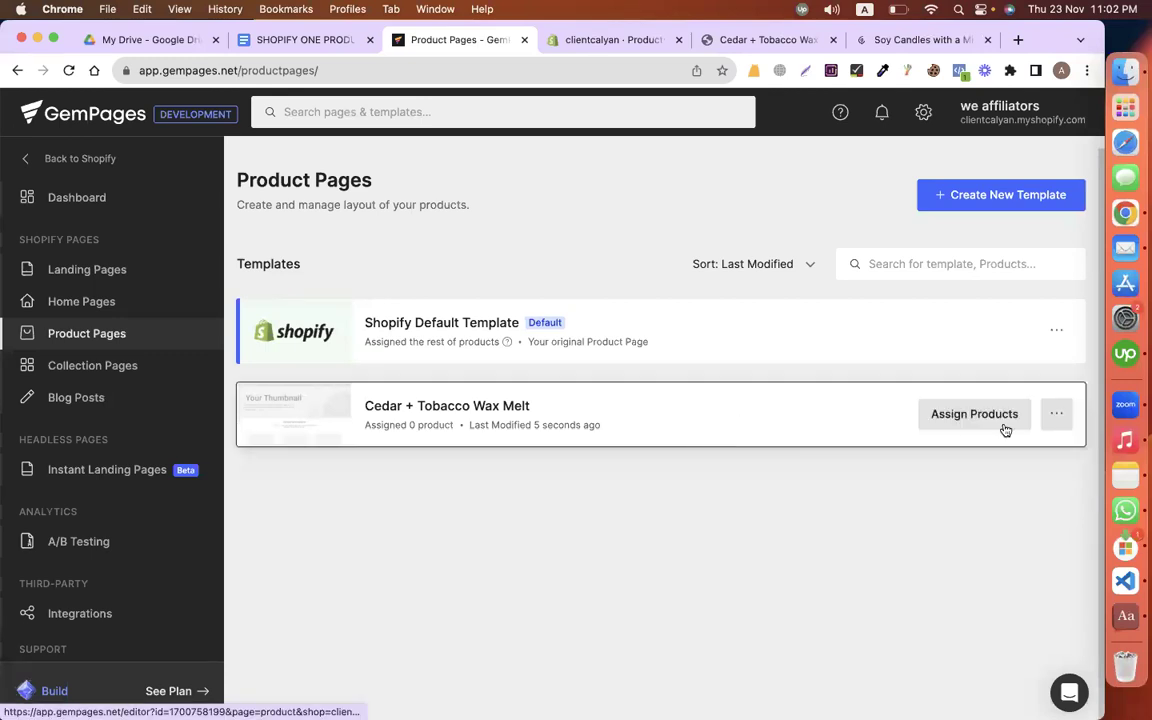
left_click(976, 414)
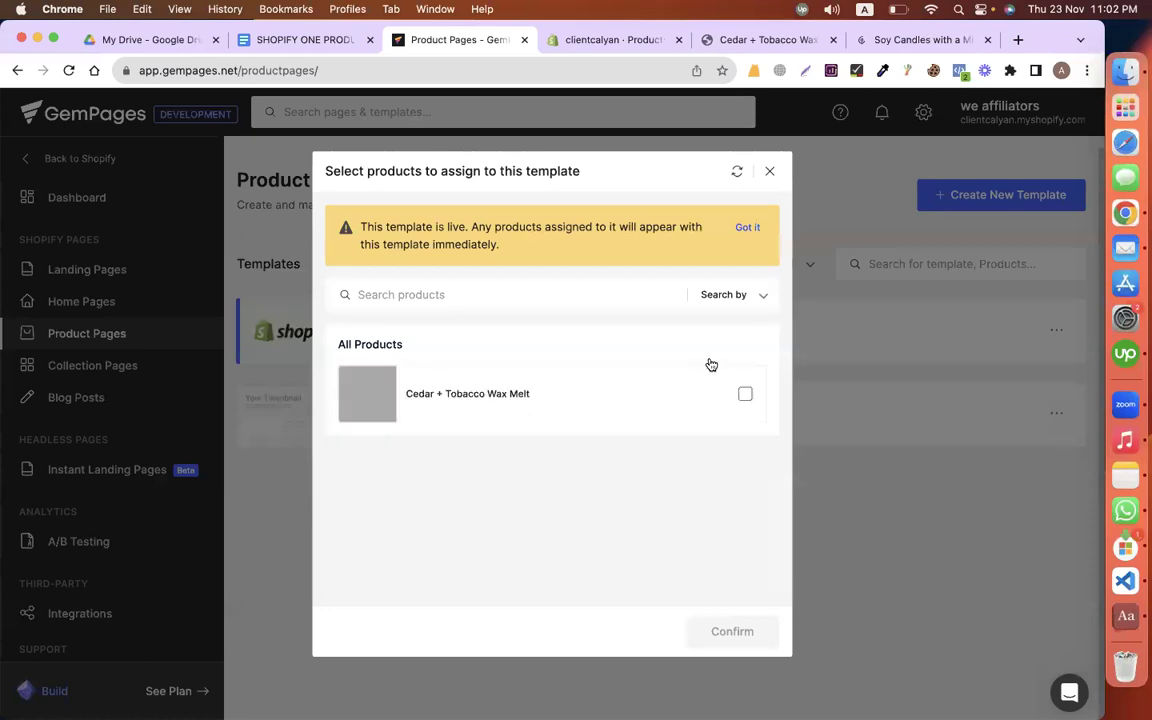
left_click(745, 394)
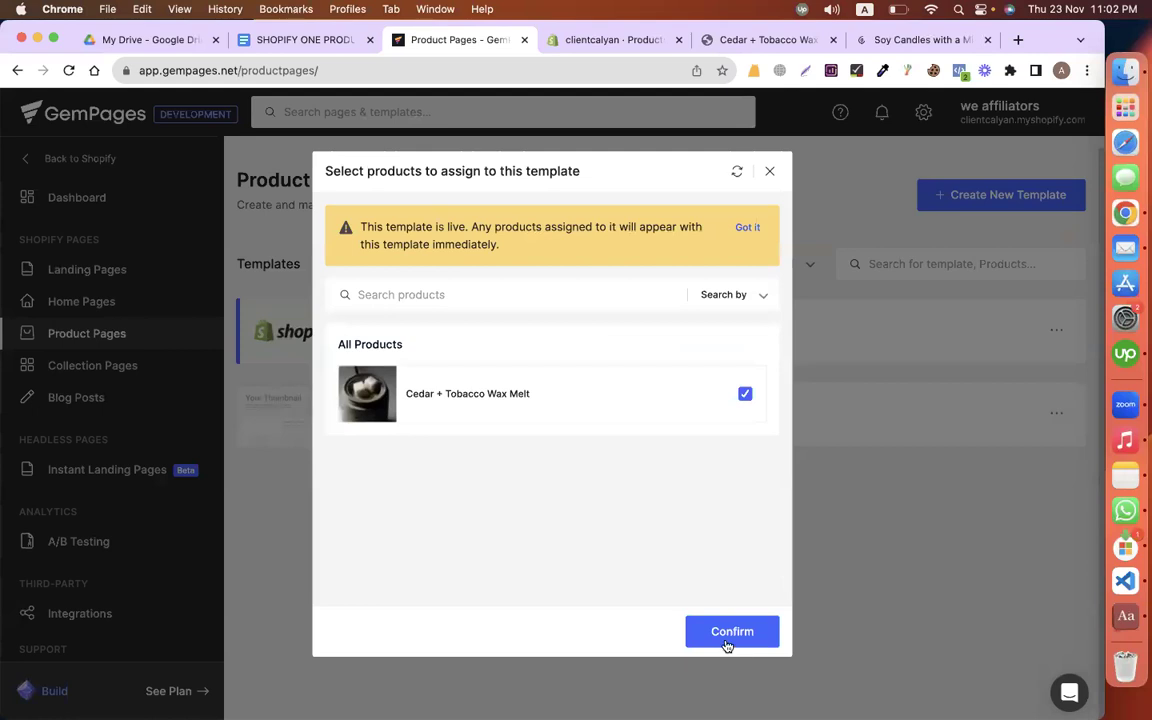
left_click(727, 643)
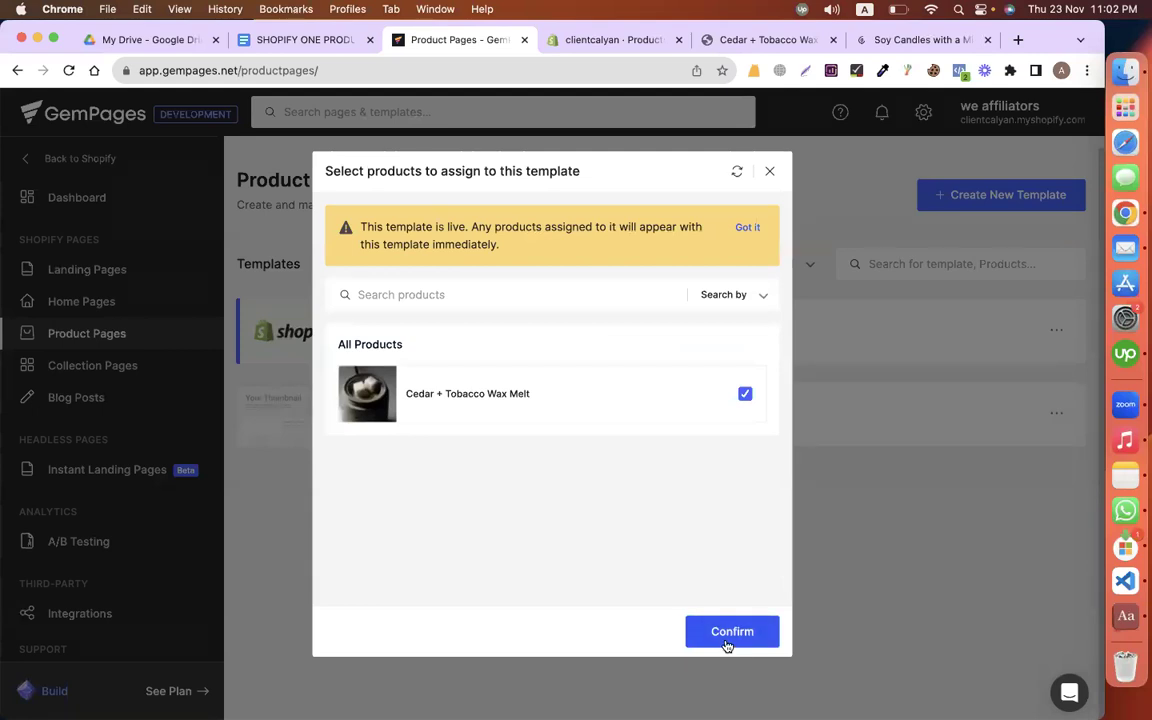
left_click(769, 173)
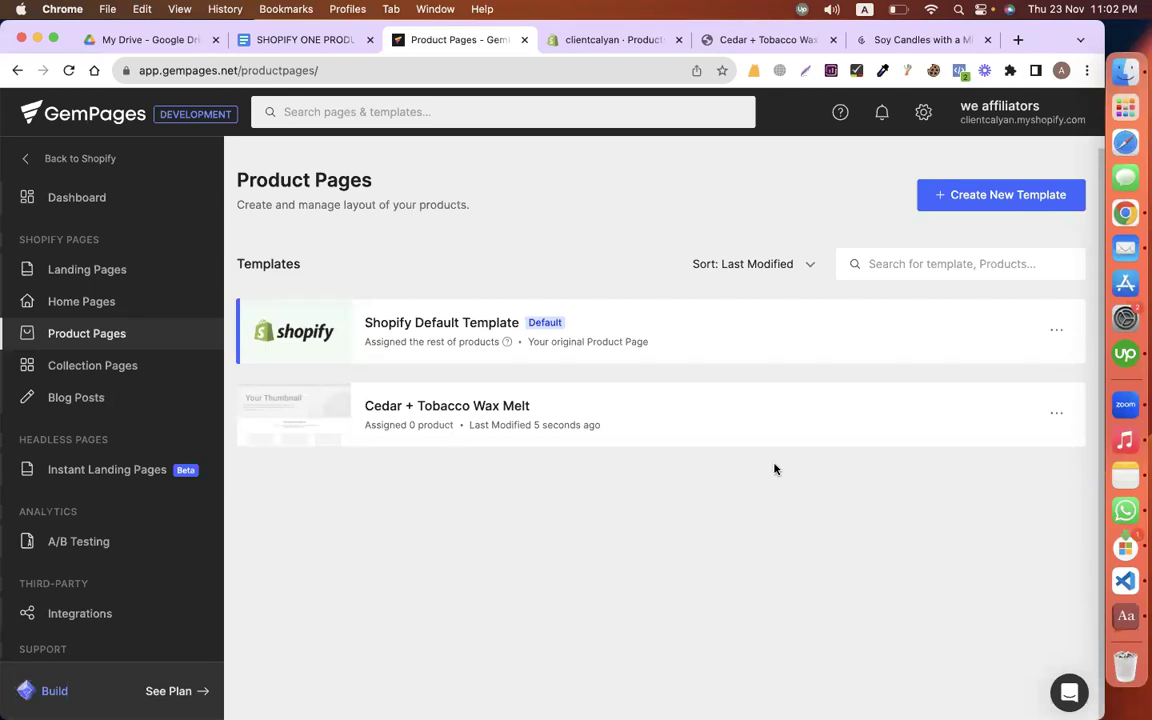
Step: Reopen the product assignment to check it, then return to the Google Doc
left_click(938, 422)
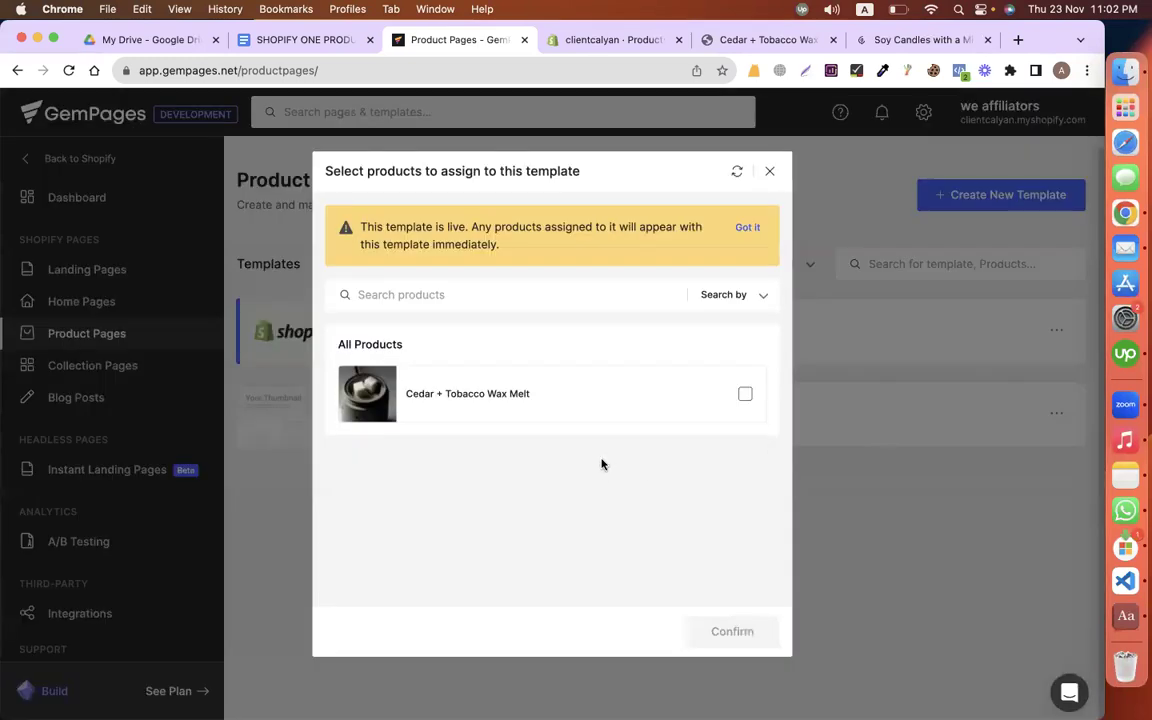
left_click(770, 175)
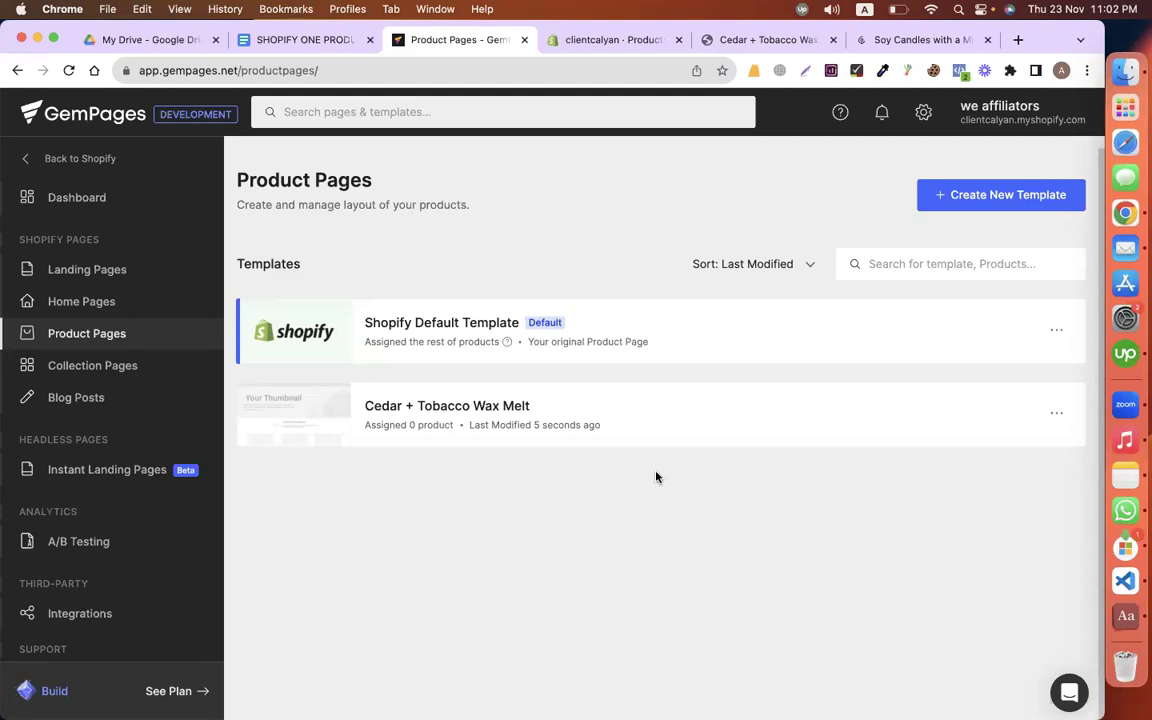
left_click(261, 40)
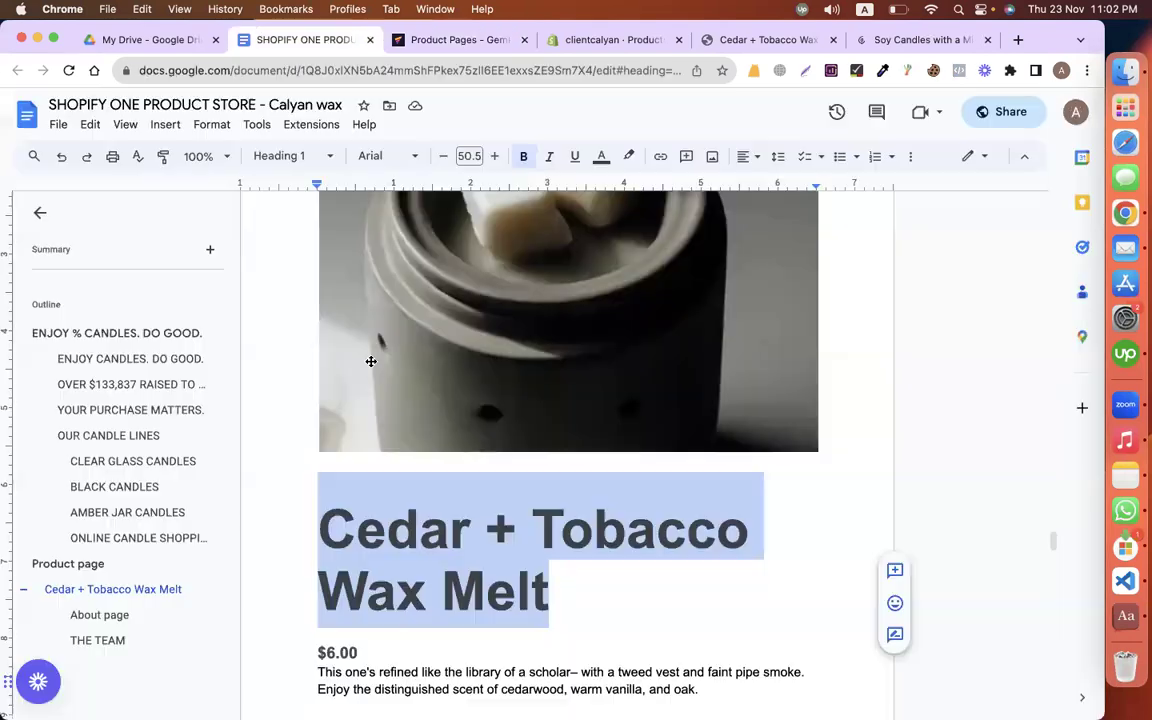
Step: Scroll through the Cedar + Tobacco copy, selecting the Simple Ingredients text to the processing time line
scroll(380, 410, "down", 2)
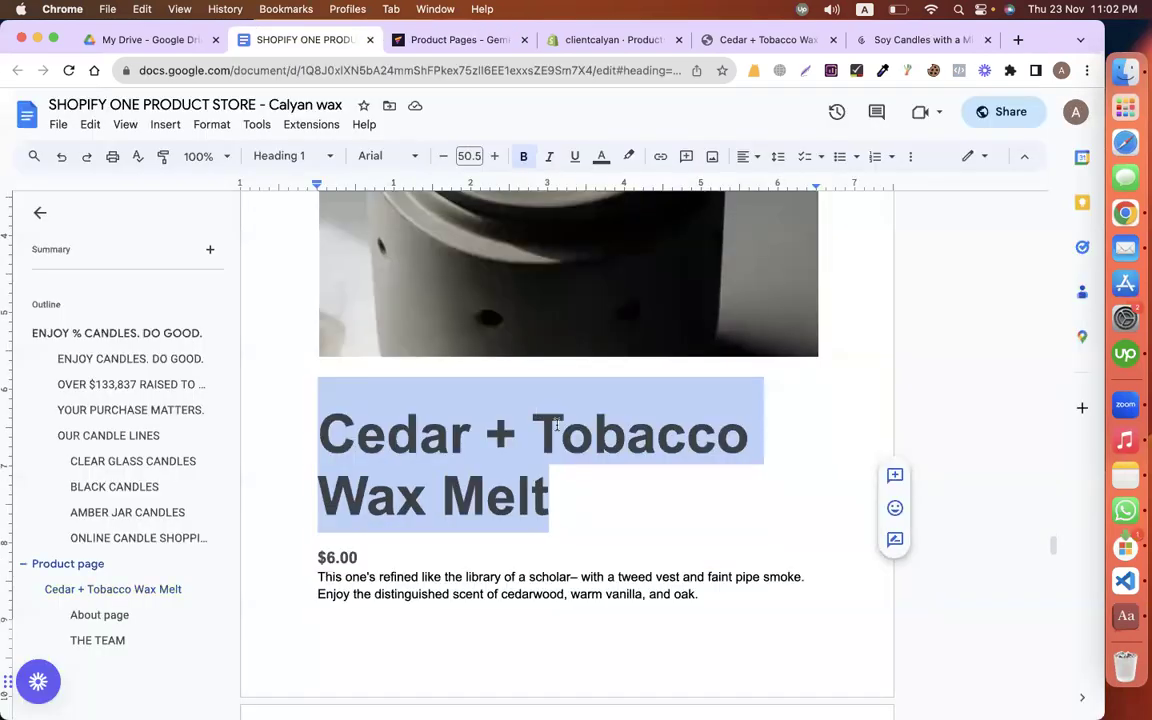
scroll(558, 425, "down", 4)
scroll(557, 425, "down", 1)
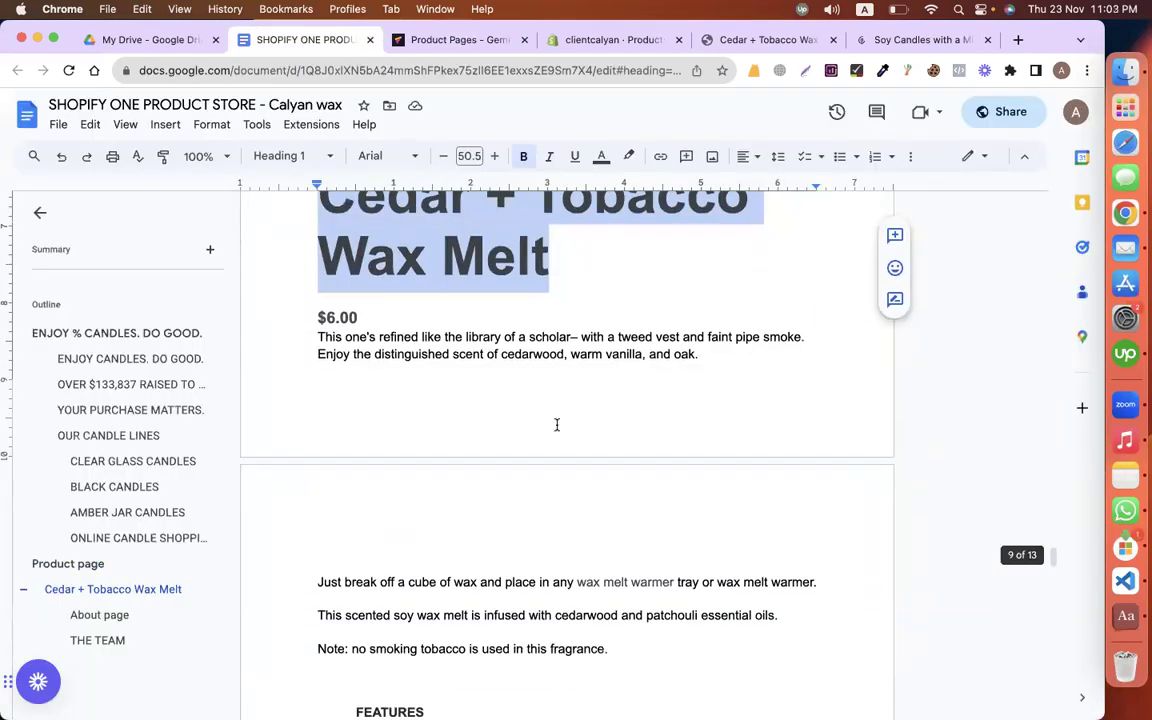
scroll(557, 425, "down", 10)
left_click_drag(340, 258, 362, 310)
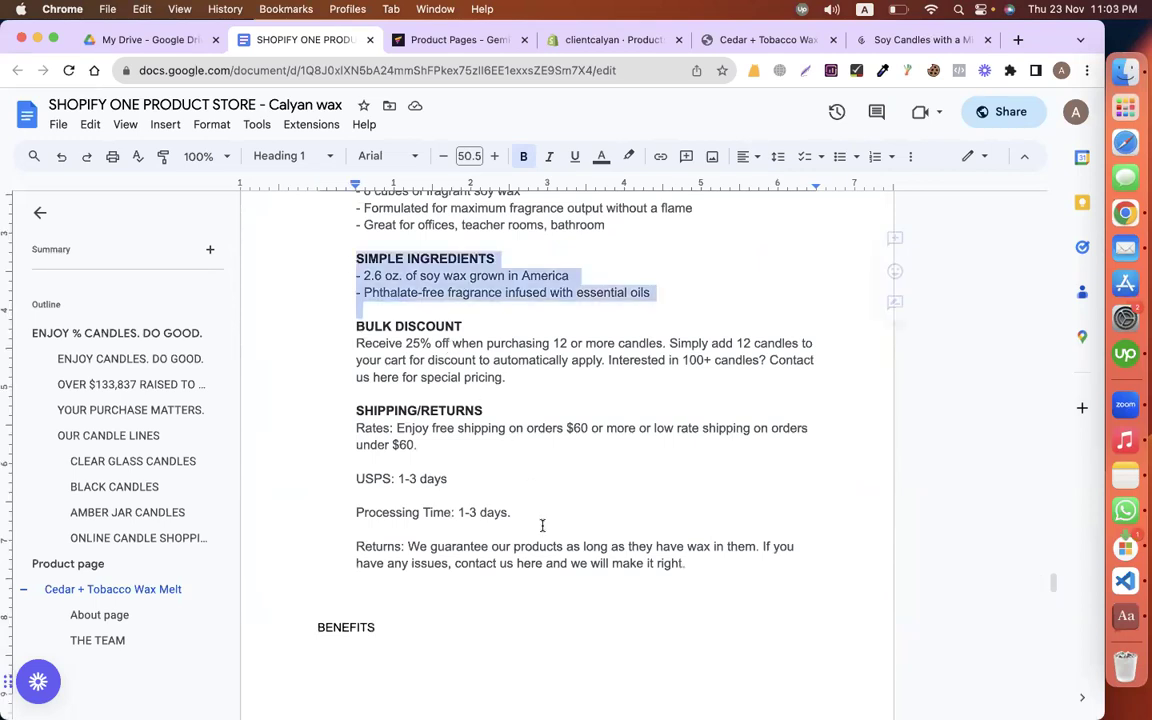
left_click(512, 514, "shift")
scroll(500, 505, "up", 4)
left_click(489, 495)
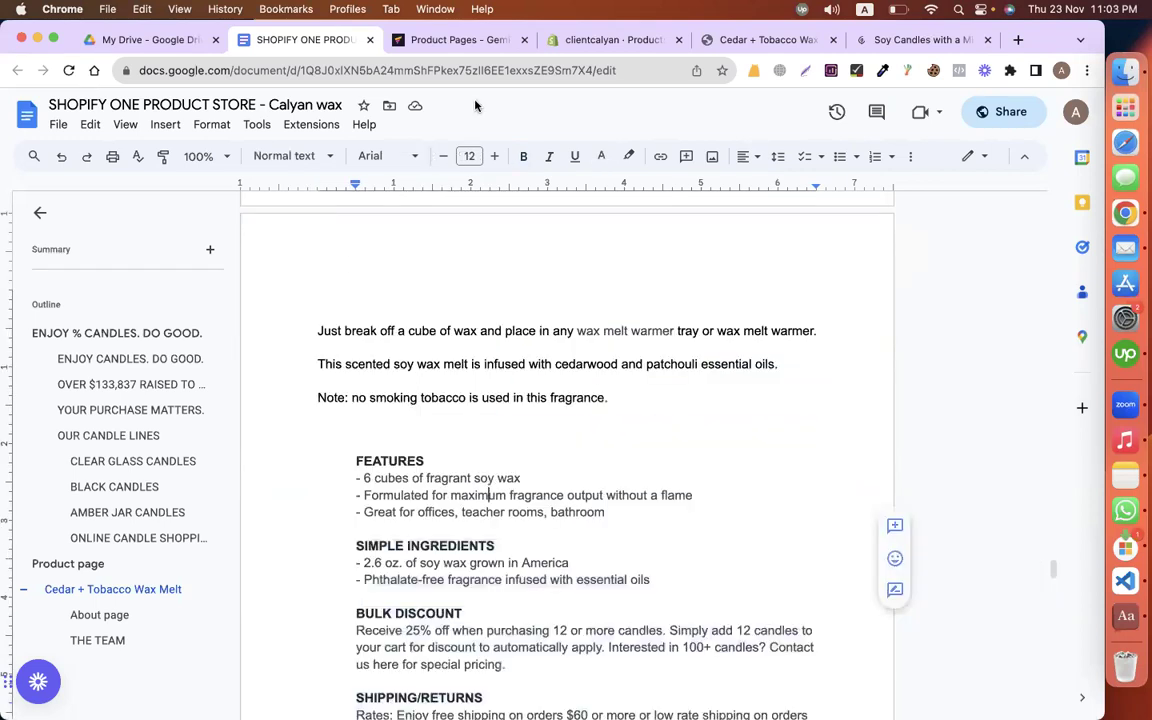
left_click(400, 40)
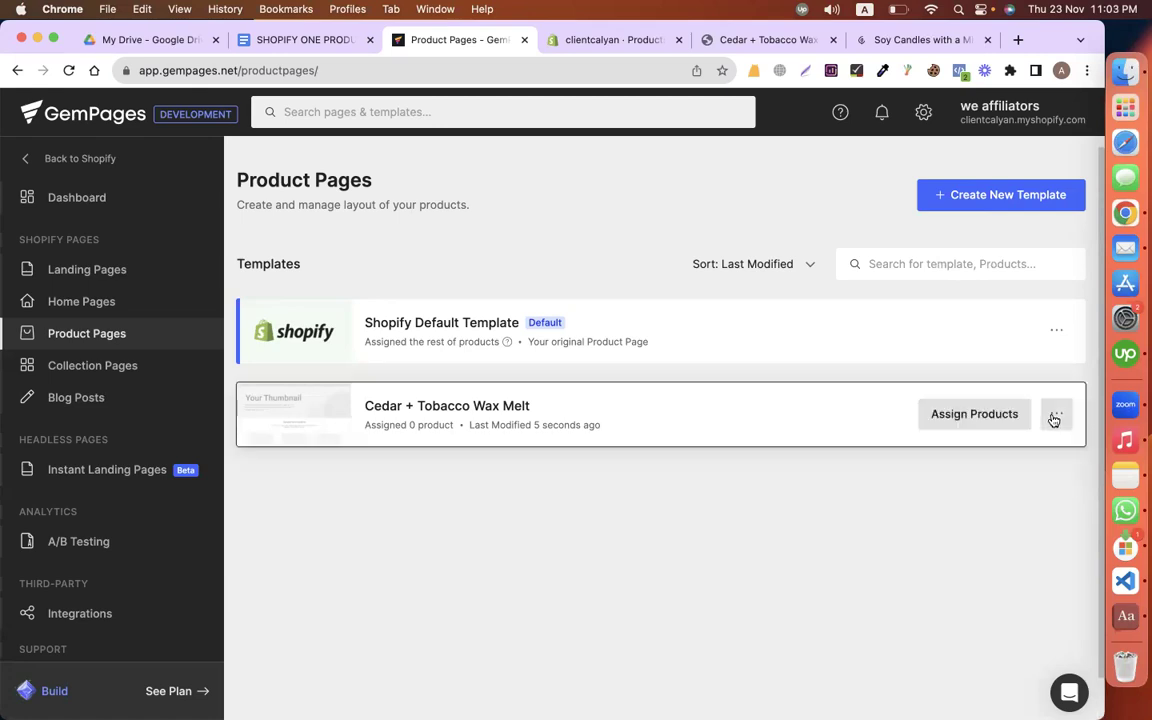
Step: Make the Cedar + Tobacco Wax Melt template the default product template
left_click(972, 496)
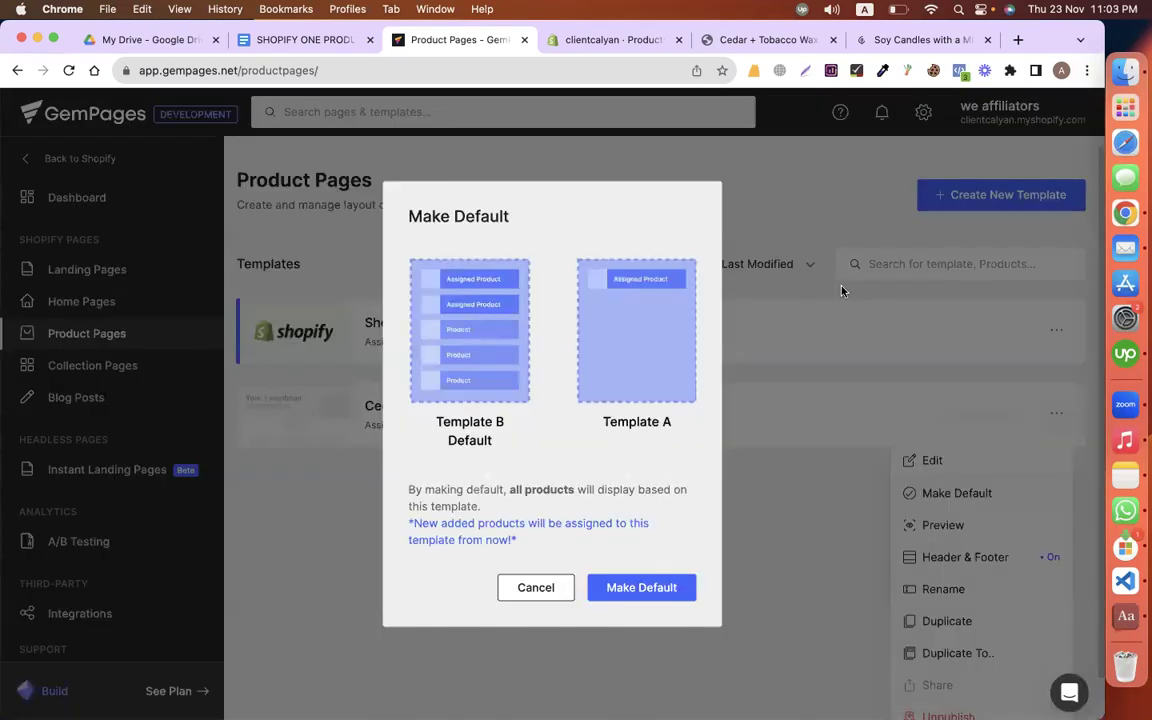
left_click(620, 591)
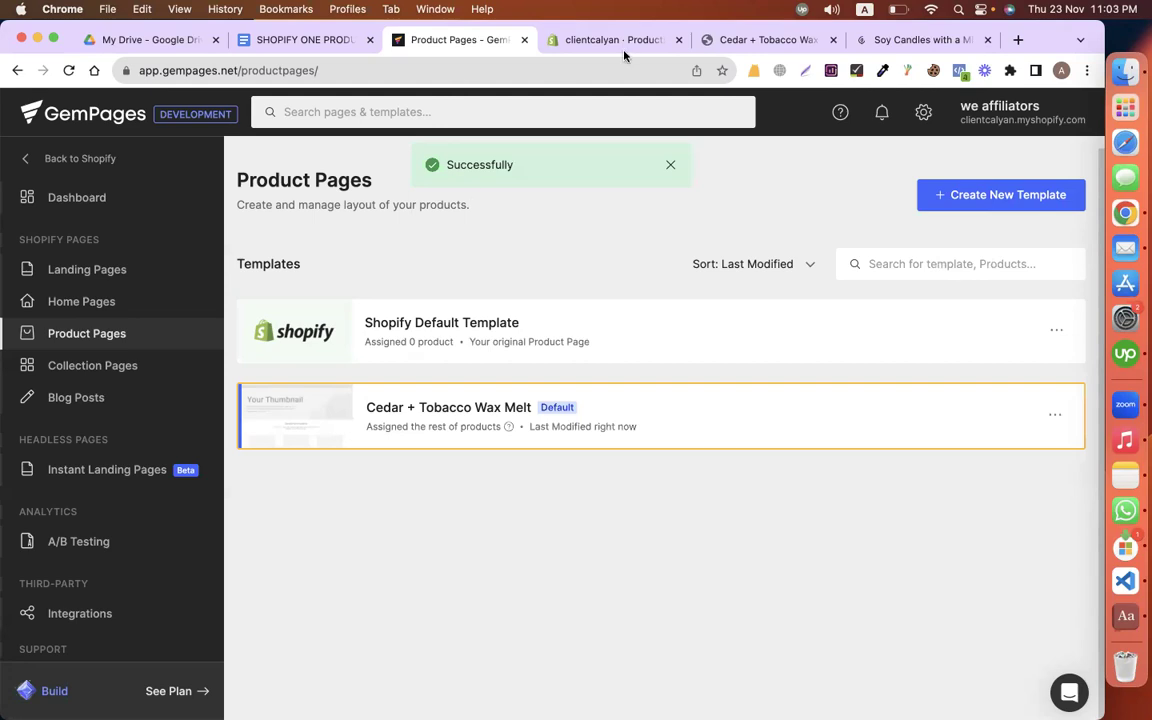
left_click(700, 41)
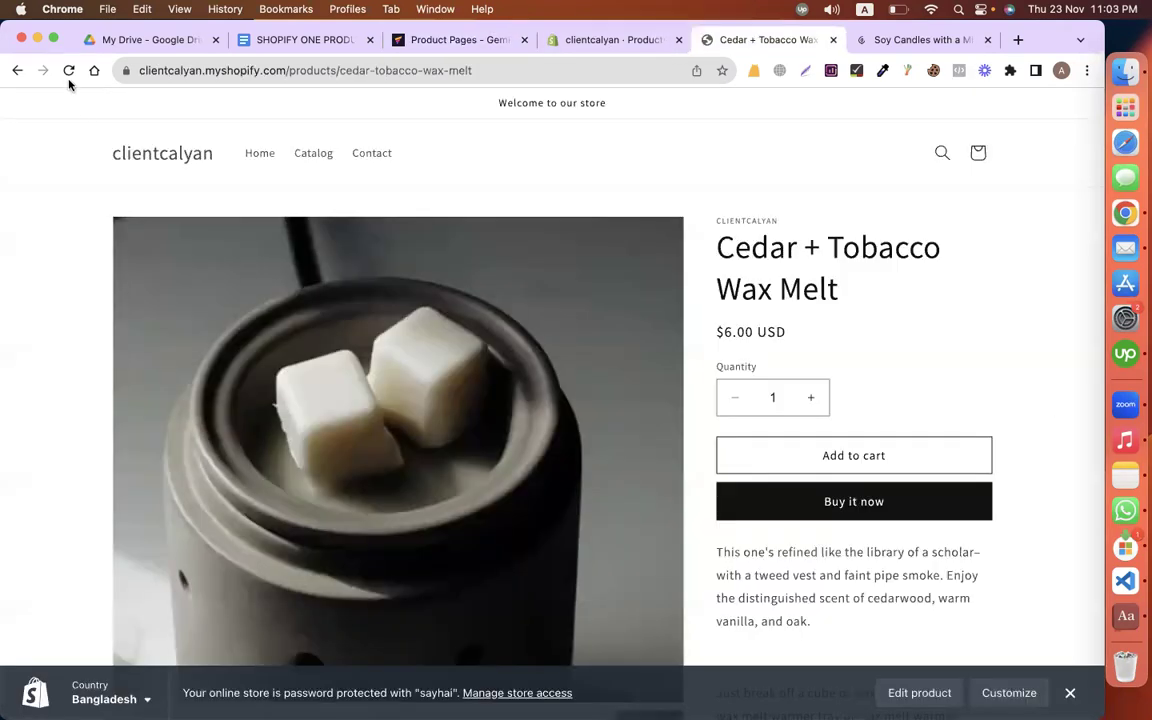
Step: Reload the Cedar + Tobacco Wax Melt storefront page and scroll through the new design
key("super+r")
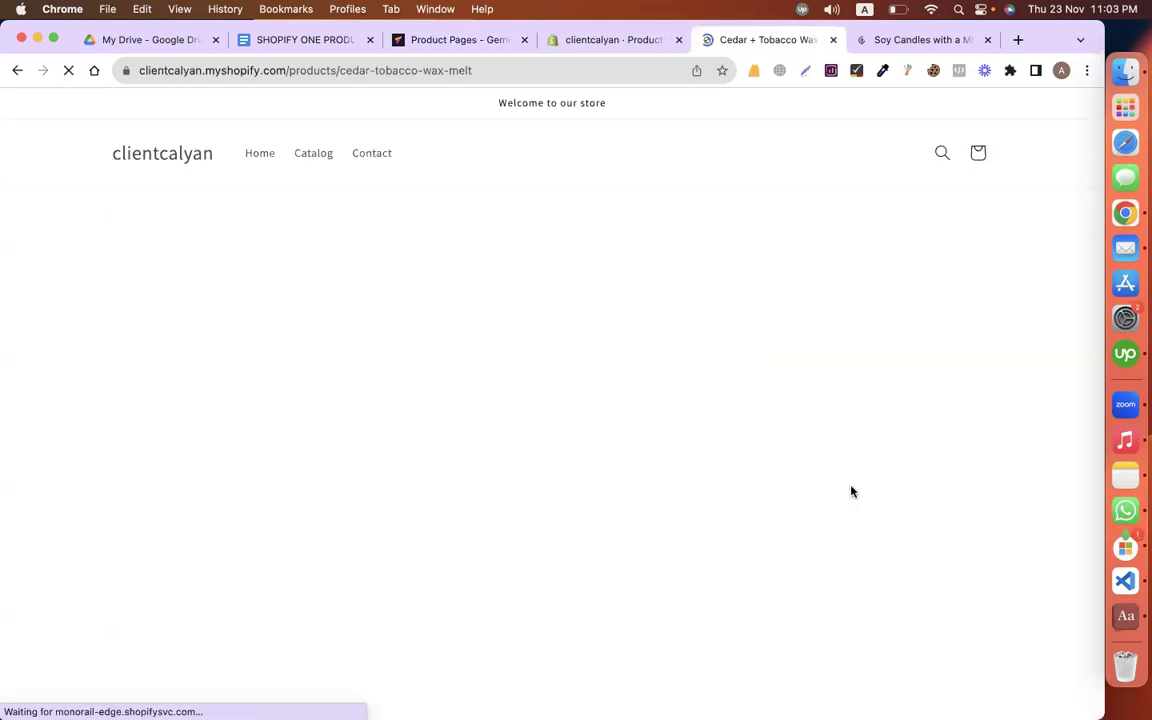
scroll(851, 491, "down", 5)
scroll(851, 491, "down", 5)
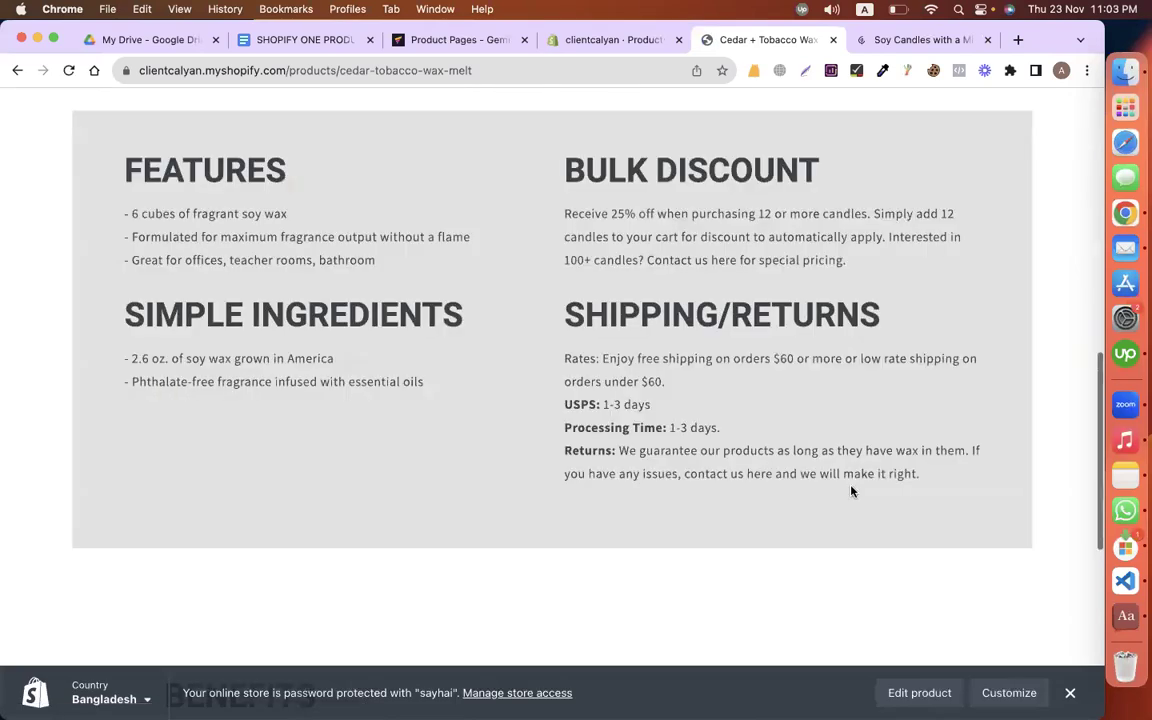
scroll(851, 491, "up", 4)
scroll(515, 176, "up", 10)
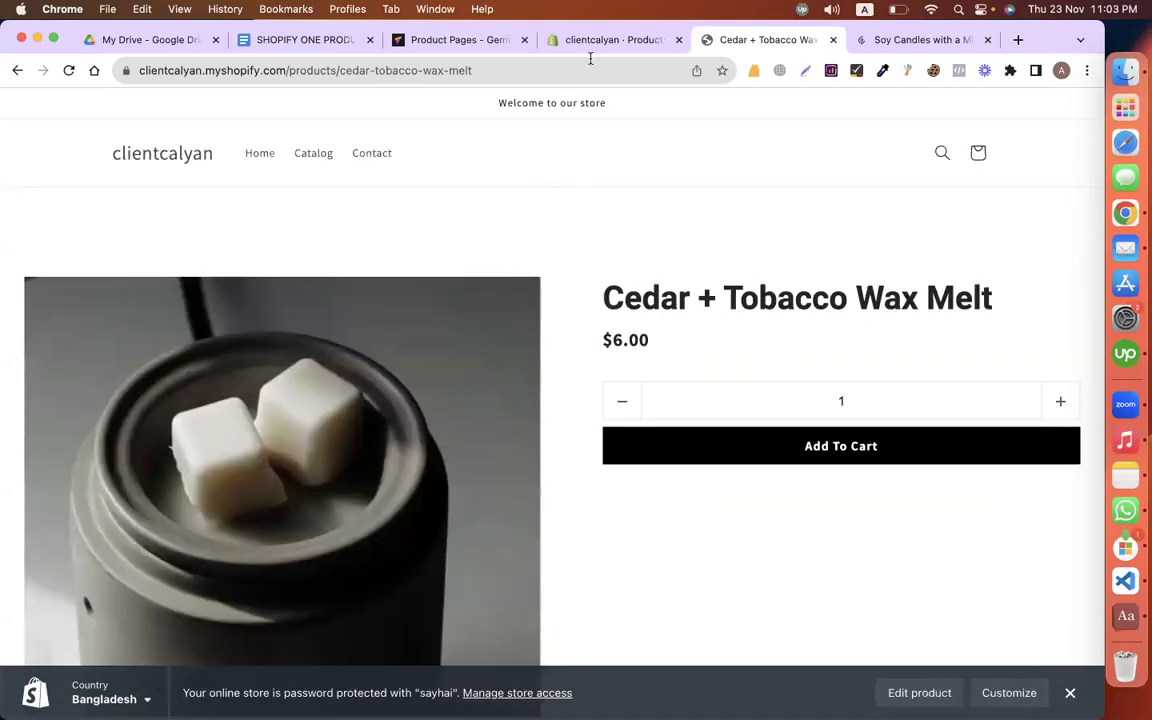
Step: Check the product in Shopify admin, then return to the store copy document
left_click(590, 45)
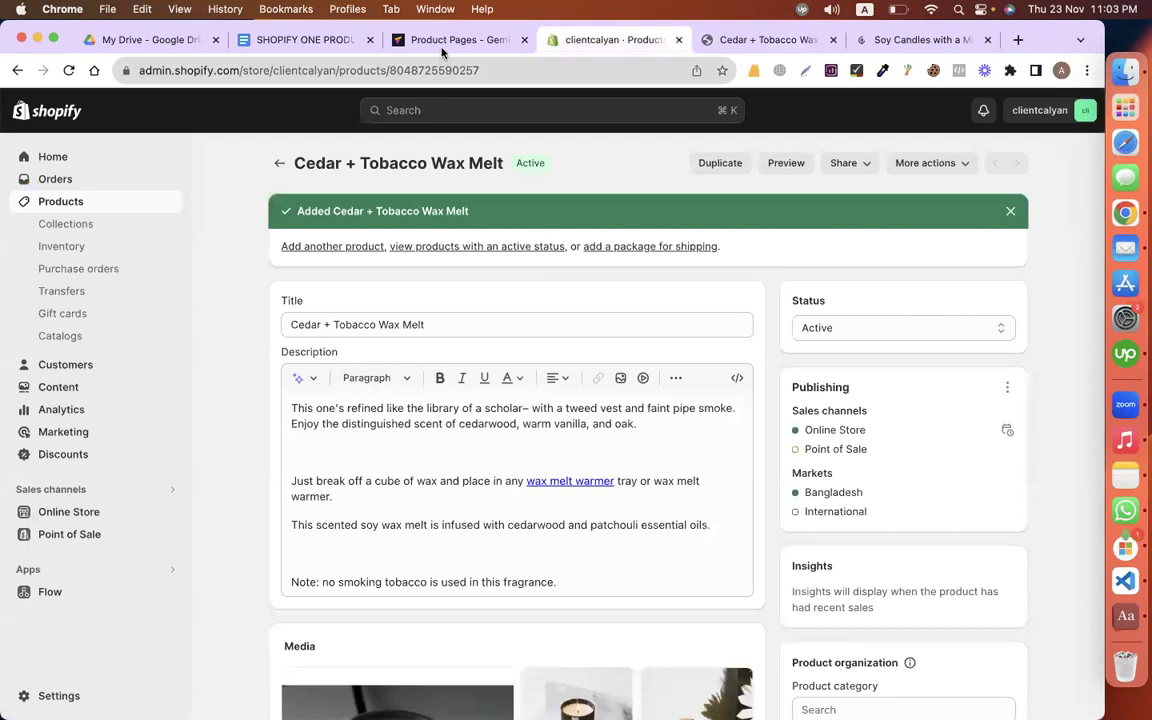
left_click(305, 40)
scroll(417, 326, "down", 10)
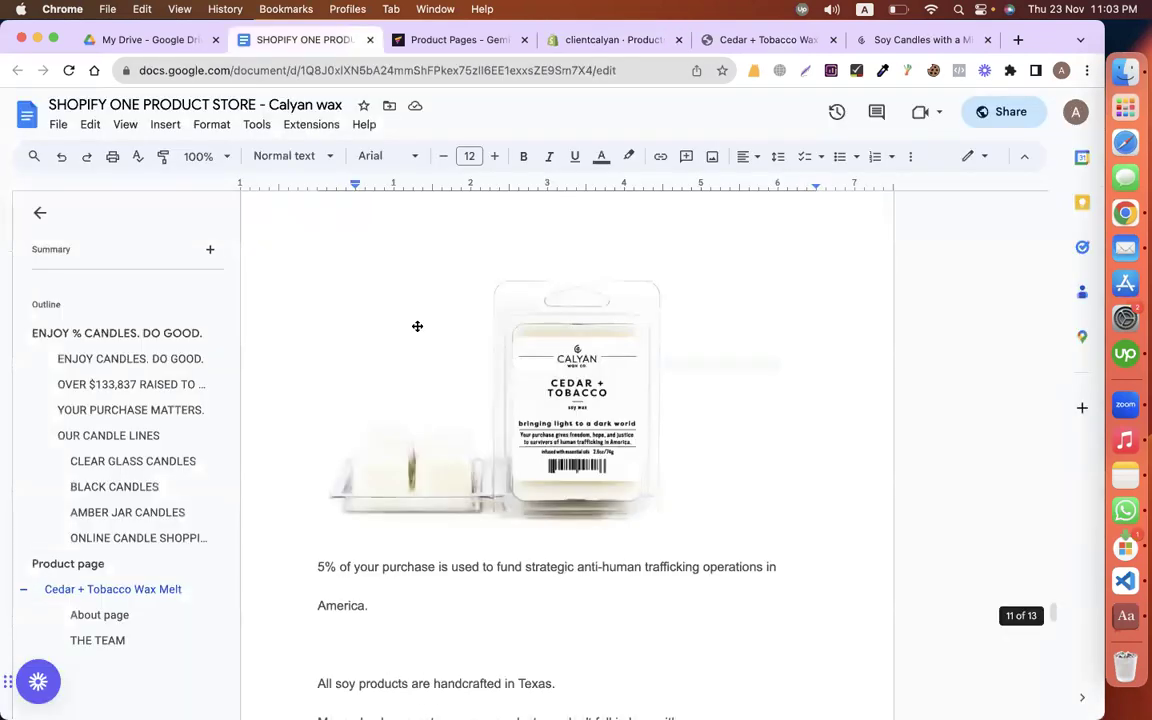
Step: Scroll down to the About page copy and select the word 'About' in its heading
scroll(416, 326, "down", 10)
scroll(315, 268, "down", 3)
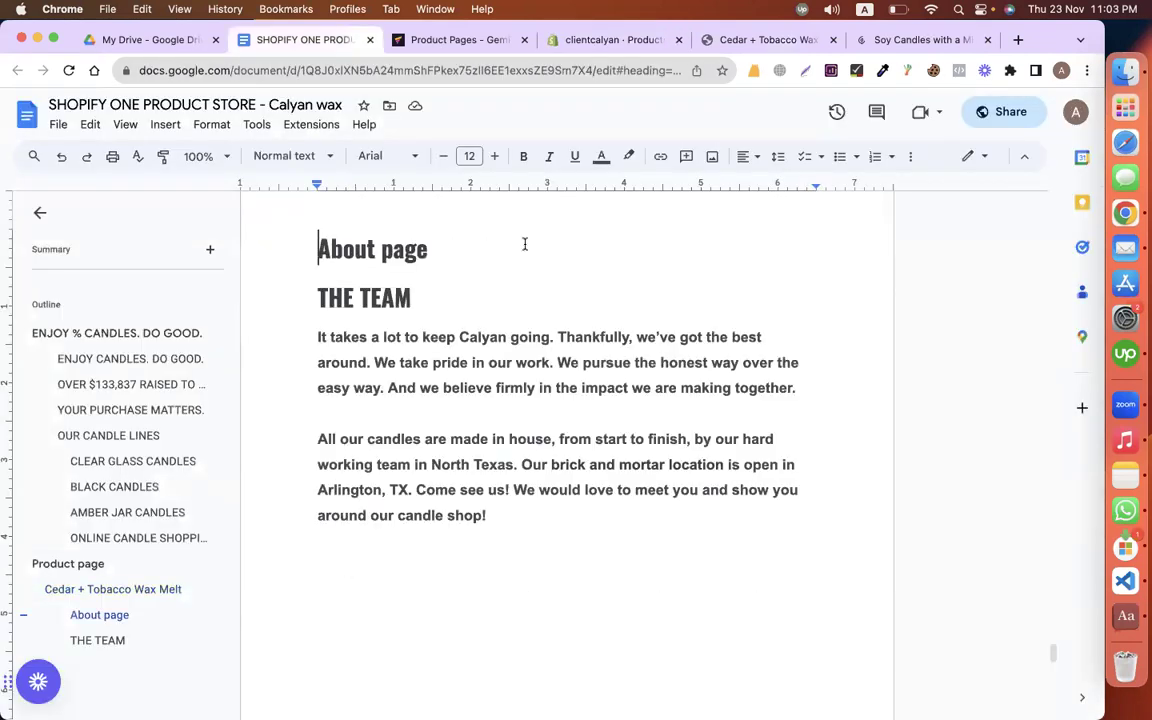
double_click(344, 247)
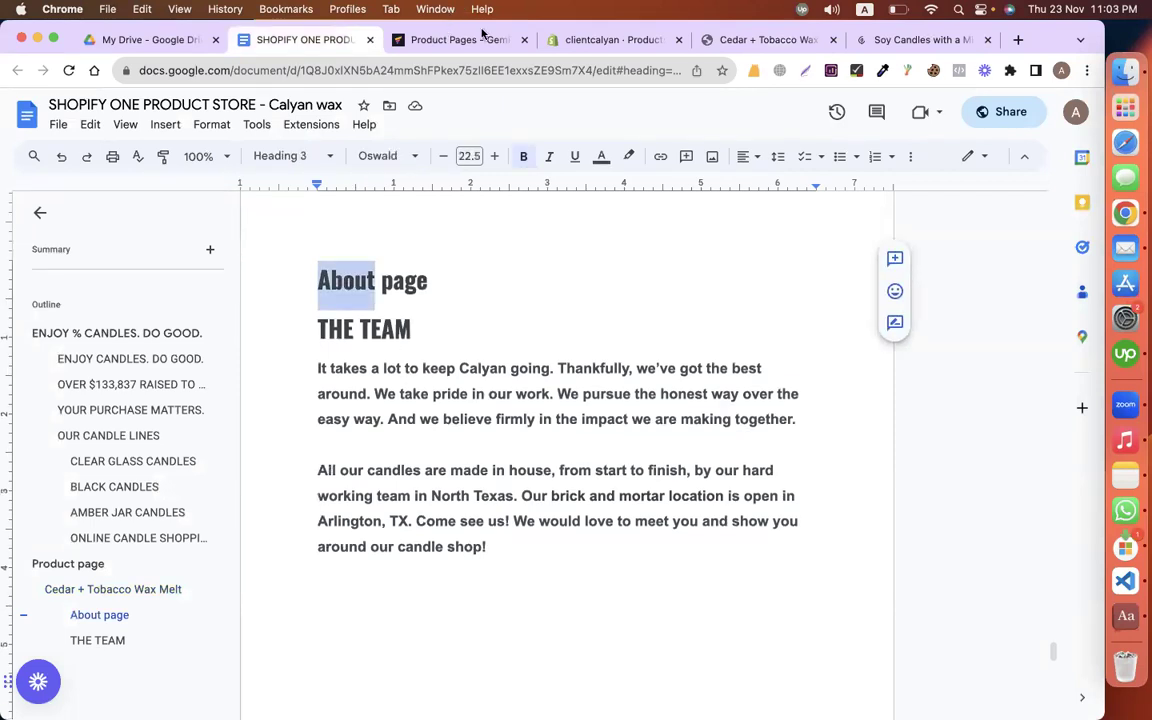
left_click(433, 38)
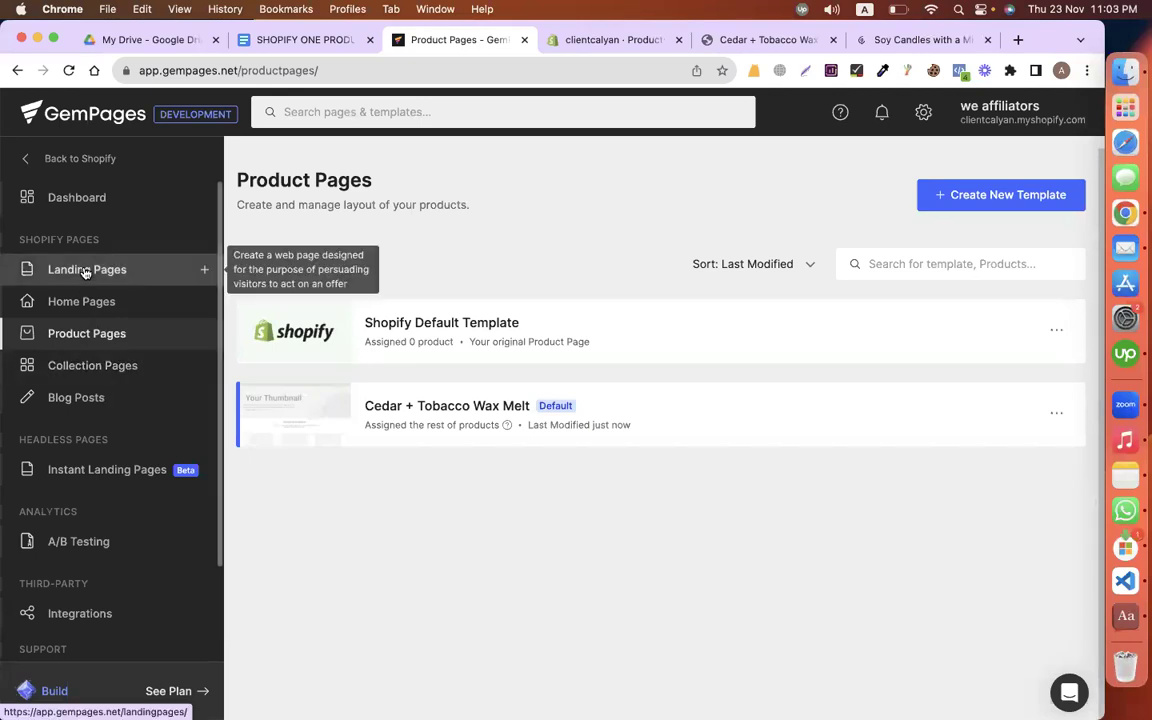
Step: Create a new landing page and rename it 'About'
left_click(86, 271)
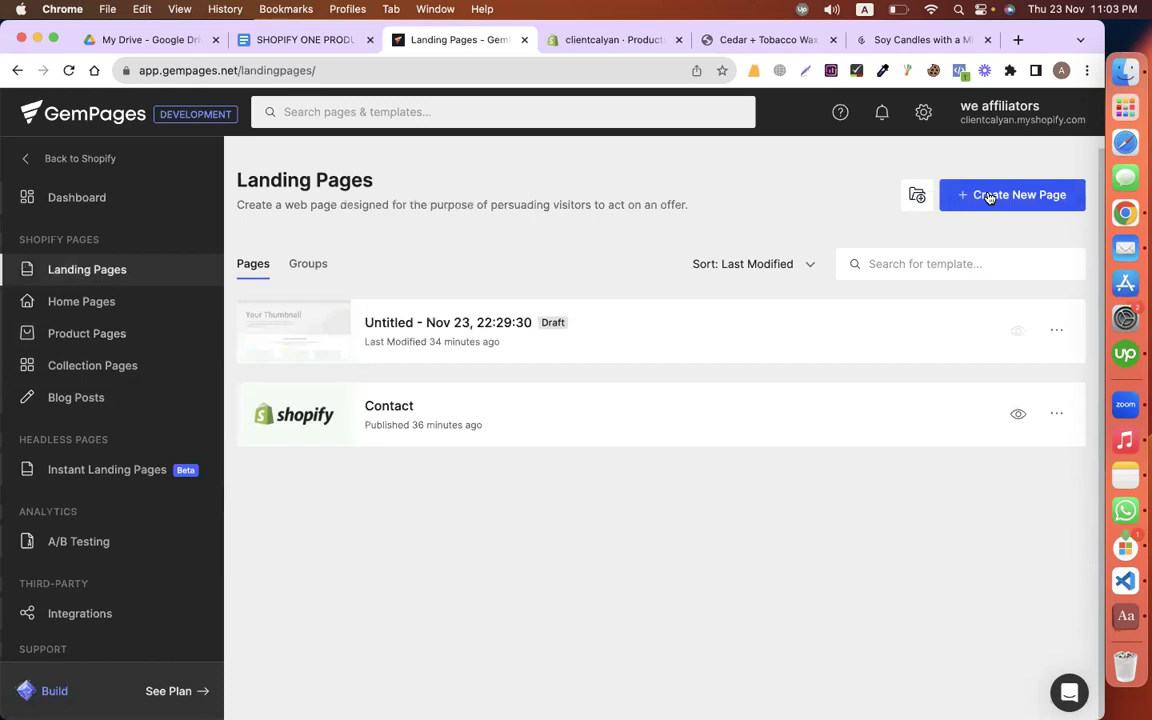
left_click(989, 197)
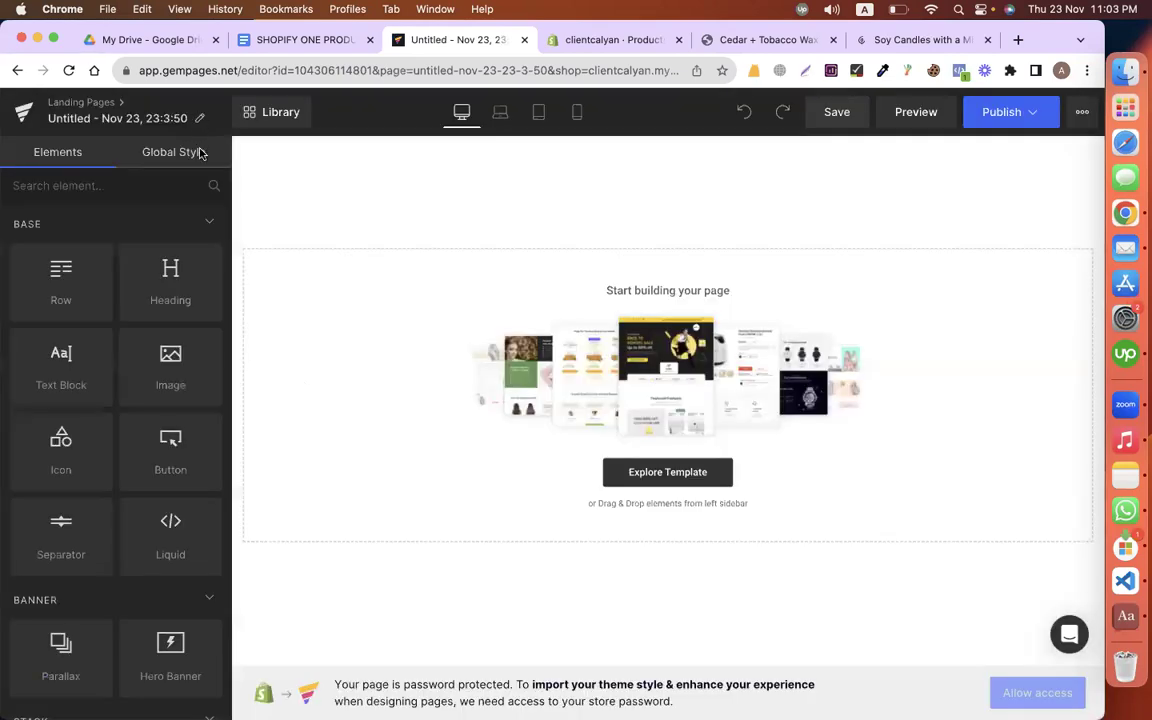
left_click(200, 118)
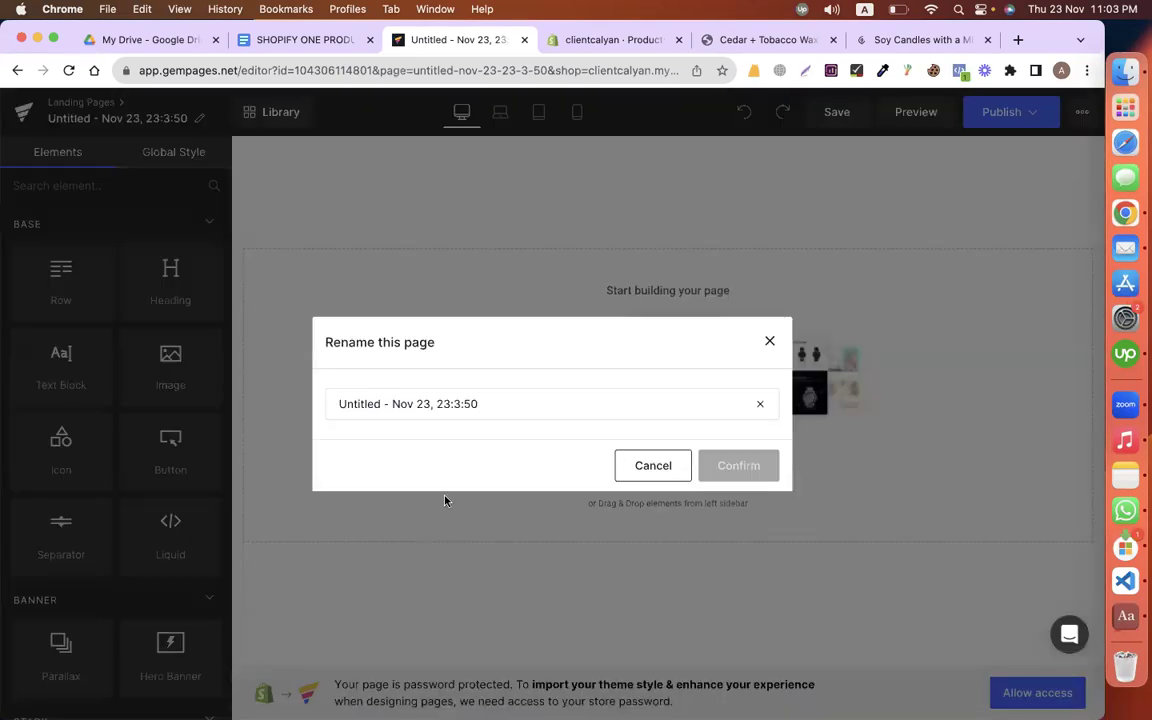
left_click(496, 406)
key("super+a")
type("About")
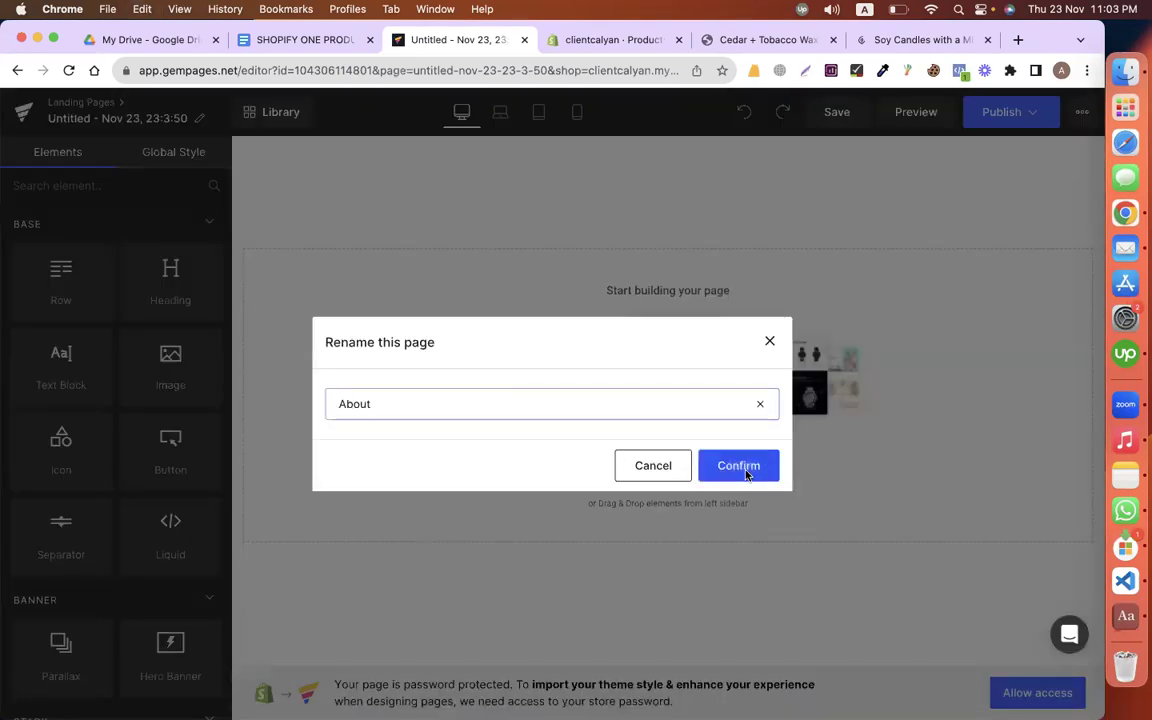
left_click(289, 36)
Step: Select THE TEAM heading in the store copy and review the team section
left_click(284, 336)
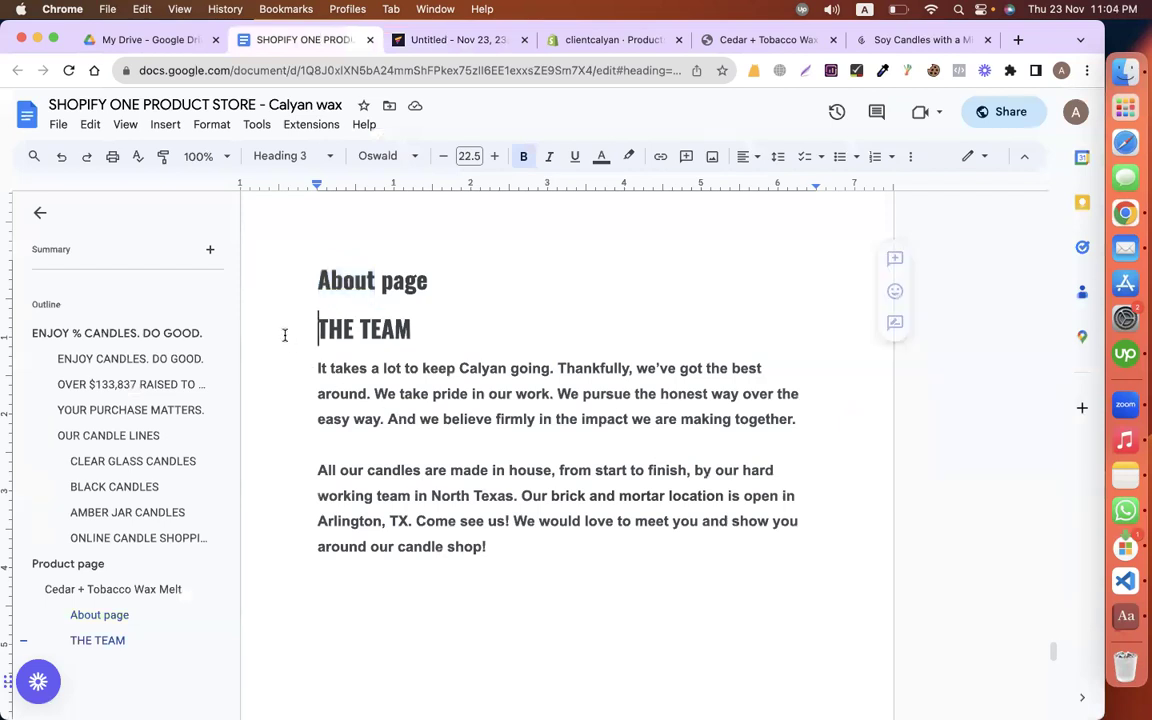
left_click_drag(284, 336, 451, 337)
key("ctrl+c")
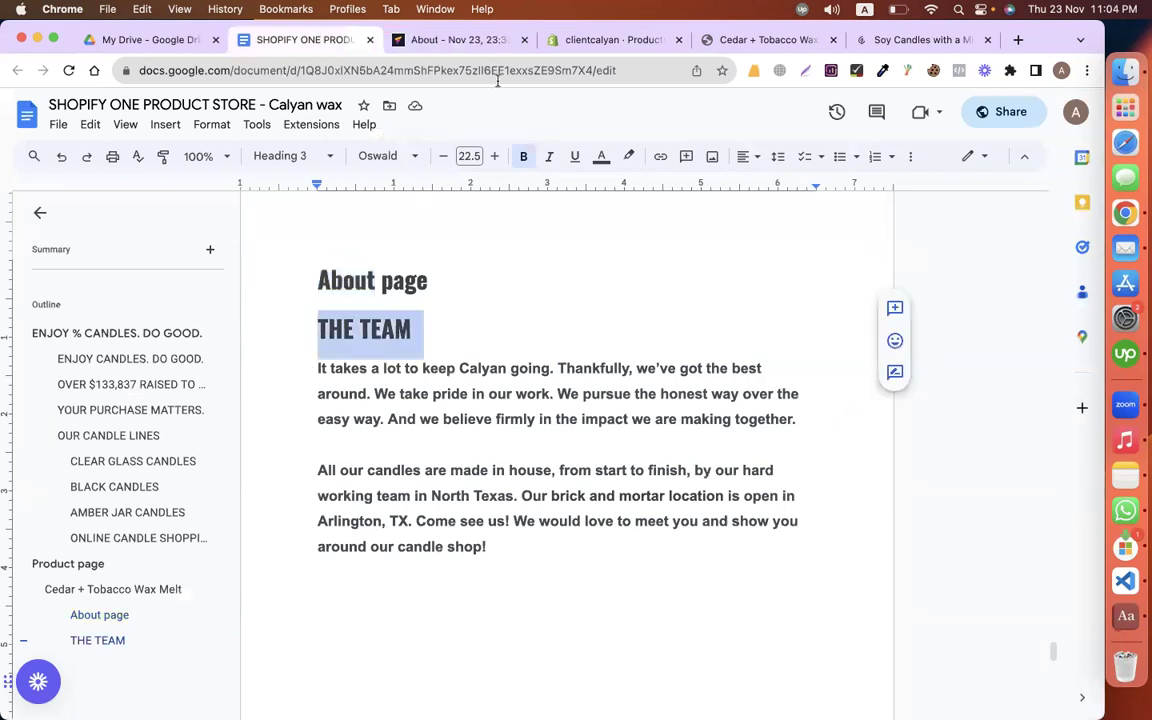
left_click(420, 45)
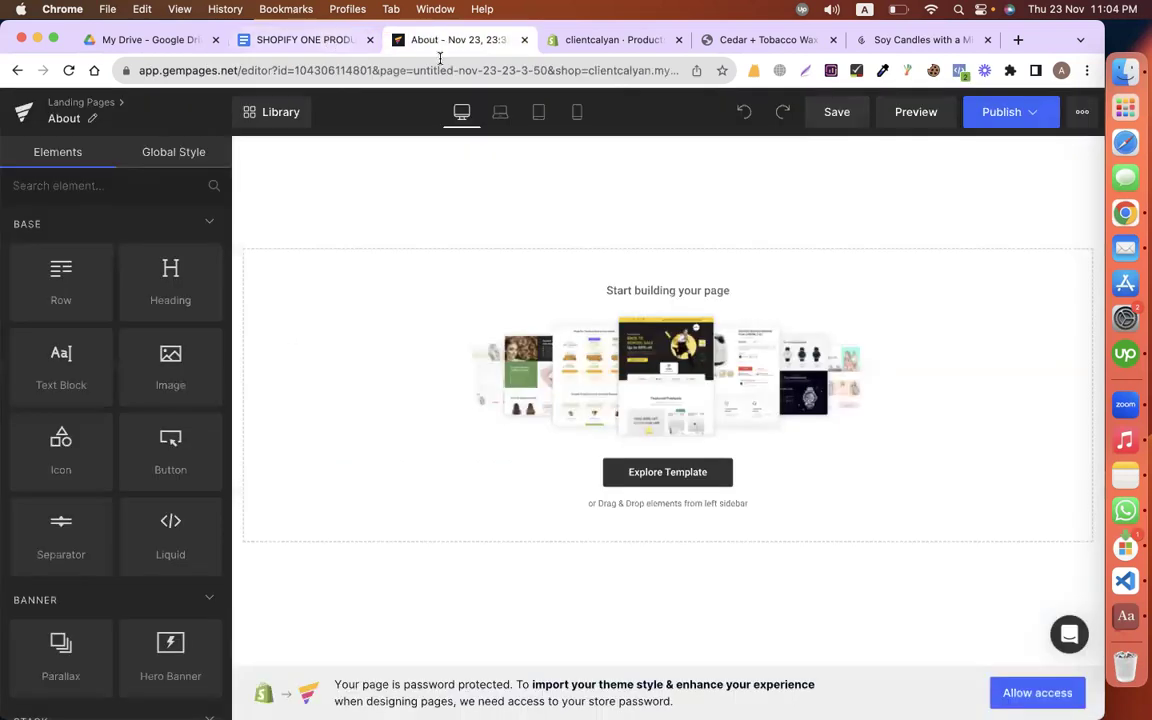
left_click(310, 40)
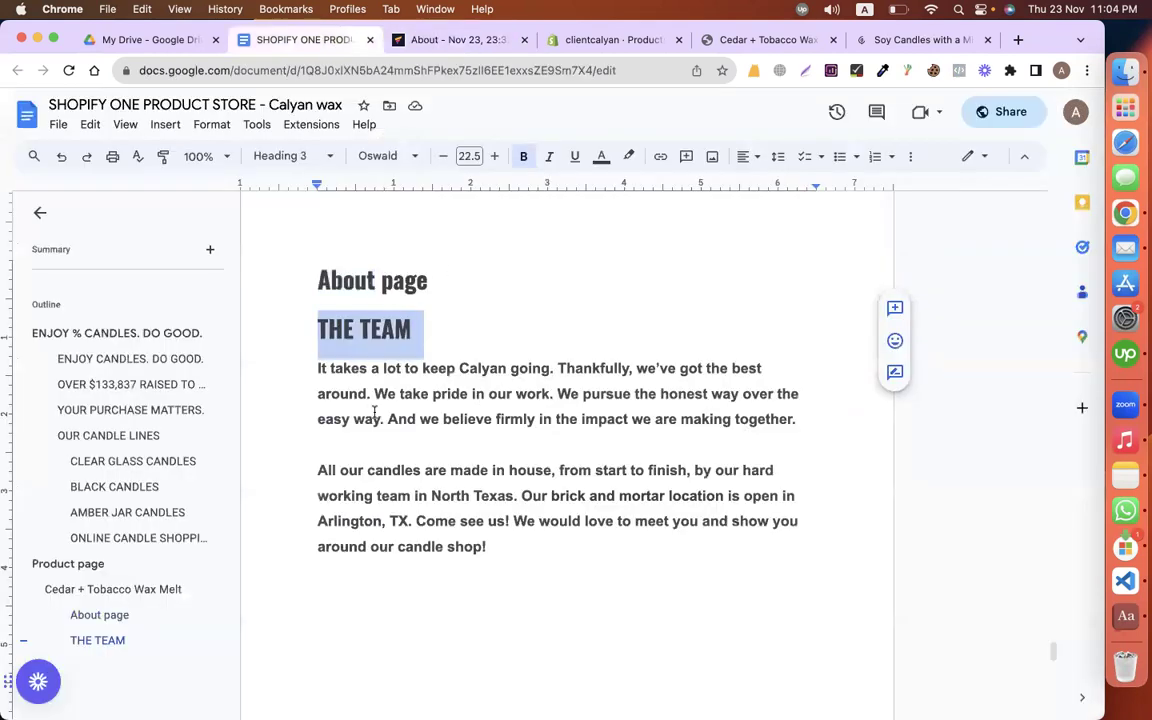
scroll(373, 411, "down", 3)
scroll(400, 300, "down", 4)
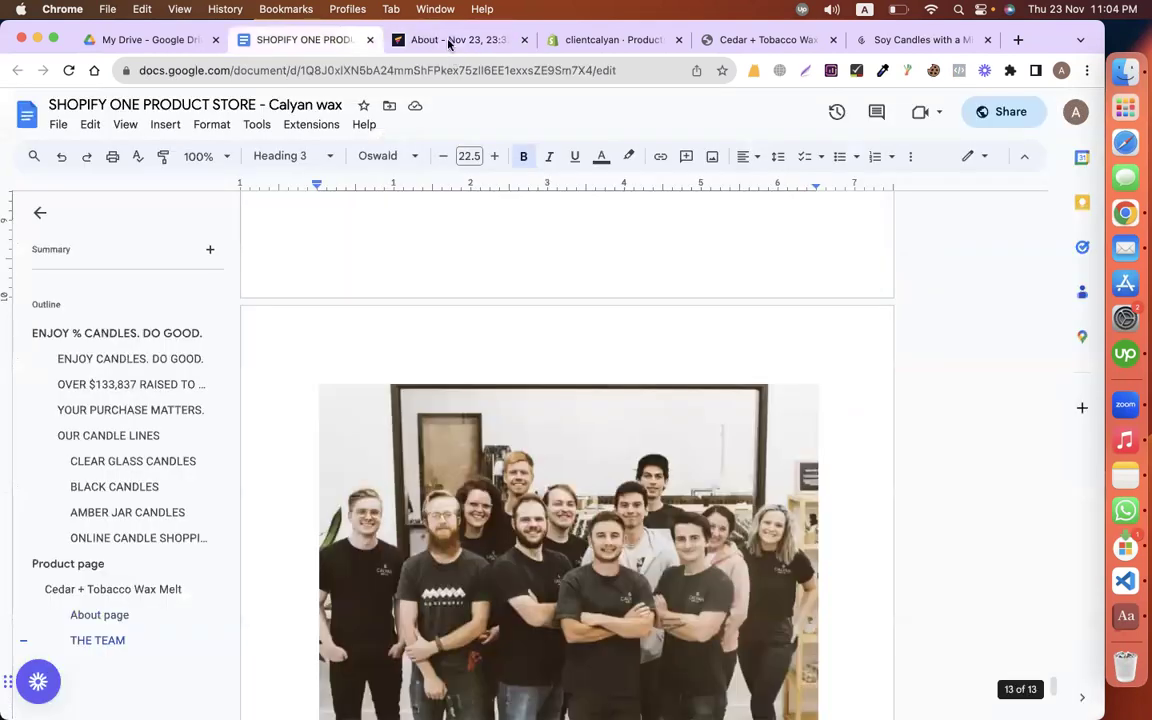
left_click(449, 40)
Step: Add a row to the About page with a heading reading THE TEAM in its right column
left_click_drag(96, 253, 698, 286)
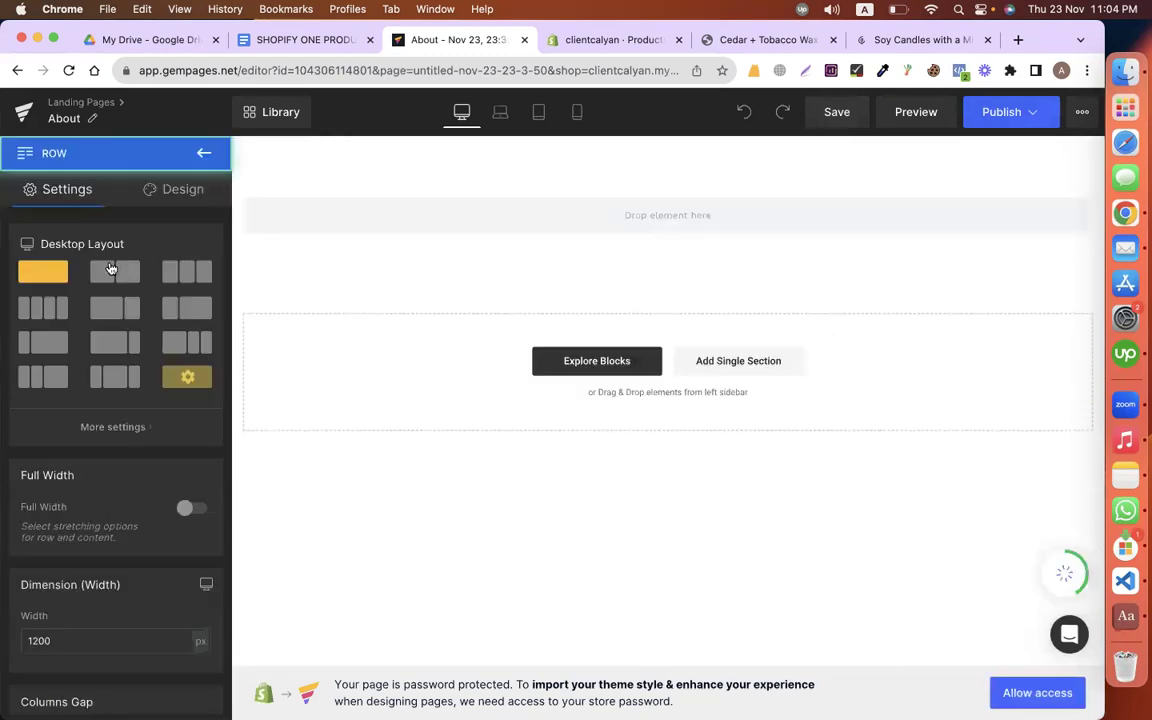
left_click(204, 153)
left_click_drag(170, 278, 838, 225)
left_click_drag(435, 330, 640, 290)
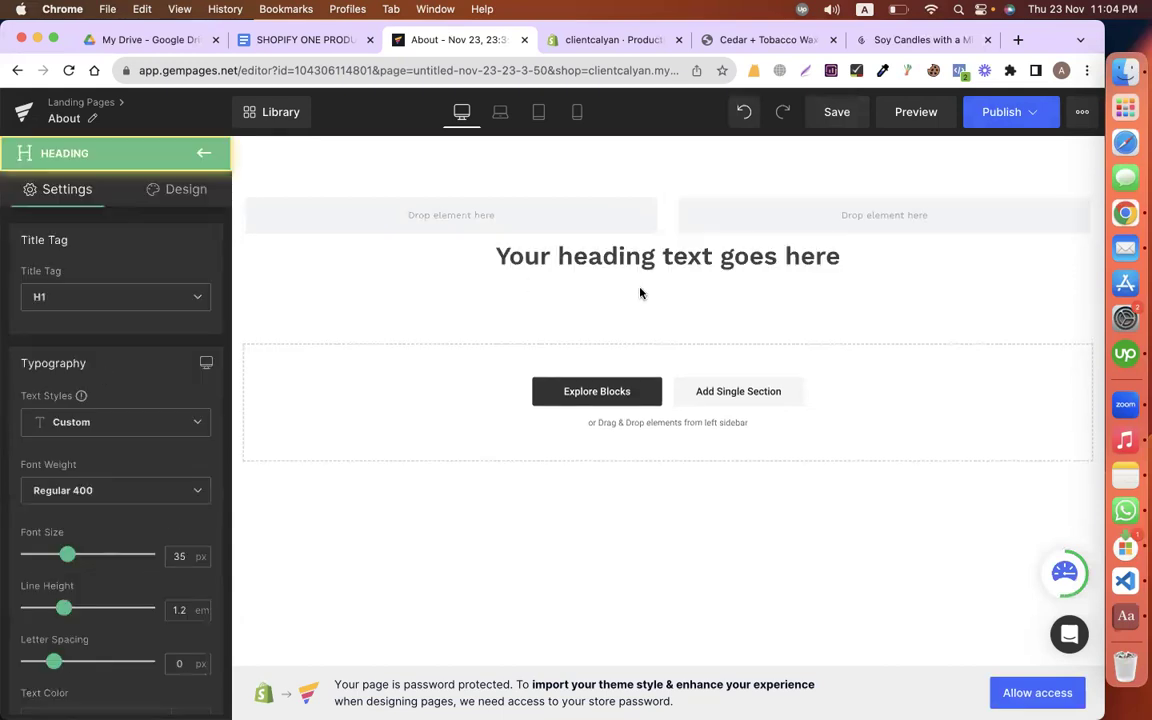
left_click_drag(783, 248, 368, 283)
left_click_drag(582, 243, 766, 216)
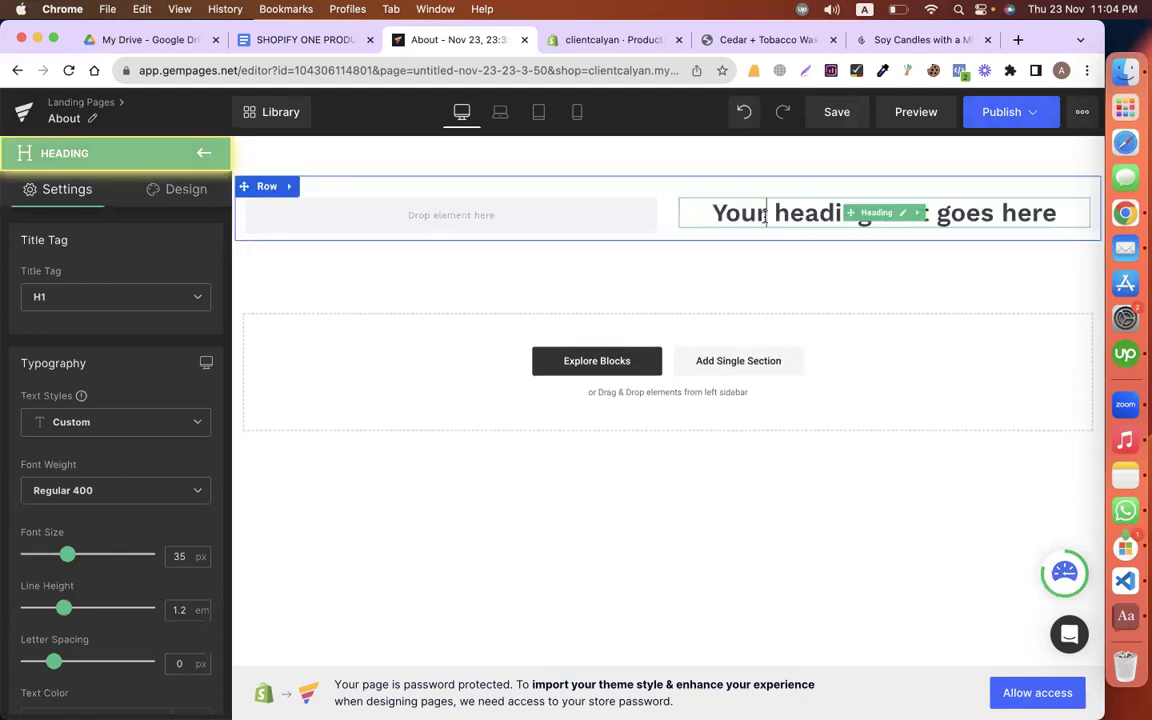
triple_click(766, 216)
key("ctrl+v")
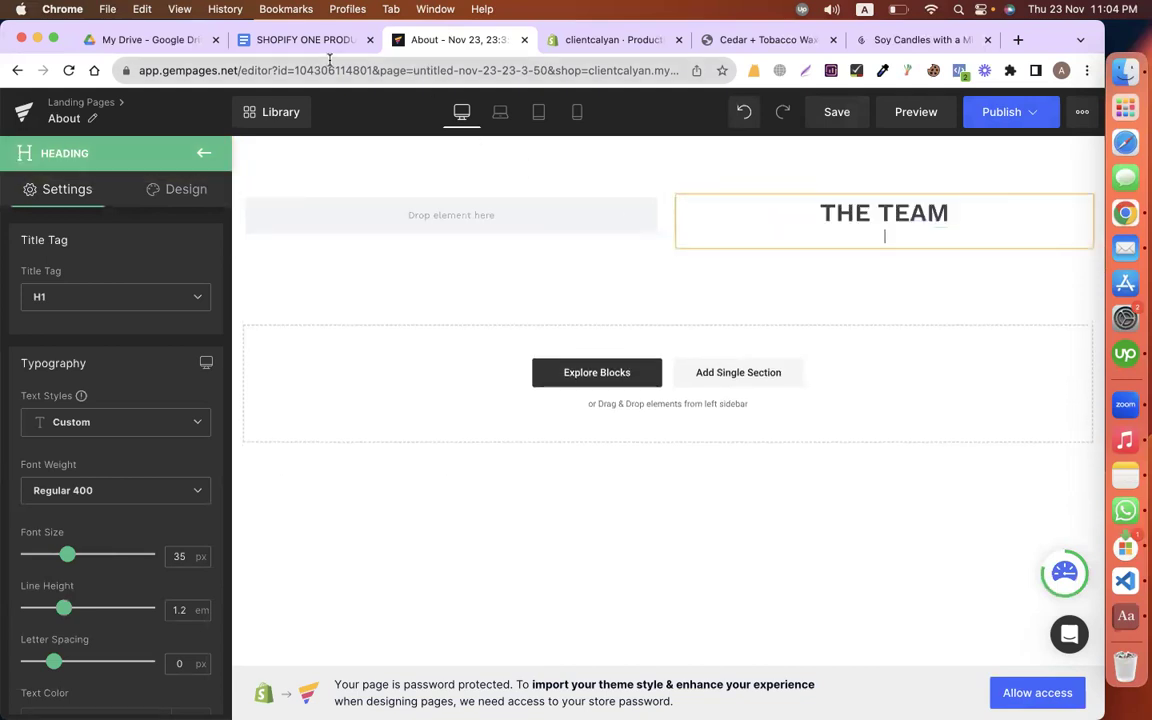
Step: Select the two team body paragraphs in the doc, then return to THE TEAM heading
key("ctrl+shift+Tab")
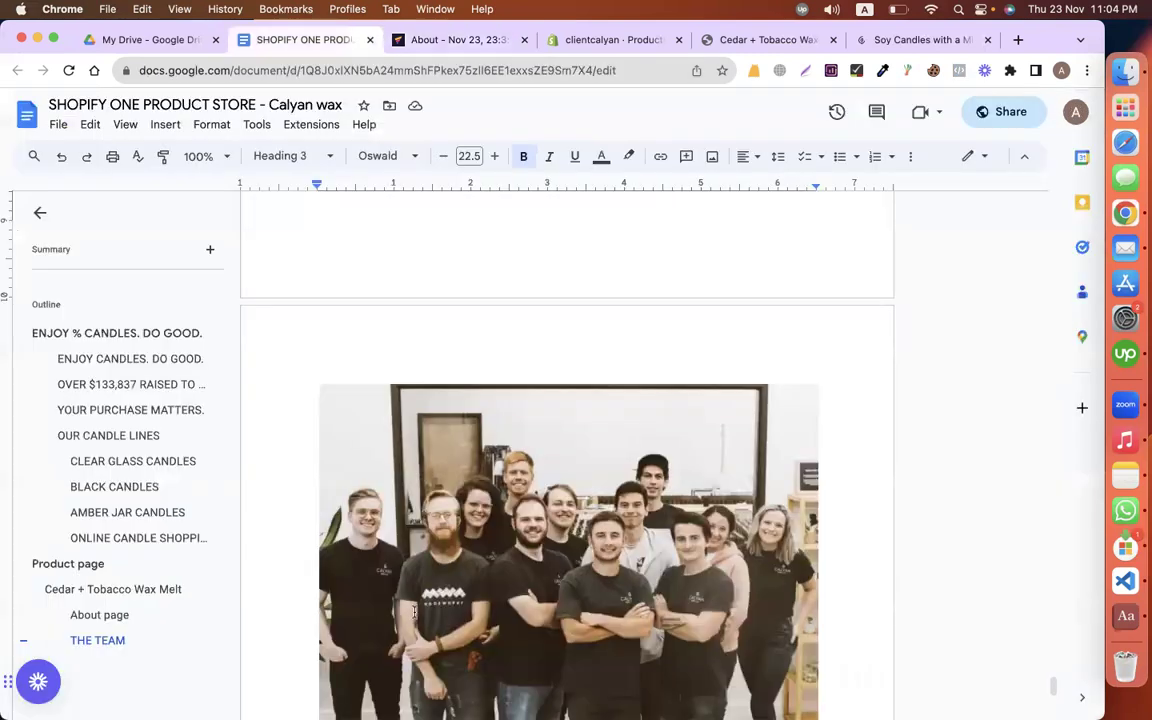
scroll(355, 540, "down", 10)
scroll(573, 539, "up", 4)
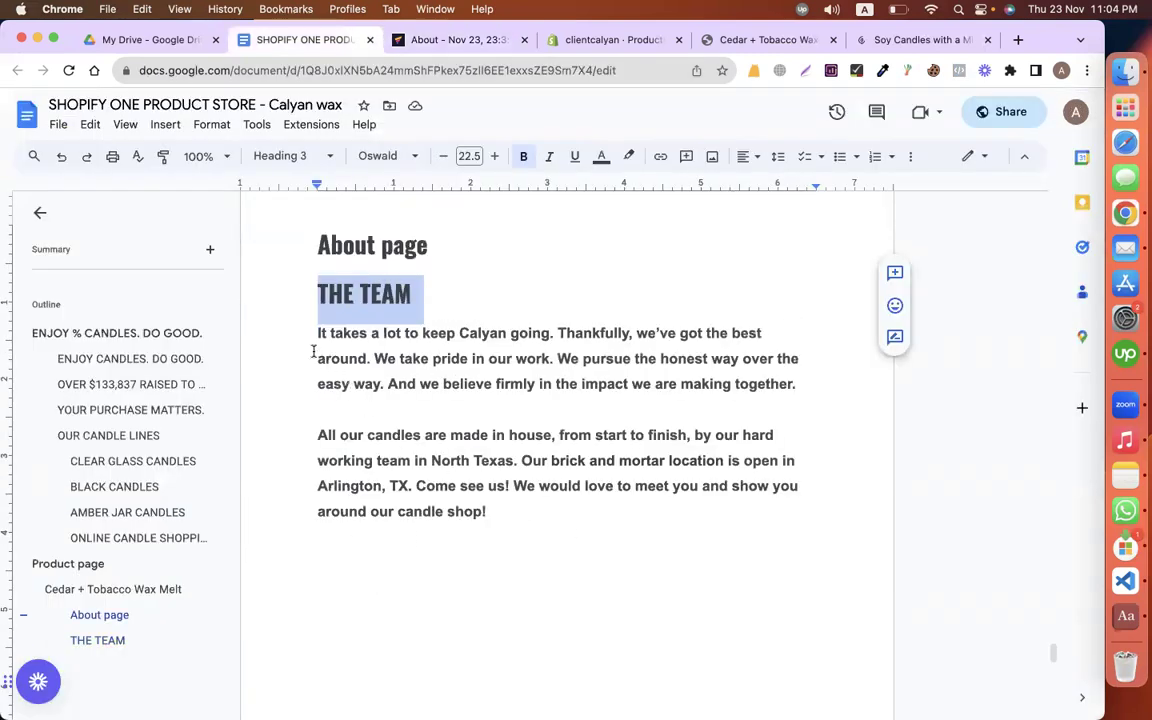
left_click_drag(487, 512, 304, 338)
key("super+c")
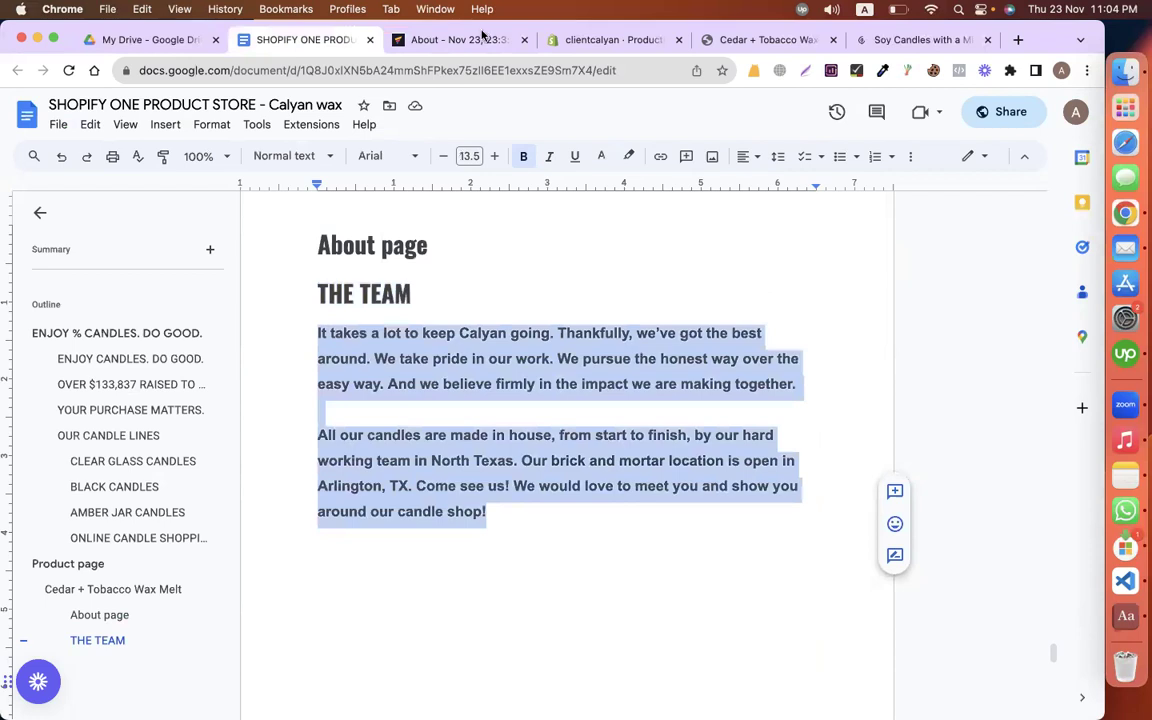
left_click(437, 35)
left_click(755, 215)
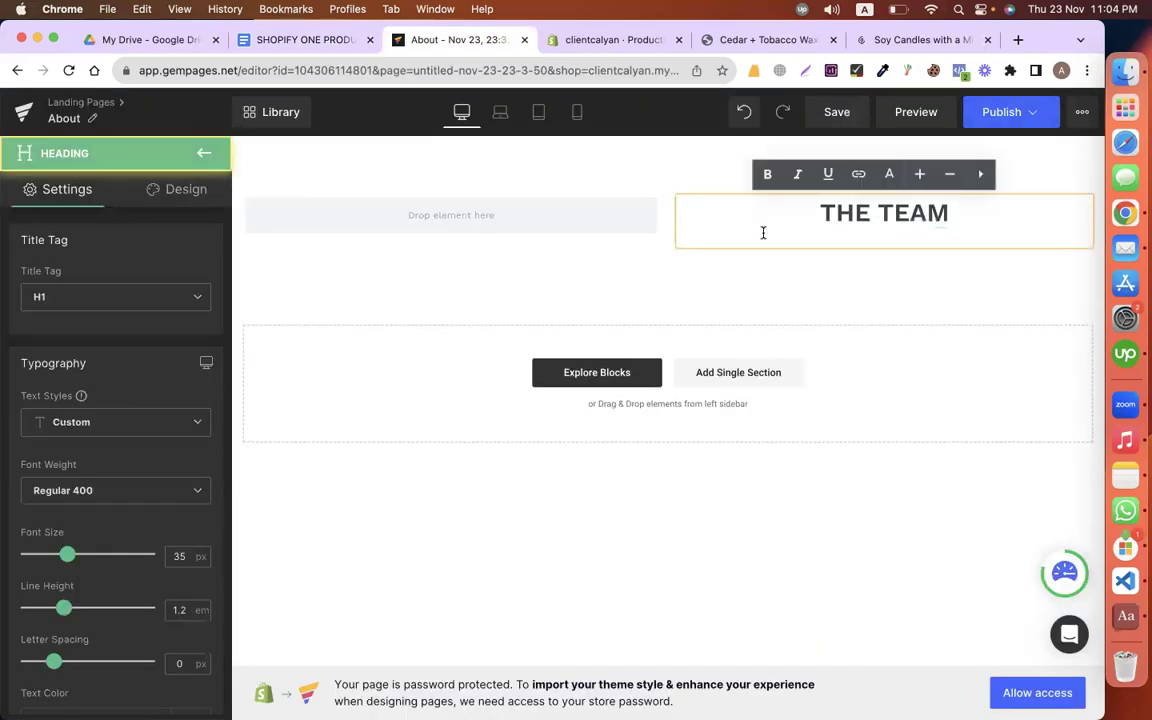
key("Return")
key("BackSpace")
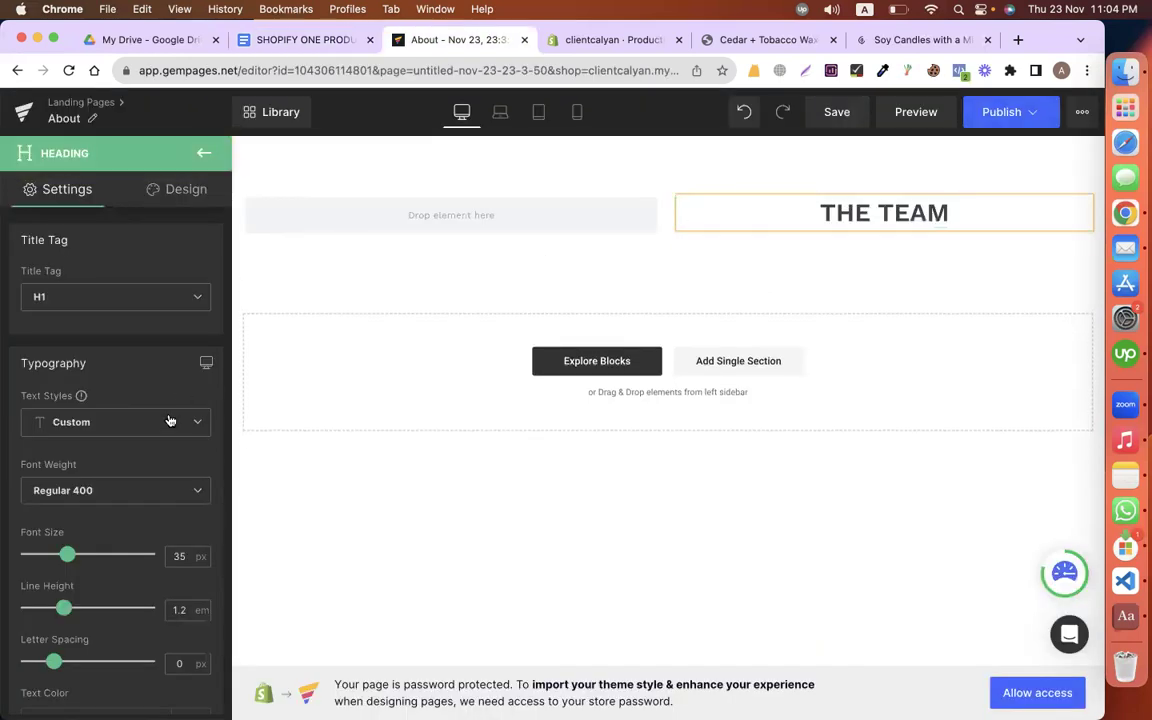
Step: Right-align THE TEAM heading and set its font weight to Bolder
scroll(165, 440, "down", 5)
key("super+shift+r")
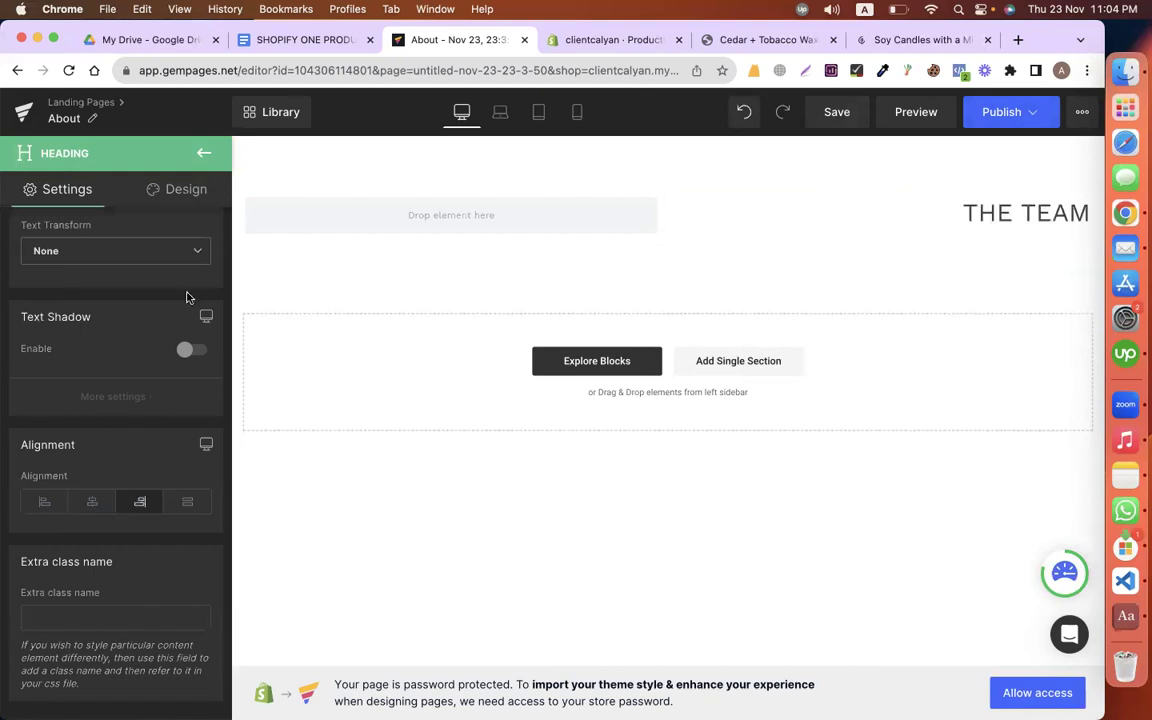
scroll(85, 445, "up", 5)
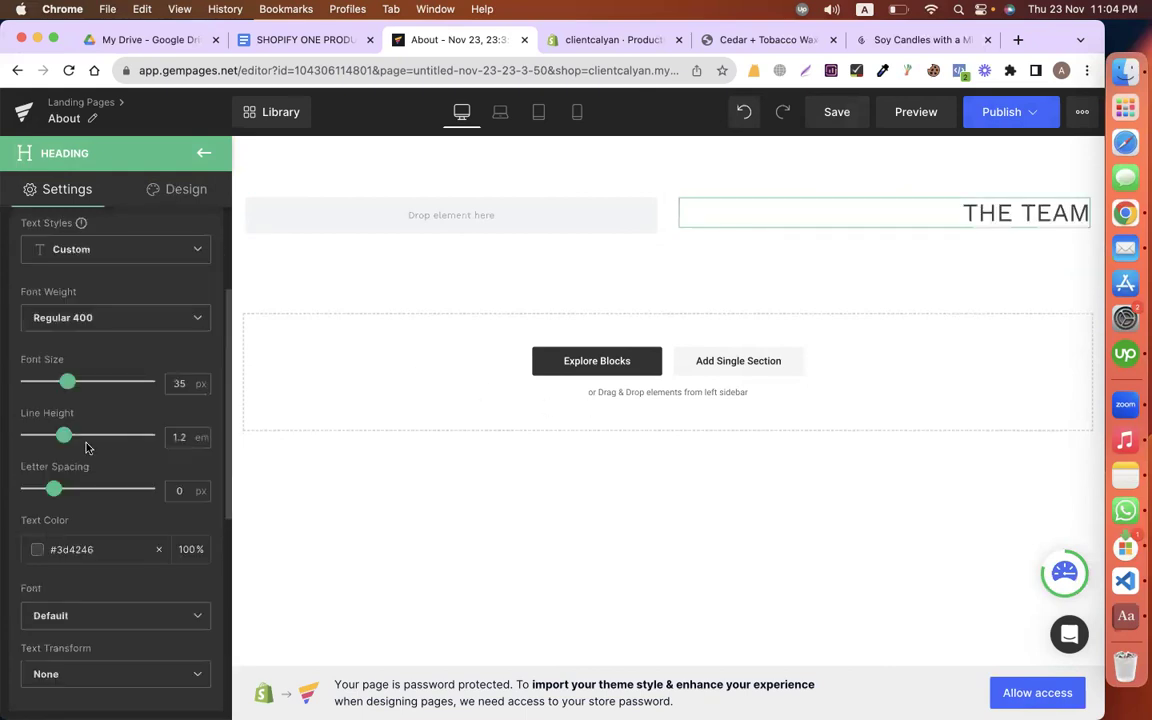
scroll(80, 440, "up", 1)
left_click(78, 400)
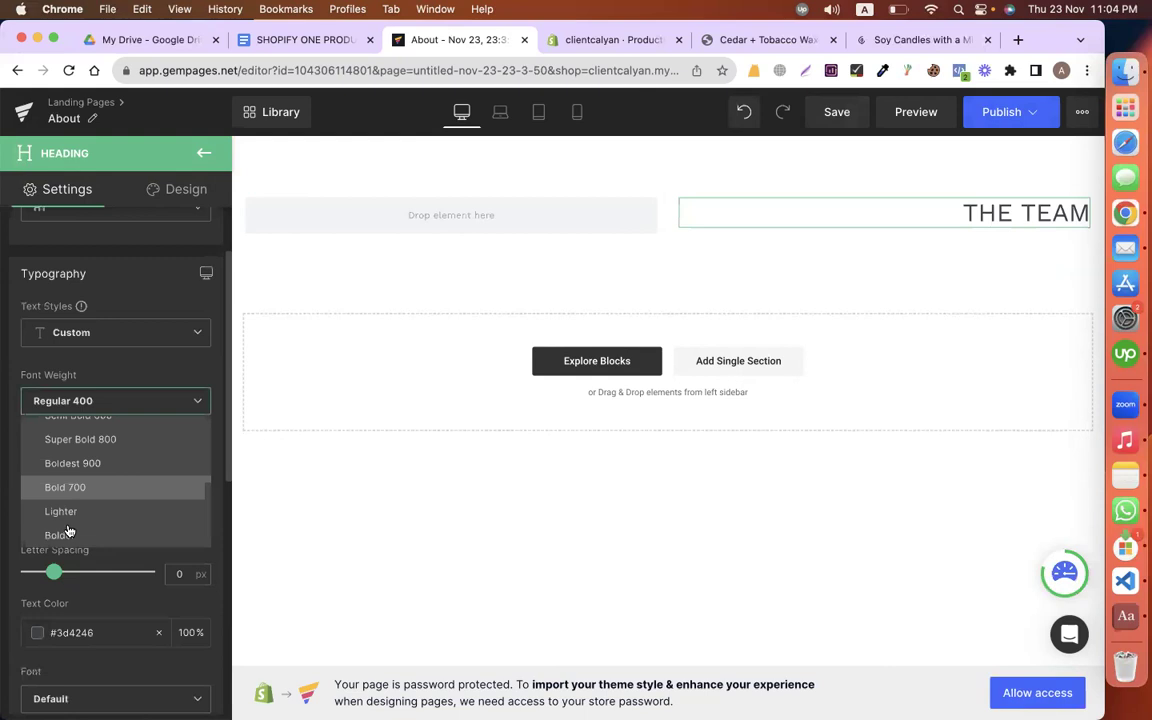
left_click(64, 424)
Step: Set the heading font to Roboto at 72 px
scroll(86, 468, "down", 3)
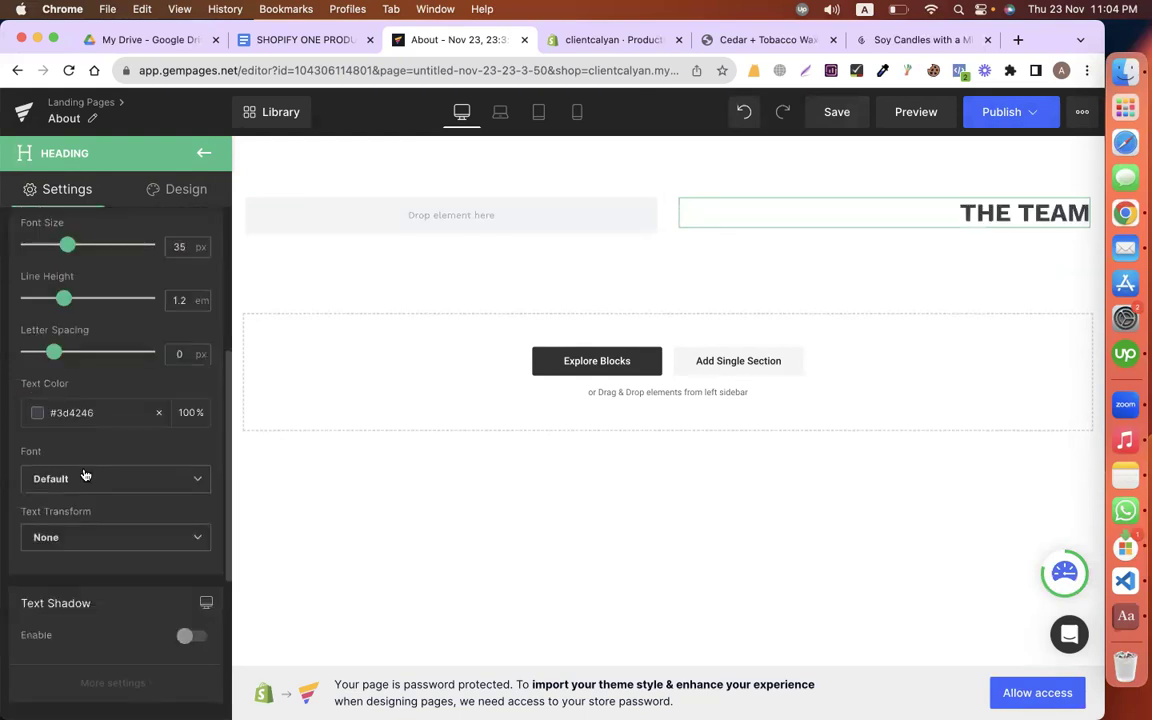
left_click(66, 479)
left_click(69, 534)
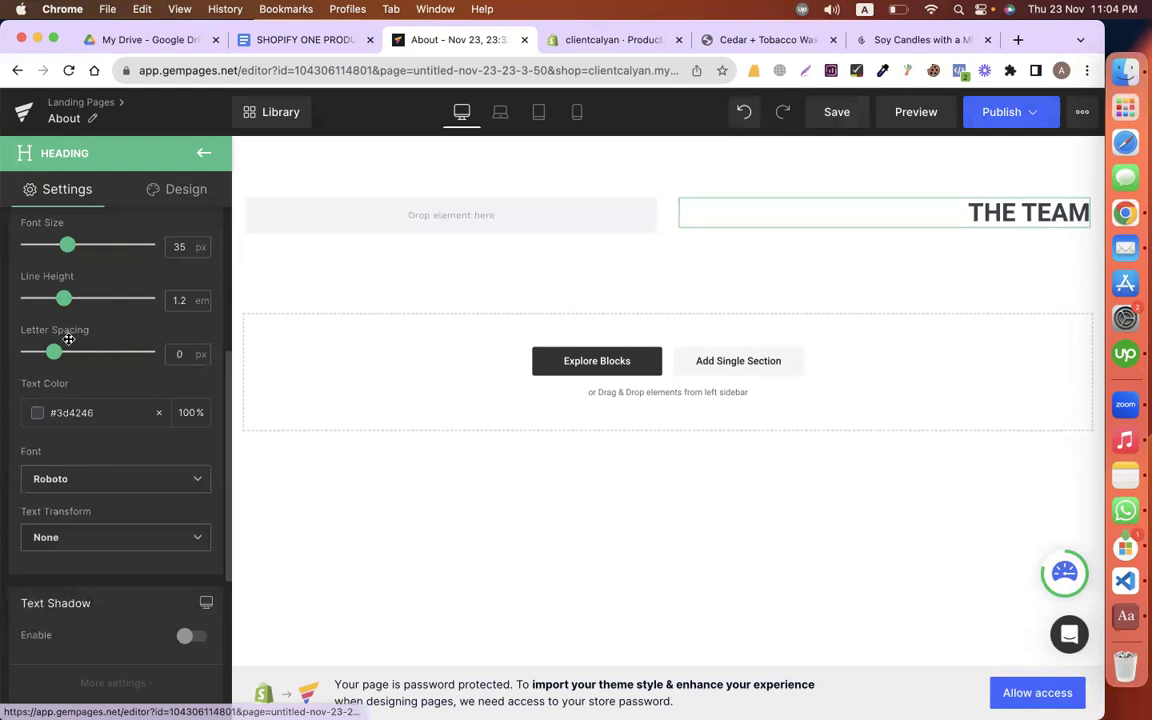
scroll(115, 340, "up", 2)
left_click(118, 340)
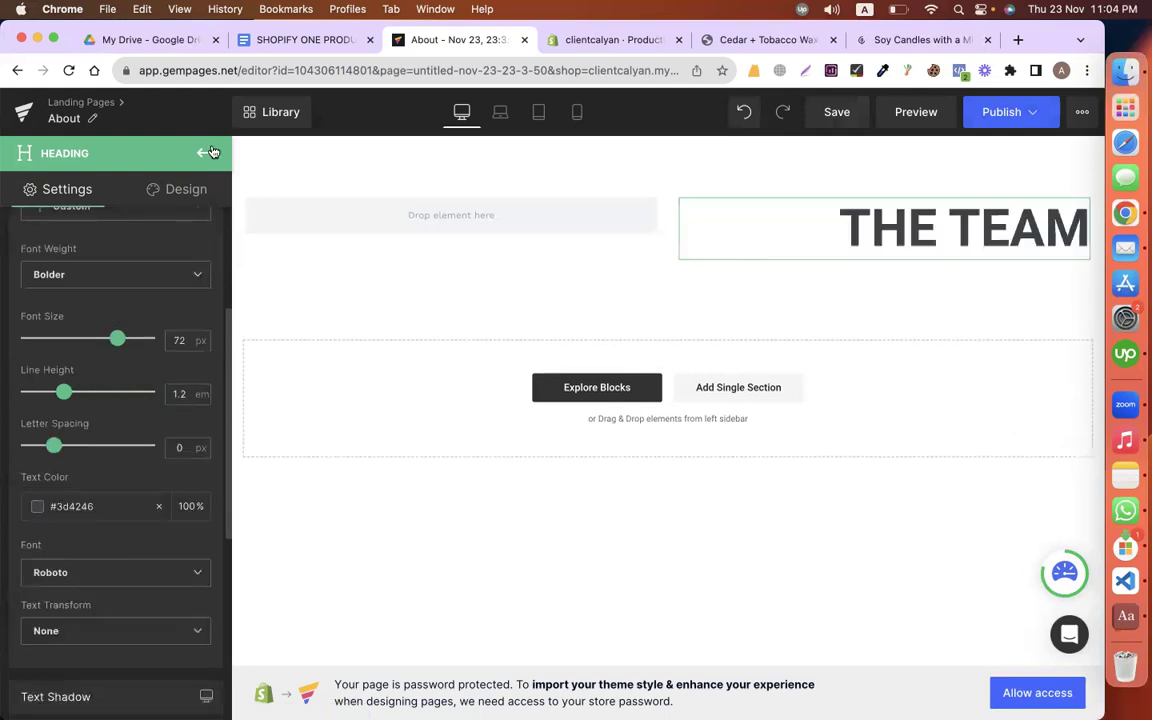
left_click(204, 152)
left_click_drag(95, 282, 879, 228)
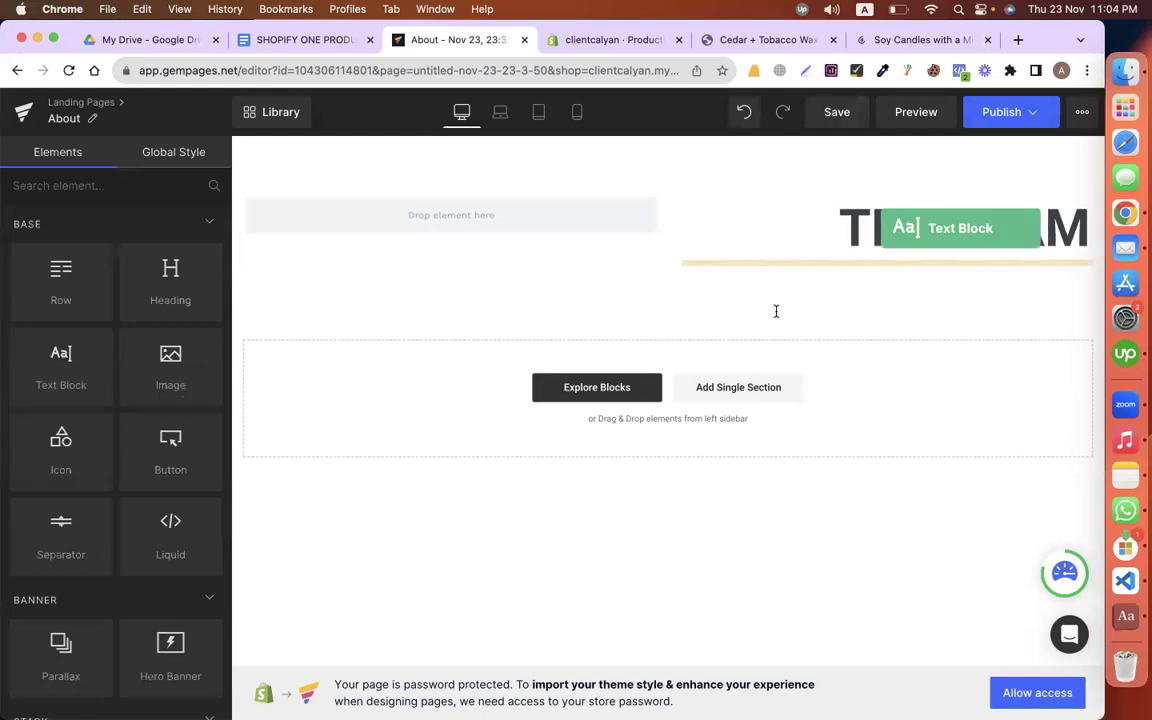
Step: Add a text block under THE TEAM with the two team paragraphs pasted as plain text
left_click_drag(776, 311, 776, 311)
double_click(776, 313)
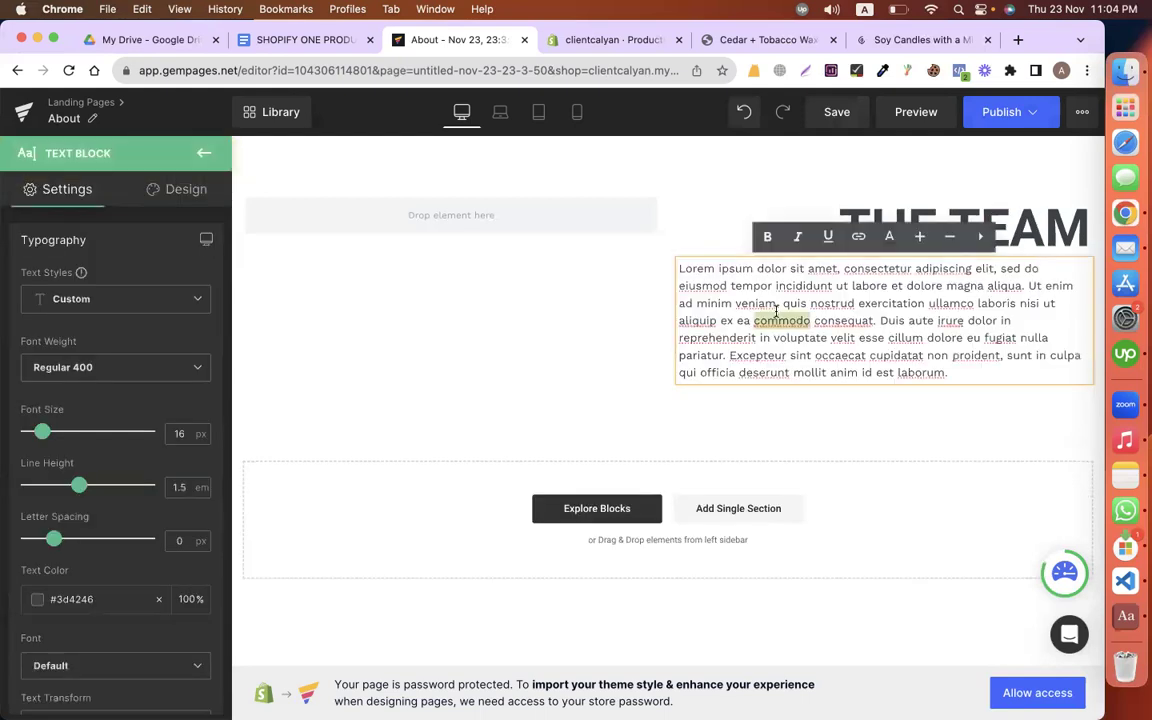
key("super+a")
key("super+v")
left_click(738, 452)
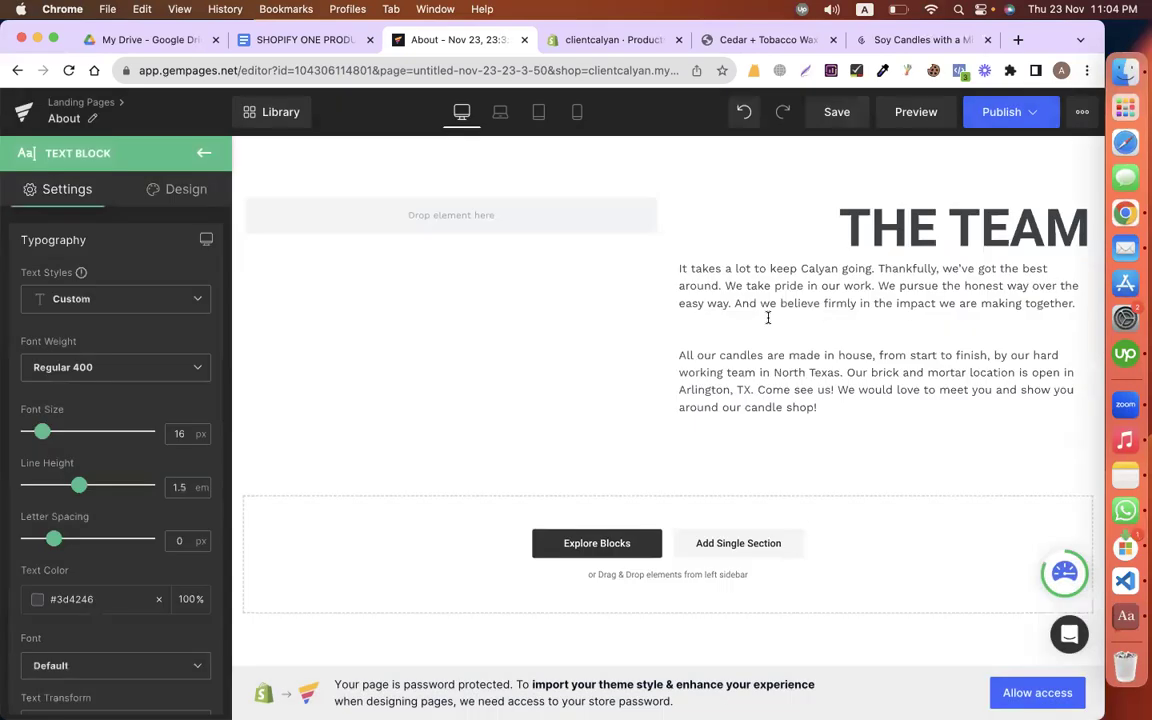
left_click(768, 317)
key("BackSpace")
Step: Place an Image element in the row's empty left column
left_click(395, 229)
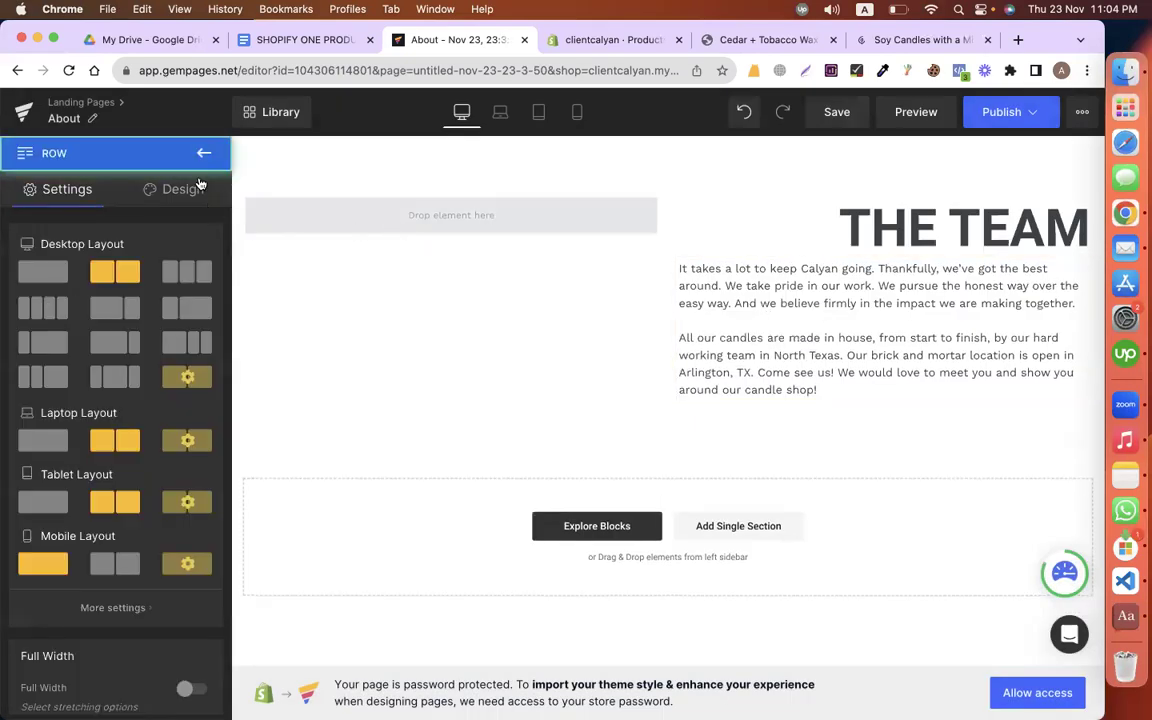
left_click(197, 154)
left_click_drag(182, 343, 396, 330)
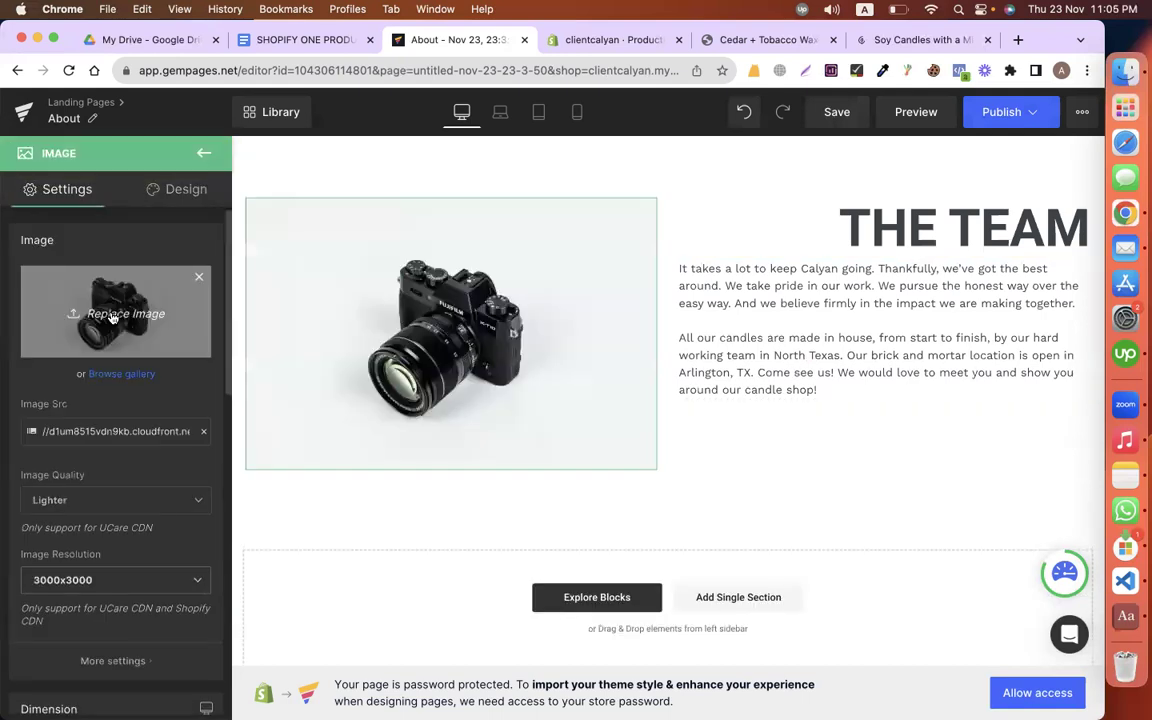
Step: Replace the camera image with the team group photo from the Desktop
left_click(113, 317)
scroll(197, 511, "down", 1)
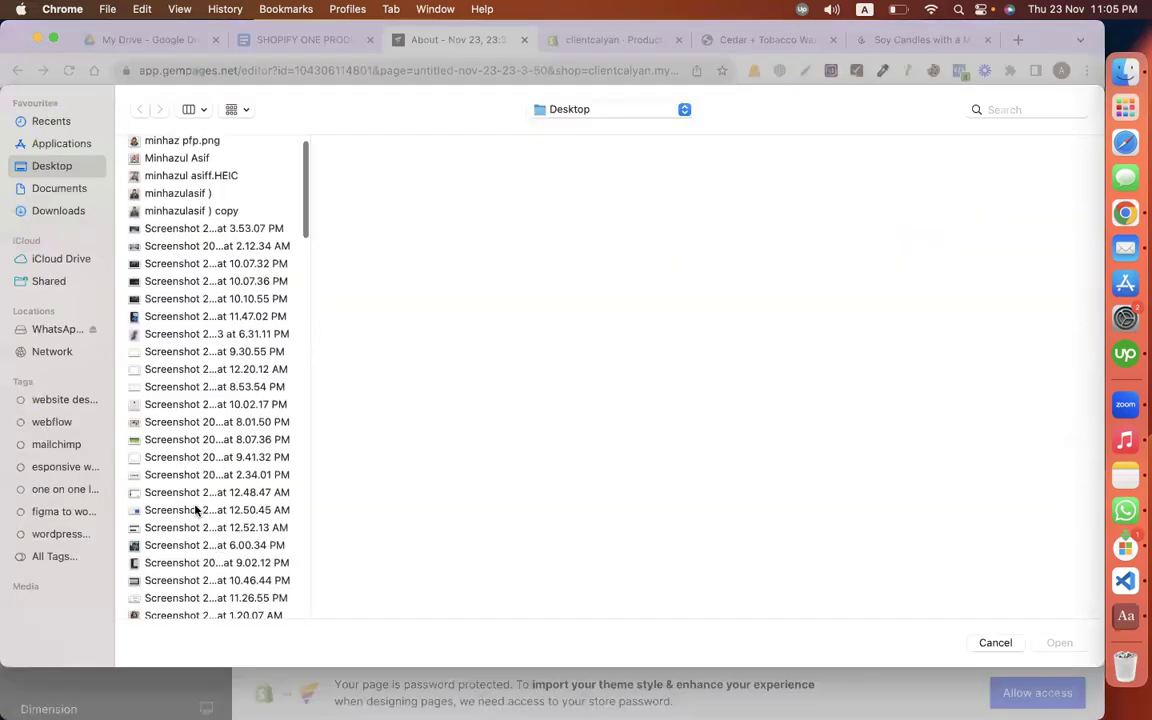
scroll(197, 511, "down", 10)
left_click(168, 300)
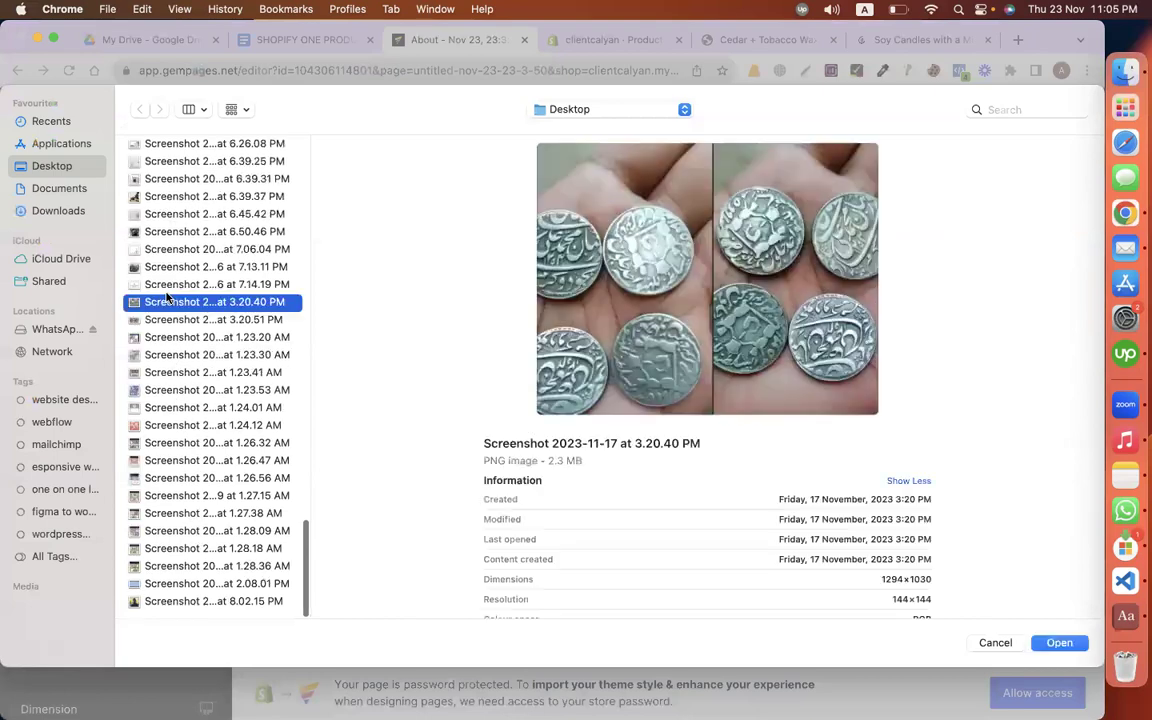
key("Up")
key("Up")
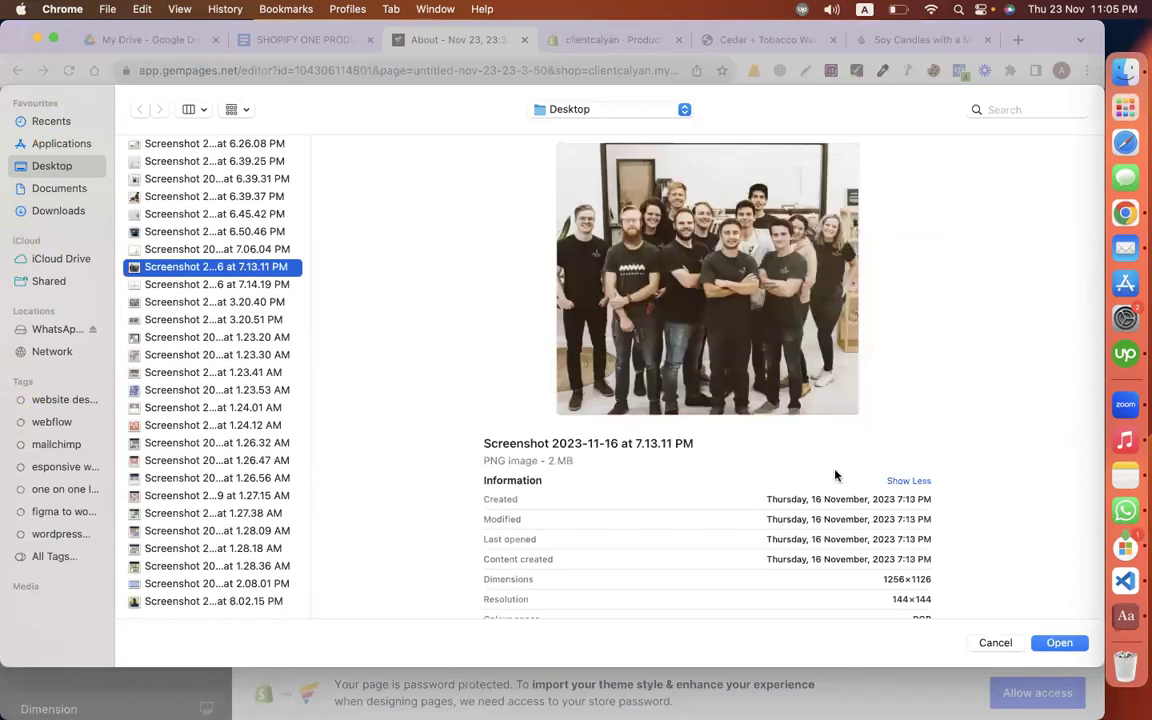
key("Return")
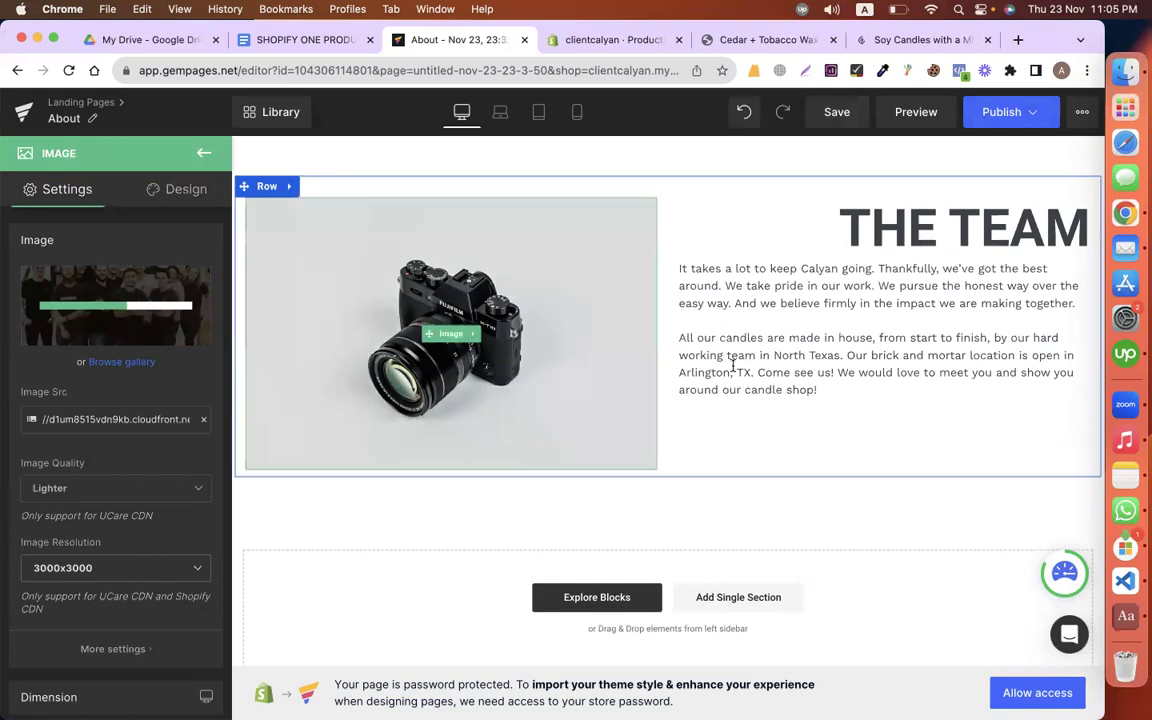
Step: Reselect the left-column image and upload the team group photo again
left_click(681, 310)
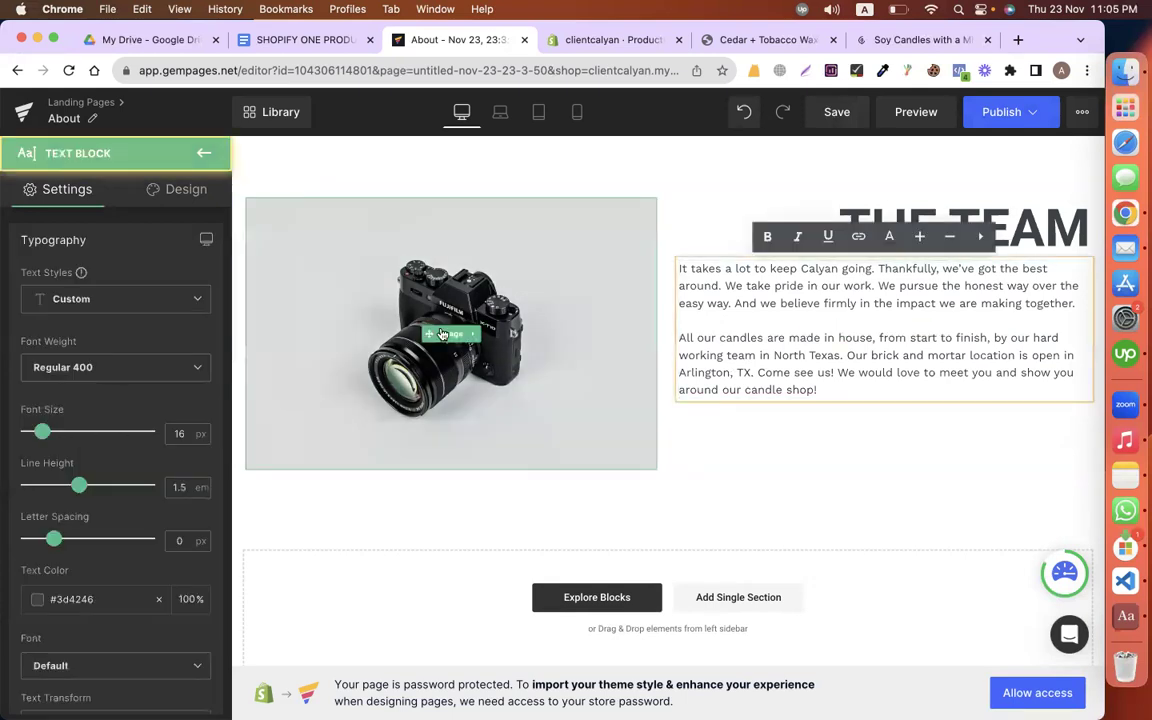
left_click(373, 289)
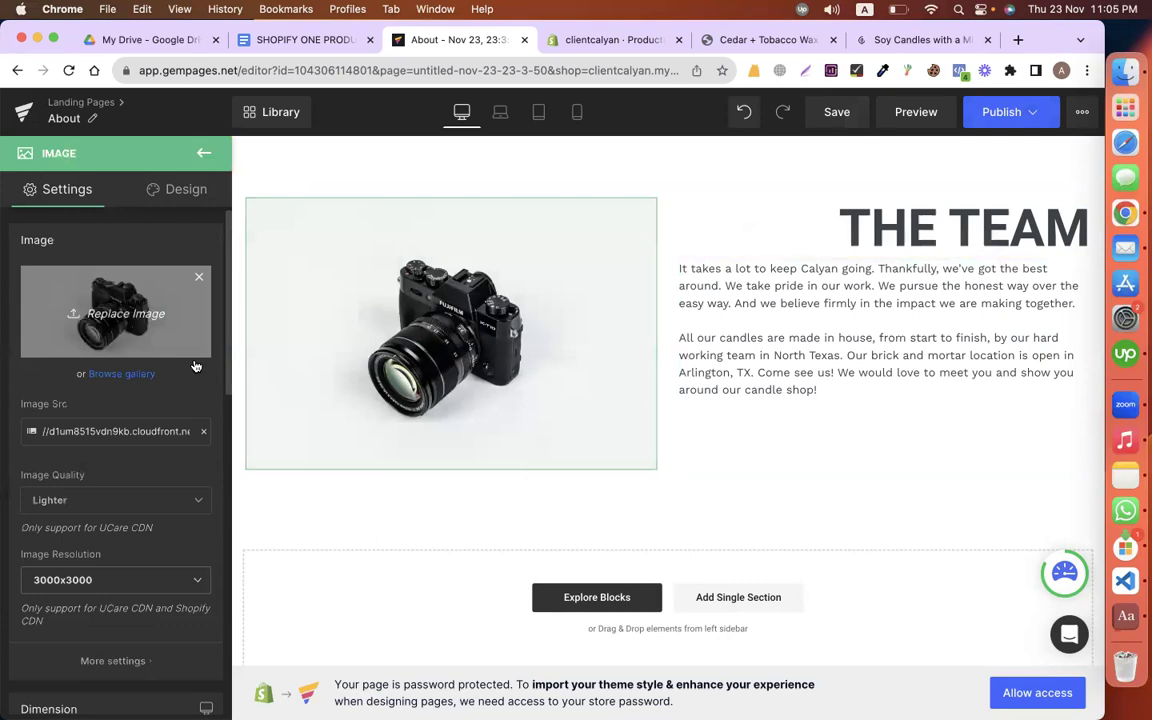
left_click(178, 332)
scroll(194, 364, "down", 15)
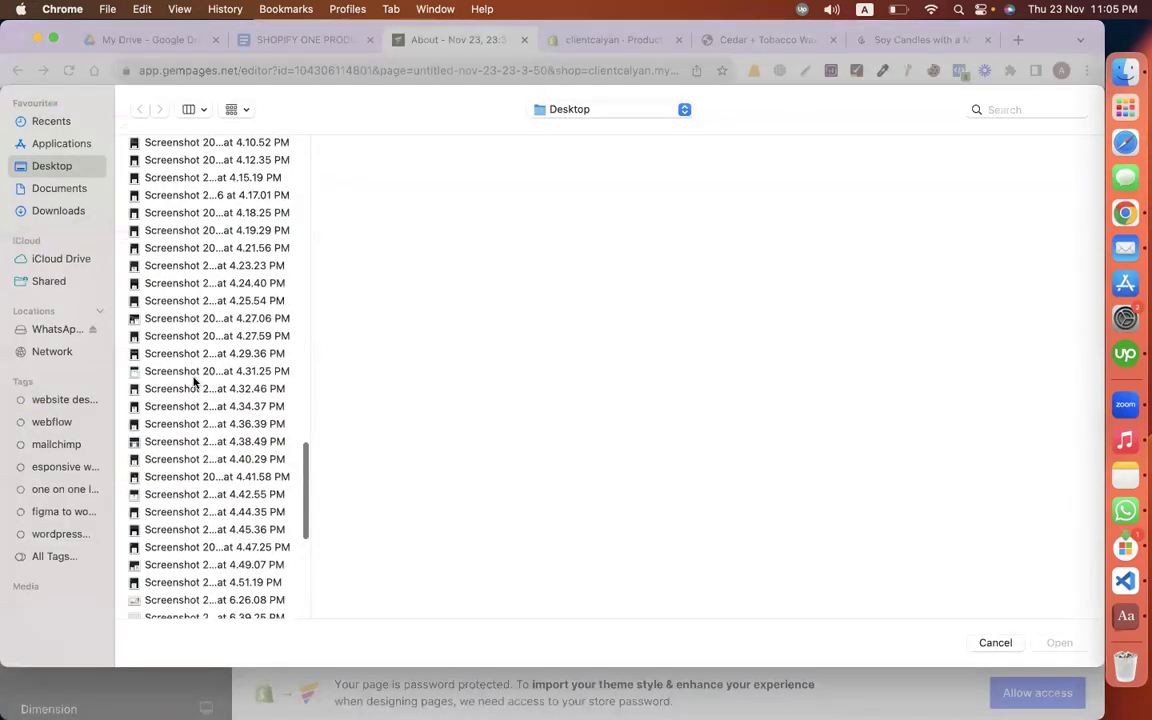
left_click(181, 288)
left_click(168, 266)
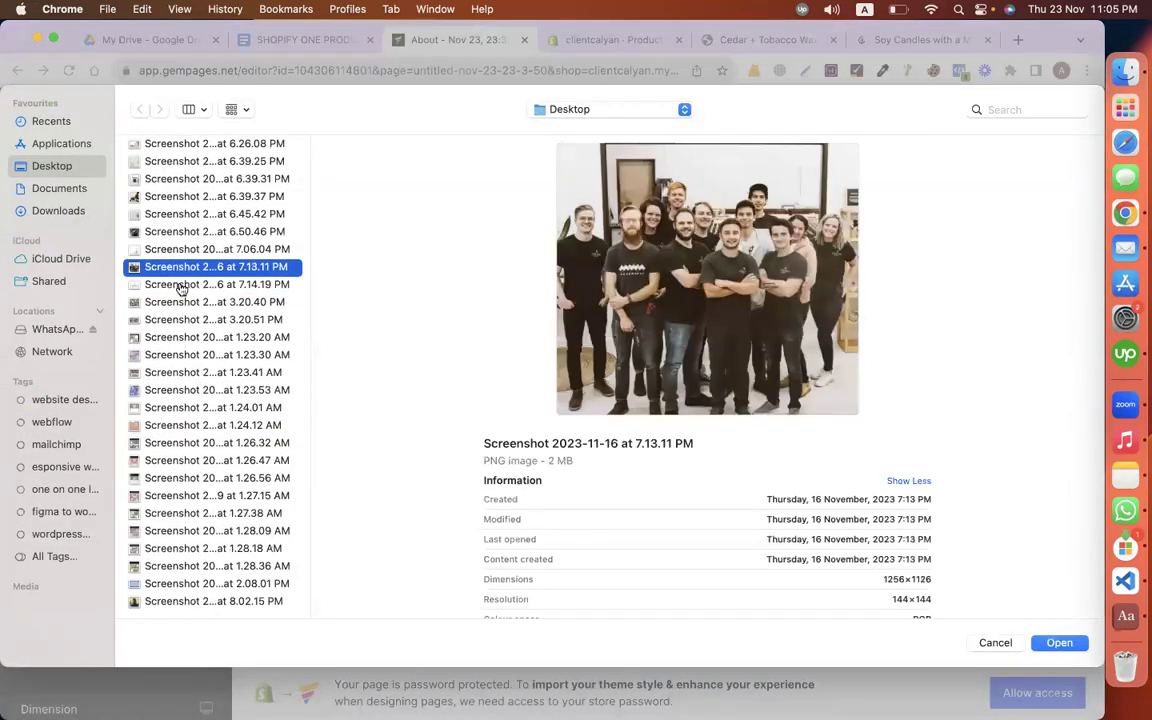
key("Return")
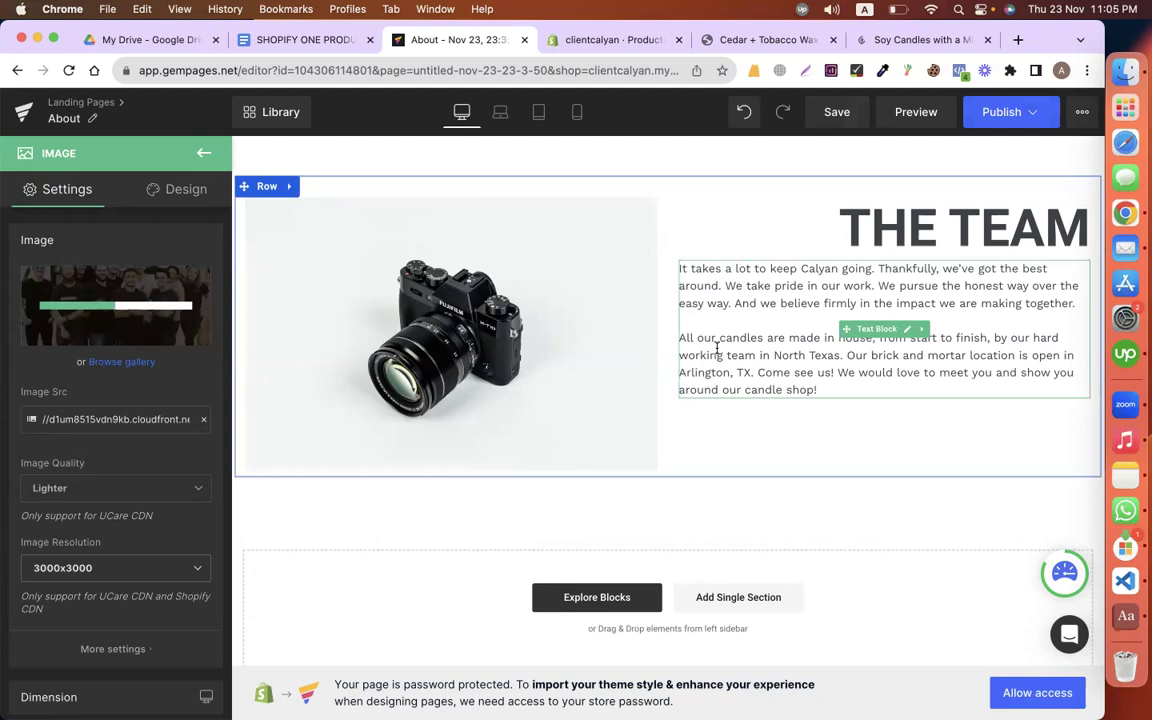
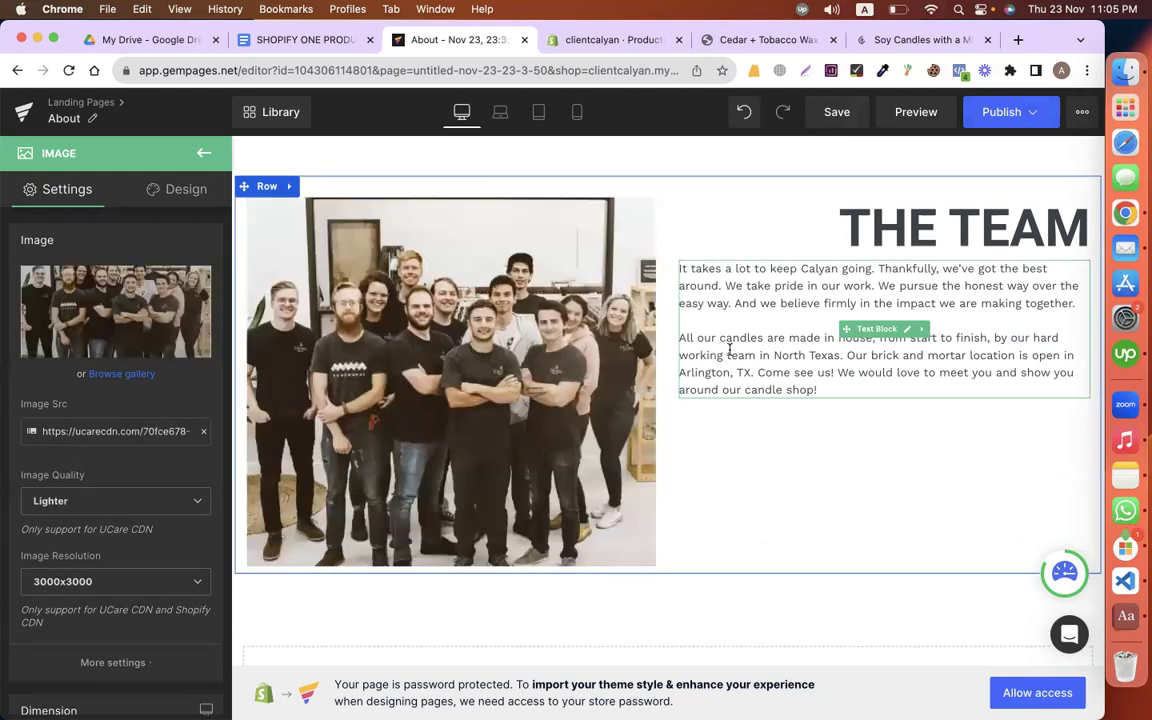
Step: Give THE TEAM heading a 50 px top margin
left_click(729, 352)
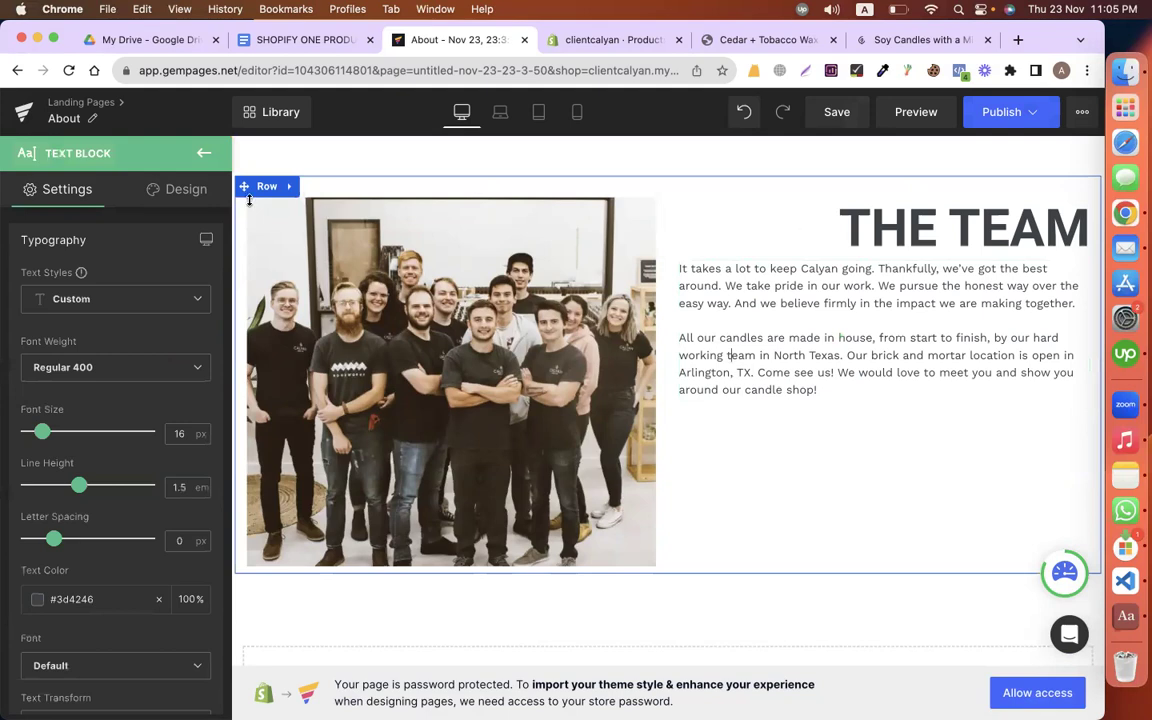
left_click(180, 189)
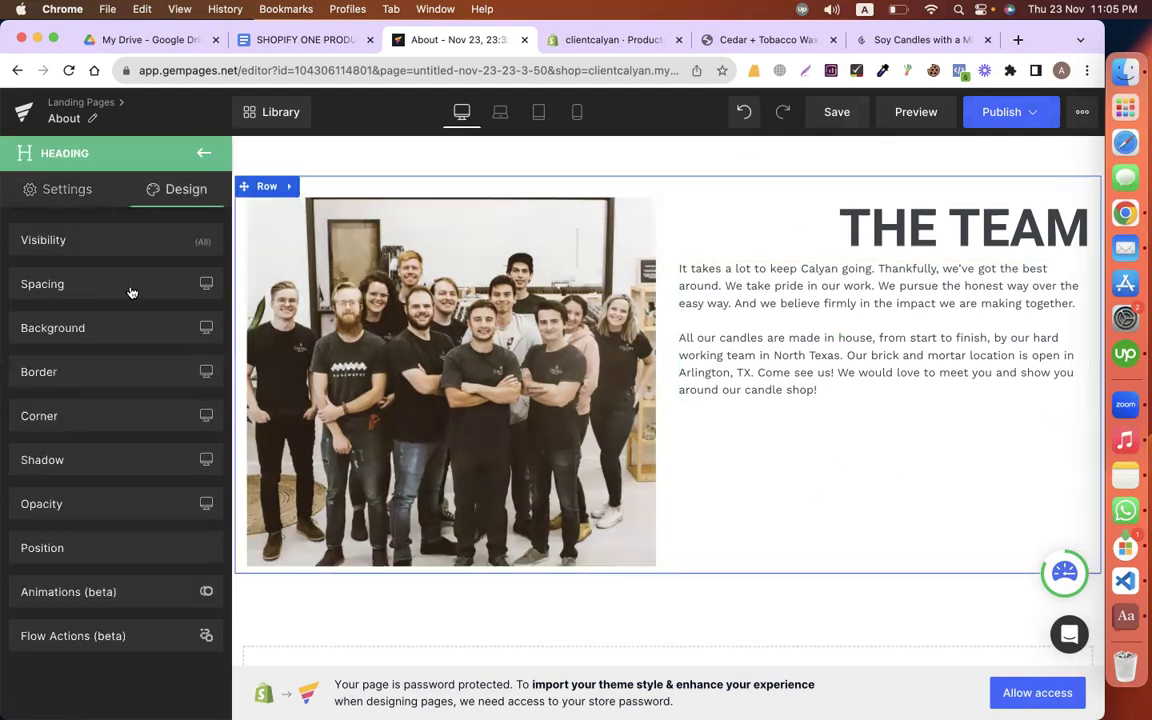
left_click(130, 290)
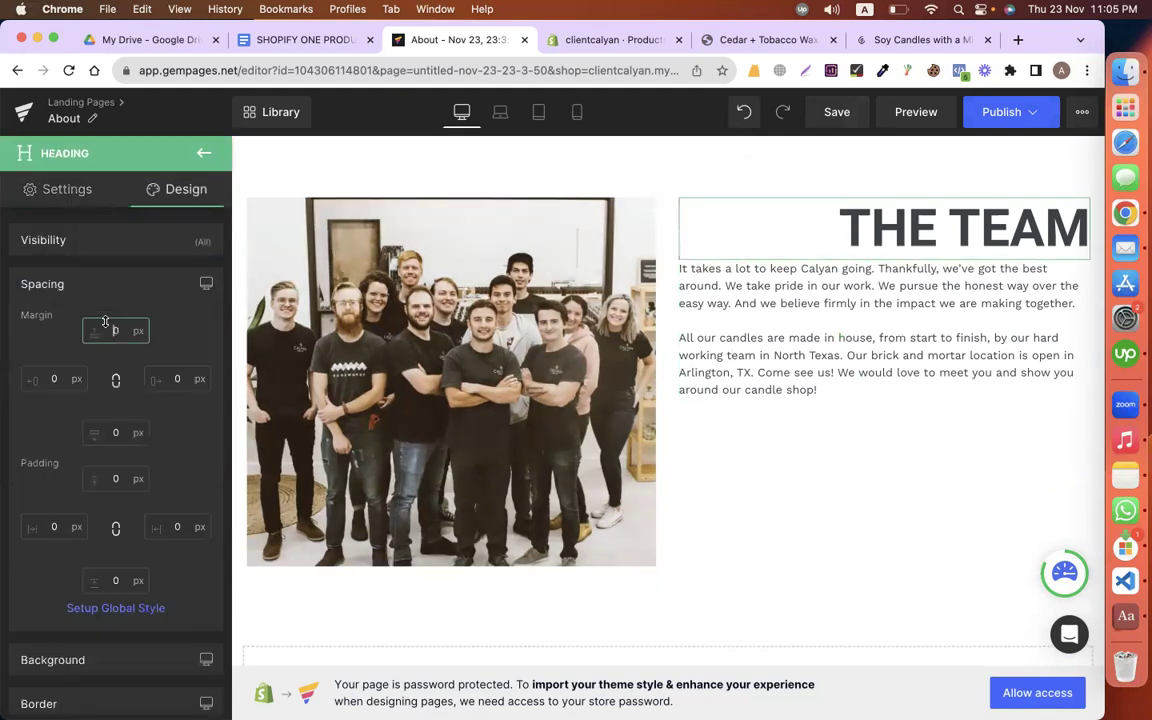
left_click(115, 330)
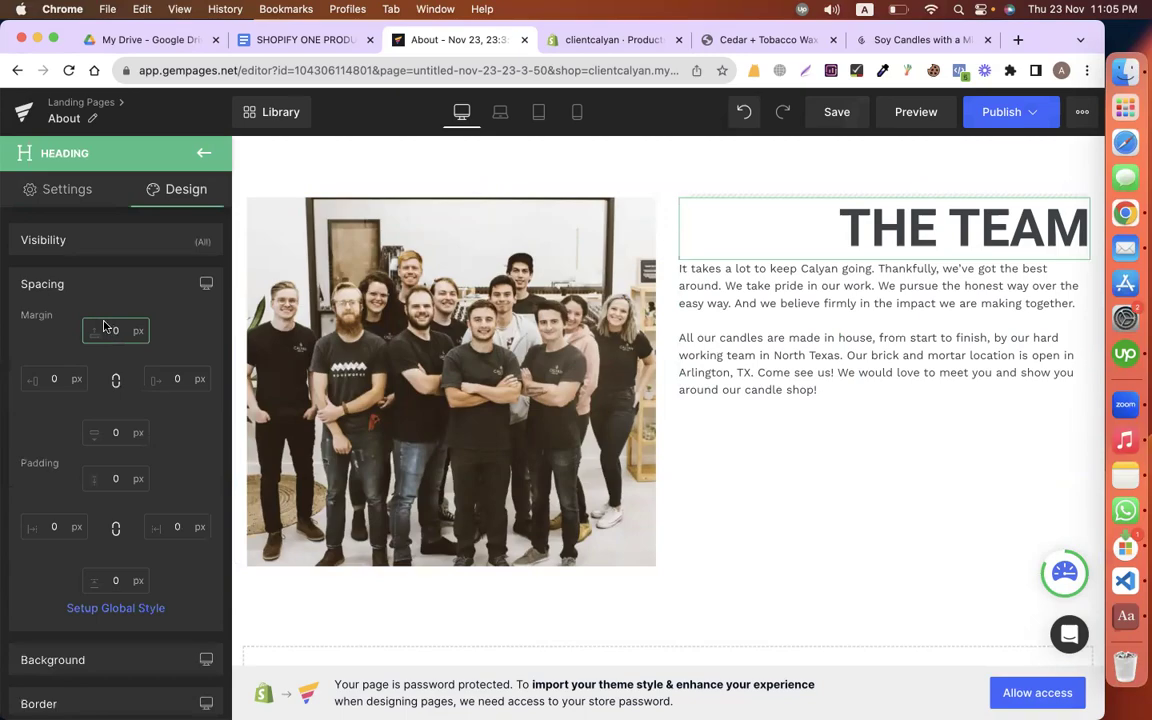
key("ctrl+super+q")
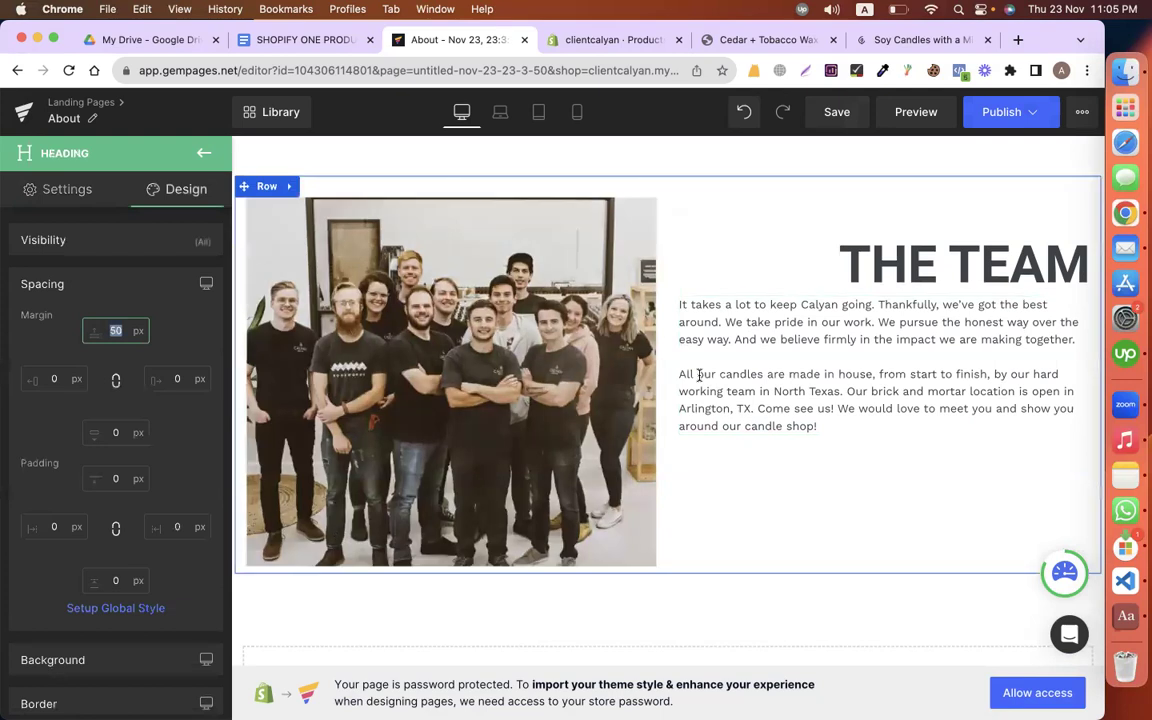
Step: Set the team paragraph's top margin to 30 px
left_click(717, 375)
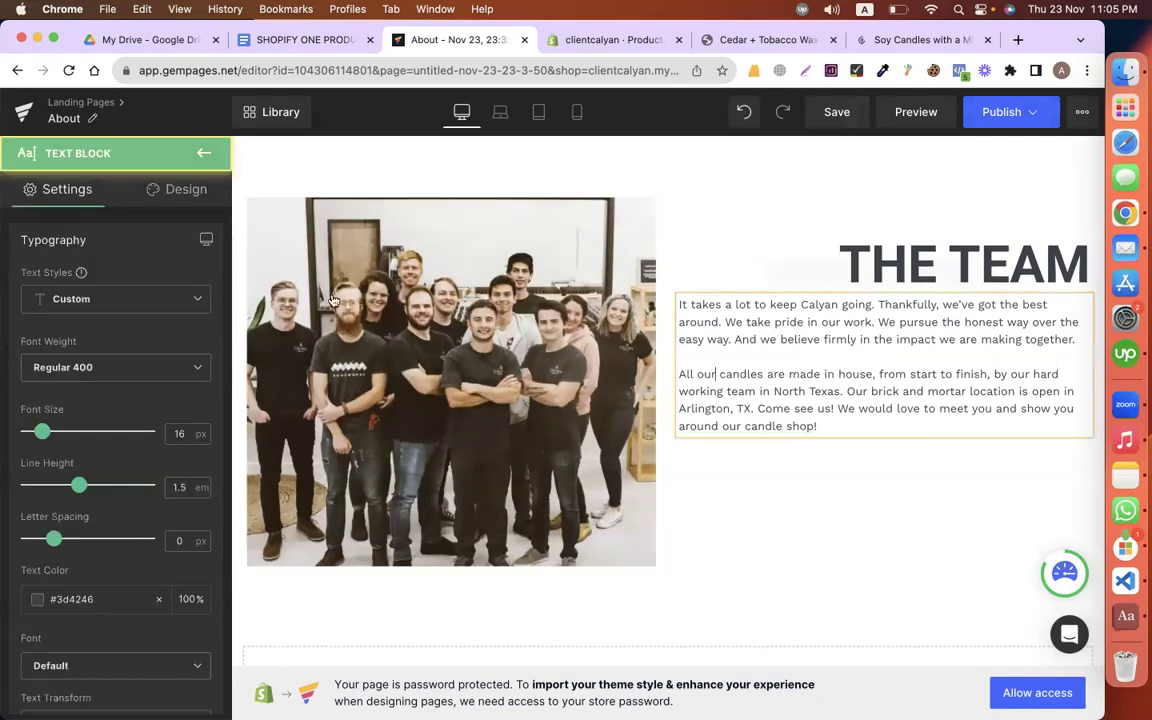
left_click(186, 189)
left_click(100, 284)
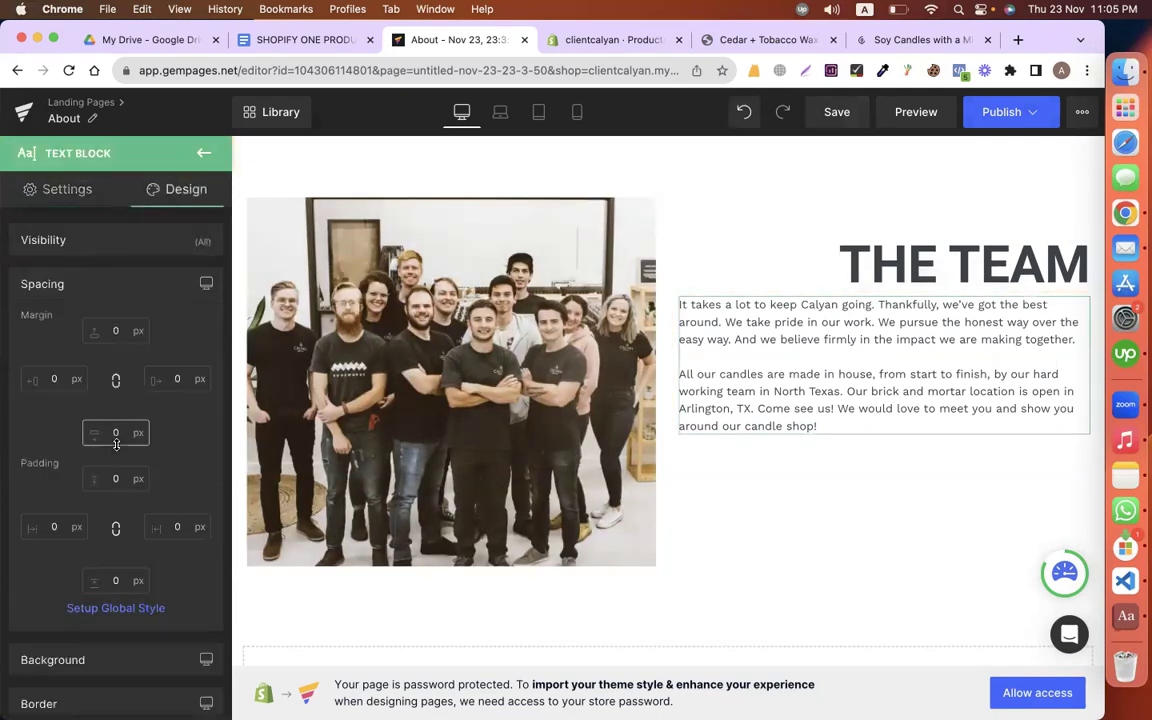
left_click(110, 340)
type("30")
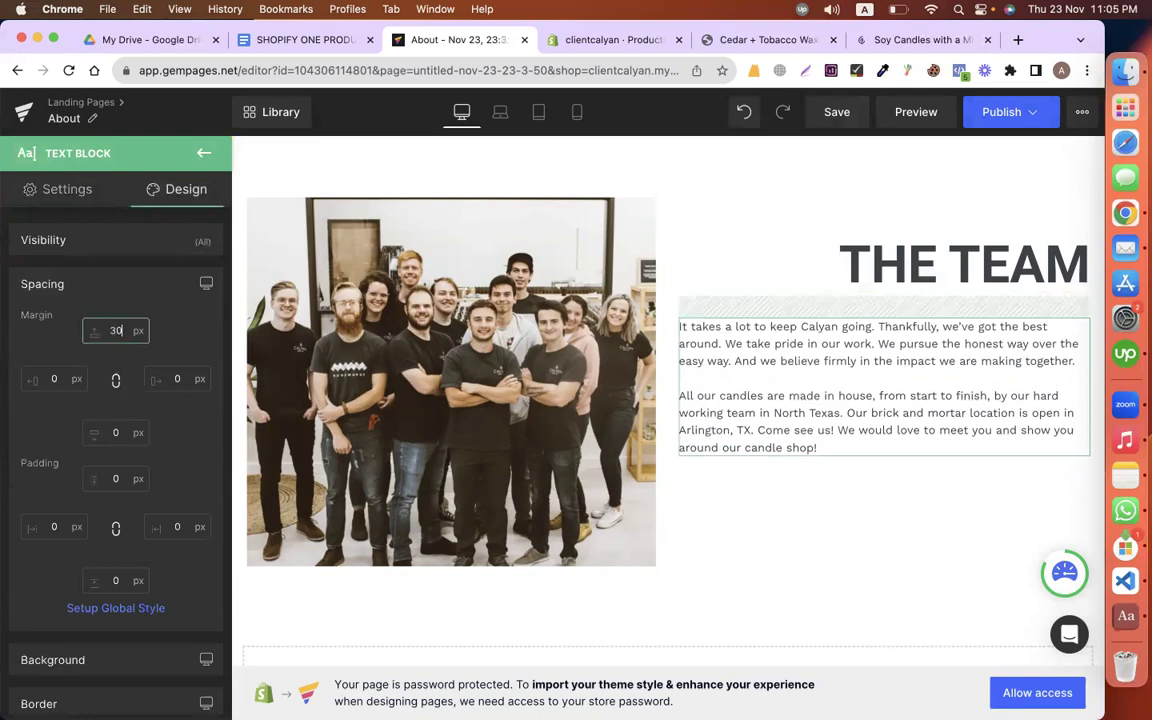
Step: Pad the photo-and-text row by 20 px on every side
left_click(950, 260)
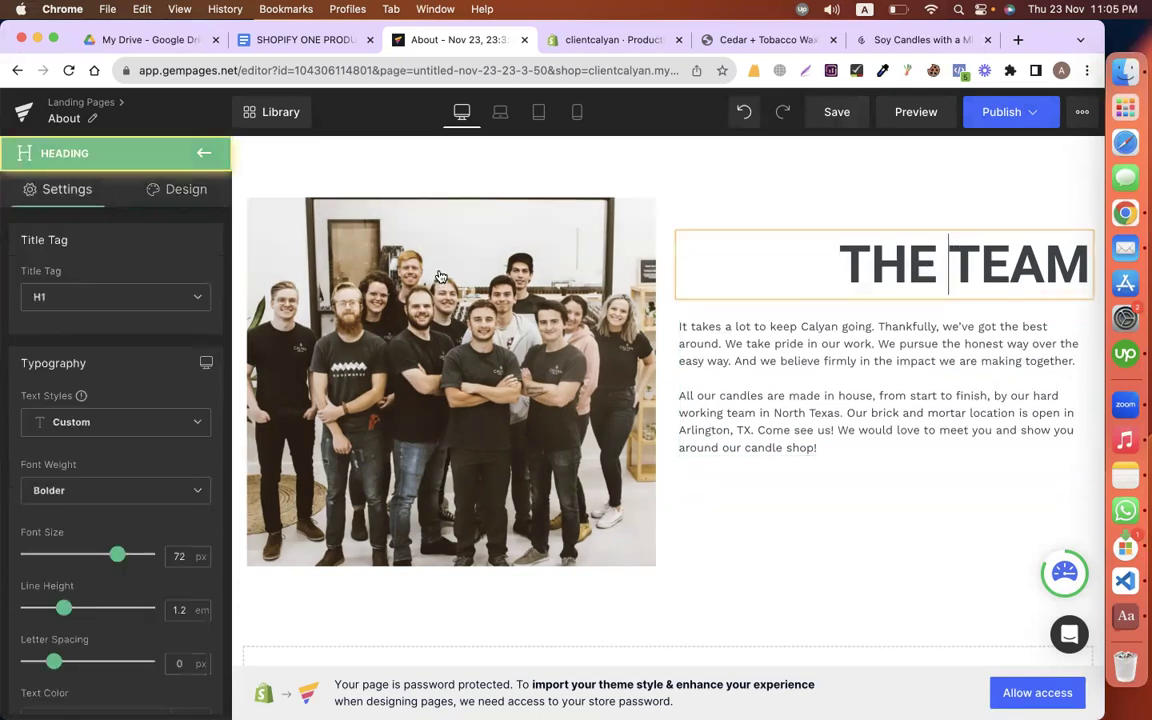
left_click(244, 172)
left_click(250, 170)
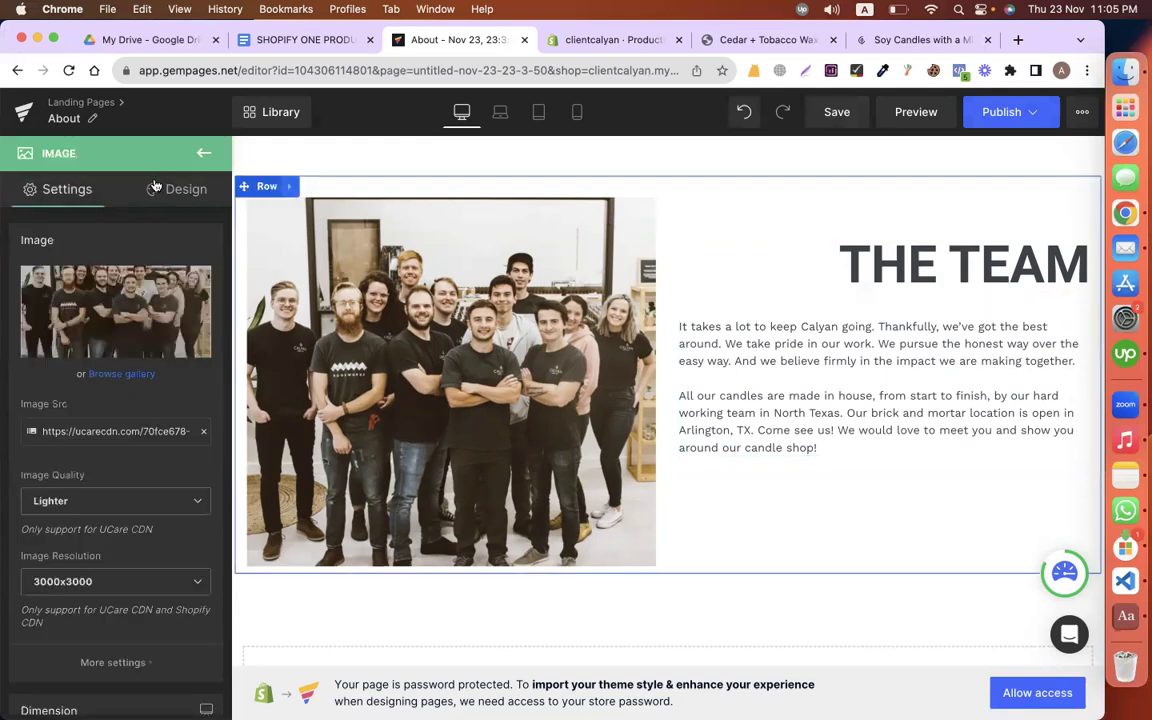
left_click(160, 188)
left_click(62, 272)
double_click(112, 478)
type("0")
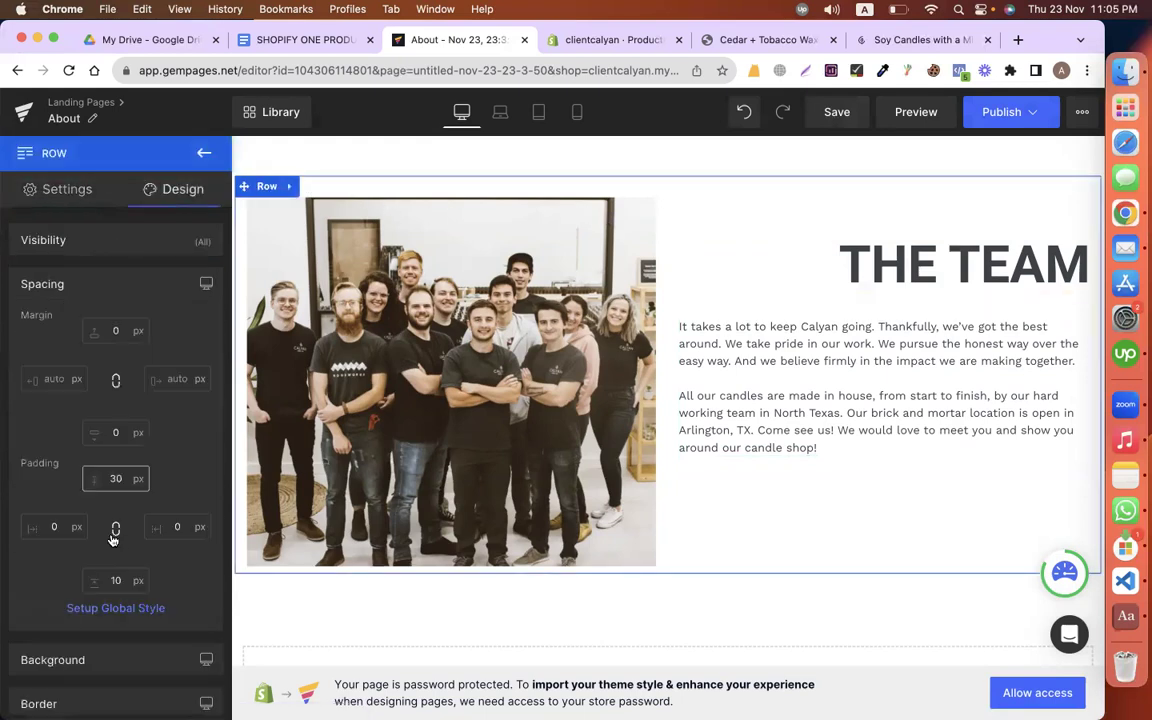
left_click(53, 520)
type("20")
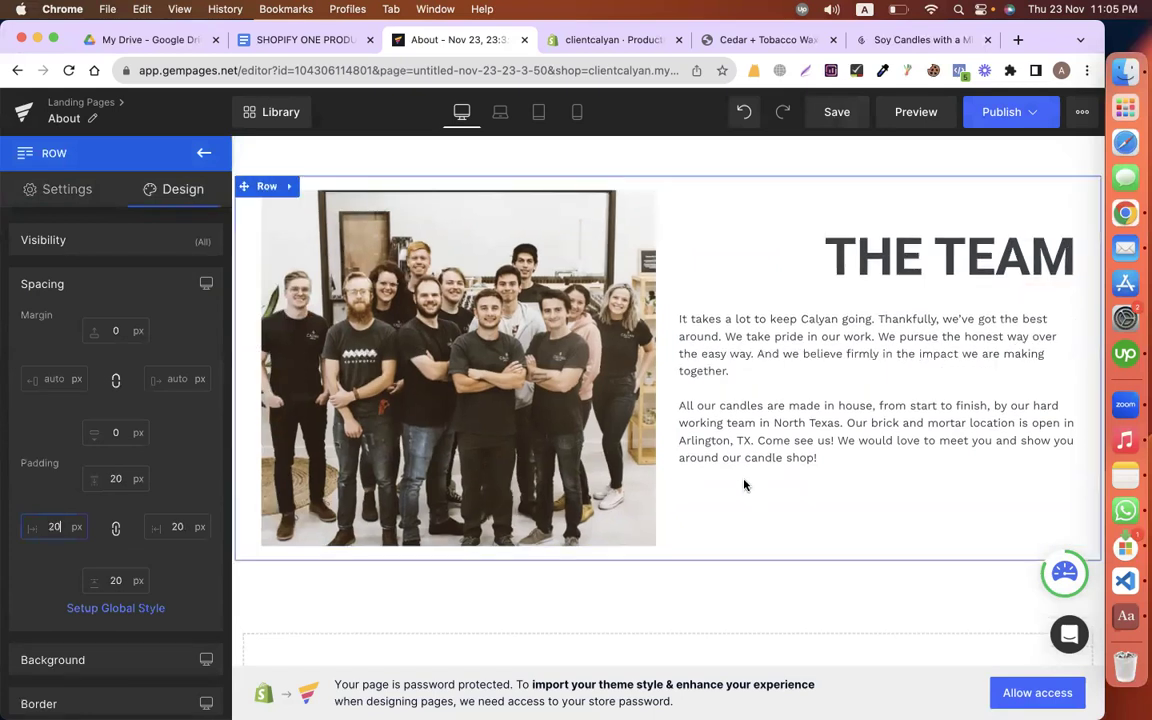
scroll(745, 484, "down", 1)
left_click(878, 410)
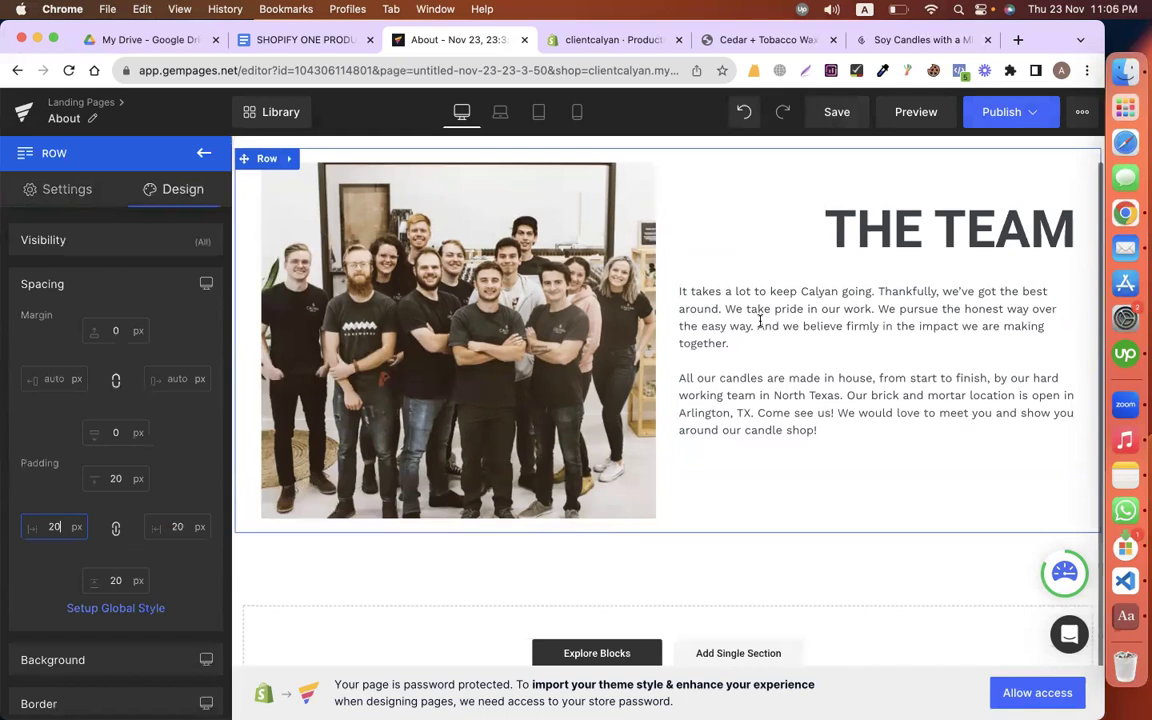
Step: Right-align the team paragraph and set it in Roboto at 18 px
scroll(129, 530, "down", 5)
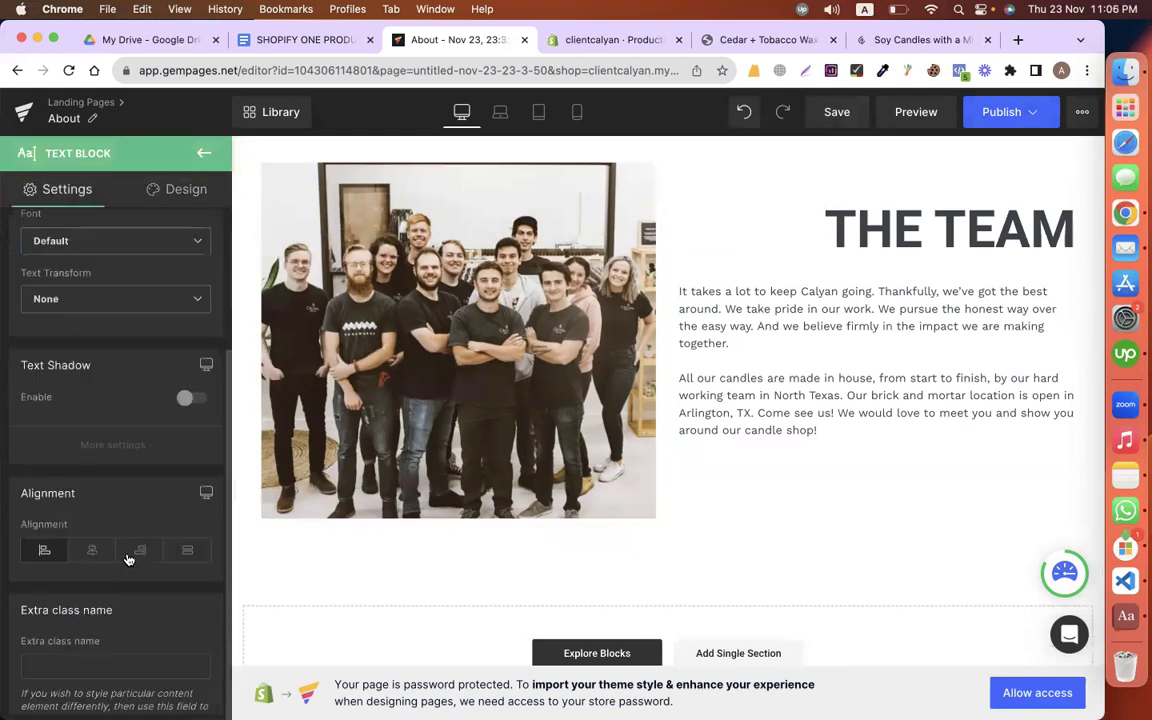
left_click(139, 551)
scroll(979, 278, "up", 2)
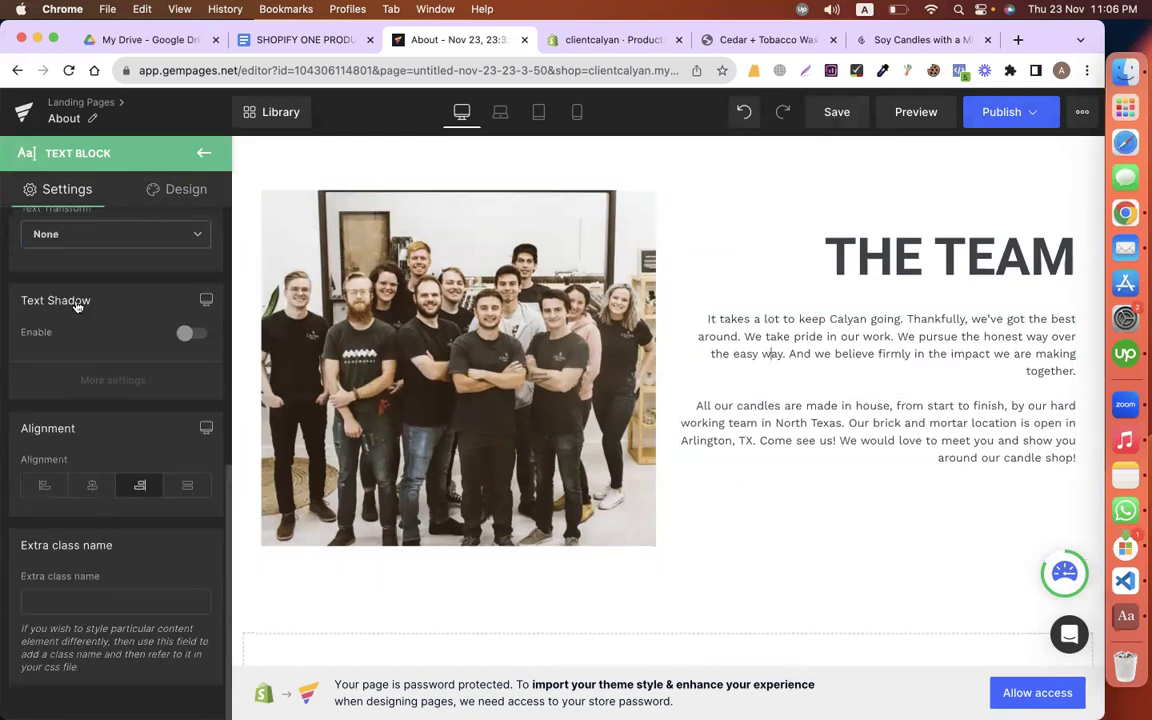
scroll(70, 285, "up", 5)
scroll(87, 521, "down", 3)
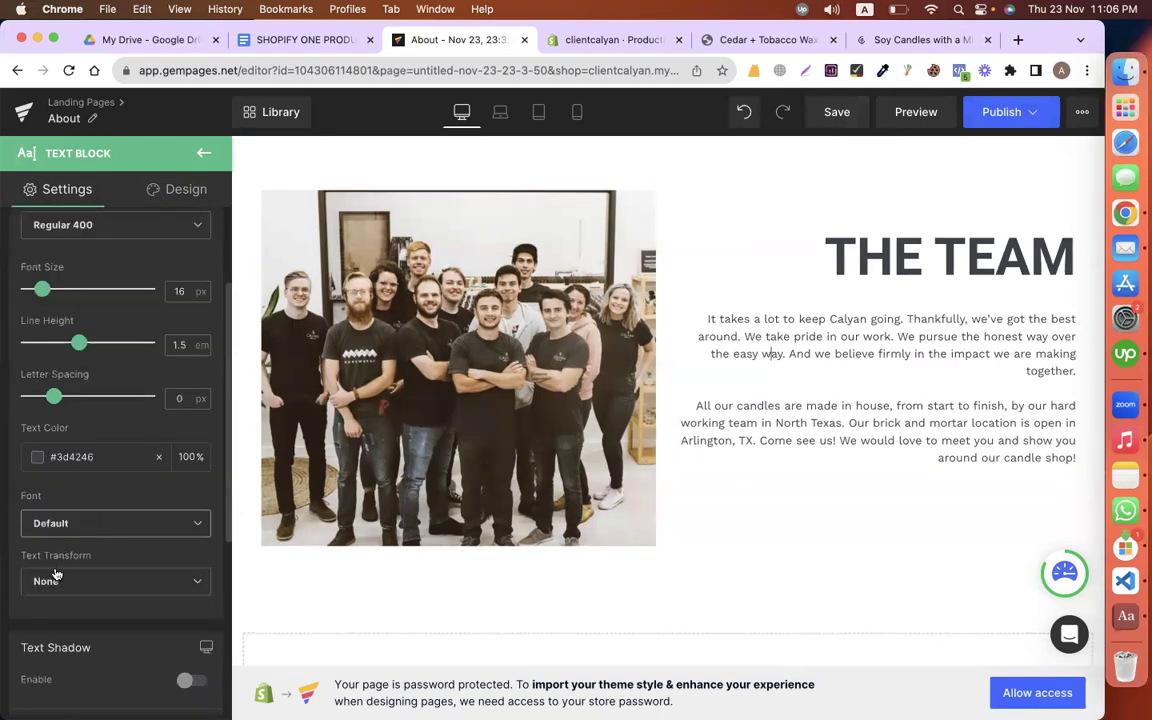
left_click(55, 521)
left_click(68, 578)
left_click(181, 357)
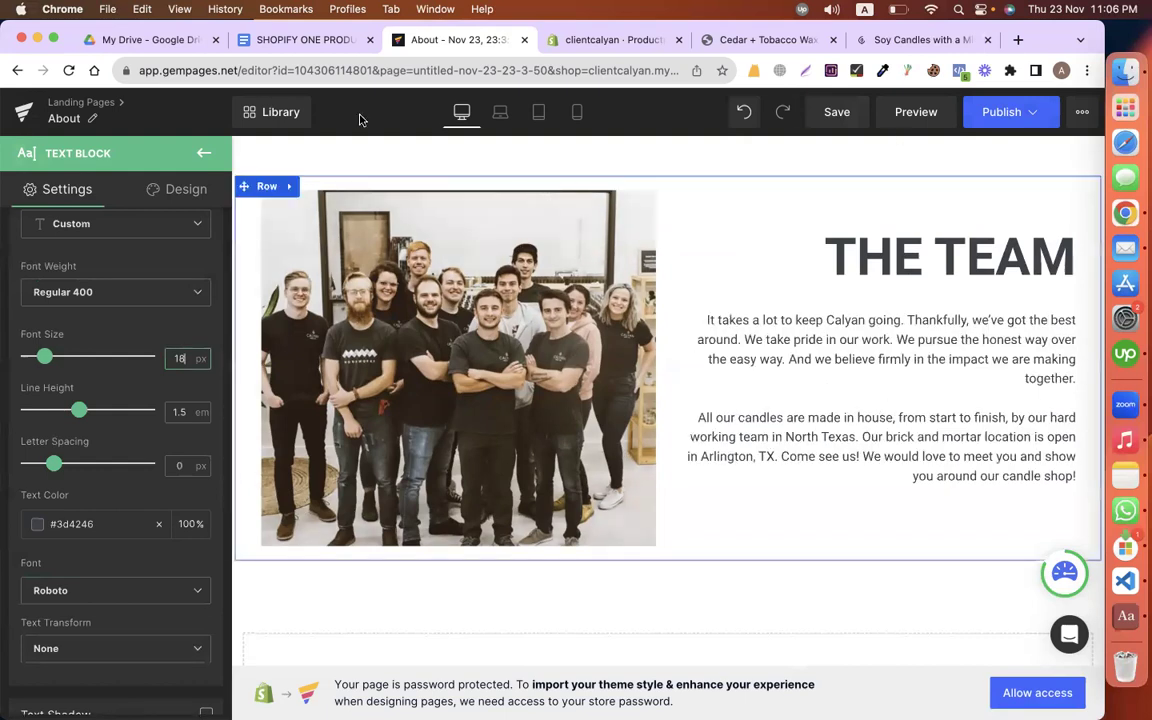
Step: Publish the About page and check it in Shopify's Pages list
left_click(1001, 111)
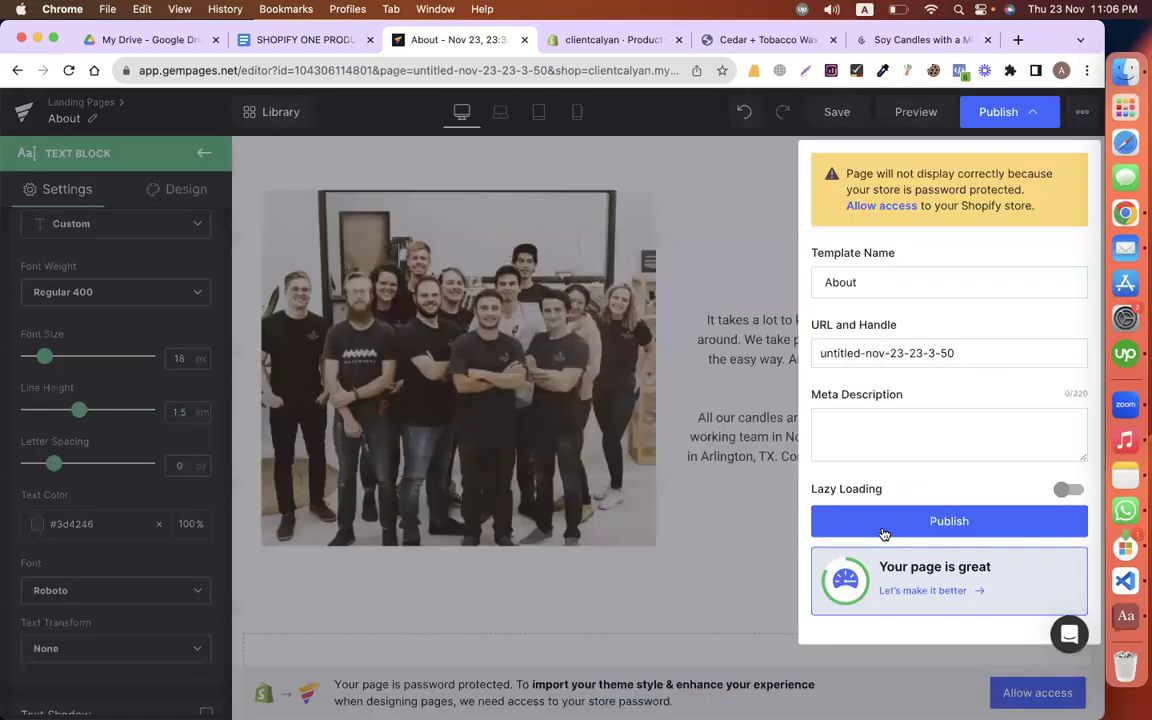
left_click(885, 522)
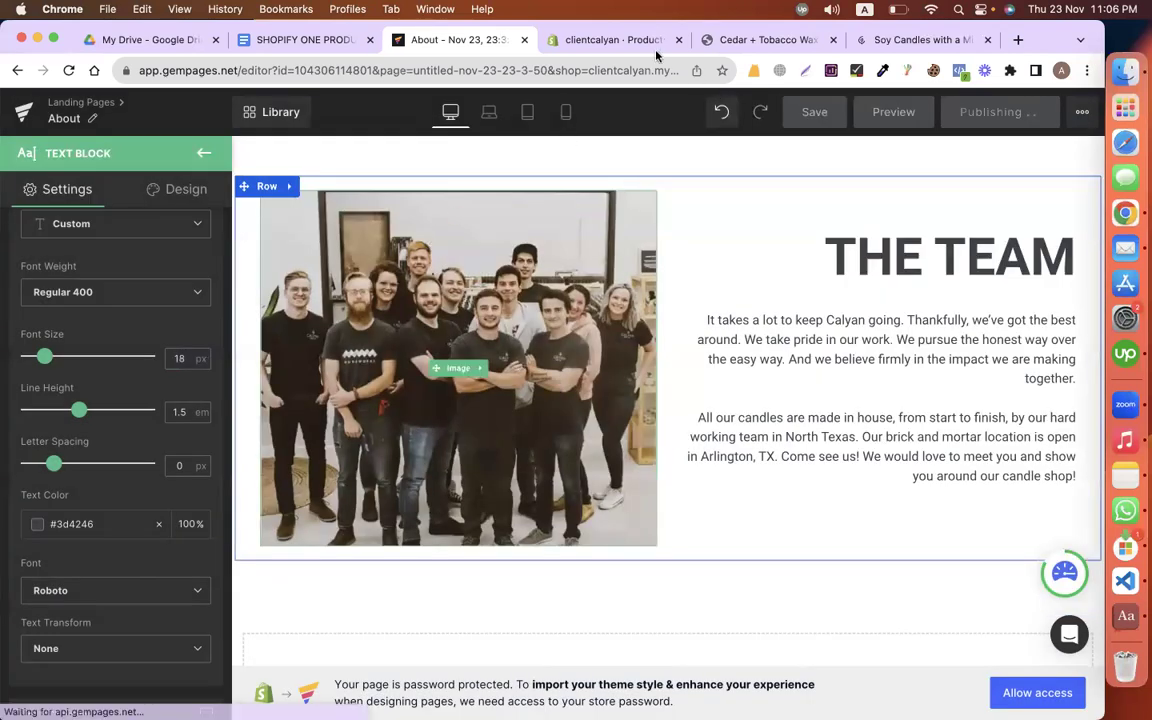
left_click(566, 40)
left_click(88, 512)
left_click(53, 438)
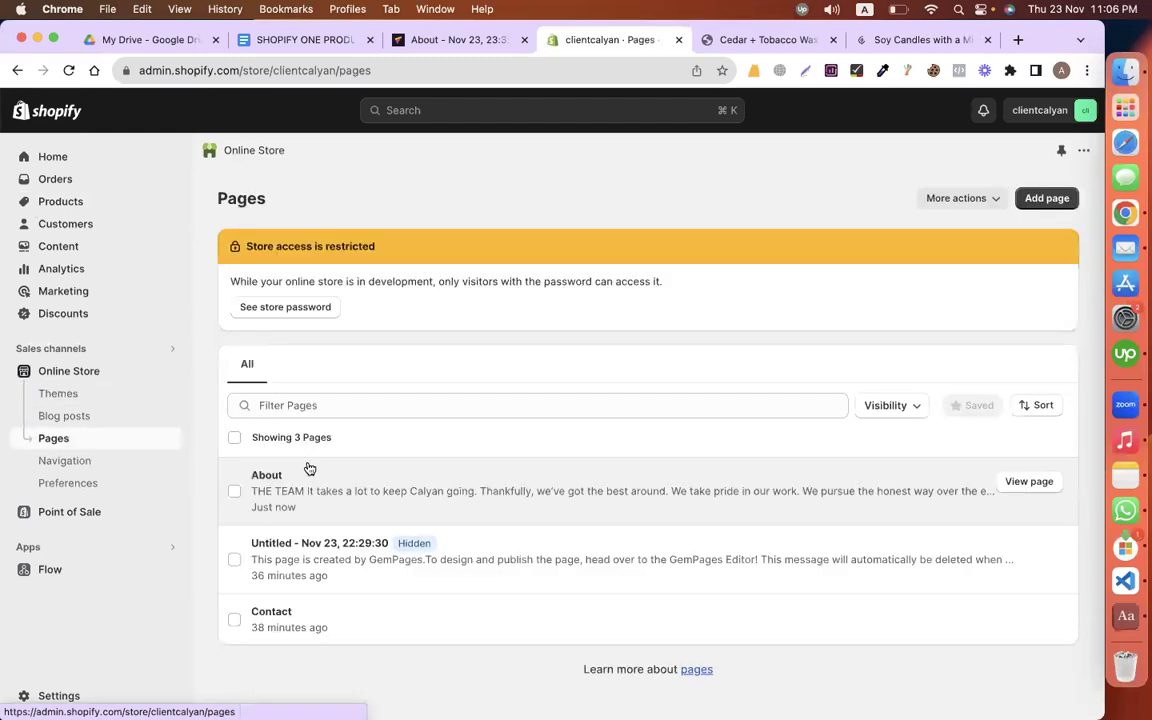
Step: Skim the brief from FEATURES : CHAT BOT + POP UP FORM to the page list, then open Shopify themes
left_click(300, 40)
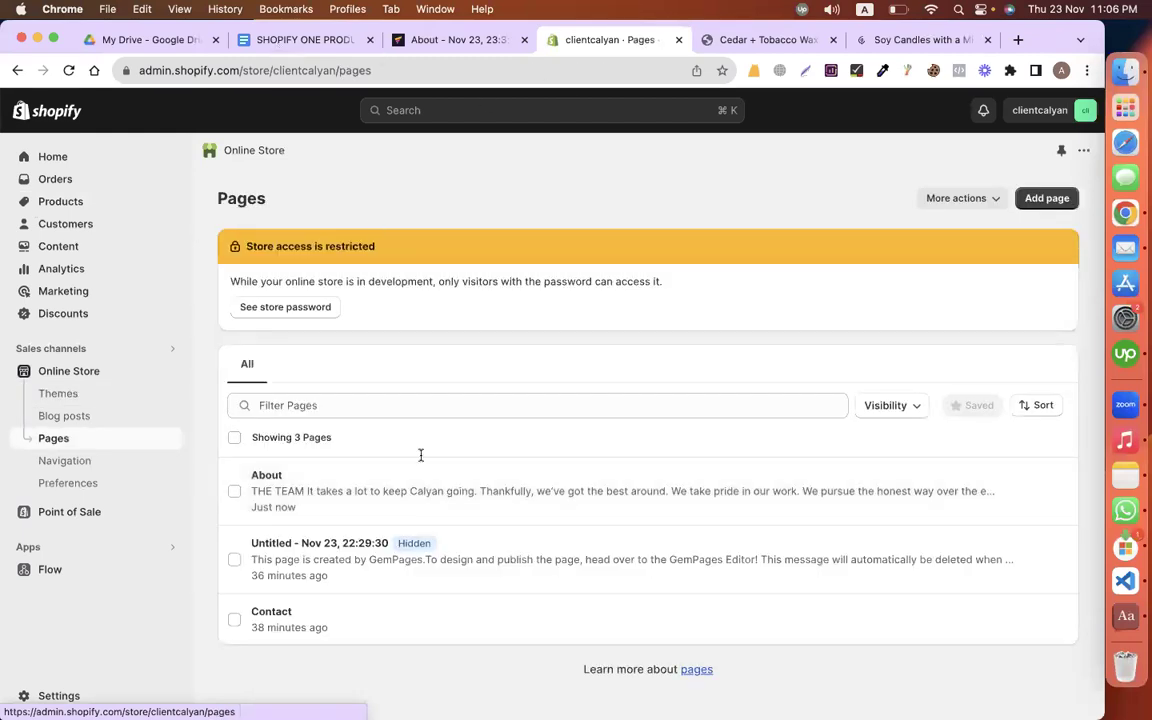
scroll(420, 455, "down", 5)
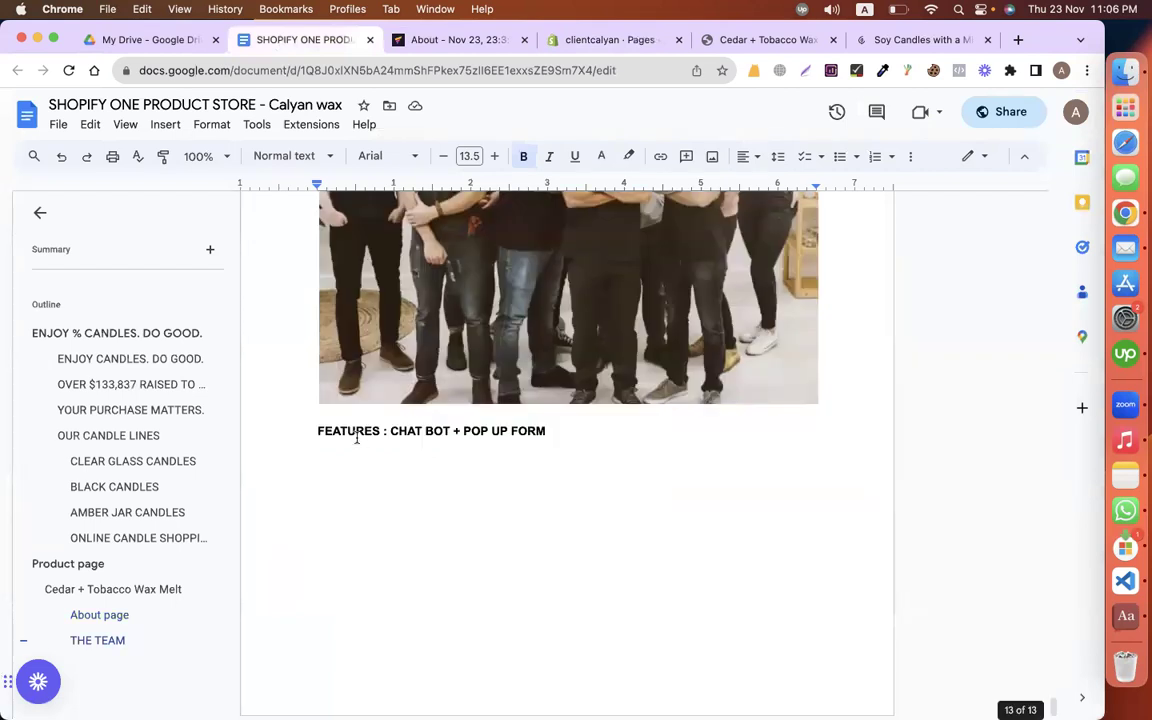
triple_click(418, 427)
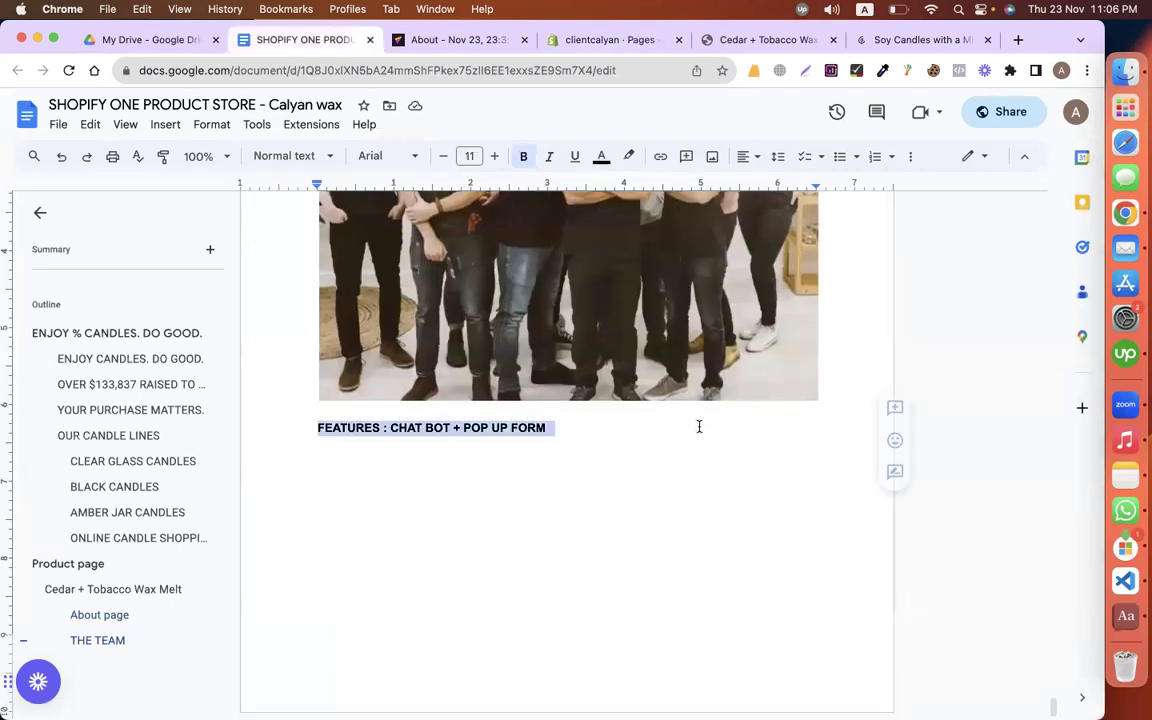
scroll(699, 427, "up", 20)
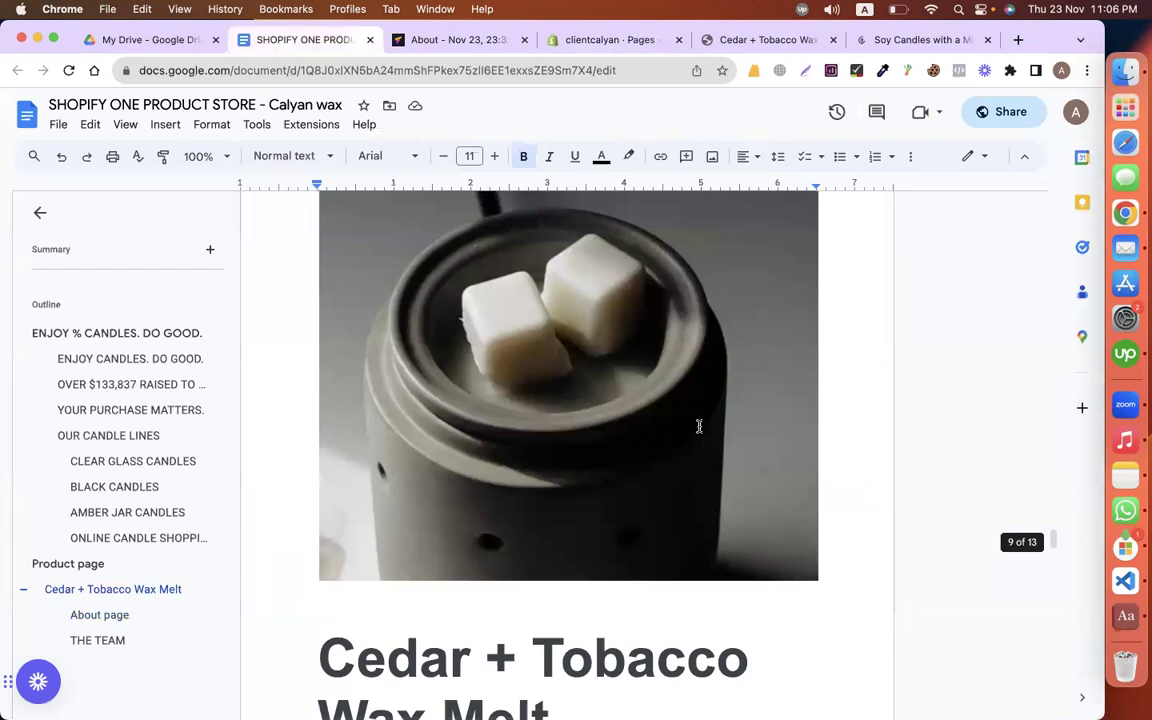
scroll(699, 427, "up", 20)
scroll(699, 427, "up", 20)
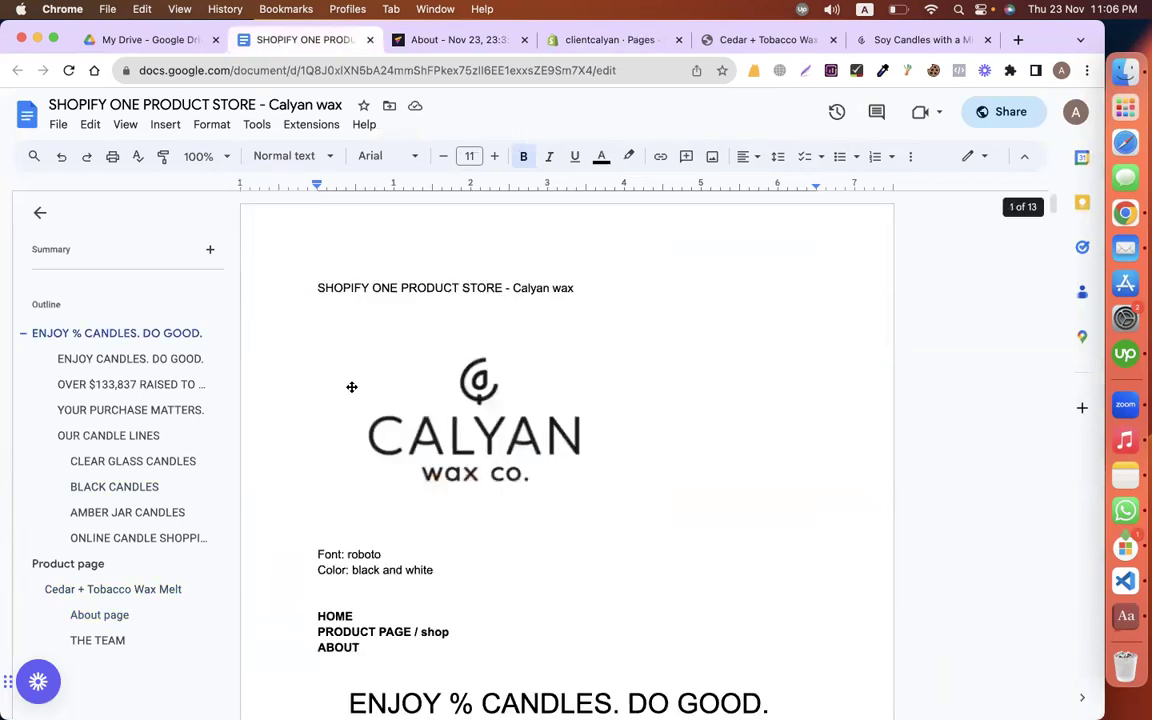
scroll(350, 386, "down", 3)
scroll(326, 356, "down", 2)
left_click_drag(316, 327, 424, 360)
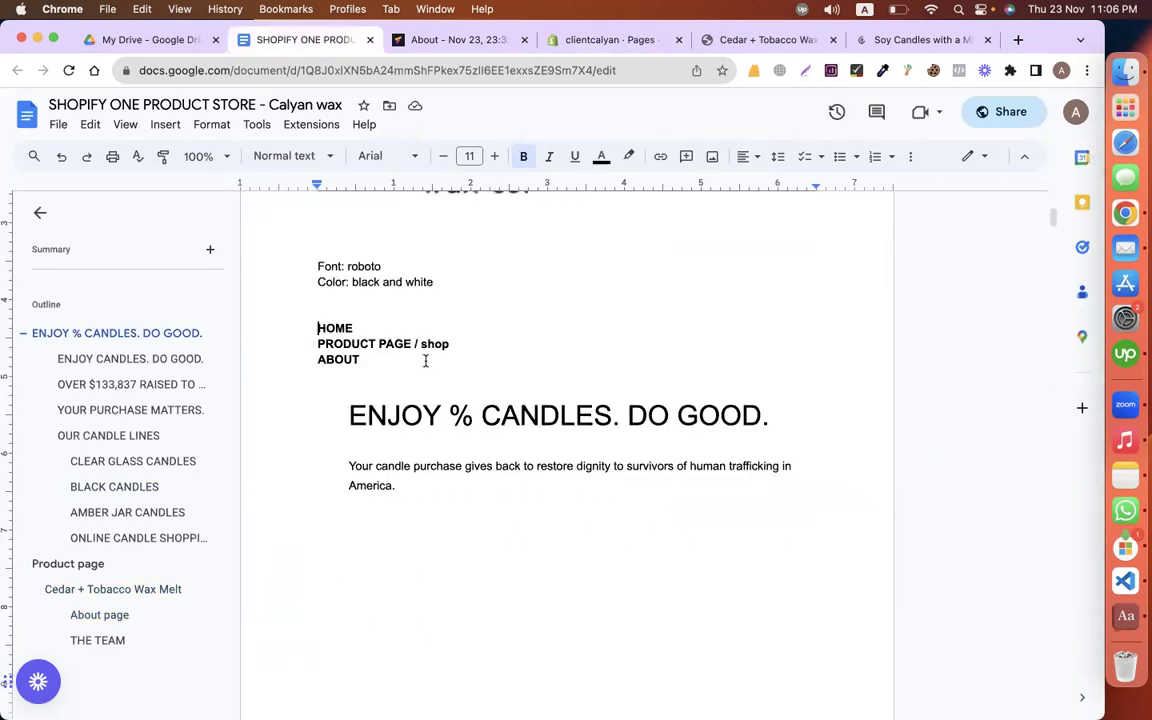
scroll(522, 355, "up", 5)
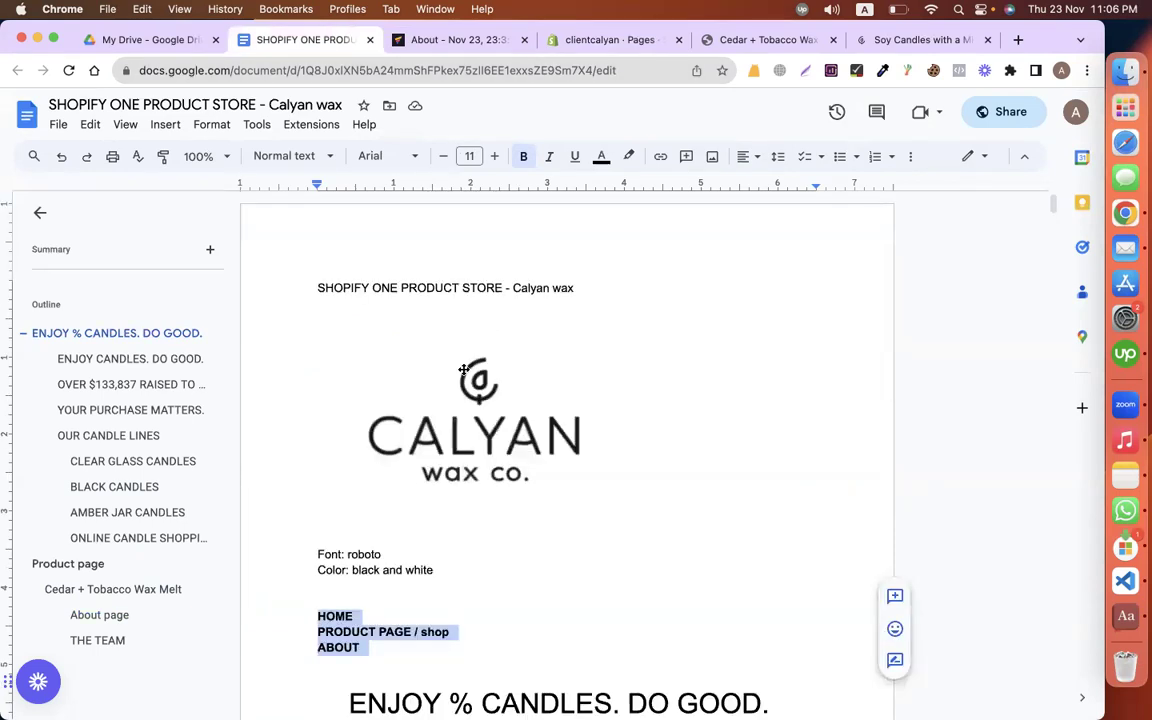
left_click(566, 42)
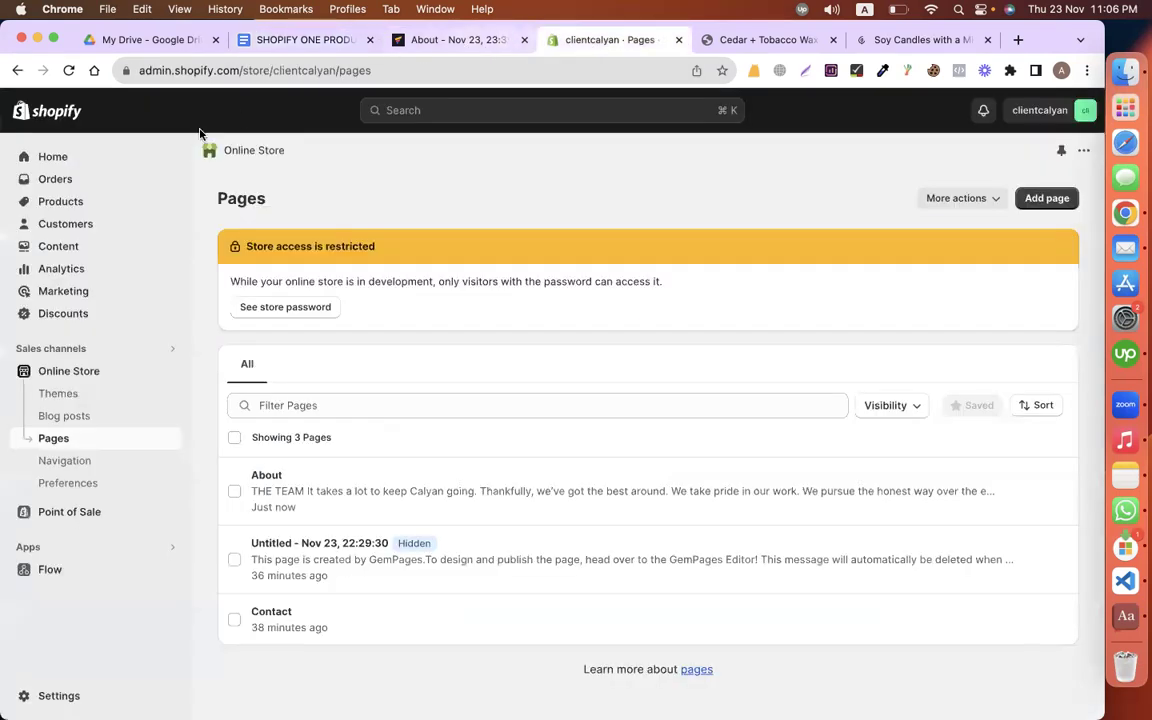
left_click(137, 369)
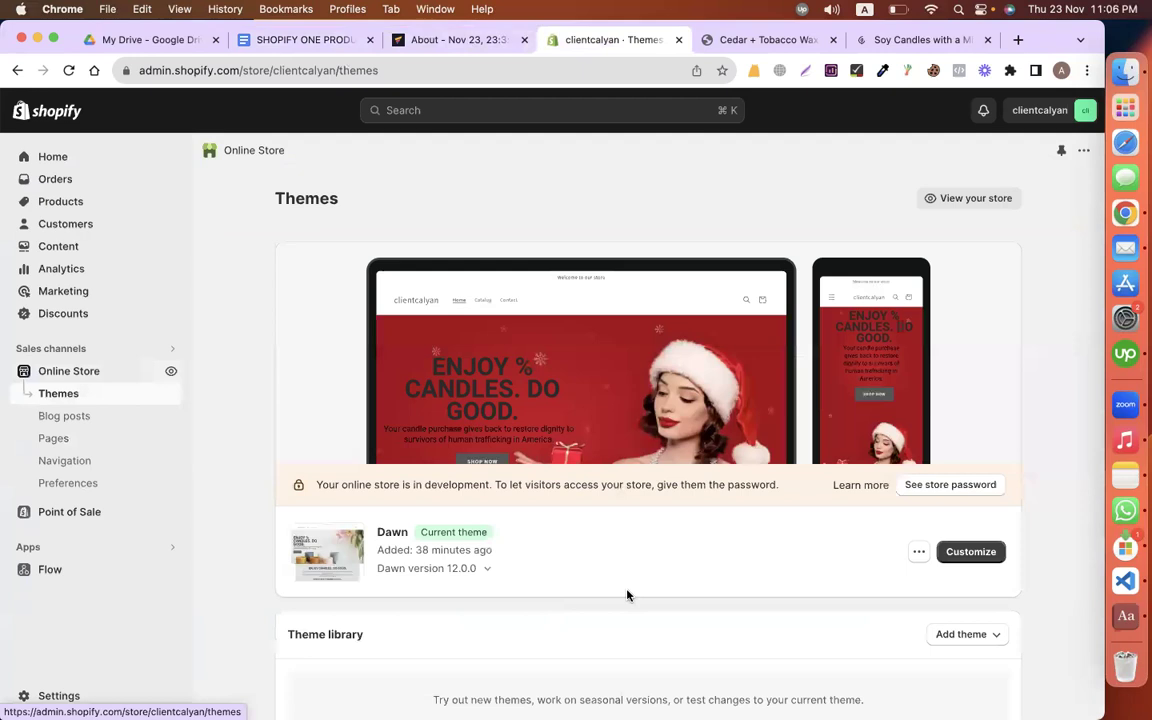
Step: Open the Dawn theme editor and hide the home page's announcement bar
left_click(508, 393)
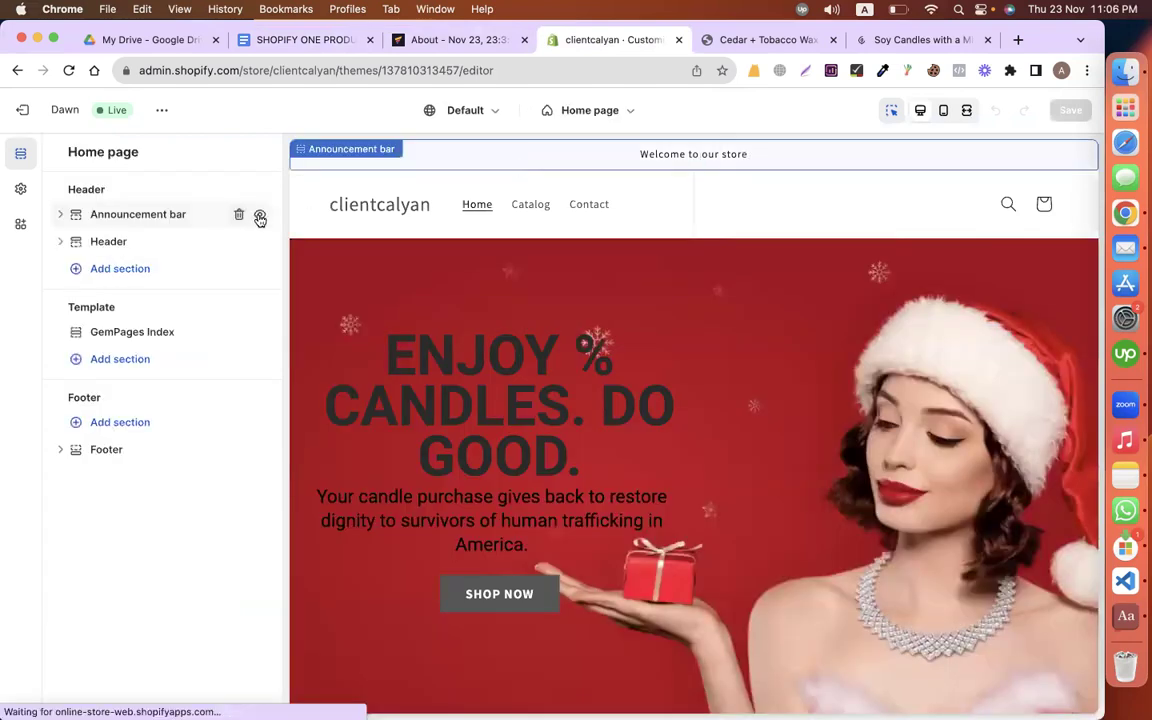
left_click(259, 217)
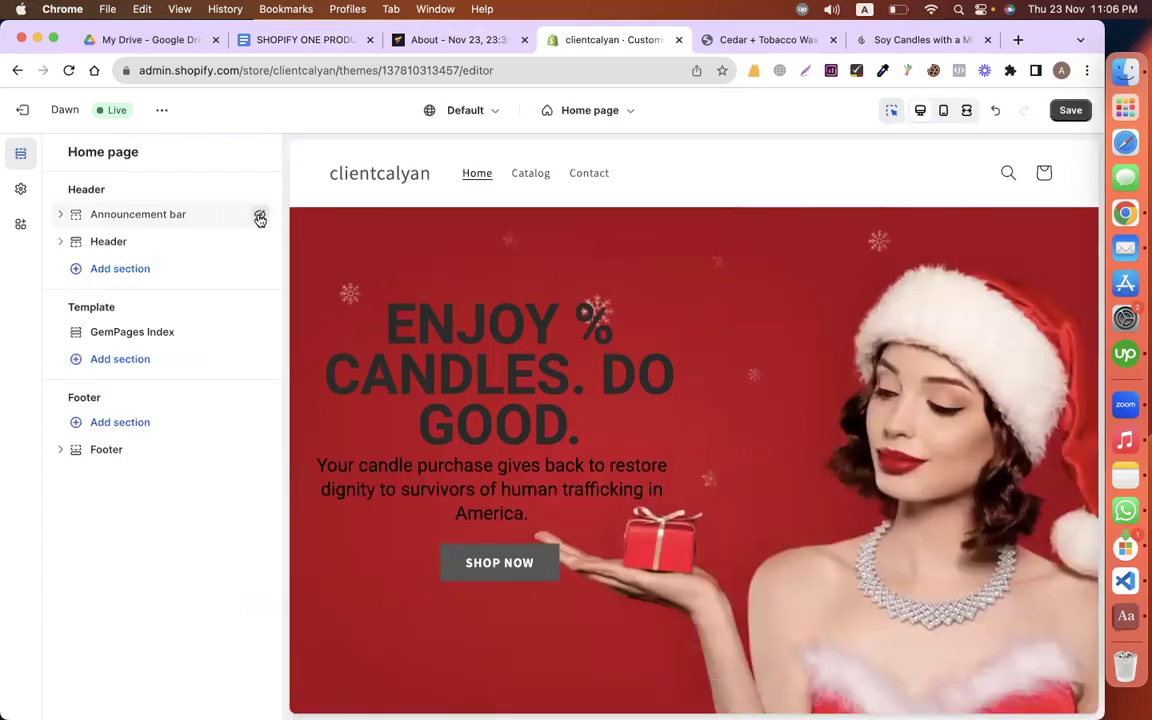
scroll(746, 327, "down", 5)
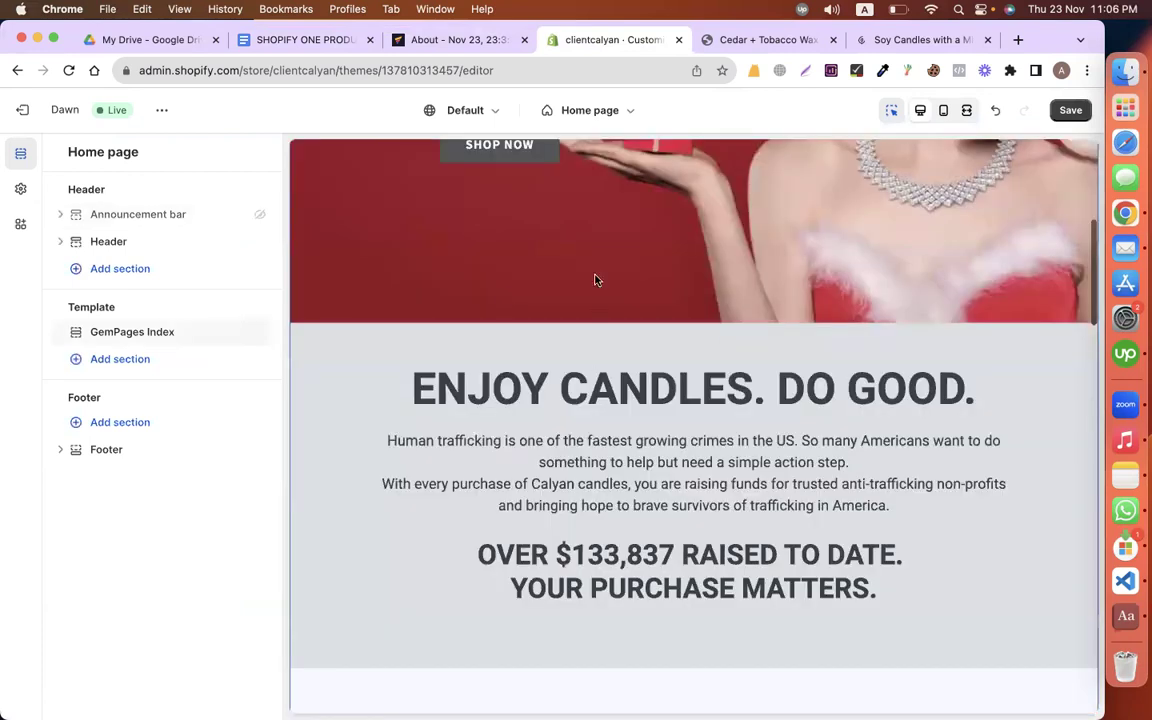
scroll(594, 280, "up", 3)
scroll(577, 385, "up", 2)
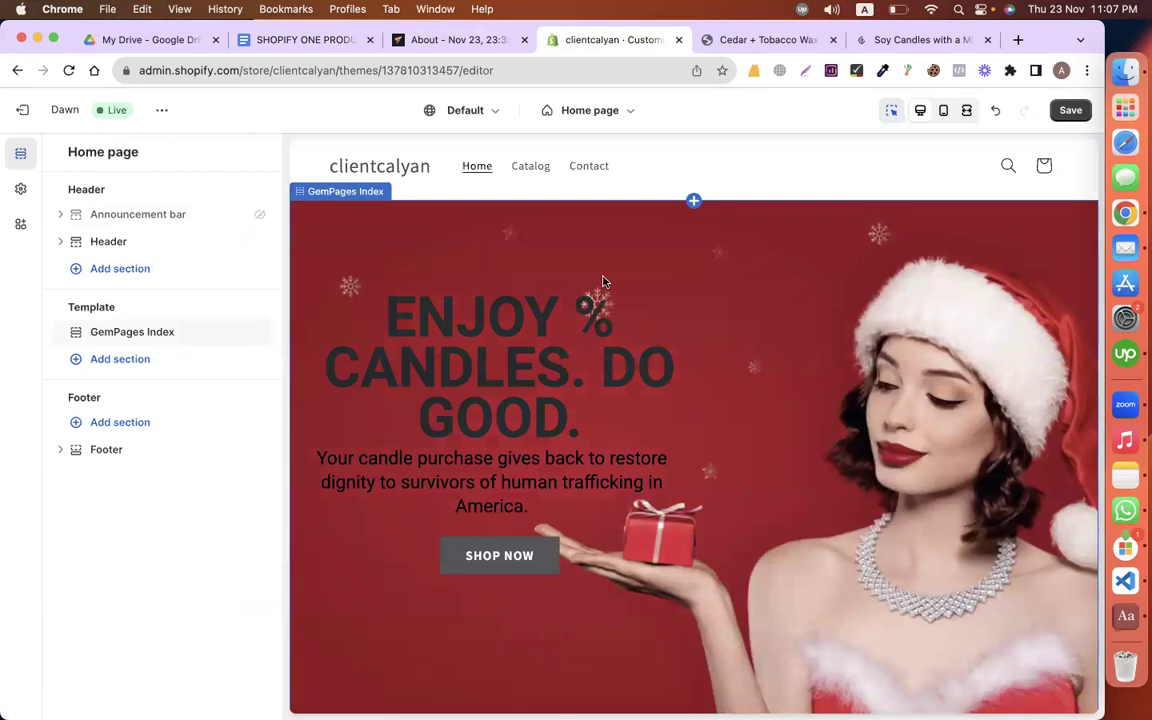
scroll(355, 167, "up", 1)
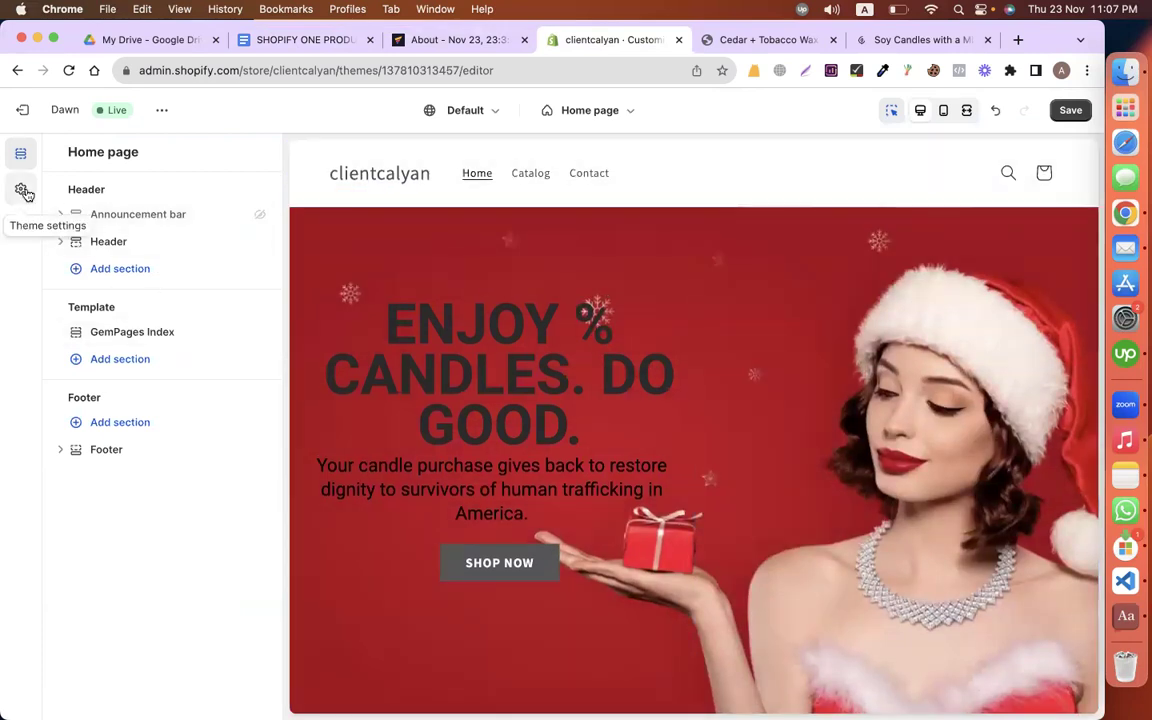
left_click(24, 191)
Step: Upload the Calyan wax co. image as the store logo and widen it to 160 px
left_click(88, 195)
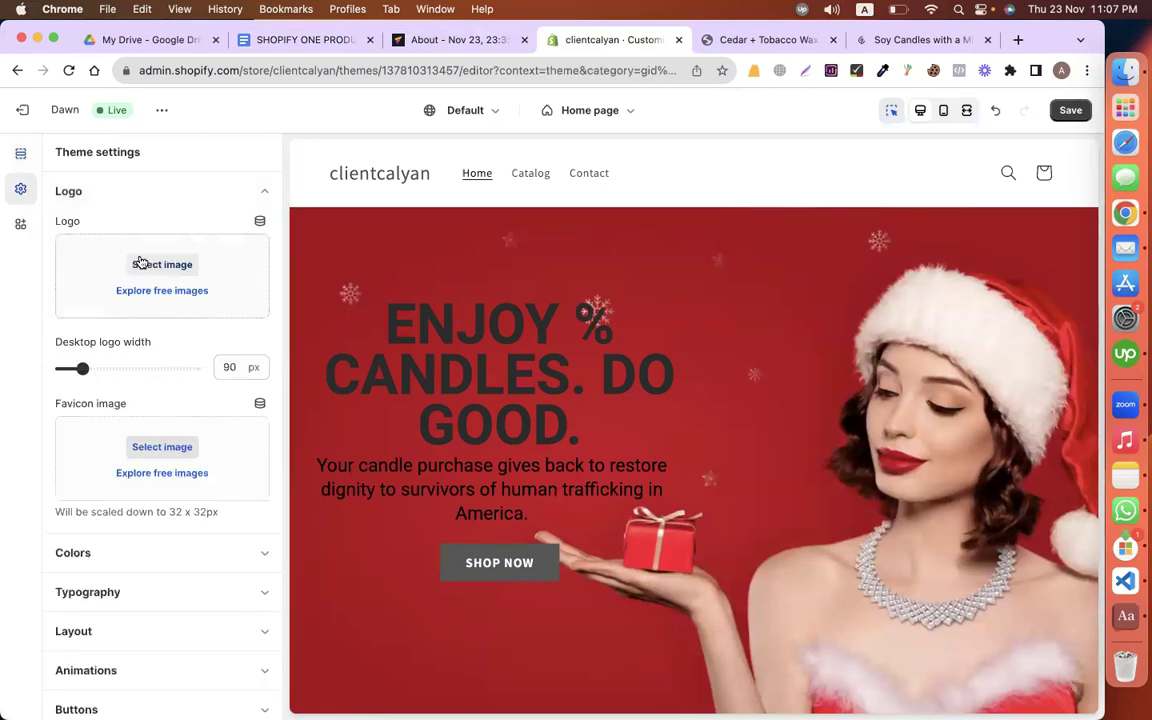
left_click(162, 264)
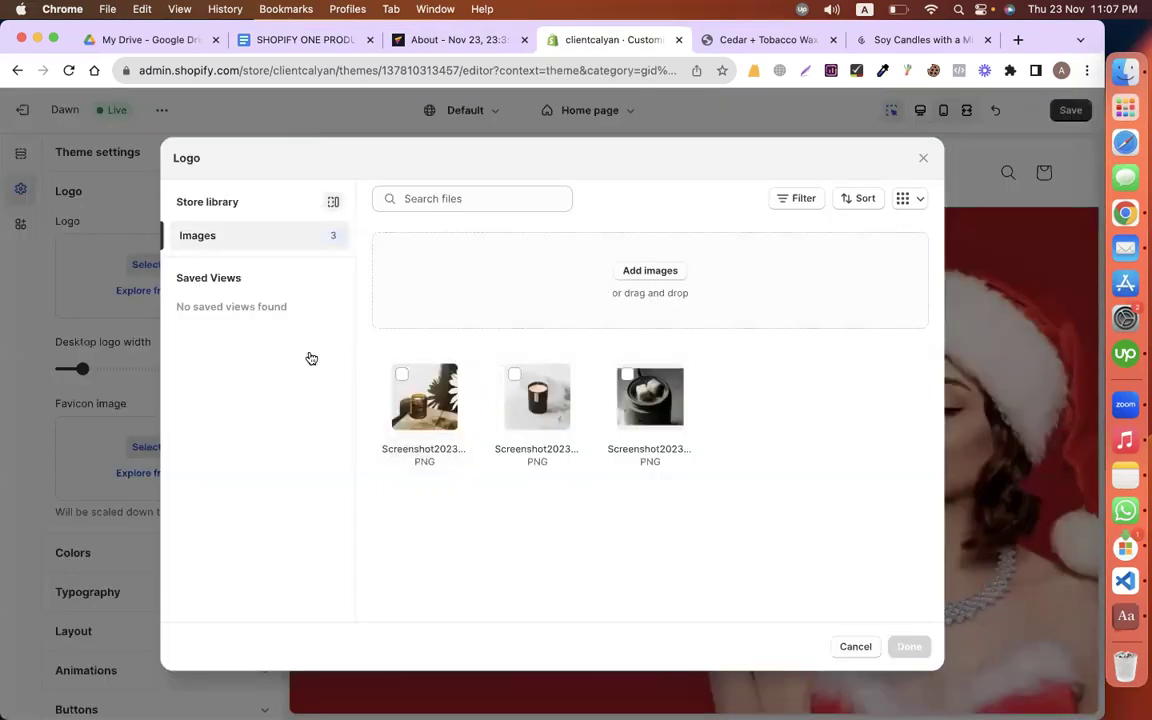
left_click(719, 312)
scroll(228, 354, "down", 10)
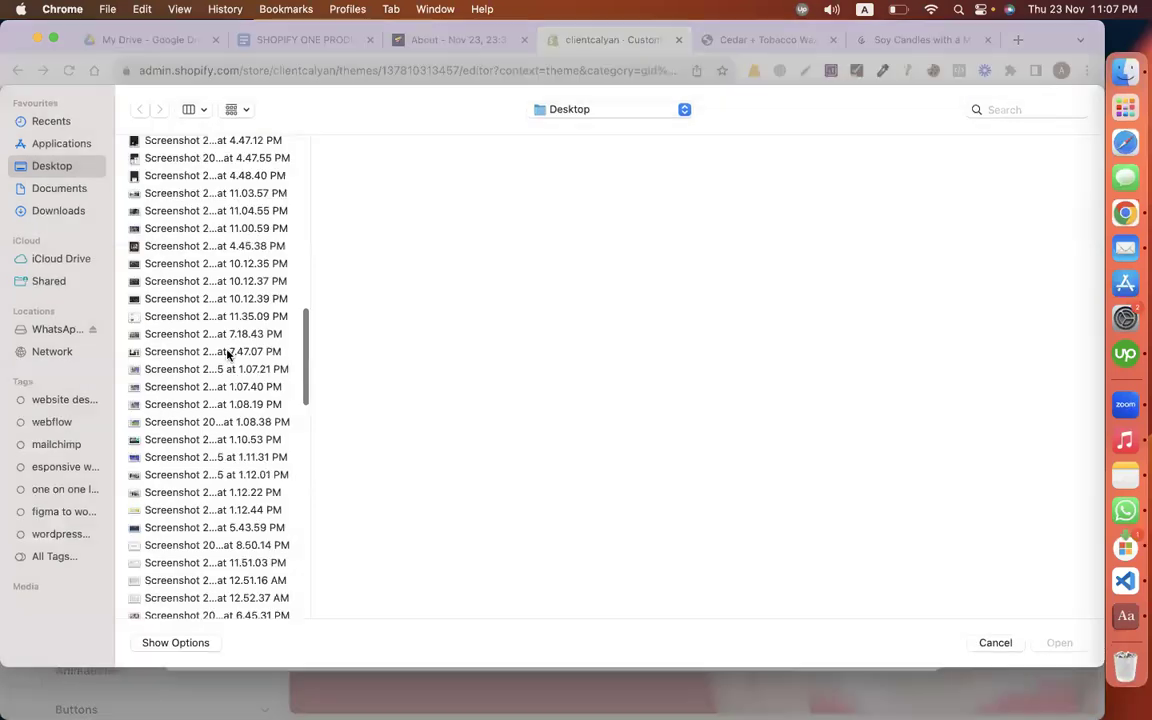
scroll(171, 291, "down", 10)
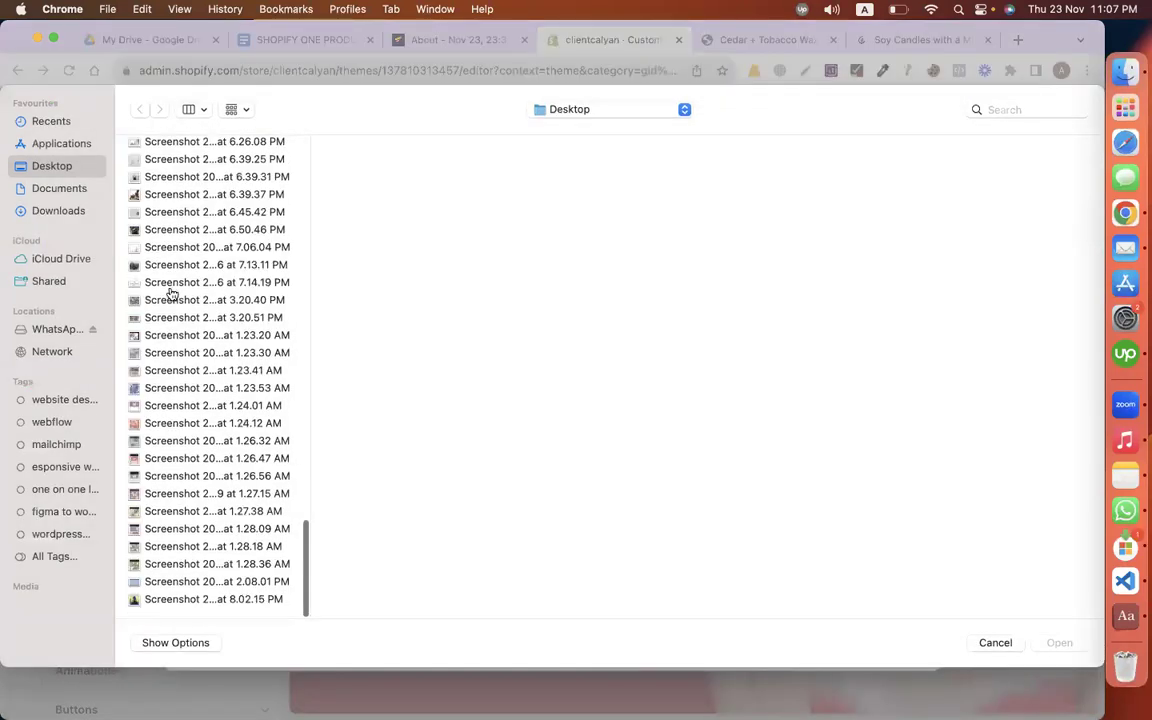
left_click(171, 289)
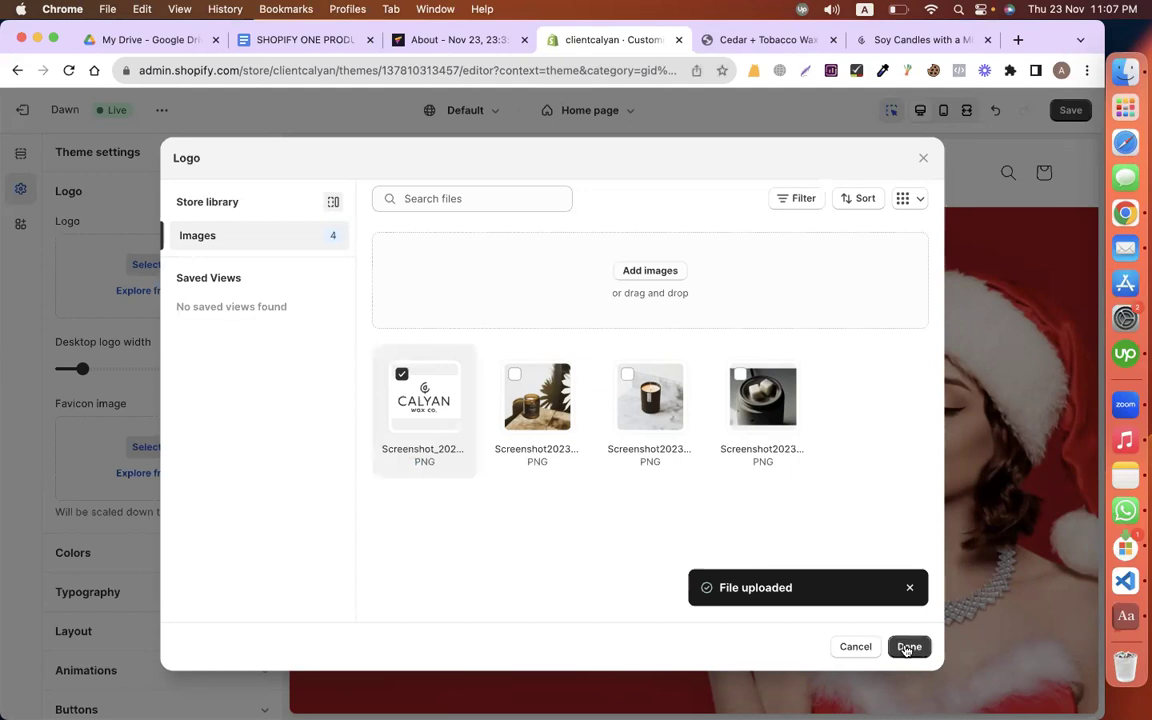
left_click(907, 646)
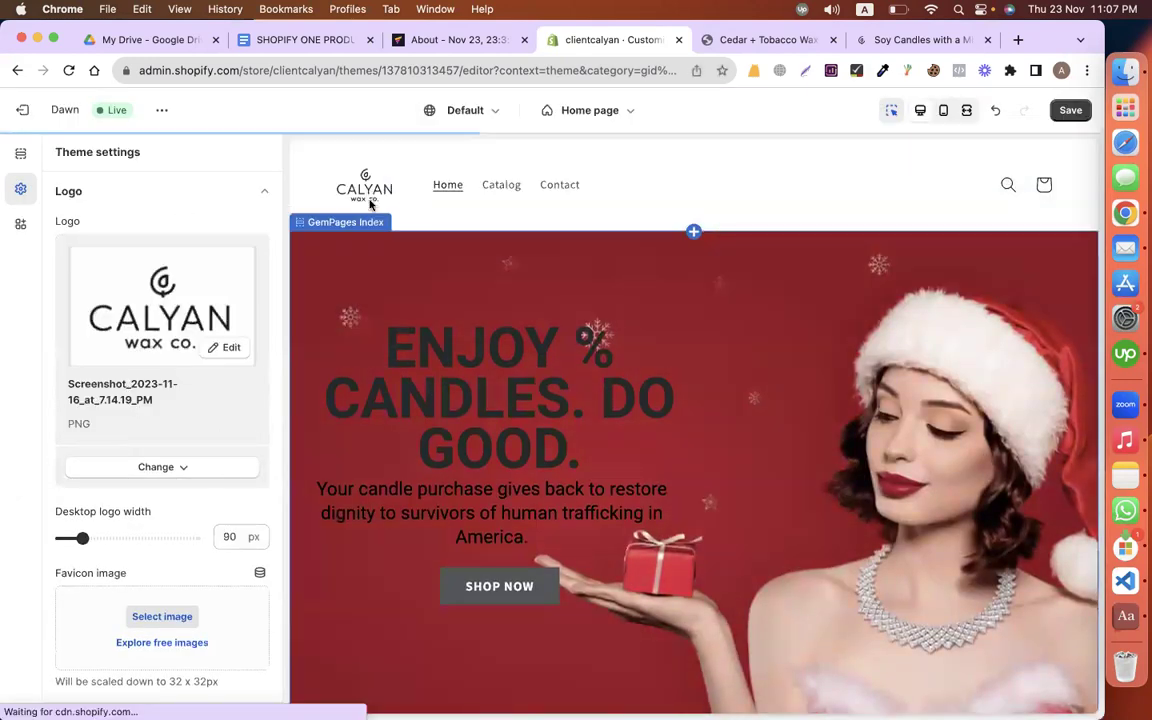
left_click_drag(102, 539, 120, 538)
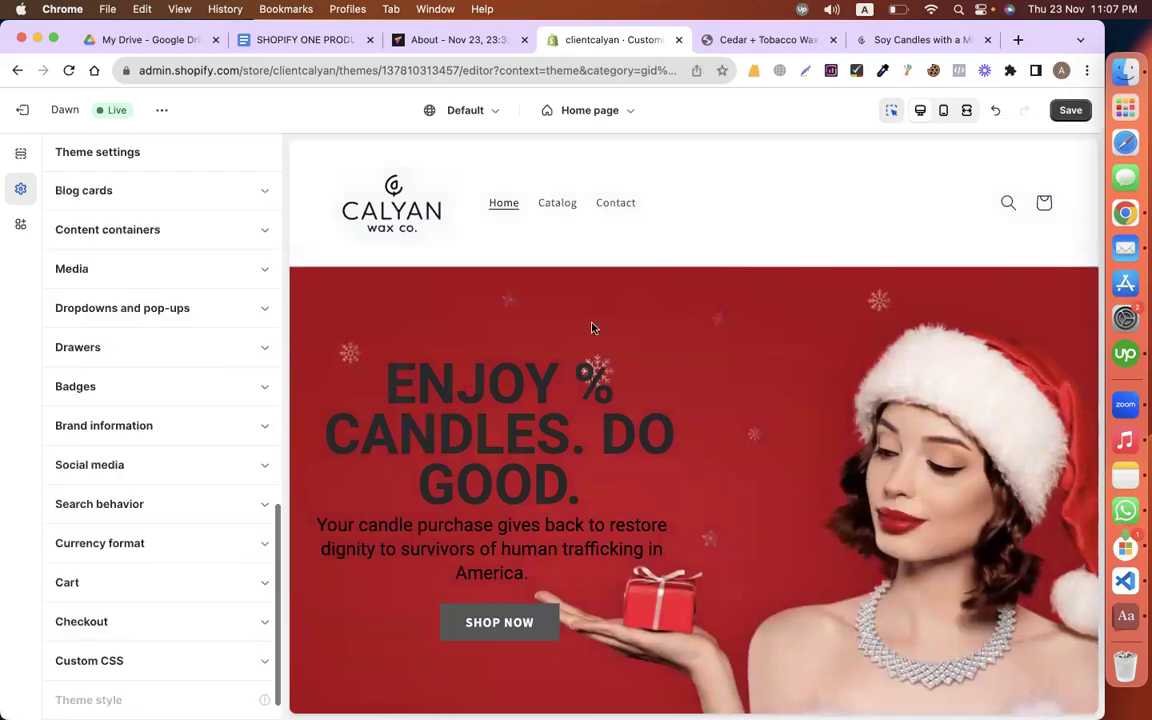
scroll(594, 327, "down", 1)
scroll(592, 327, "down", 15)
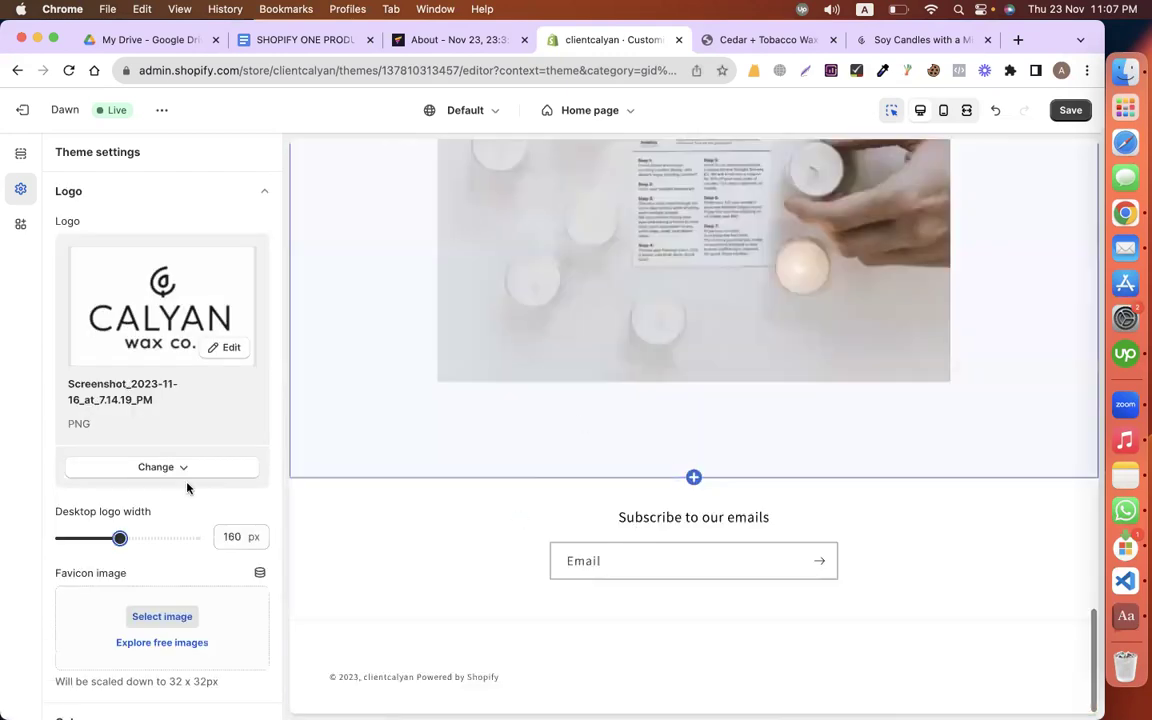
Step: Turn off the email signup in the footer section
left_click(20, 153)
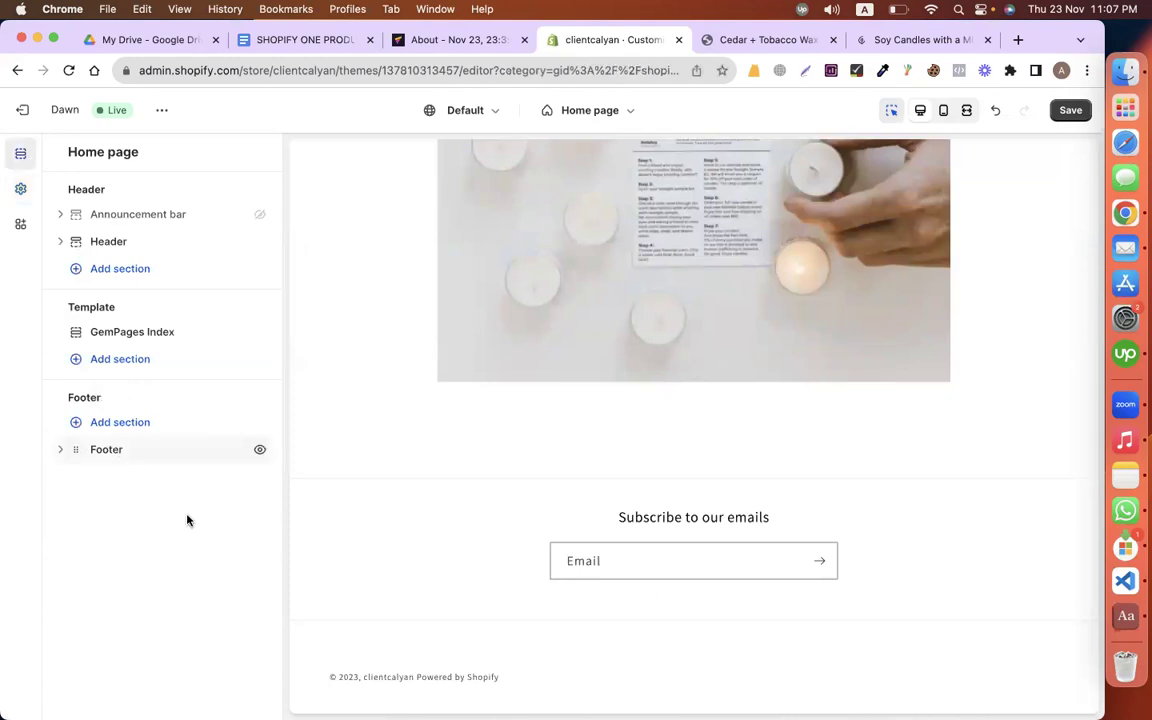
left_click(167, 450)
scroll(150, 280, "up", 1)
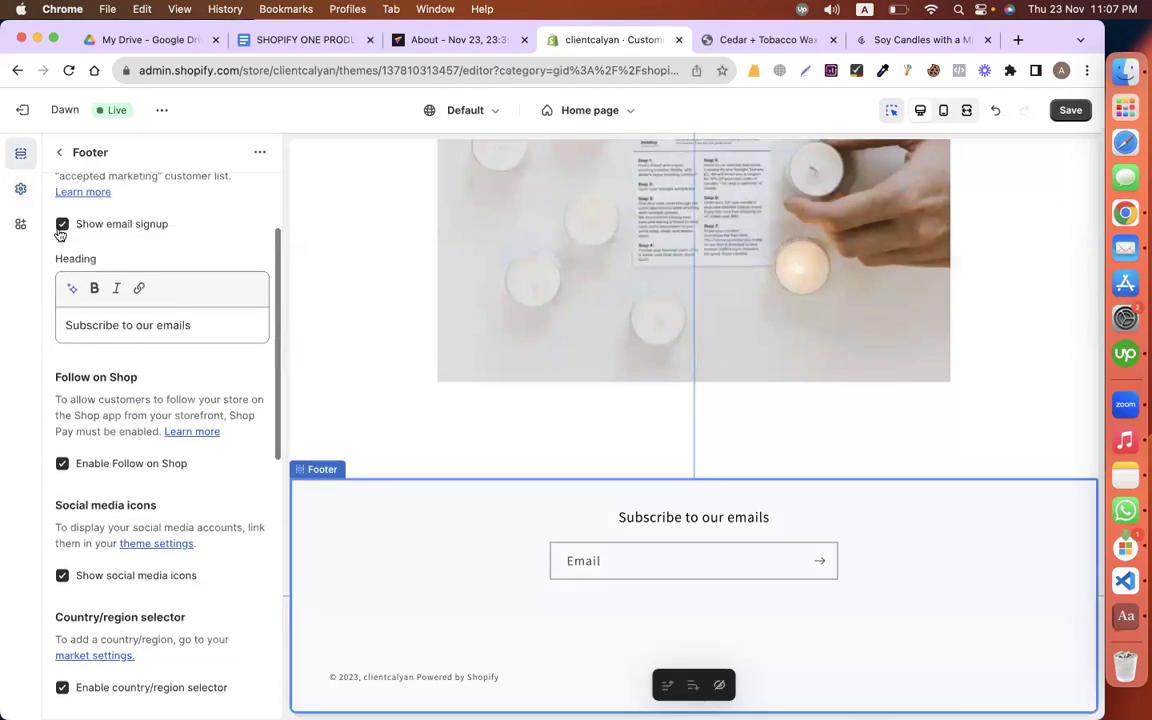
left_click(61, 226)
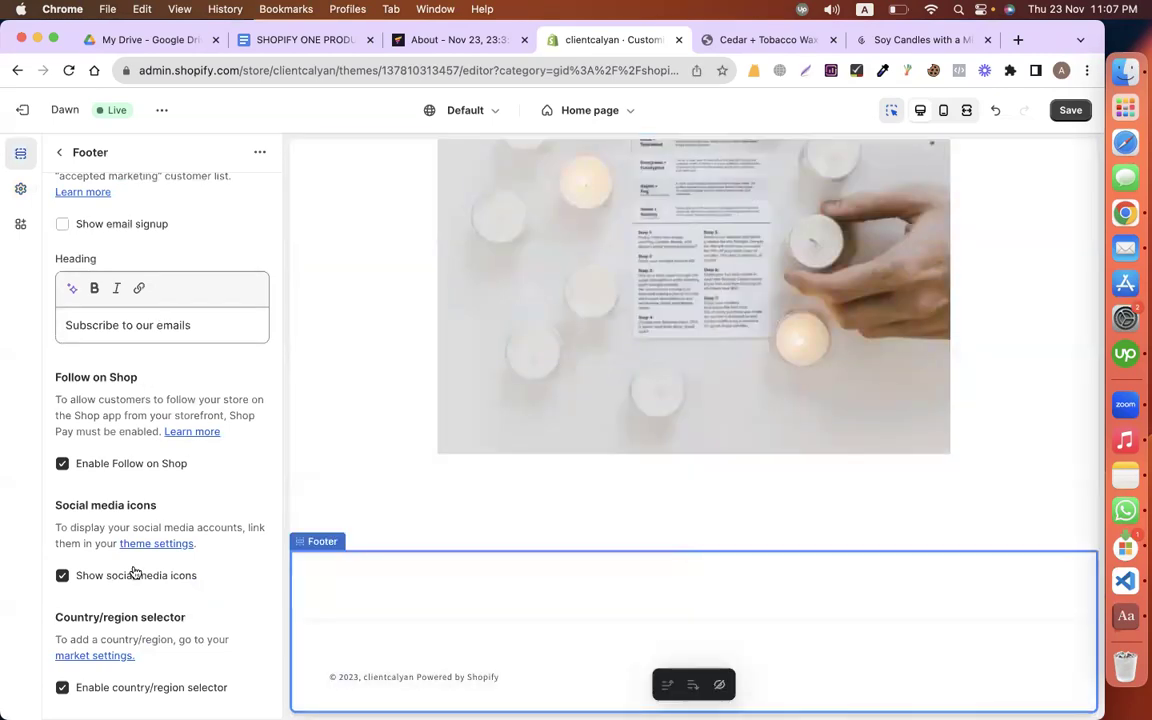
Step: Look over the footer's social media link settings and save the theme changes
scroll(135, 572, "down", 6)
scroll(135, 572, "up", 6)
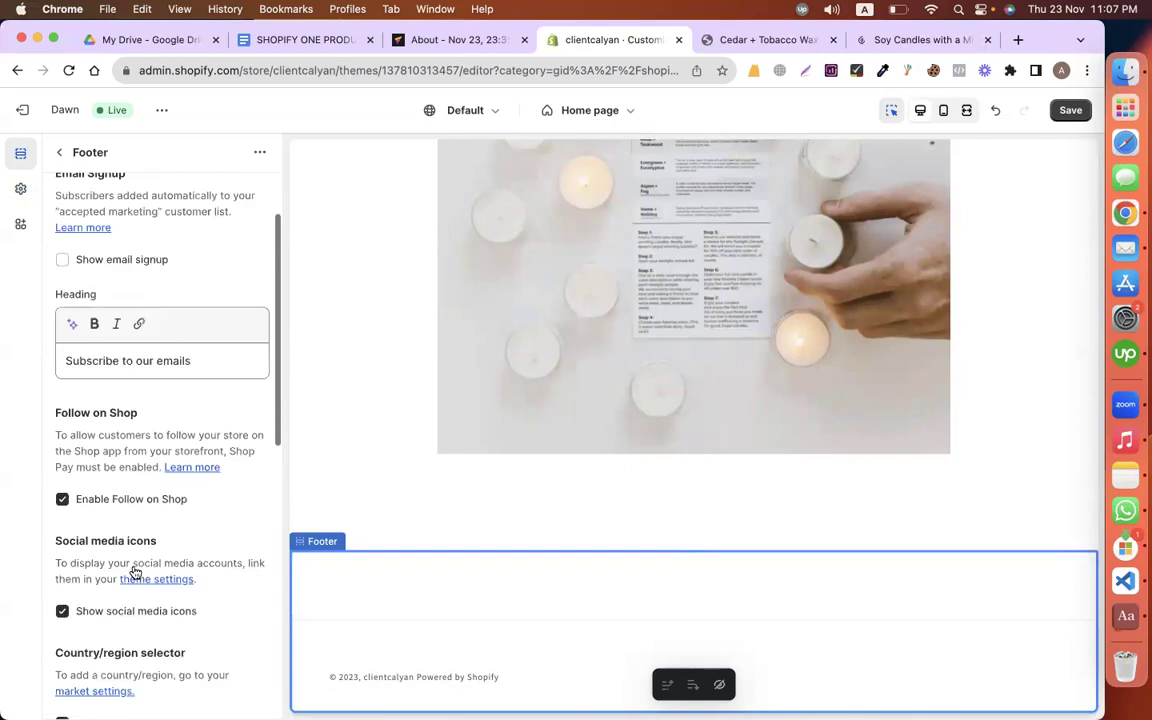
scroll(135, 572, "down", 6)
left_click(114, 650)
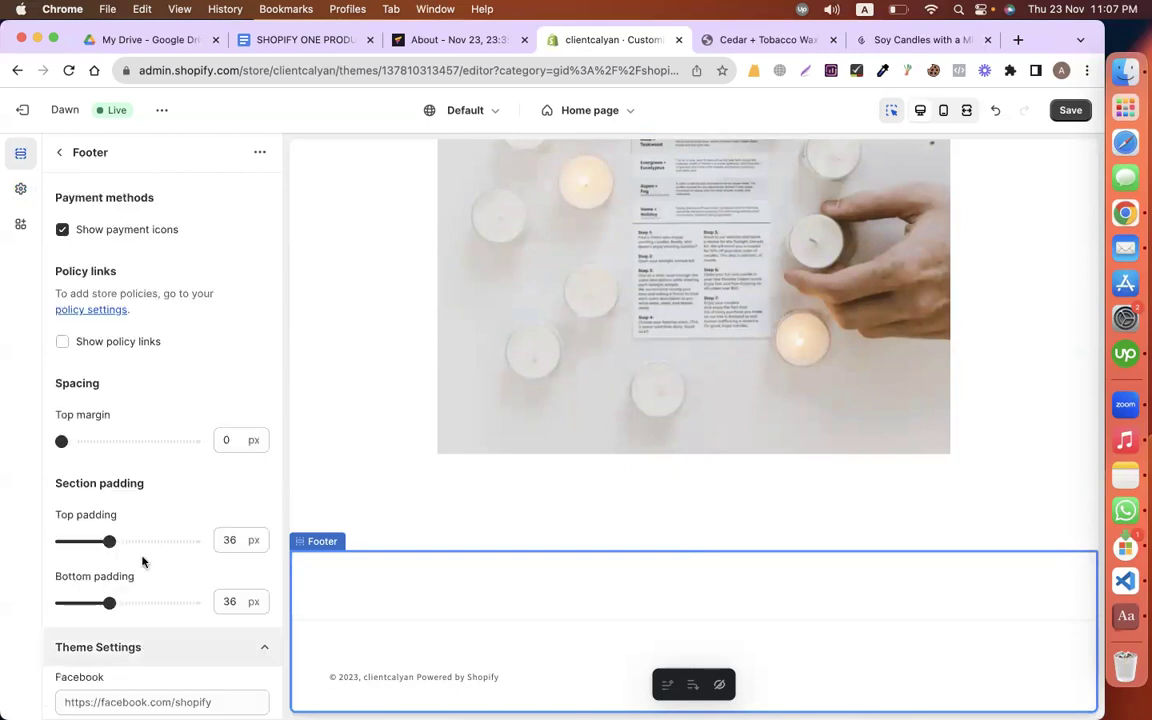
scroll(173, 481, "down", 4)
left_click(231, 318)
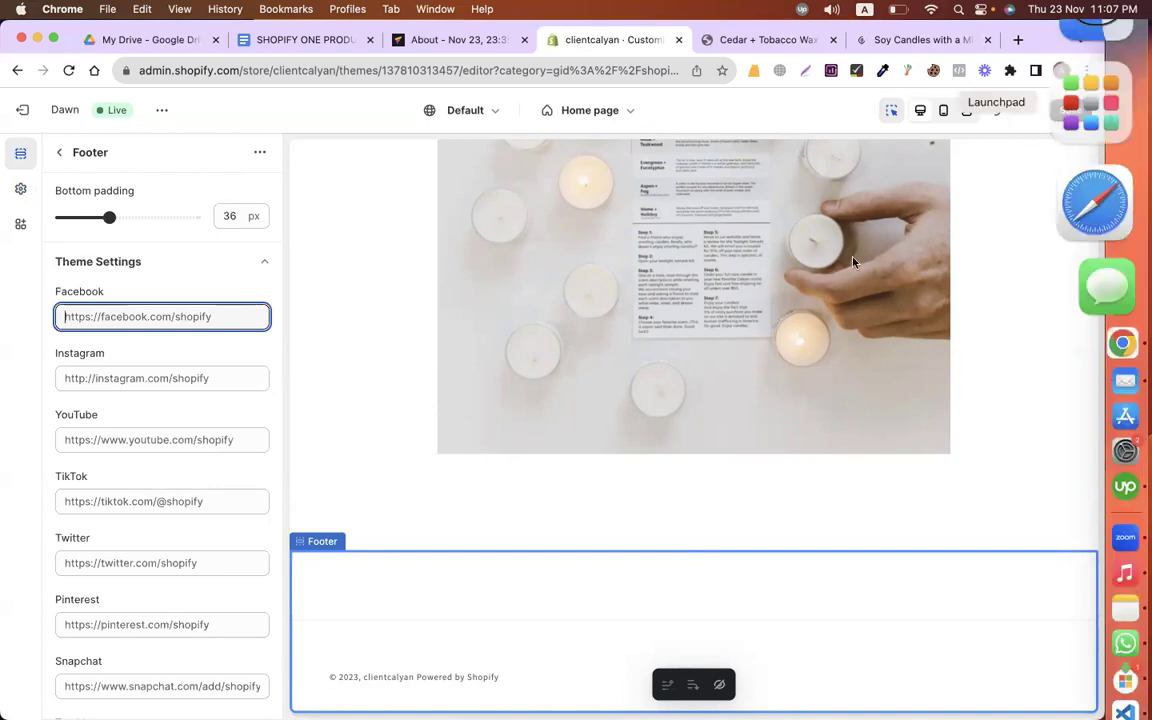
key("super+s")
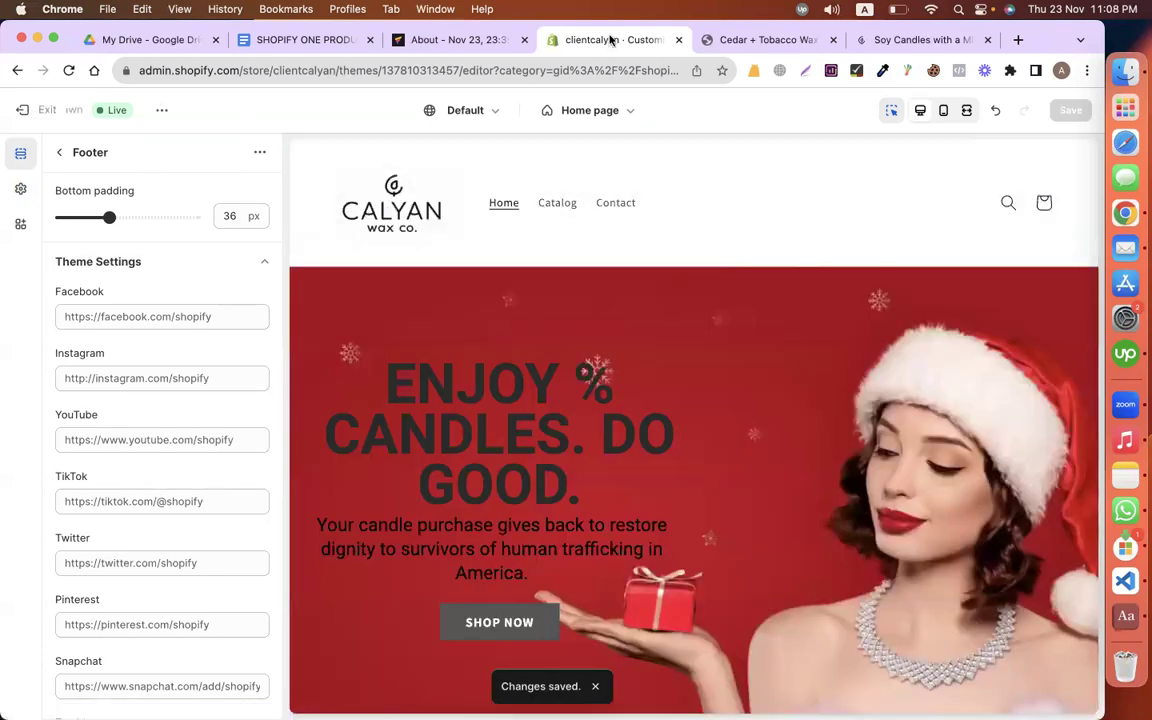
Step: Check the HOME, PRODUCT PAGE / shop, ABOUT list in the brief, then return to Shopify admin
key("ctrl+shift+Tab")
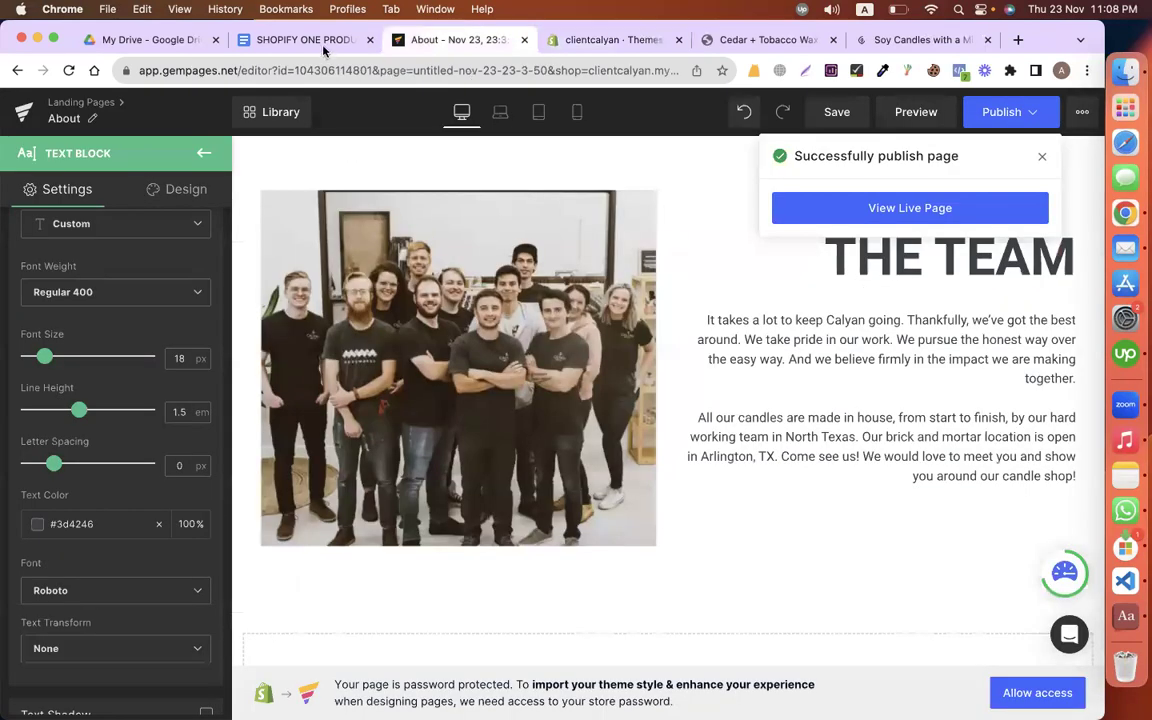
left_click(294, 44)
scroll(395, 405, "down", 5)
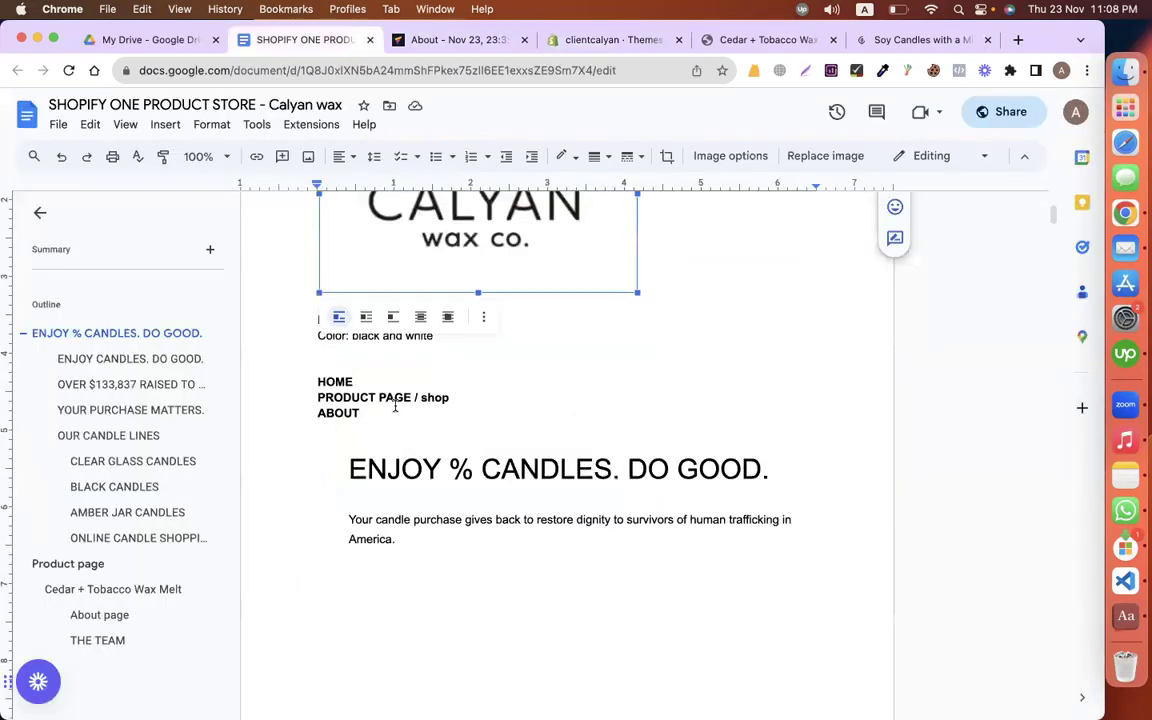
triple_click(377, 378)
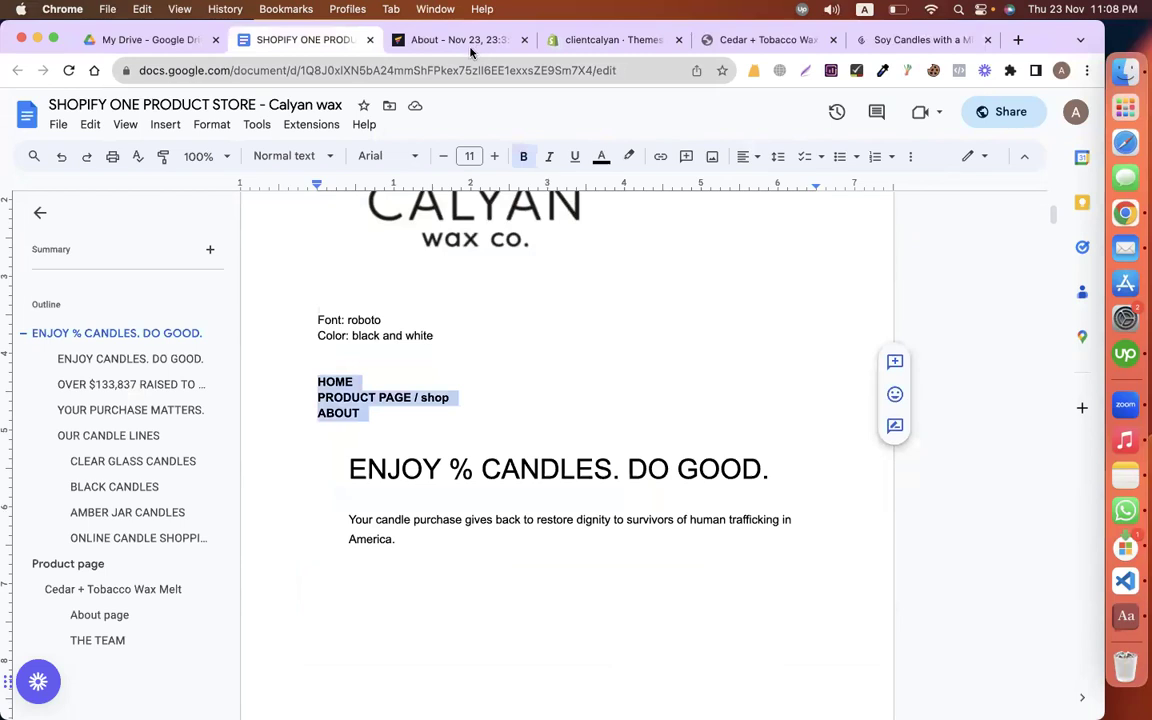
left_click(430, 42)
left_click_drag(548, 40, 412, 40)
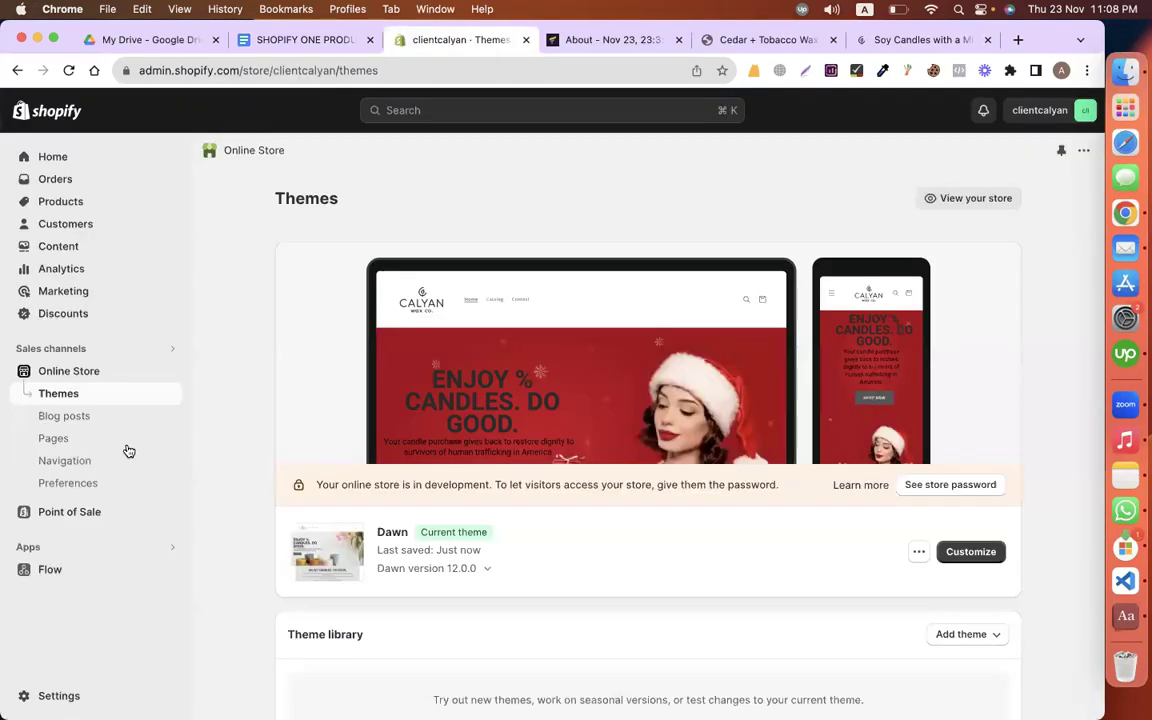
Step: Remove the Catalog and Contact items from the Main menu
left_click(65, 462)
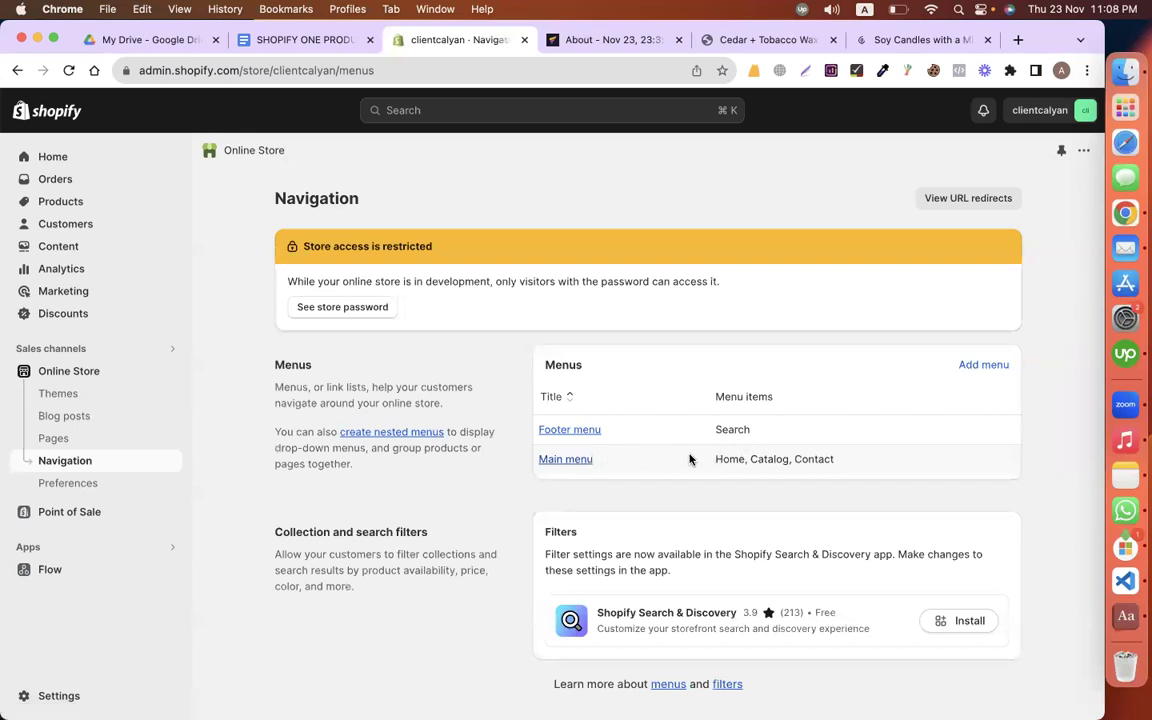
left_click(561, 460)
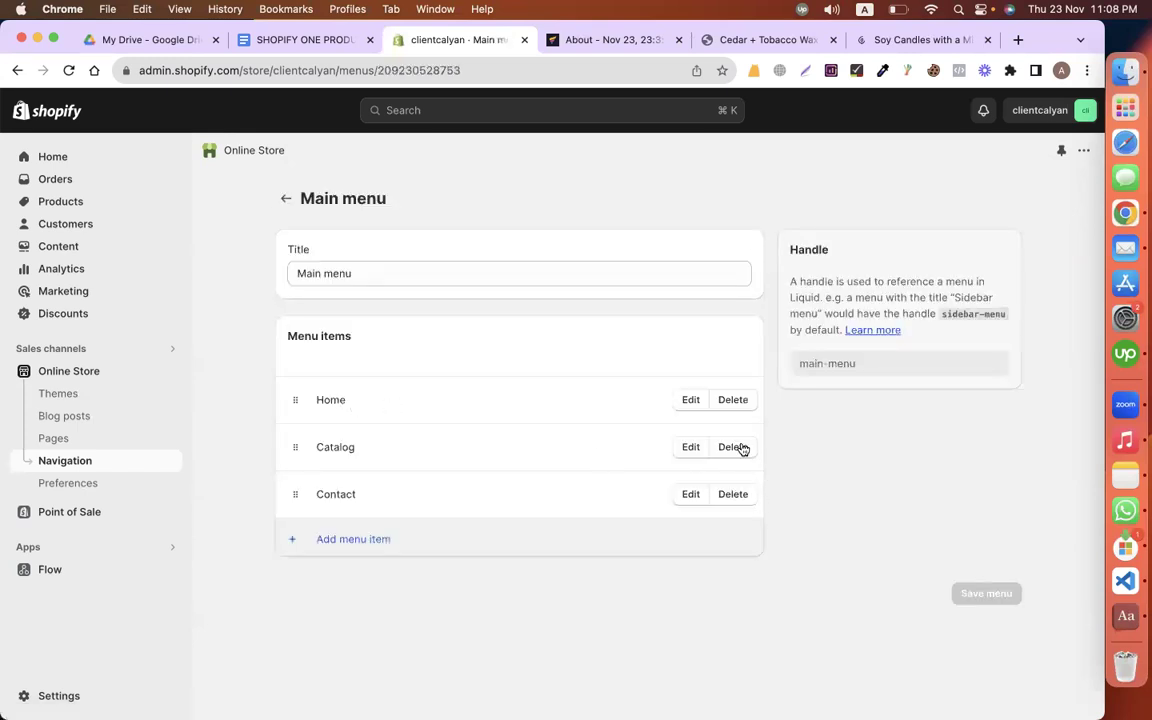
left_click(733, 447)
left_click(754, 454)
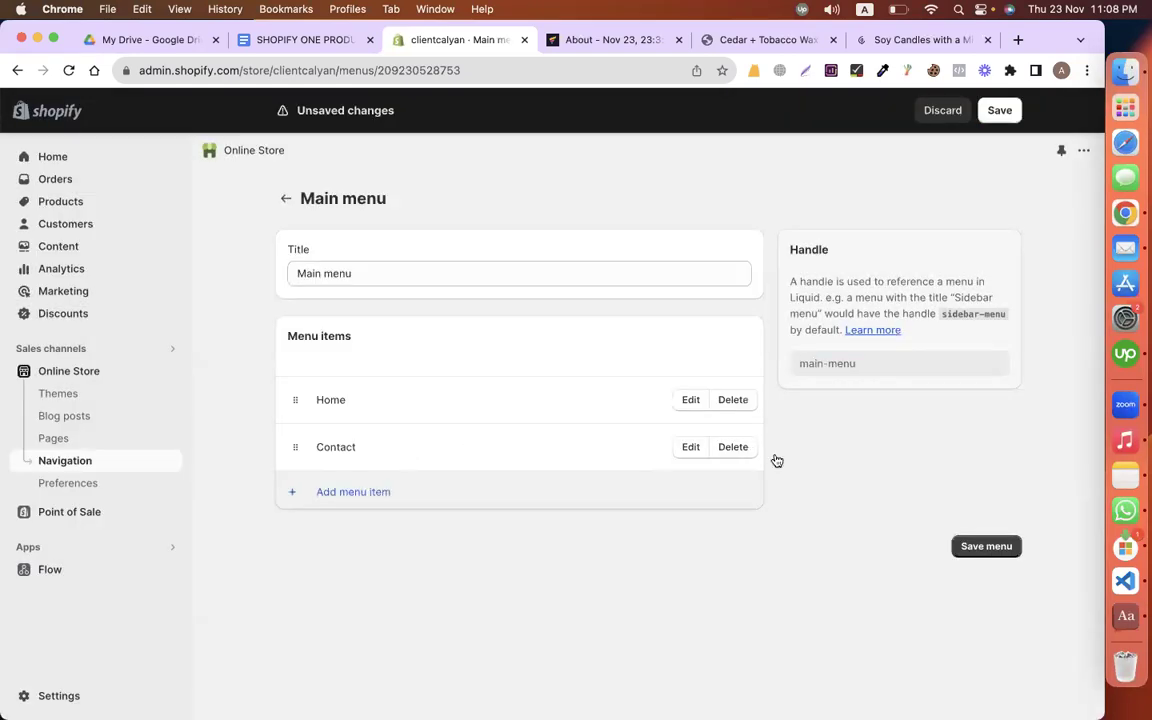
left_click(733, 447)
key("Return")
Step: Add a Main menu item linking to the Cedar + Tobacco Wax Melt product
left_click(390, 445)
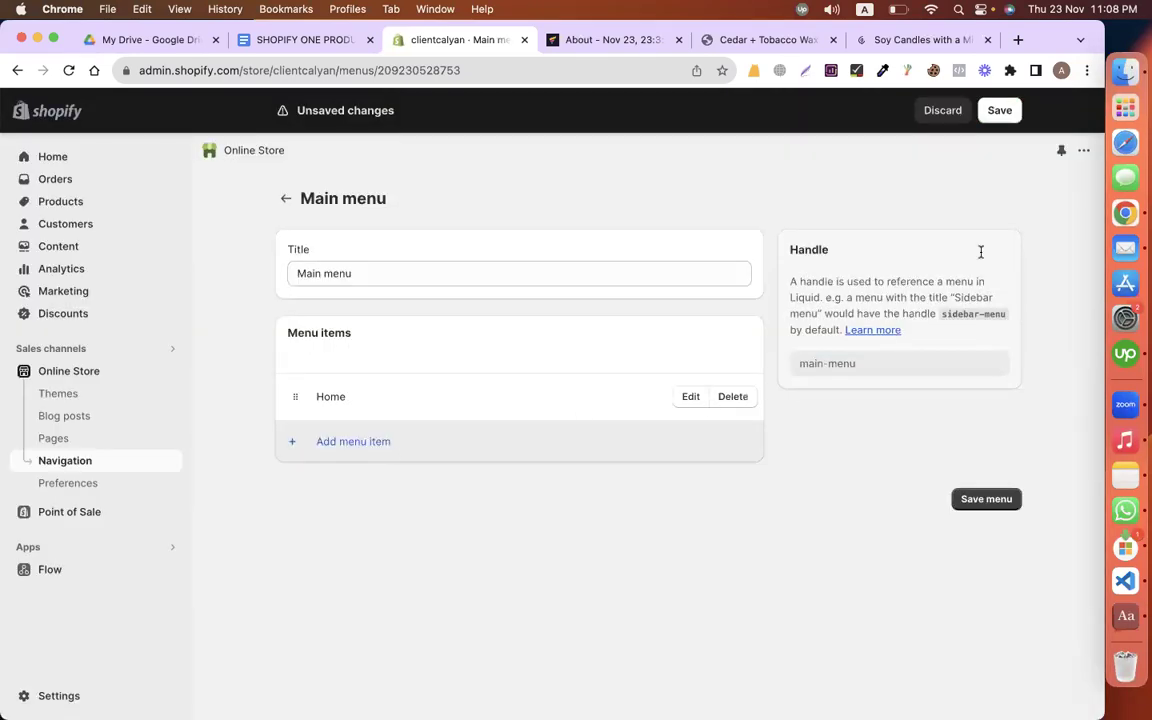
left_click(900, 262)
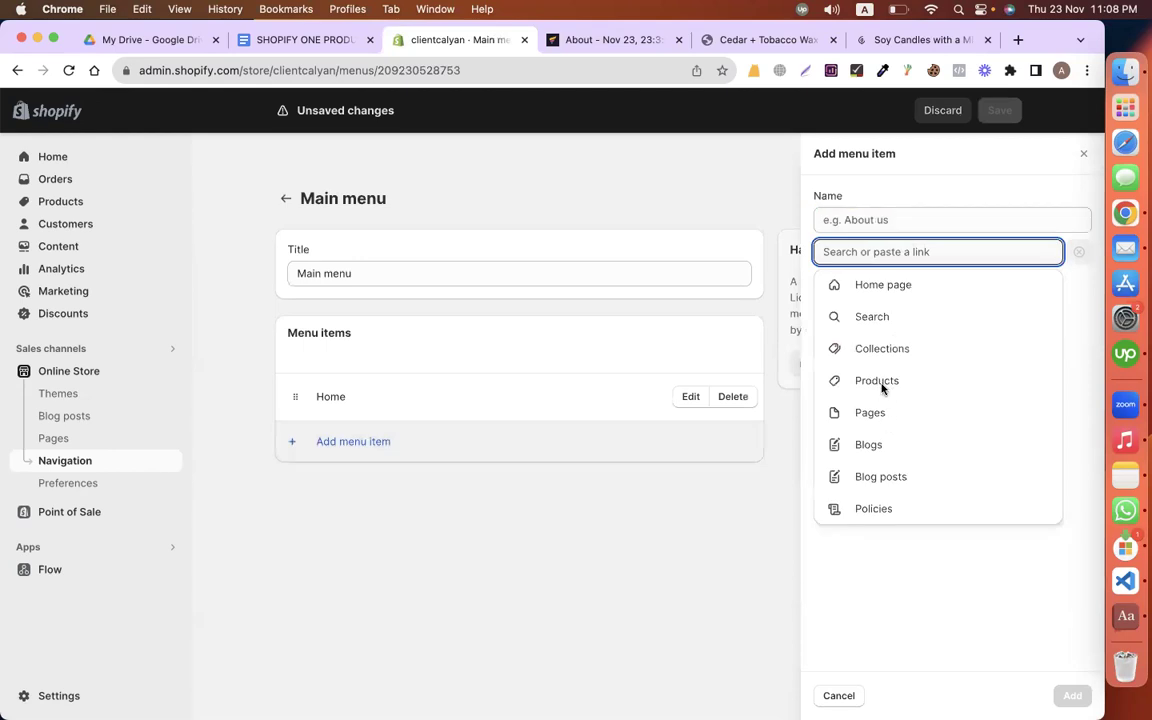
left_click(882, 382)
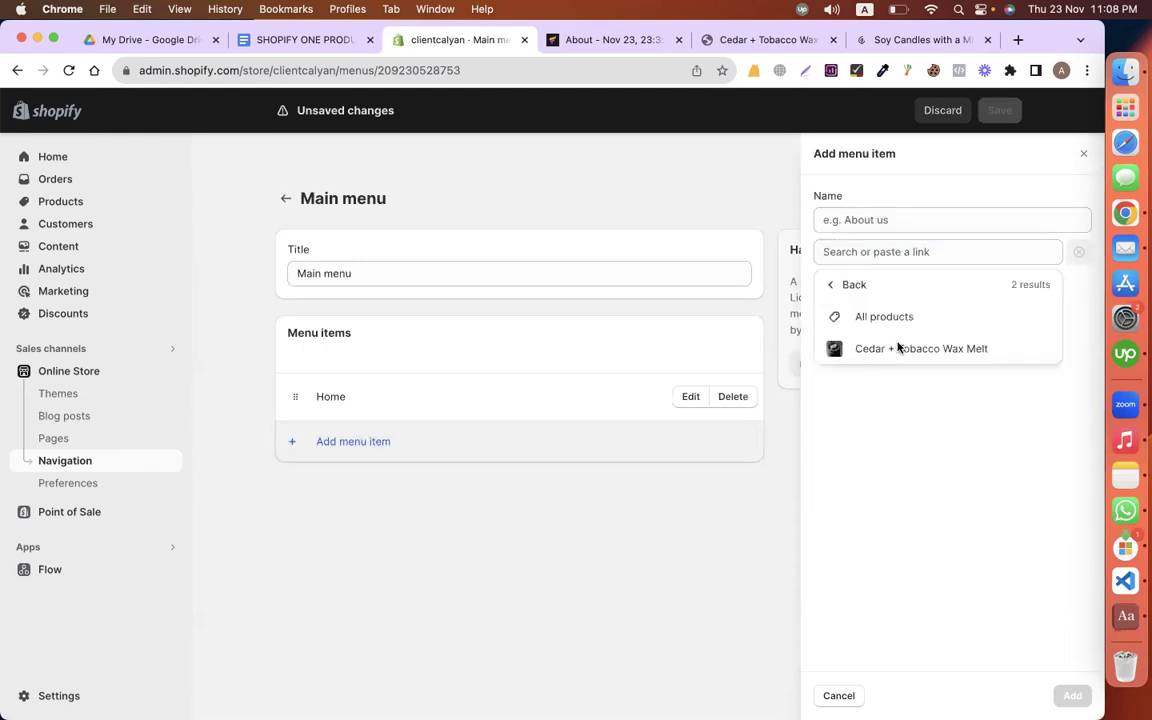
left_click(898, 347)
left_click(1072, 693)
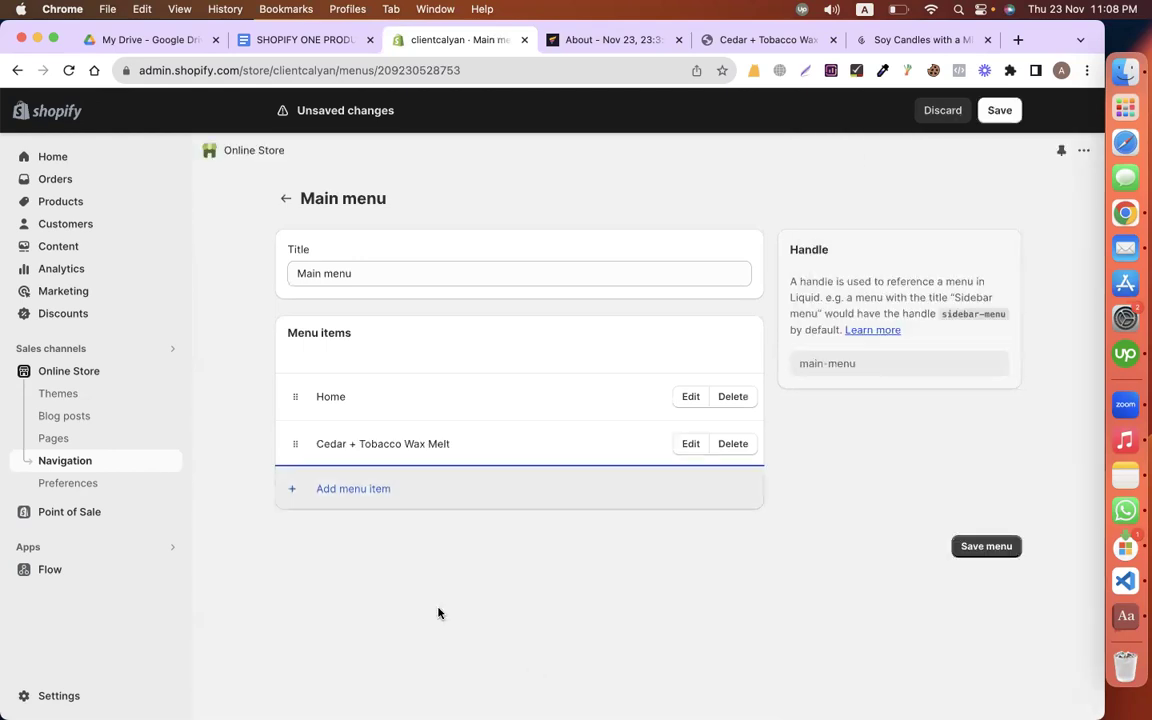
Step: Add an About page menu item, save the menu, and reload the storefront
left_click(345, 490)
left_click(905, 251)
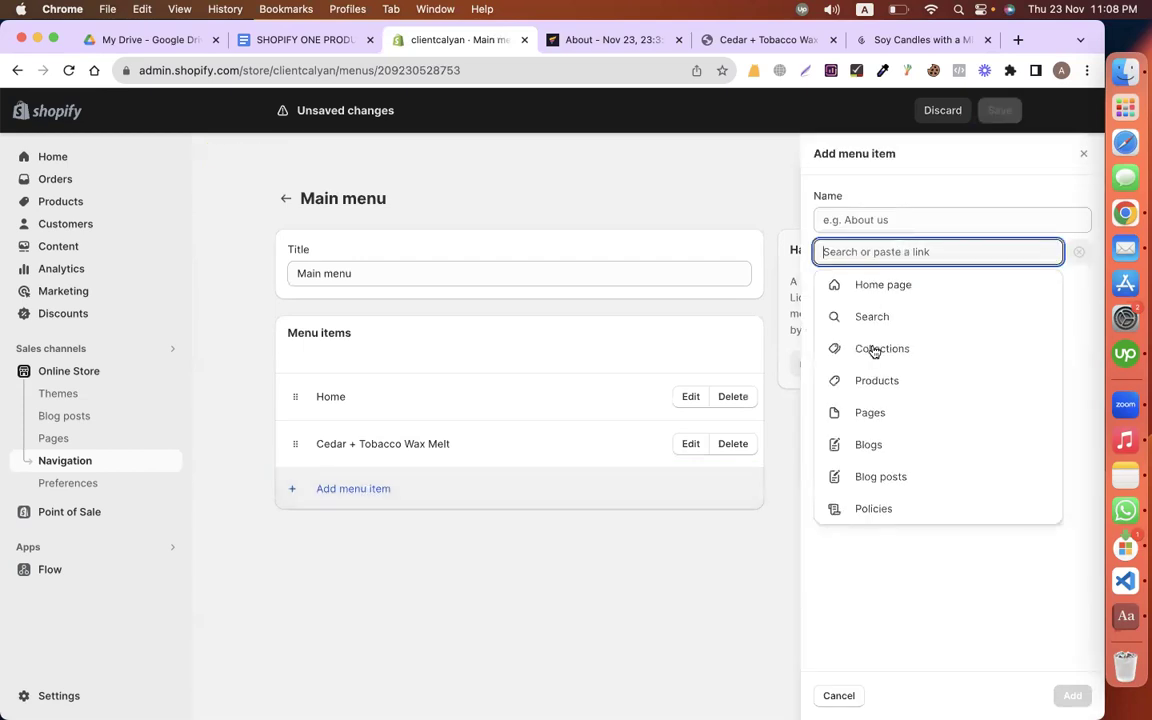
left_click(885, 413)
left_click(859, 316)
left_click(1072, 696)
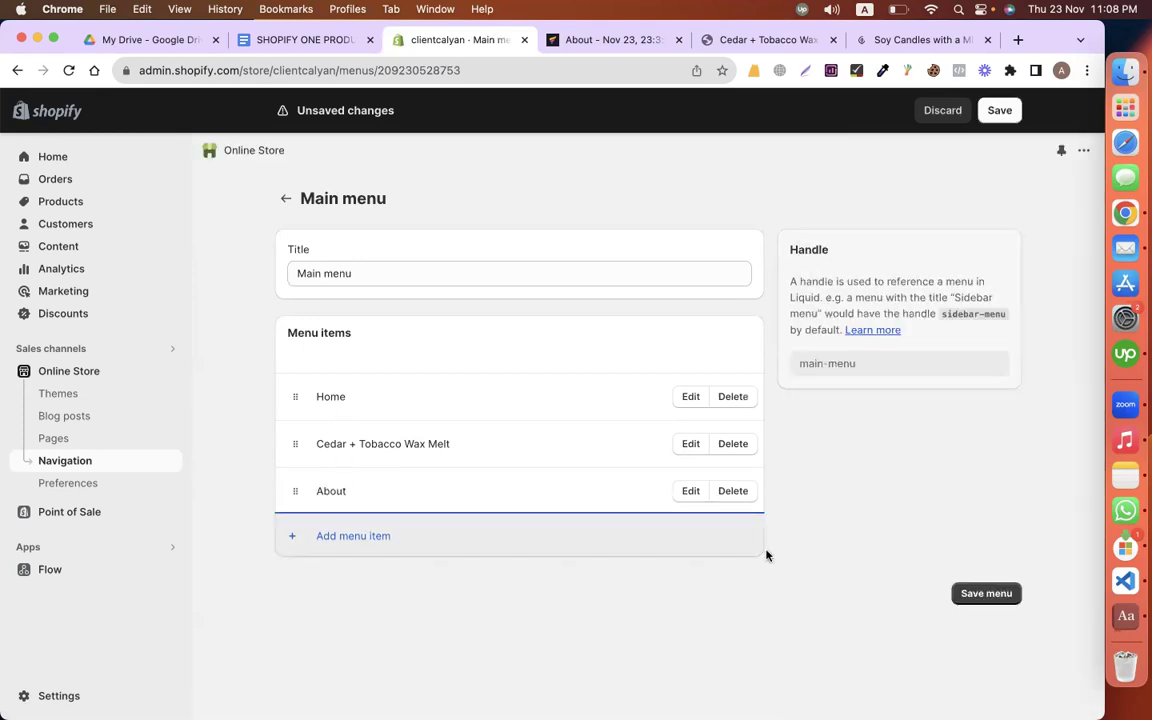
left_click(957, 594)
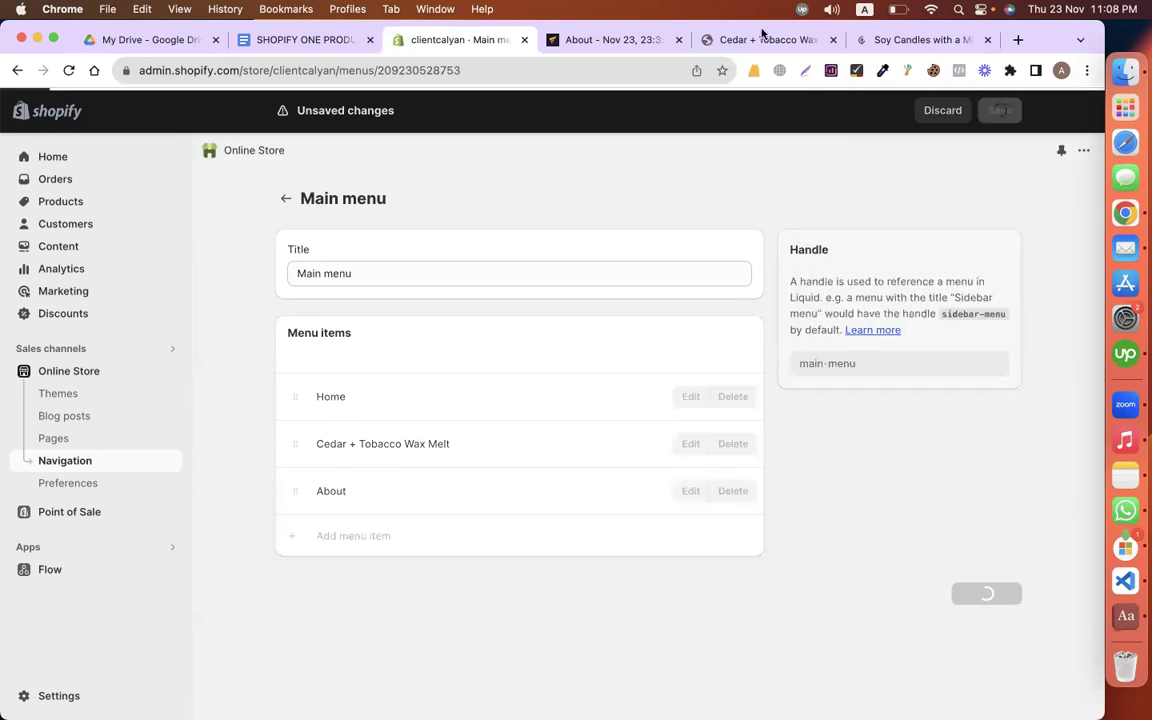
left_click(760, 38)
left_click(70, 69)
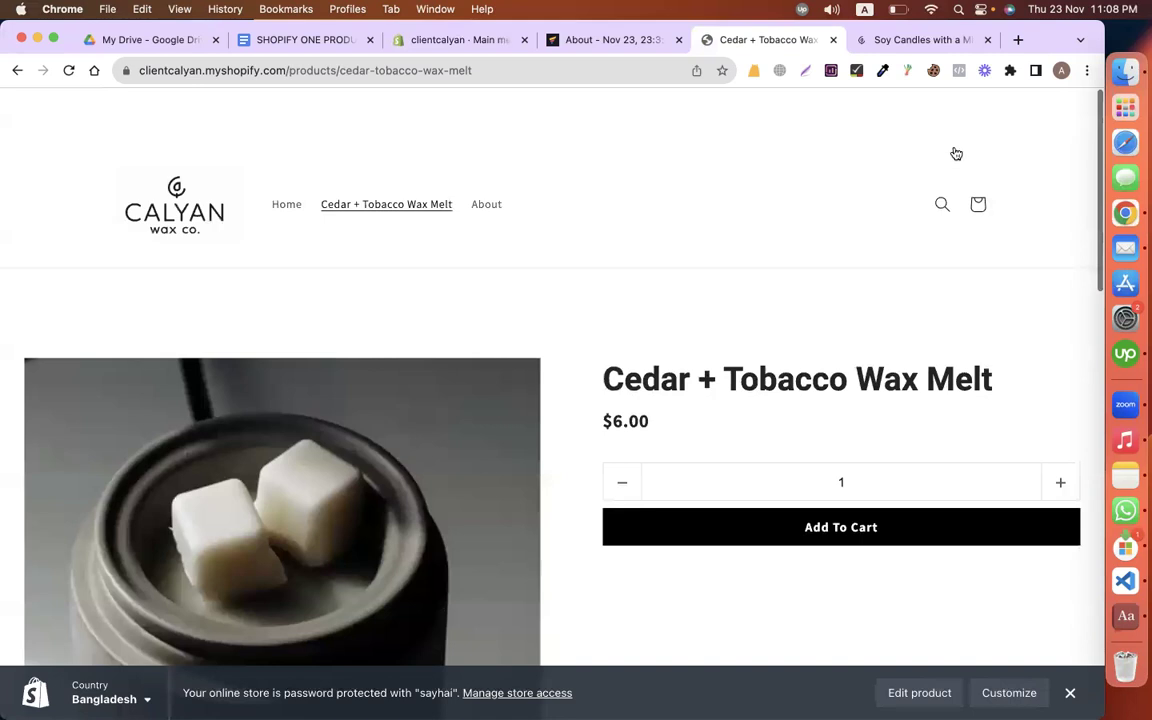
Step: Check the storefront product page and Home link, then scroll the brief to the FEATURES heading
scroll(910, 473, "down", 15)
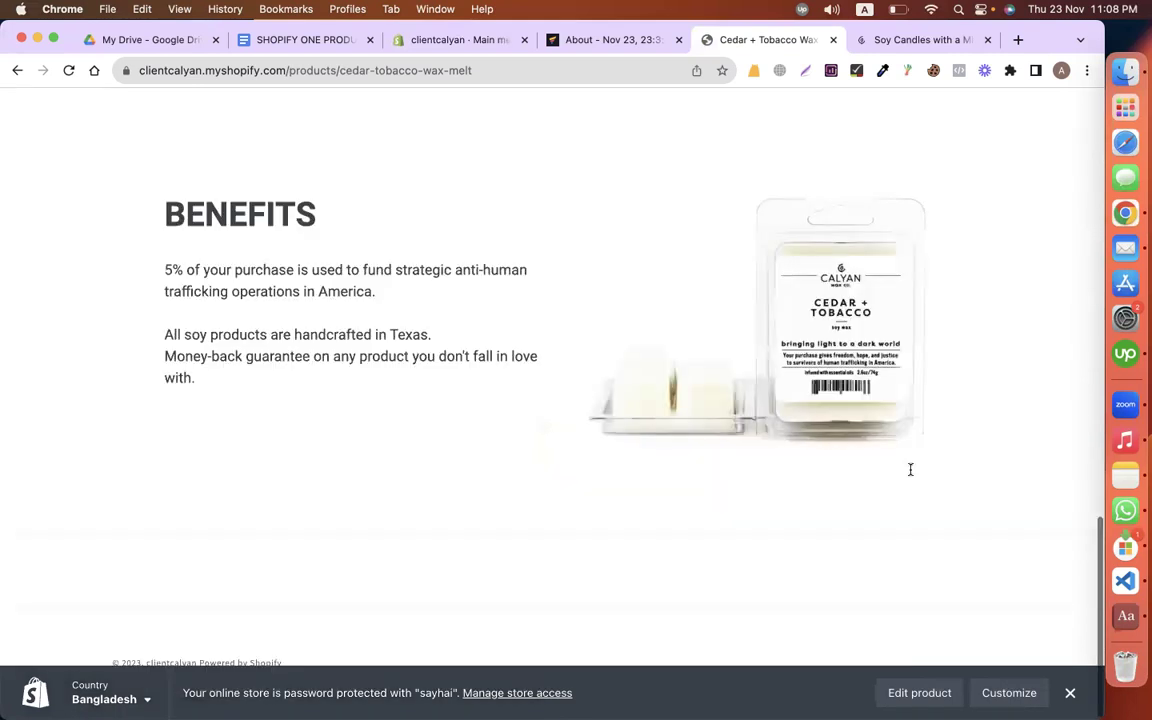
scroll(910, 468, "up", 15)
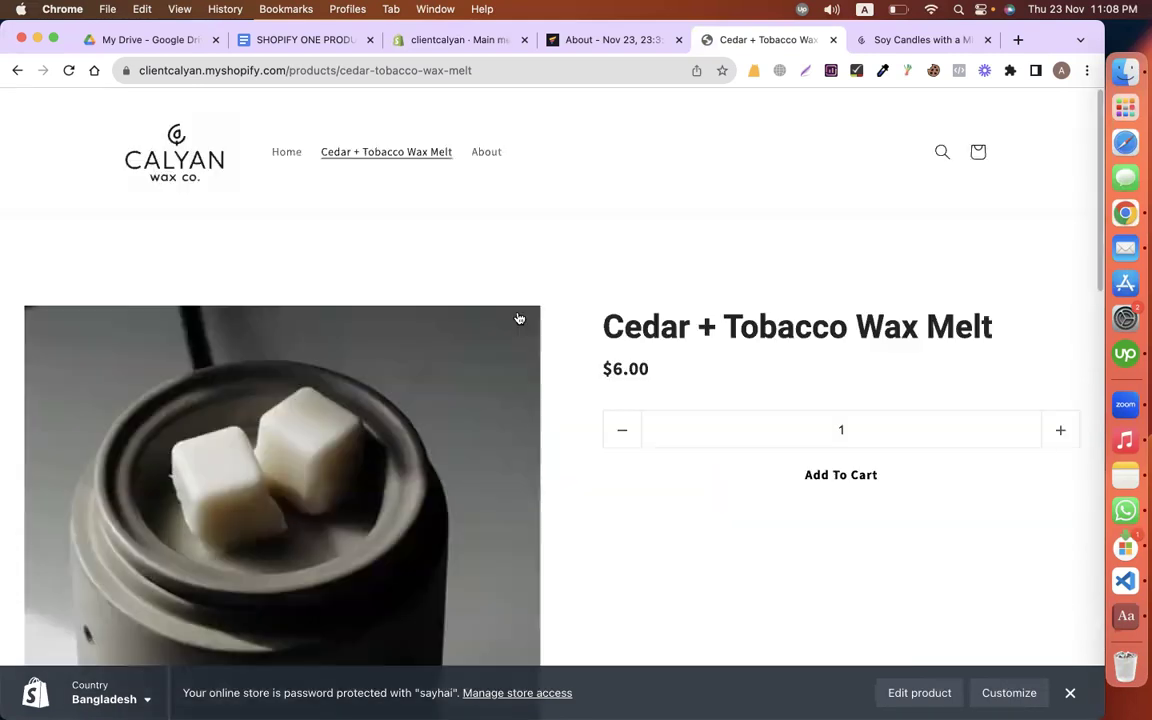
left_click(285, 156)
left_click(344, 11)
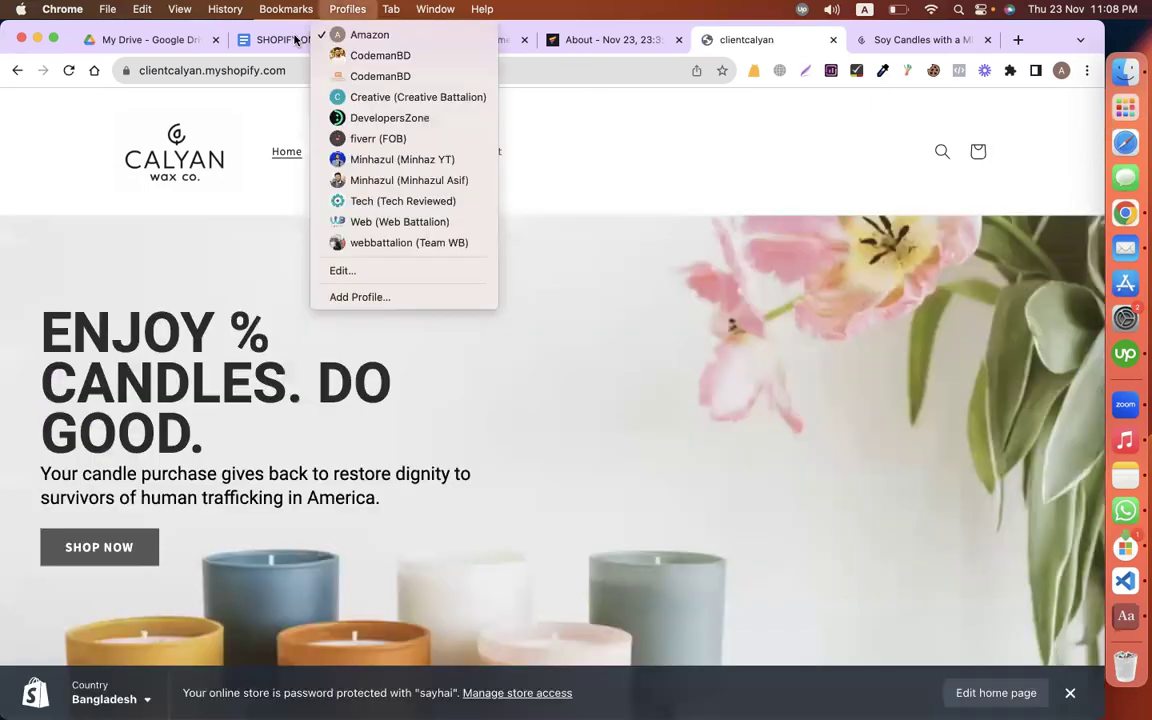
left_click(295, 40)
left_click(268, 41)
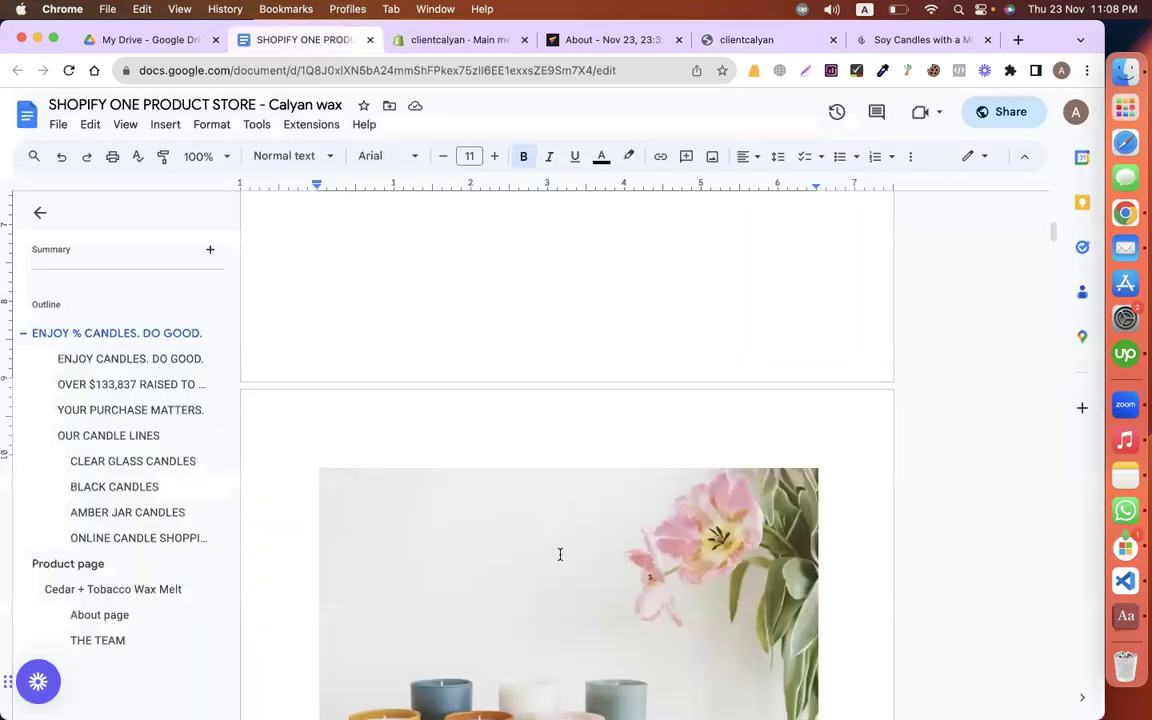
scroll(560, 555, "down", 10)
scroll(560, 555, "down", 15)
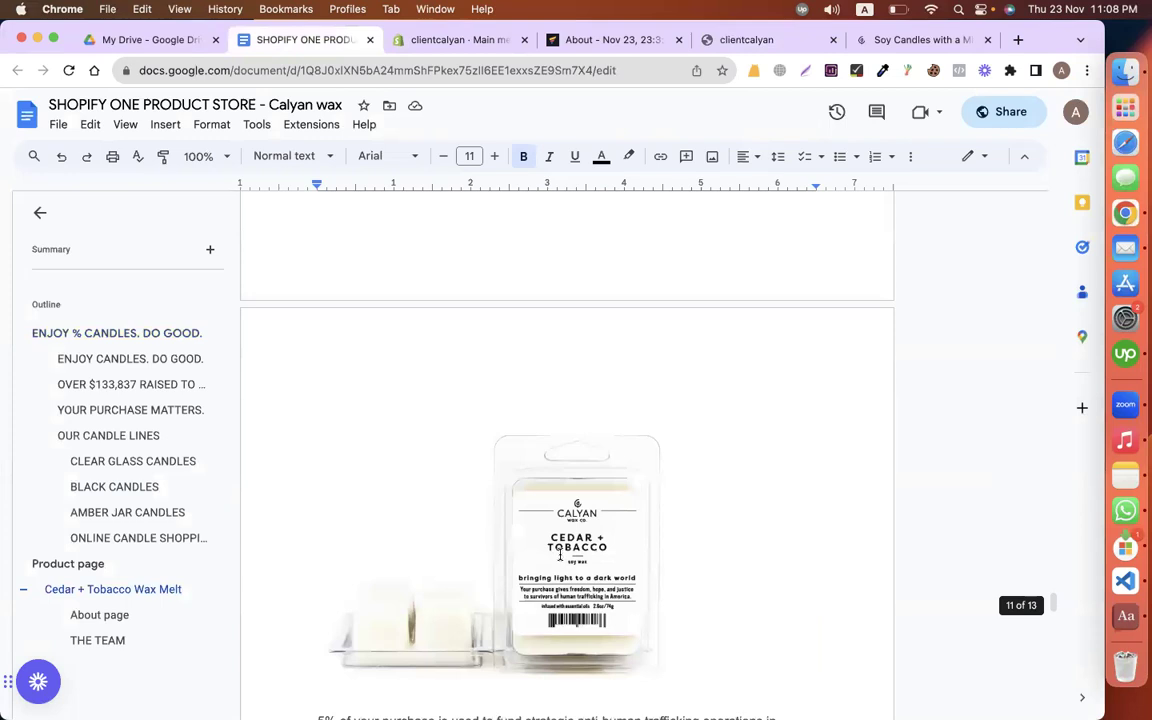
scroll(561, 555, "down", 10)
scroll(531, 528, "up", 1)
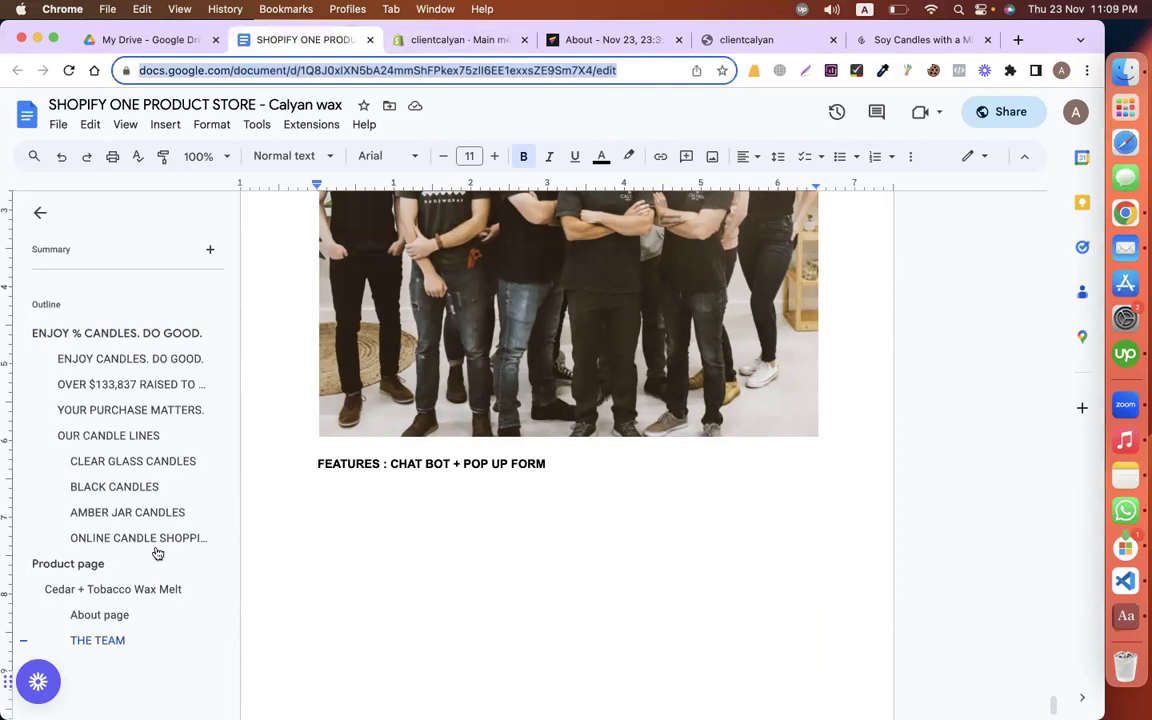
key("ctrl+Tab")
Step: Search the App Store for 'improved' and install the Improved Contact Form app
left_click(80, 515)
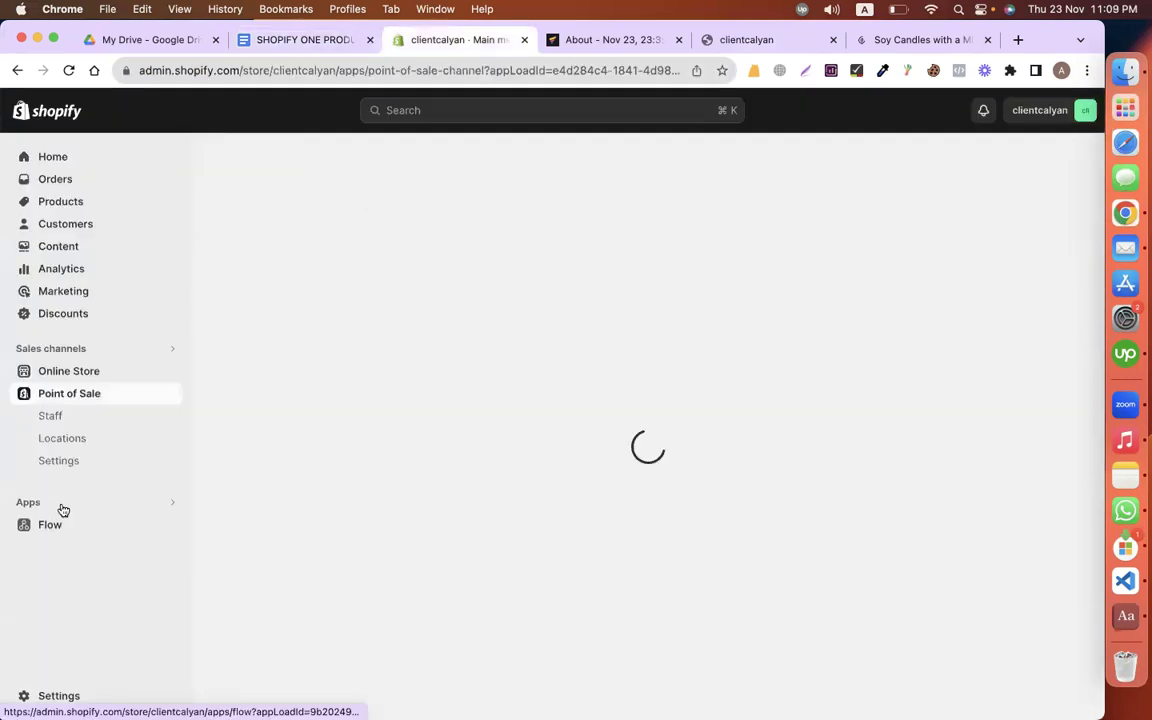
left_click(172, 502)
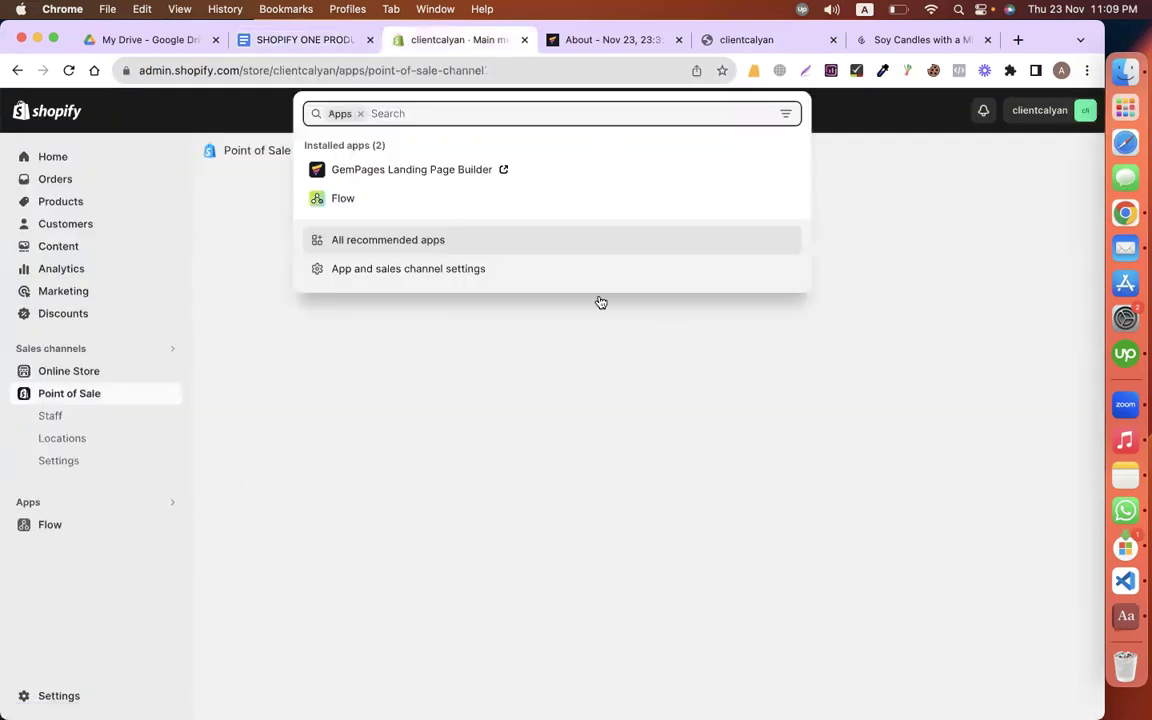
key("Up")
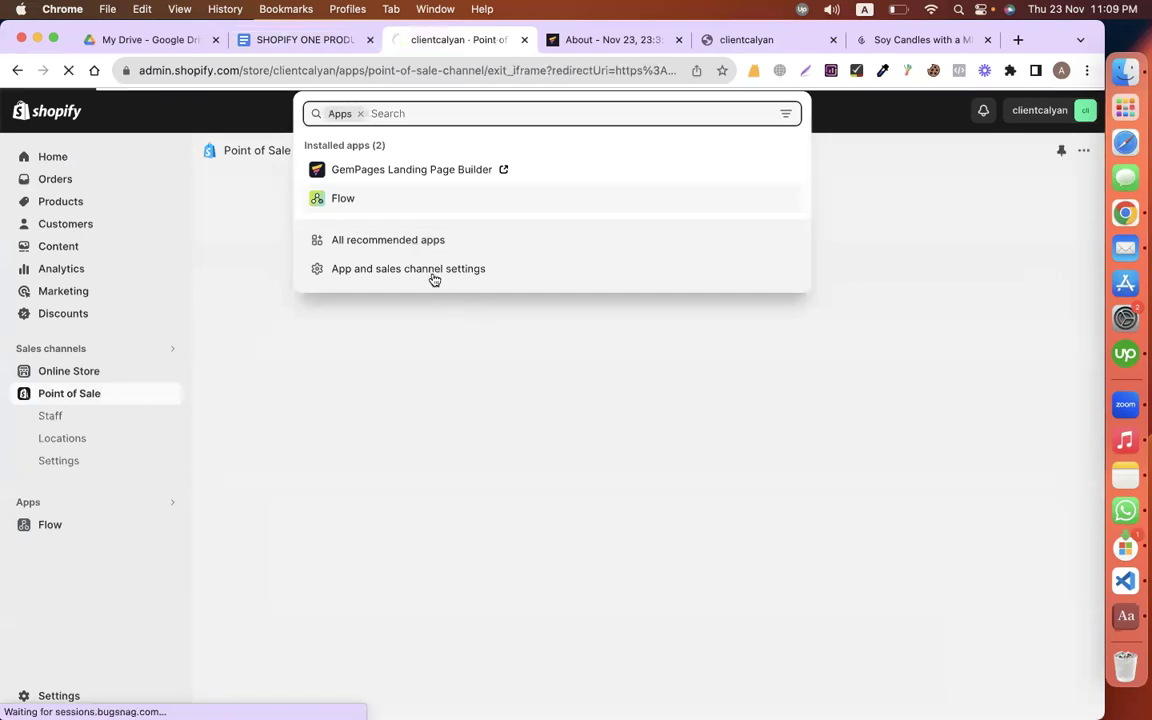
left_click(433, 273)
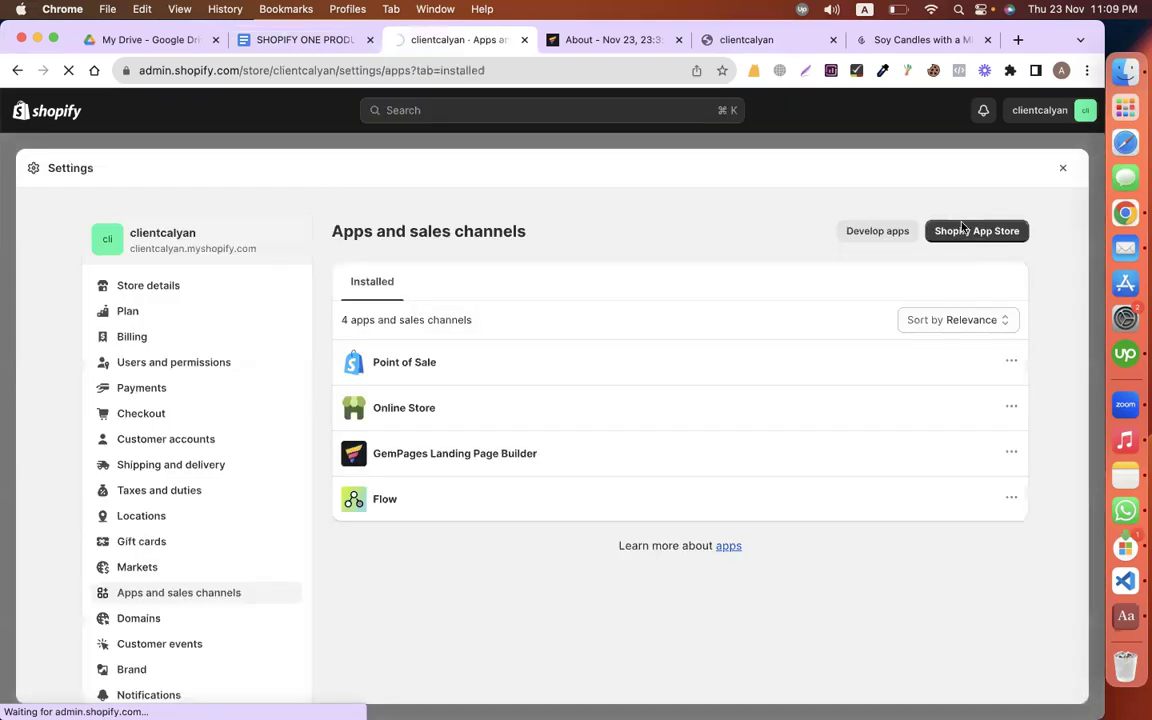
left_click(975, 230)
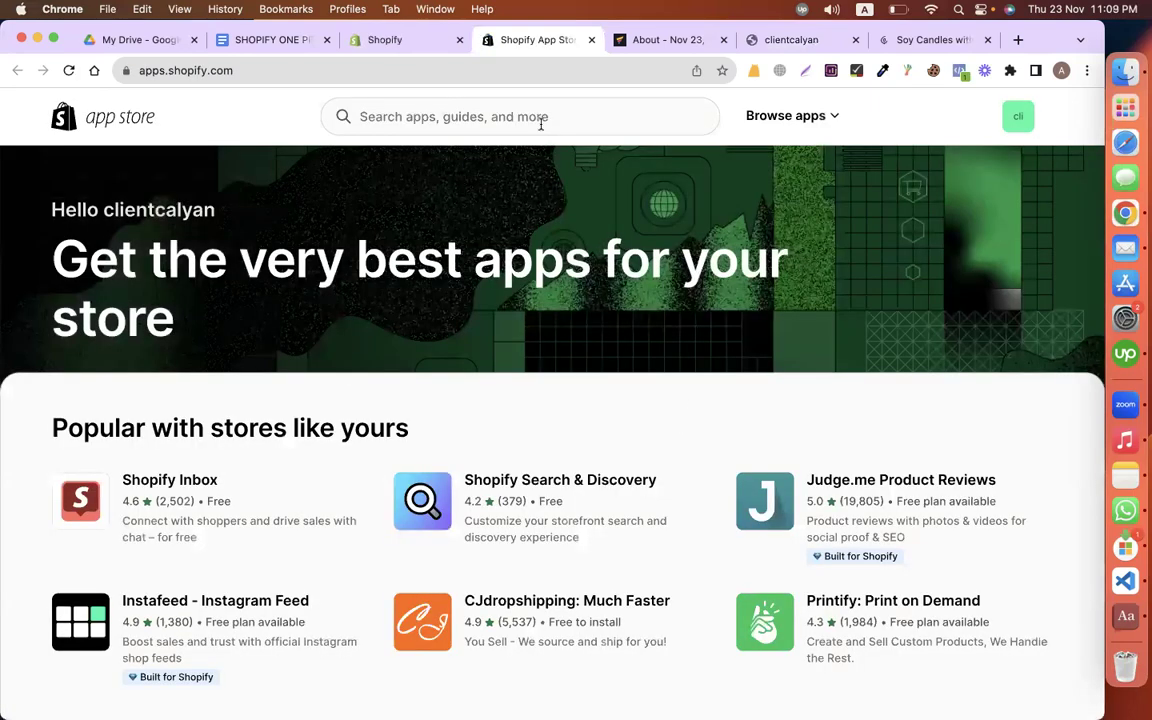
left_click(361, 116)
type("improv")
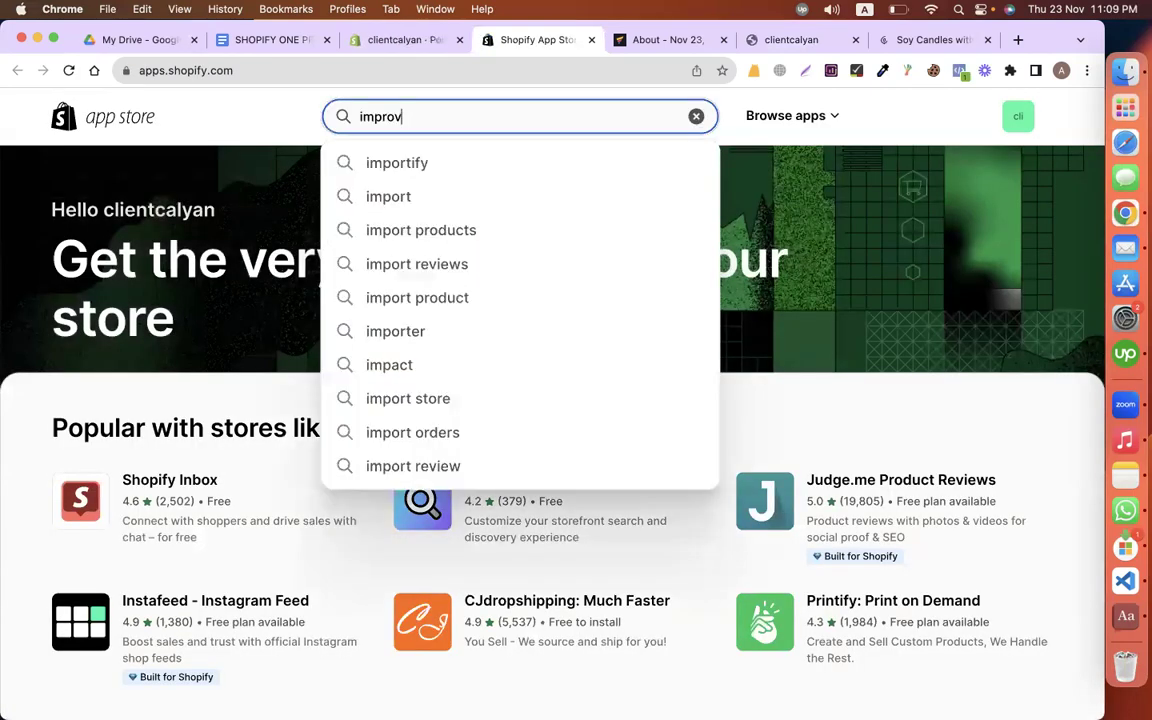
type("ed")
left_click(502, 165)
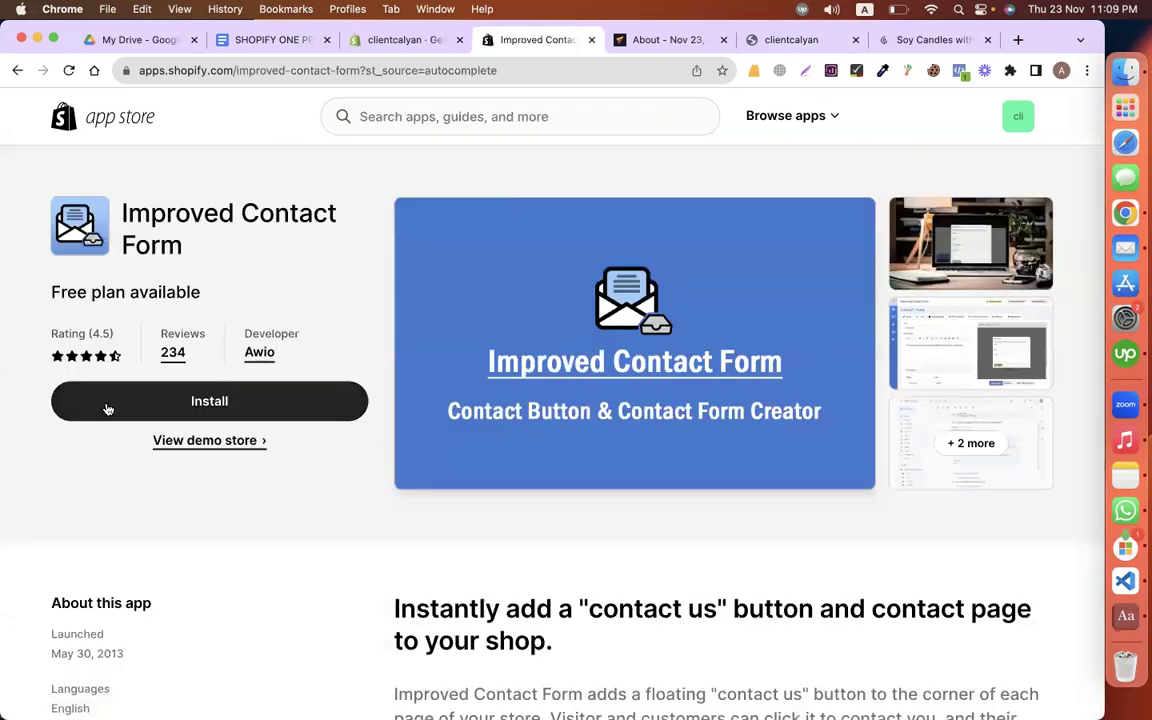
left_click(108, 406)
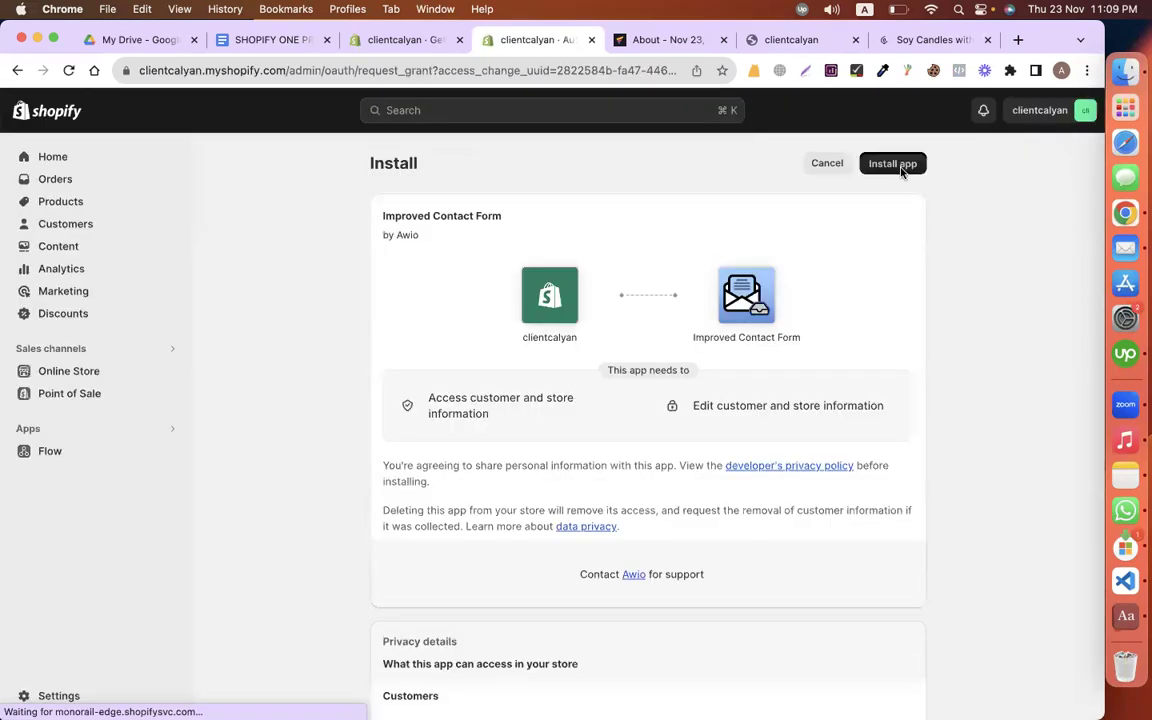
left_click(893, 164)
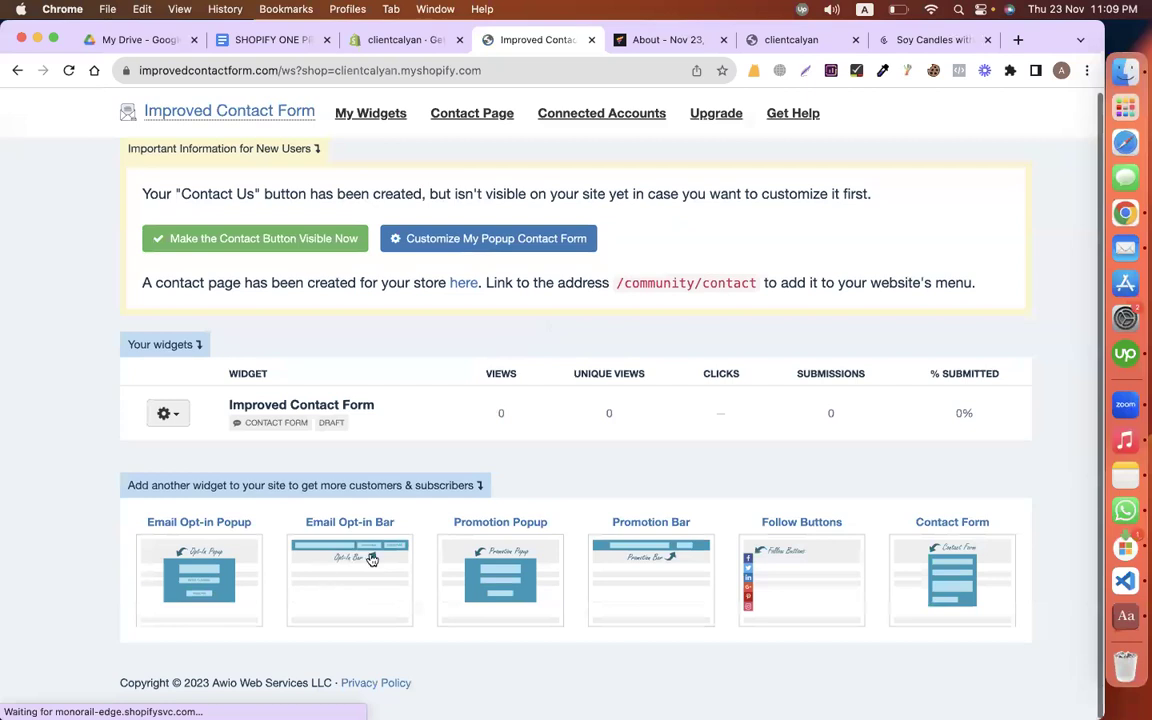
Step: Create a new popup from the 25% Off Blue template and review its GET 25% OFF TODAY text
left_click(502, 589)
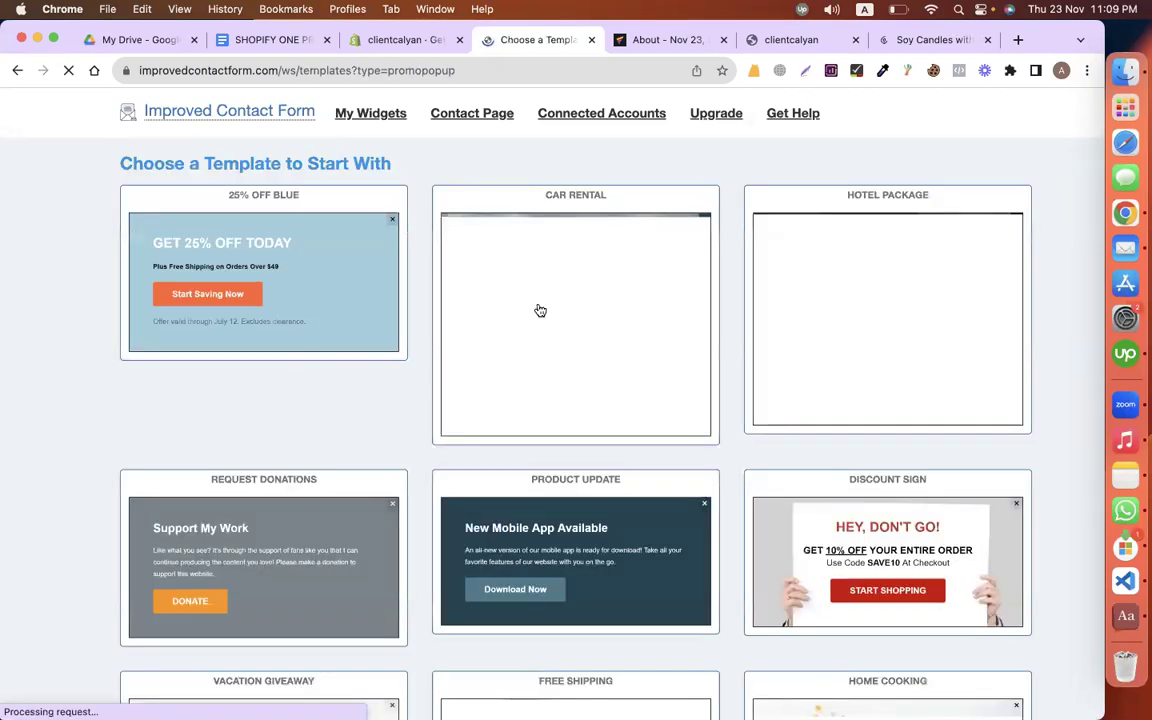
left_click(251, 270)
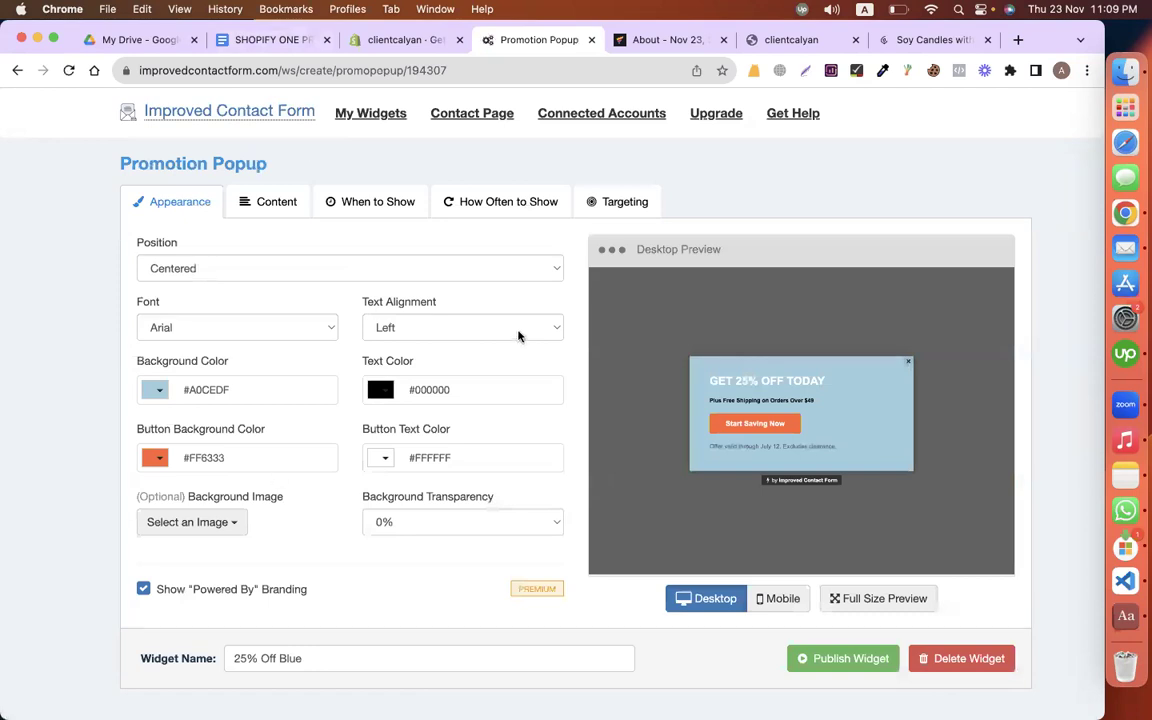
left_click(304, 210)
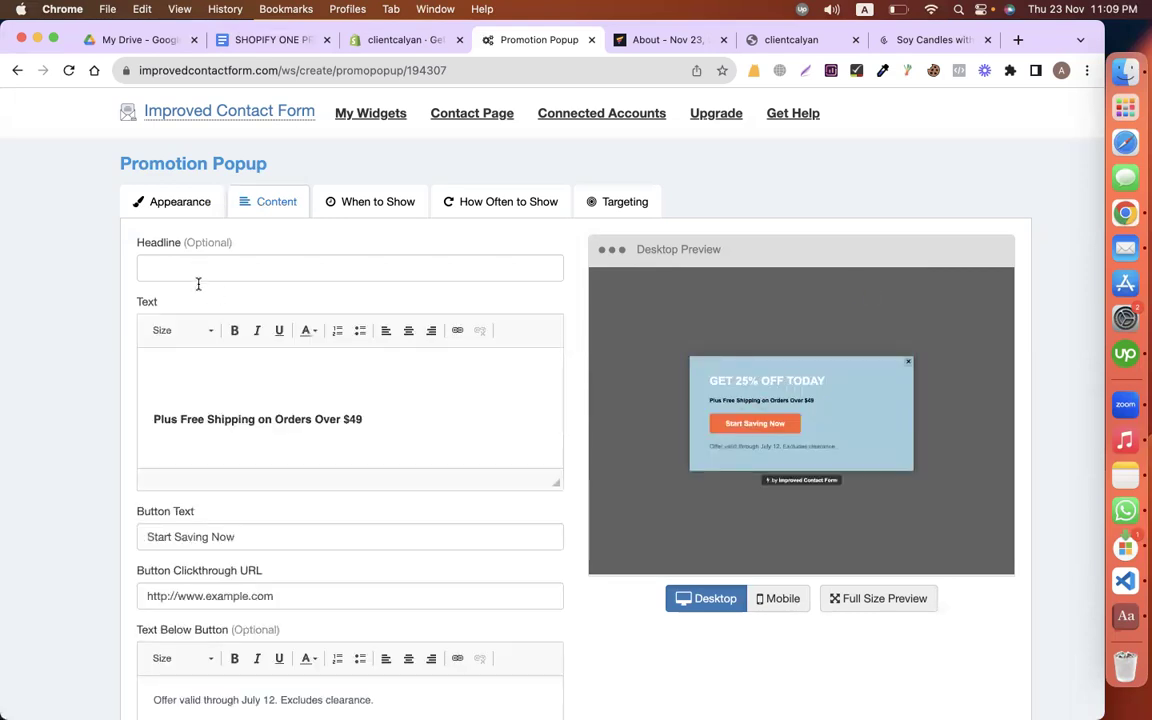
left_click(197, 373)
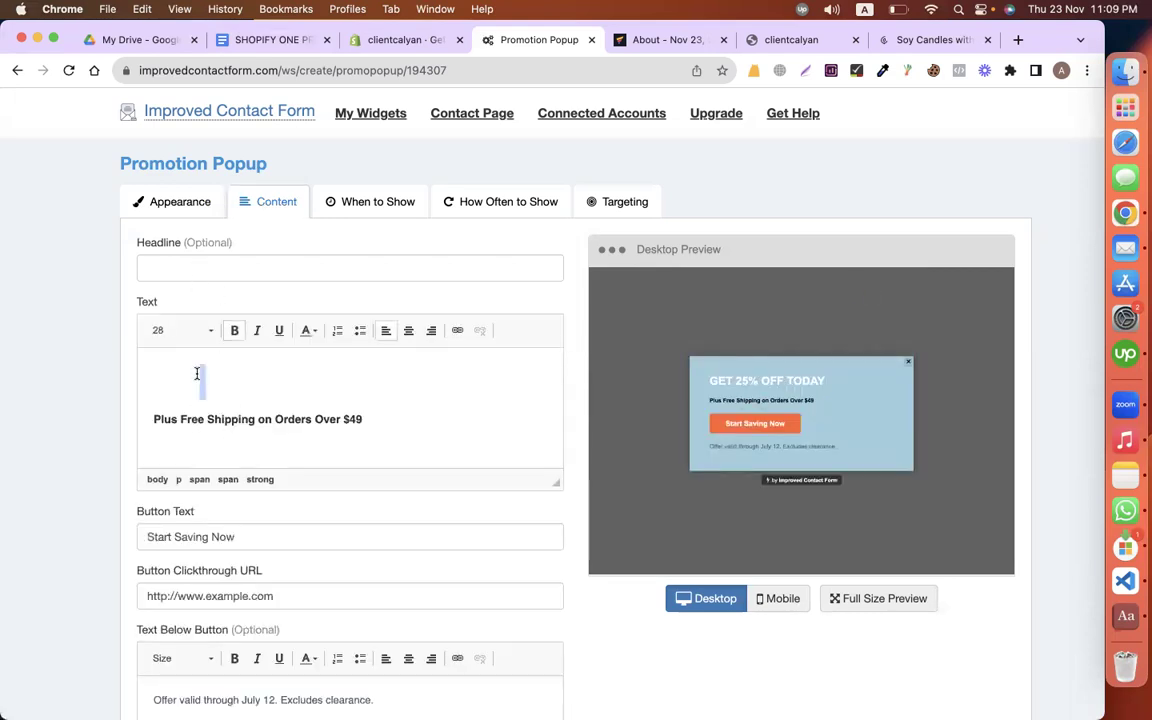
triple_click(197, 373)
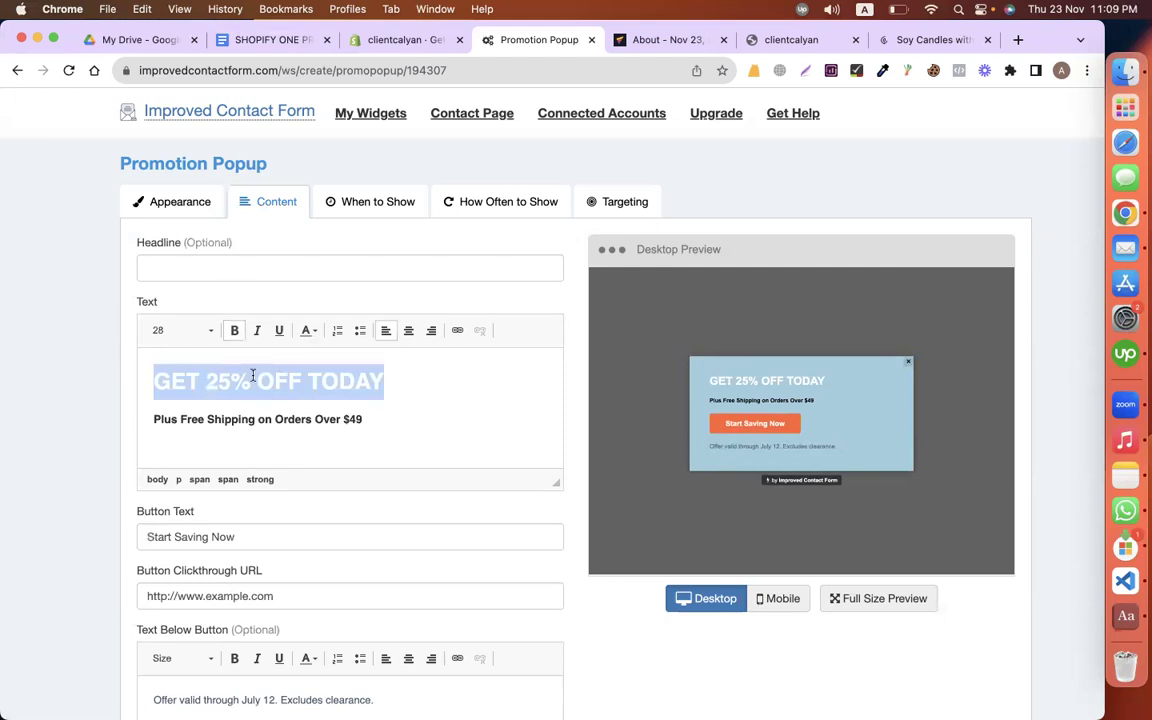
triple_click(288, 420)
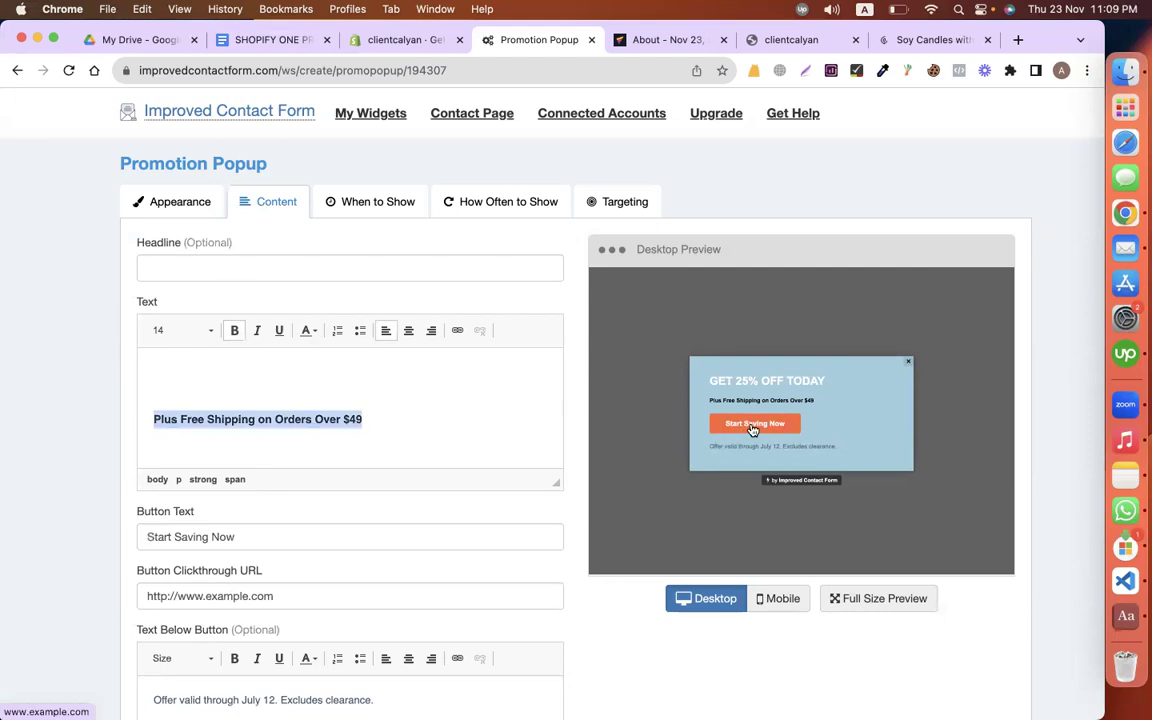
Step: Set the button clickthrough URL to the Cedar + Tobacco Wax Melt product page link
scroll(288, 535, "down", 1)
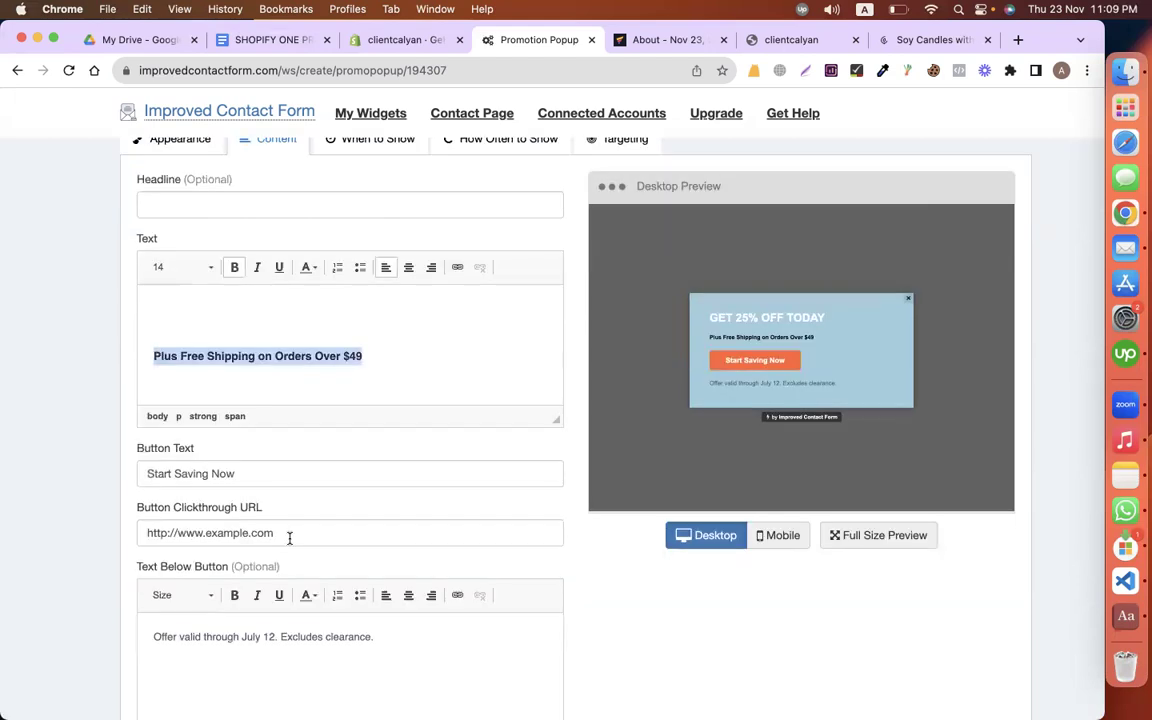
left_click(320, 529)
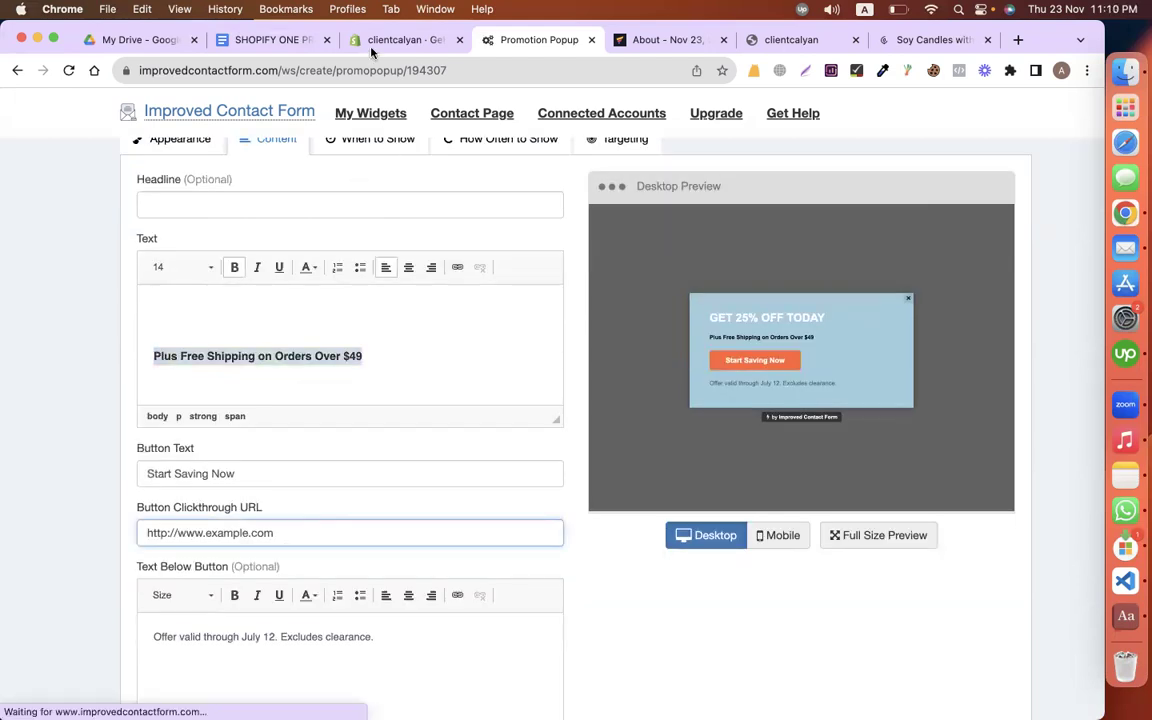
key("ctrl+shift+Tab")
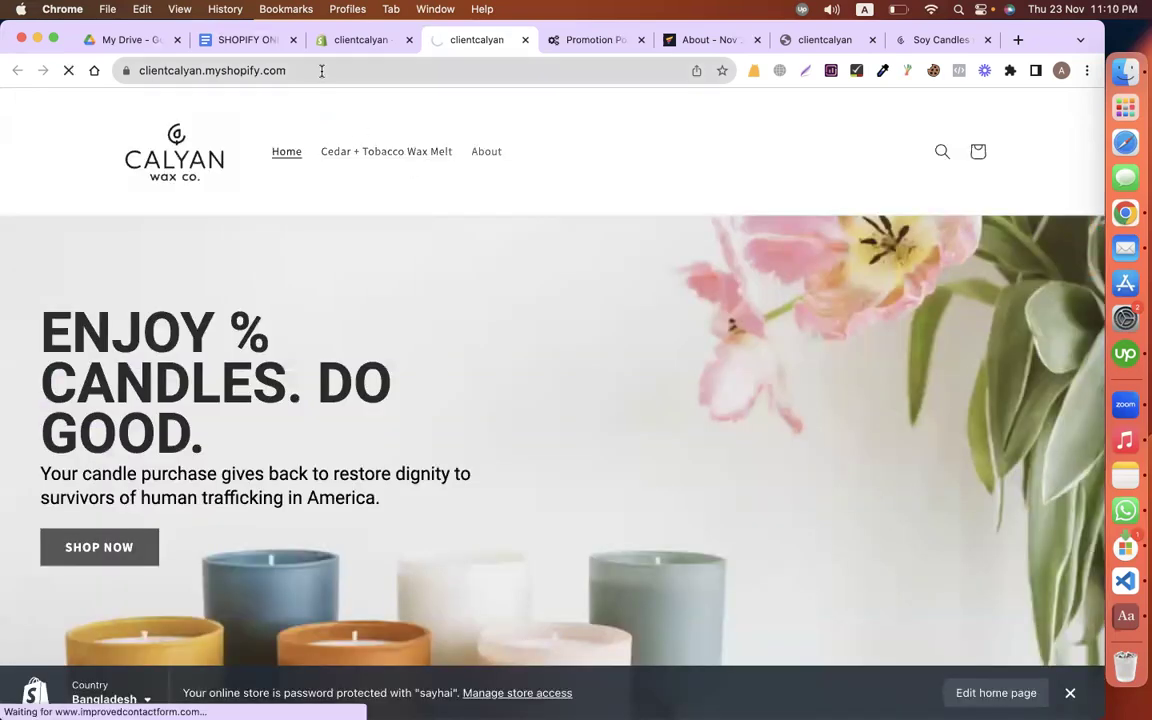
right_click(321, 71)
key("super+c")
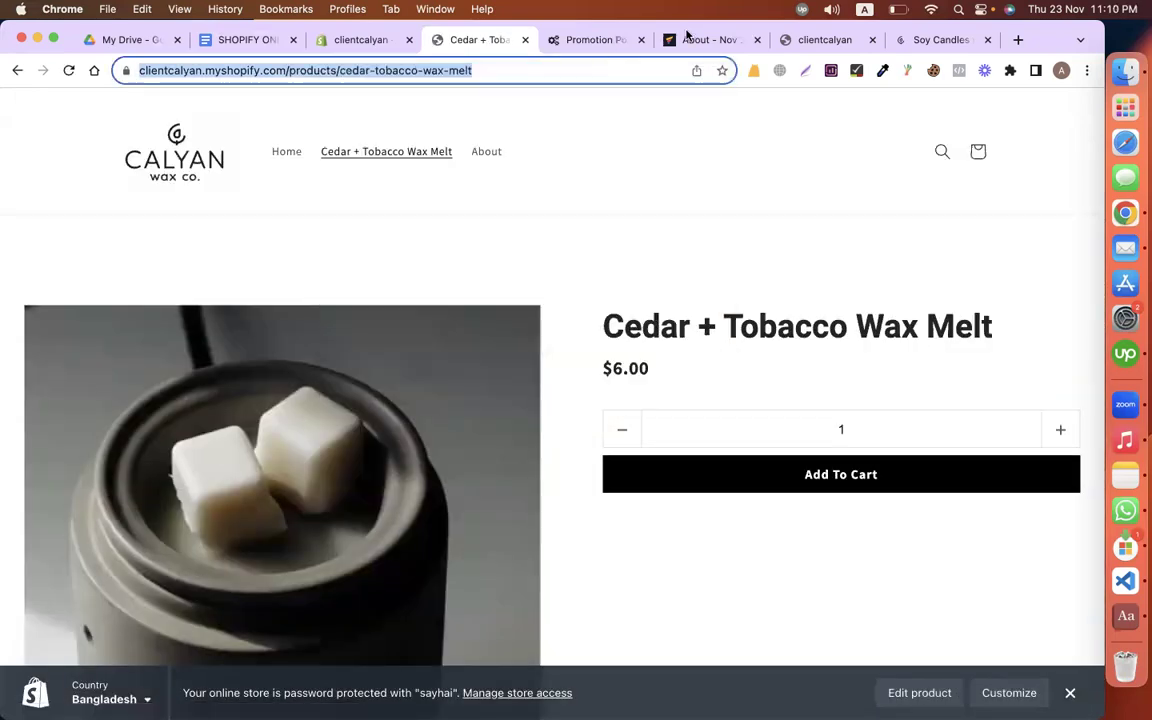
left_click(553, 41)
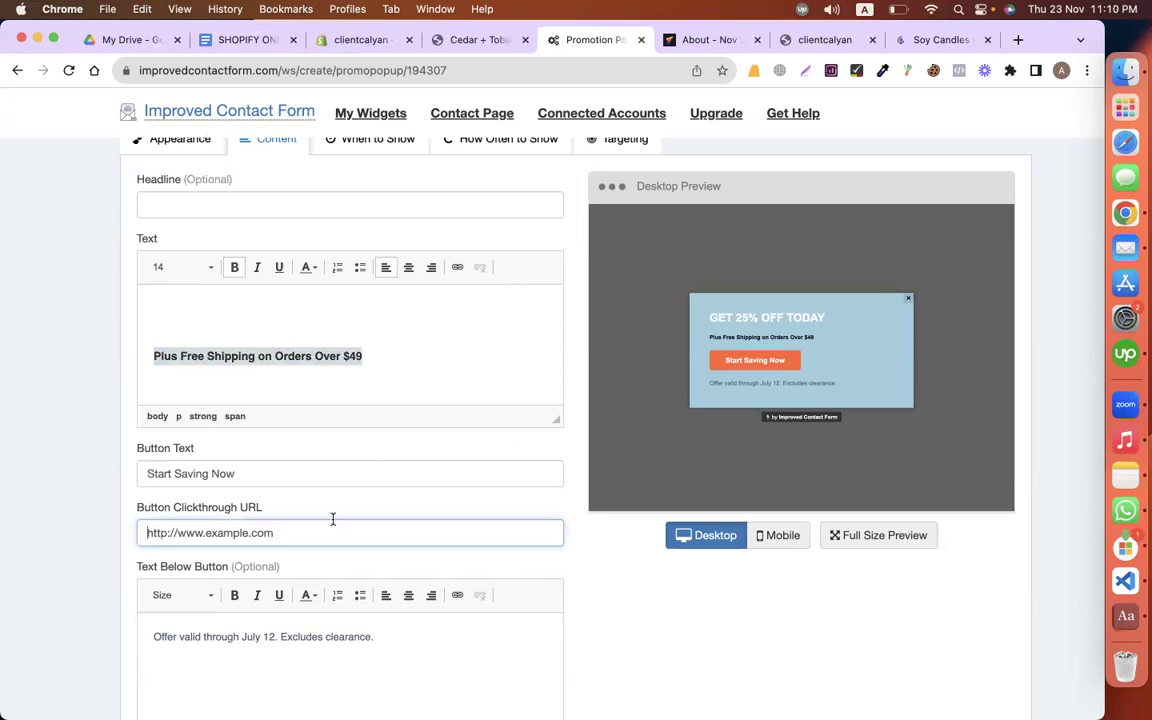
key("super+v")
Step: Give the popup a darker #007799 background colour and publish the widget
scroll(409, 353, "up", 1)
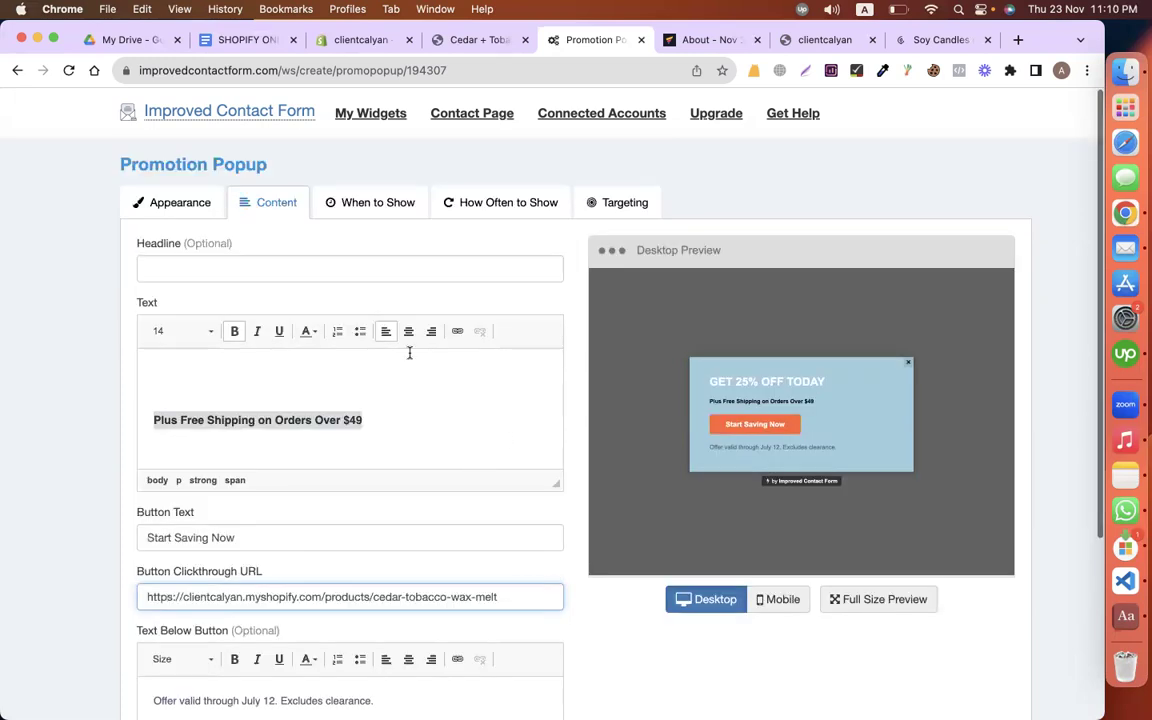
left_click(192, 200)
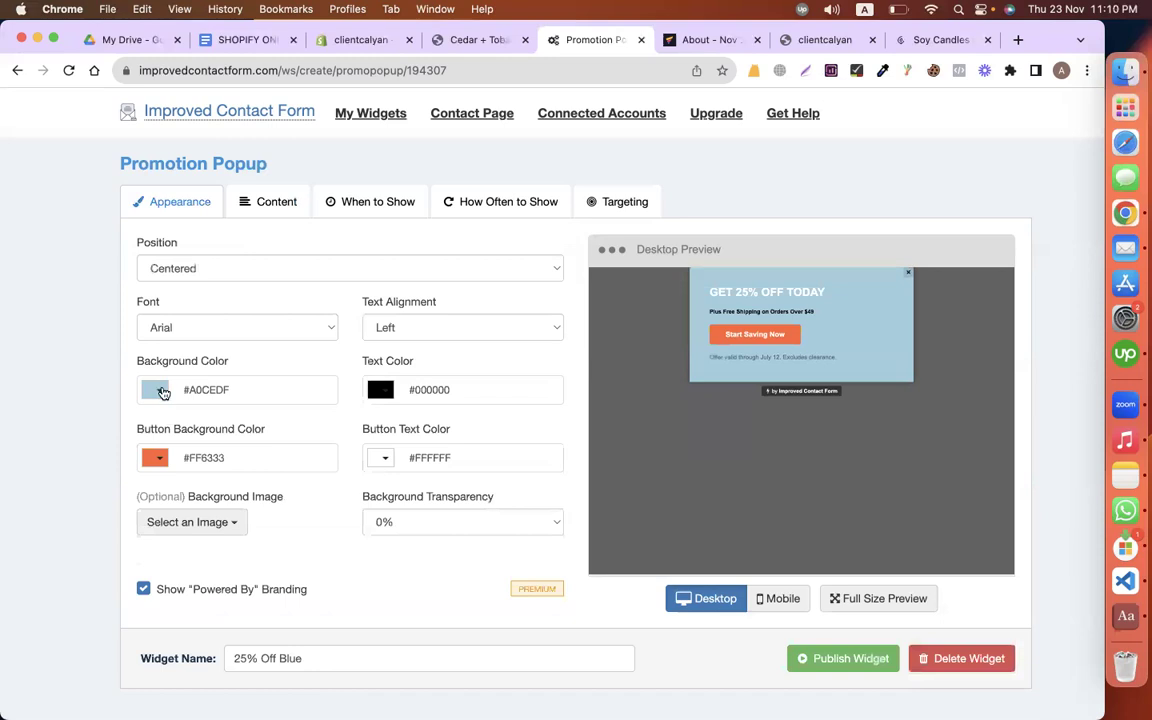
left_click(163, 393)
left_click(197, 425)
left_click(248, 443)
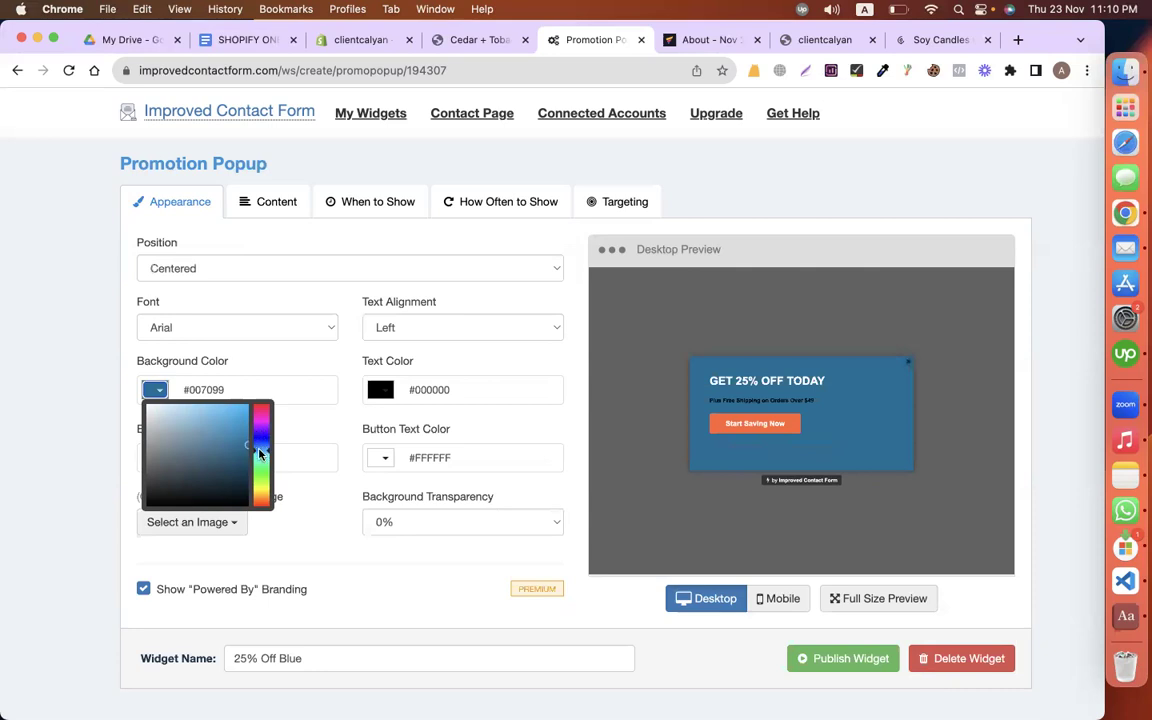
left_click(262, 456)
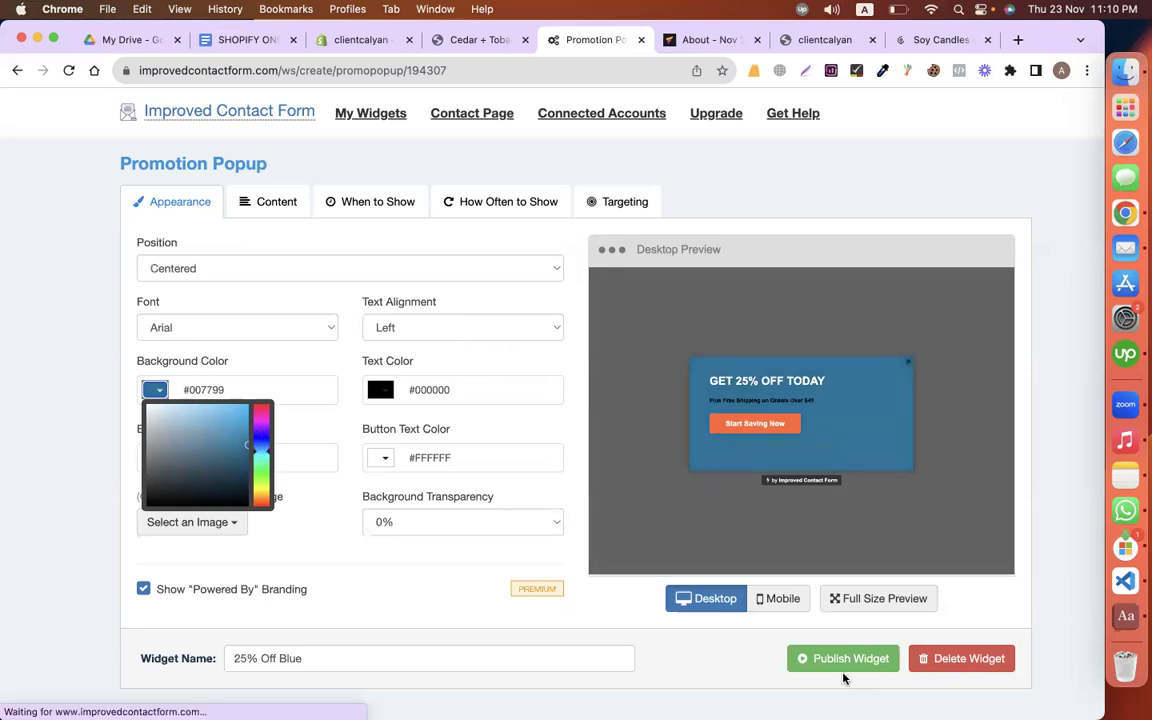
left_click(762, 612)
left_click(843, 658)
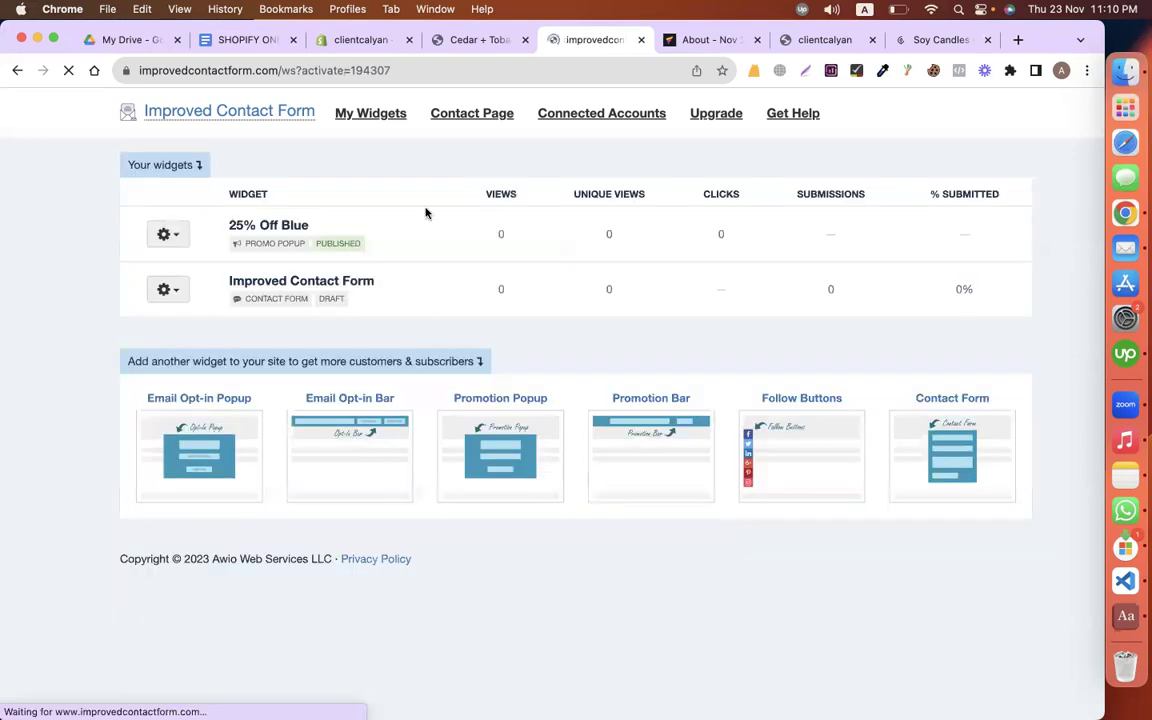
key("super+alt+Left")
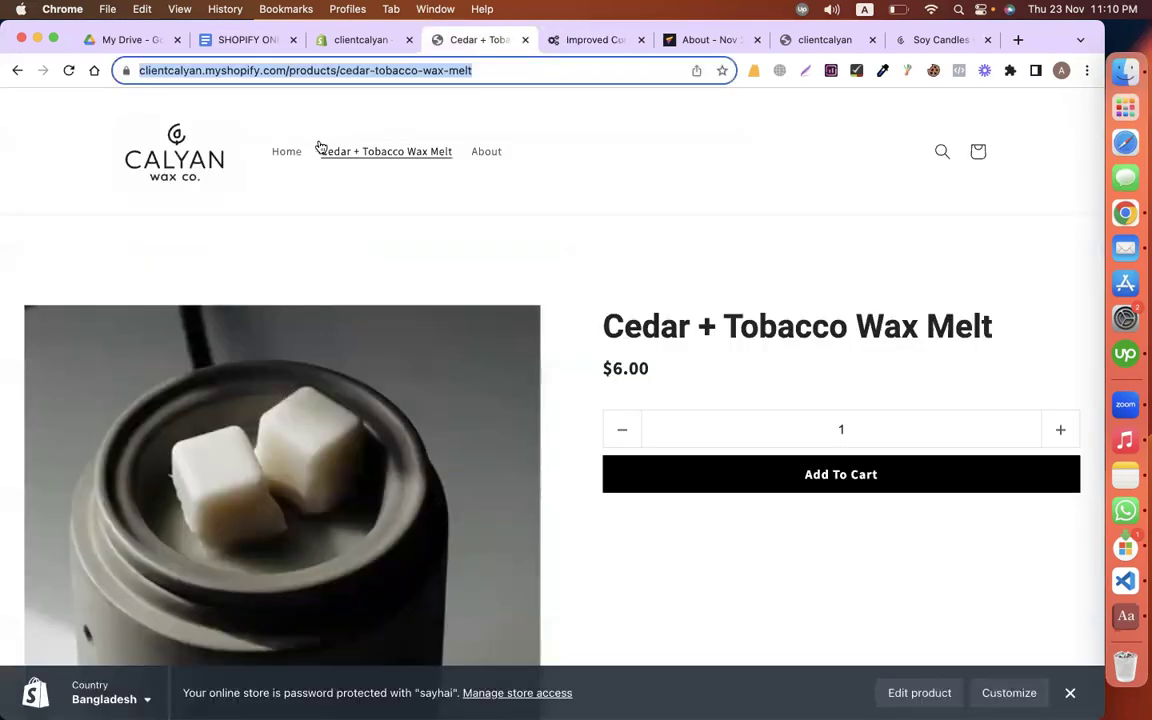
Step: Load the storefront home page to see the GET 25% OFF TODAY popup, then close it
left_click(285, 158)
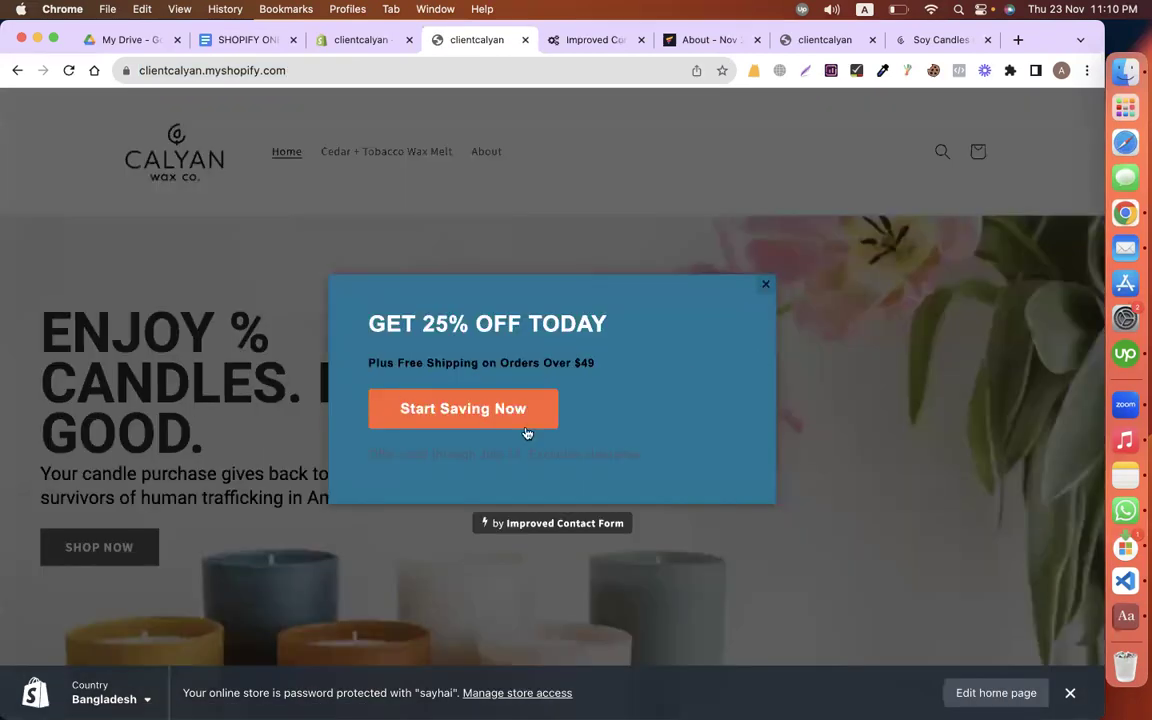
left_click(764, 285)
Step: Check the brief's SHIPPING COST line: ship only to USA with a $10 shipping charge
left_click(225, 42)
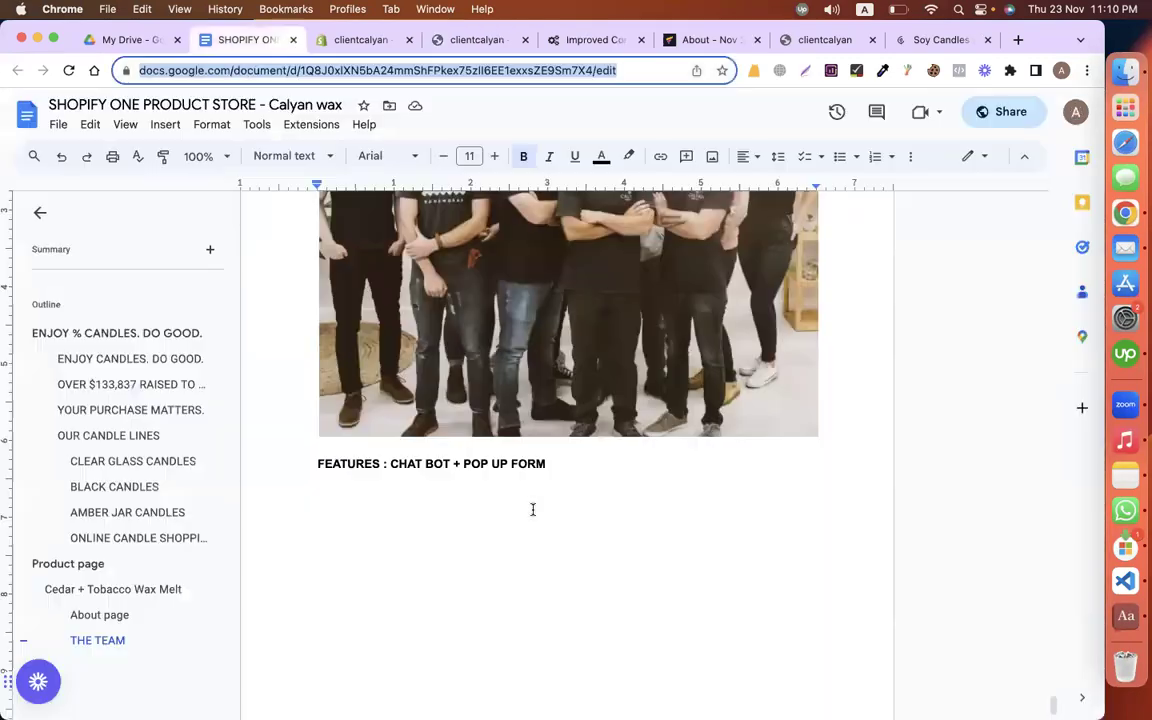
left_click(474, 508)
scroll(474, 508, "down", 5)
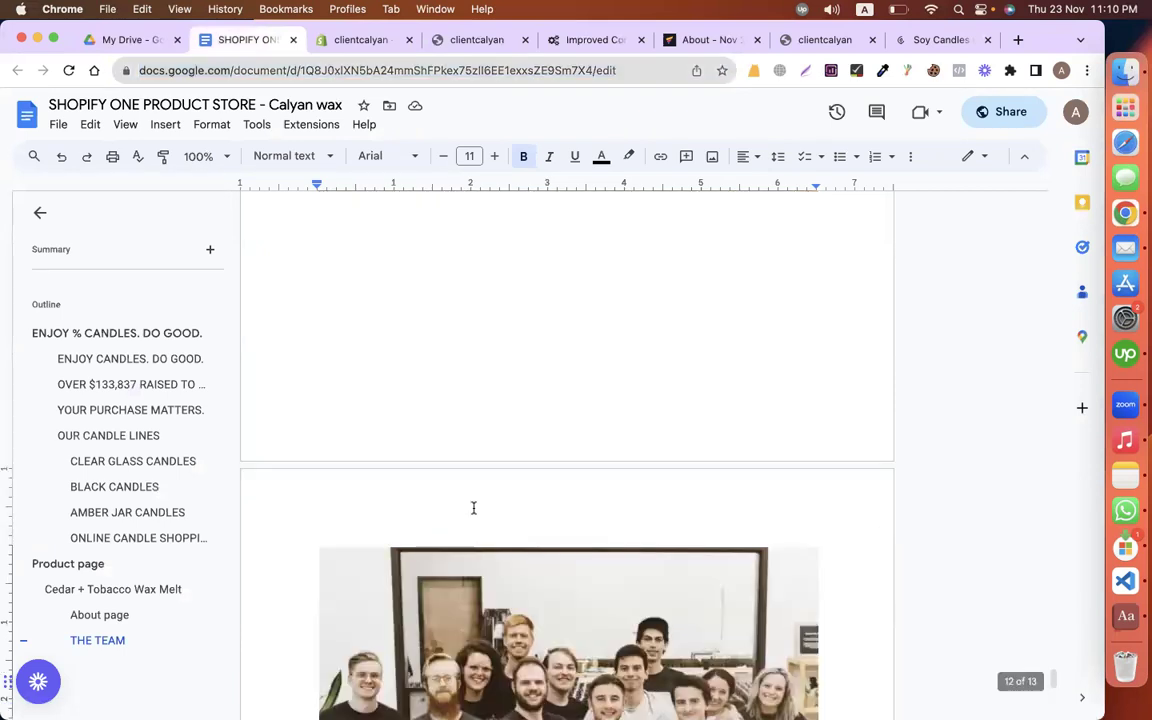
scroll(474, 508, "up", 2)
scroll(330, 465, "up", 3)
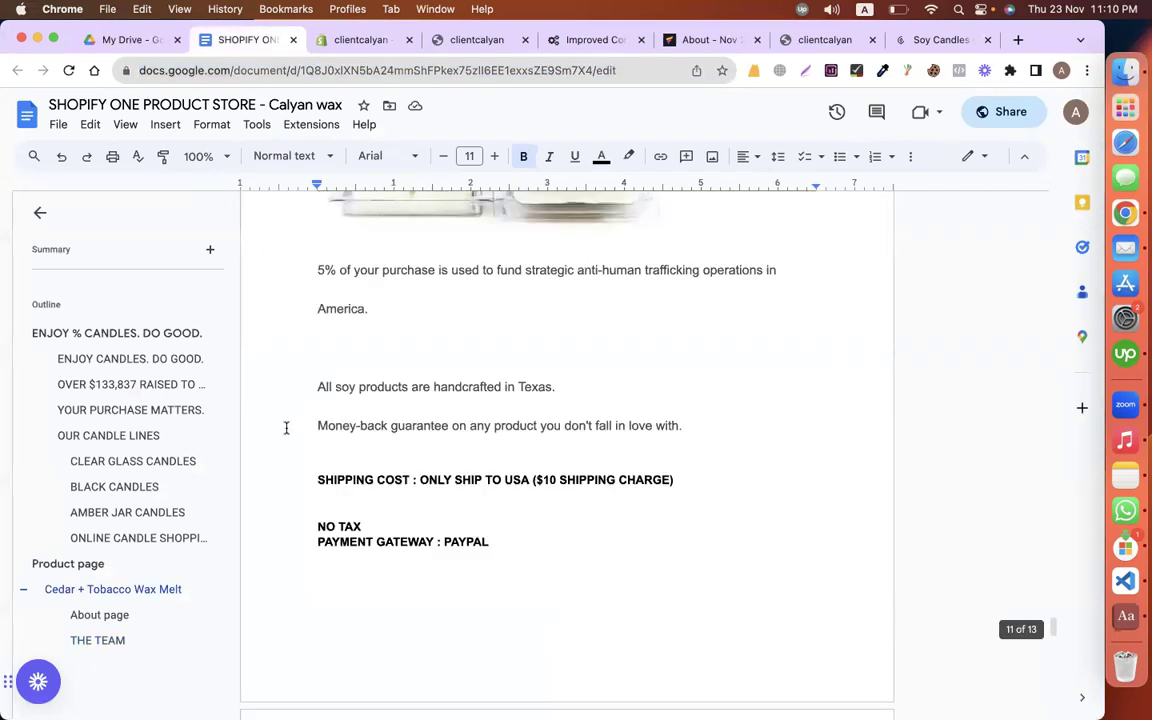
scroll(286, 427, "down", 1)
triple_click(501, 431)
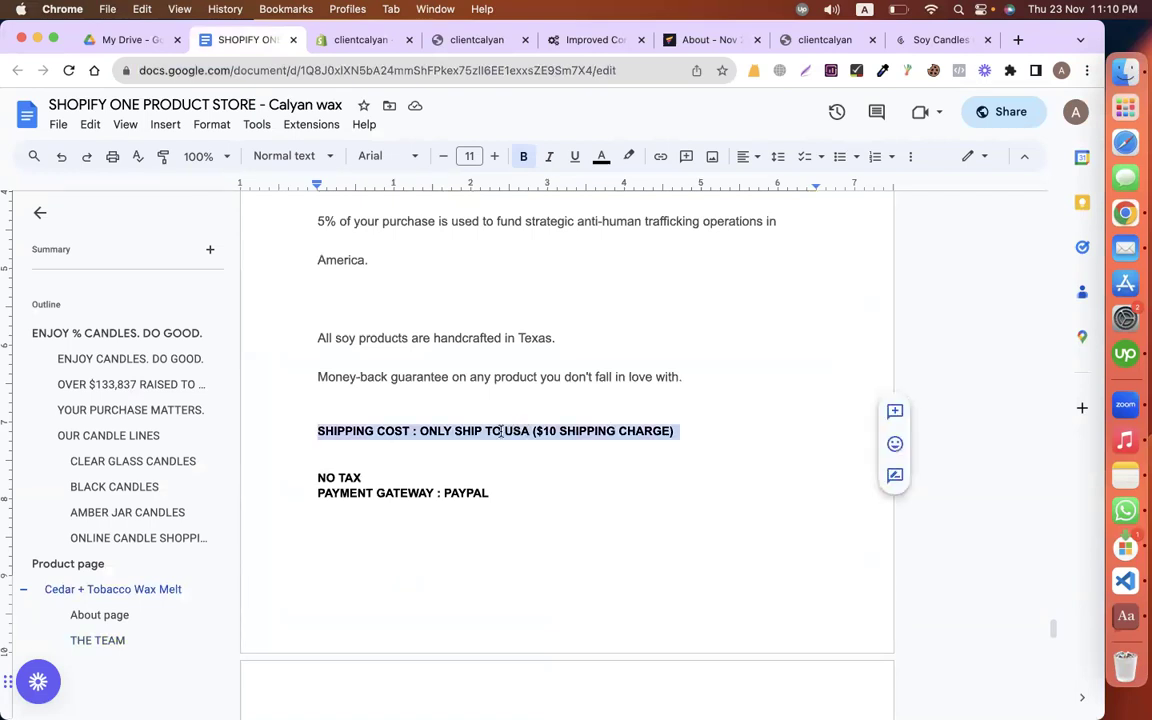
left_click(684, 431)
key("alt+shift+Left")
key("alt+shift+Left")
key("alt+shift+Left")
key("alt+shift+Left")
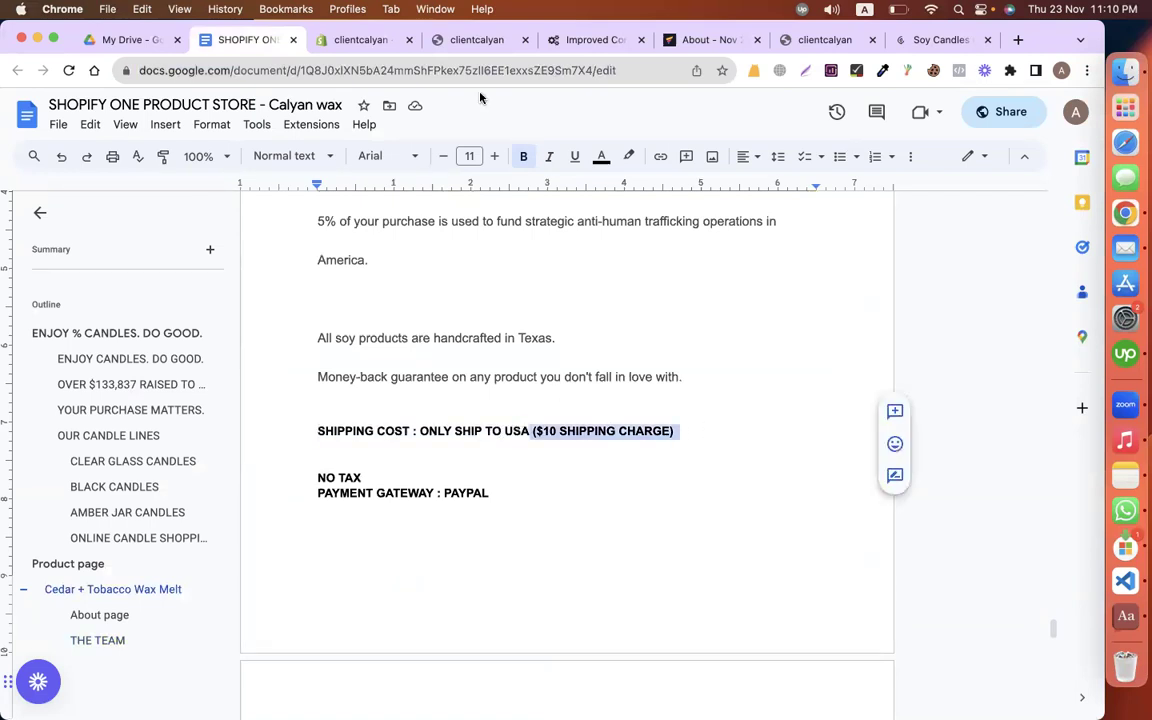
left_click(315, 38)
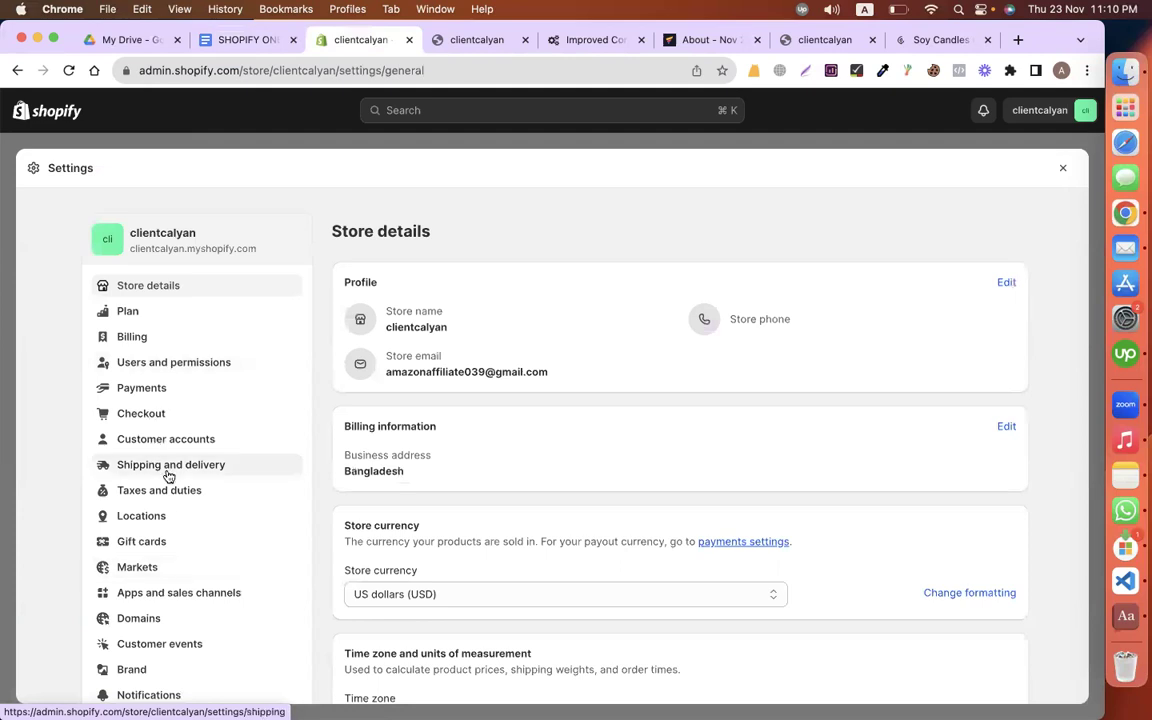
Step: In Shipping and delivery's General profile, delete the Domestic zone and begin a new zone
left_click(168, 466)
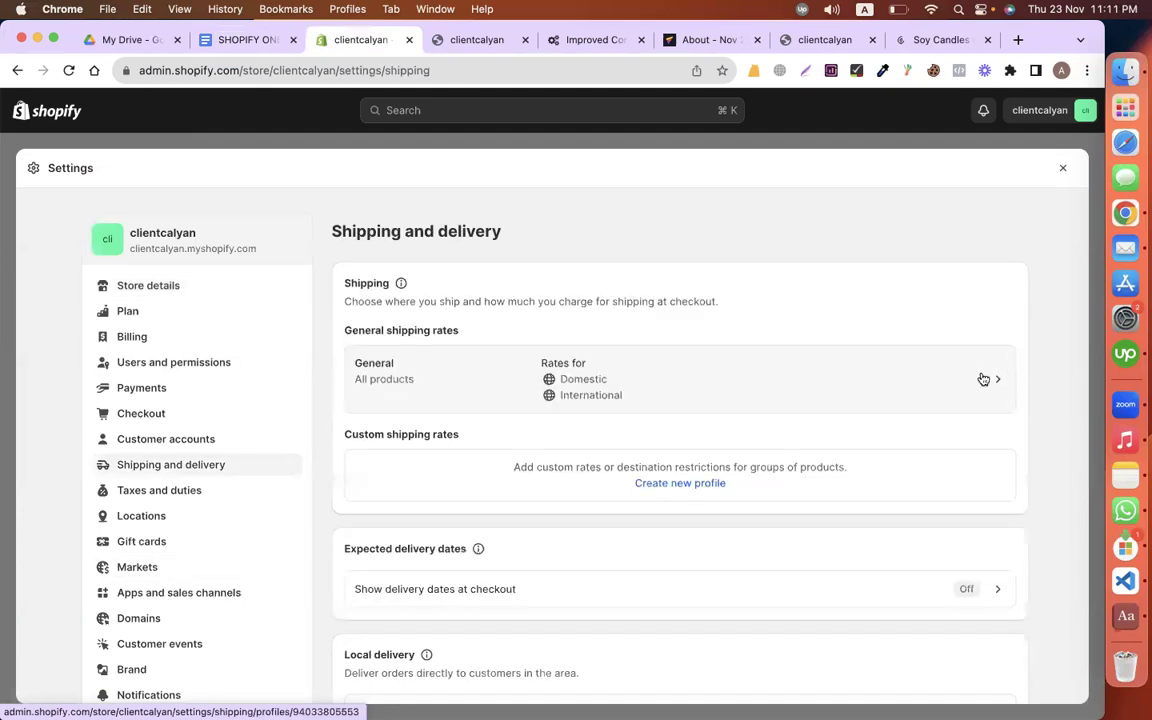
left_click(943, 387)
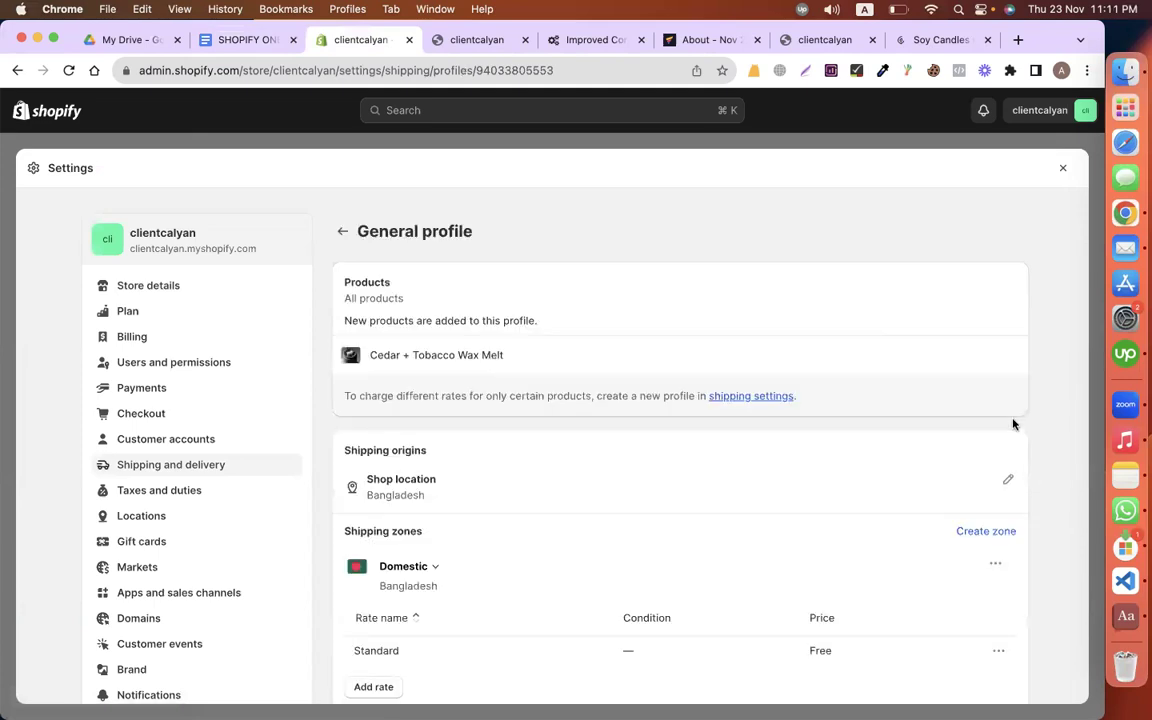
scroll(1005, 420, "down", 3)
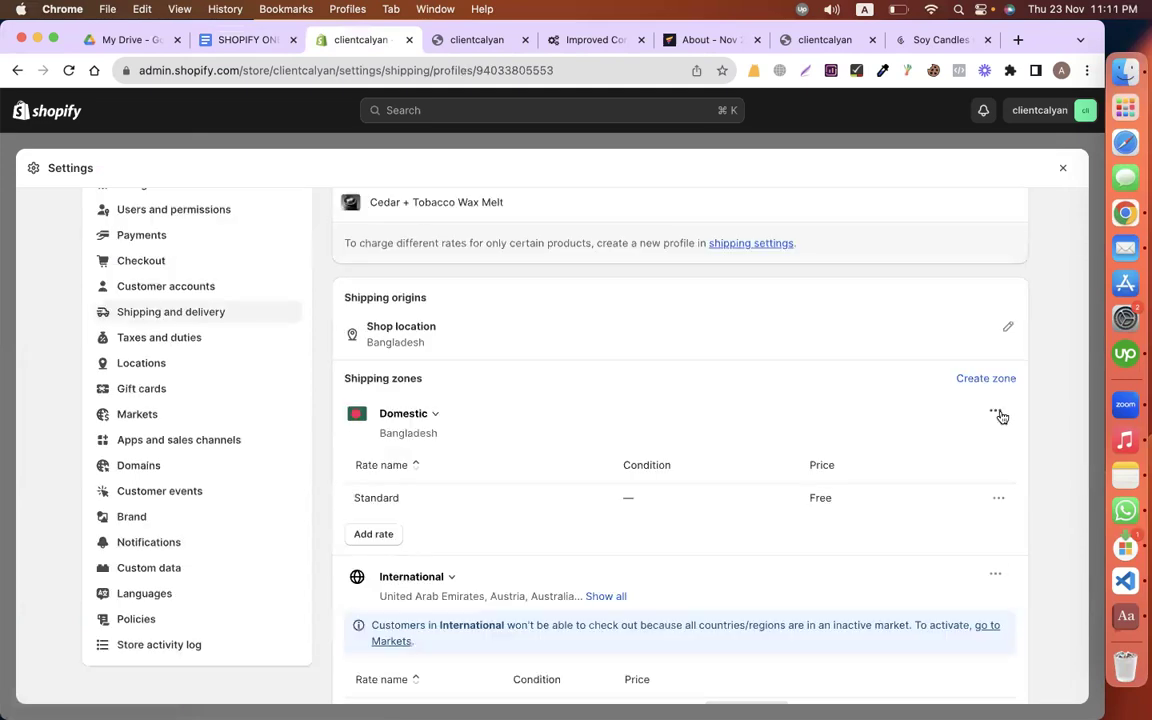
left_click(997, 413)
left_click(960, 473)
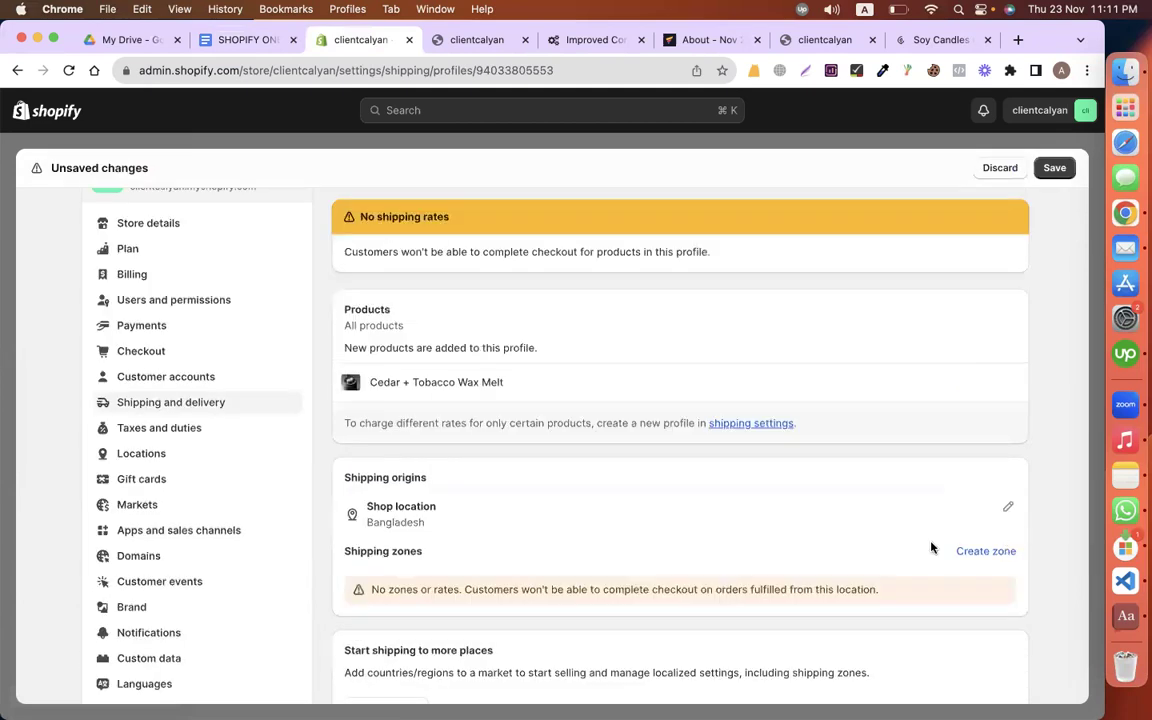
left_click(985, 550)
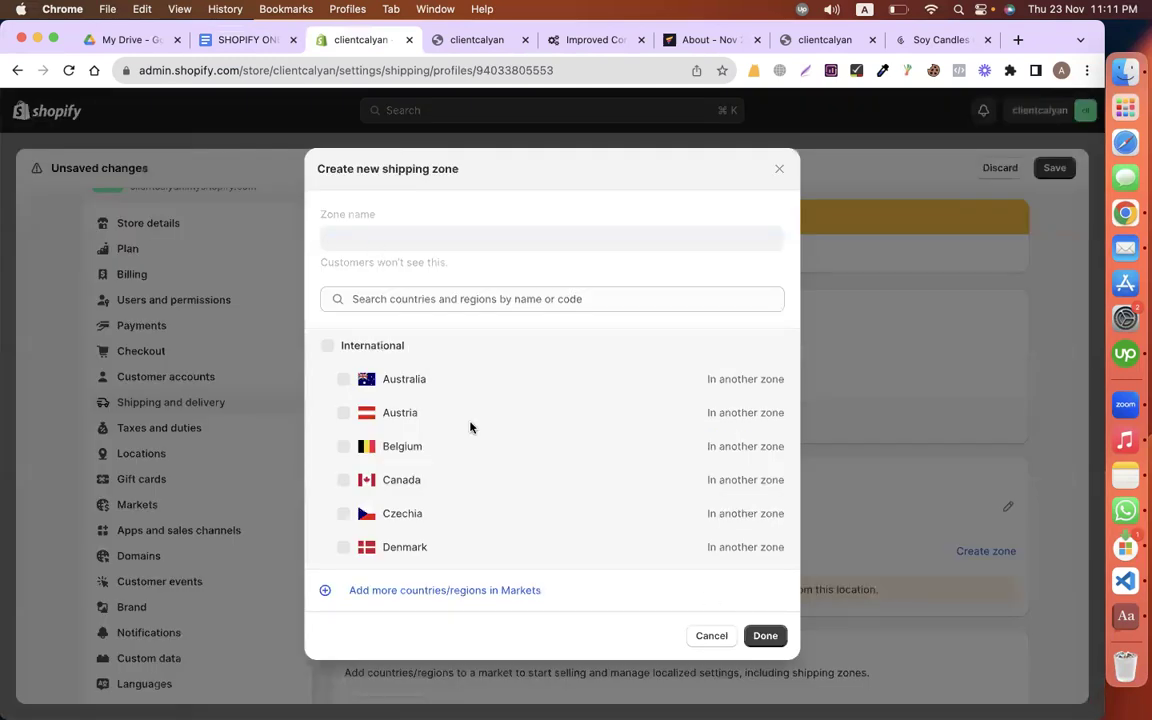
Step: Search 'united sta' in the new zone's countries, then dismiss the dialog and save the profile
left_click(392, 298)
type("unite")
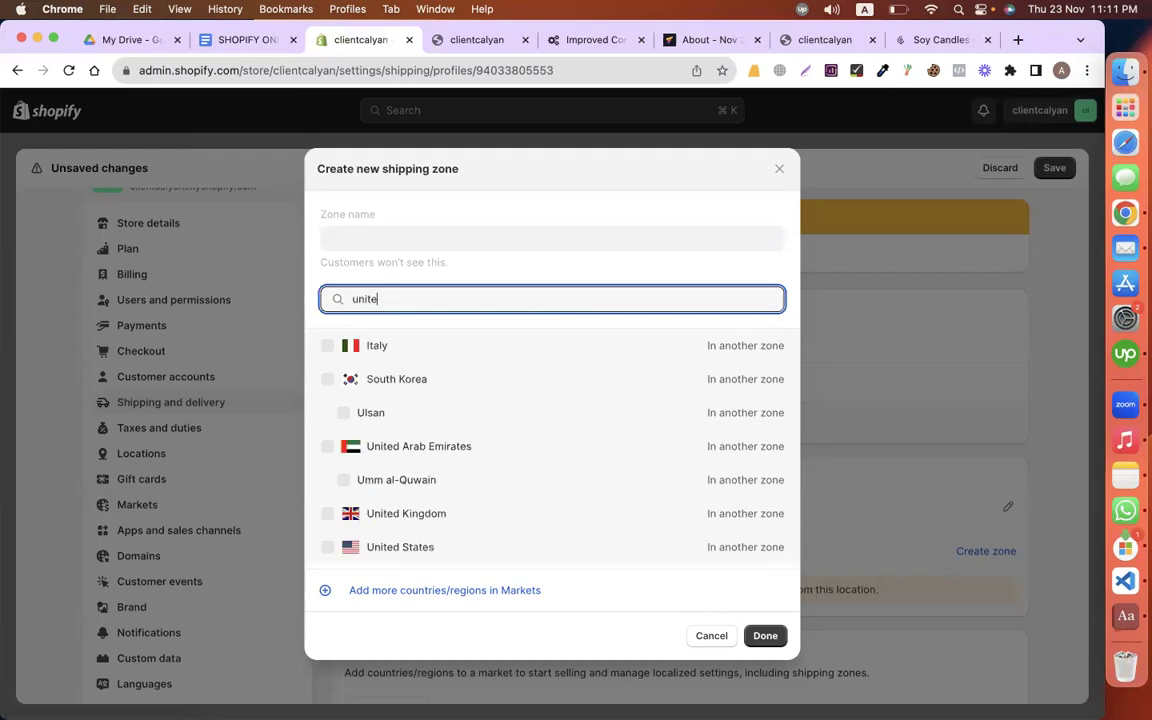
type("d sta")
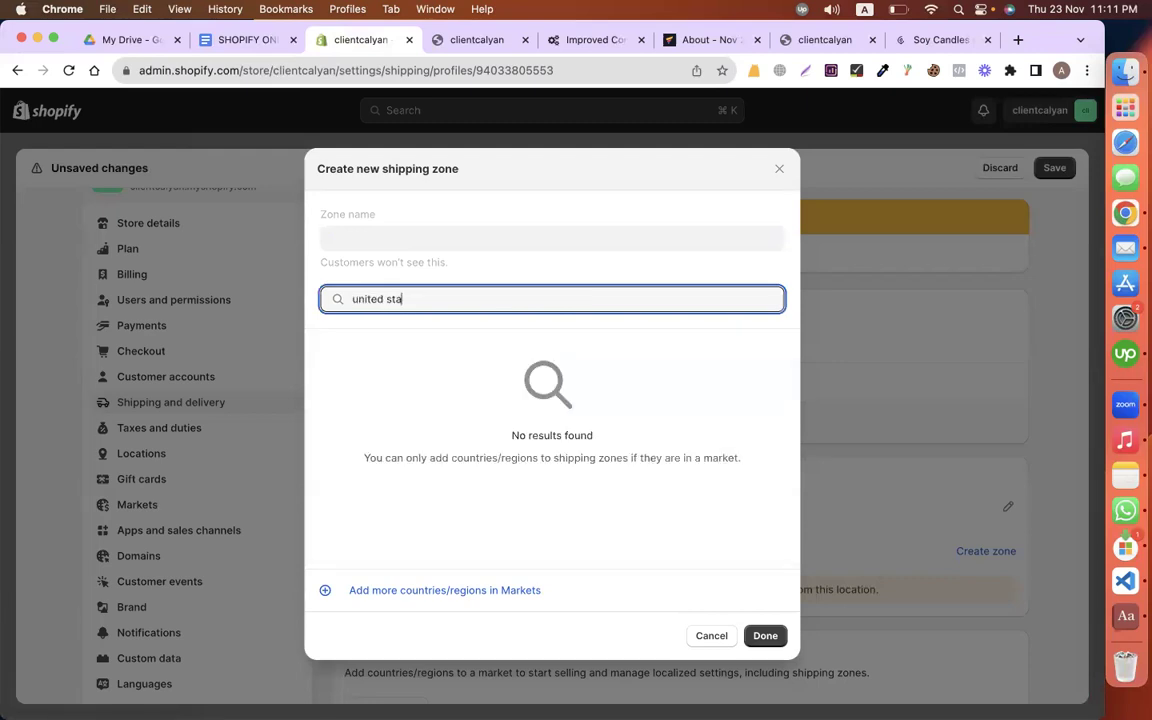
left_click(321, 347)
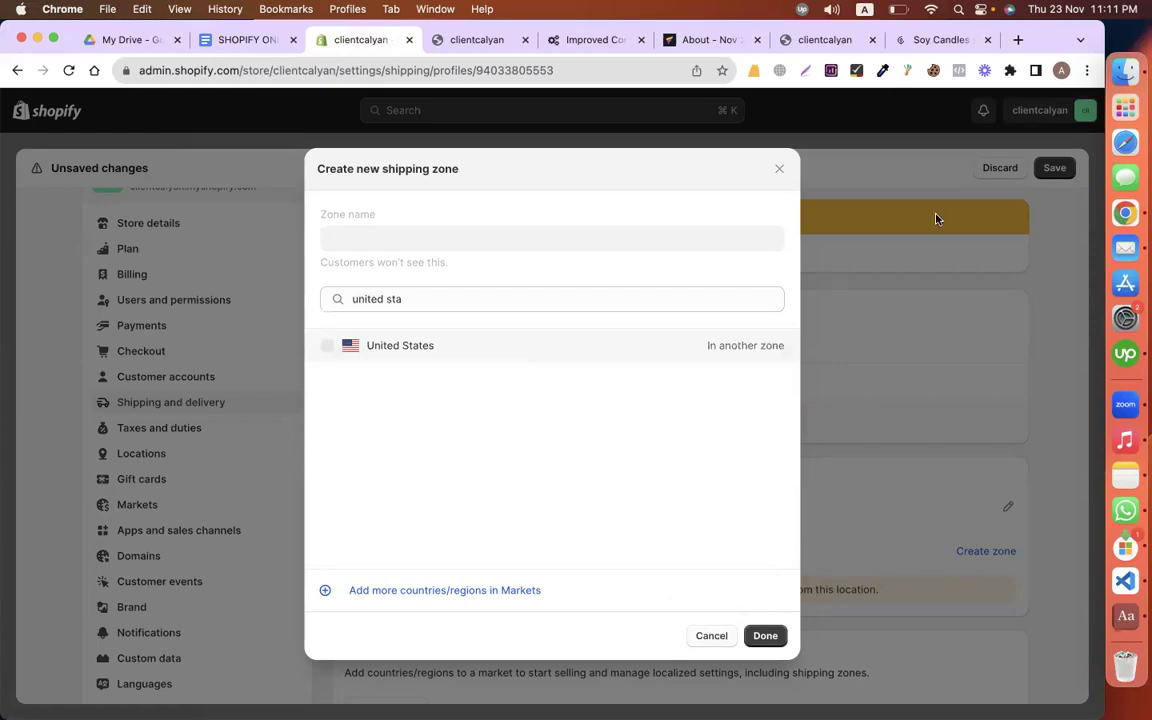
left_click(948, 170)
left_click(1056, 169)
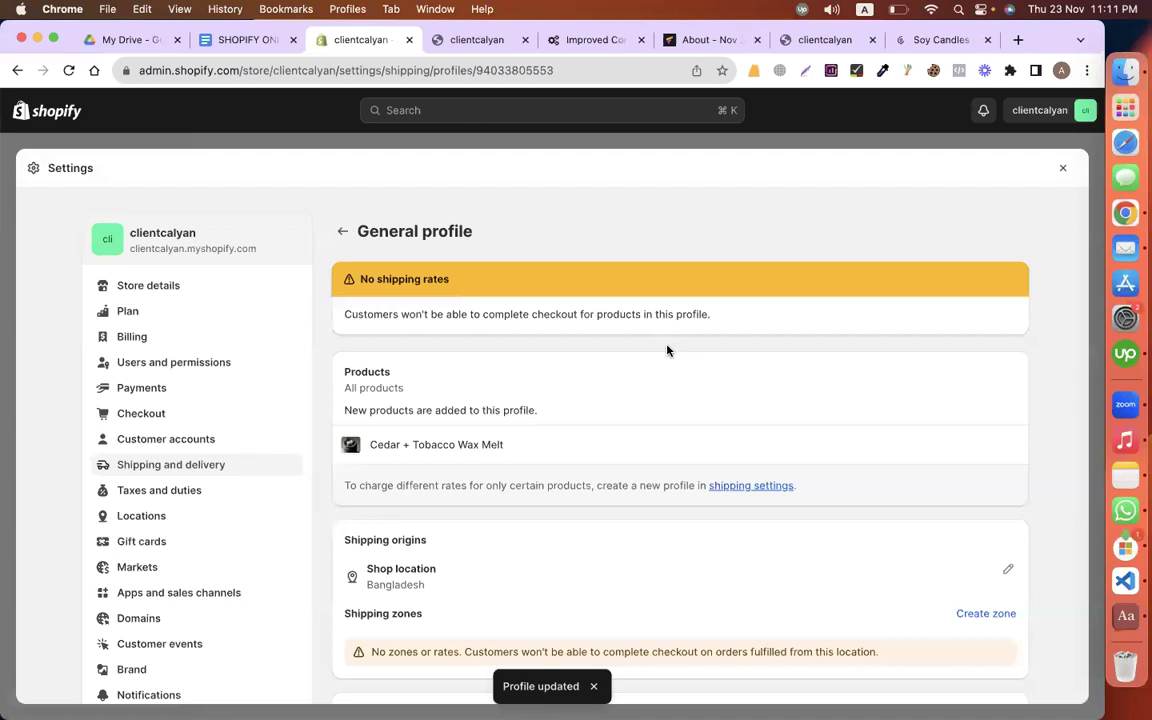
scroll(668, 350, "down", 5)
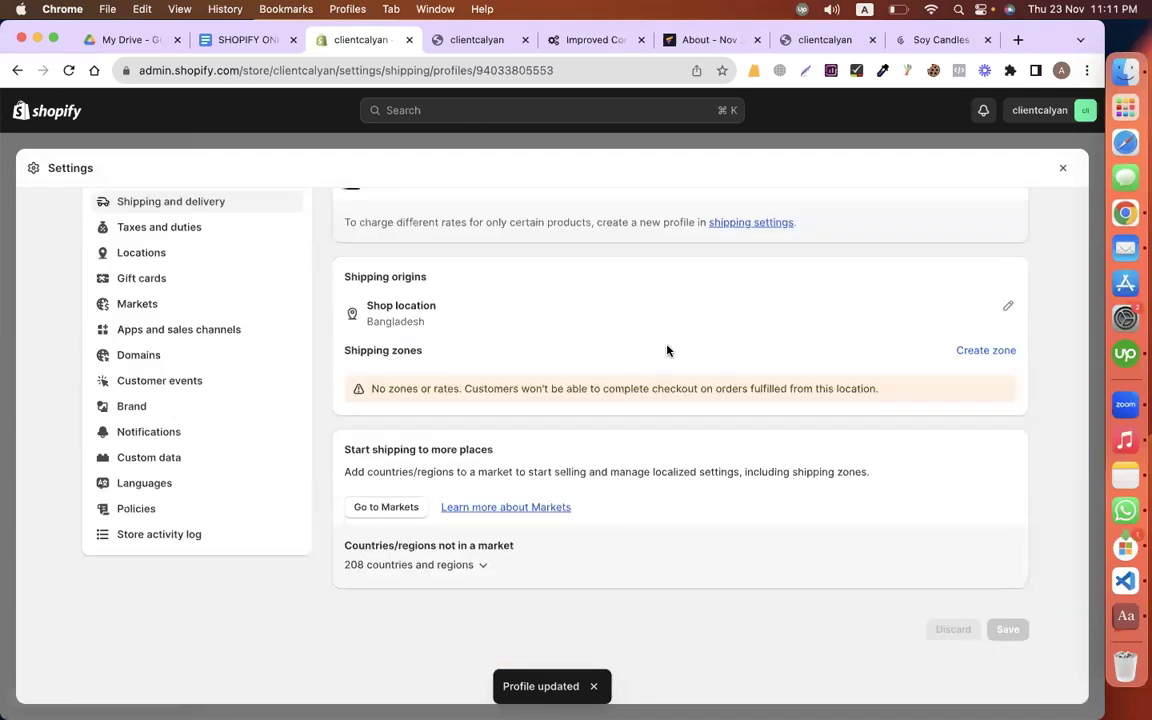
Step: Reopen zone creation and look at Markets, then cancel the zone and return to admin Home
left_click(998, 352)
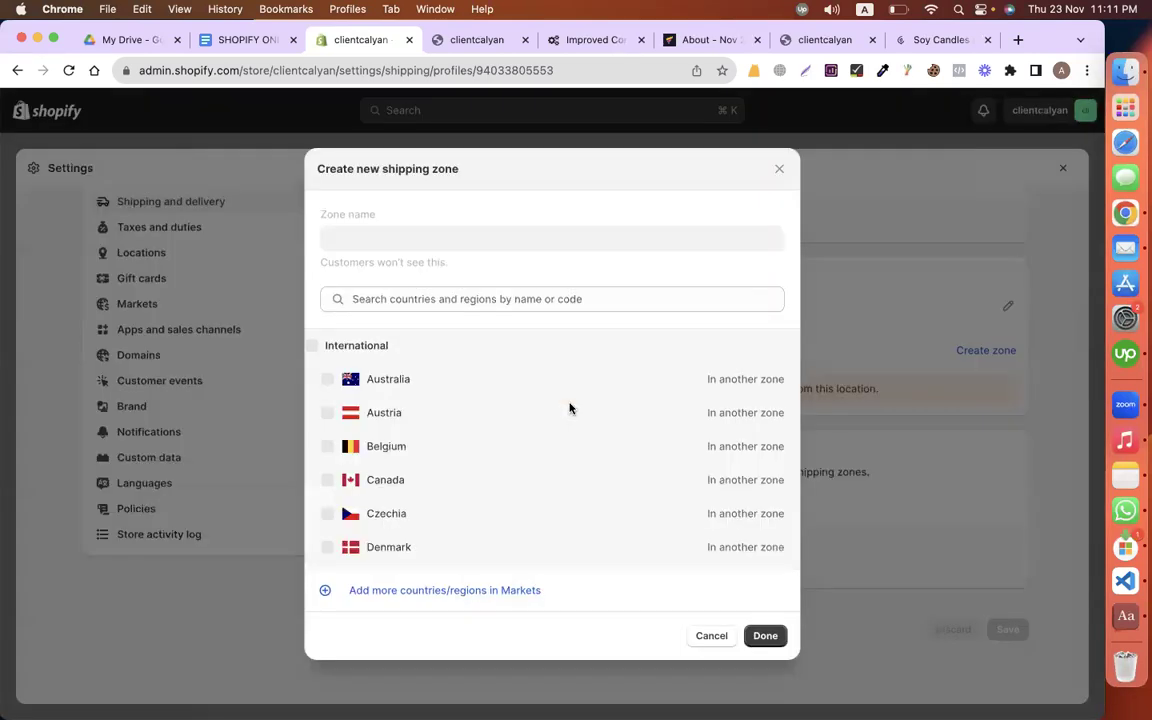
left_click(388, 591)
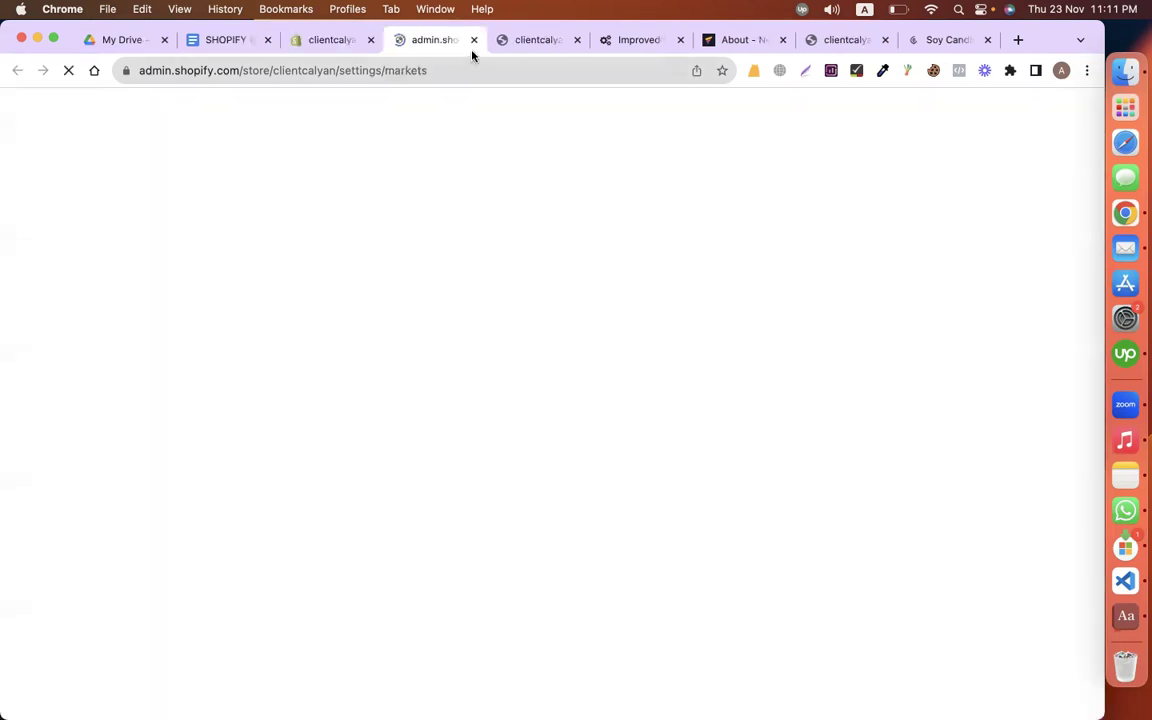
left_click(473, 40)
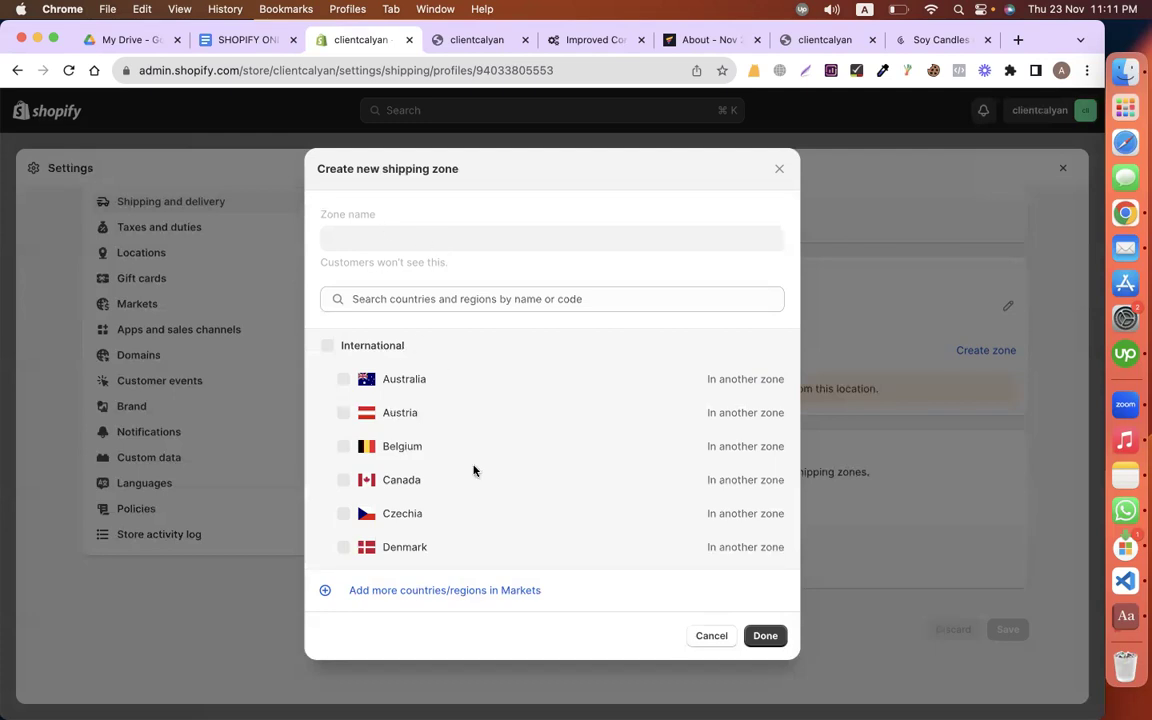
scroll(497, 480, "down", 5)
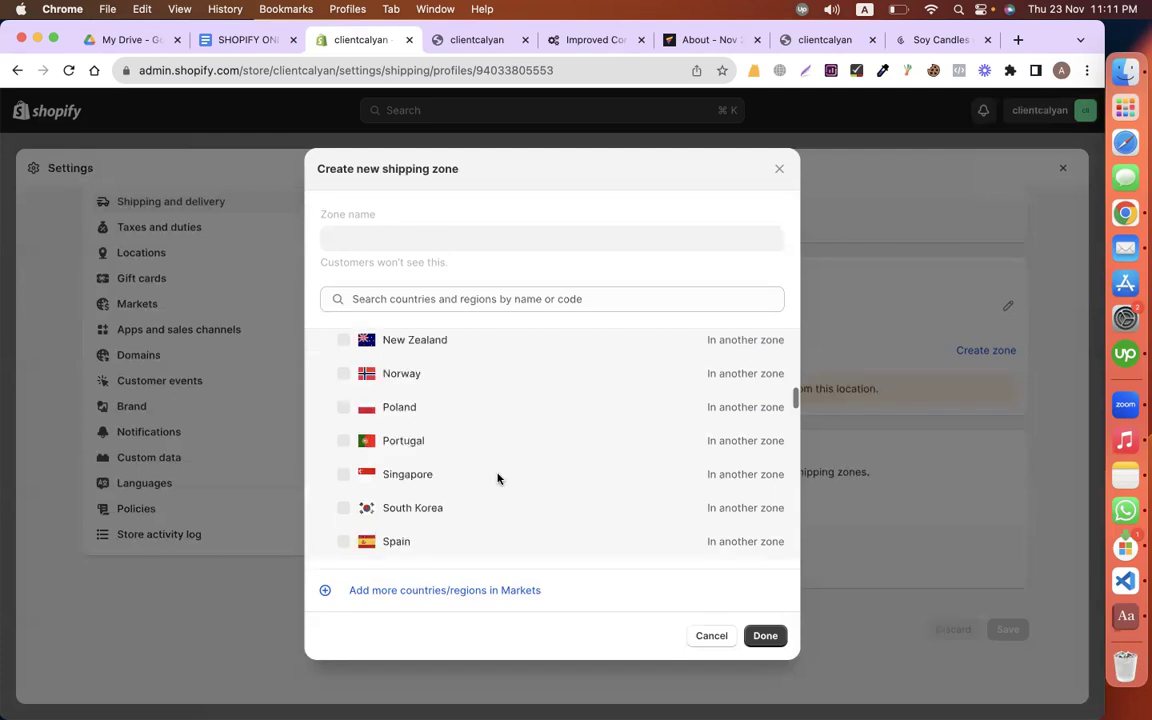
scroll(480, 440, "down", 3)
scroll(462, 396, "up", 10)
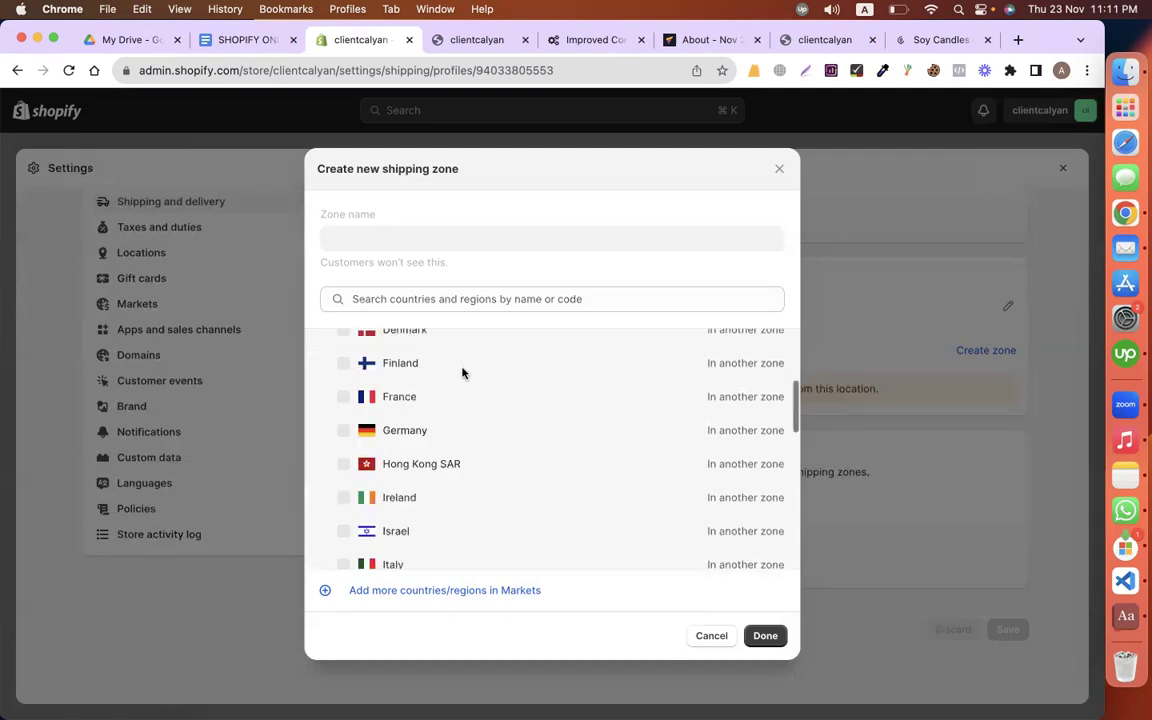
scroll(463, 375, "up", 5)
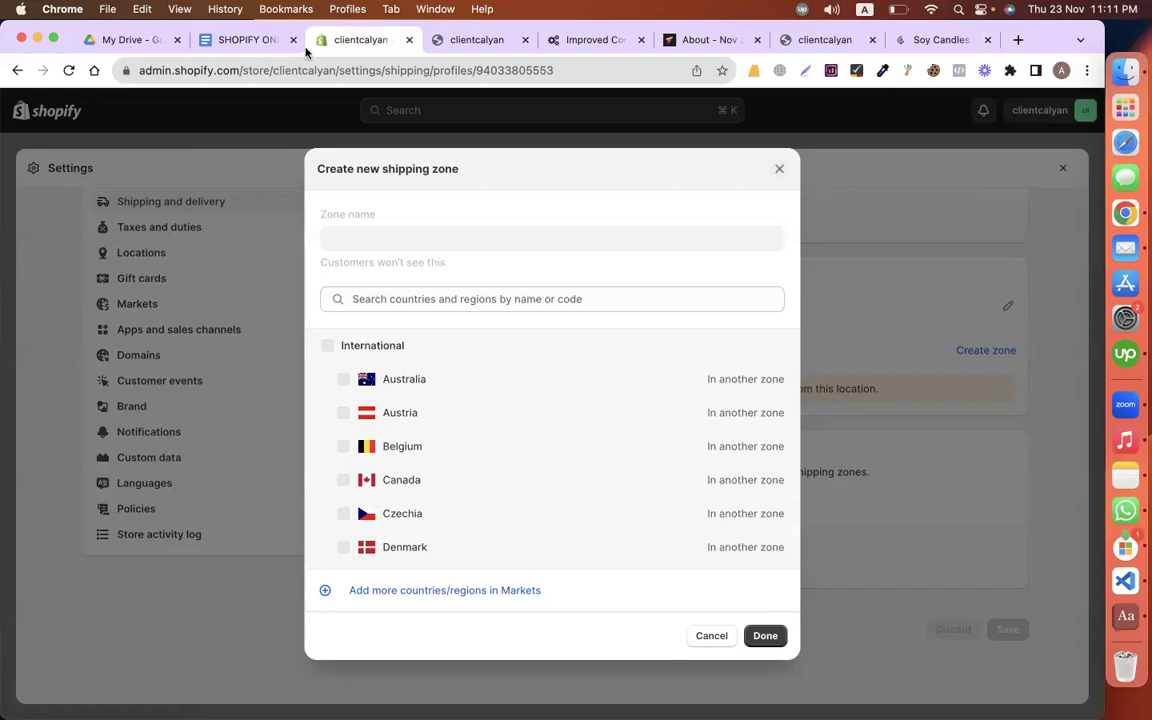
key("Escape")
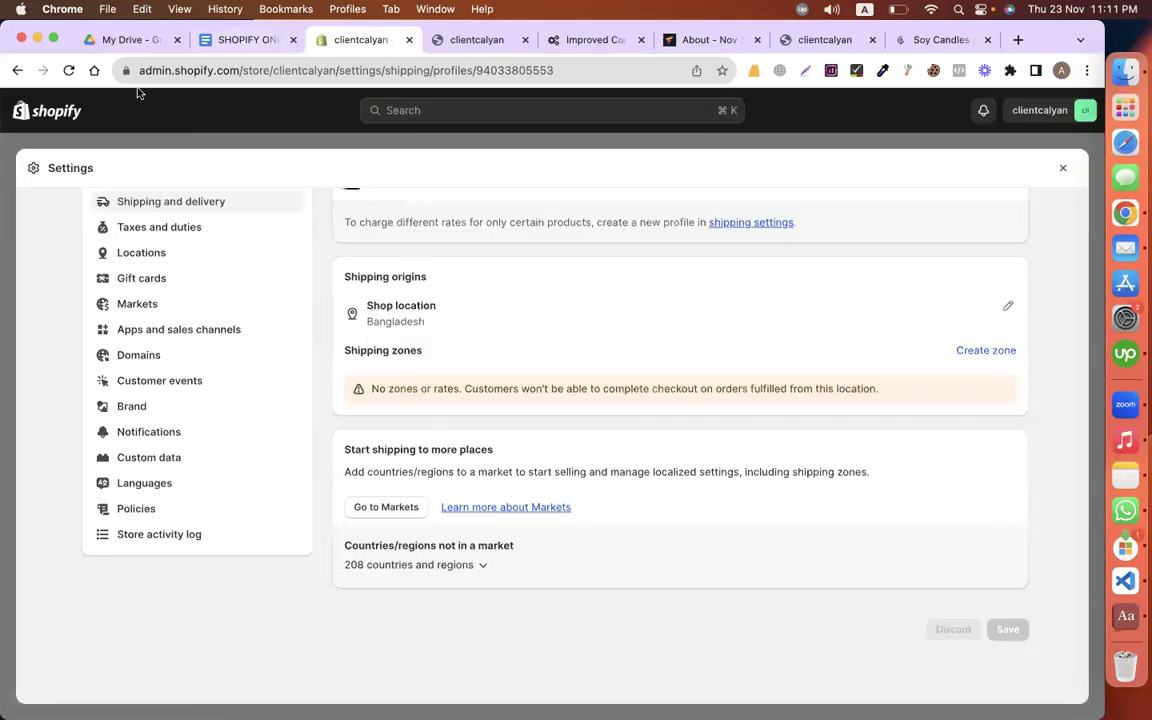
left_click(62, 107)
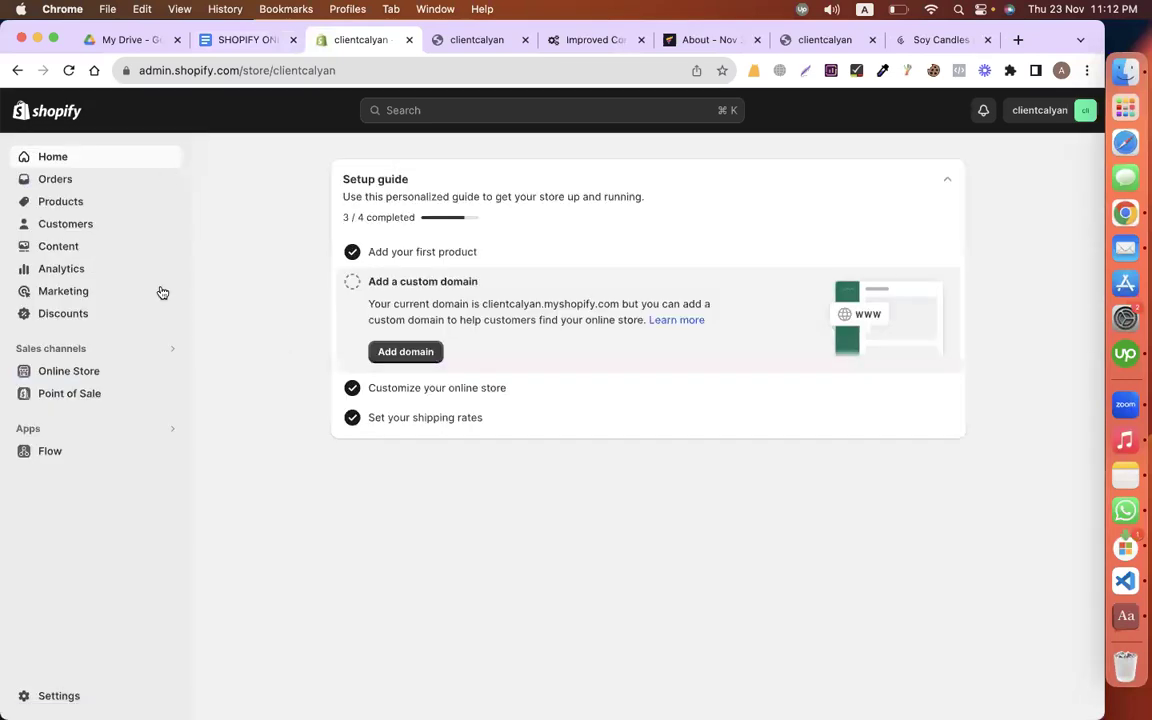
Step: From partners.shopify.com Stores, log in to the cmbdcalyancandle store and open its Settings
left_click(1019, 42)
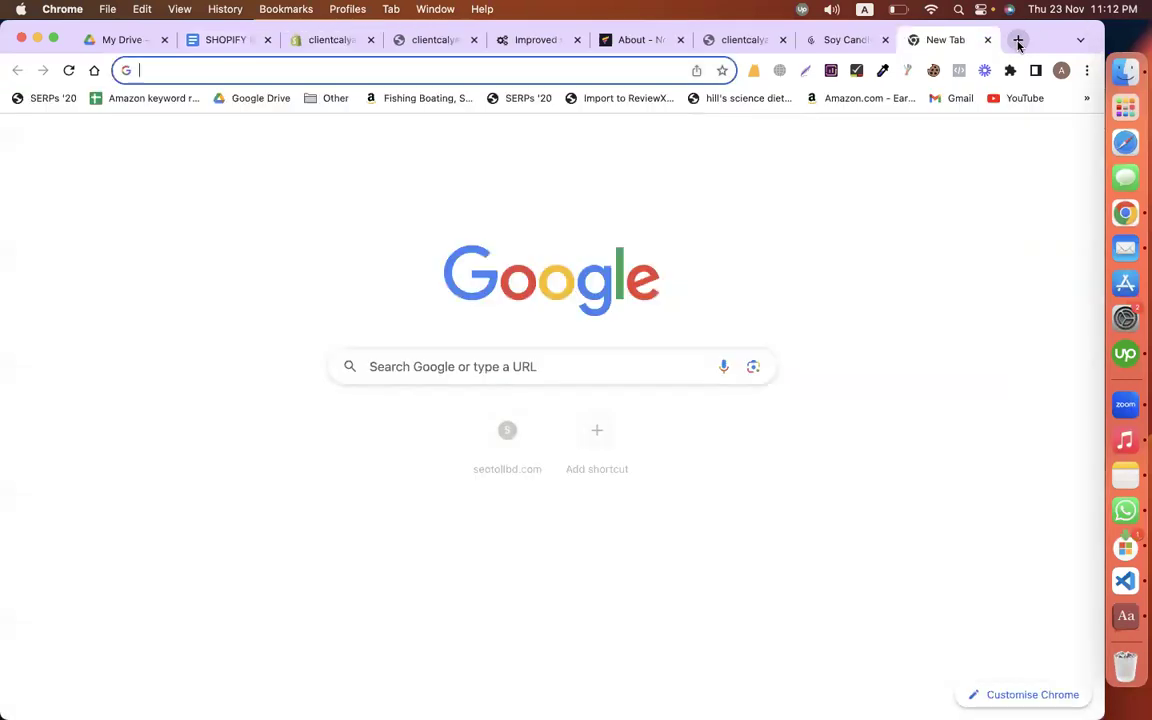
type("partners.shopify.com")
key("Return")
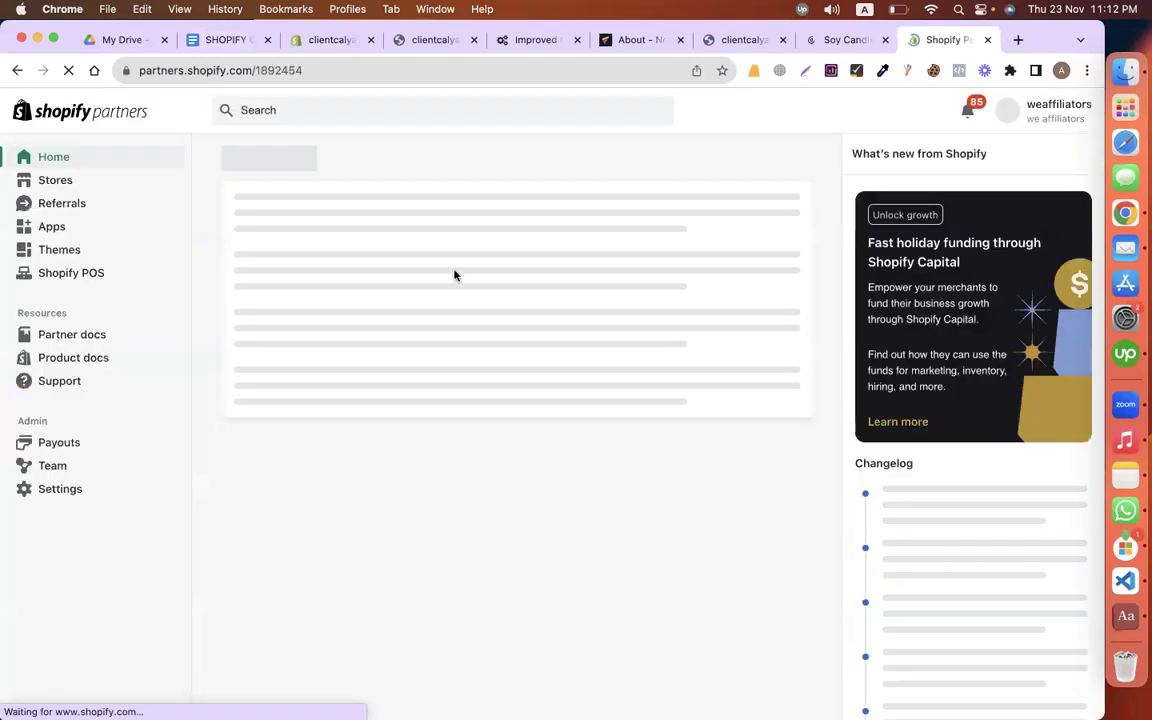
left_click(57, 182)
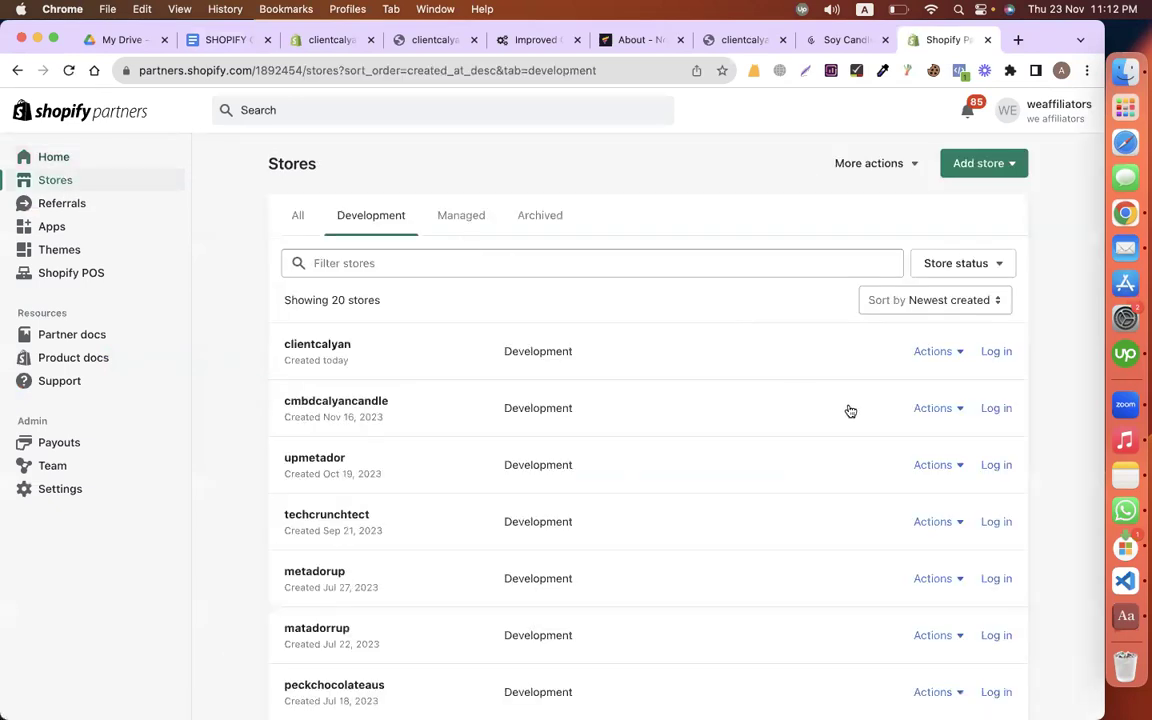
left_click(470, 424)
left_click(857, 42)
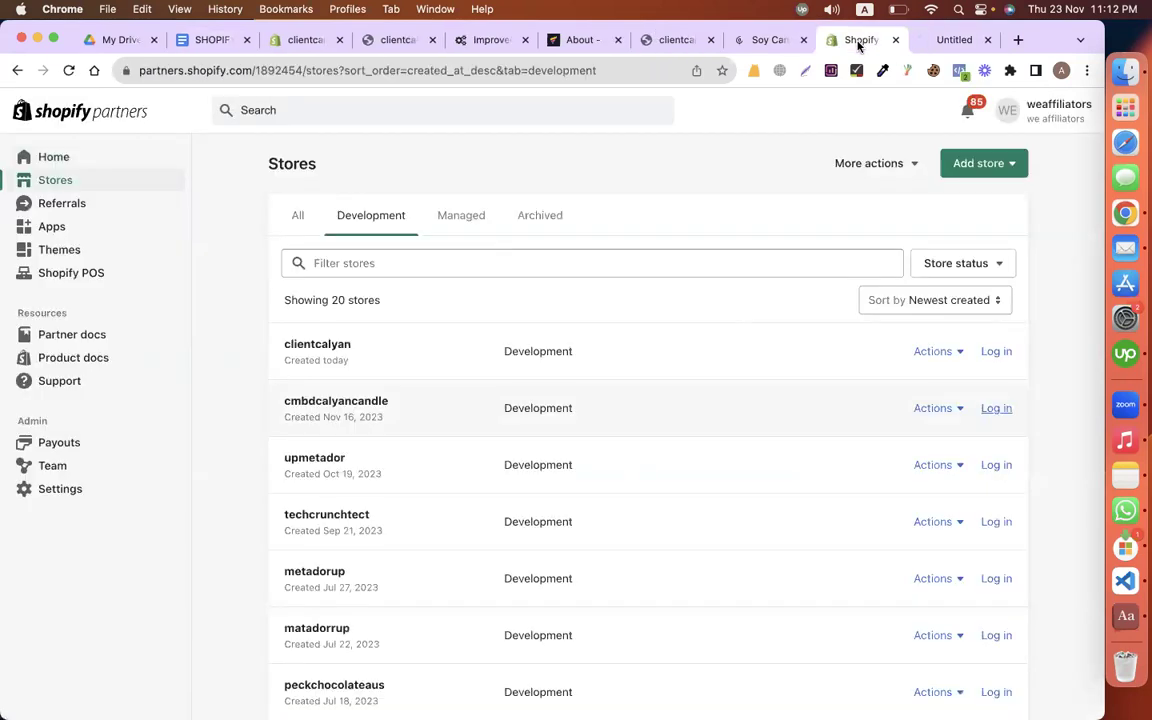
left_click(951, 40)
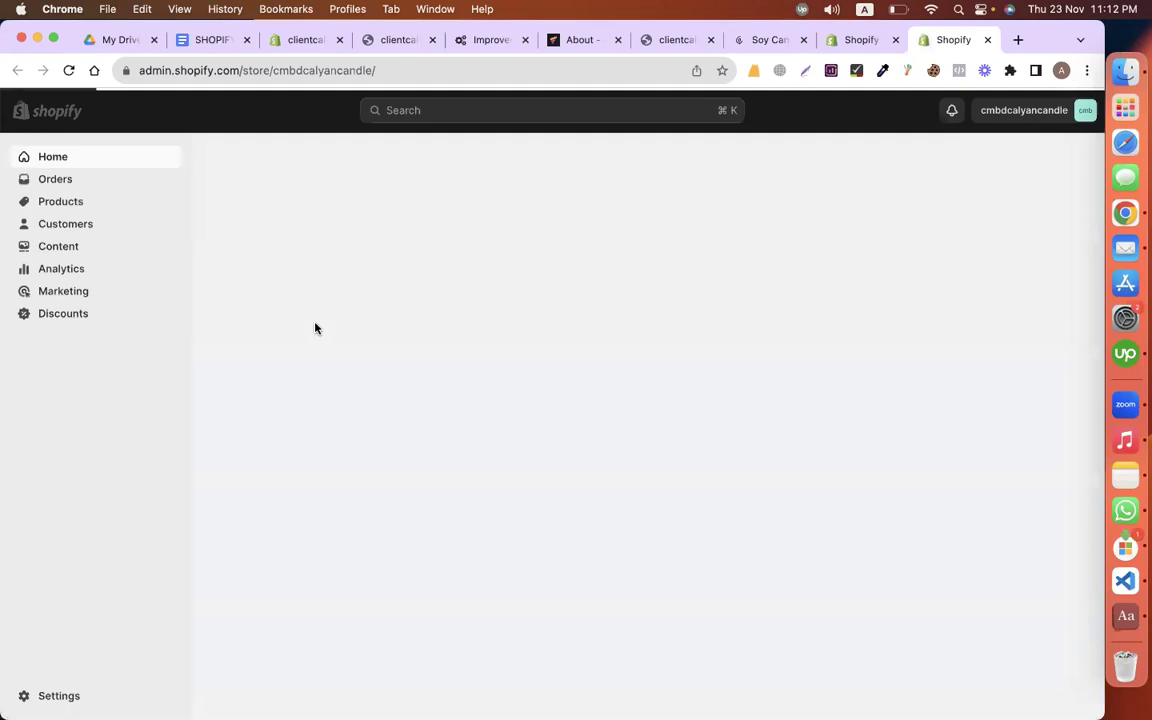
left_click(60, 693)
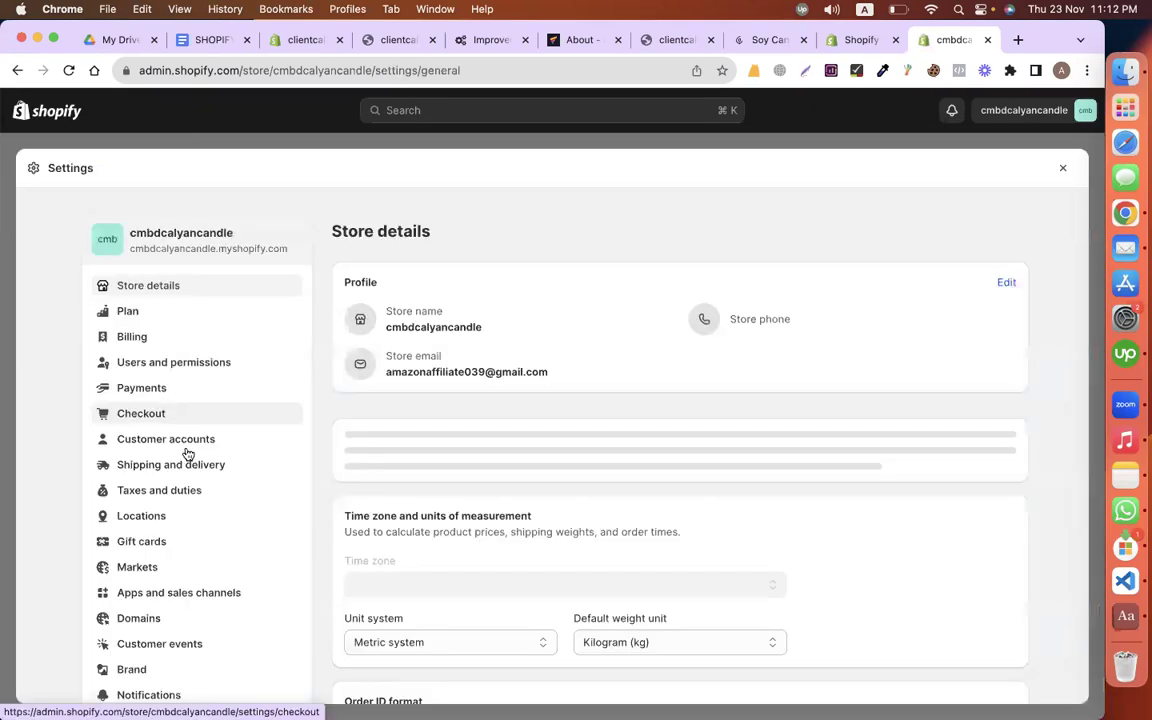
Step: Open the General shipping profile and delete both its Domestic and International zones
left_click(160, 468)
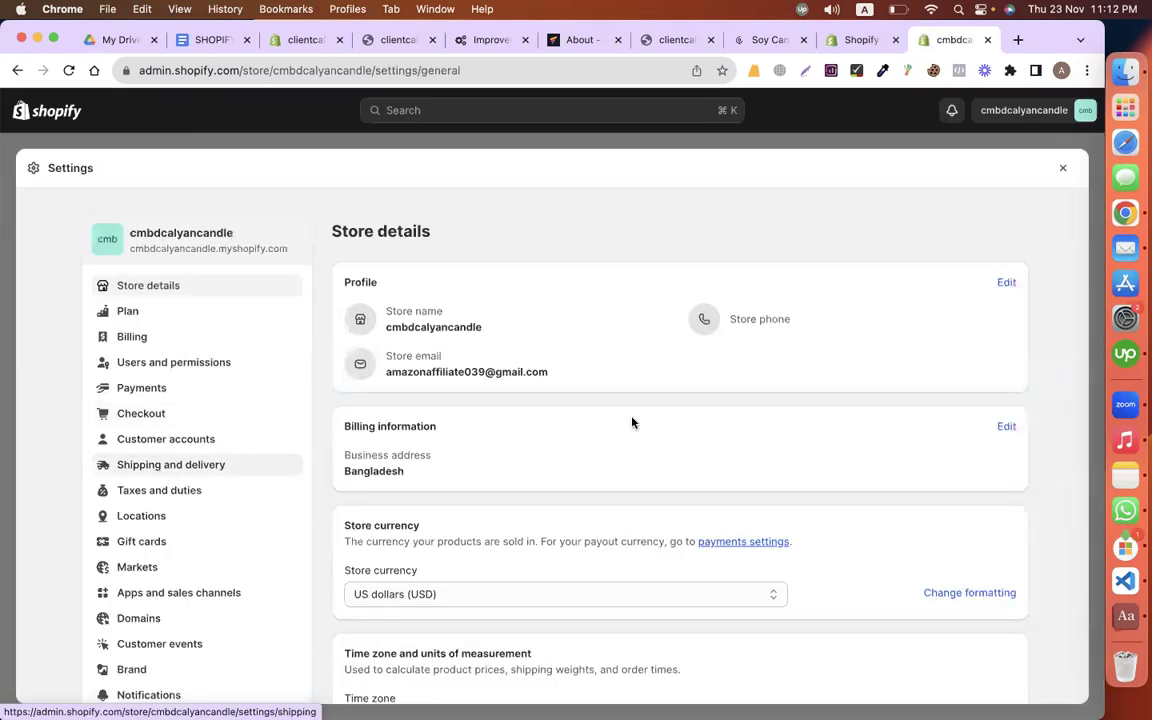
scroll(810, 492, "down", 5)
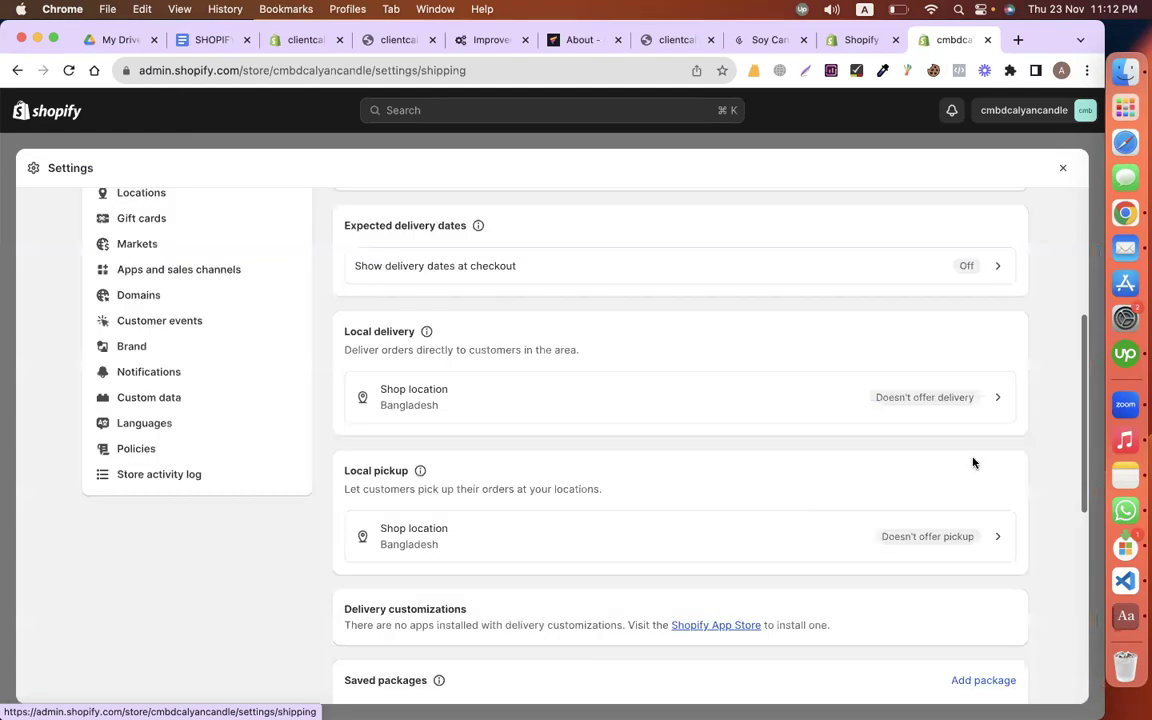
scroll(973, 462, "down", 5)
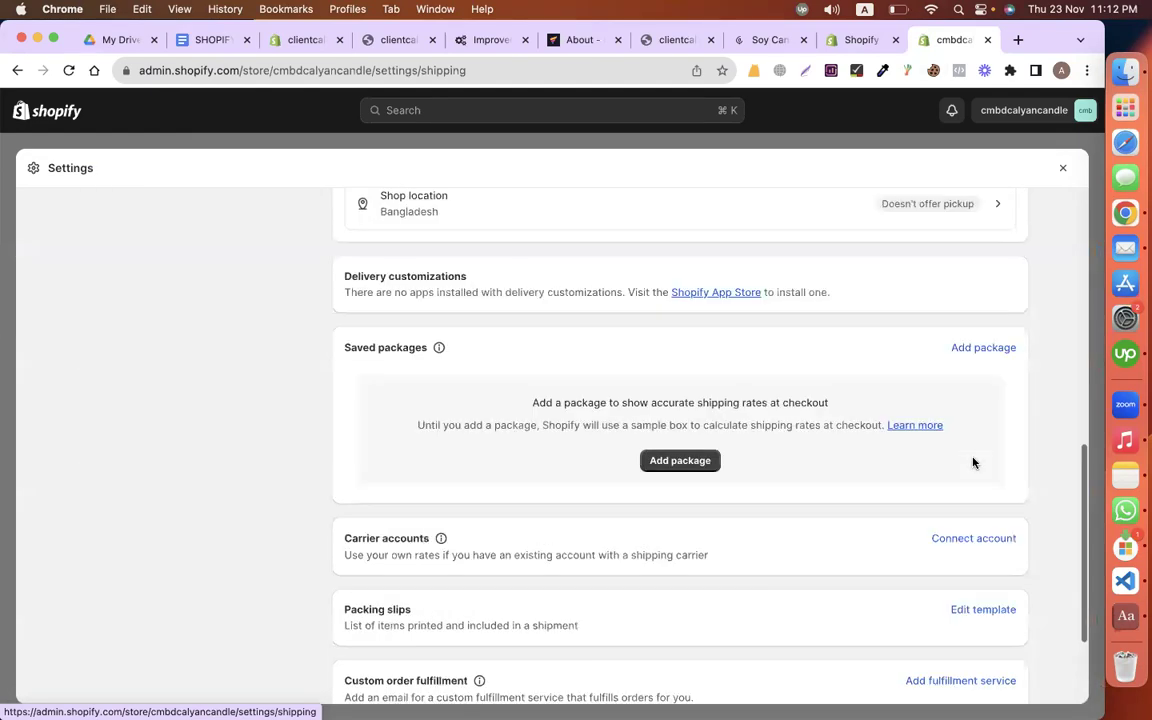
scroll(653, 424, "up", 10)
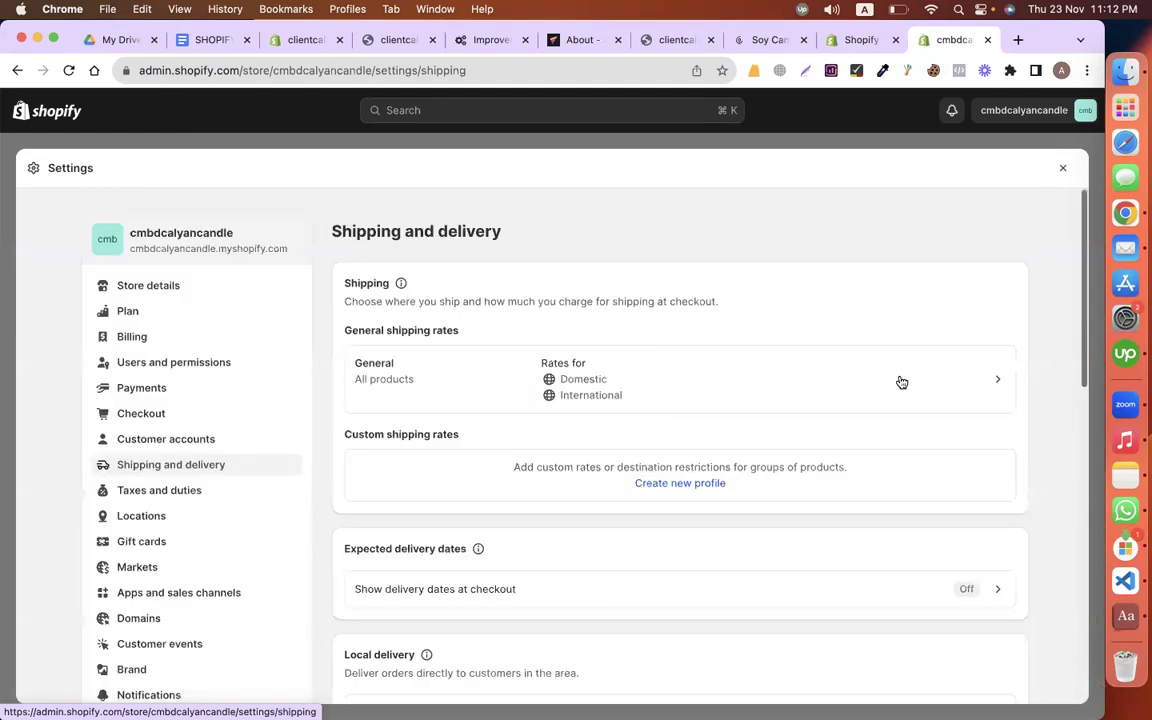
left_click(901, 382)
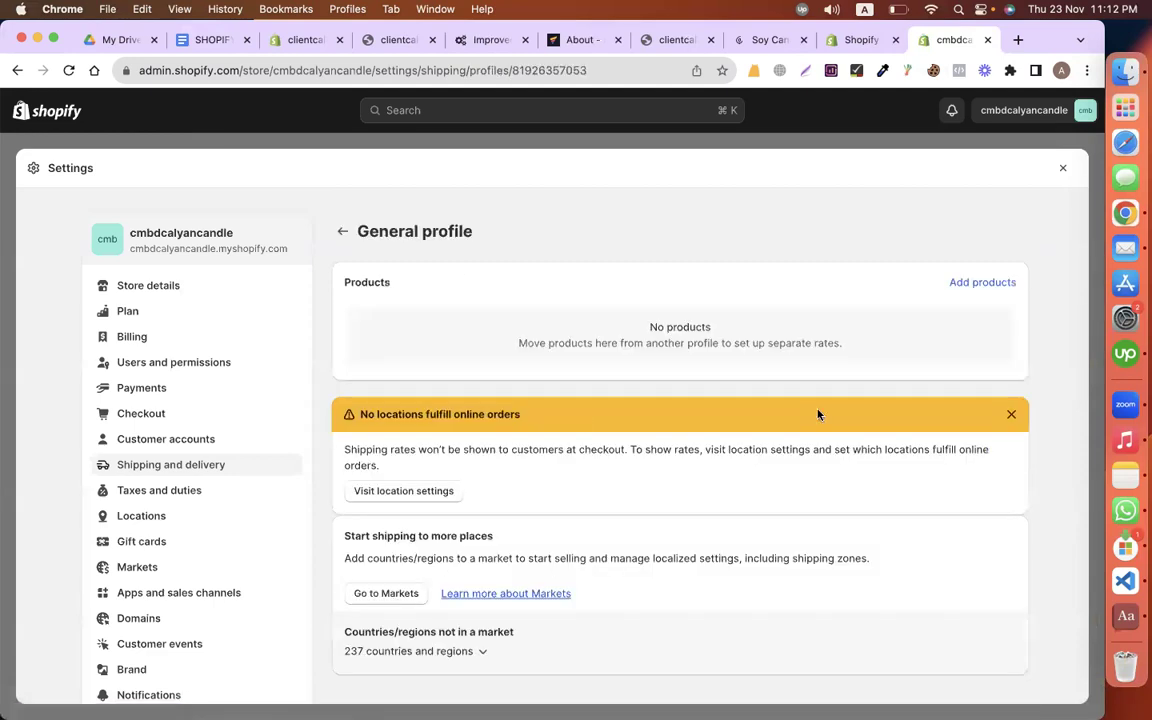
scroll(978, 406, "down", 5)
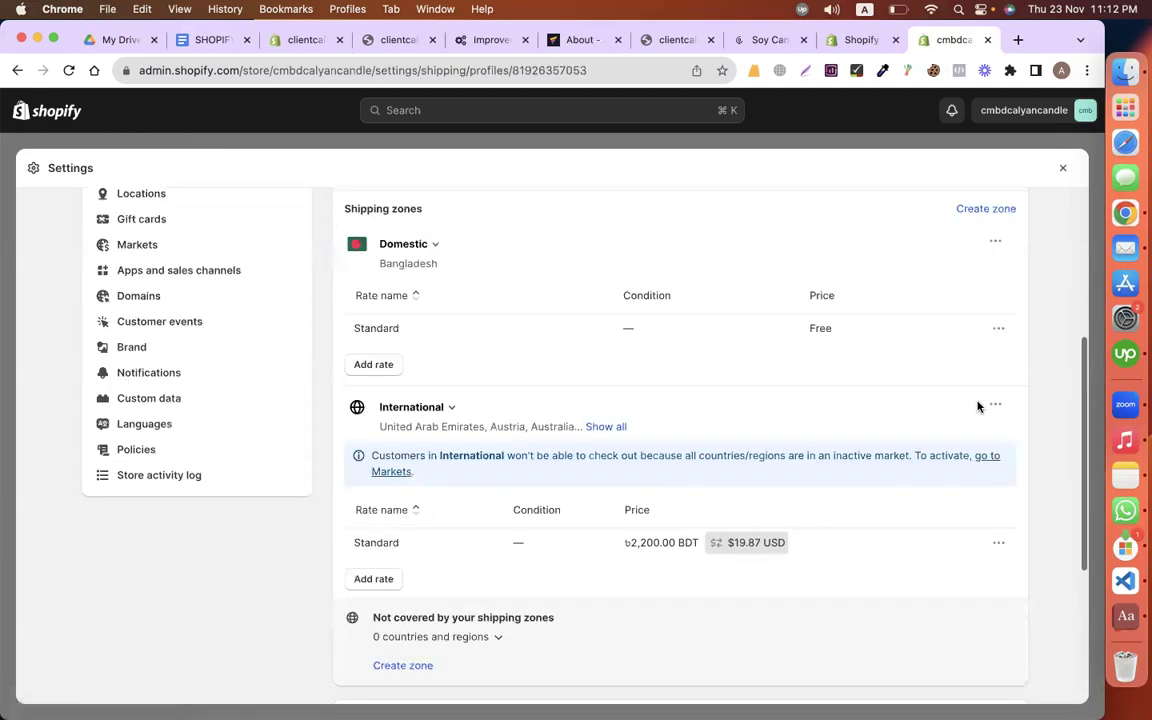
scroll(978, 404, "up", 1)
left_click(995, 298)
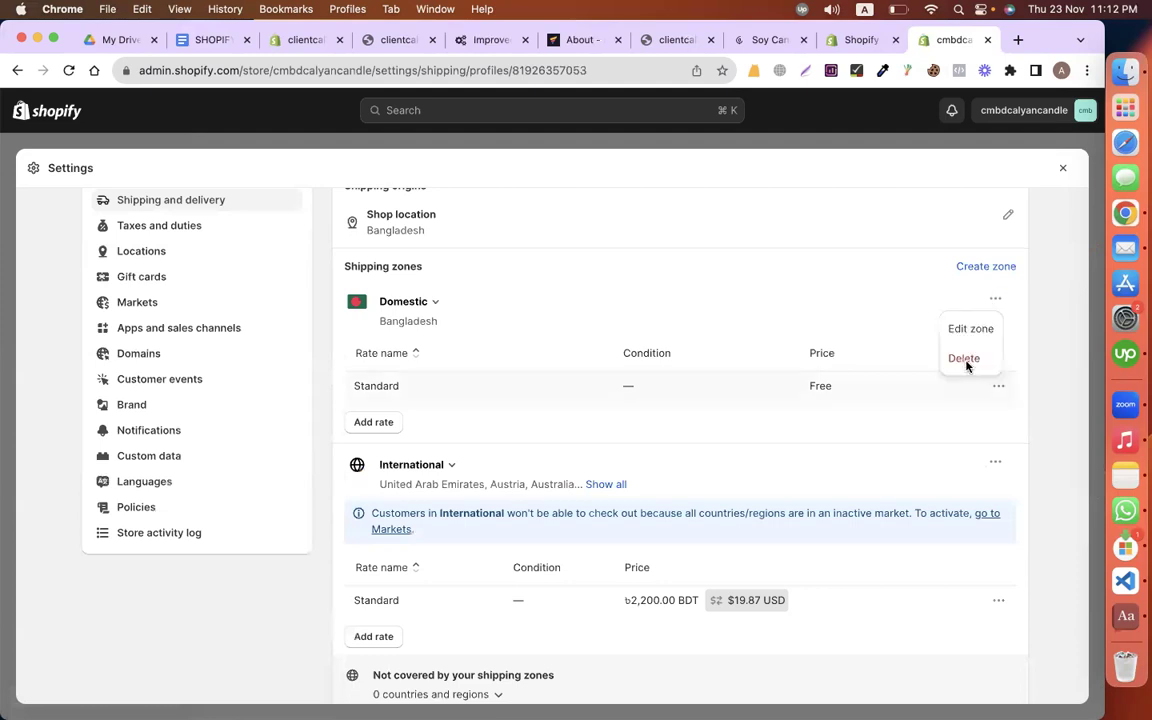
left_click(964, 358)
left_click(995, 298)
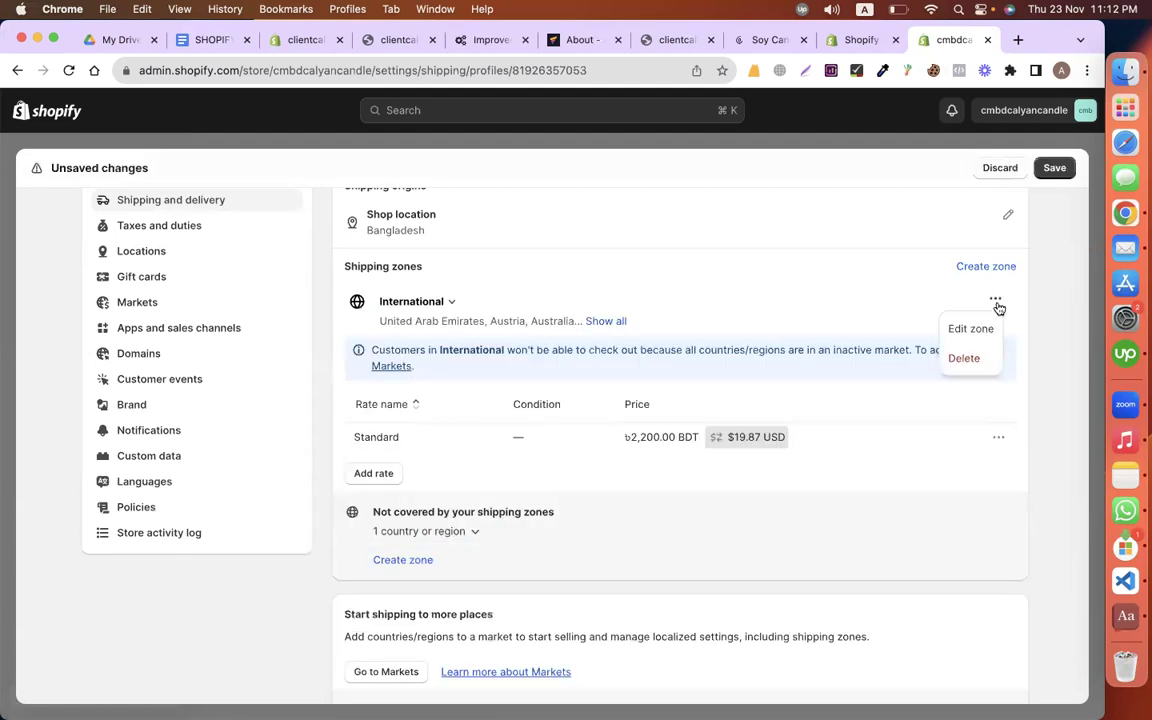
left_click(964, 358)
Step: Cancel the Australia zone attempt and remove the Shop location's shipping rates
scroll(940, 368, "up", 1)
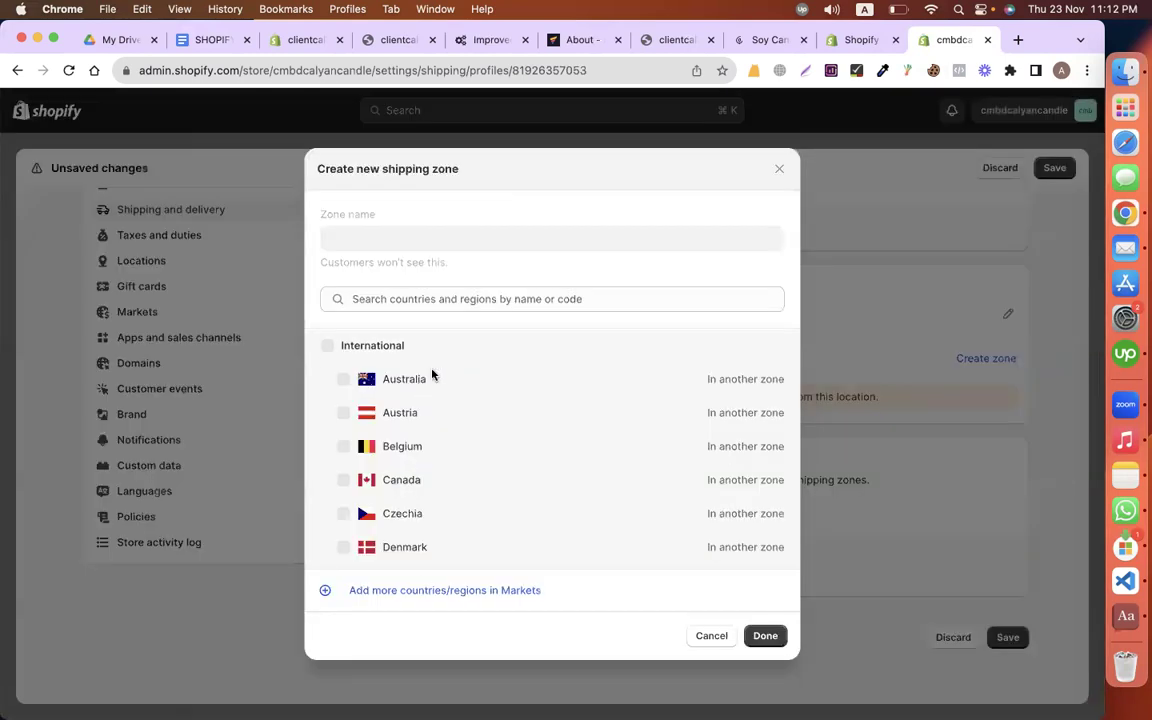
left_click(422, 299)
left_click(345, 385)
left_click(715, 637)
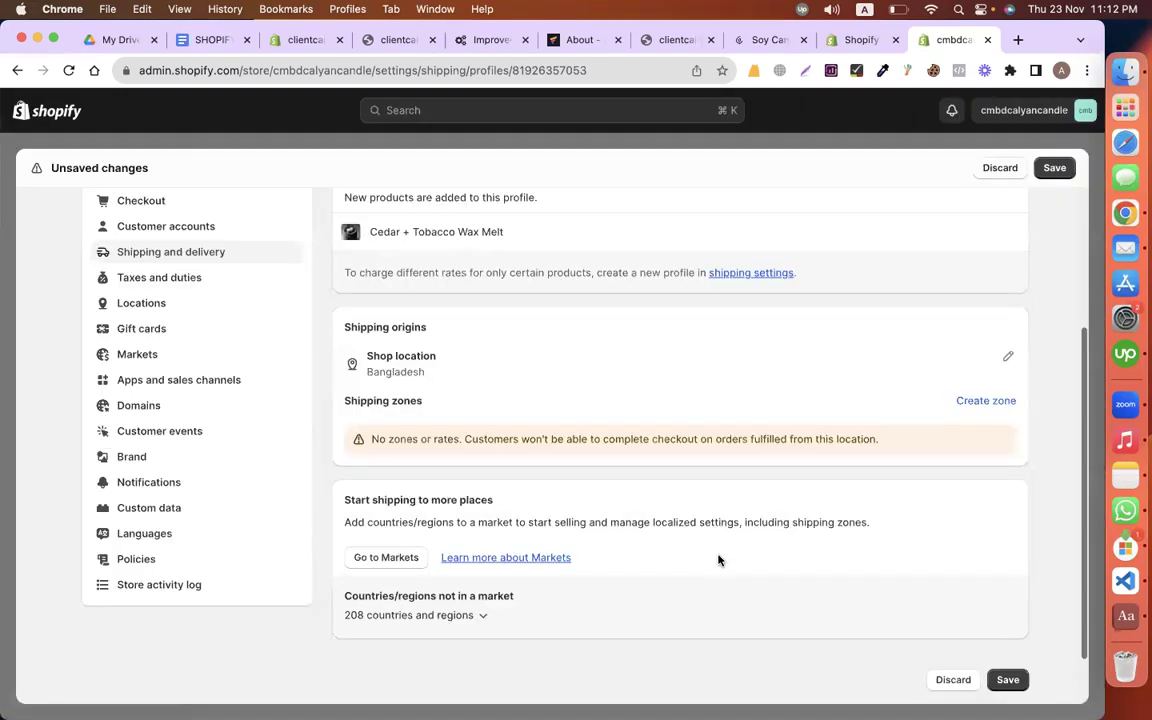
scroll(1006, 365, "down", 1)
left_click(1007, 351)
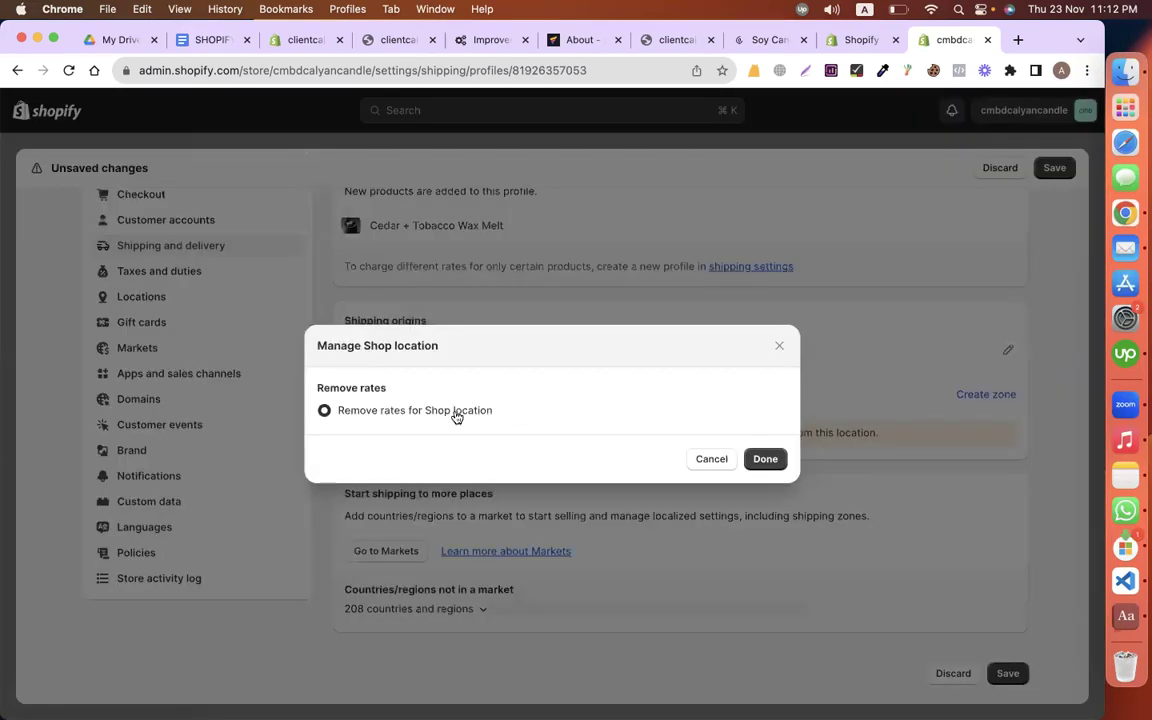
left_click(765, 459)
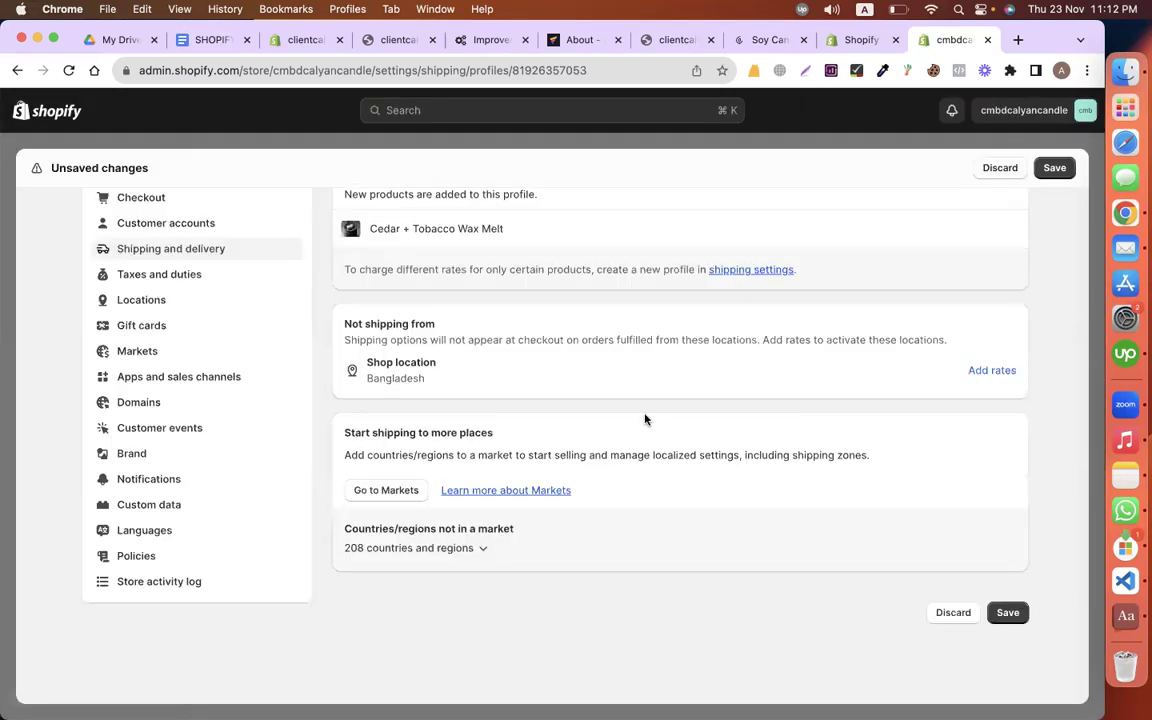
Step: Save the profile and check its list of 208 countries and regions
scroll(987, 405, "up", 1)
scroll(880, 420, "up", 2)
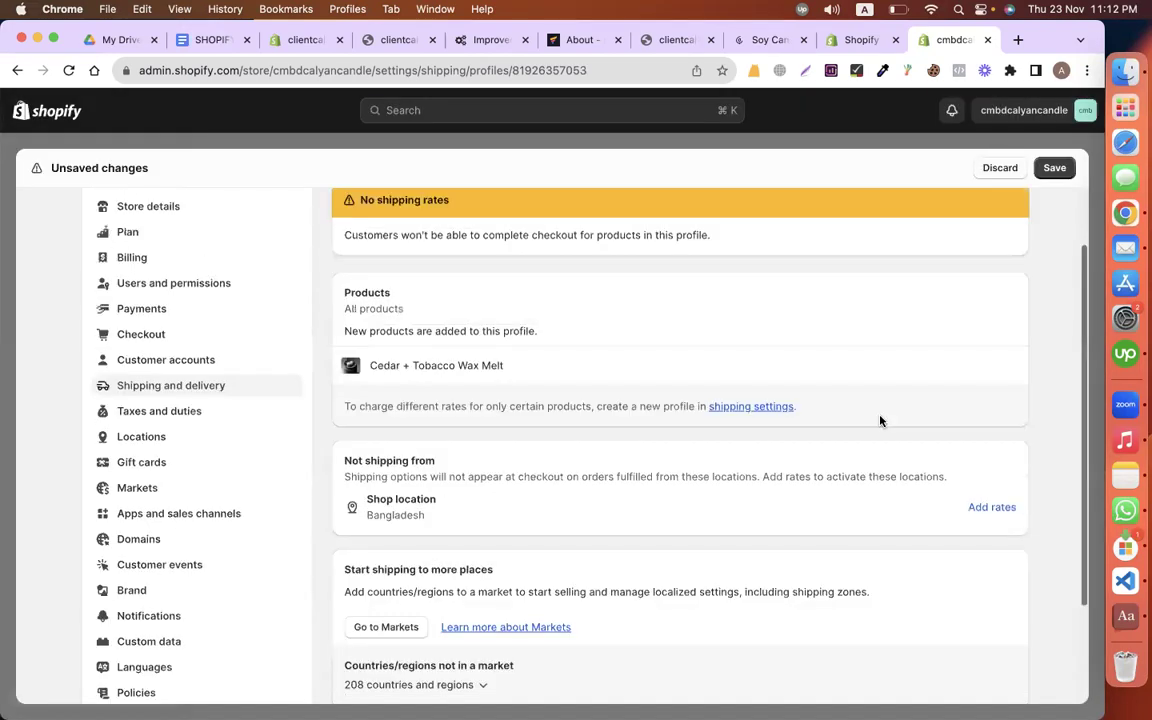
scroll(882, 398, "up", 2)
left_click(1057, 168)
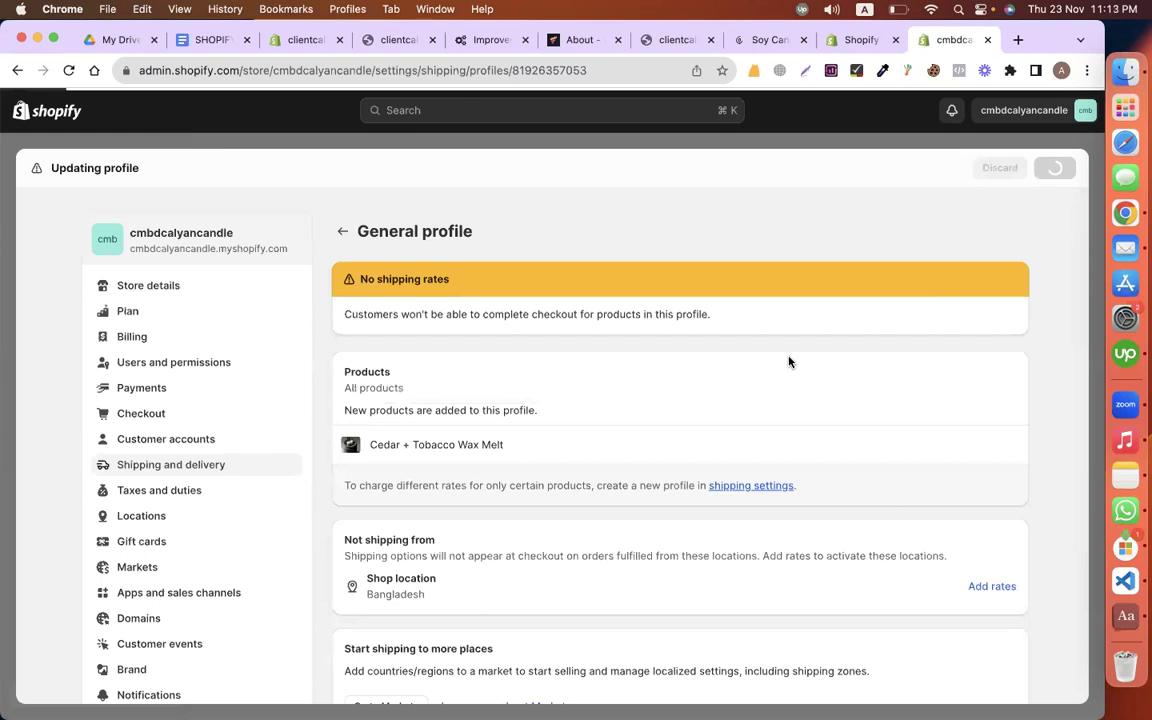
scroll(789, 362, "down", 3)
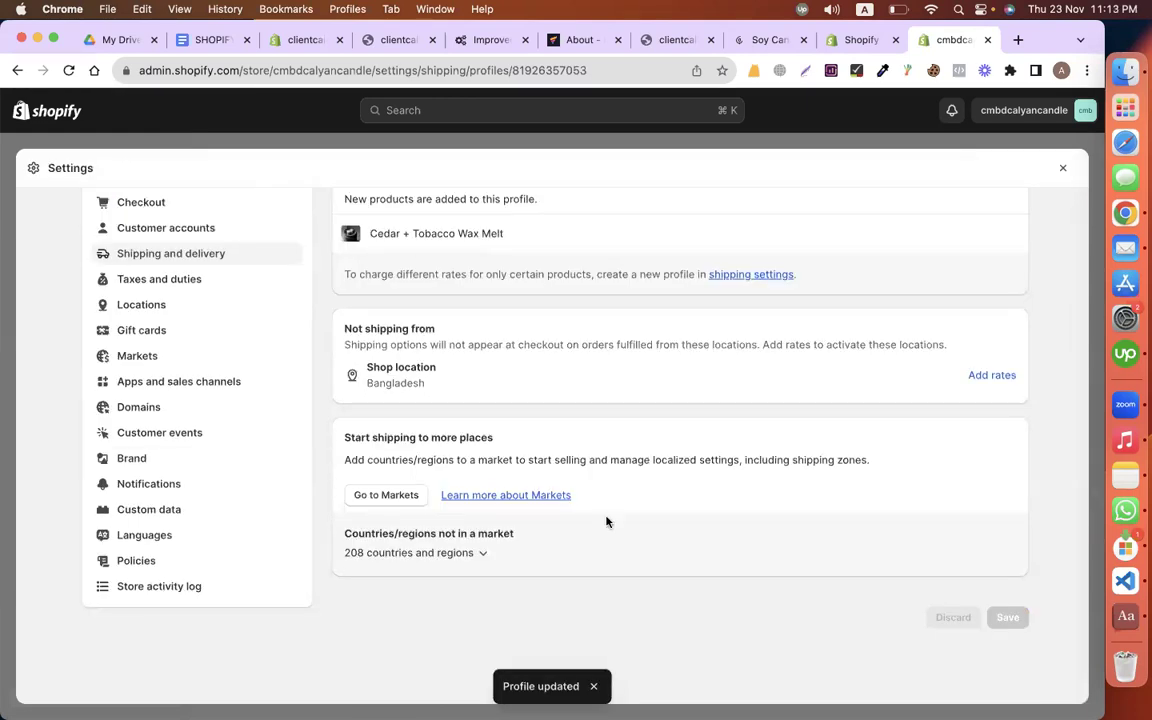
left_click(458, 552)
scroll(600, 490, "down", 2)
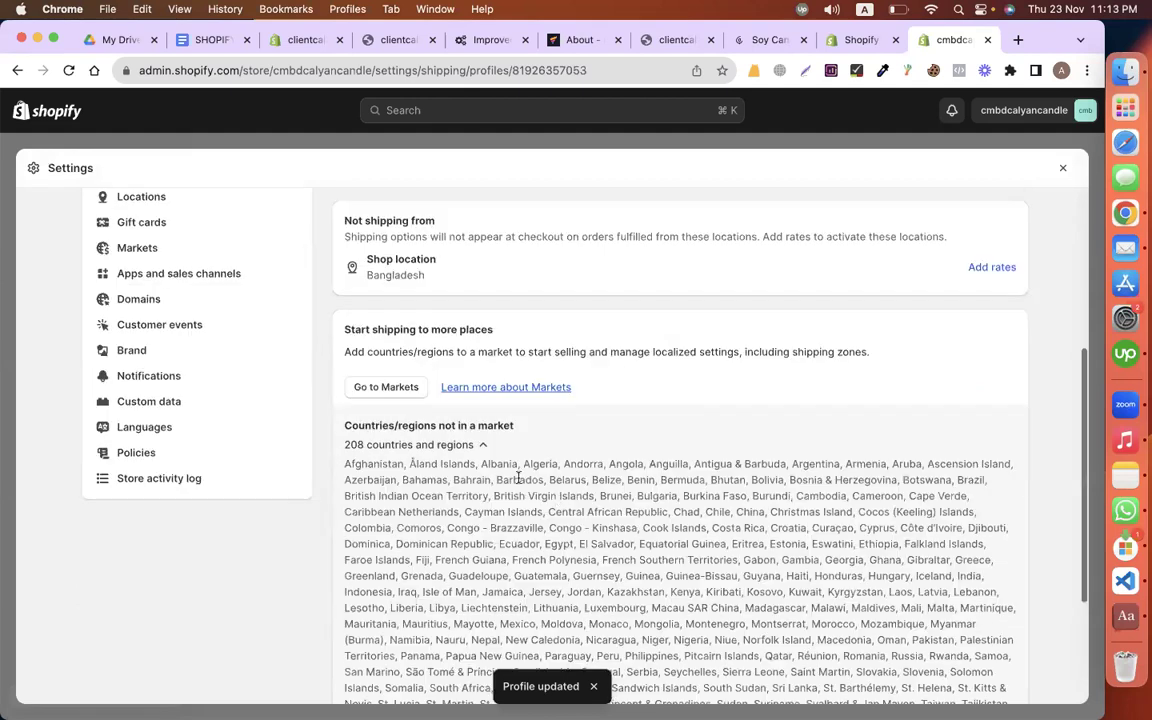
left_click(480, 442)
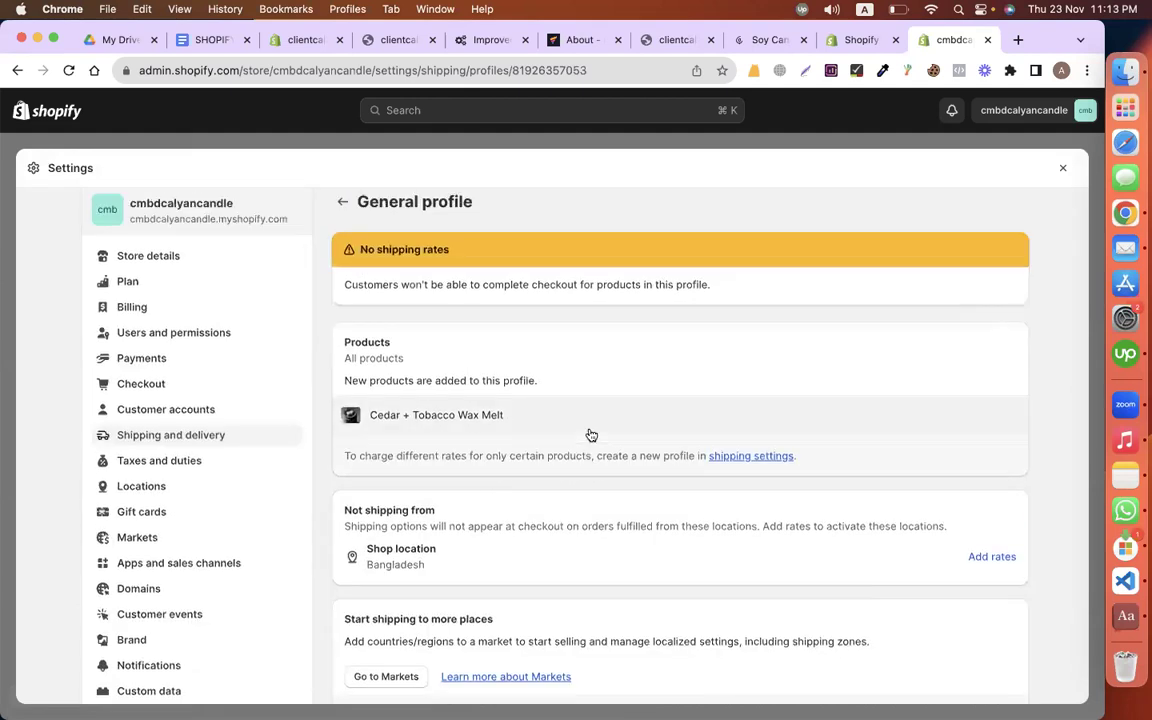
Step: Return to the Shipping and delivery overview and look over its shipping profiles
left_click(732, 456)
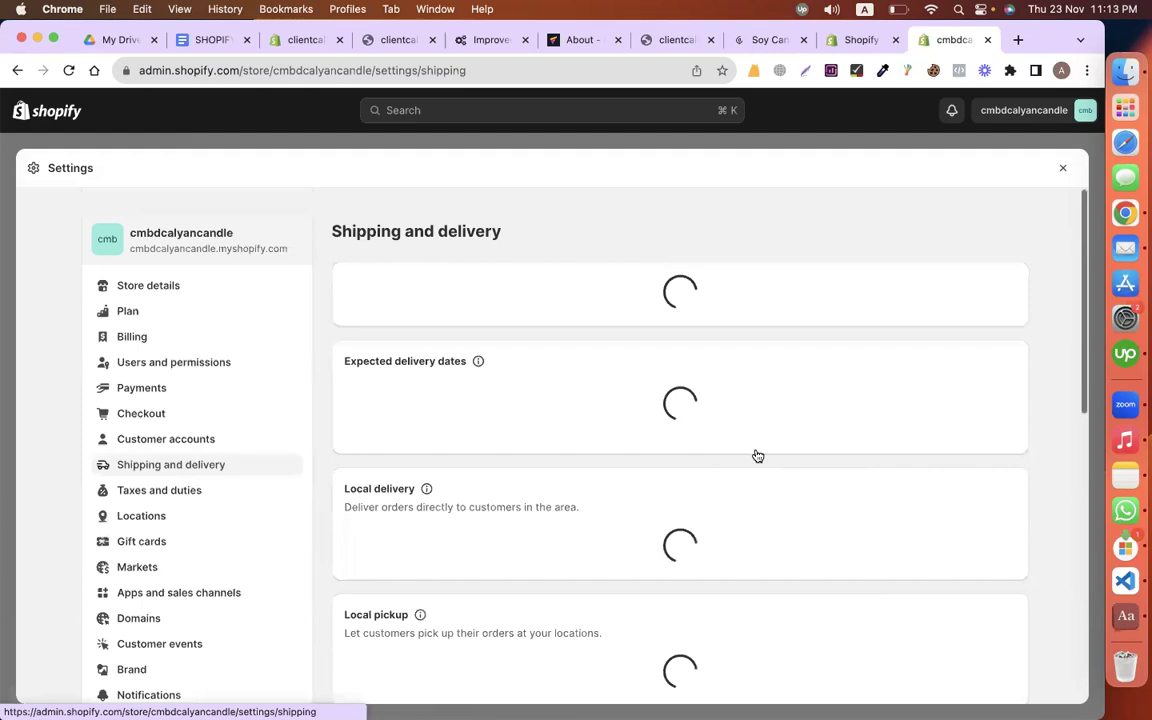
scroll(868, 469, "down", 2)
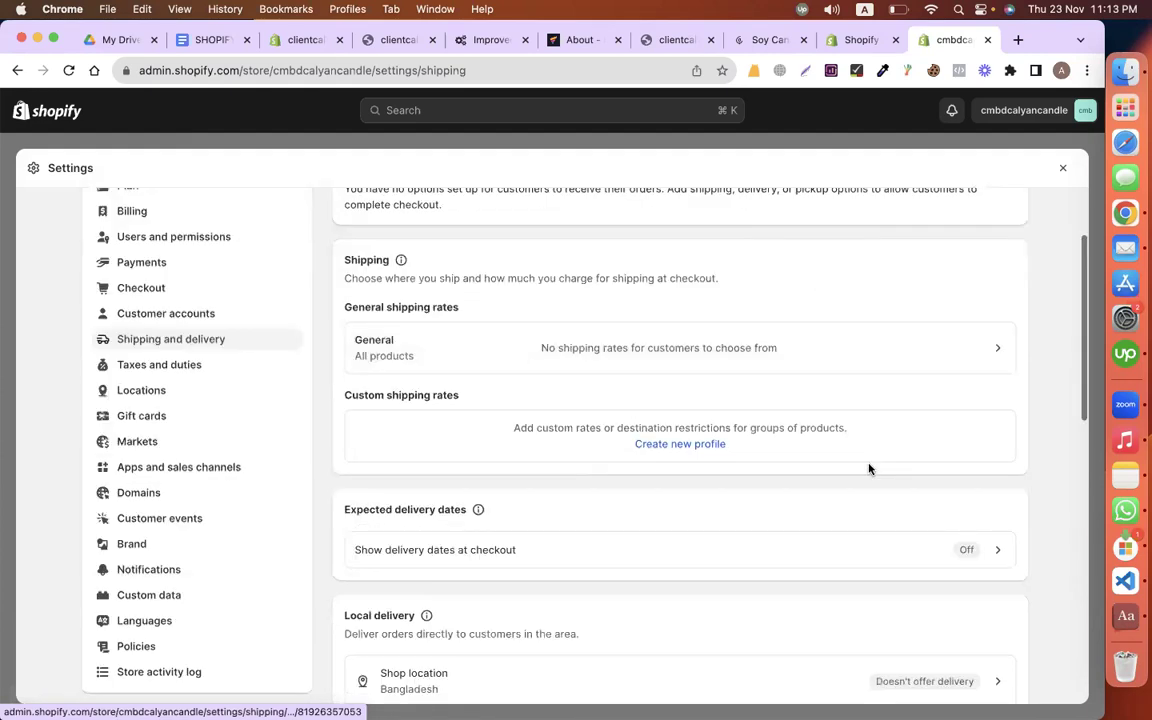
scroll(868, 469, "down", 2)
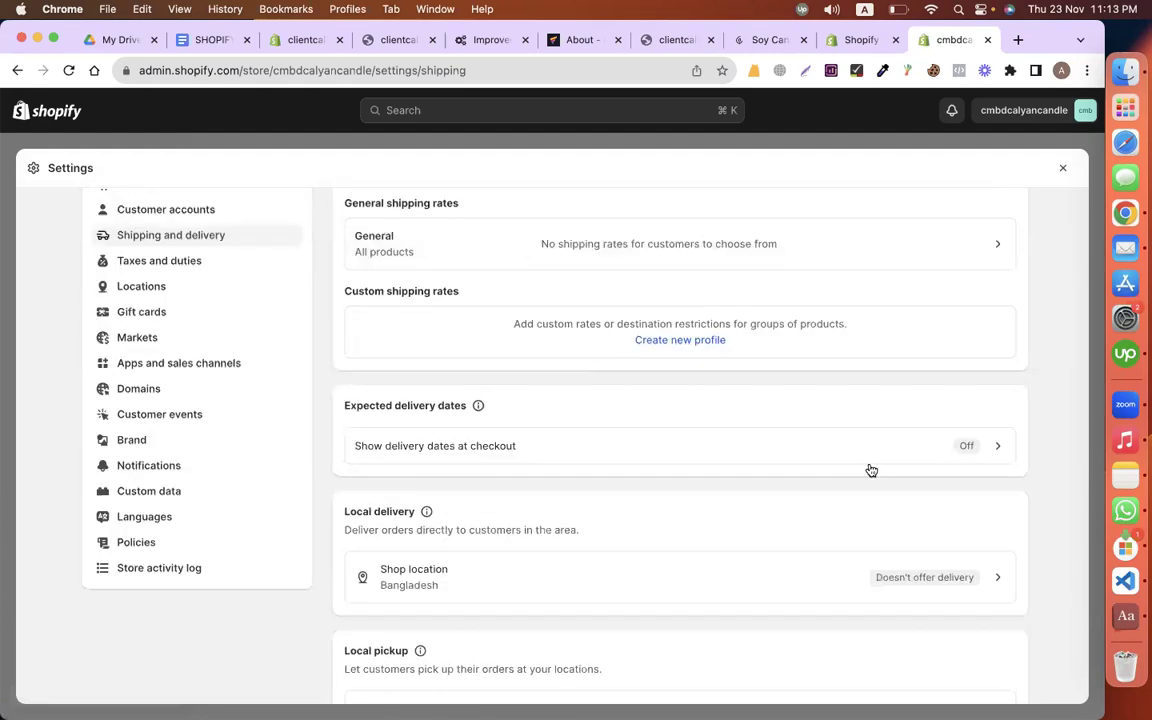
scroll(870, 470, "down", 5)
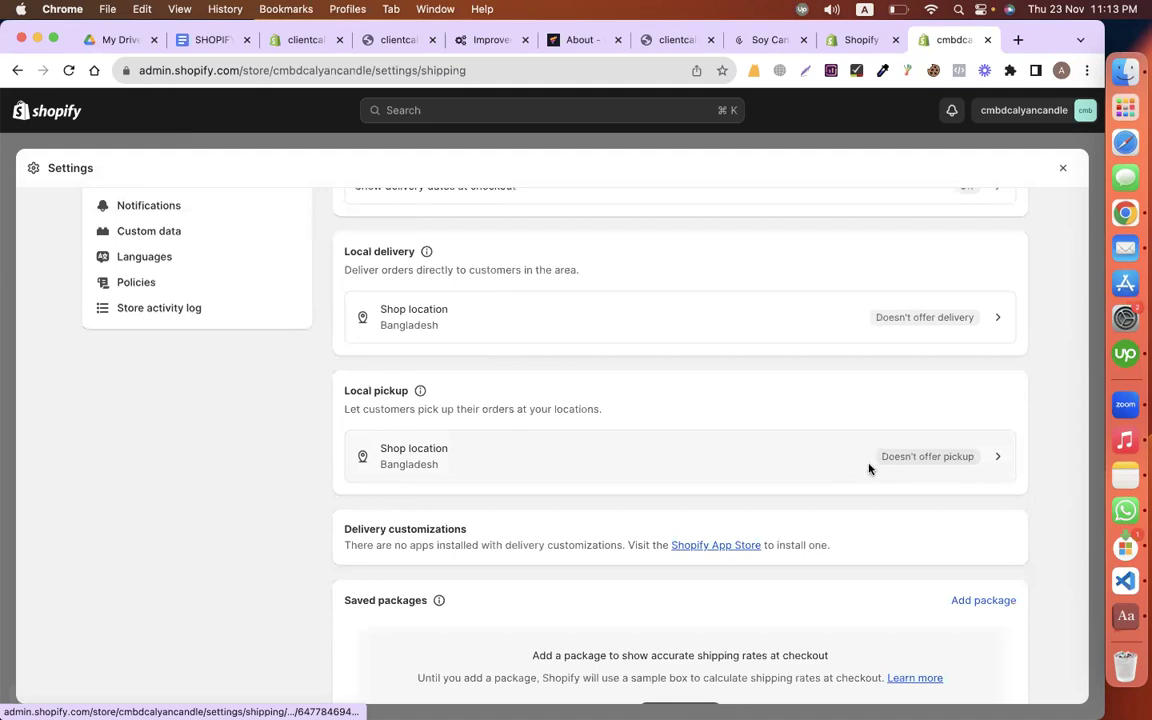
scroll(869, 469, "down", 6)
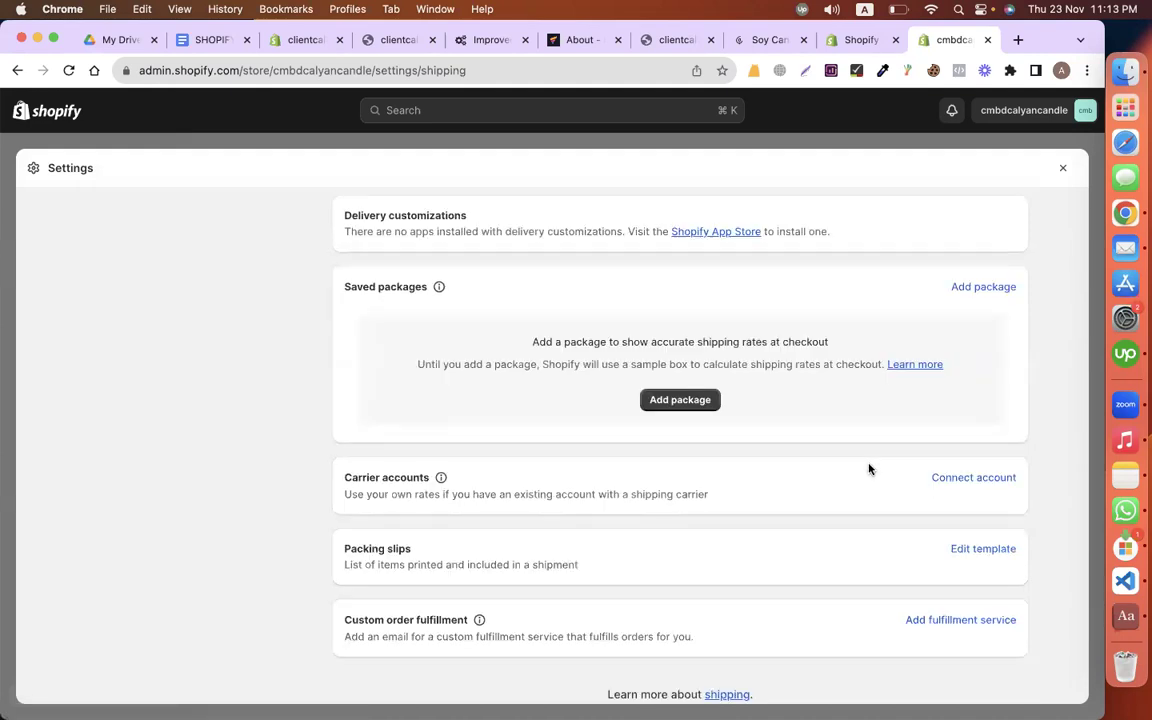
scroll(868, 469, "down", 2)
scroll(868, 469, "up", 8)
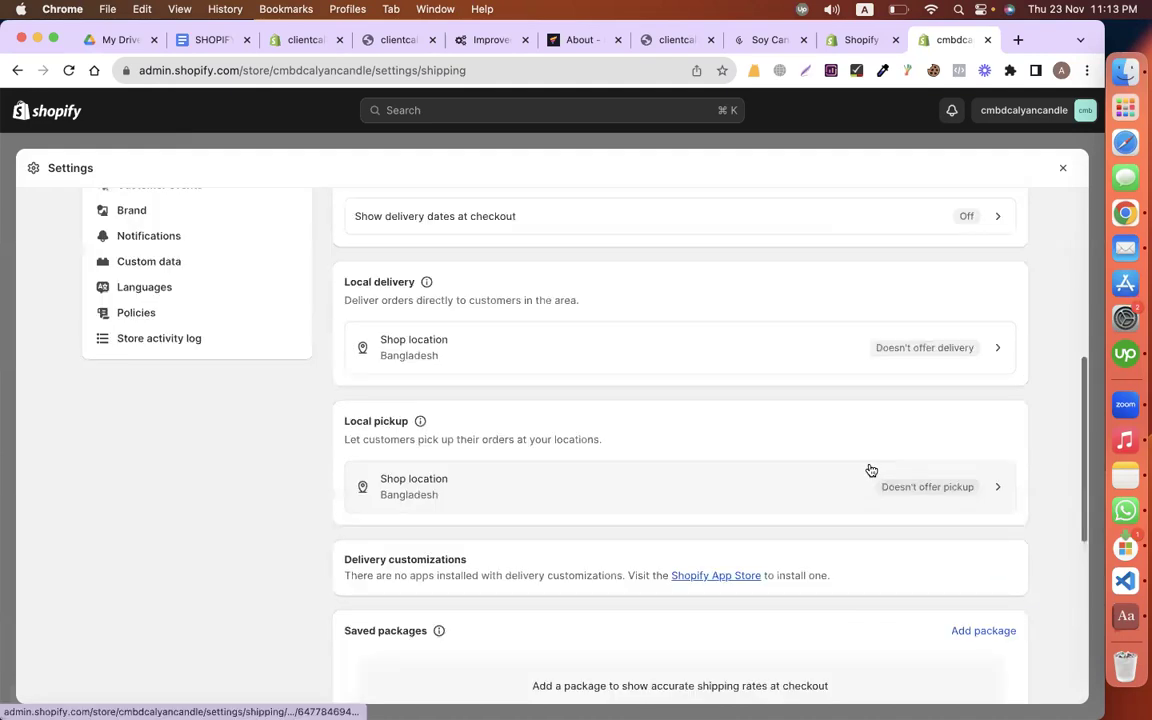
scroll(868, 469, "up", 3)
right_click(868, 469)
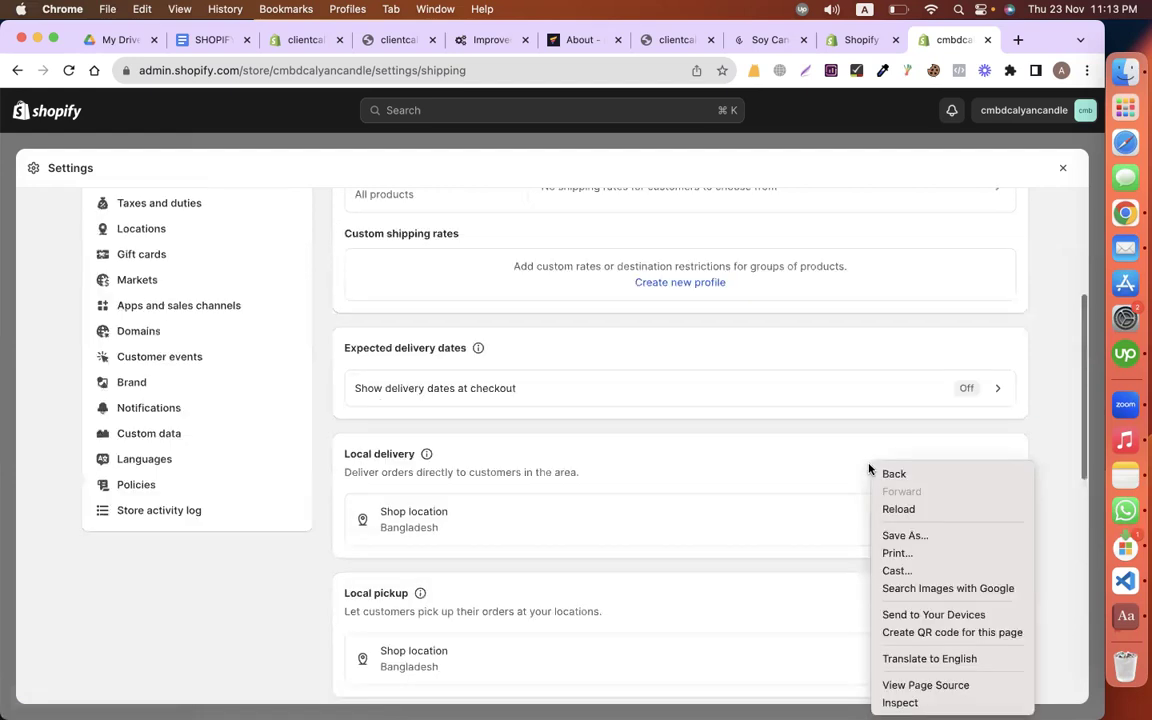
left_click(658, 391)
scroll(659, 389, "up", 1)
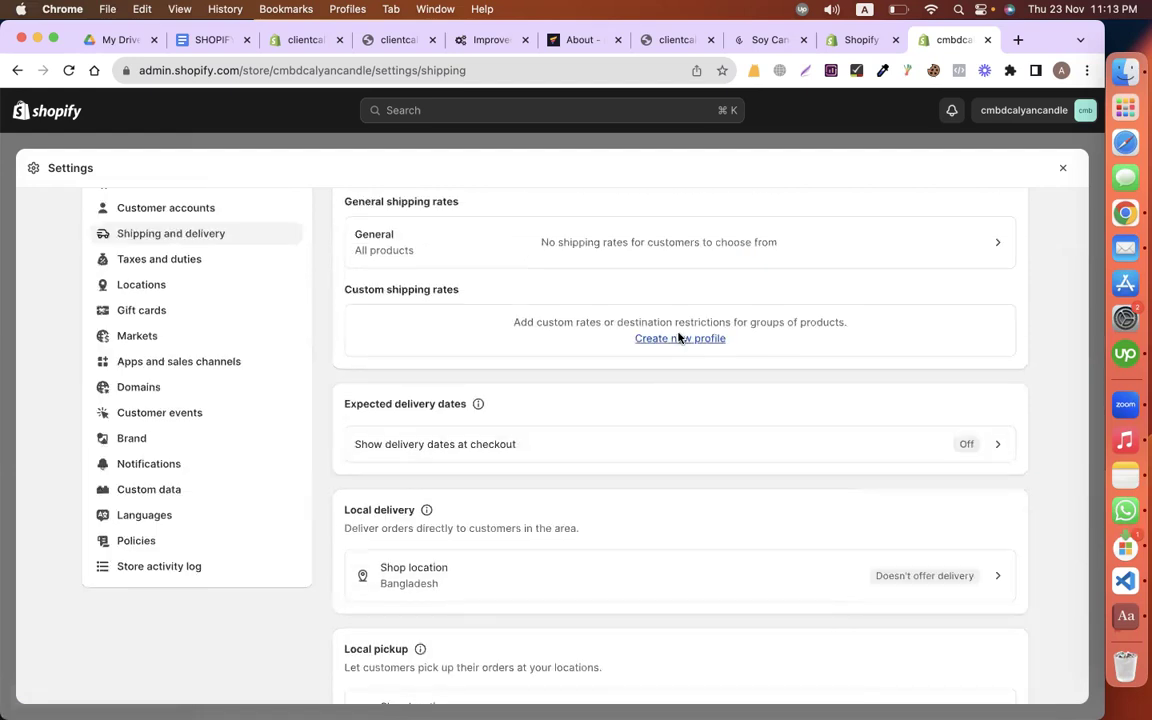
Step: Create a new shipping profile, name it, and add the Cedar + Tobacco Wax Melt product
left_click(679, 338)
left_click(475, 318)
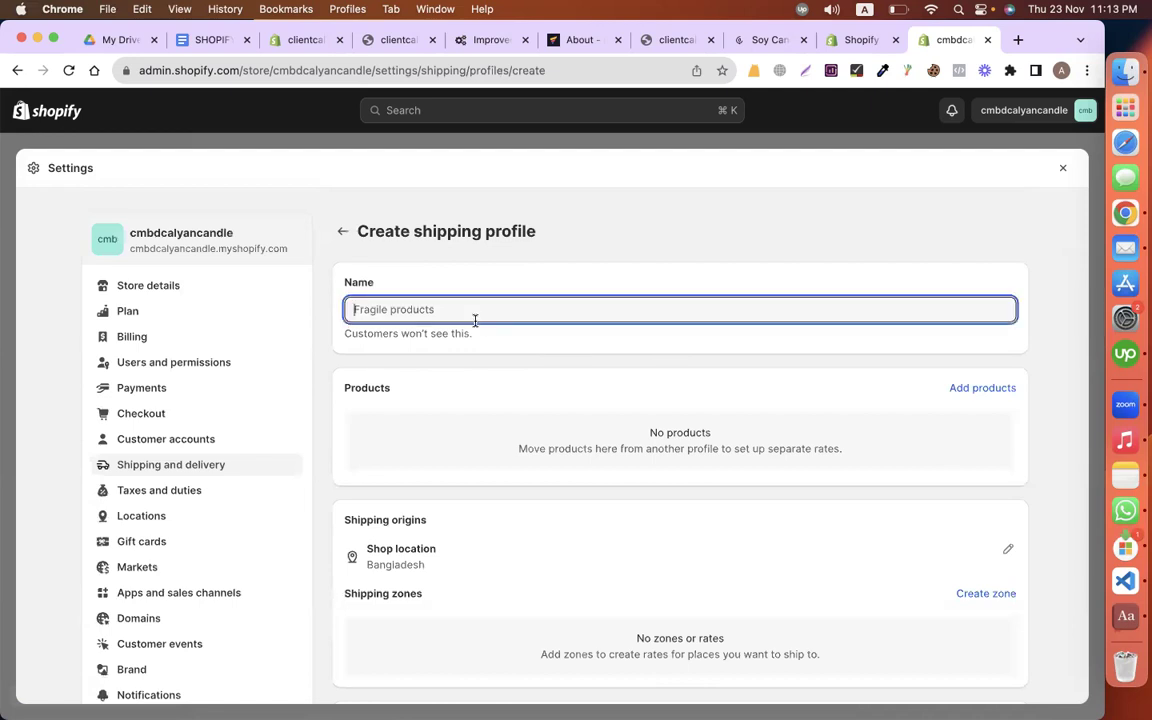
type("ippig")
key("BackSpace")
key("BackSpace")
key("BackSpace")
type("in")
left_click(978, 389)
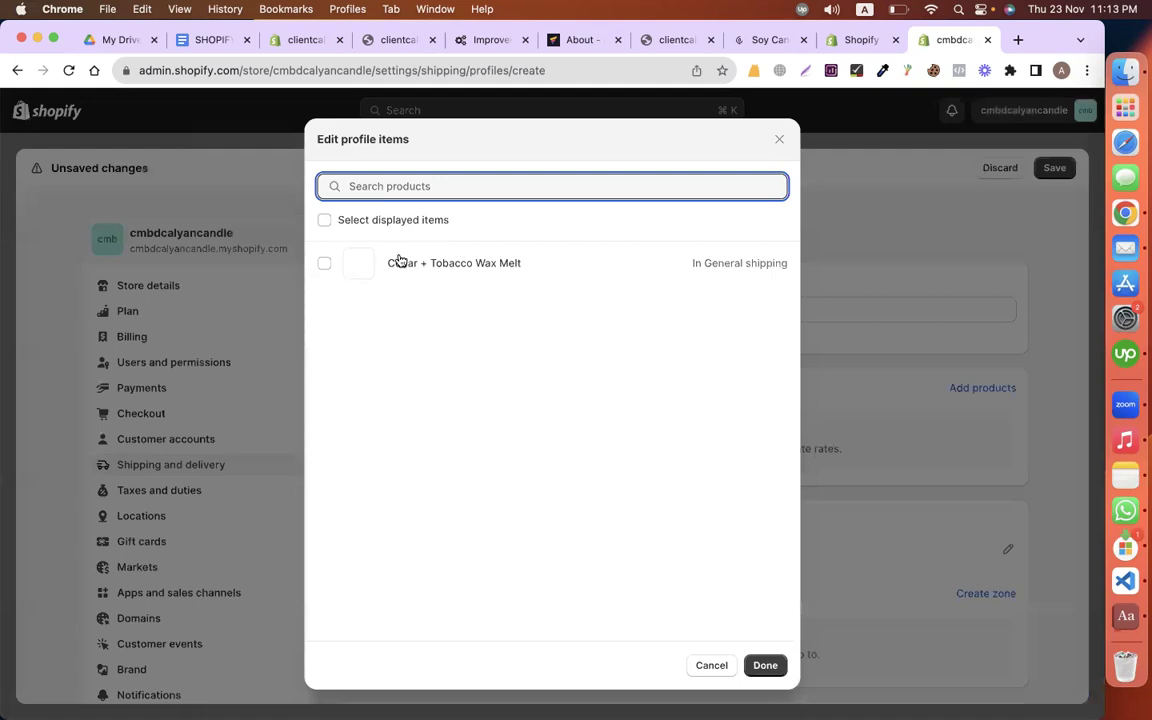
left_click(398, 262)
left_click(765, 665)
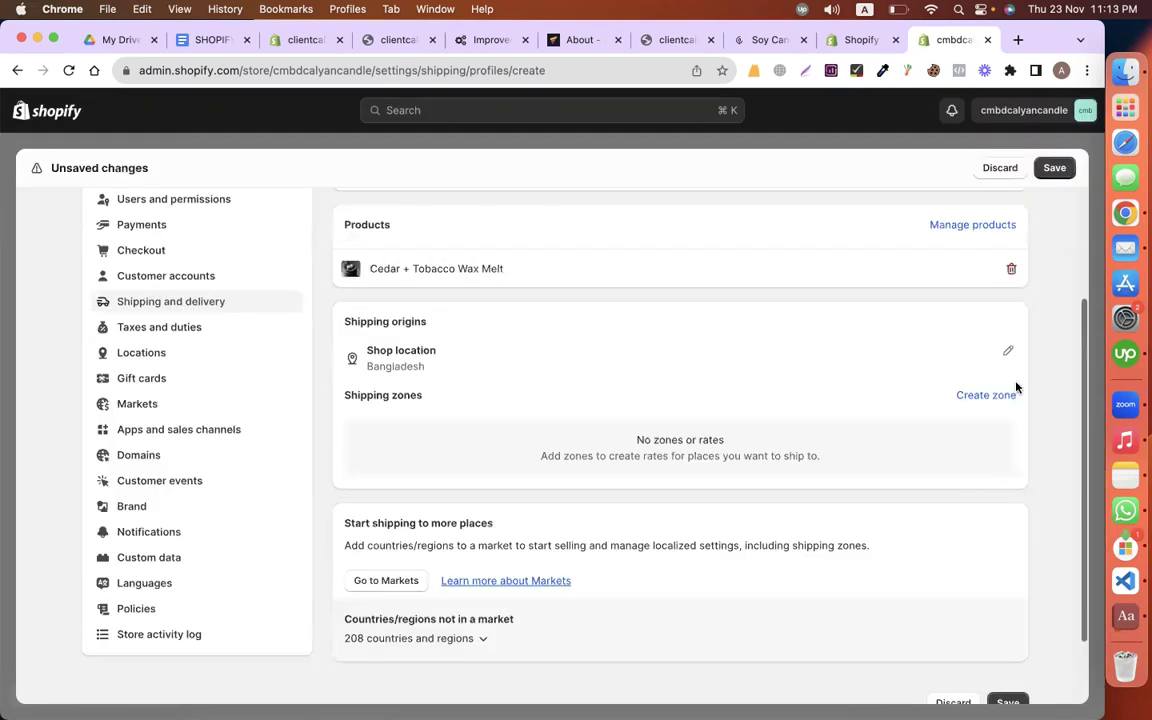
Step: Add a 'united states' zone covering all United States states
left_click(995, 394)
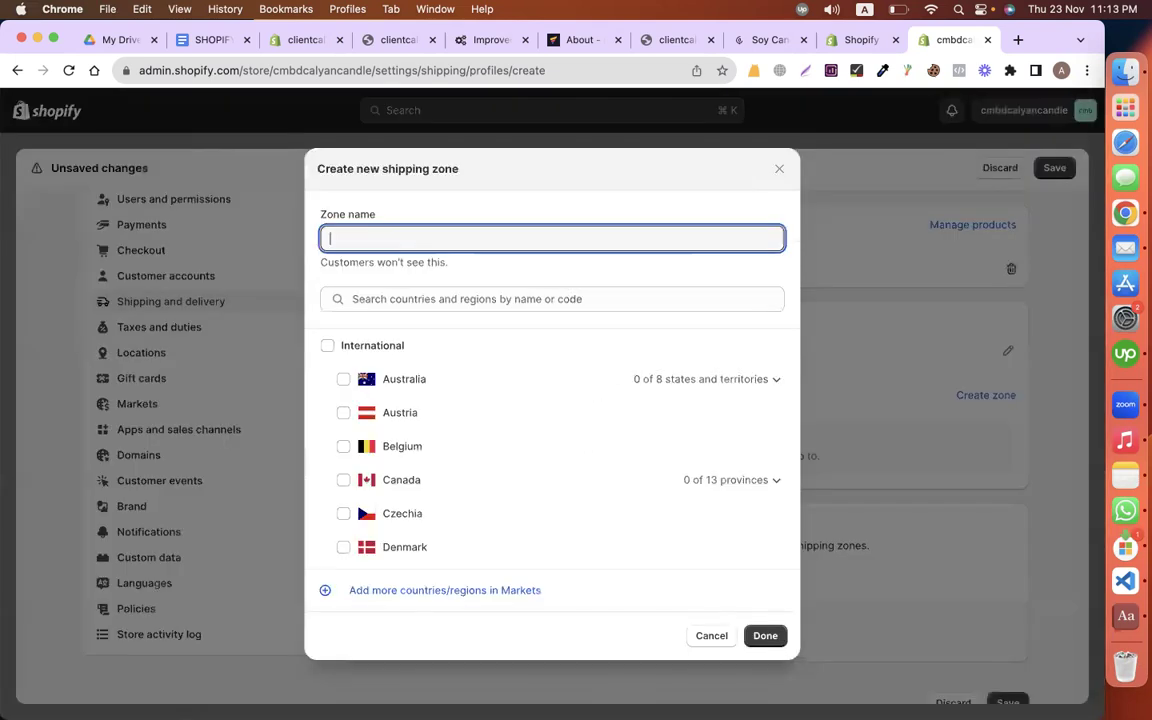
type("united stated")
key("BackSpace")
type("s")
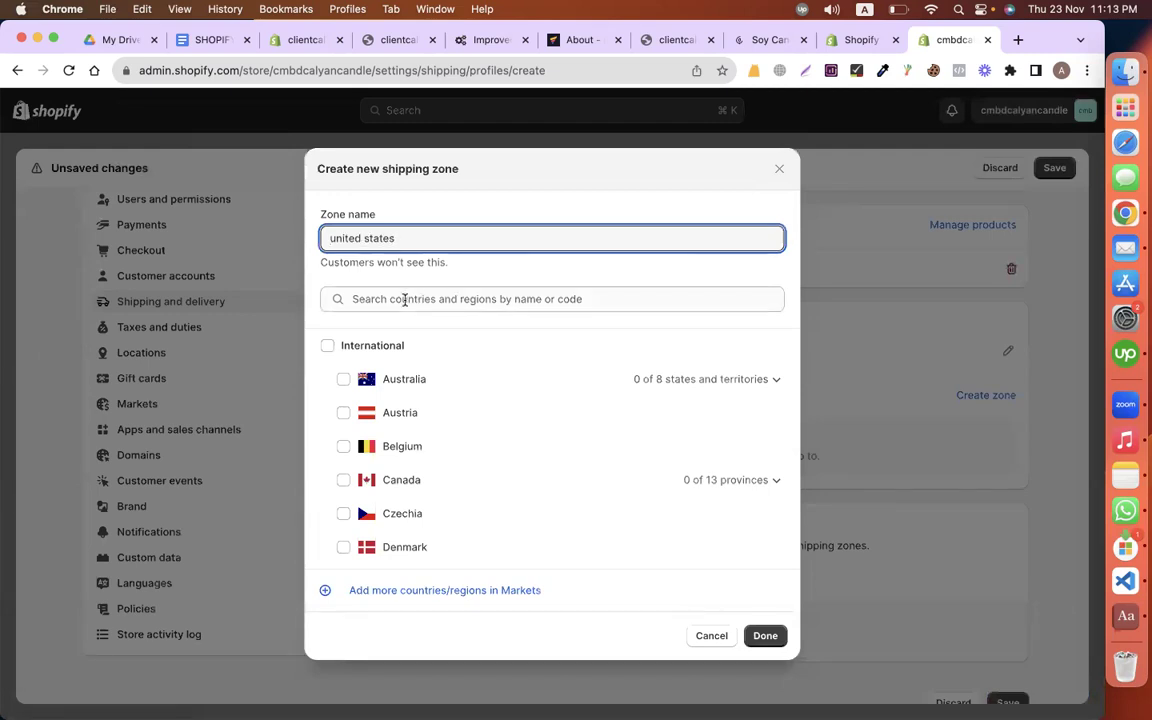
left_click(405, 300)
type("united states")
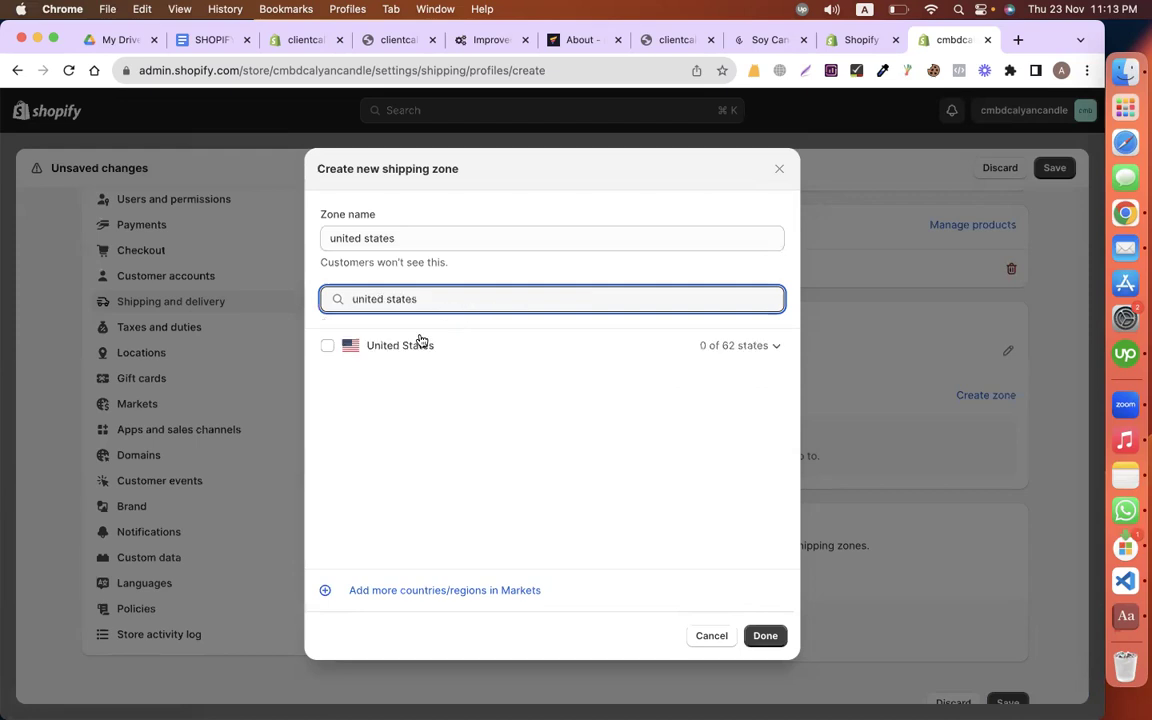
left_click(327, 345)
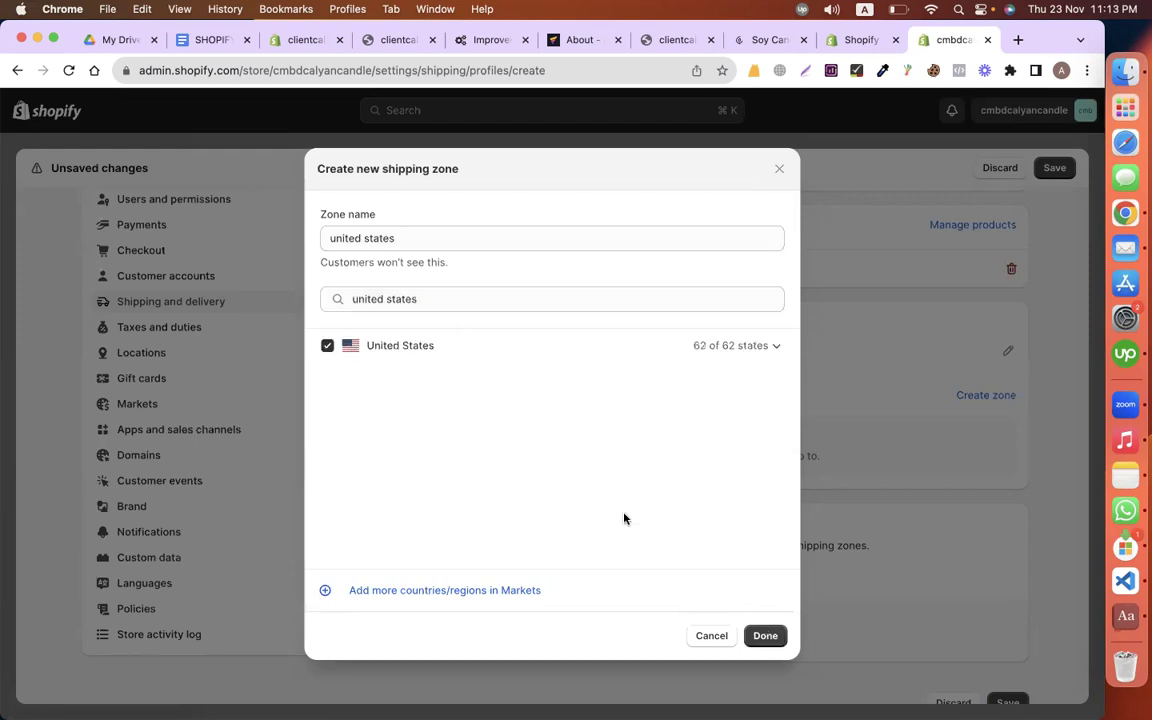
key("Return")
scroll(368, 476, "down", 1)
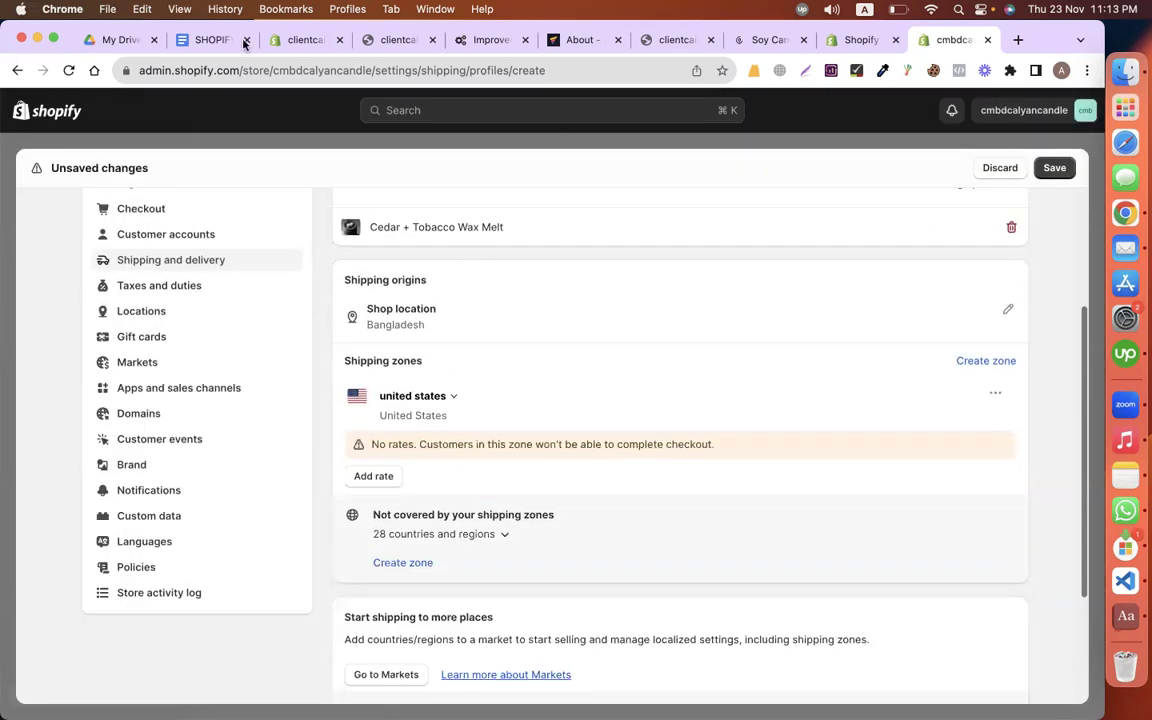
Step: Check the $10 shipping charge in the brief, then return to the new profile
left_click(210, 40)
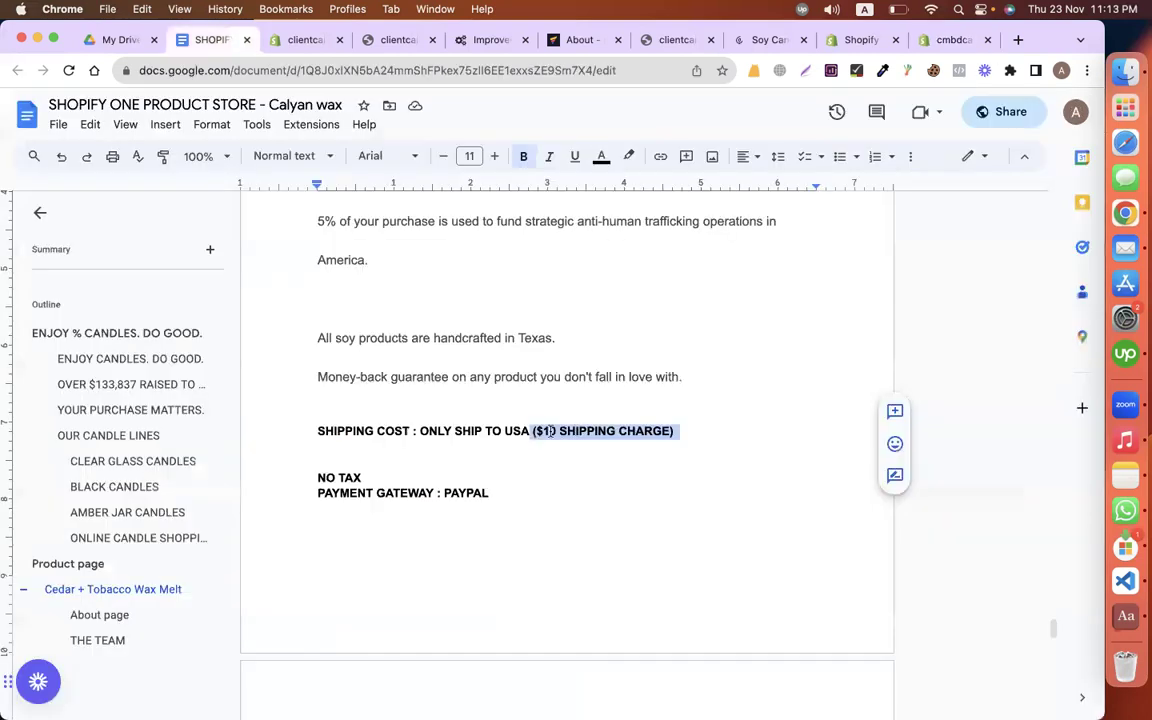
double_click(548, 430)
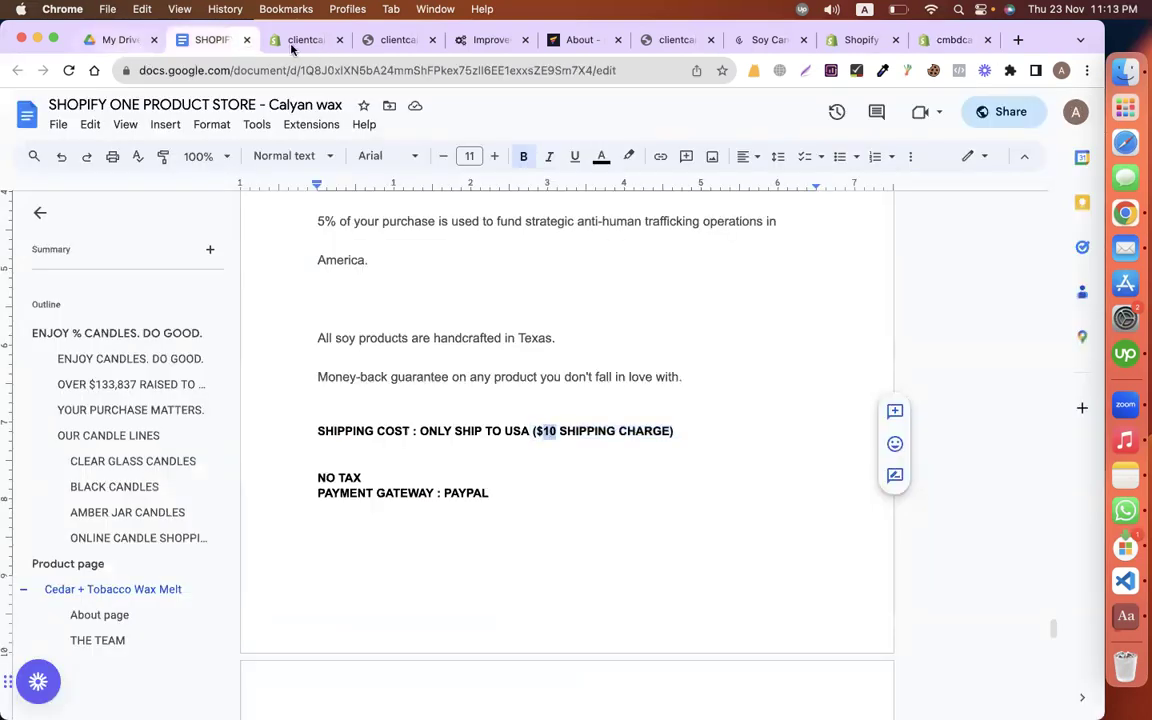
left_click(296, 40)
left_click(944, 40)
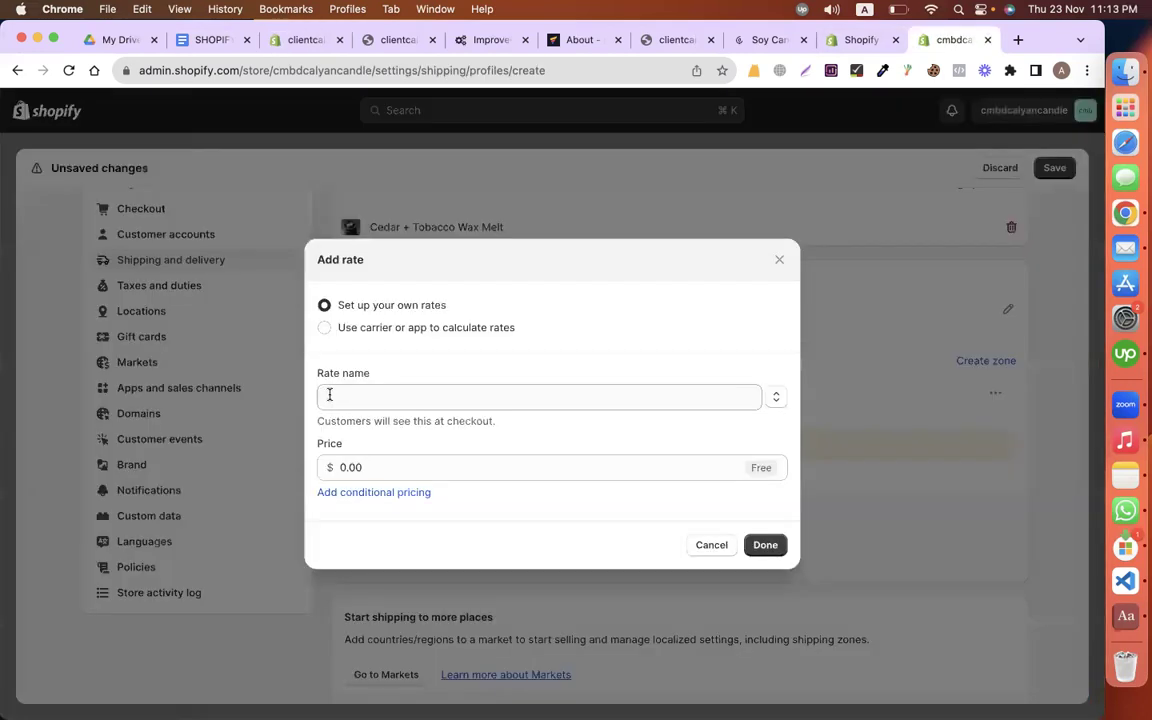
Step: Add a $10 rate named 'statndard shipping' to the united states zone and save the profile
left_click(539, 397)
type("statndard shippi")
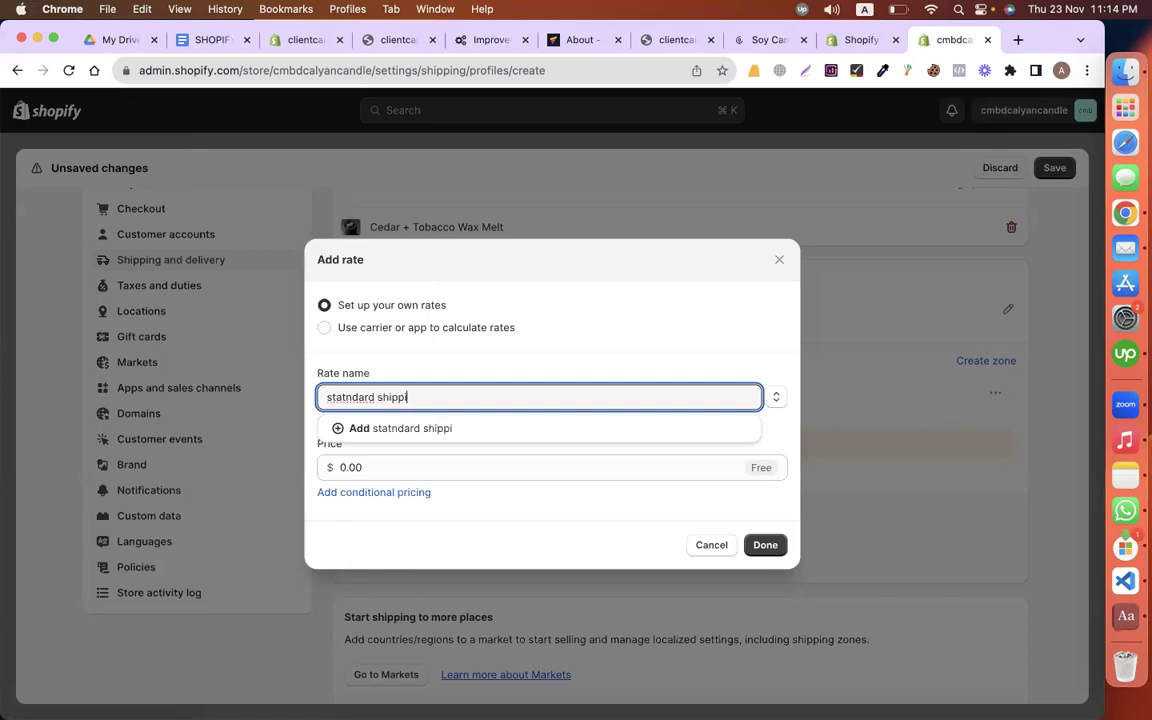
type("ng")
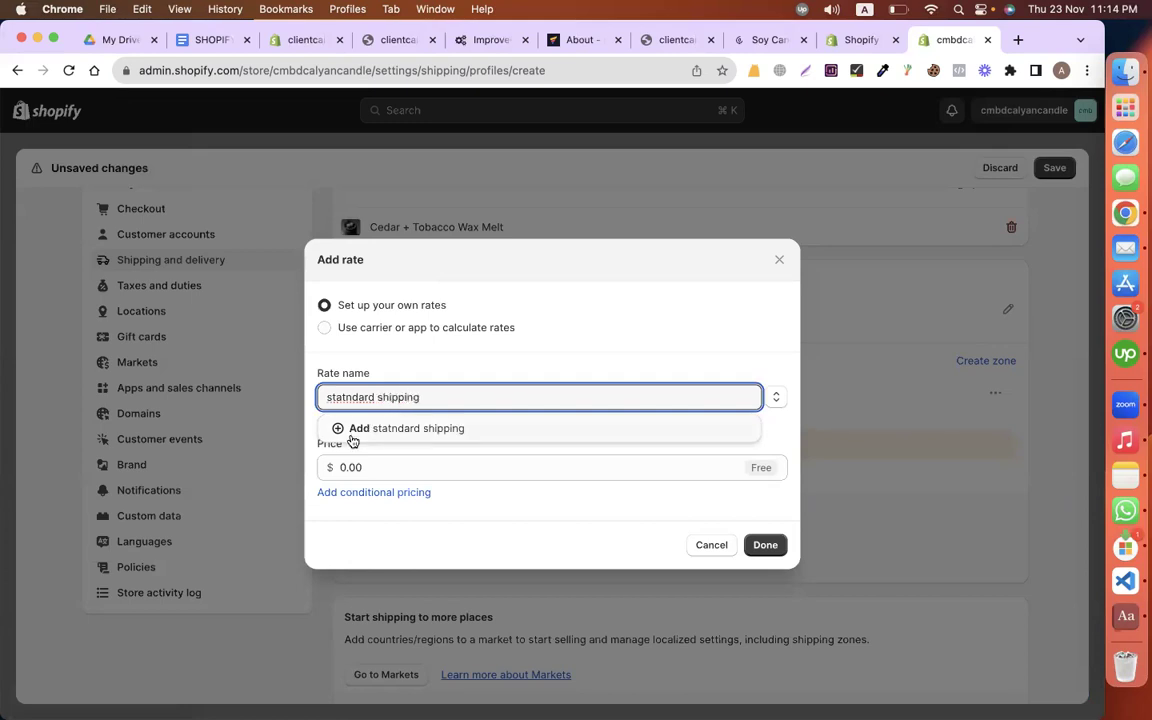
left_click(432, 430)
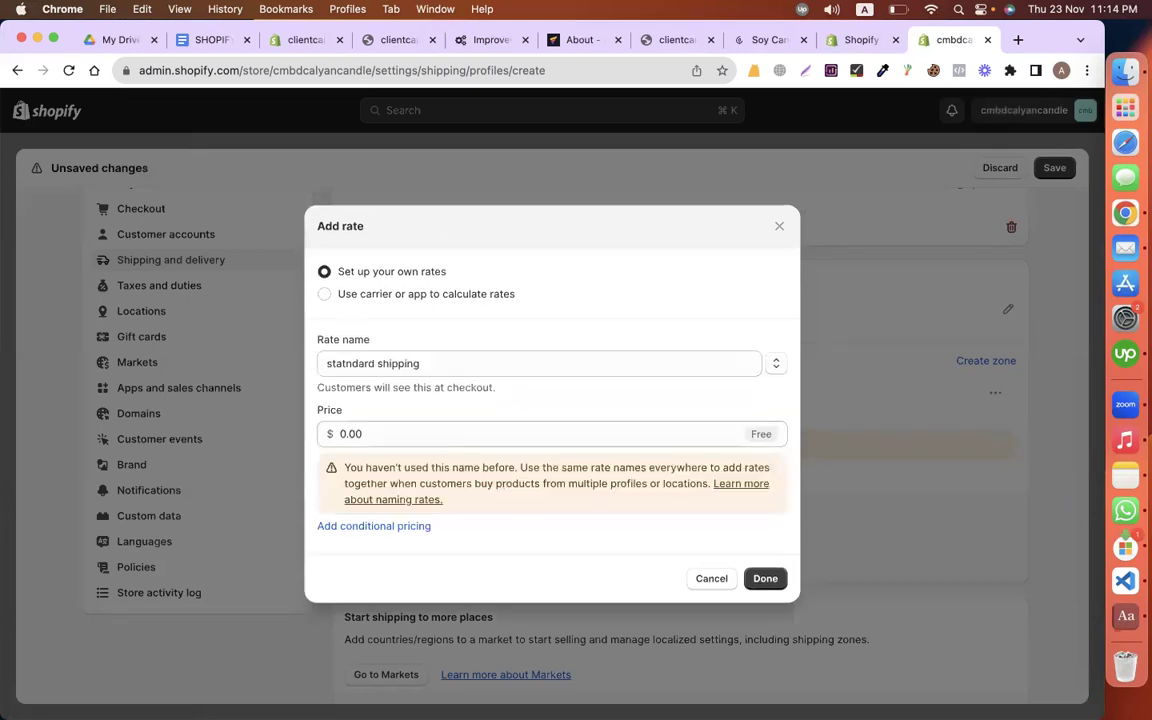
type("10")
left_click(765, 578)
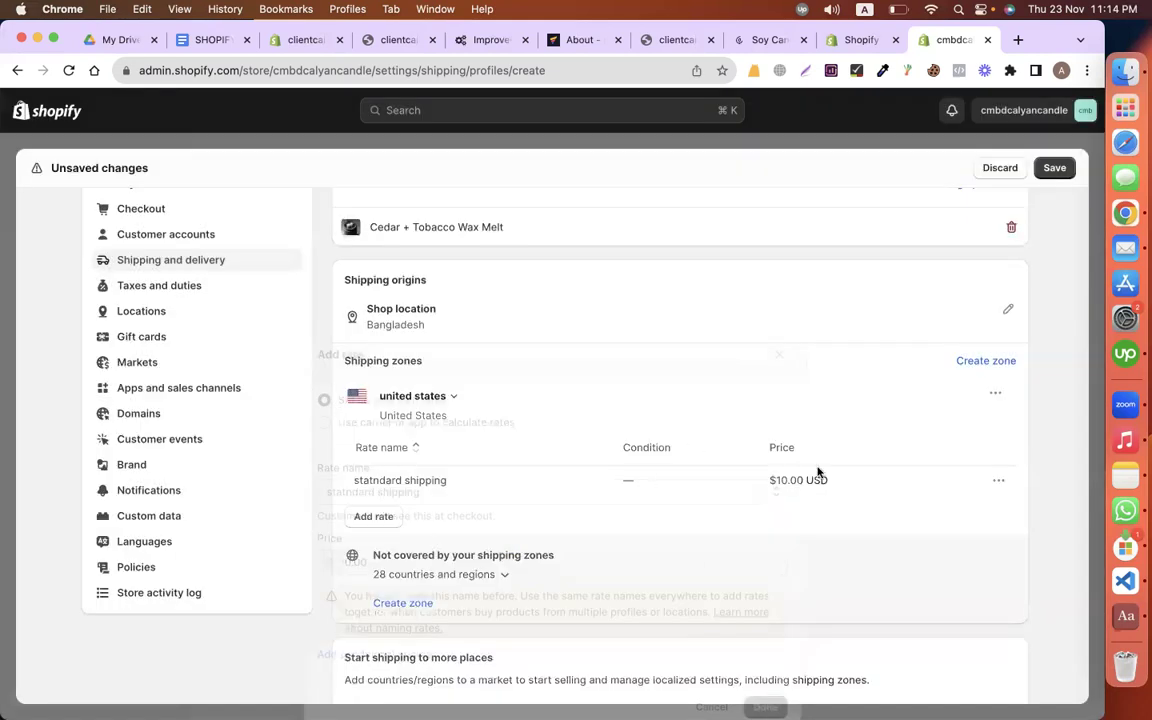
scroll(815, 445, "down", 2)
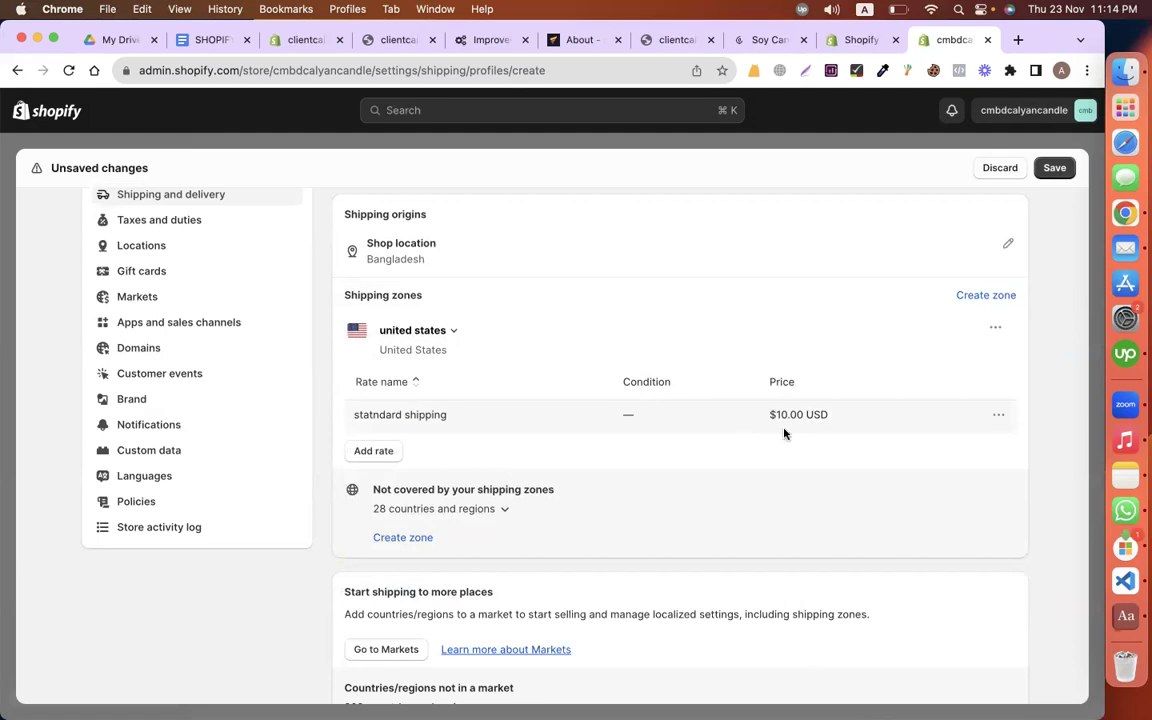
key("super+s")
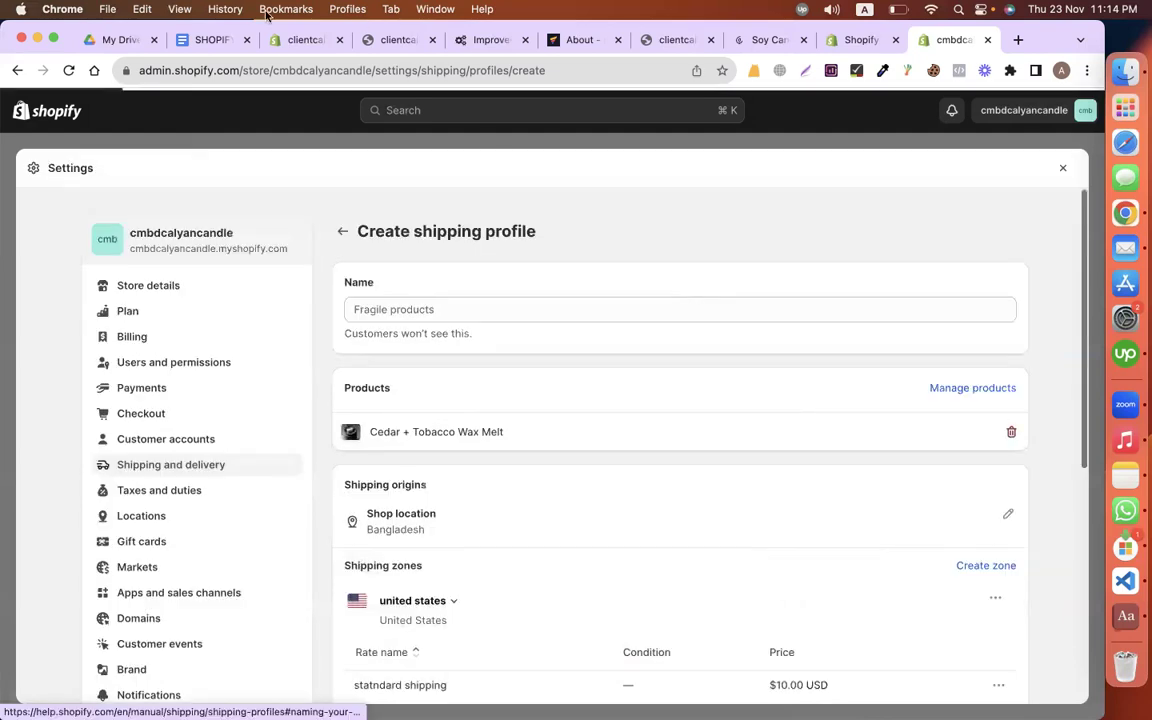
Step: Review the brief's NO TAX requirement and the CHAT item under FEATURES
key("super+2")
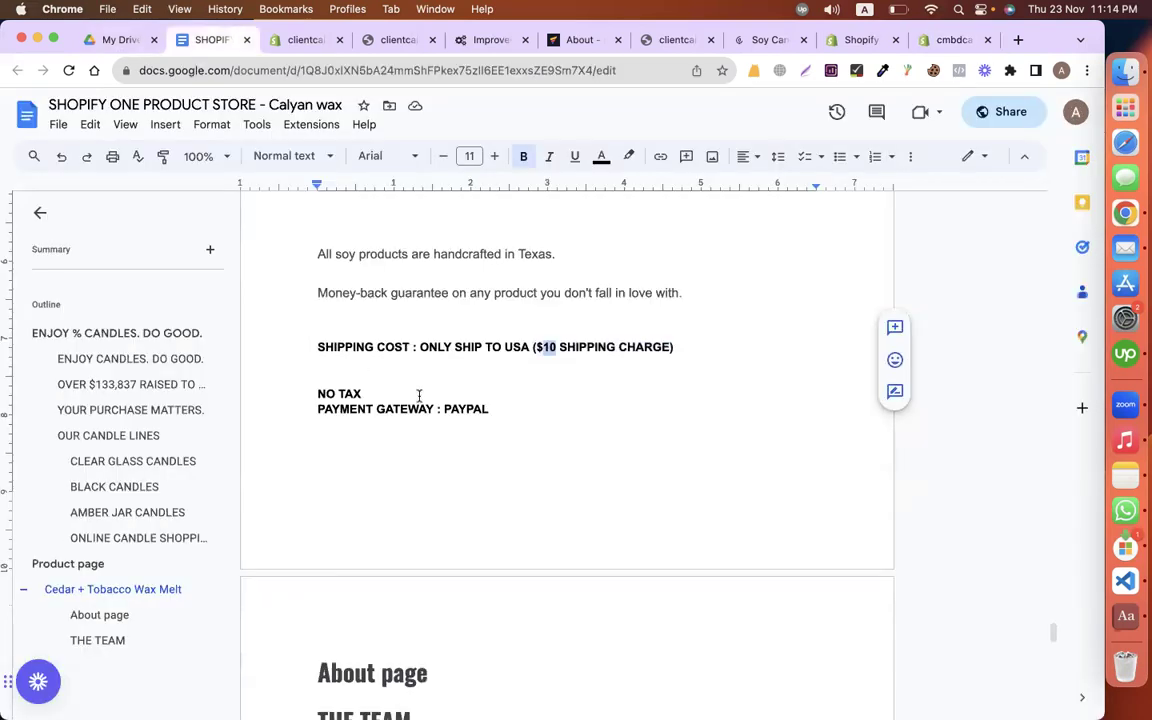
left_click_drag(262, 393, 597, 404)
left_click(492, 409)
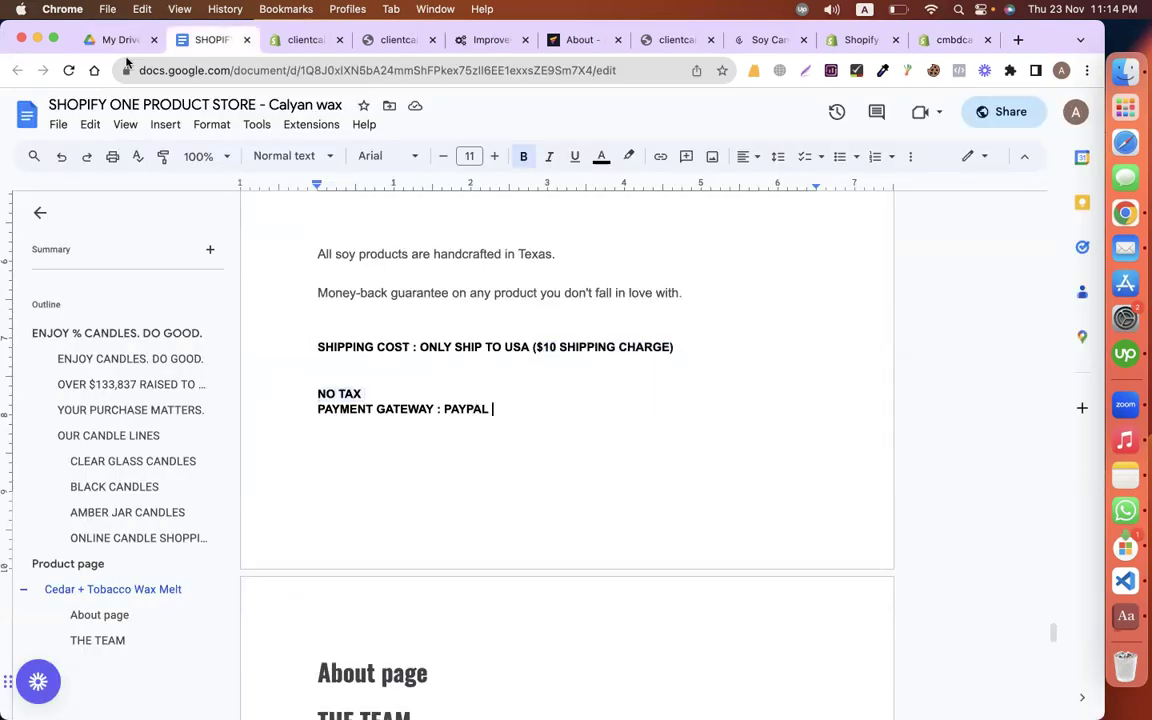
scroll(619, 485, "down", 2)
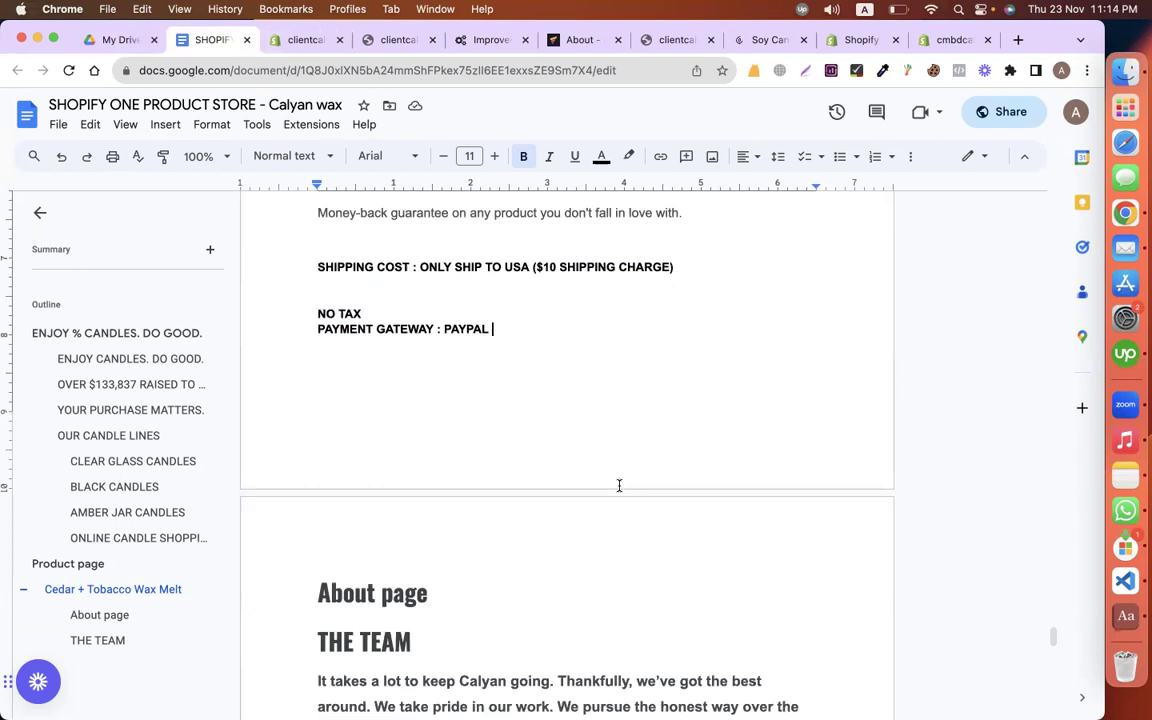
scroll(619, 485, "down", 1)
scroll(414, 432, "down", 5)
double_click(405, 428)
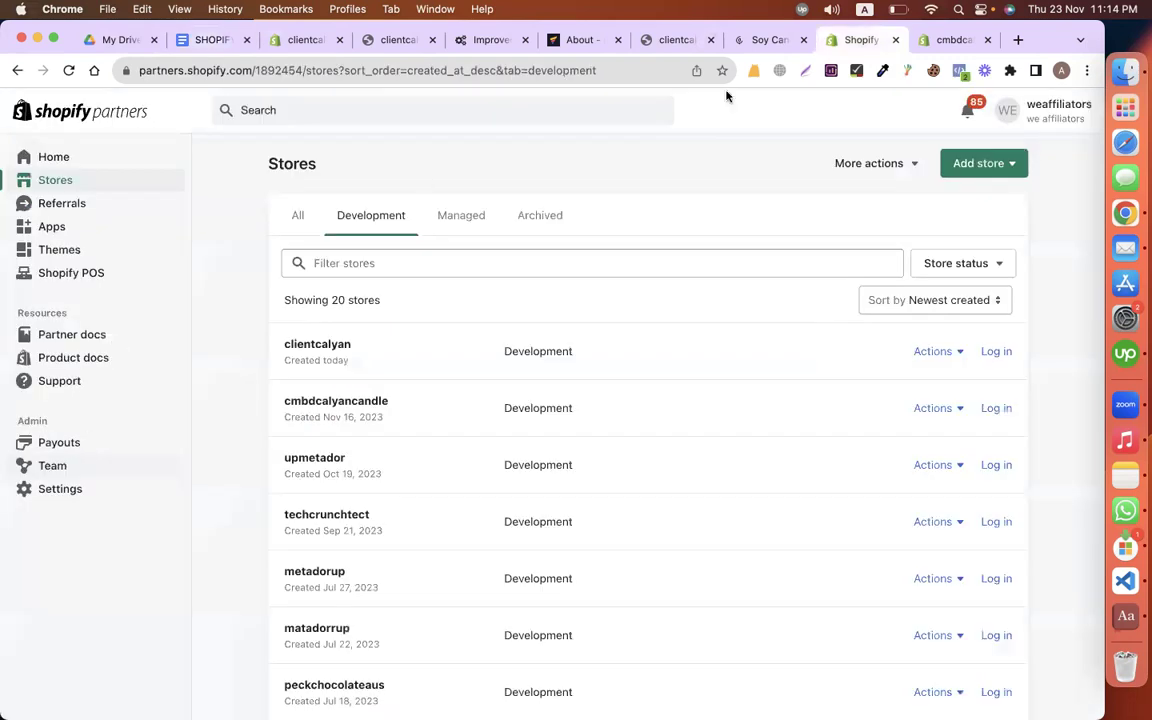
Step: Switch to the clientcalyan store admin, reach the App Store, and close all other tabs
left_click(280, 40)
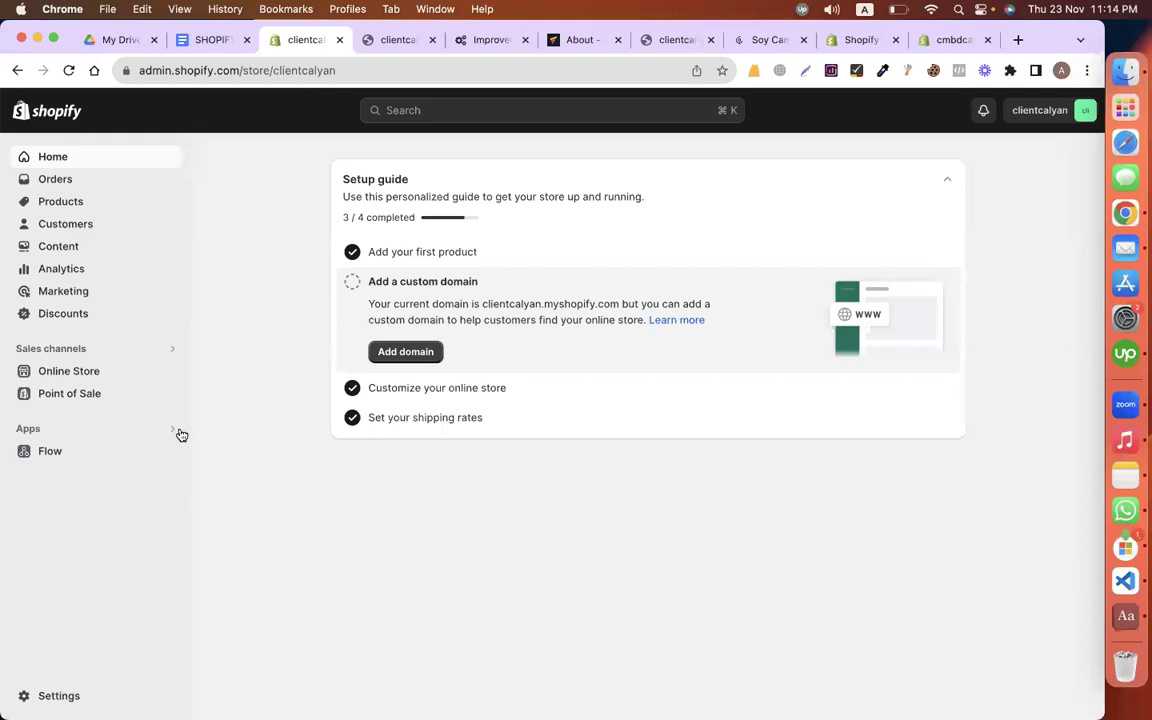
left_click(174, 430)
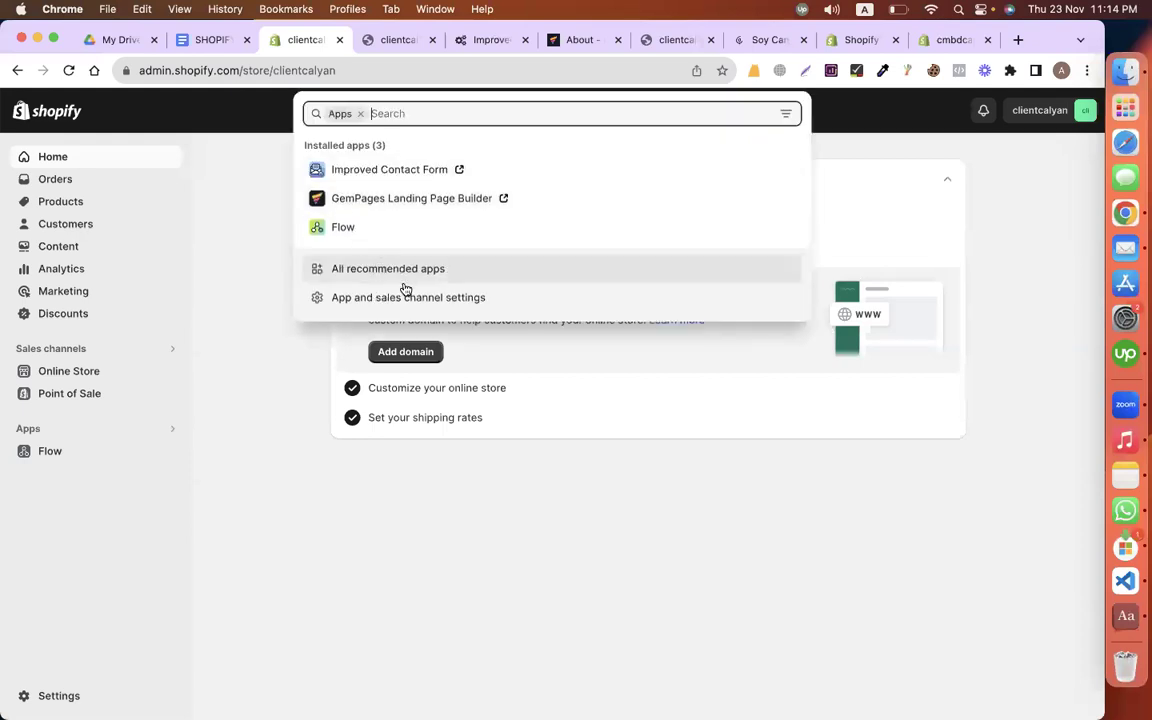
left_click(404, 294)
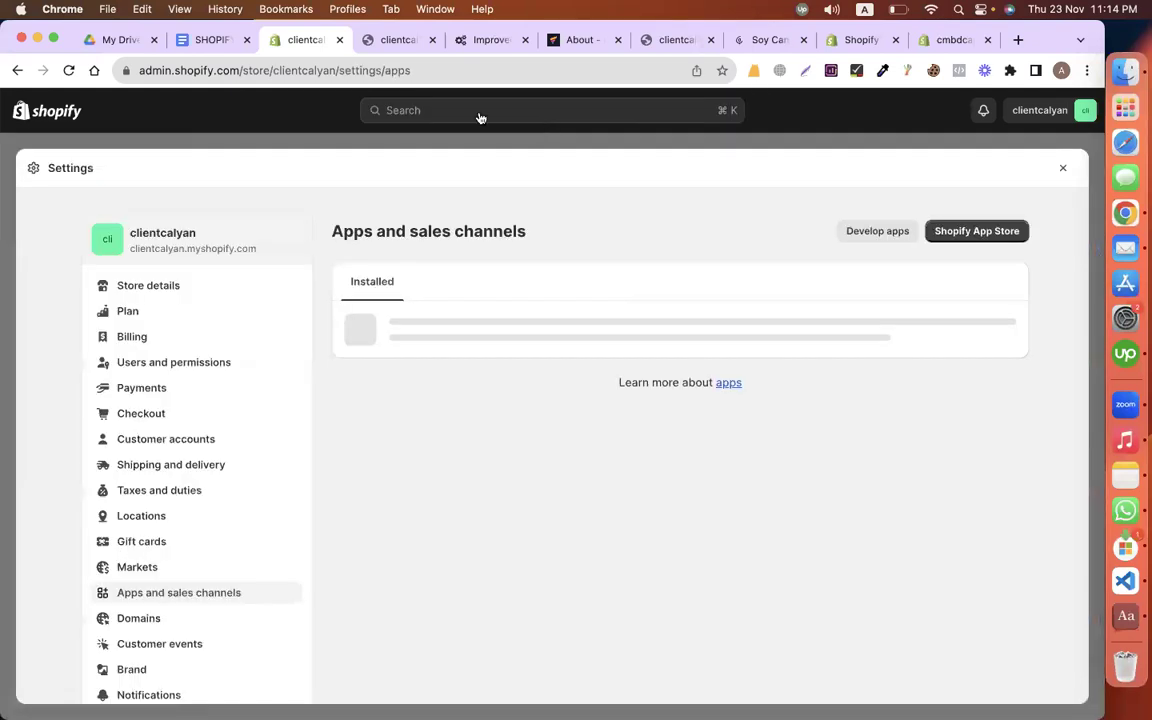
left_click(436, 108)
left_click(875, 210)
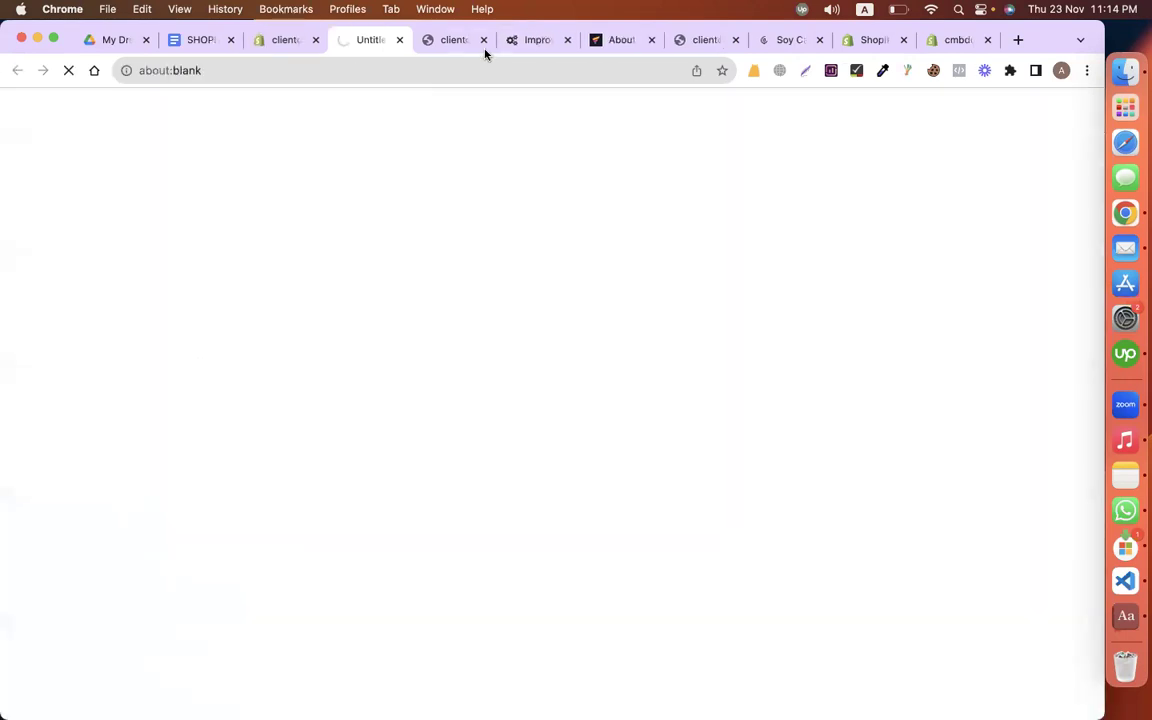
right_click(366, 40)
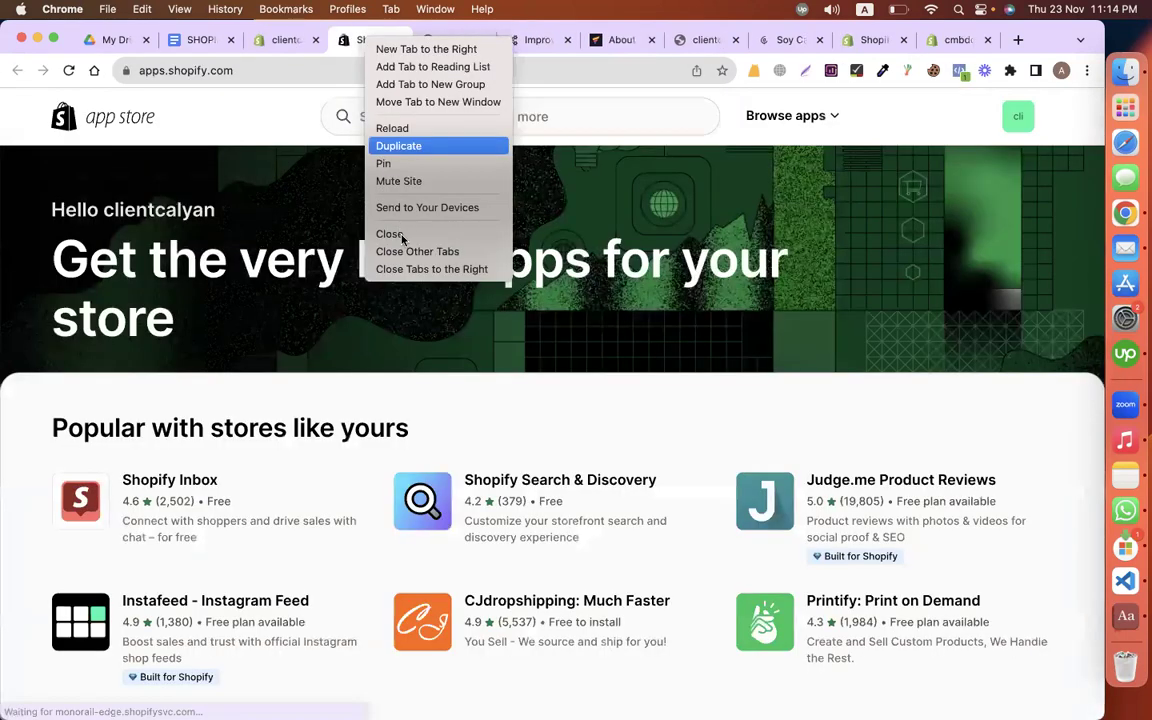
key("Escape")
right_click(373, 39)
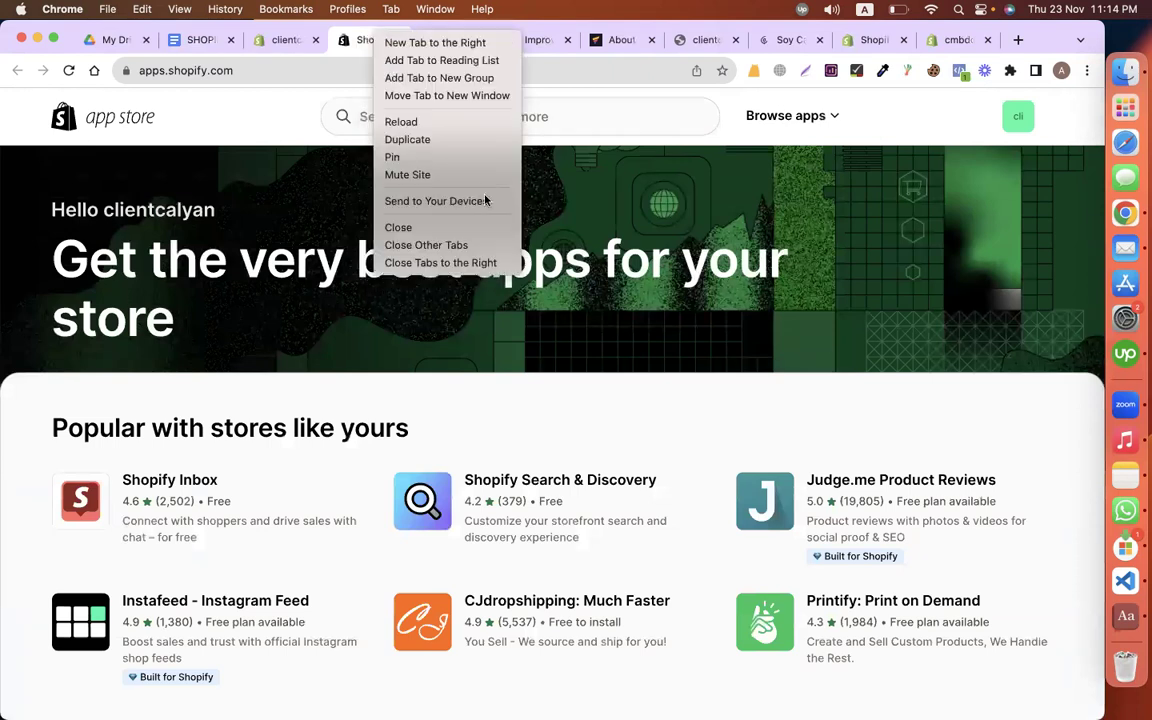
left_click(465, 250)
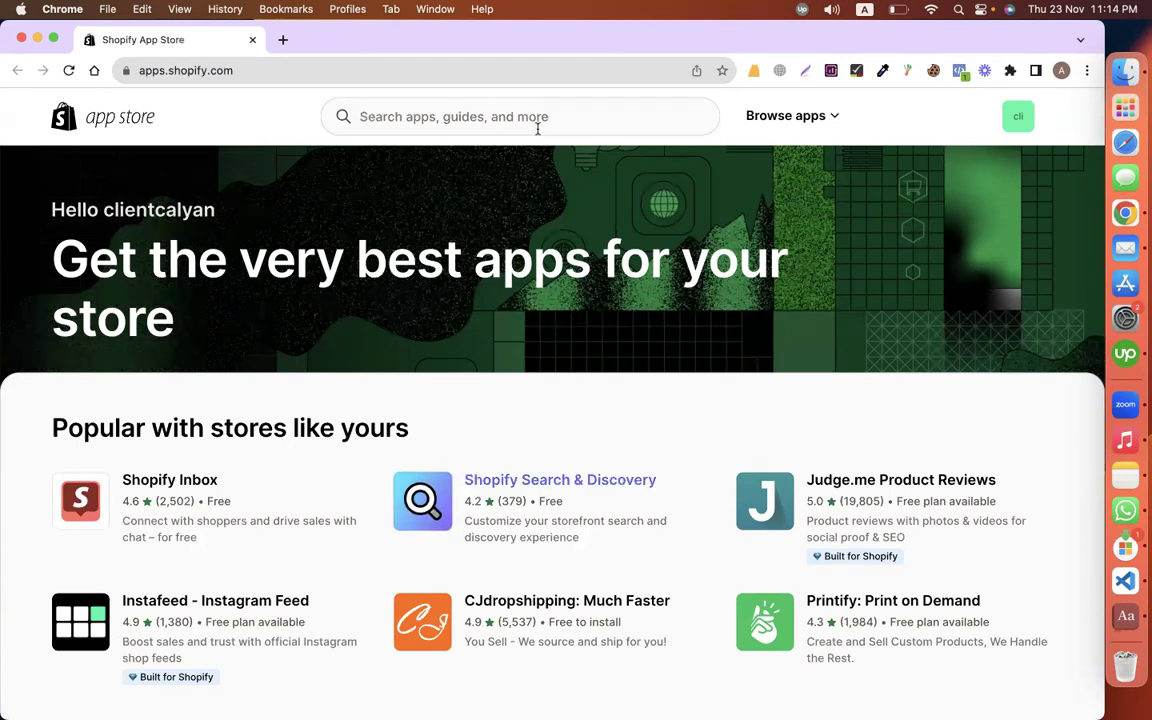
Step: Search the Shopify App Store for 'chat' and scroll the results
left_click(481, 118)
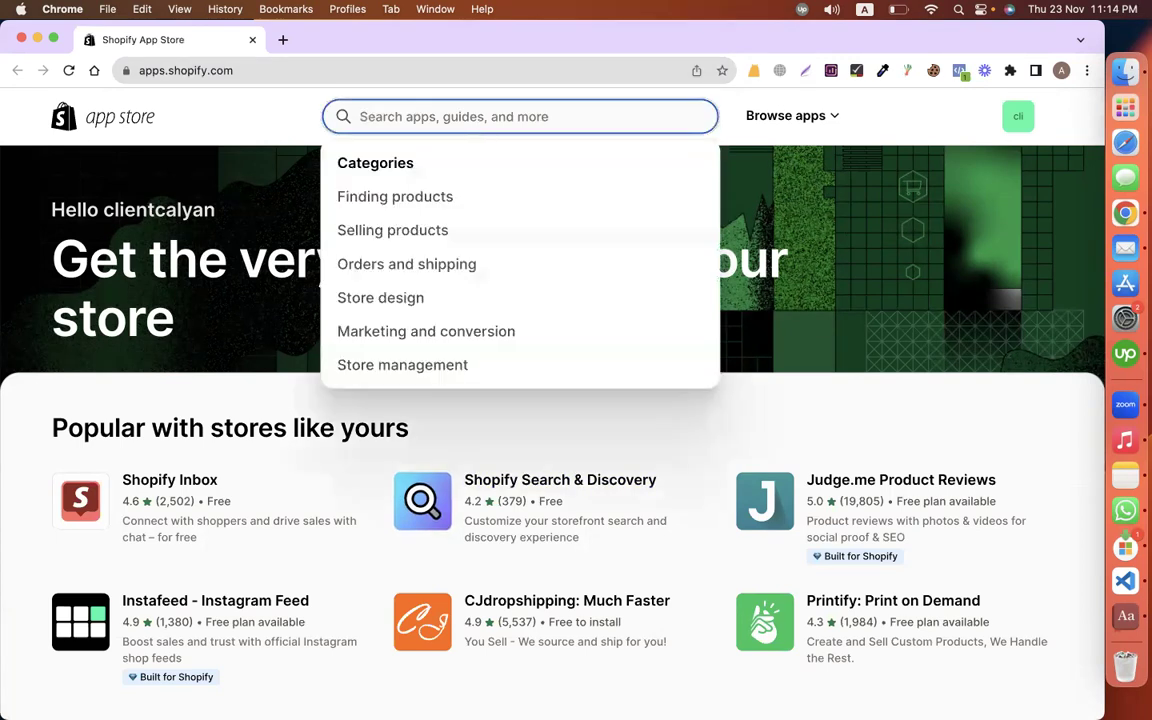
type("chat")
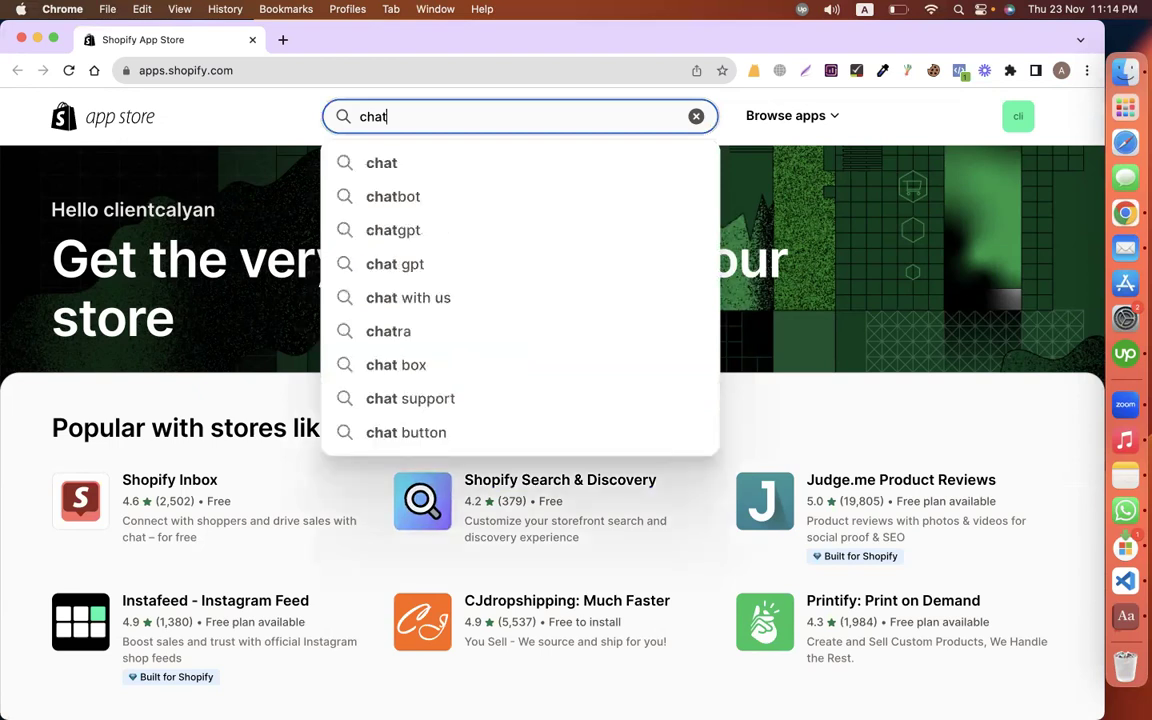
key("Return")
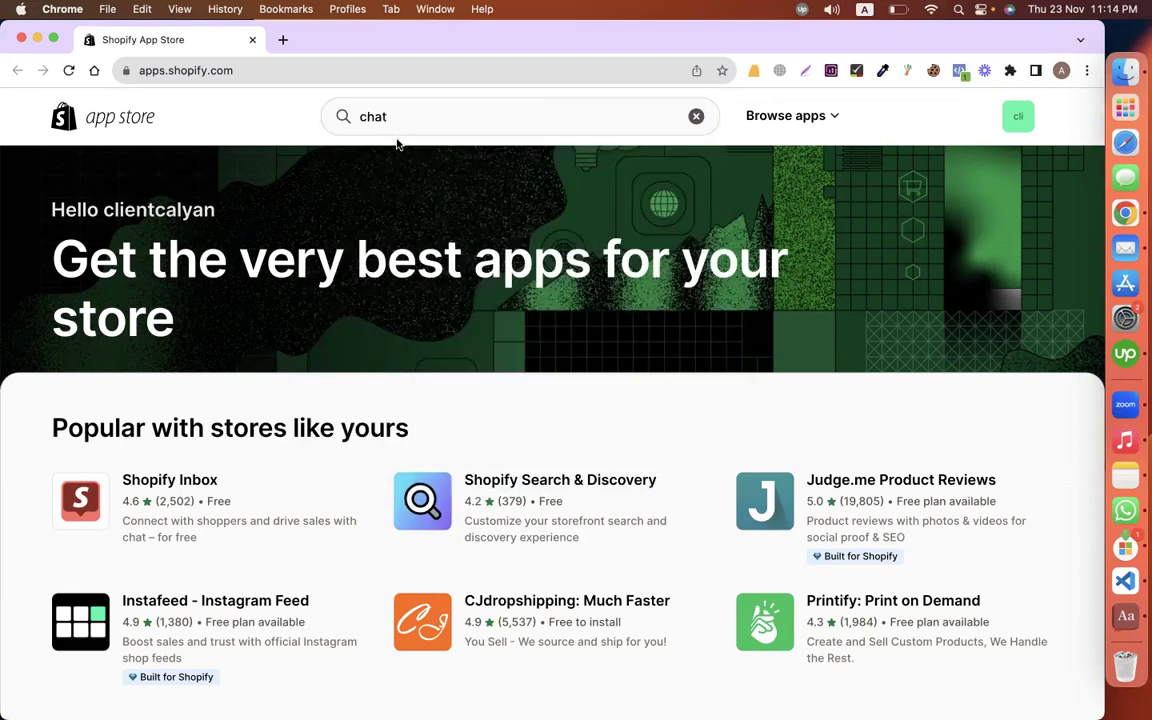
scroll(408, 130, "down", 10)
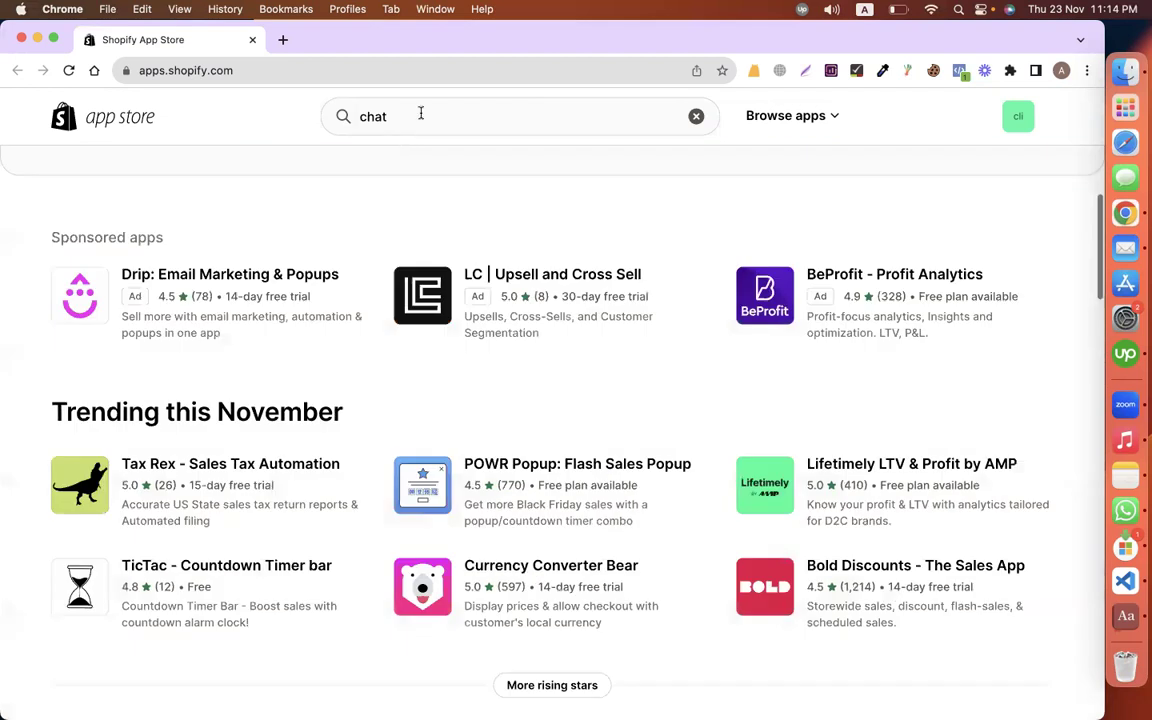
Step: Refine the search to 'facebook chat' and open the PingMe Facebook Messenger Chat listing
left_click(420, 113)
key("BackSpace")
key("BackSpace")
key("BackSpace")
key("BackSpace")
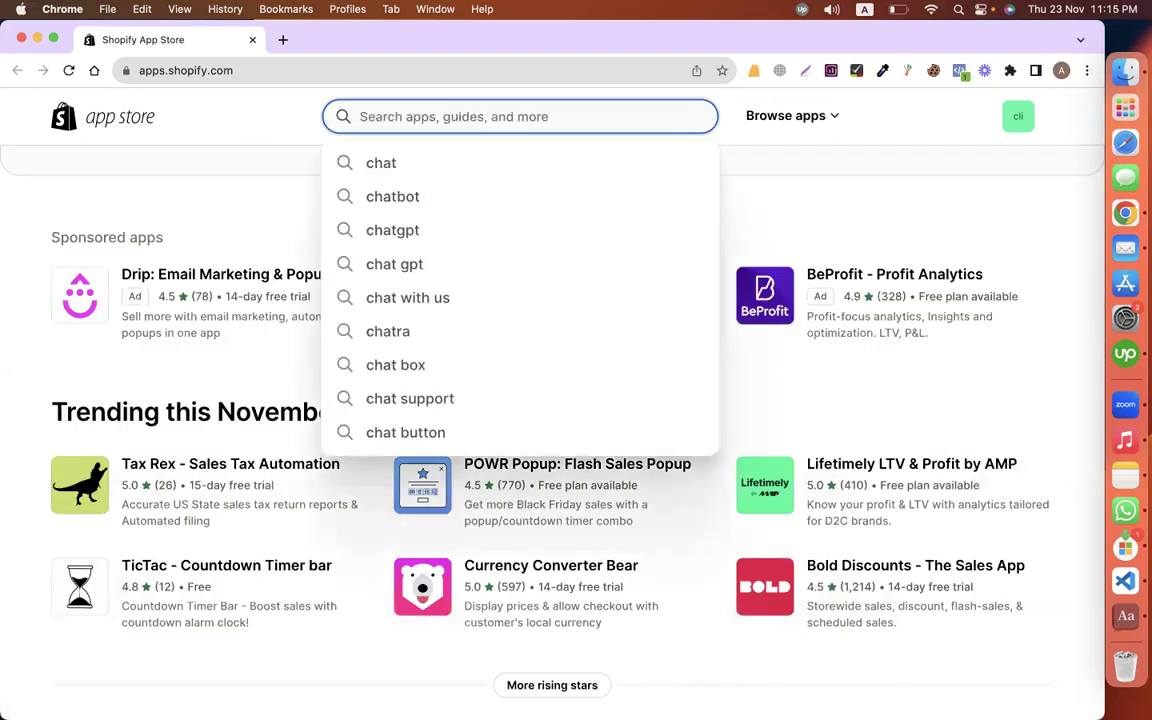
type("facebook ")
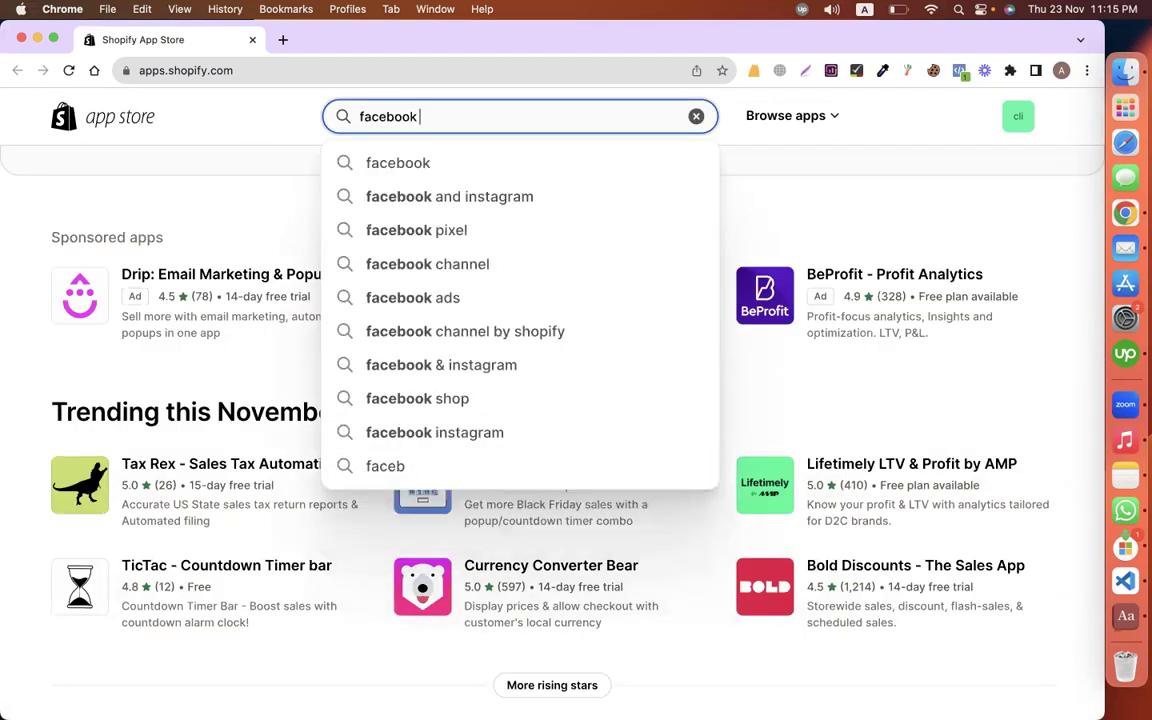
type("chat")
key("Return")
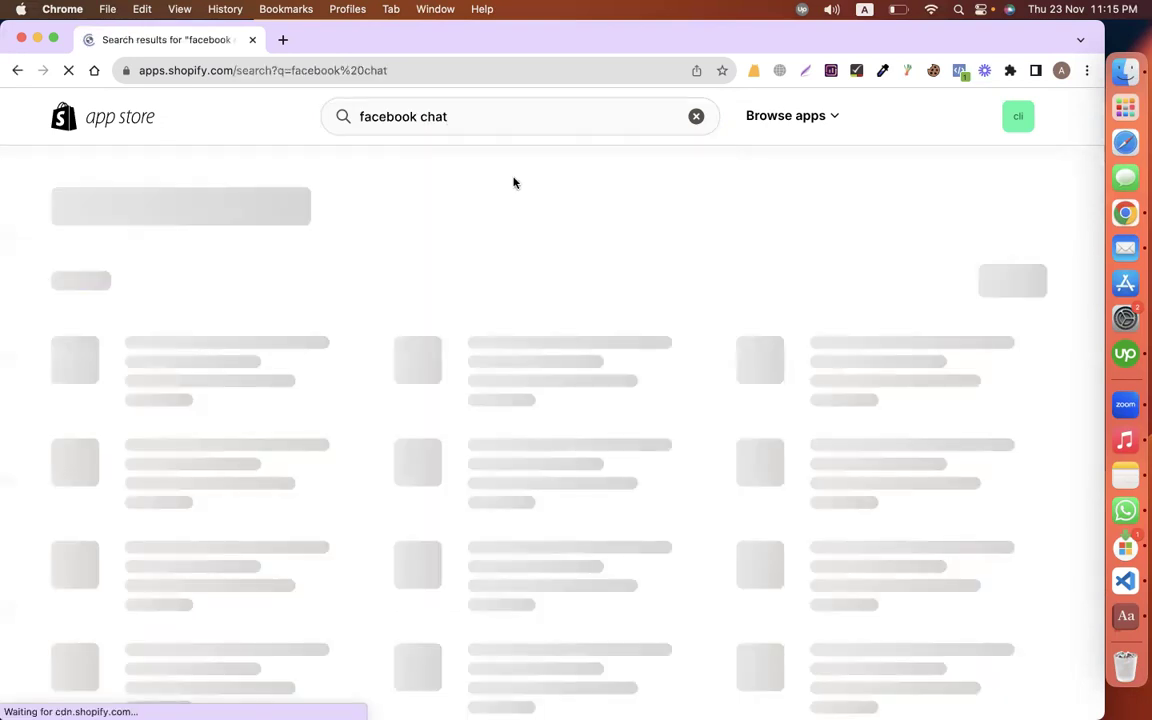
scroll(230, 480, "down", 2)
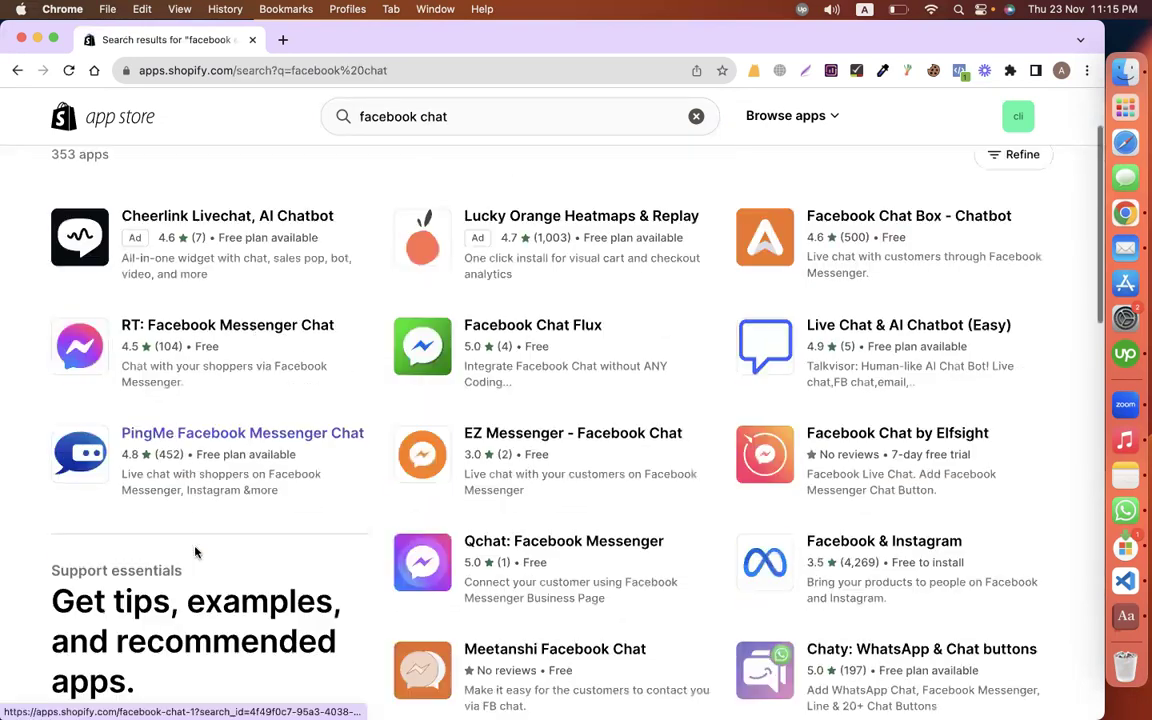
left_click(240, 436)
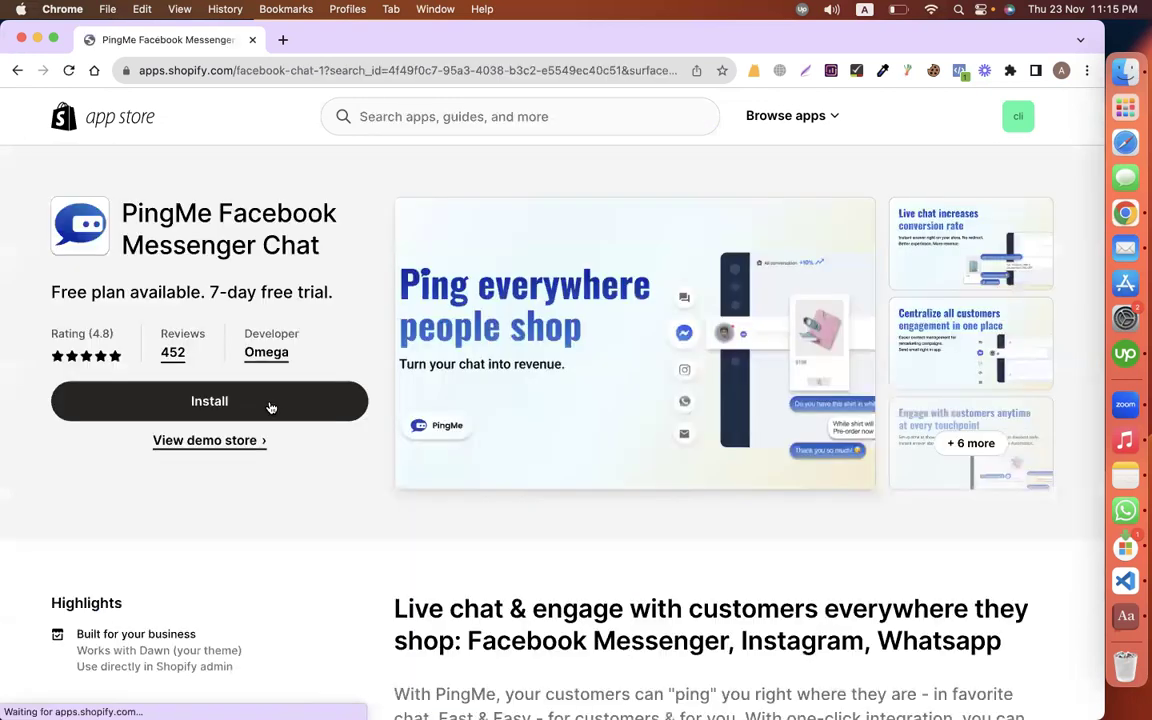
Step: Install PingMe Facebook Messenger Chat, approving its access, and bring up Google Drive in a new tab
left_click(270, 407)
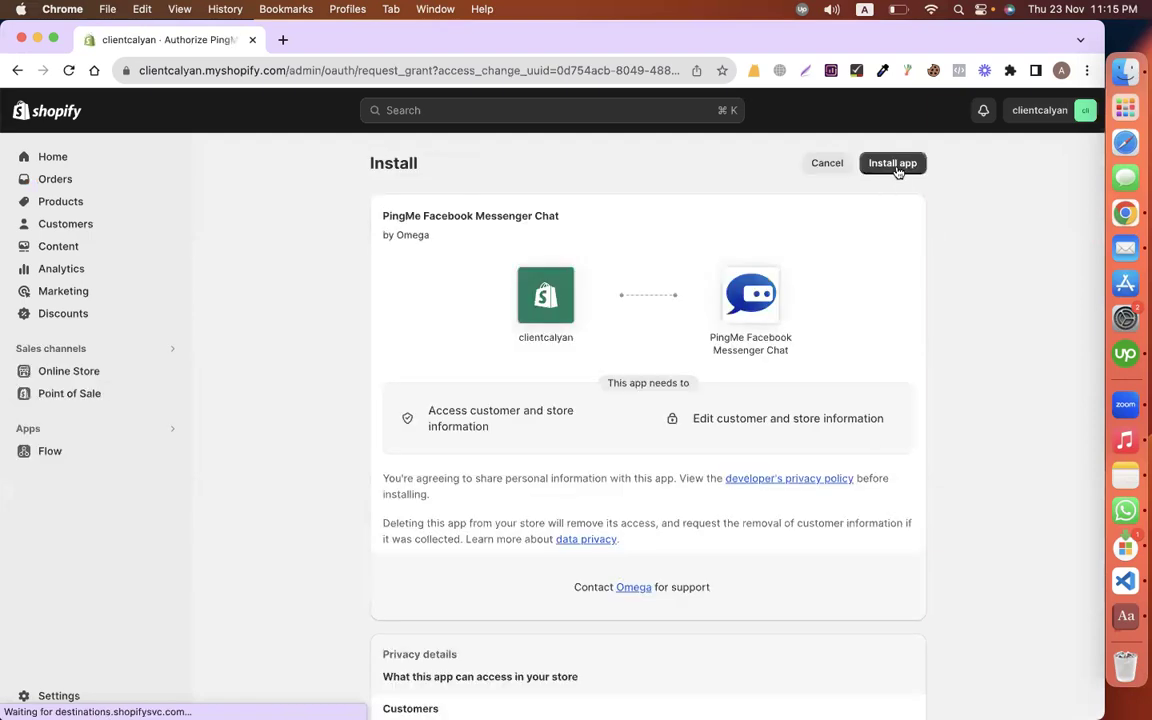
left_click(893, 164)
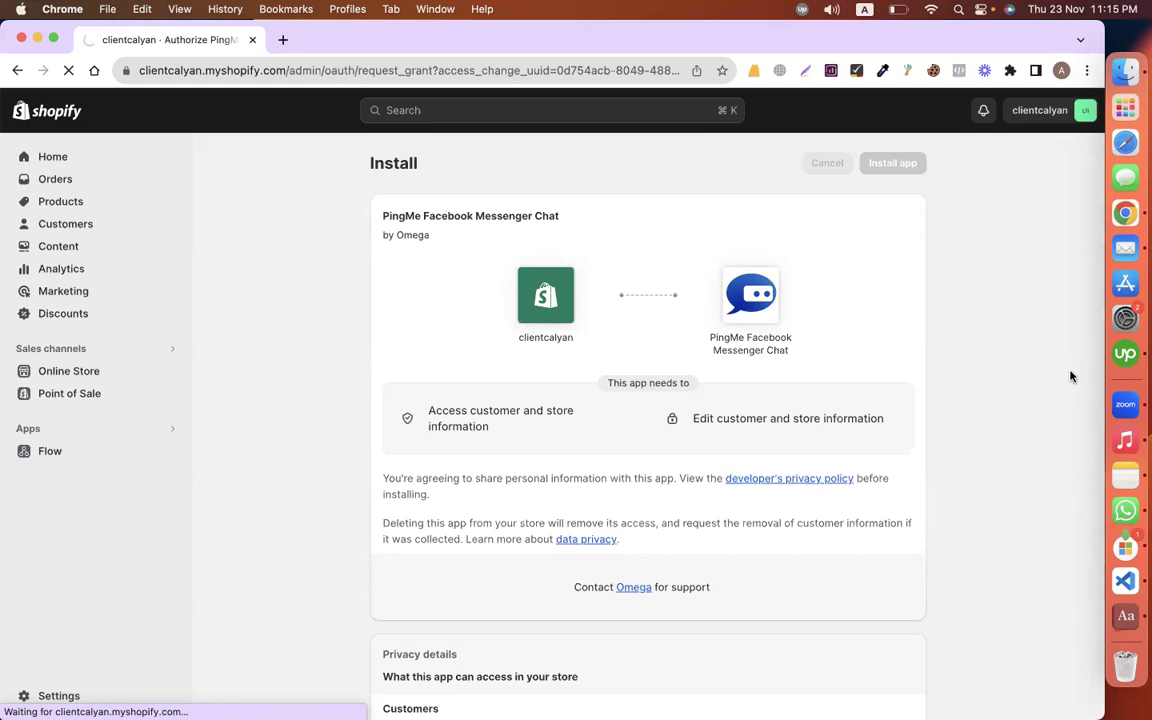
left_click(284, 40)
left_click(257, 95)
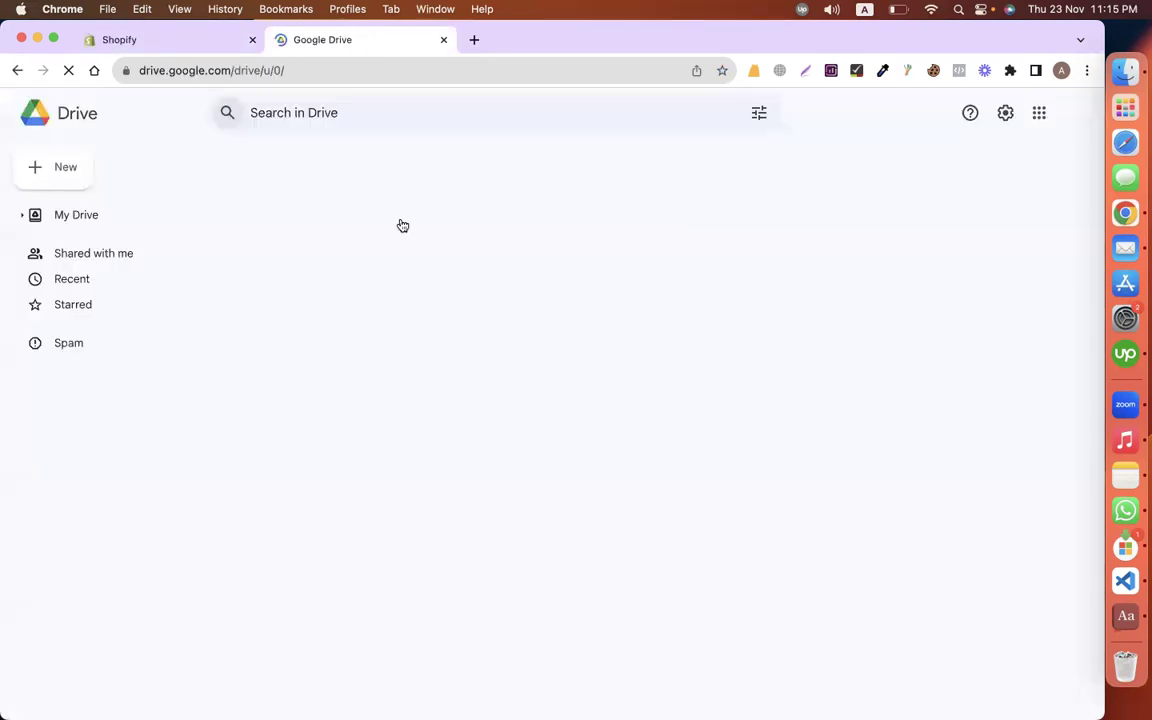
Step: Reload the PingMe admin page, check the Calyan wax store brief, and return to PingMe
left_click(167, 40)
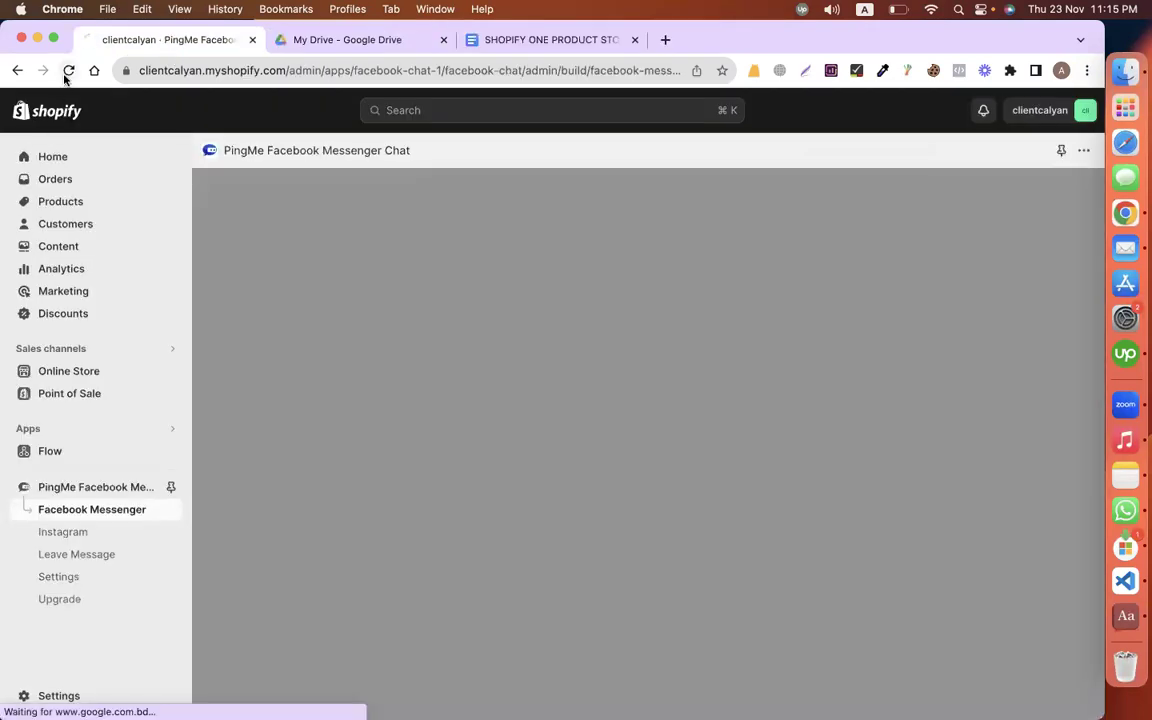
left_click(66, 72)
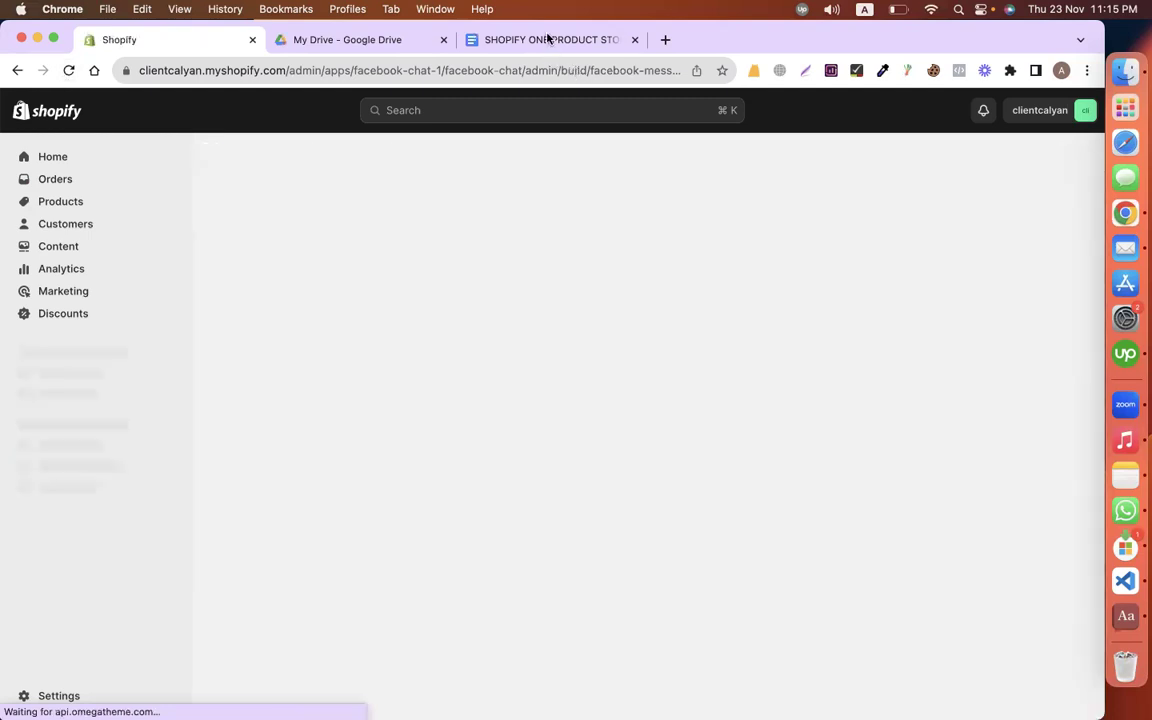
left_click(548, 38)
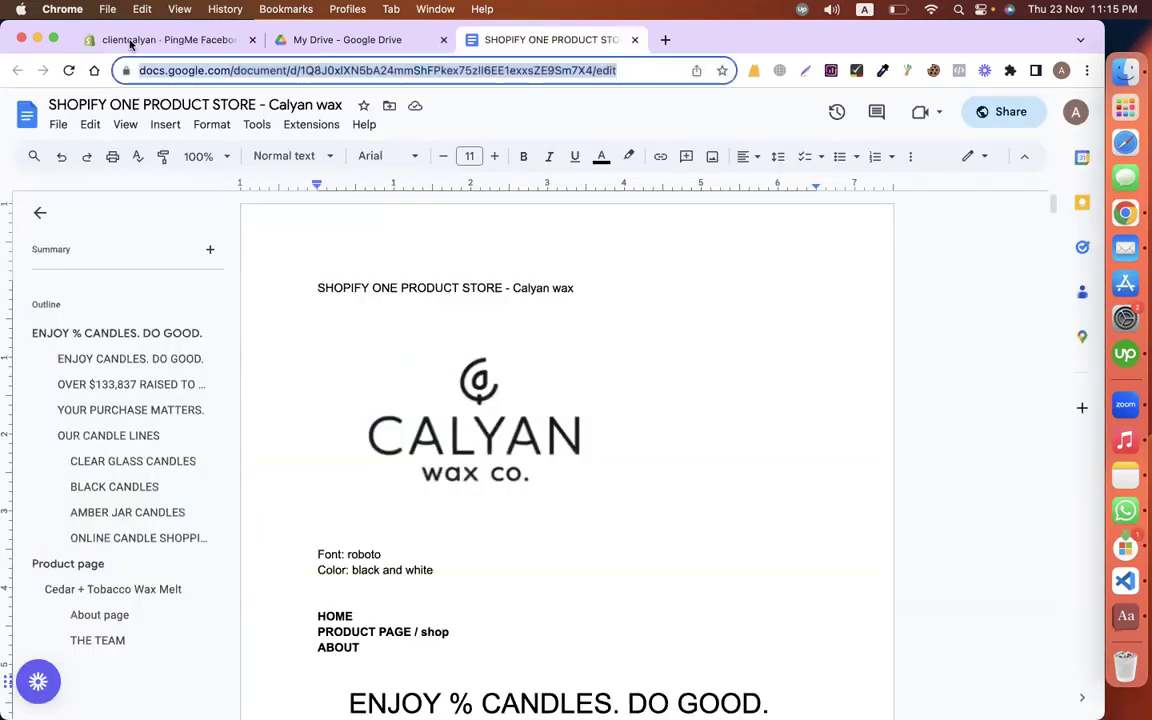
left_click(121, 40)
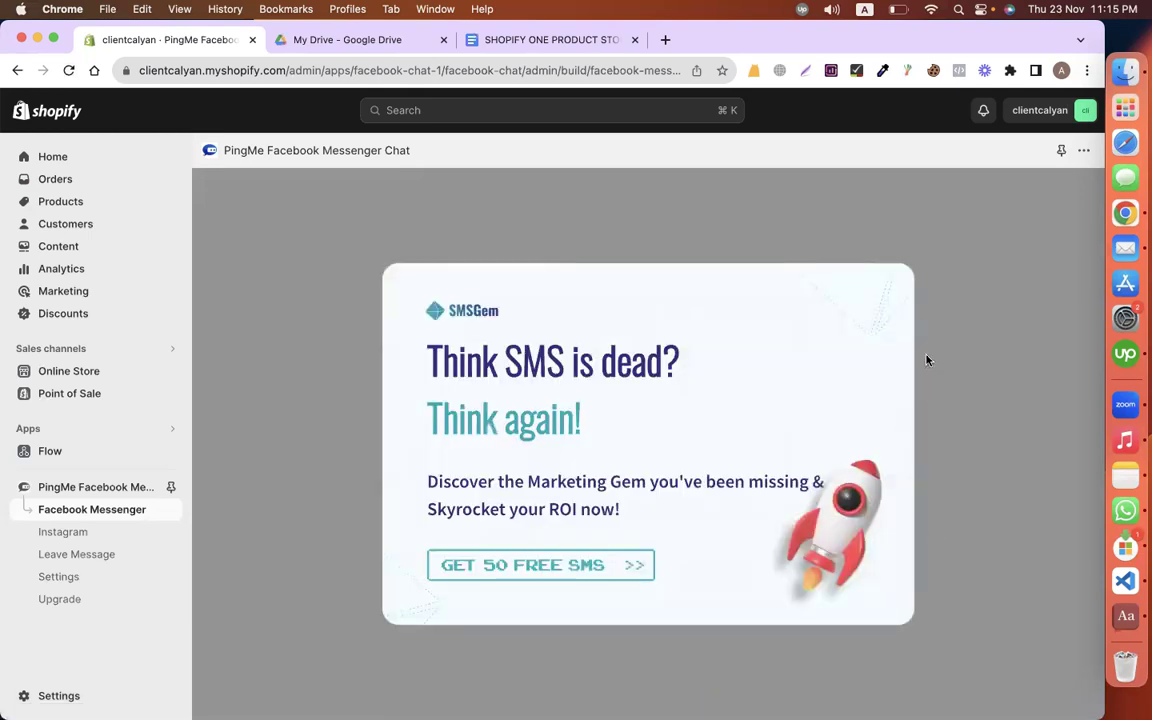
Step: Choose Facebook Messenger, continue with the General template, and reconnect the Facebook account
left_click(123, 509)
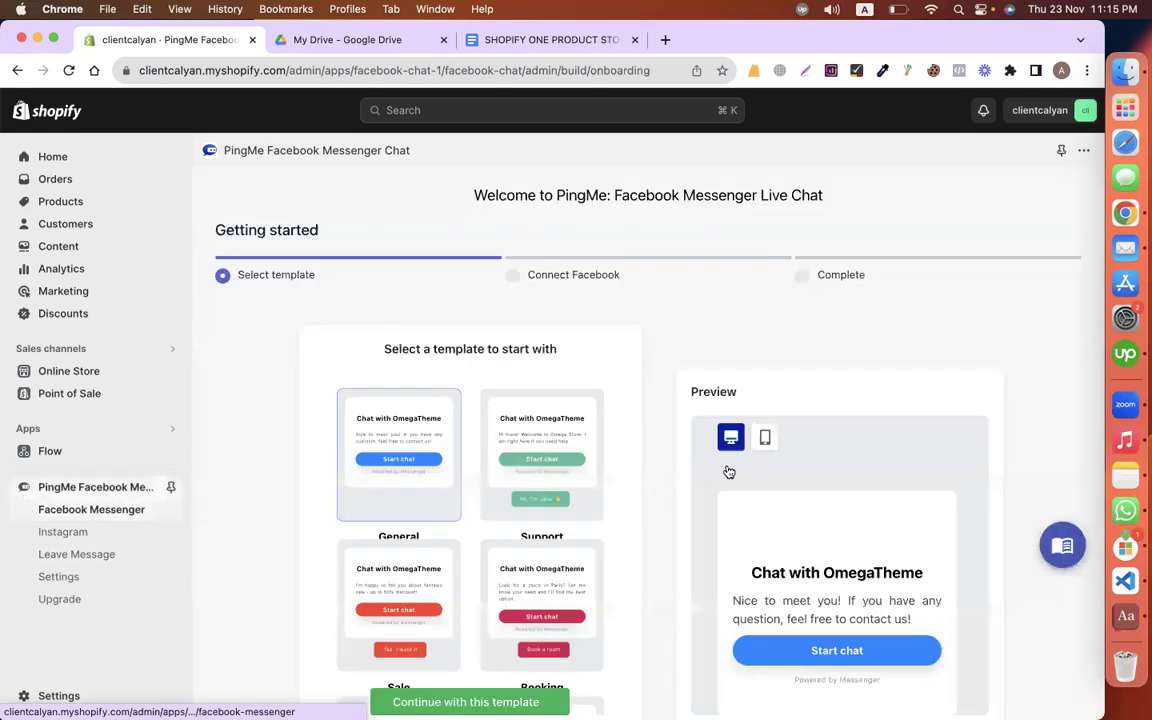
scroll(600, 450, "down", 3)
scroll(420, 330, "up", 3)
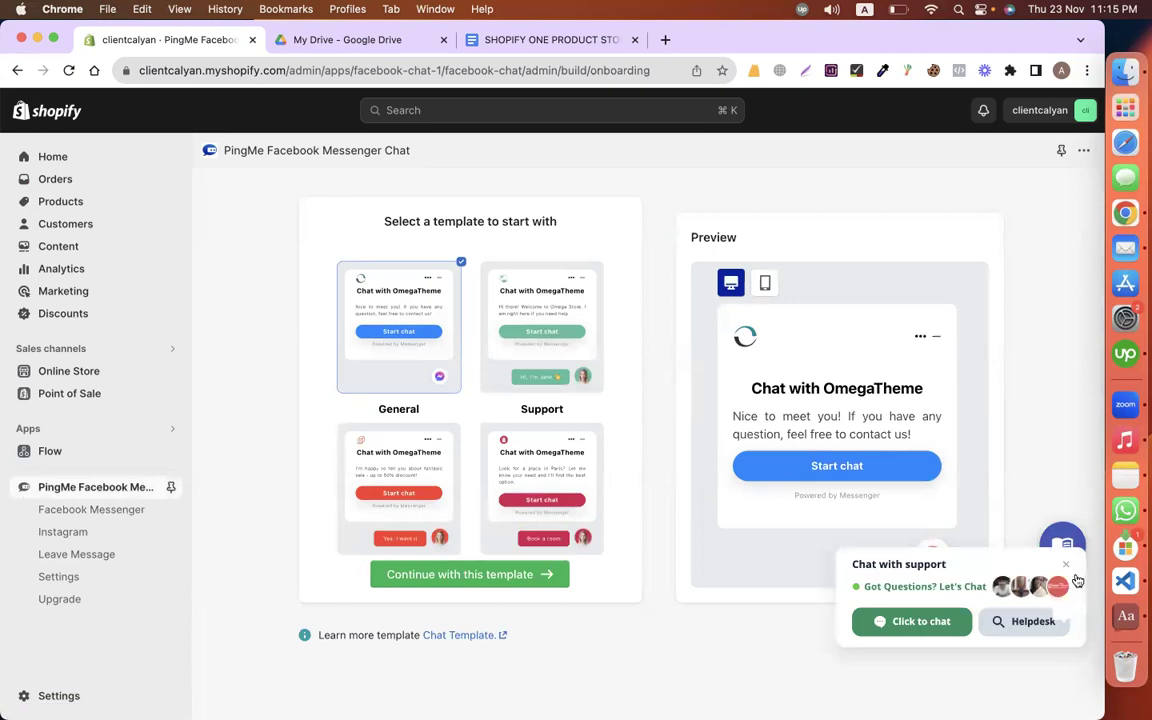
left_click(500, 576)
left_click(644, 290)
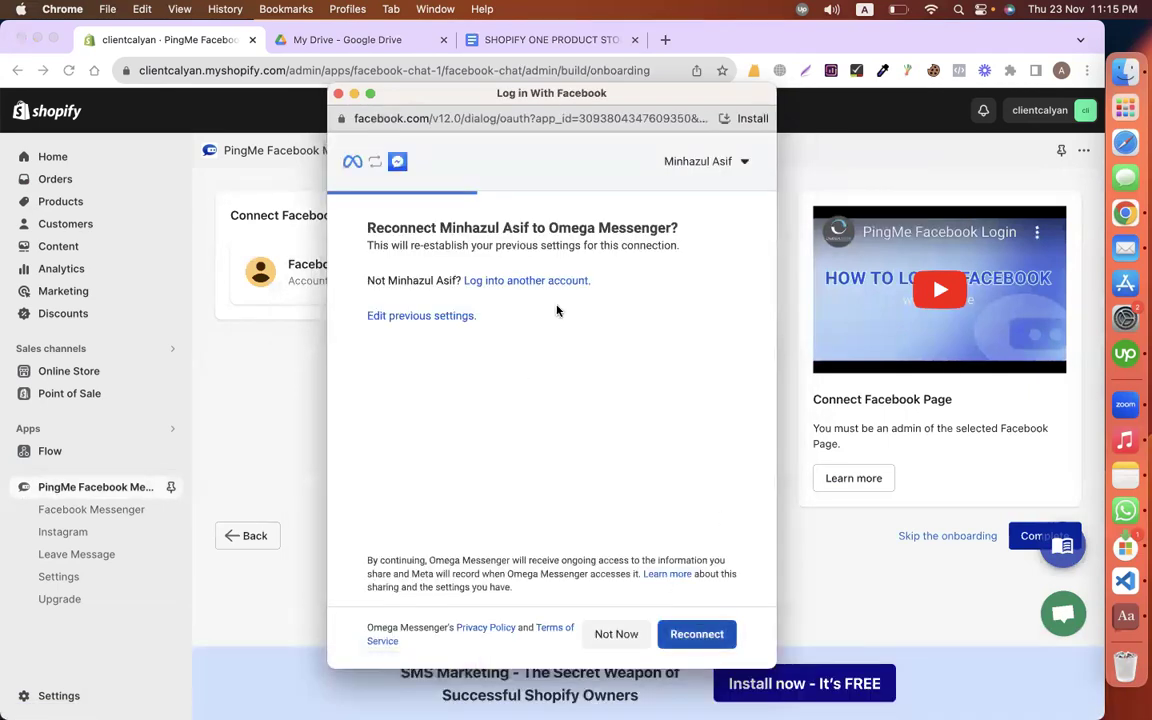
left_click(719, 633)
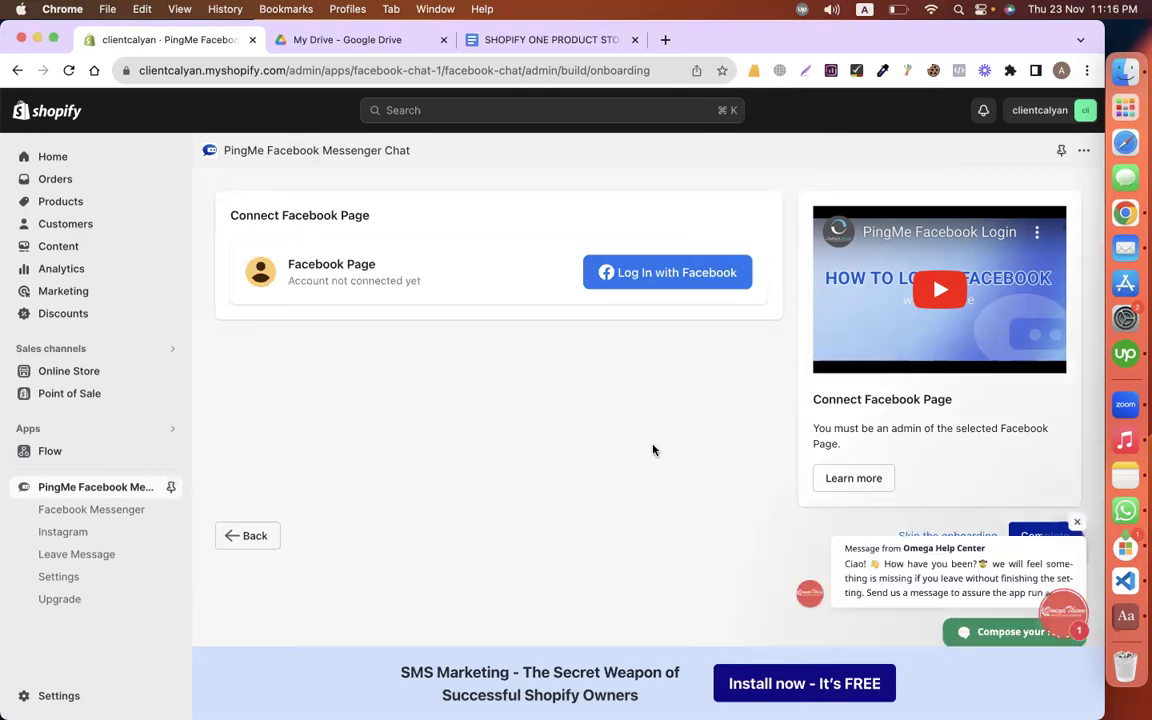
key("ctrl+Left")
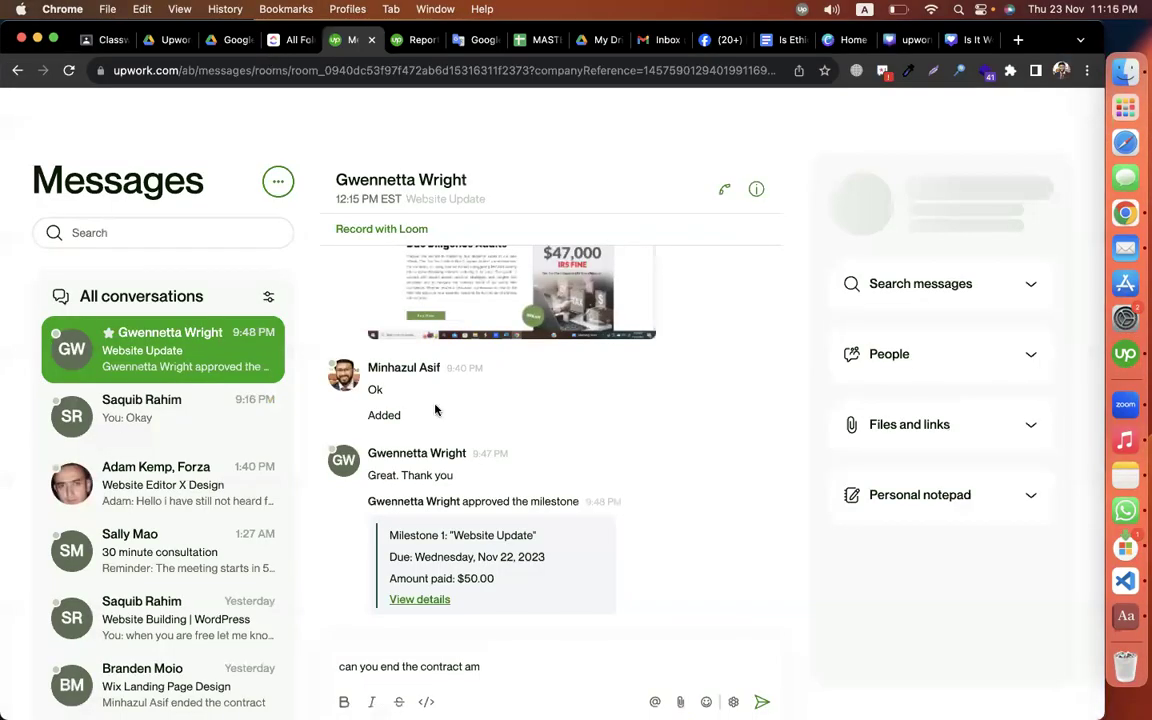
Step: Send the Upwork client 'can you end the contract with 5 star ?' and go to Google Classroom
key("BackSpace")
key("BackSpace")
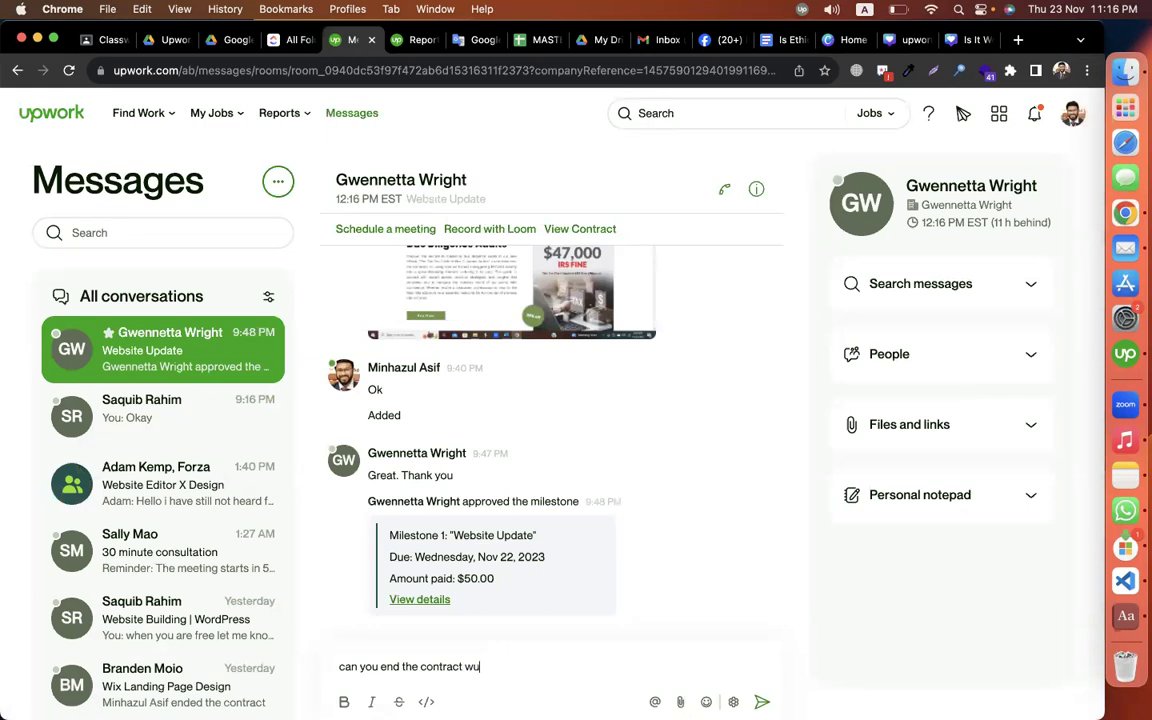
type("wityh 5 start")
key("Return")
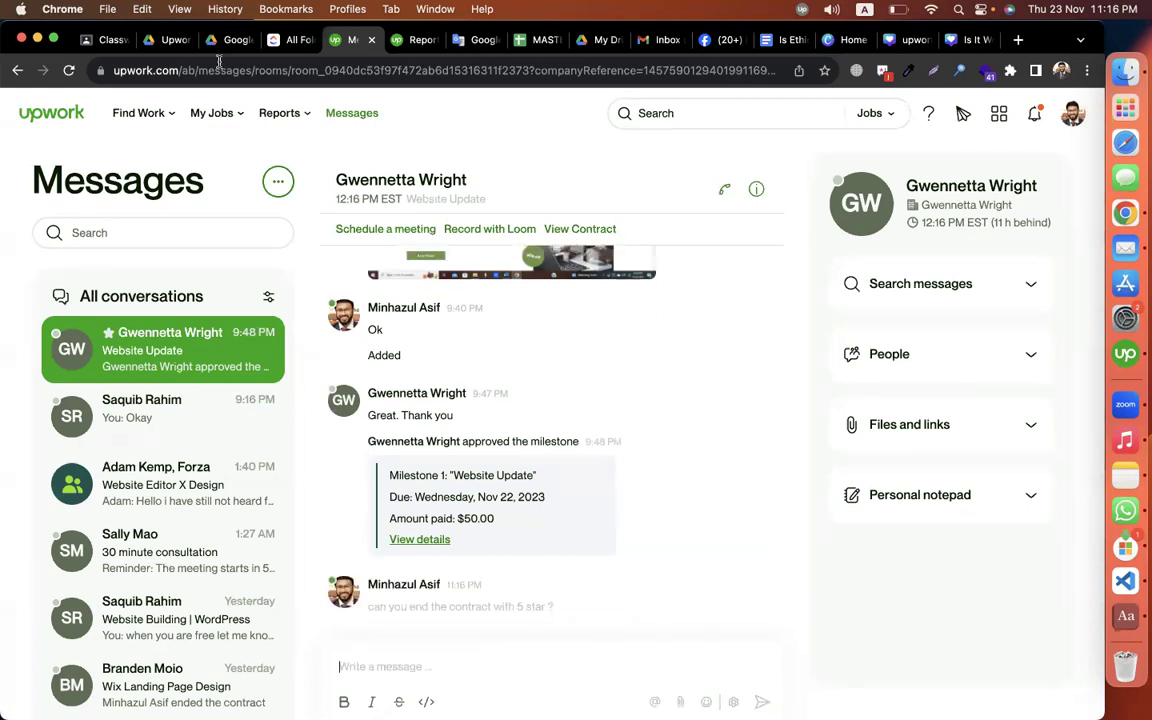
left_click(166, 42)
left_click(98, 44)
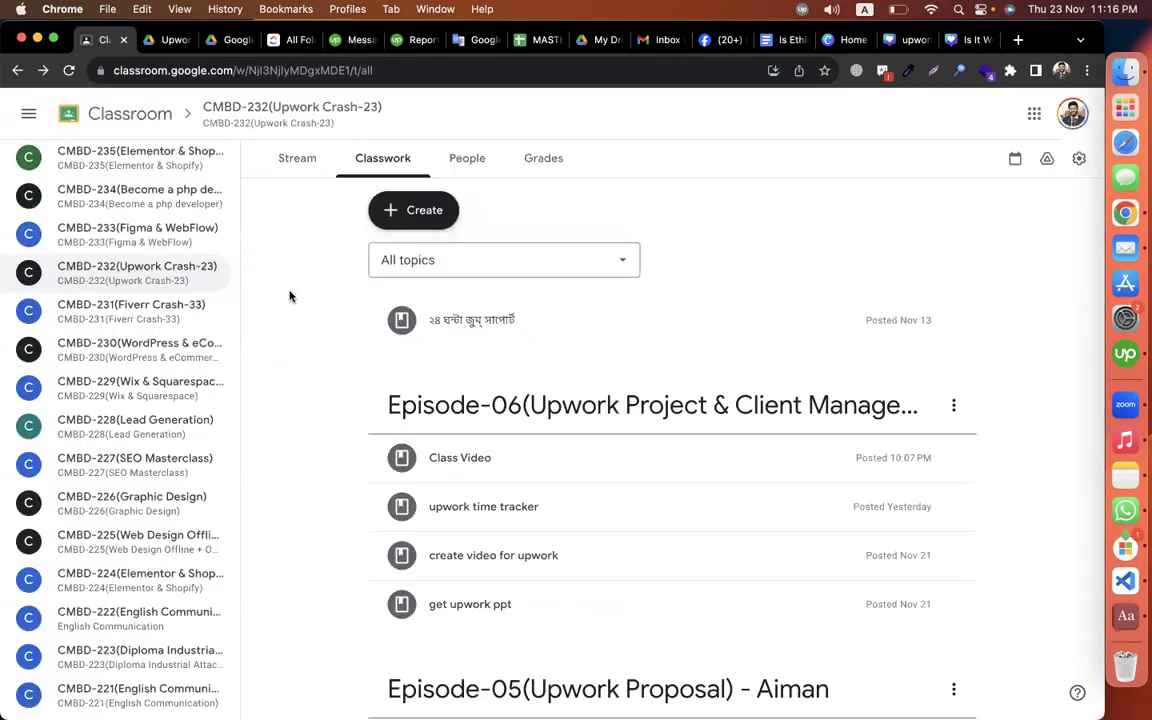
Step: In the CMBD-197 (Elementor & Shopify) Classwork, add the topic '*** Shopify Gempages - Client Work'
scroll(100, 508, "up", 5)
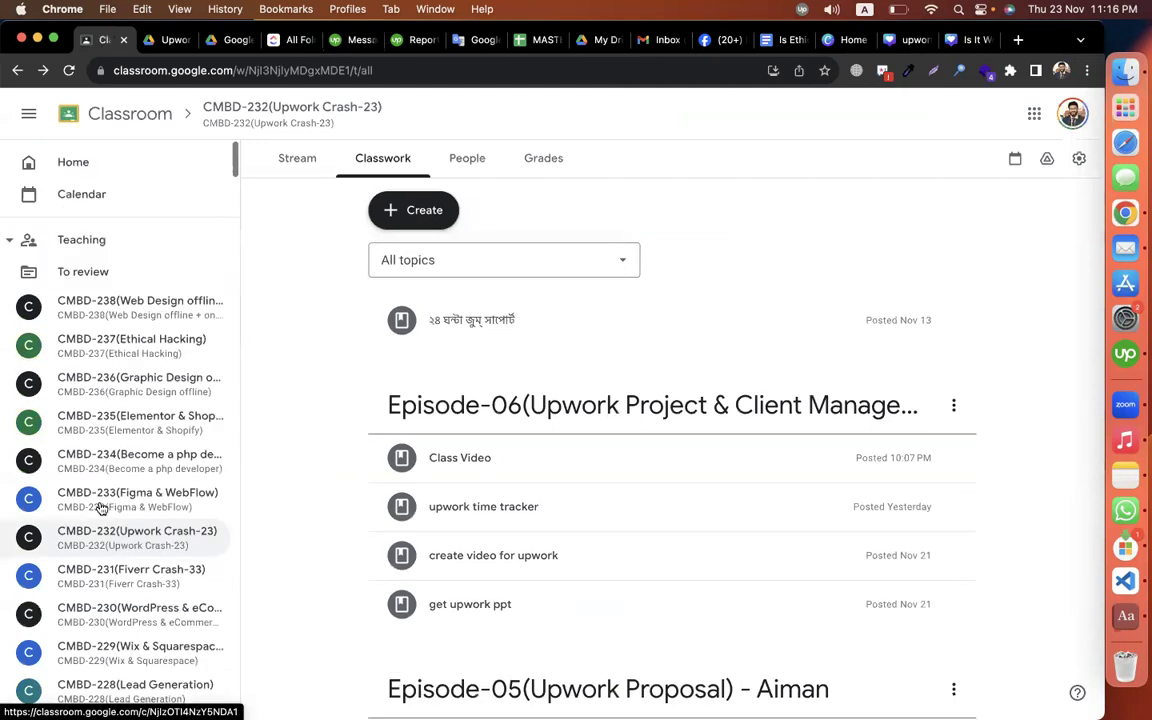
scroll(100, 508, "down", 20)
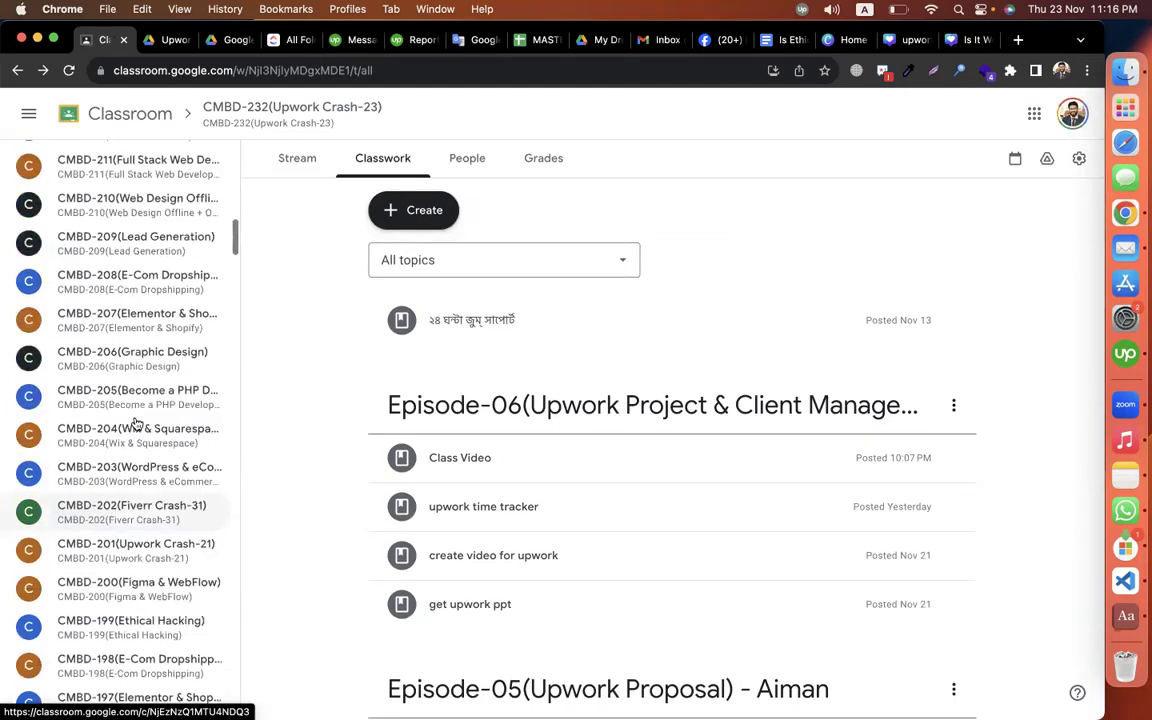
scroll(137, 420, "down", 7)
left_click(121, 340)
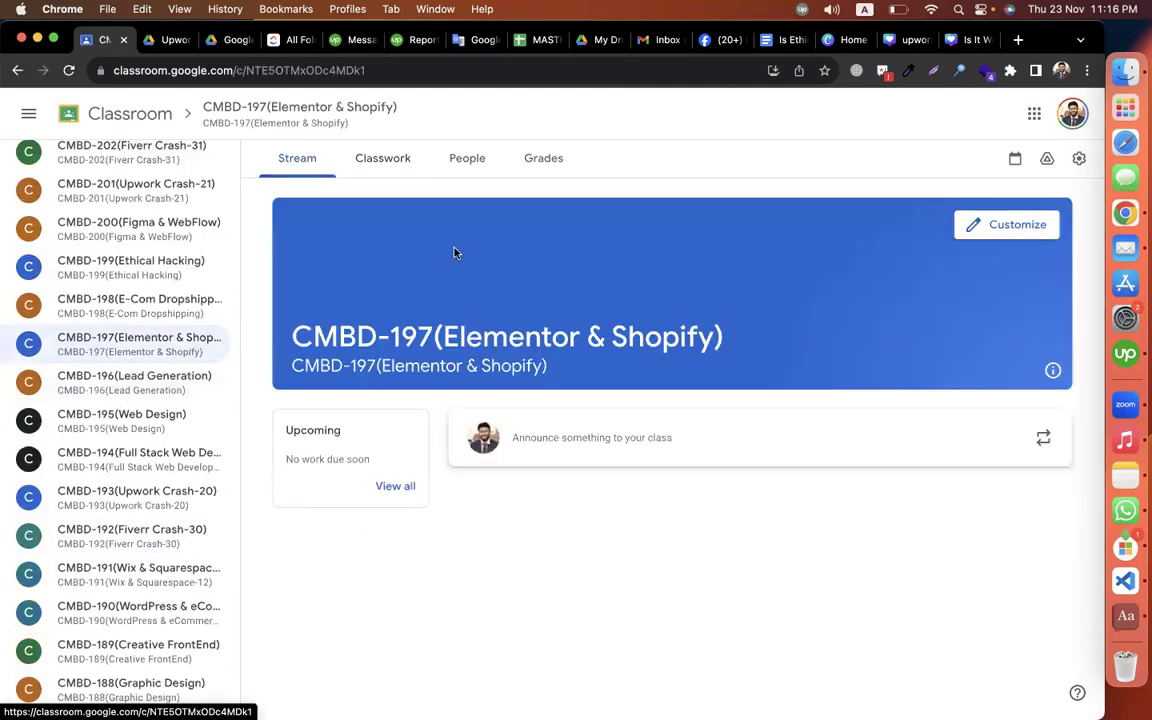
left_click(381, 162)
left_click(405, 211)
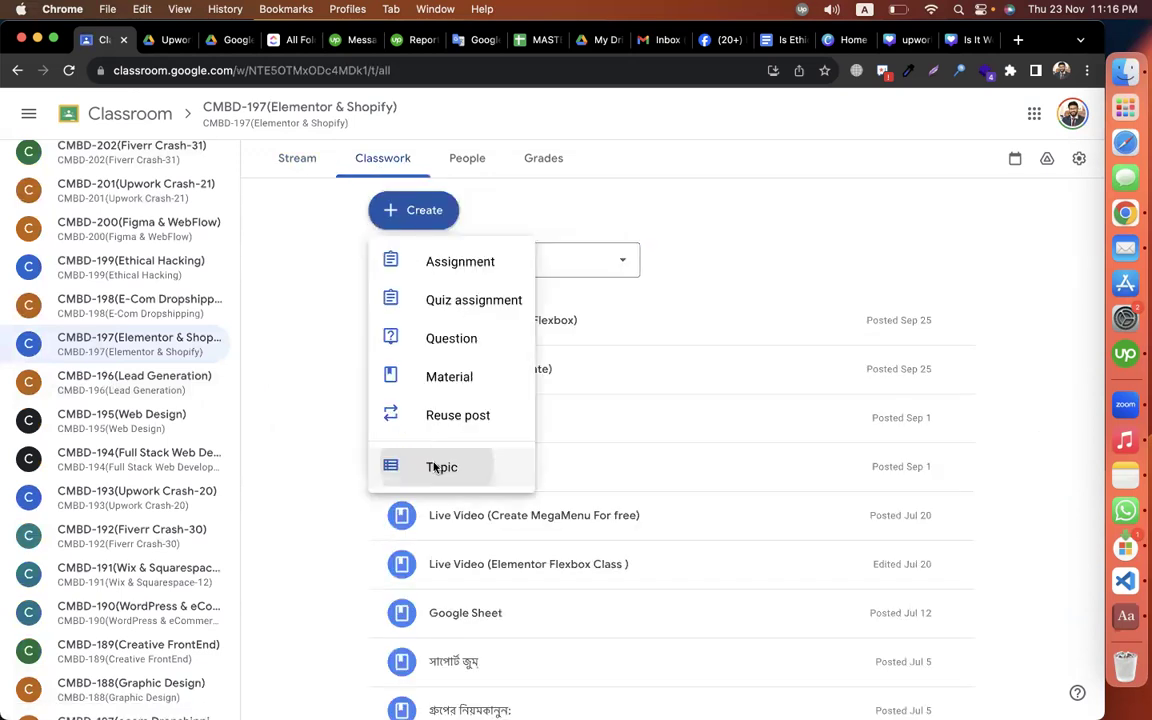
type("*** Shopify Ge")
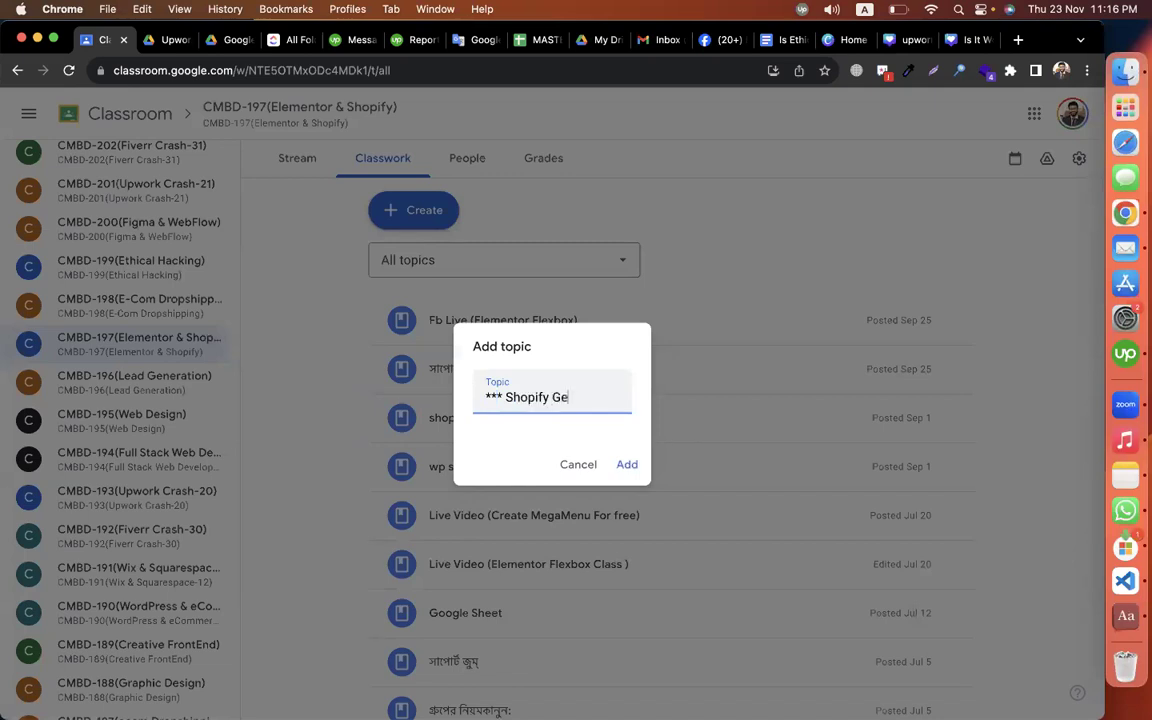
type("mpages - Clien")
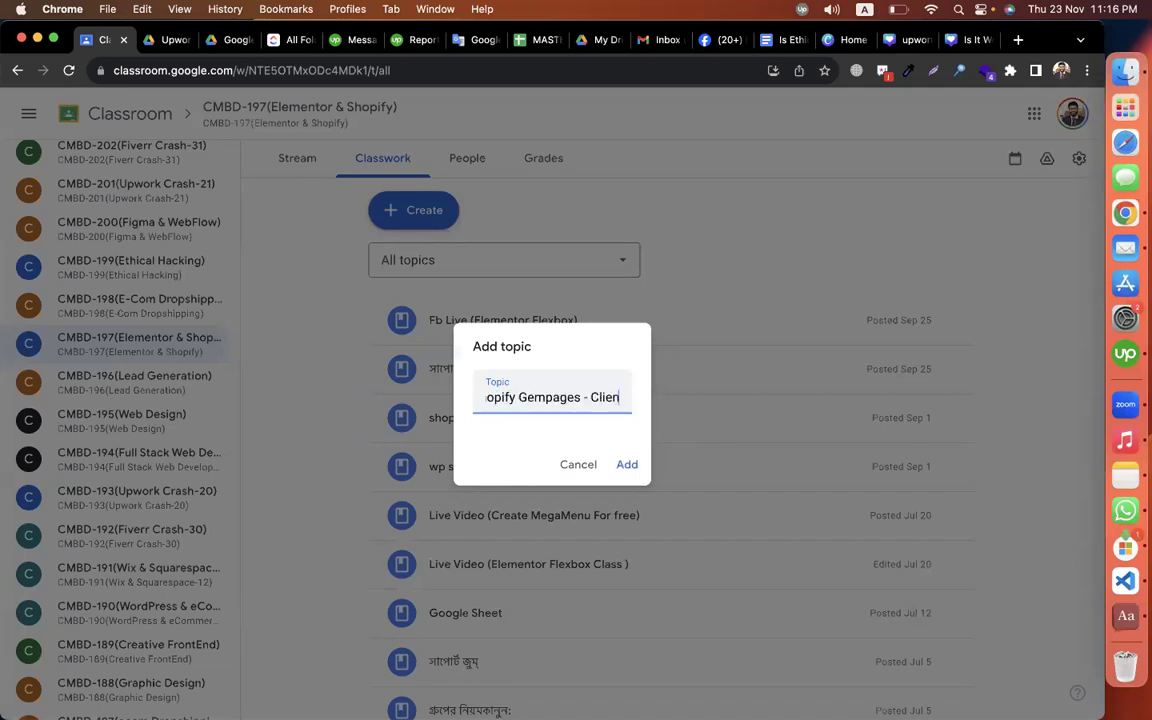
type("t Work")
key("Return")
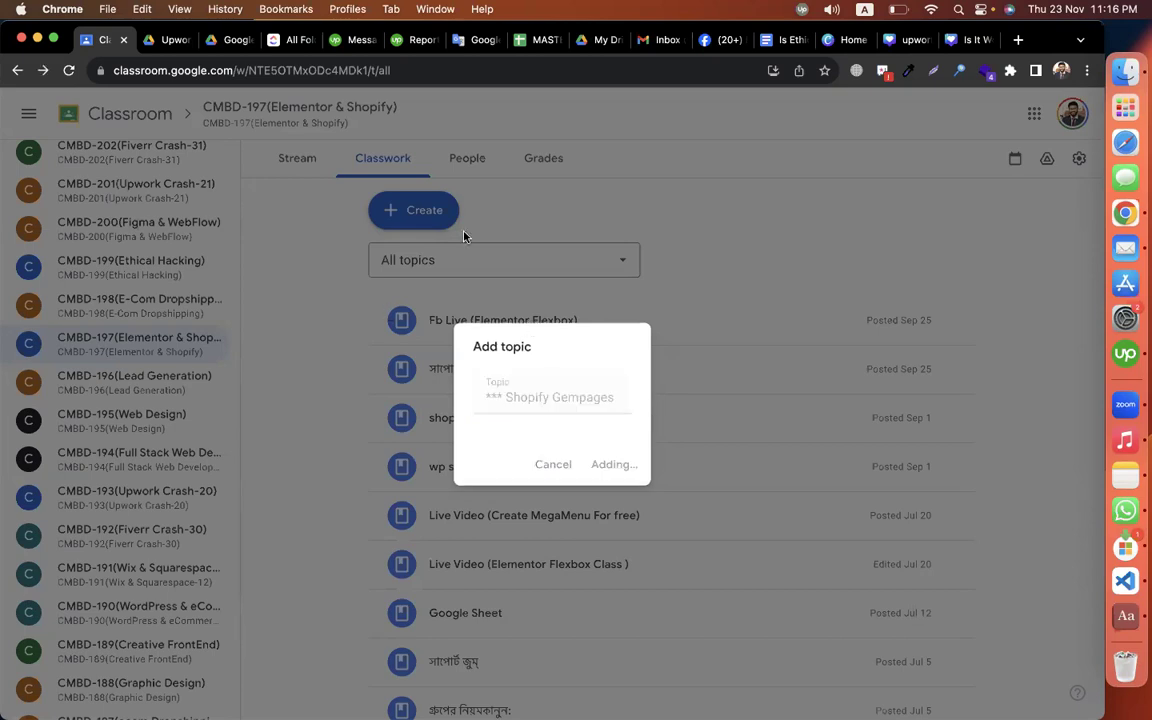
Step: Start a Material post, discard it, and reopen the Create menu
left_click(417, 210)
left_click(449, 378)
left_click(21, 113)
left_click(413, 210)
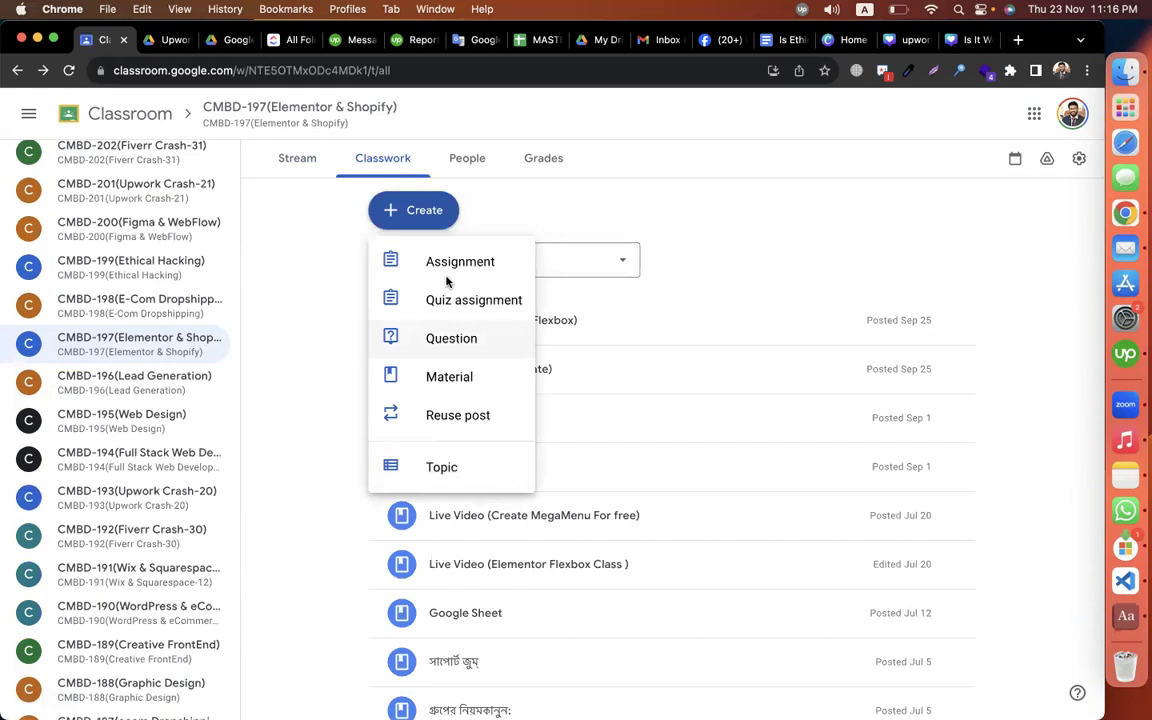
Step: Start an assignment titled 'assignment - gempages' with instructions to build the store per docs, plus the pasted link
left_click(445, 262)
type("assignme")
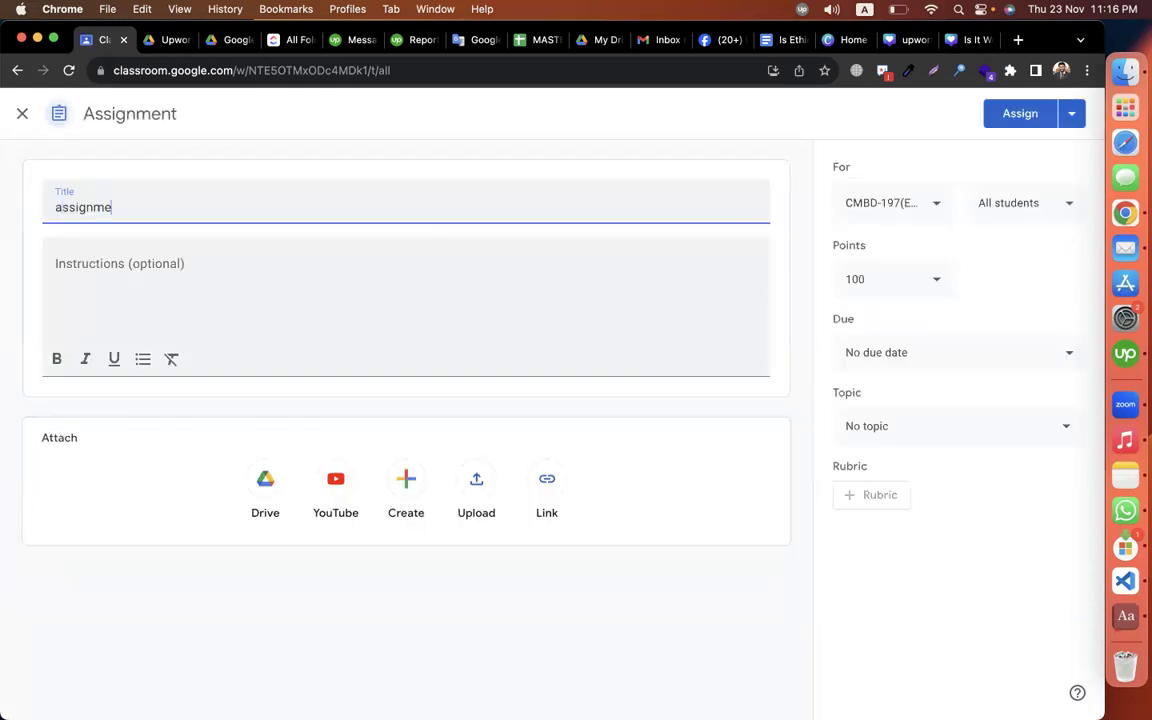
type("nt - gempages")
left_click(237, 277)
type("do compl")
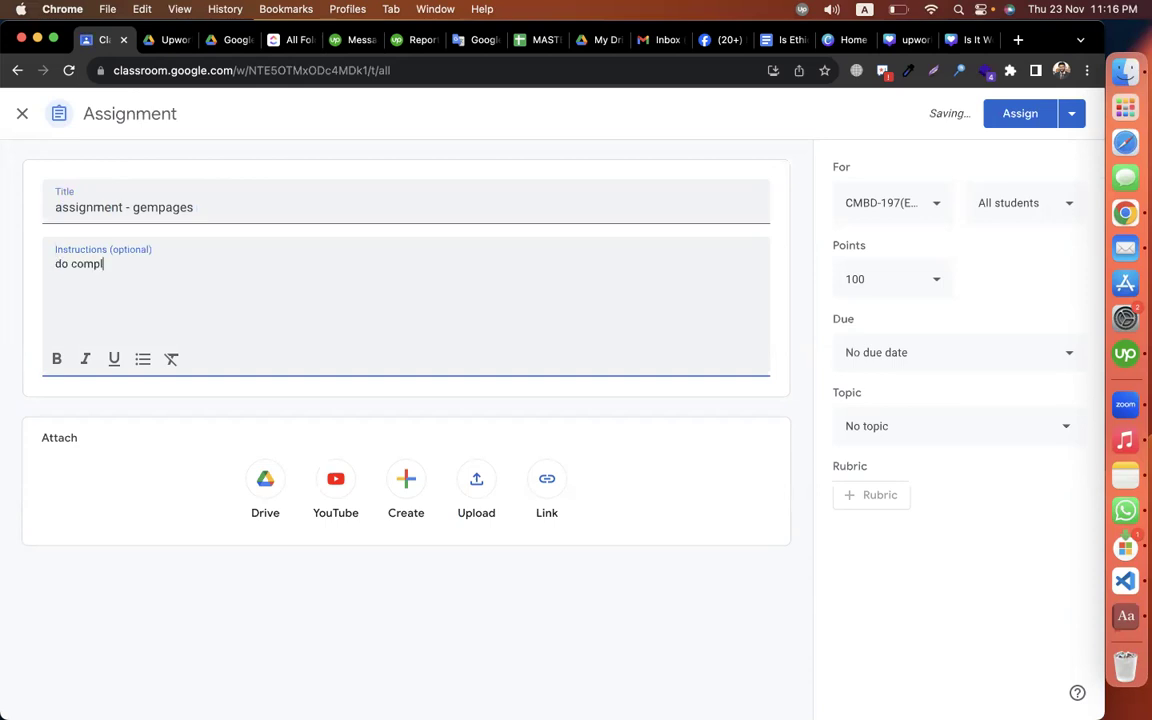
type("ete the one page sho")
type("pidy store")
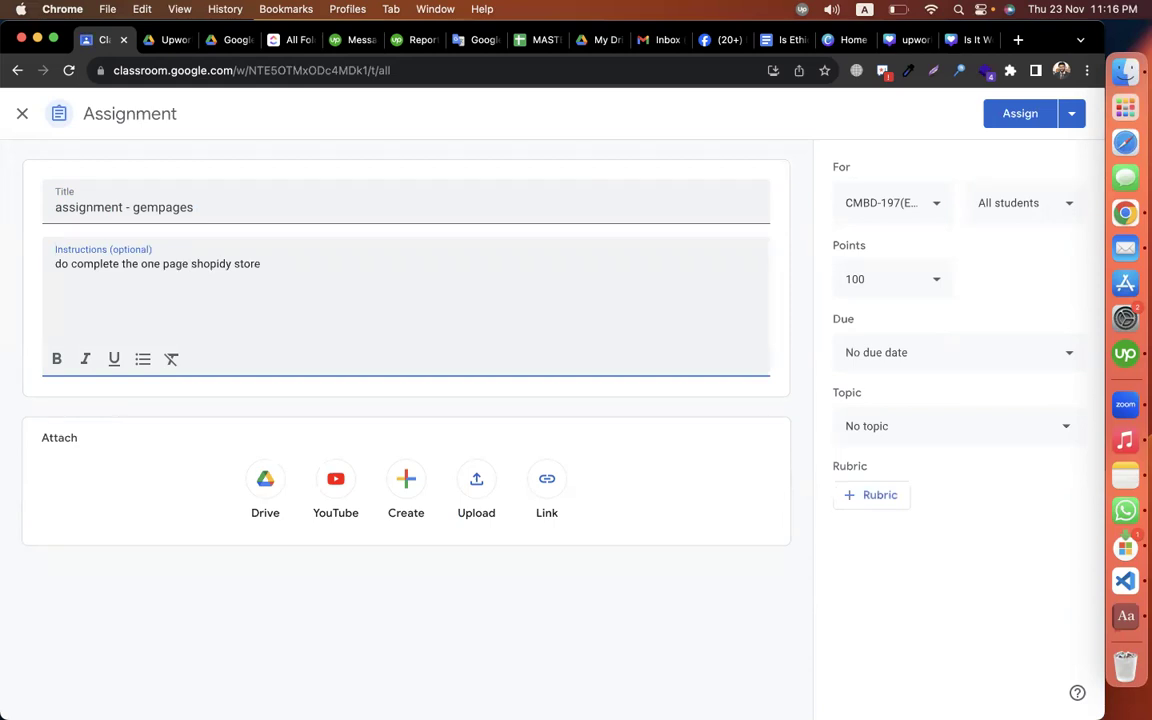
type(" as per docs")
key("Return")
key("Return")
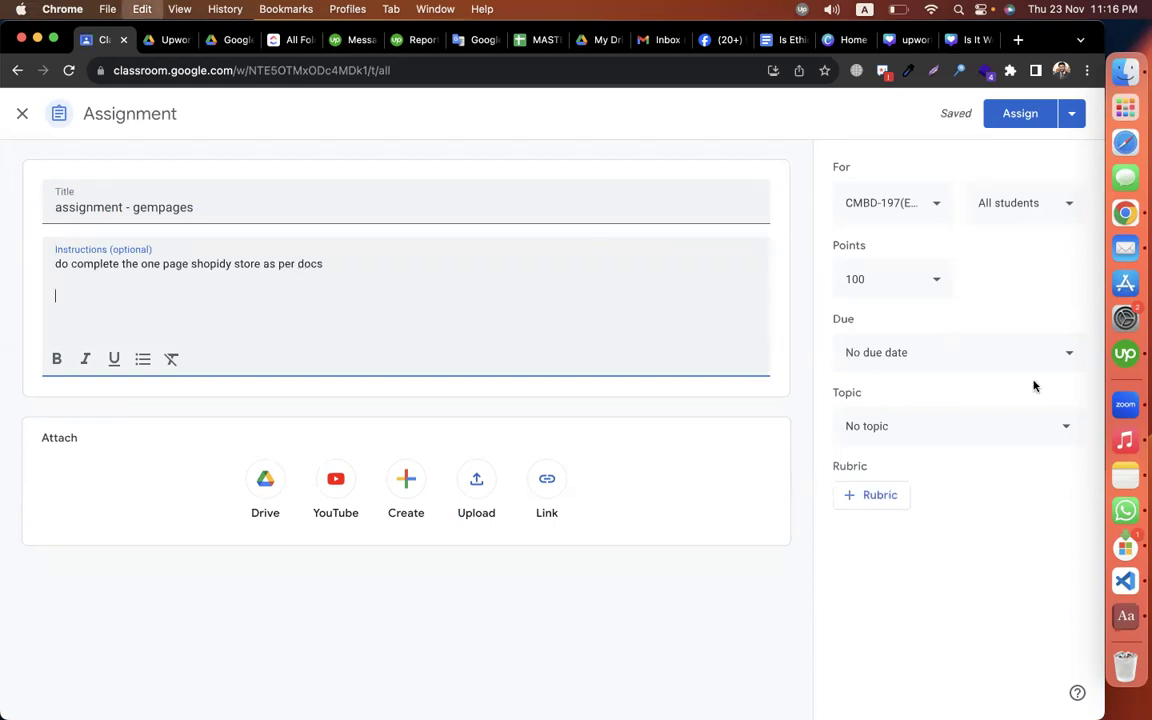
Step: File the assignment under the Clientv work - Gempages topic
left_click(951, 383)
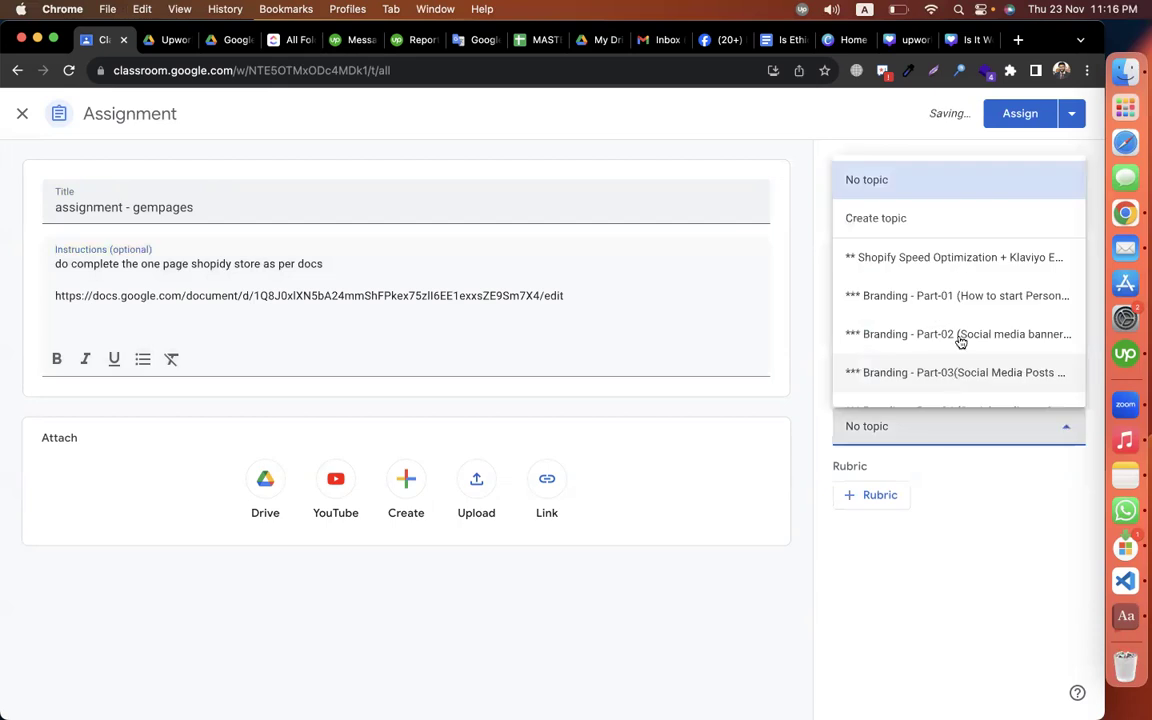
scroll(960, 343, "down", 10)
scroll(958, 343, "down", 5)
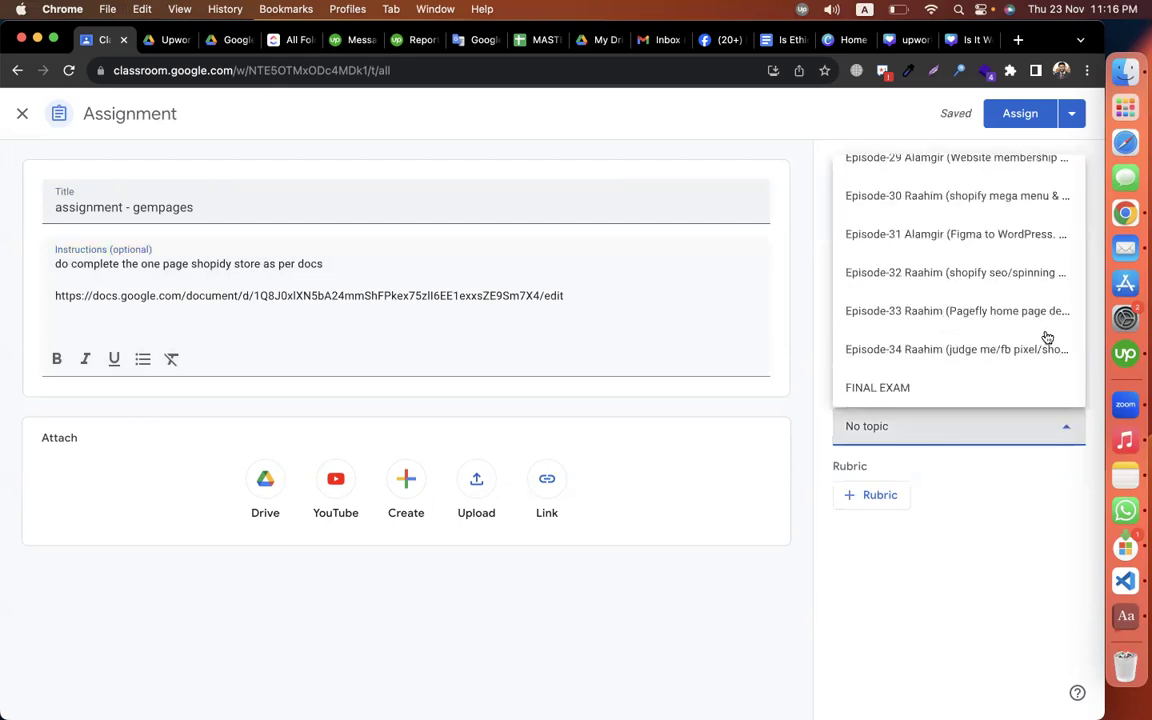
scroll(983, 319, "up", 2)
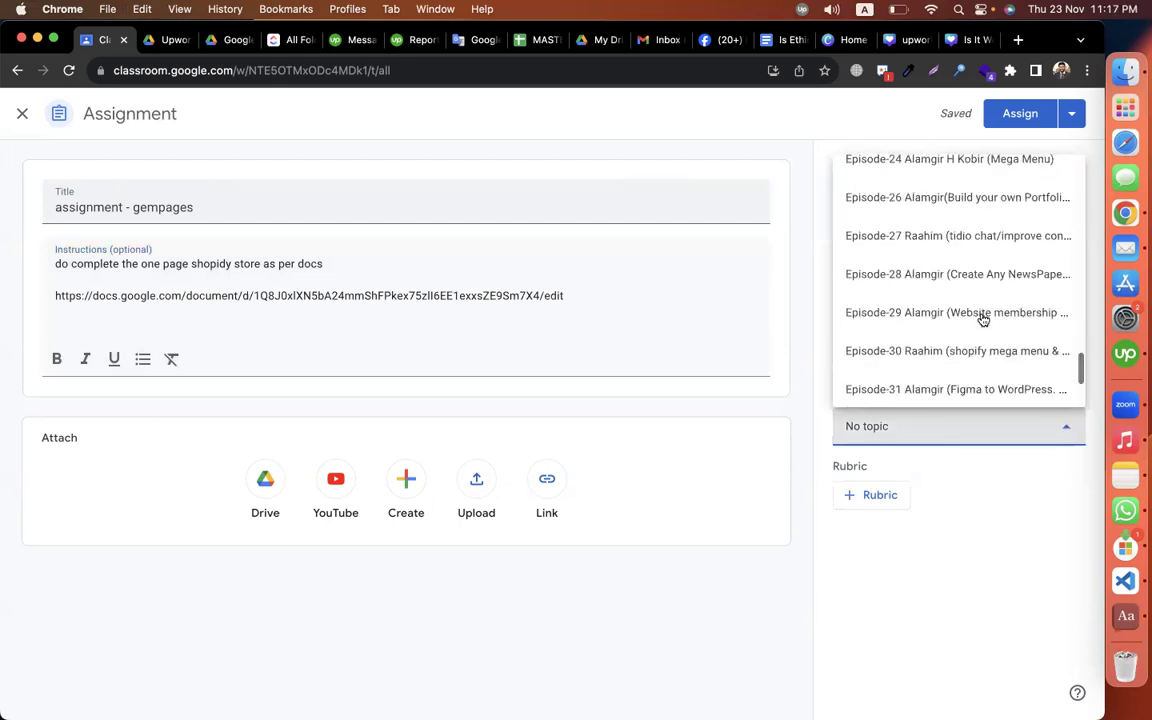
scroll(983, 319, "up", 10)
scroll(983, 319, "up", 5)
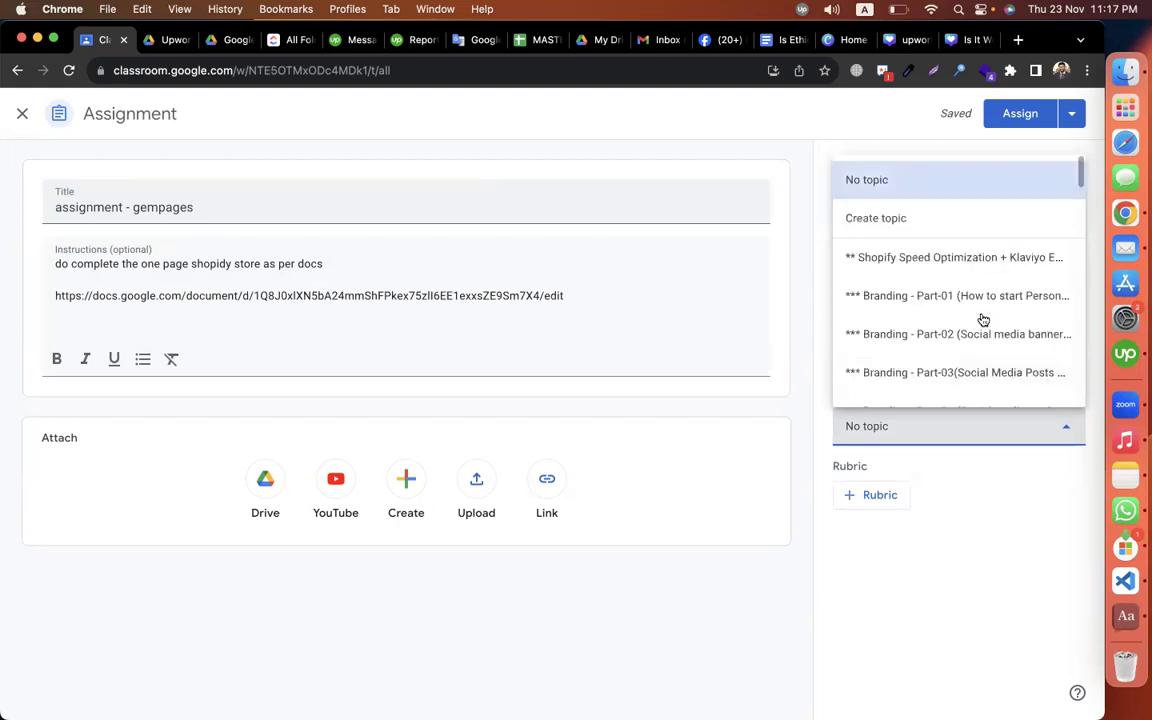
scroll(983, 319, "down", 1)
scroll(983, 319, "down", 2)
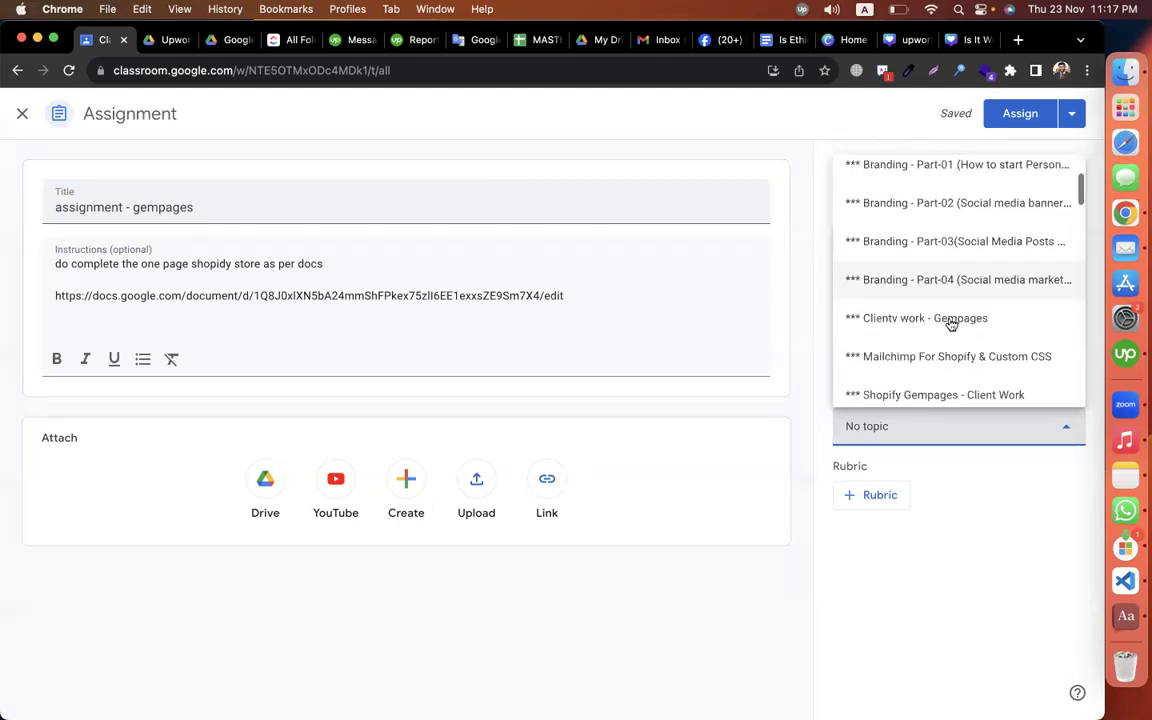
left_click(941, 319)
Step: Append '(shopify)' to the assignment title, fixing the typo
left_click(248, 213)
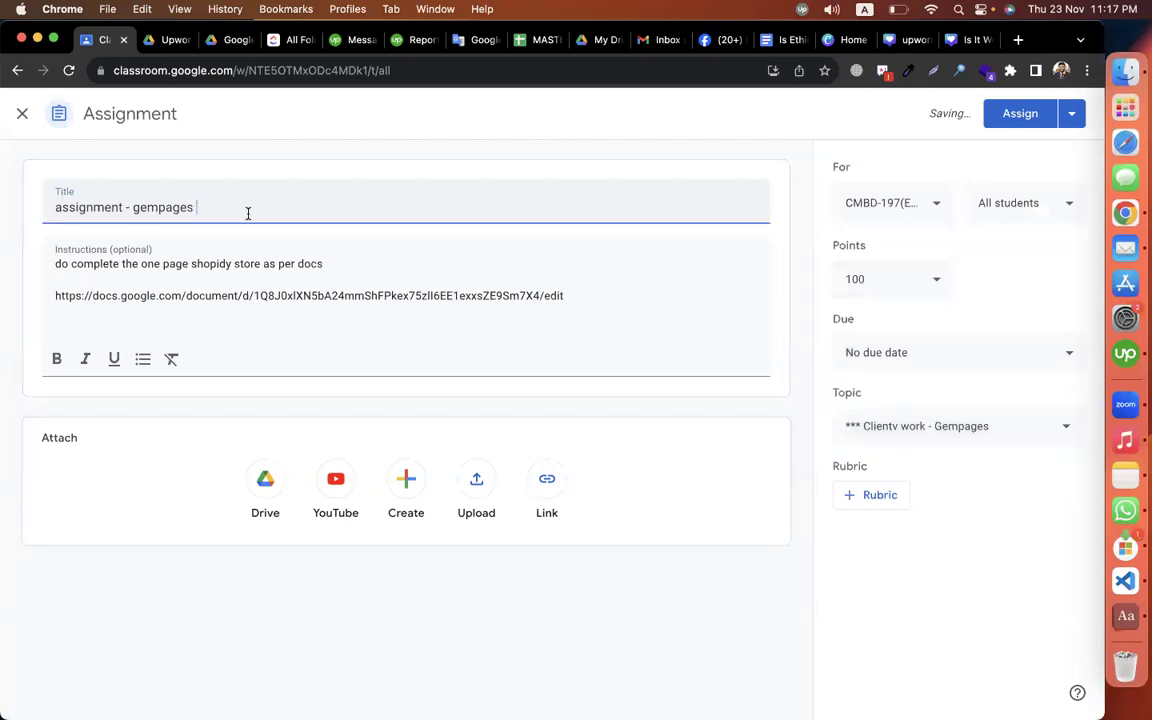
type("(shopidy")
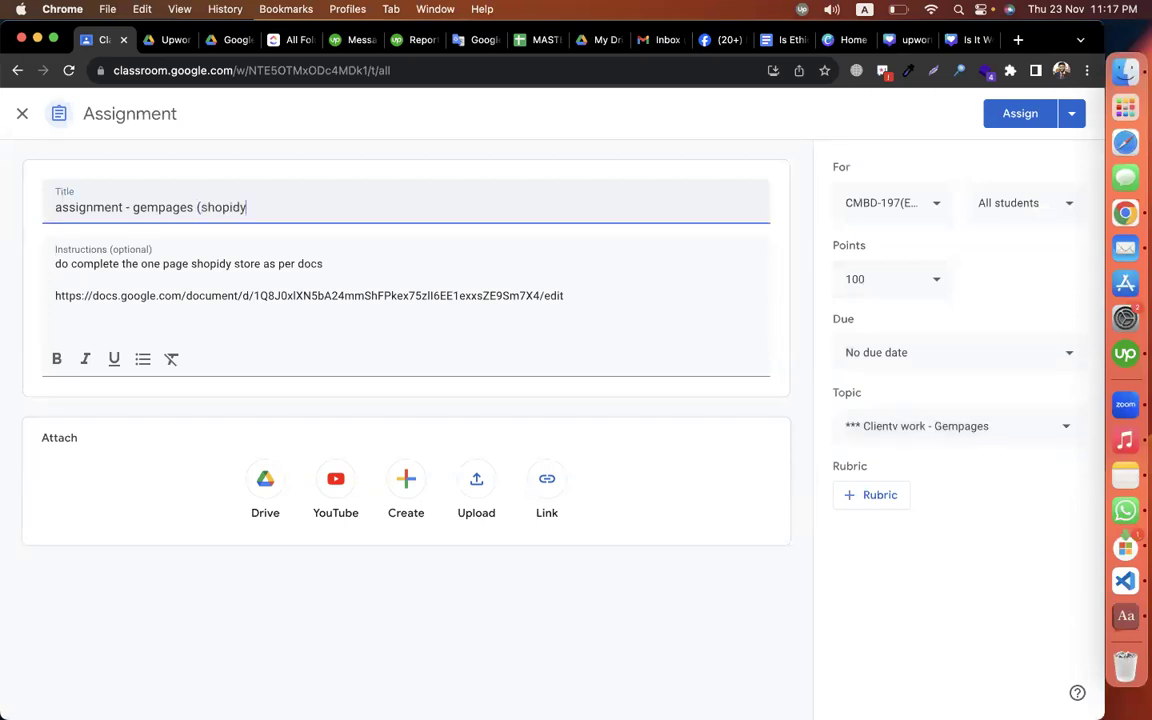
type(")")
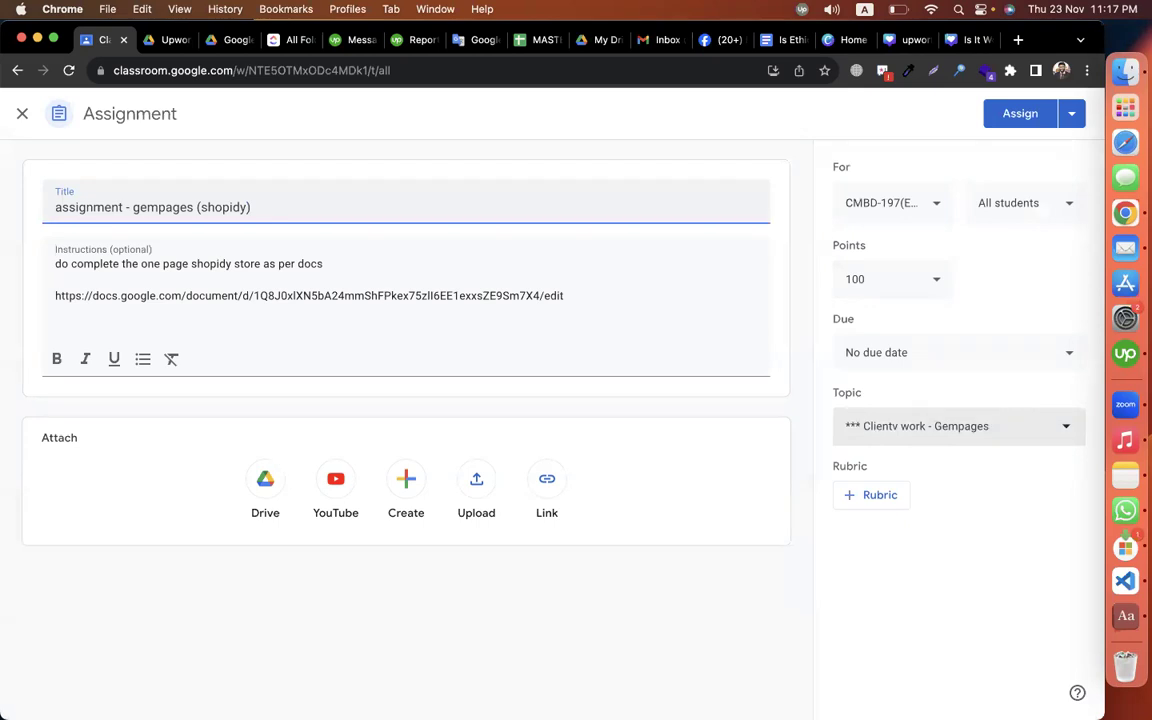
key("Left")
key("Left")
key("BackSpace")
type("f")
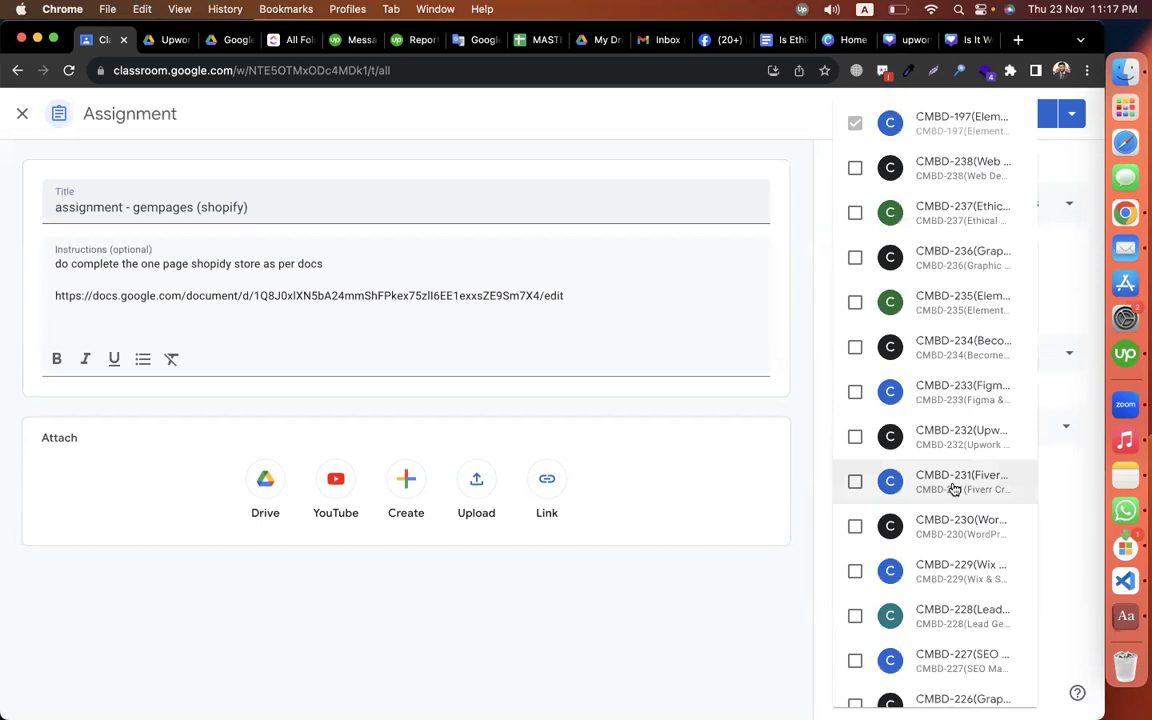
Step: Add a second class to the assignment and assign it
scroll(954, 488, "down", 5)
scroll(954, 488, "down", 5)
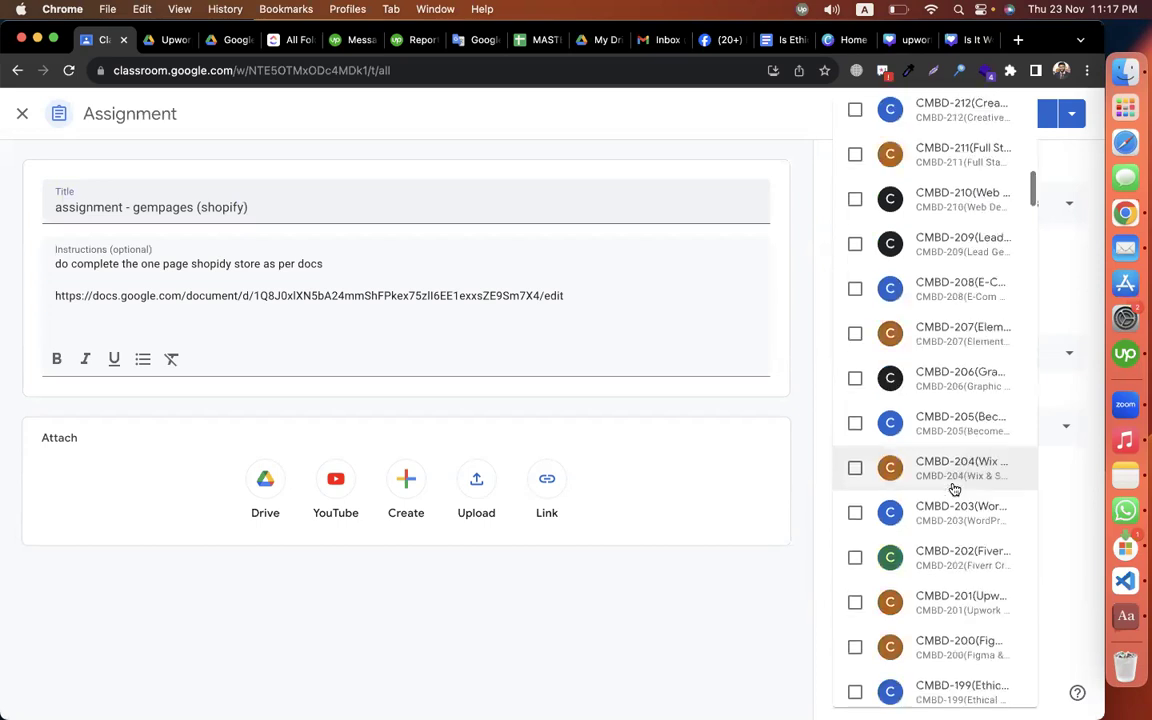
scroll(954, 488, "down", 3)
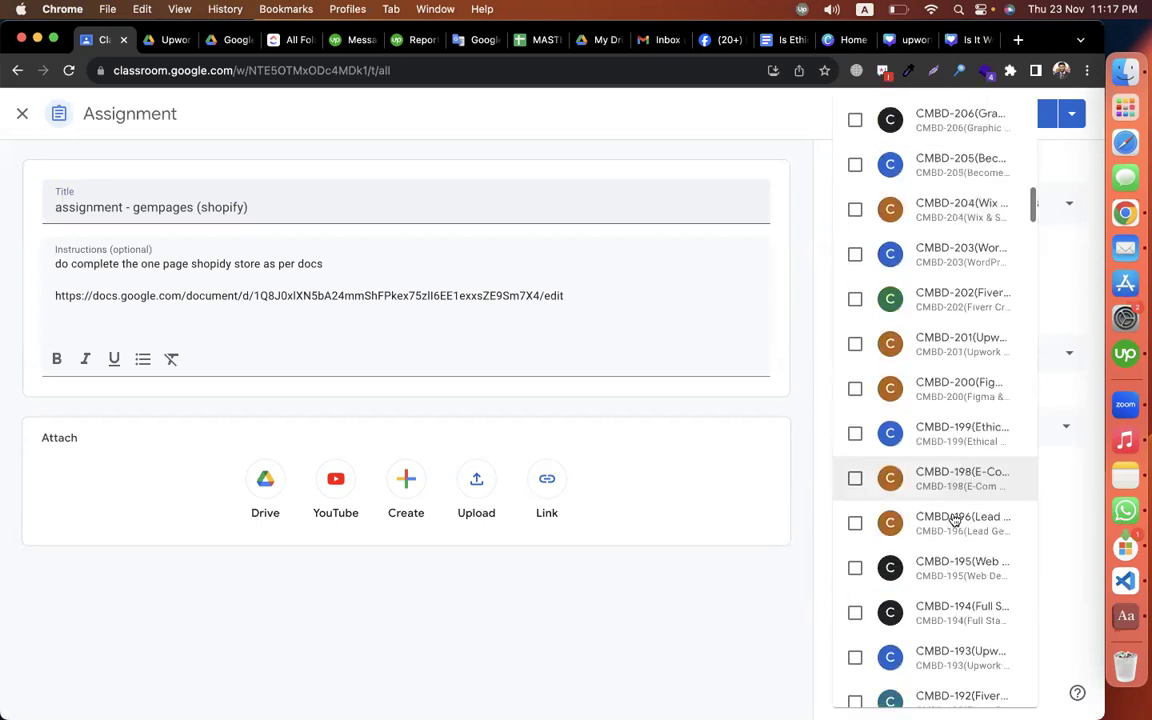
left_click(729, 650)
left_click(1010, 113)
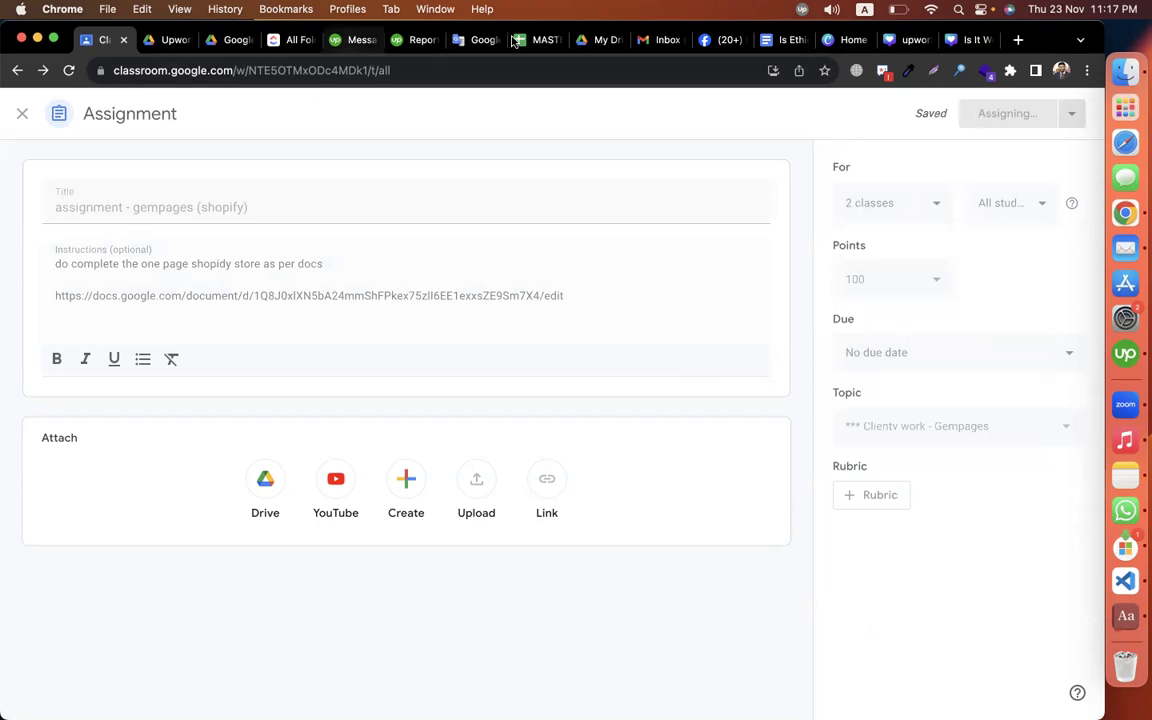
key("super+8")
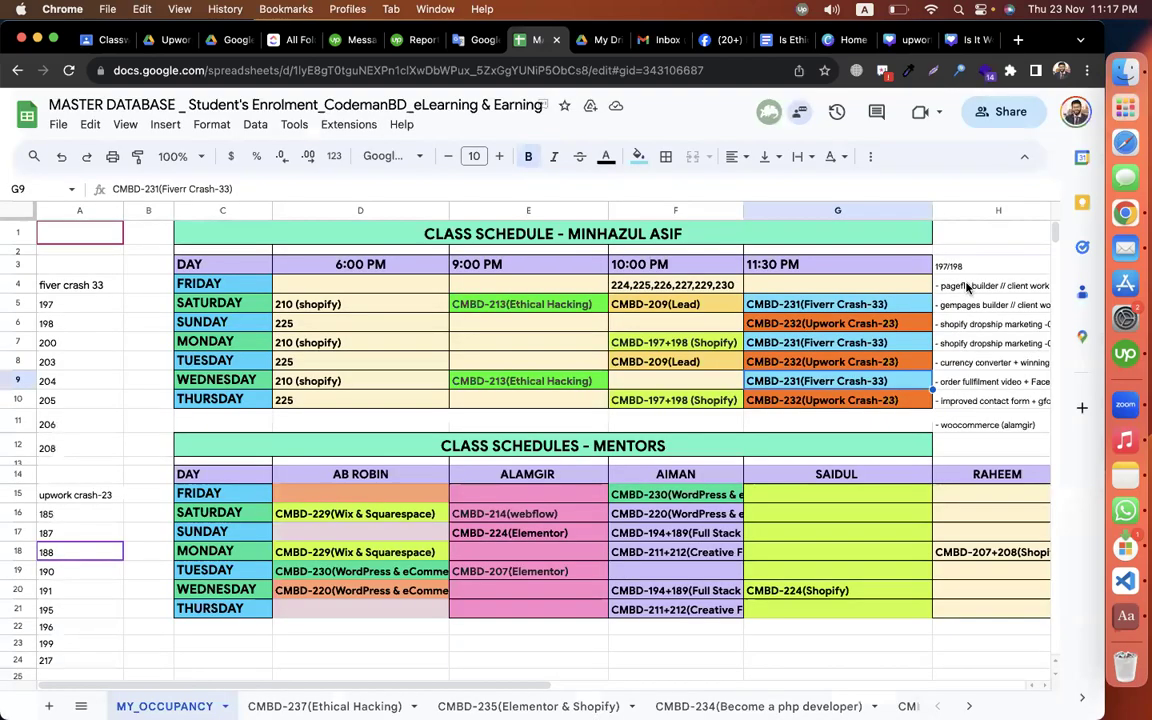
Step: Trim cell H5 to '- shogun', removing the gempages builder note
left_click(960, 286)
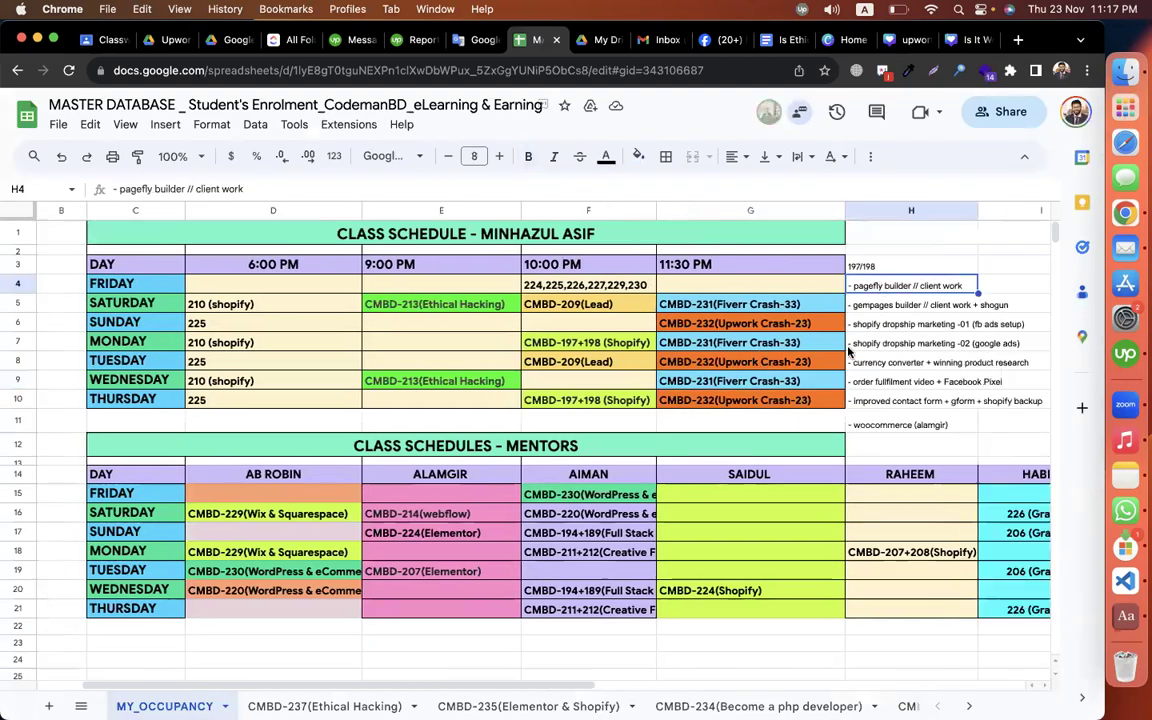
left_click(910, 305)
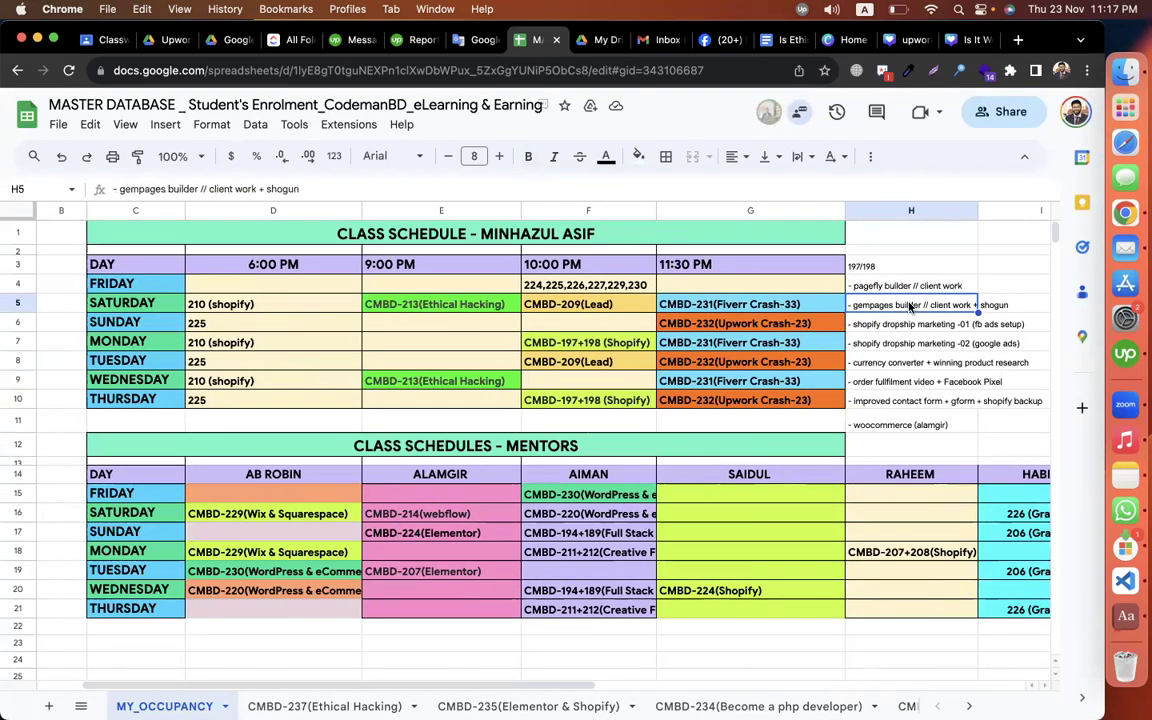
double_click(850, 300)
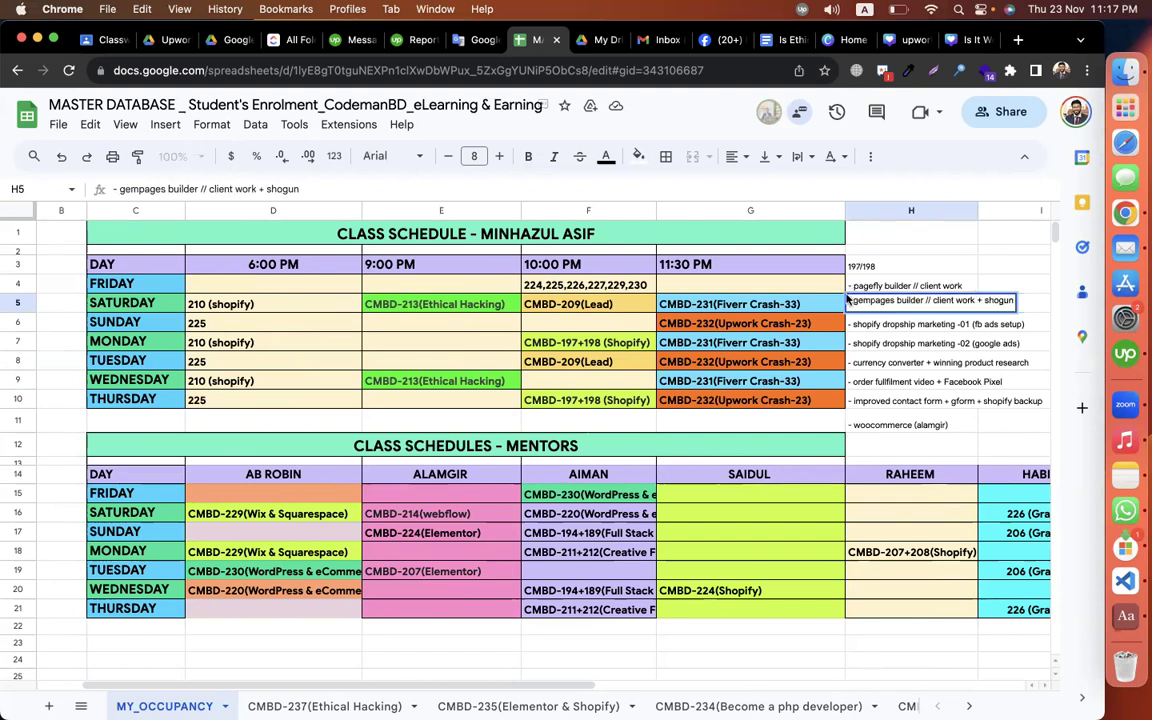
key("super+a")
key("super+x")
key("Delete")
key("Delete")
type("-")
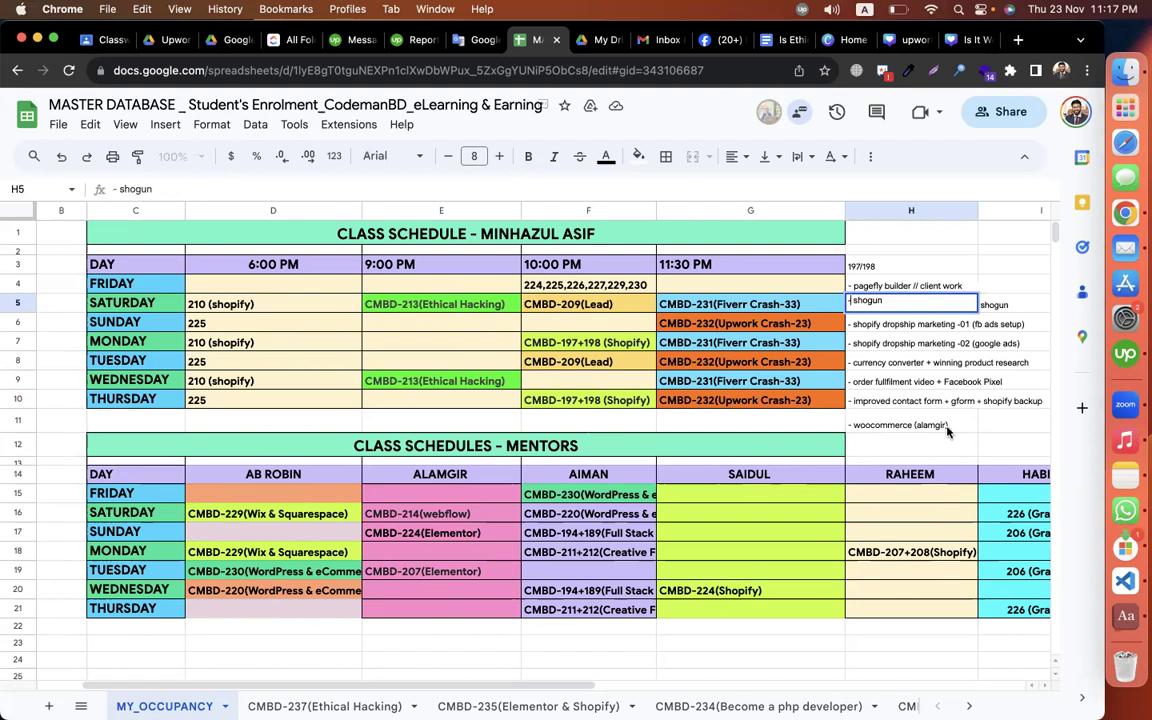
left_click(940, 404)
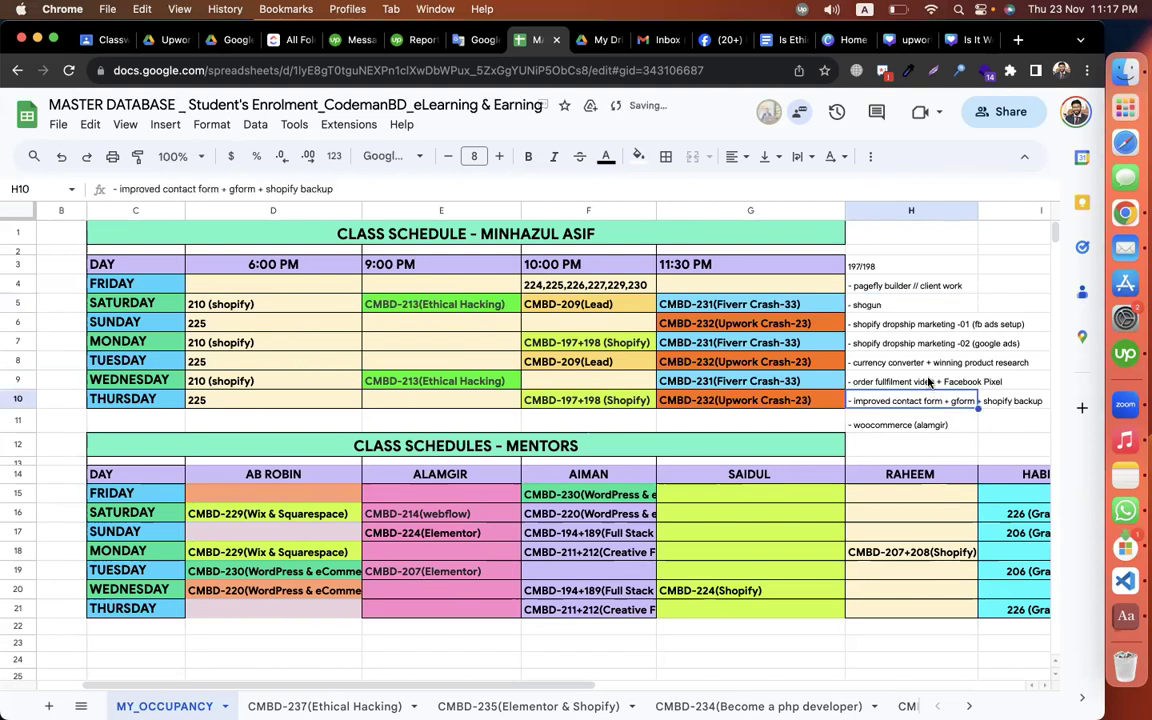
Step: Delete 'Facebook Pixel' from H9 so it ends at 'order fullfilment video +'
double_click(944, 376)
left_click(944, 376, "shift")
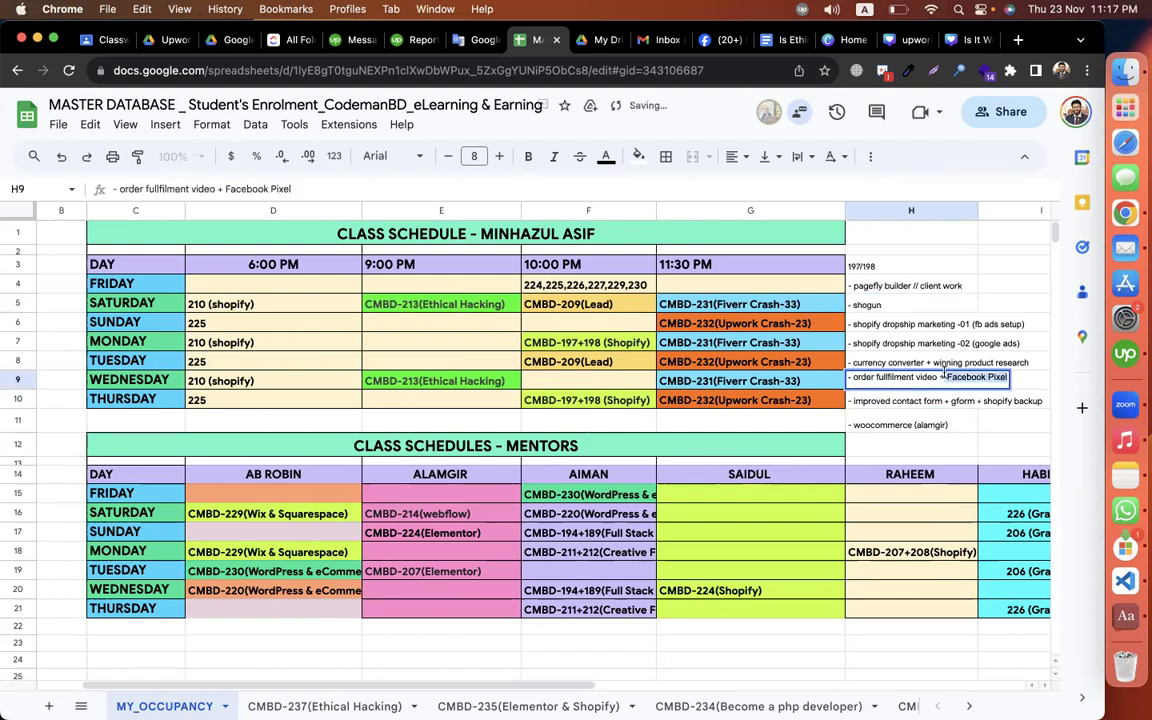
left_click(948, 377)
key("shift+End")
key("BackSpace")
key("BackSpace")
left_click(911, 446)
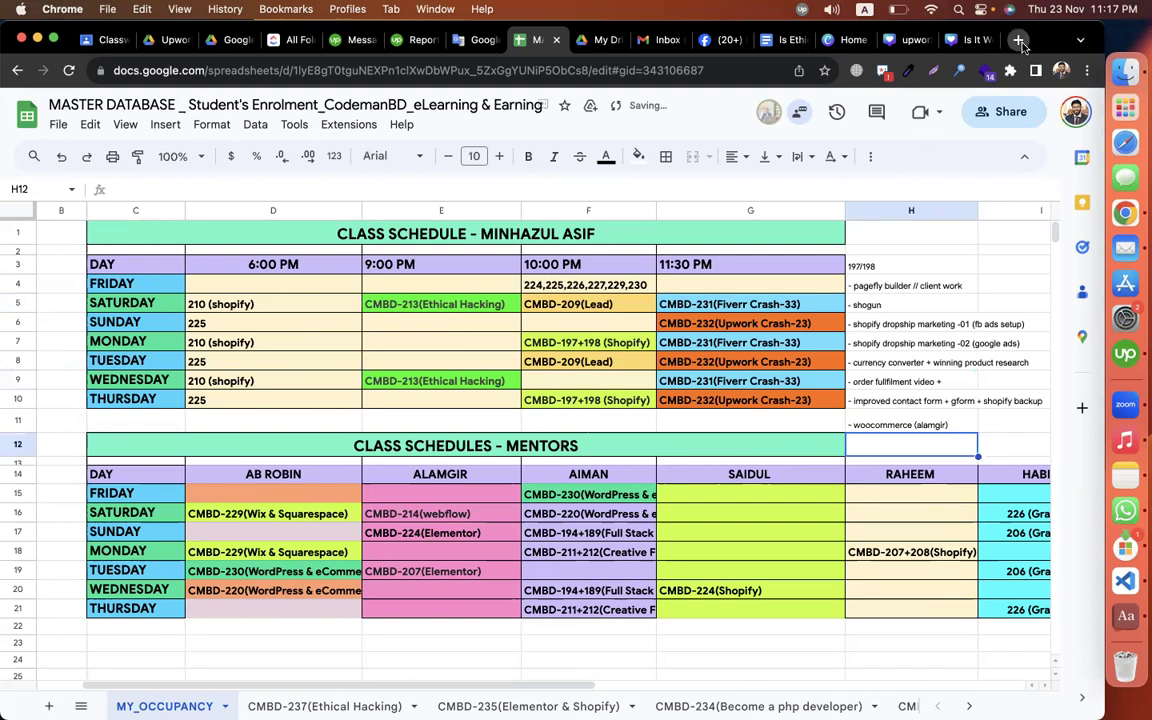
left_click(1019, 40)
type("youtube.com/cod")
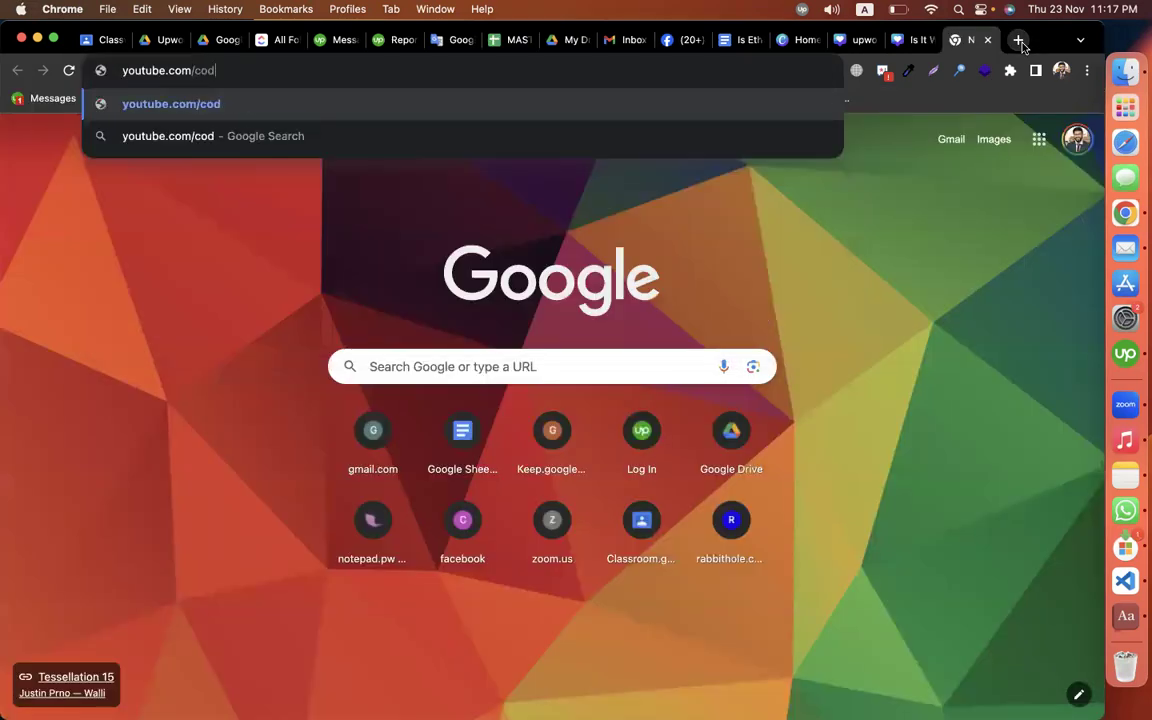
type("emanbd")
Step: Go to the CodemanBD channel's videos and search the channel for 'shopify builder'
key("Return")
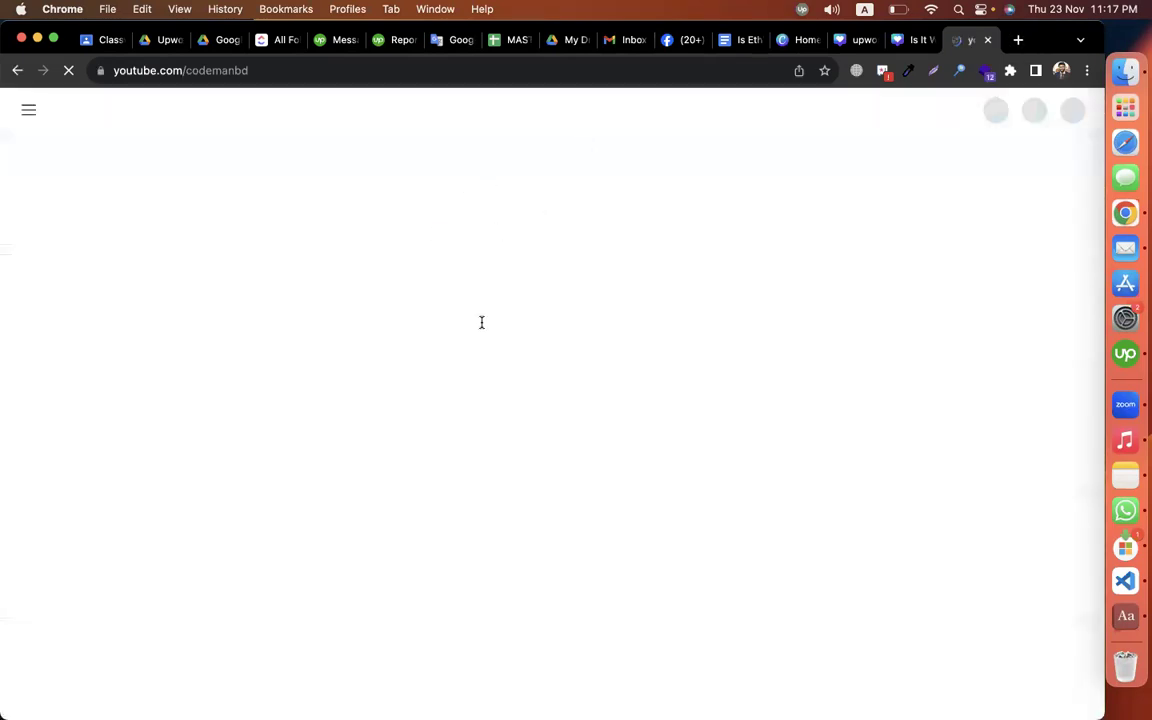
left_click(297, 474)
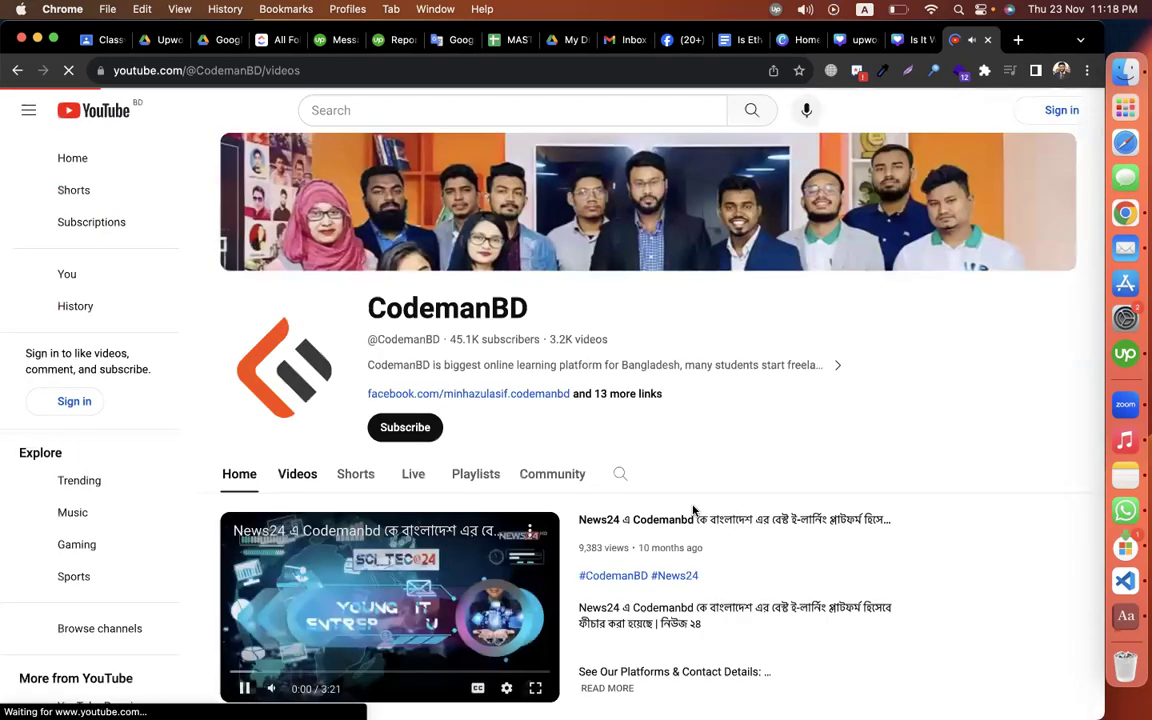
scroll(640, 430, "down", 1)
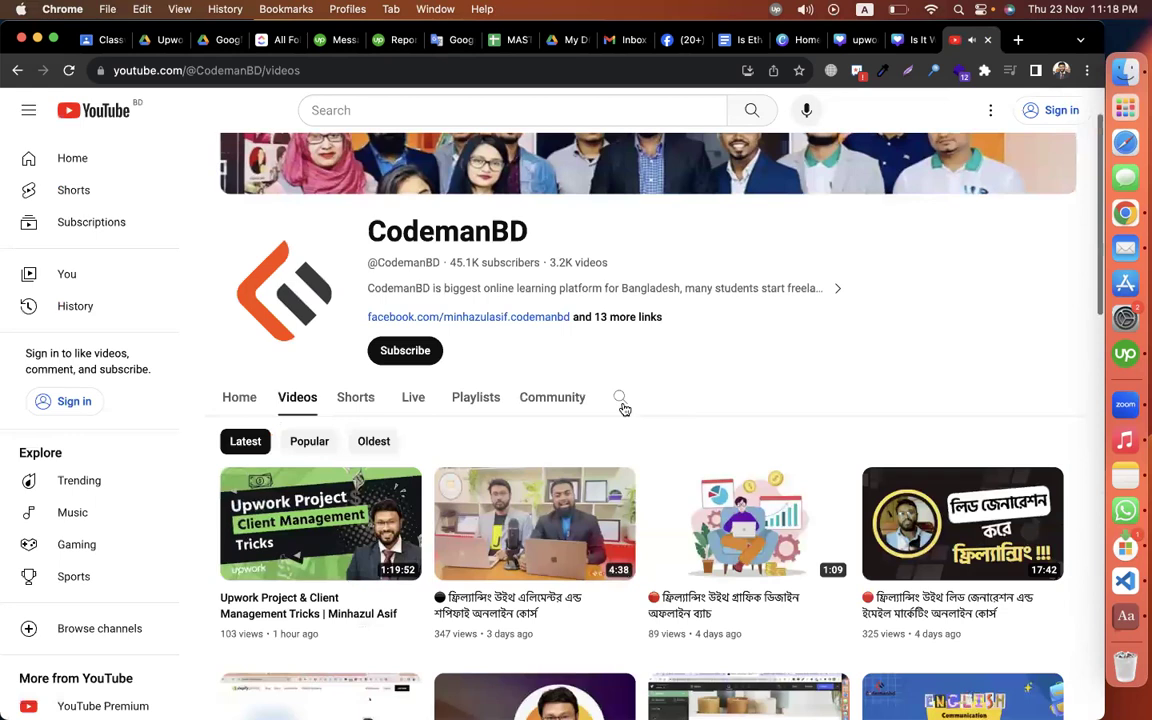
left_click(620, 399)
type("shopify bul")
key("BackSpace")
key("BackSpace")
type("uilder")
key("Return")
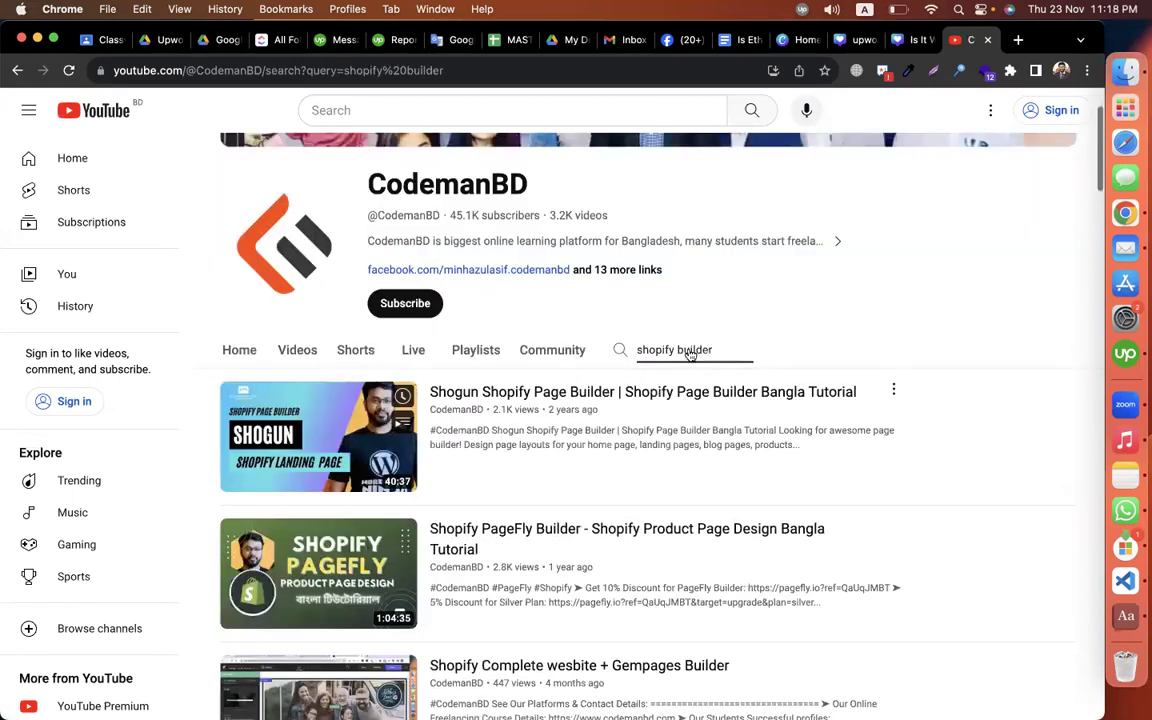
Step: Change the channel search to 'shopify pixel' and scroll through the results
double_click(689, 352)
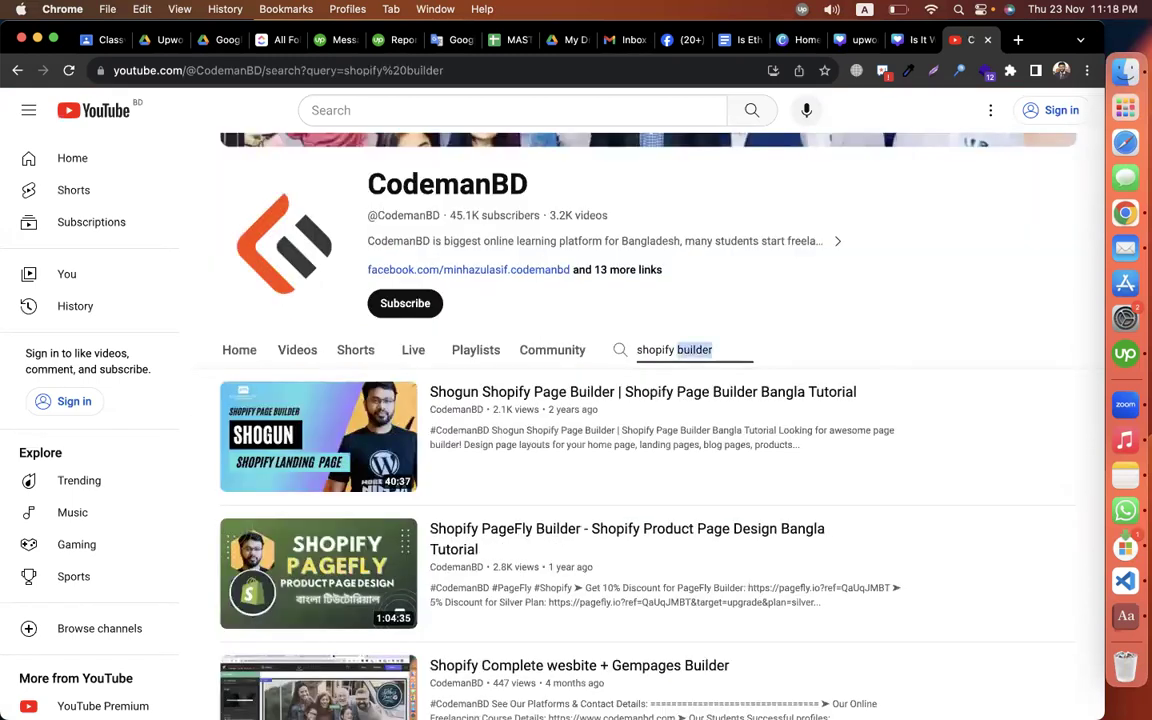
type("pixel")
key("Return")
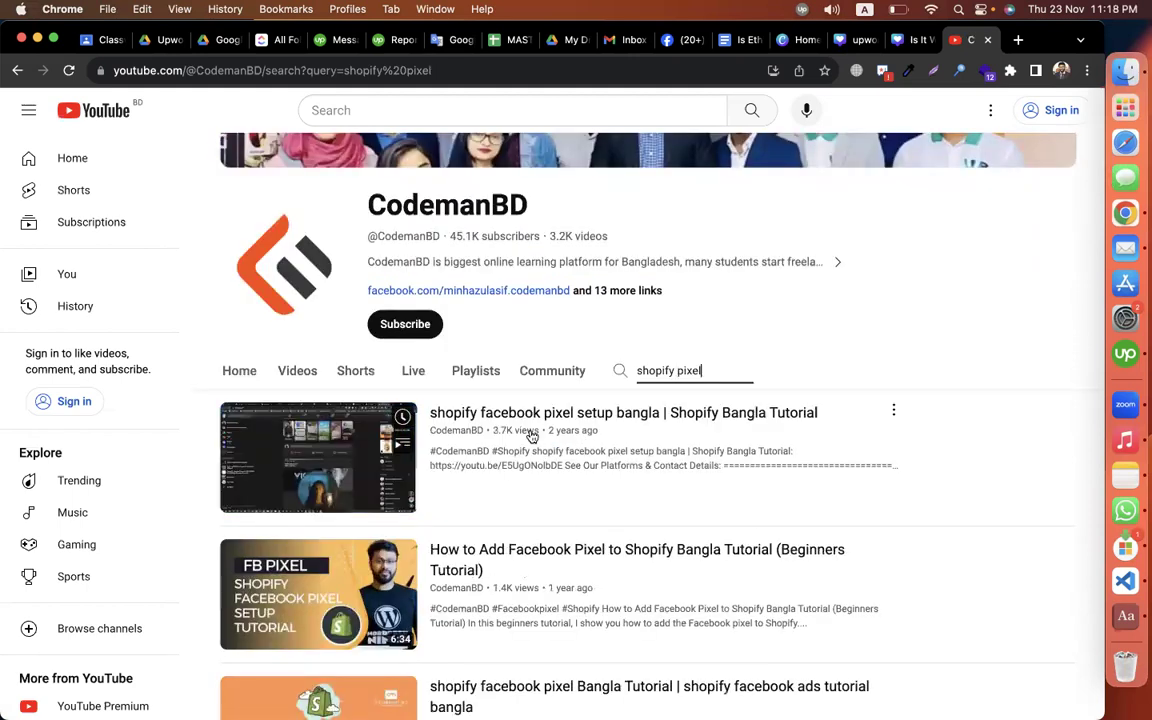
scroll(531, 437, "down", 2)
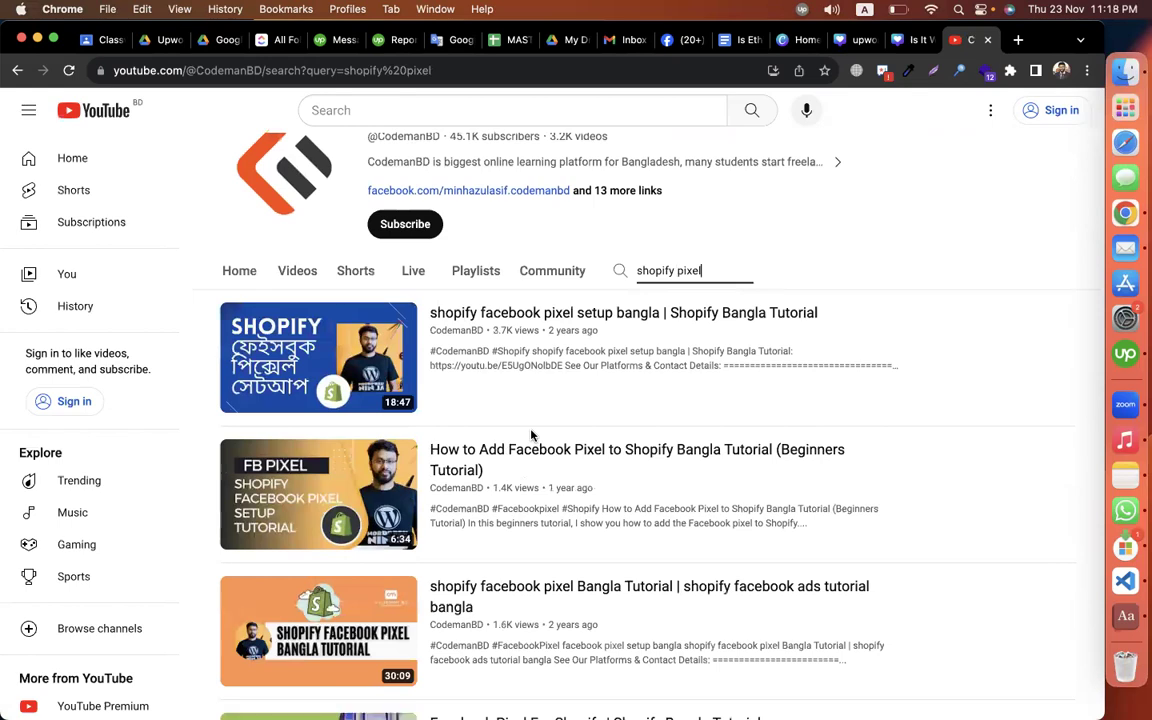
scroll(978, 410, "down", 1)
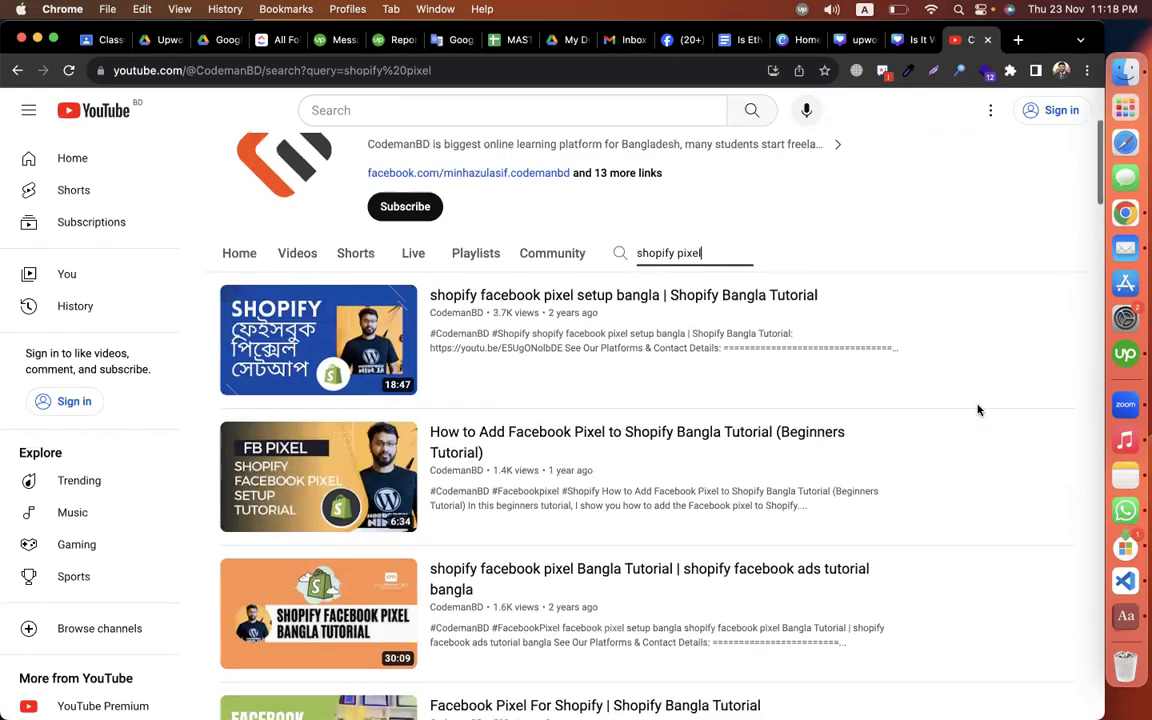
scroll(978, 410, "down", 3)
scroll(978, 410, "down", 4)
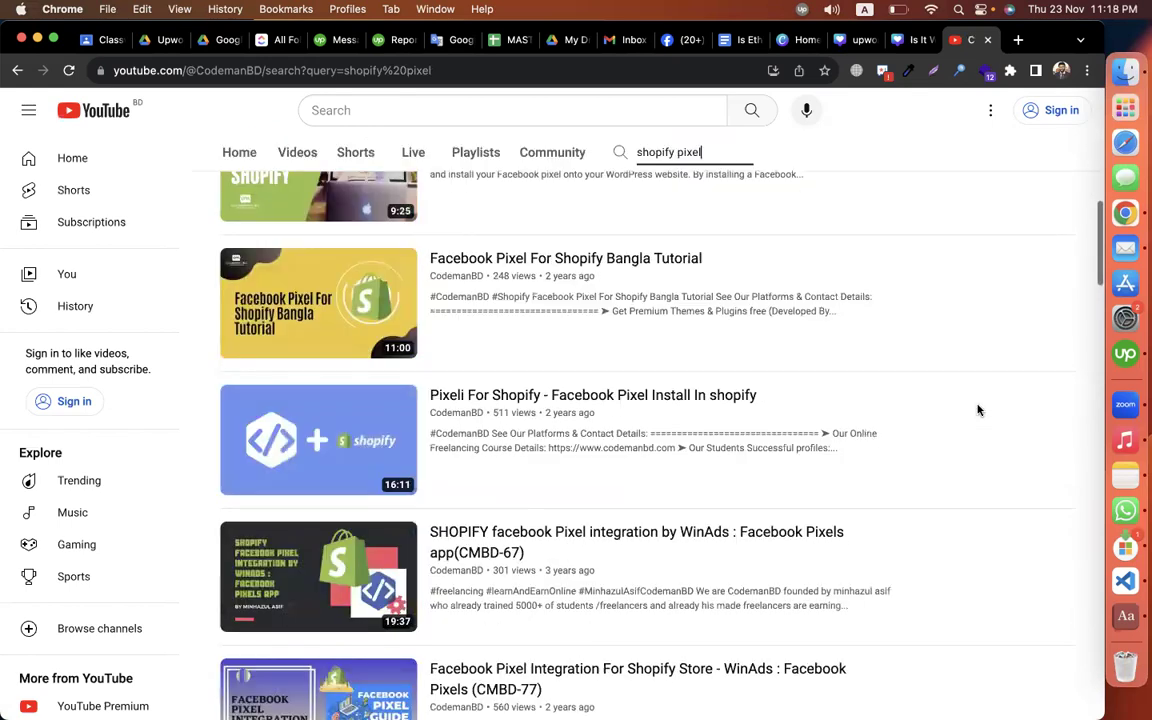
scroll(978, 410, "down", 5)
scroll(978, 410, "down", 3)
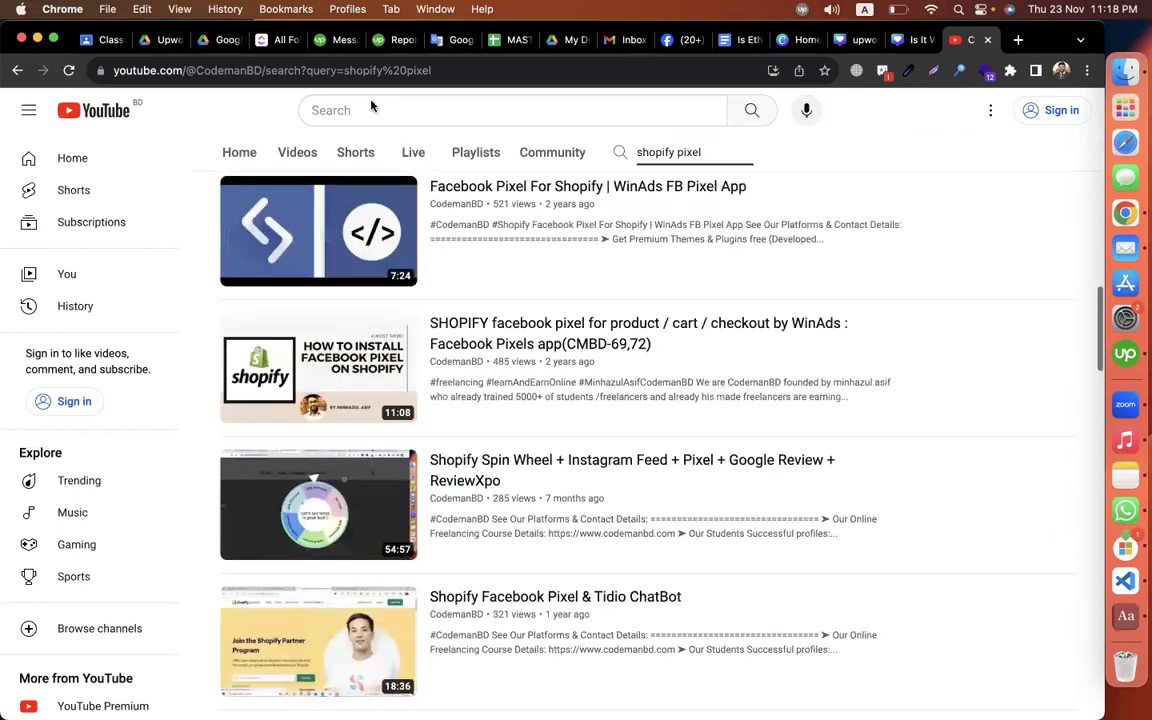
key("super+grave")
key("super+grave")
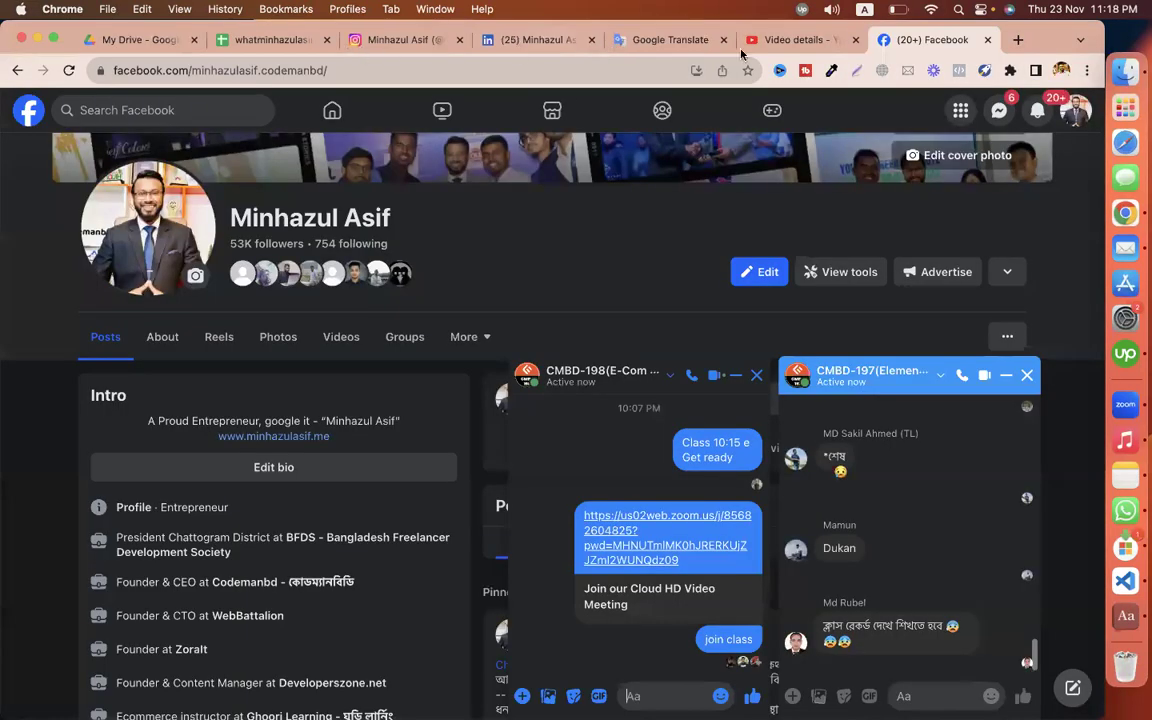
Step: In YouTube Studio content, search 'shopify pixel', open the Facebook Pixel video's details, and select its title
left_click(718, 42)
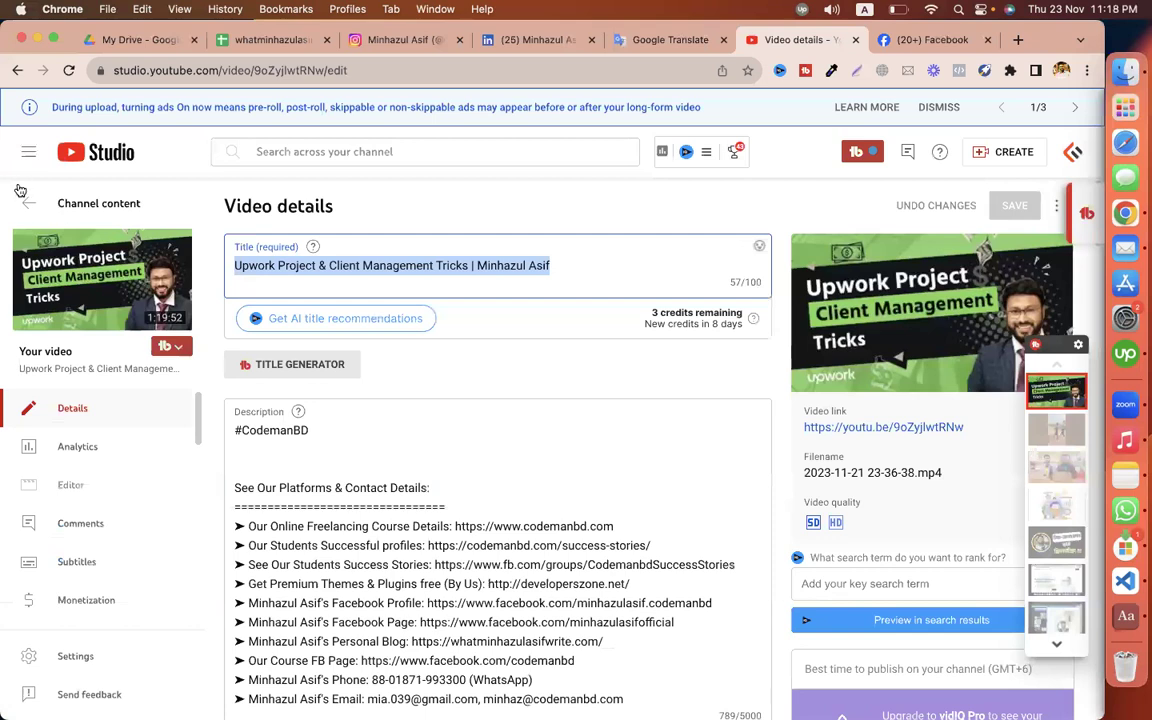
left_click(24, 199)
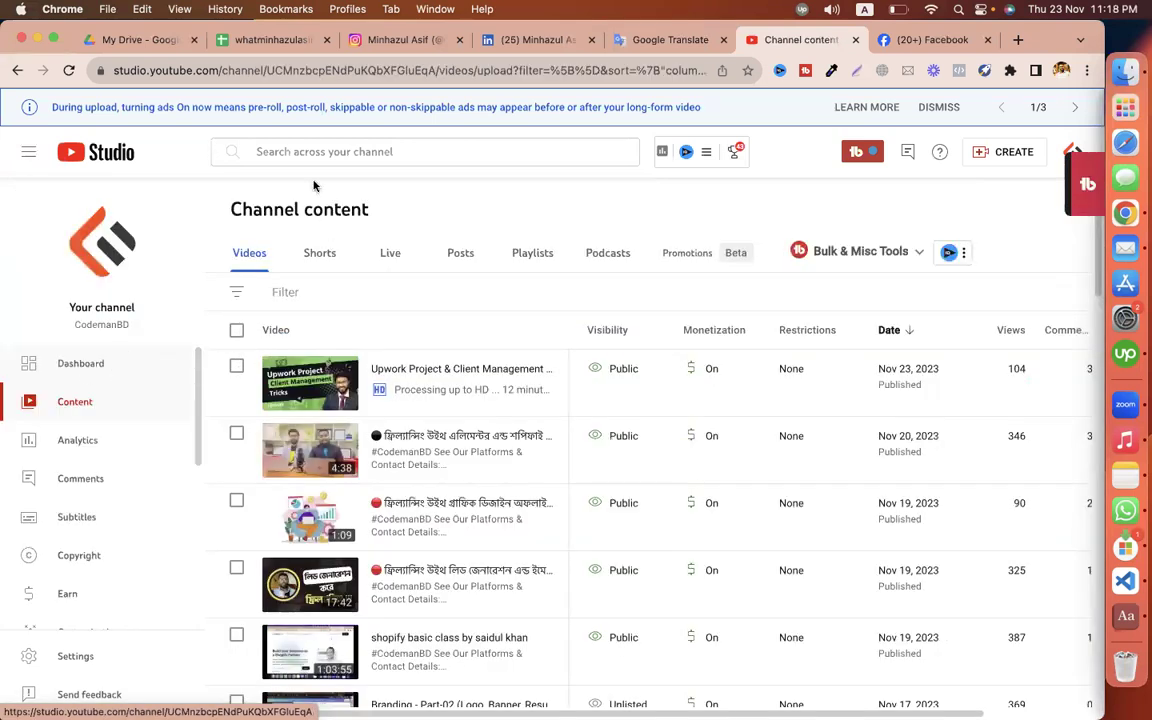
left_click(300, 151)
type("shopi")
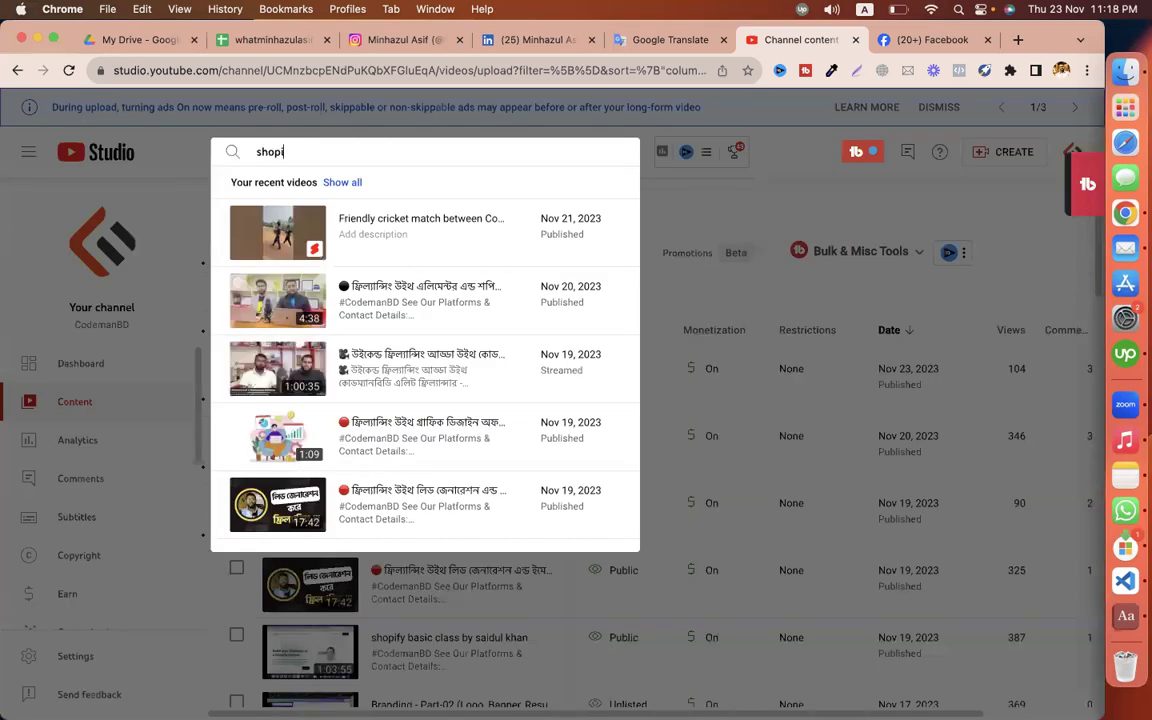
type("fy")
key("Return")
type("pixel")
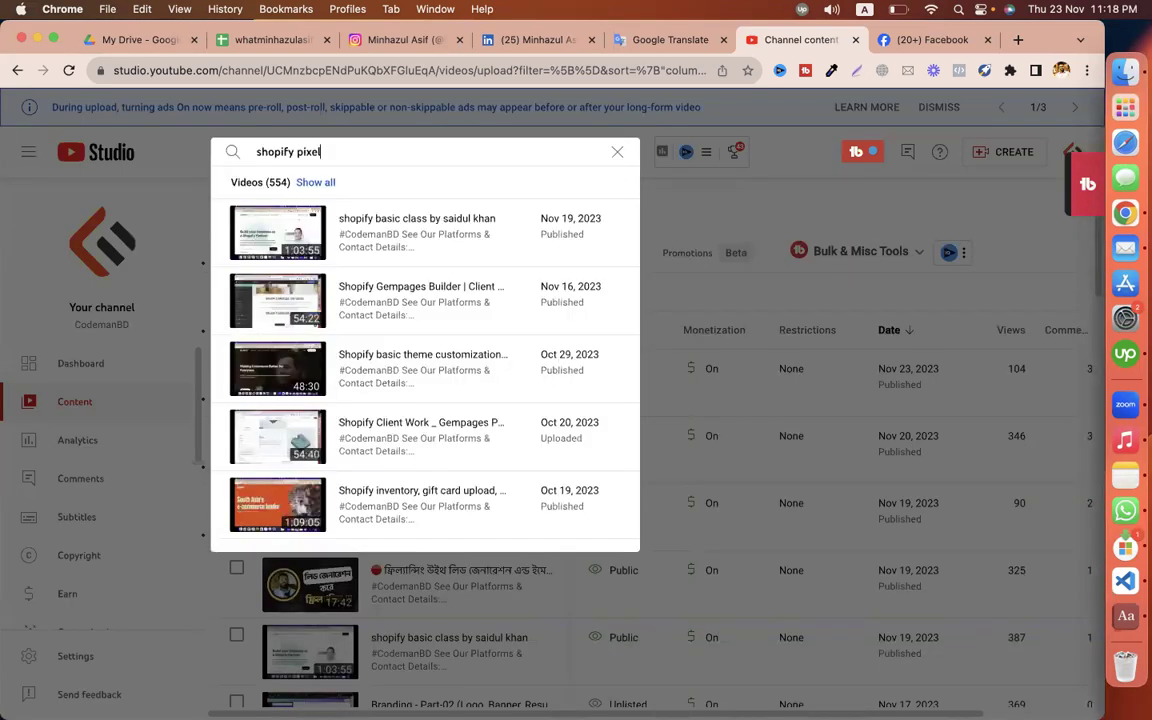
mouse_move(522, 244)
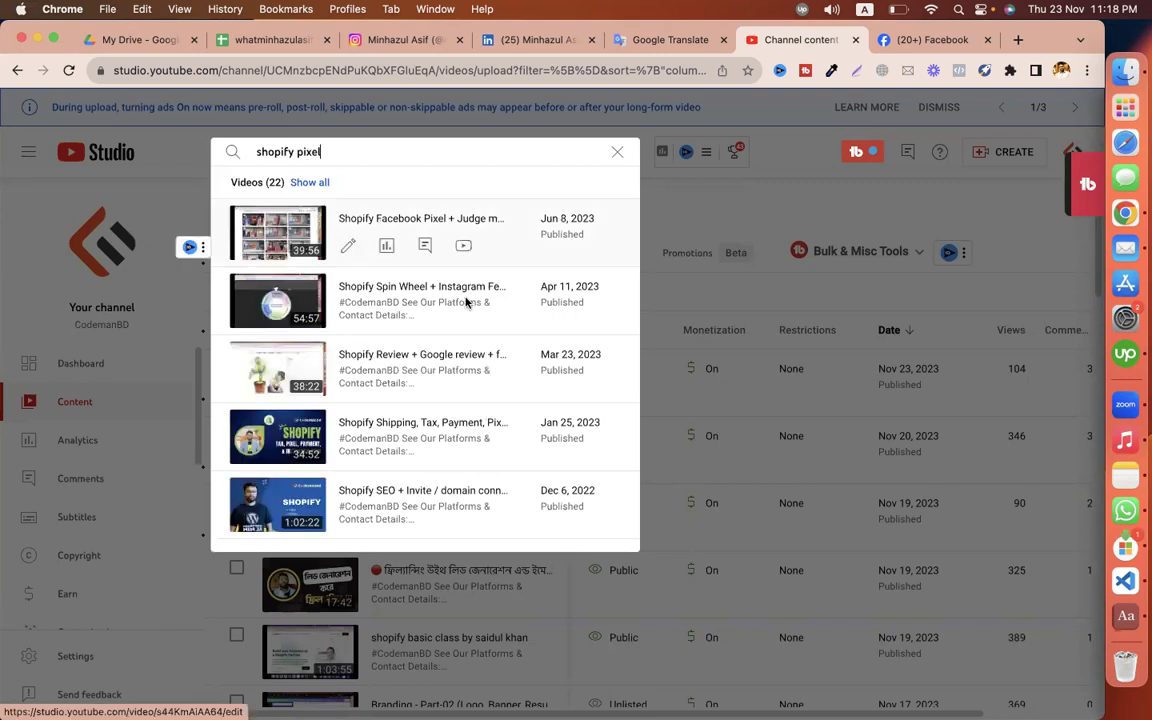
left_click(352, 250)
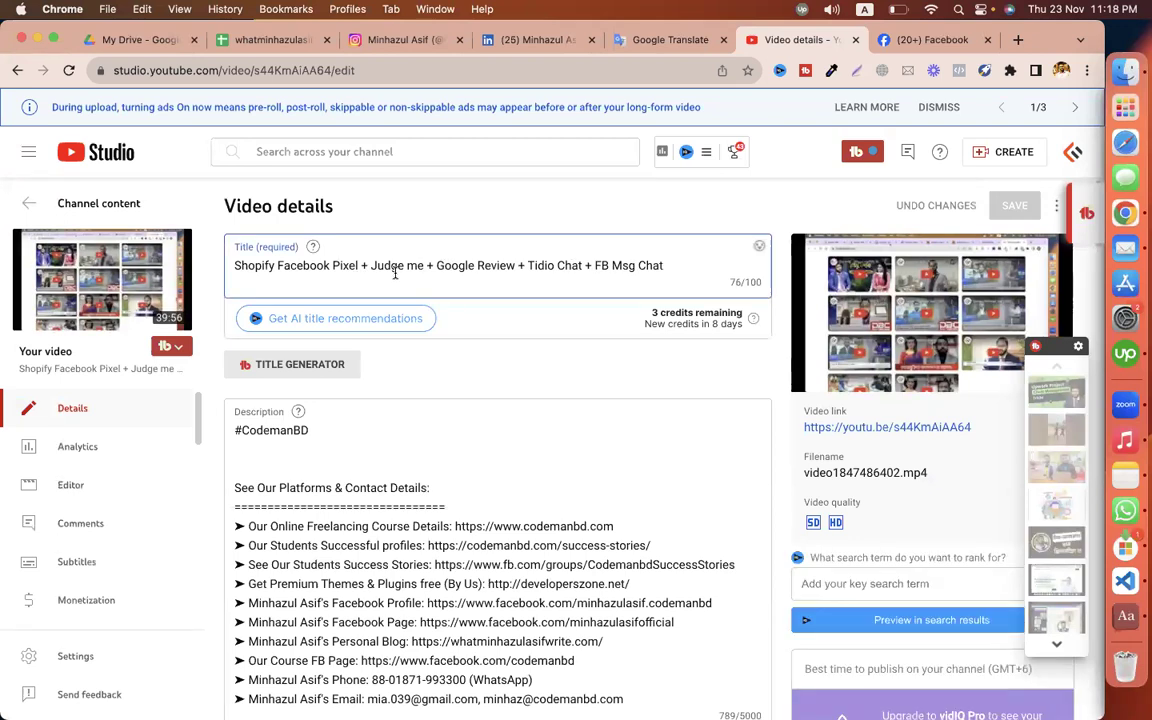
key("super+a")
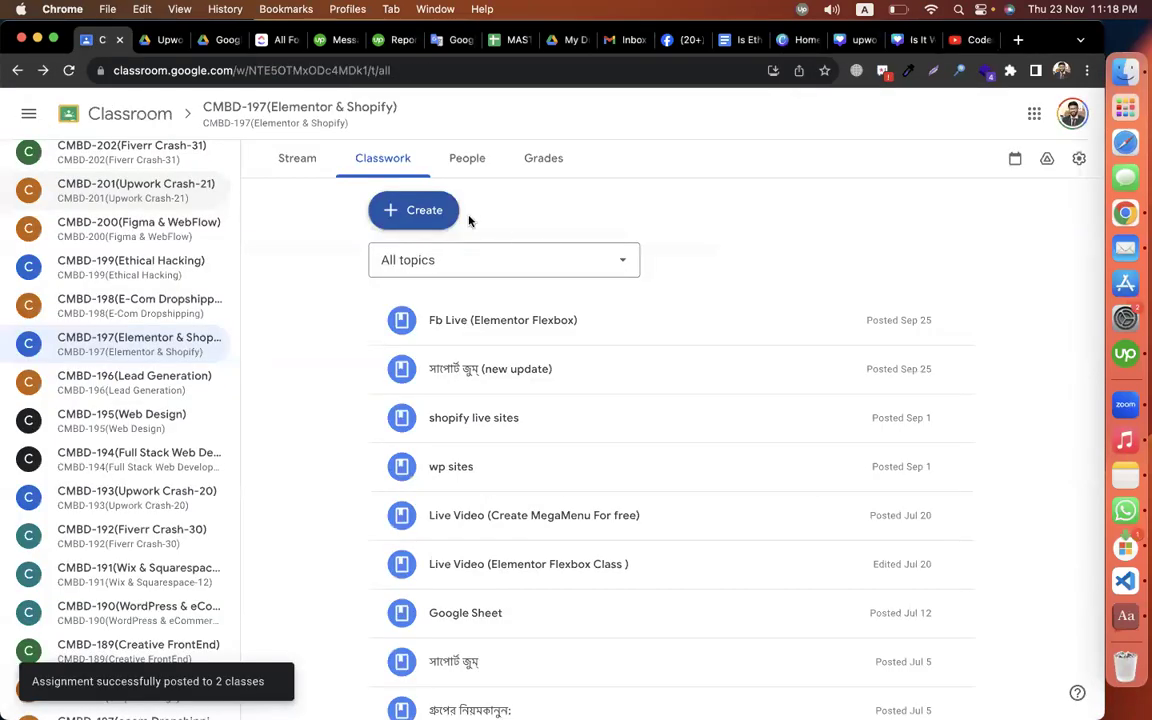
Step: Start a new Classroom material titled 'video -' and copy the Shopify Facebook Pixel video's YouTube link
left_click(445, 212)
left_click(474, 377)
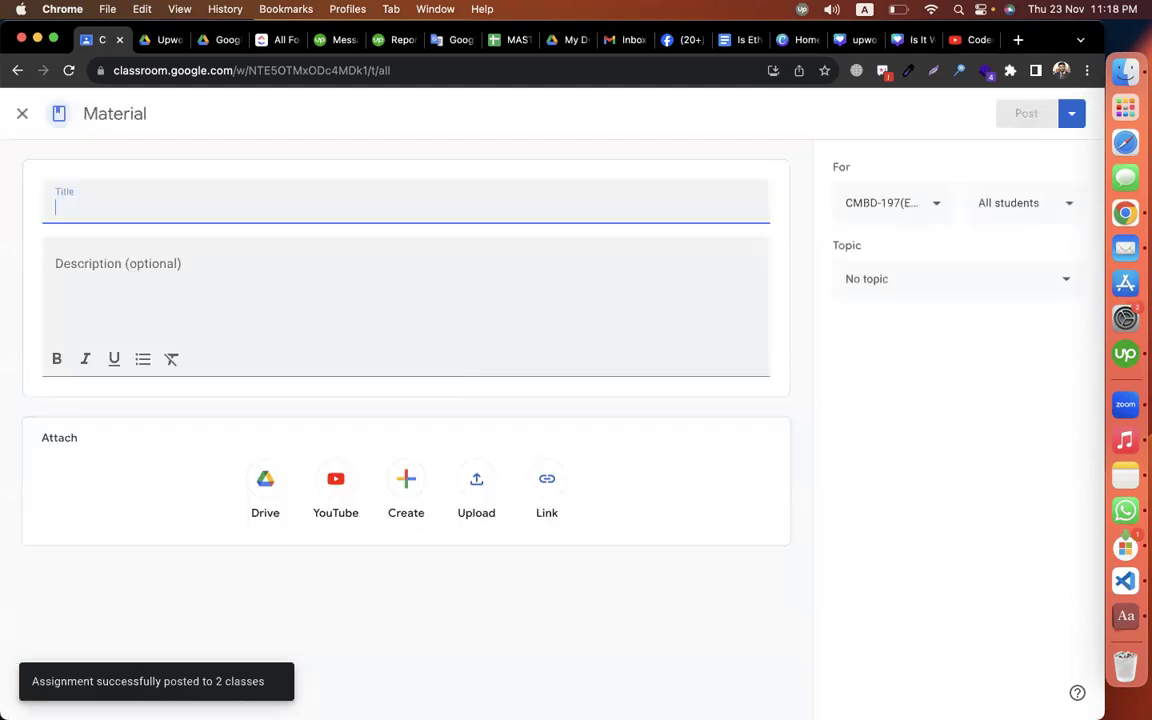
type("video -")
key("ctrl+Right")
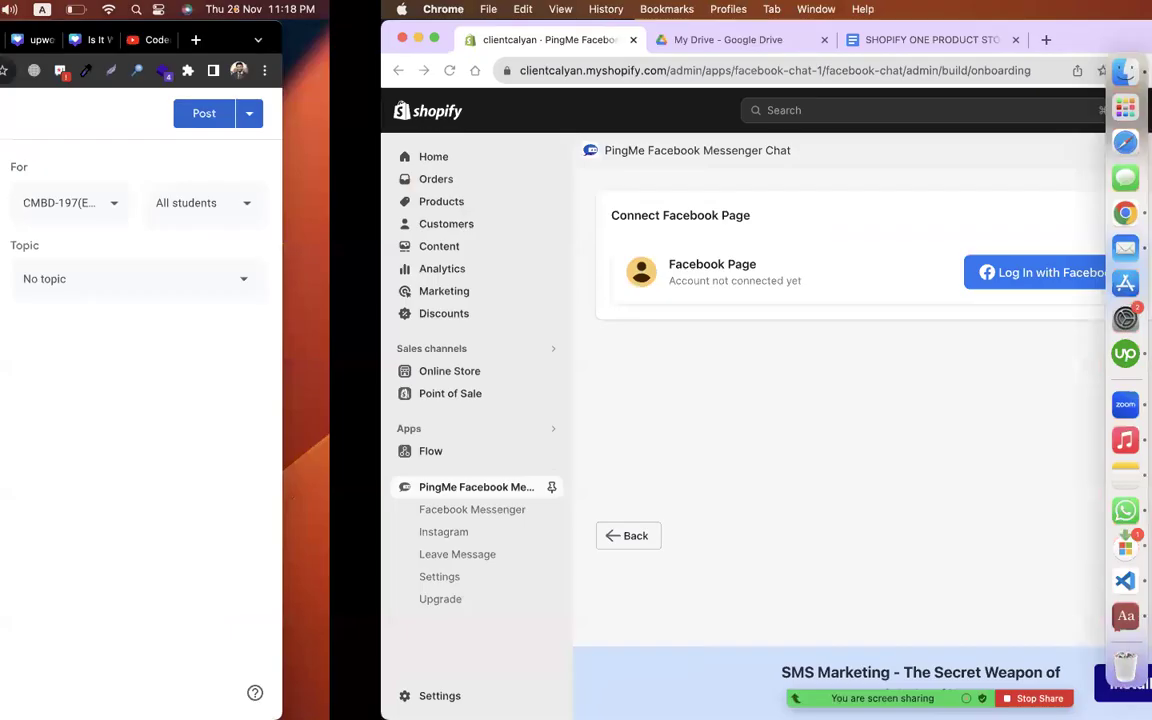
key("ctrl+Right")
left_click_drag(971, 428, 812, 427)
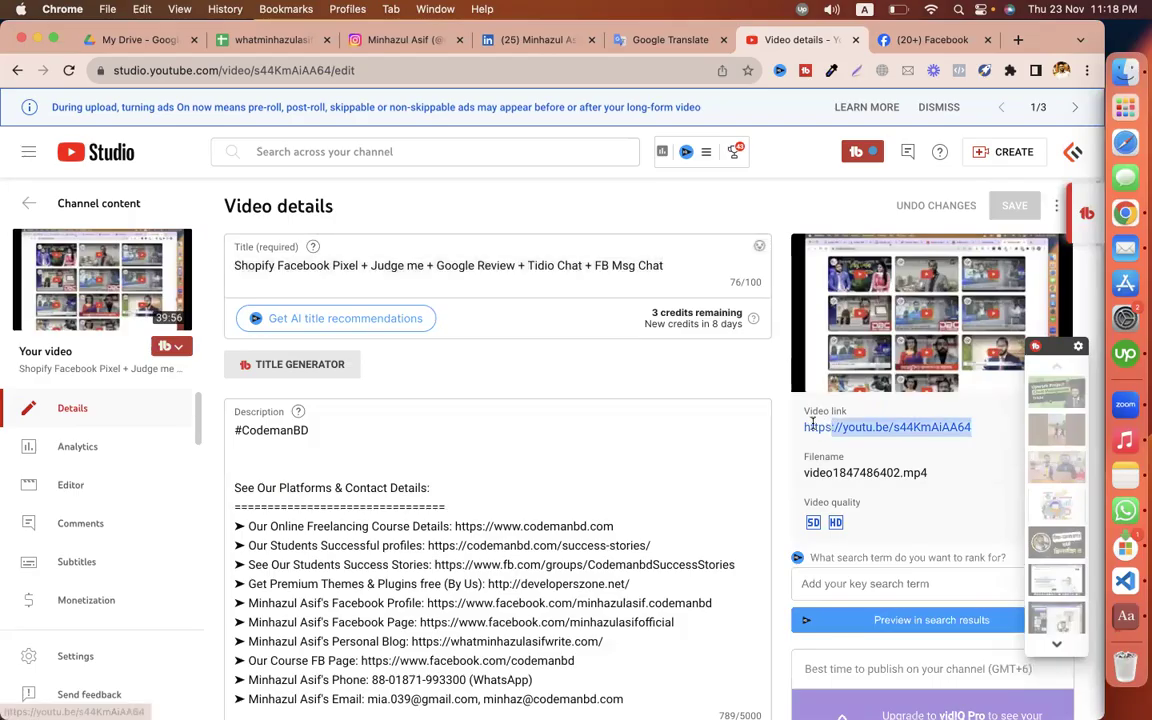
key("super+c")
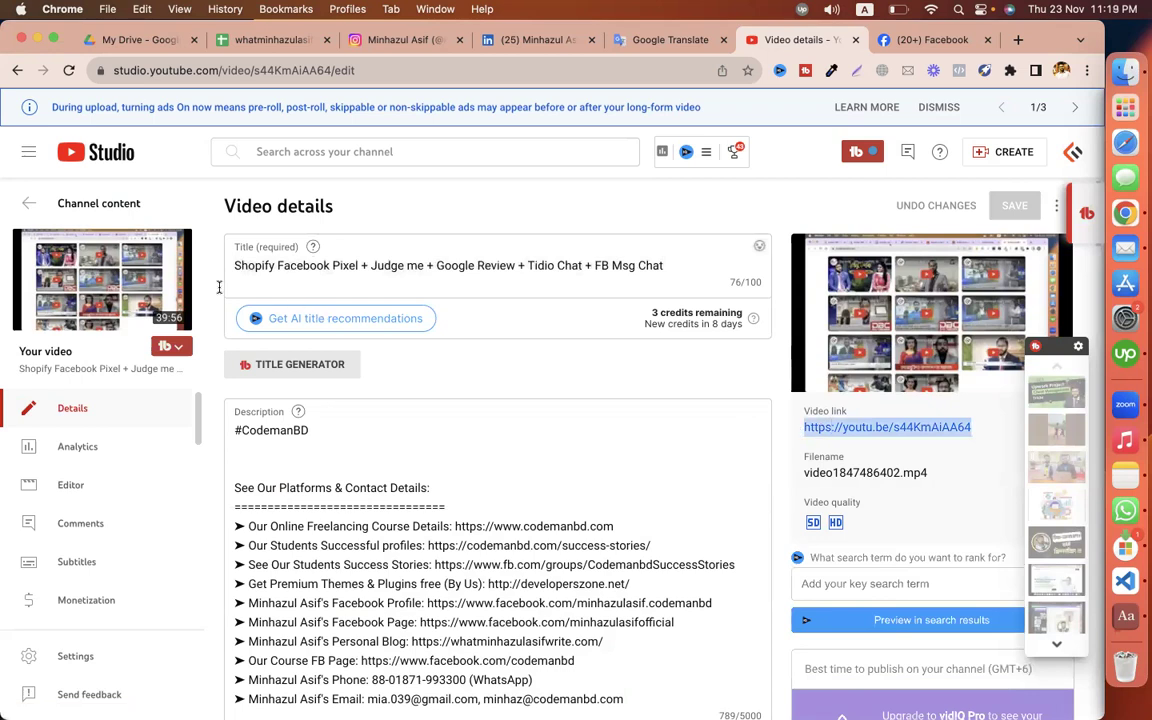
Step: Paste the YouTube link into the material's description and look through the topic list
key("ctrl+Left")
left_click(373, 240)
key("super+v")
left_click(953, 272)
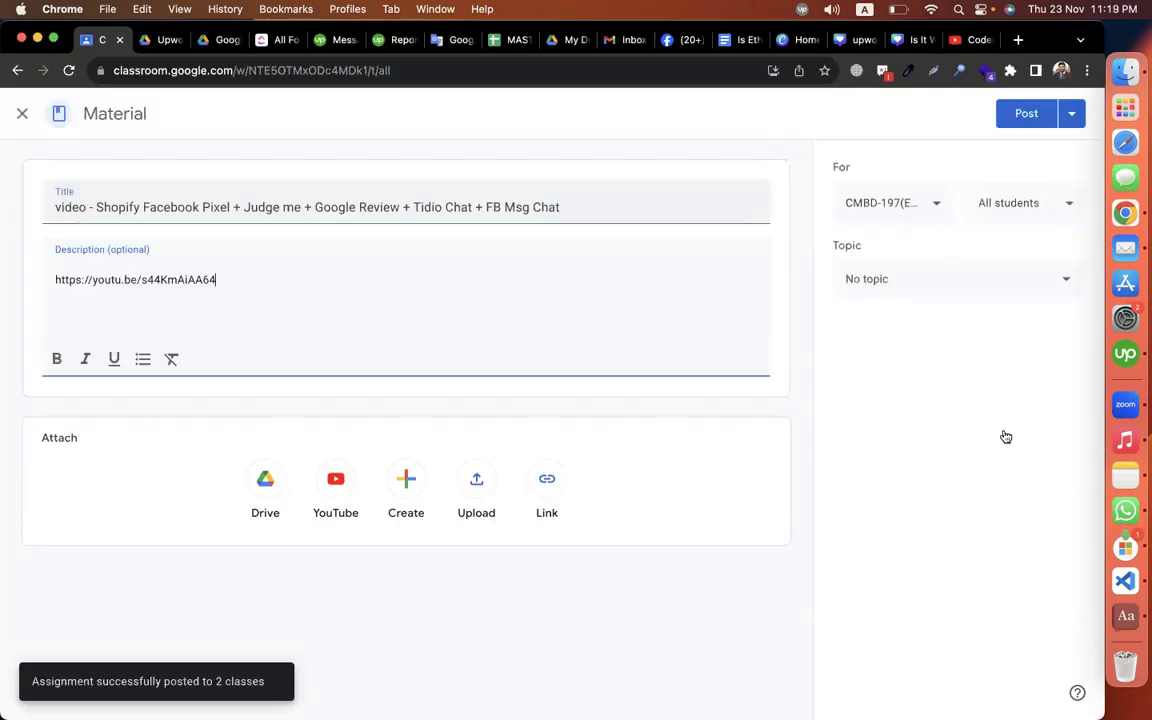
scroll(980, 424, "up", 2)
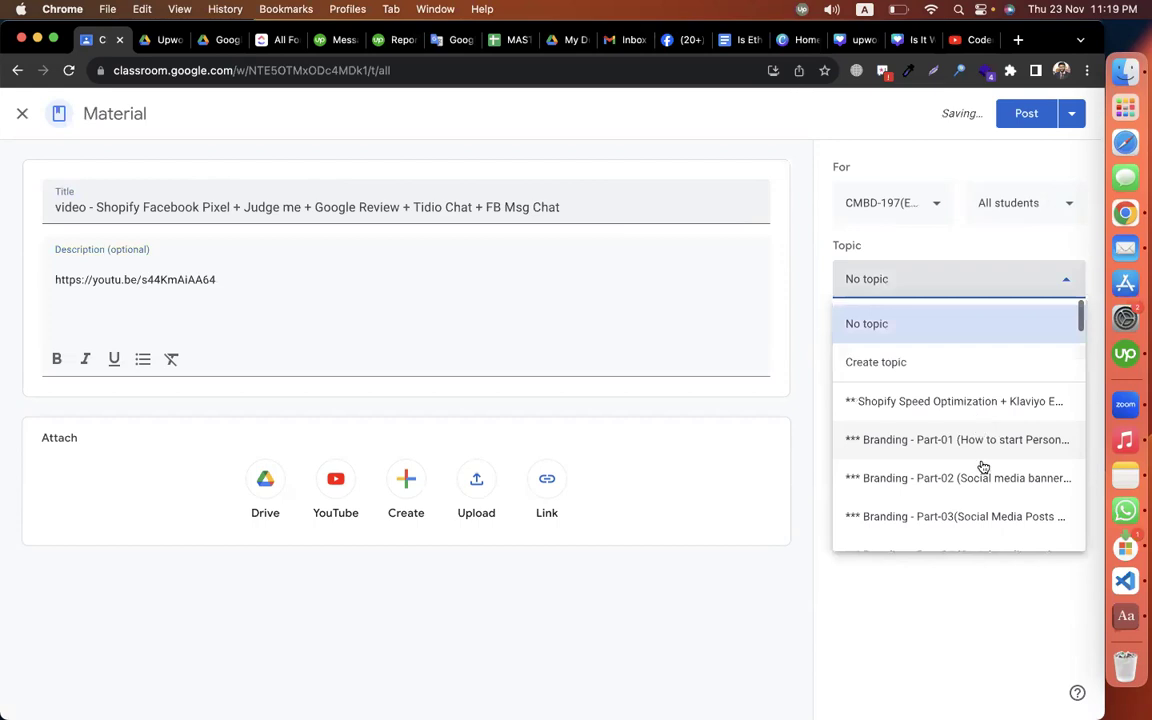
scroll(983, 467, "down", 1)
scroll(983, 467, "down", 3)
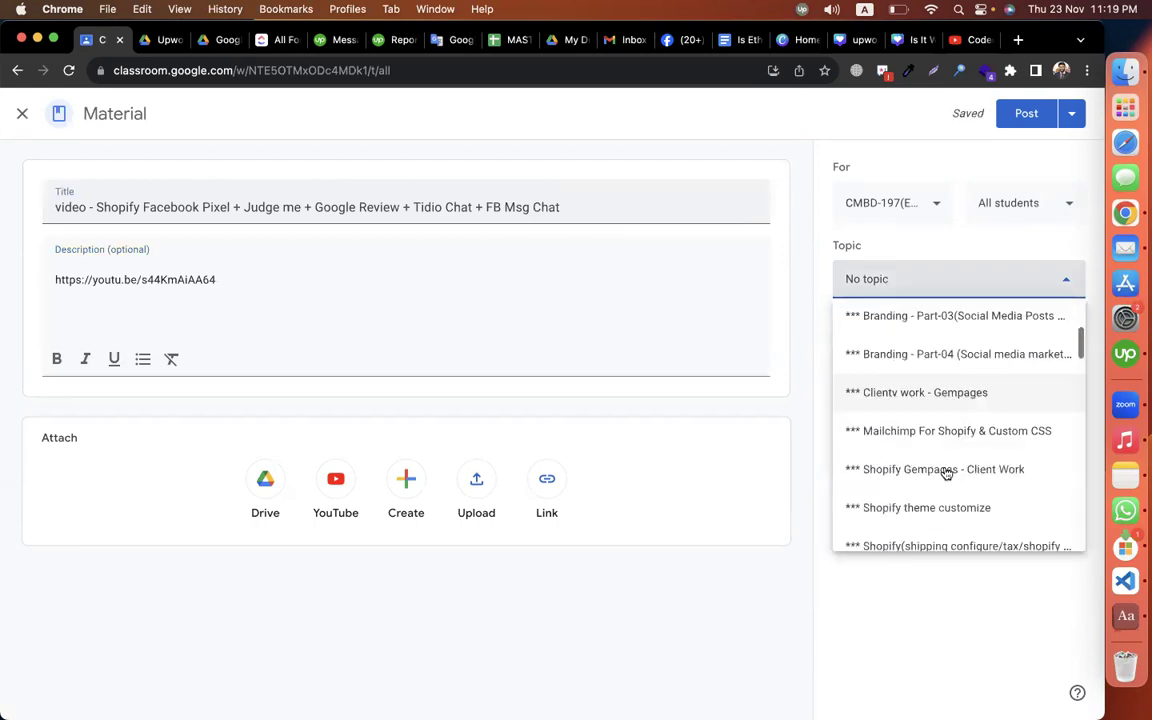
Step: Add class CMBD-198 alongside CMBD-197 and post the material
left_click(880, 204)
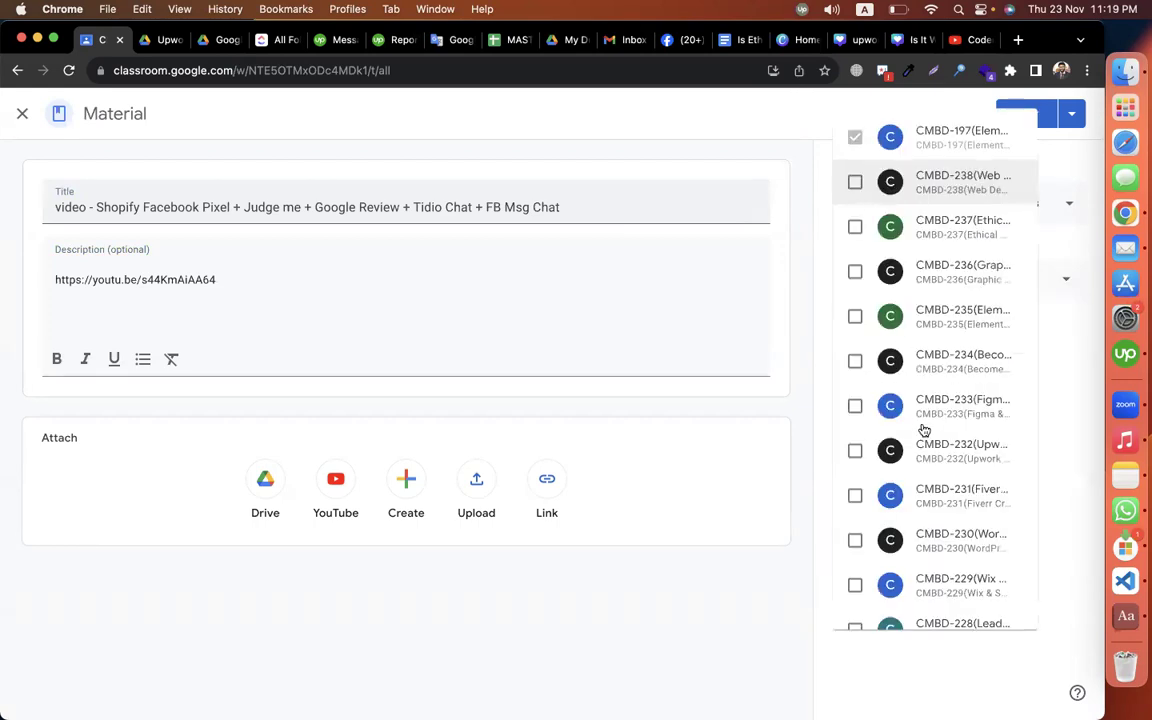
scroll(922, 430, "down", 3)
scroll(922, 430, "down", 3)
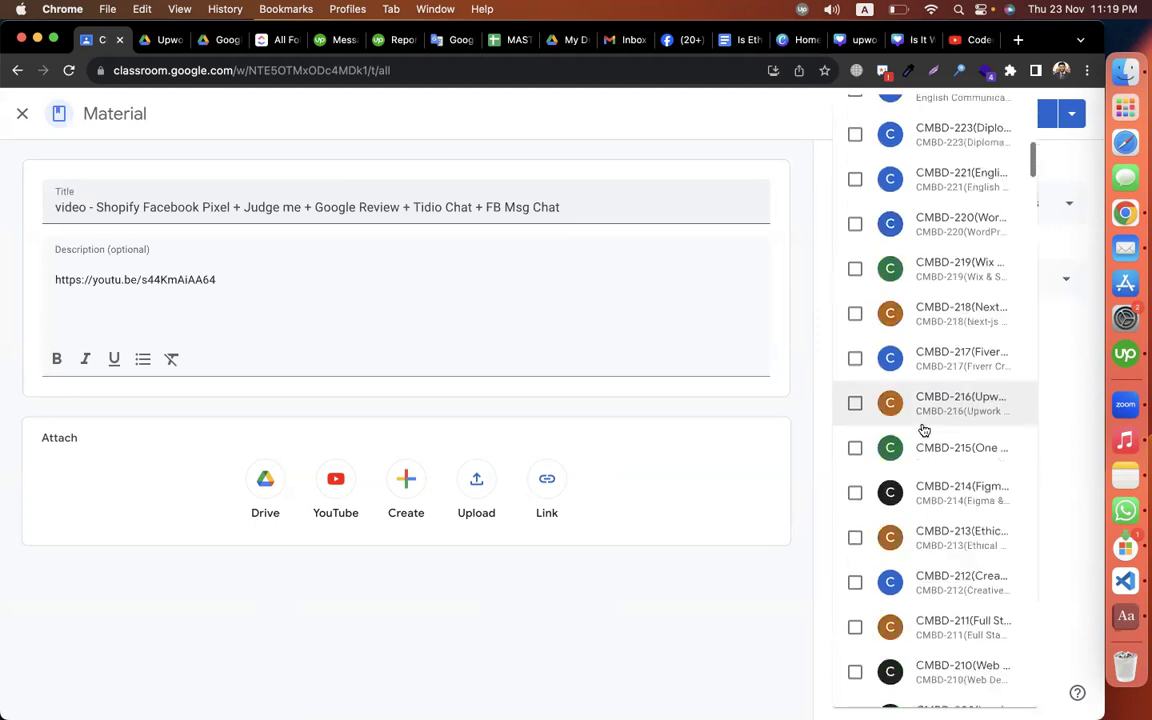
scroll(924, 430, "down", 3)
scroll(930, 595, "down", 2)
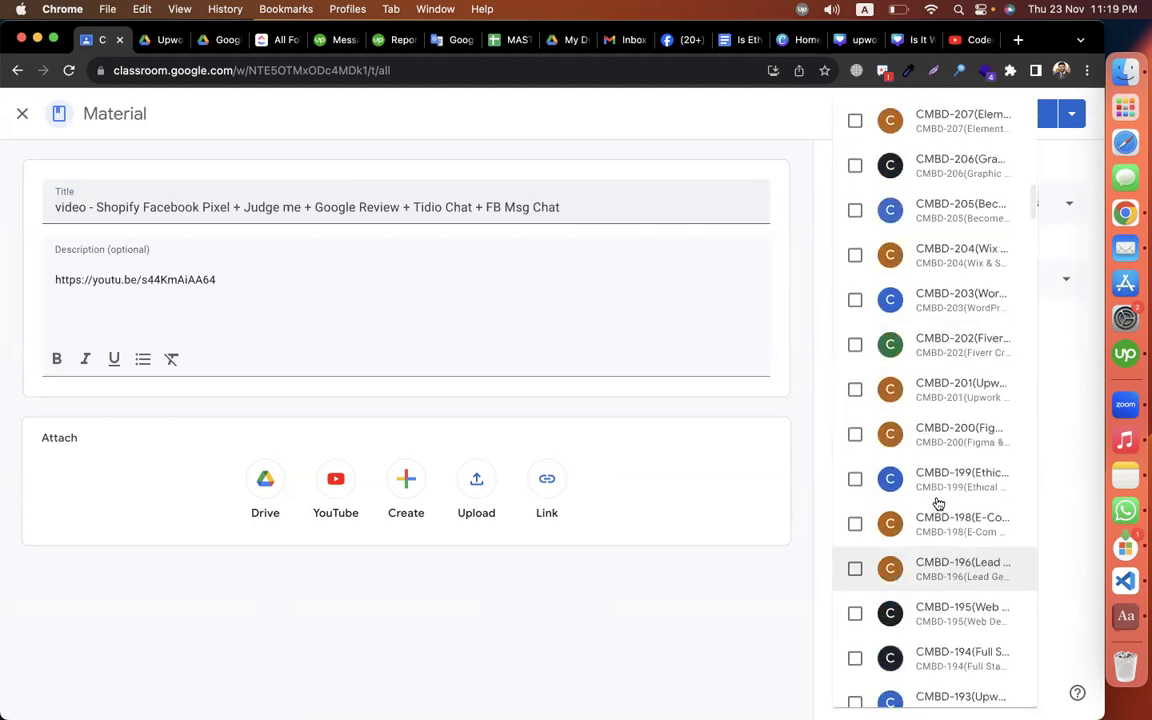
left_click(855, 523)
left_click(1046, 113)
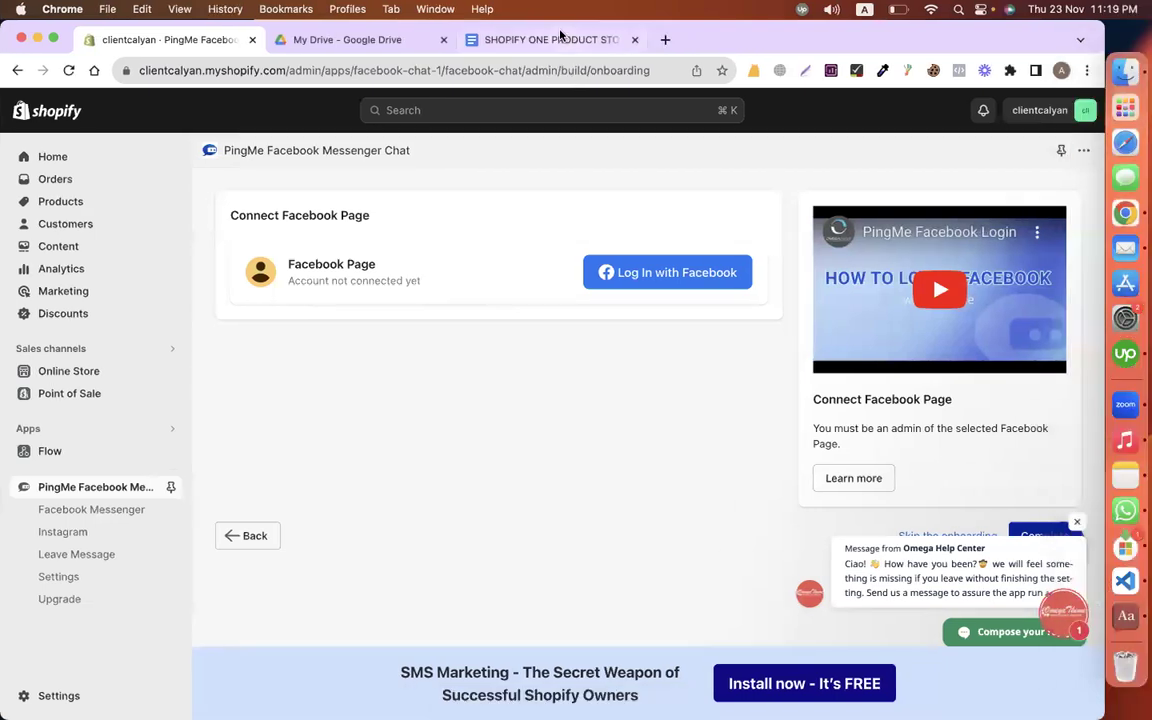
Step: Switch to the SHOPIFY ONE PRODUCT STORE document and glance through it
key("super+3")
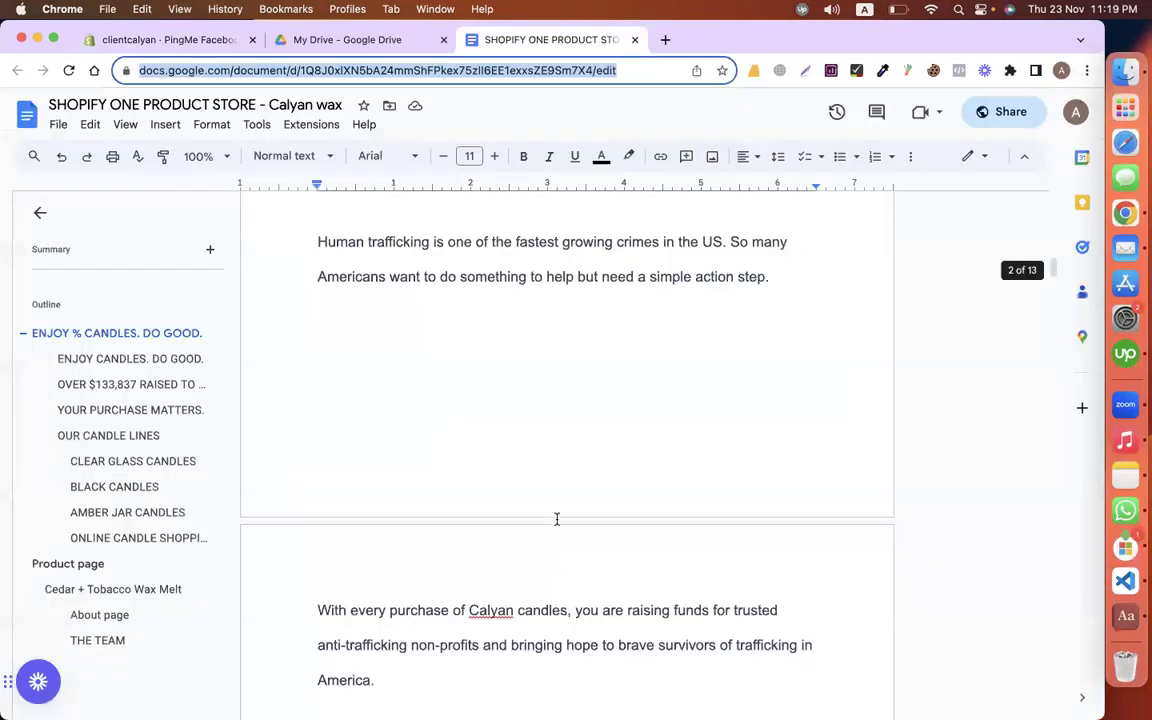
scroll(555, 517, "down", 10)
scroll(557, 519, "up", 20)
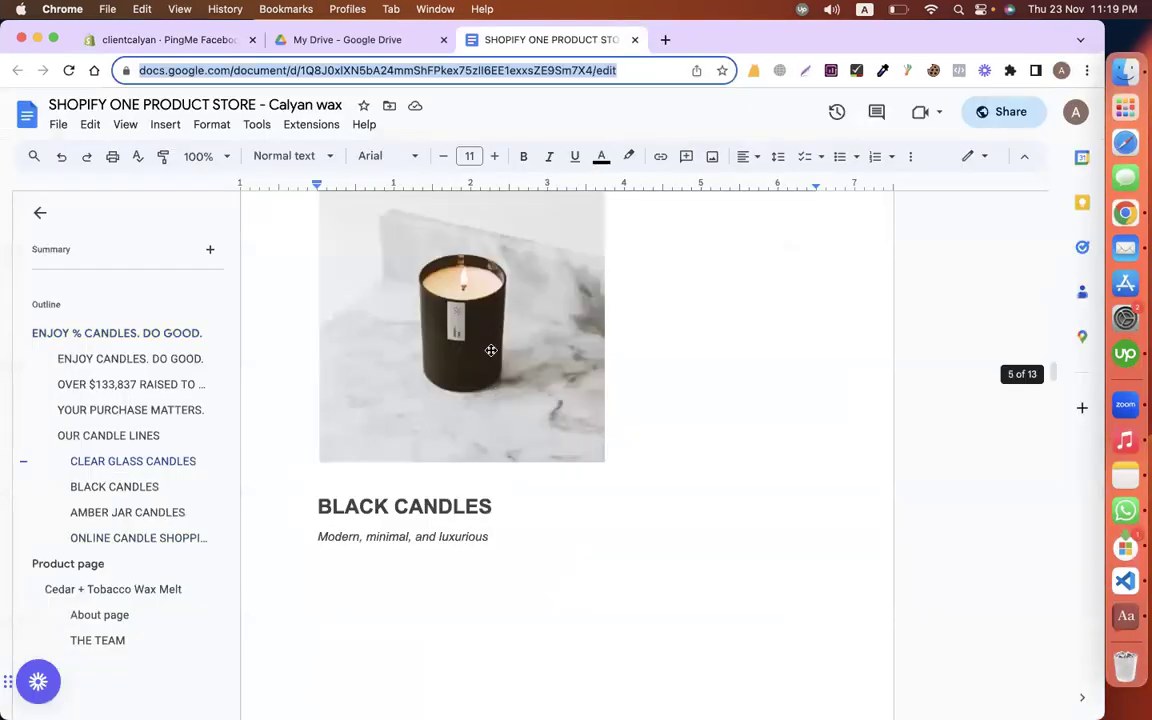